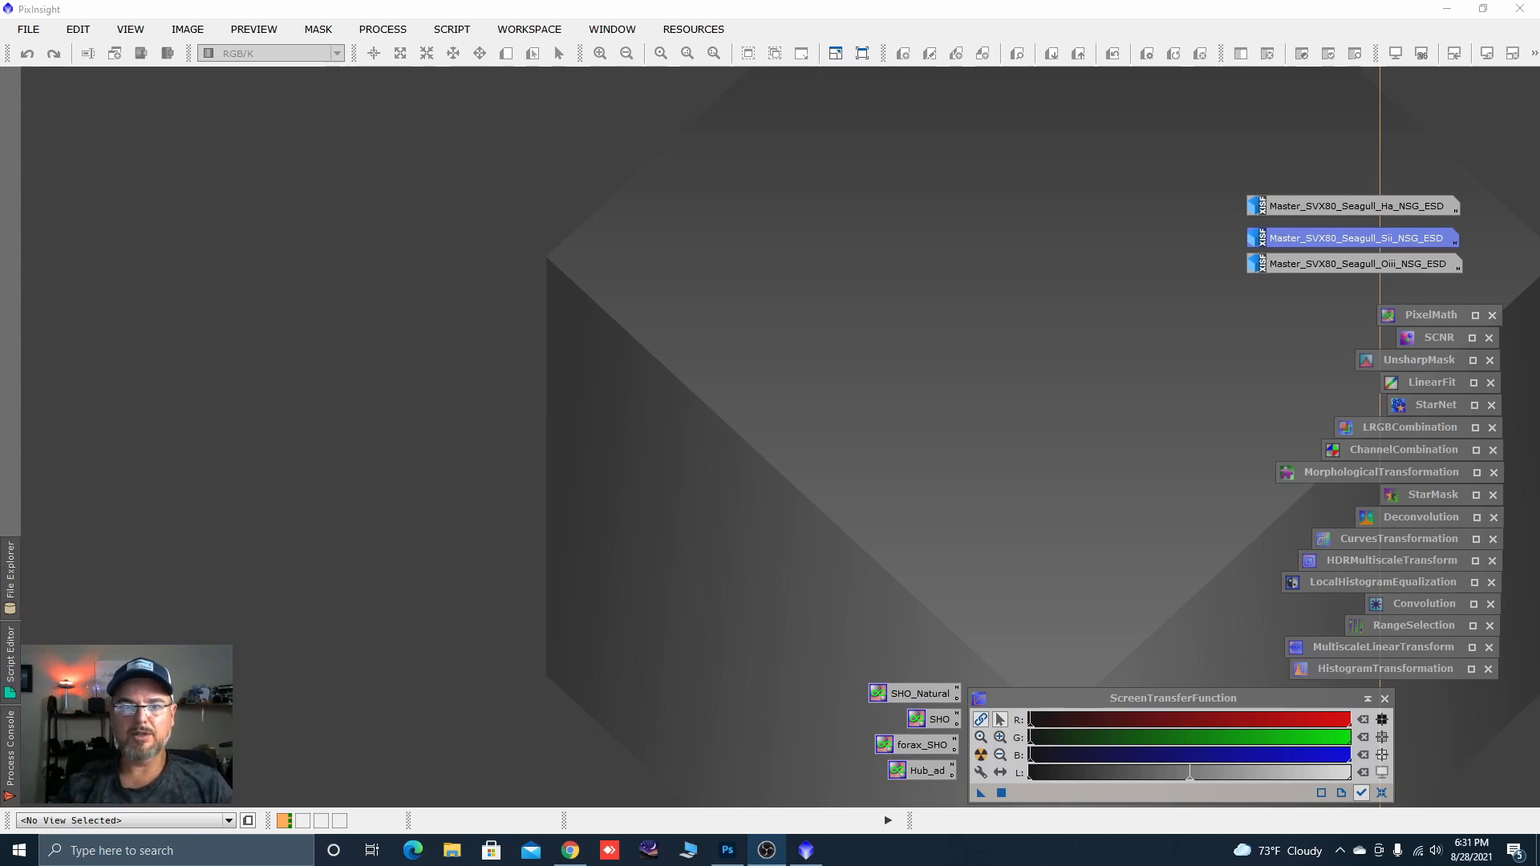
# Arrange the minimized Ha, Sii and Oiii Seagull masters in an evenly spaced column above the process icons.
pyautogui.moveTo(1322, 241); pyautogui.dragTo(1343, 198)
pyautogui.moveTo(1348, 264); pyautogui.dragTo(1335, 223)
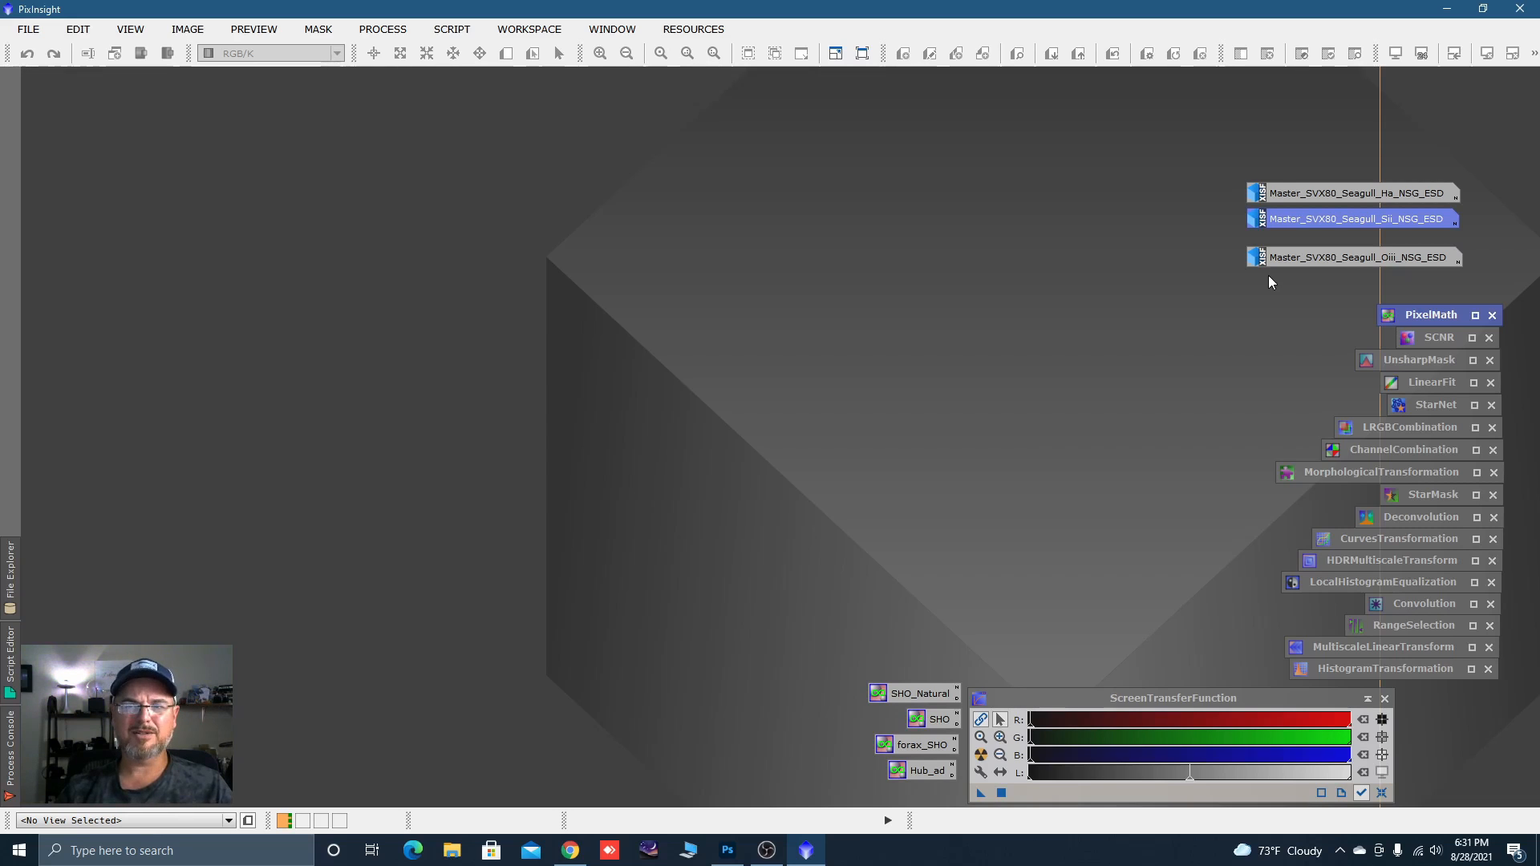
pyautogui.click(1299, 263)
pyautogui.moveTo(1299, 263); pyautogui.dragTo(1300, 257)
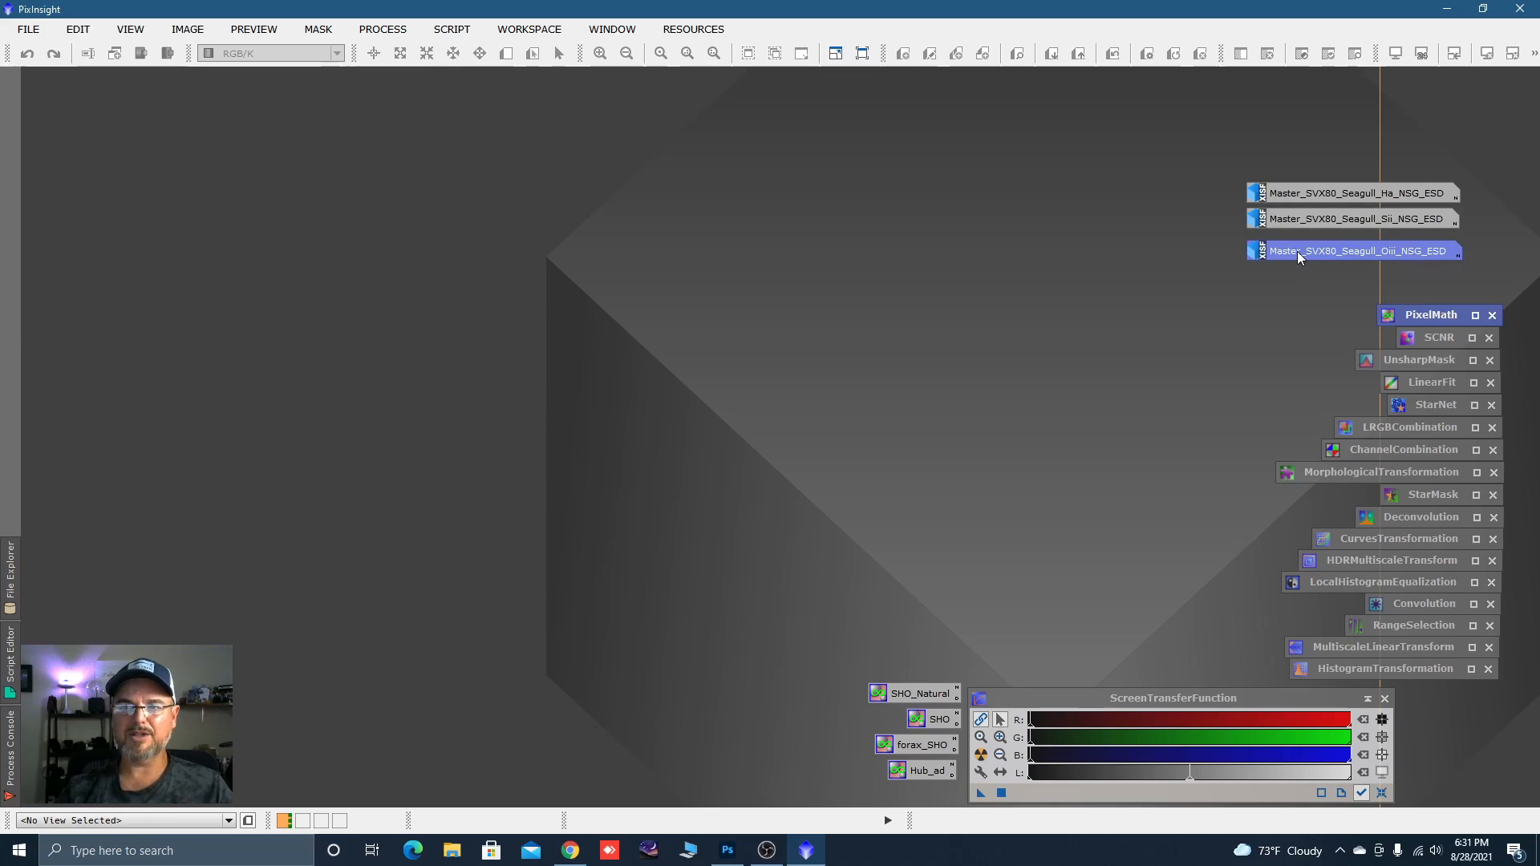
pyautogui.moveTo(1304, 255)
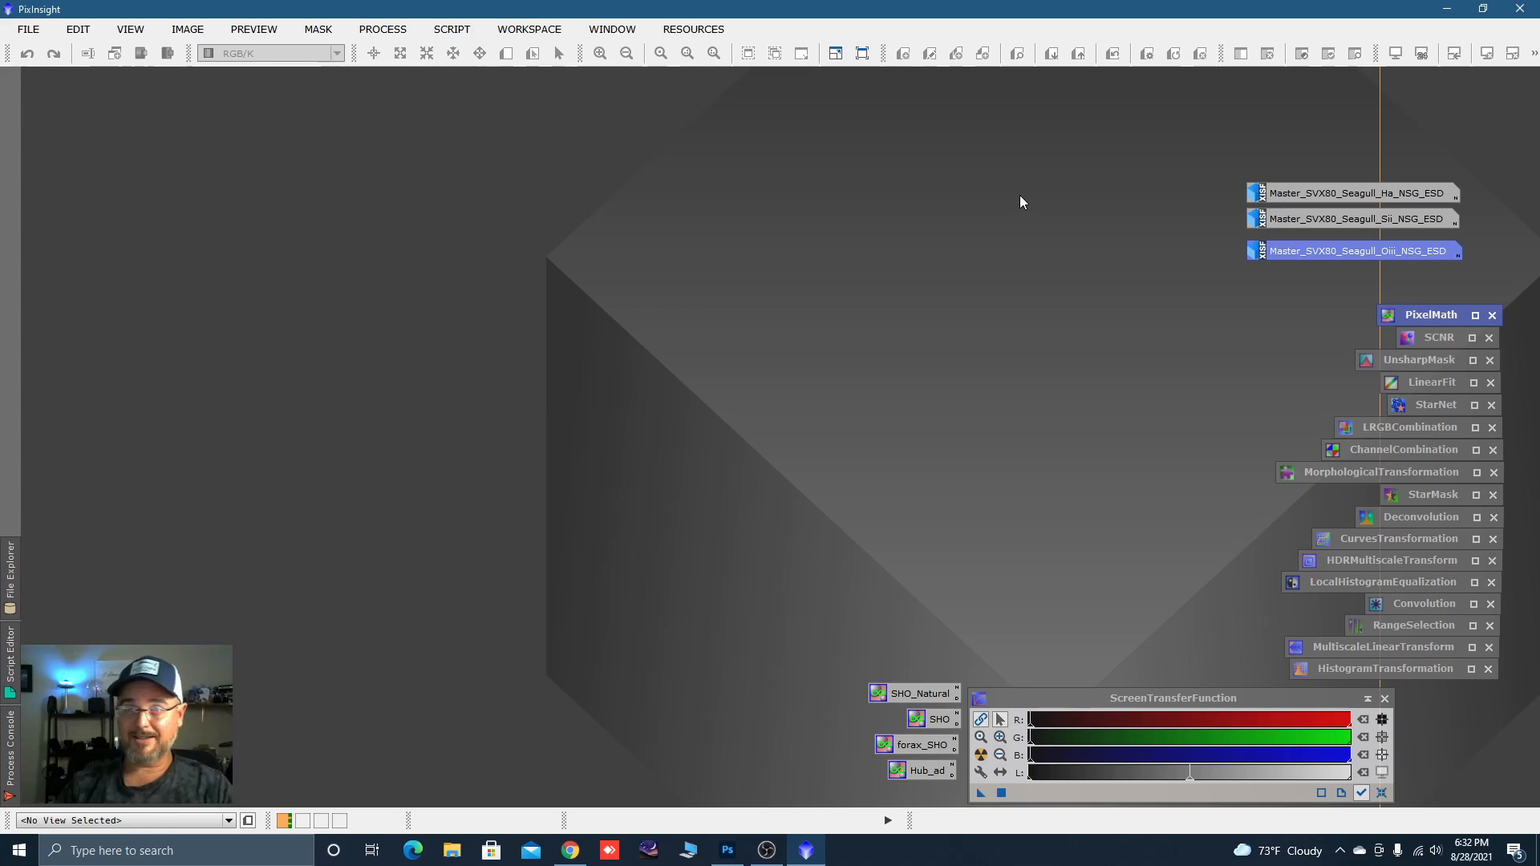
pyautogui.moveTo(1319, 224); pyautogui.dragTo(1331, 190)
pyautogui.moveTo(1326, 223)
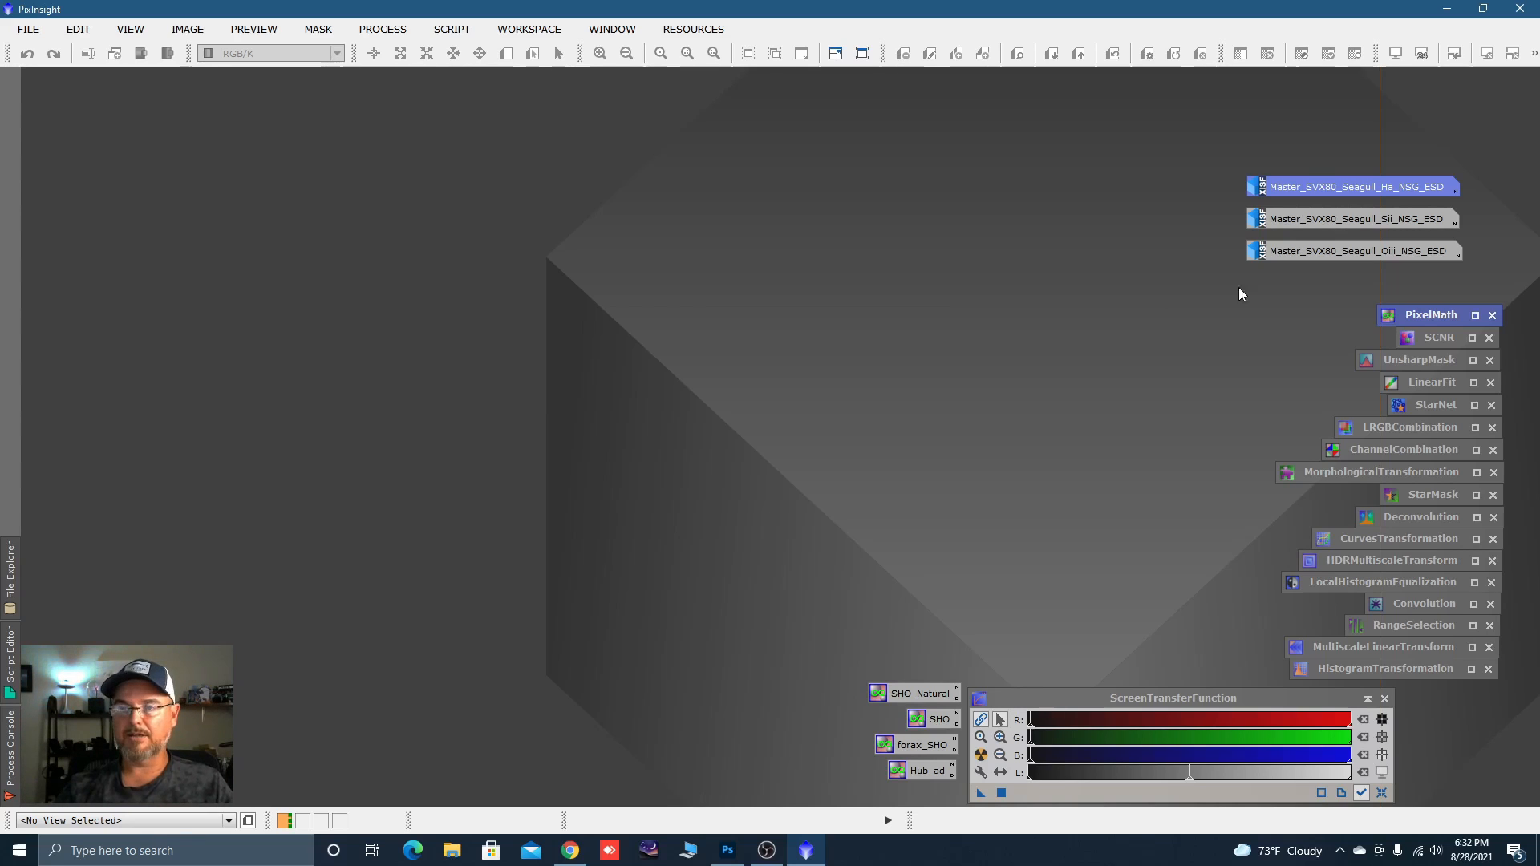
# Open the Ha Seagull master, examine its nebulosity across the full frame, and minimize it again.
pyautogui.doubleClick(1349, 193)
pyautogui.moveTo(552, 148); pyautogui.dragTo(660, 147)
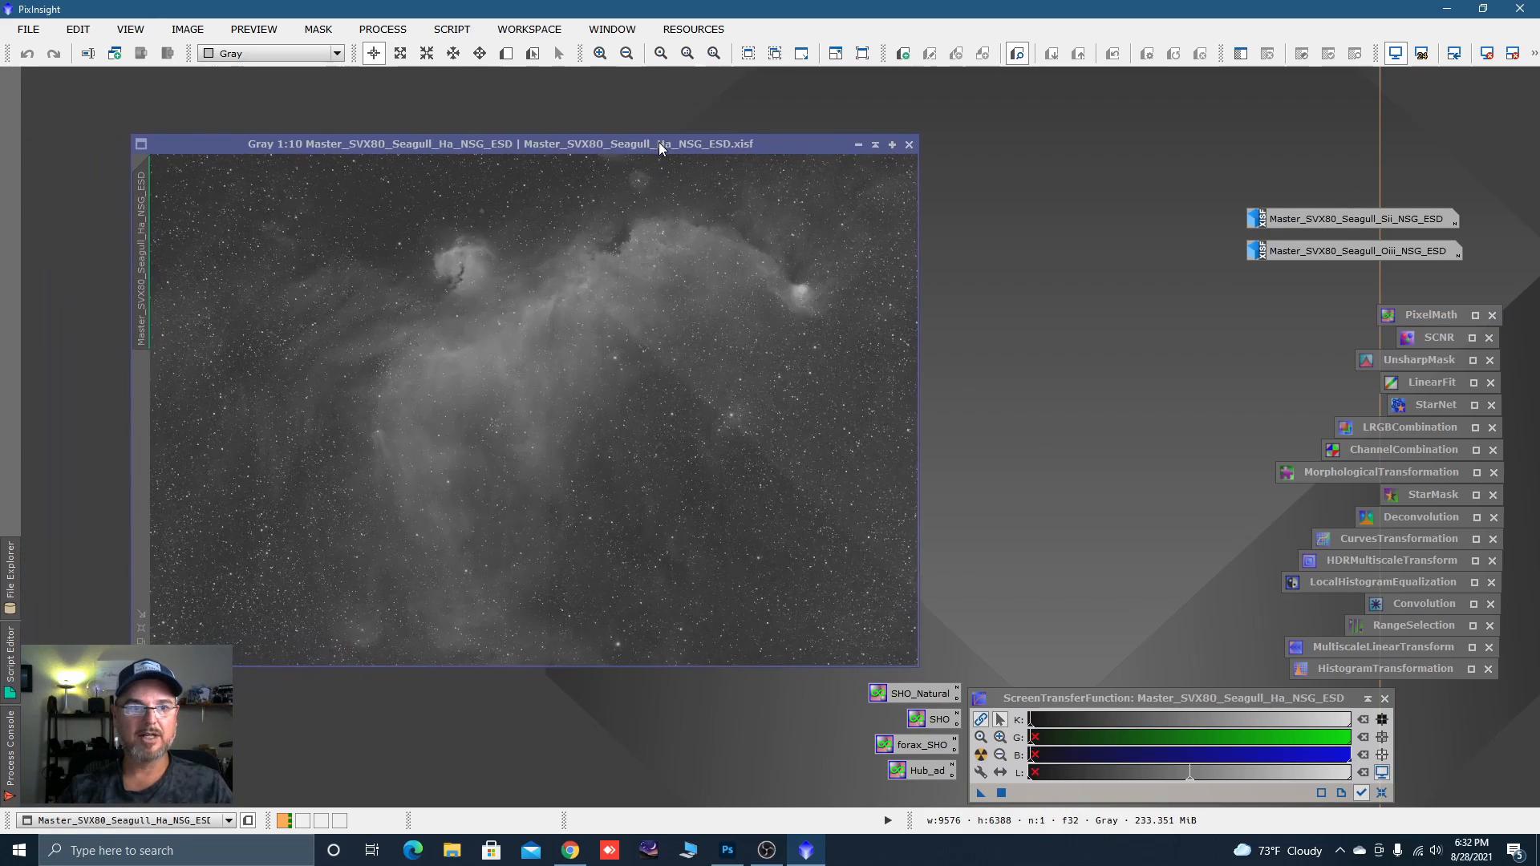
pyautogui.scroll(-1, 682, 447)
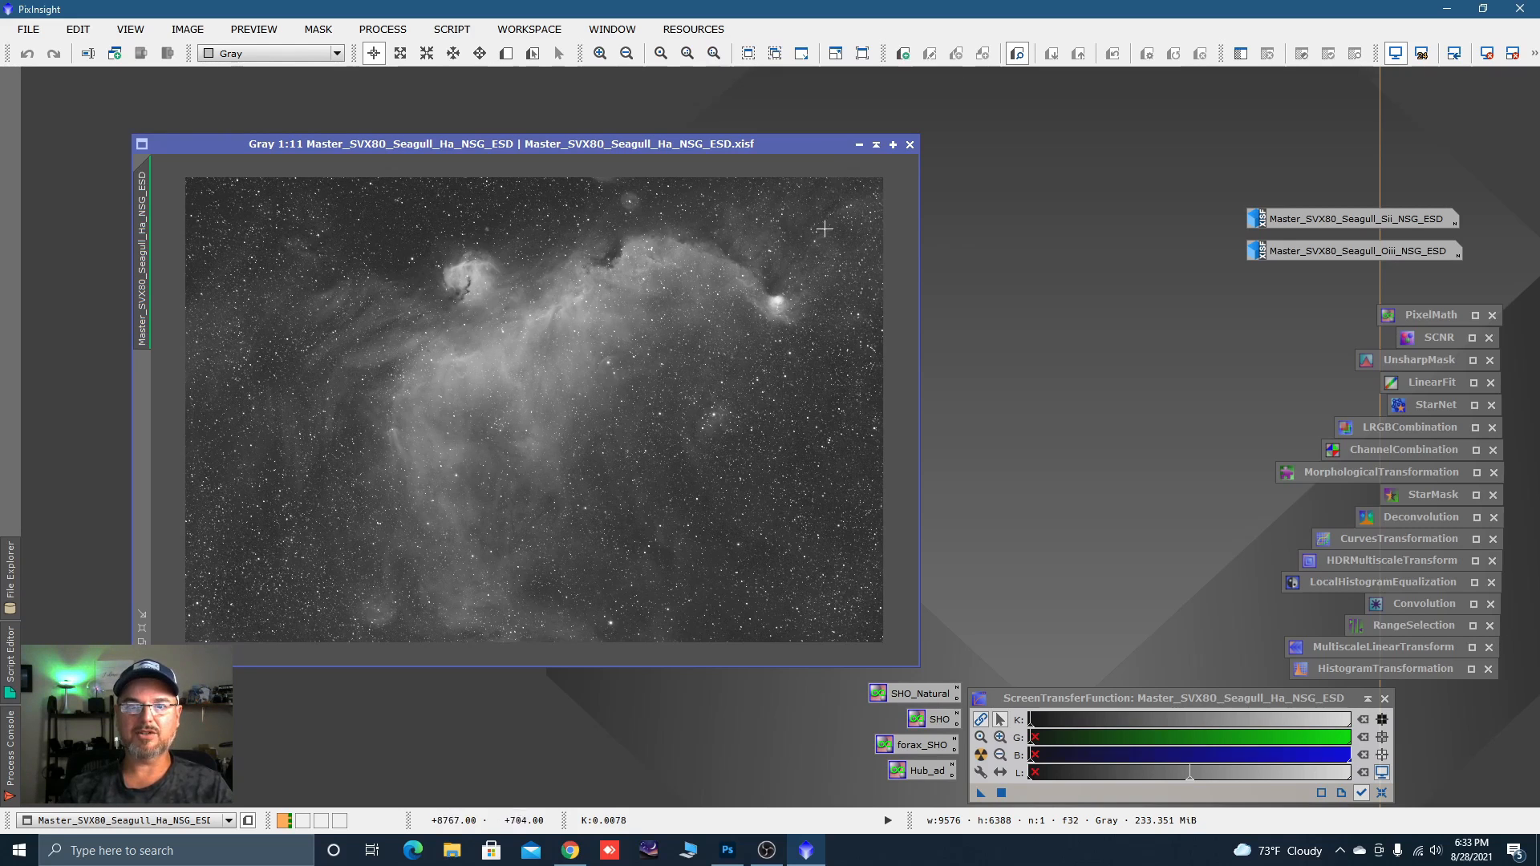
pyautogui.click(859, 145)
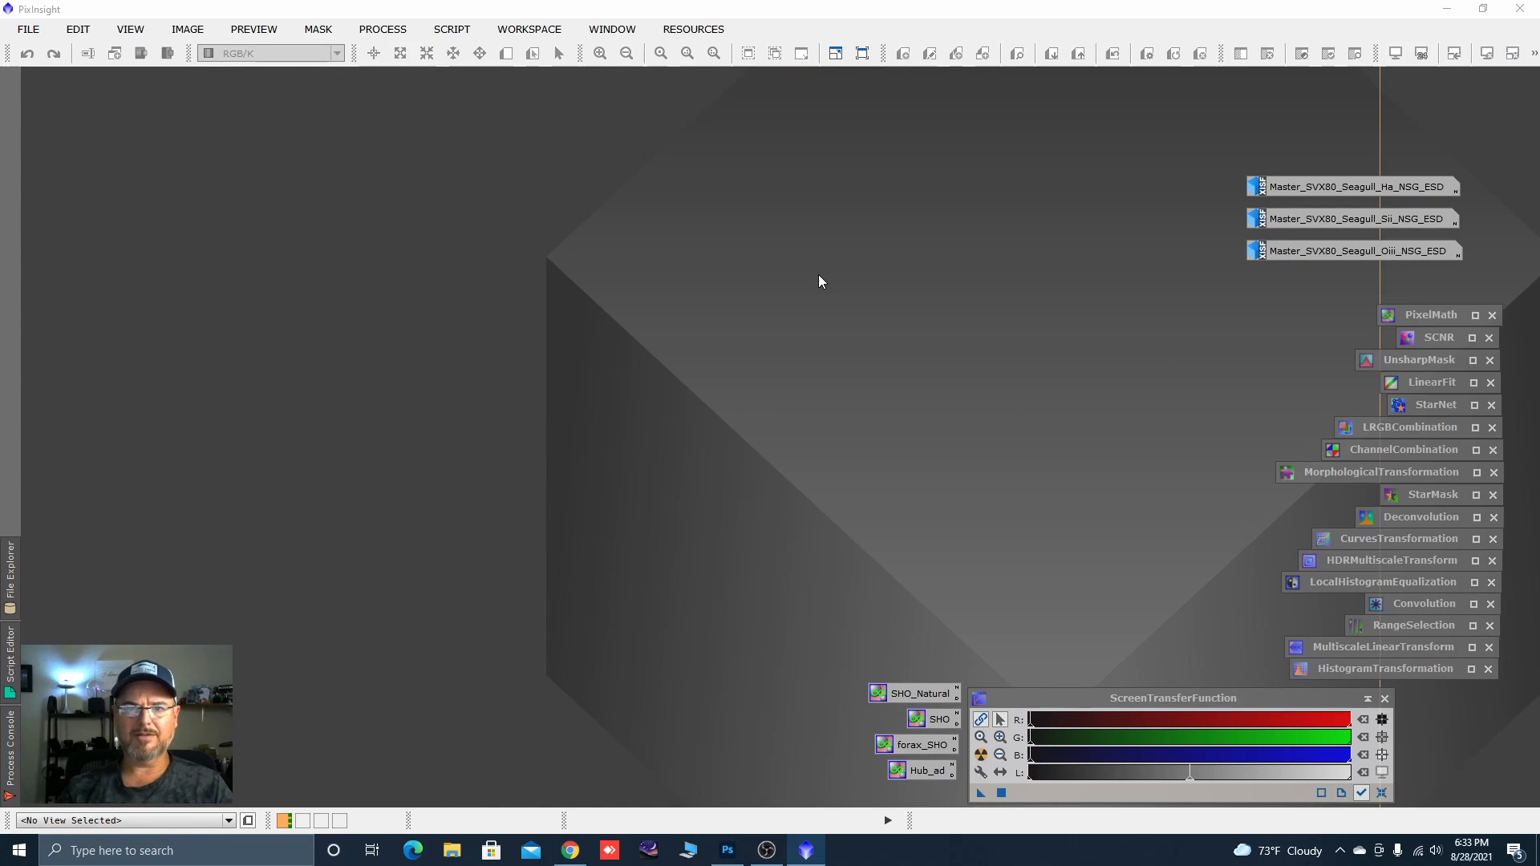
# Open the Ha, Sii and Oiii masters one after another to compare their signal, then minimize them all.
pyautogui.doubleClick(1364, 188)
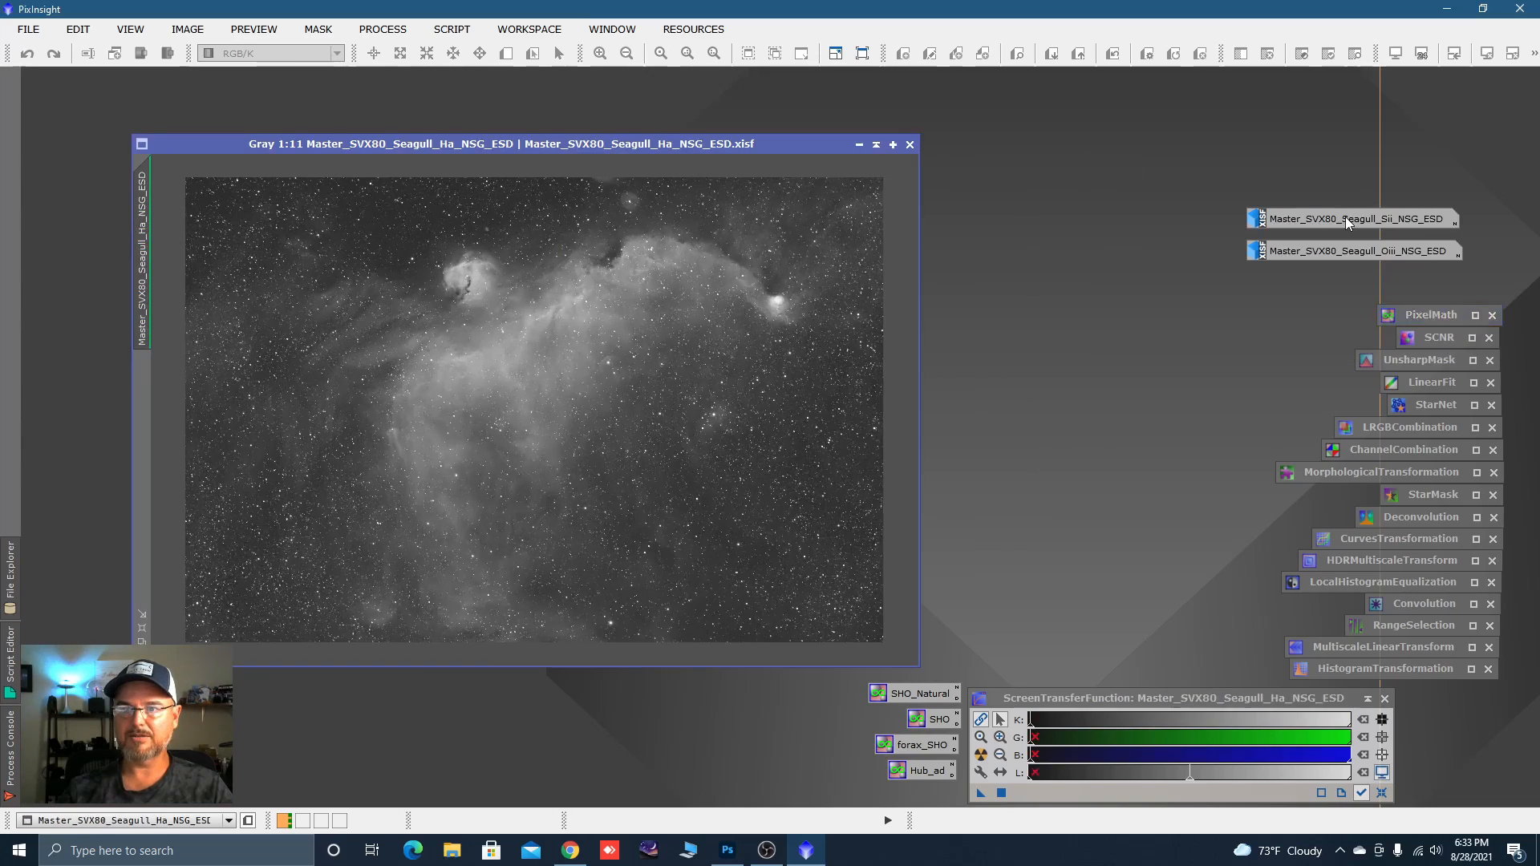
pyautogui.doubleClick(1347, 220)
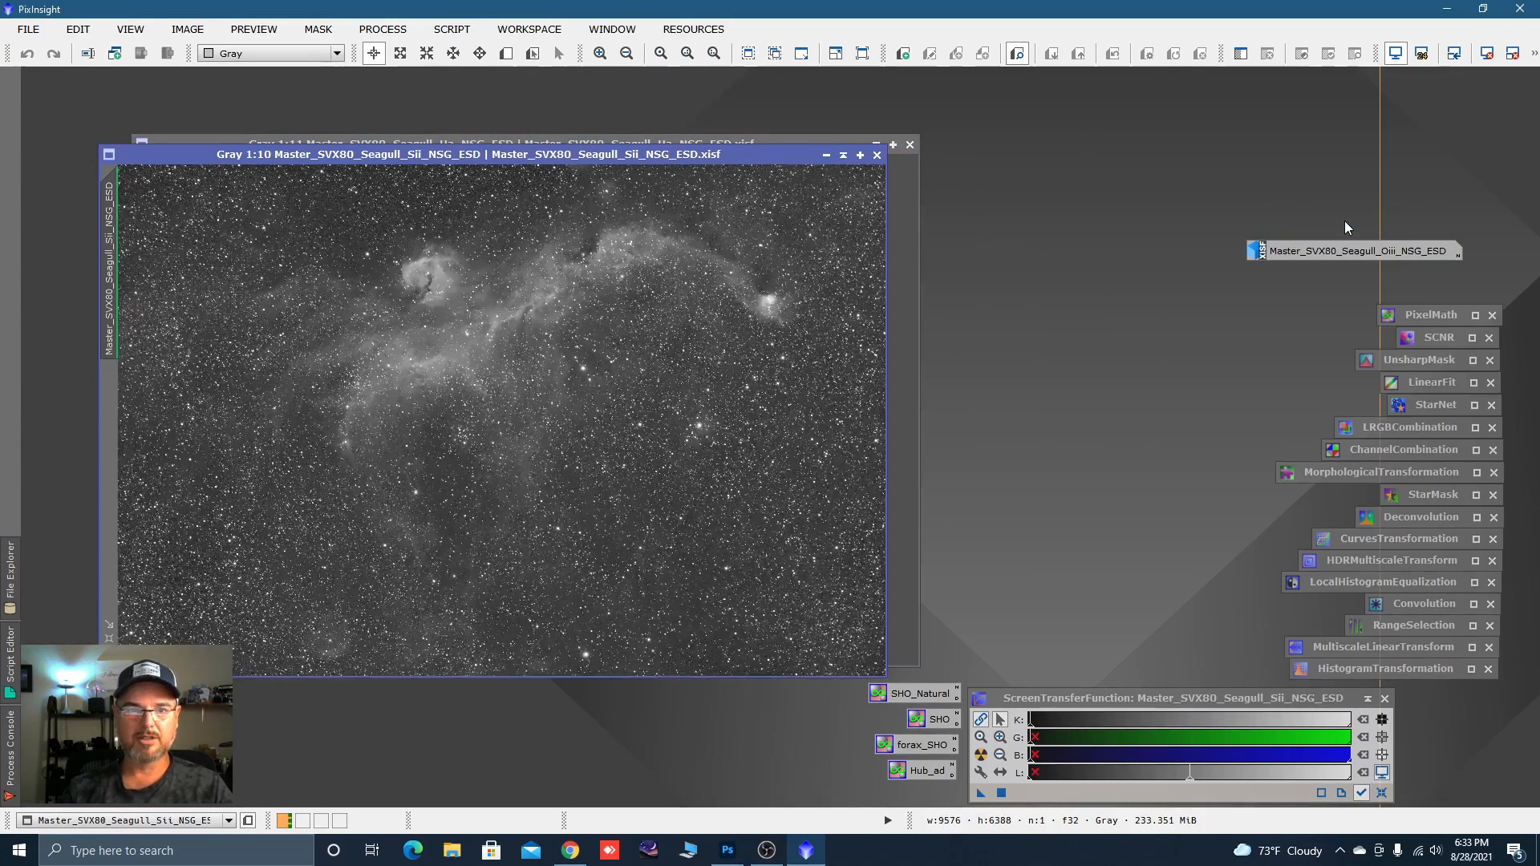
pyautogui.doubleClick(1282, 255)
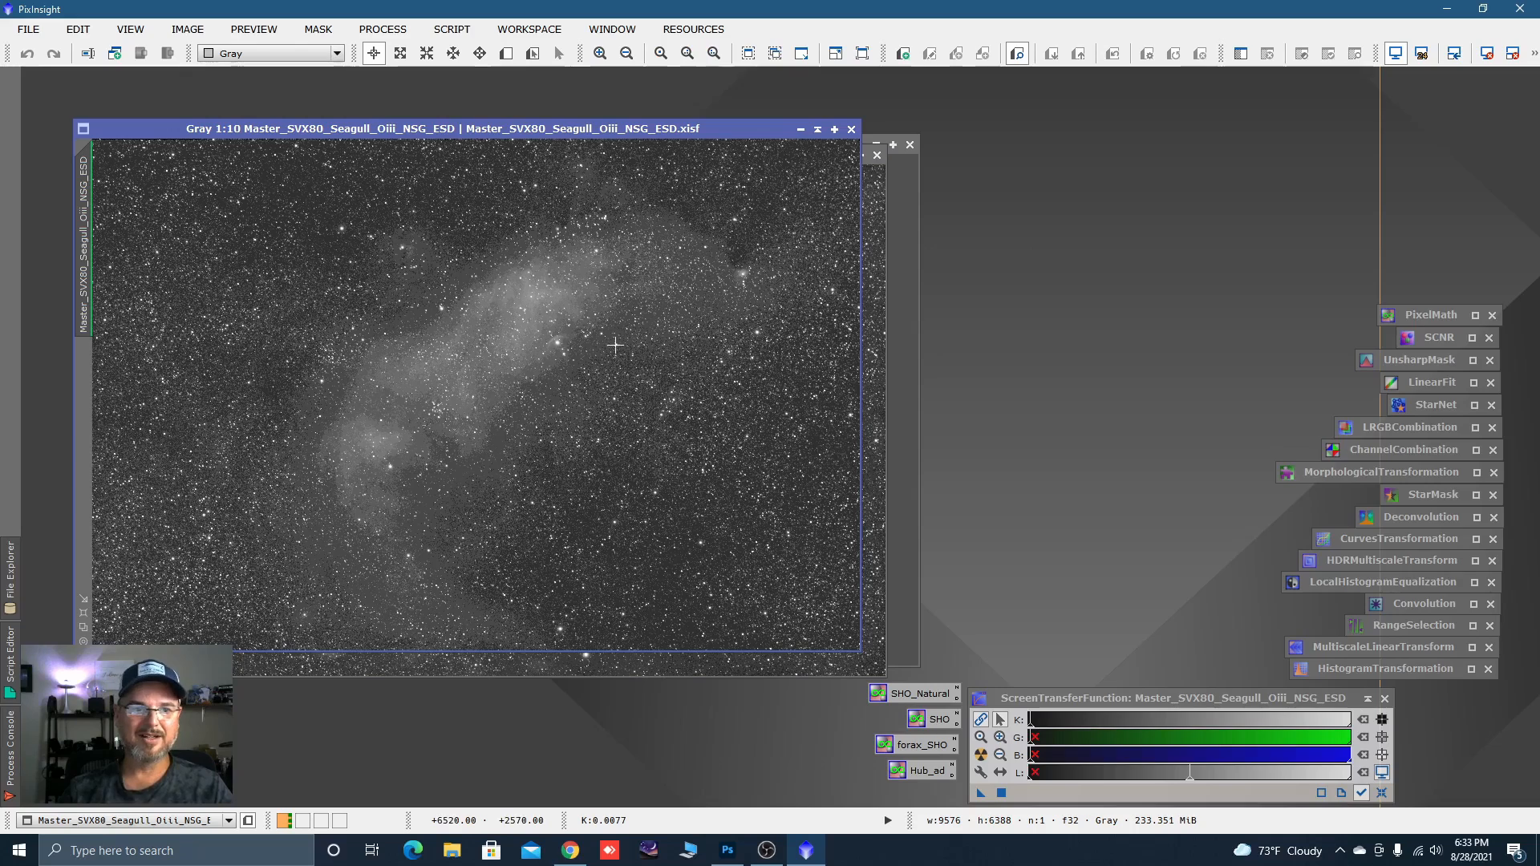
pyautogui.click(799, 129)
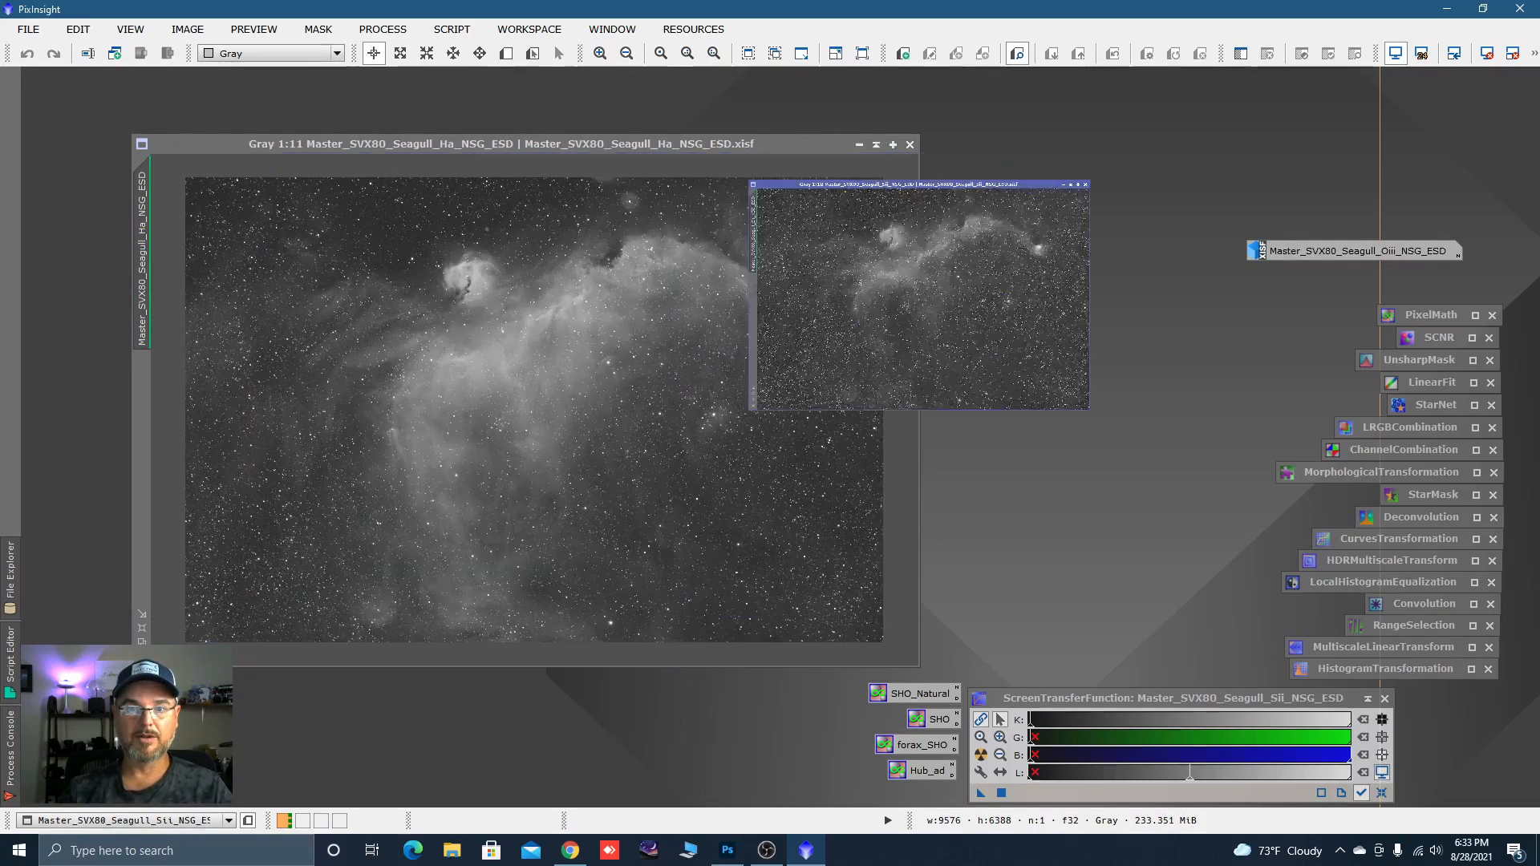
pyautogui.click(860, 145)
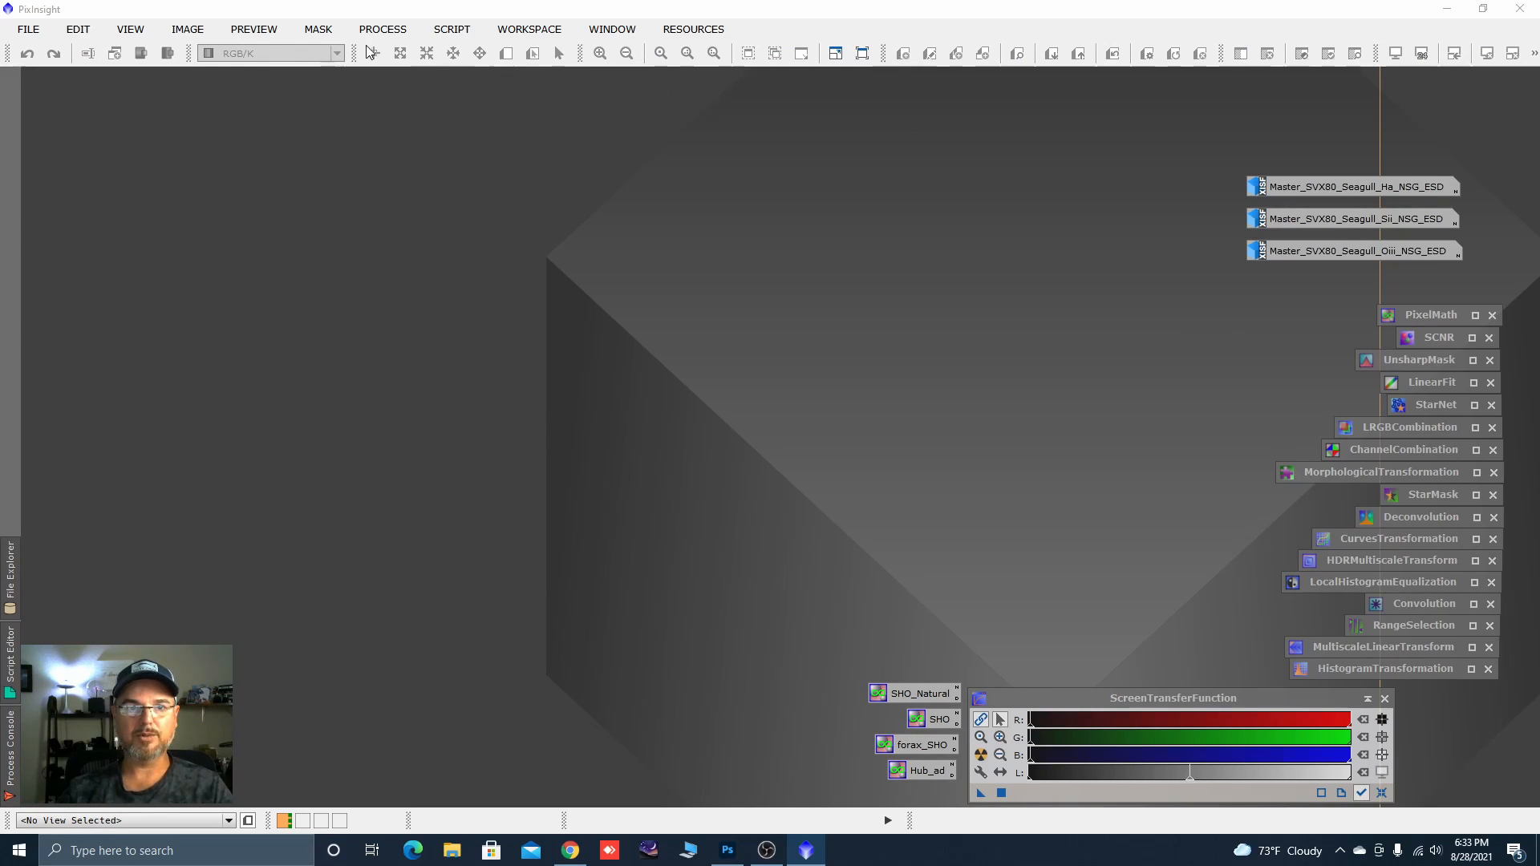
# Load the Ha, Oiii and Sii Seagull NSG_ESD masters into ImageIntegration as input images.
pyautogui.click(388, 32)
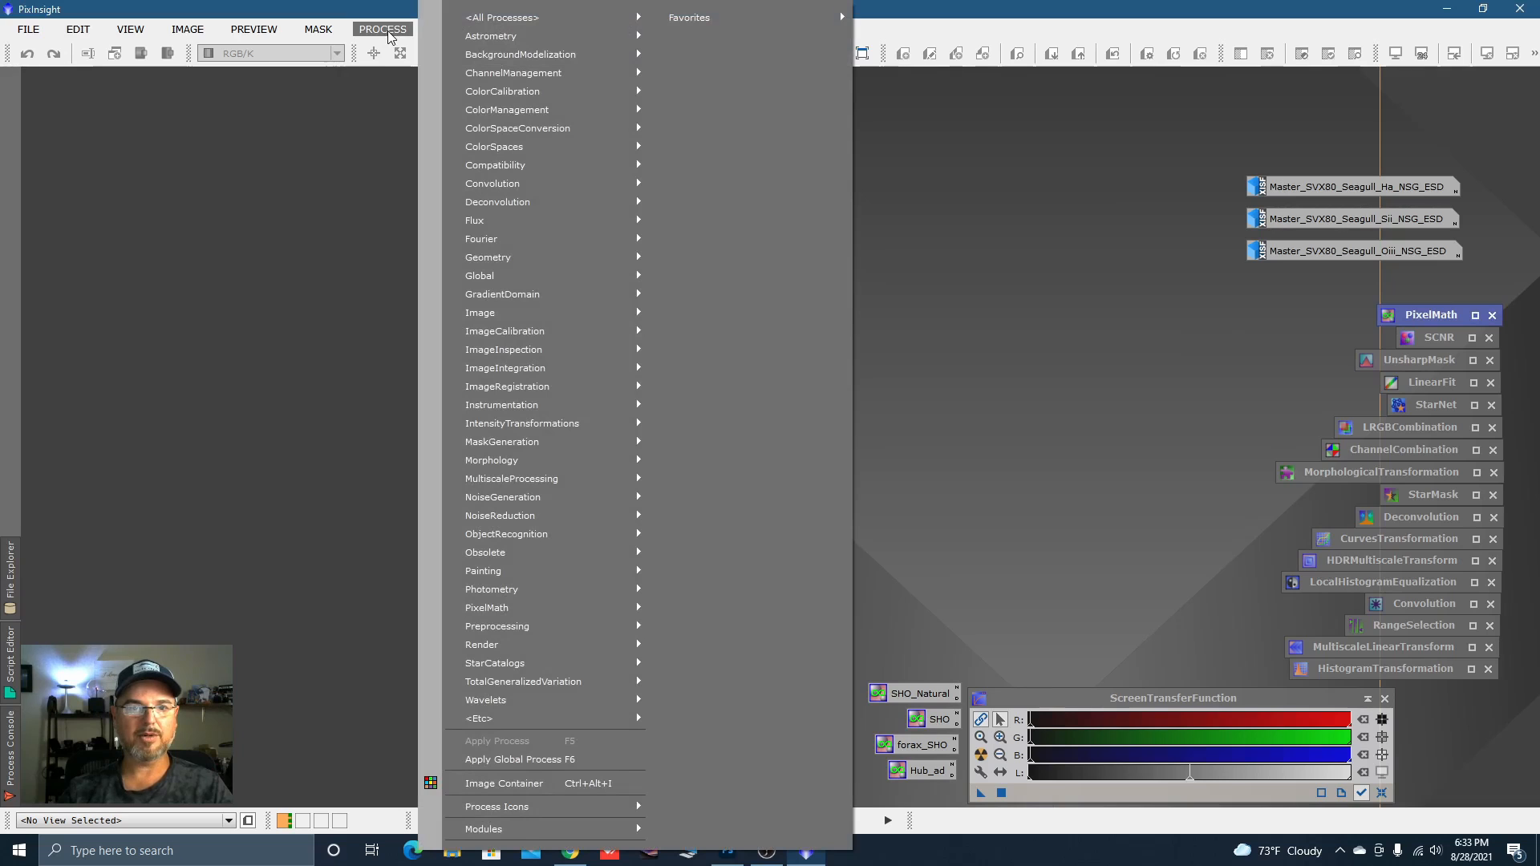
pyautogui.moveTo(494, 369)
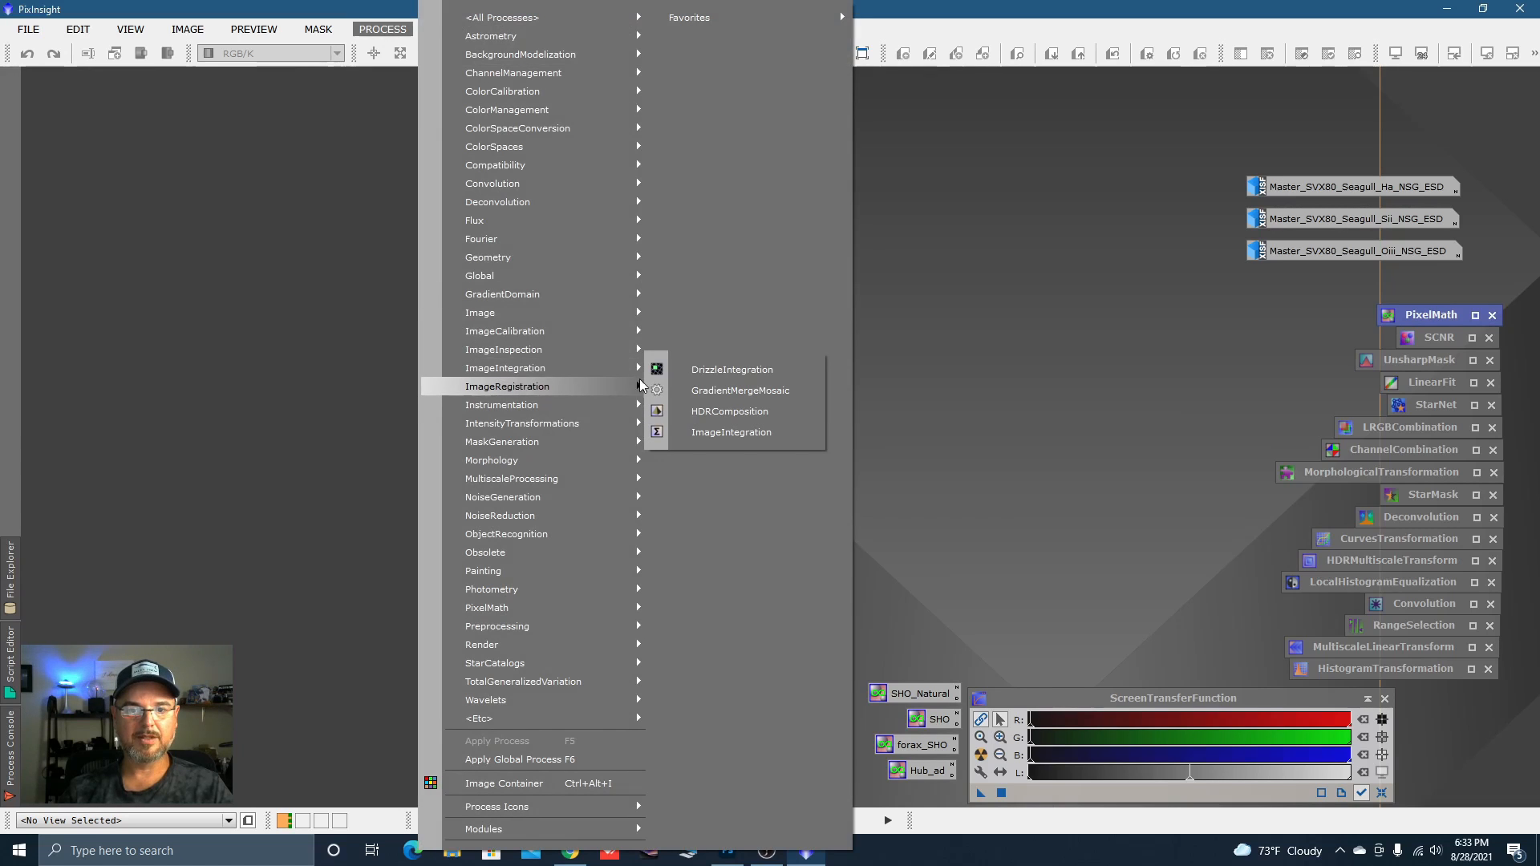
pyautogui.click(728, 432)
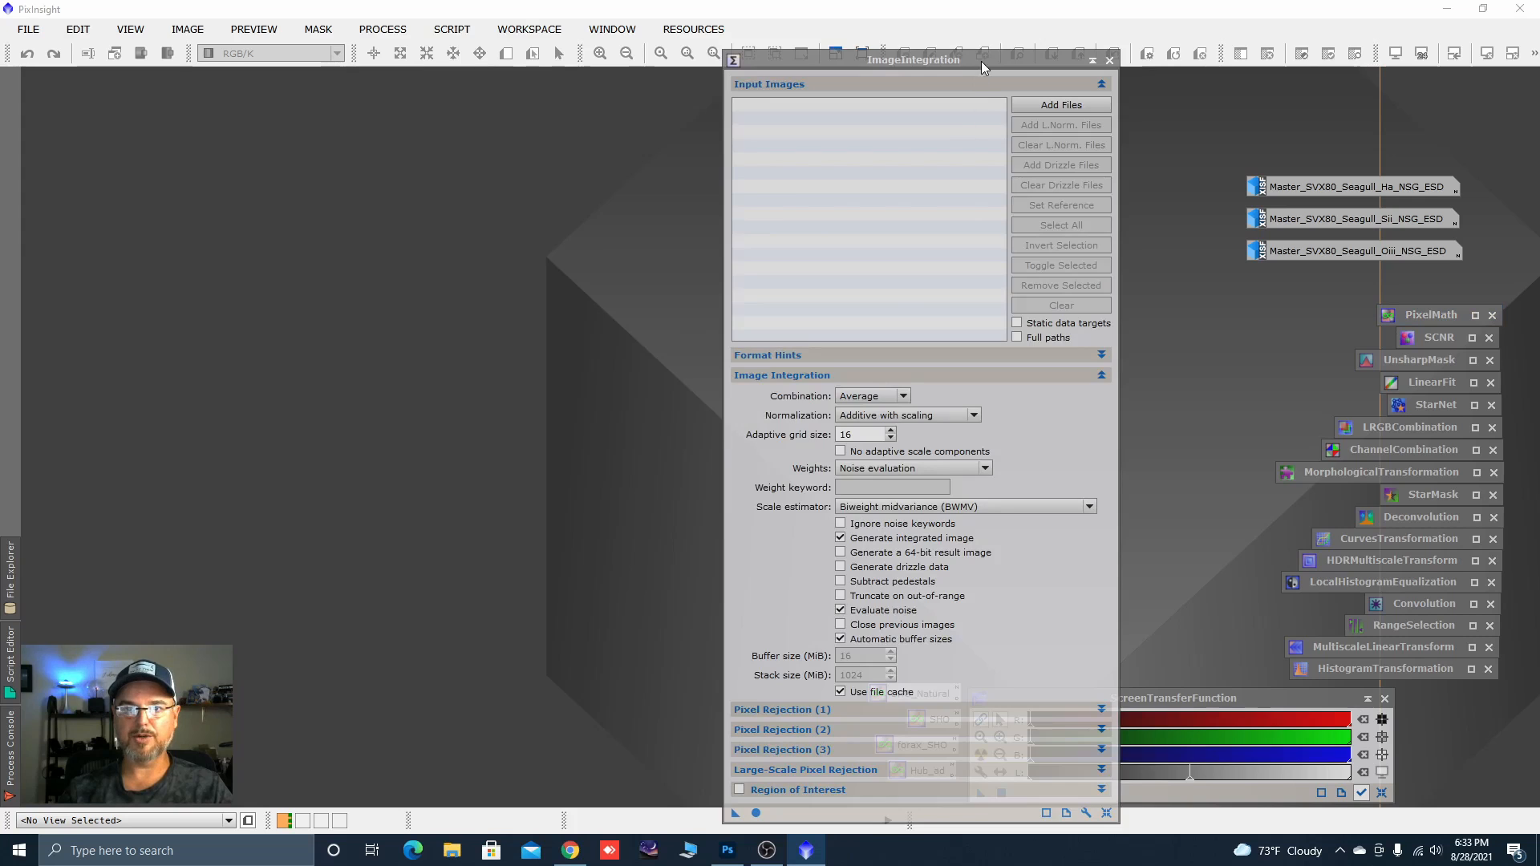
pyautogui.moveTo(980, 61); pyautogui.dragTo(1042, 26)
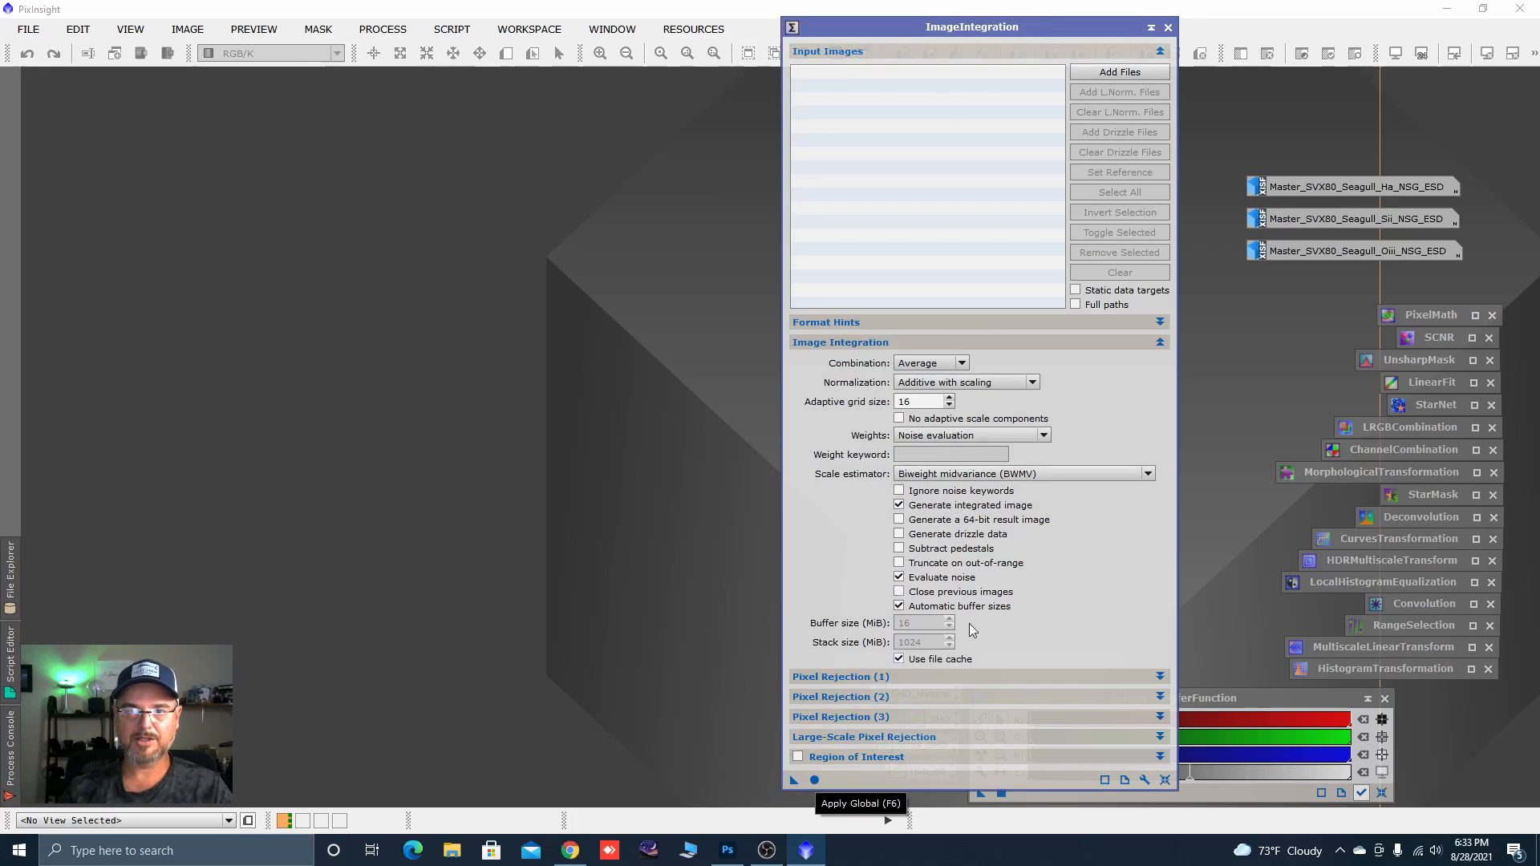
pyautogui.click(1108, 73)
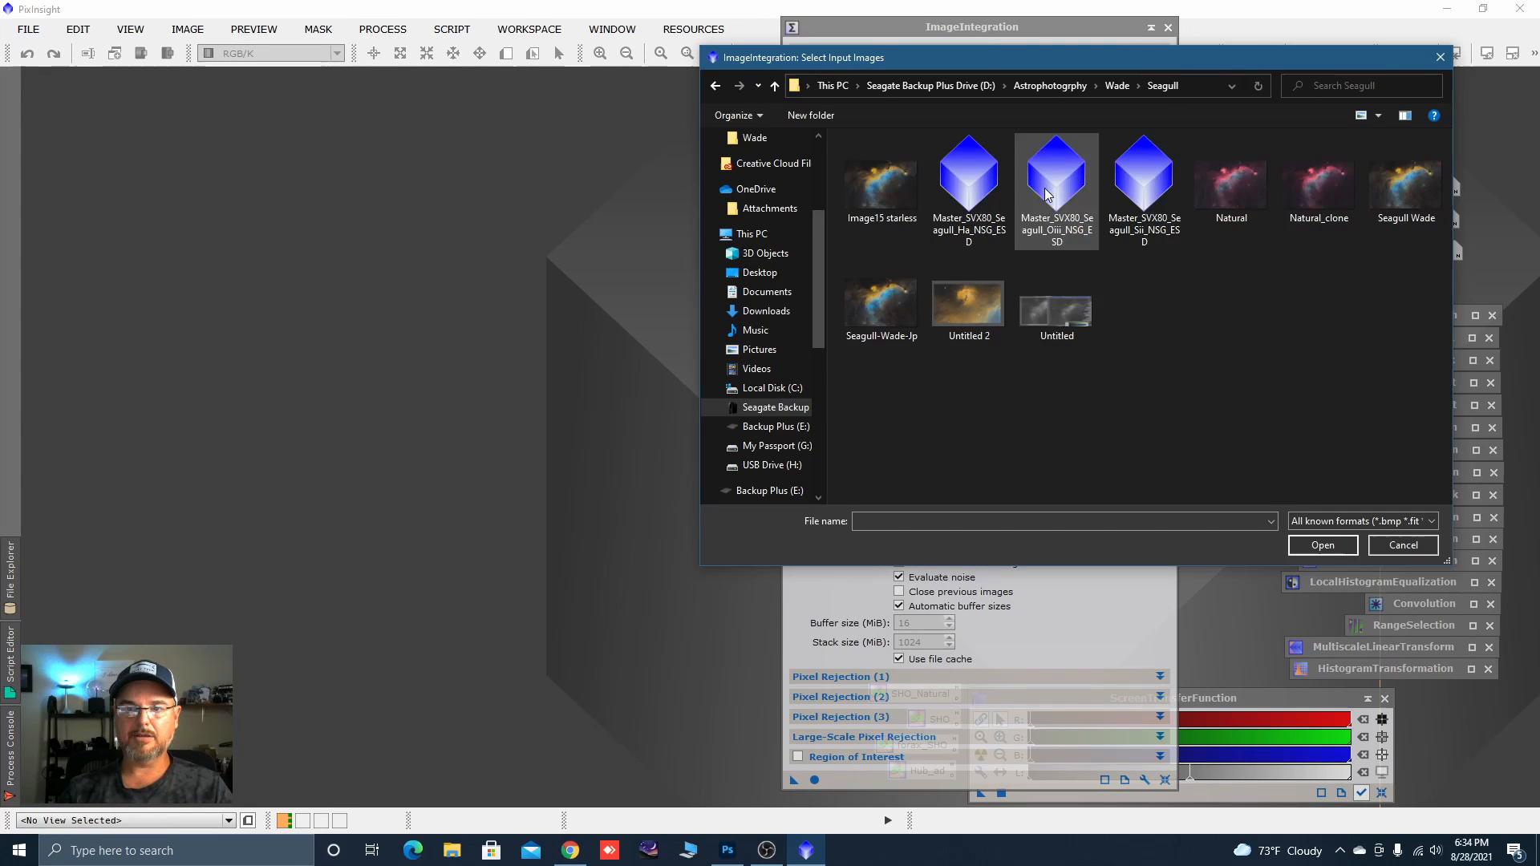
pyautogui.click(976, 177)
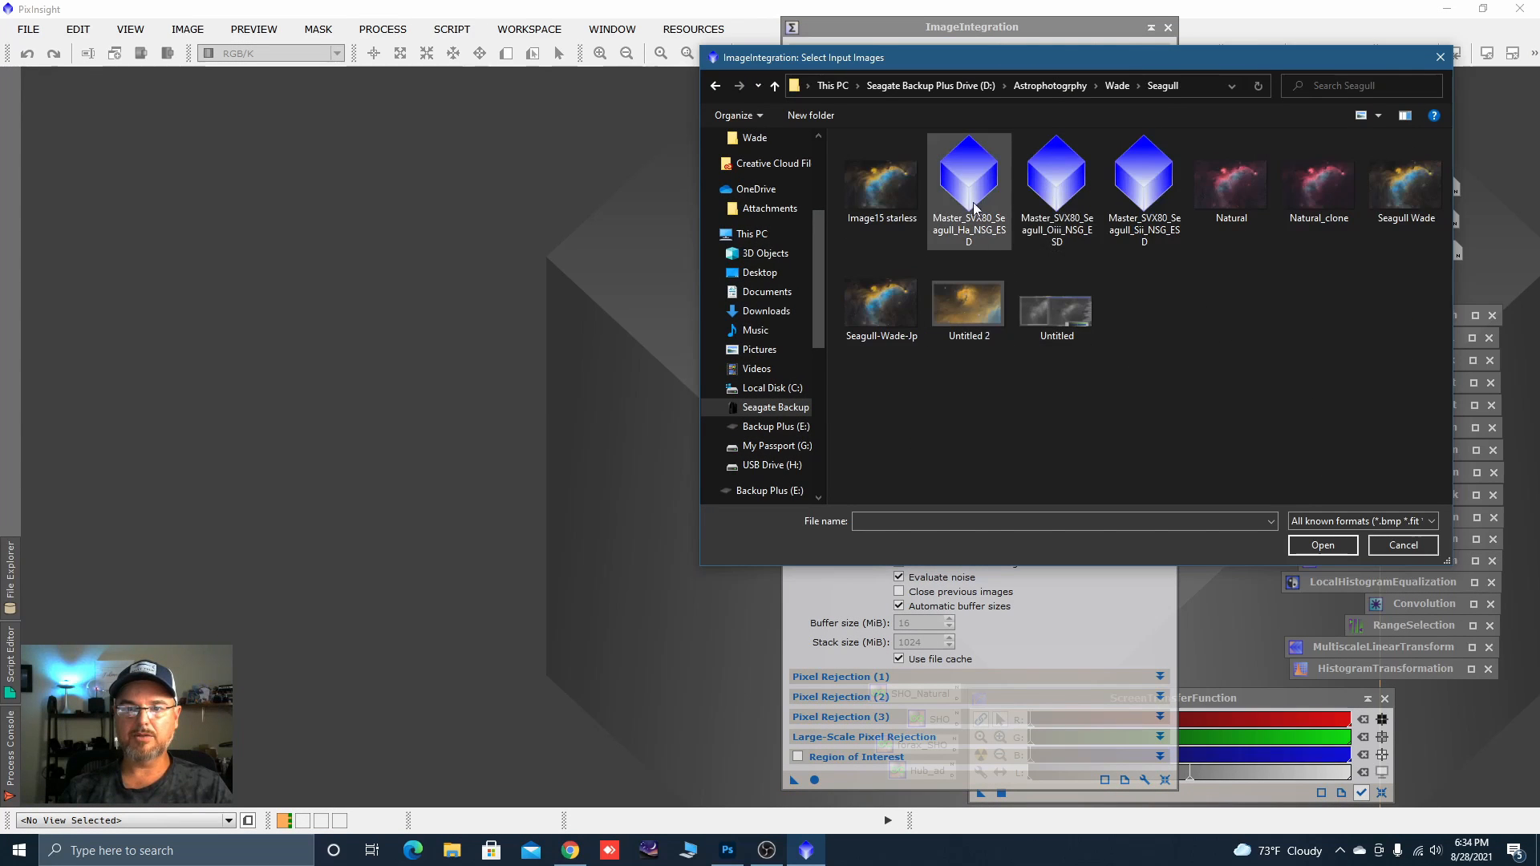
pyautogui.keyDown('ctrl'); pyautogui.click(1070, 189); pyautogui.keyUp('ctrl')
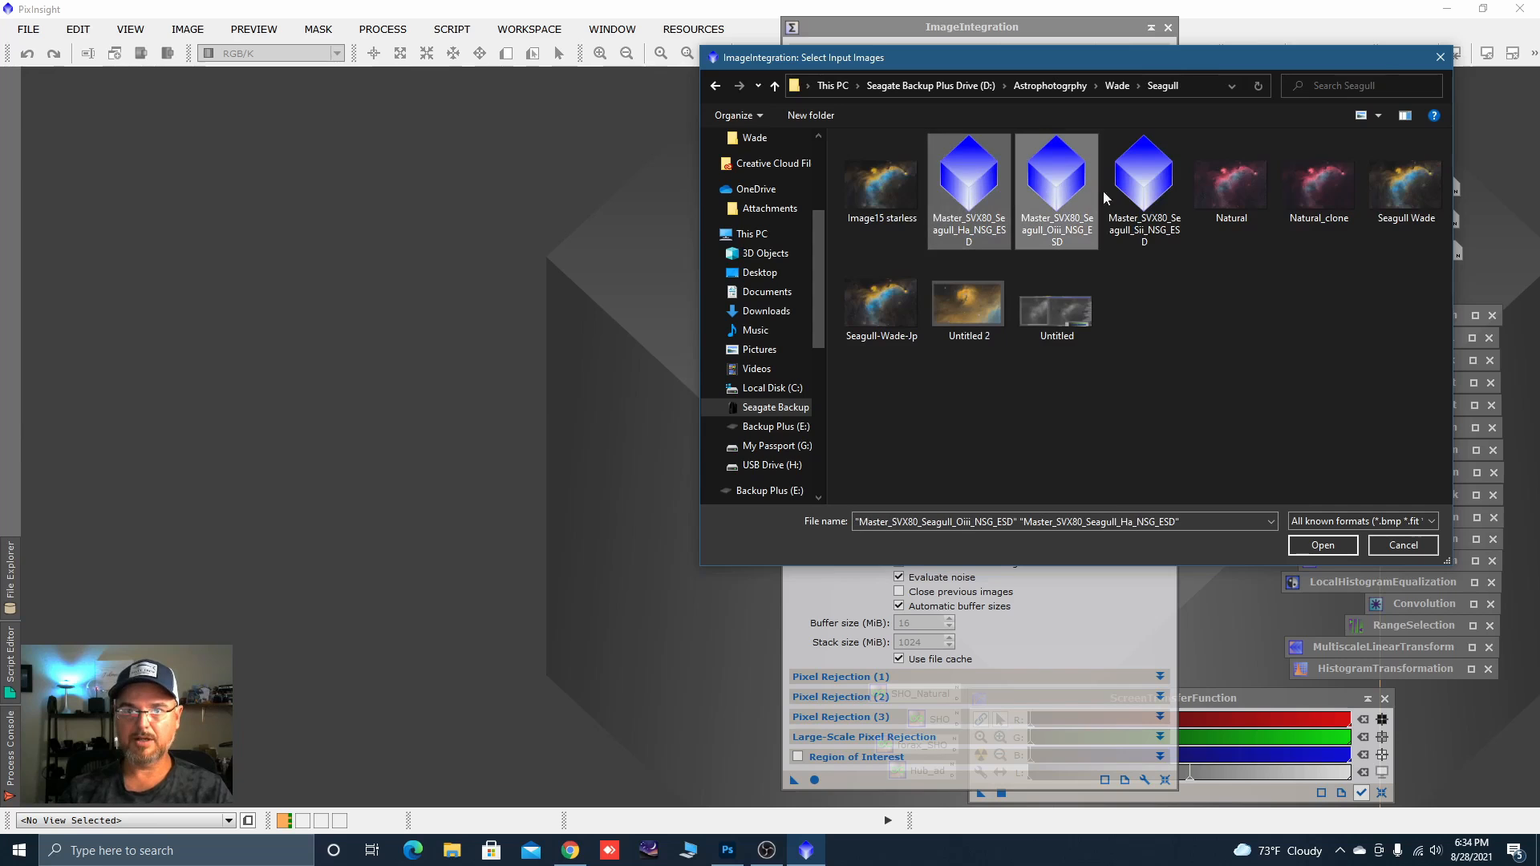
pyautogui.keyDown('ctrl'); pyautogui.click(1133, 186); pyautogui.keyUp('ctrl')
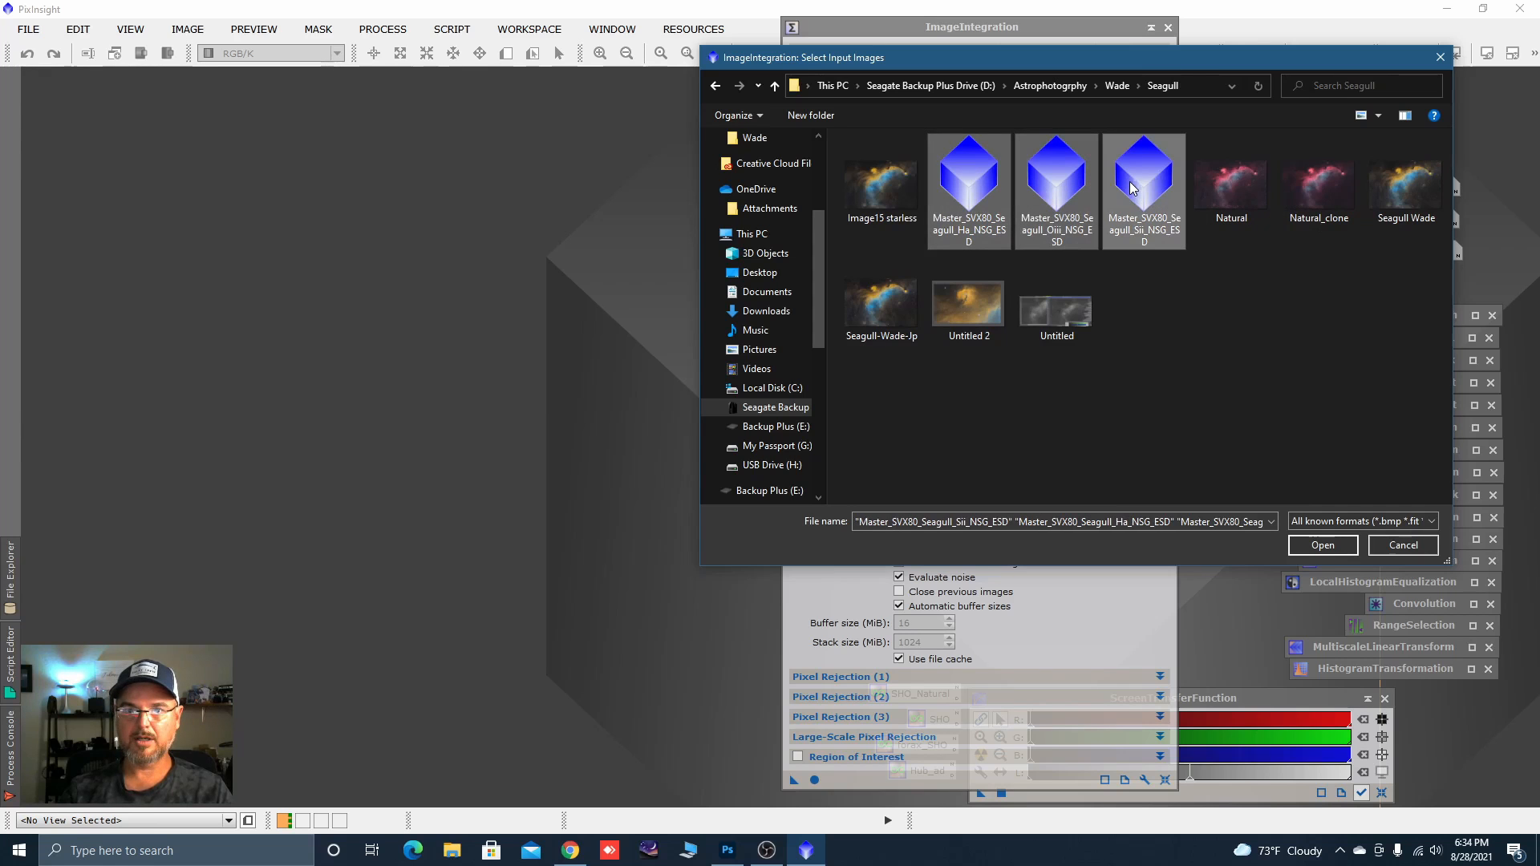
pyautogui.click(1322, 545)
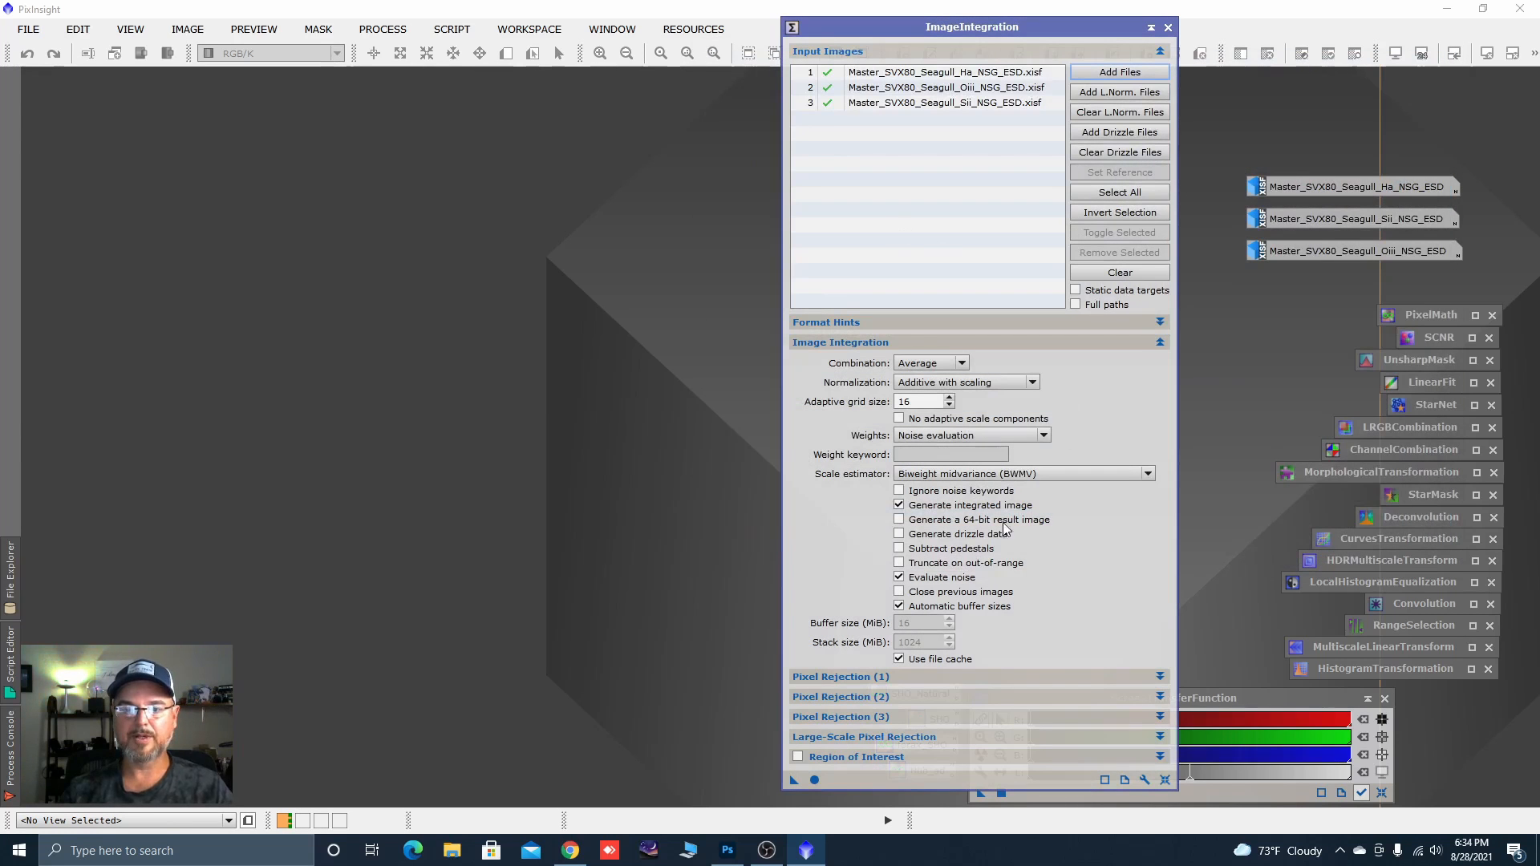
# Run the integration globally with the current settings, then close ImageIntegration and the rejection_low image.
pyautogui.click(815, 781)
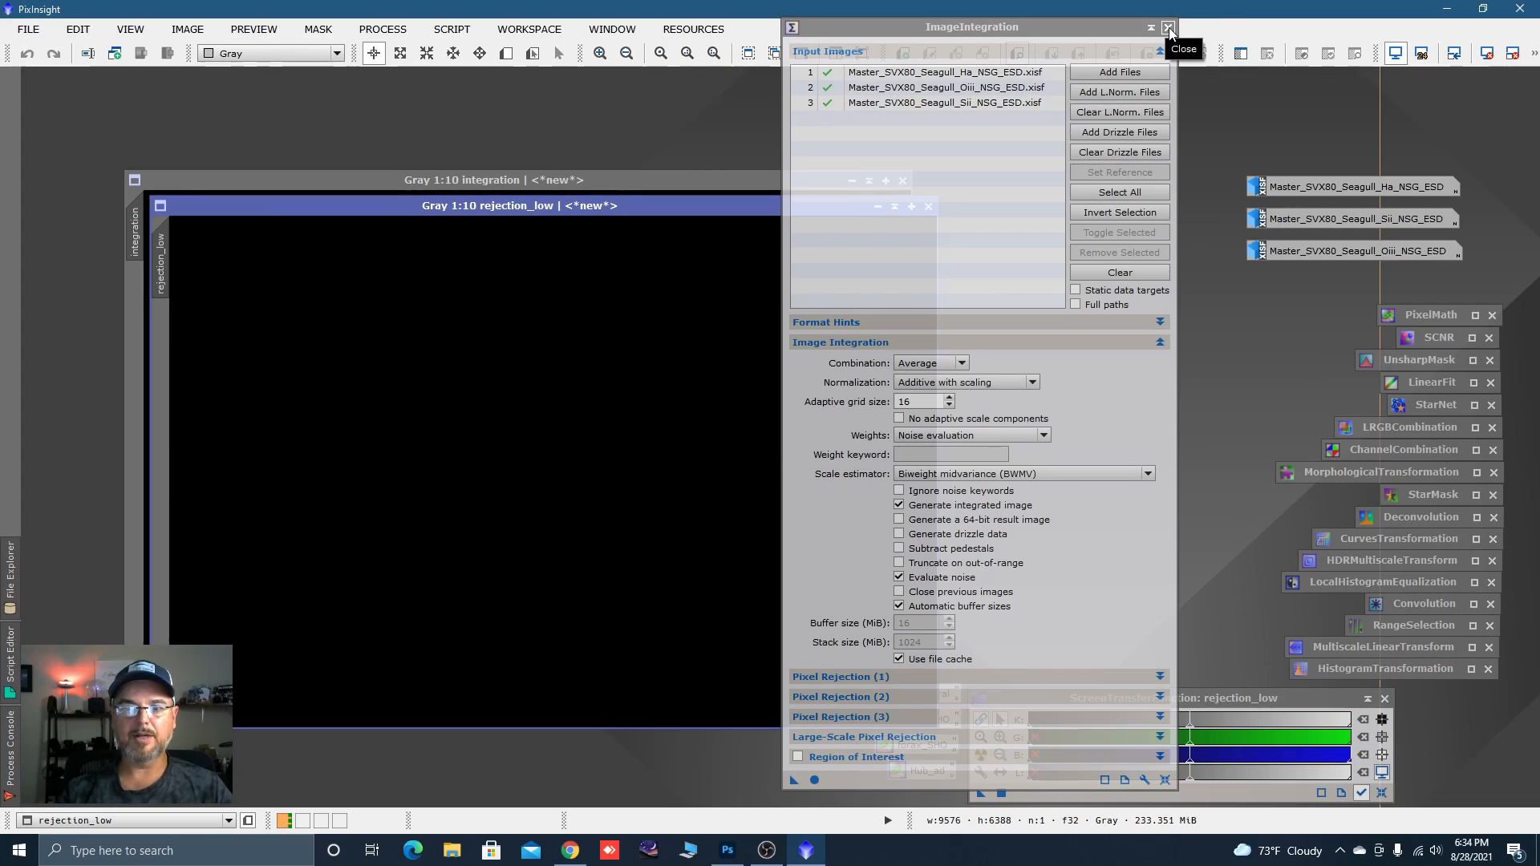
pyautogui.click(1168, 30)
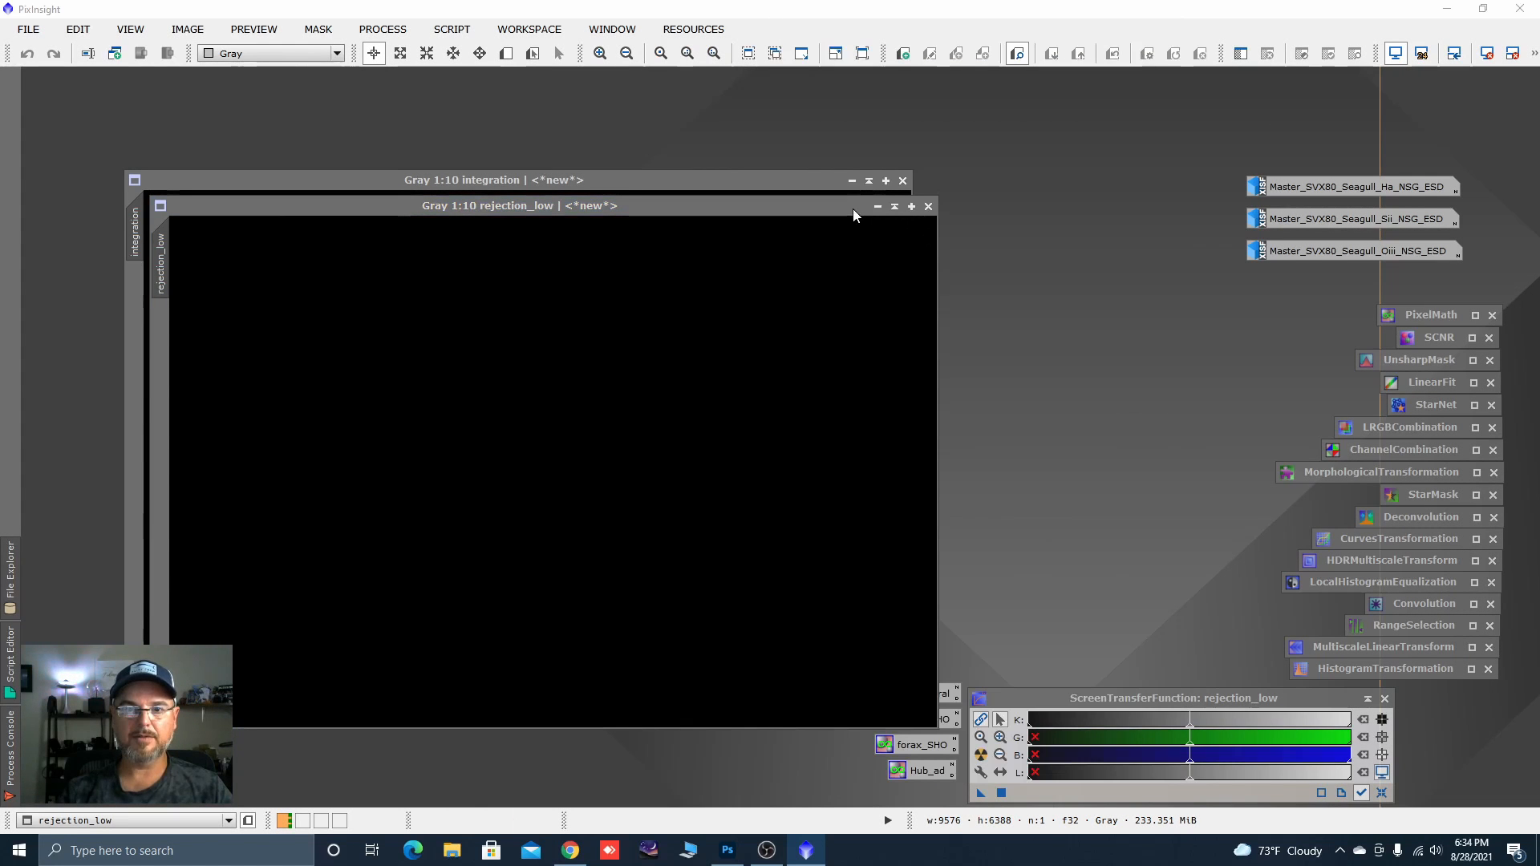
pyautogui.click(931, 209)
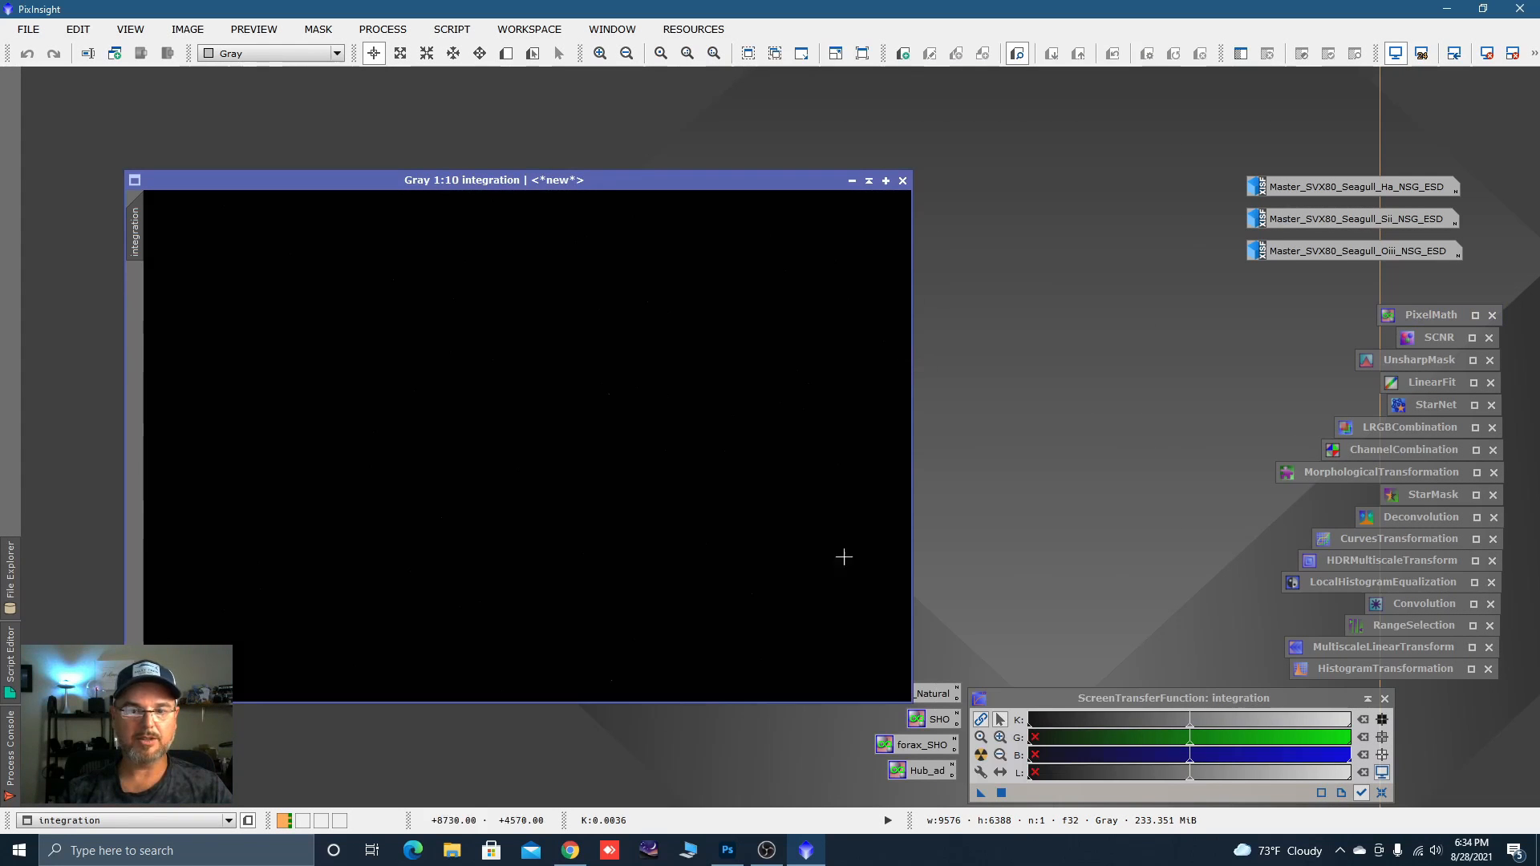
# Auto-stretch the display of the integration image and change its identifier to Lum.
pyautogui.click(981, 754)
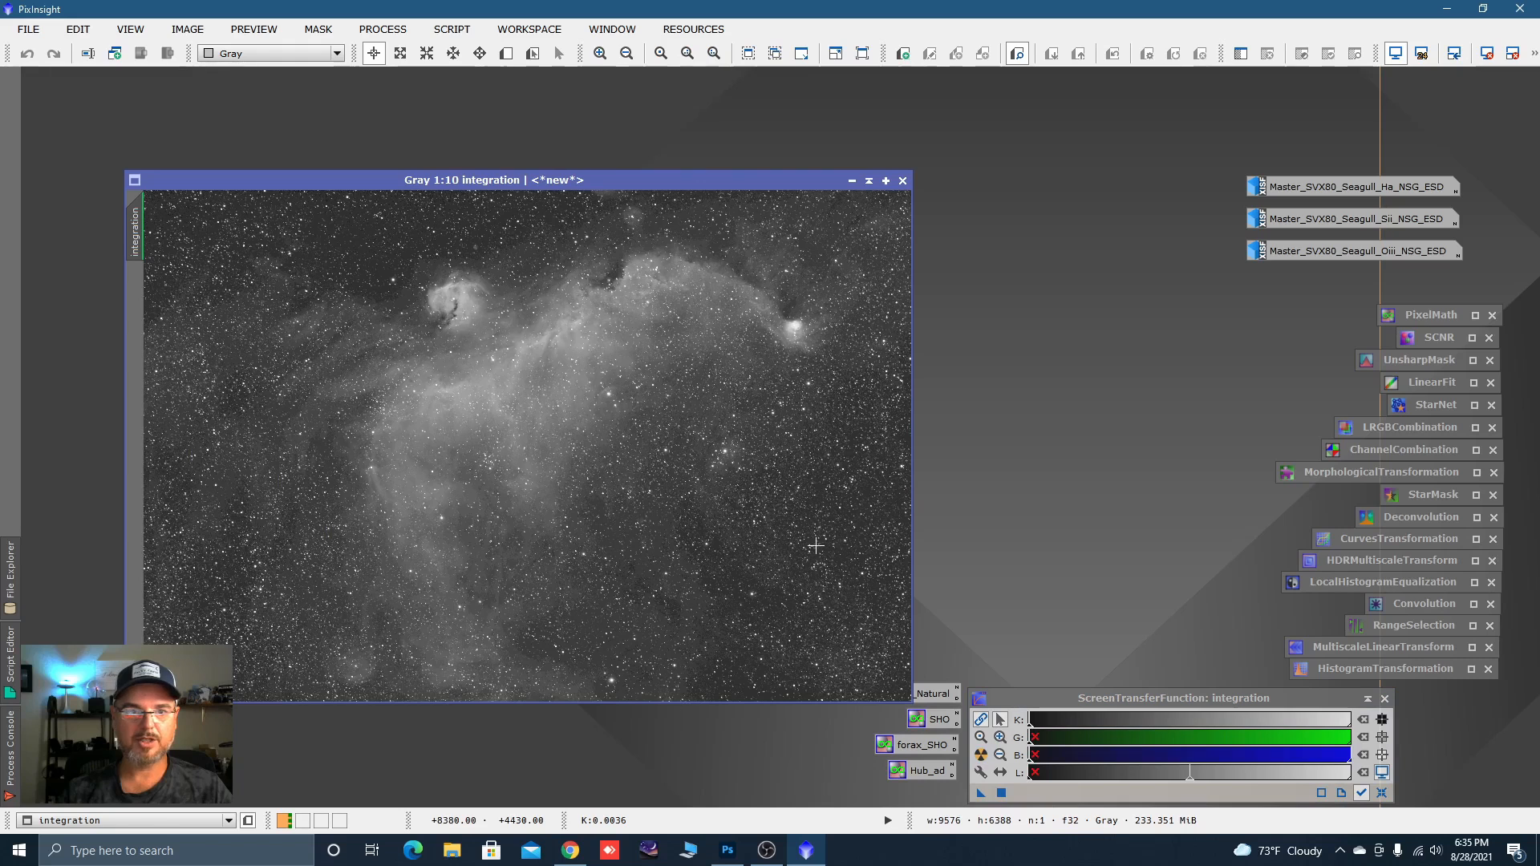
pyautogui.scroll(-1, 611, 446)
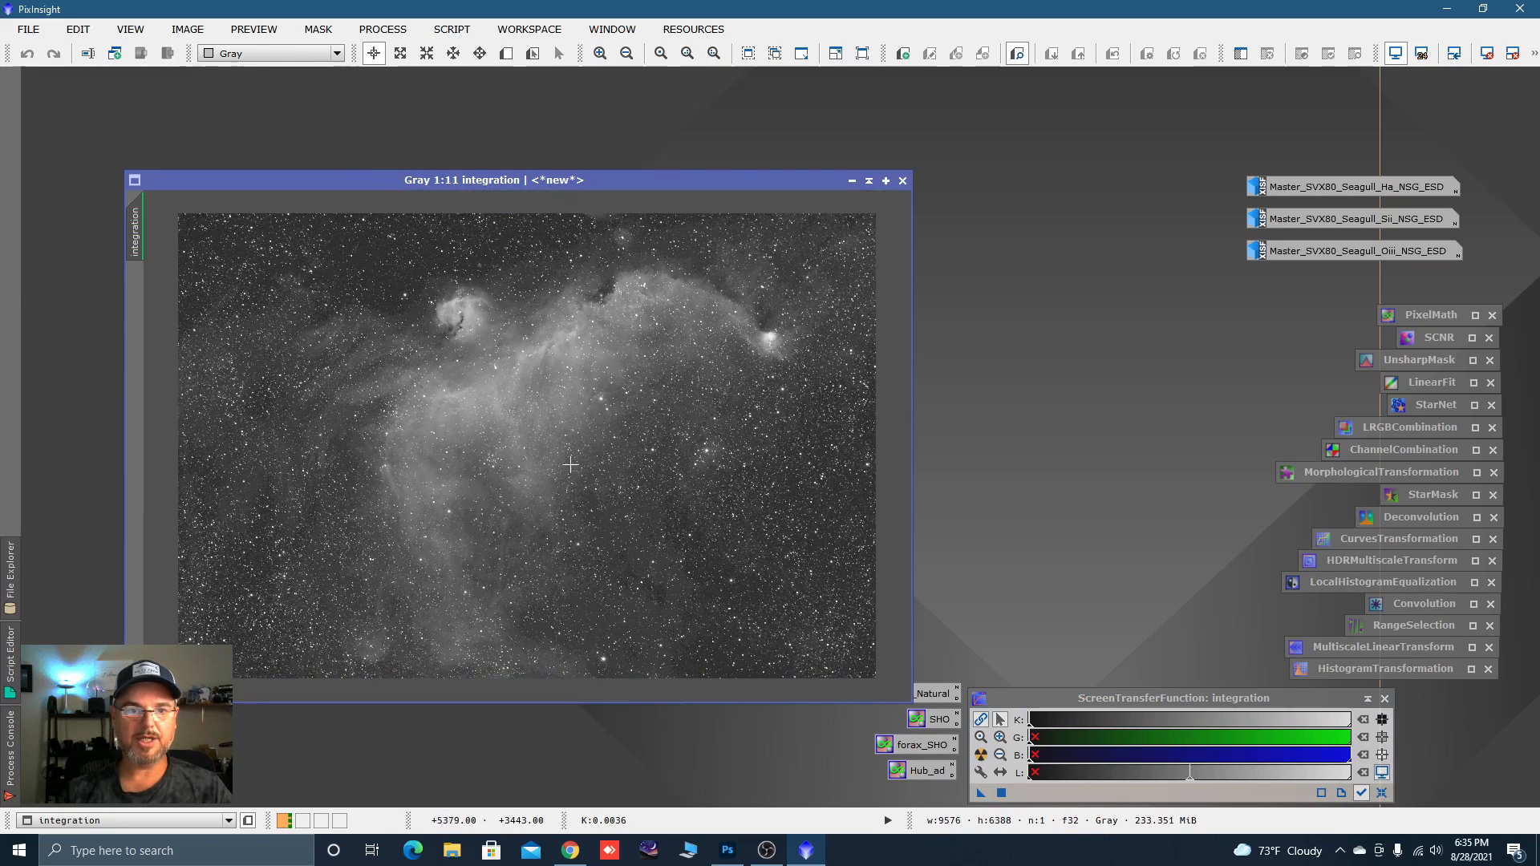
pyautogui.doubleClick(136, 233)
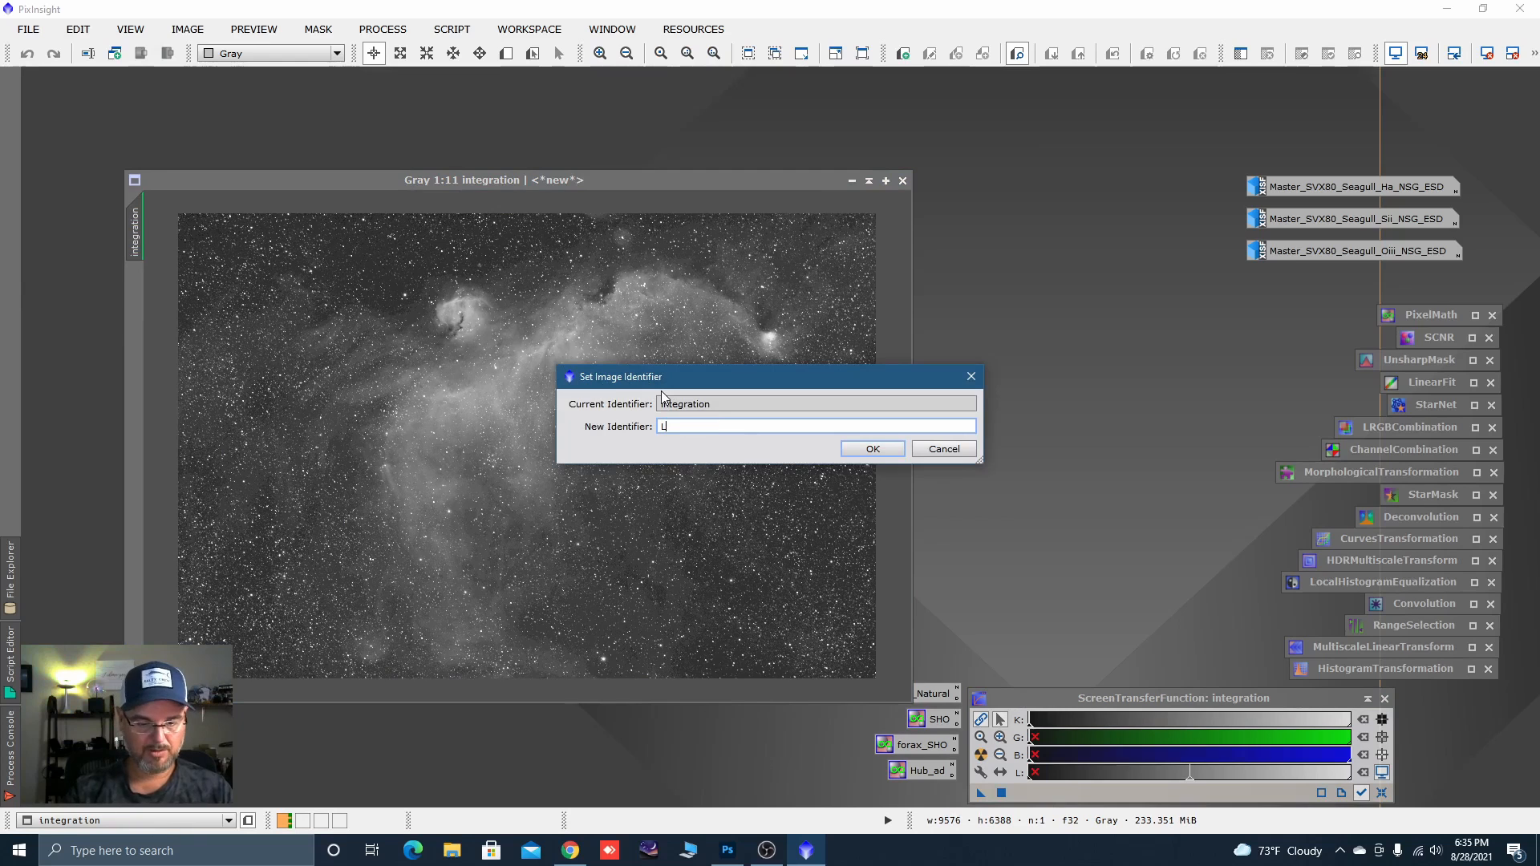
pyautogui.click(863, 455)
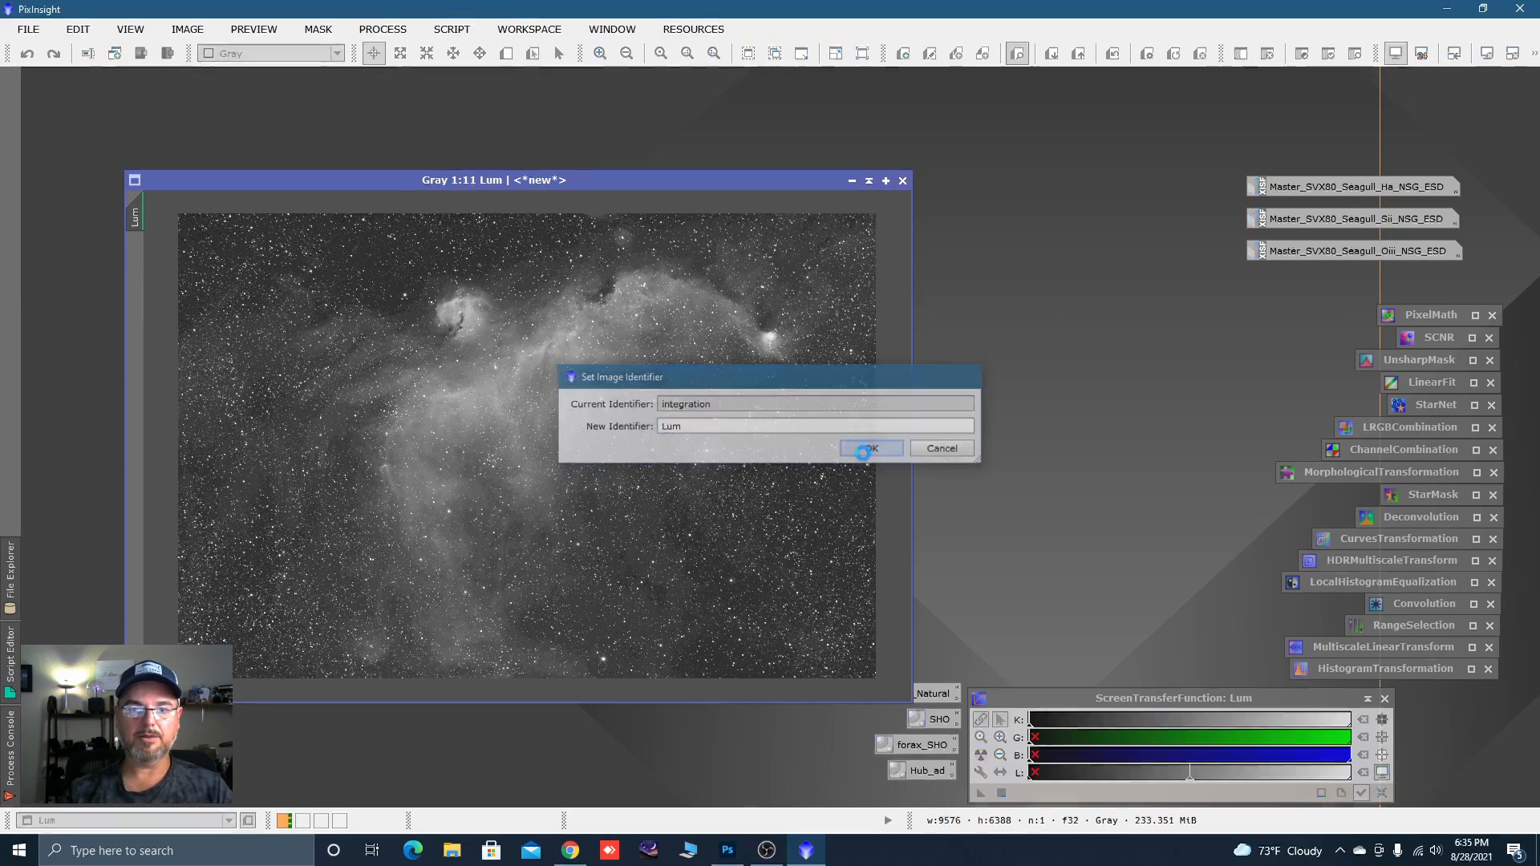
# Minimize Lum and place its icon above the masters, shifting the three master icons closer in line with the process icons.
pyautogui.click(852, 181)
pyautogui.moveTo(571, 462); pyautogui.dragTo(1418, 80)
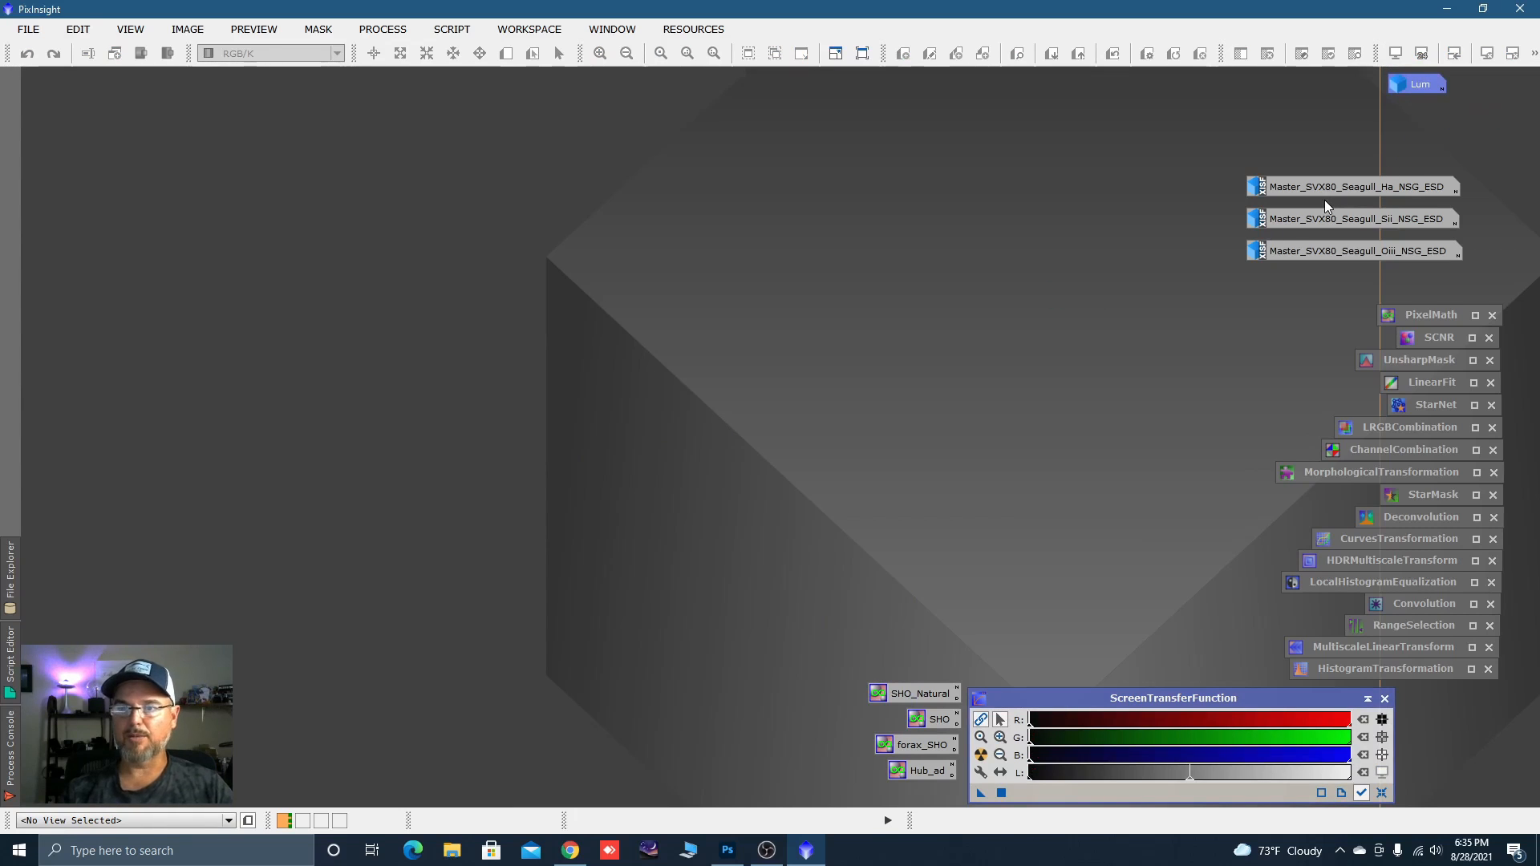
pyautogui.moveTo(1325, 190); pyautogui.dragTo(1388, 221)
pyautogui.moveTo(1388, 181); pyautogui.dragTo(1390, 186)
pyautogui.moveTo(1363, 251); pyautogui.dragTo(1394, 253)
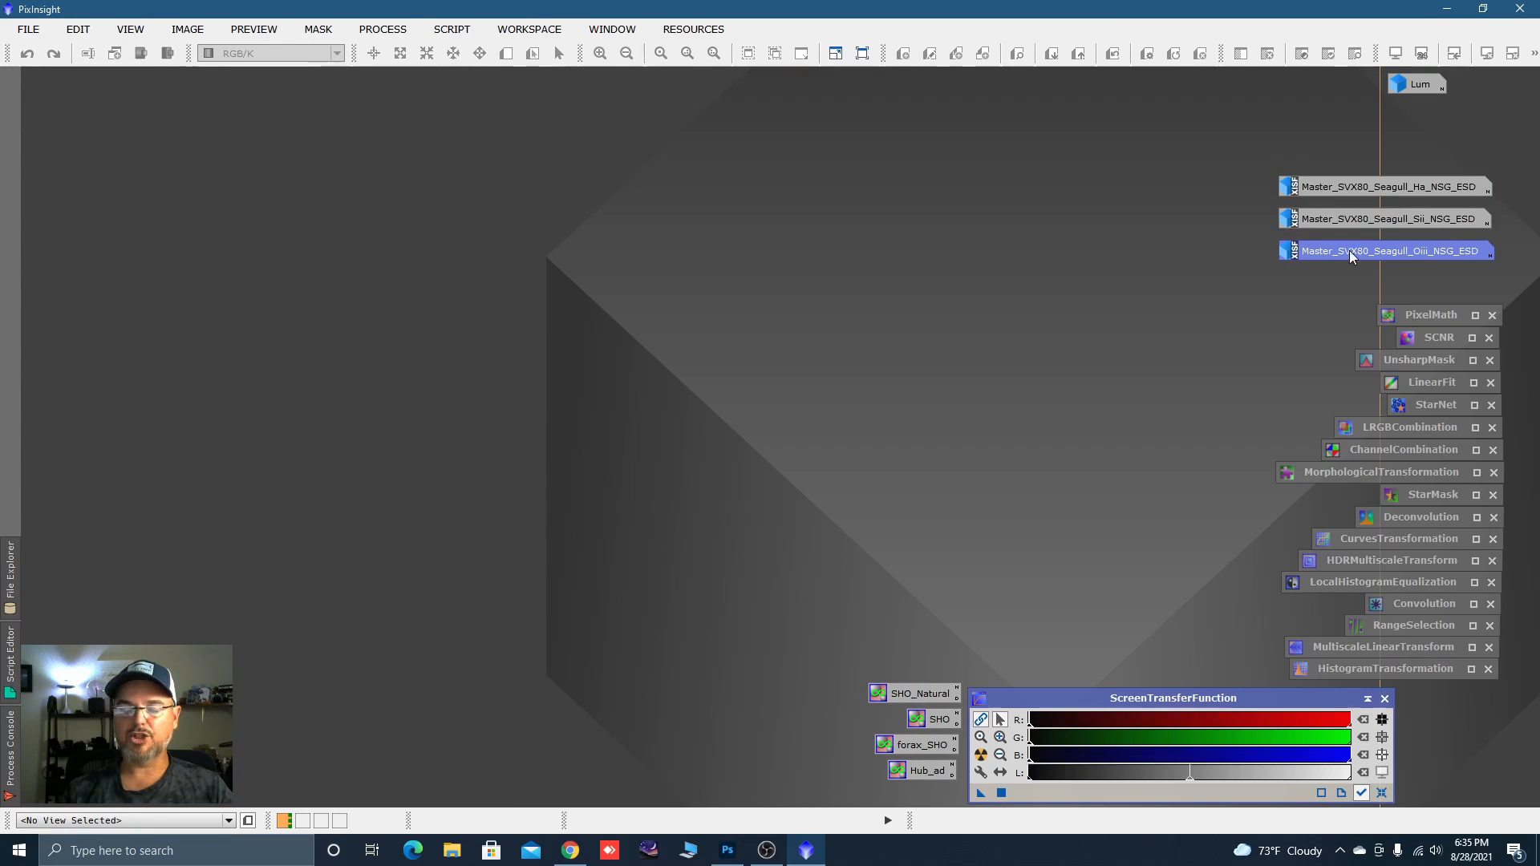
pyautogui.moveTo(1370, 224)
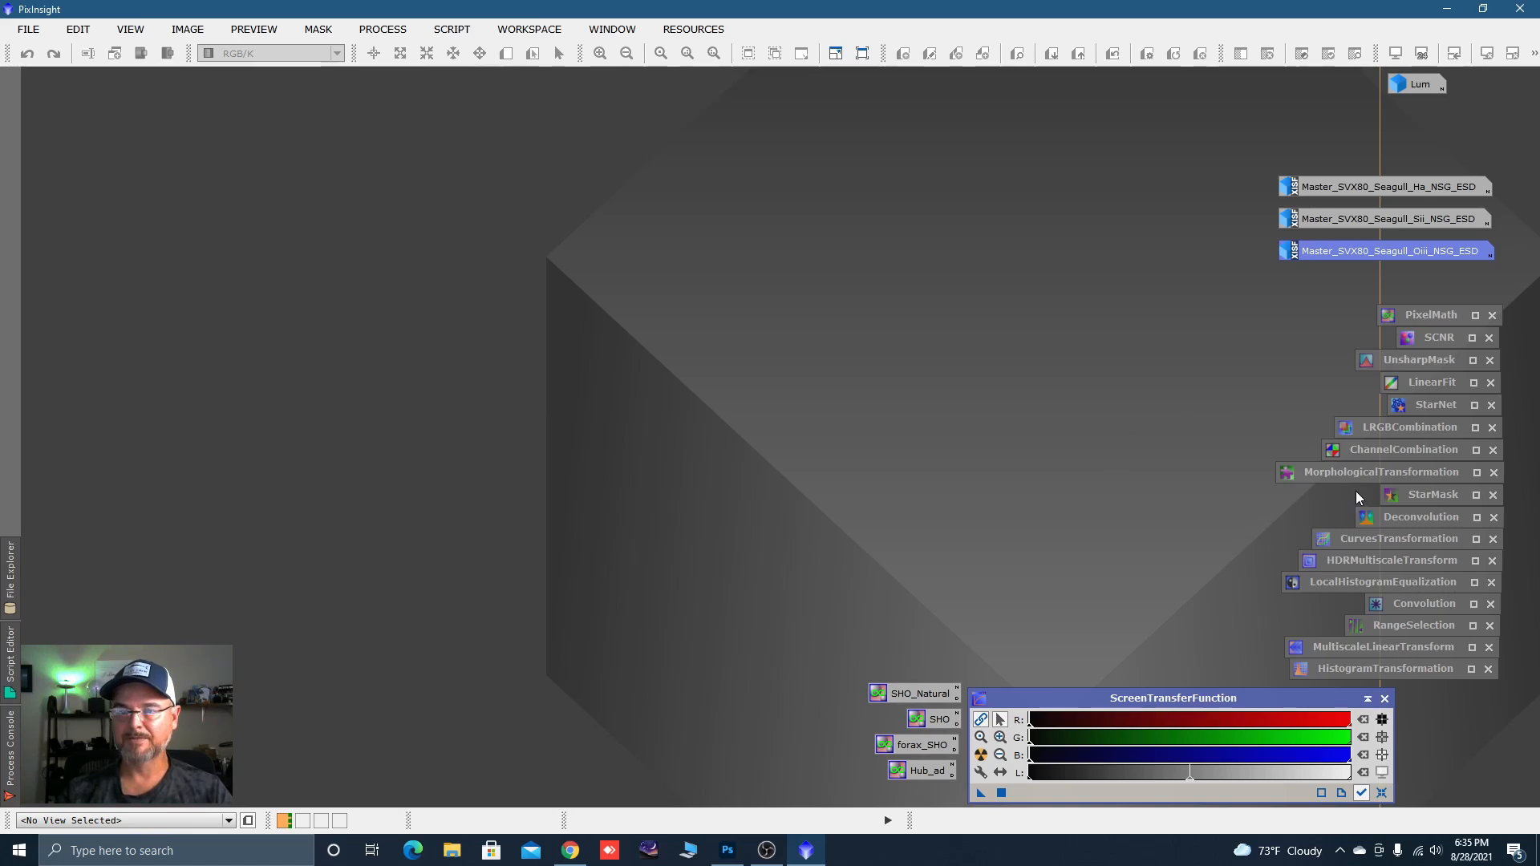
# Open the Oiii master and turn off its screen stretch to show the linear data.
pyautogui.doubleClick(1394, 254)
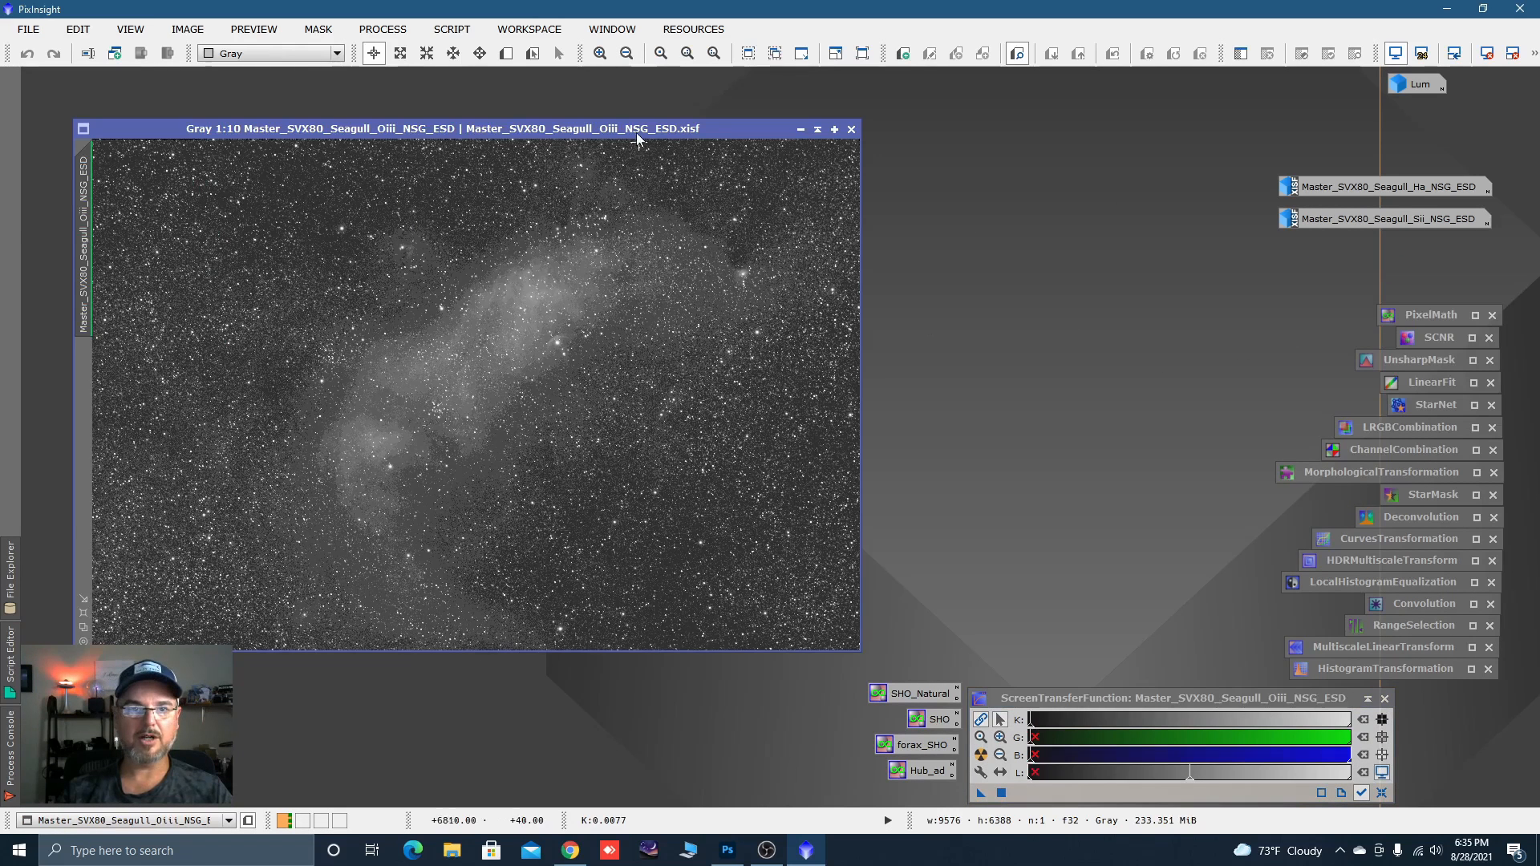
pyautogui.hotkey('ctrl', 'F12')
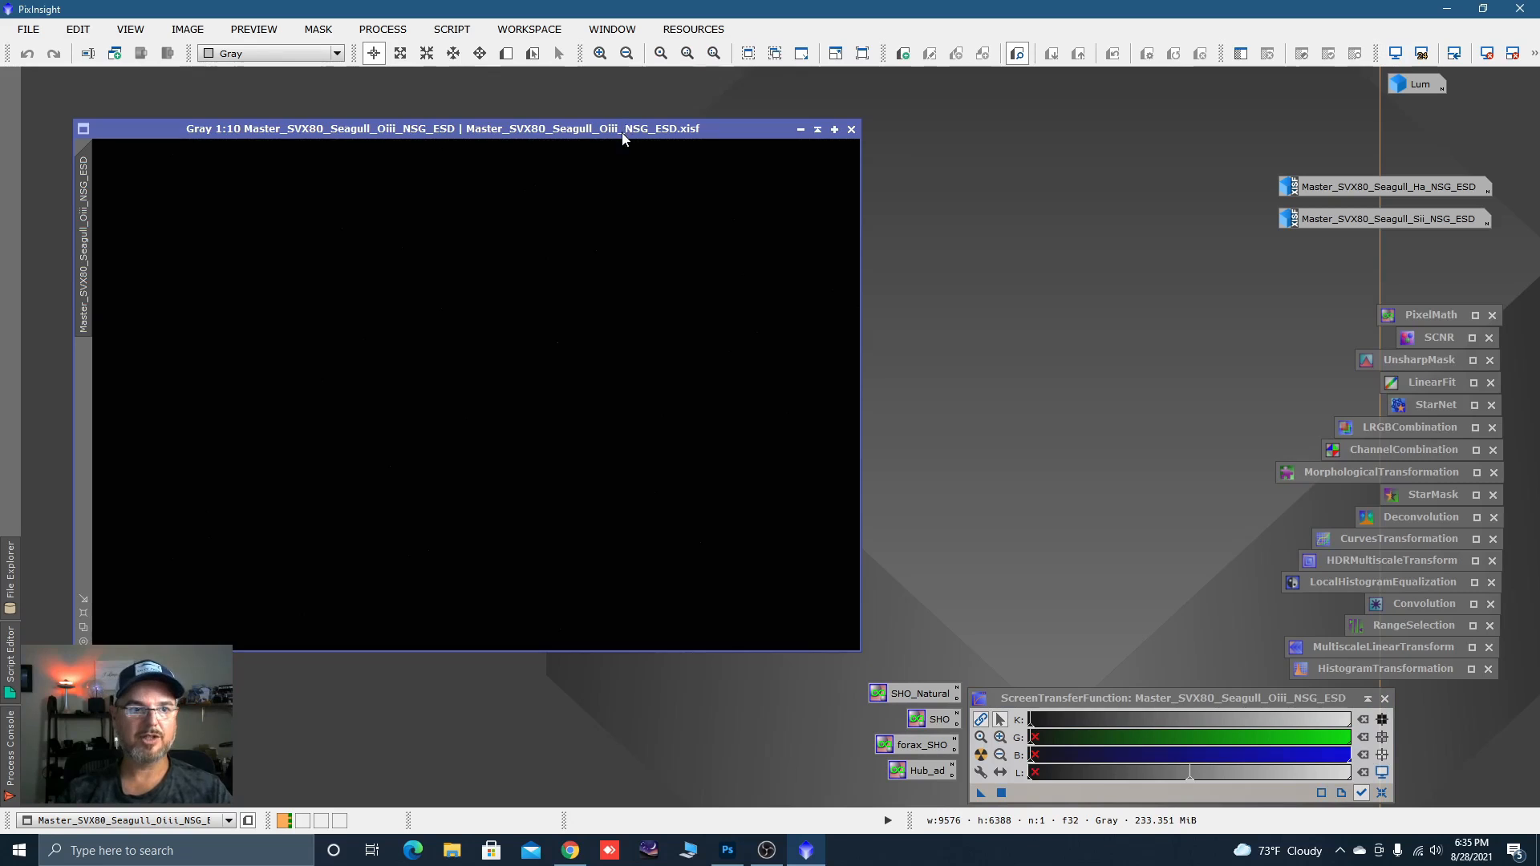
pyautogui.moveTo(622, 134); pyautogui.dragTo(605, 143)
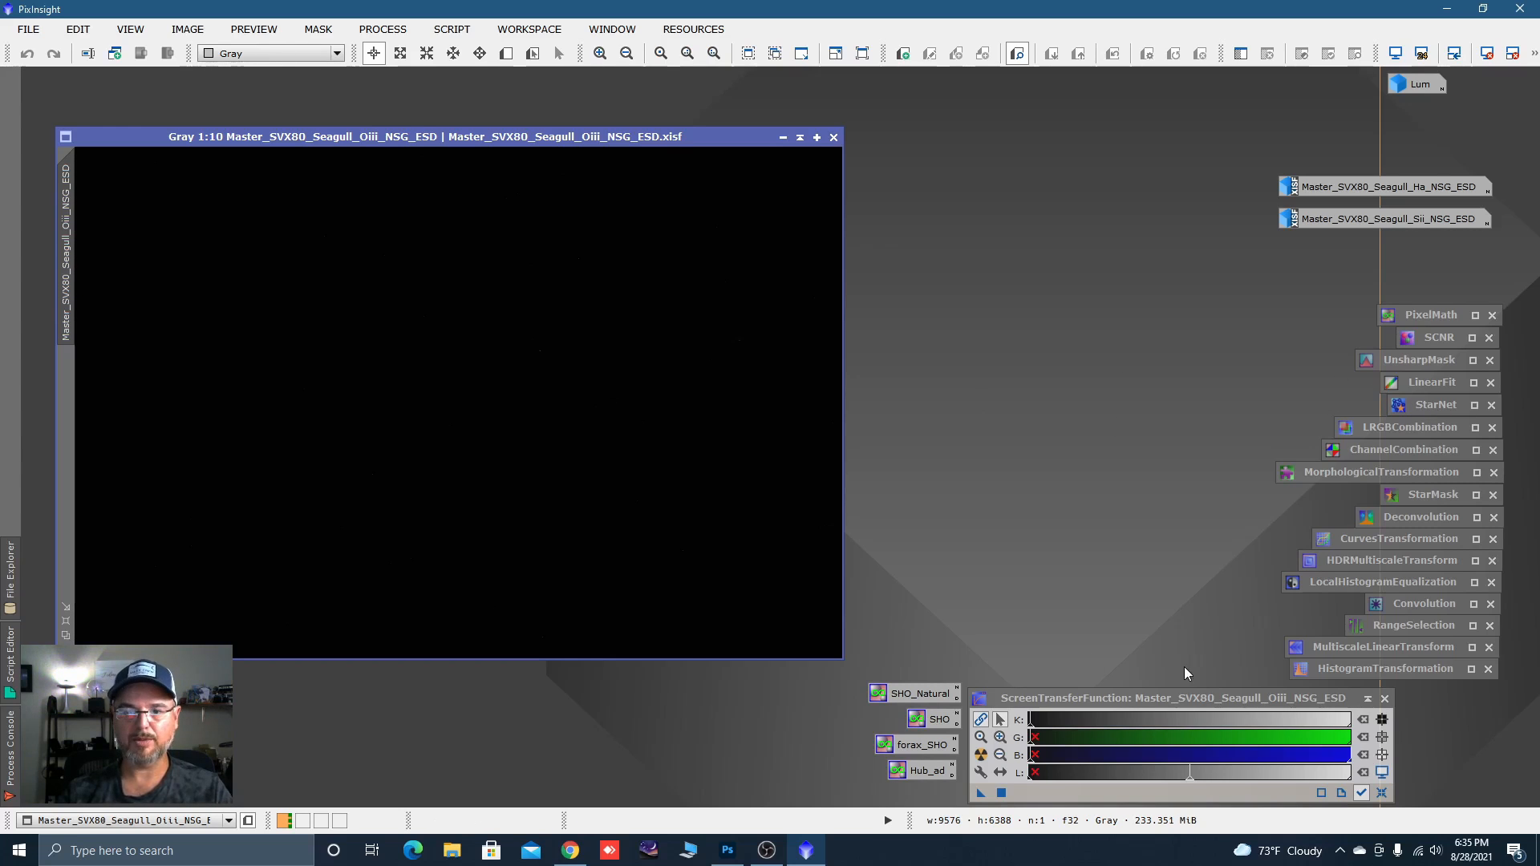
# Reset HistogramTransformation and open its real-time preview, apply a midtones value of about 0.030 to the Oiii image and reset the settings.
pyautogui.doubleClick(1355, 672)
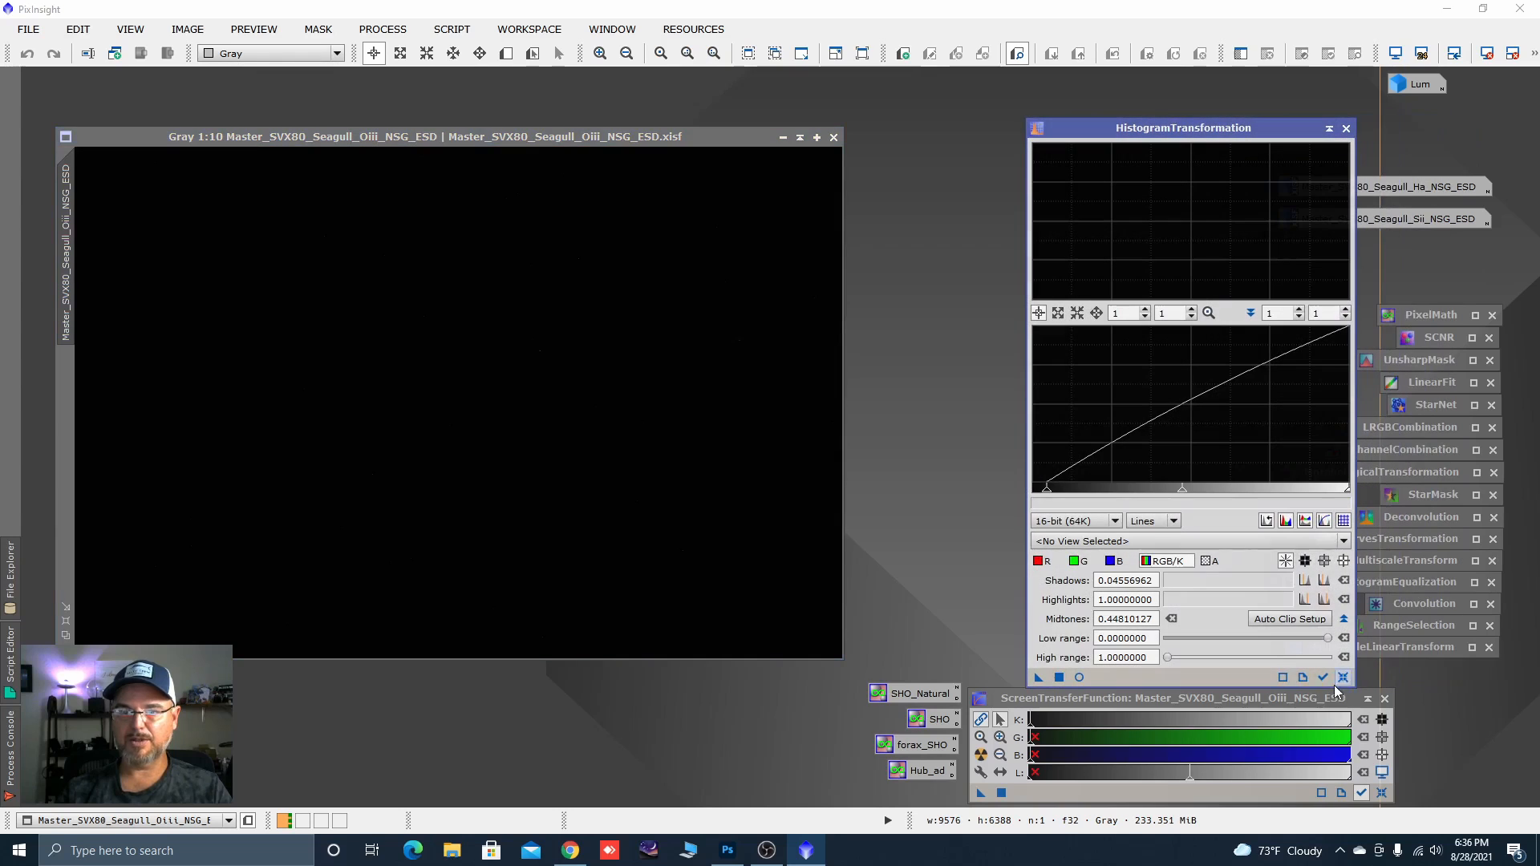
pyautogui.click(1342, 679)
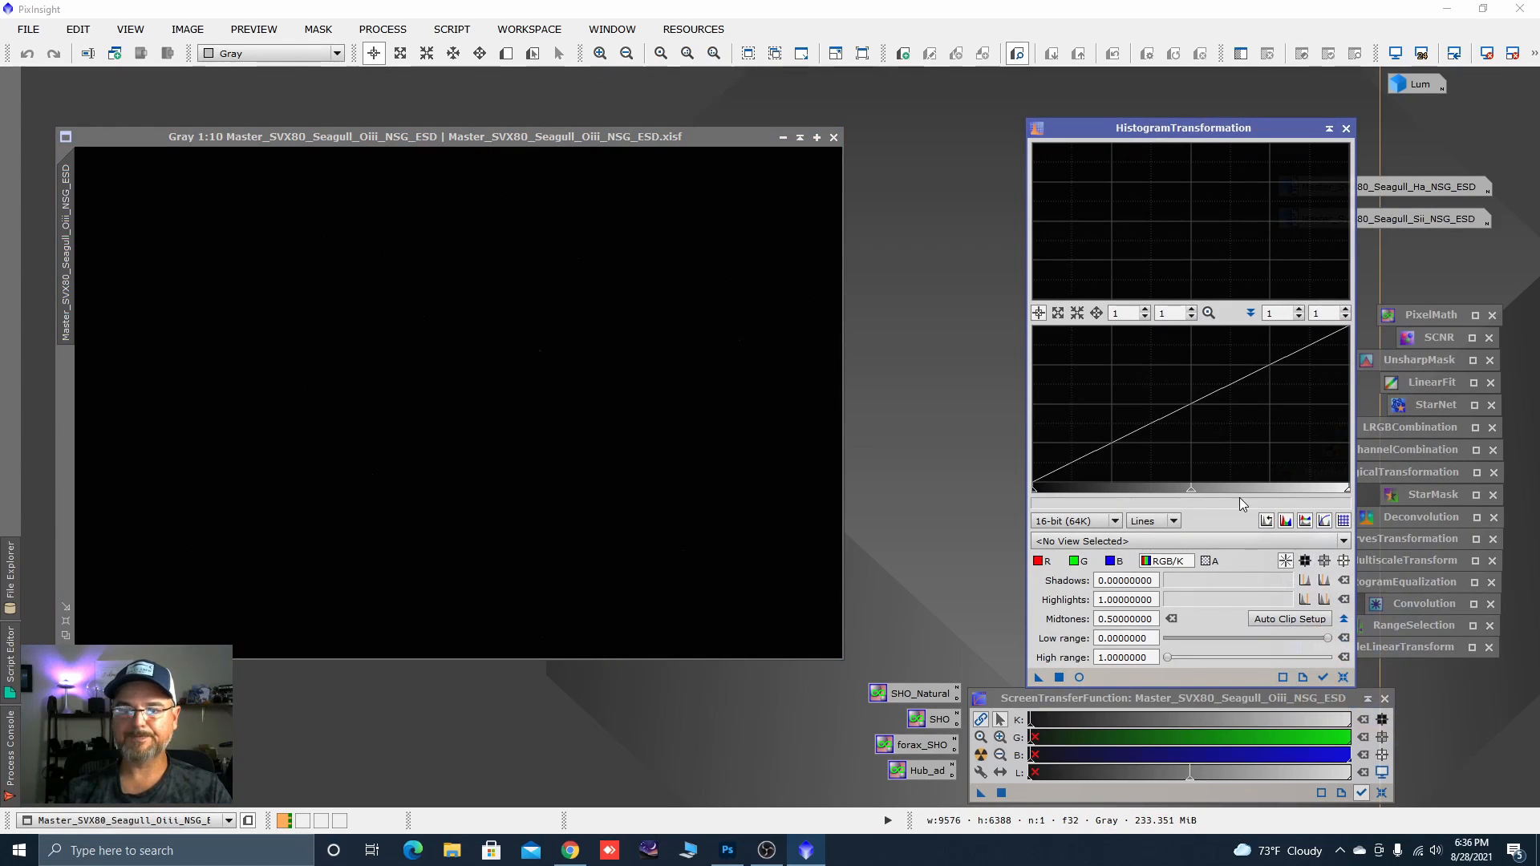
pyautogui.click(1079, 677)
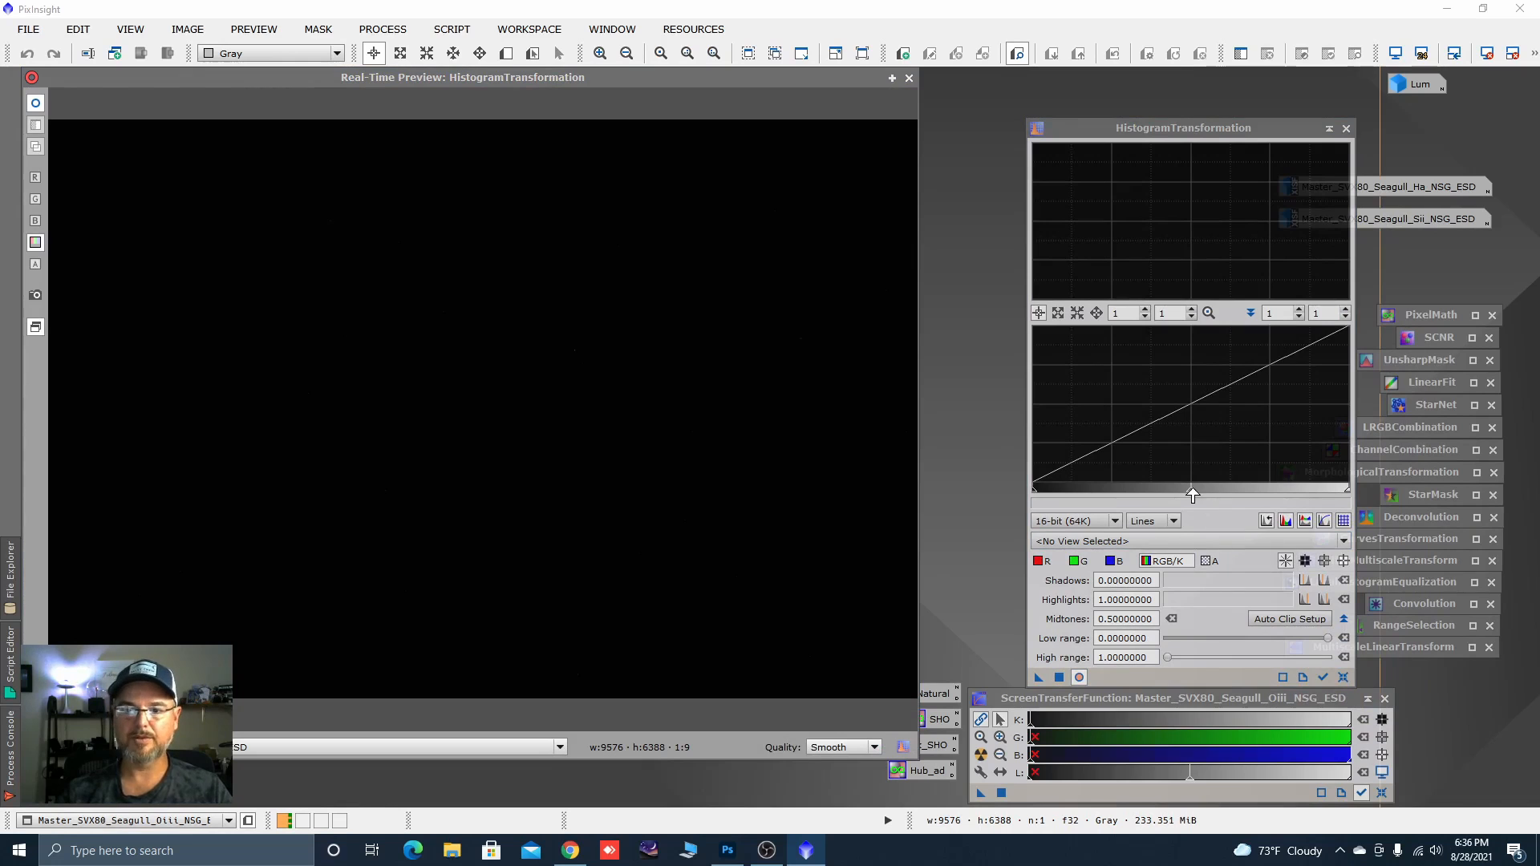
pyautogui.moveTo(1192, 496); pyautogui.dragTo(1040, 495)
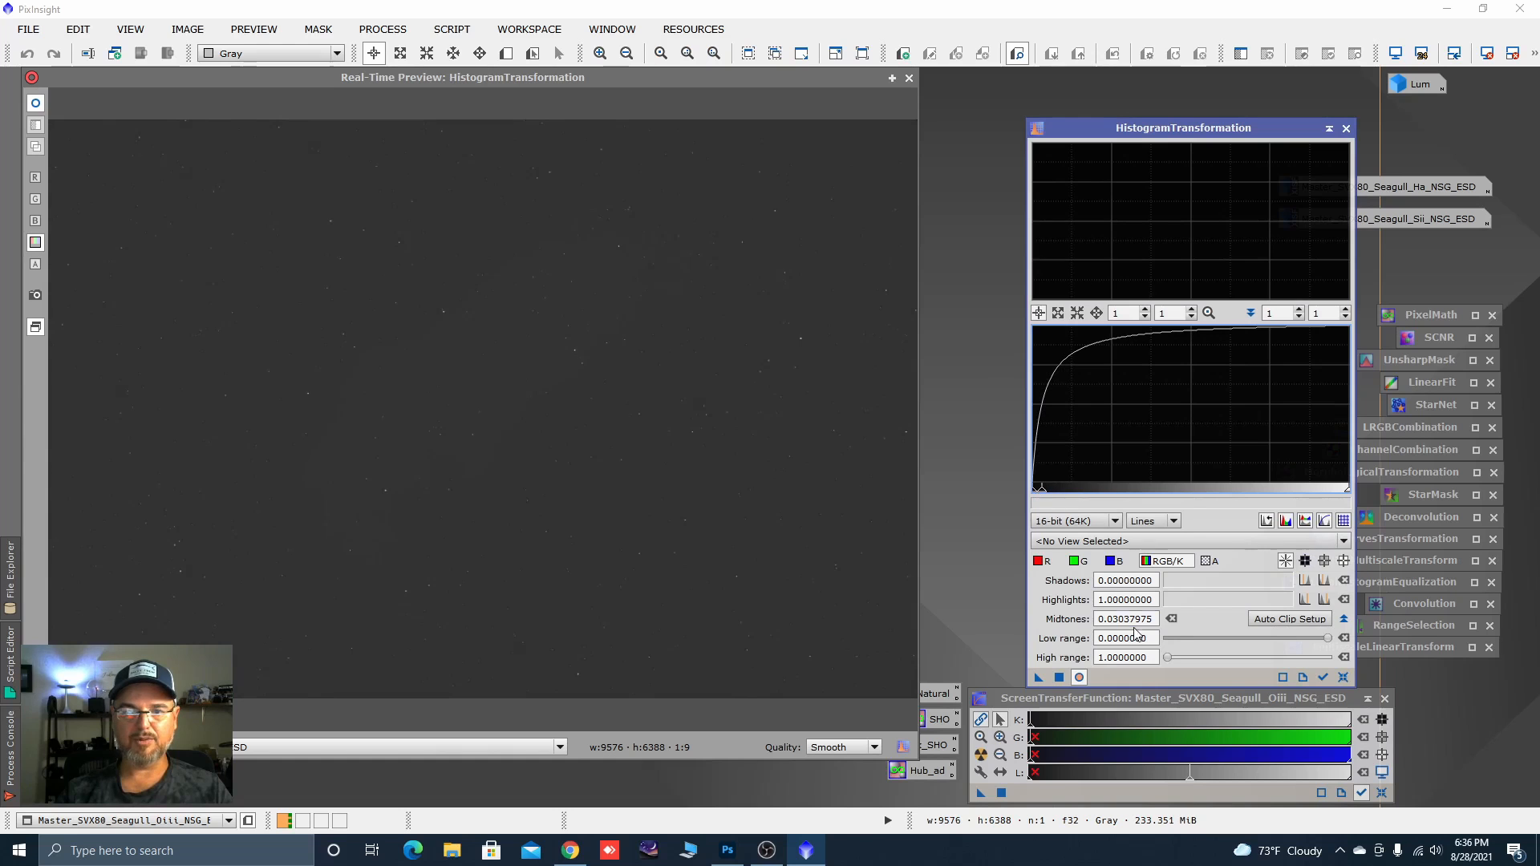
pyautogui.click(1059, 679)
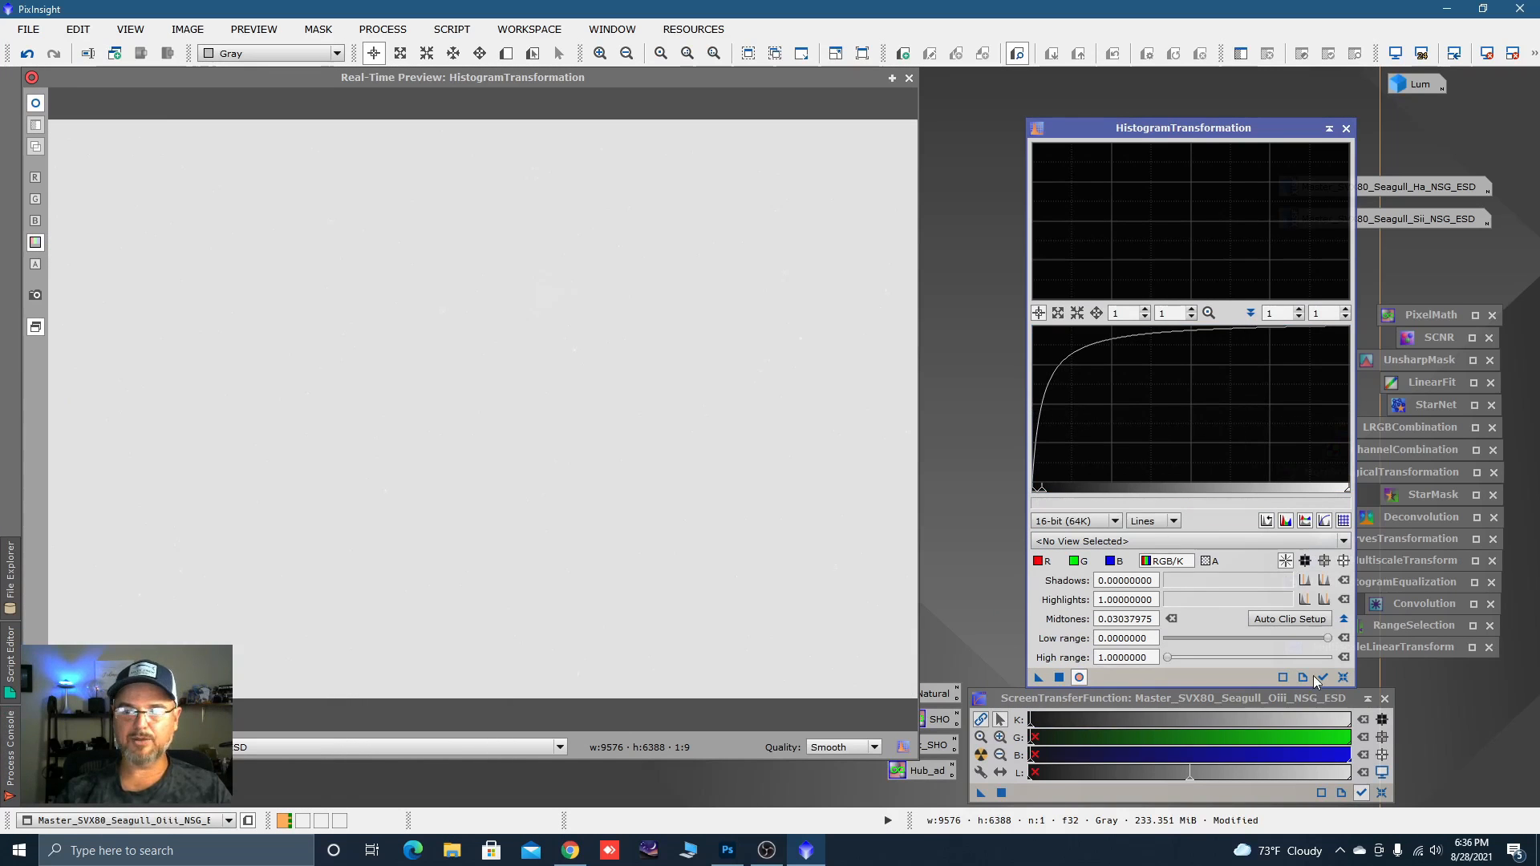
pyautogui.click(1344, 679)
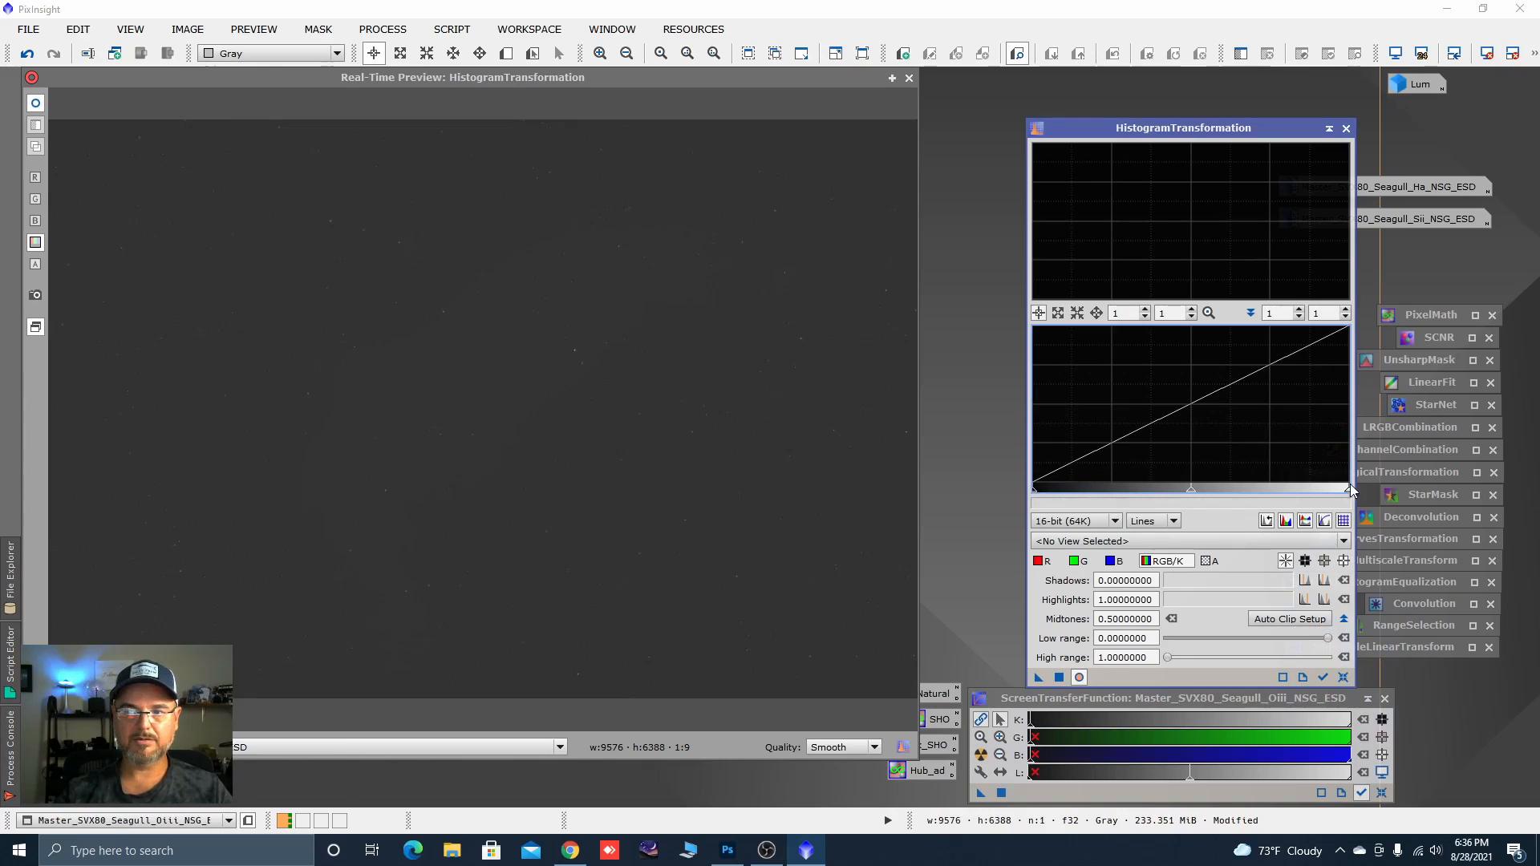
# Apply a highlights value of about 0.82 to the Oiii image, then make HistogramTransformation track the active view and reset the settings.
pyautogui.moveTo(1348, 495); pyautogui.dragTo(1286, 491)
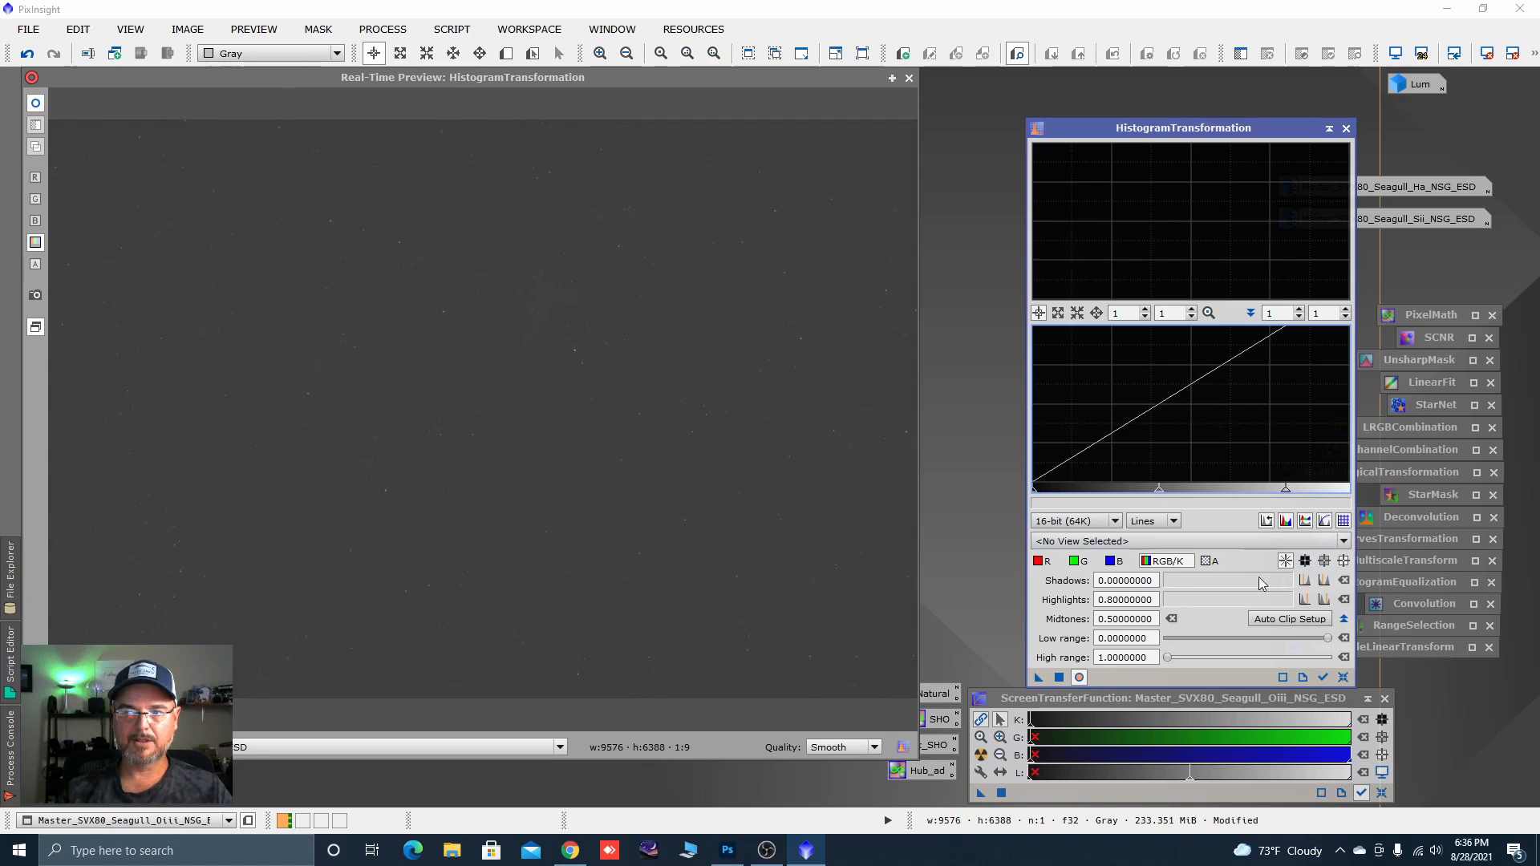
pyautogui.click(1348, 678)
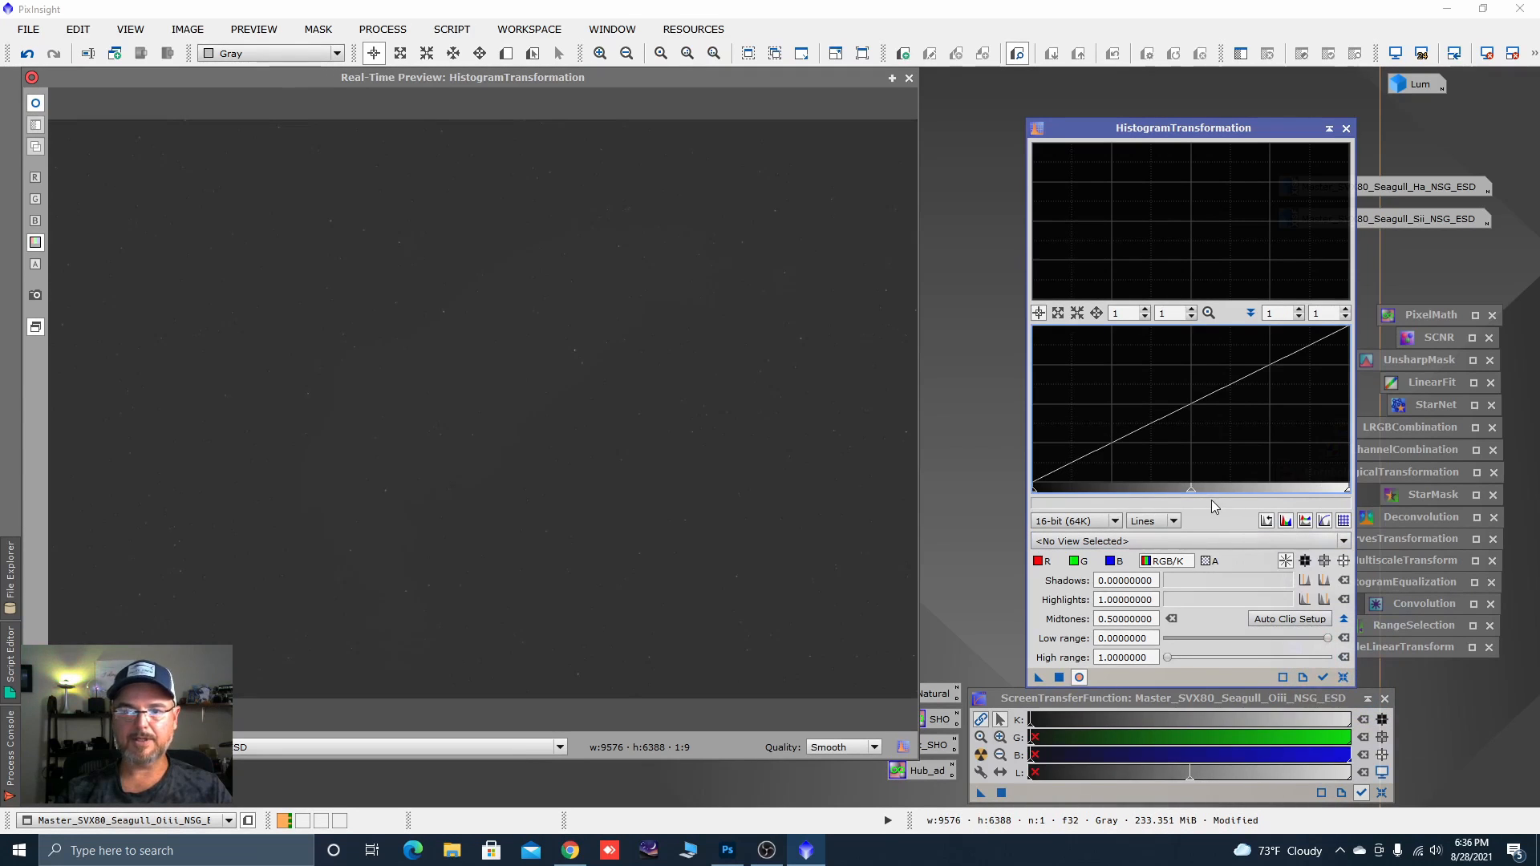
pyautogui.moveTo(1348, 495); pyautogui.dragTo(1292, 492)
pyautogui.click(1080, 678)
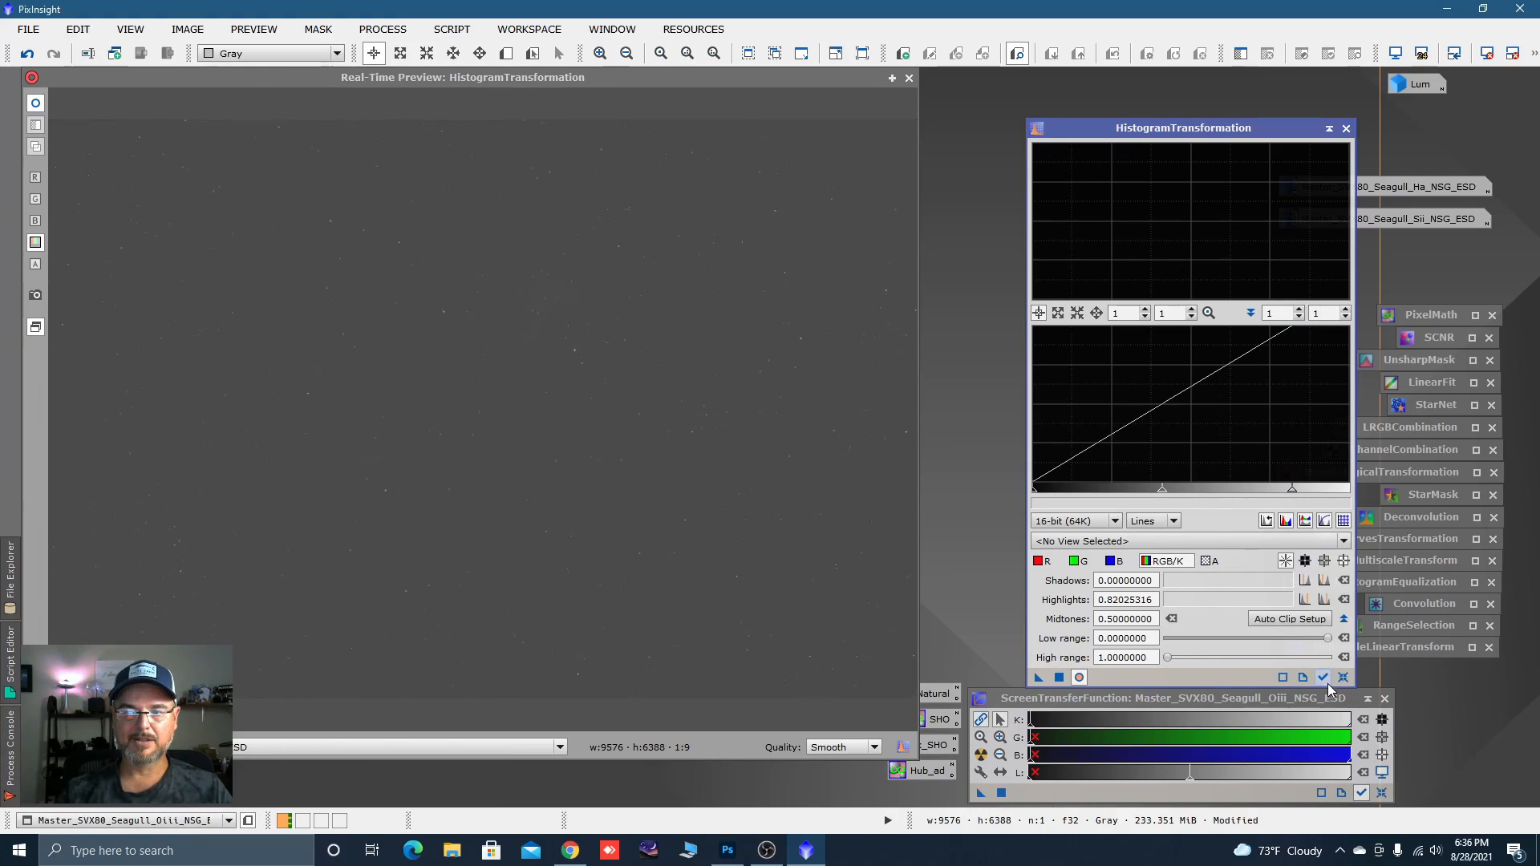
pyautogui.click(1324, 678)
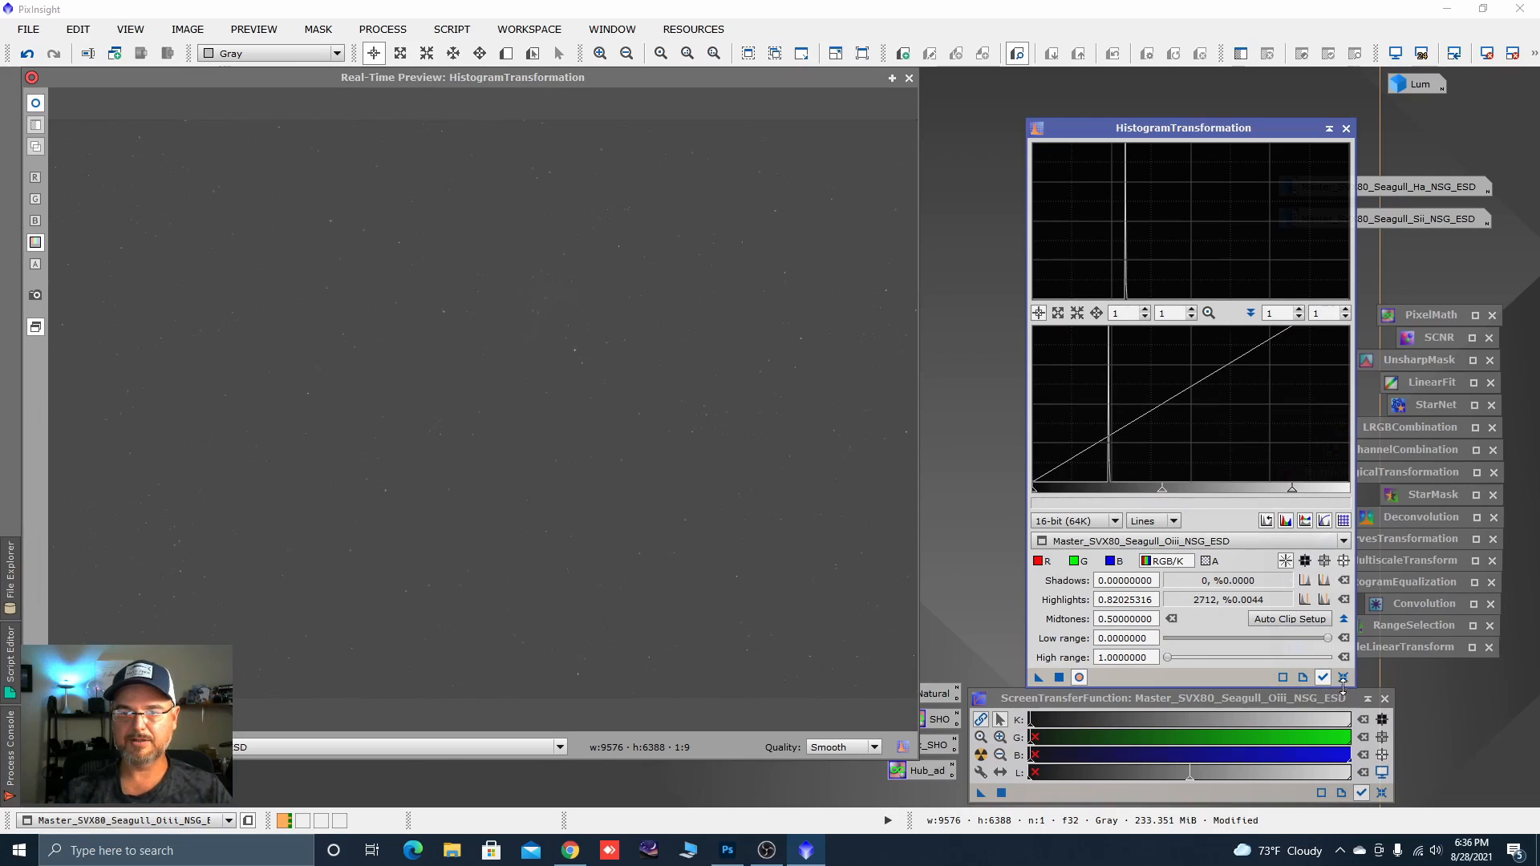
pyautogui.click(1342, 679)
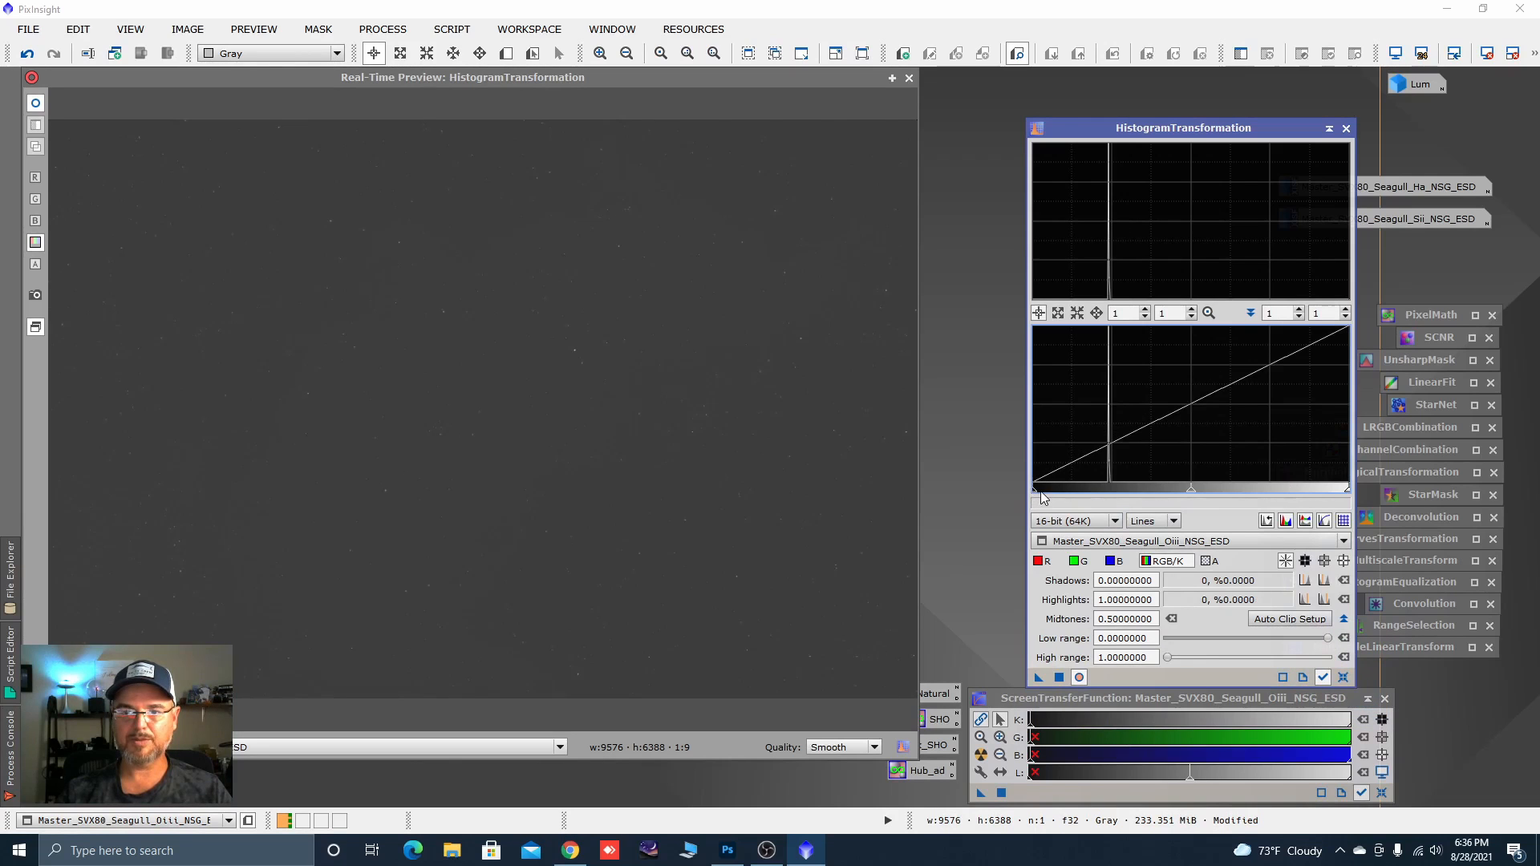
# Apply a shadows clip of 0.20 to the Oiii image, then a midtones stretch of about 0.099, resetting the histogram settings after each.
pyautogui.moveTo(1033, 490); pyautogui.dragTo(1096, 493)
pyautogui.click(1059, 679)
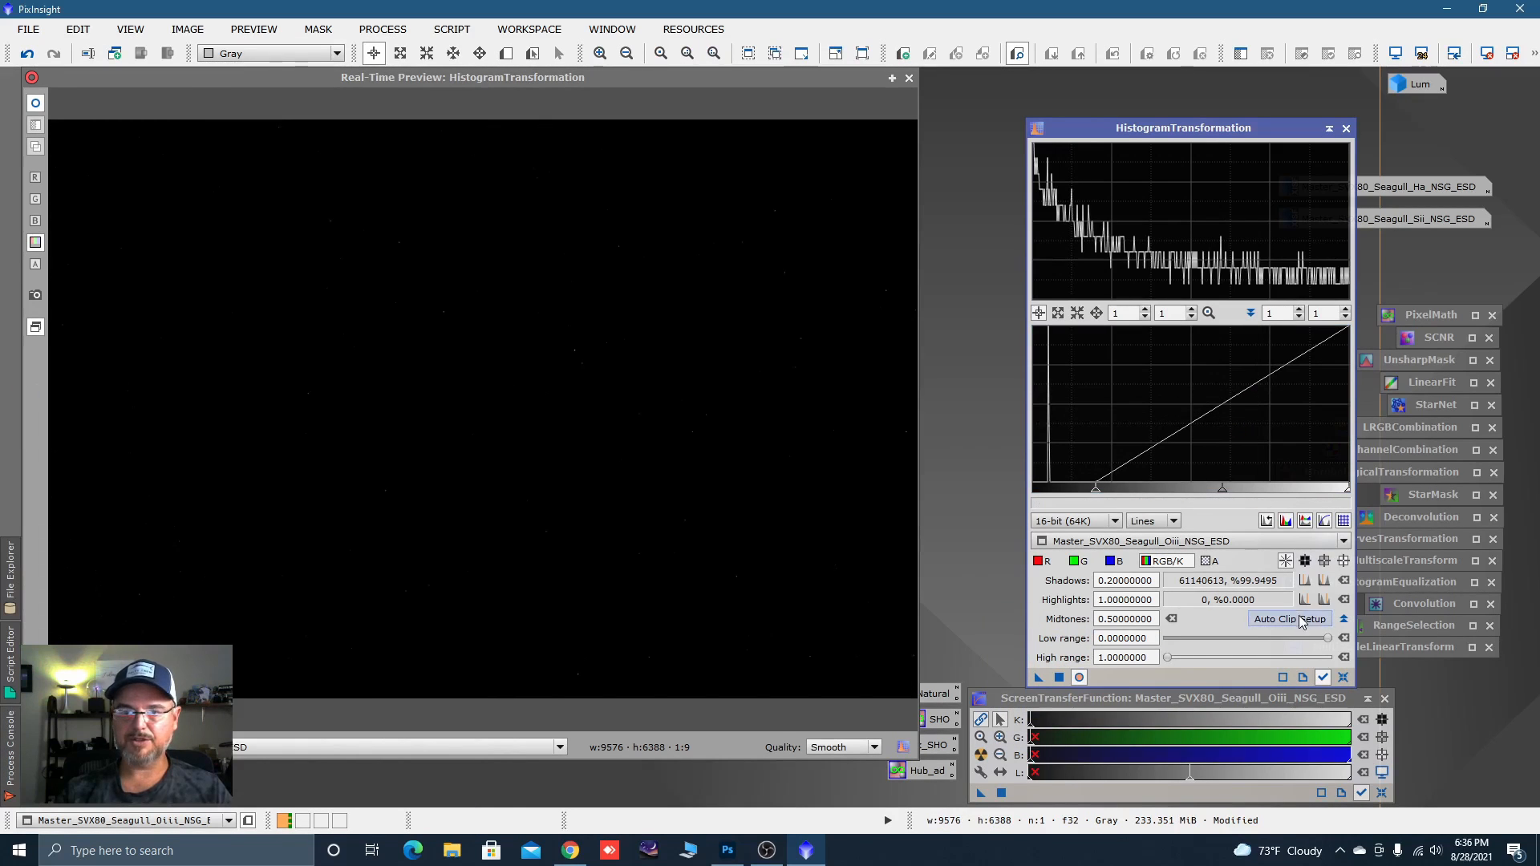
pyautogui.click(1340, 679)
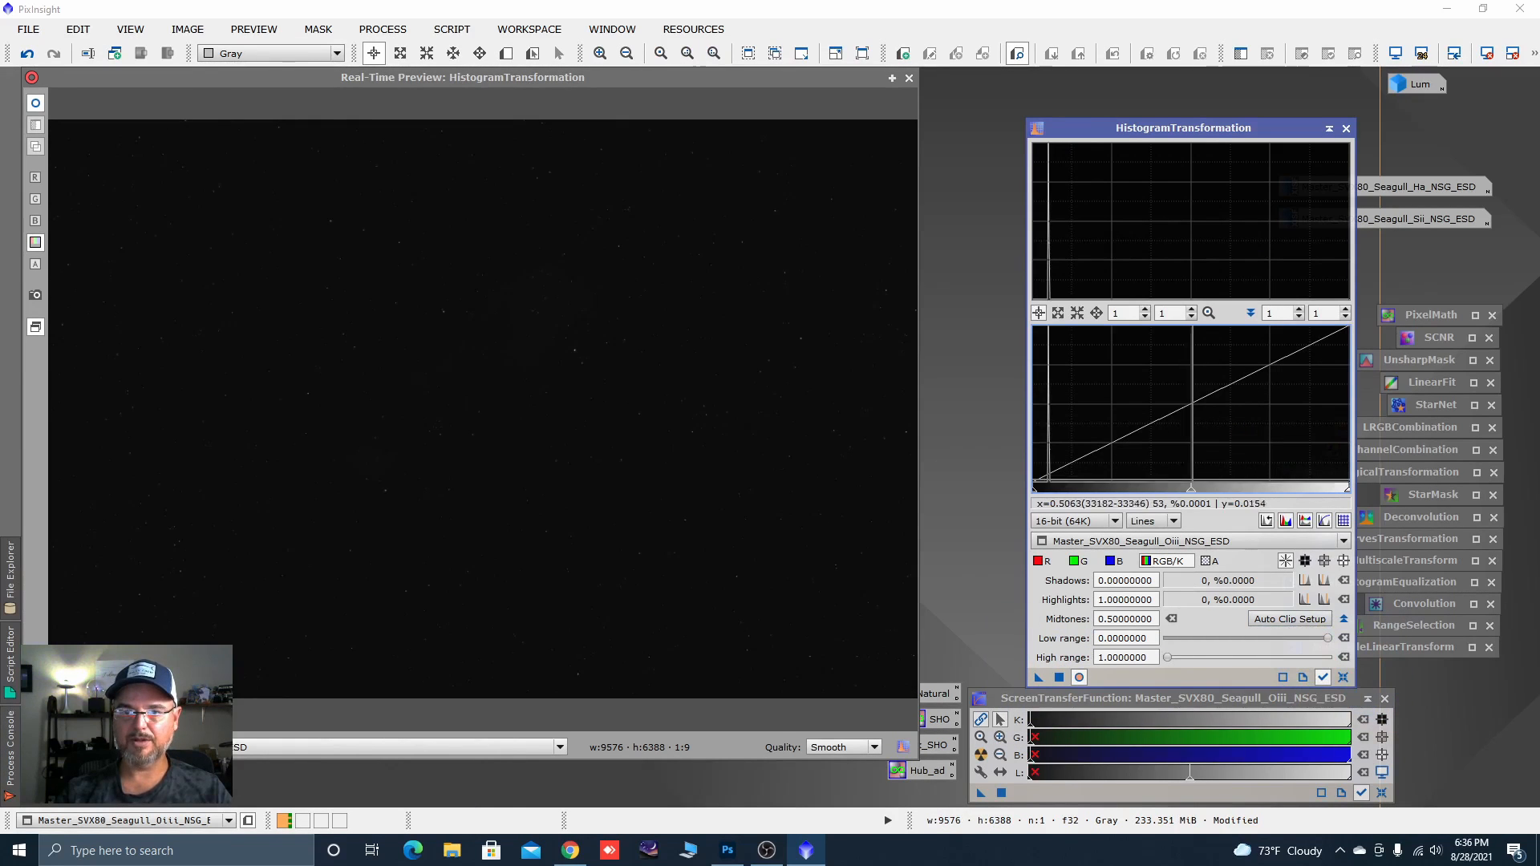
pyautogui.moveTo(1190, 498); pyautogui.dragTo(1064, 495)
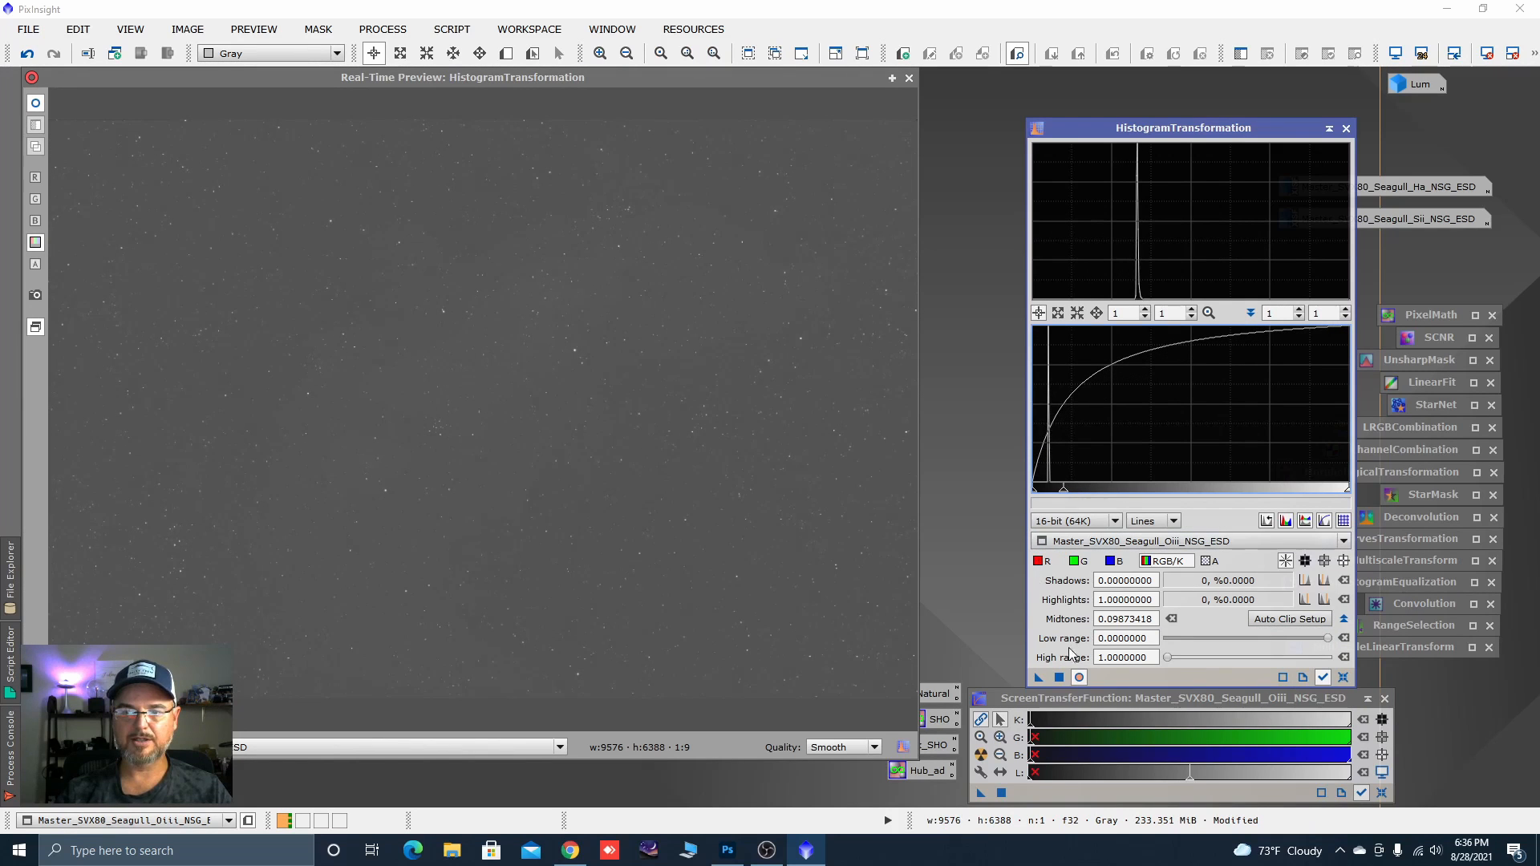
pyautogui.click(1059, 679)
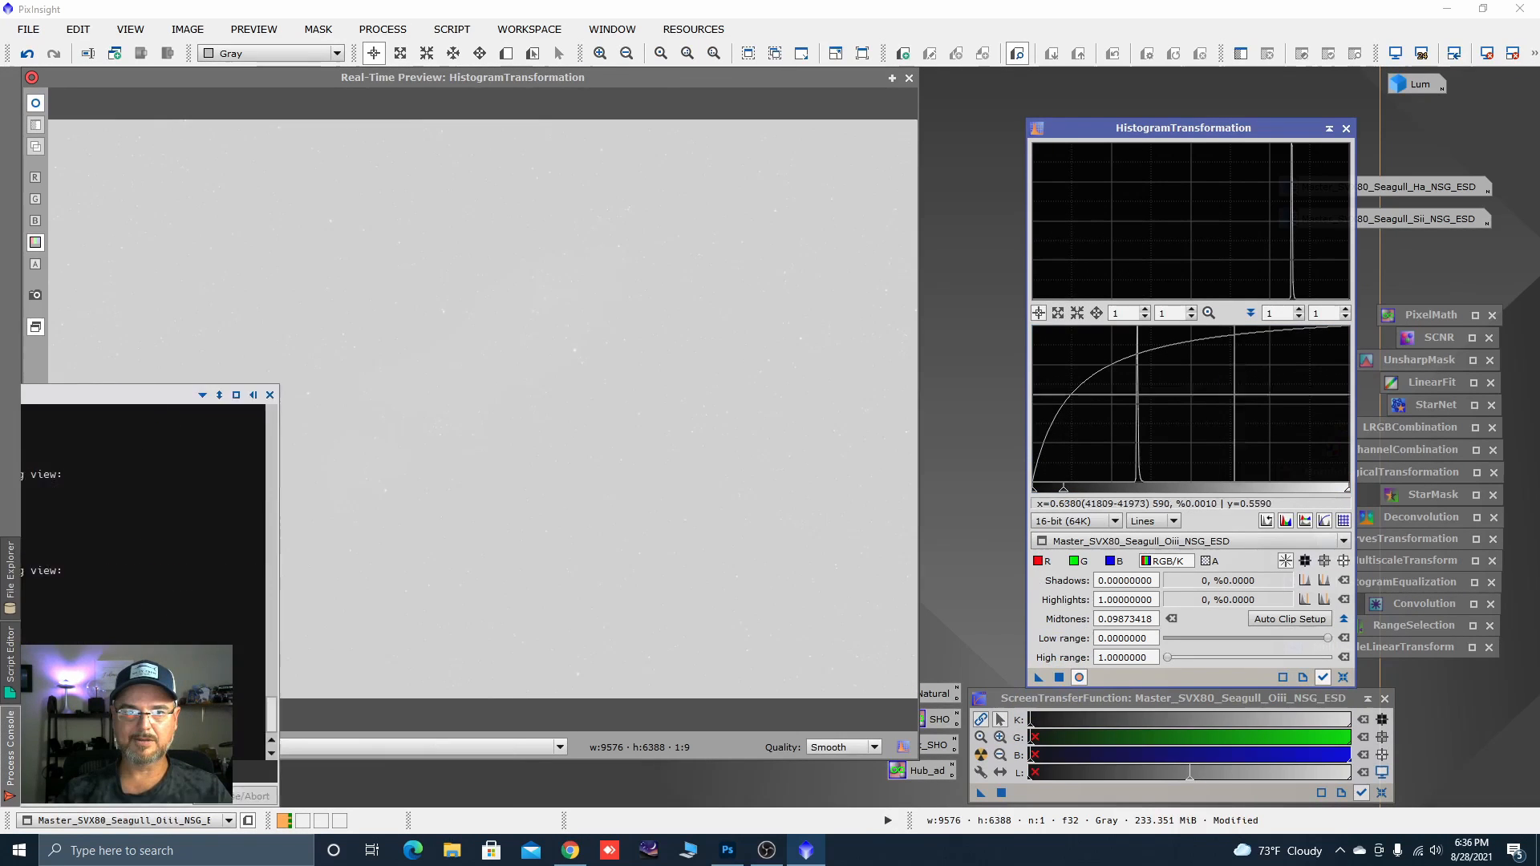
pyautogui.click(1343, 678)
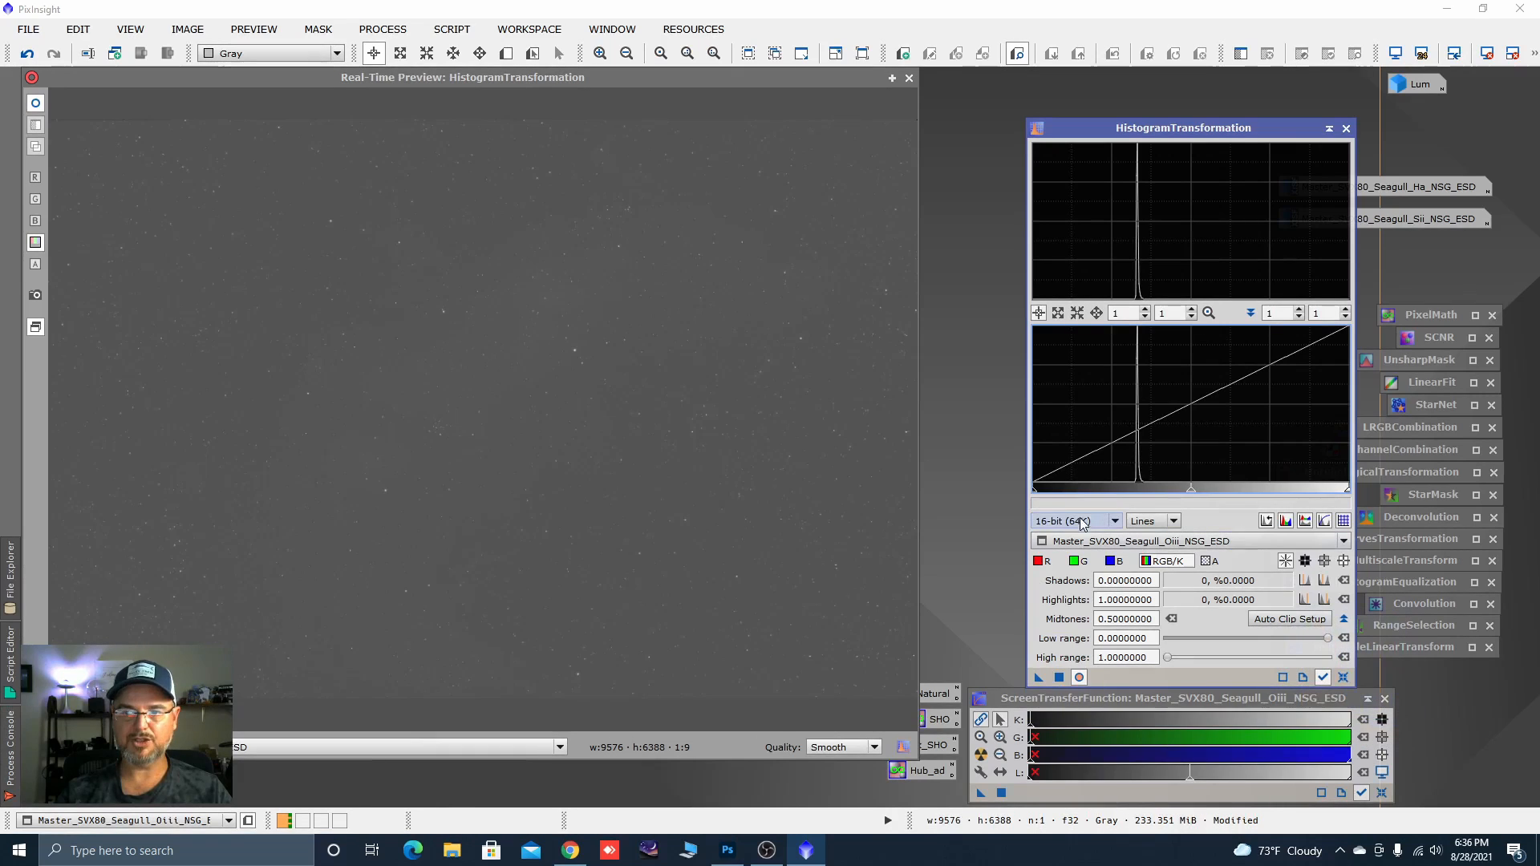
# Apply a shadows clip of about 0.253 to the Oiii image, then a midtones stretch of about 0.223, resetting after each.
pyautogui.moveTo(1034, 495); pyautogui.dragTo(1113, 496)
pyautogui.click(1059, 678)
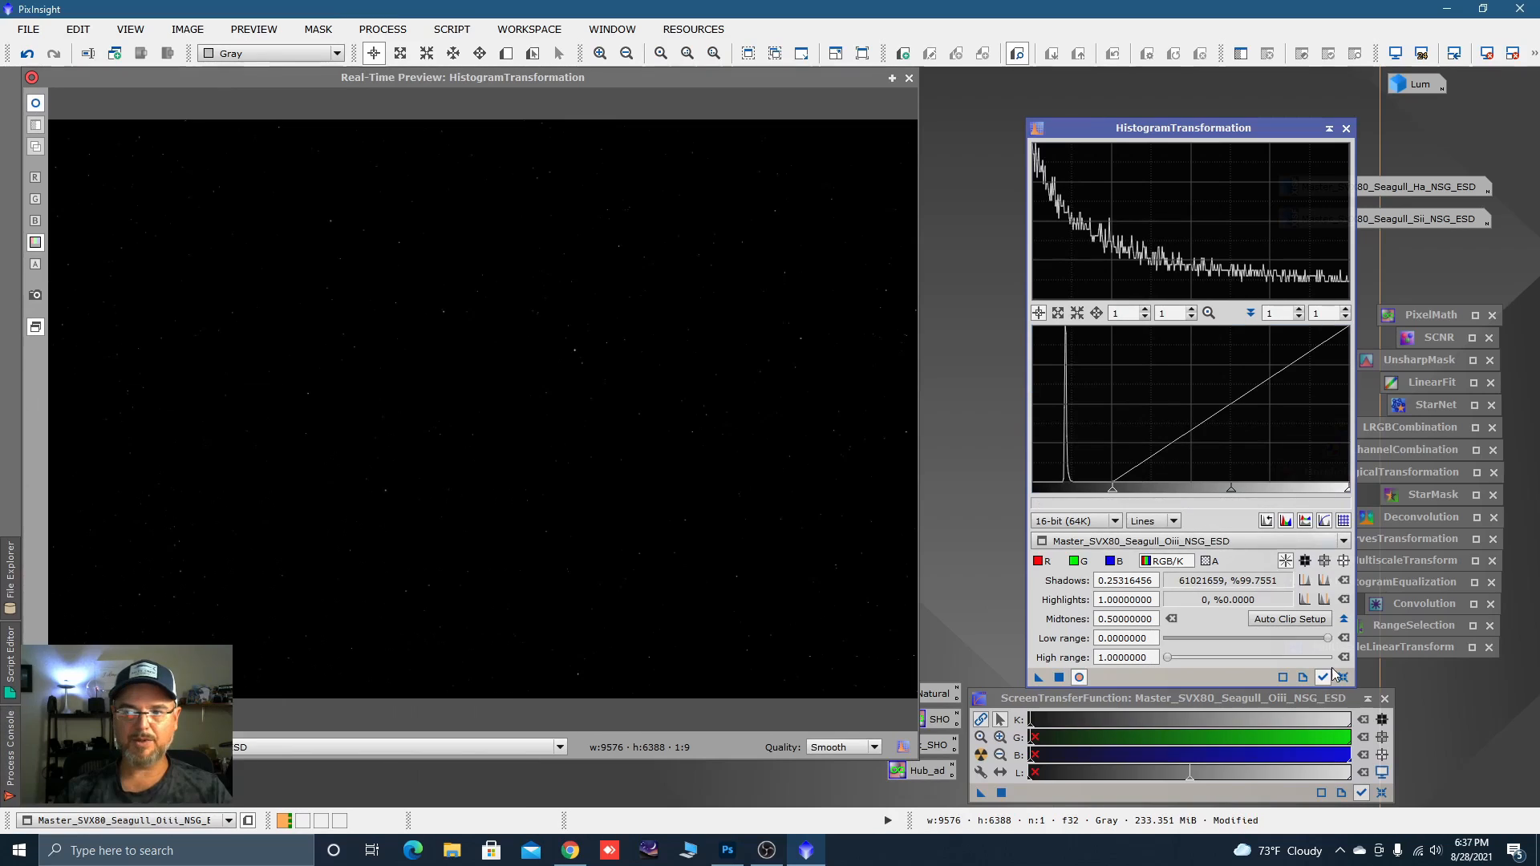
pyautogui.click(1343, 678)
pyautogui.moveTo(1191, 495); pyautogui.dragTo(1103, 492)
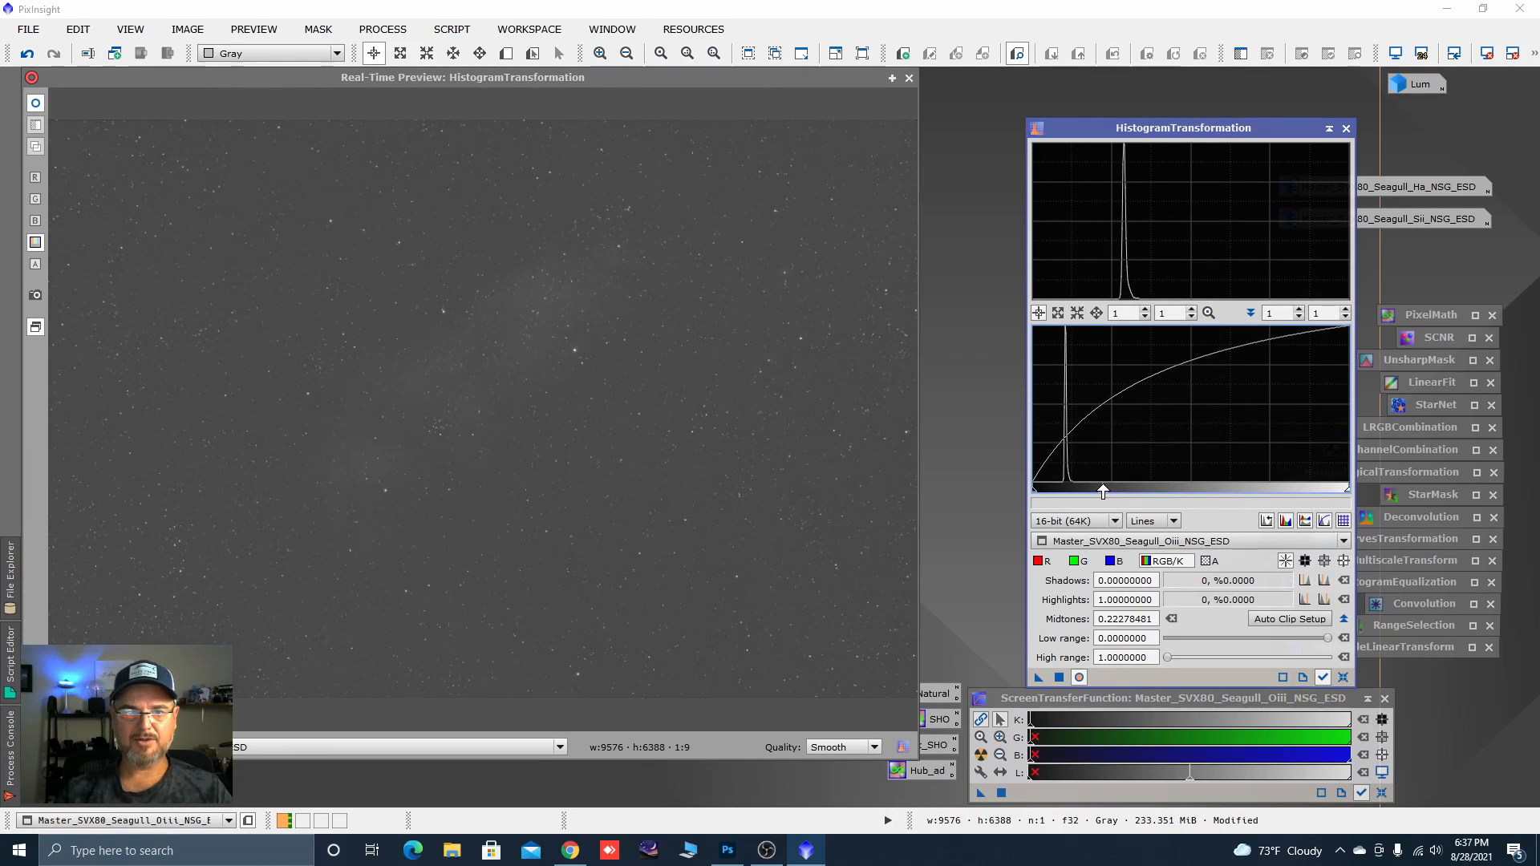
pyautogui.click(1059, 678)
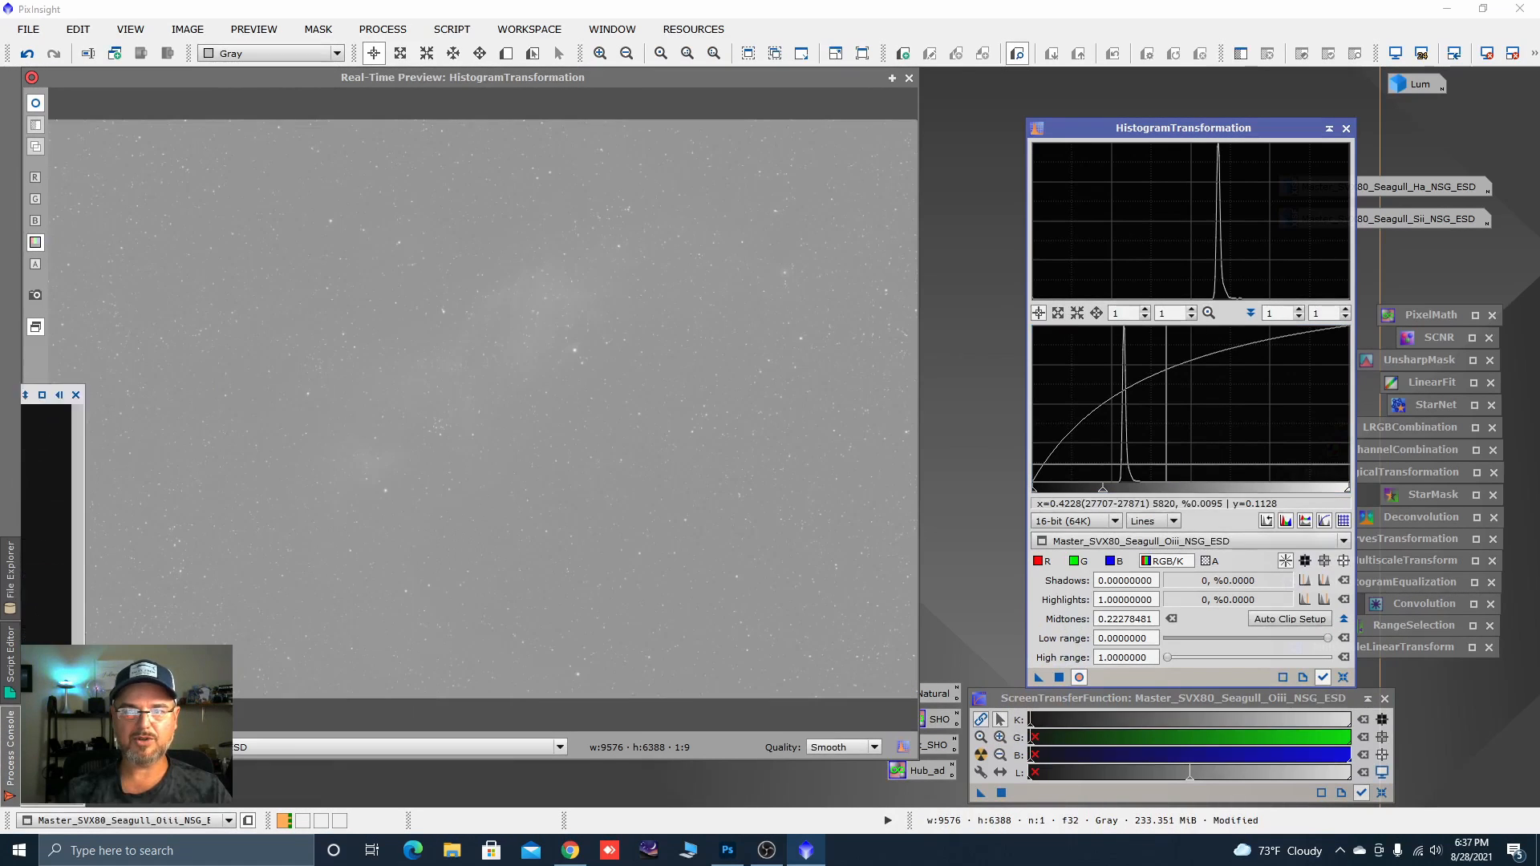
pyautogui.click(1343, 678)
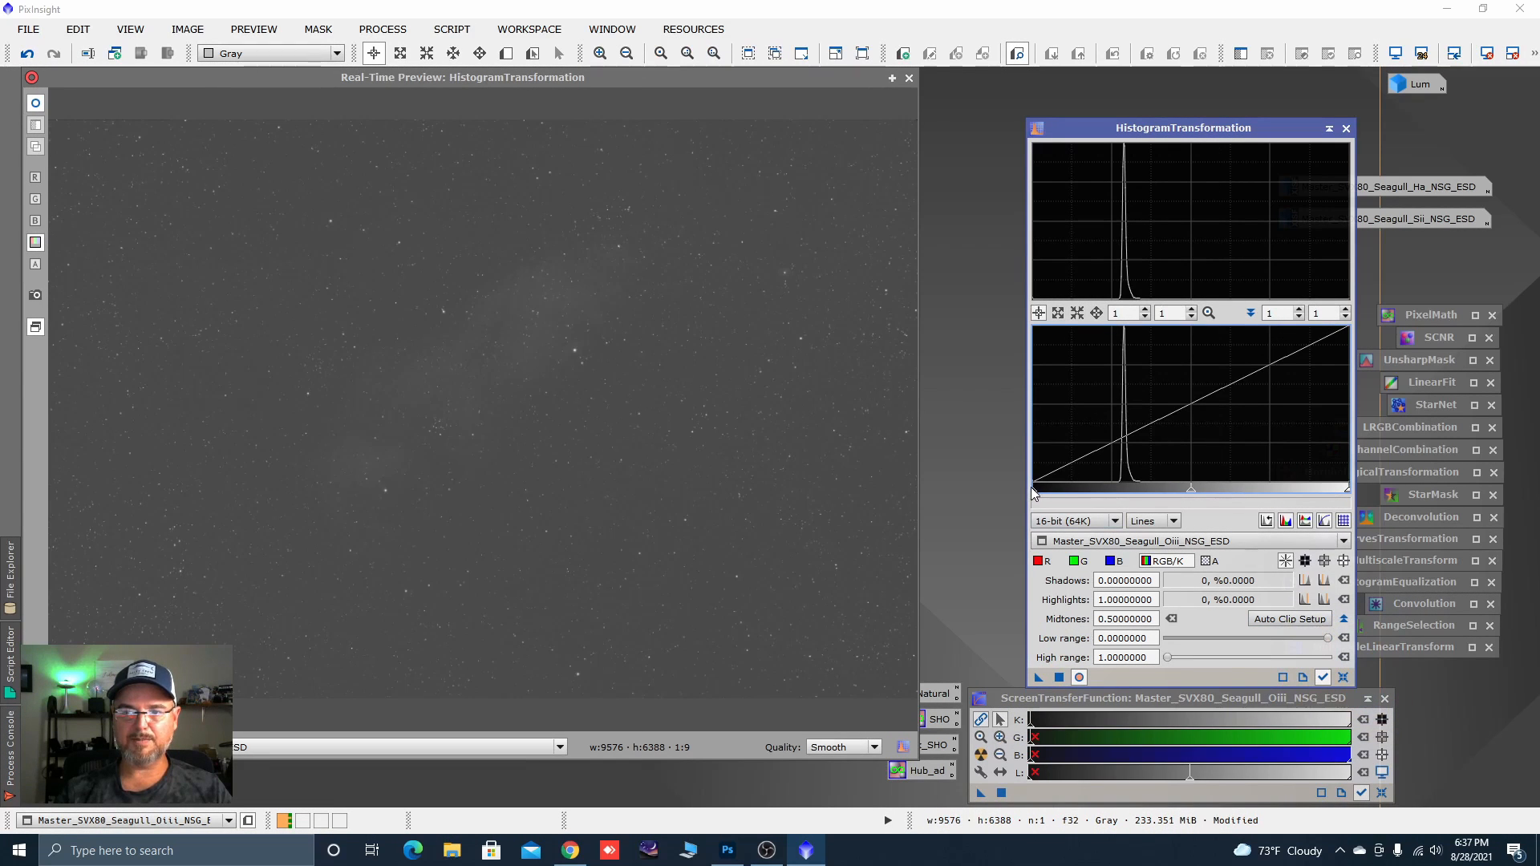
# Raise the Oiii shadows clip to about 0.175, just short of the histogram peak, apply it and reset the settings.
pyautogui.moveTo(1032, 490); pyautogui.dragTo(1081, 498)
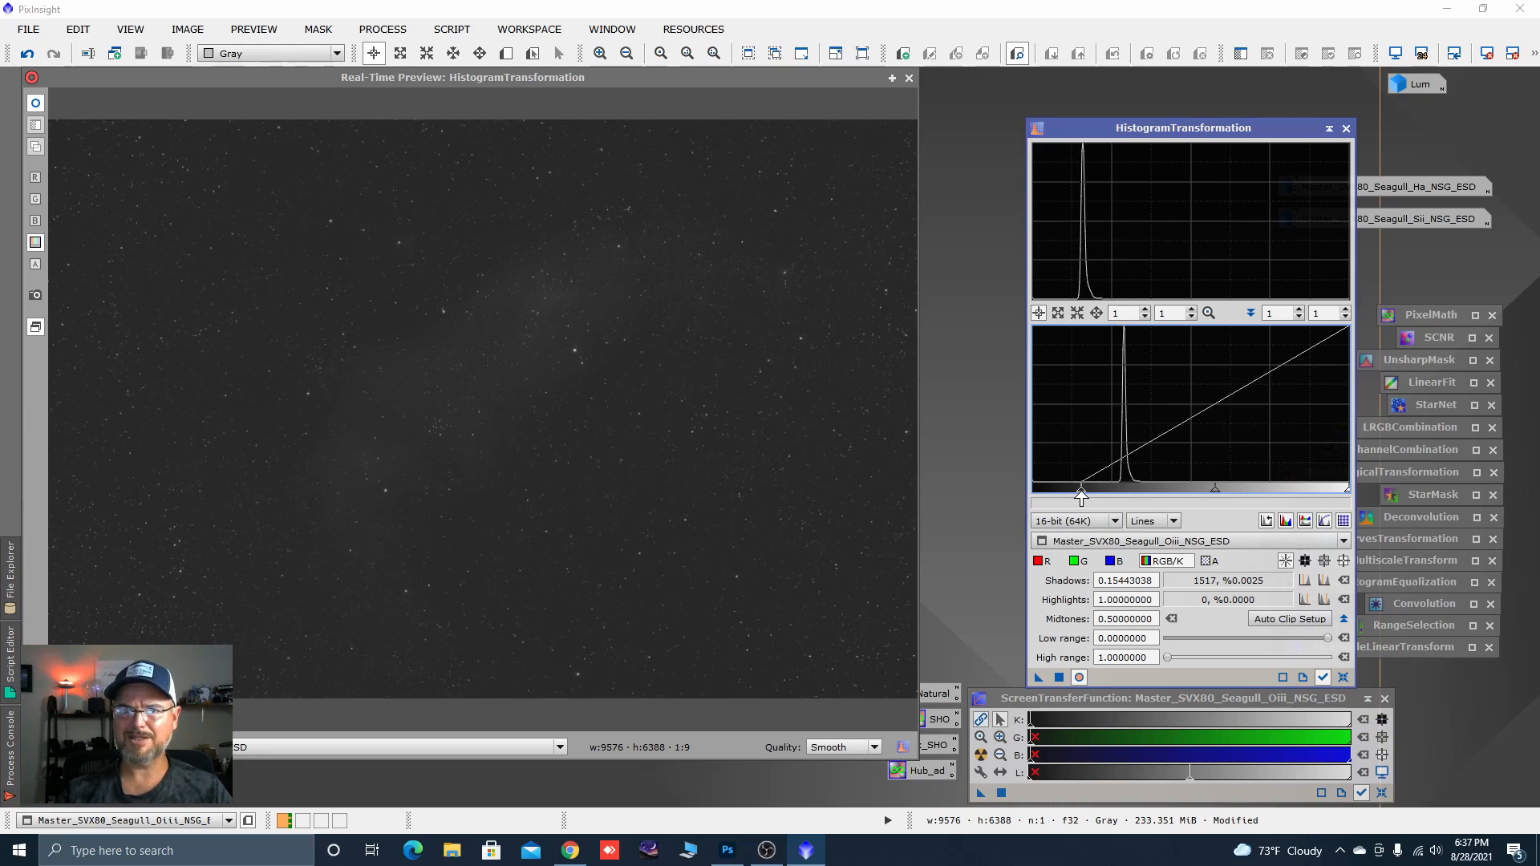
pyautogui.moveTo(1082, 497); pyautogui.dragTo(1088, 497)
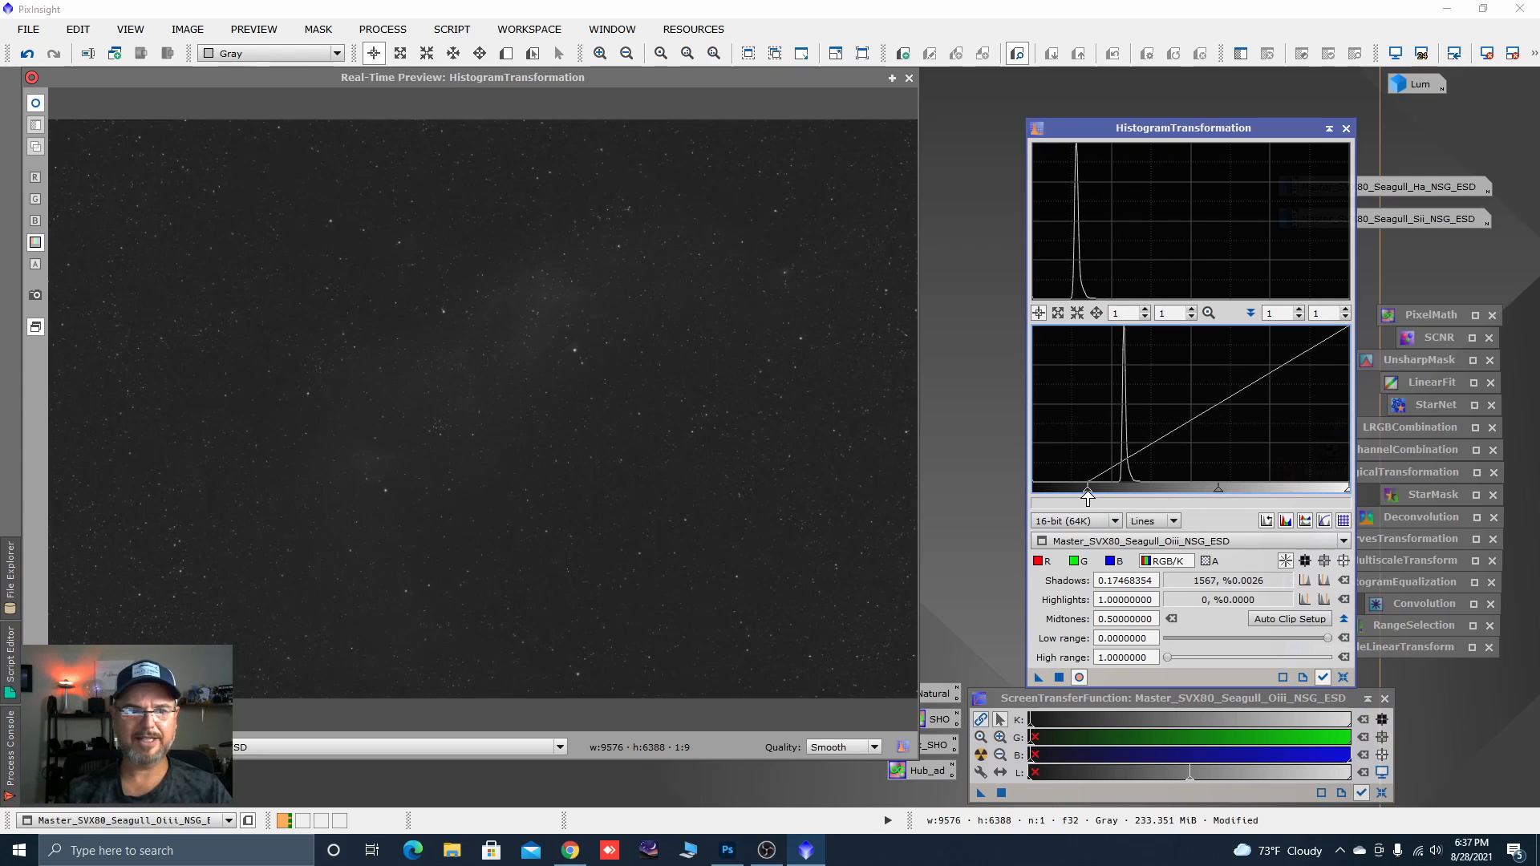
pyautogui.click(1059, 677)
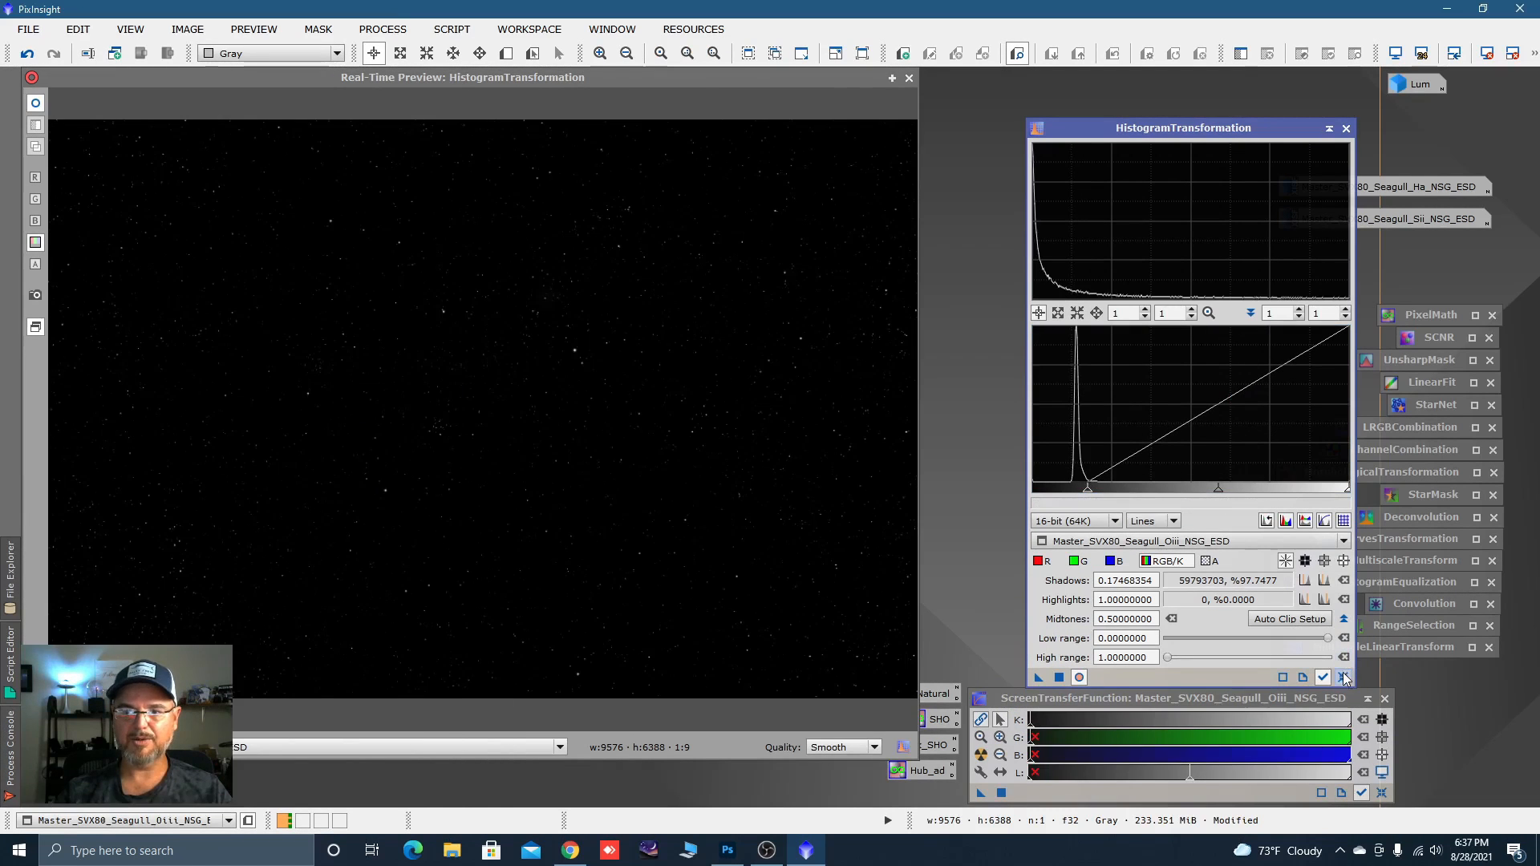
pyautogui.click(1344, 678)
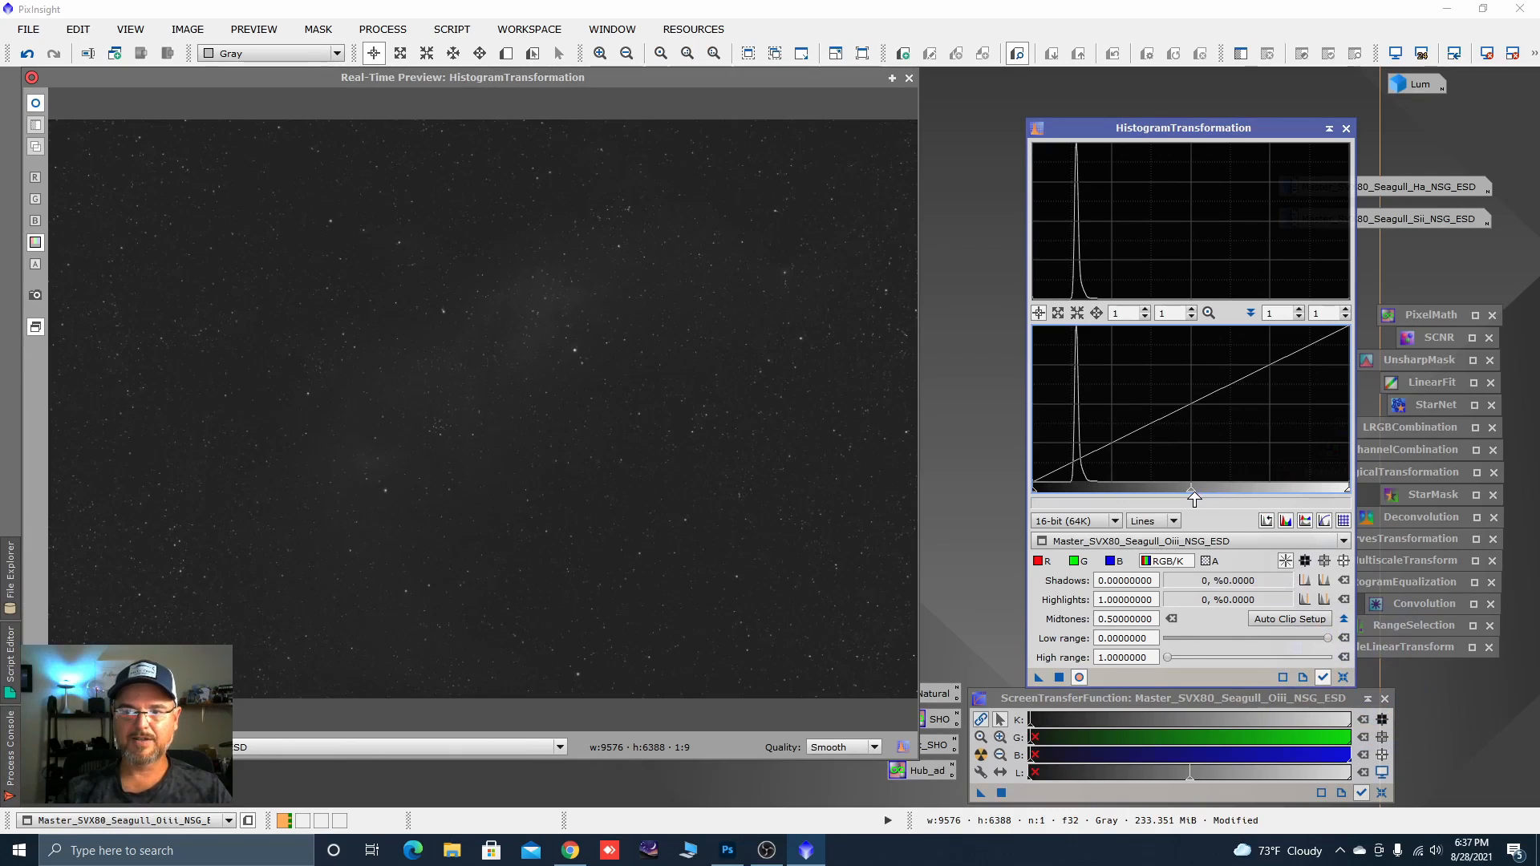
# Lower the Oiii midtones gradually to about 0.357, apply the stretch and reset the histogram settings.
pyautogui.moveTo(1195, 499); pyautogui.dragTo(1175, 497)
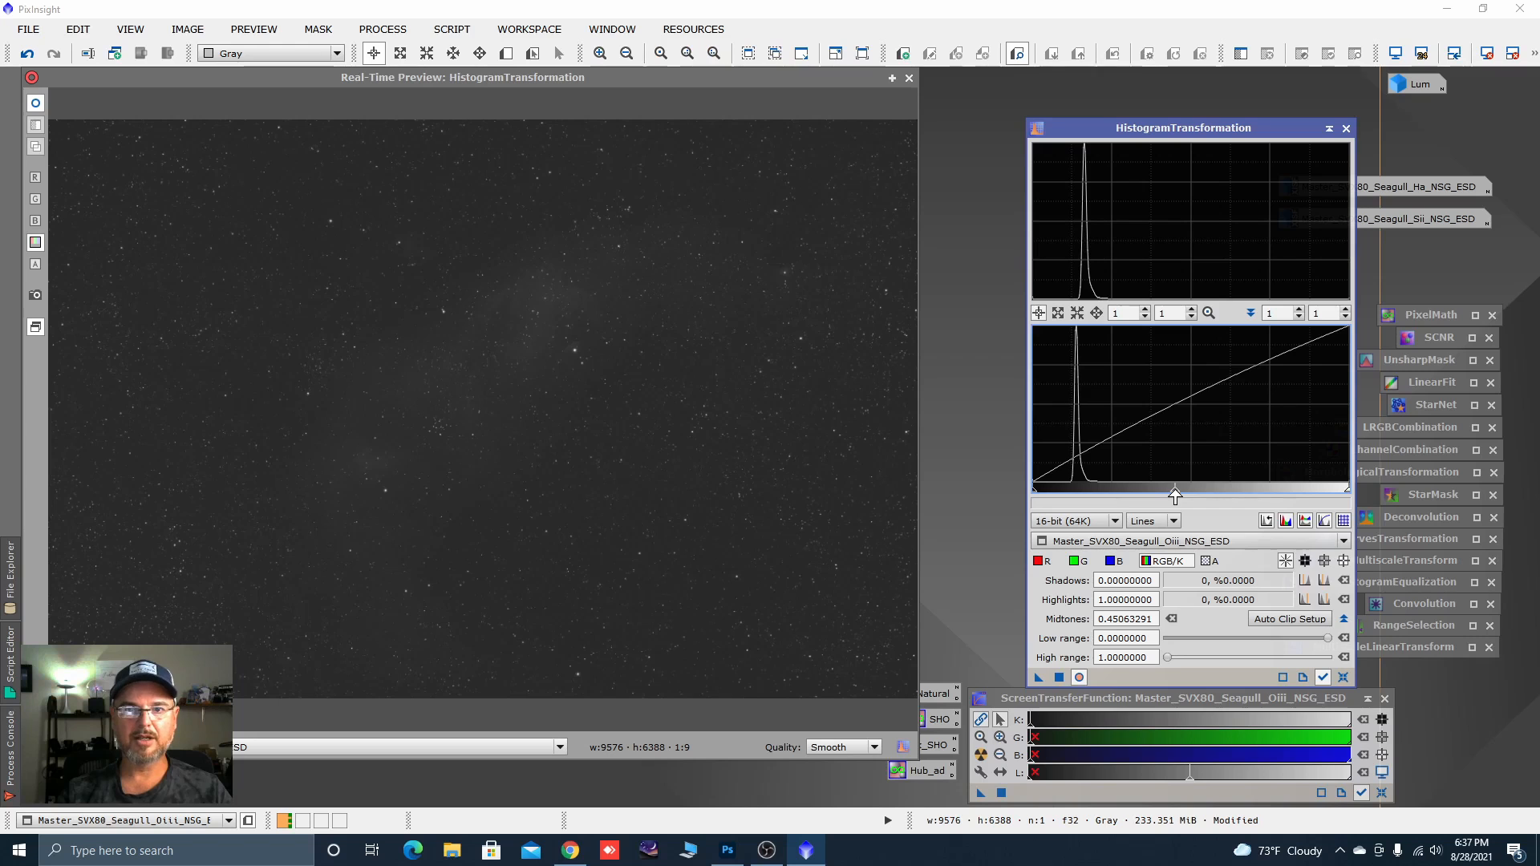
pyautogui.moveTo(1176, 497); pyautogui.dragTo(1156, 497)
pyautogui.moveTo(1152, 496); pyautogui.dragTo(1146, 496)
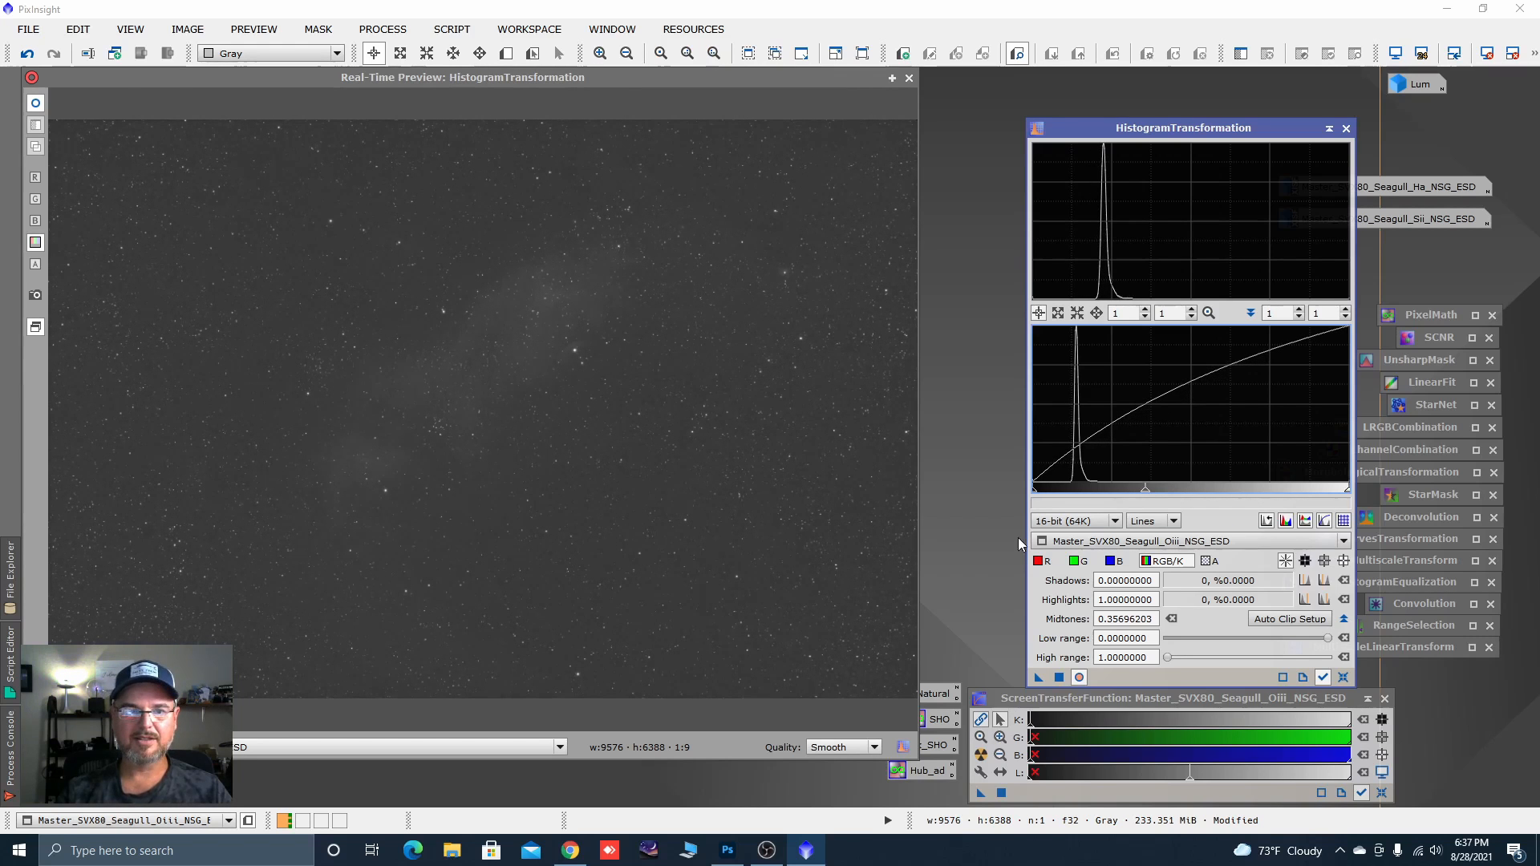
pyautogui.click(1059, 677)
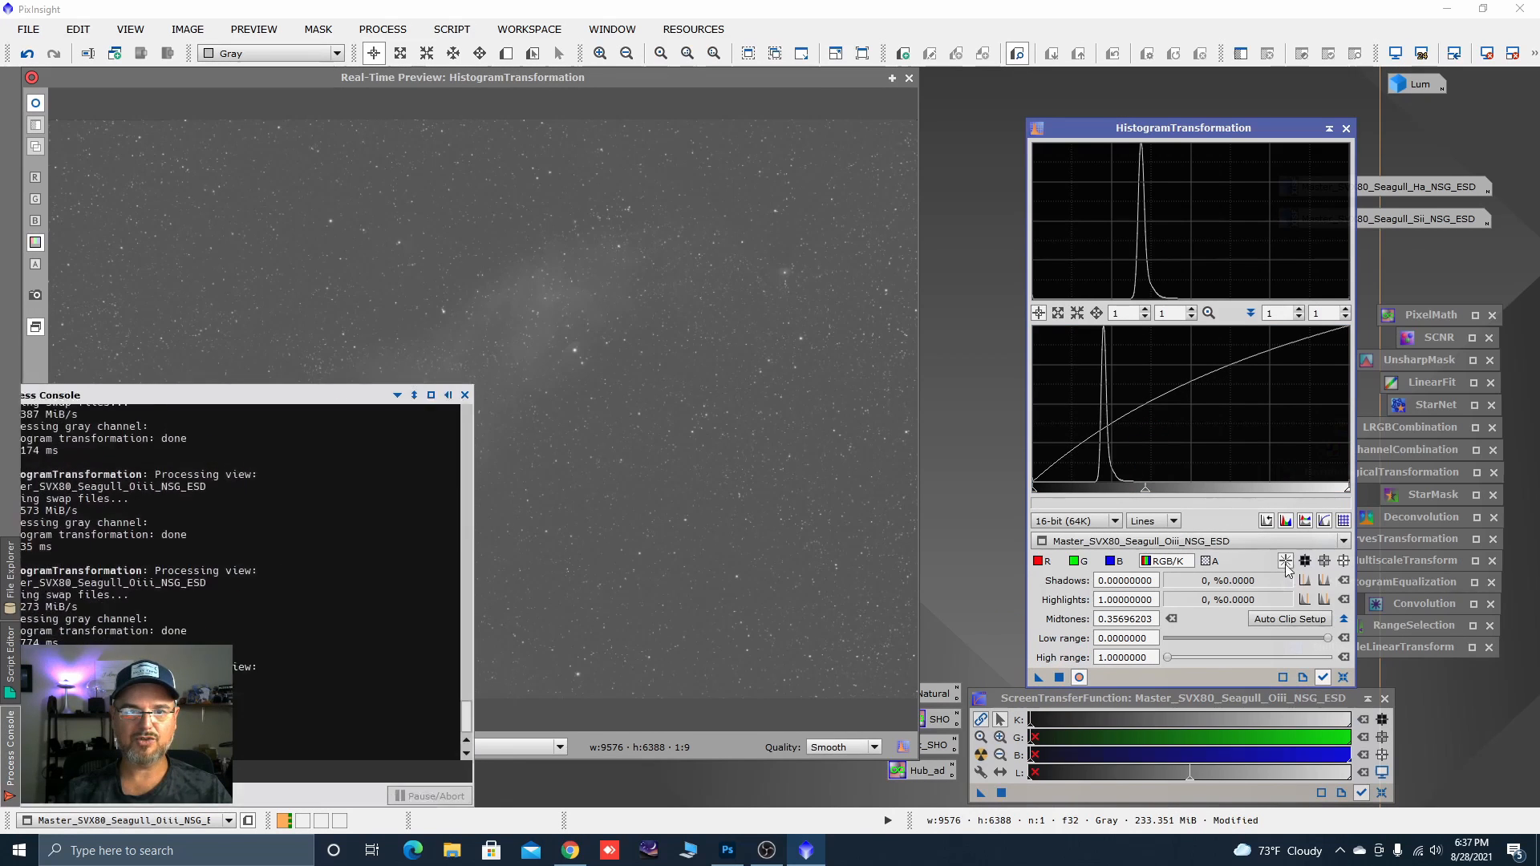
pyautogui.click(1286, 561)
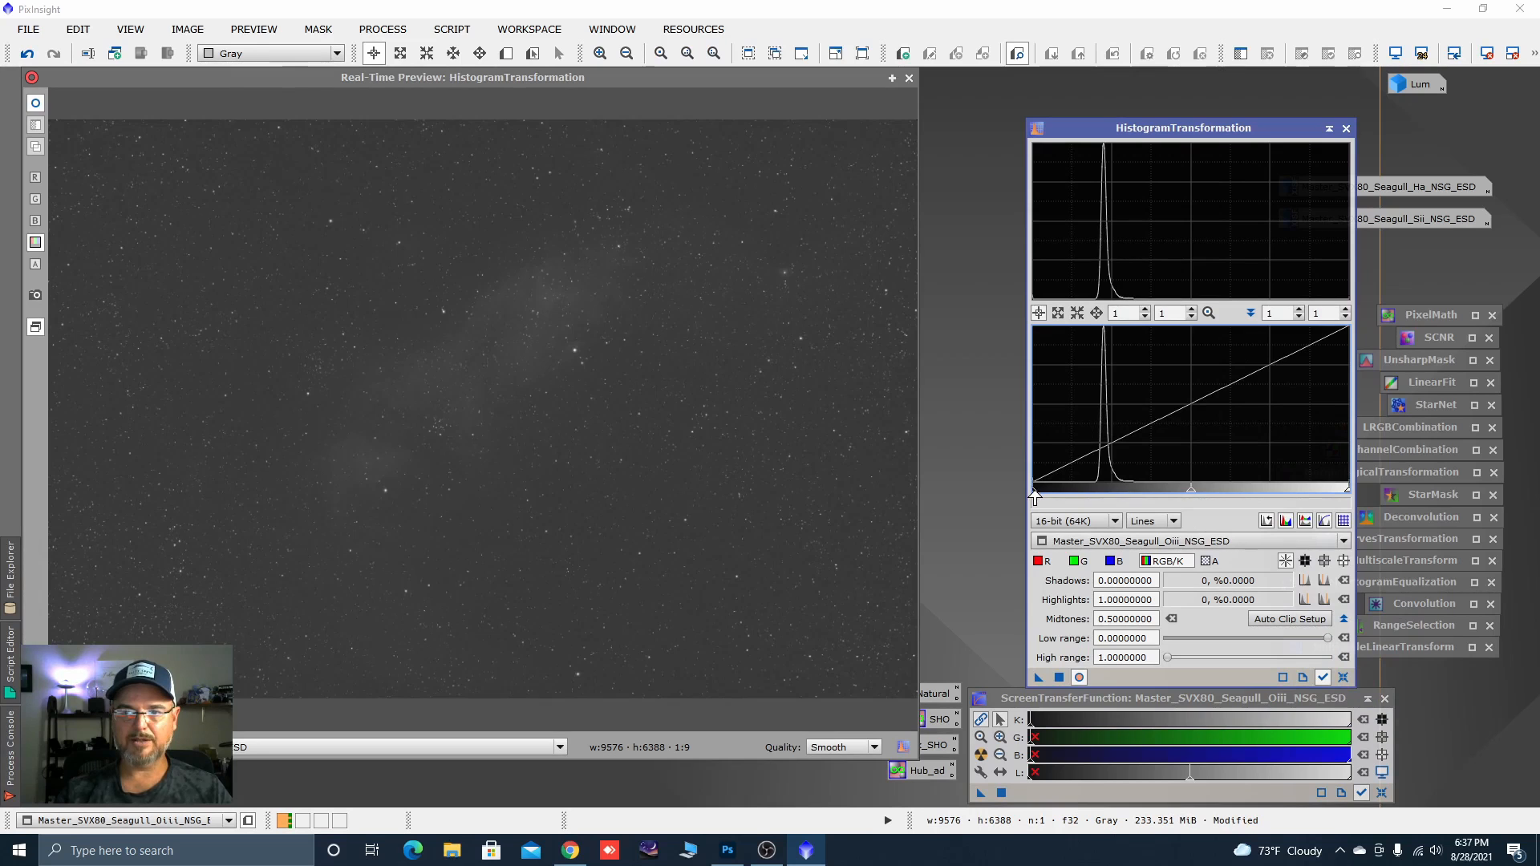
# Apply a shadows clip of about 0.081 to the Oiii image and reset the histogram settings.
pyautogui.moveTo(1037, 498)
pyautogui.mouseDown()
pyautogui.moveTo(1083, 498)
pyautogui.moveTo(1058, 495)
pyautogui.mouseUp()
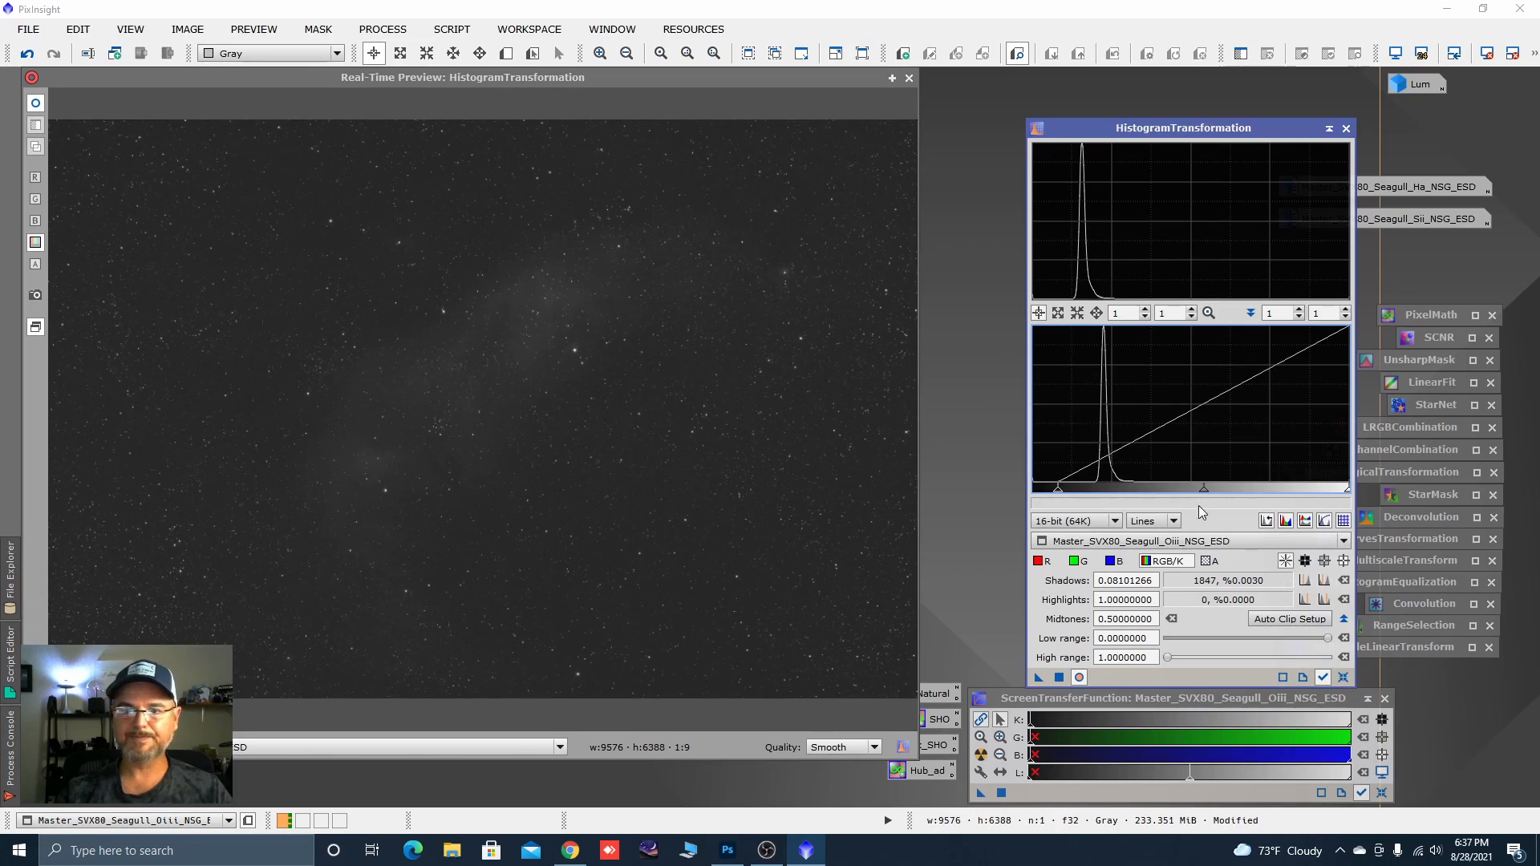
pyautogui.click(1059, 678)
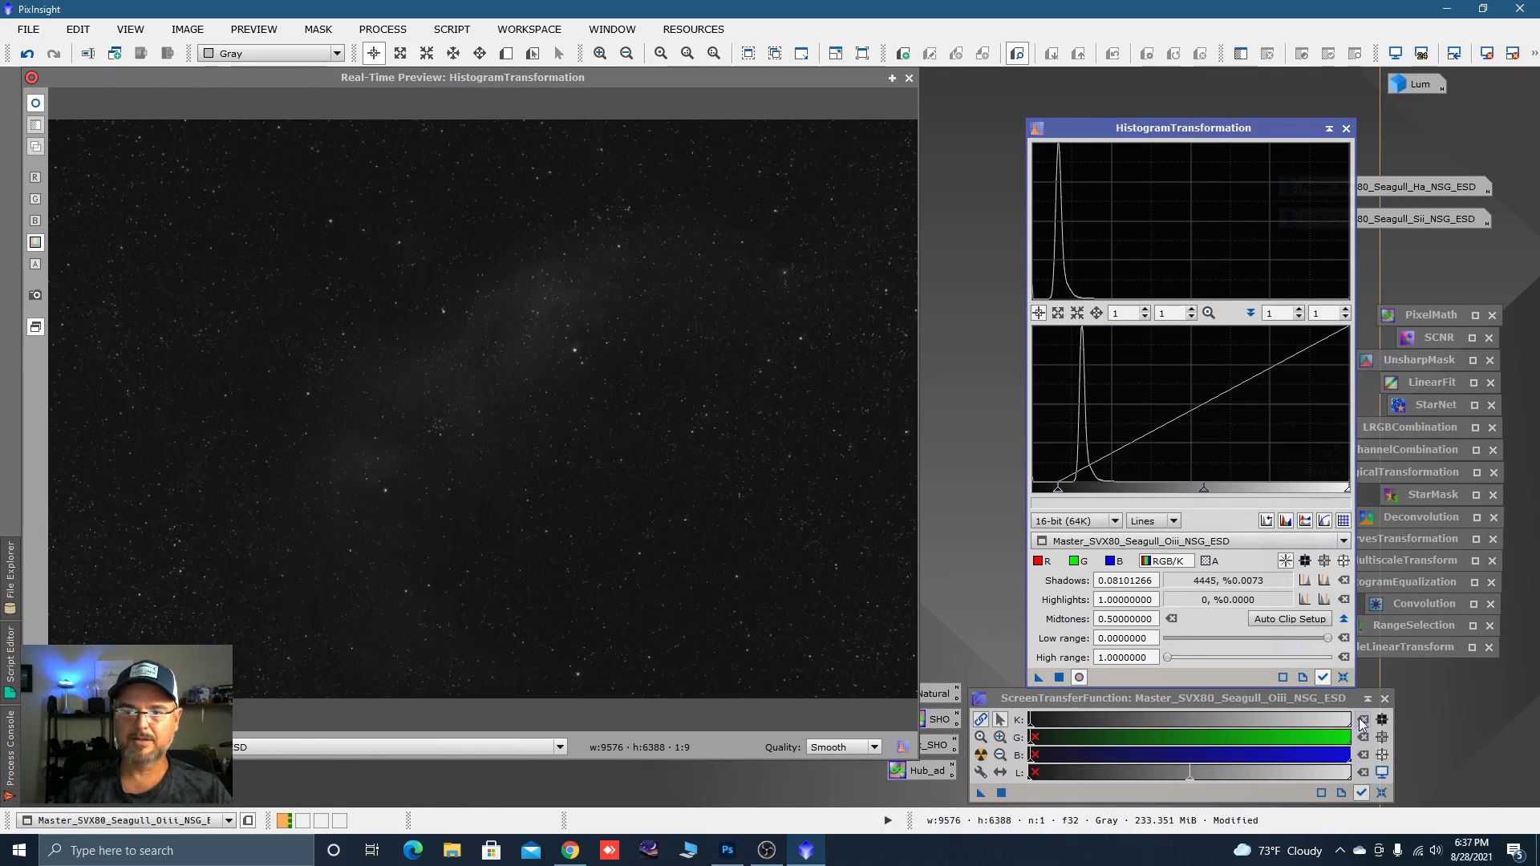
pyautogui.click(1344, 678)
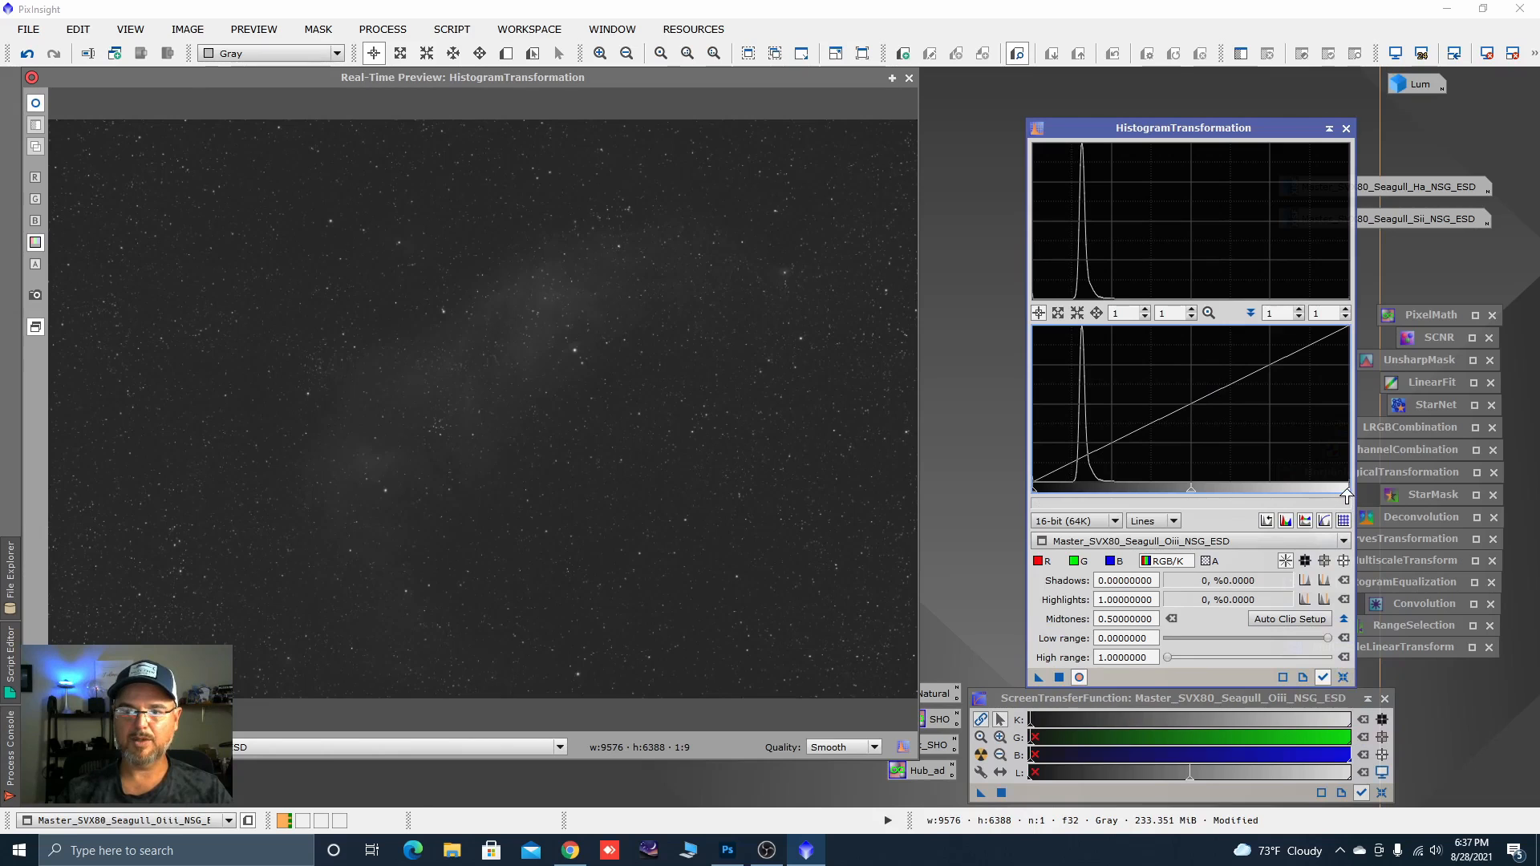
# Apply a highlights value of about 0.83 to the Oiii image, reset the settings and minimize HistogramTransformation.
pyautogui.moveTo(1348, 491); pyautogui.dragTo(1296, 499)
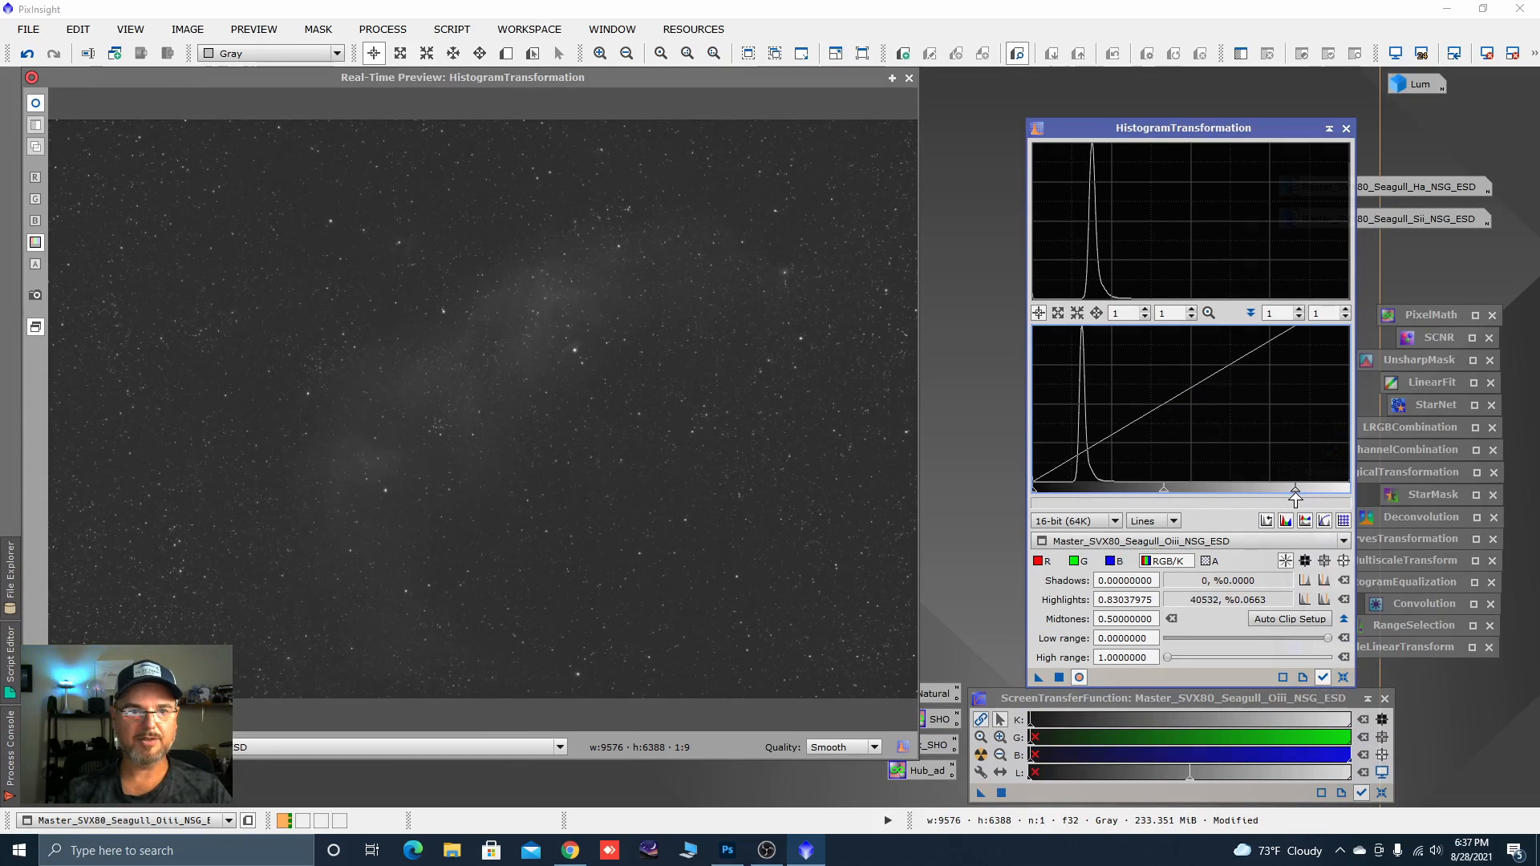
pyautogui.click(1059, 679)
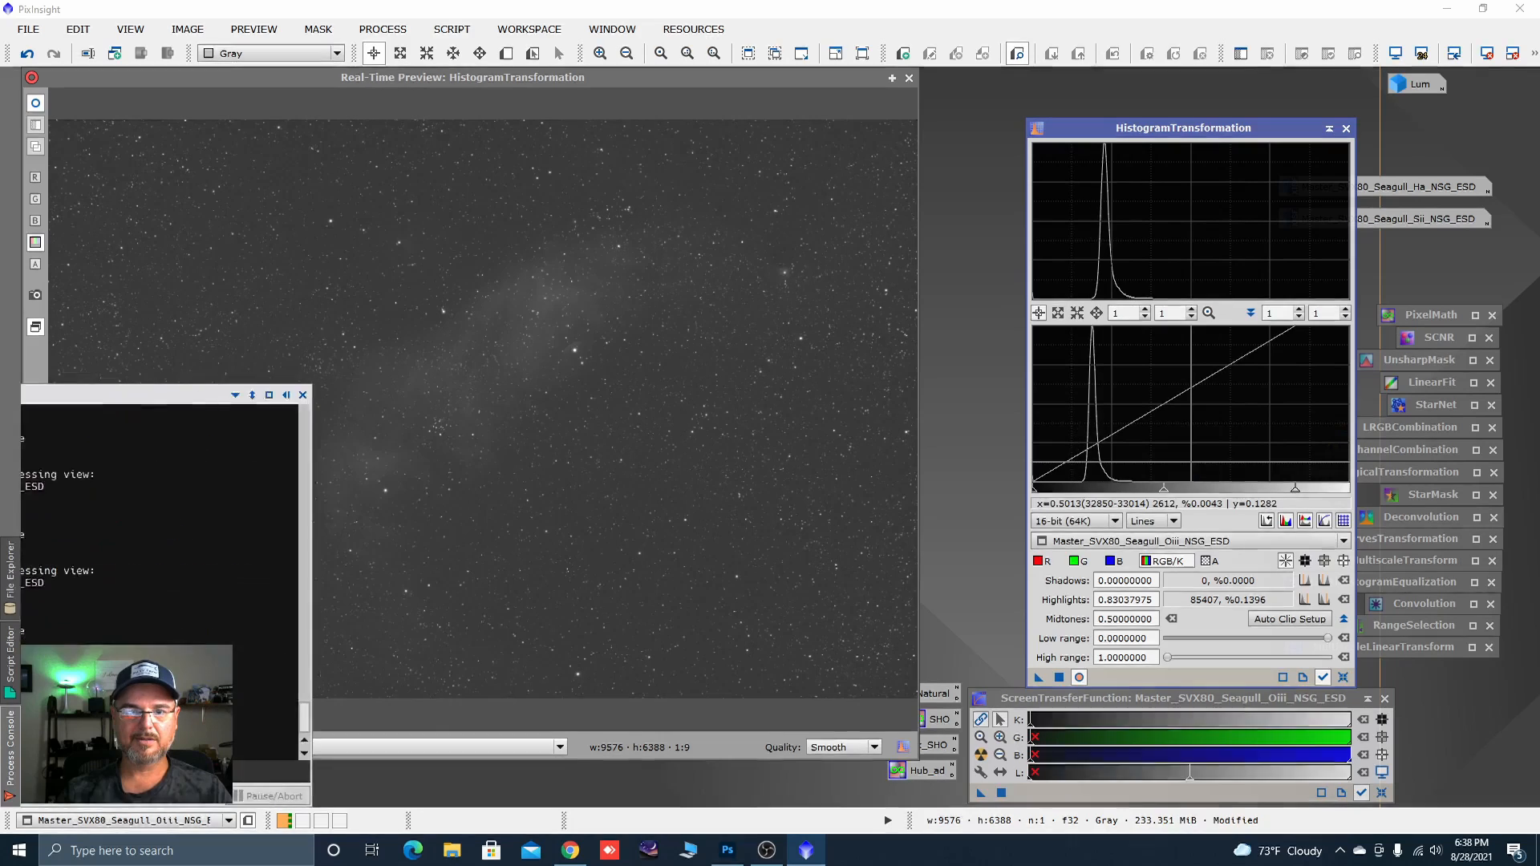
pyautogui.click(1343, 678)
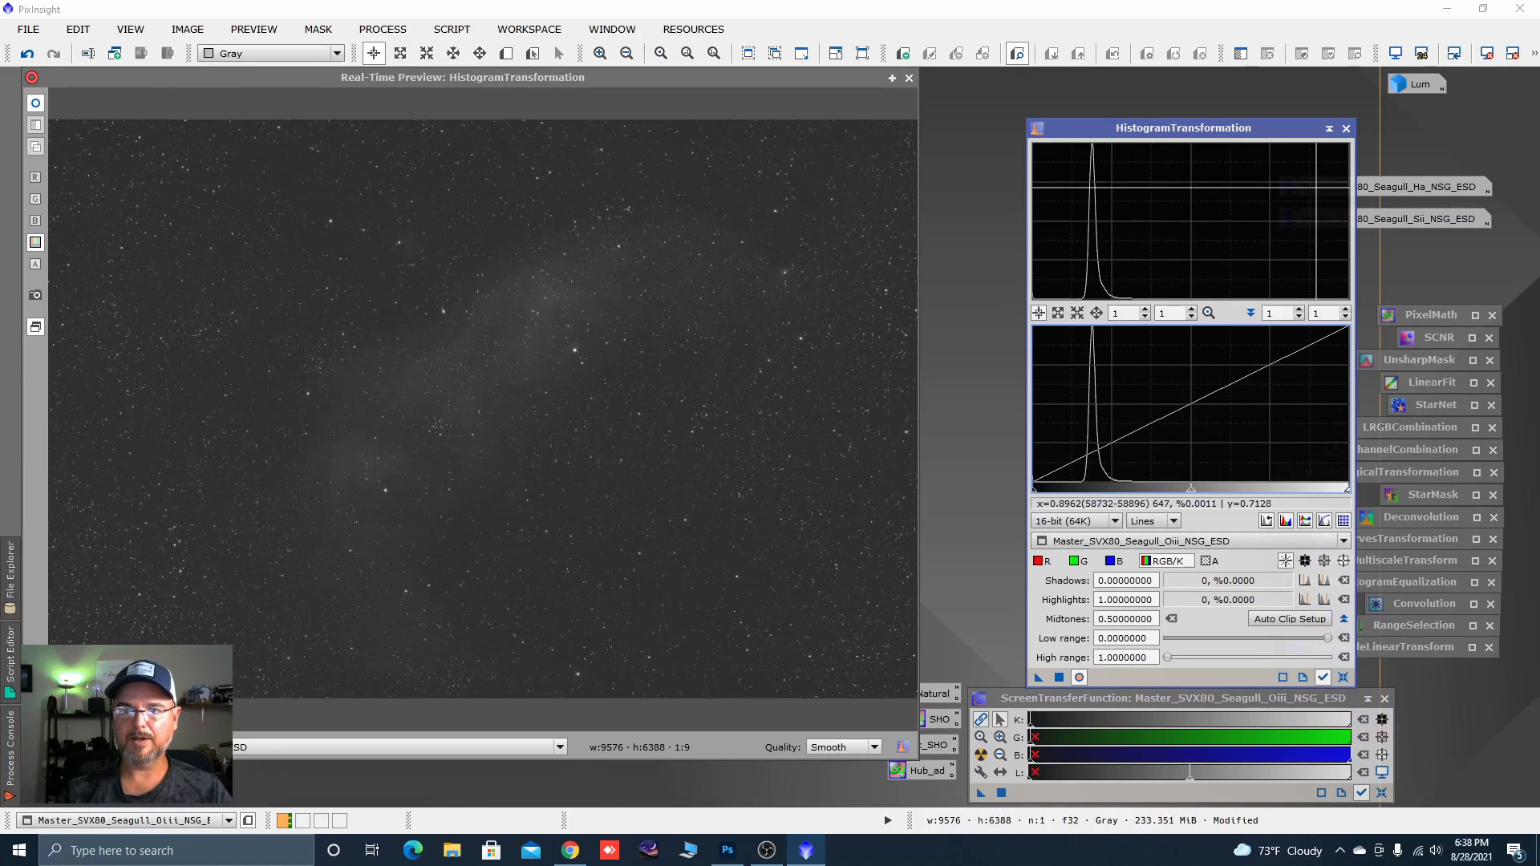
pyautogui.moveTo(1245, 132); pyautogui.dragTo(1325, 127)
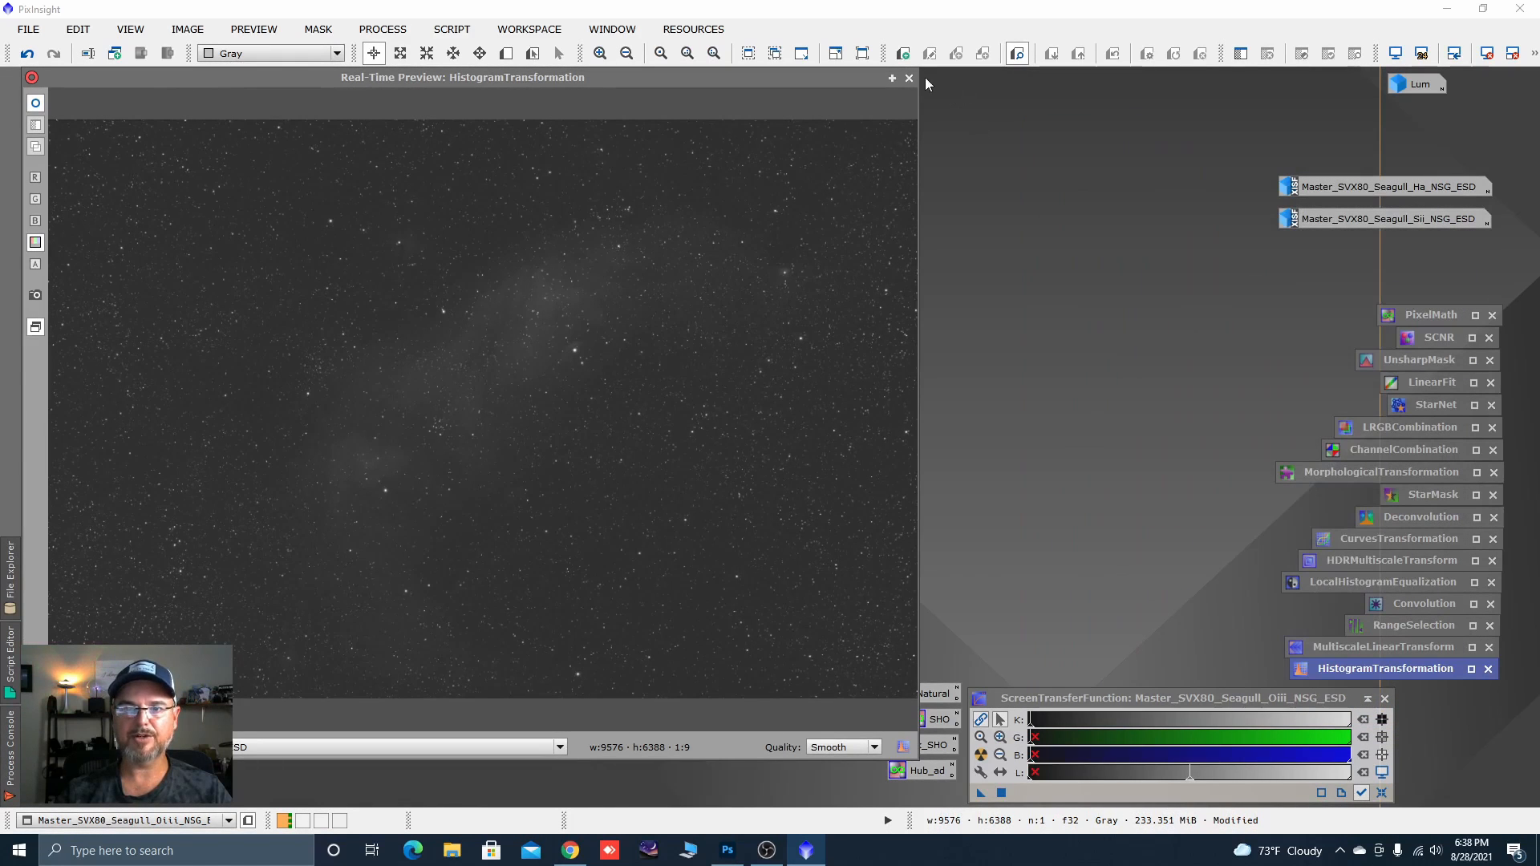
# Close the histogram preview and run StarNet on the Oiii image with stride 128 and star mask creation enabled.
pyautogui.click(909, 78)
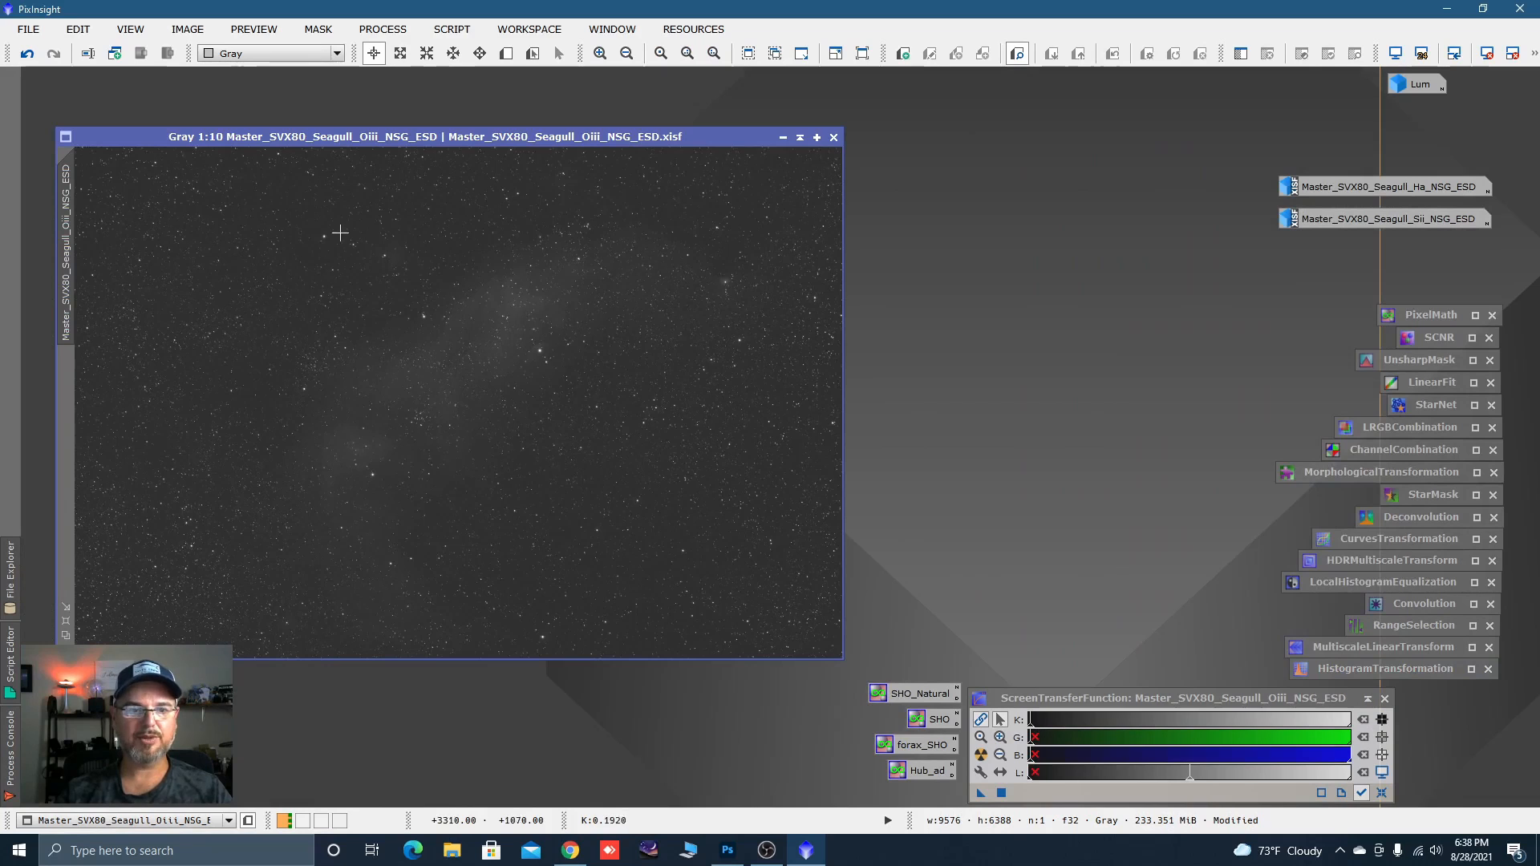
pyautogui.doubleClick(1422, 406)
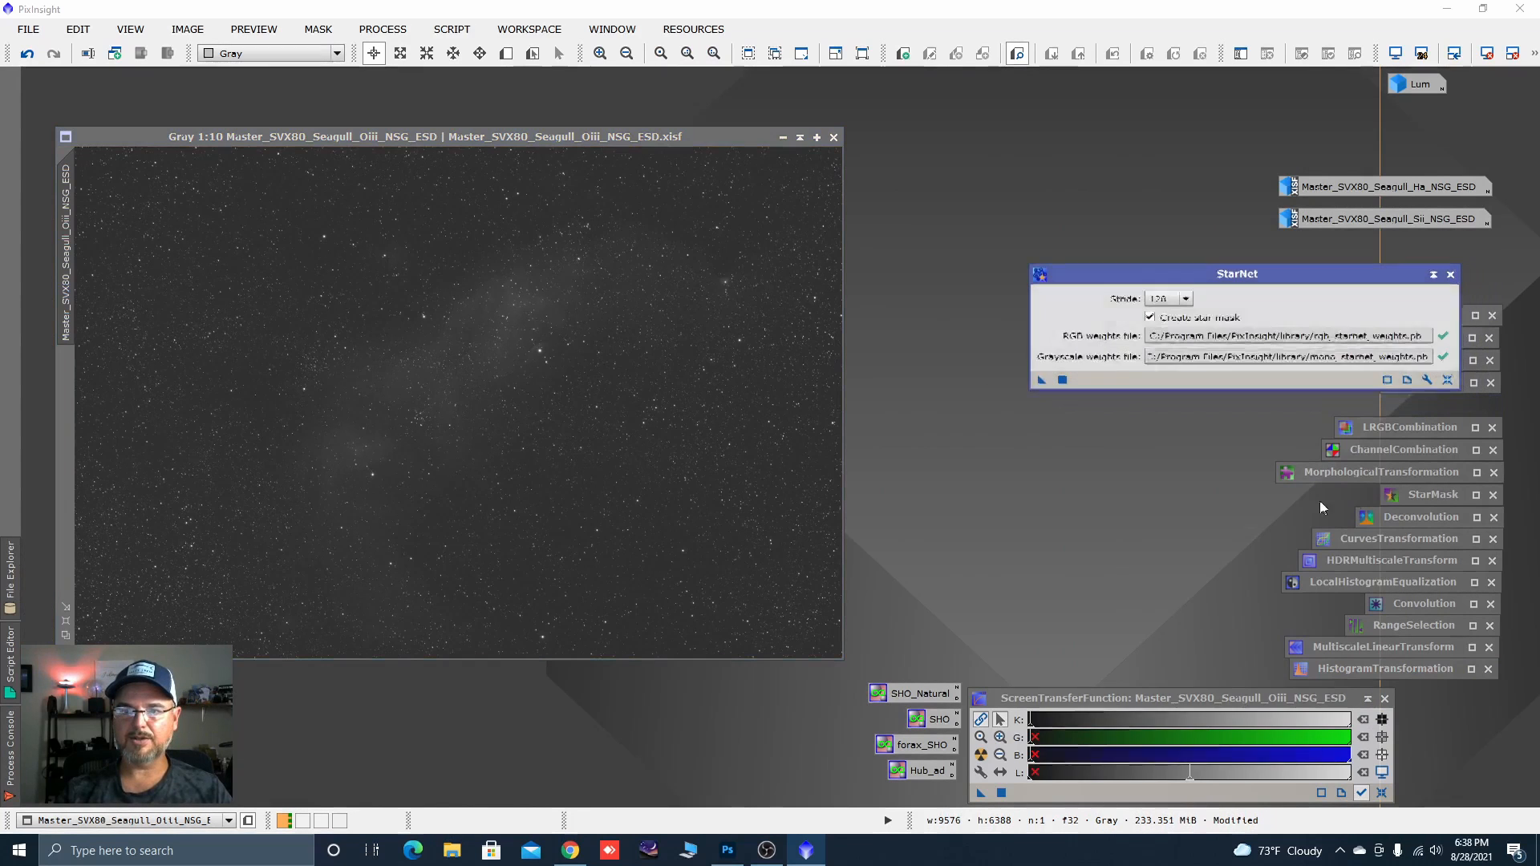
pyautogui.moveTo(1041, 379); pyautogui.dragTo(651, 491)
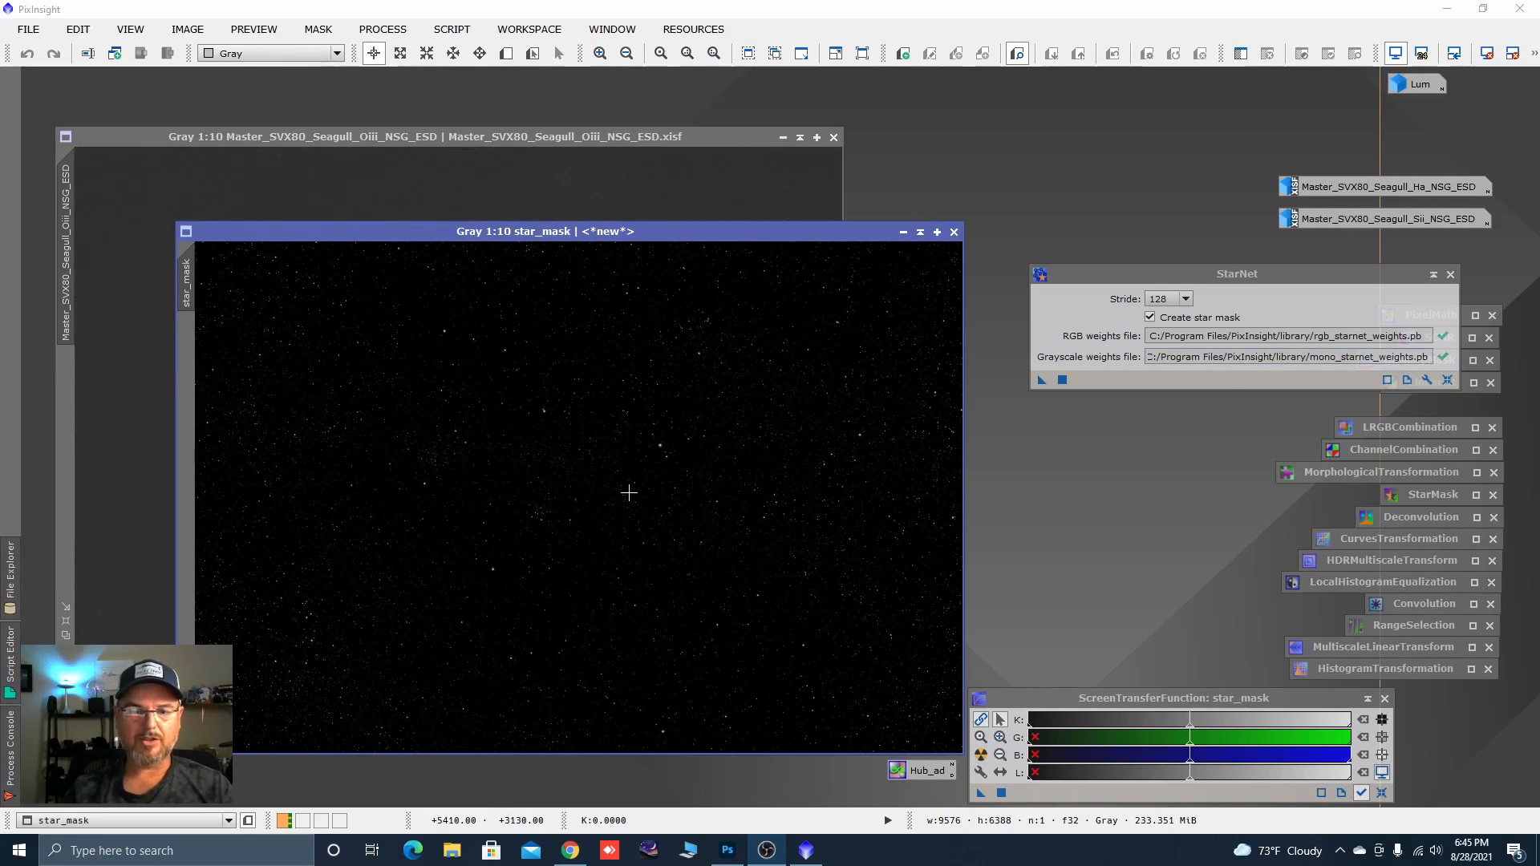
# Minimize StarNet and the star mask image, and park the star mask icon beside the Hub_ad icon.
pyautogui.click(1432, 276)
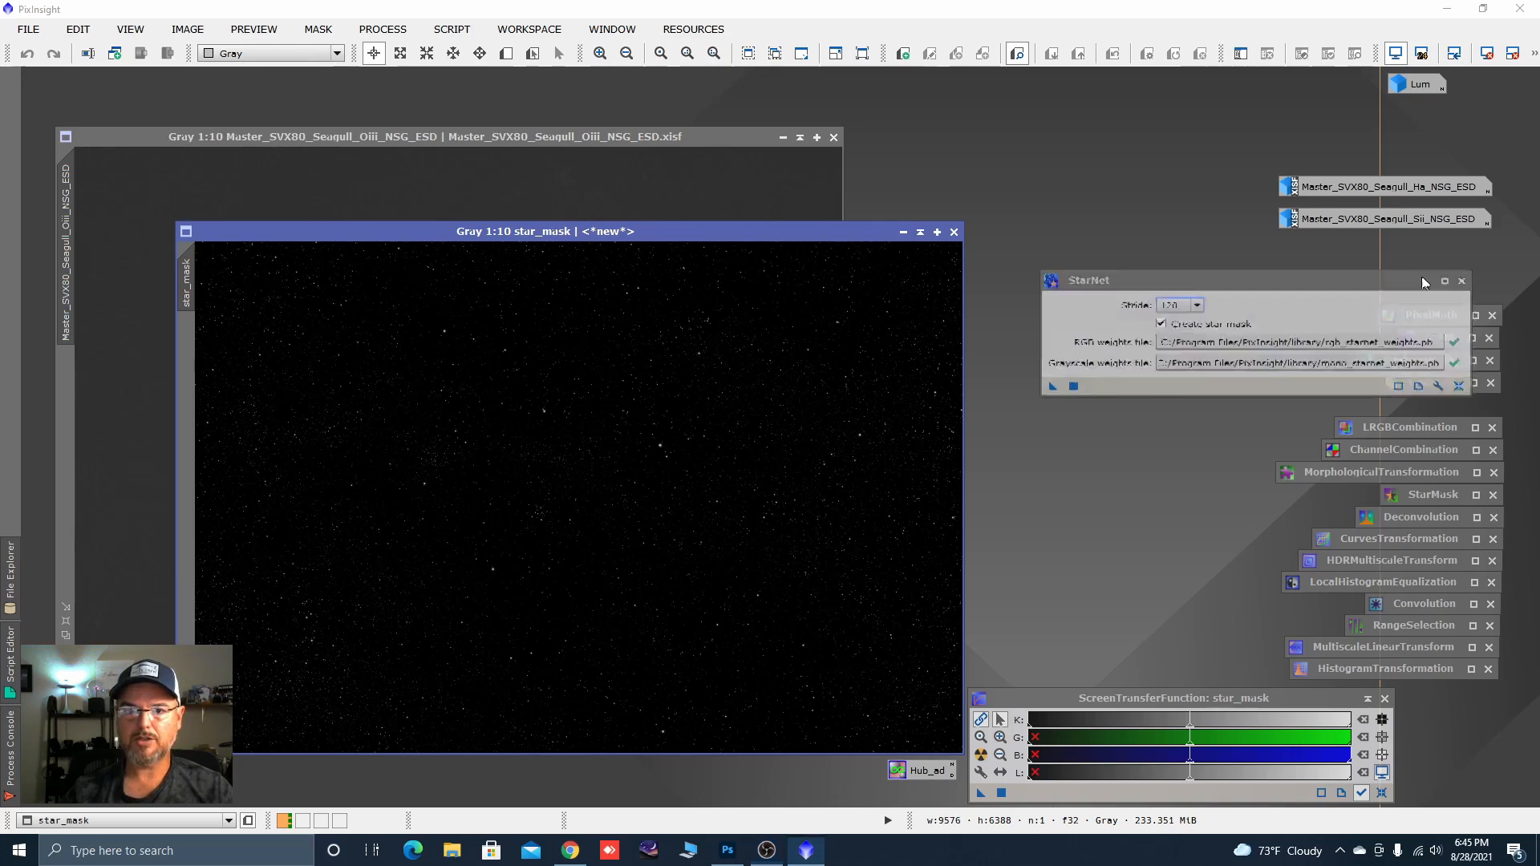
pyautogui.click(902, 233)
pyautogui.click(901, 240)
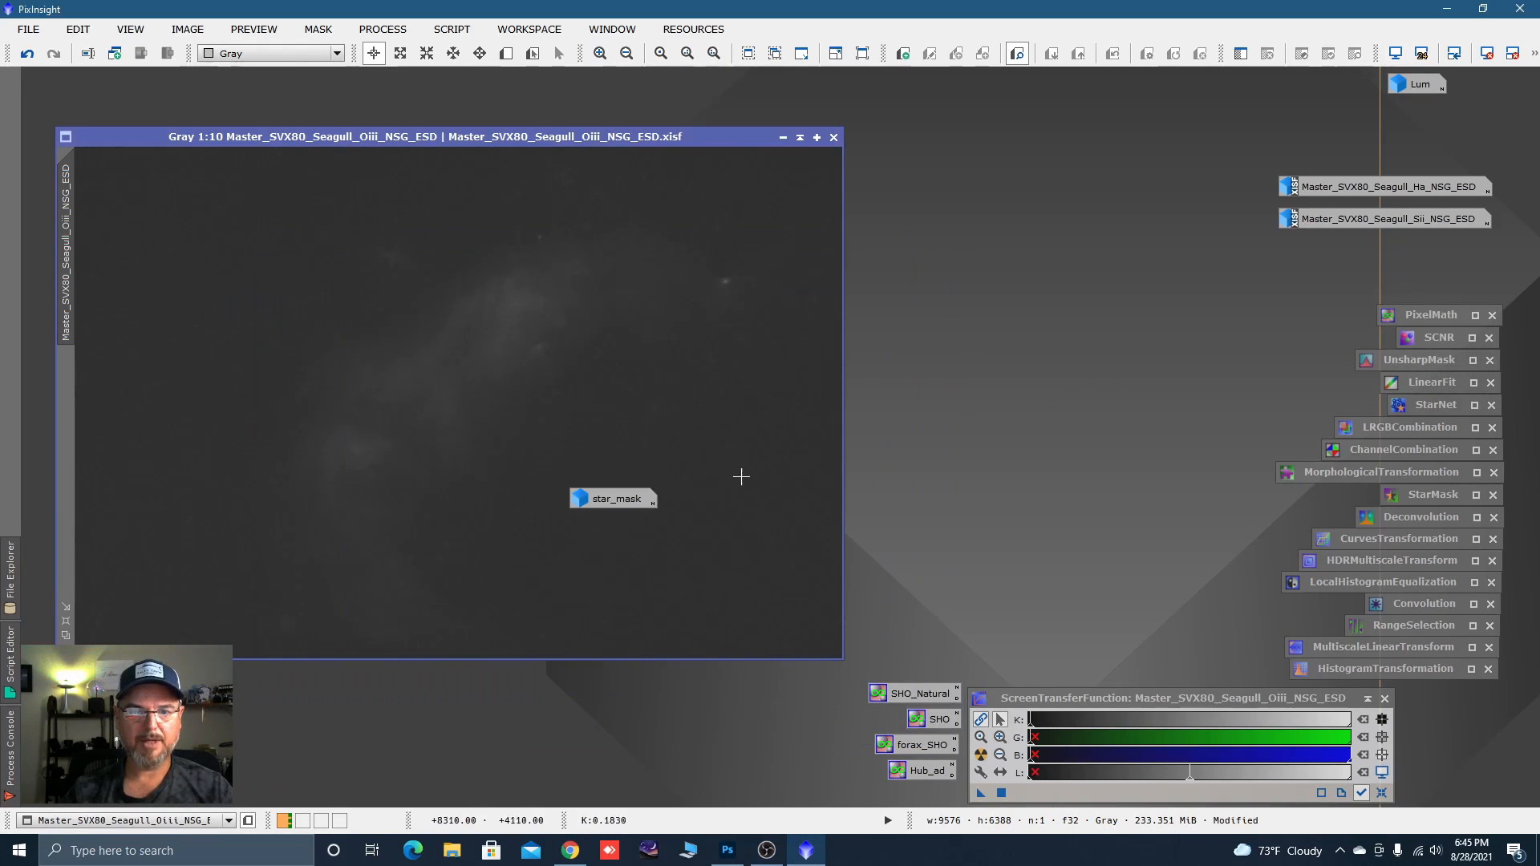
pyautogui.moveTo(608, 509); pyautogui.dragTo(803, 787)
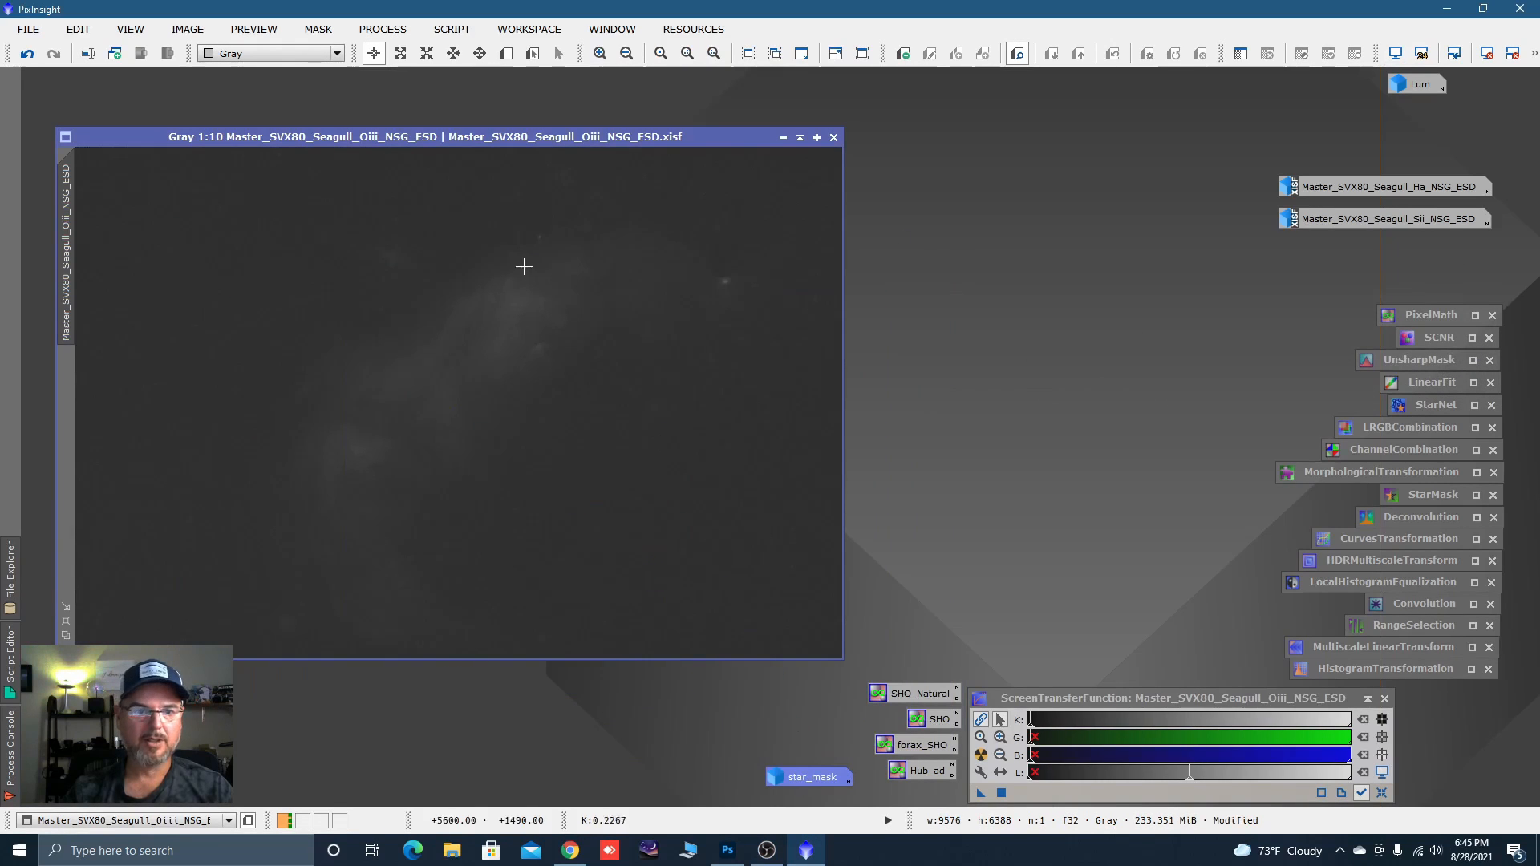
# Reposition and enlarge the starless Oiii image window, and magnify its content to 1:9.
pyautogui.moveTo(386, 138); pyautogui.dragTo(367, 106)
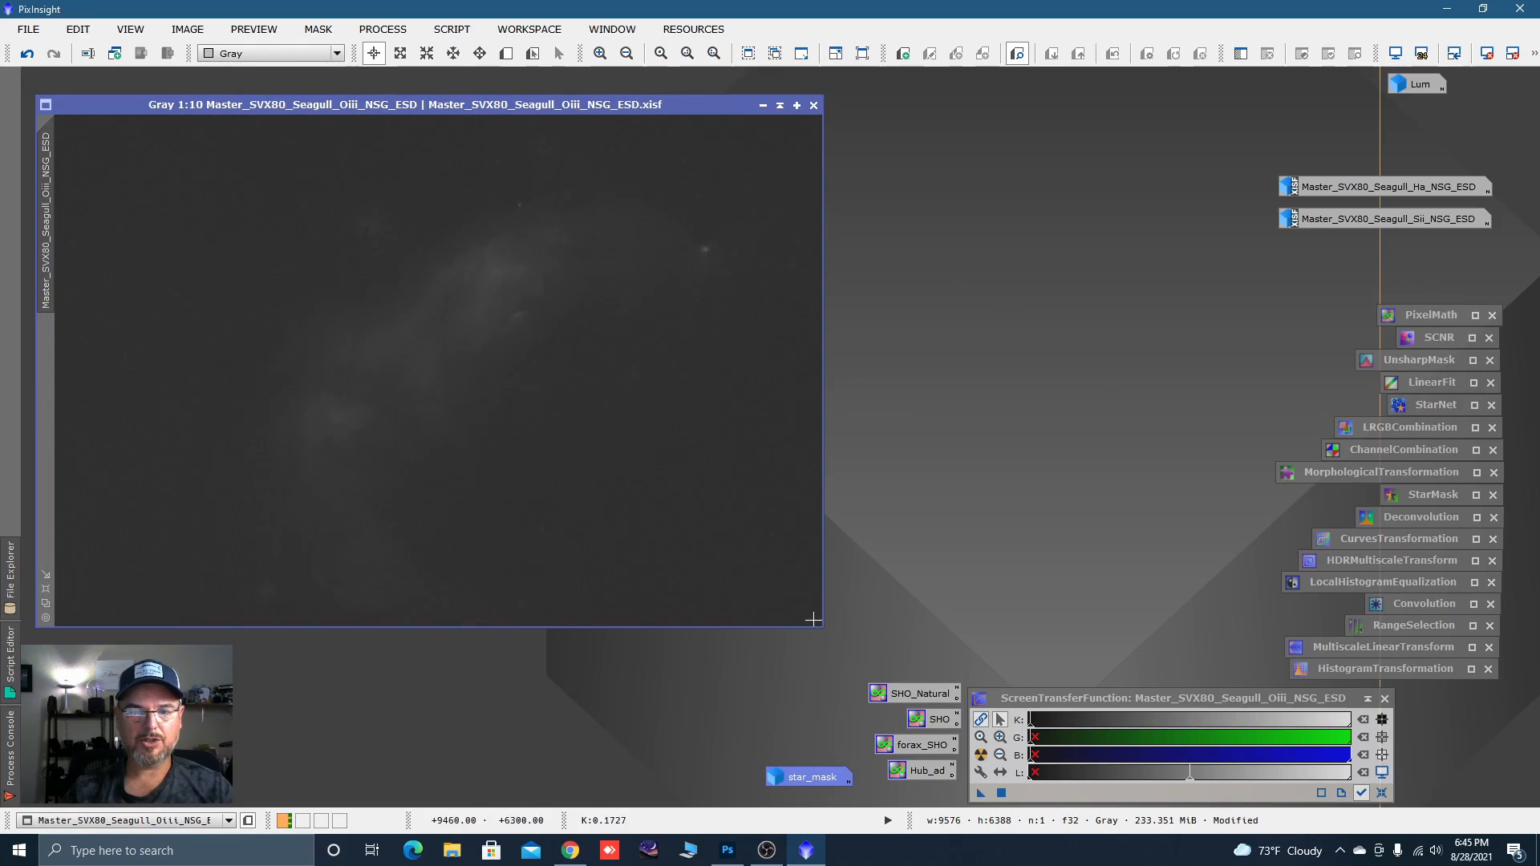
pyautogui.moveTo(819, 623); pyautogui.dragTo(858, 687)
pyautogui.scroll(3, 437, 329)
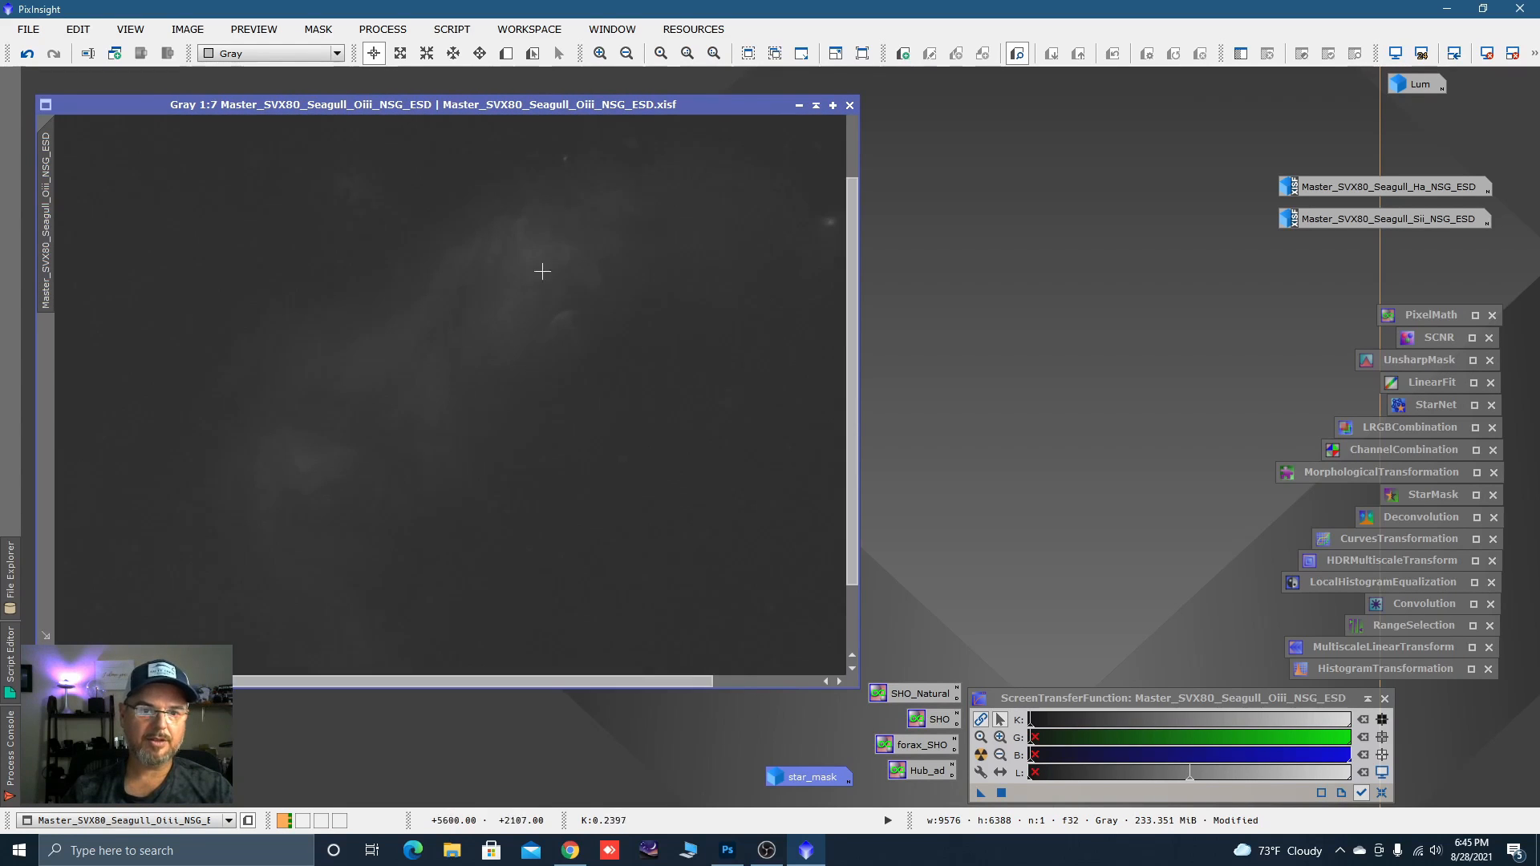
pyautogui.scroll(-2, 499, 275)
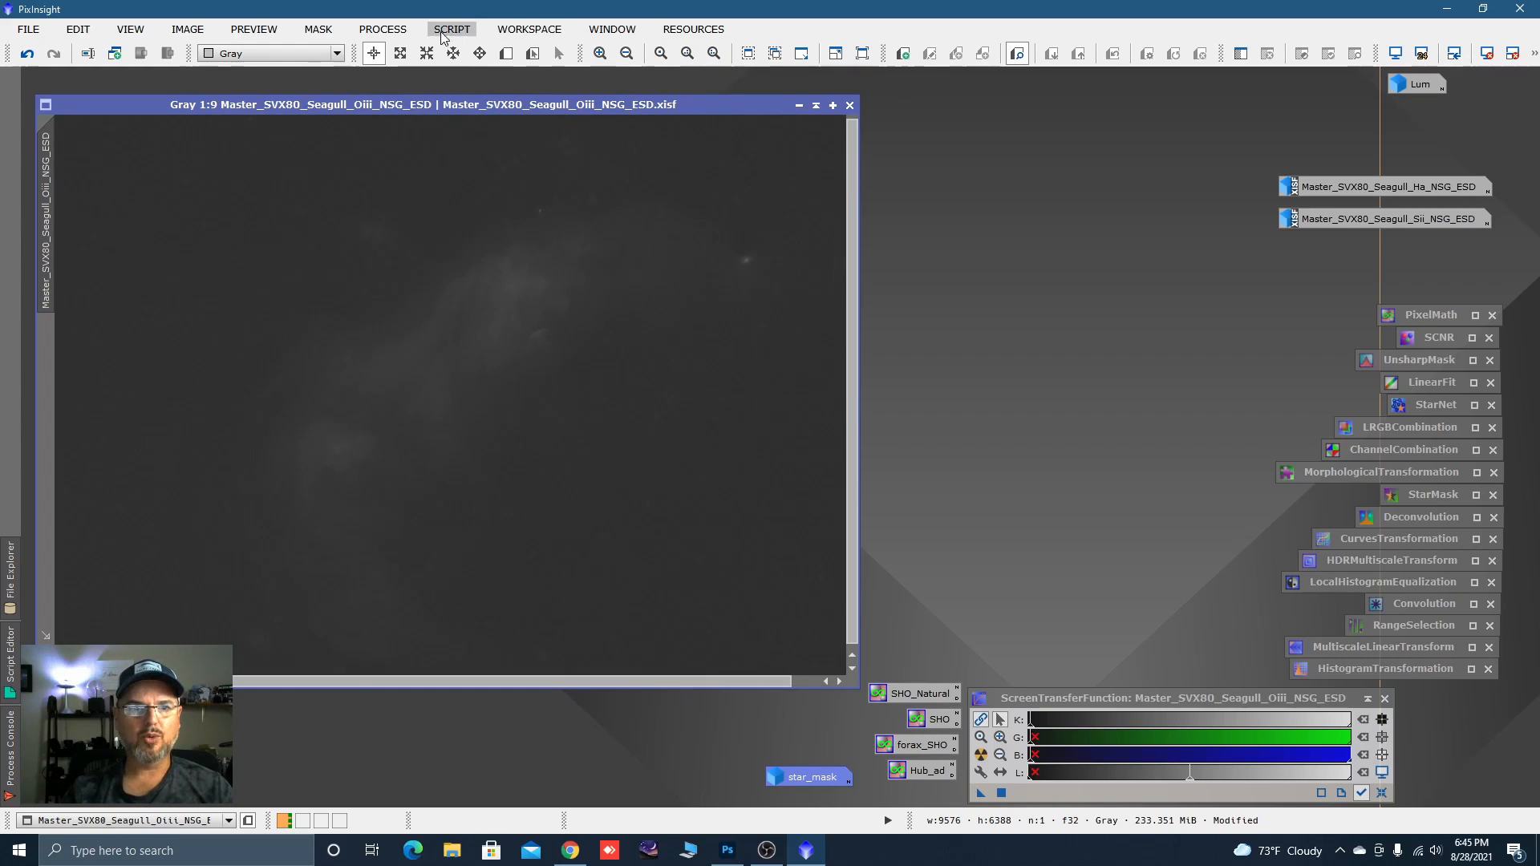
# Open the ArcsinhStretch process and arrange its window and the Ha and Sii image icons so they do not overlap.
pyautogui.click(383, 29)
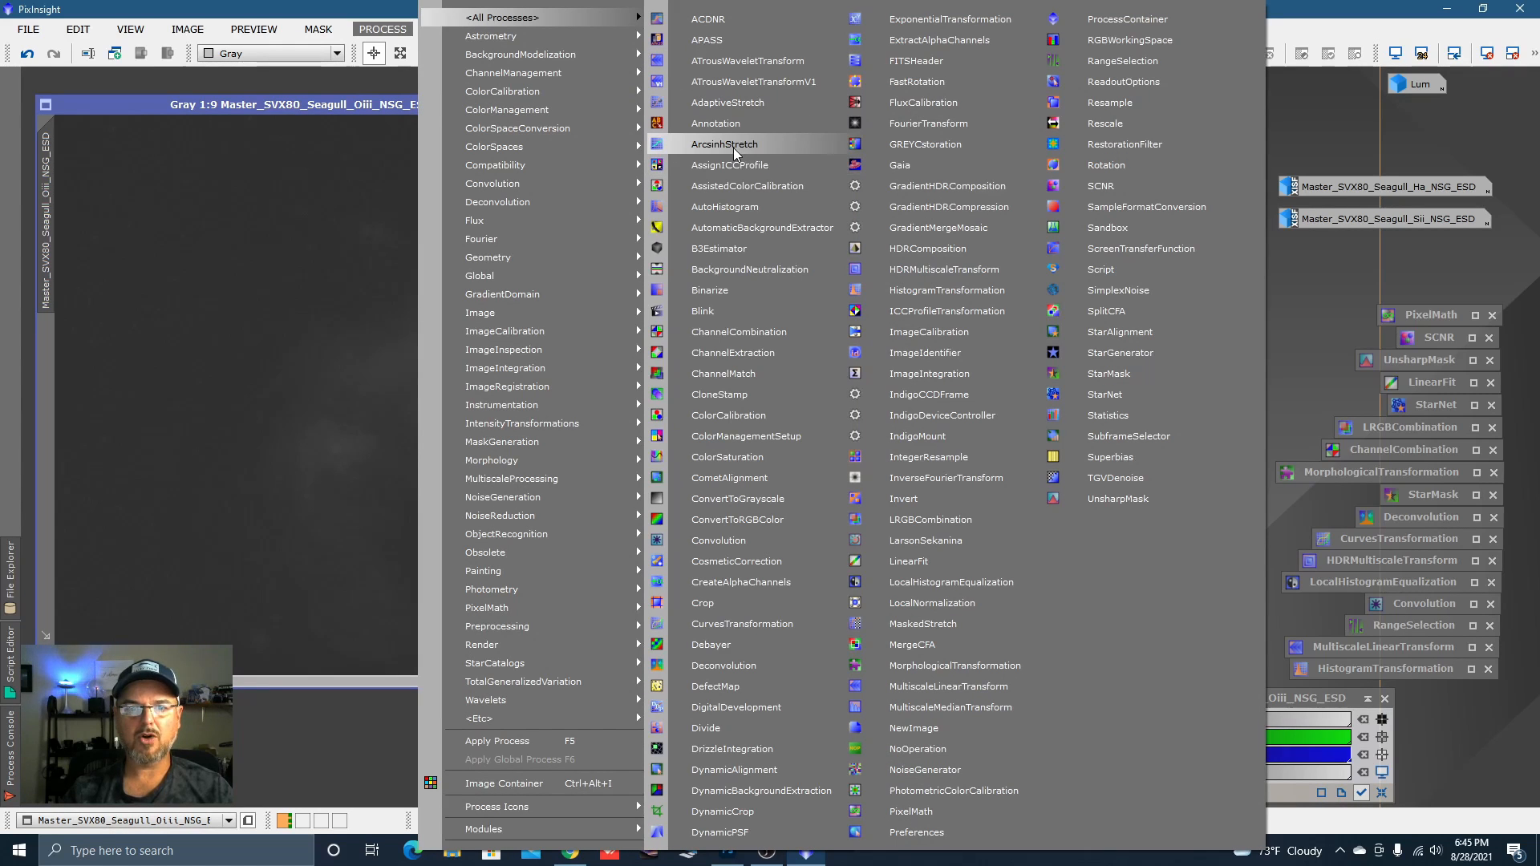
pyautogui.click(733, 147)
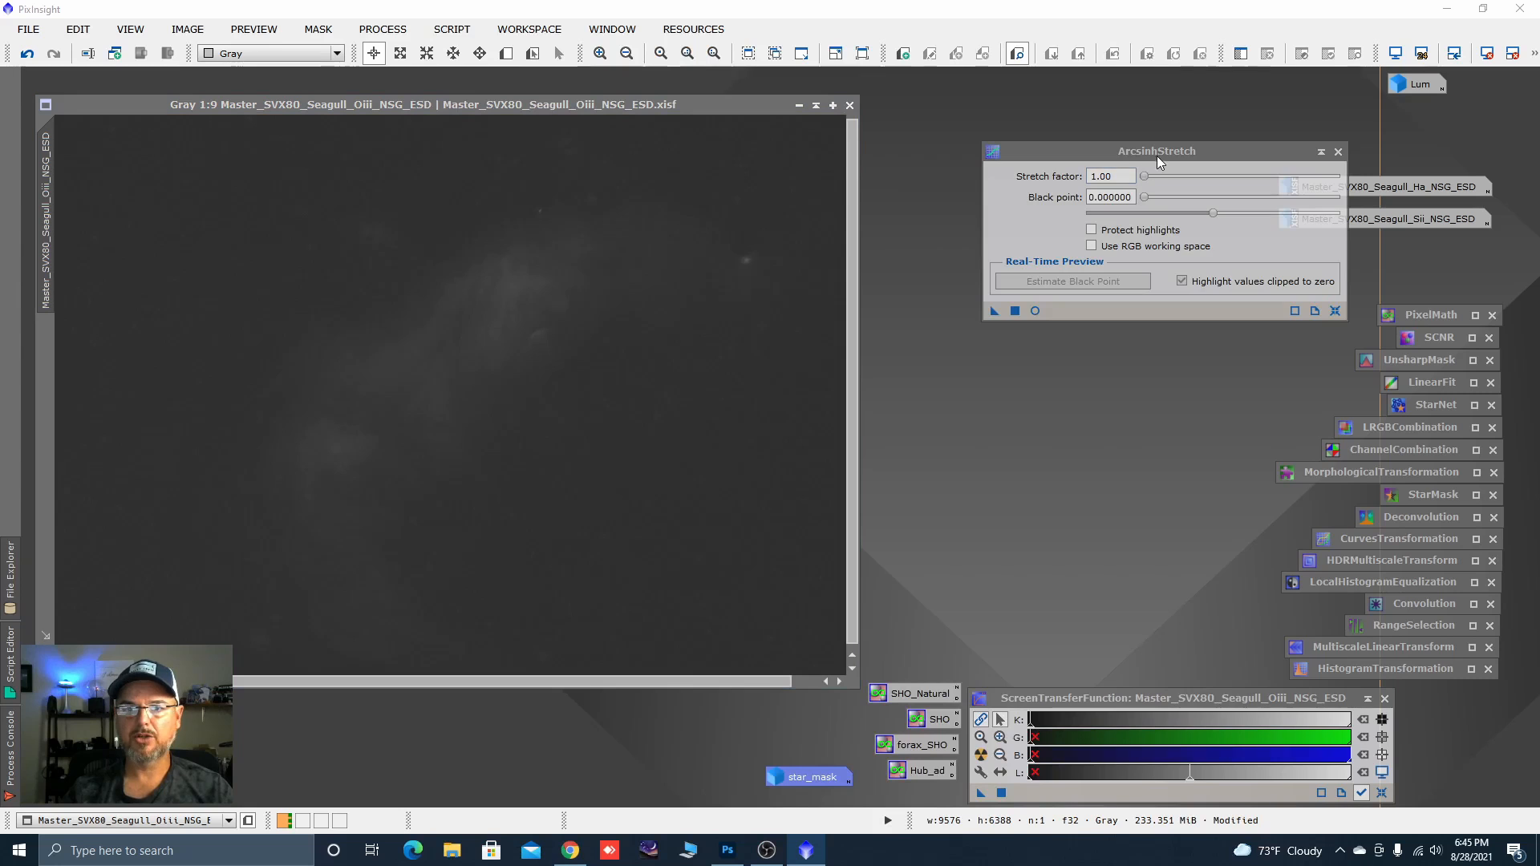
pyautogui.moveTo(1157, 156); pyautogui.dragTo(1104, 159)
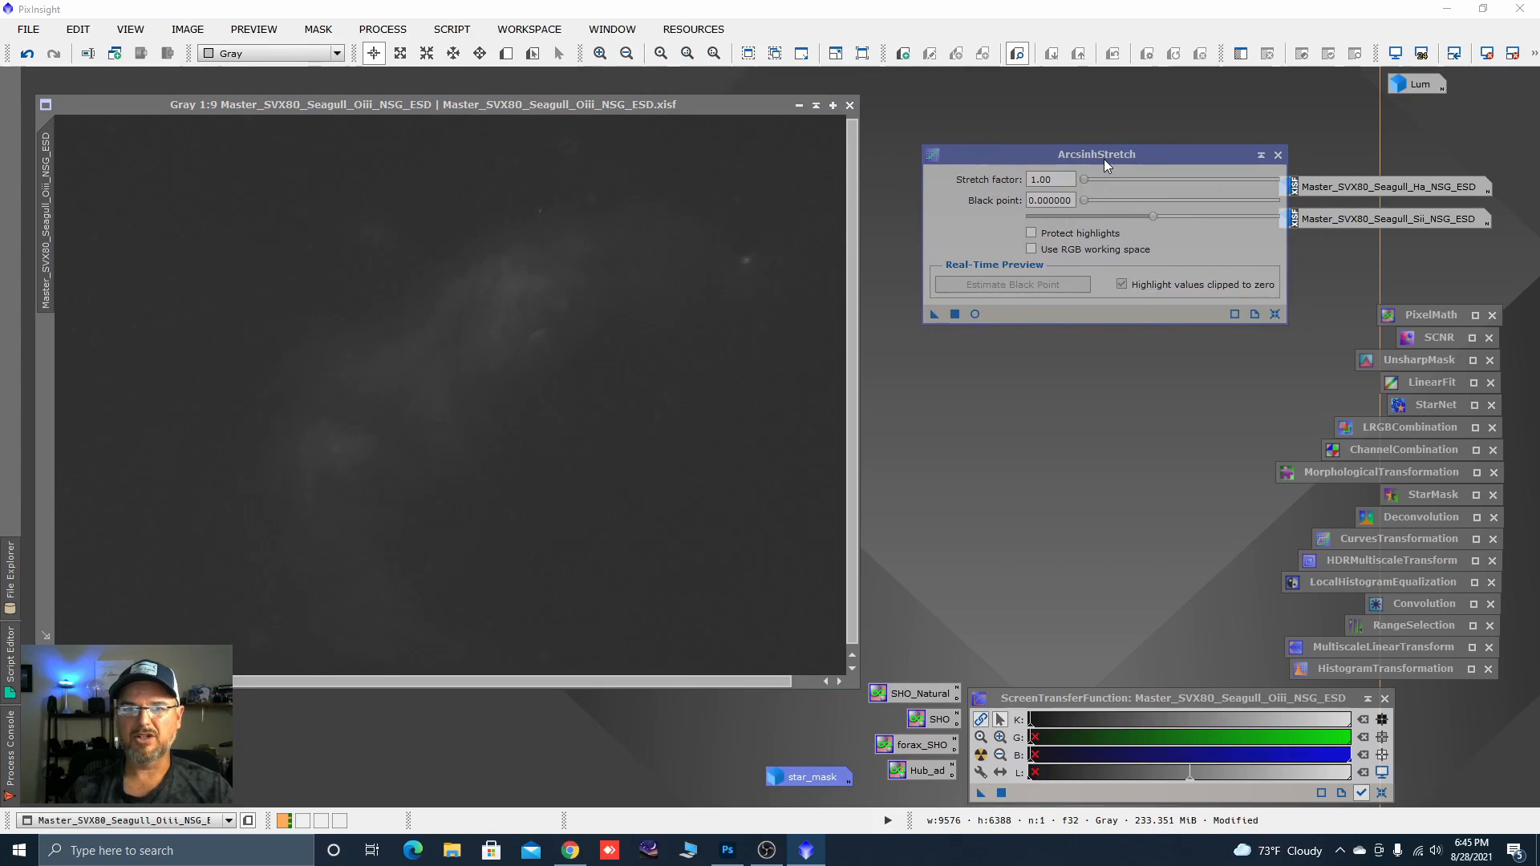
pyautogui.moveTo(1446, 191)
pyautogui.mouseDown()
pyautogui.moveTo(1484, 196)
pyautogui.moveTo(1460, 217)
pyautogui.moveTo(1439, 195)
pyautogui.mouseUp()
pyautogui.click(1427, 191)
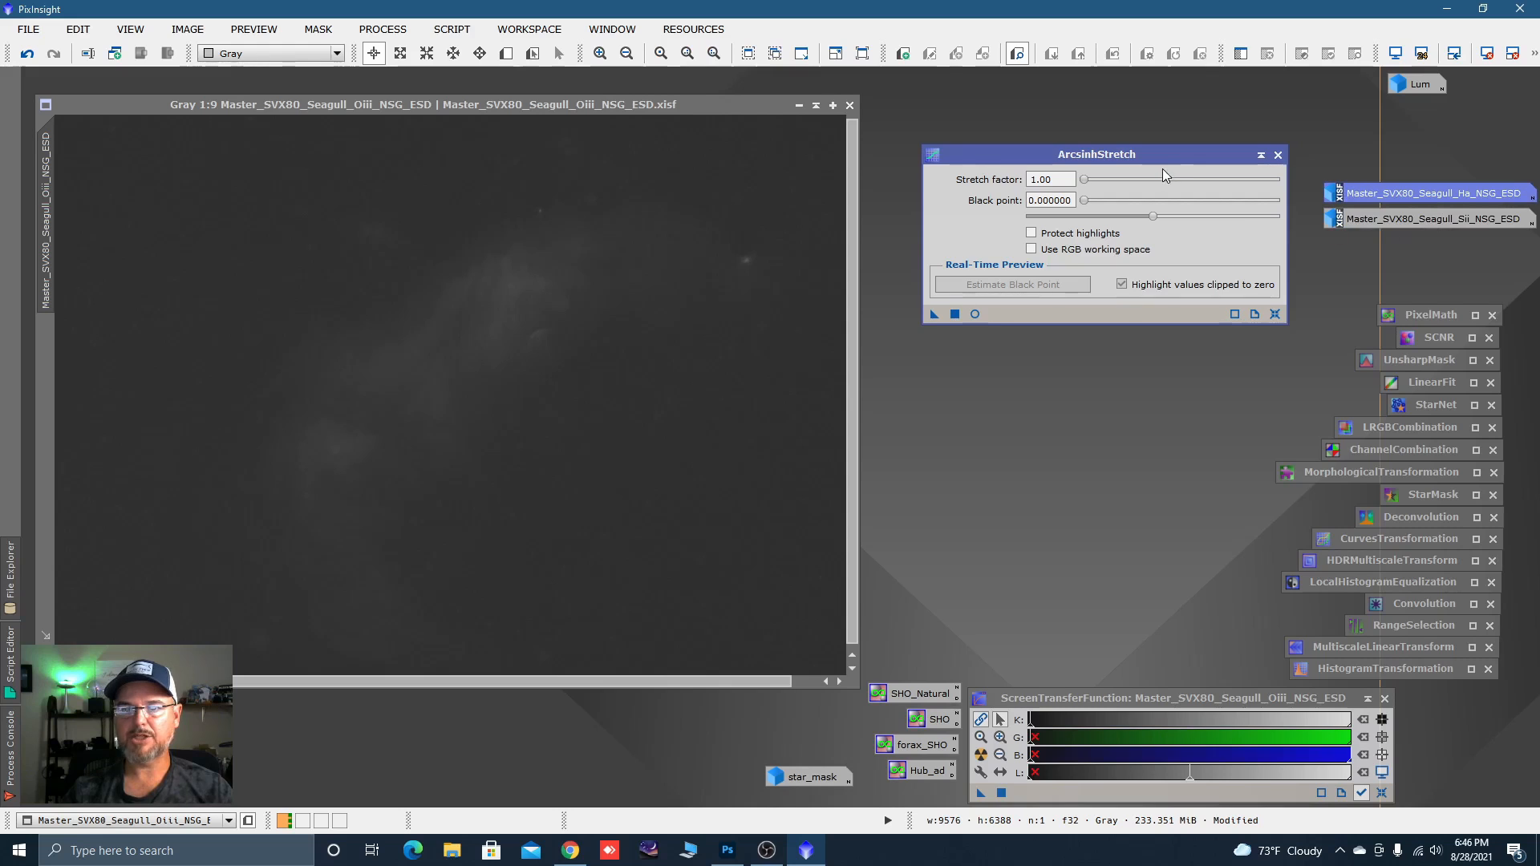
pyautogui.moveTo(1162, 156); pyautogui.dragTo(1167, 156)
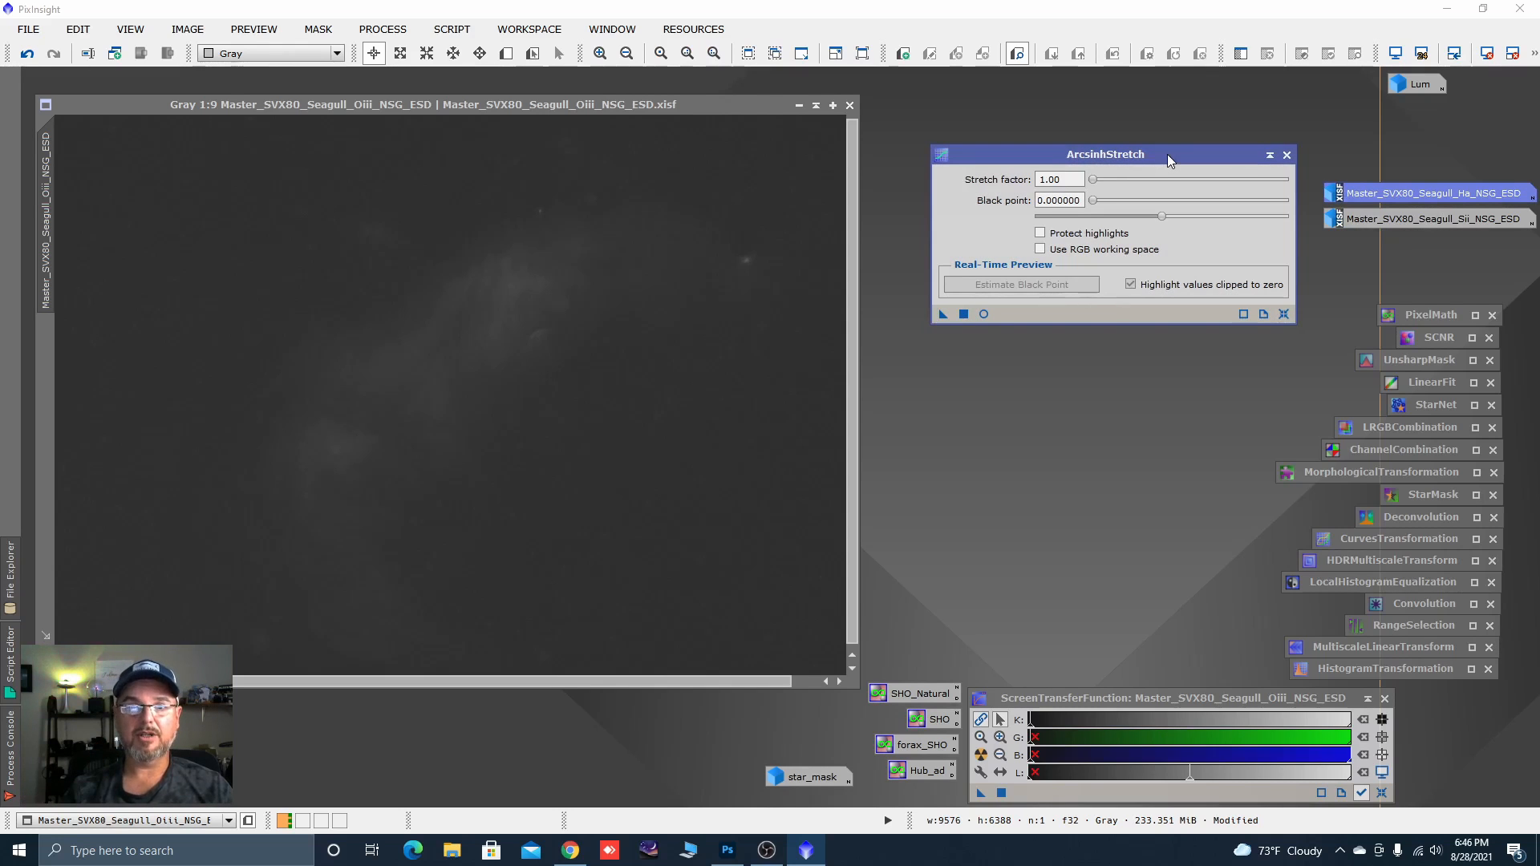
pyautogui.moveTo(1167, 154); pyautogui.dragTo(1178, 177)
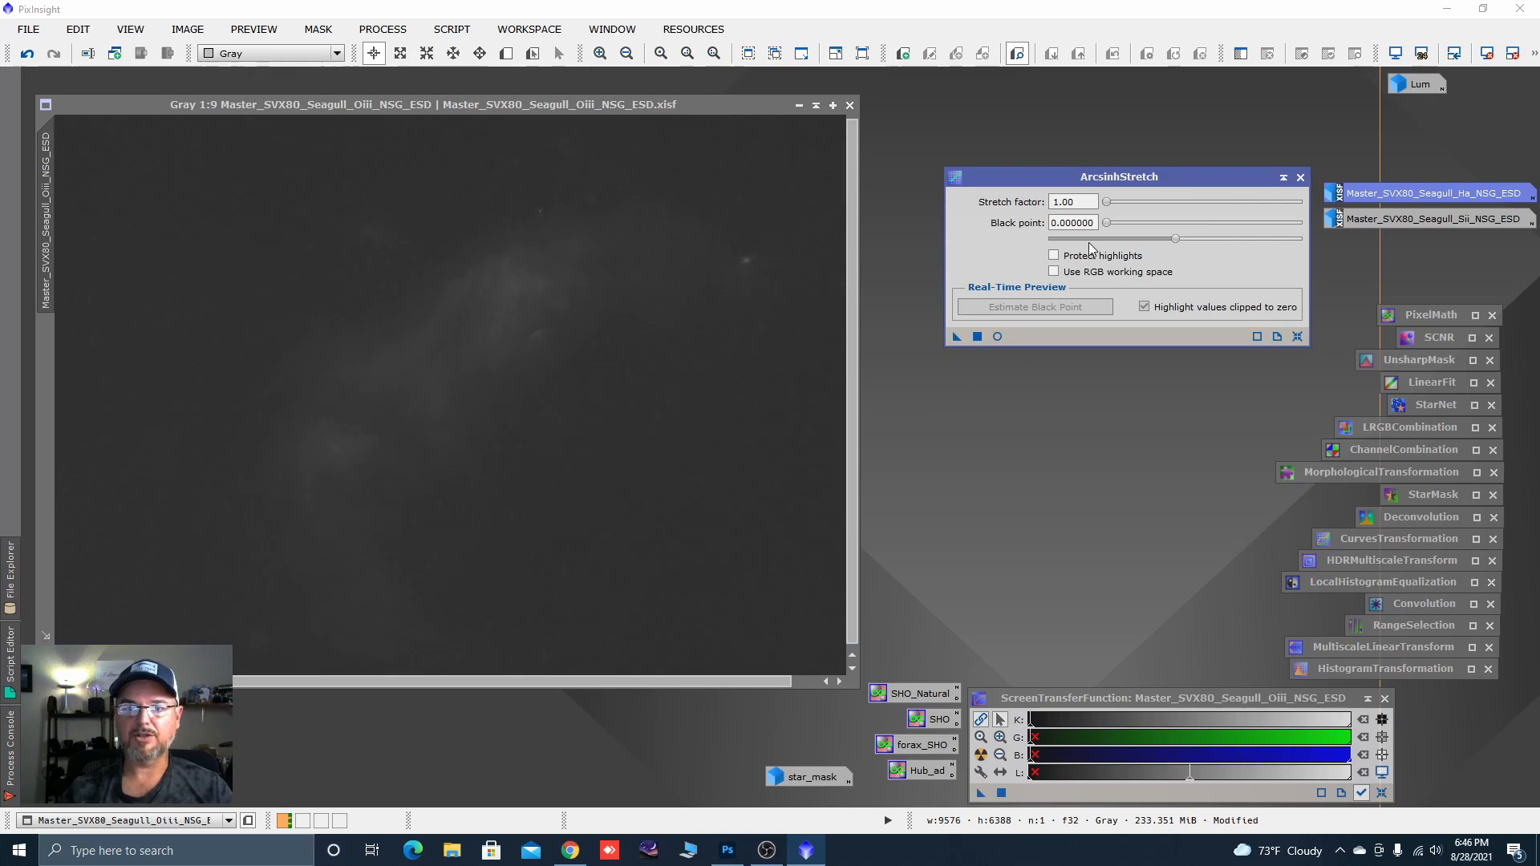
# Apply an ArcsinhStretch with stretch factor 1.89 and black point 0.155 to the Oiii image using the real-time preview, and reset the settings.
pyautogui.click(999, 336)
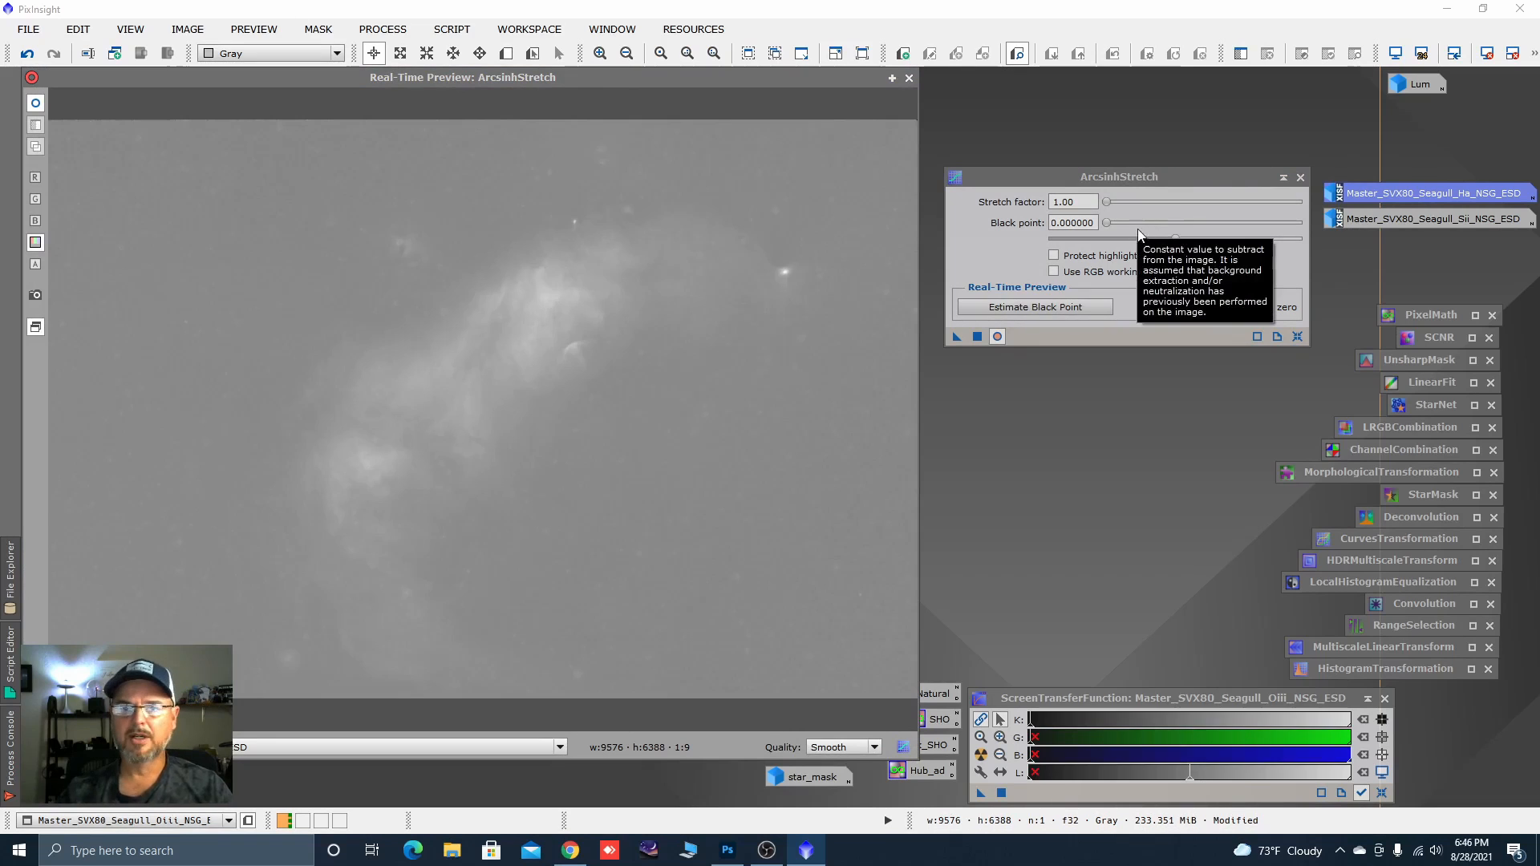
pyautogui.moveTo(1106, 223); pyautogui.dragTo(1255, 229)
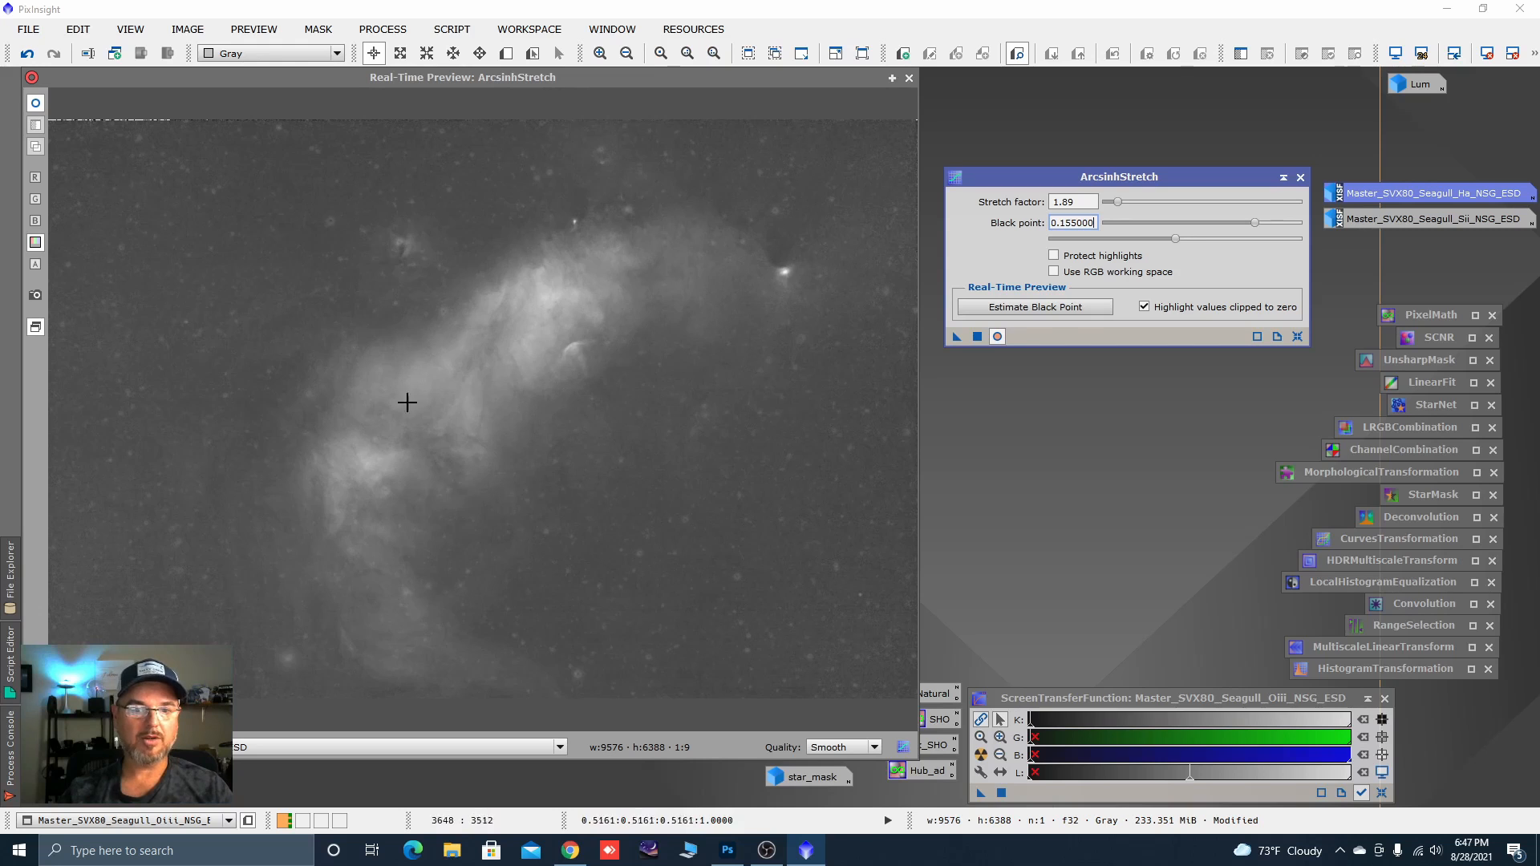
pyautogui.click(978, 338)
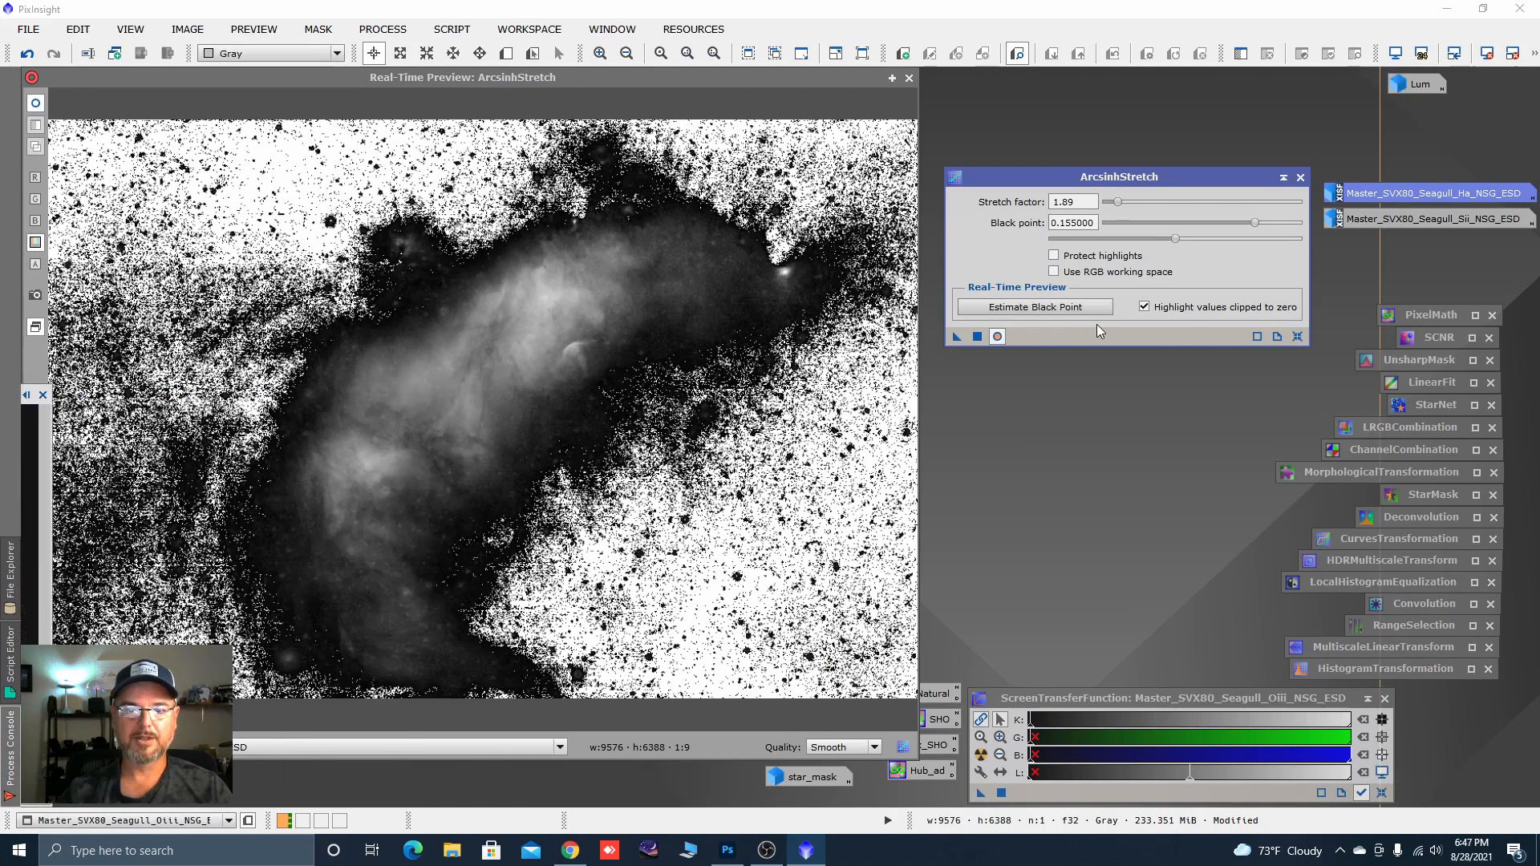
pyautogui.click(1300, 335)
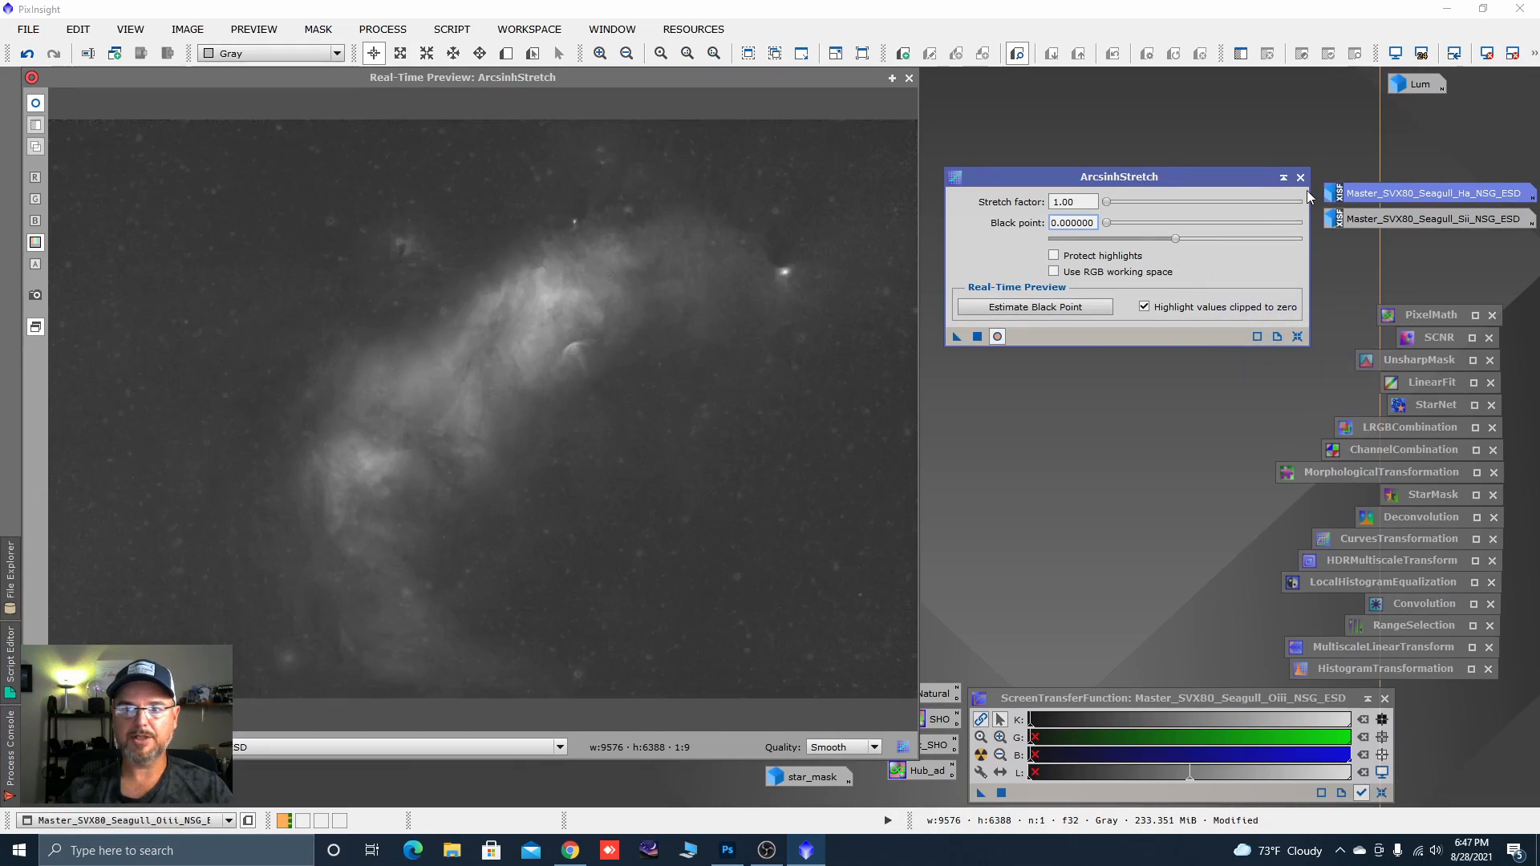
pyautogui.click(909, 78)
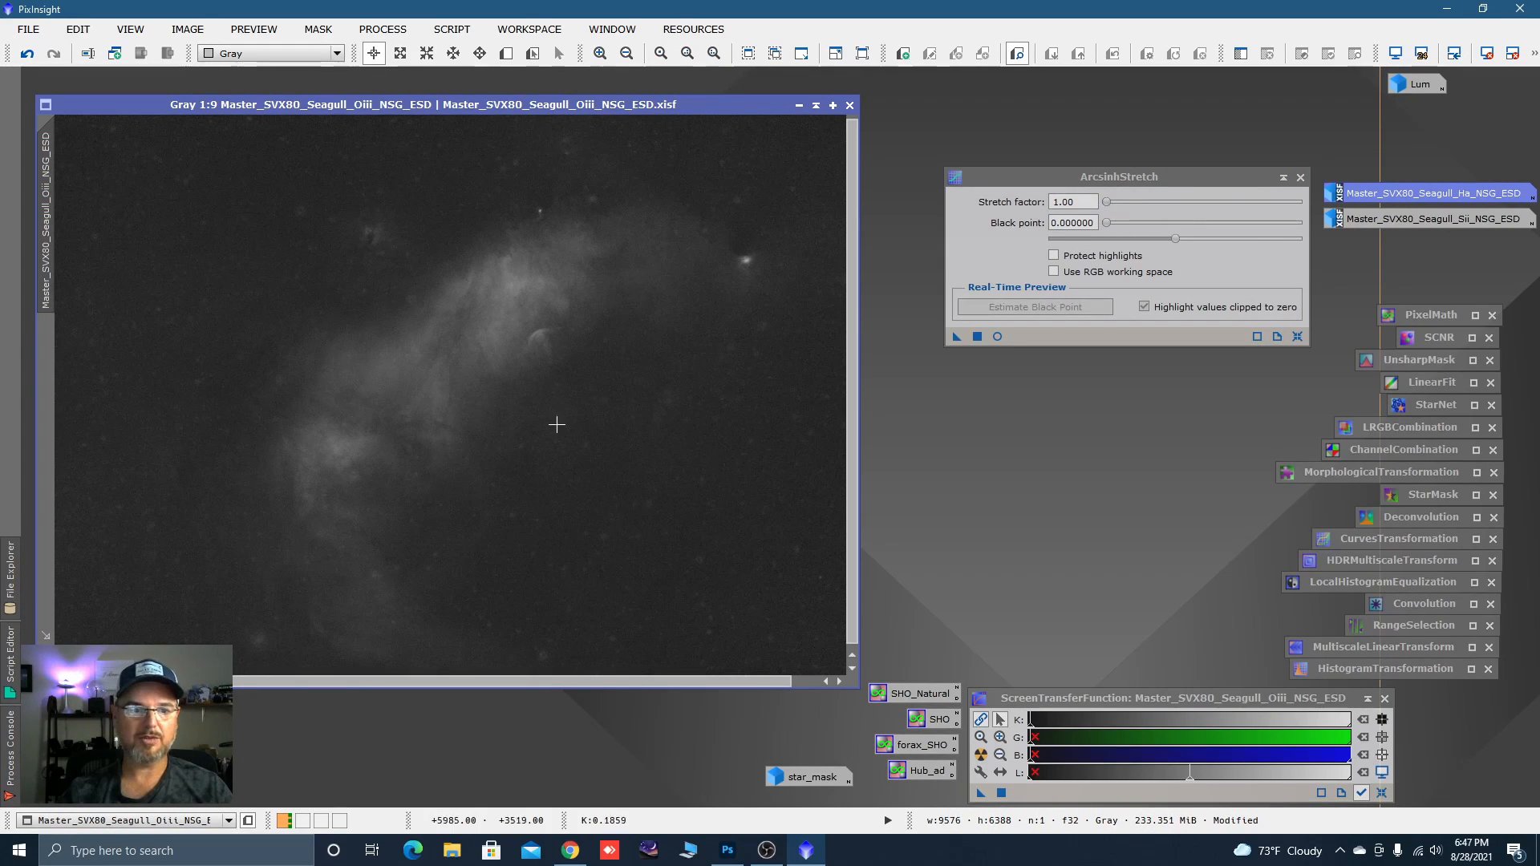
# Compare the Oiii image with and without the arcsinh stretch, keep the stretch, and park the minimized ArcsinhStretch above PixelMath.
pyautogui.click(25, 55)
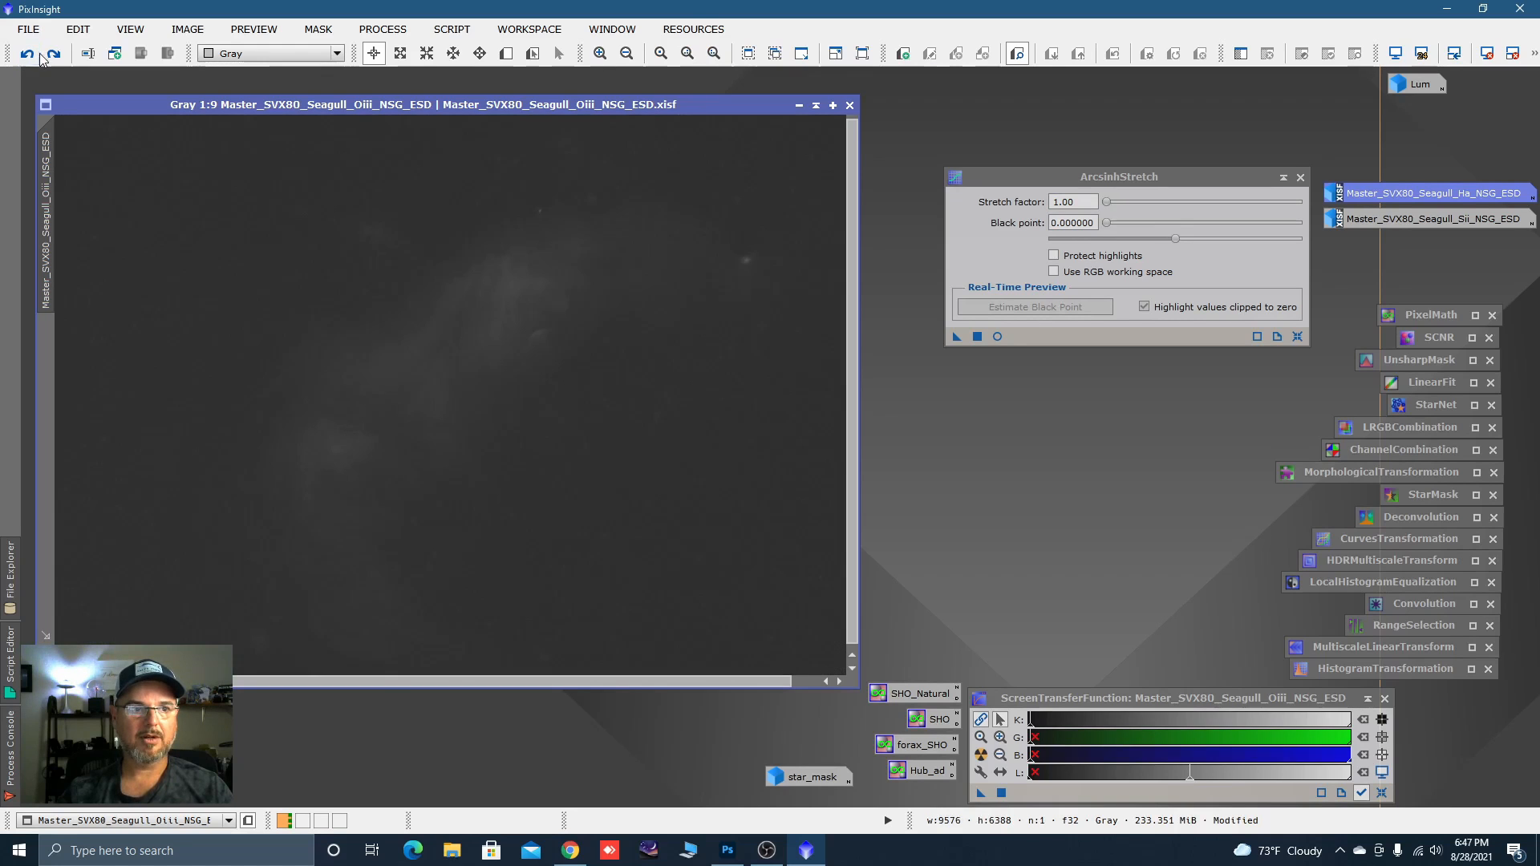
pyautogui.click(52, 56)
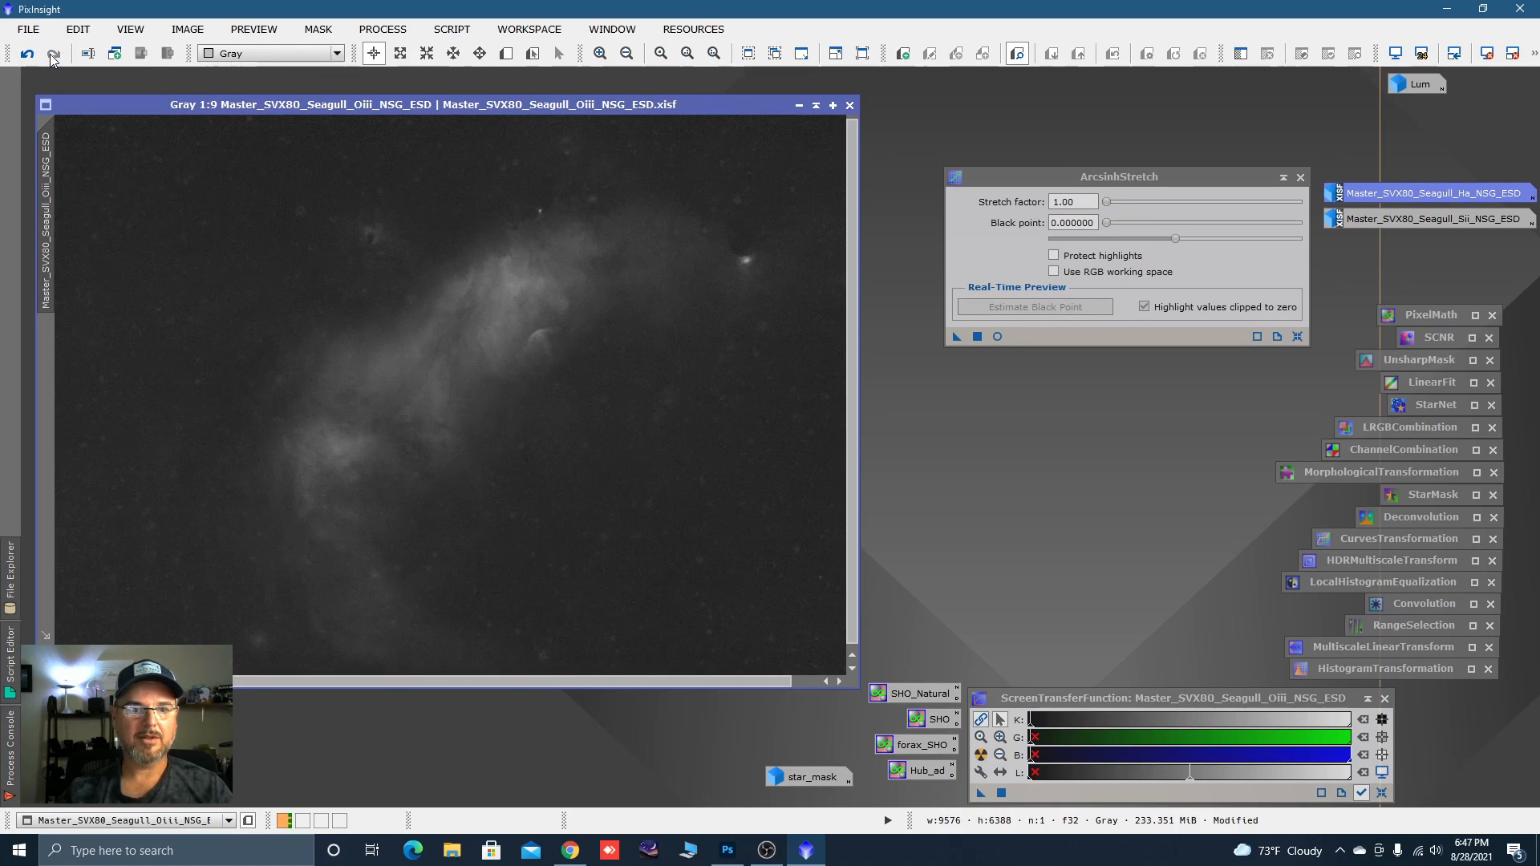
pyautogui.click(26, 55)
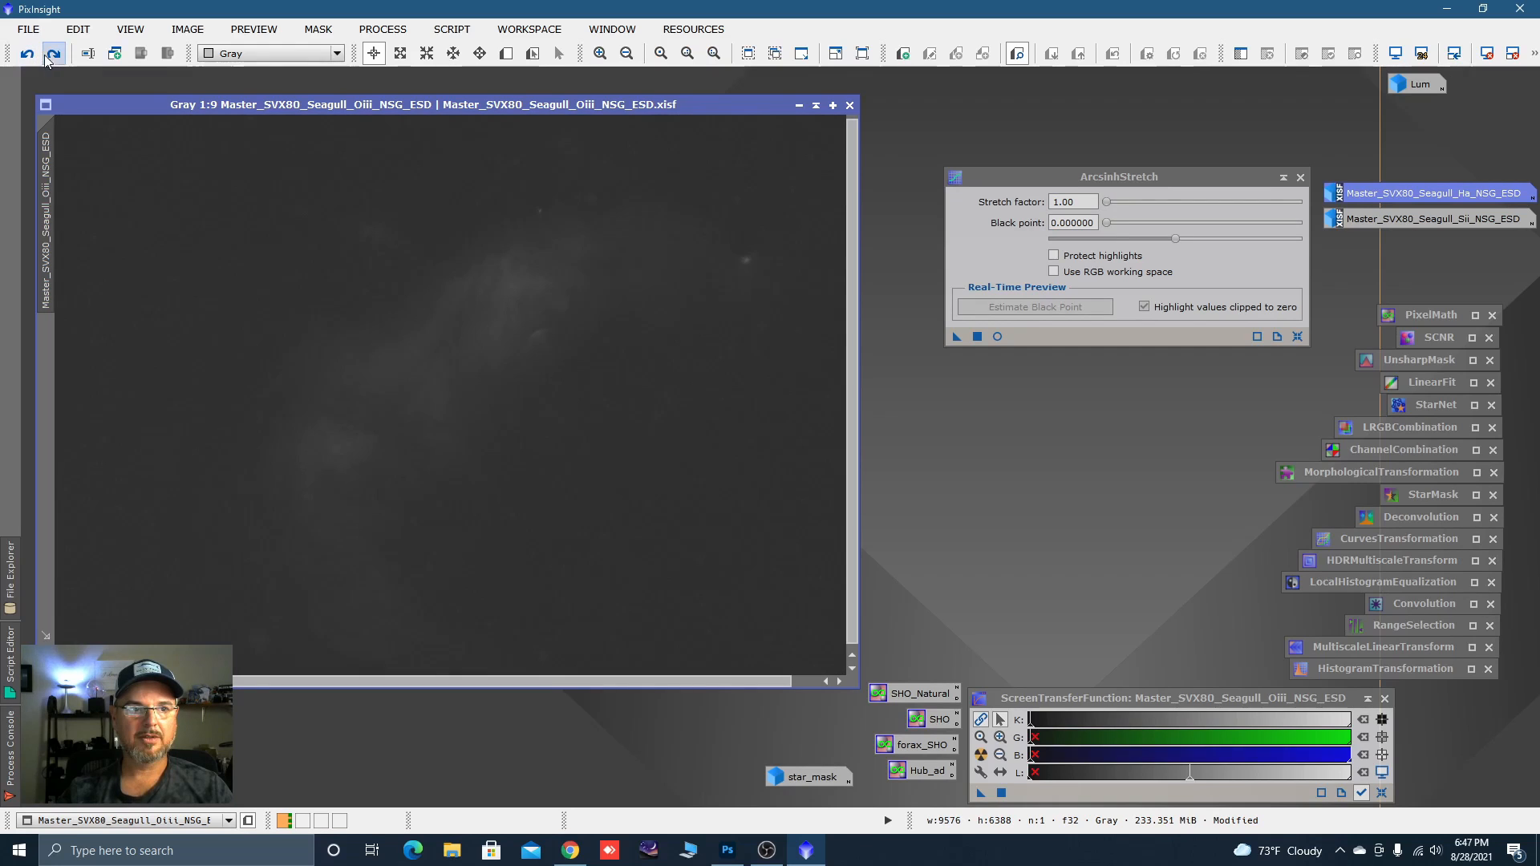
pyautogui.click(53, 54)
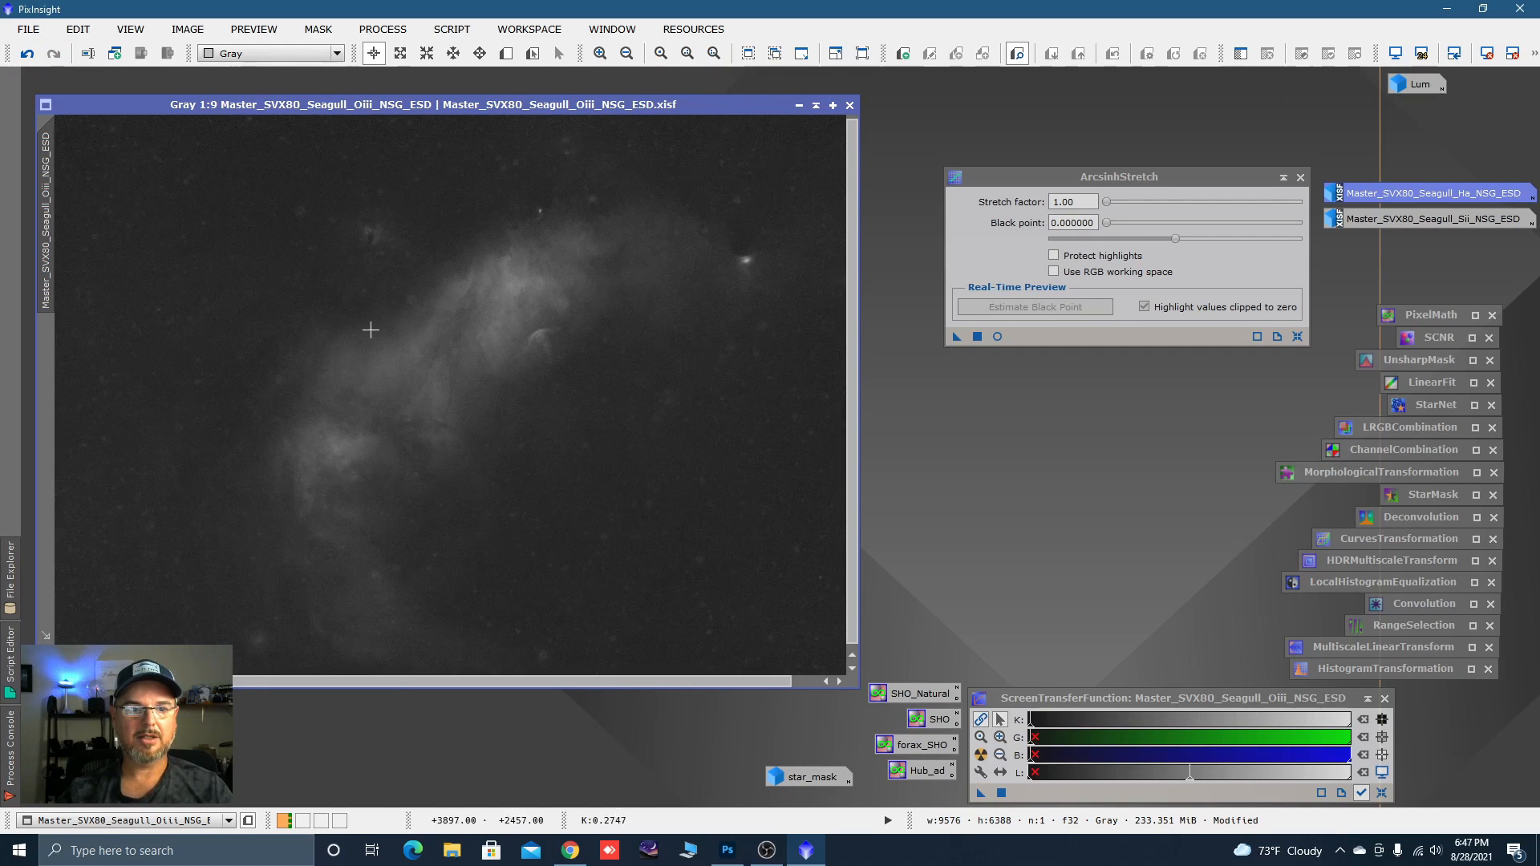
pyautogui.click(1300, 178)
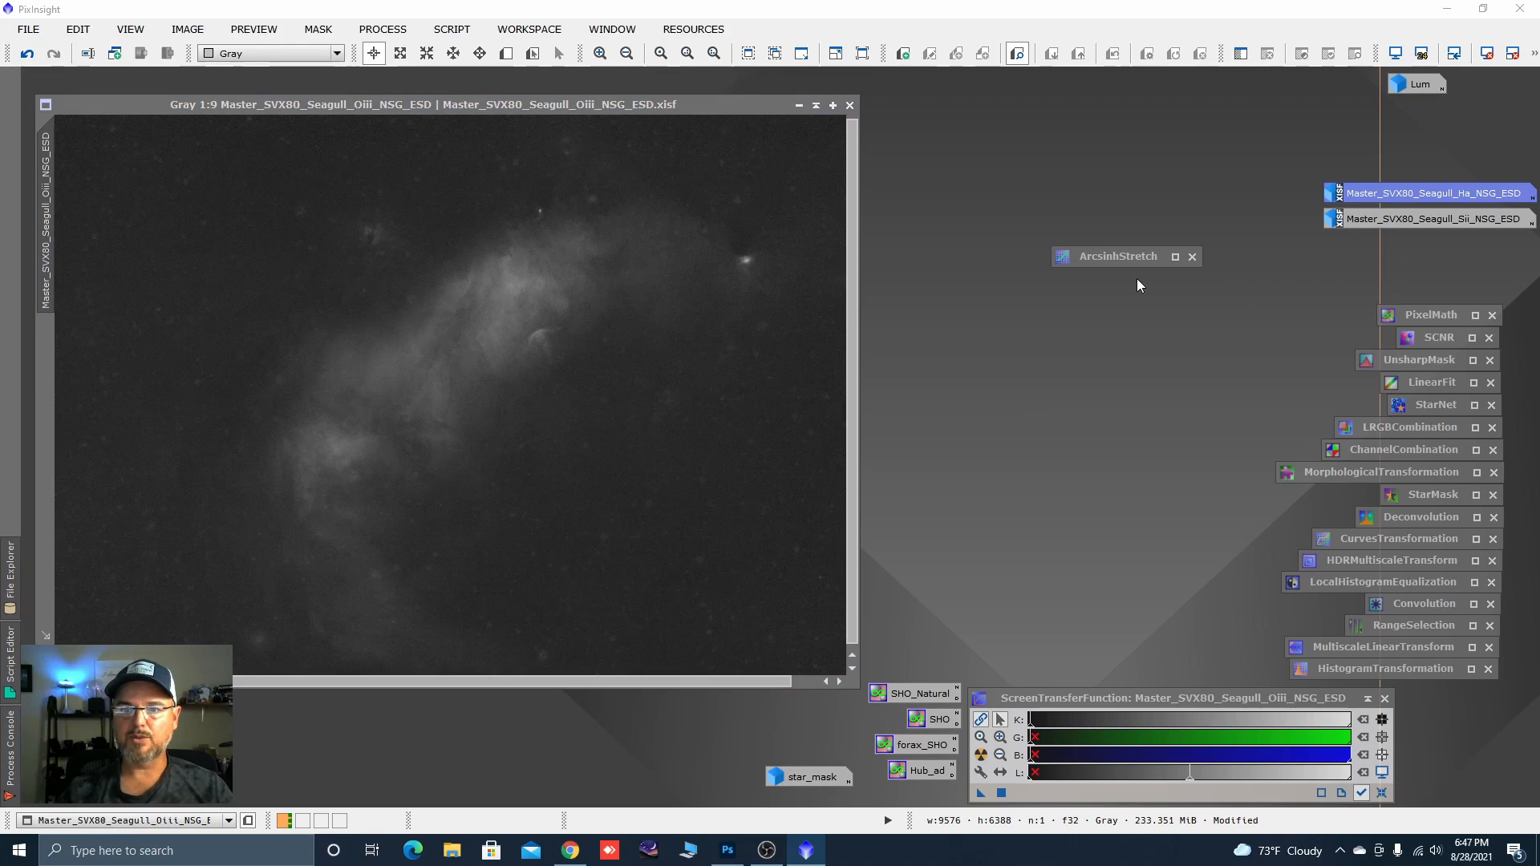
pyautogui.moveTo(1138, 277); pyautogui.dragTo(1418, 301)
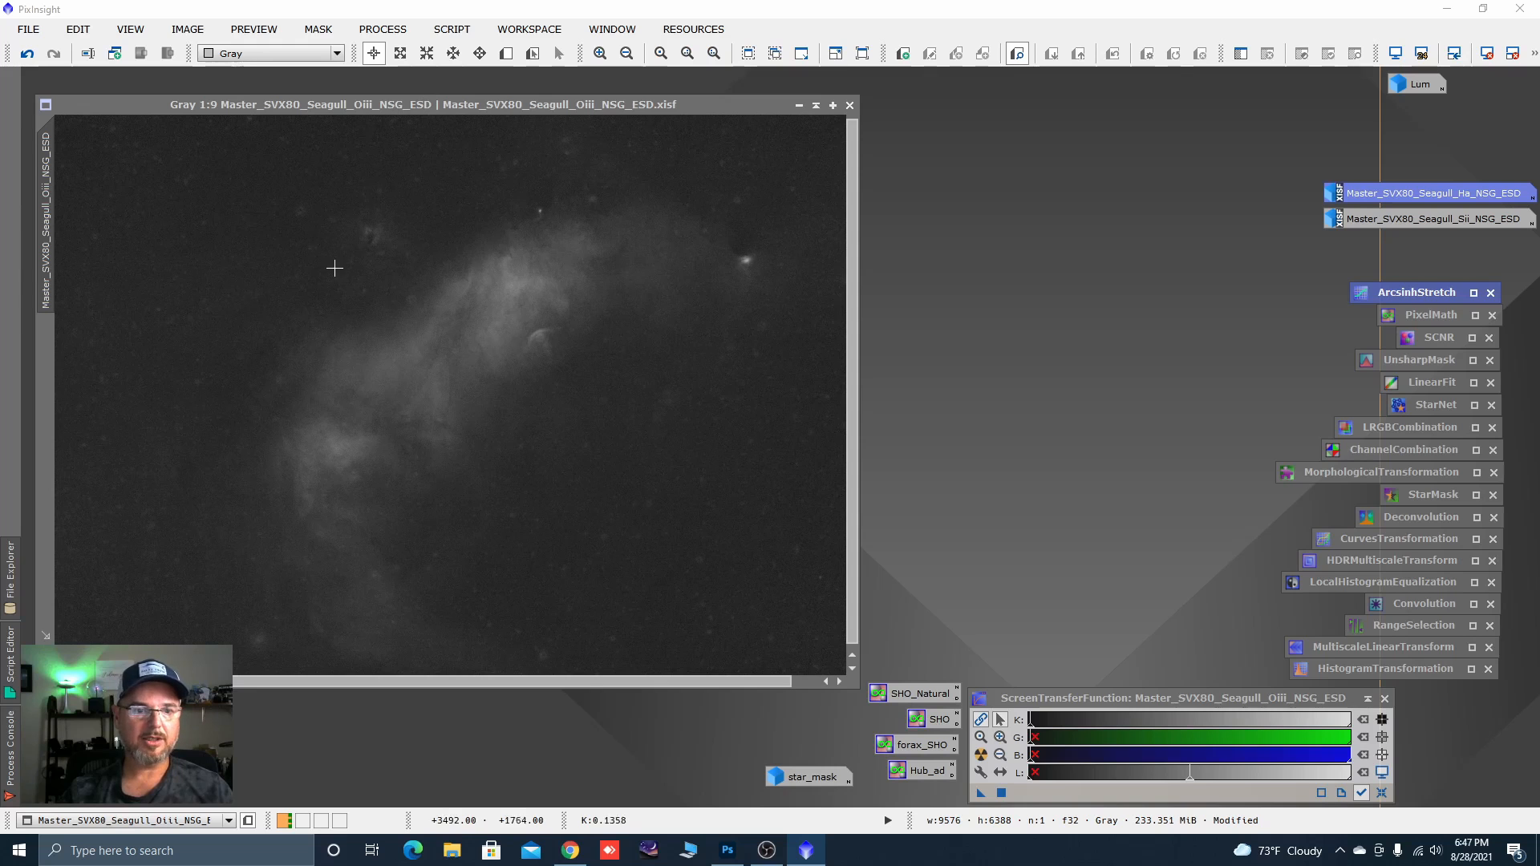
# Open the CloneStamp process, place its window beside the image, and make the starless Oiii image its target.
pyautogui.scroll(2, 334, 268)
pyautogui.scroll(1, 444, 357)
pyautogui.scroll(1, 365, 292)
pyautogui.scroll(1, 488, 250)
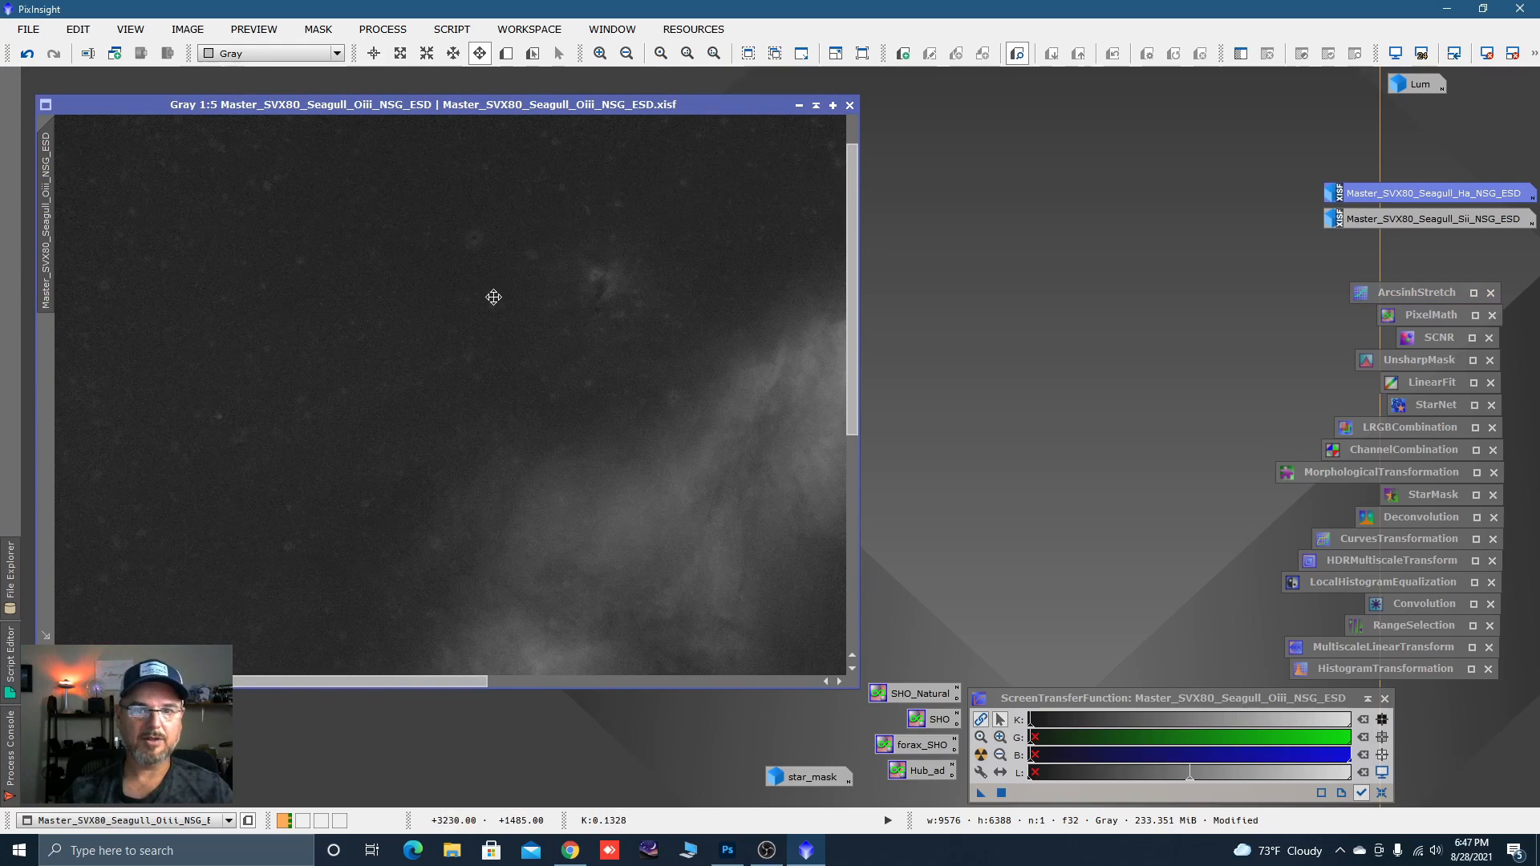
pyautogui.scroll(-3, 546, 286)
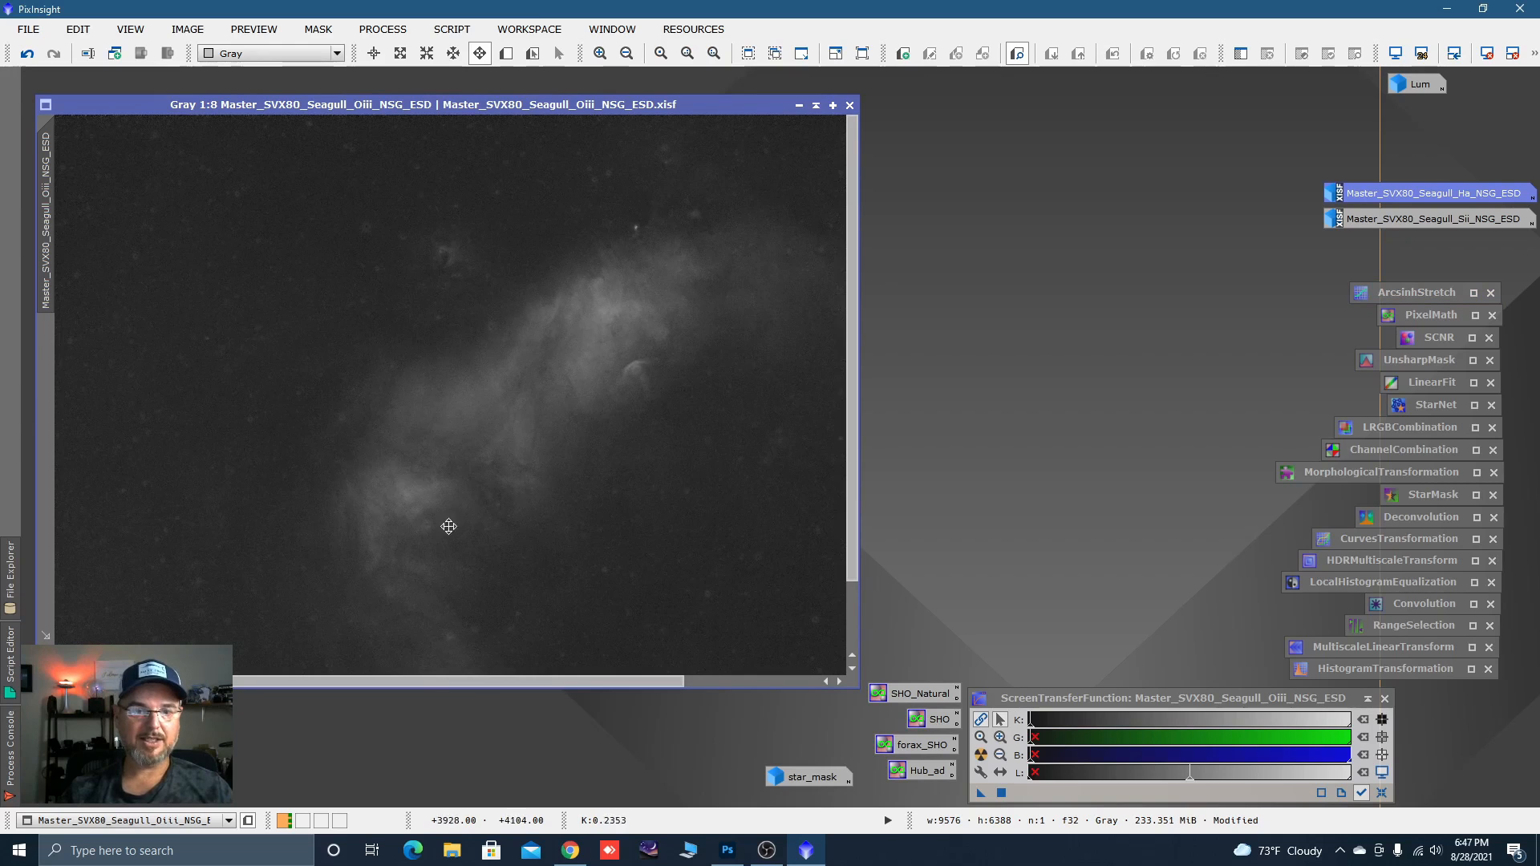
pyautogui.scroll(-2, 461, 270)
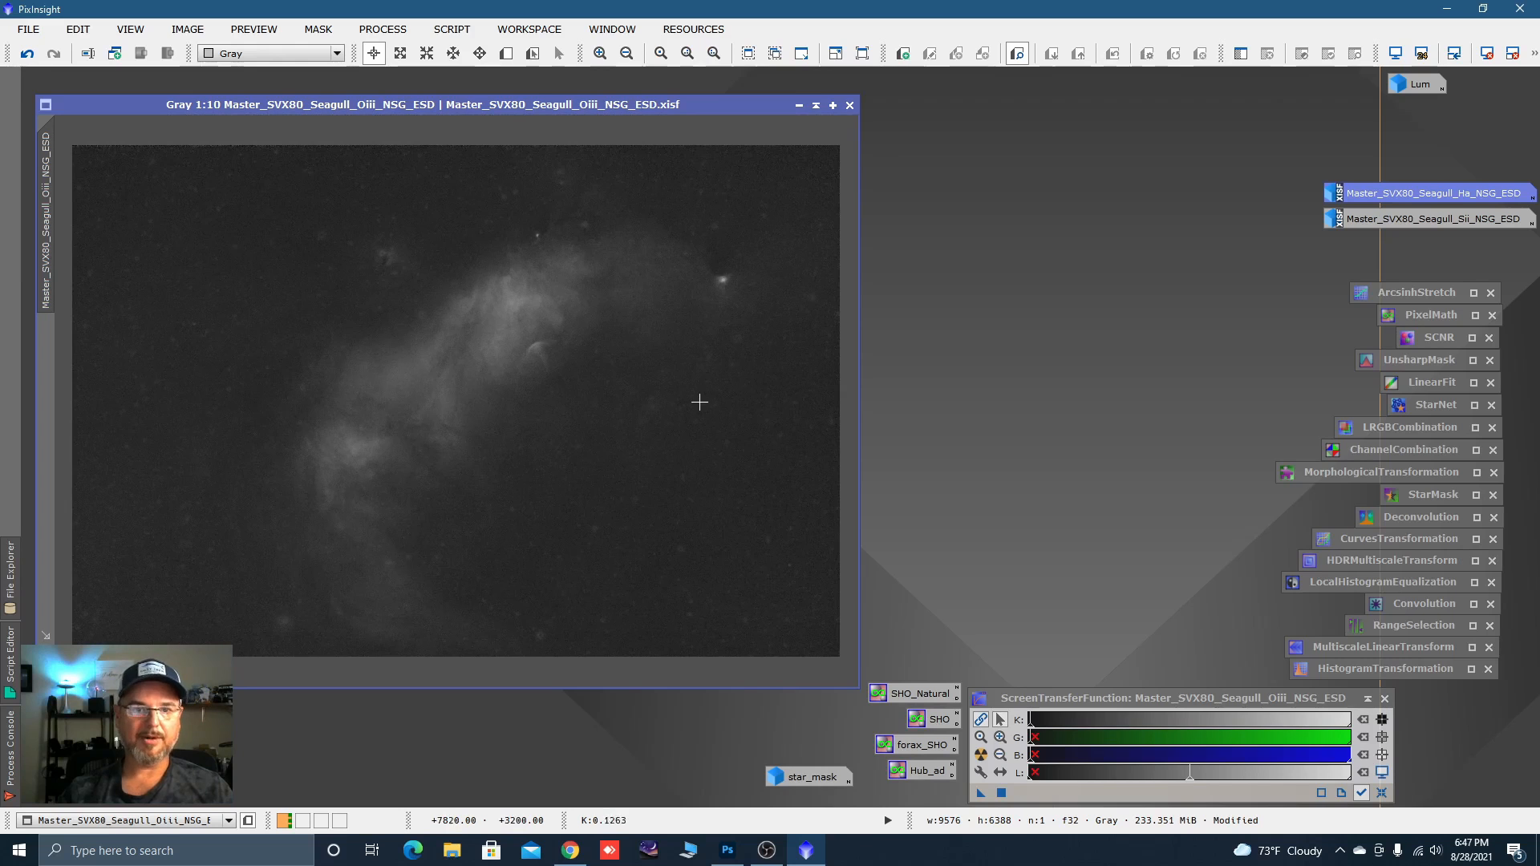
pyautogui.click(383, 29)
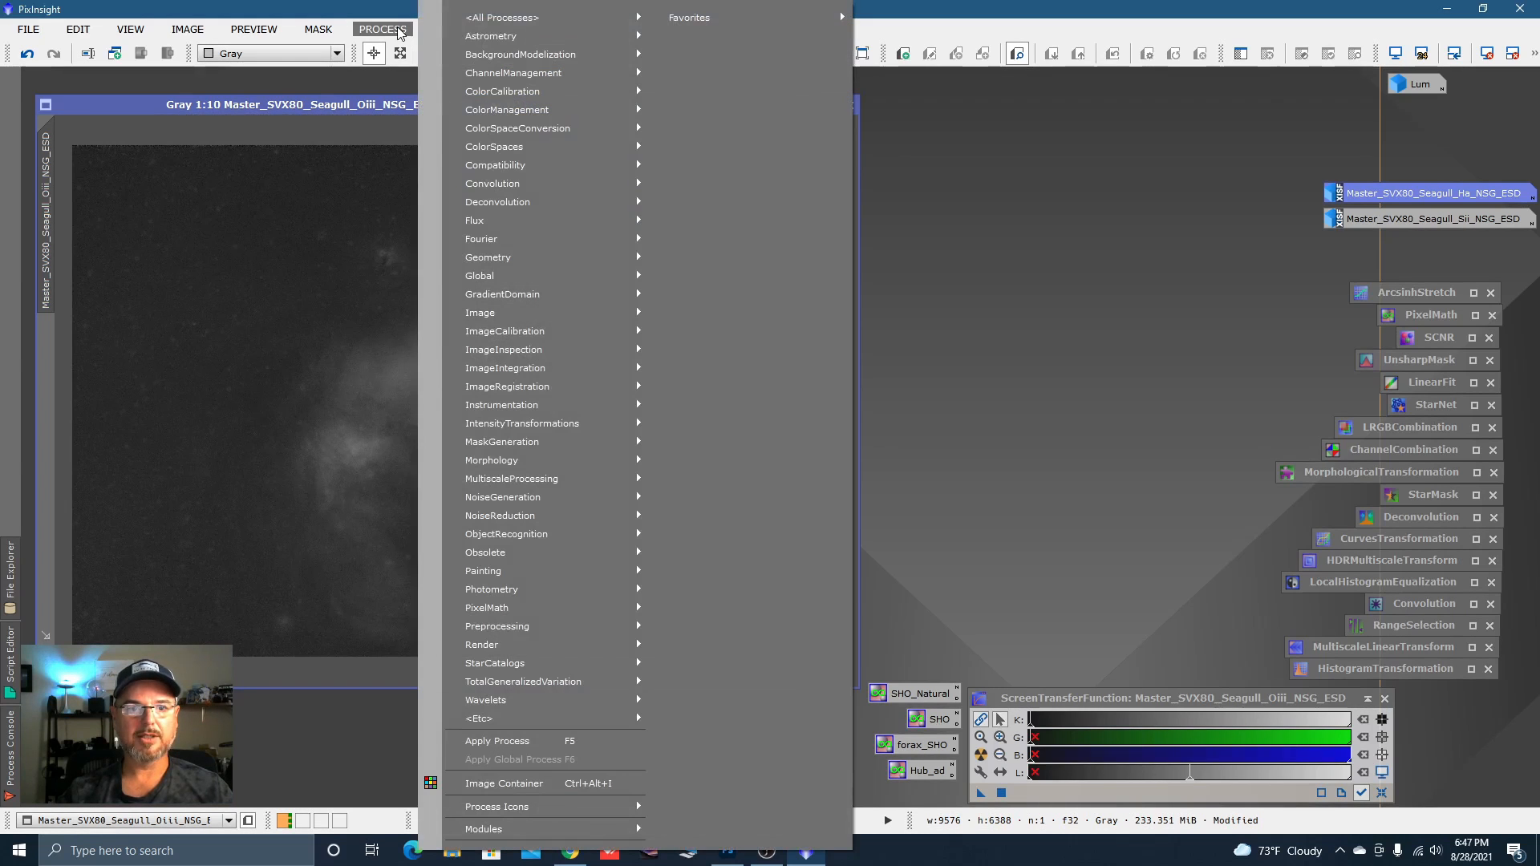
pyautogui.moveTo(473, 20)
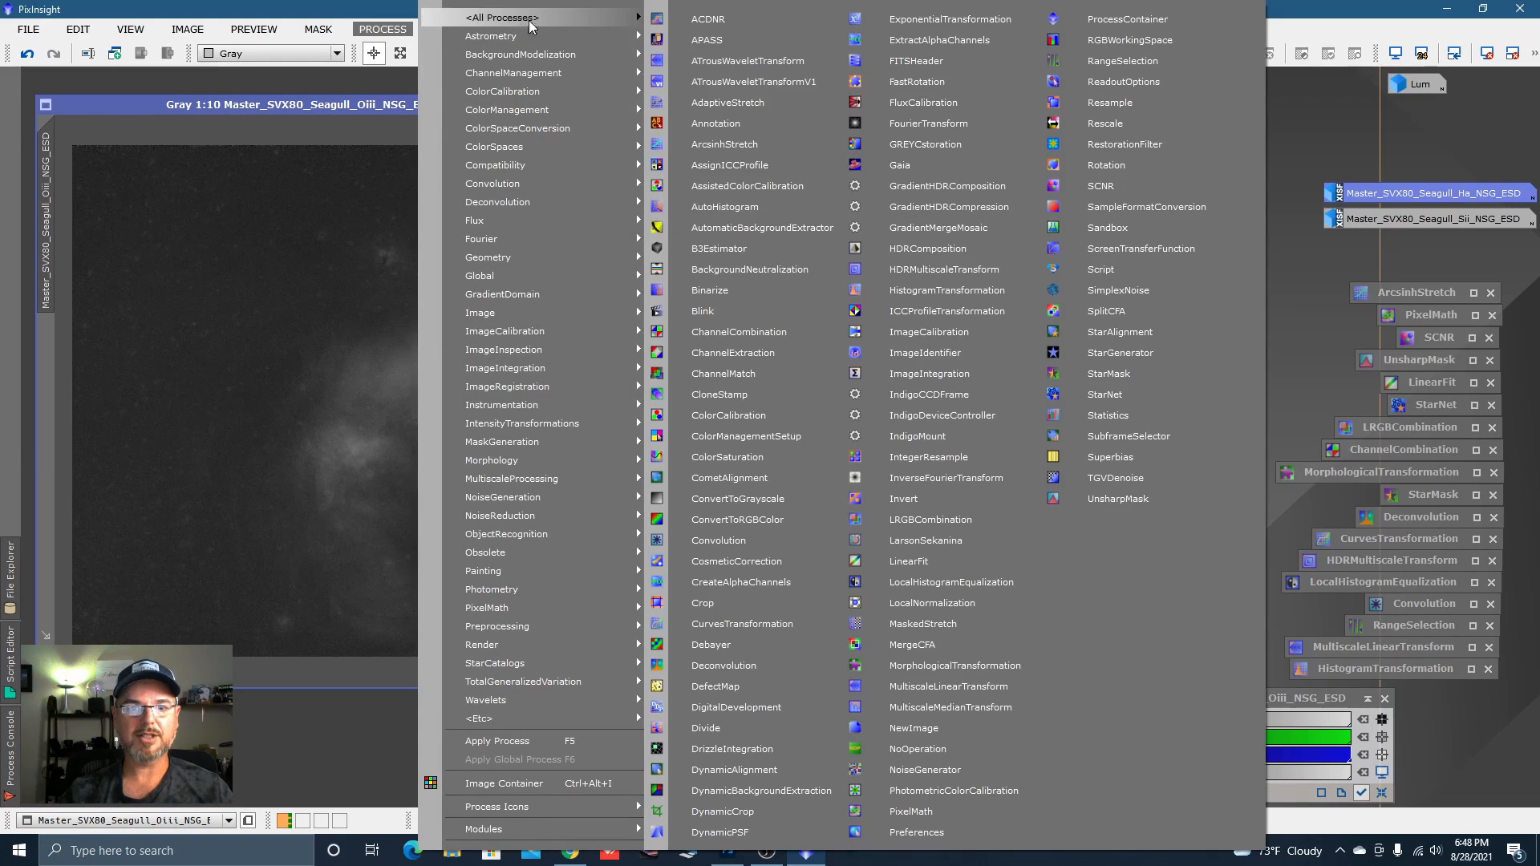
pyautogui.click(723, 397)
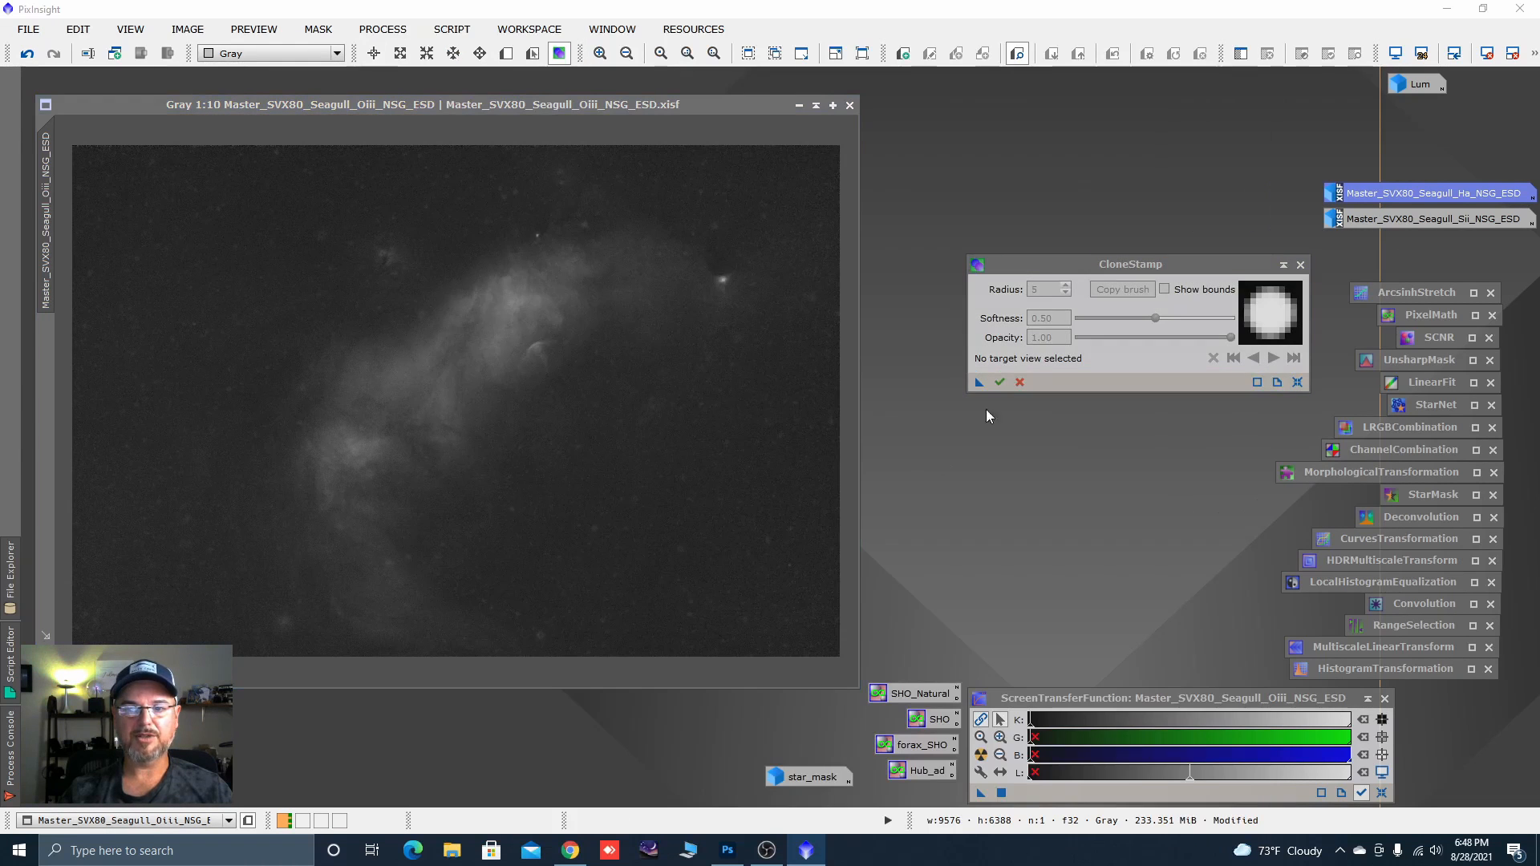
pyautogui.moveTo(1051, 273); pyautogui.dragTo(1030, 271)
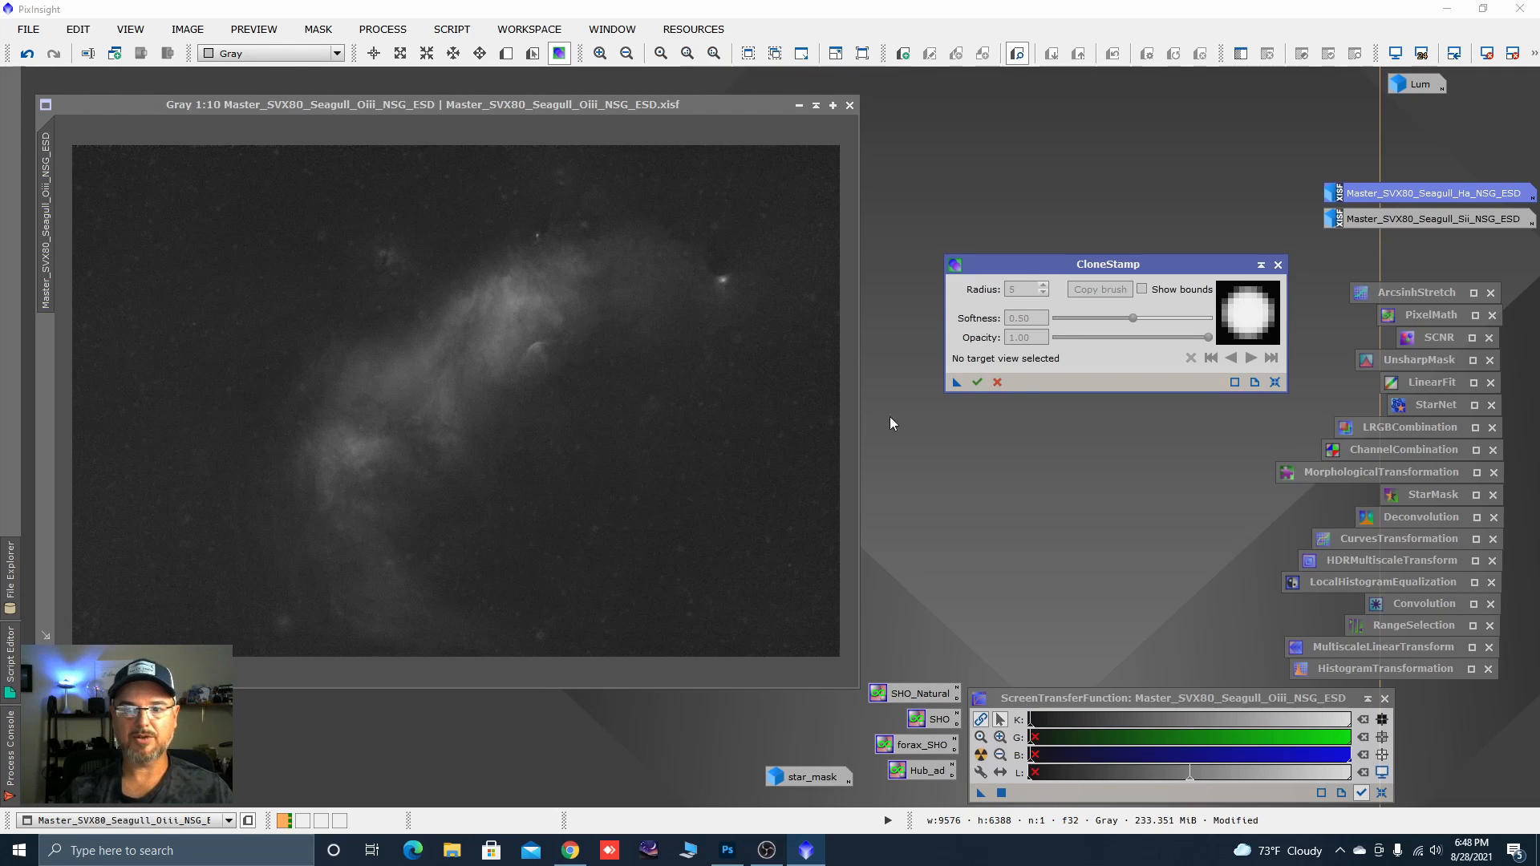
pyautogui.click(808, 402)
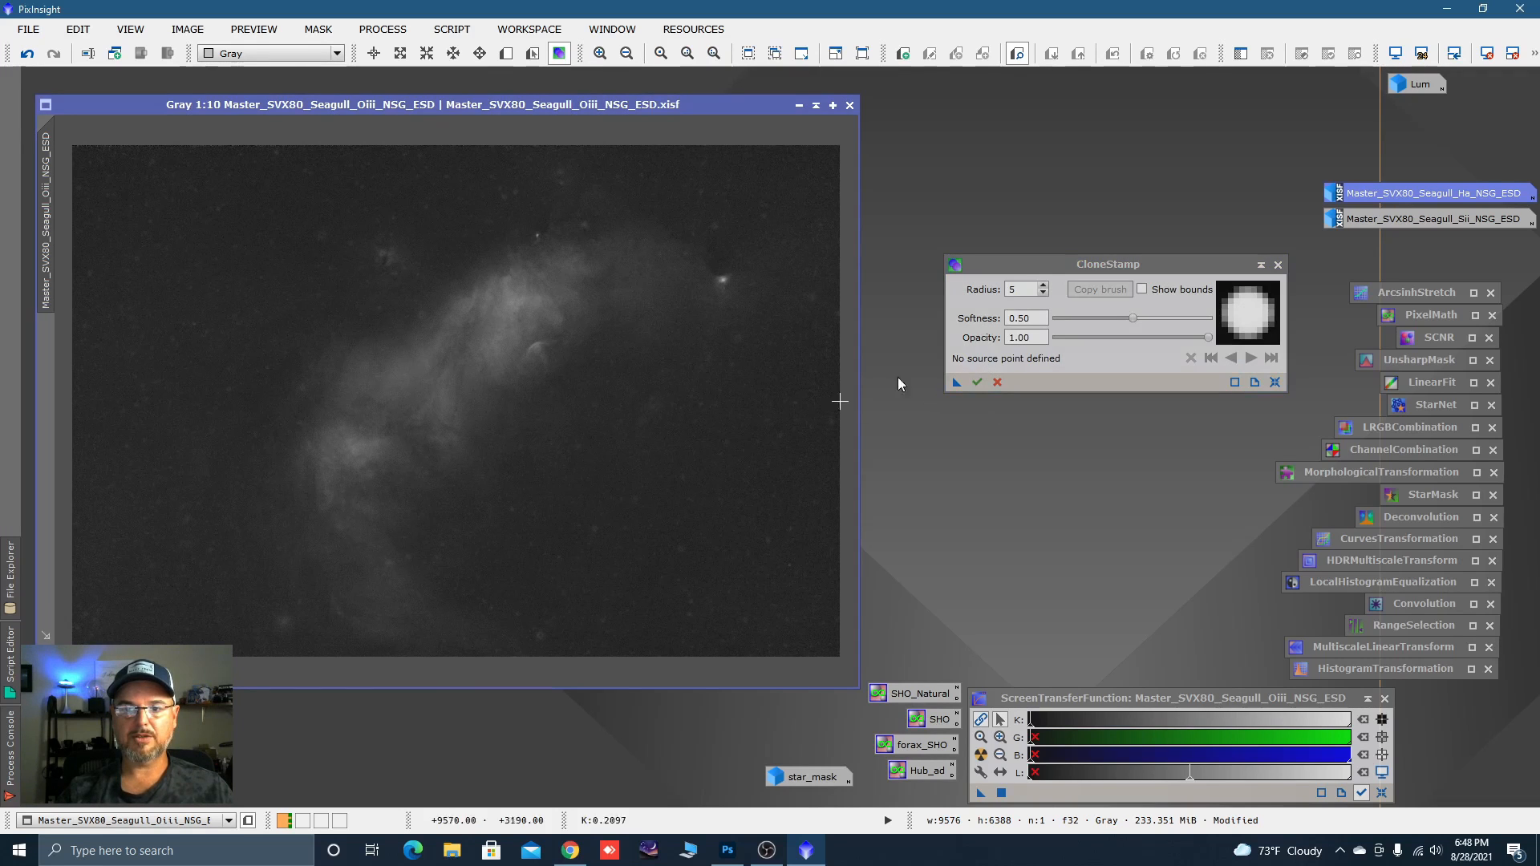
# Set the CloneStamp brush radius to 60 and its opacity to 0.57.
pyautogui.click(1015, 292)
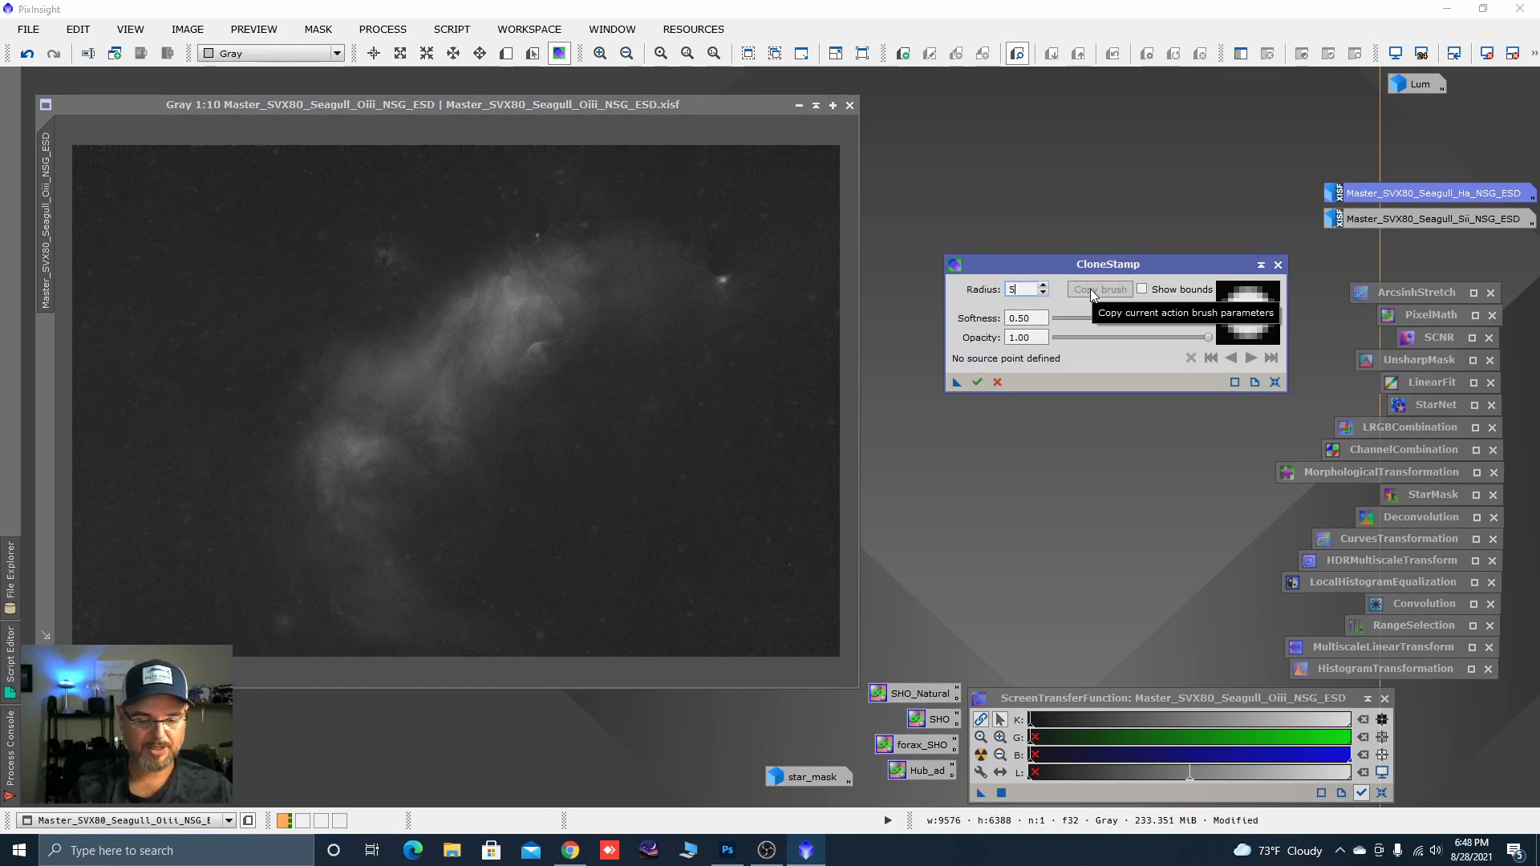
pyautogui.press('BackSpace')
pyautogui.write('60')
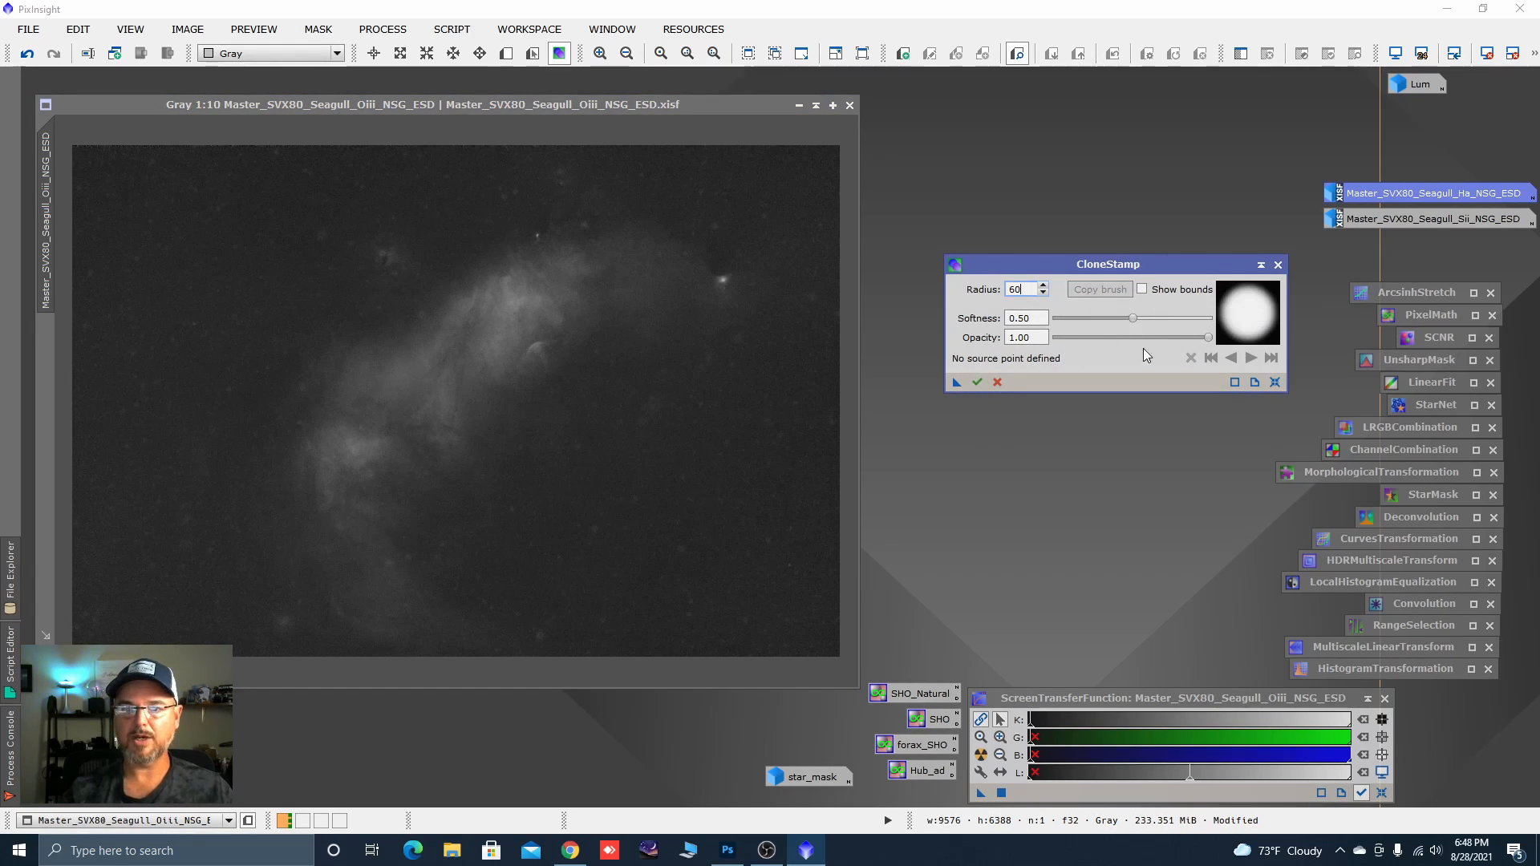
pyautogui.moveTo(1209, 343); pyautogui.dragTo(1146, 341)
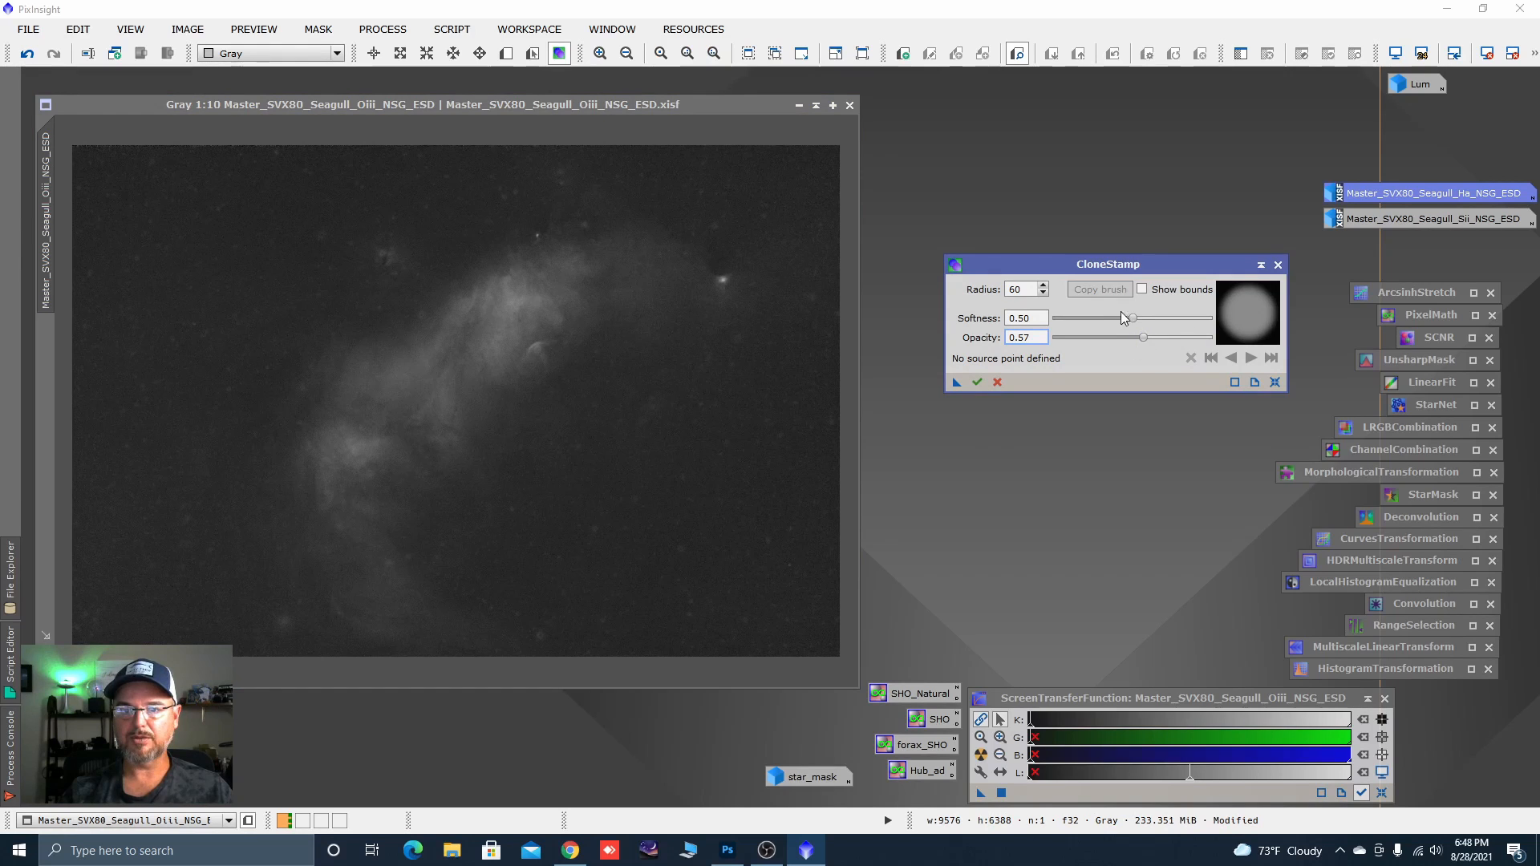
# Clone clean background over the star residue beside the small bright nebula patch and over another near the Oiii image's upper edge.
pyautogui.scroll(5, 250, 262)
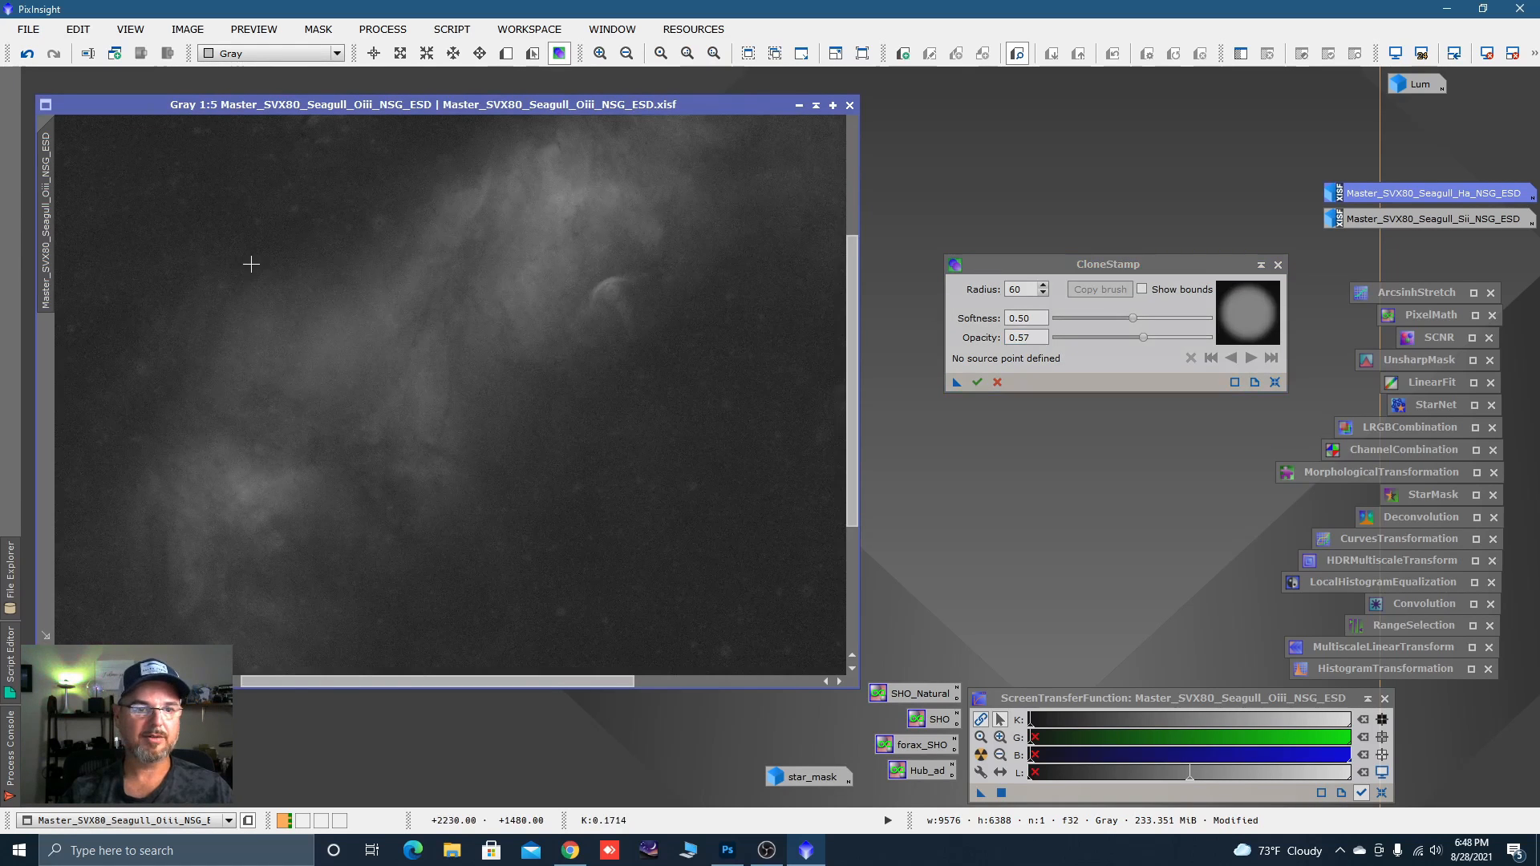
pyautogui.moveTo(387, 282); pyautogui.dragTo(701, 639)
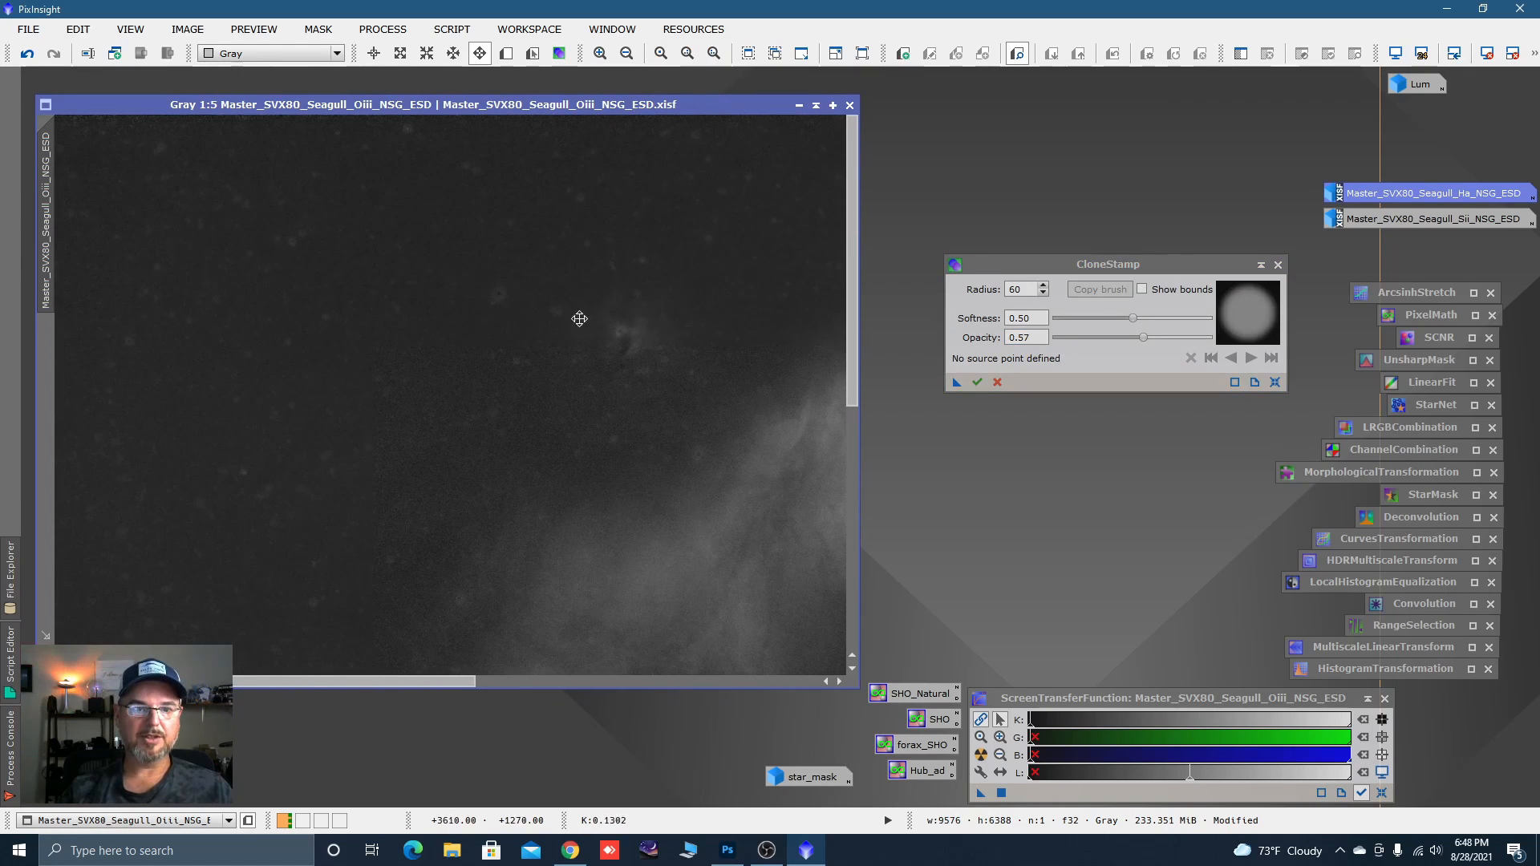
pyautogui.keyDown('ctrl'); pyautogui.click(543, 291); pyautogui.keyUp('ctrl')
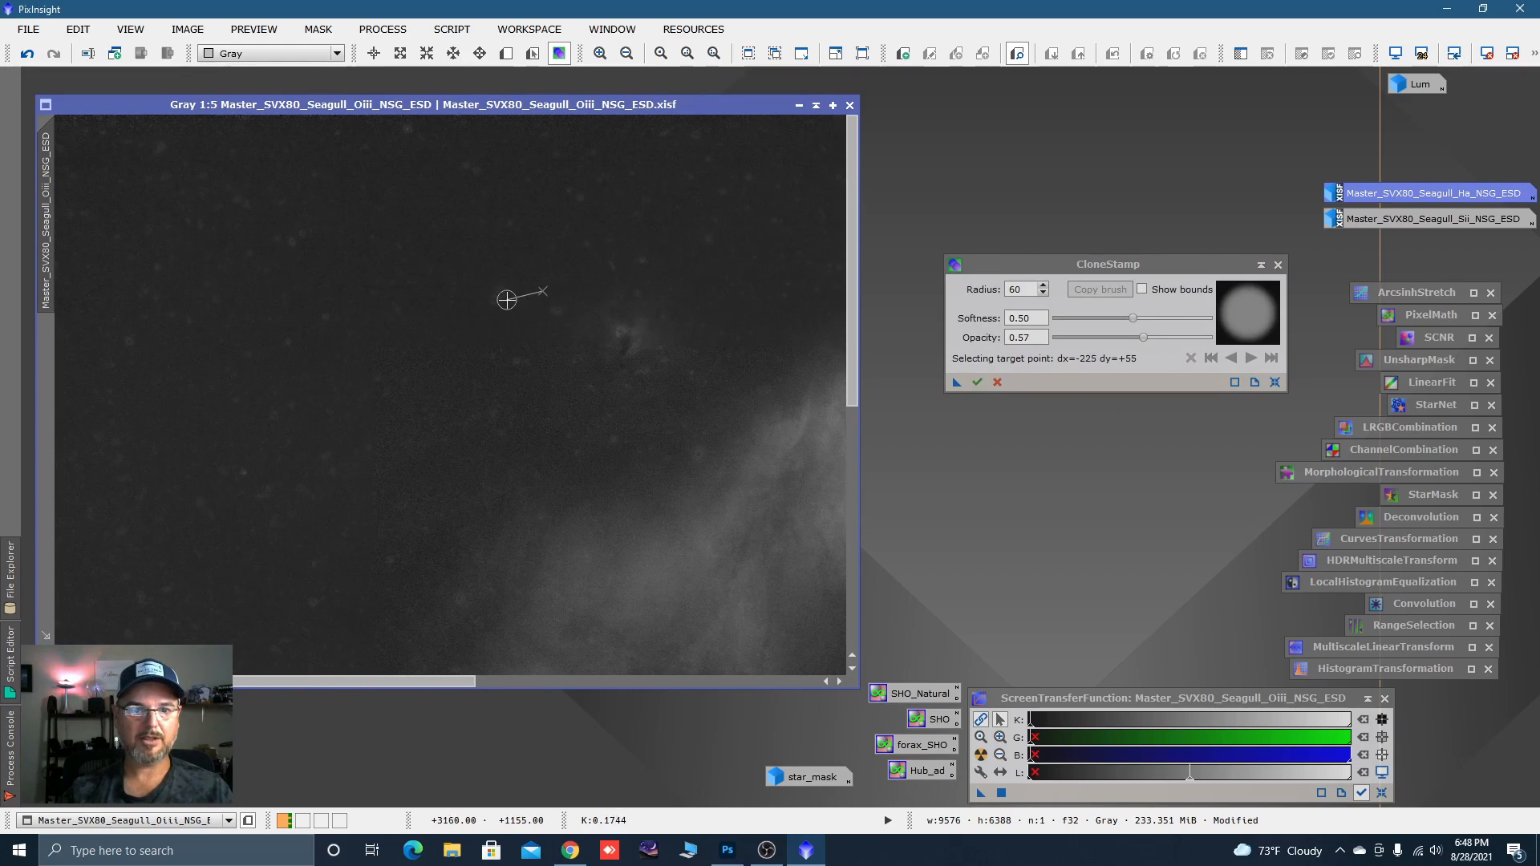
pyautogui.click(499, 296)
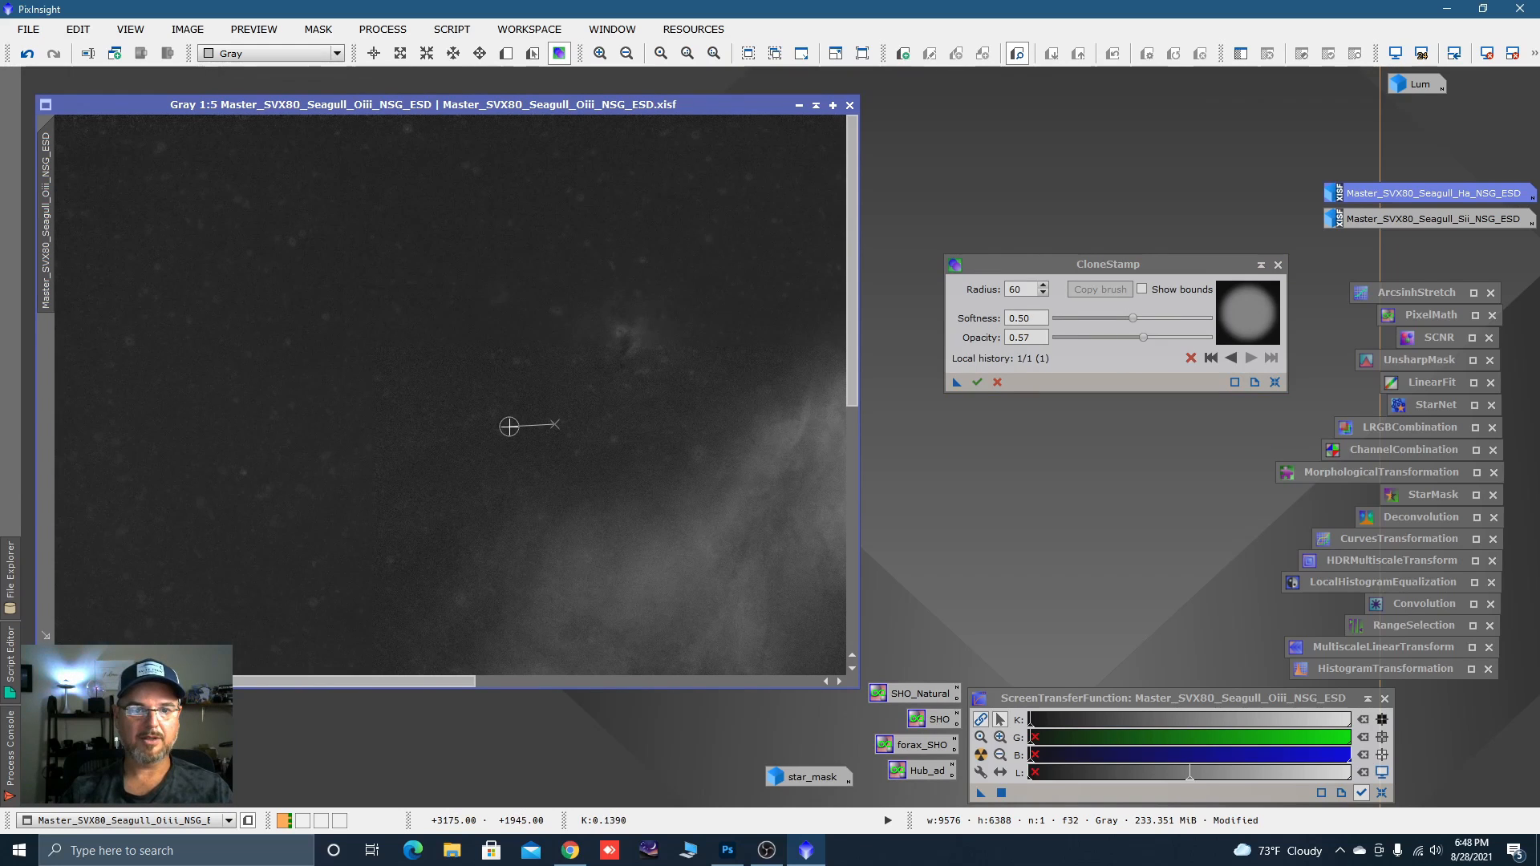
pyautogui.press('ctrl')
pyautogui.keyDown('ctrl'); pyautogui.click(427, 184); pyautogui.keyUp('ctrl')
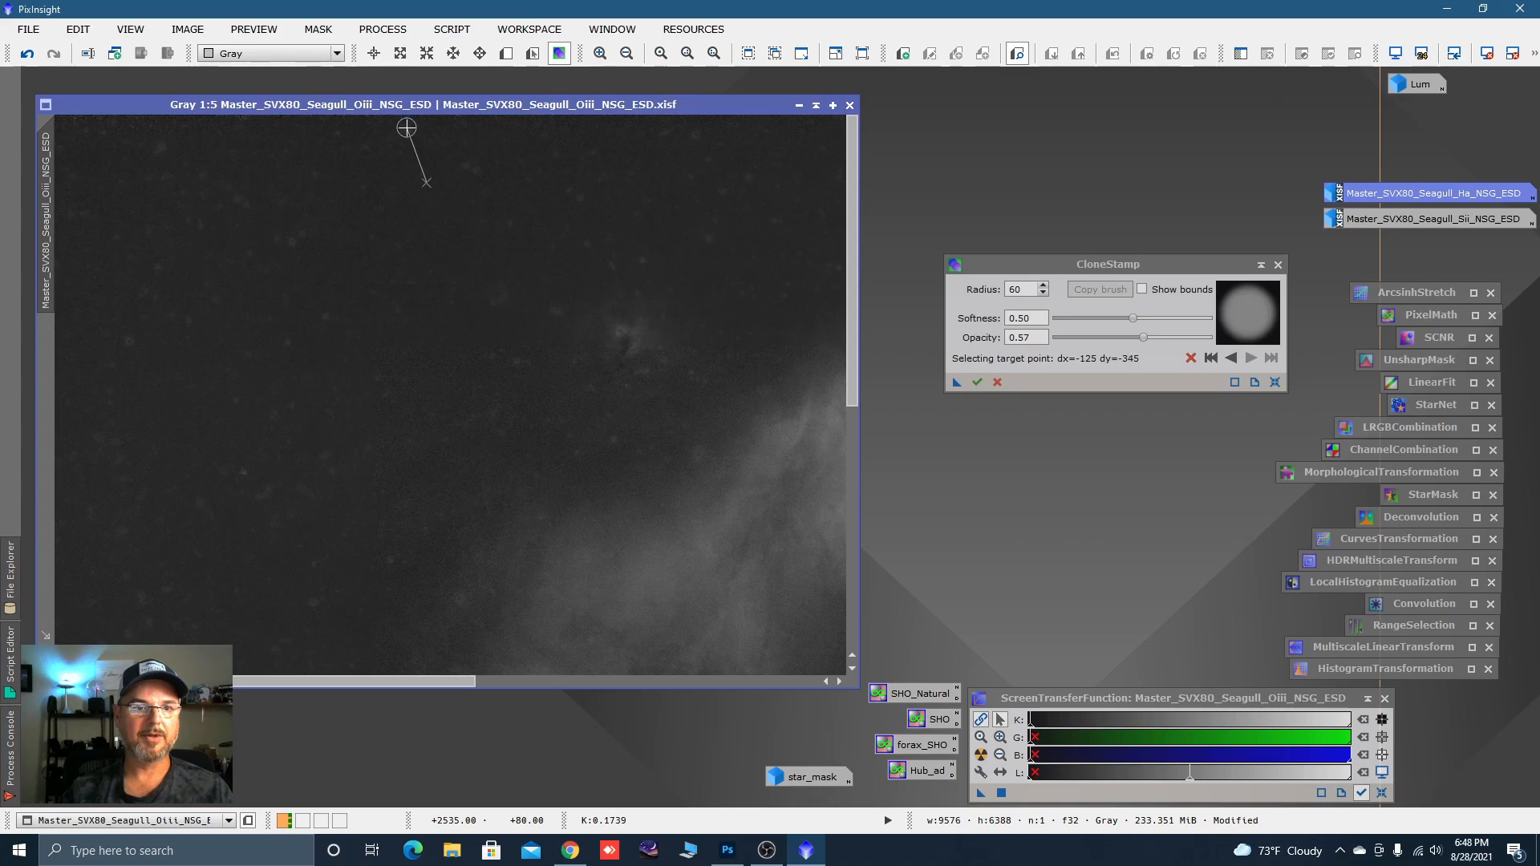
pyautogui.click(409, 131)
# Clone out the faint star residues in the dark sky to the left of the nebula, one high and one farther down.
pyautogui.press('ctrl')
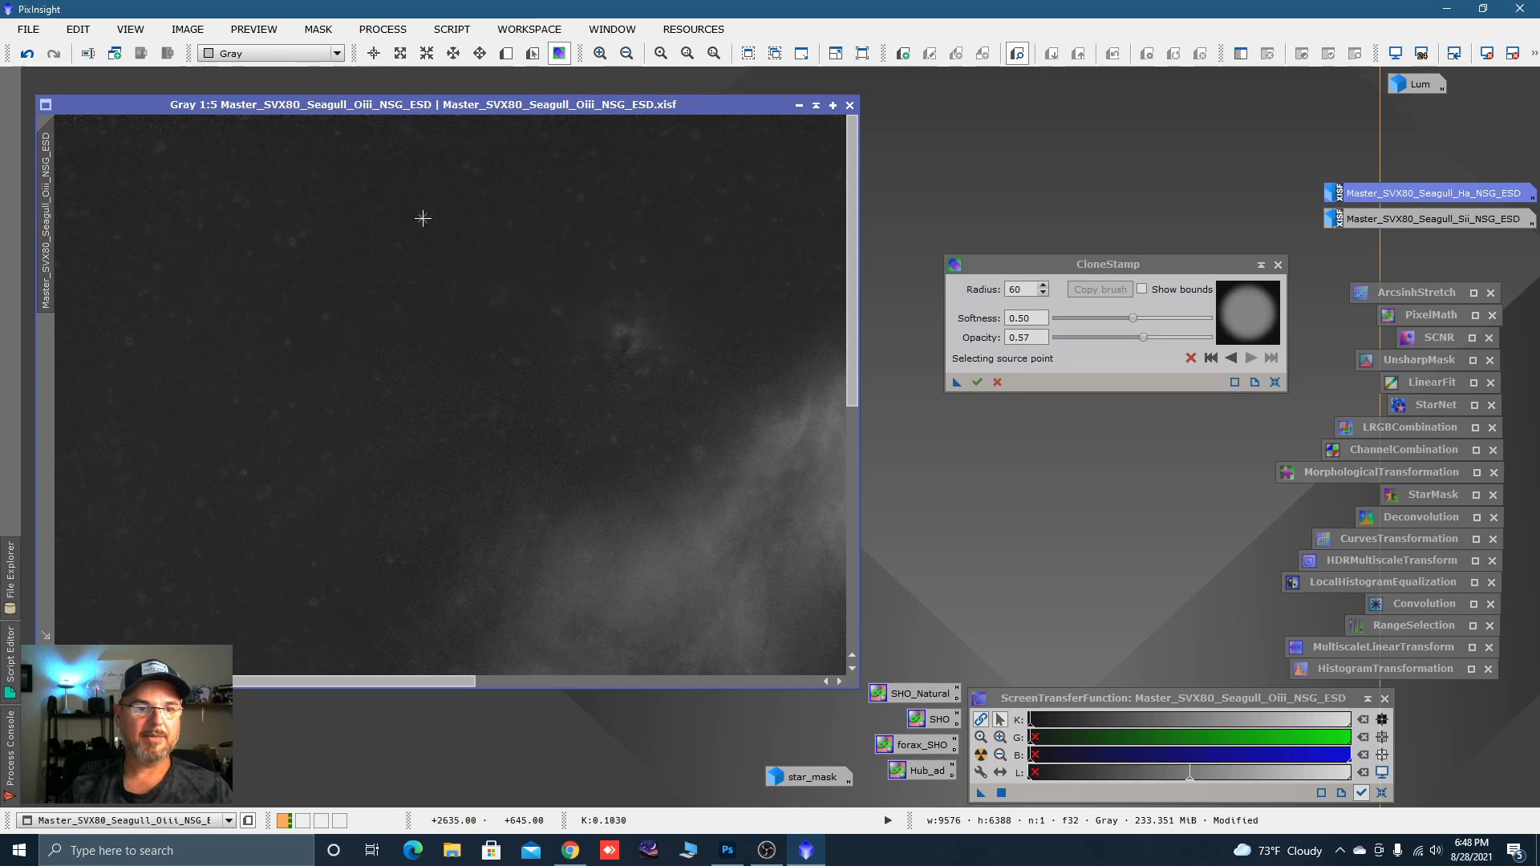
pyautogui.keyDown('ctrl'); pyautogui.click(345, 254); pyautogui.keyUp('ctrl')
pyautogui.press('ctrl')
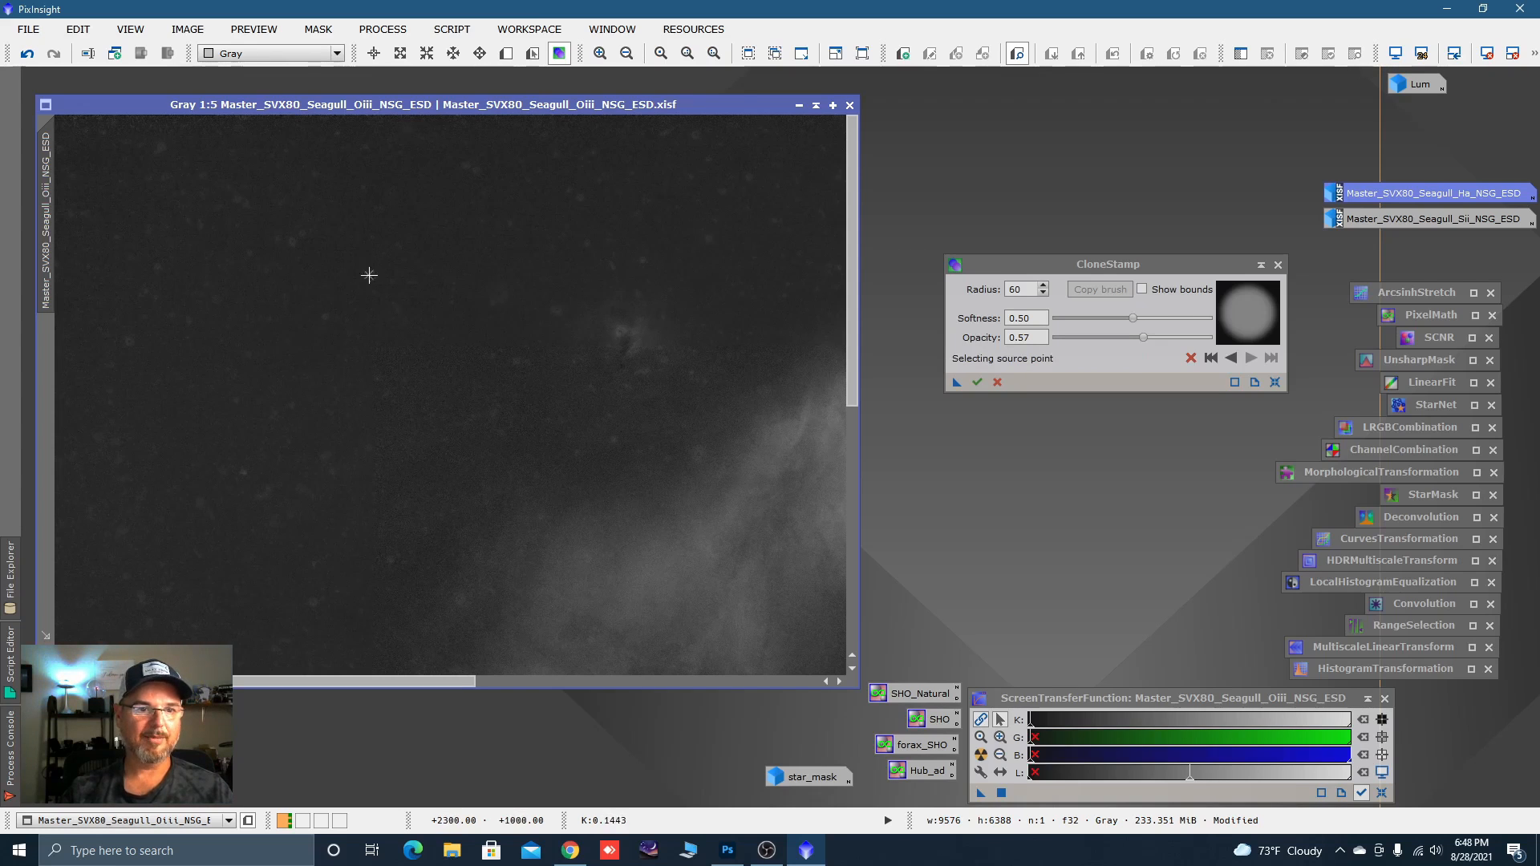
pyautogui.keyDown('ctrl'); pyautogui.click(345, 256); pyautogui.keyUp('ctrl')
pyautogui.click(333, 317)
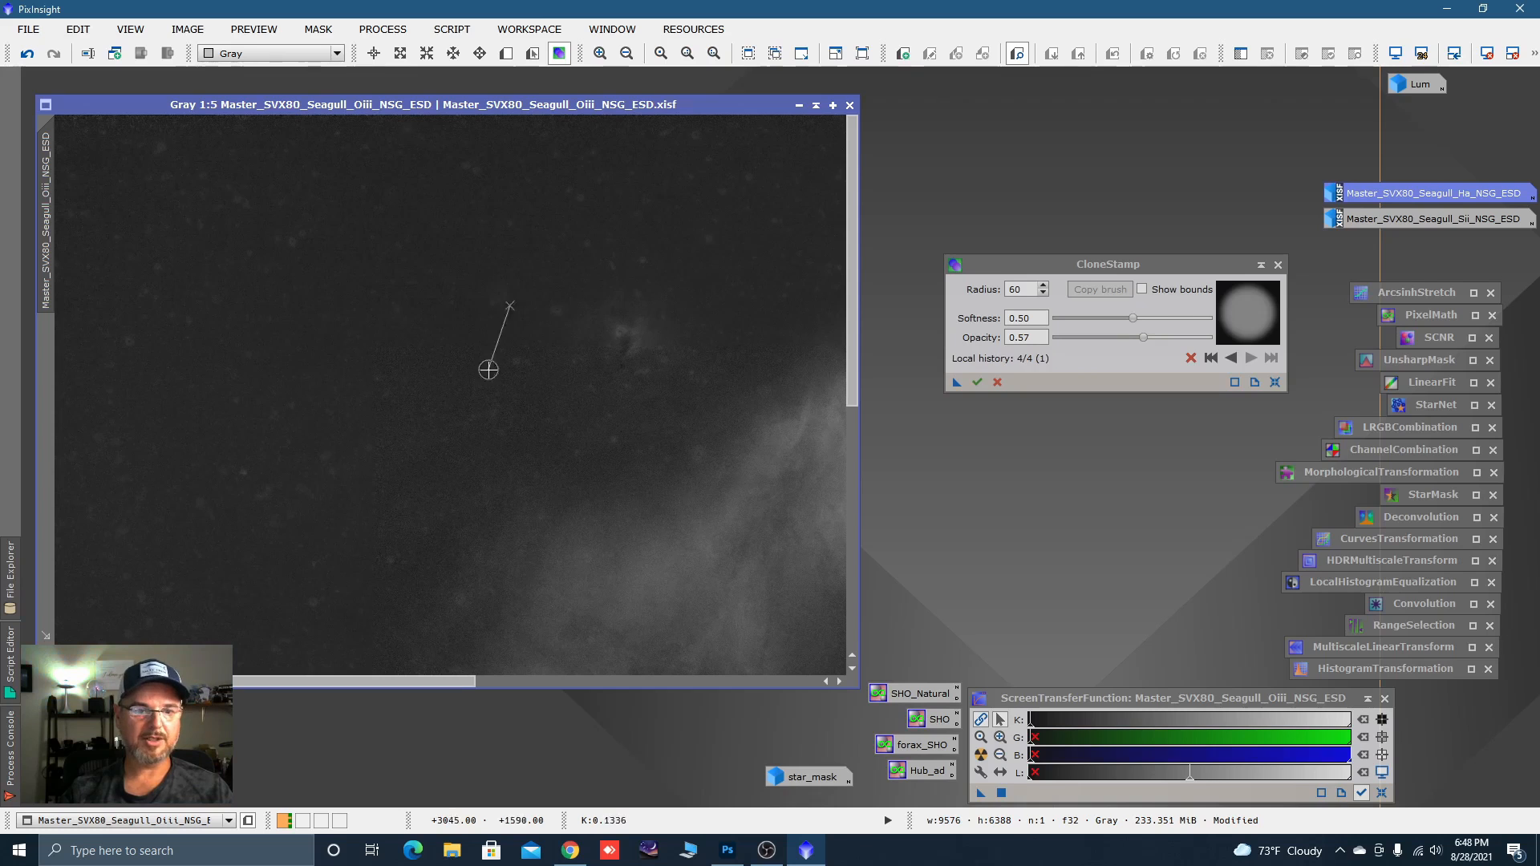
pyautogui.press('ctrl')
pyautogui.keyDown('ctrl'); pyautogui.click(280, 628); pyautogui.keyUp('ctrl')
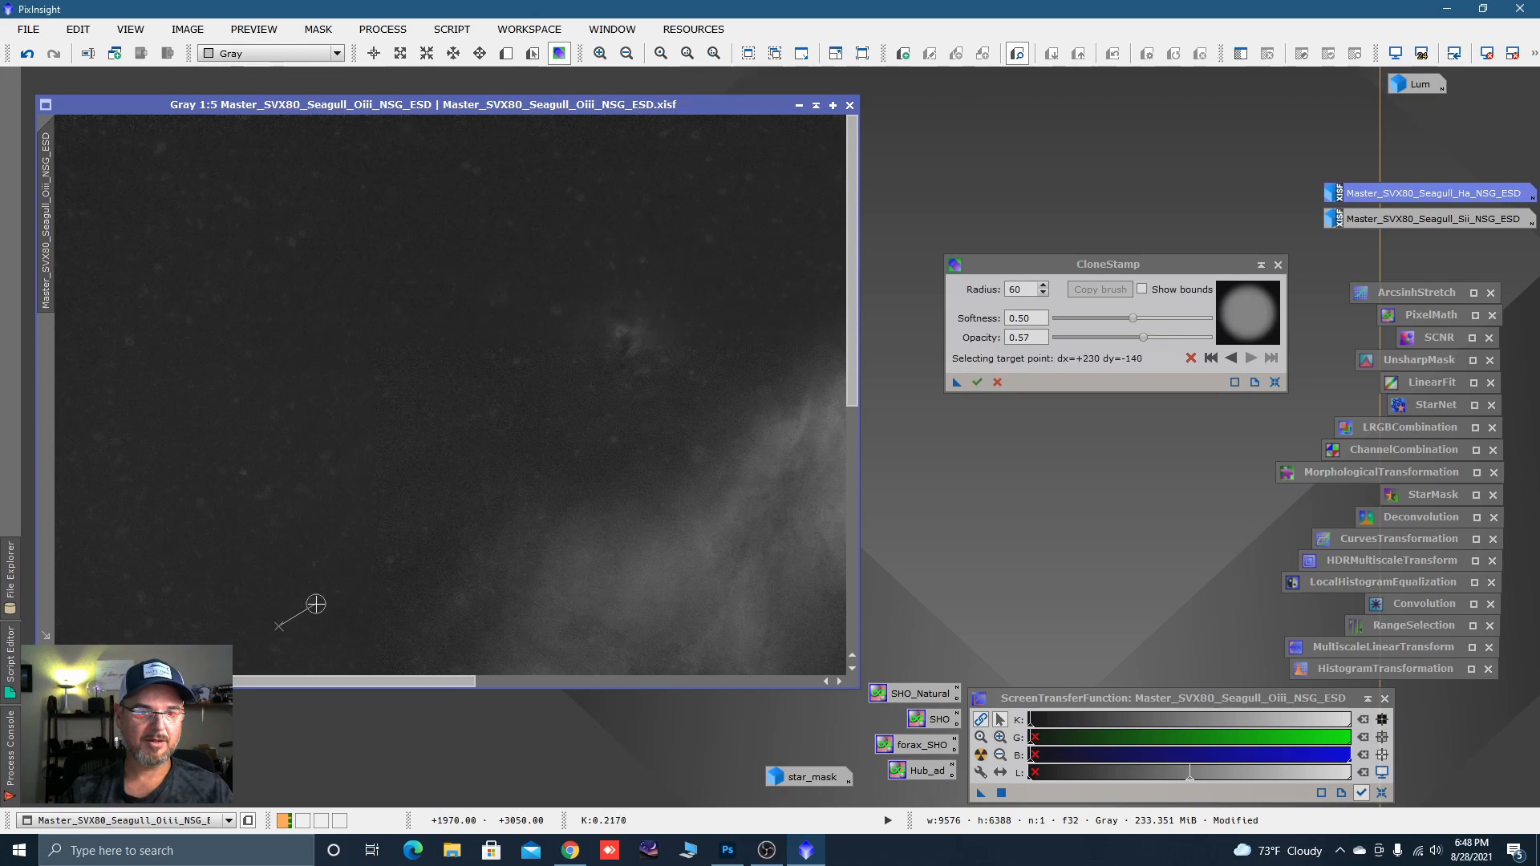
pyautogui.click(318, 604)
# Clone nearby dark background over the star residues close to the left edge in the upper half of the Oiii image.
pyautogui.press('space')
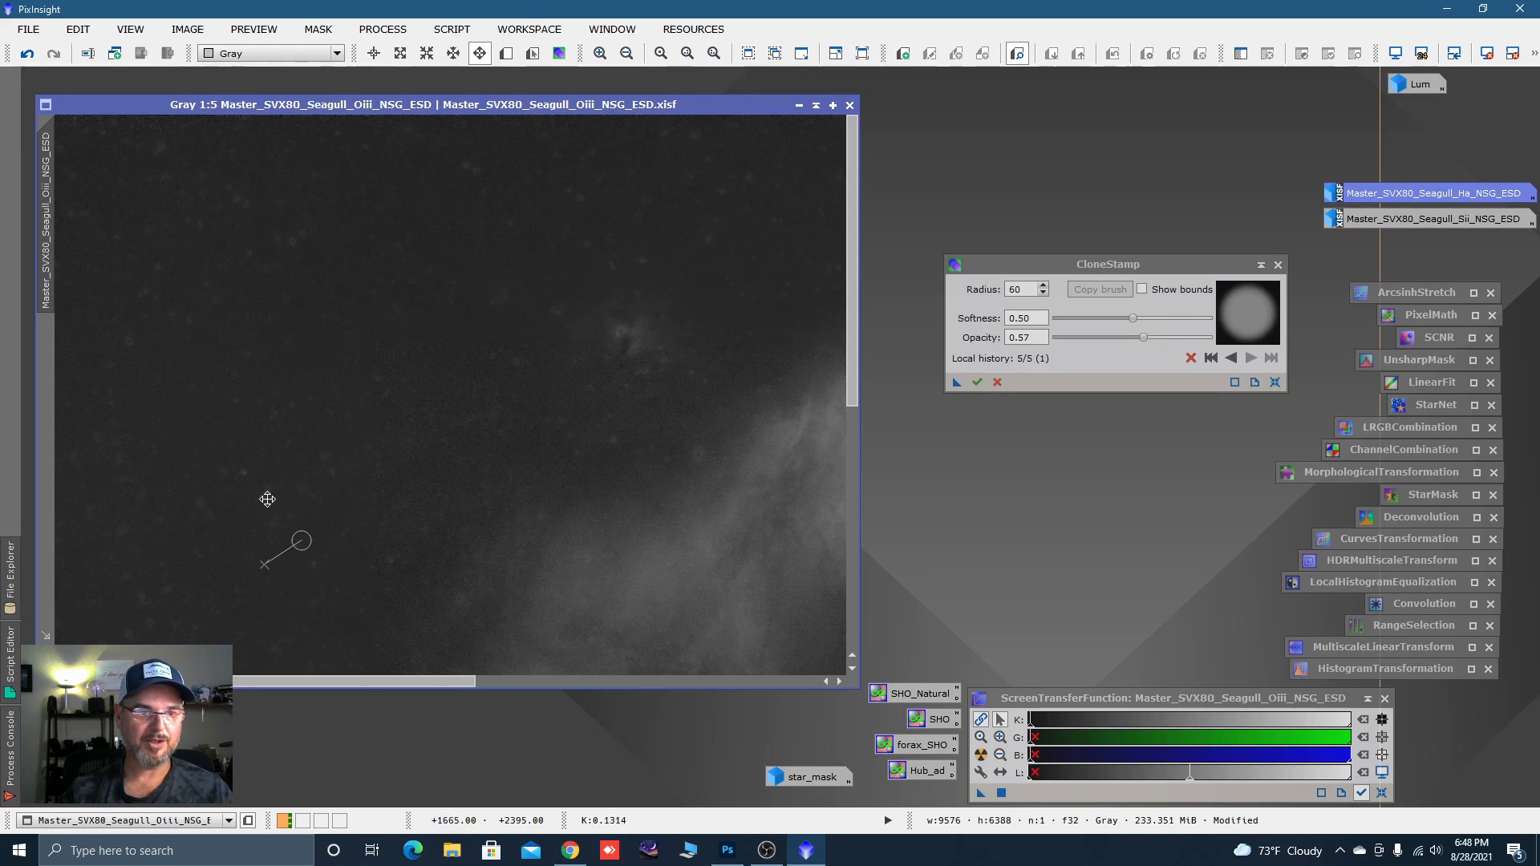
pyautogui.moveTo(268, 499); pyautogui.dragTo(616, 484)
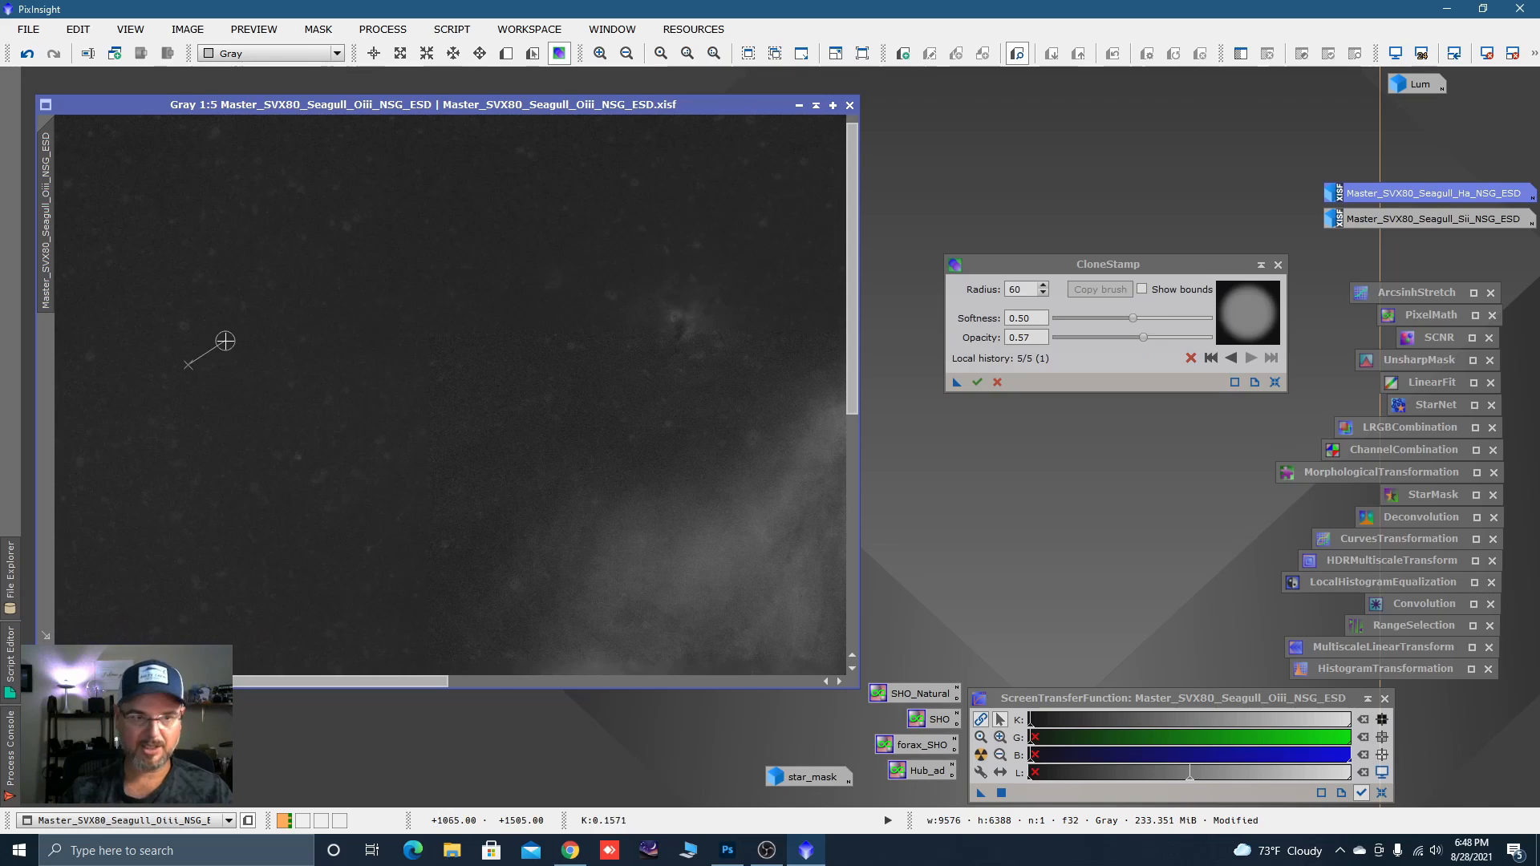
pyautogui.keyDown('ctrl'); pyautogui.click(213, 344); pyautogui.keyUp('ctrl')
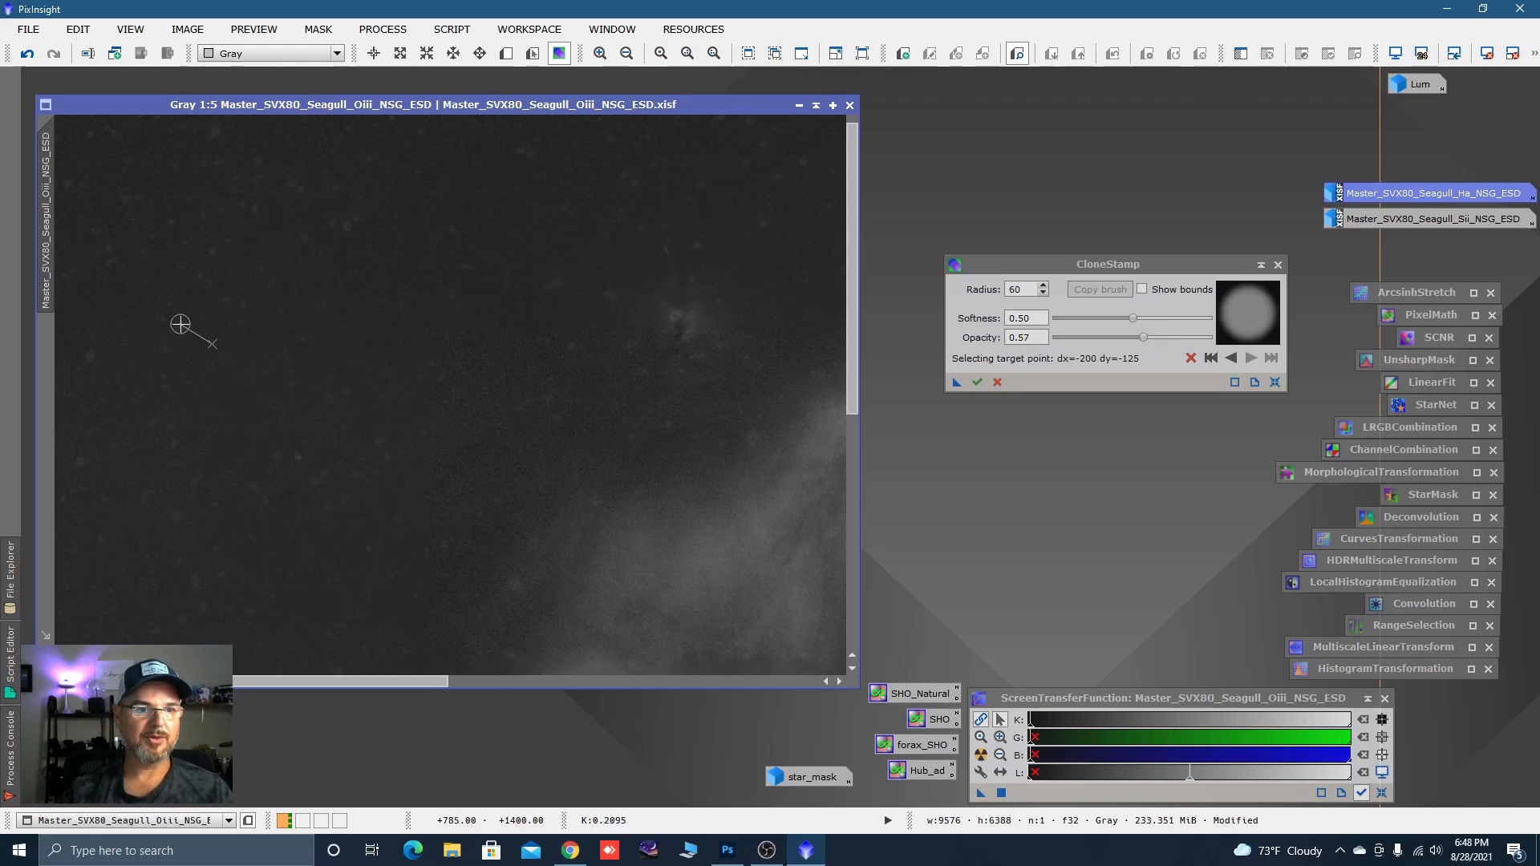
pyautogui.click(183, 324)
pyautogui.keyDown('ctrl'); pyautogui.click(202, 343); pyautogui.keyUp('ctrl')
pyautogui.click(85, 354)
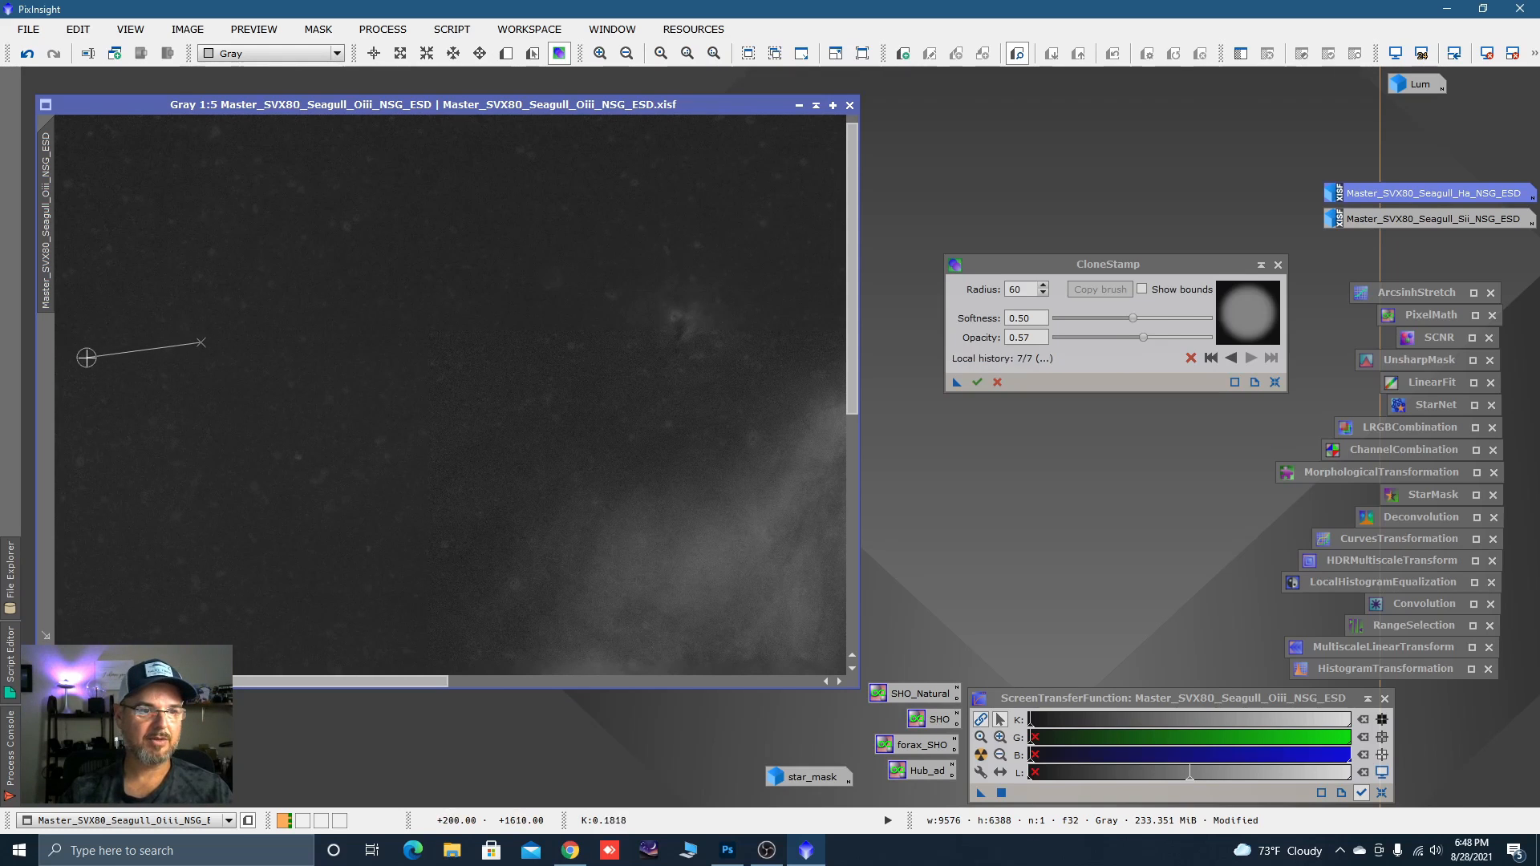
# Clone out the residues along the top of the Oiii image, including those above and right of the small nebula patch.
pyautogui.press('ctrl')
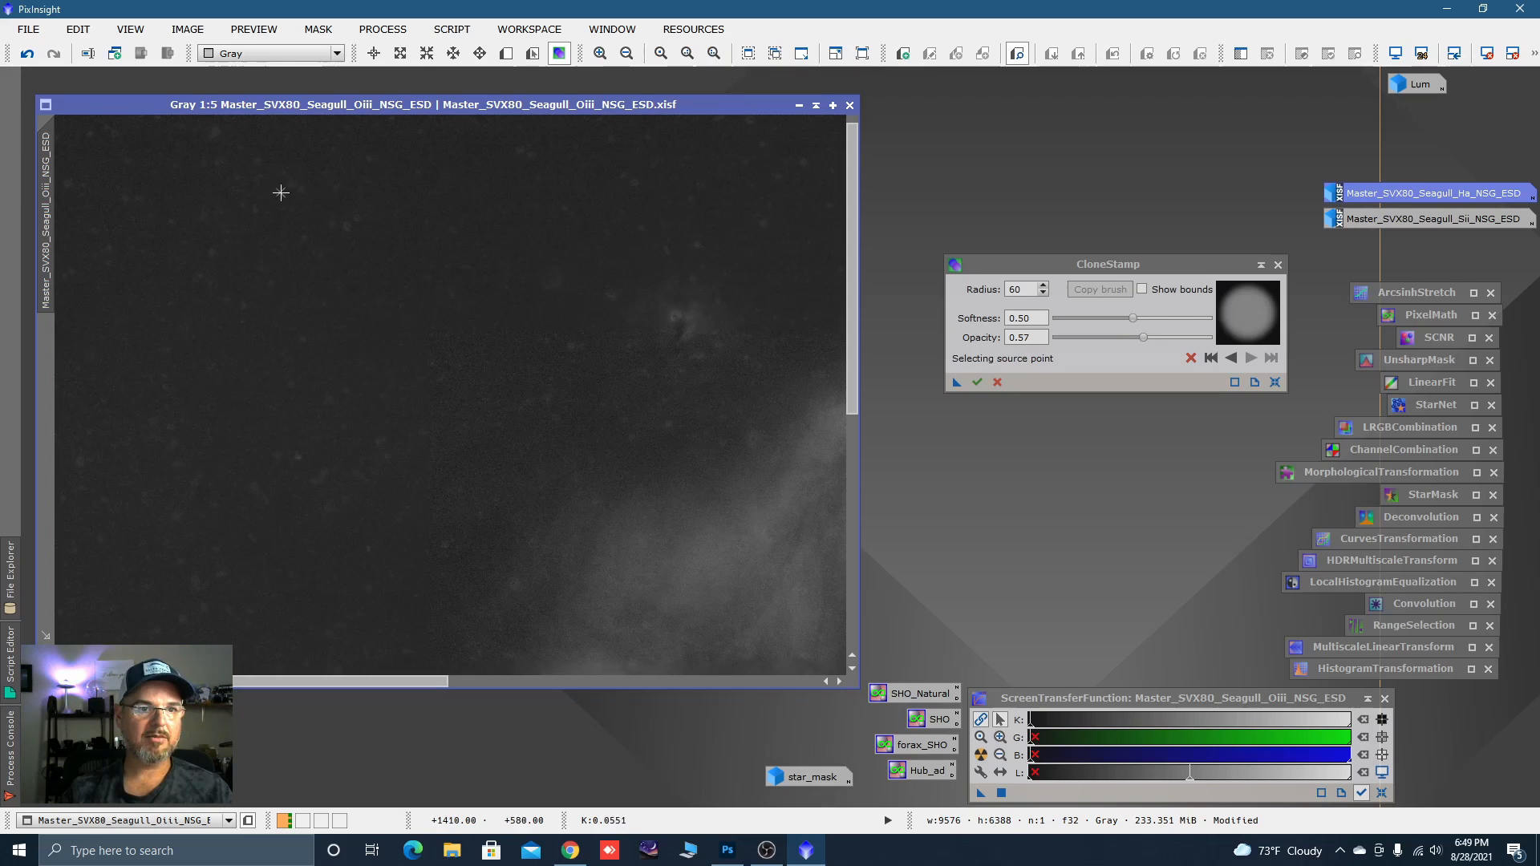
pyautogui.keyDown('ctrl'); pyautogui.click(263, 142); pyautogui.keyUp('ctrl')
pyautogui.click(218, 132)
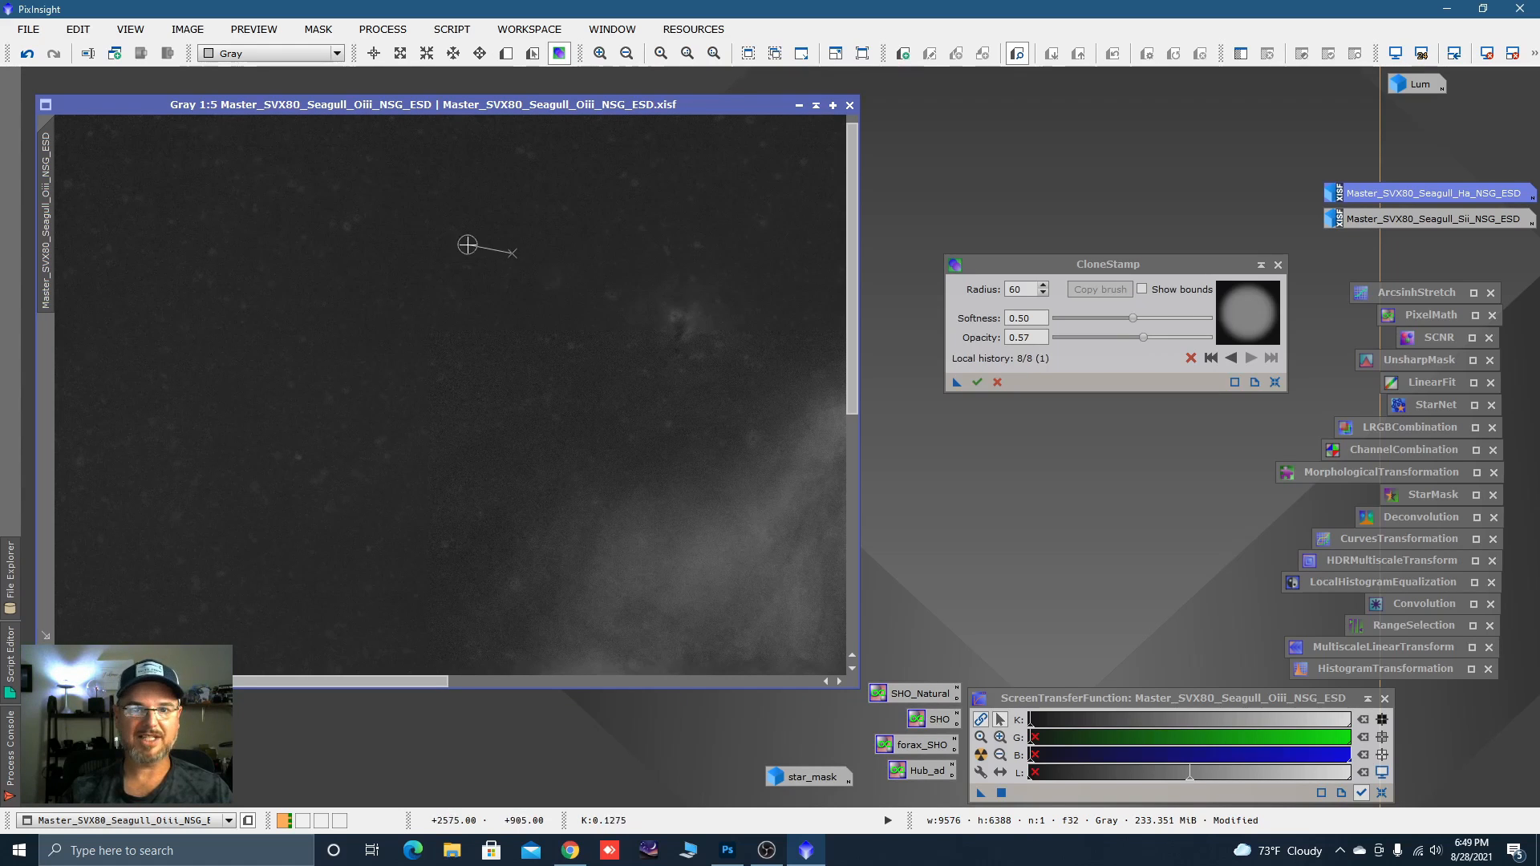
pyautogui.press('ctrl')
pyautogui.keyDown('ctrl'); pyautogui.click(811, 222); pyautogui.keyUp('ctrl')
pyautogui.click(766, 222)
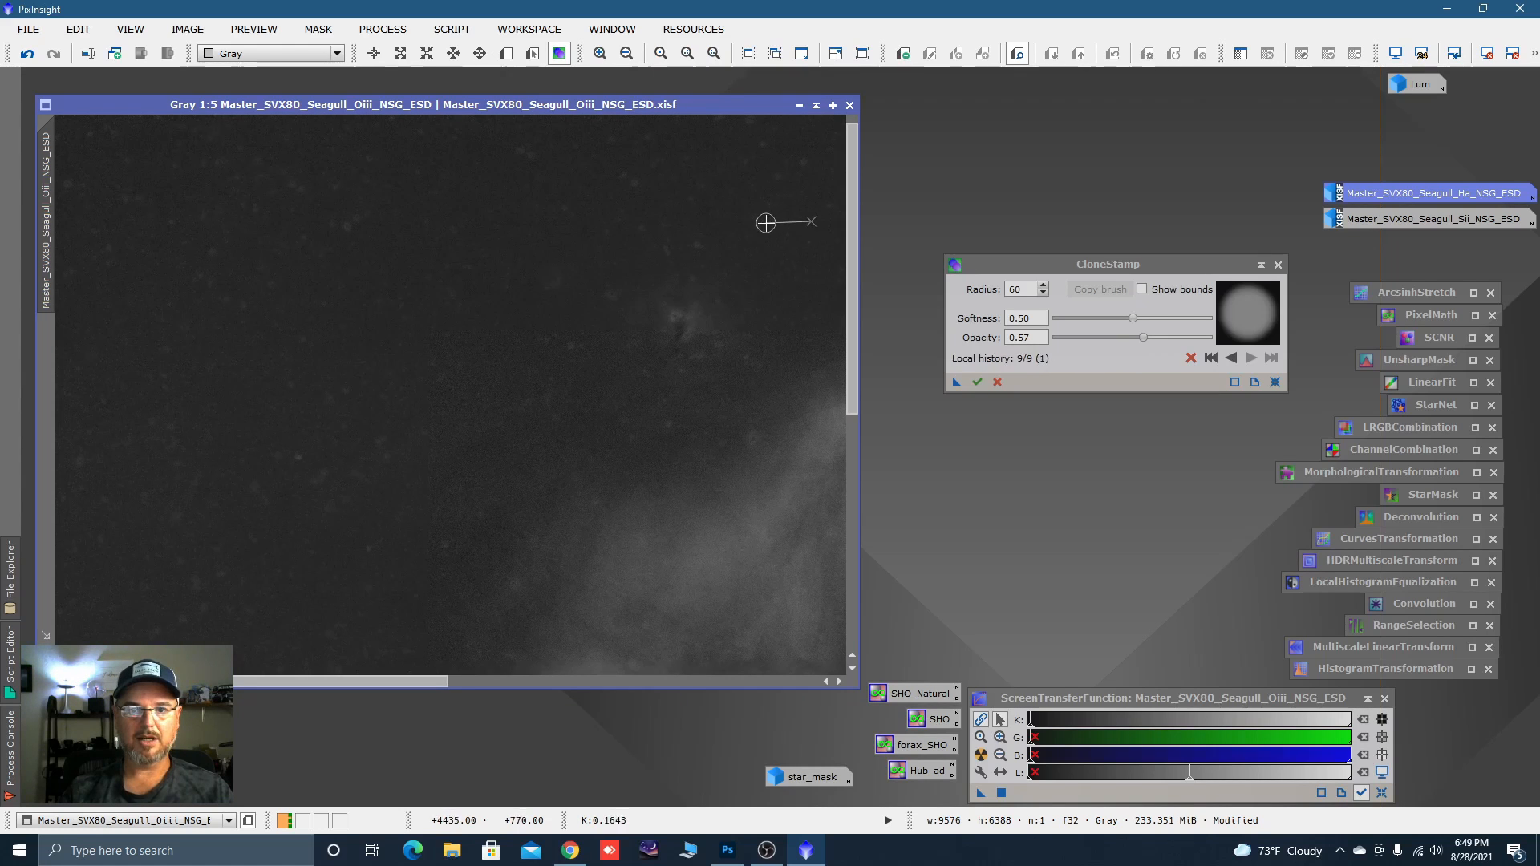
pyautogui.keyDown('ctrl'); pyautogui.click(809, 214); pyautogui.keyUp('ctrl')
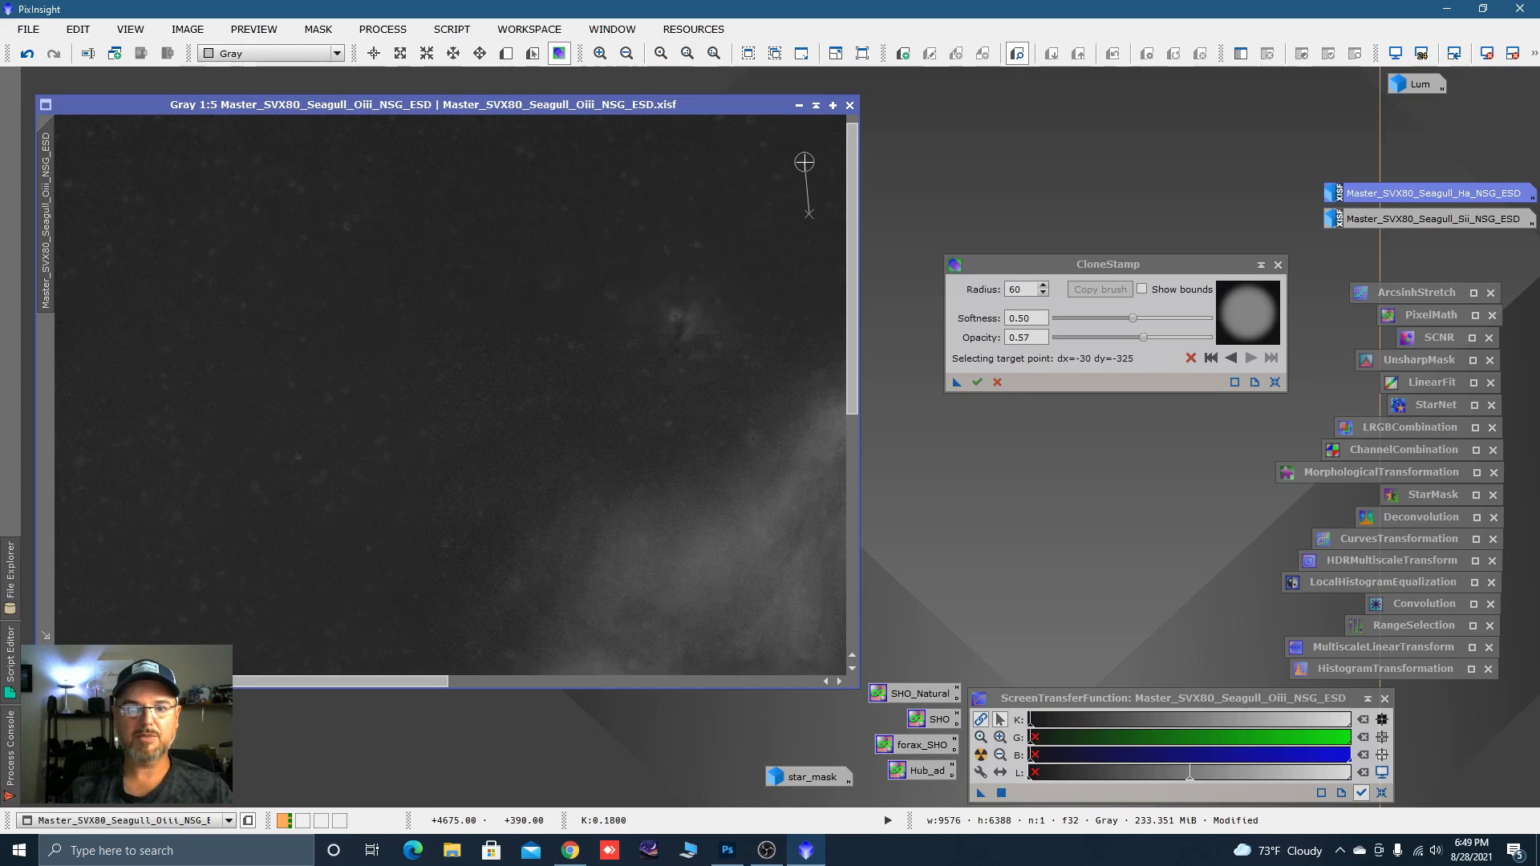
pyautogui.click(776, 178)
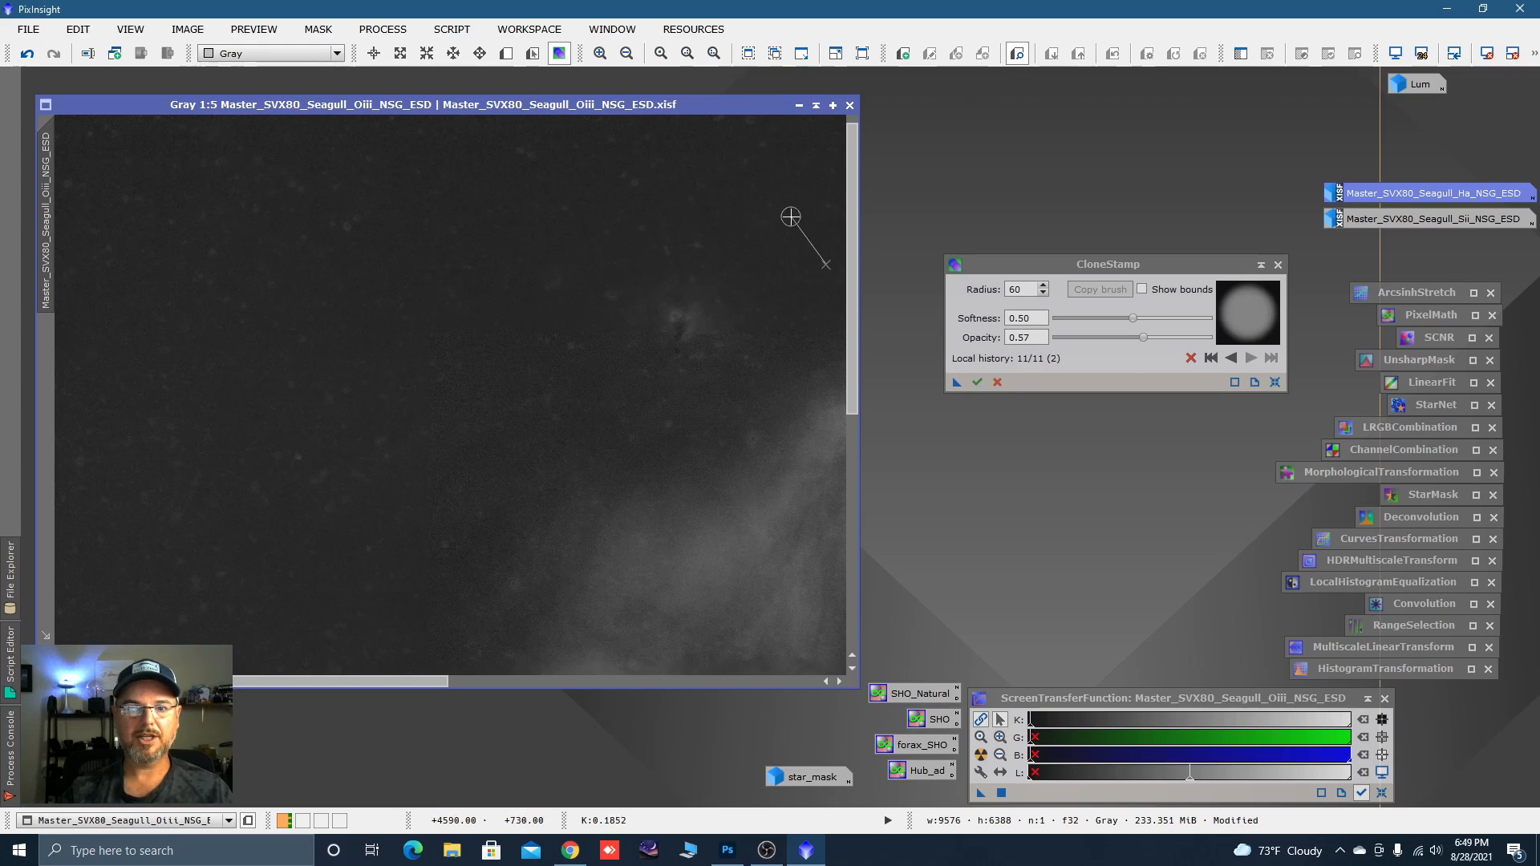
# Clone clean sky over the star residues near the lower-left corner of the Oiii image.
pyautogui.press('space')
pyautogui.moveTo(484, 458); pyautogui.dragTo(674, 210)
pyautogui.moveTo(521, 407); pyautogui.dragTo(588, 218)
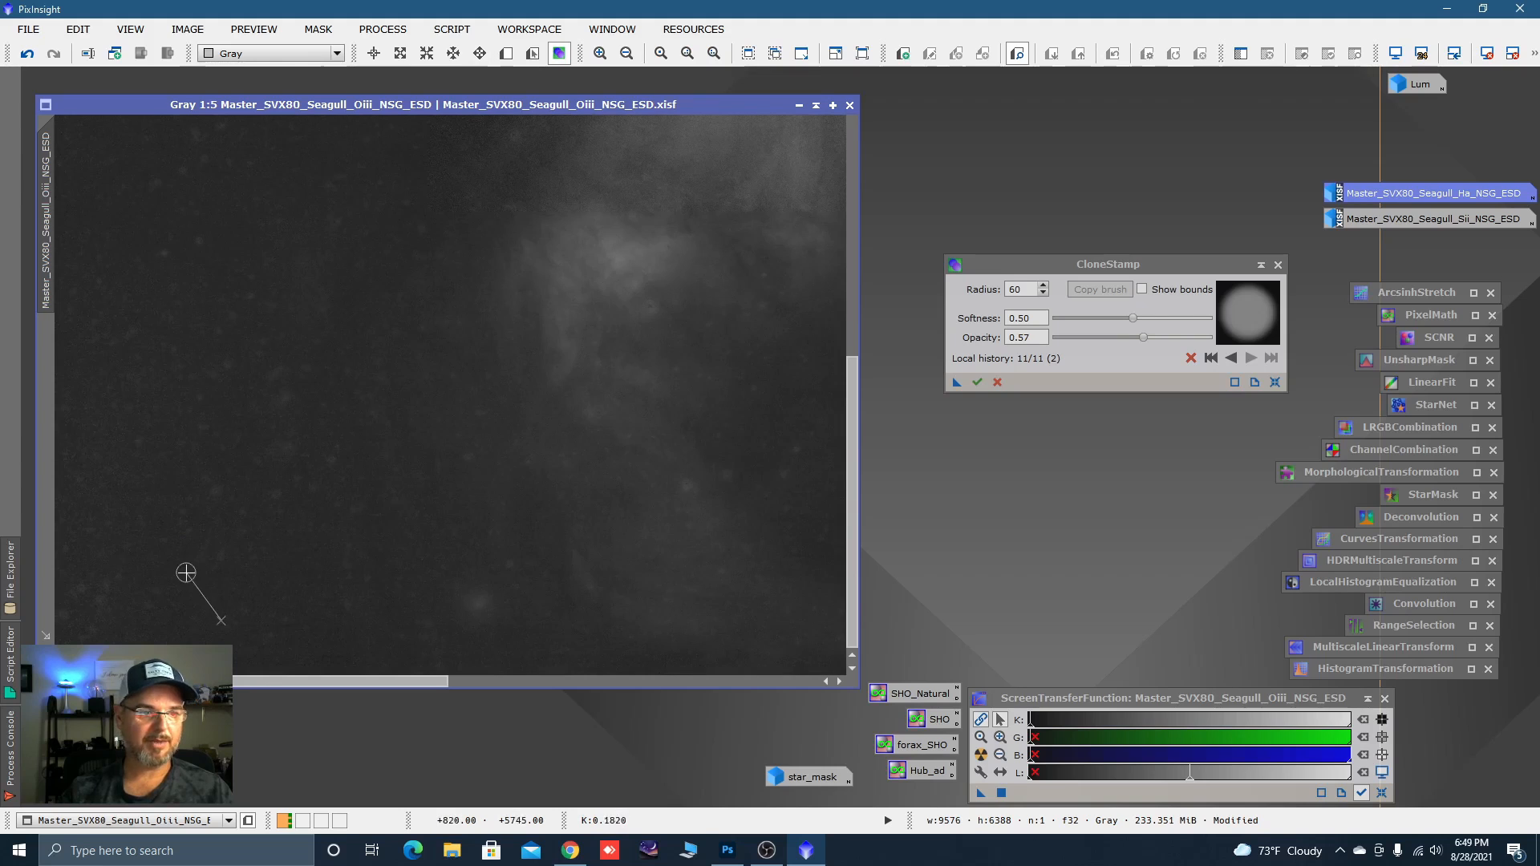
pyautogui.press('ctrl')
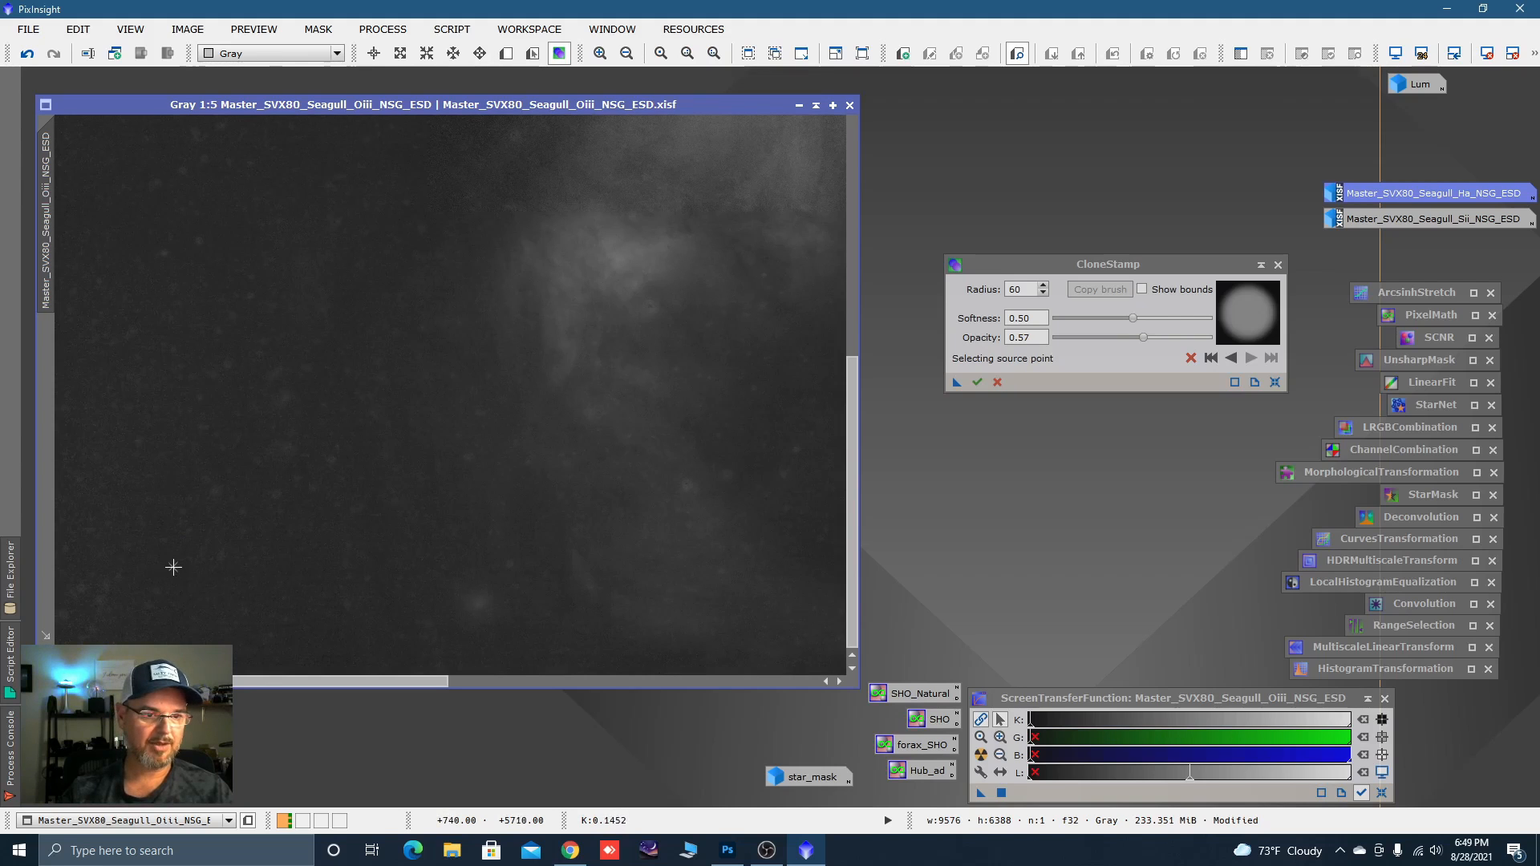
pyautogui.keyDown('ctrl'); pyautogui.click(174, 567); pyautogui.keyUp('ctrl')
pyautogui.press('ctrl')
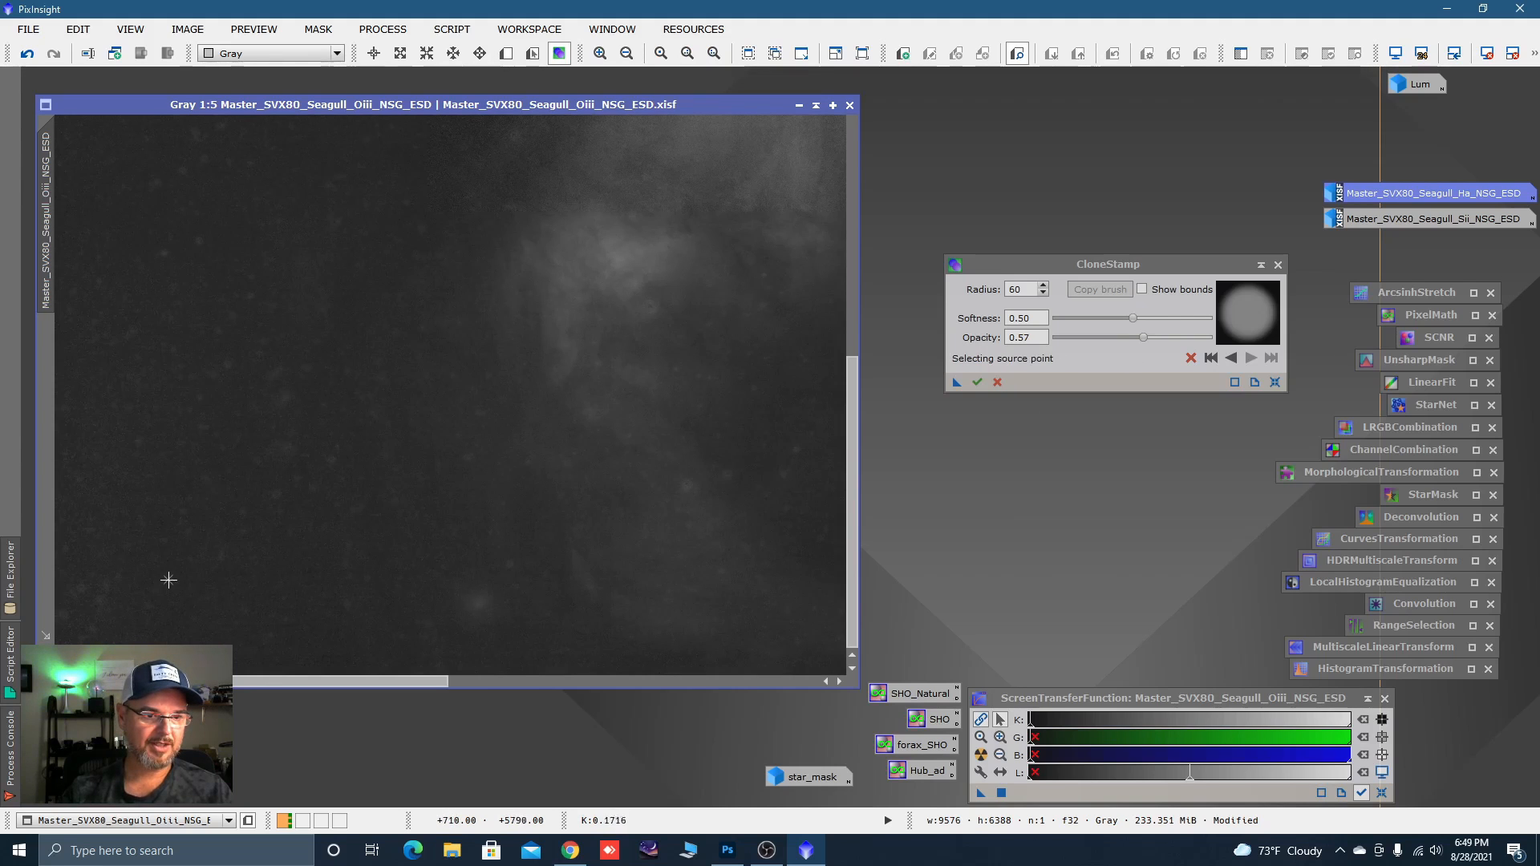
pyautogui.keyDown('ctrl'); pyautogui.click(171, 579); pyautogui.keyUp('ctrl')
pyautogui.click(80, 589)
# Clone out the star residue in the dark sky left of the nebula and the one in the nebula's faint lower tail.
pyautogui.press('ctrl')
pyautogui.keyDown('ctrl'); pyautogui.click(311, 435); pyautogui.keyUp('ctrl')
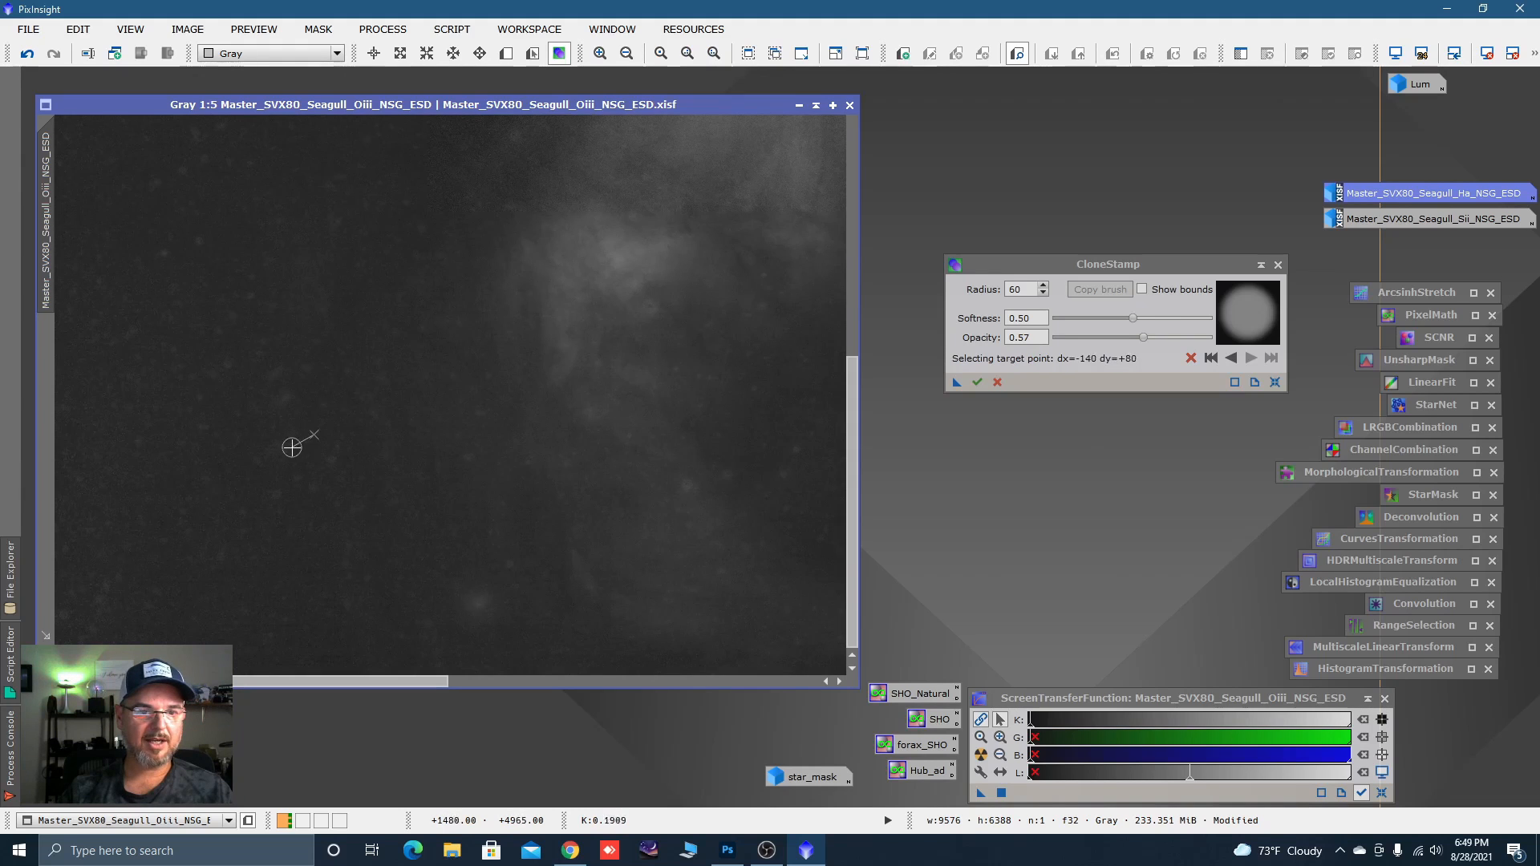
pyautogui.click(290, 448)
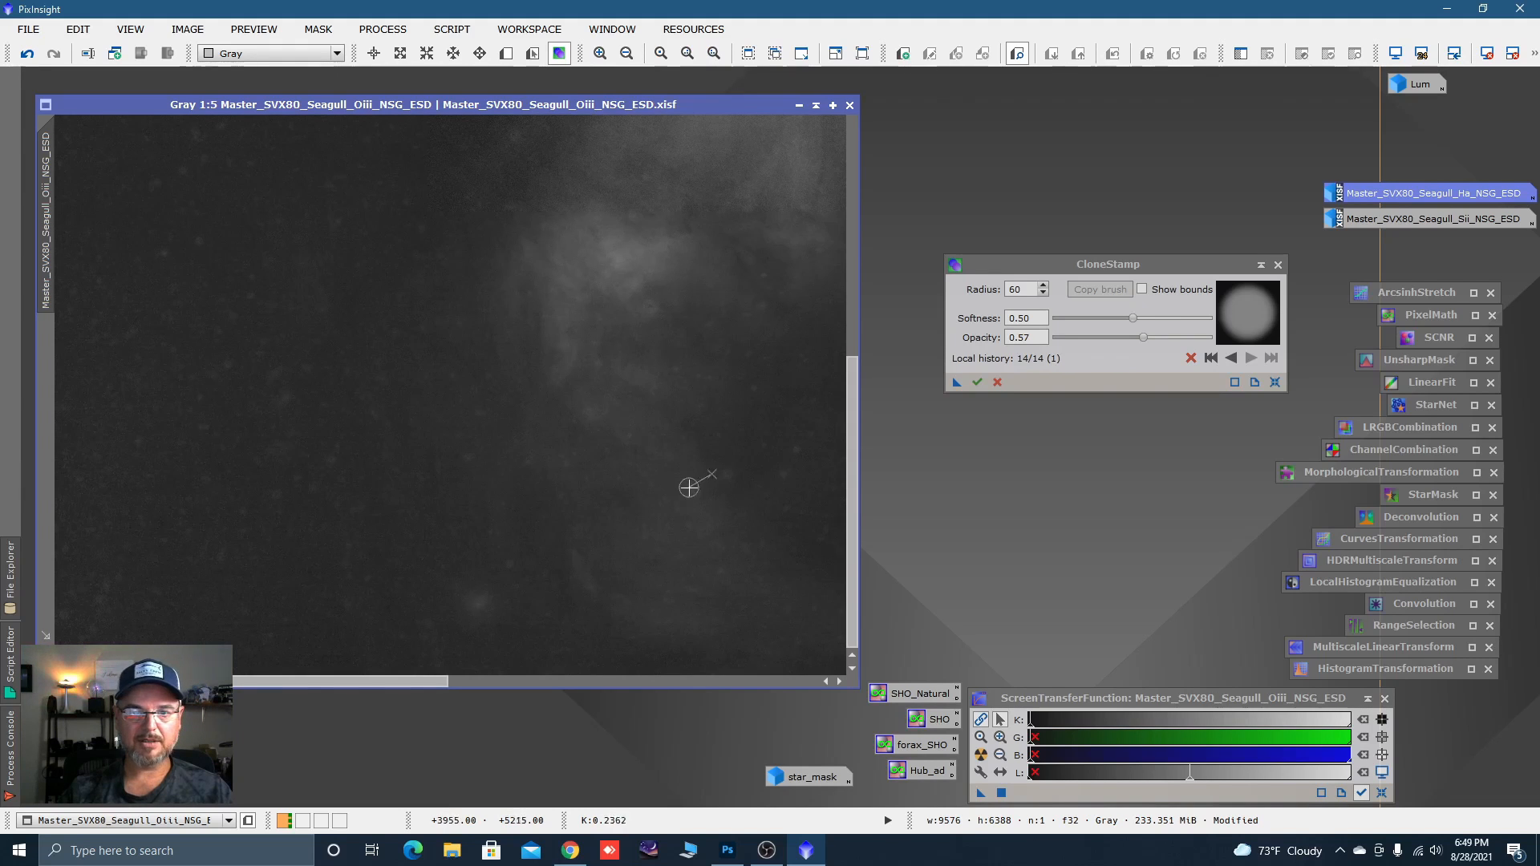
pyautogui.keyDown('ctrl'); pyautogui.click(702, 515); pyautogui.keyUp('ctrl')
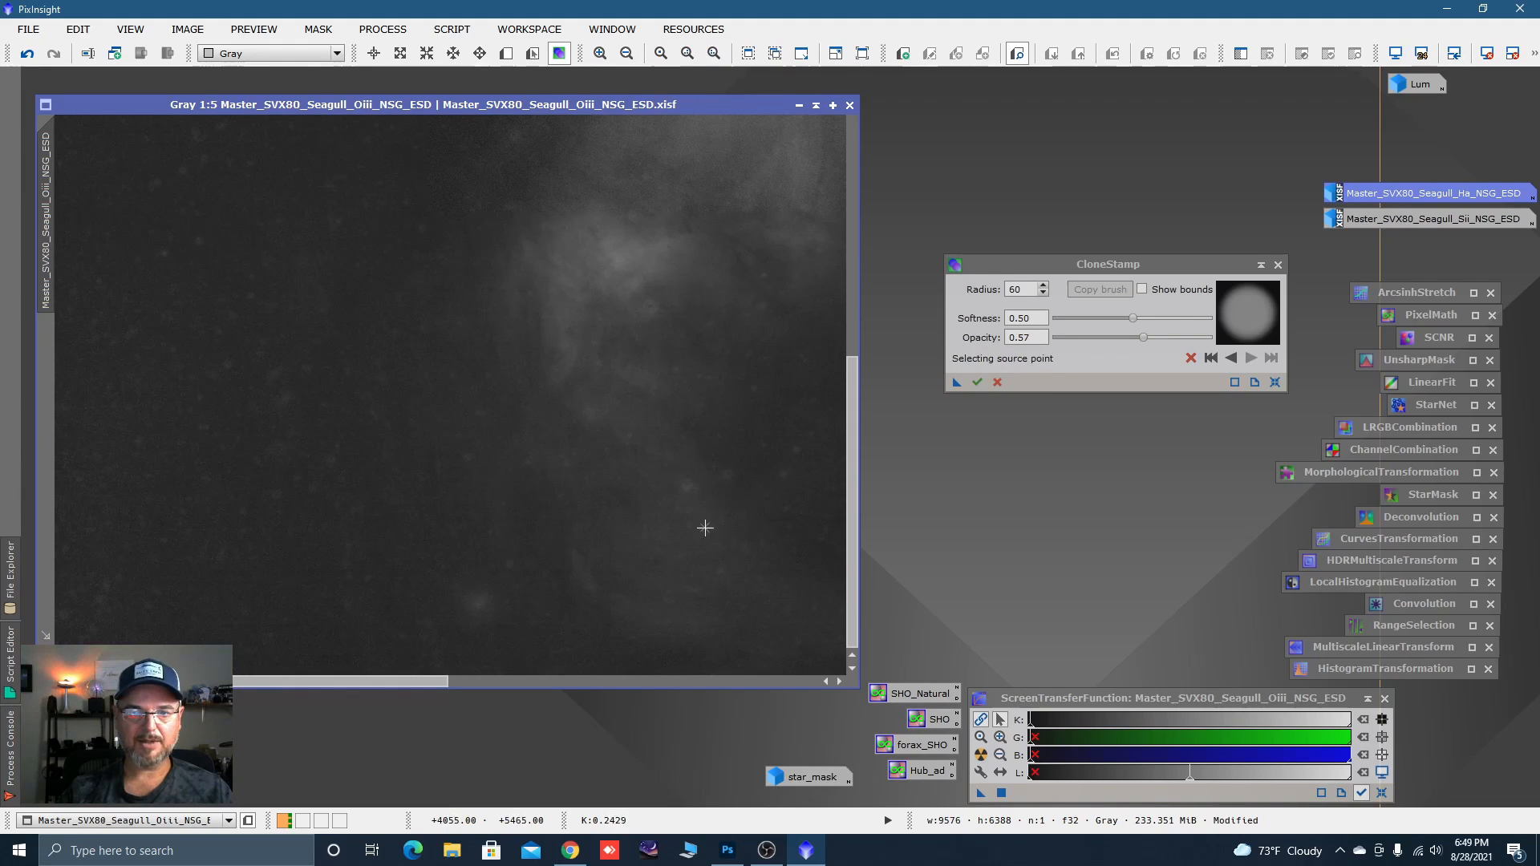
pyautogui.click(688, 484)
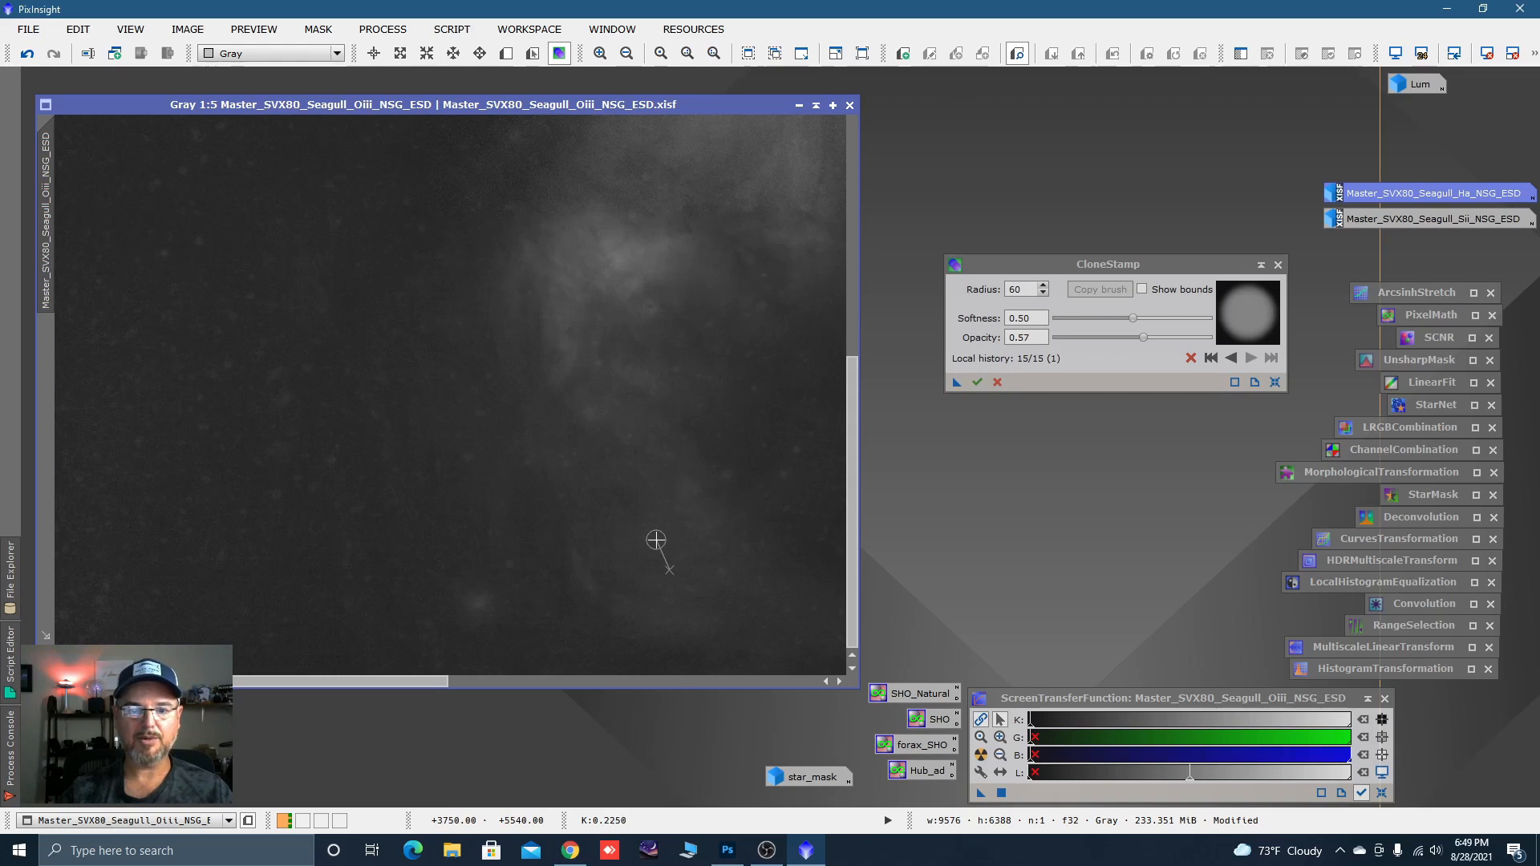
# Clone clean sky over the two ringed star residues near the bottom edge of the Oiii image, to the right of the nebula.
pyautogui.moveTo(688, 550); pyautogui.dragTo(299, 540)
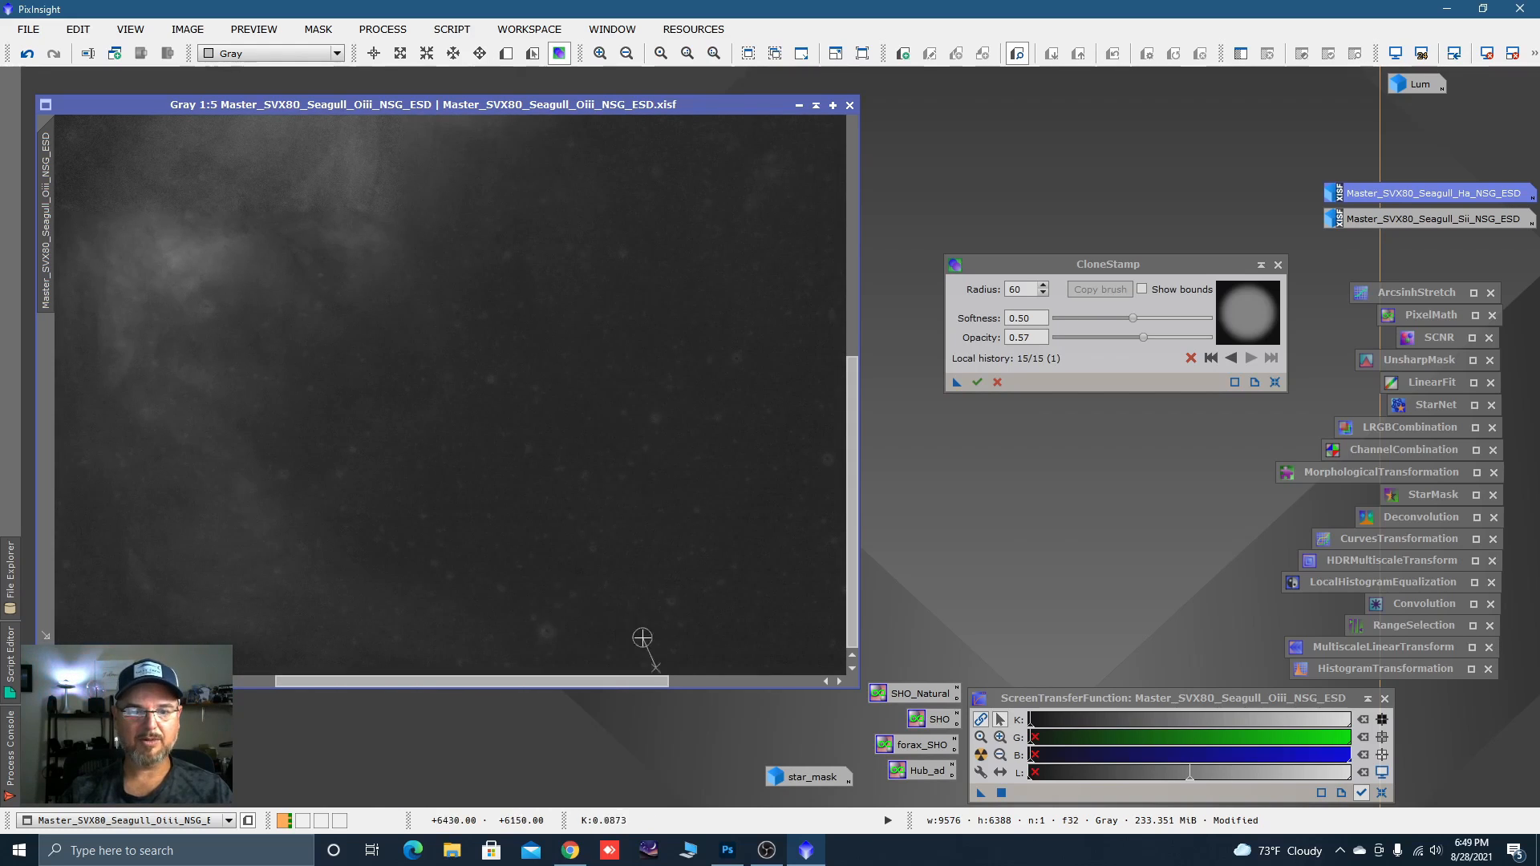
pyautogui.scroll(2, 535, 639)
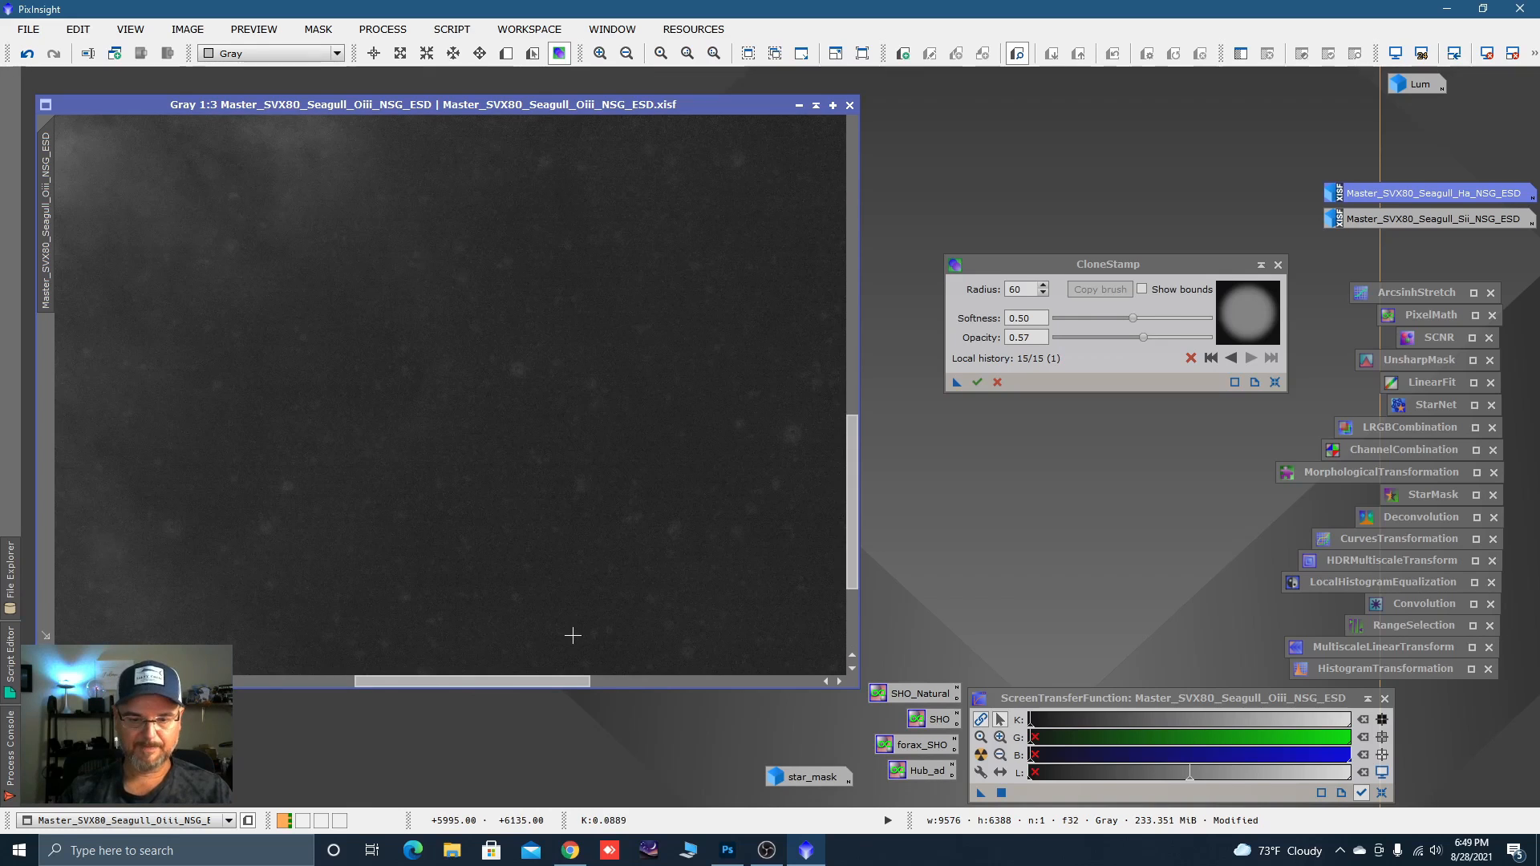
pyautogui.moveTo(607, 609); pyautogui.dragTo(532, 420)
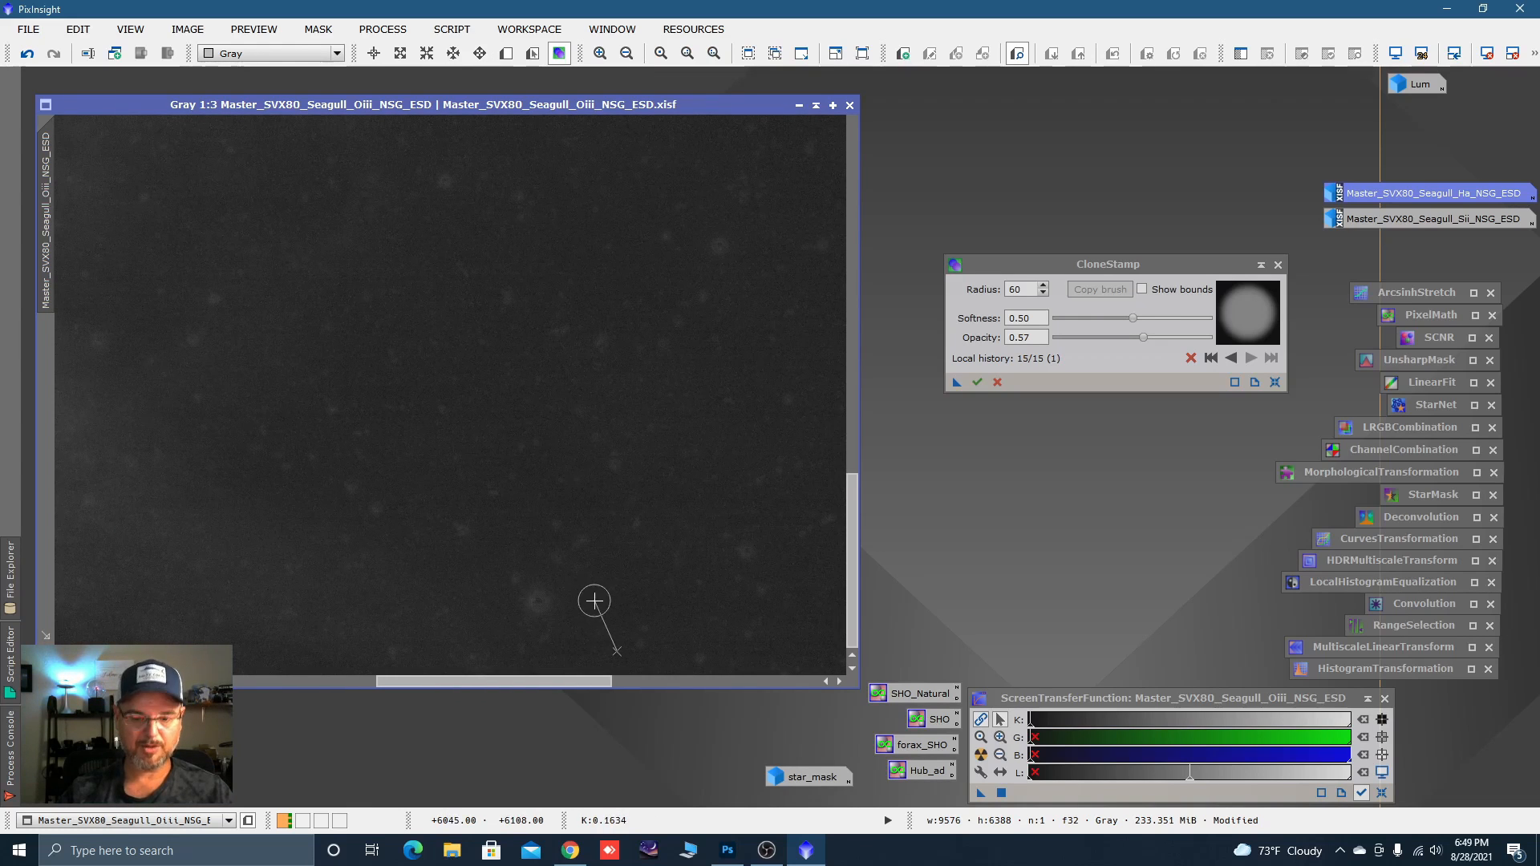
pyautogui.keyDown('ctrl'); pyautogui.click(614, 602); pyautogui.keyUp('ctrl')
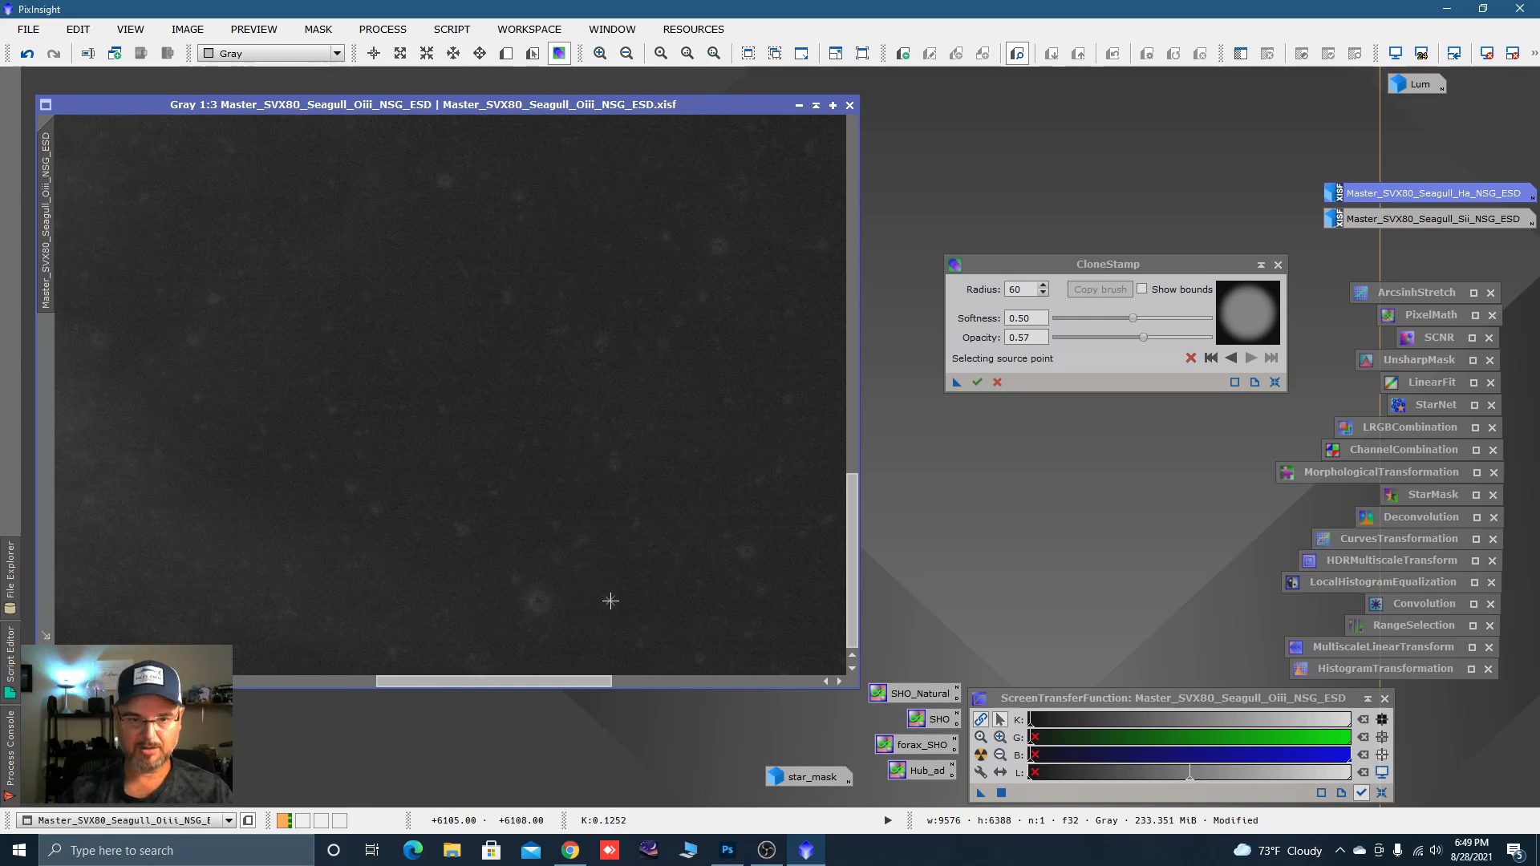
pyautogui.click(536, 601)
pyautogui.keyDown('ctrl'); pyautogui.click(752, 553); pyautogui.keyUp('ctrl')
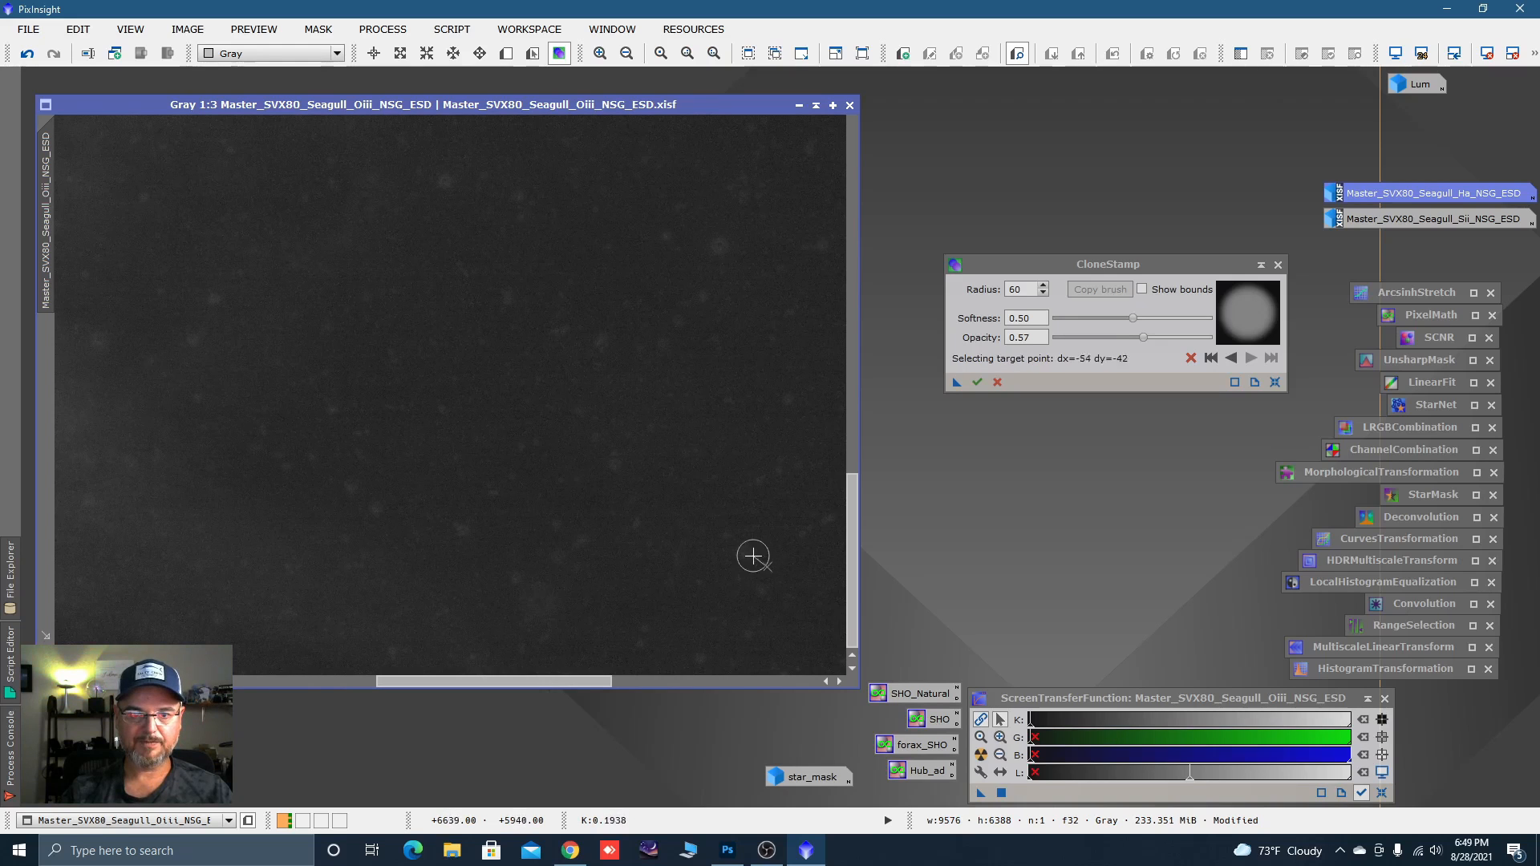
pyautogui.click(746, 550)
# Clone nearby background over the two brighter residues higher up in the dark sky at the nebula's lower right.
pyautogui.keyDown('ctrl'); pyautogui.click(742, 261); pyautogui.keyUp('ctrl')
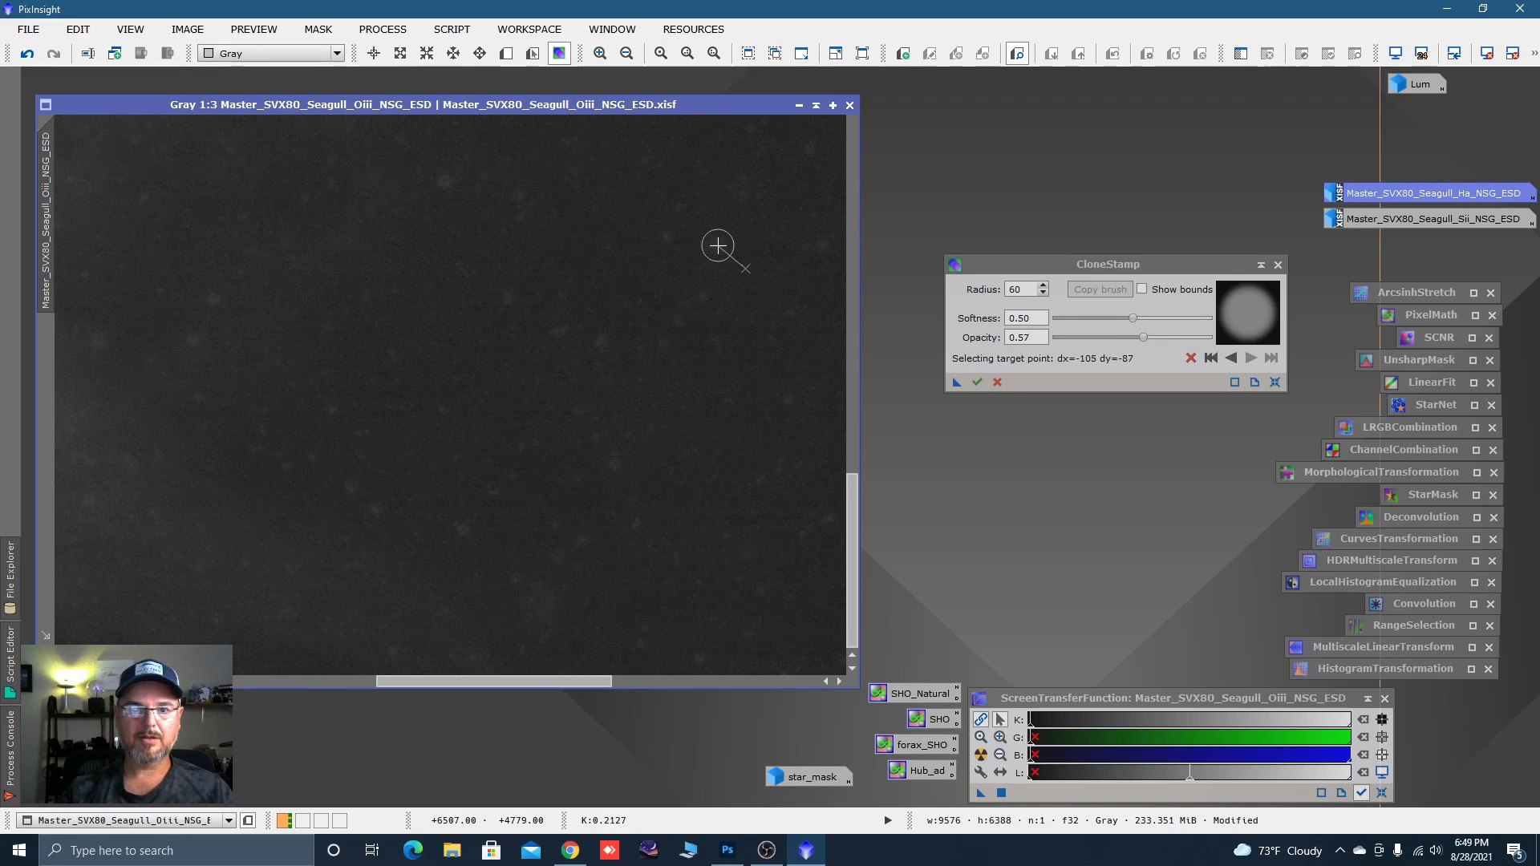
pyautogui.click(722, 250)
pyautogui.keyDown('ctrl'); pyautogui.click(492, 246); pyautogui.keyUp('ctrl')
pyautogui.click(447, 176)
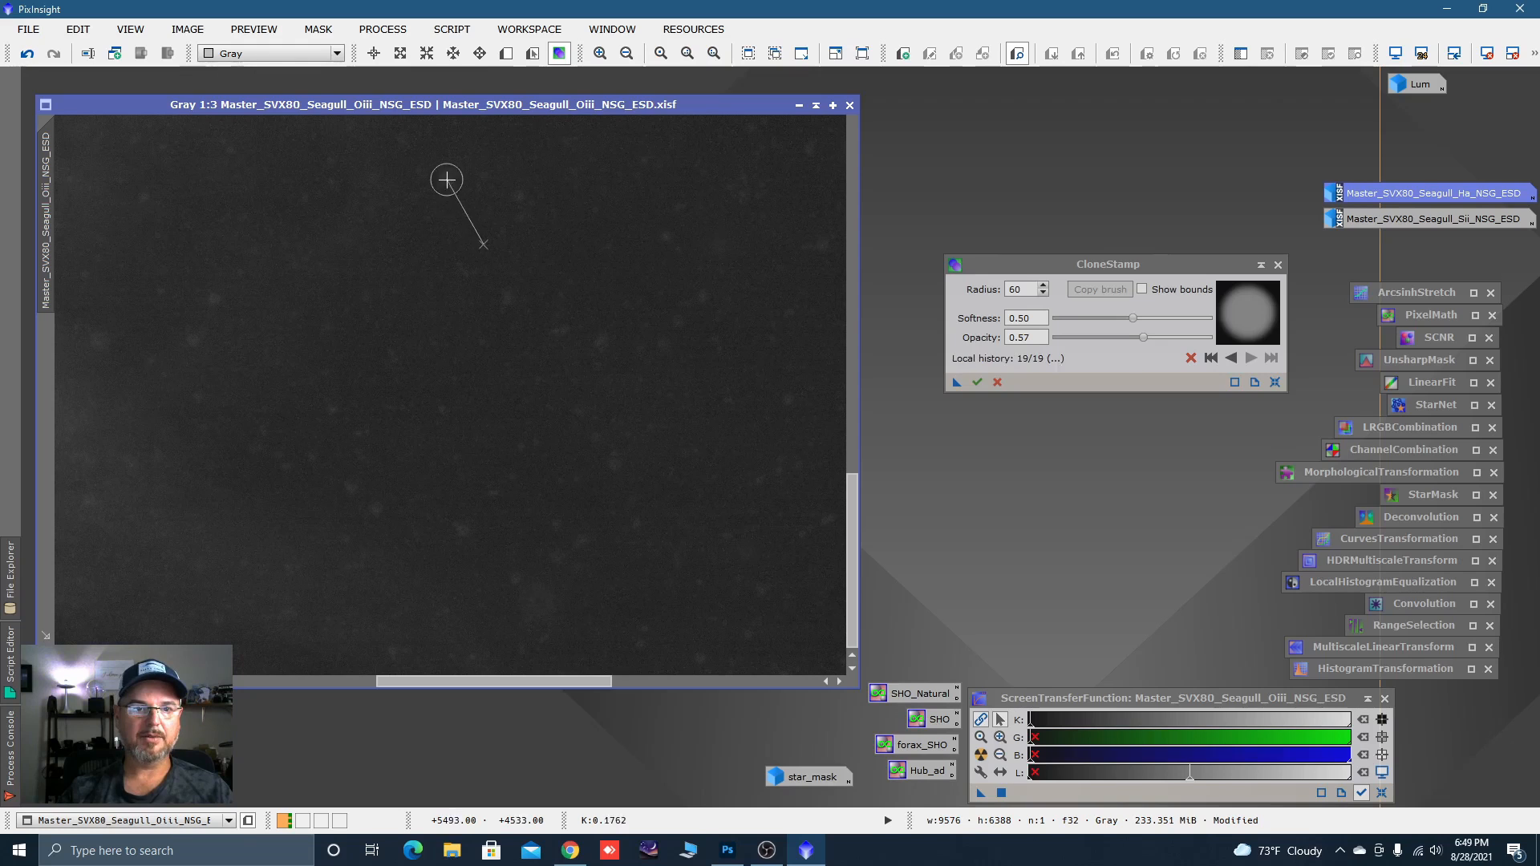
# Clone out the pair of neighbouring small residues in the dark sky below the nebula's right side.
pyautogui.keyDown('ctrl'); pyautogui.click(434, 482); pyautogui.keyUp('ctrl')
pyautogui.click(382, 506)
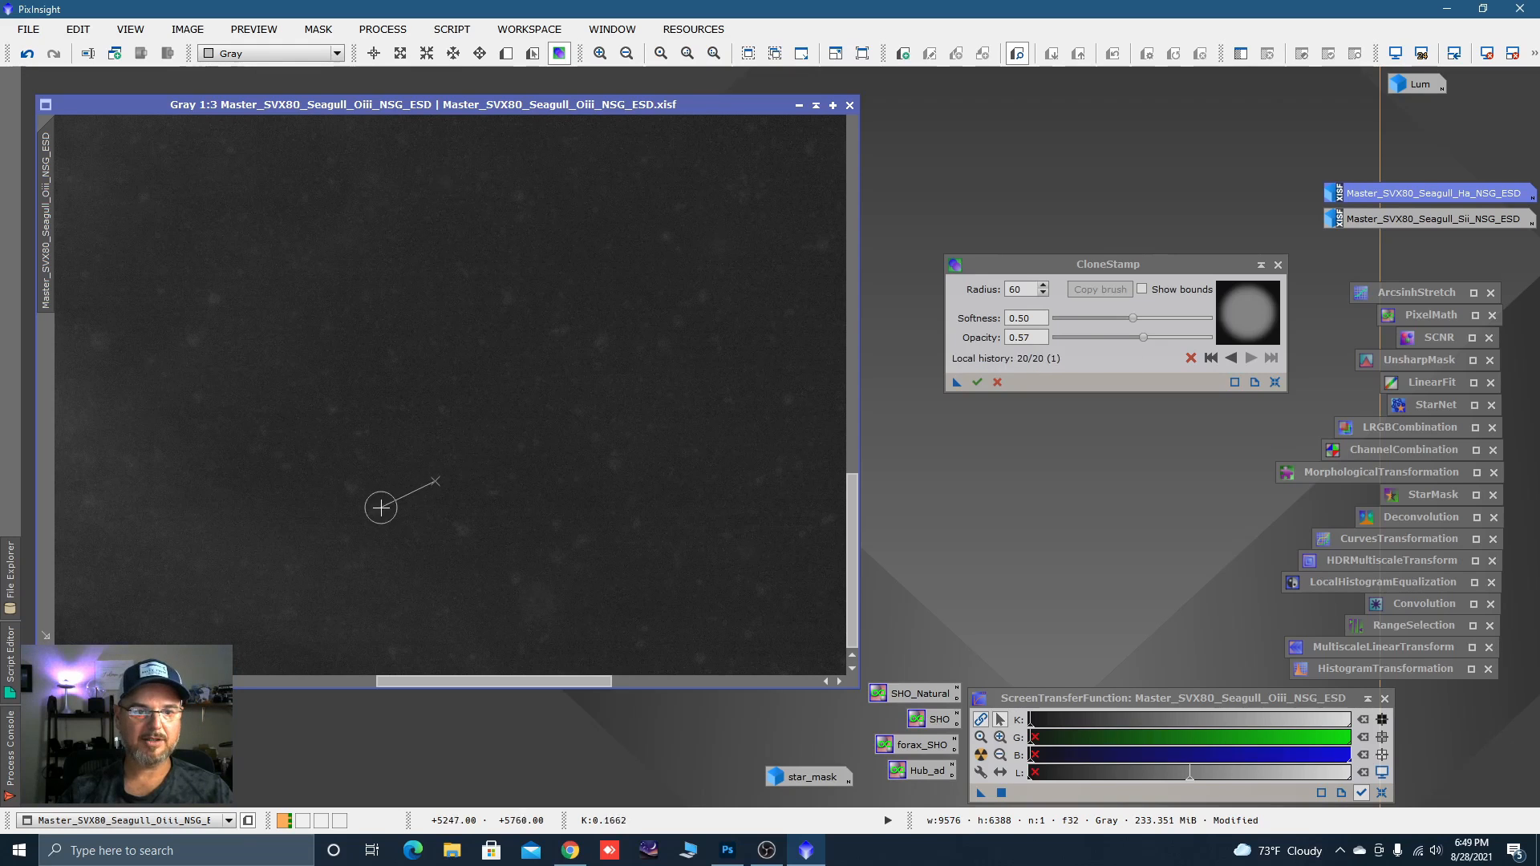
pyautogui.keyDown('ctrl'); pyautogui.click(420, 465); pyautogui.keyUp('ctrl')
pyautogui.click(353, 489)
# Clone out the residue in the middle of the visible dark sky and another close to the nebula's edge.
pyautogui.keyDown('ctrl'); pyautogui.click(508, 346); pyautogui.keyUp('ctrl')
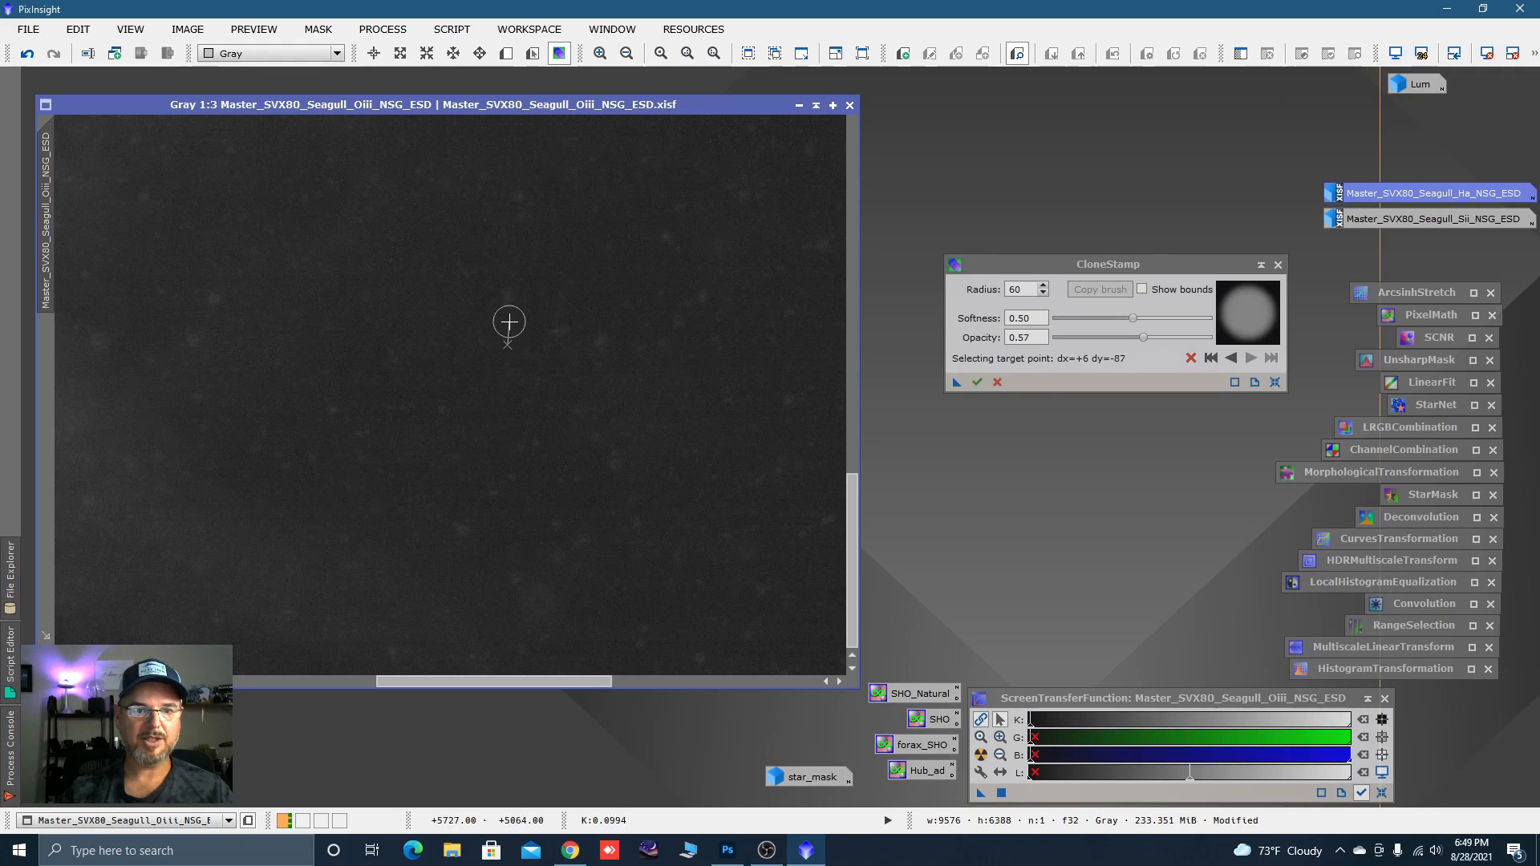
pyautogui.click(509, 298)
pyautogui.keyDown('ctrl'); pyautogui.click(170, 319); pyautogui.keyUp('ctrl')
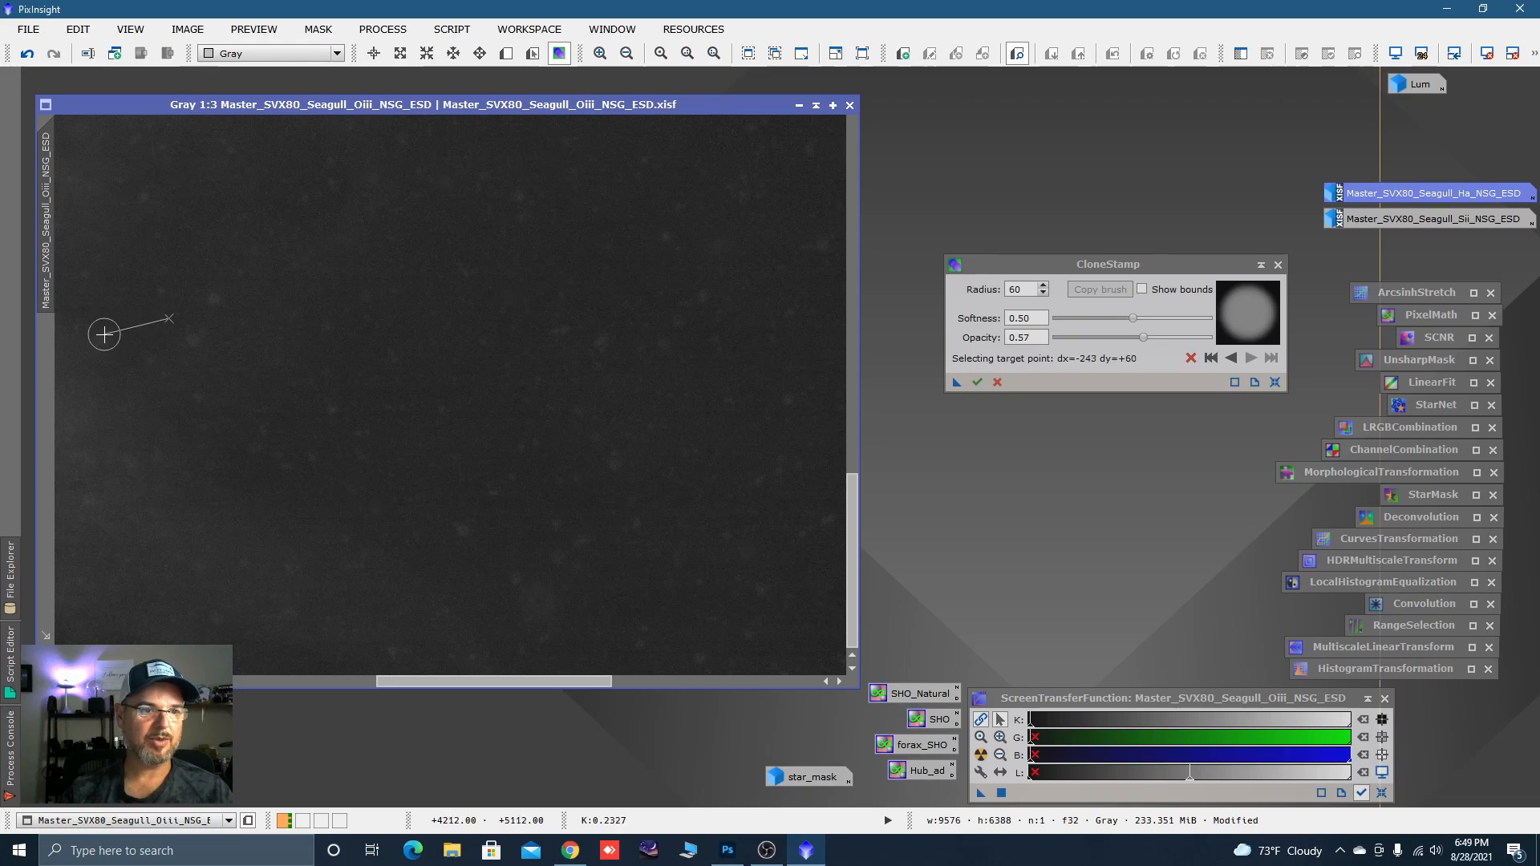
pyautogui.click(96, 343)
# Clone clean background over the star residues in the dark sky toward the far lower right of the Oiii image.
pyautogui.press('space')
pyautogui.moveTo(698, 399); pyautogui.dragTo(35, 499)
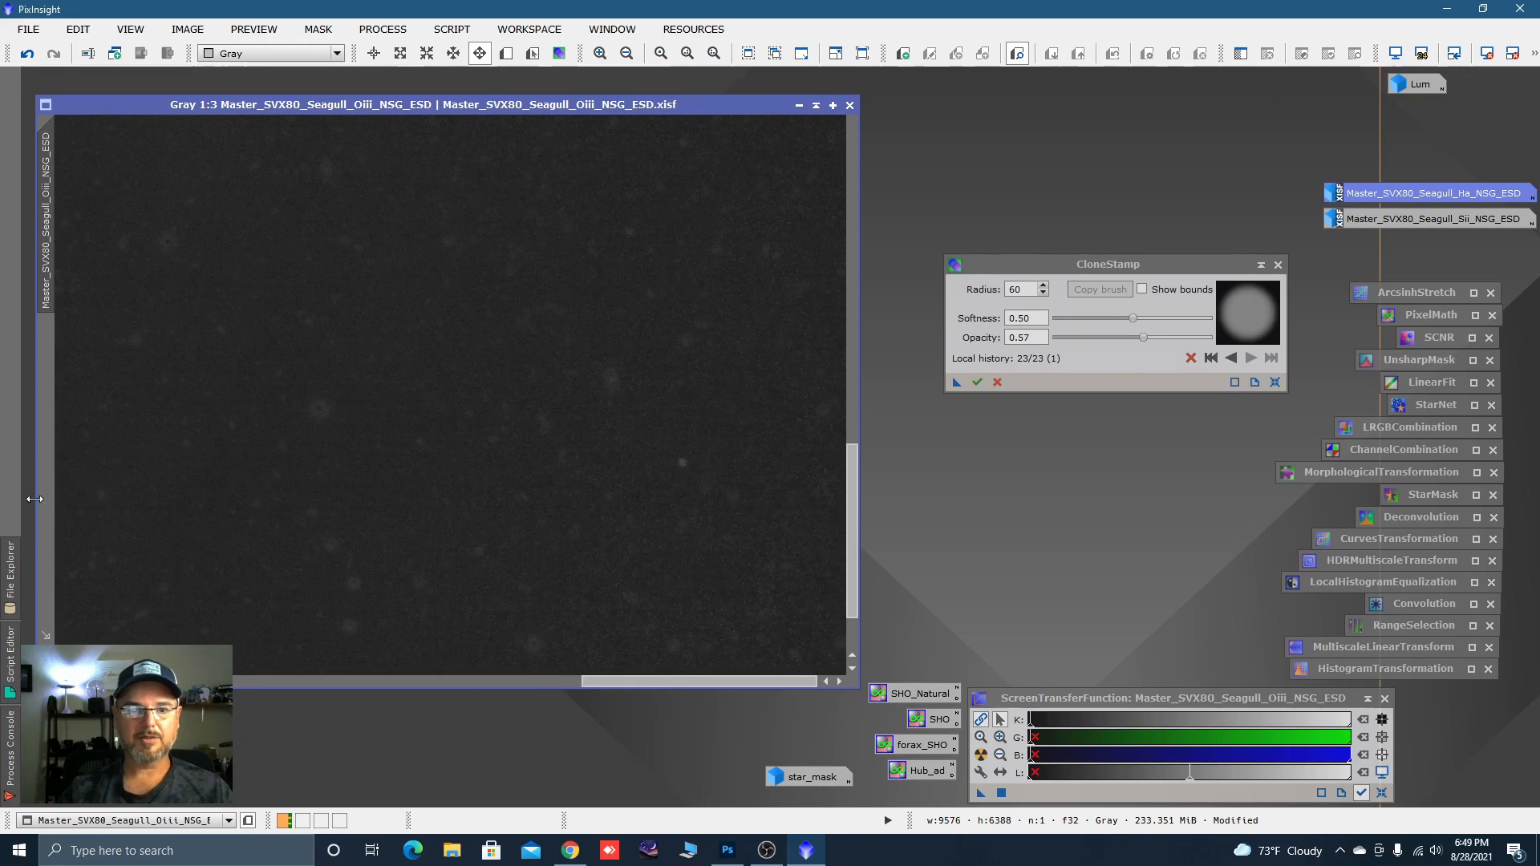
pyautogui.keyDown('ctrl'); pyautogui.click(362, 467); pyautogui.keyUp('ctrl')
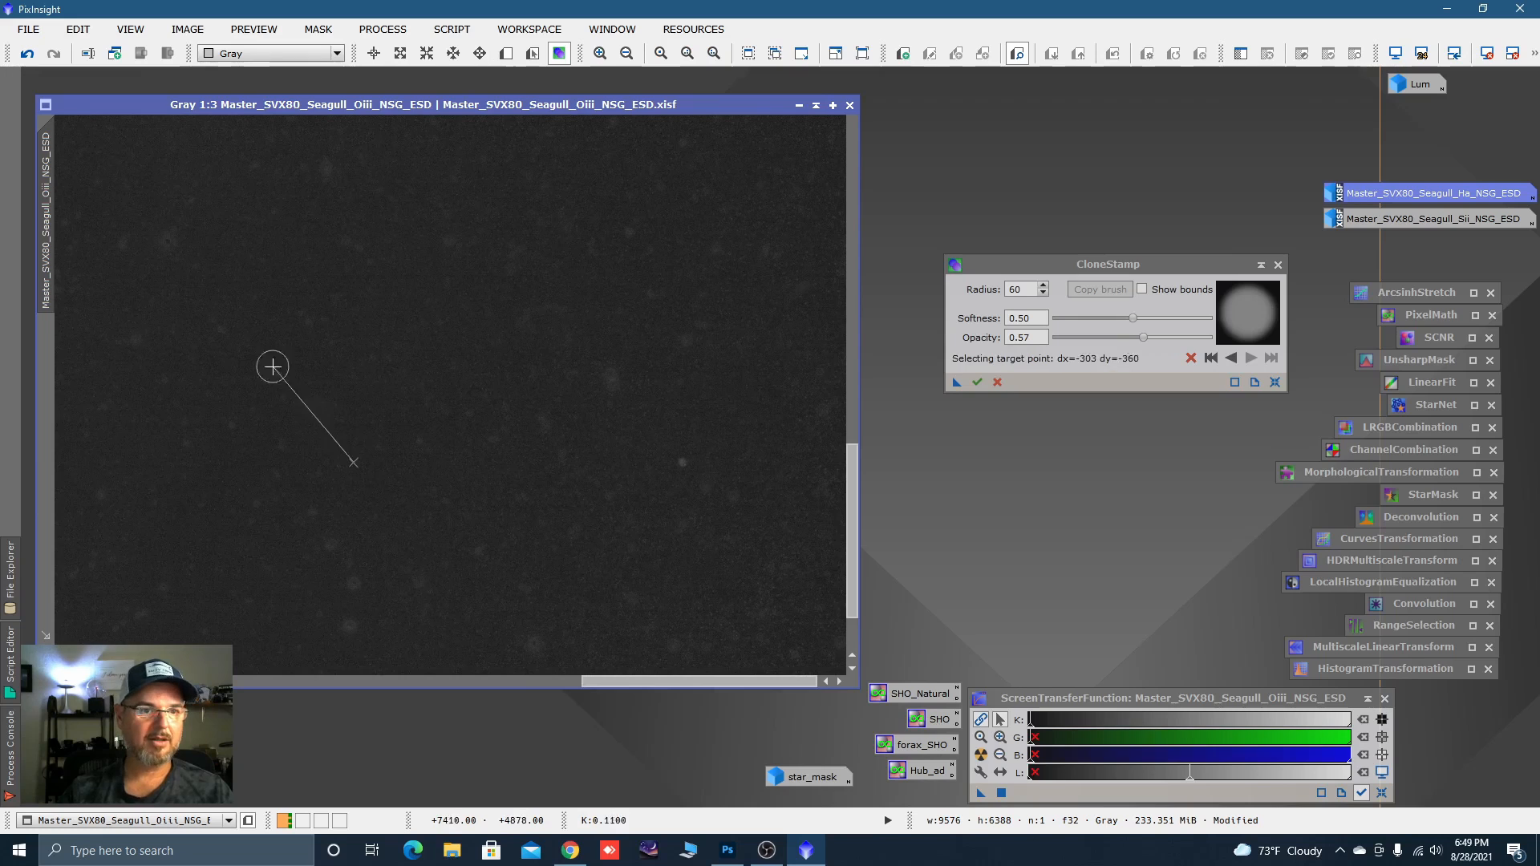
pyautogui.click(166, 238)
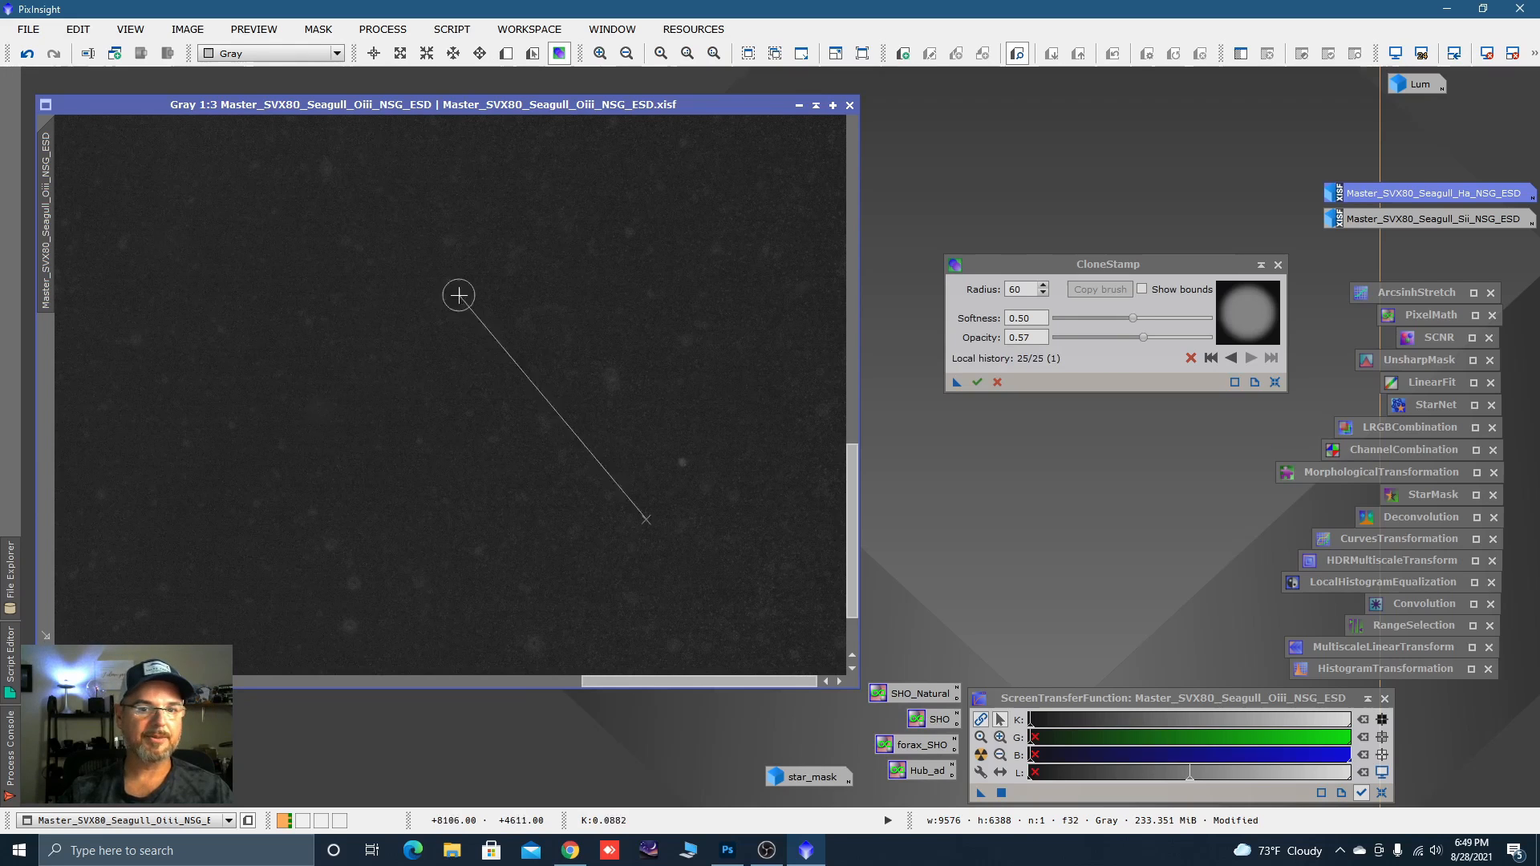
pyautogui.keyDown('ctrl'); pyautogui.click(654, 405); pyautogui.keyUp('ctrl')
pyautogui.keyDown('ctrl'); pyautogui.click(671, 399); pyautogui.keyUp('ctrl')
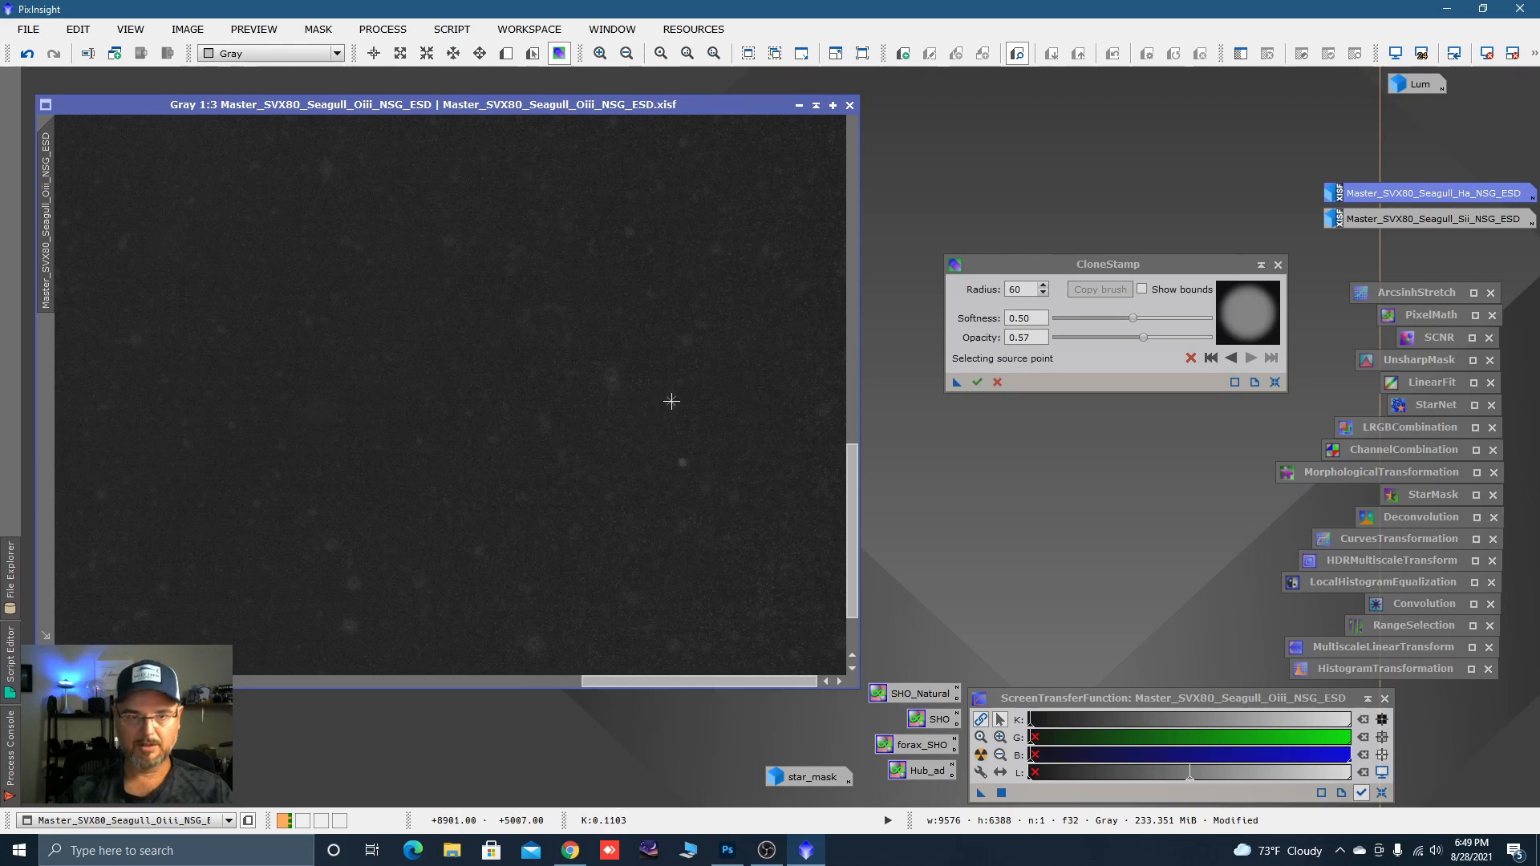
pyautogui.click(613, 375)
# Finish the residue cleanup, apply the CloneStamp edits to the Oiii image and close CloneStamp.
pyautogui.press('space')
pyautogui.moveTo(524, 315); pyautogui.dragTo(518, 637)
pyautogui.press('space')
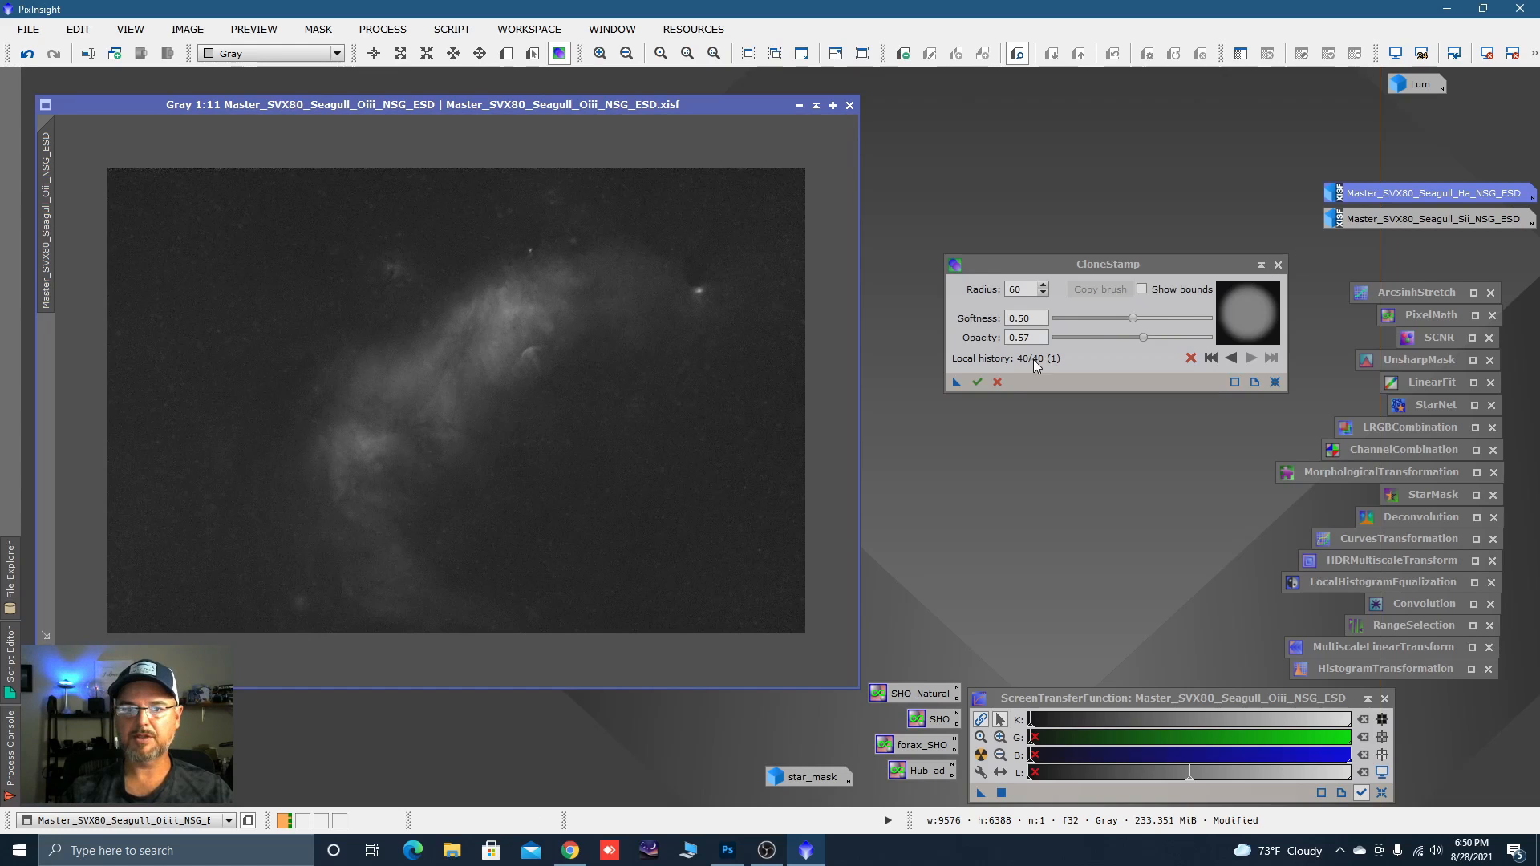
pyautogui.click(980, 383)
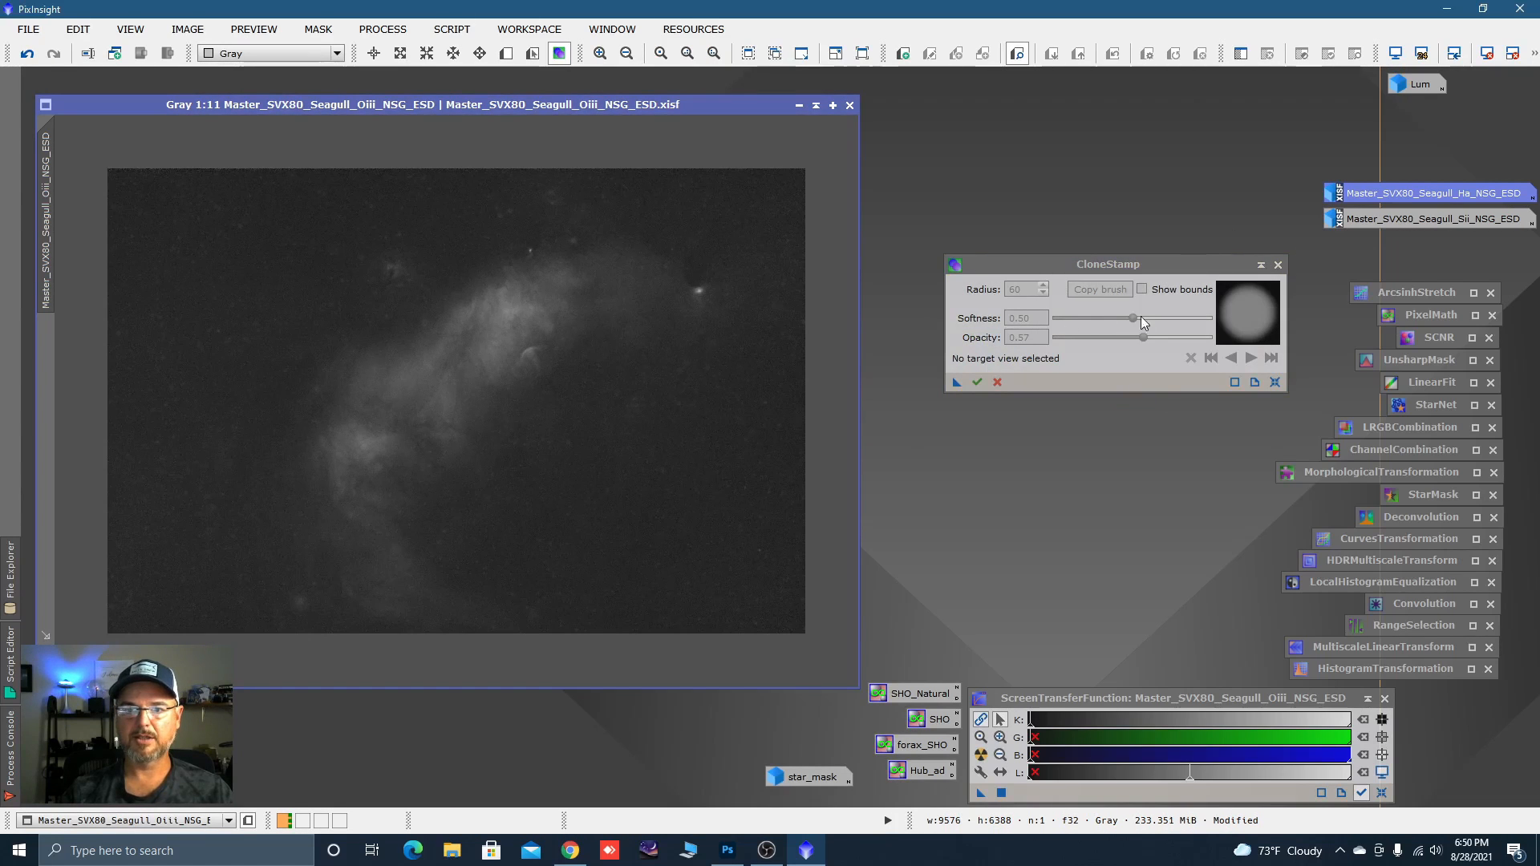
pyautogui.click(1278, 266)
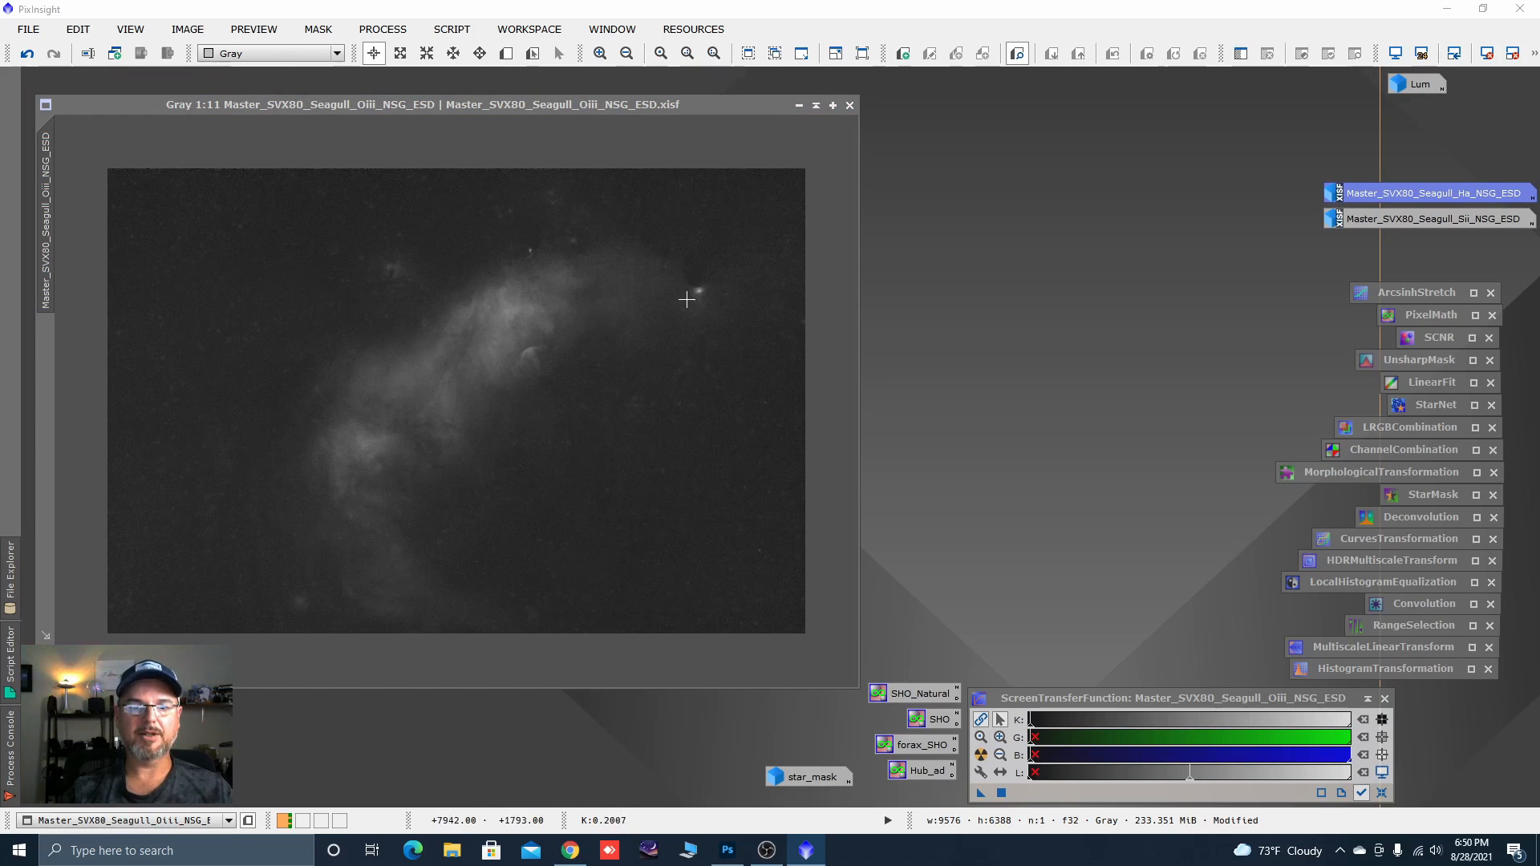
# Open CurvesTransformation and place its window beside the Oiii image.
pyautogui.doubleClick(1362, 539)
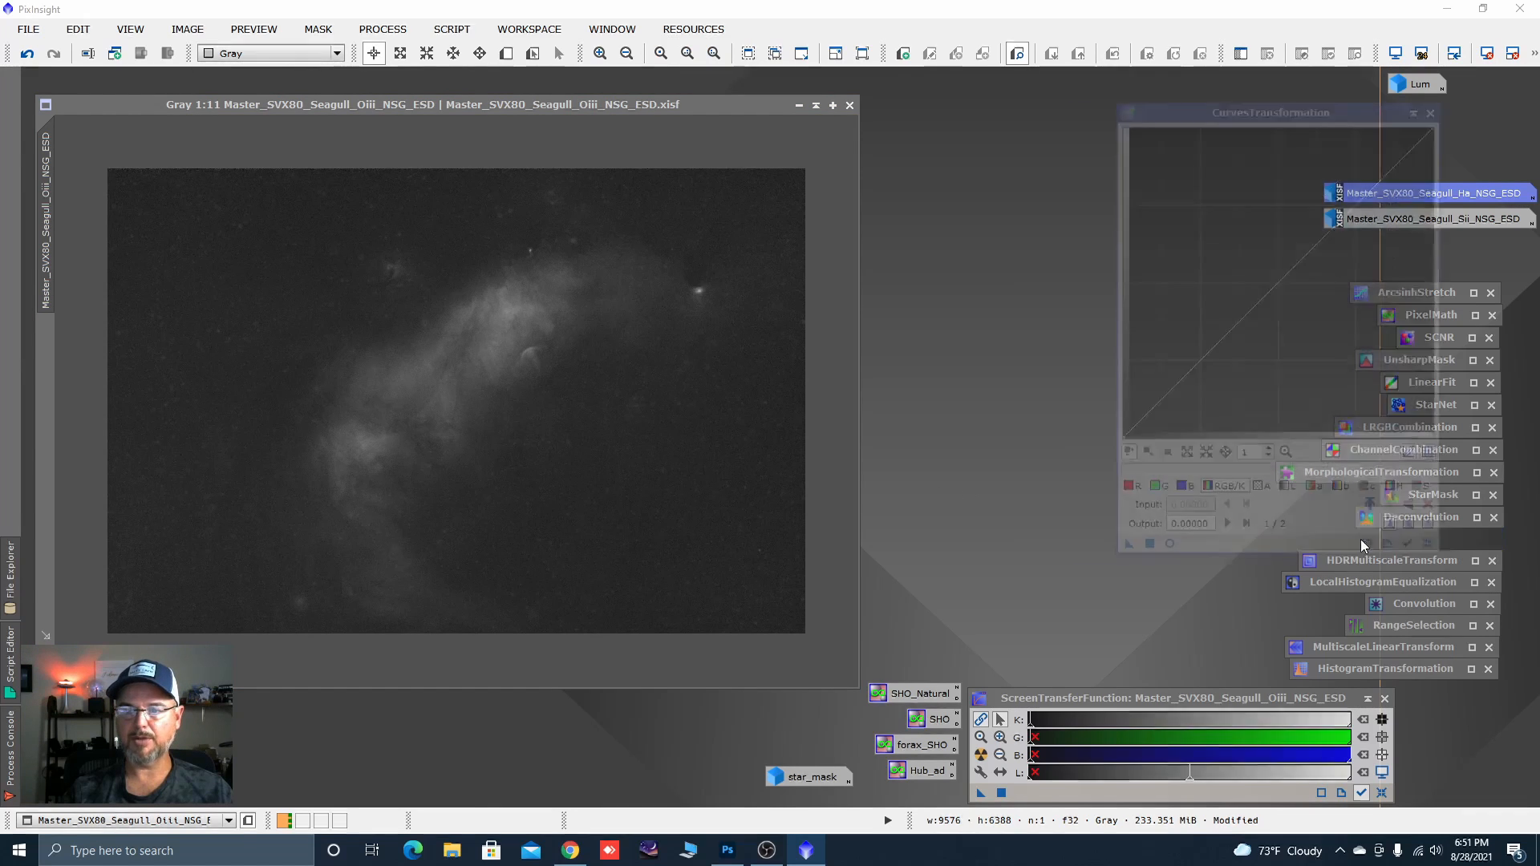
pyautogui.moveTo(1160, 130); pyautogui.dragTo(1194, 152)
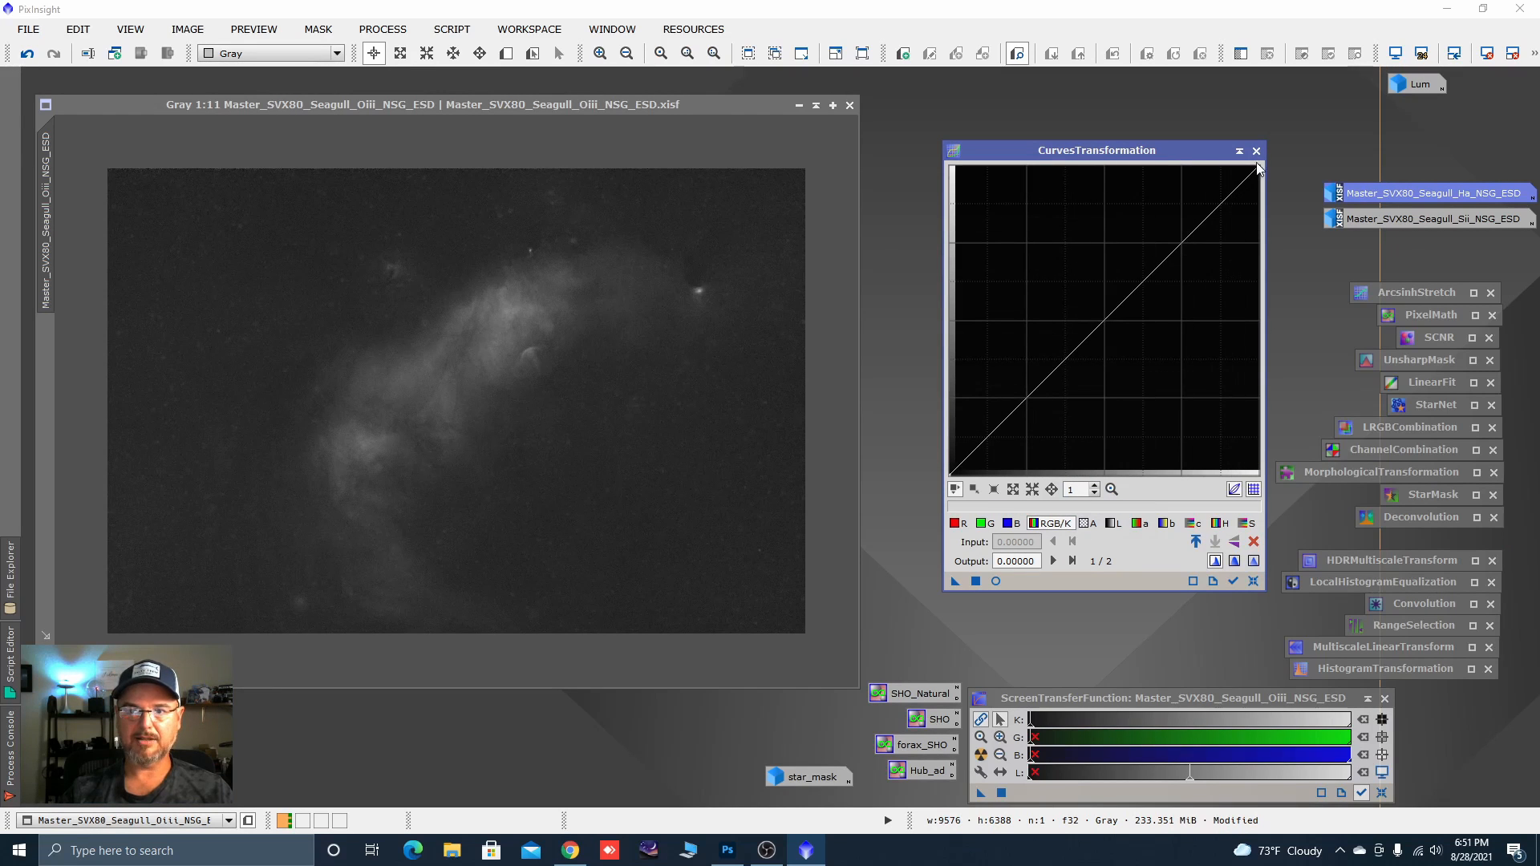
pyautogui.scroll(4, 1073, 445)
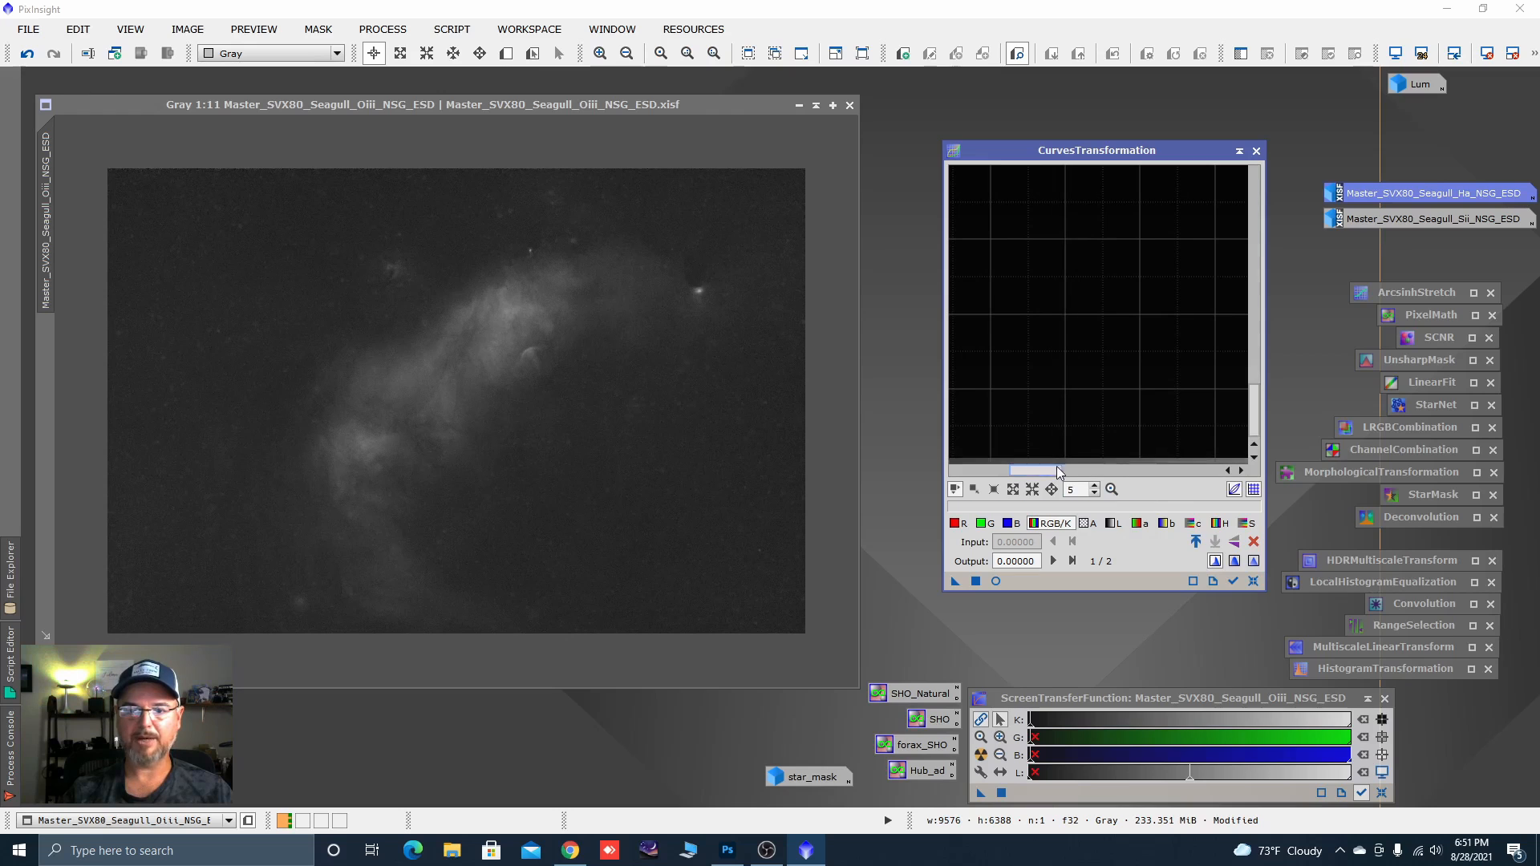
pyautogui.moveTo(1036, 471); pyautogui.dragTo(969, 479)
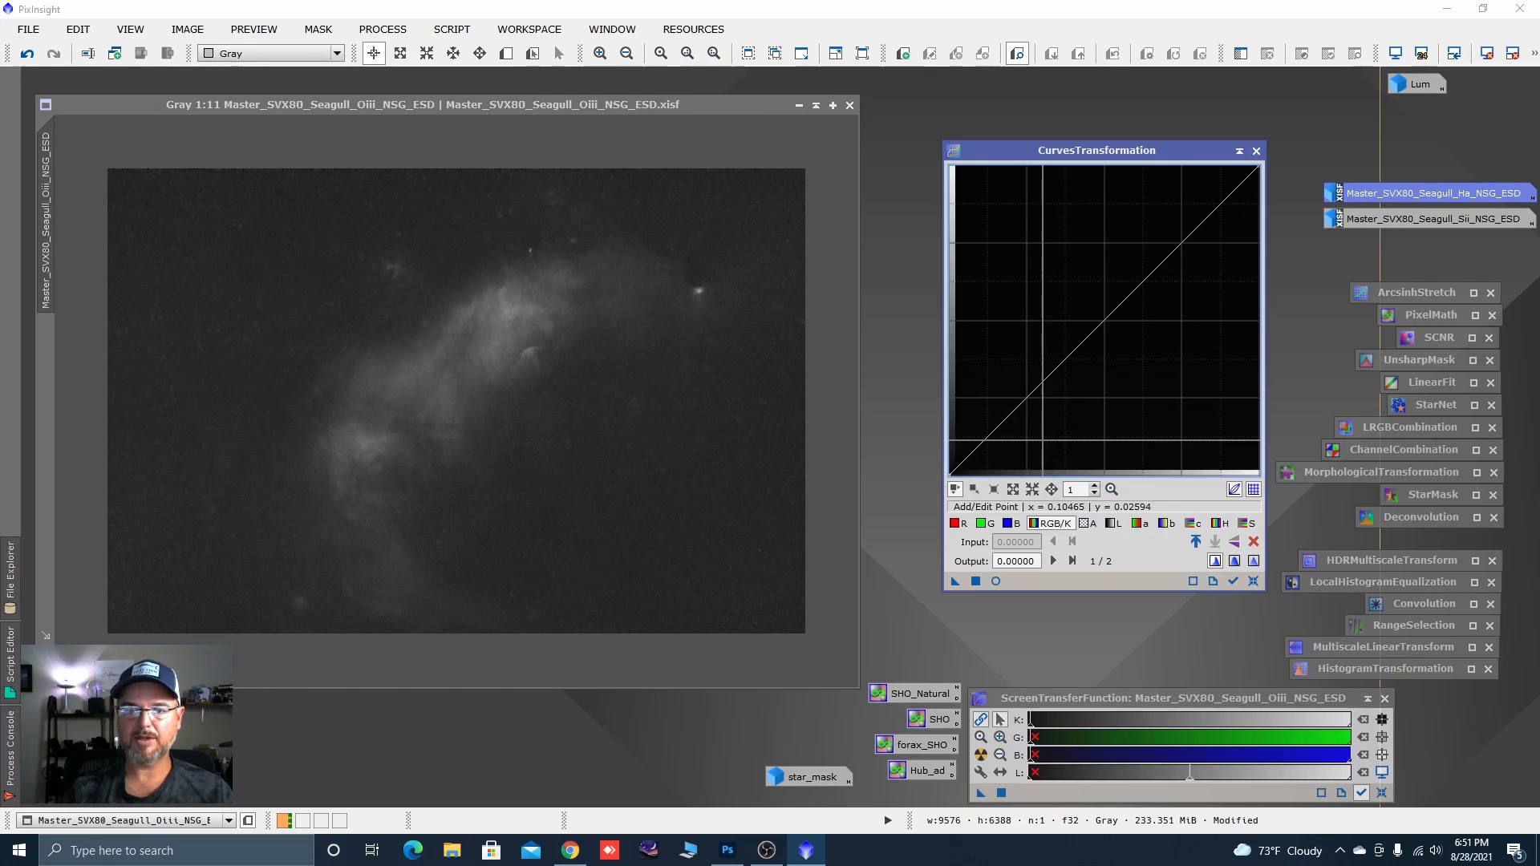
pyautogui.scroll(-2, 1057, 458)
pyautogui.scroll(-2, 1057, 458)
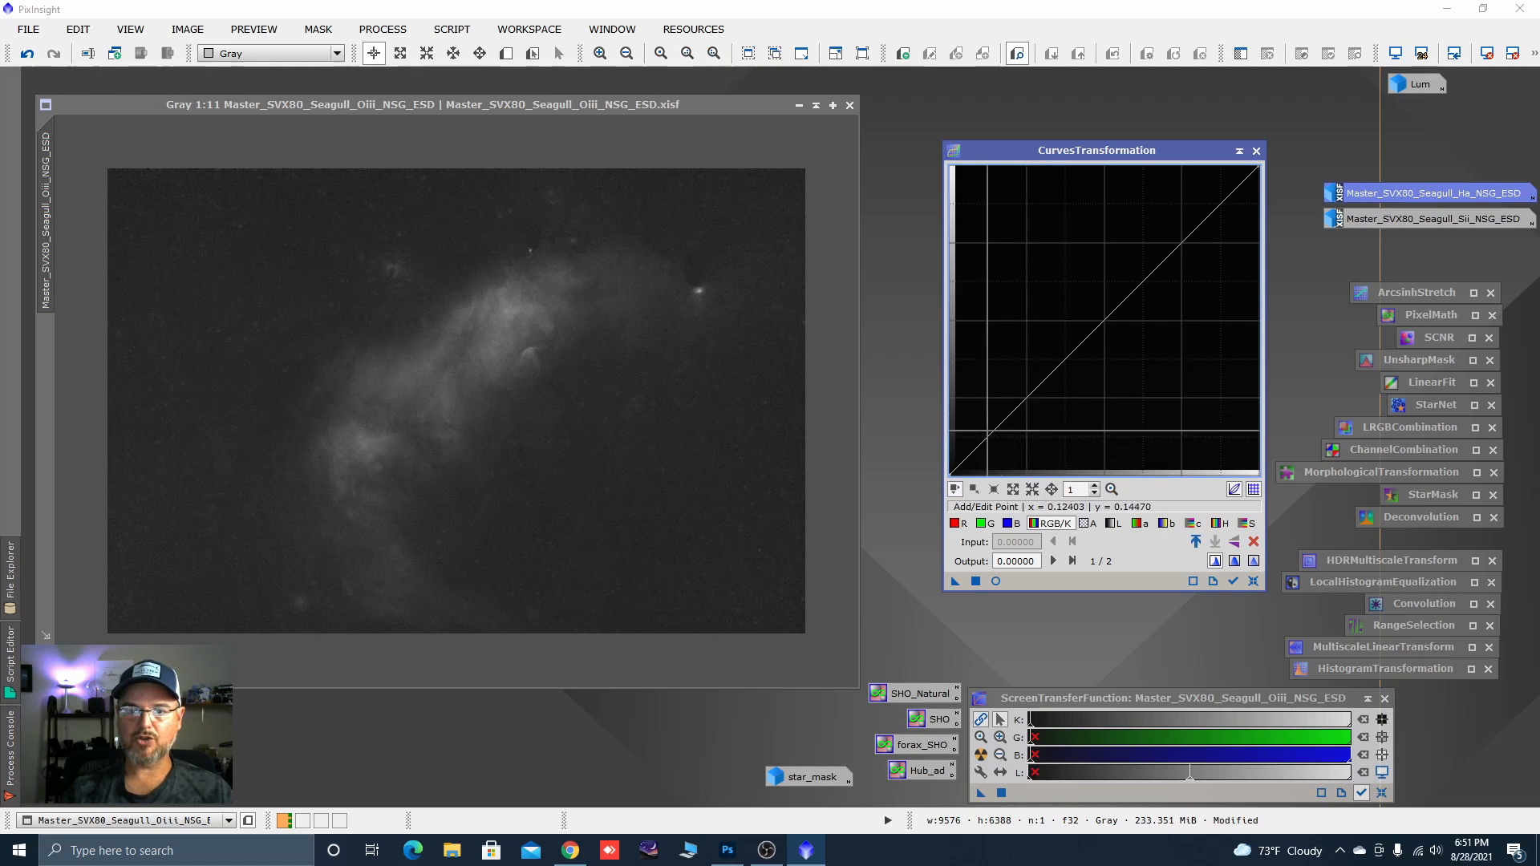
# With real-time preview on, add a shadow point to the RGB/K curve at input 0.05204, output 0.03916.
pyautogui.scroll(4, 1007, 413)
pyautogui.moveTo(1031, 471); pyautogui.dragTo(1001, 471)
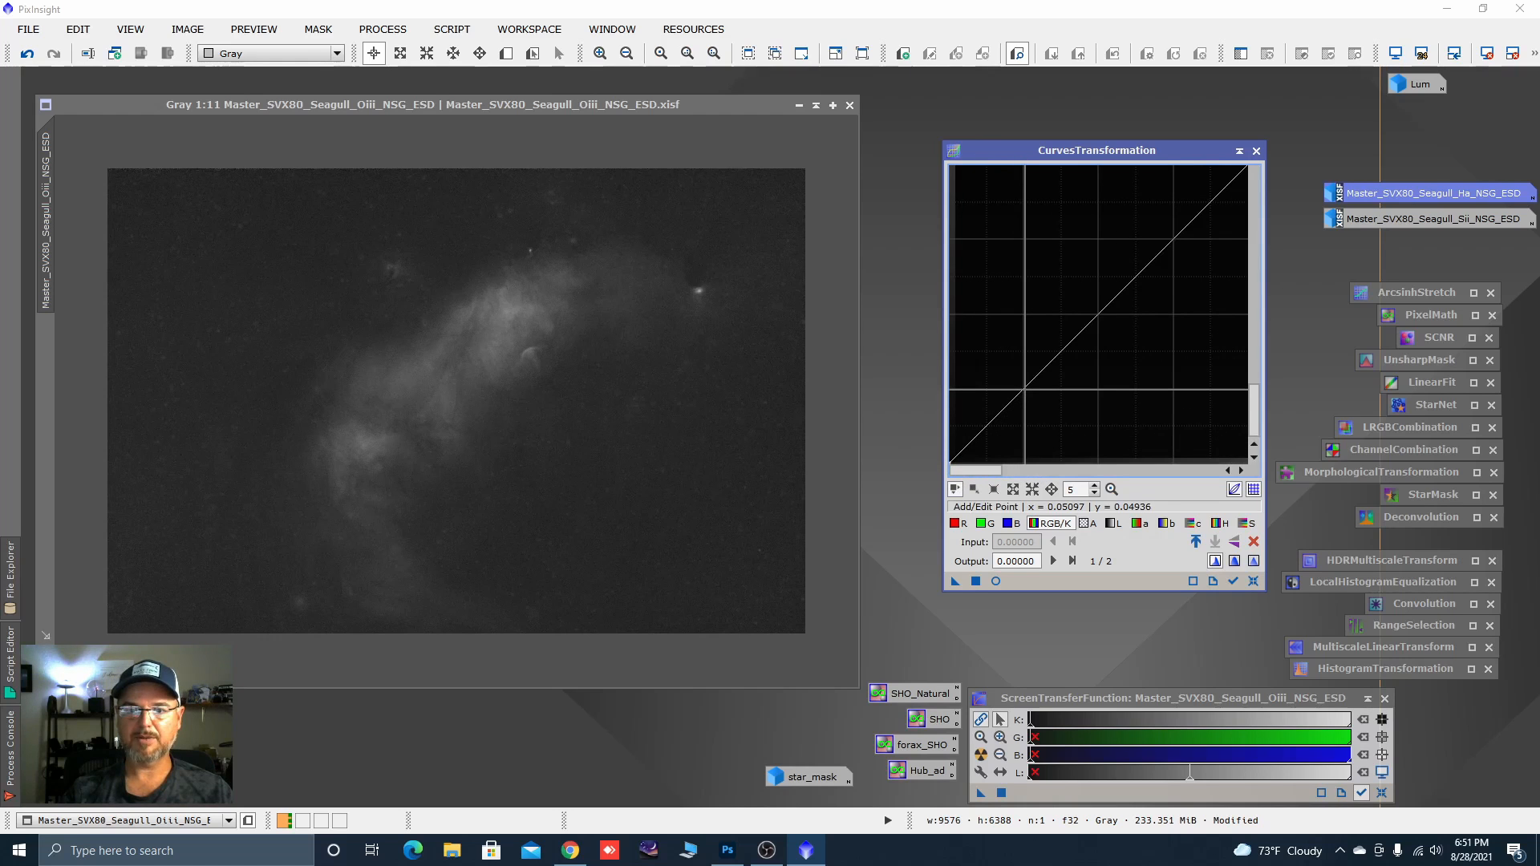
pyautogui.click(1024, 388)
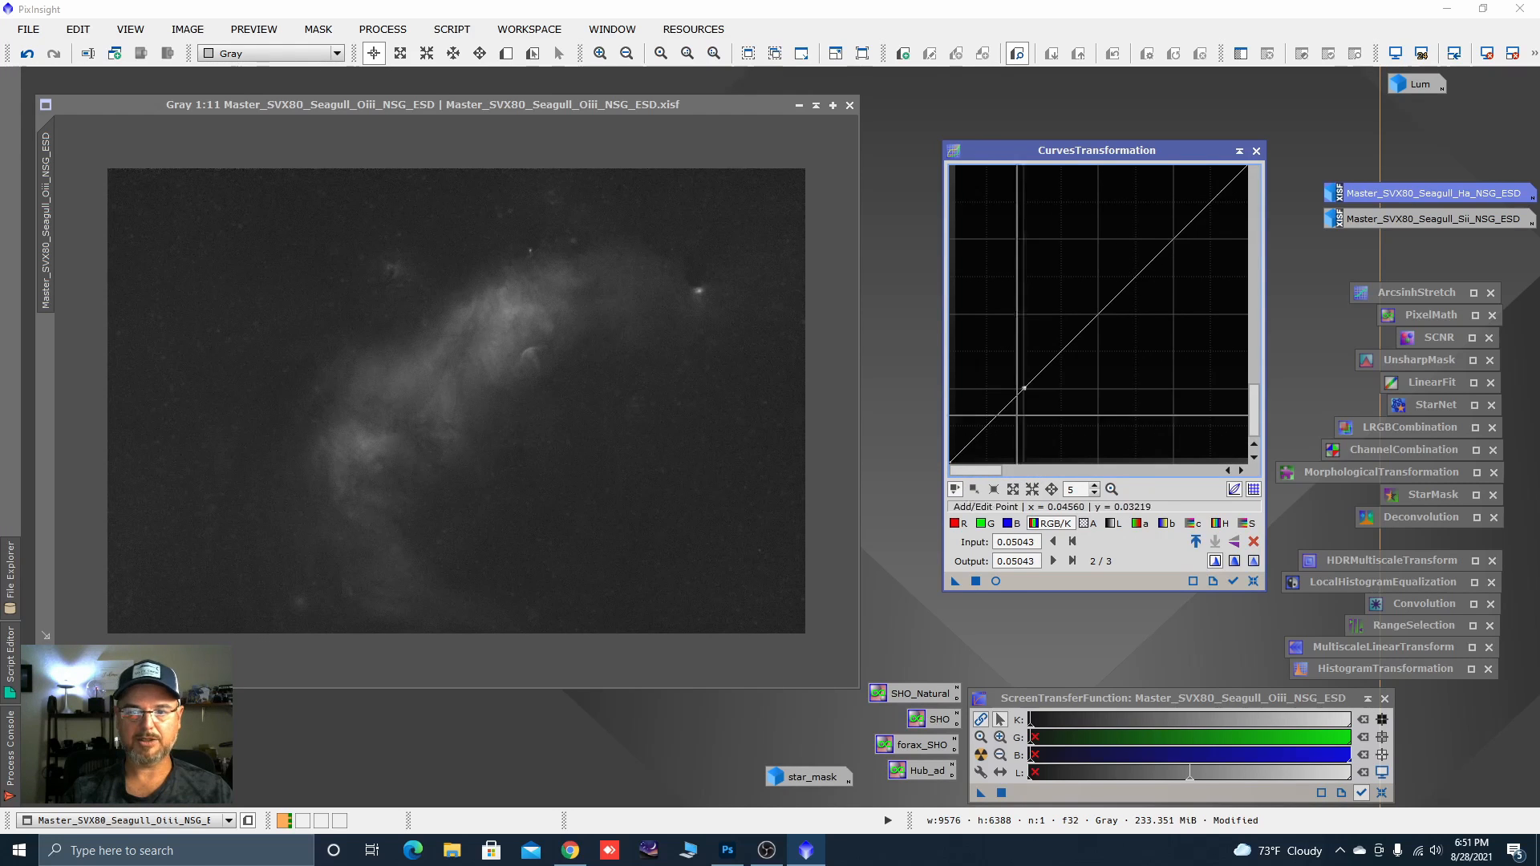
pyautogui.click(997, 582)
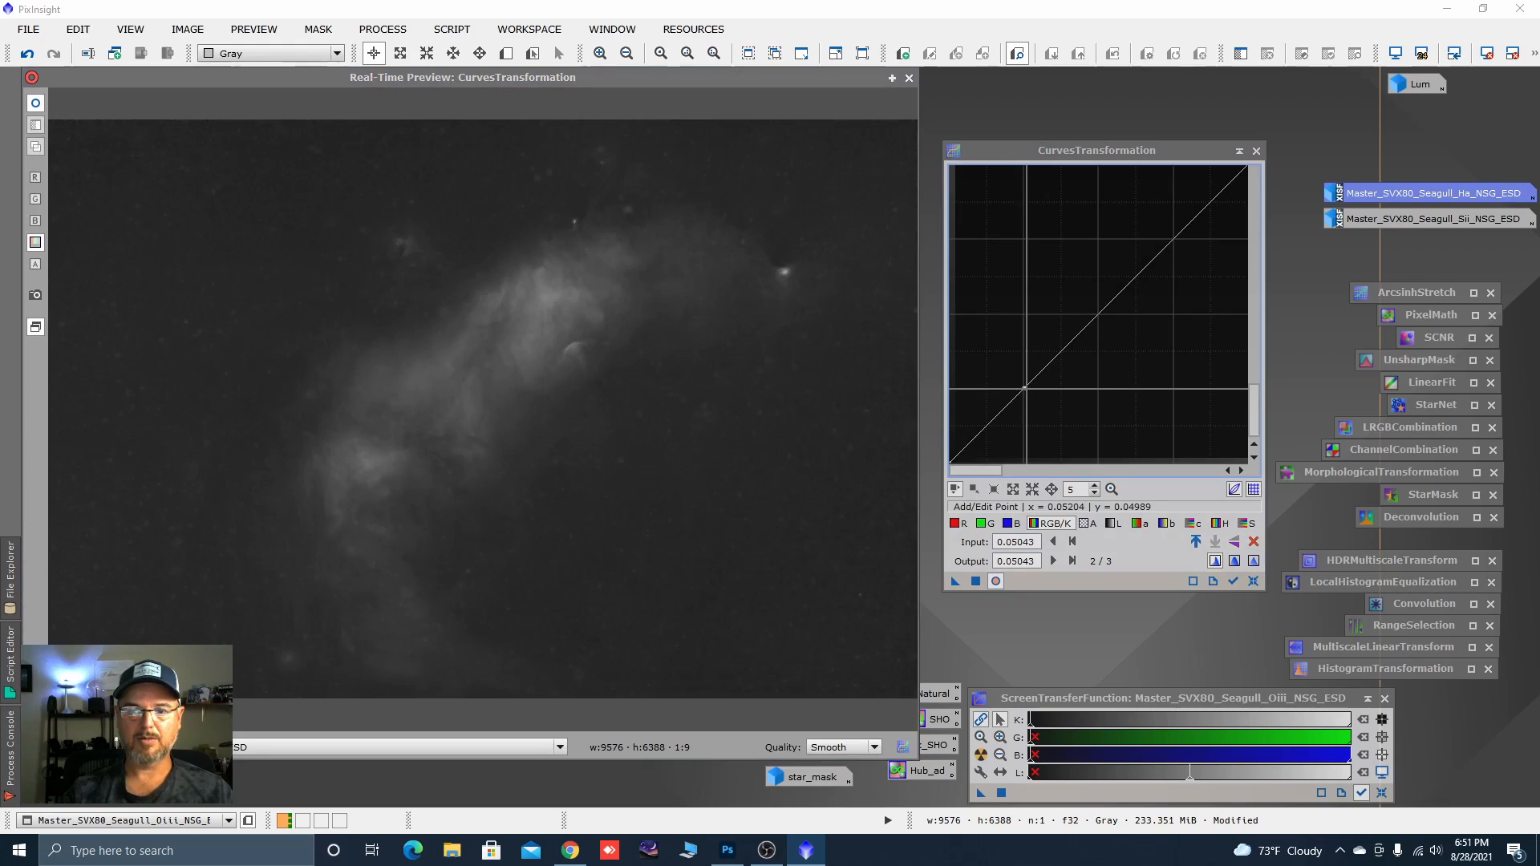
pyautogui.moveTo(1025, 389); pyautogui.dragTo(1027, 405)
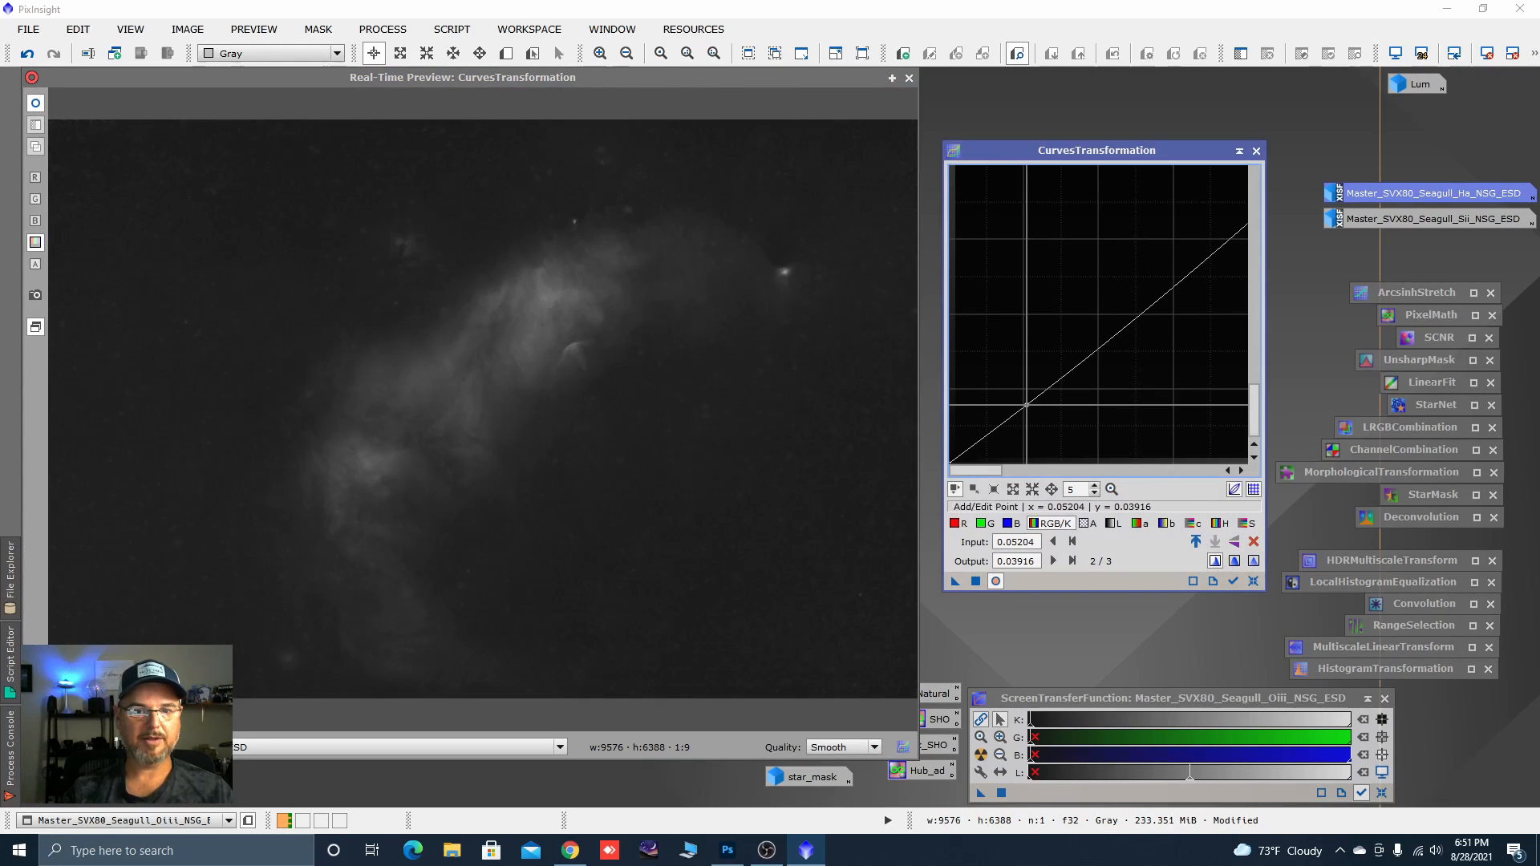
pyautogui.scroll(-4, 1055, 443)
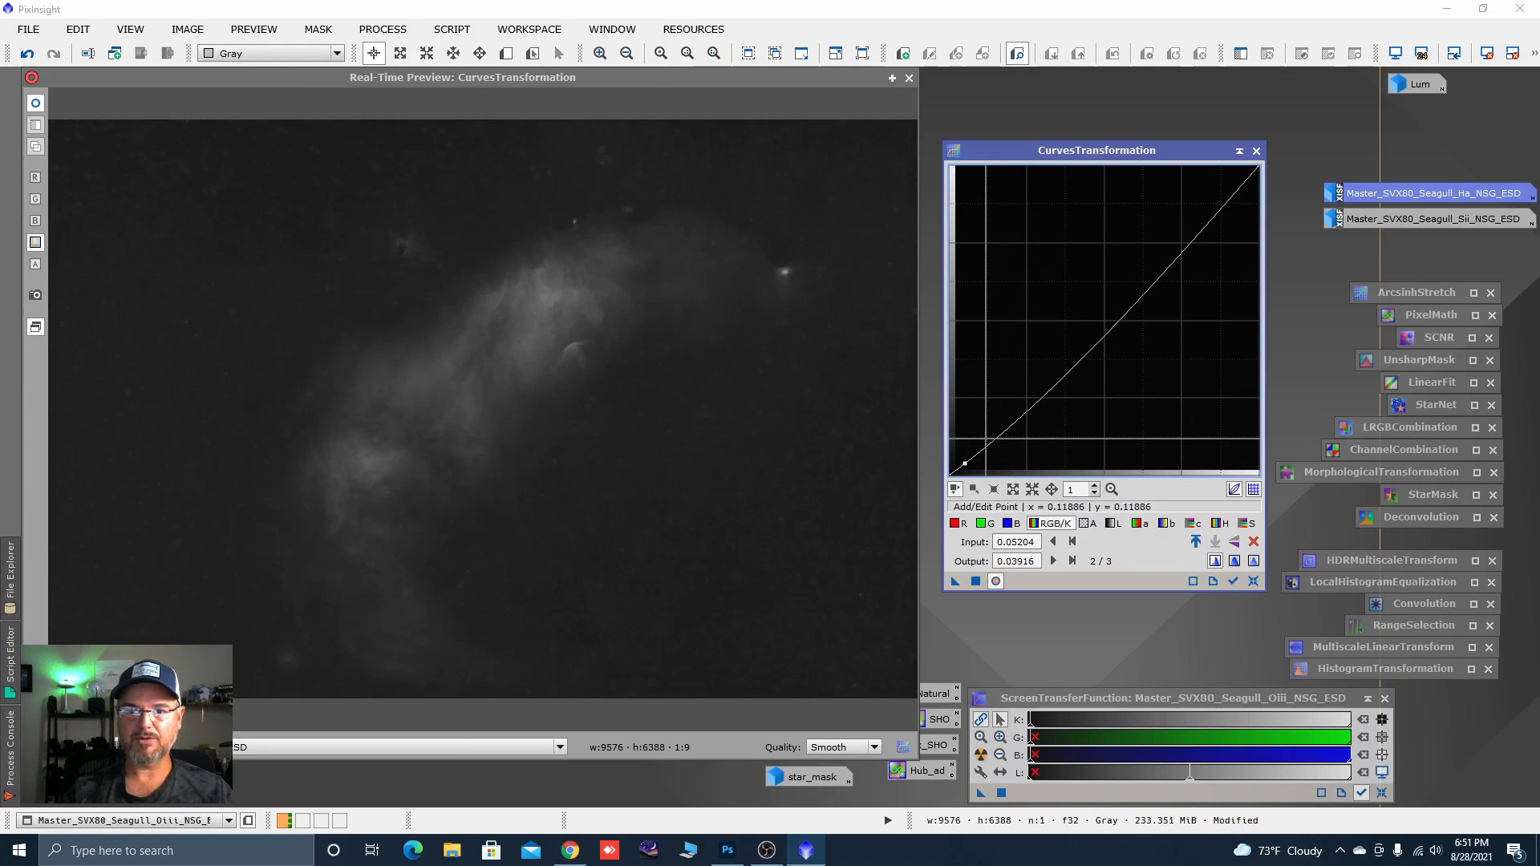
pyautogui.moveTo(666, 368)
pyautogui.mouseDown()
pyautogui.moveTo(565, 397)
pyautogui.moveTo(618, 364)
pyautogui.moveTo(567, 409)
pyautogui.moveTo(543, 389)
pyautogui.moveTo(619, 337)
pyautogui.moveTo(476, 461)
pyautogui.moveTo(508, 451)
pyautogui.mouseUp()
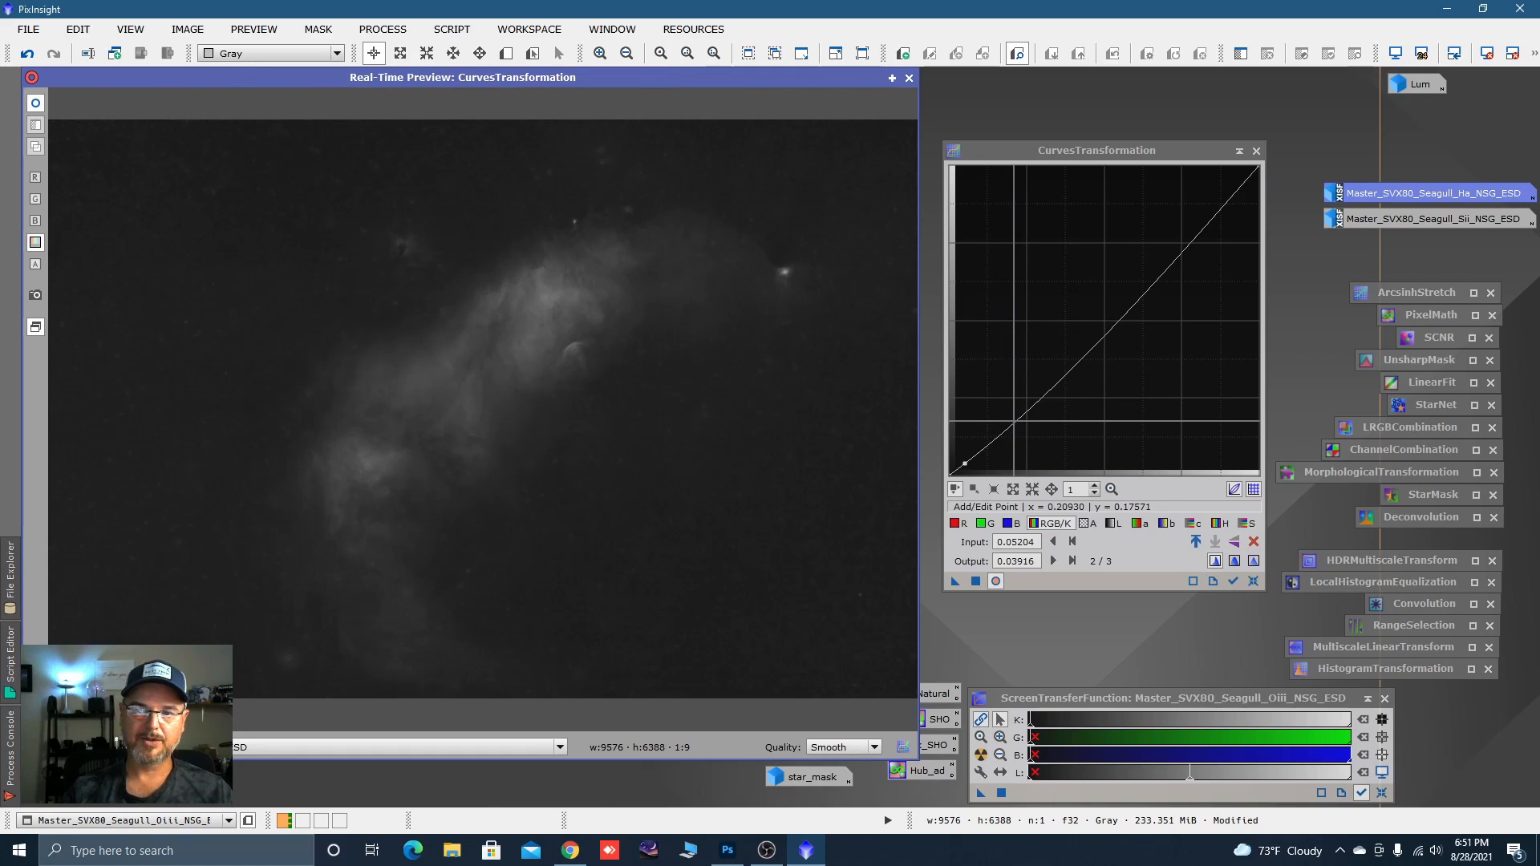
# Add a second RGB/K curve point at input 0.21447, output 0.20672, apply the curve to the Oiii image and reset the curve.
pyautogui.moveTo(1017, 418); pyautogui.dragTo(1016, 410)
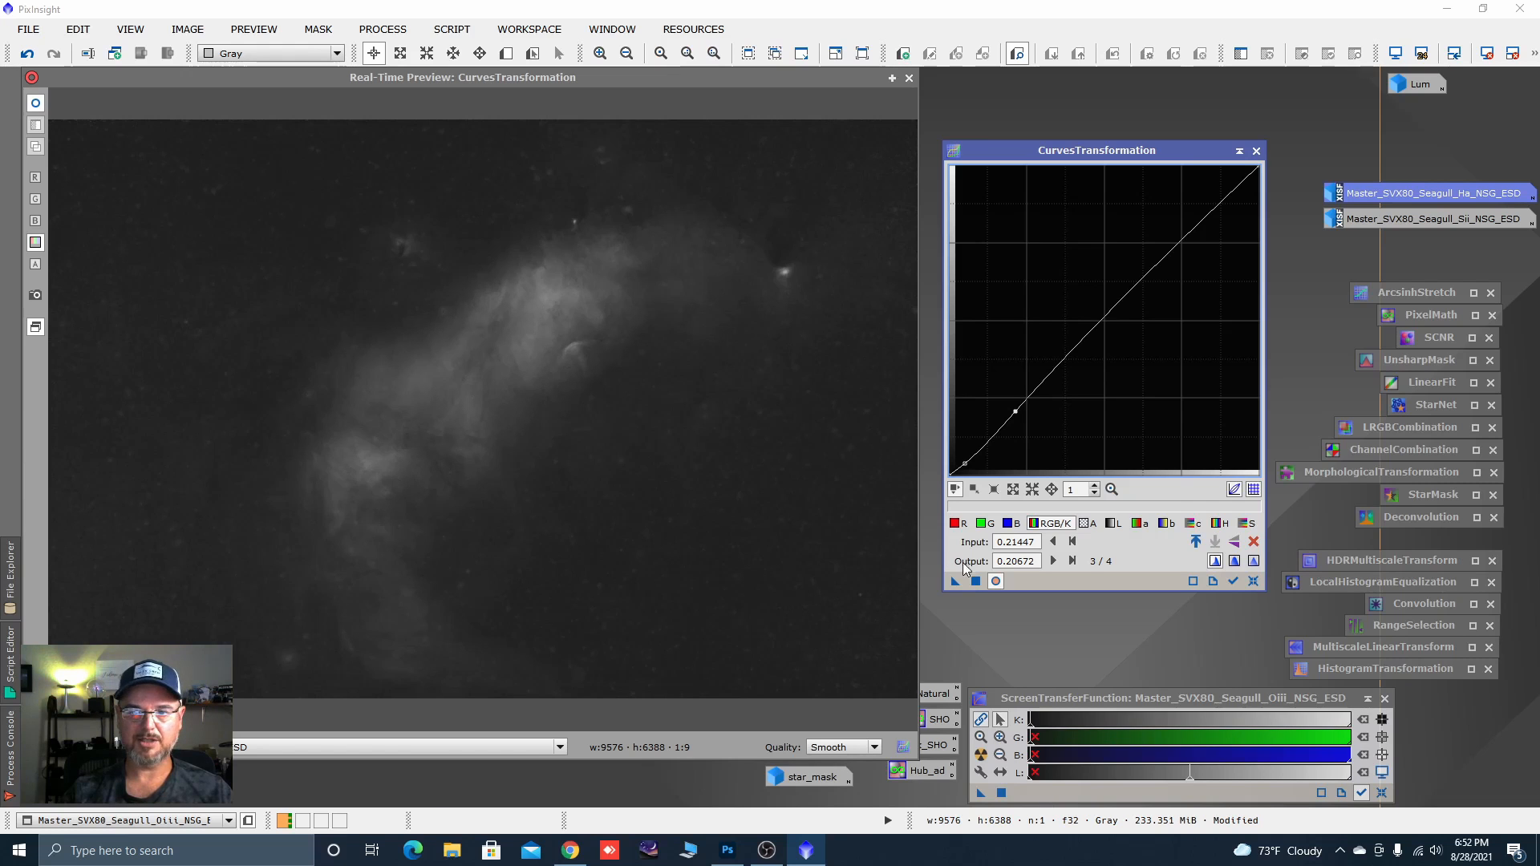
pyautogui.click(976, 581)
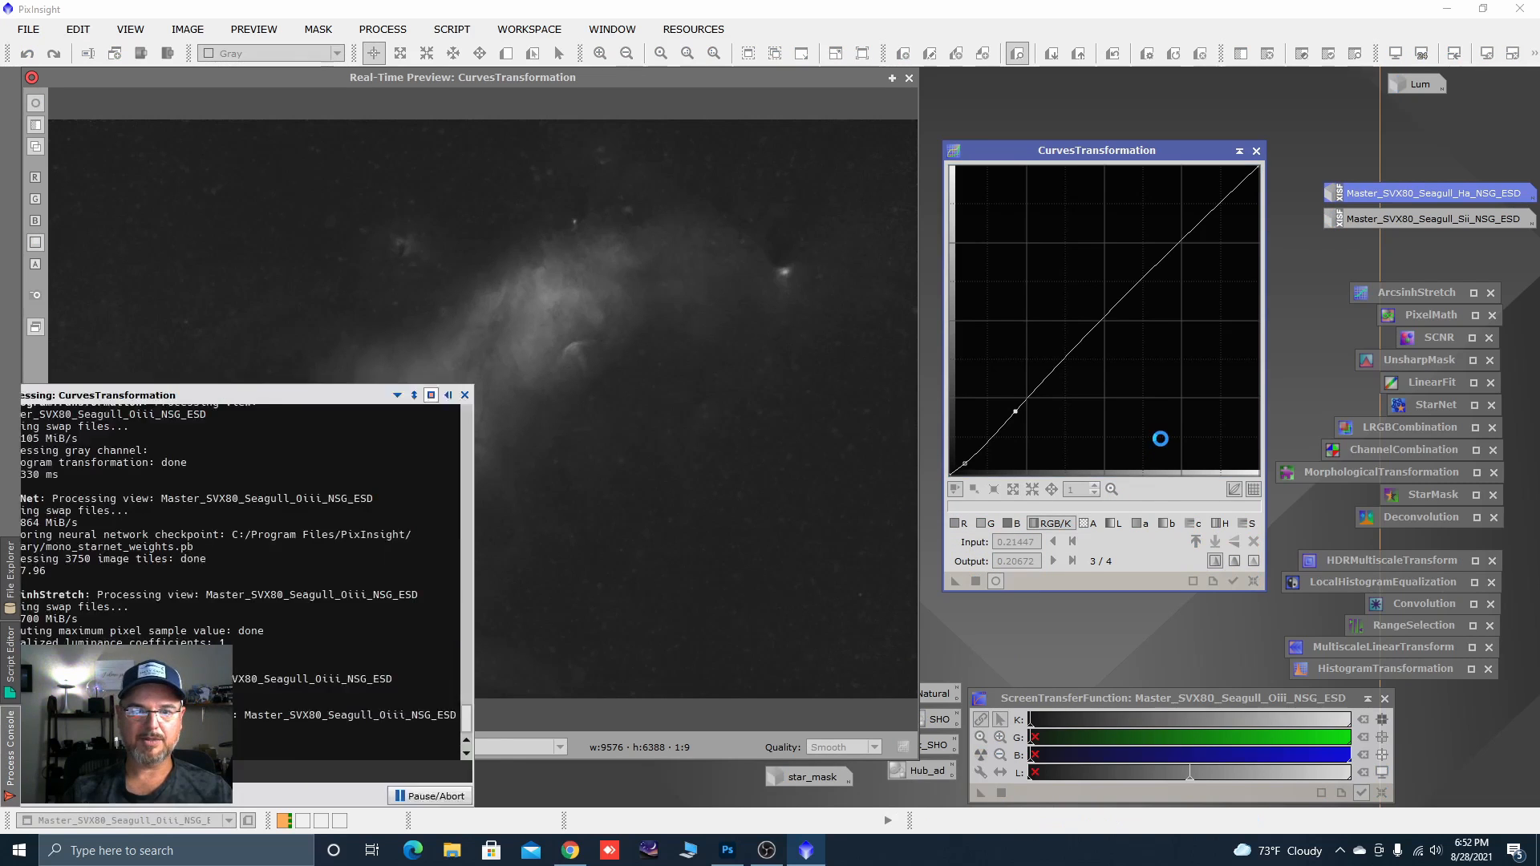
pyautogui.click(1254, 582)
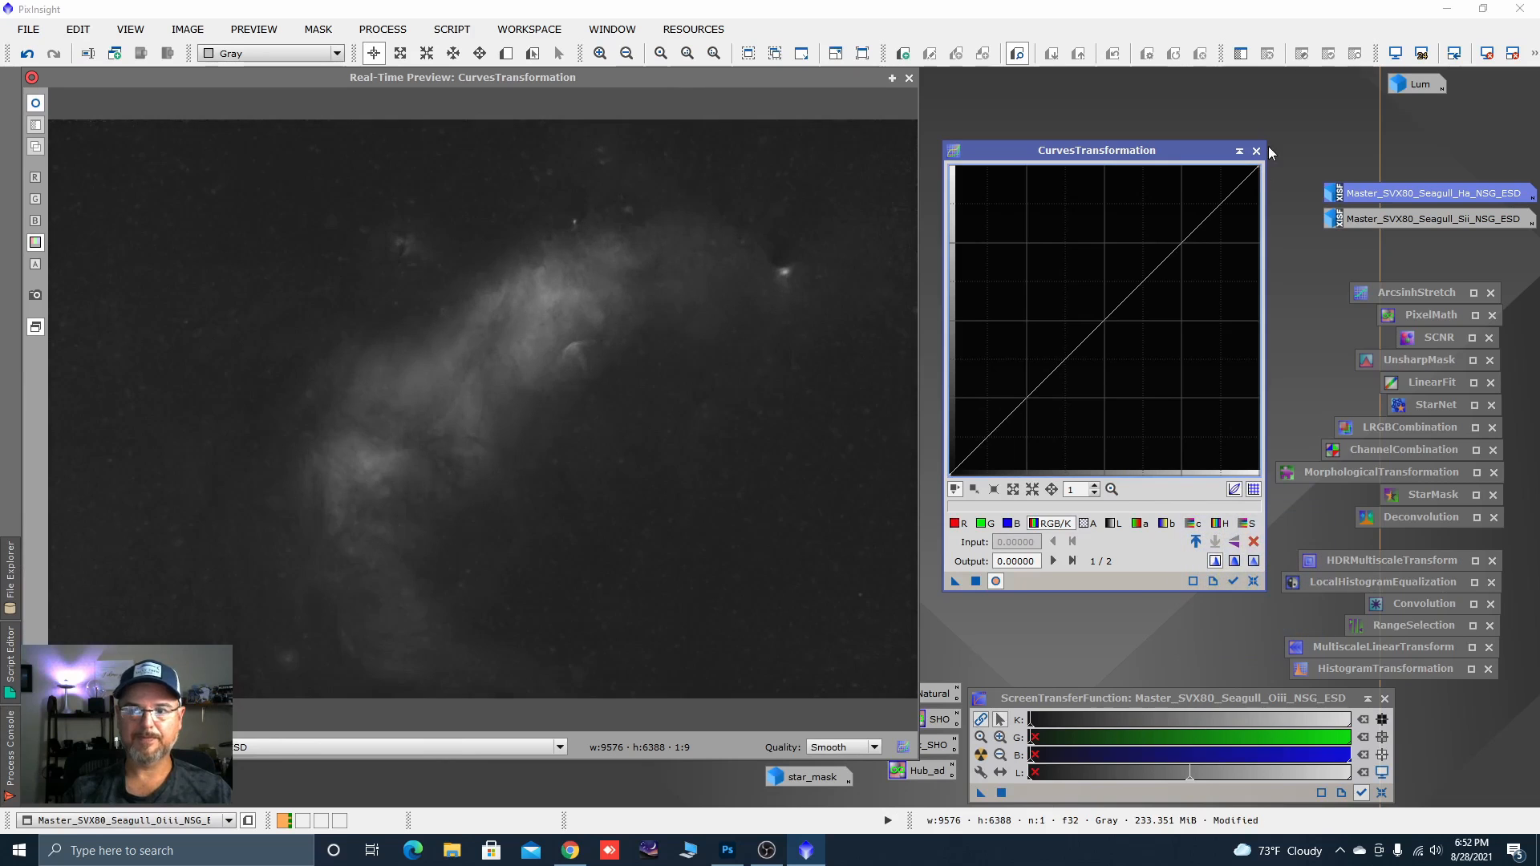
# Put CurvesTransformation away, end its real-time preview and duplicate the Oiii image.
pyautogui.click(1239, 151)
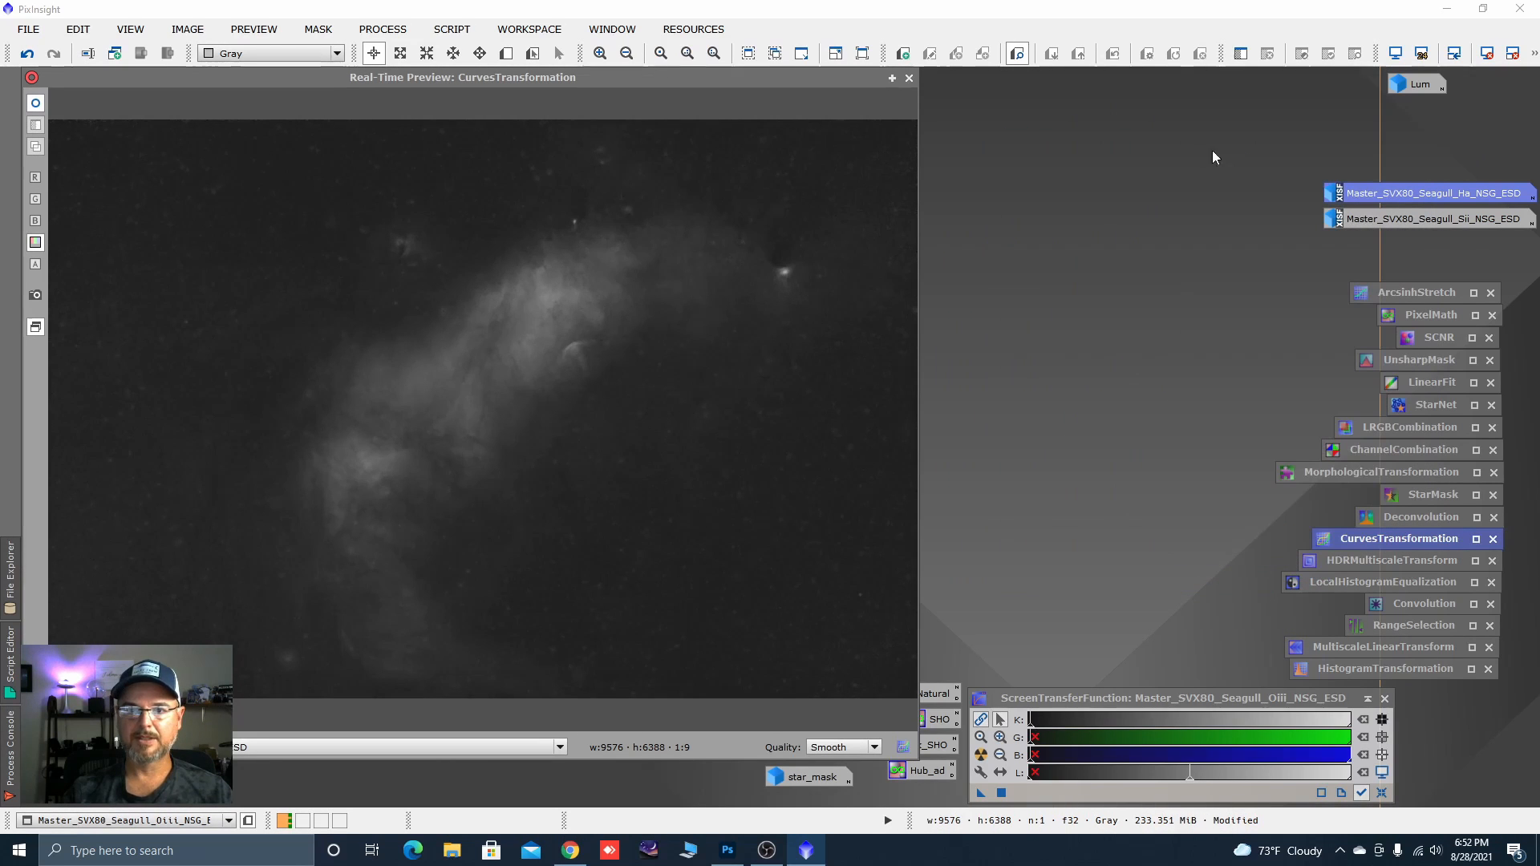
pyautogui.click(909, 79)
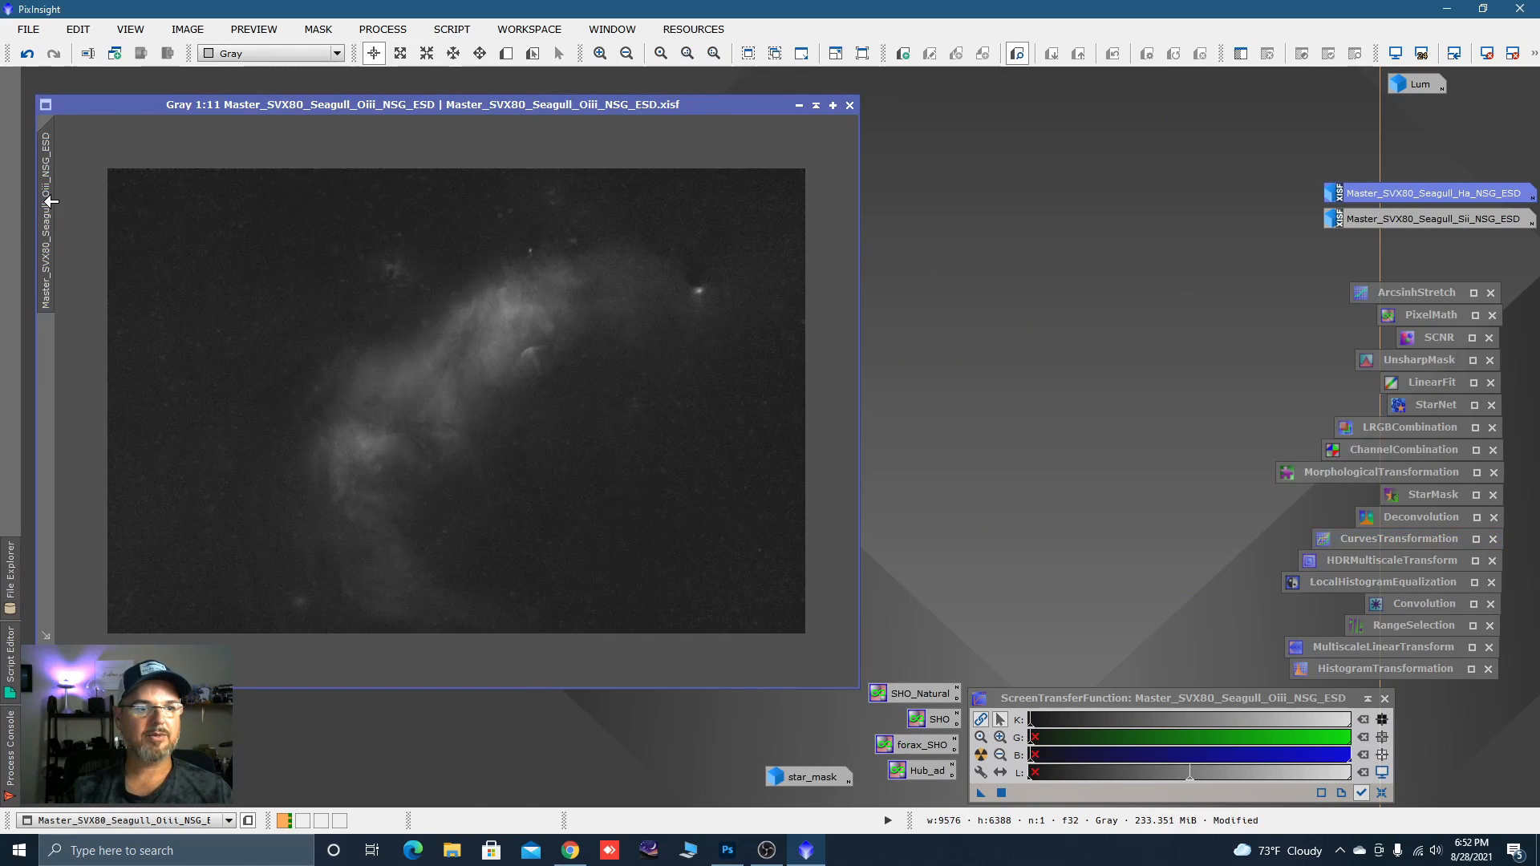
pyautogui.moveTo(50, 200); pyautogui.dragTo(225, 233)
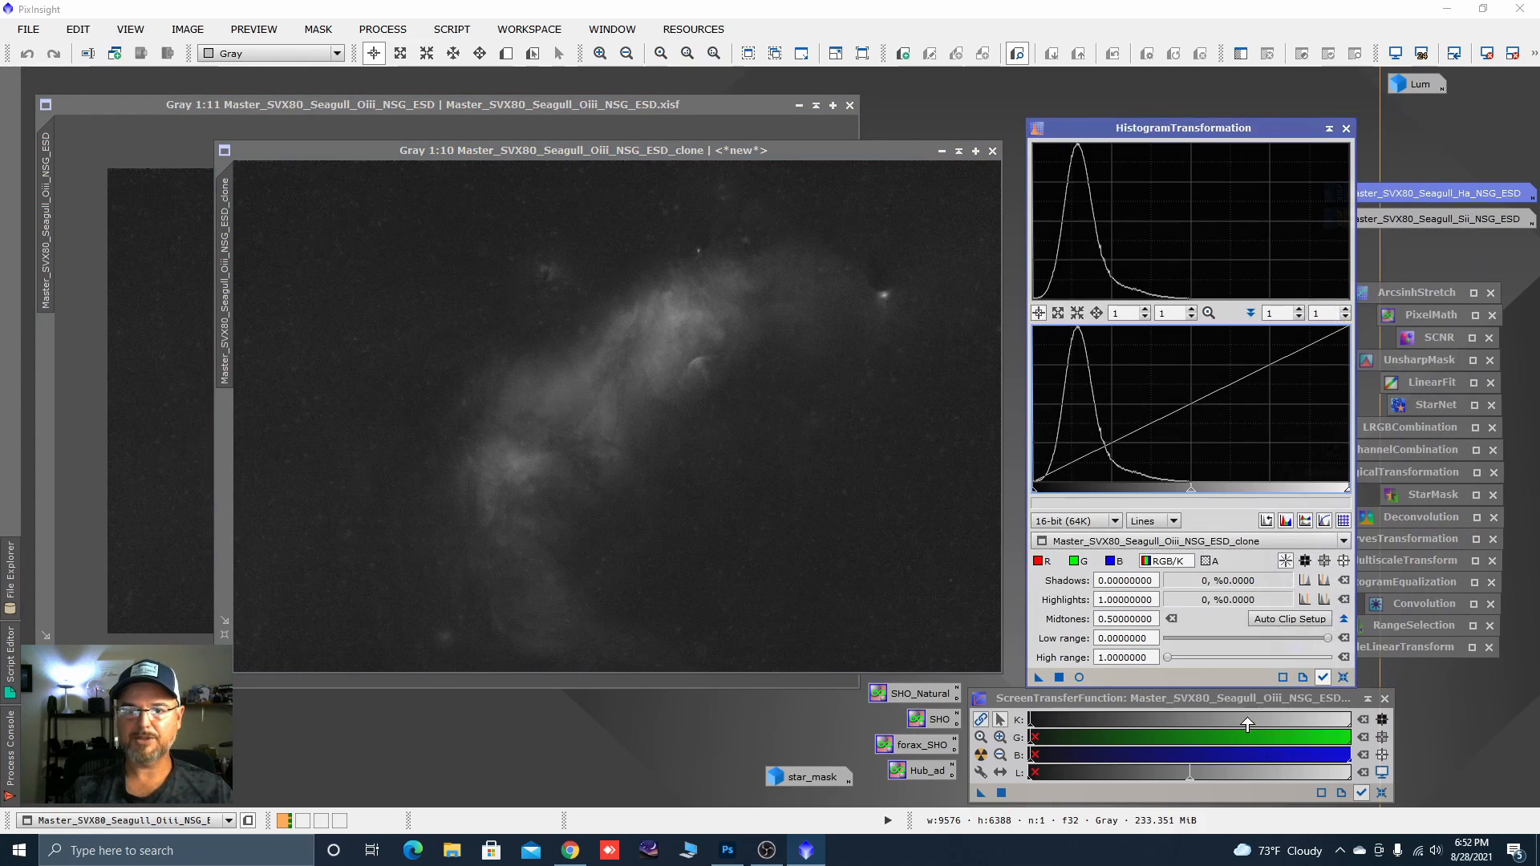
# Apply HistogramTransformation to the Oiii clone with shadows 0.12151899 and midtones 0.37974684, checking in real-time preview, and put the process away.
pyautogui.click(1079, 677)
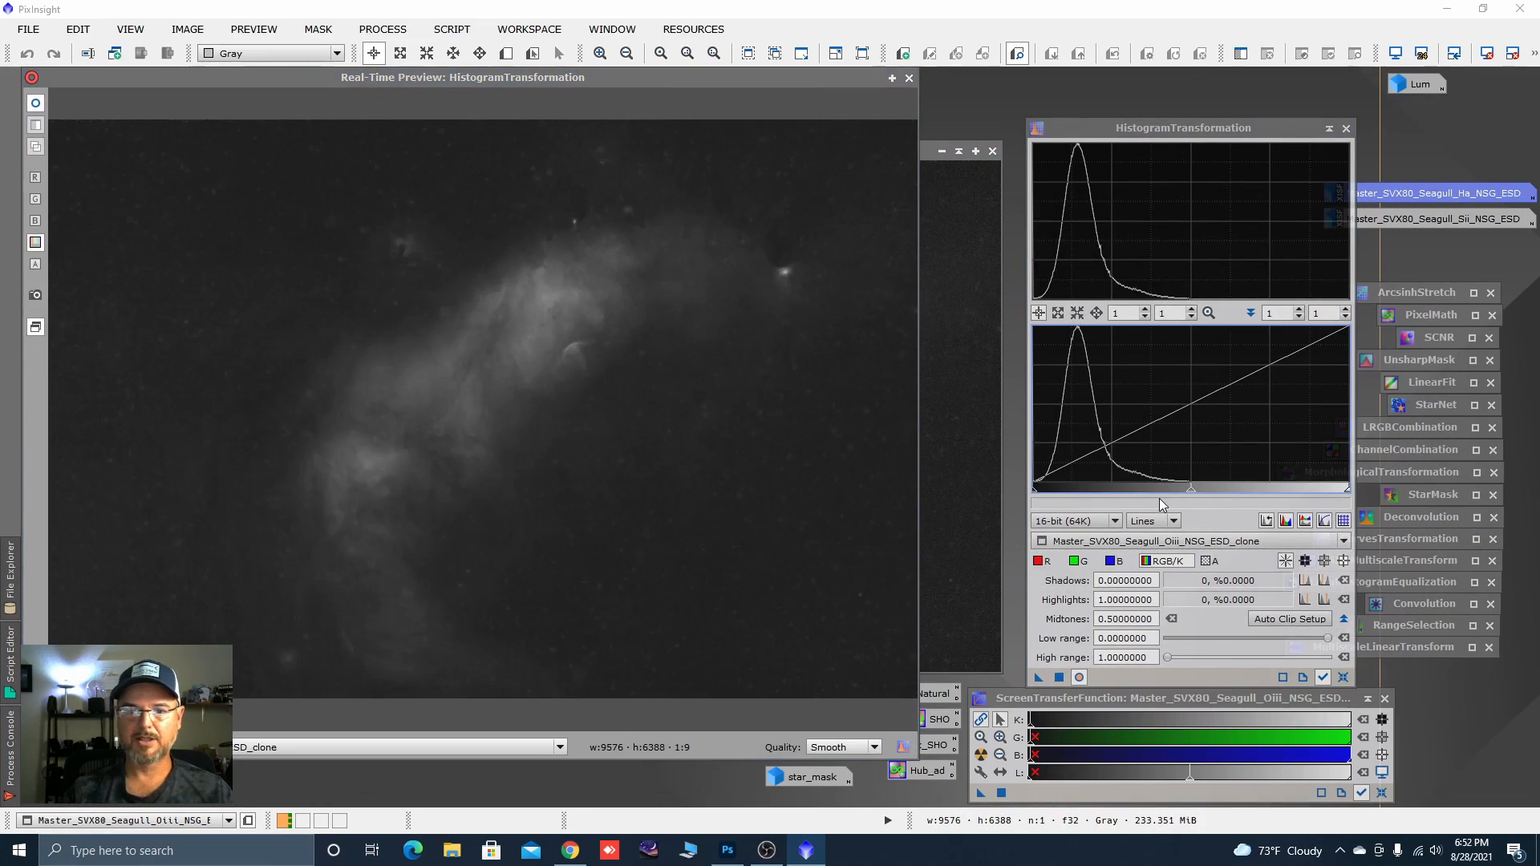
pyautogui.moveTo(1191, 498); pyautogui.dragTo(1153, 497)
pyautogui.moveTo(1043, 499); pyautogui.dragTo(1071, 496)
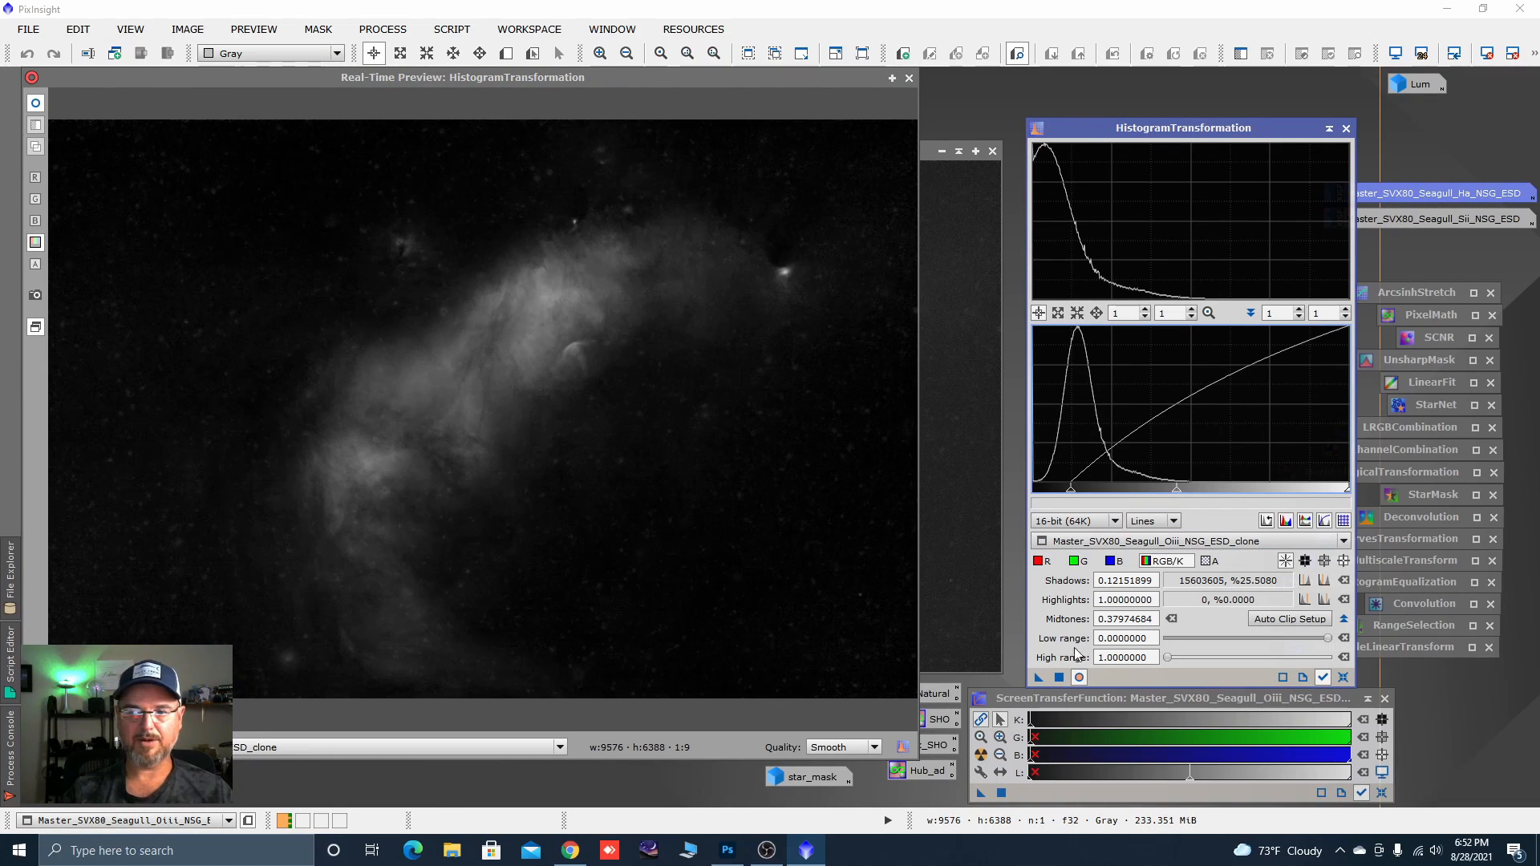
pyautogui.click(1059, 678)
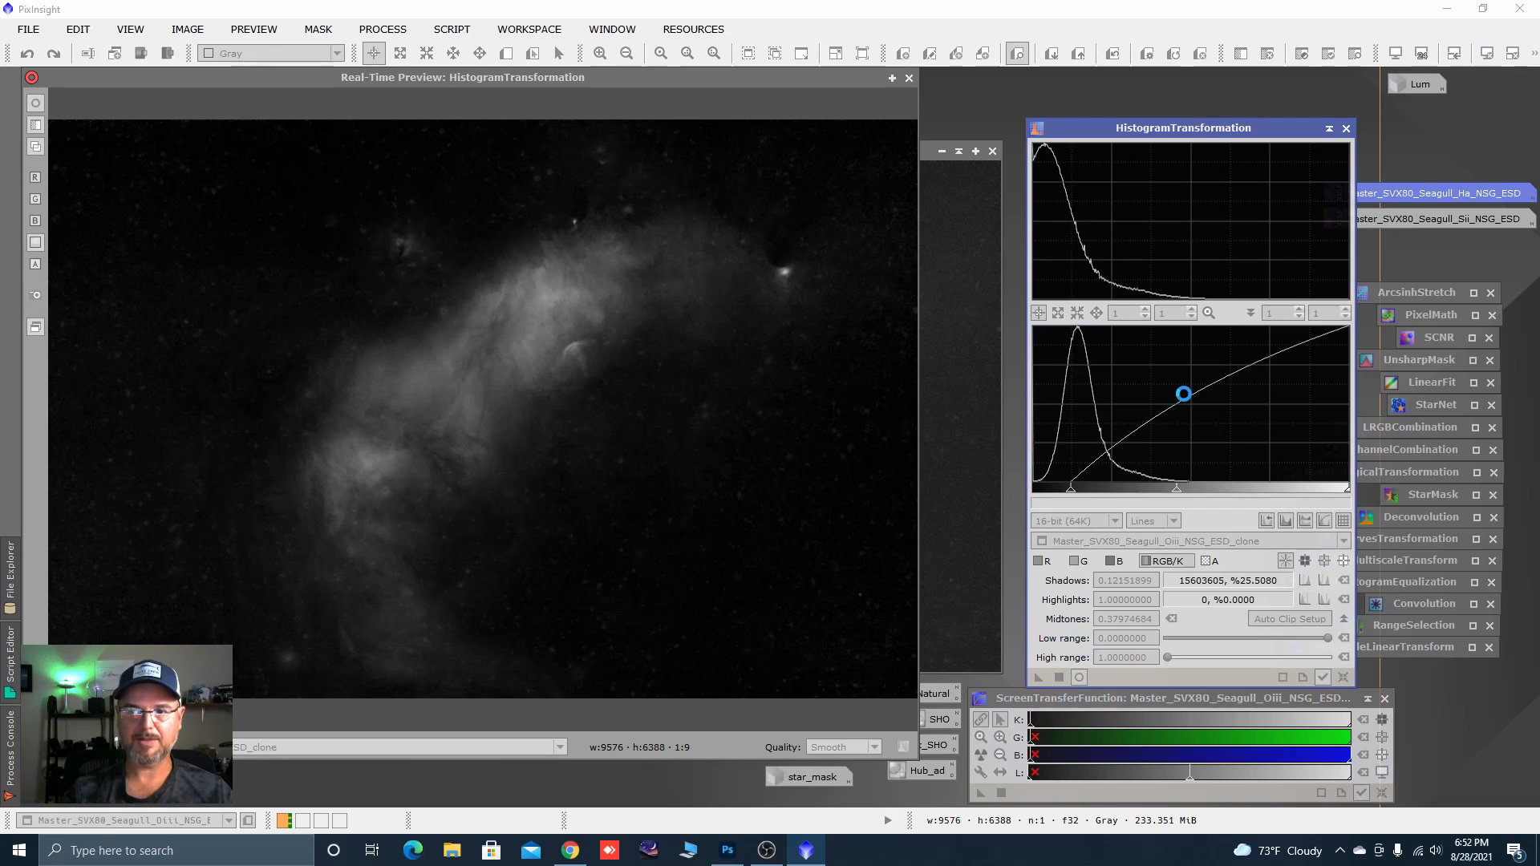
pyautogui.click(1329, 130)
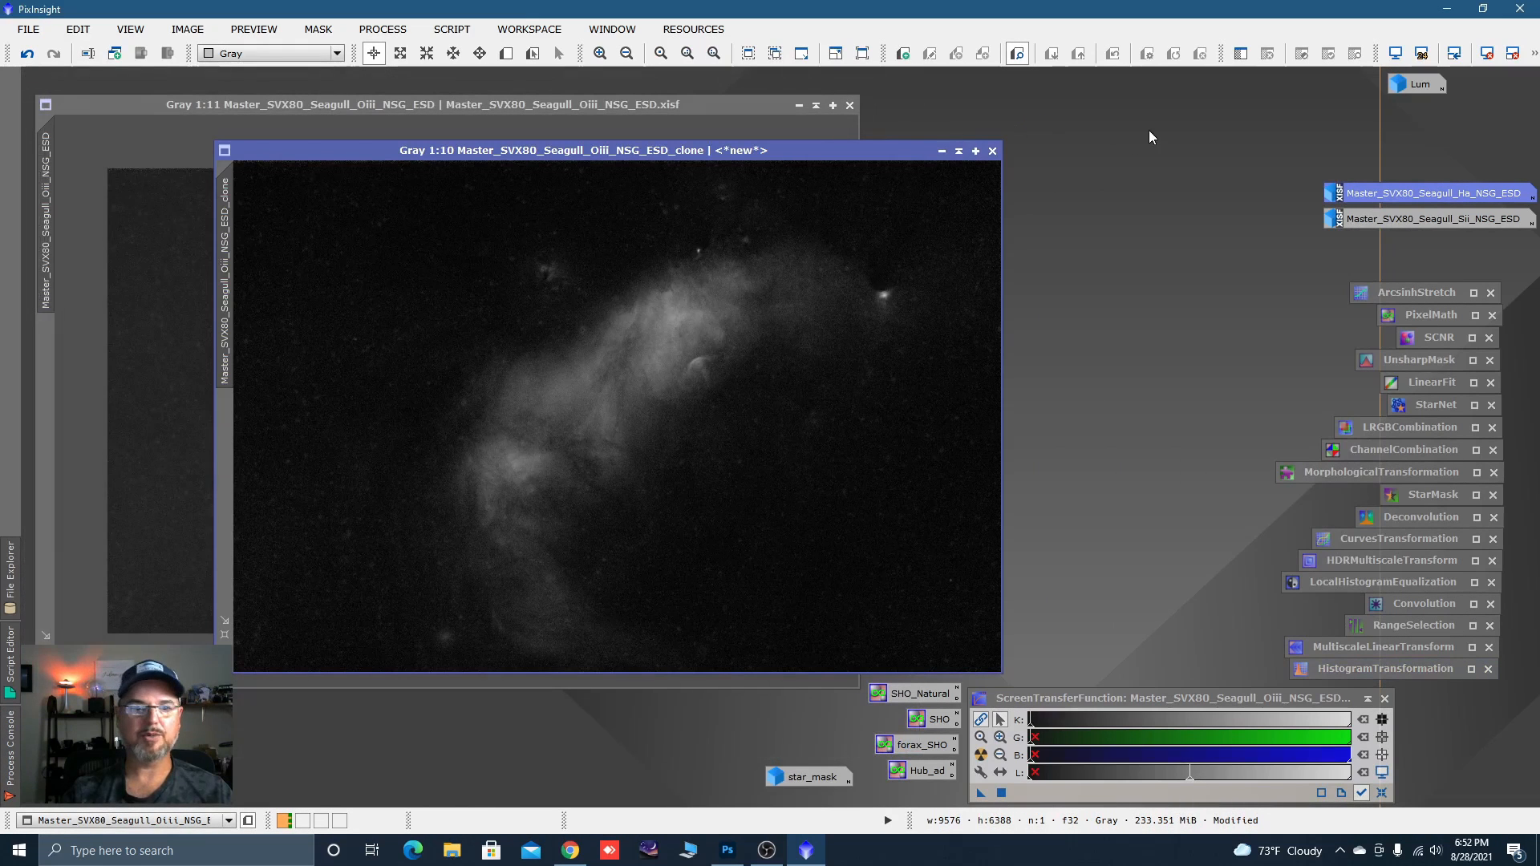
# Apply the stretched clone as a mask on the Oiii image and park the minimized clone below the image window.
pyautogui.moveTo(227, 240)
pyautogui.mouseDown()
pyautogui.moveTo(62, 413)
pyautogui.moveTo(44, 409)
pyautogui.mouseUp()
pyautogui.click(942, 150)
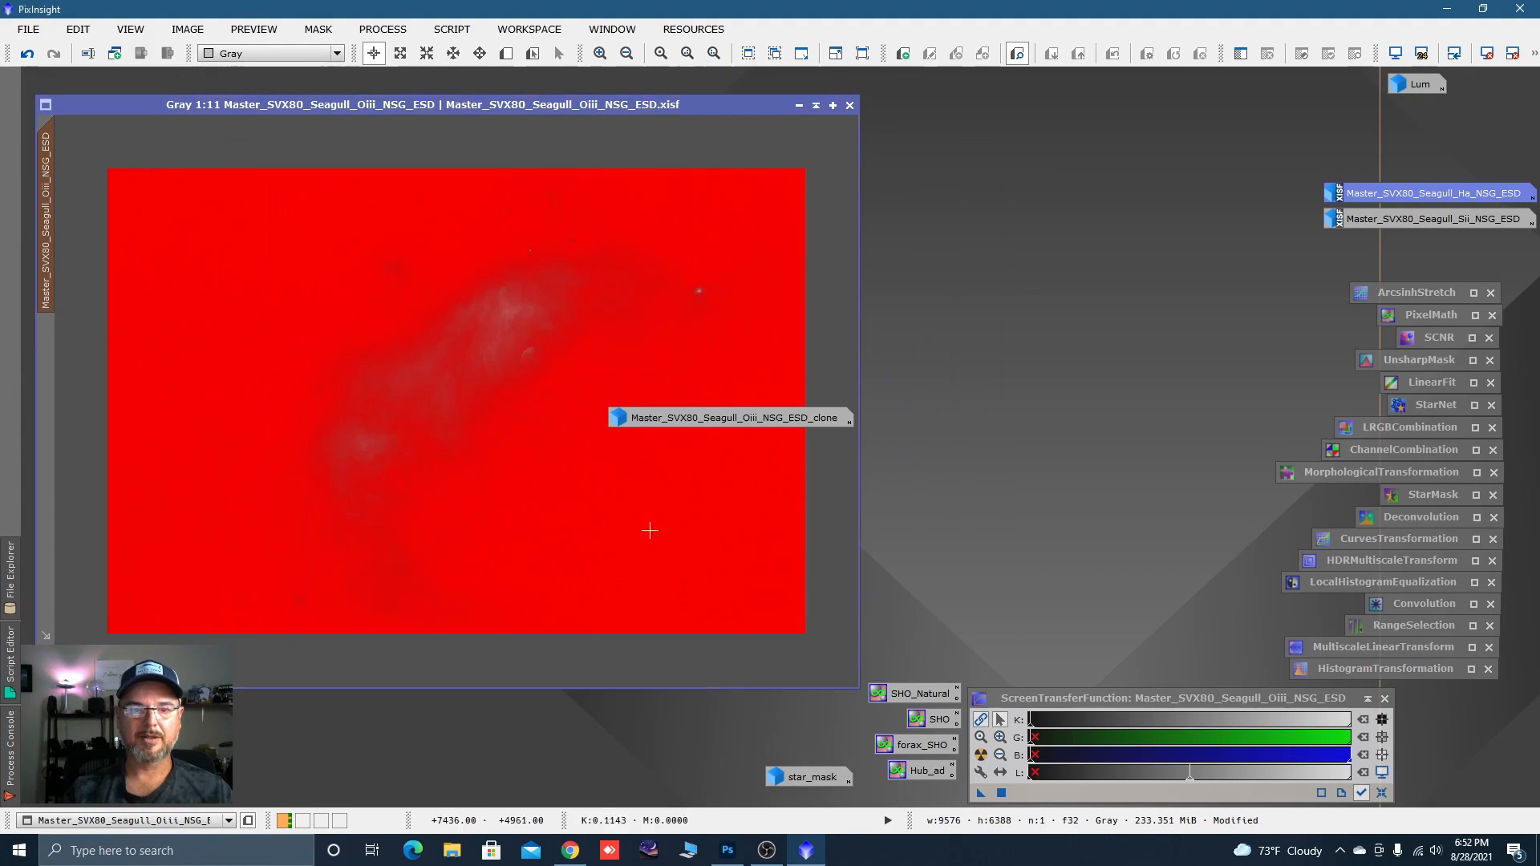
pyautogui.moveTo(725, 415); pyautogui.dragTo(603, 761)
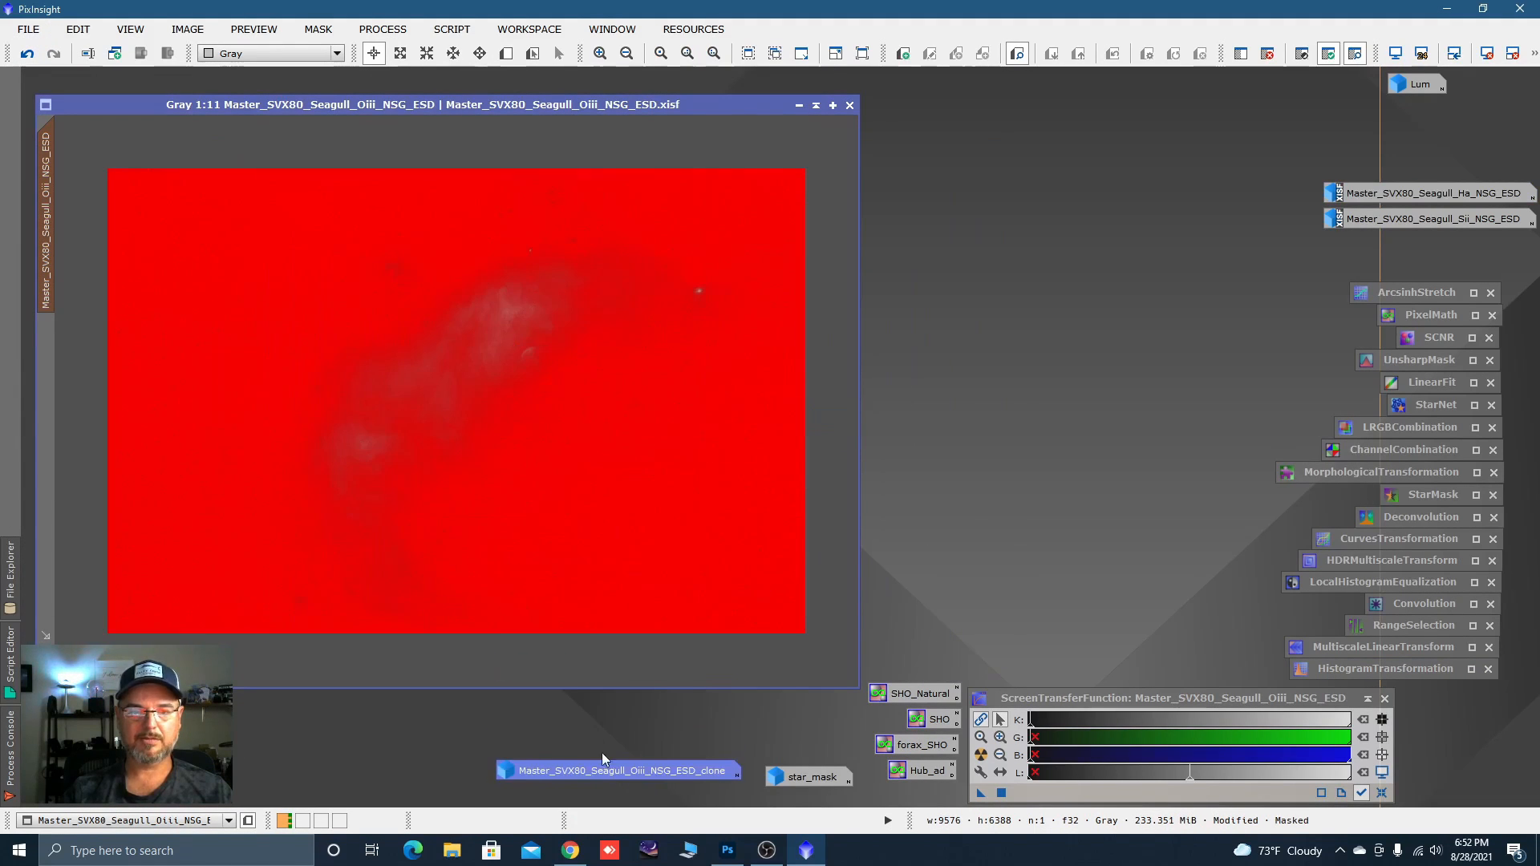
# Invert the mask on the Oiii image so the nebula is protected, and hide the mask overlay.
pyautogui.rightClick(358, 377)
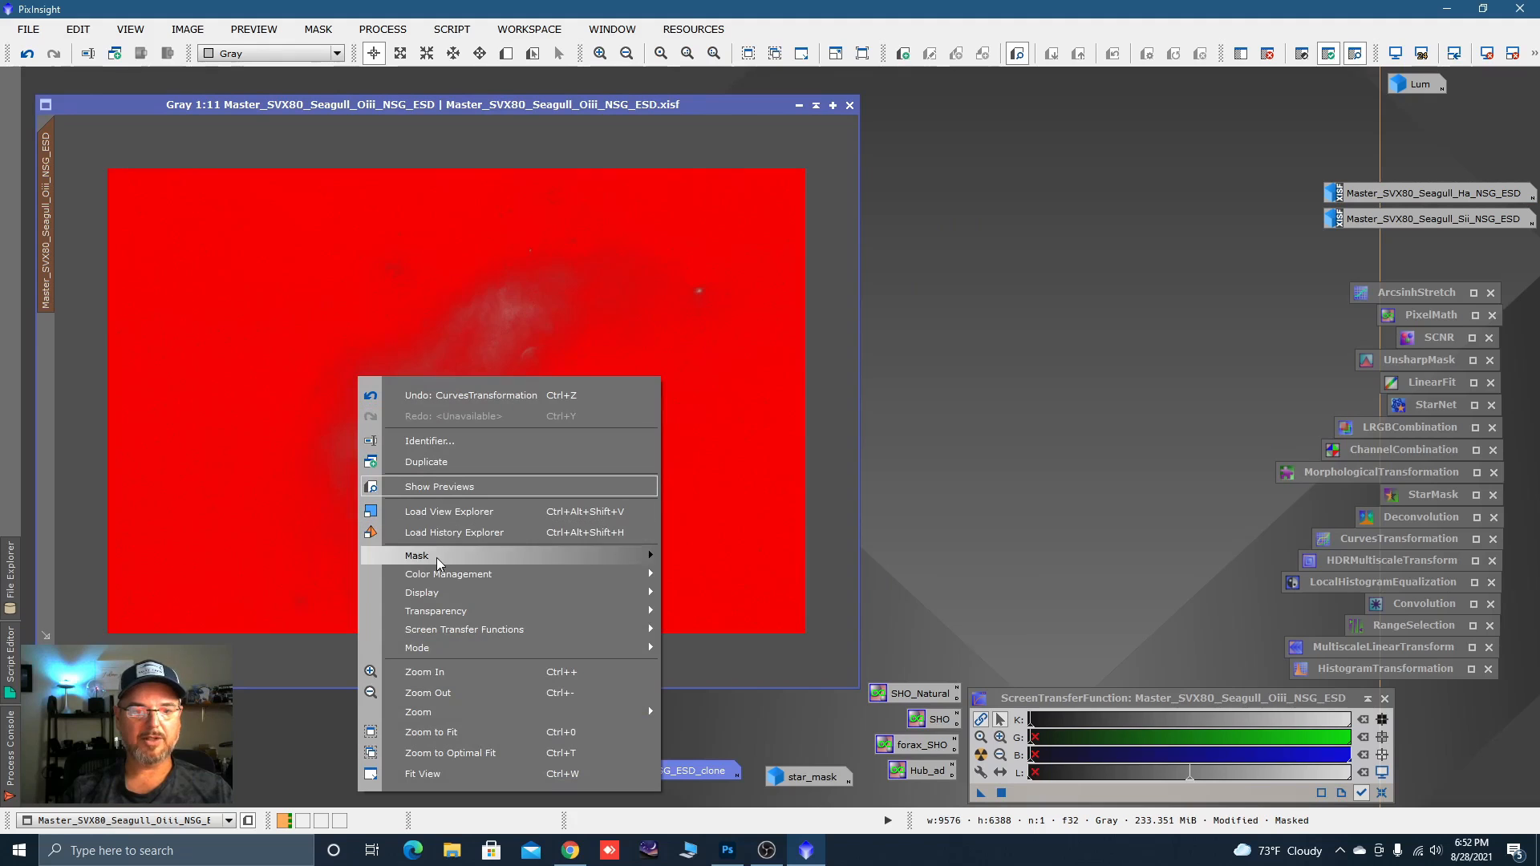
pyautogui.moveTo(440, 564)
pyautogui.click(719, 601)
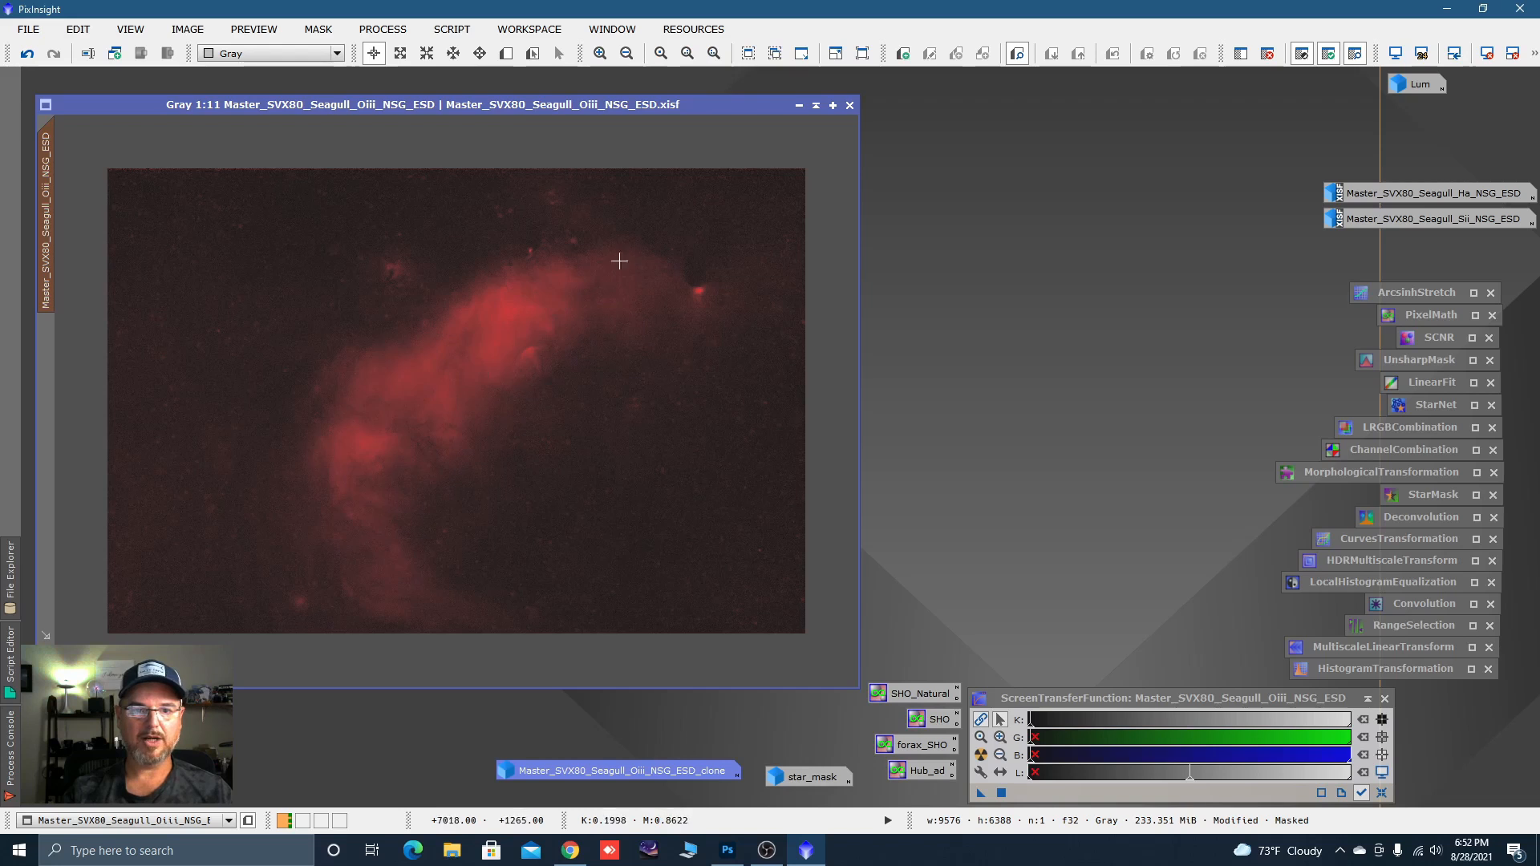
pyautogui.rightClick(459, 364)
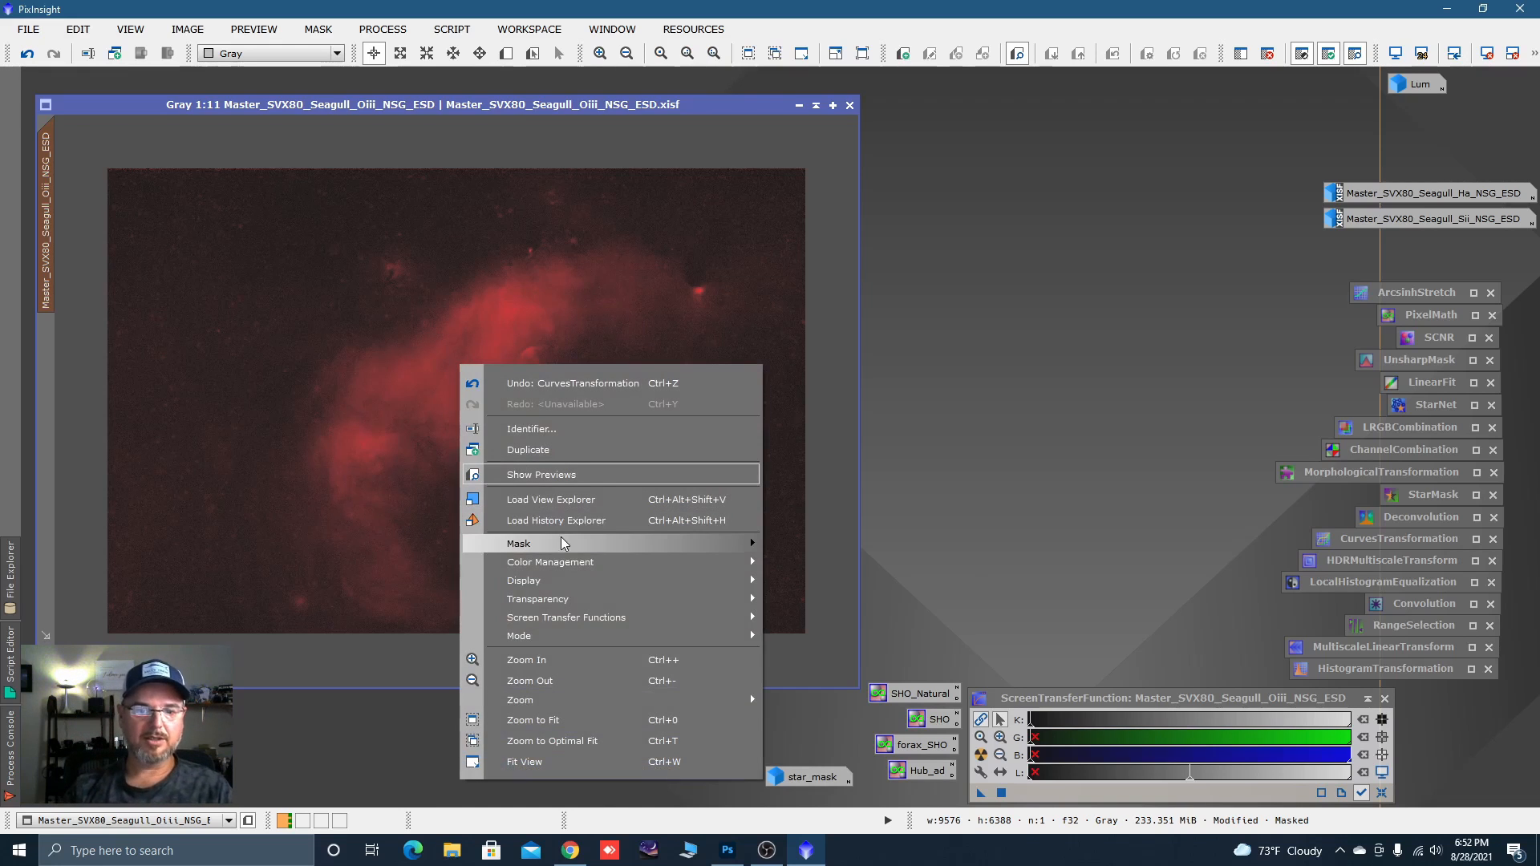
pyautogui.moveTo(564, 544)
pyautogui.click(831, 633)
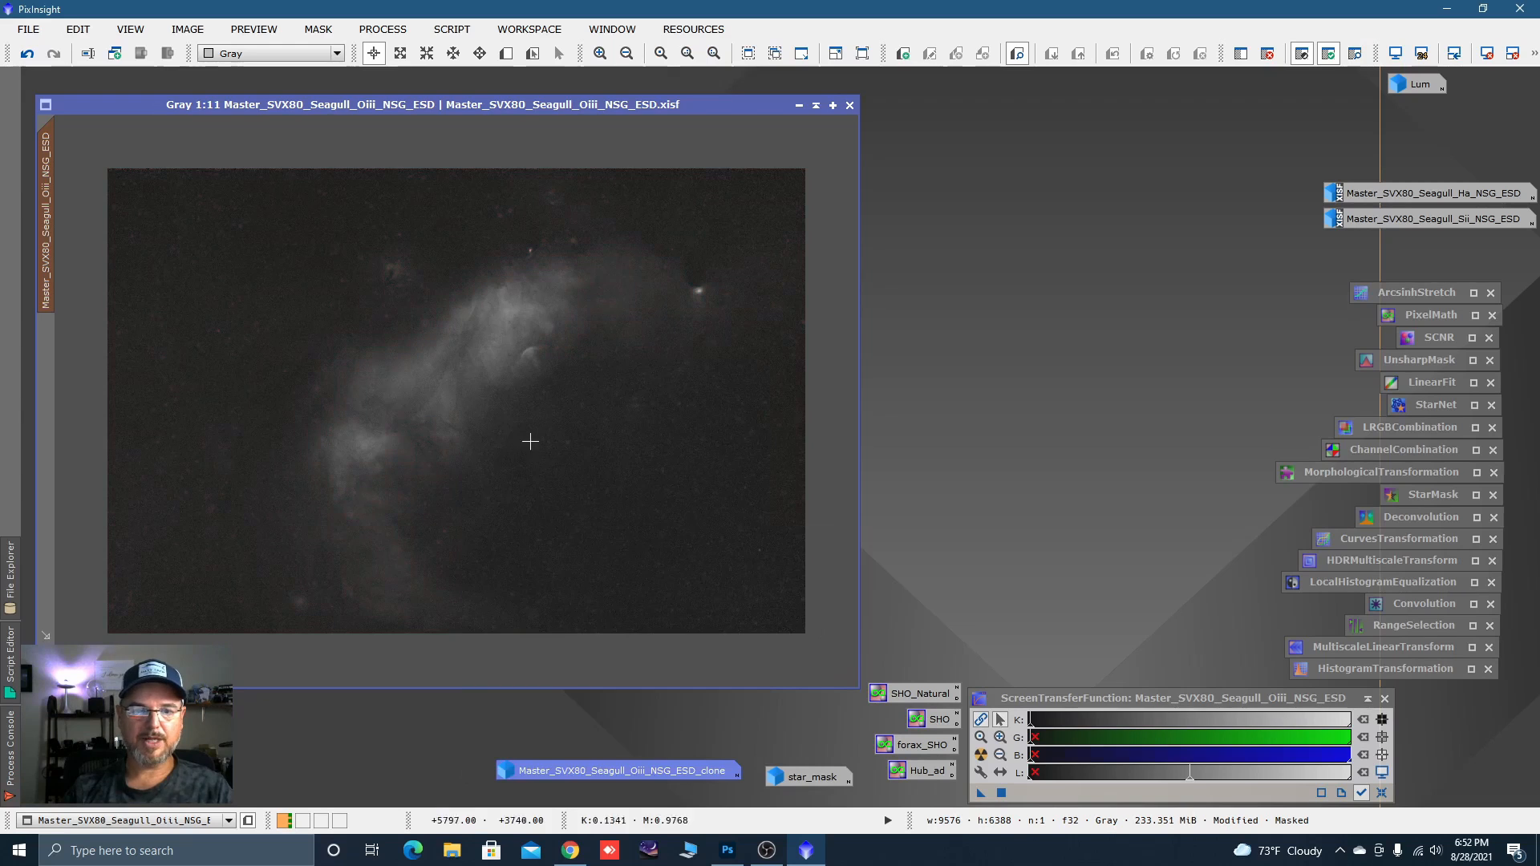
# Reduce noise in the masked Oiii image with the preset four-layer MultiscaleLinearTransform and put the process away.
pyautogui.doubleClick(1375, 646)
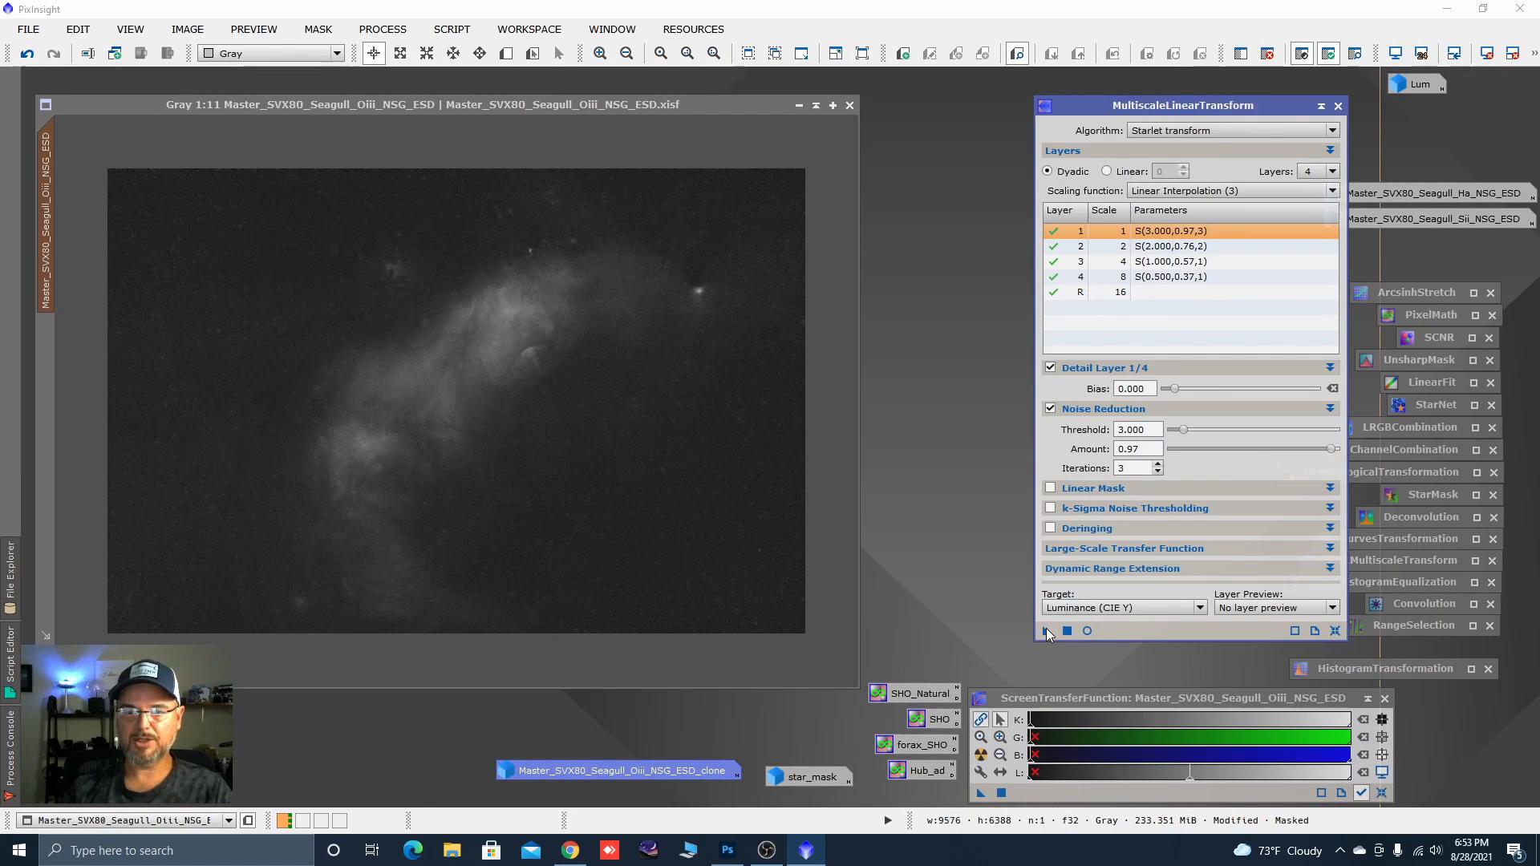
pyautogui.moveTo(1047, 633); pyautogui.dragTo(785, 579)
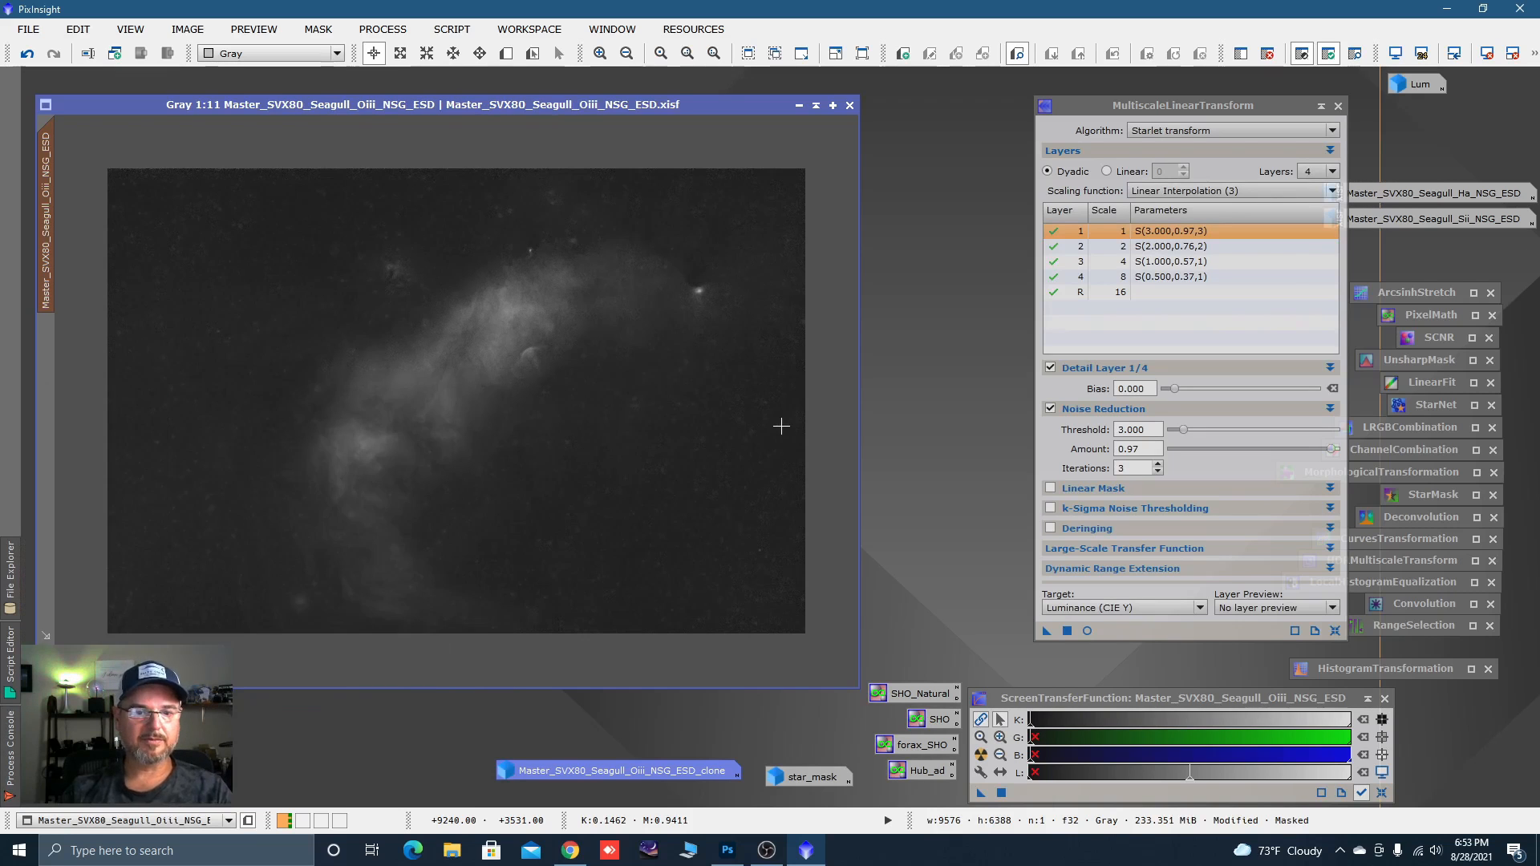
pyautogui.click(1321, 105)
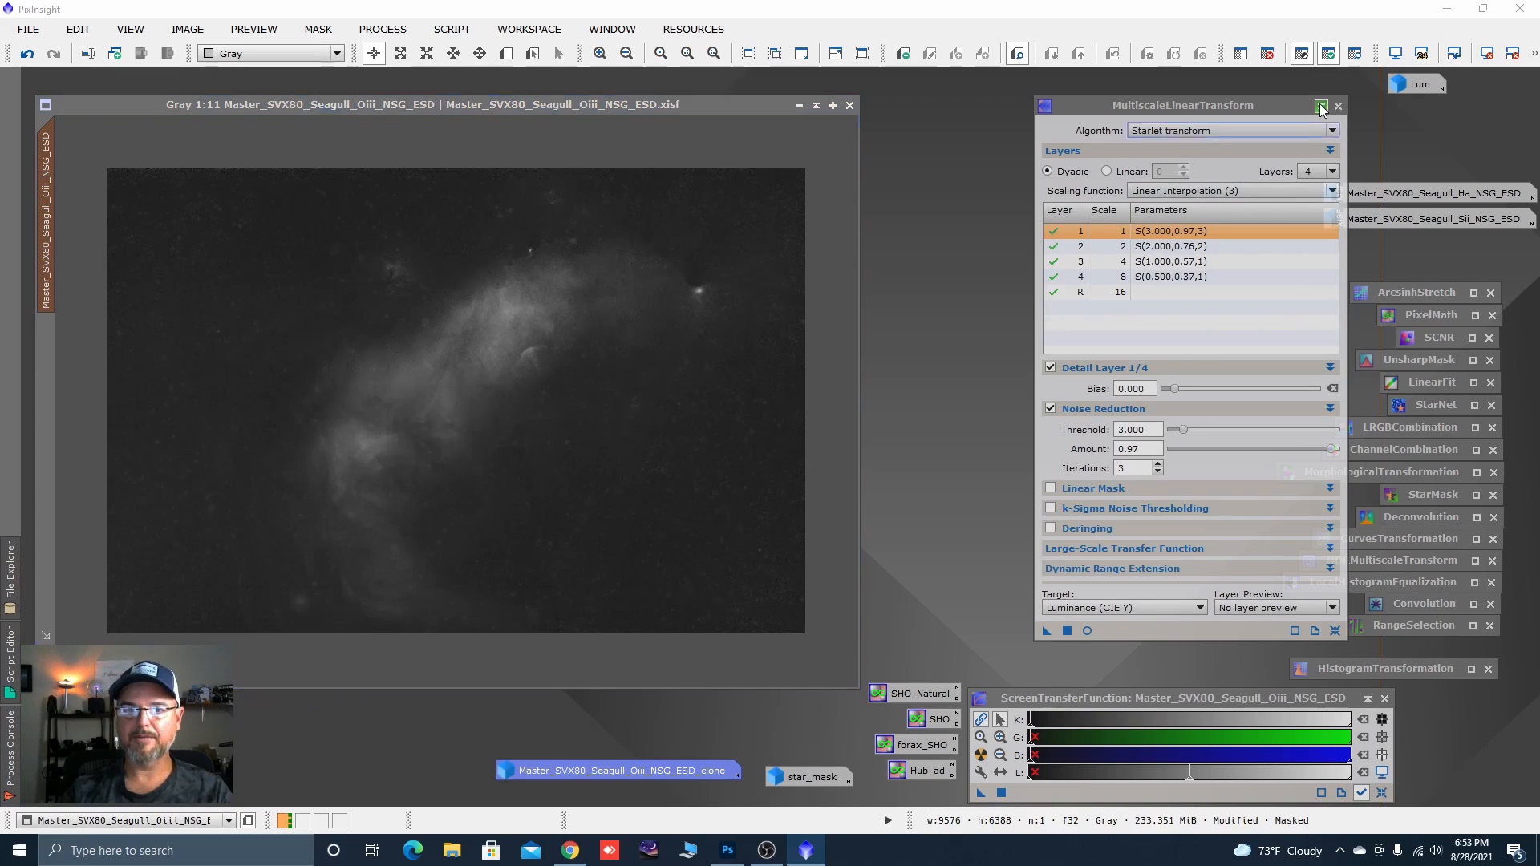
# Remove the mask from the Oiii image and change the image identifier to oiii.
pyautogui.rightClick(421, 283)
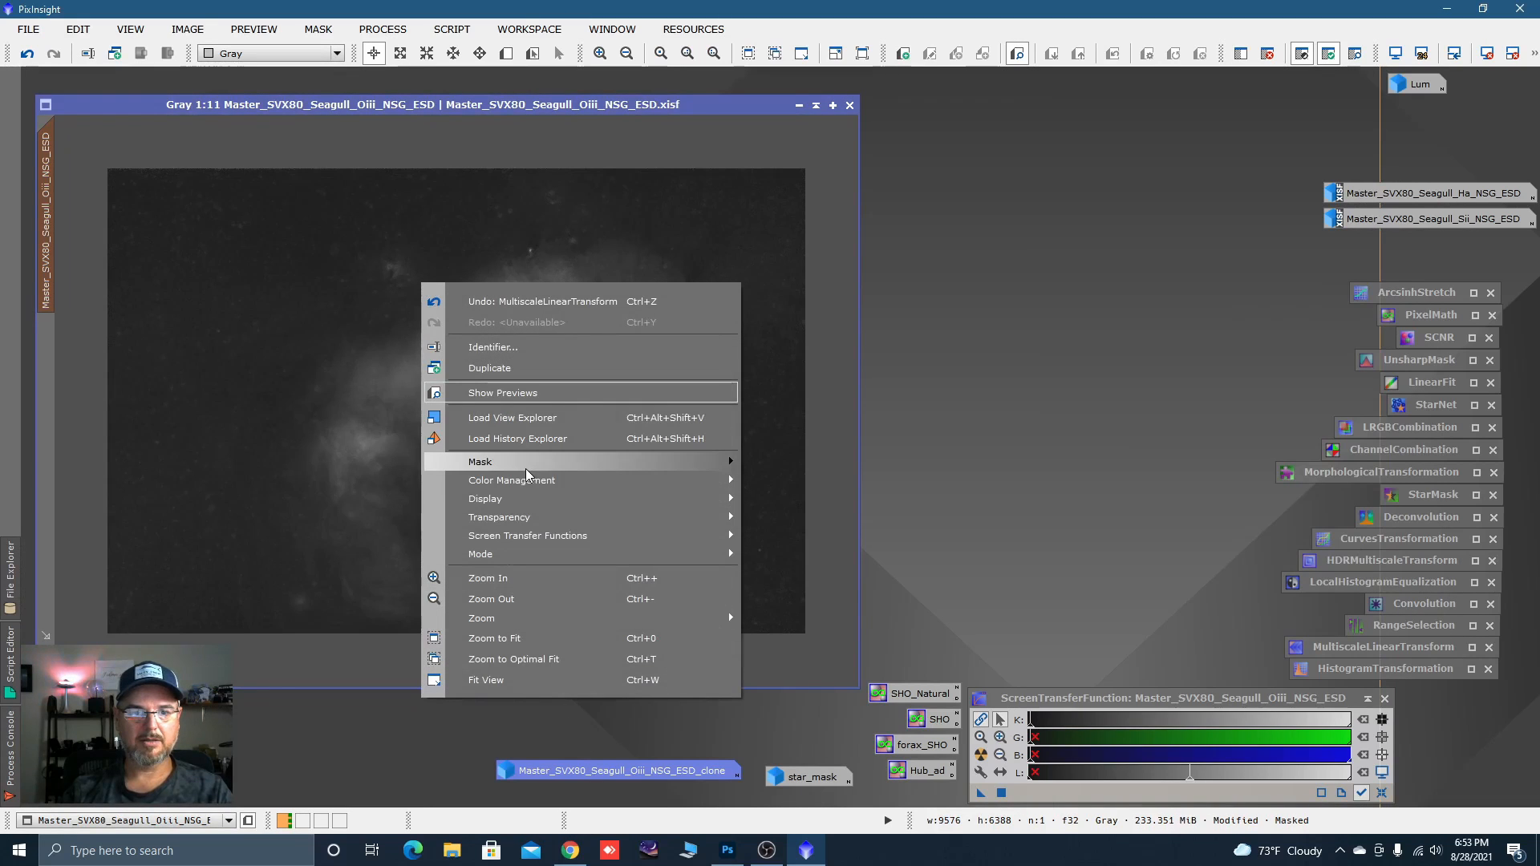
pyautogui.moveTo(513, 462)
pyautogui.click(789, 482)
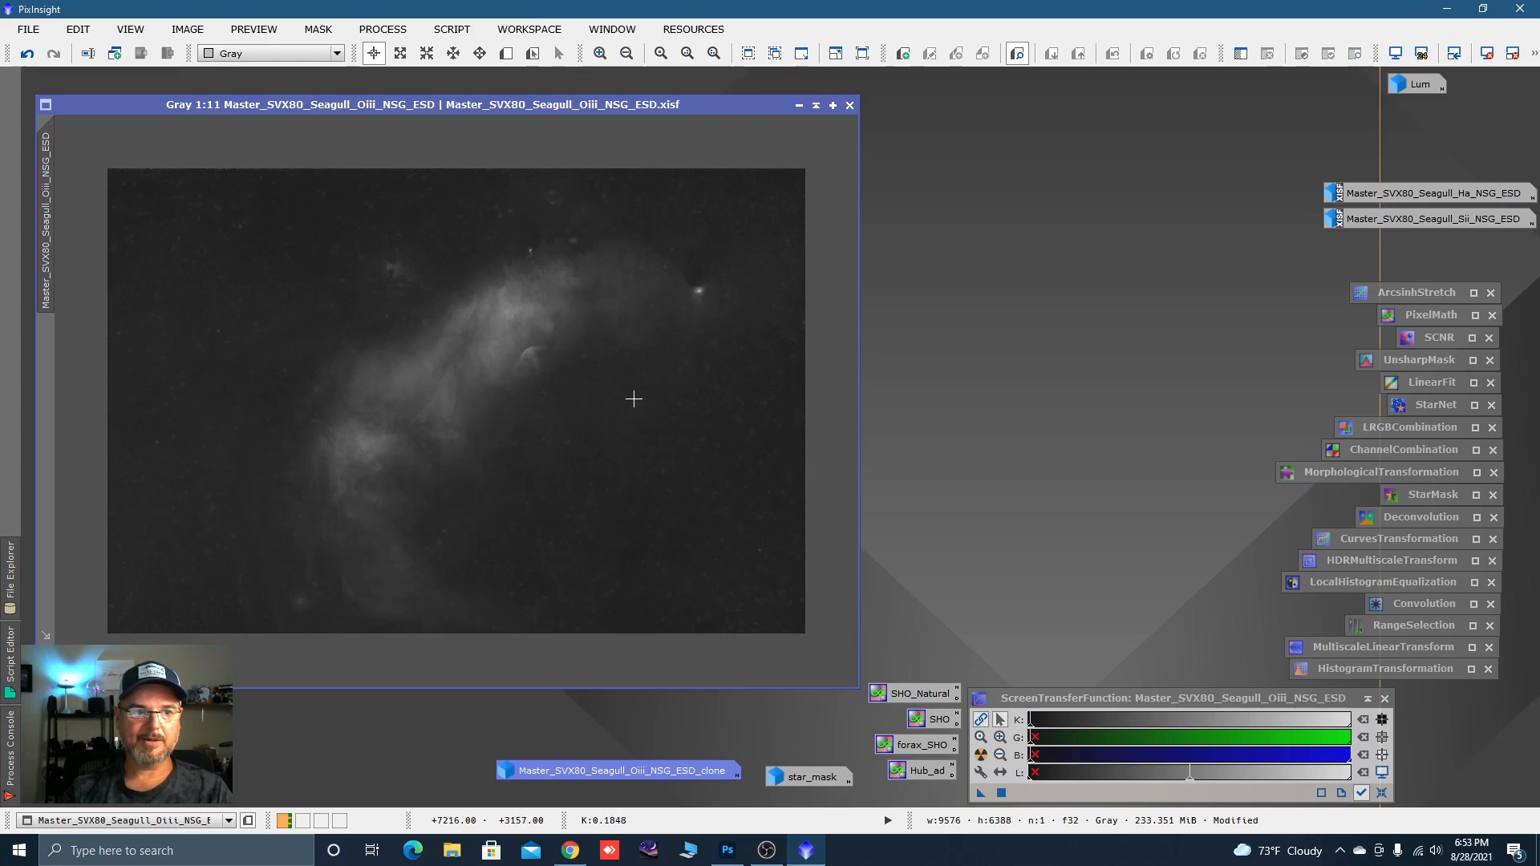
pyautogui.doubleClick(49, 236)
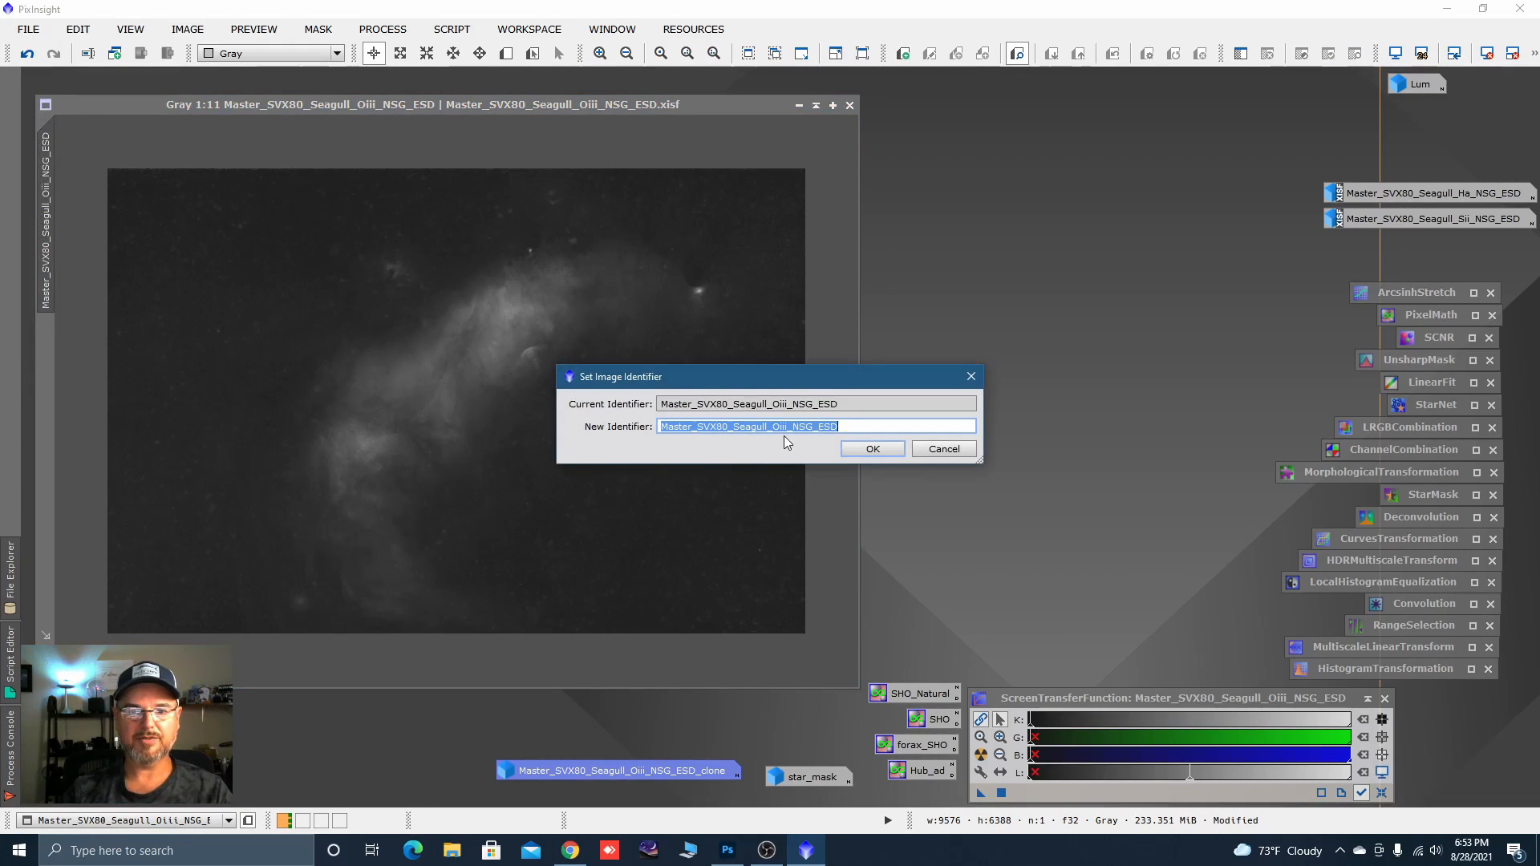
pyautogui.write('oiii')
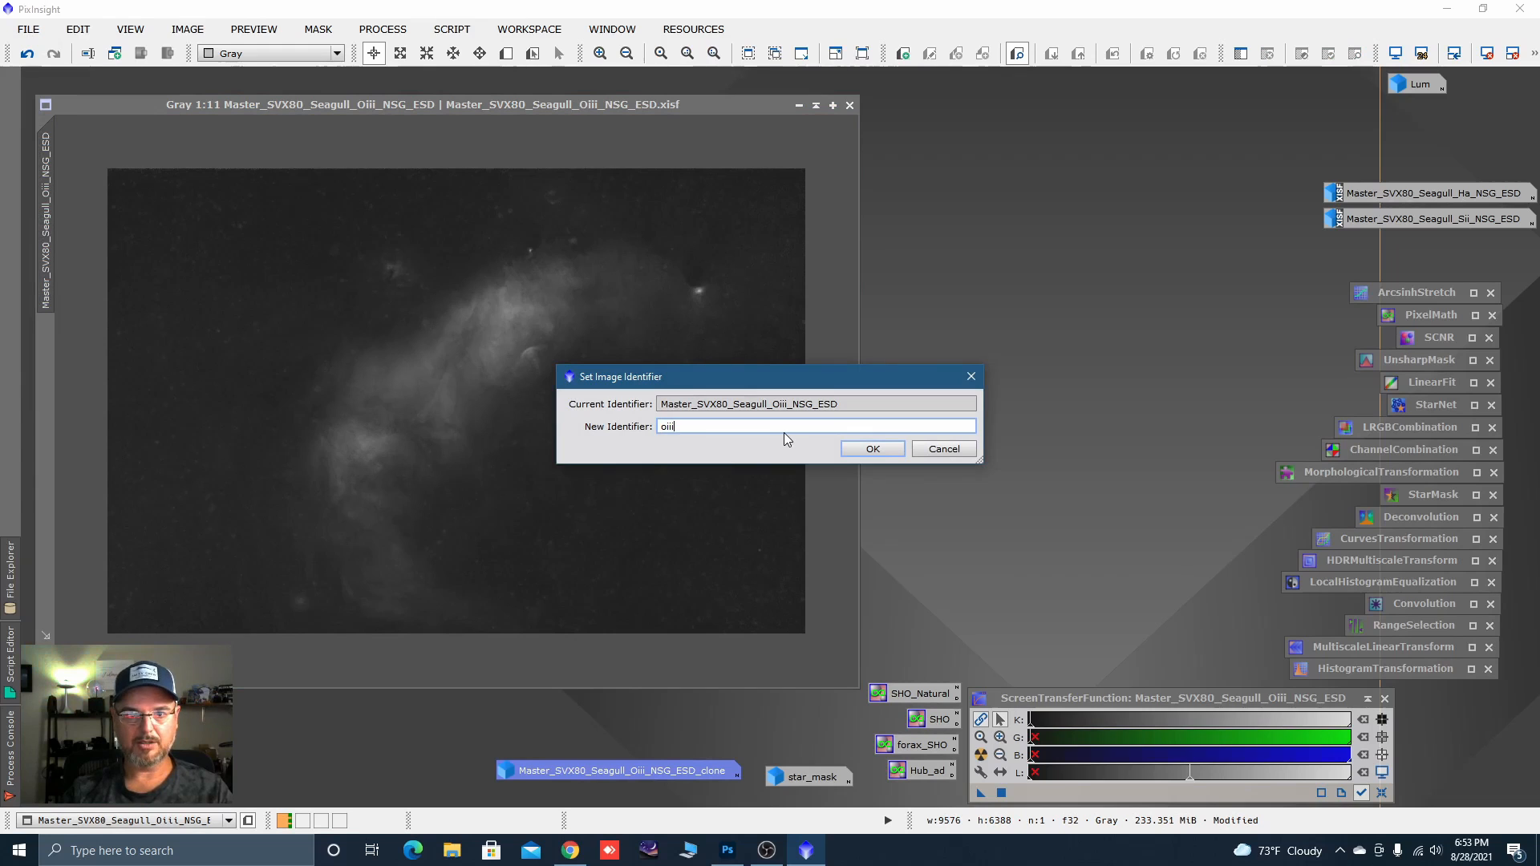
pyautogui.click(865, 452)
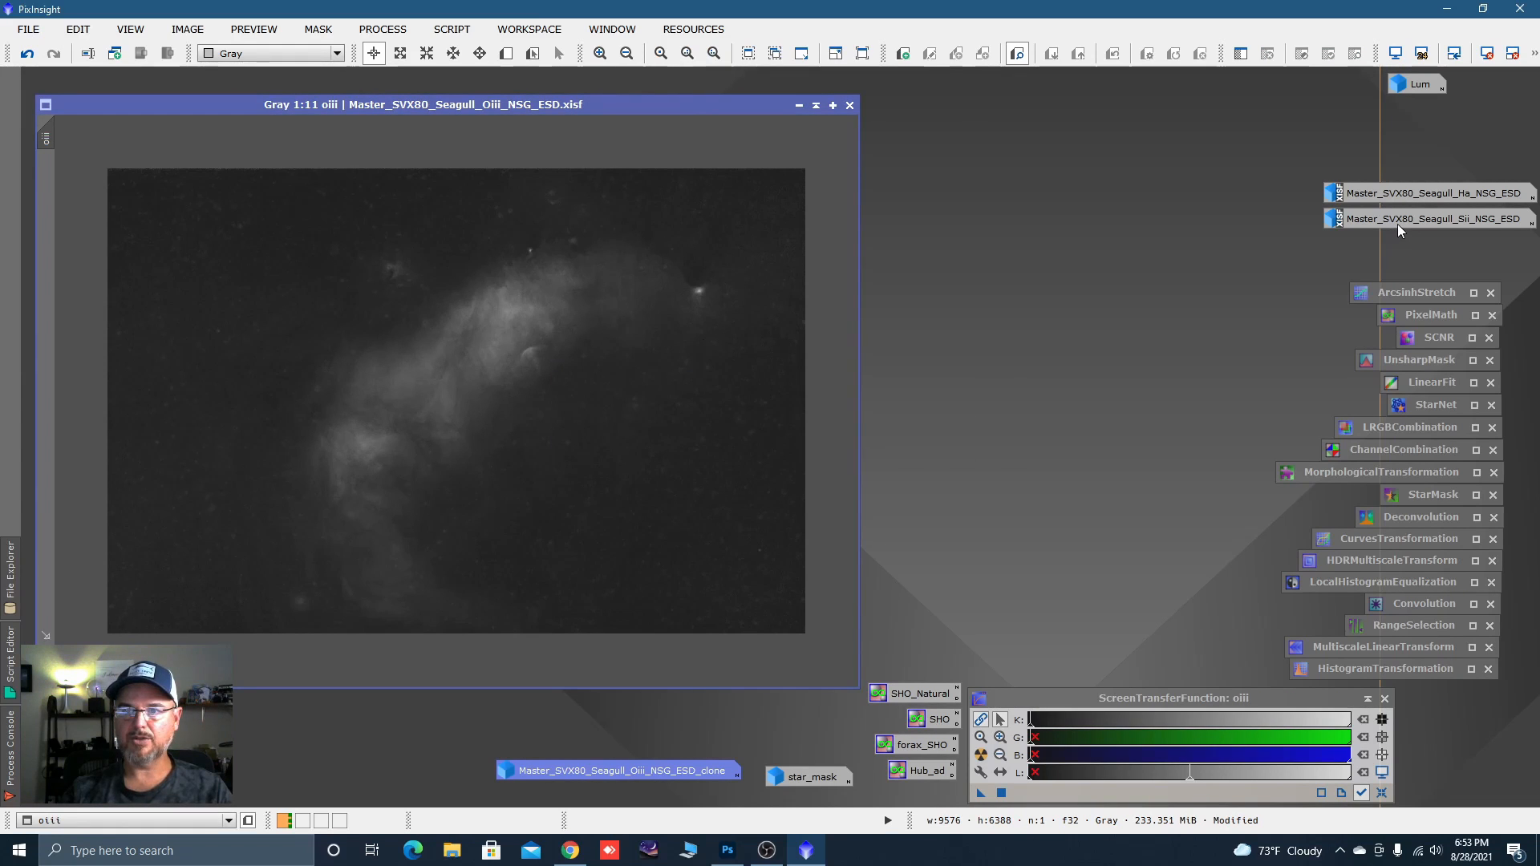
# Open CloneStamp and make the oiii image its target, with the faint star residues above the nebula in view.
pyautogui.moveTo(1396, 225)
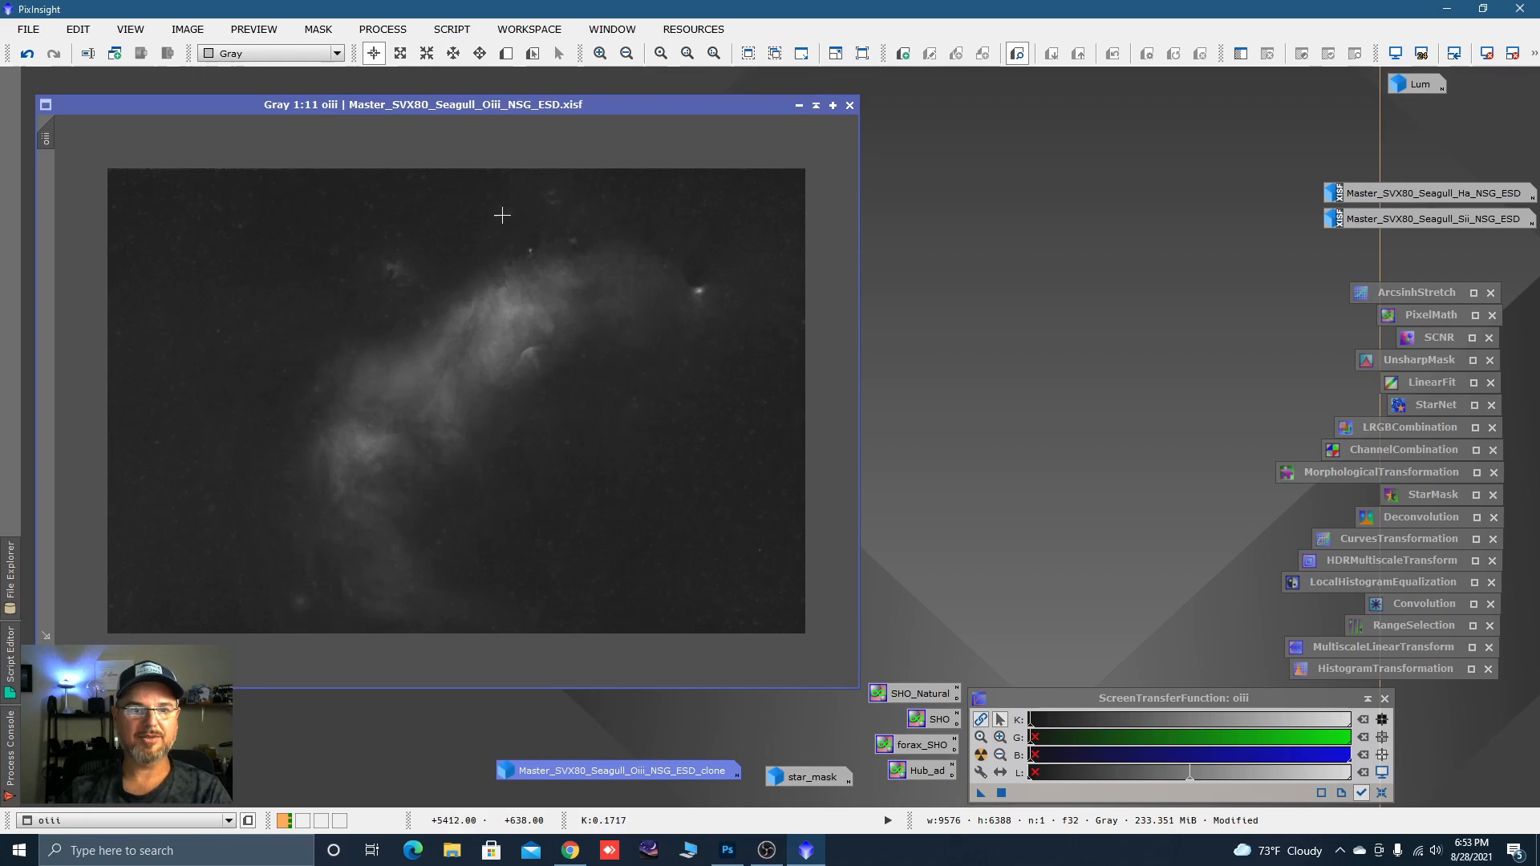
pyautogui.scroll(3, 502, 215)
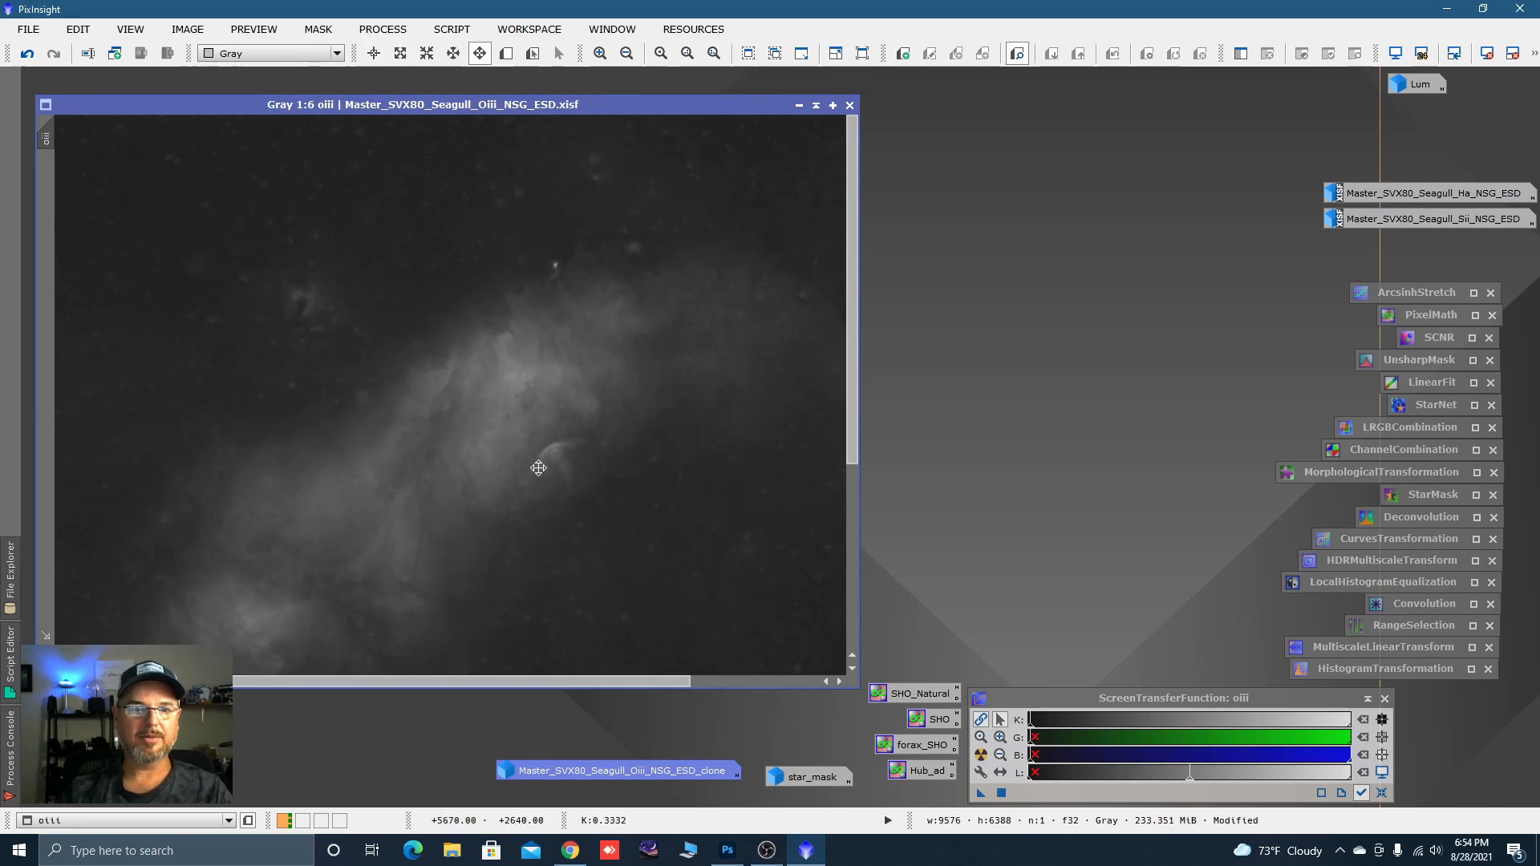
pyautogui.scroll(4, 538, 468)
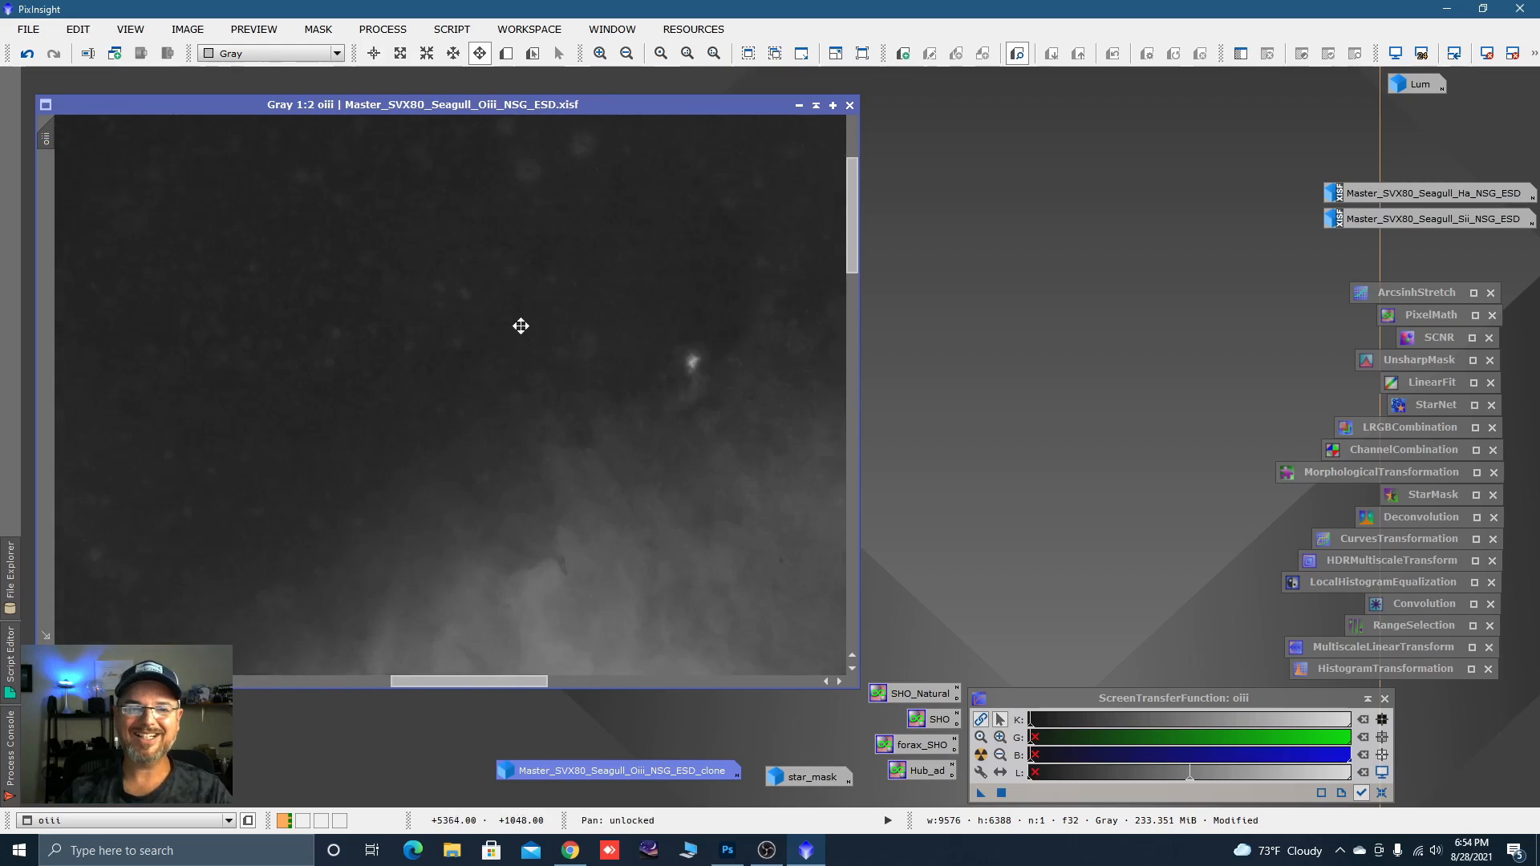
pyautogui.moveTo(521, 326); pyautogui.dragTo(406, 591)
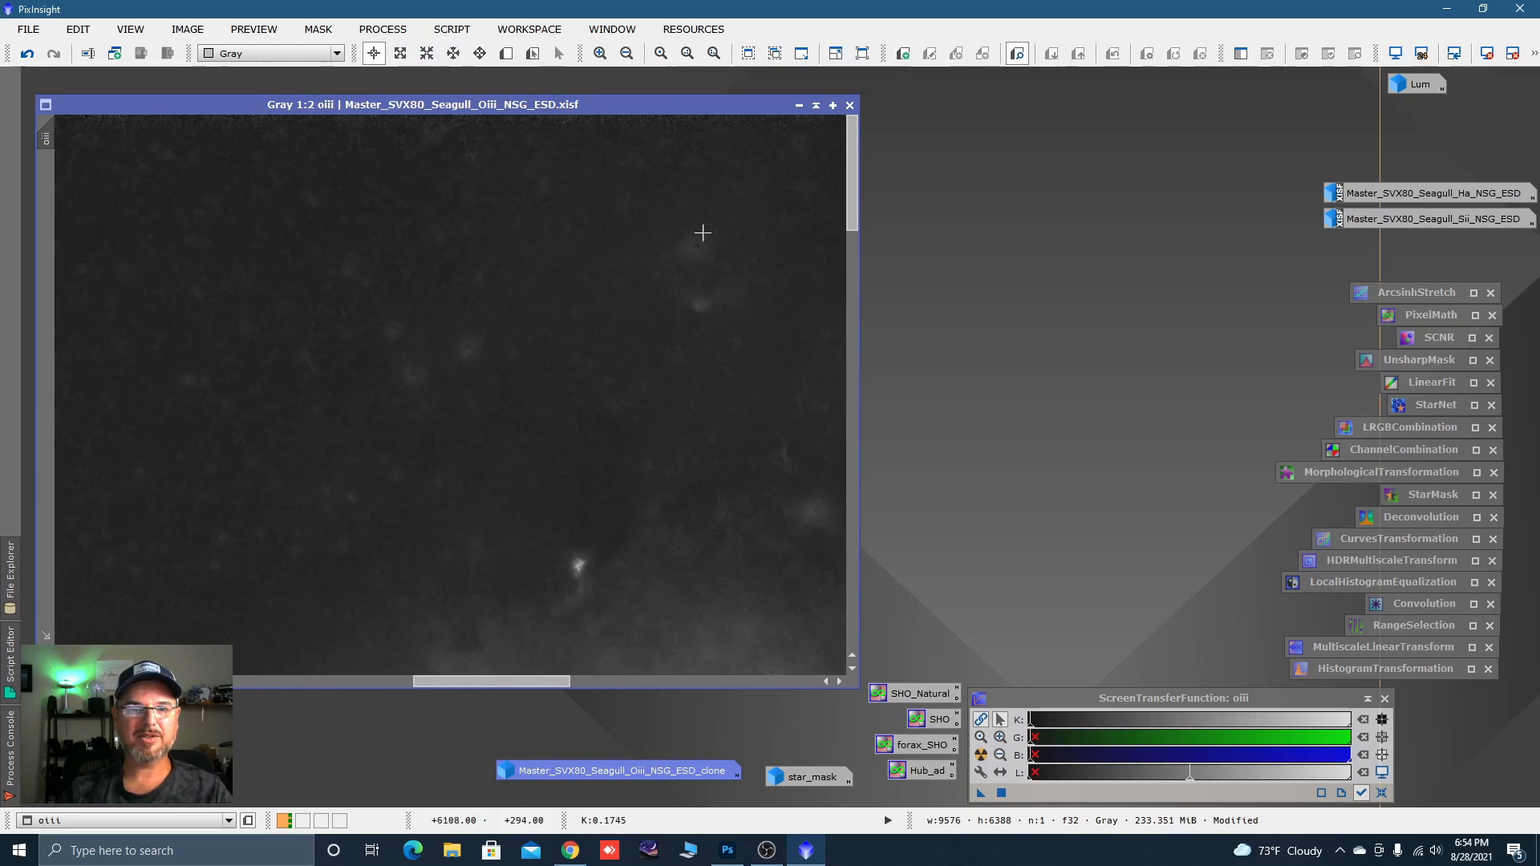
pyautogui.click(398, 30)
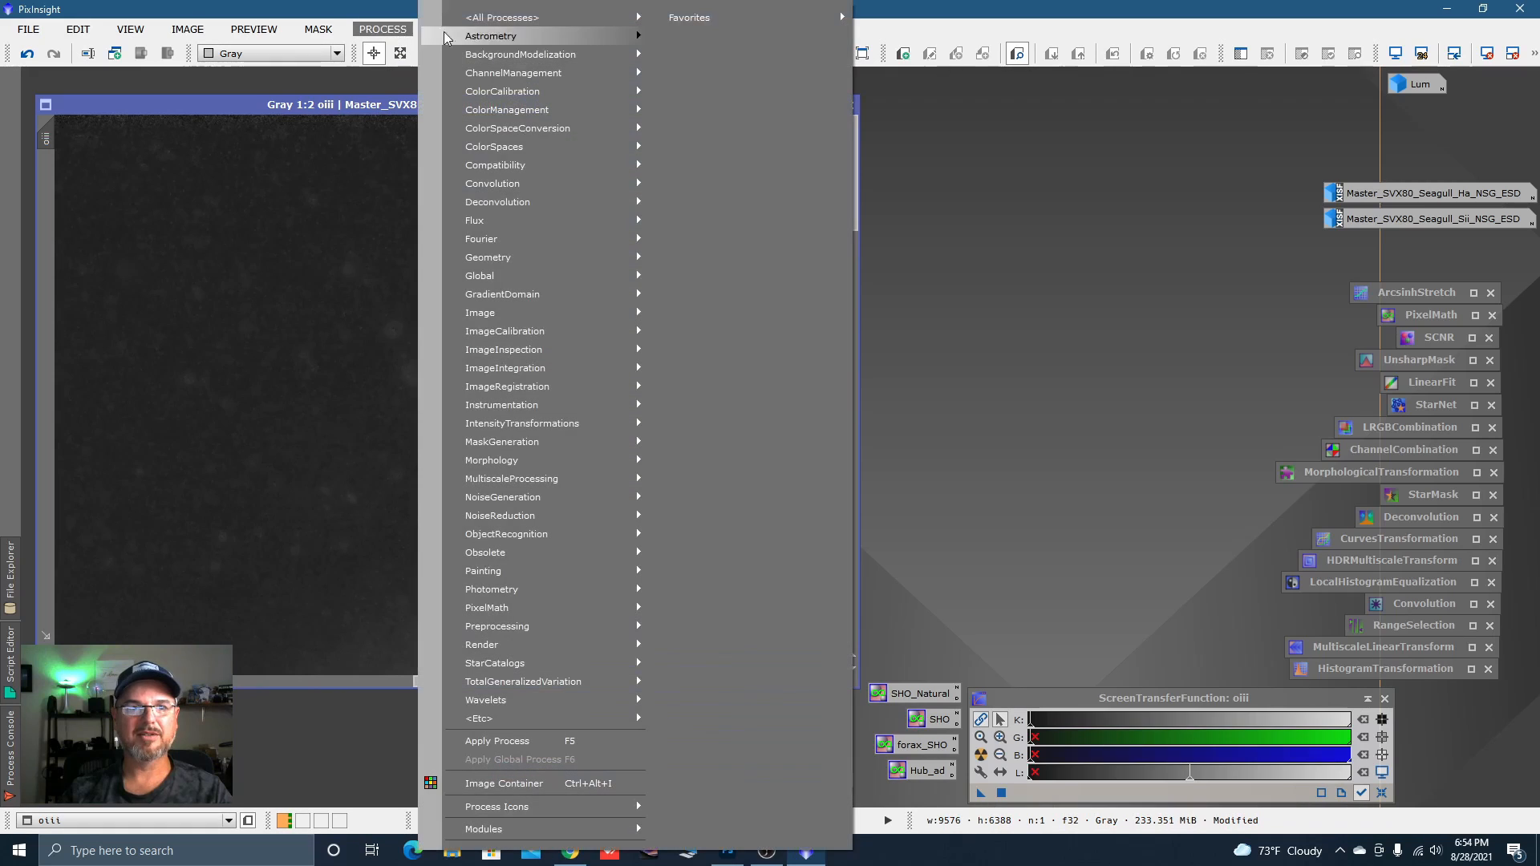
pyautogui.moveTo(563, 18)
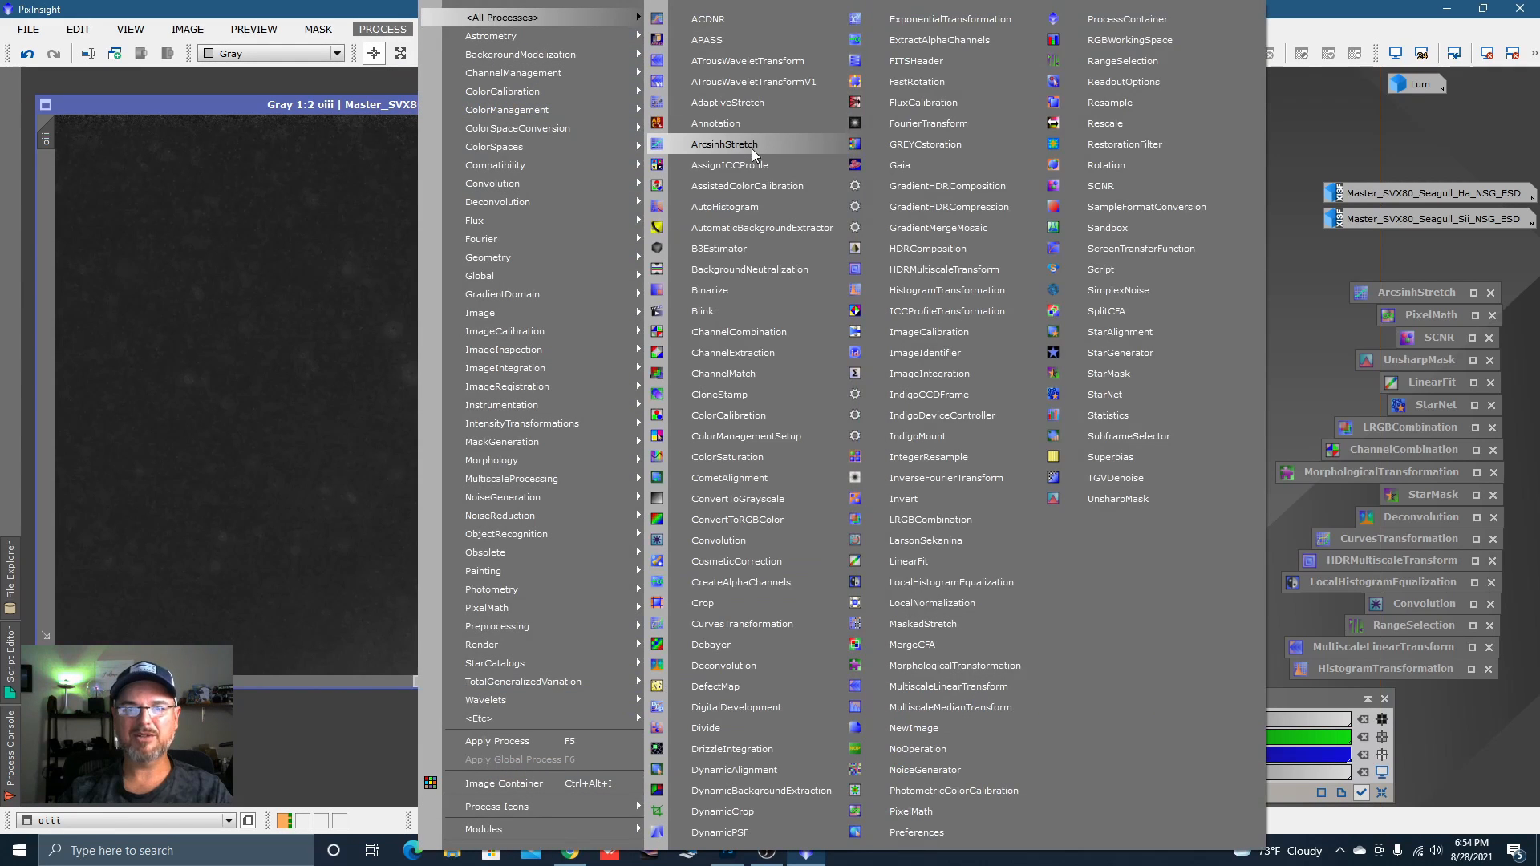
pyautogui.click(743, 394)
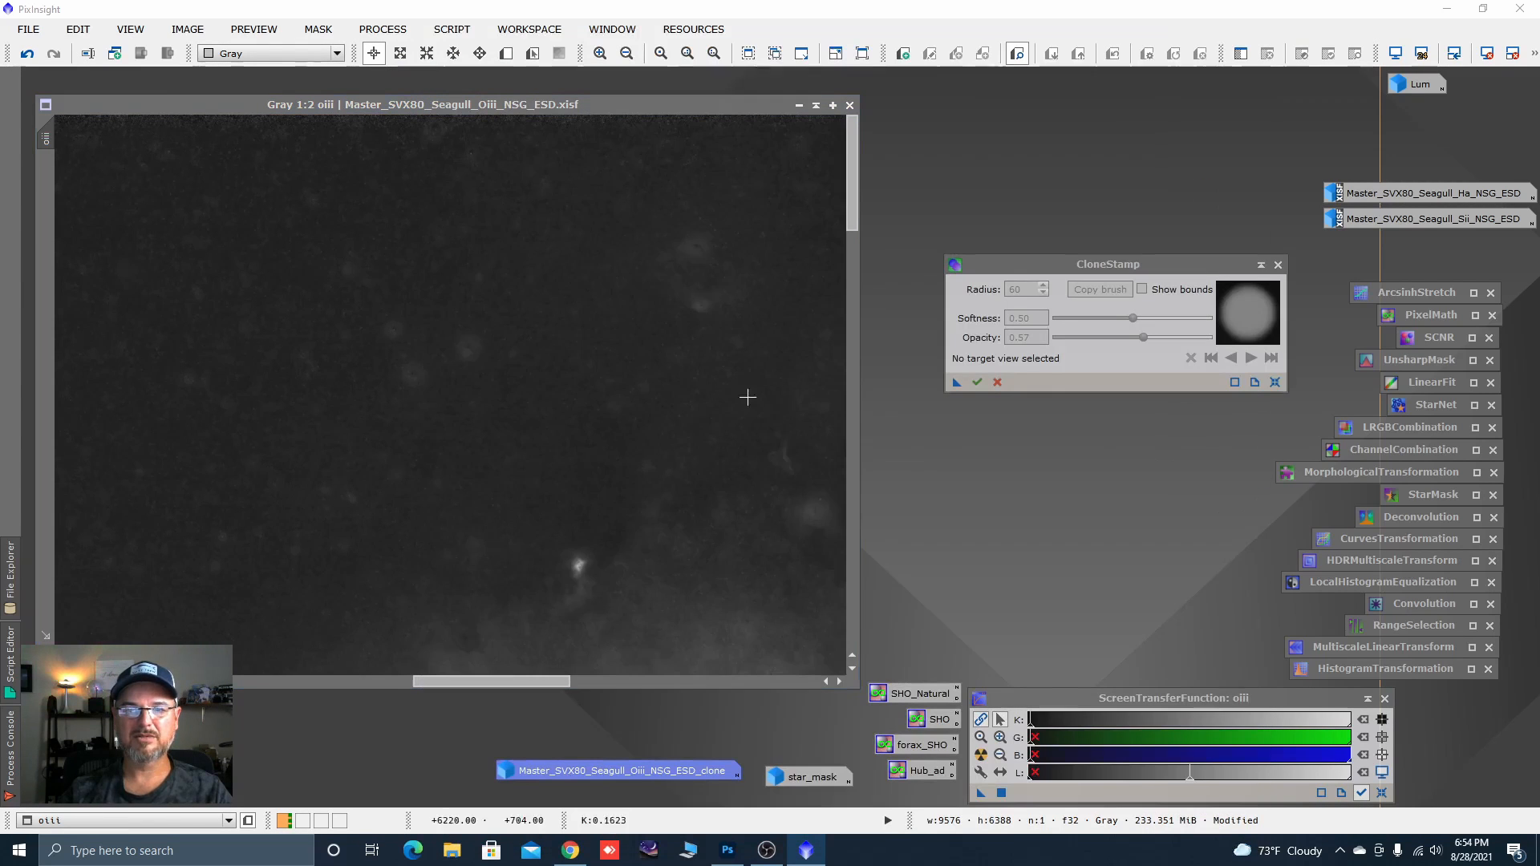
pyautogui.click(642, 414)
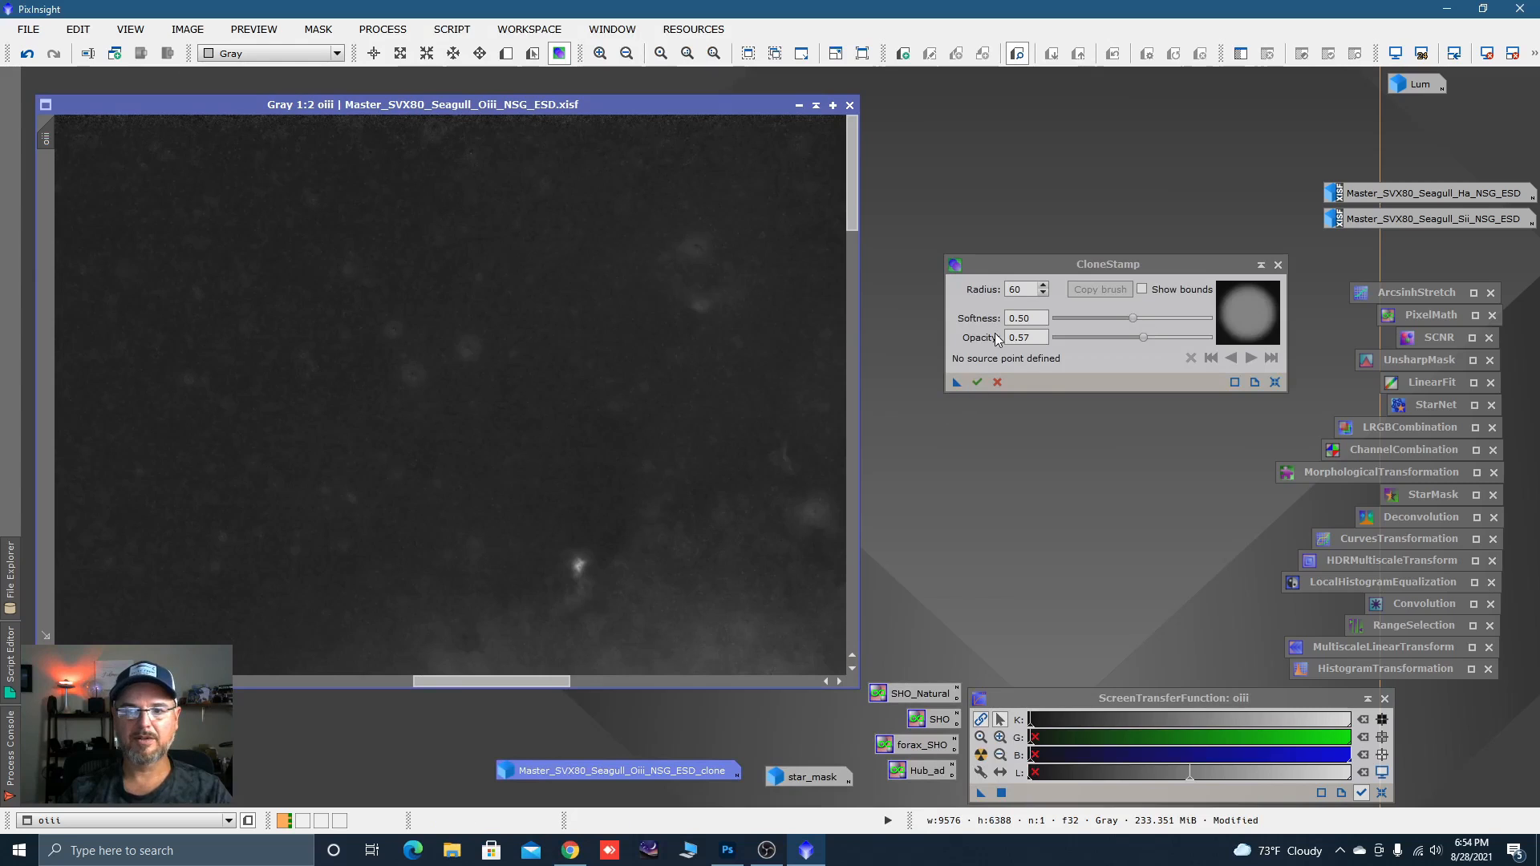
# Clone clean background over the faint star residues above the nebula, apply the edits and close CloneStamp.
pyautogui.keyDown('ctrl'); pyautogui.click(524, 399); pyautogui.keyUp('ctrl')
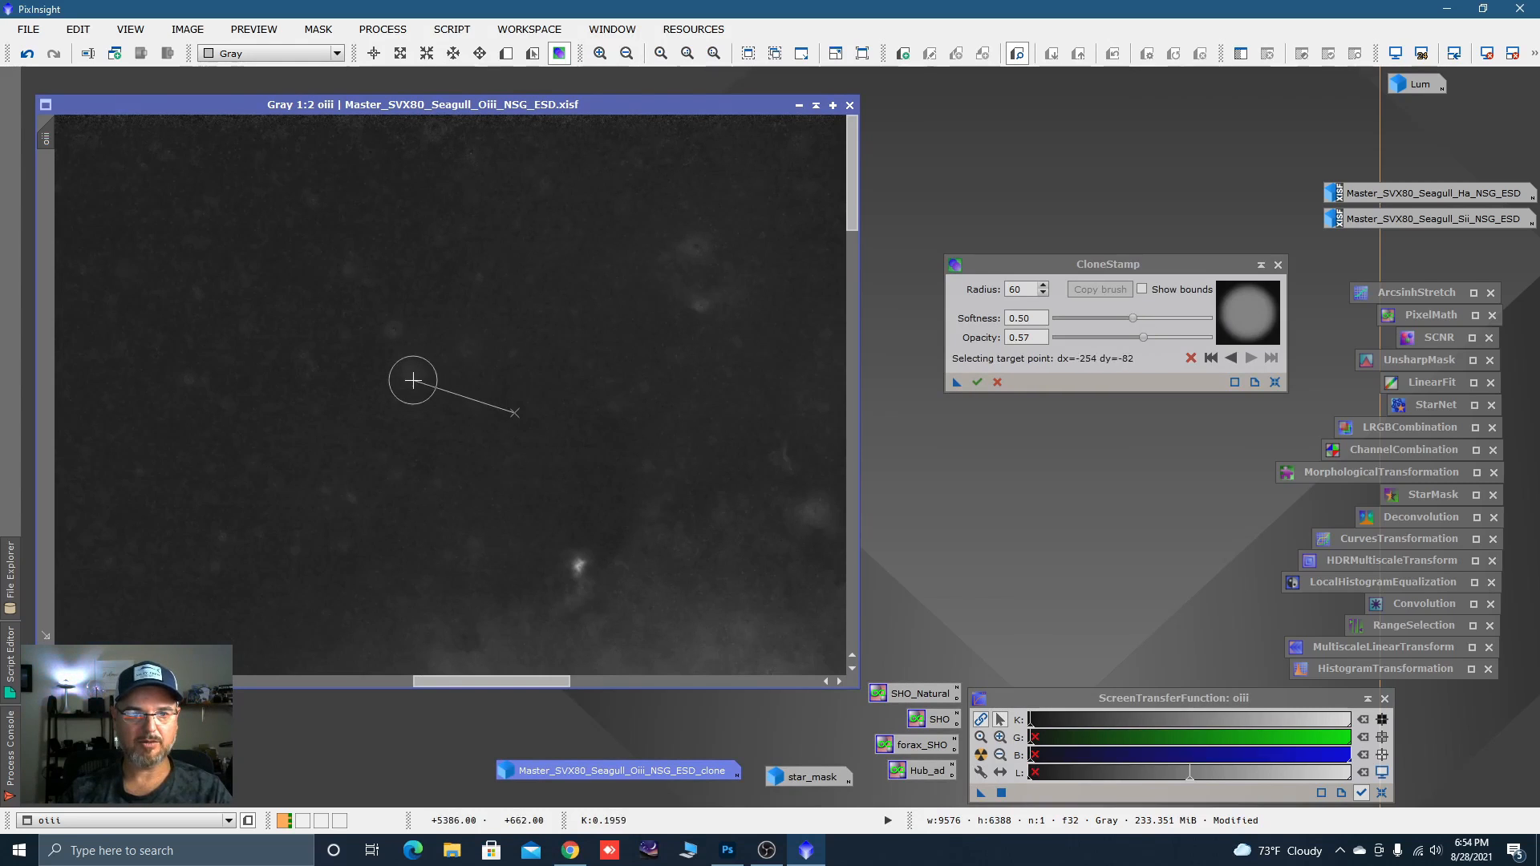
pyautogui.click(690, 246)
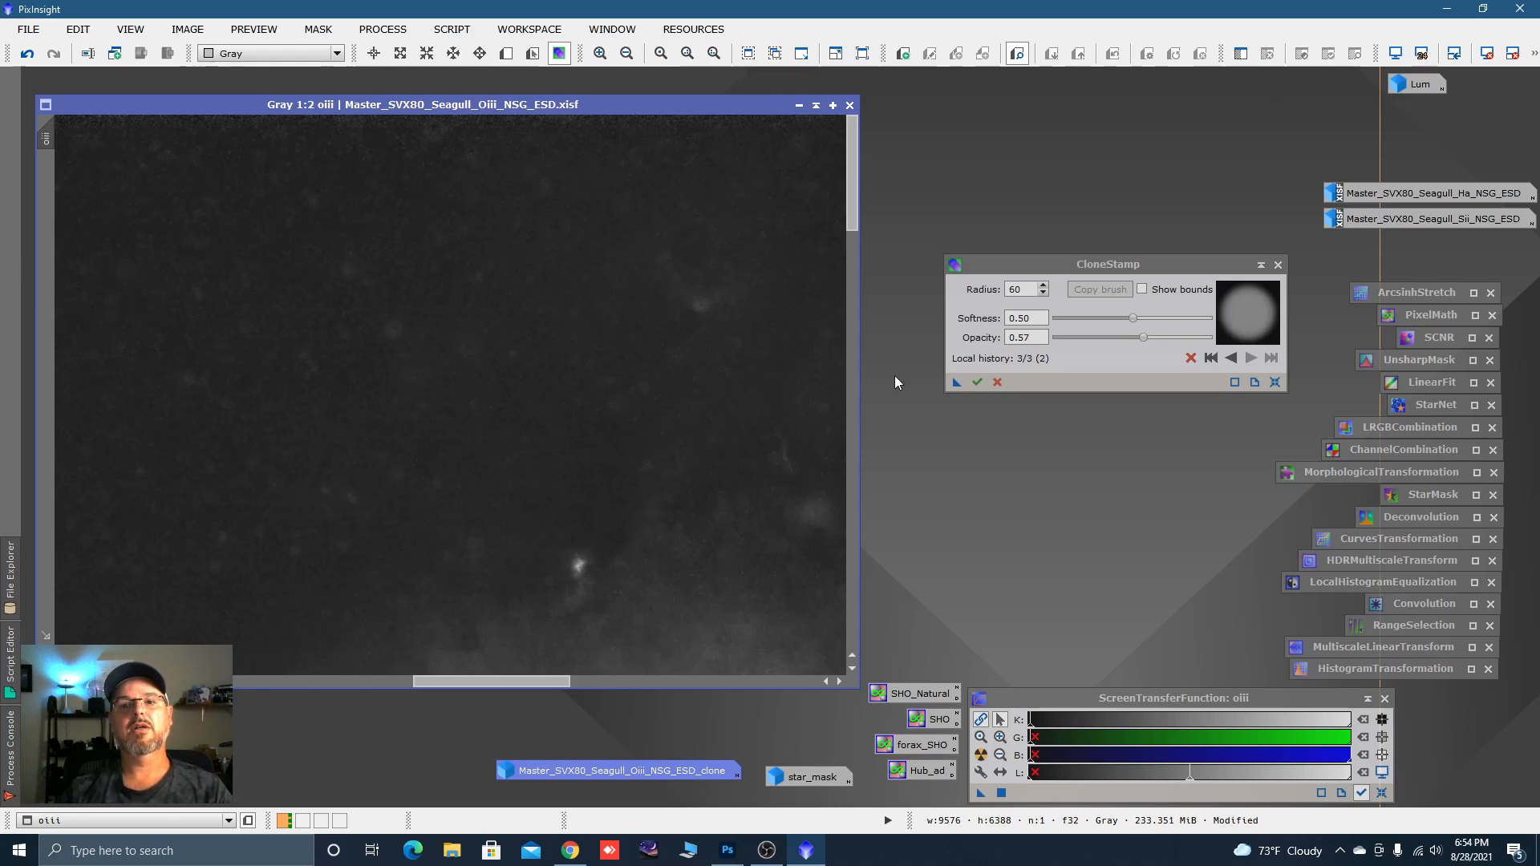
pyautogui.click(977, 383)
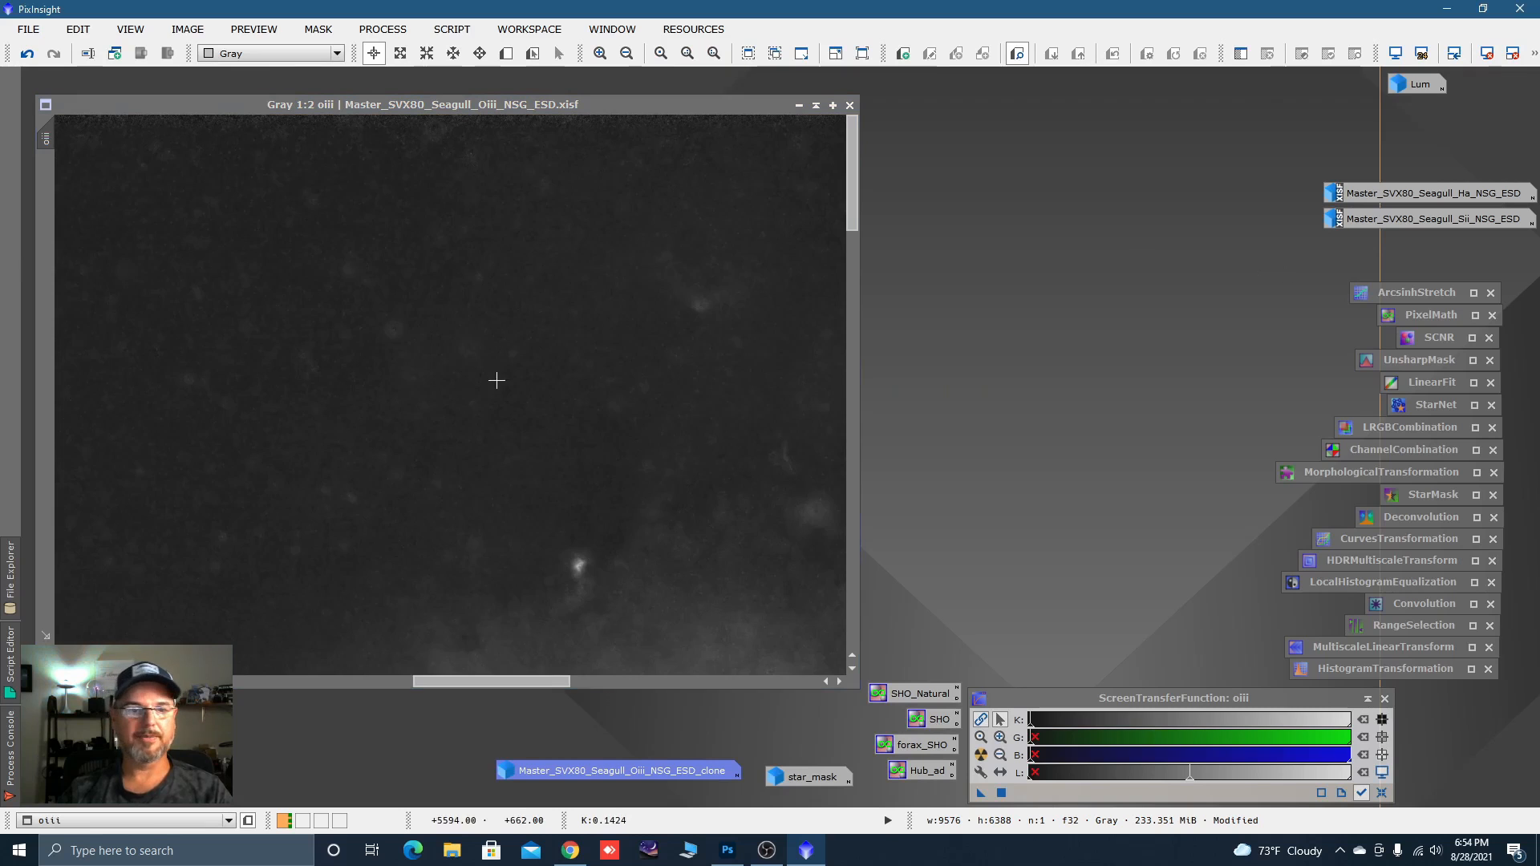
# Open PixelMath and place its window beside the full view of the oiii image.
pyautogui.scroll(-9, 497, 380)
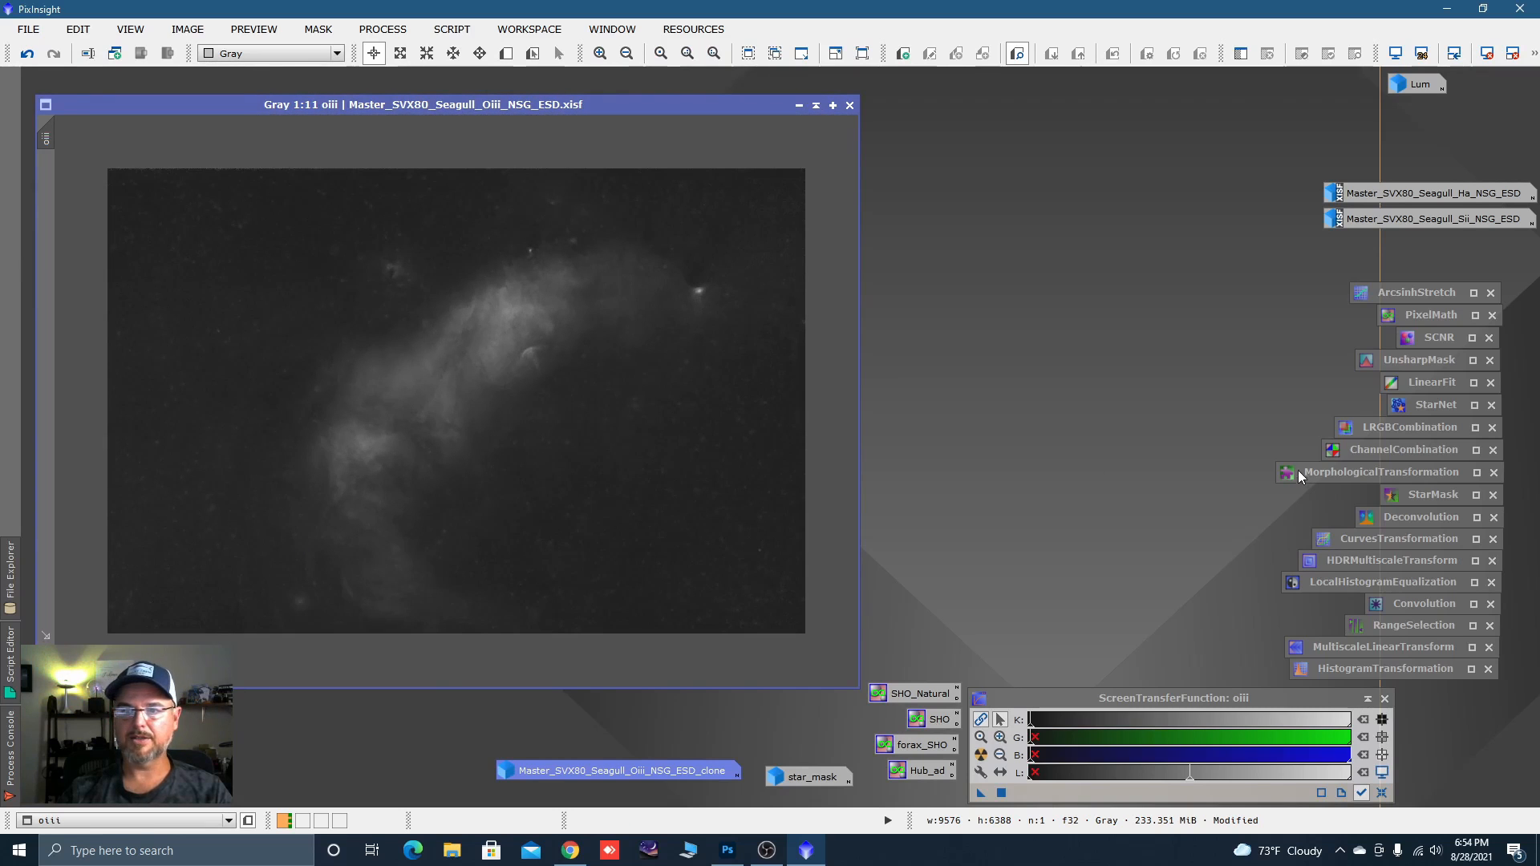
pyautogui.doubleClick(1438, 319)
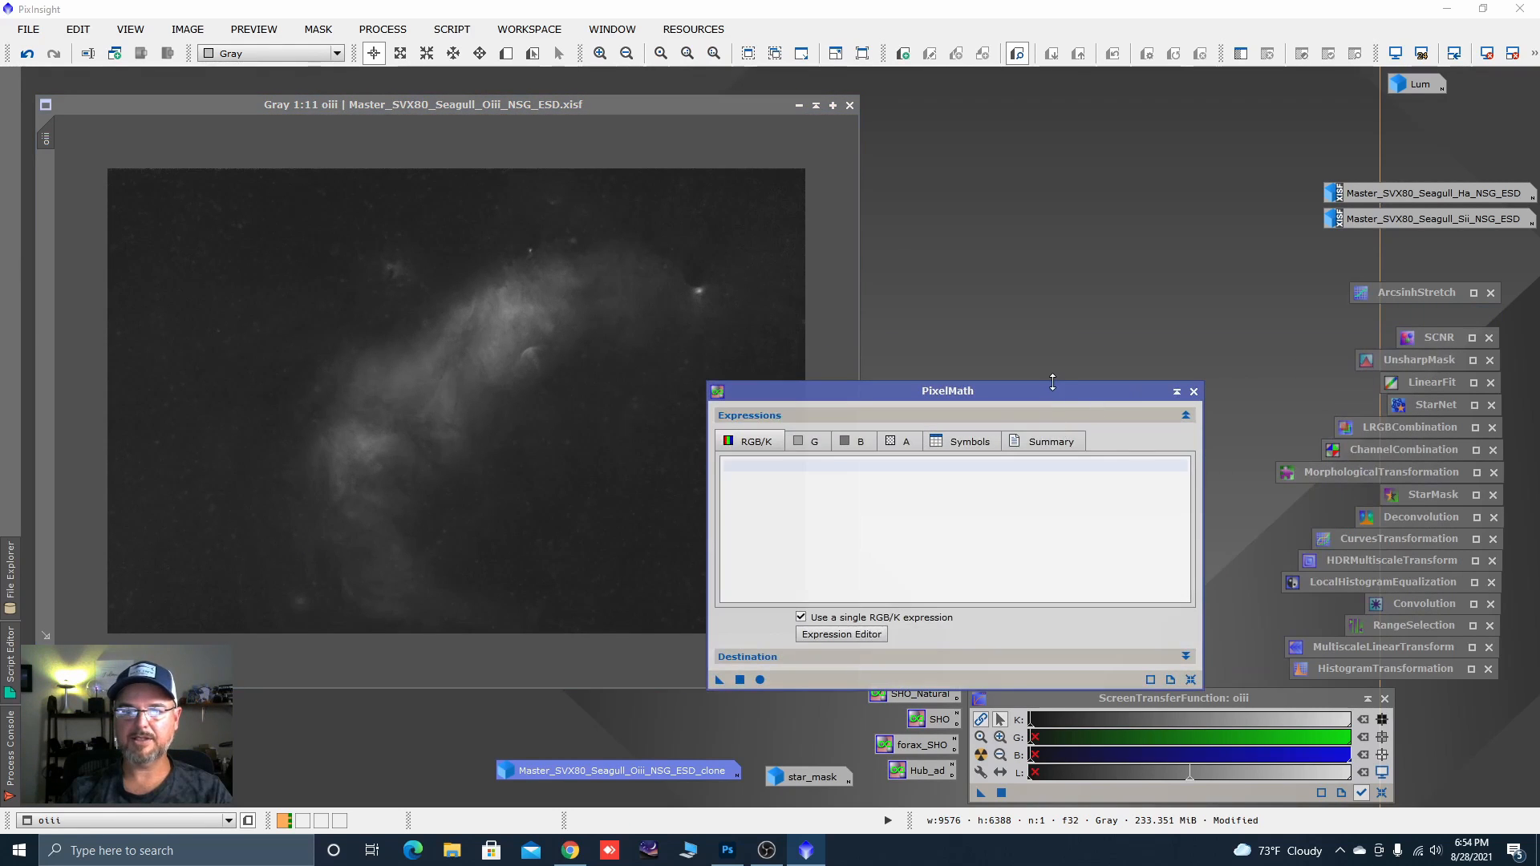
pyautogui.moveTo(1051, 388); pyautogui.dragTo(1321, 281)
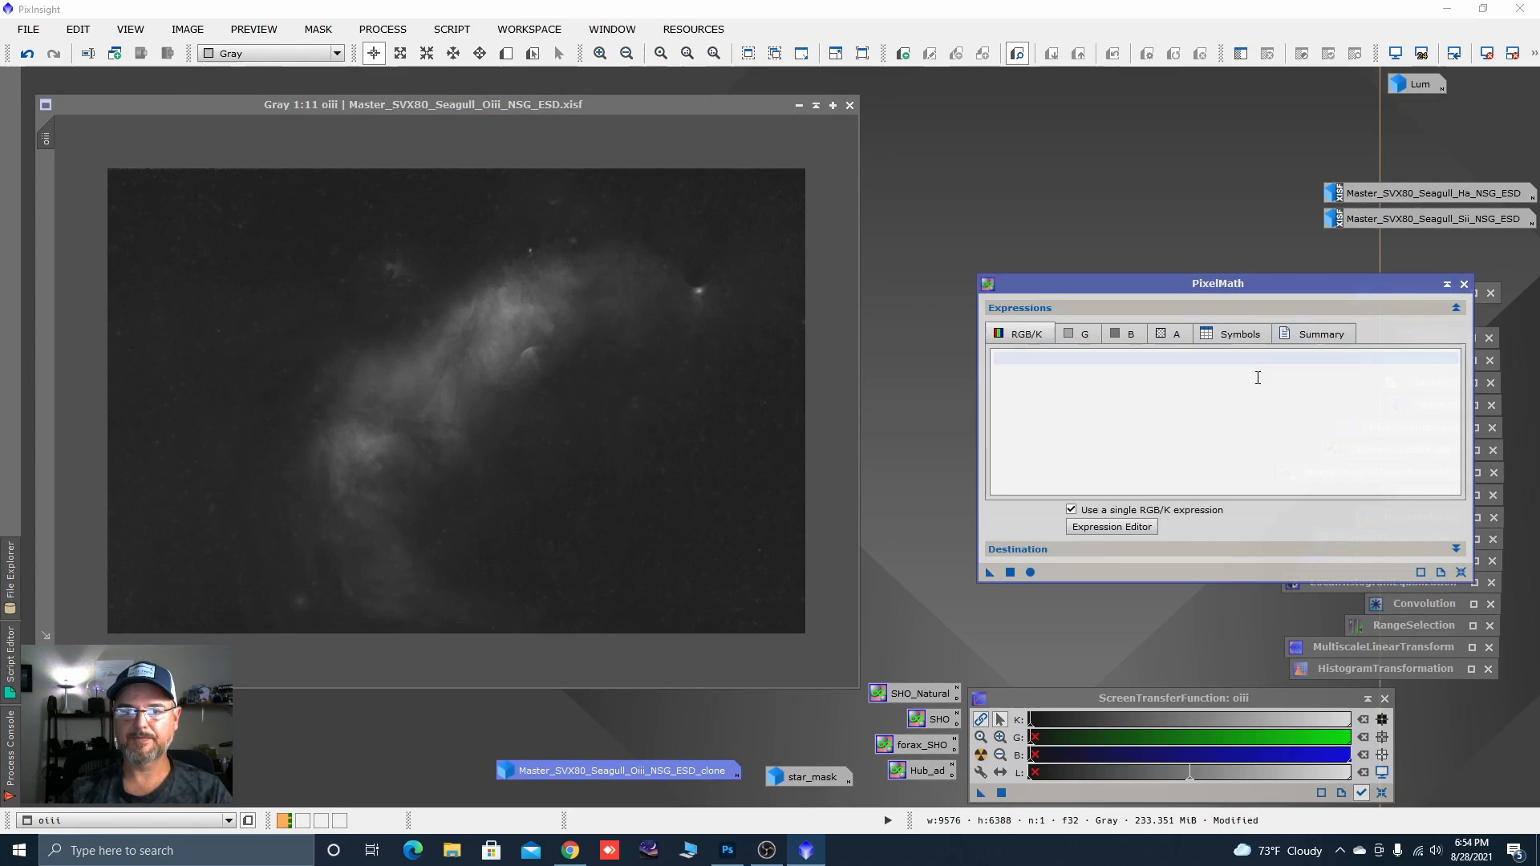
# Build the PixelMath expression oiii+star_mask from the image list in the Expression Editor and accept it.
pyautogui.click(1114, 529)
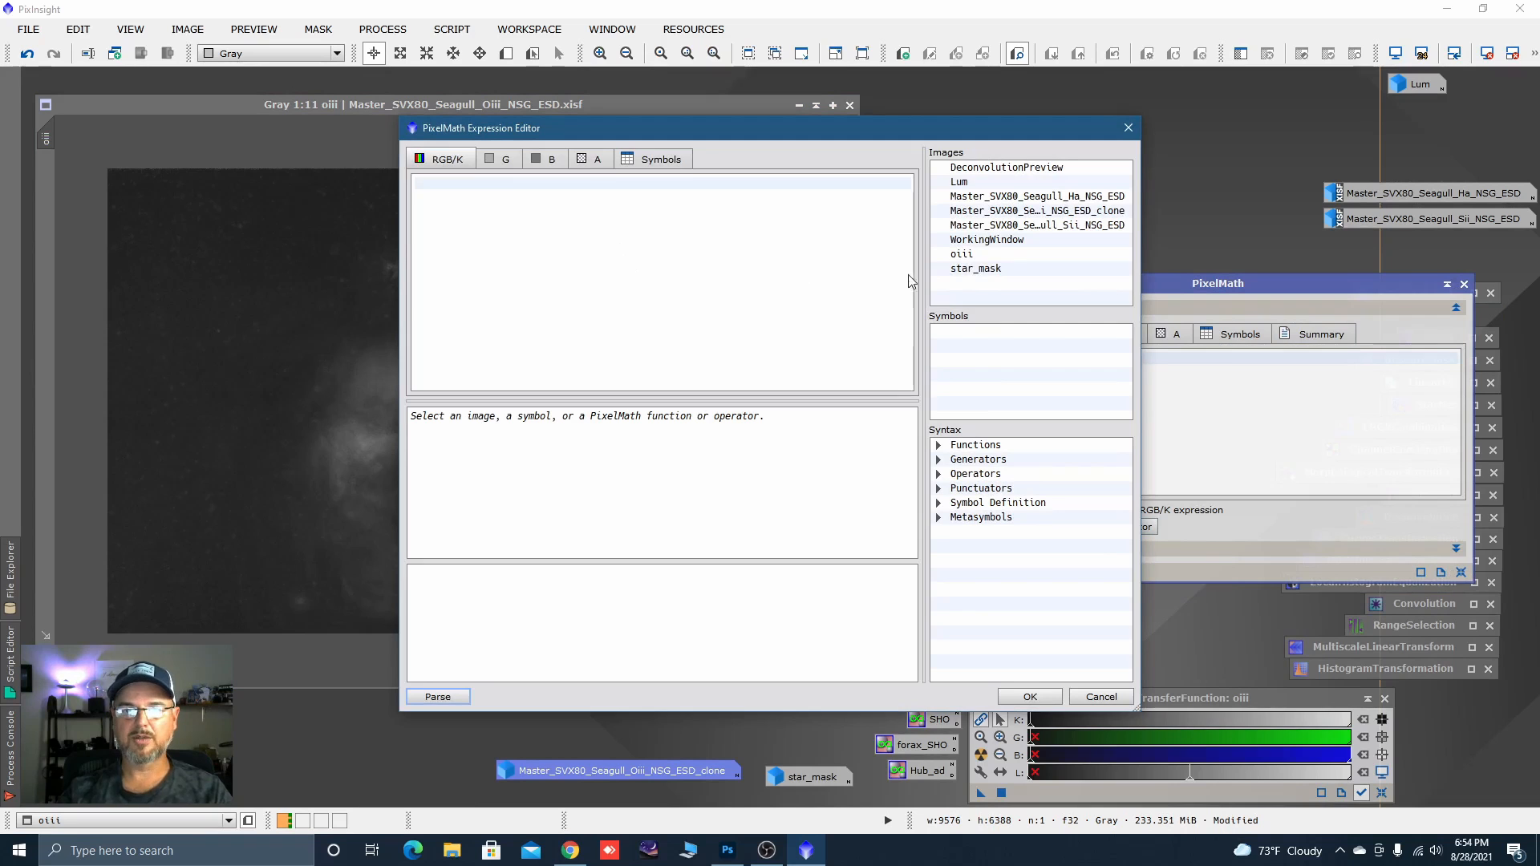
pyautogui.doubleClick(962, 254)
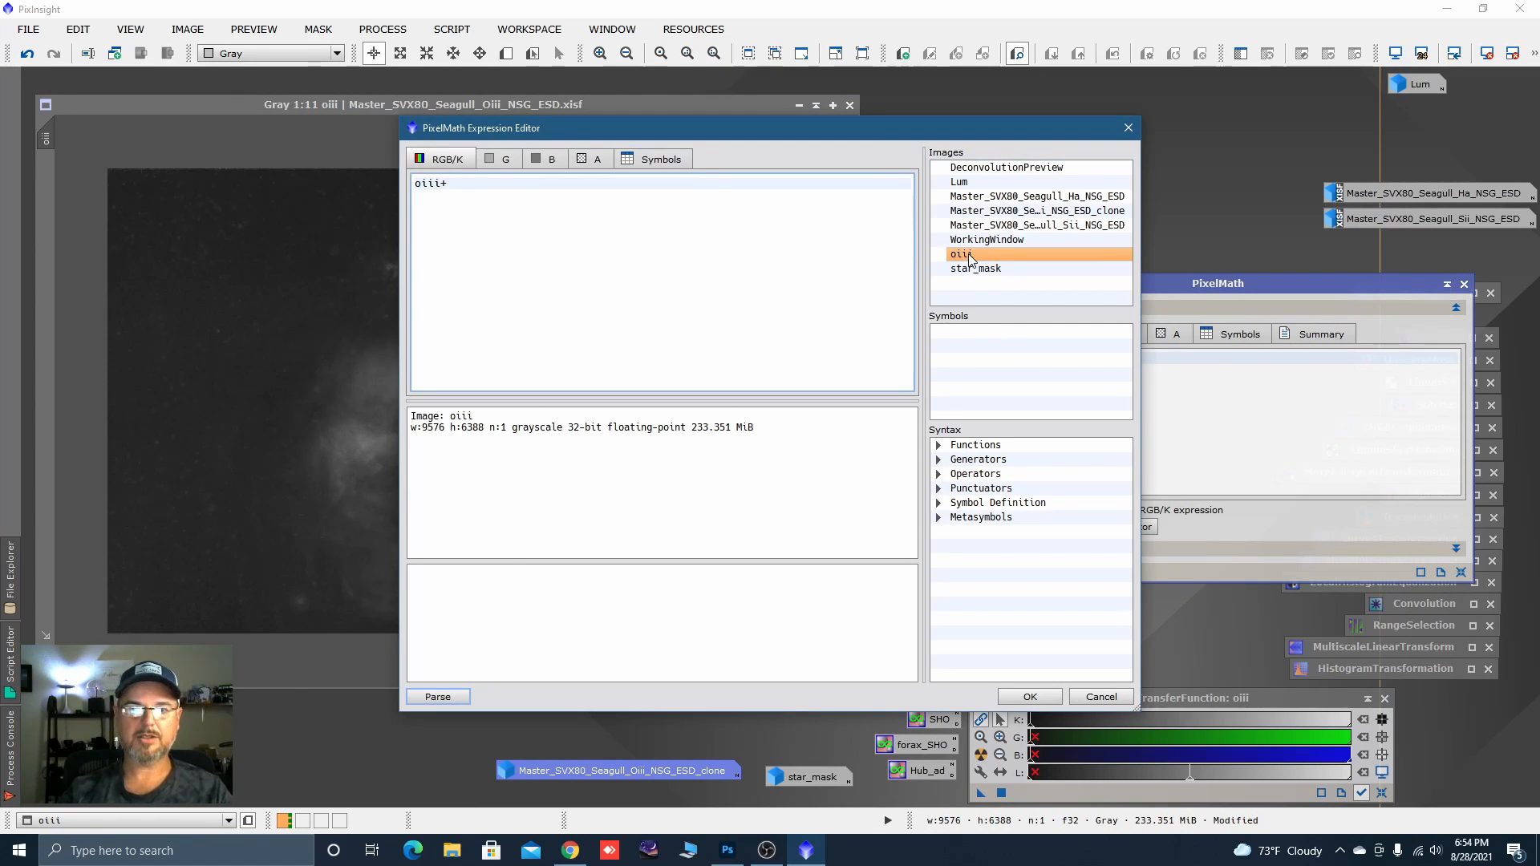
pyautogui.doubleClick(985, 273)
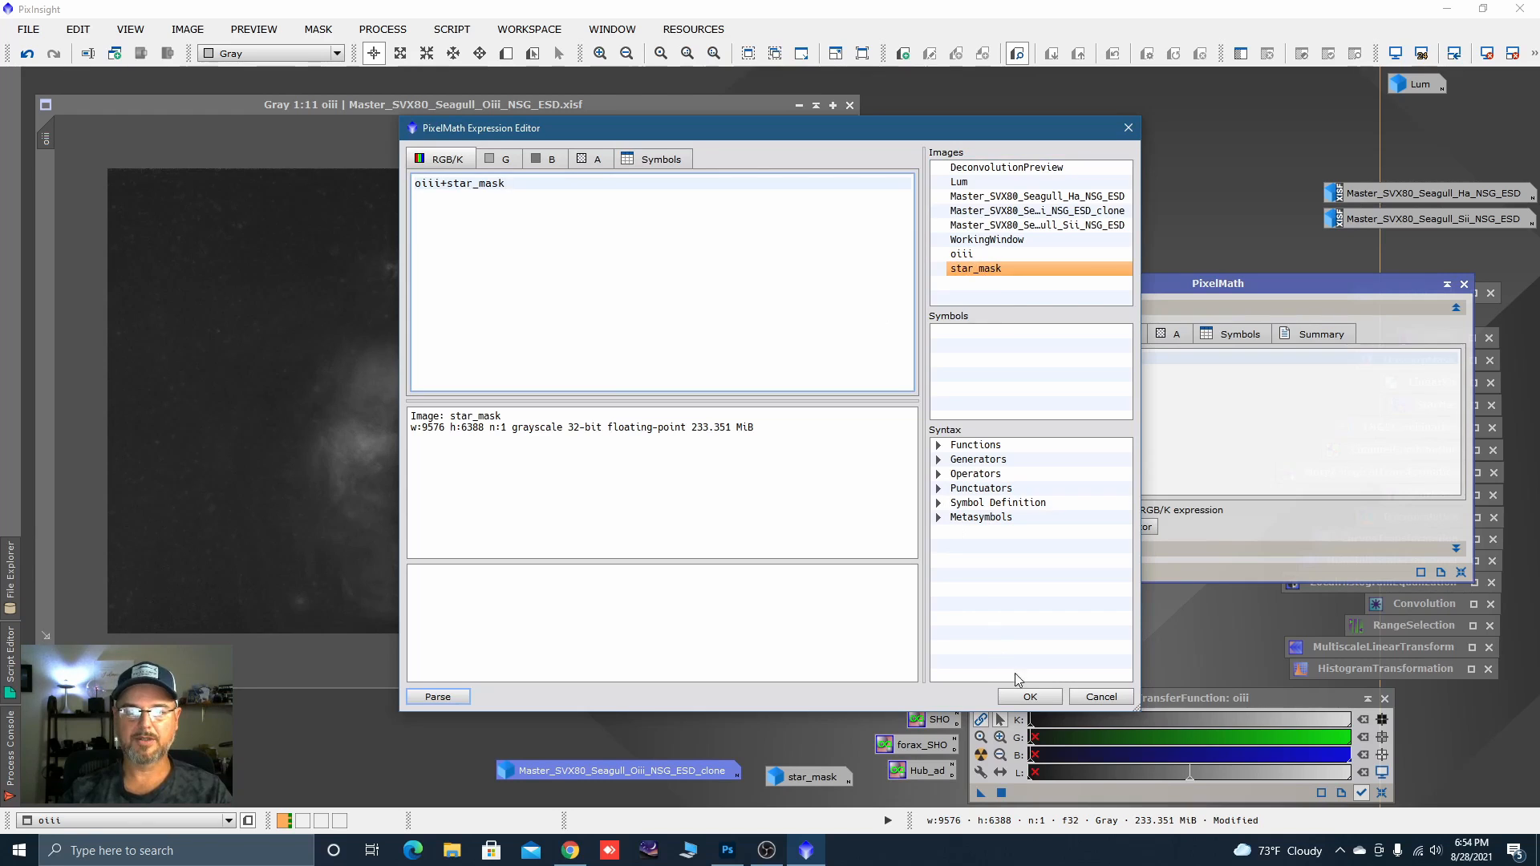
pyautogui.click(1028, 695)
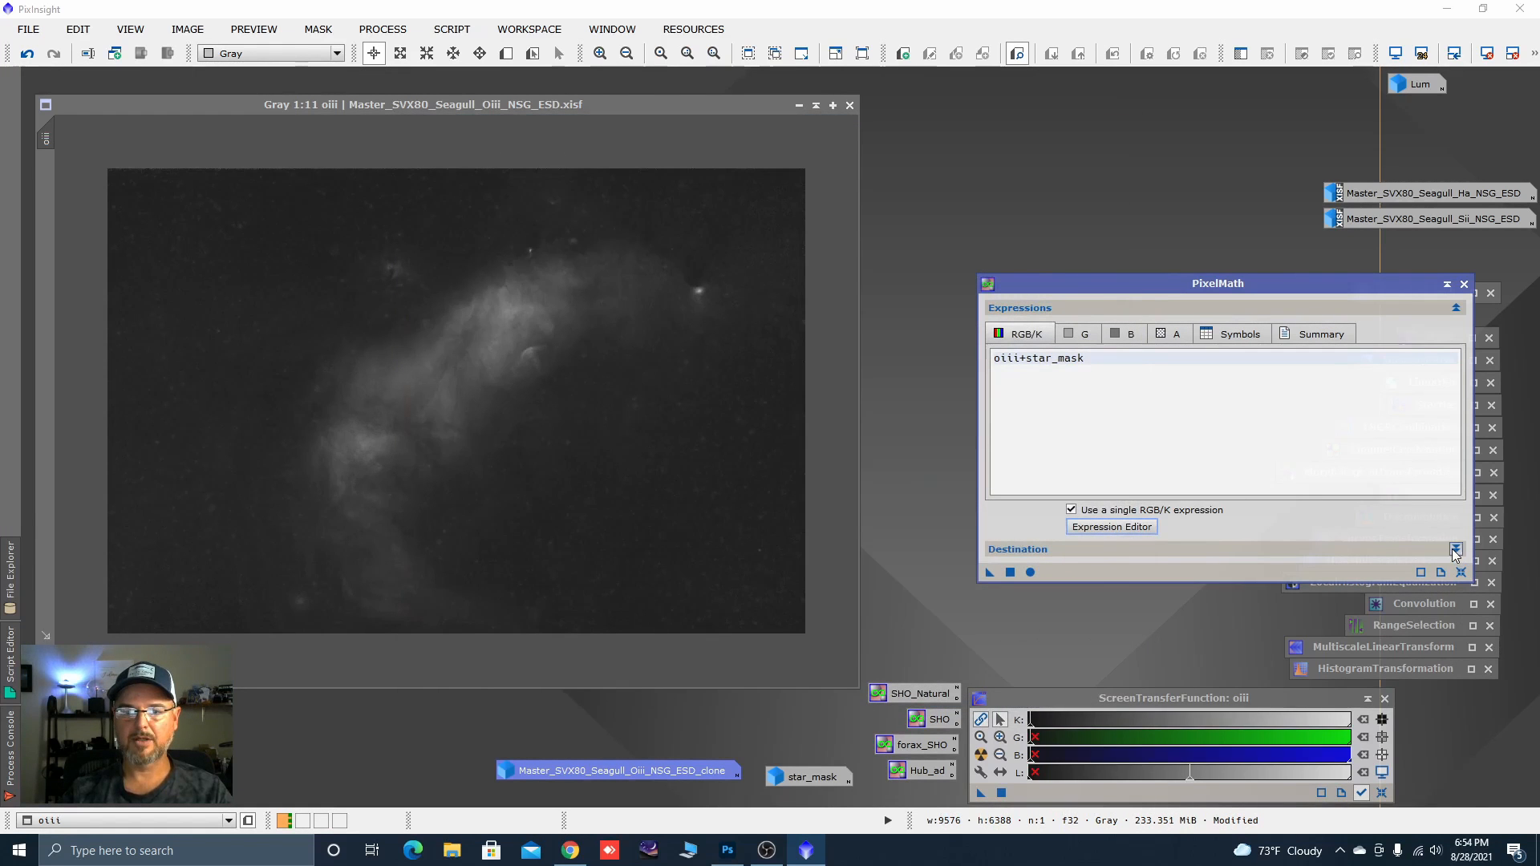
# Check that PixelMath is set to replace the target image and apply the oiii+star_mask expression to the oiii image.
pyautogui.click(1453, 550)
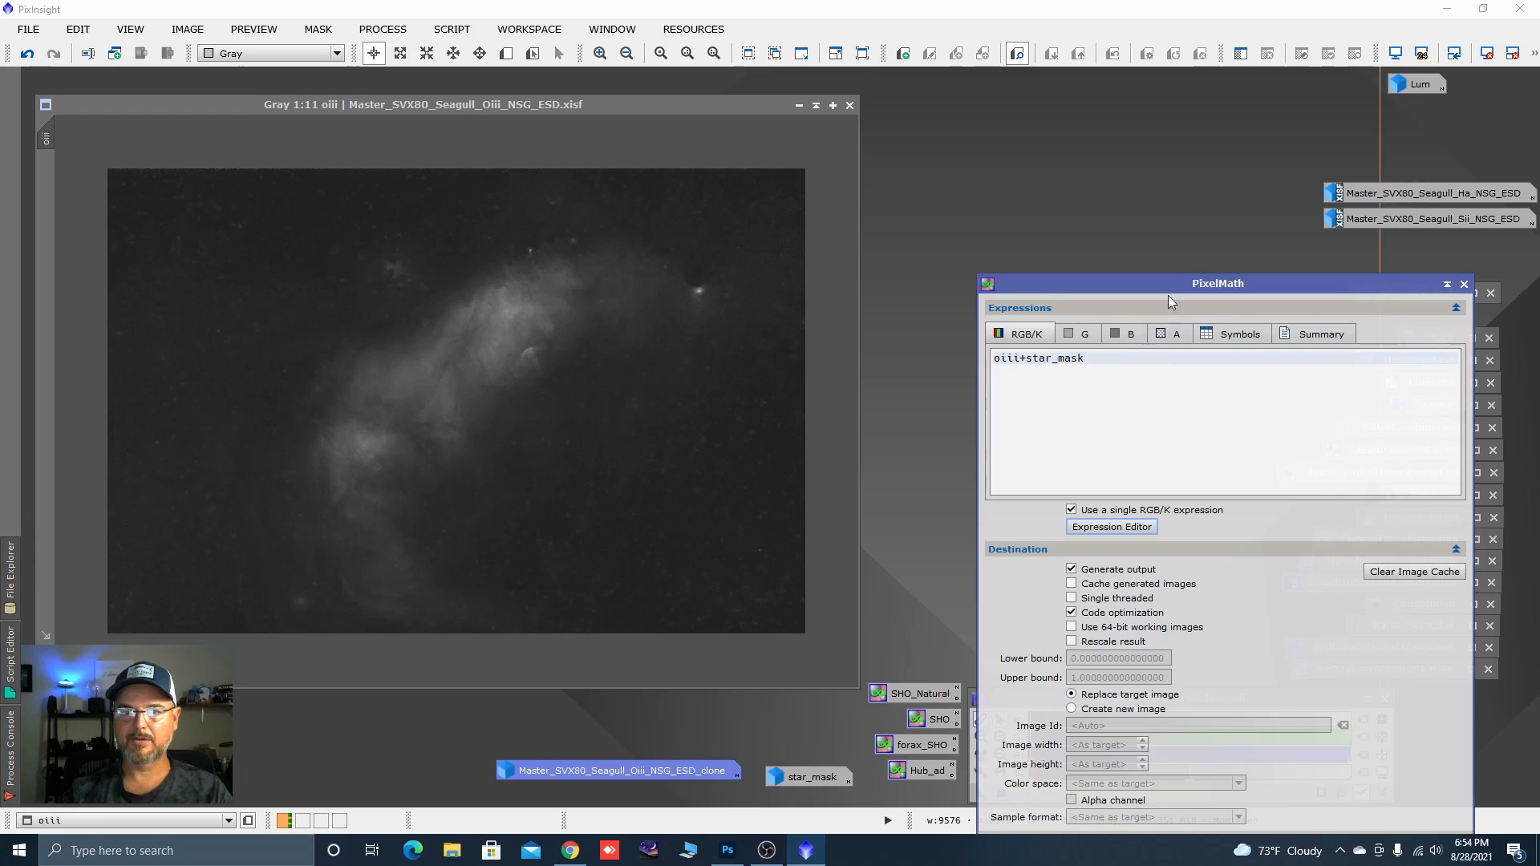
pyautogui.moveTo(1168, 296); pyautogui.dragTo(1171, 161)
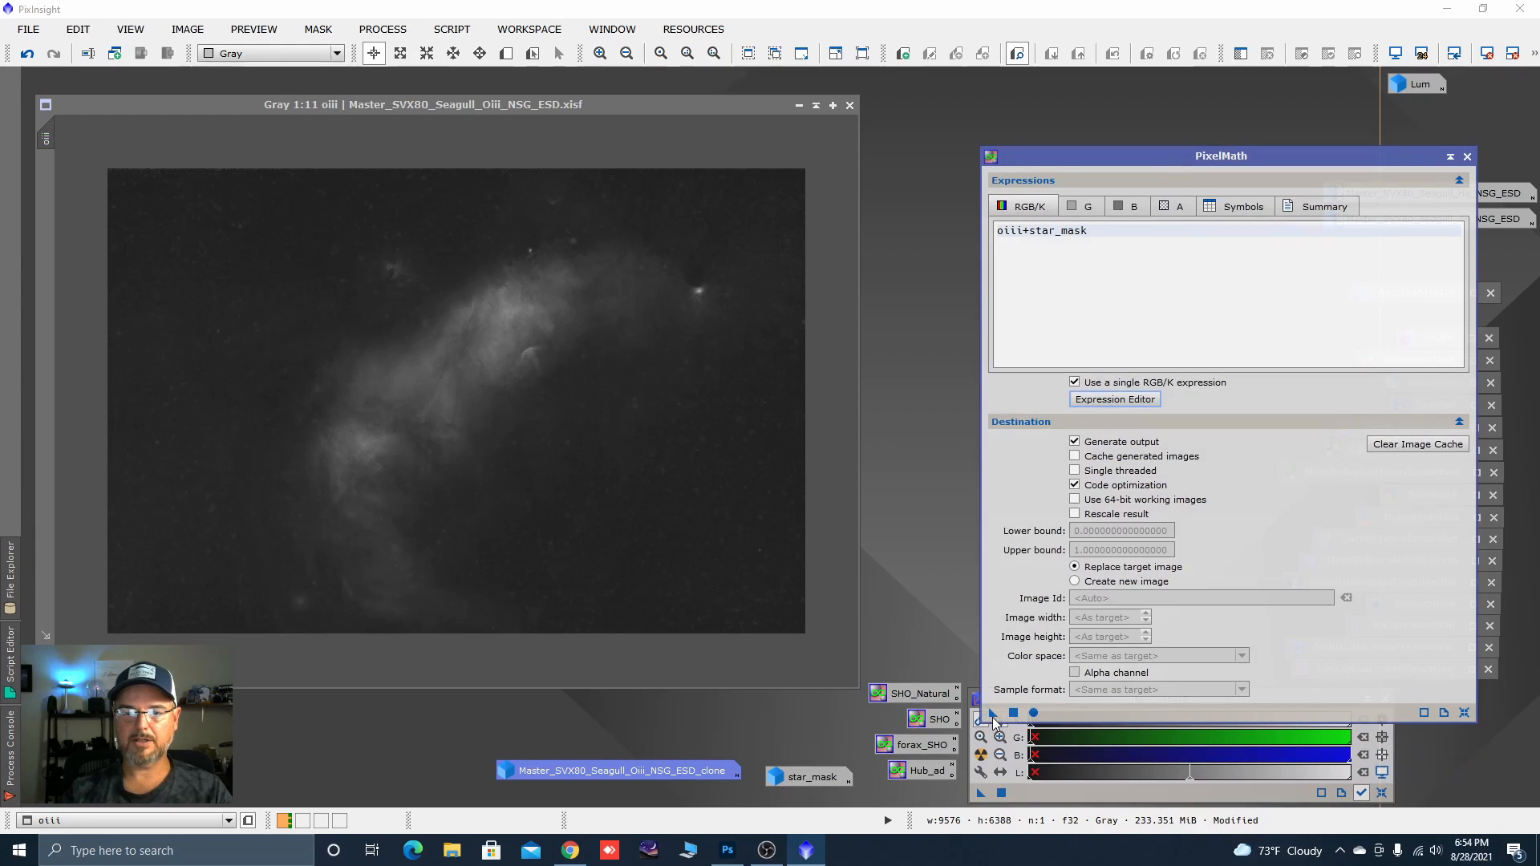
pyautogui.moveTo(993, 715); pyautogui.dragTo(775, 507)
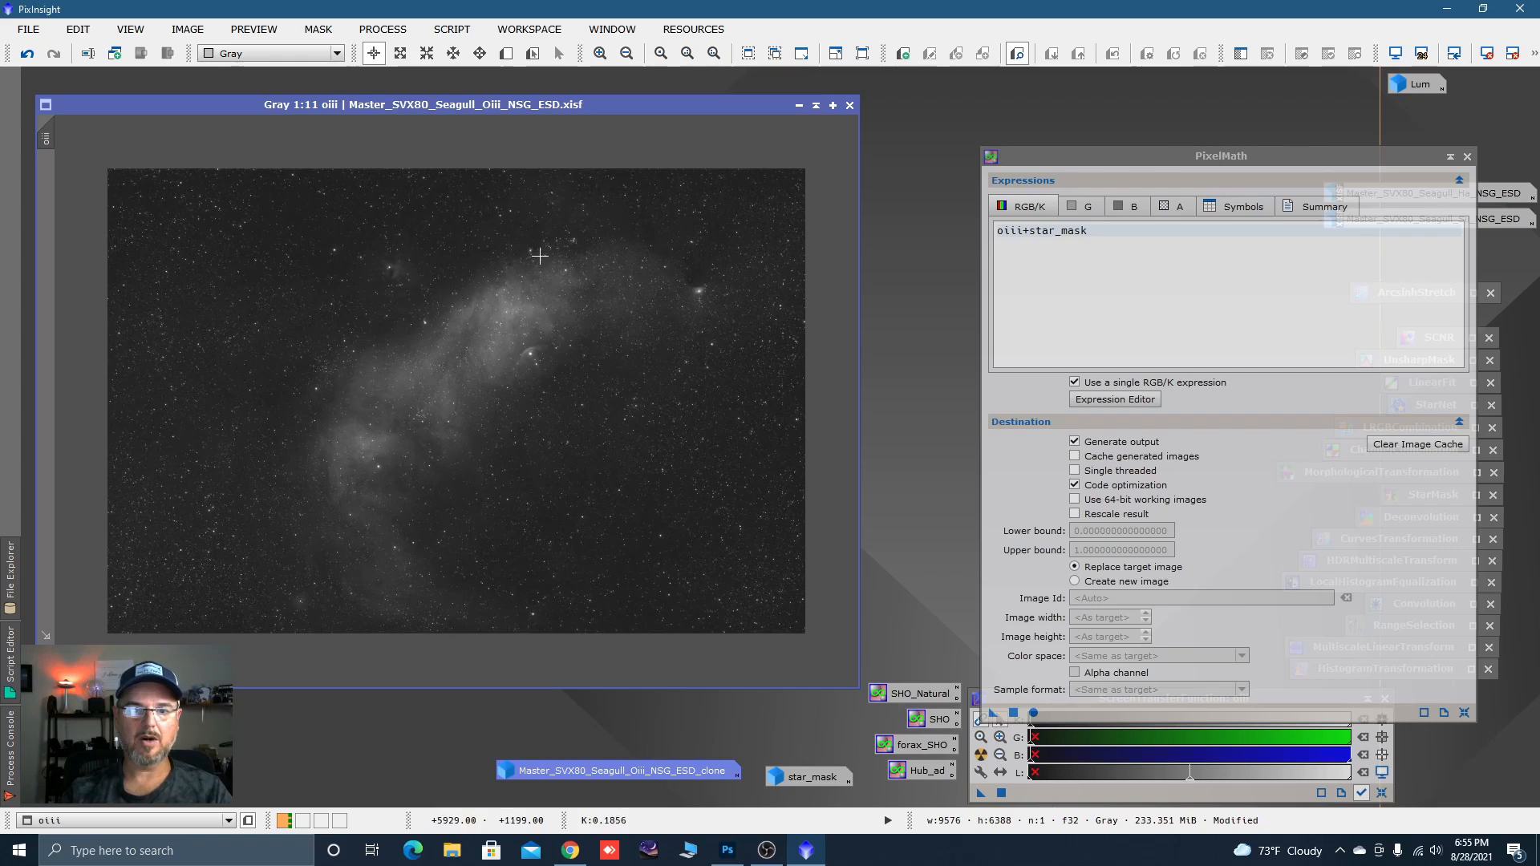
# Iconize PixelMath and the oiii image, and place the oiii icon beneath the Sii master's icon.
pyautogui.click(1450, 157)
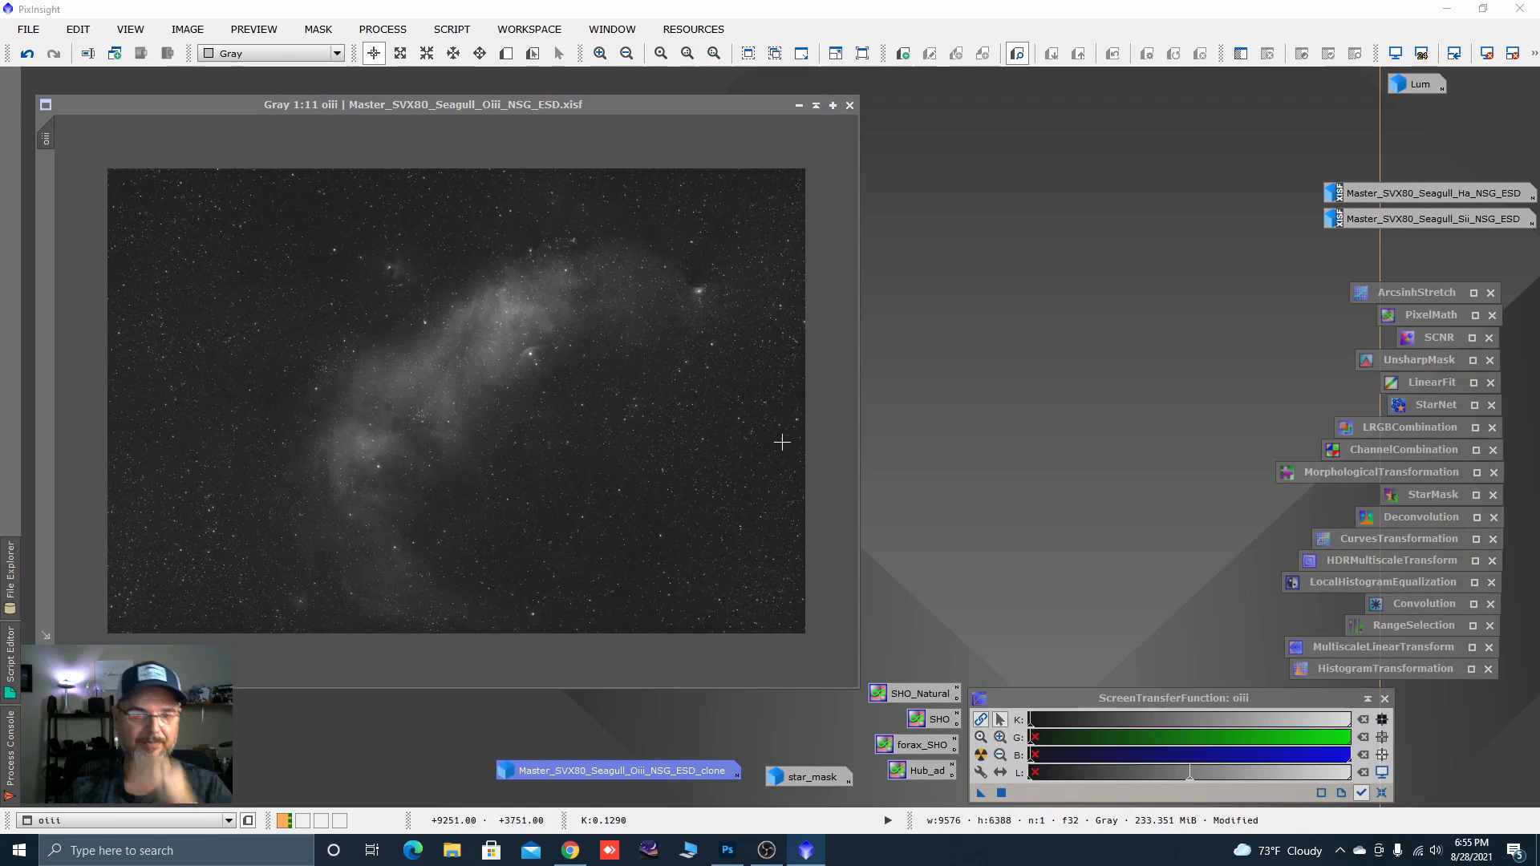
pyautogui.click(804, 109)
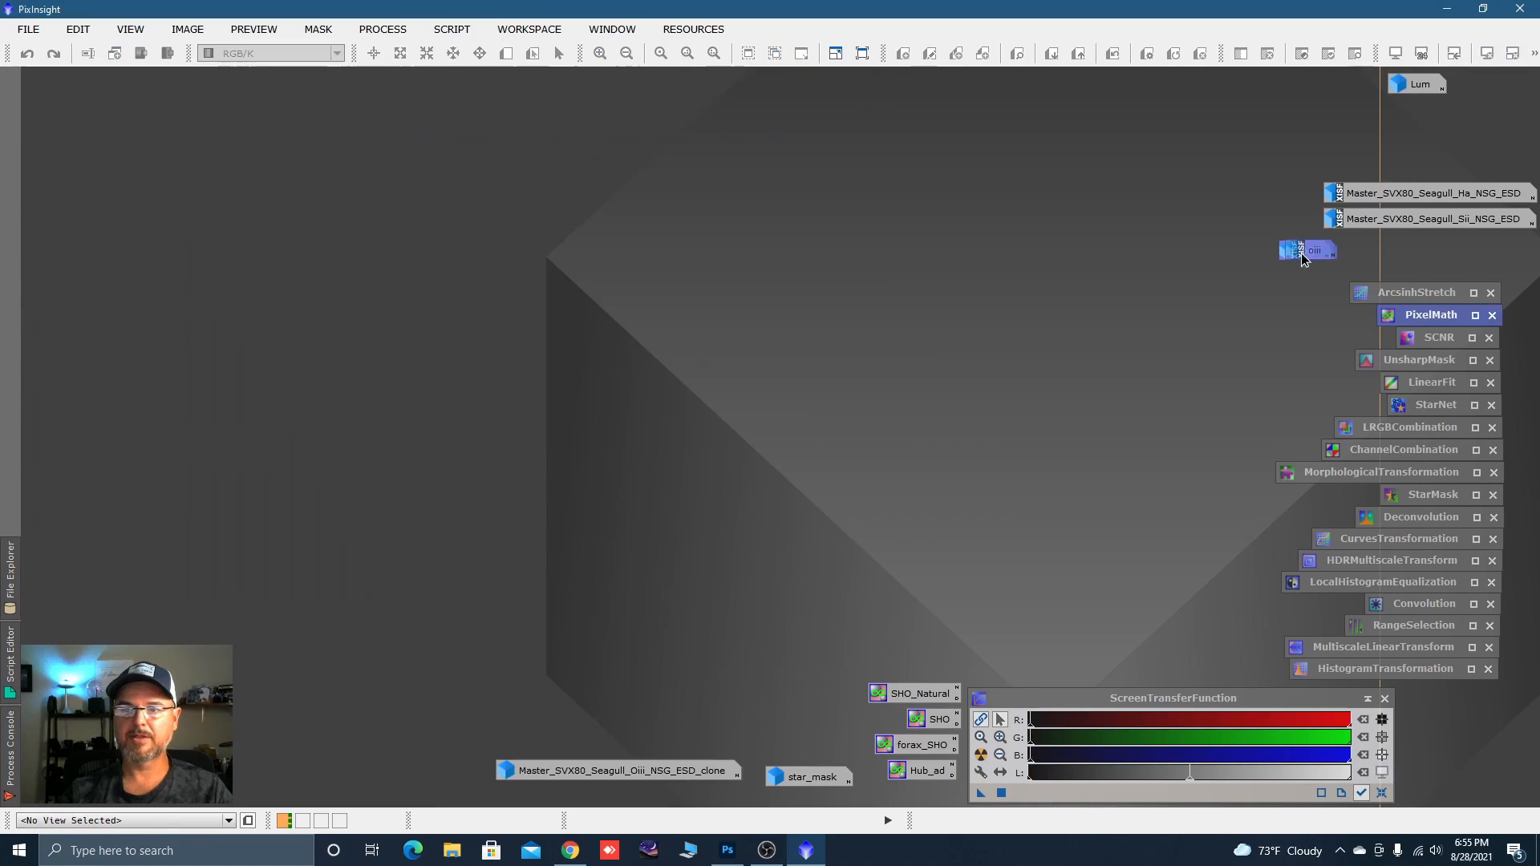
pyautogui.moveTo(1305, 250); pyautogui.dragTo(1428, 254)
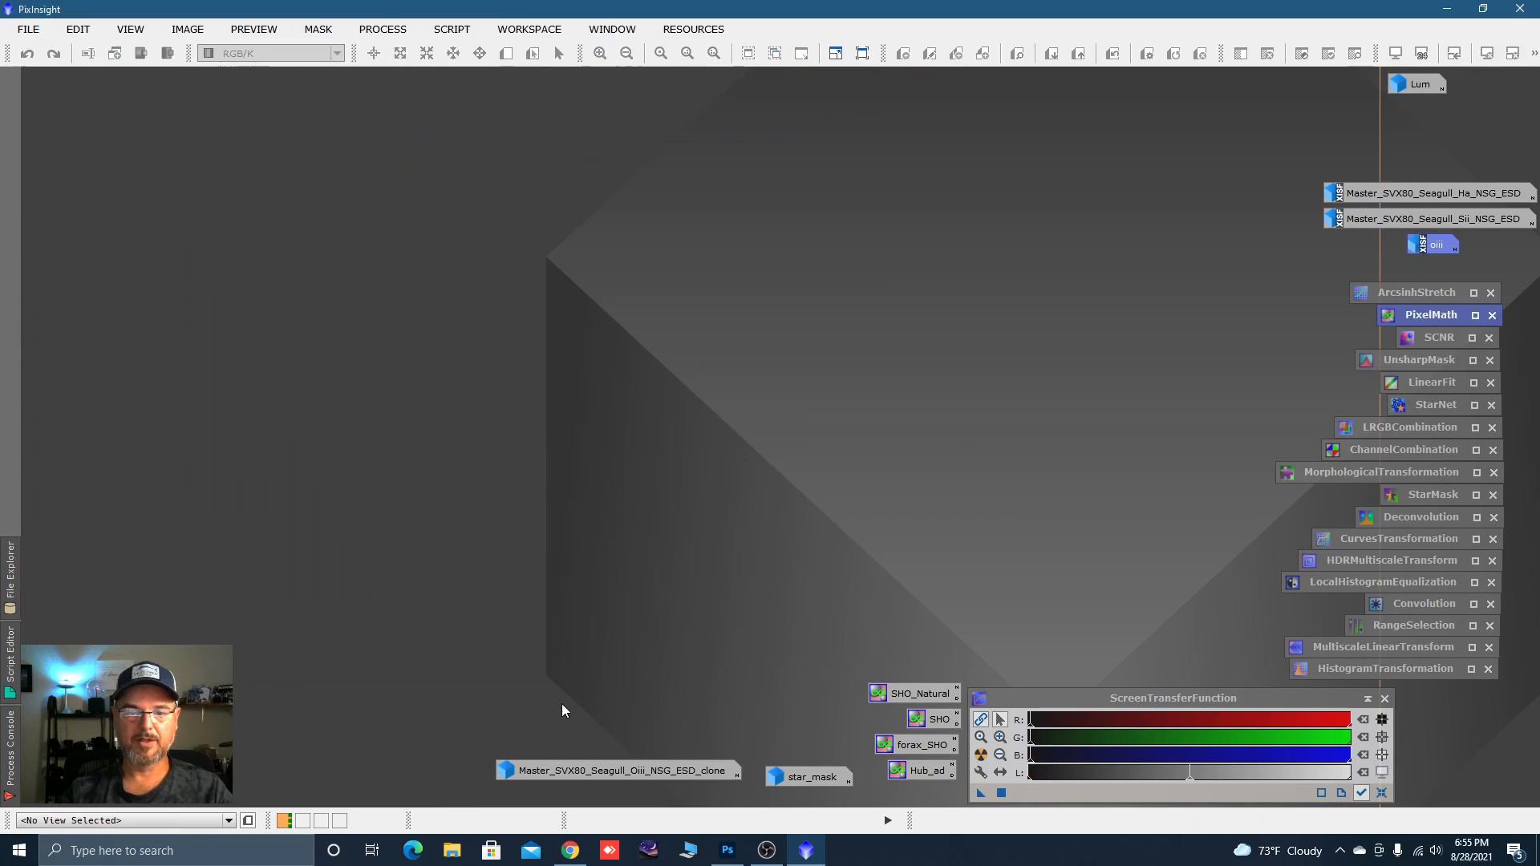
# Delete the Oiii clone and star_mask images from the workspace, dismissing the file-open dialog.
pyautogui.moveTo(562, 705); pyautogui.dragTo(799, 781)
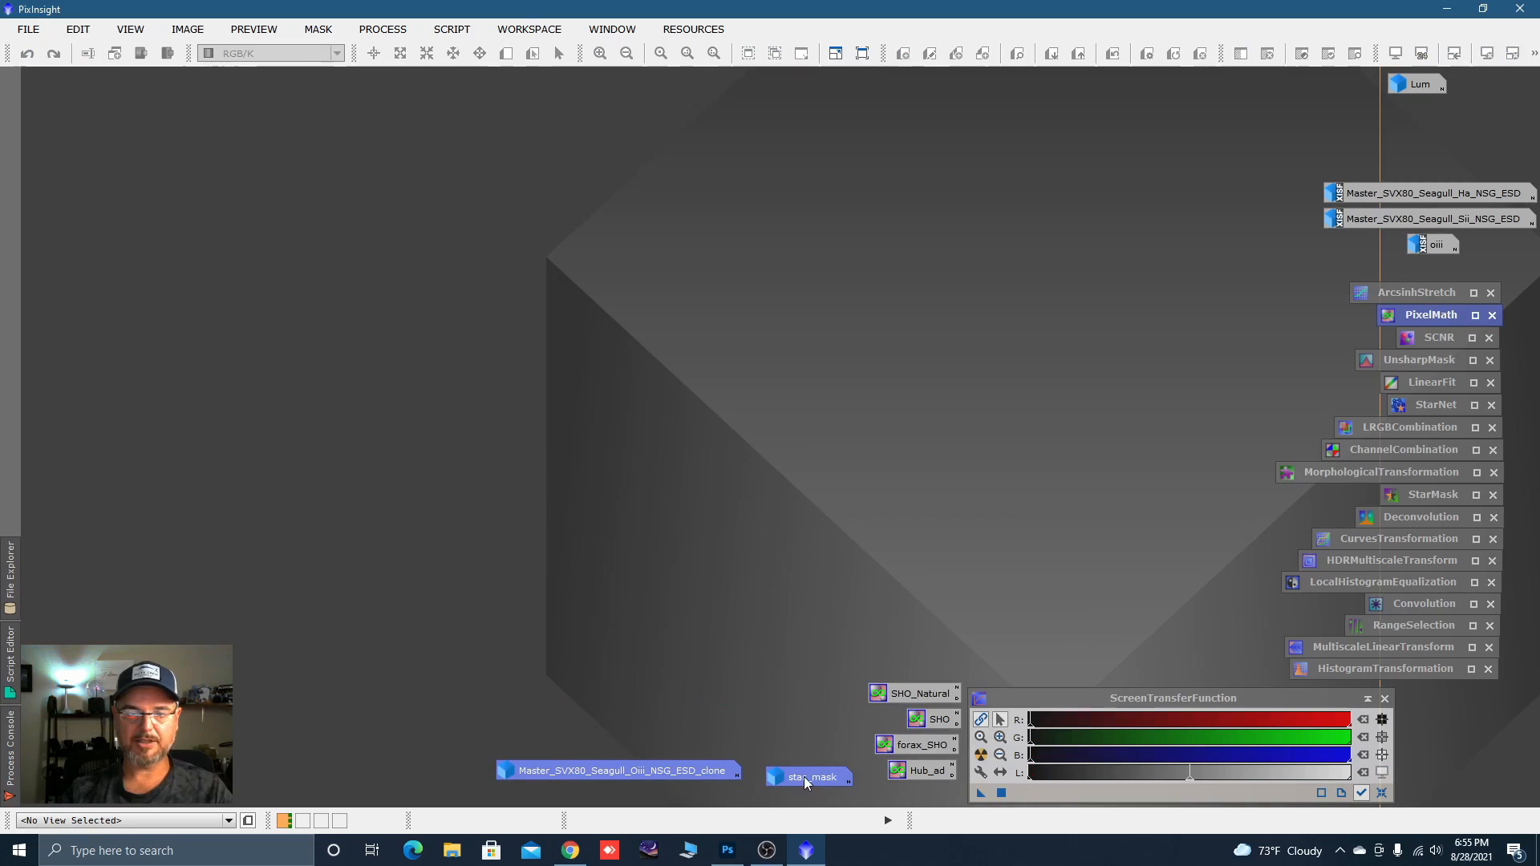
pyautogui.rightClick(804, 778)
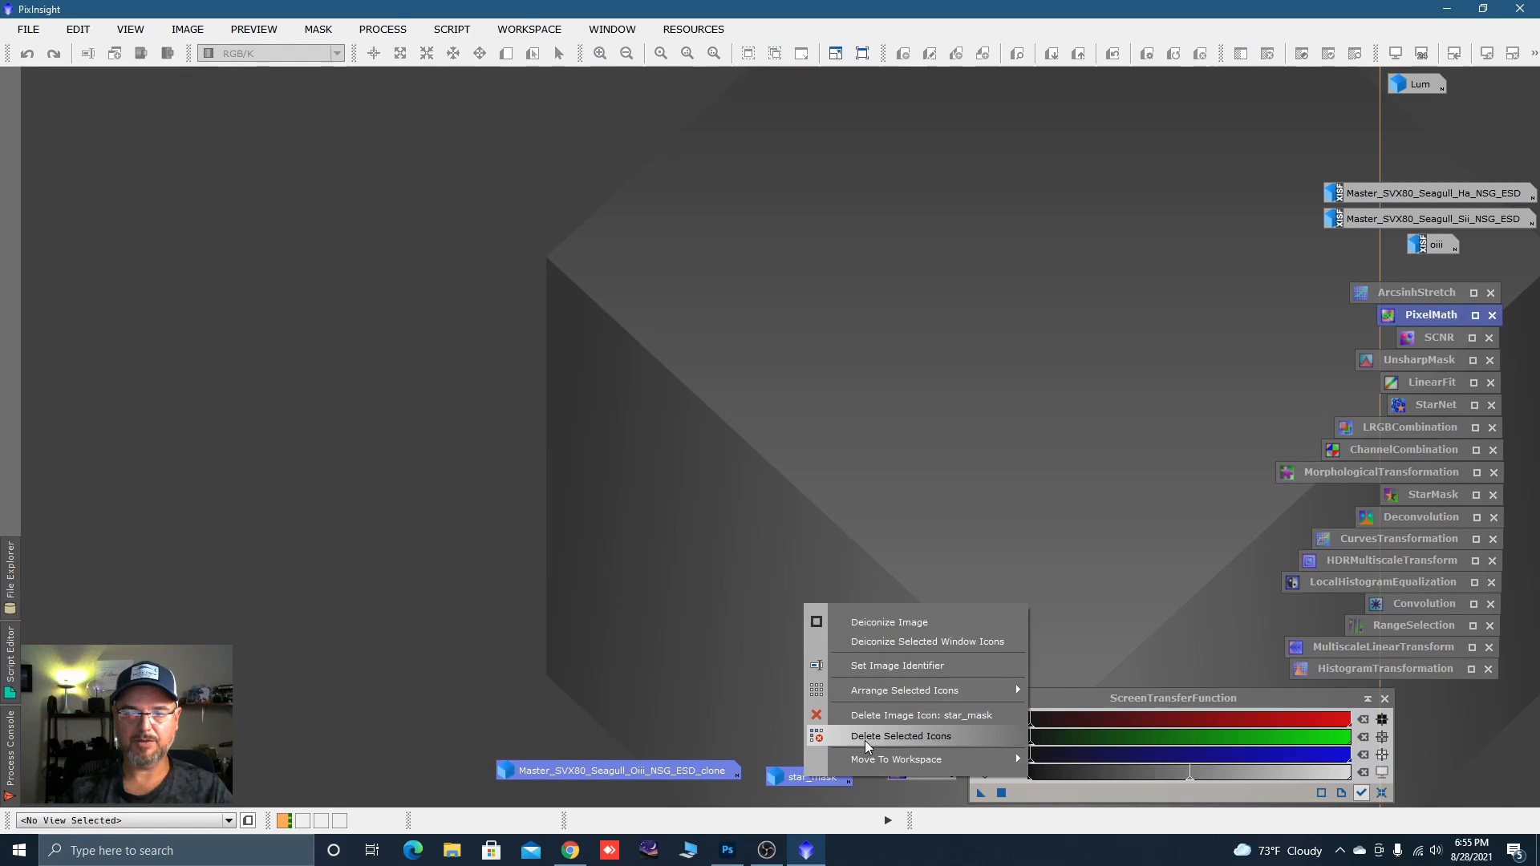
pyautogui.click(891, 736)
pyautogui.click(717, 461)
pyautogui.click(717, 461)
pyautogui.doubleClick(860, 414)
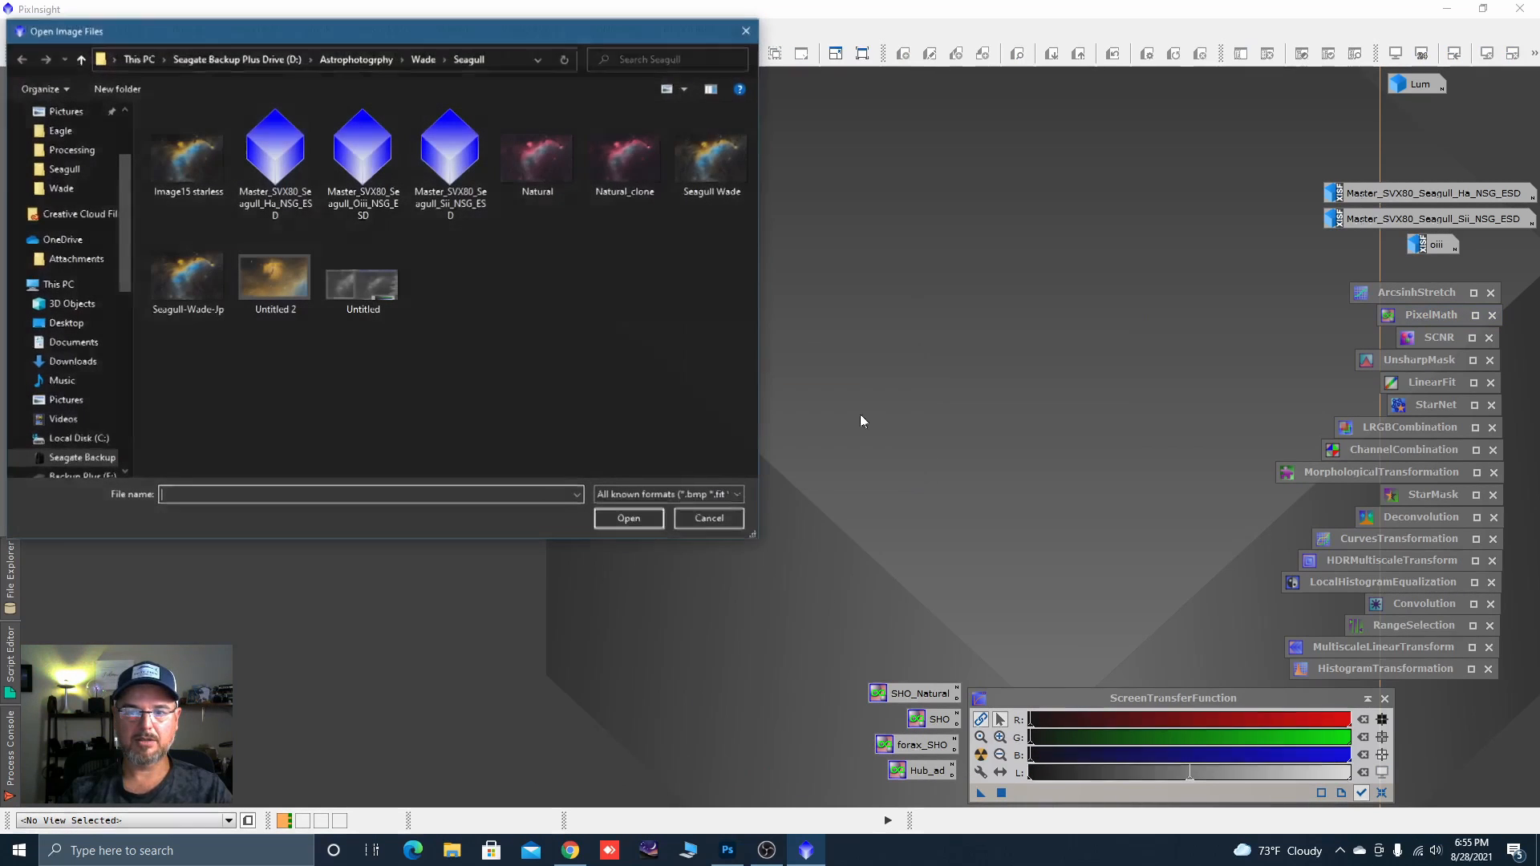
pyautogui.click(746, 32)
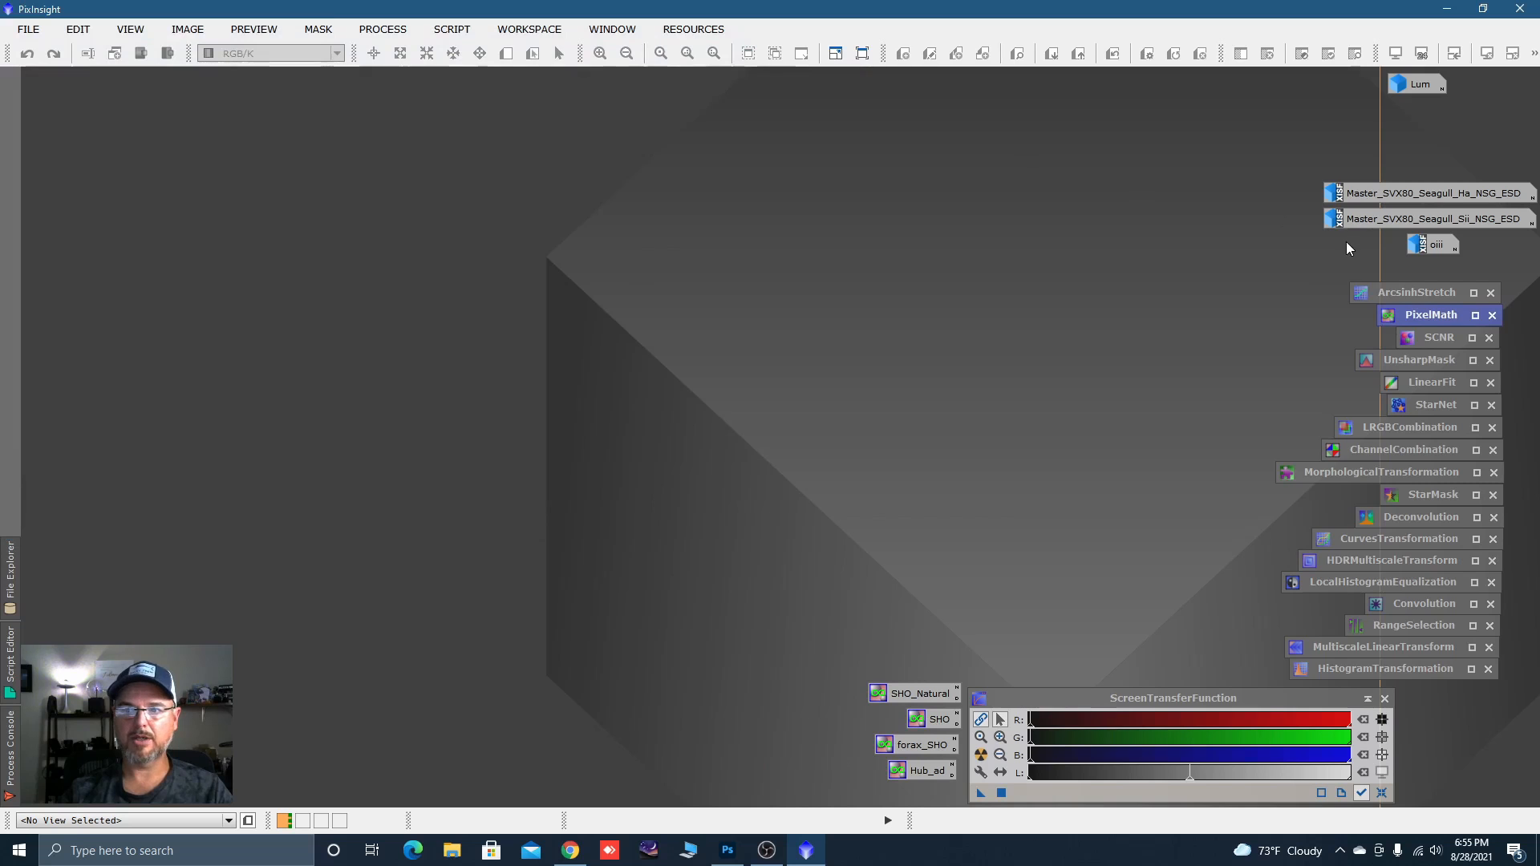
# Restore the Sii master, set its image identifier to sii and remove its screen stretch.
pyautogui.doubleClick(1365, 221)
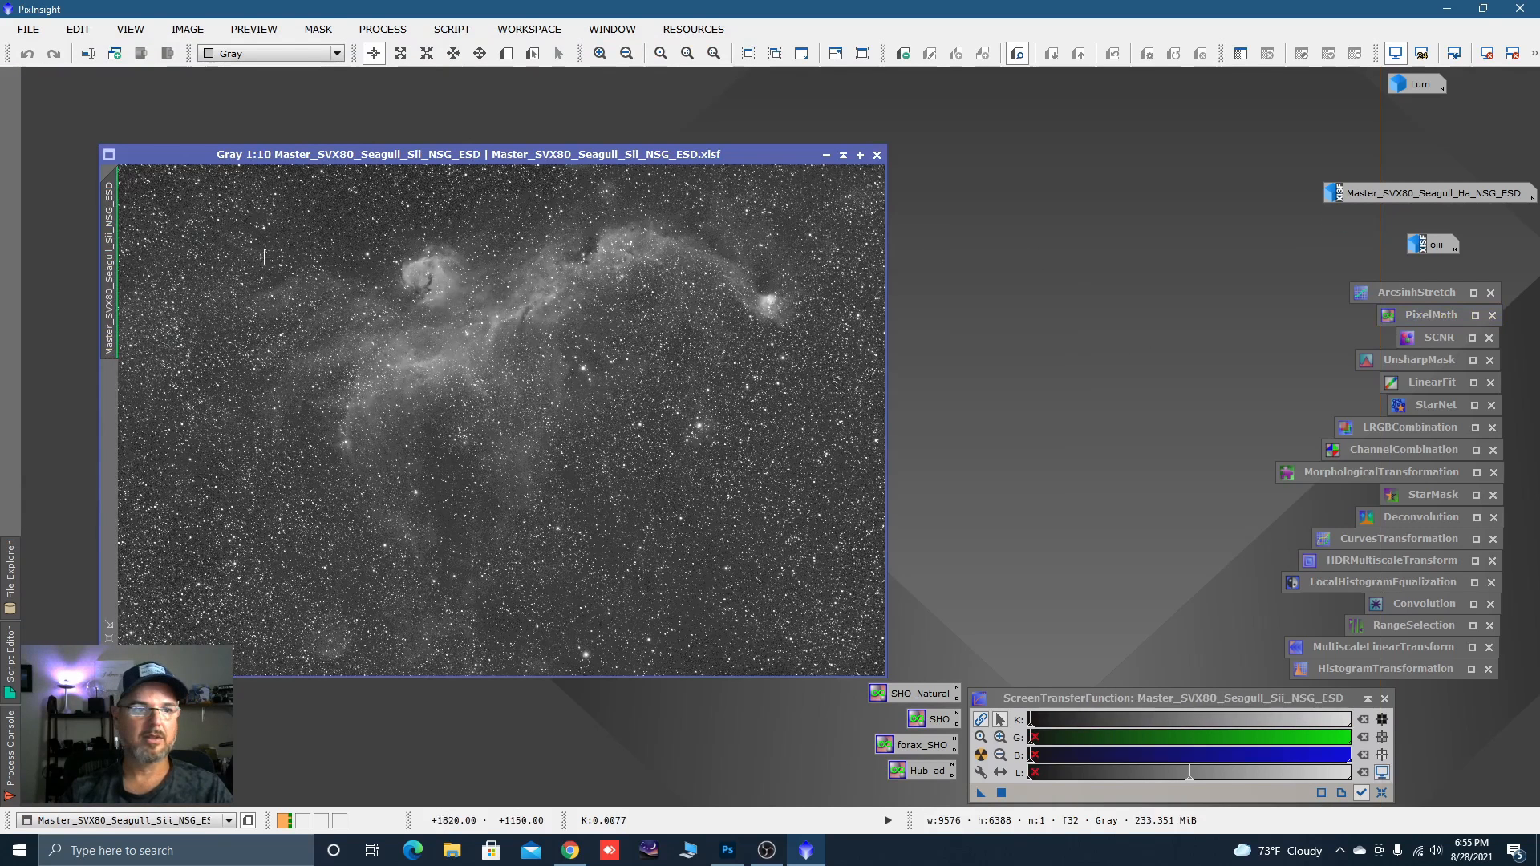
pyautogui.doubleClick(114, 257)
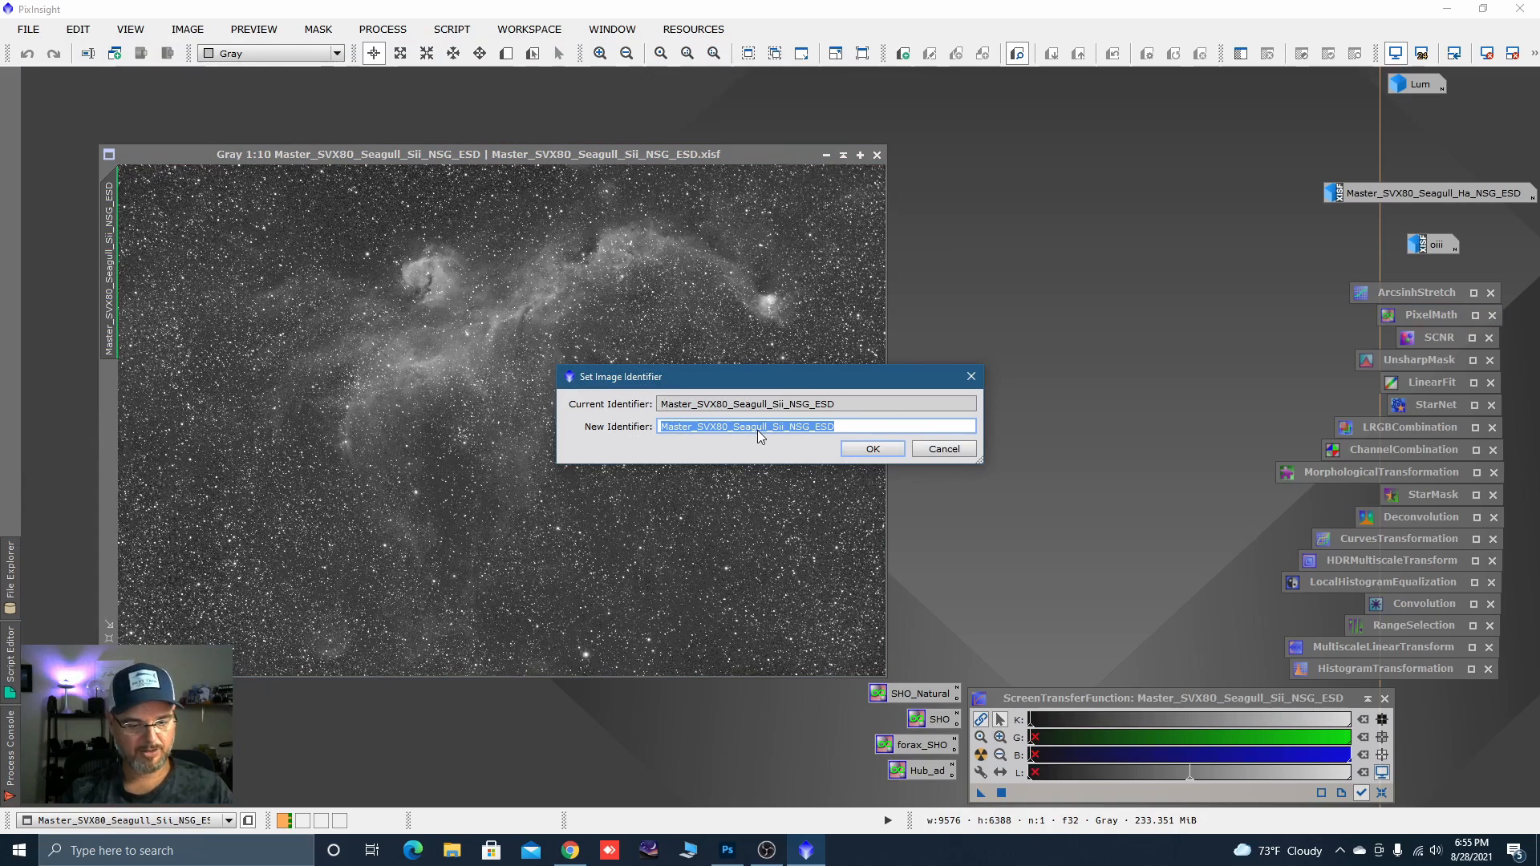
pyautogui.write('sii')
pyautogui.click(842, 452)
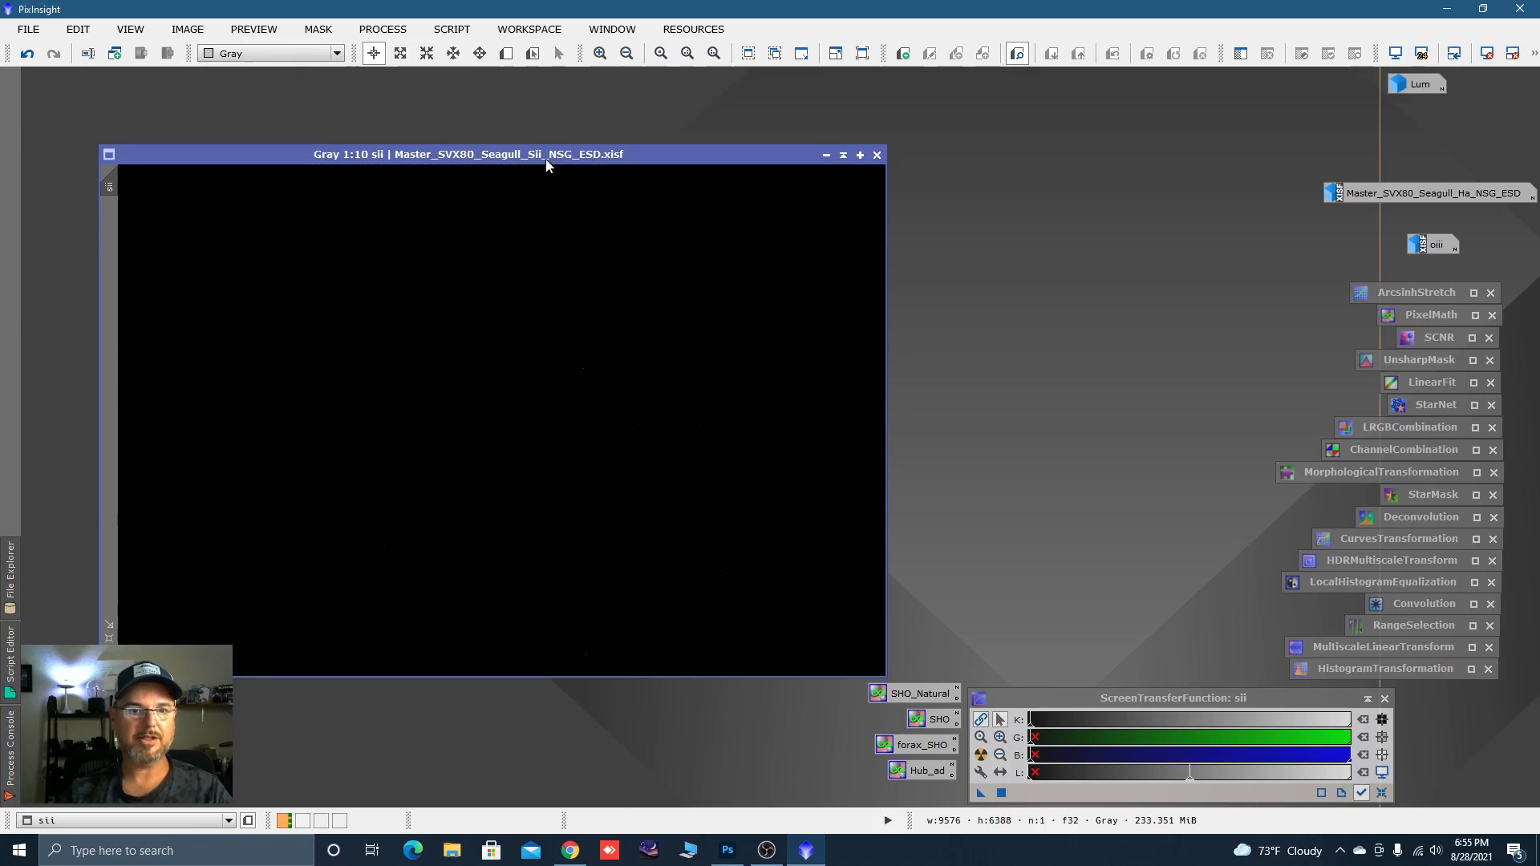
pyautogui.moveTo(539, 156); pyautogui.dragTo(480, 133)
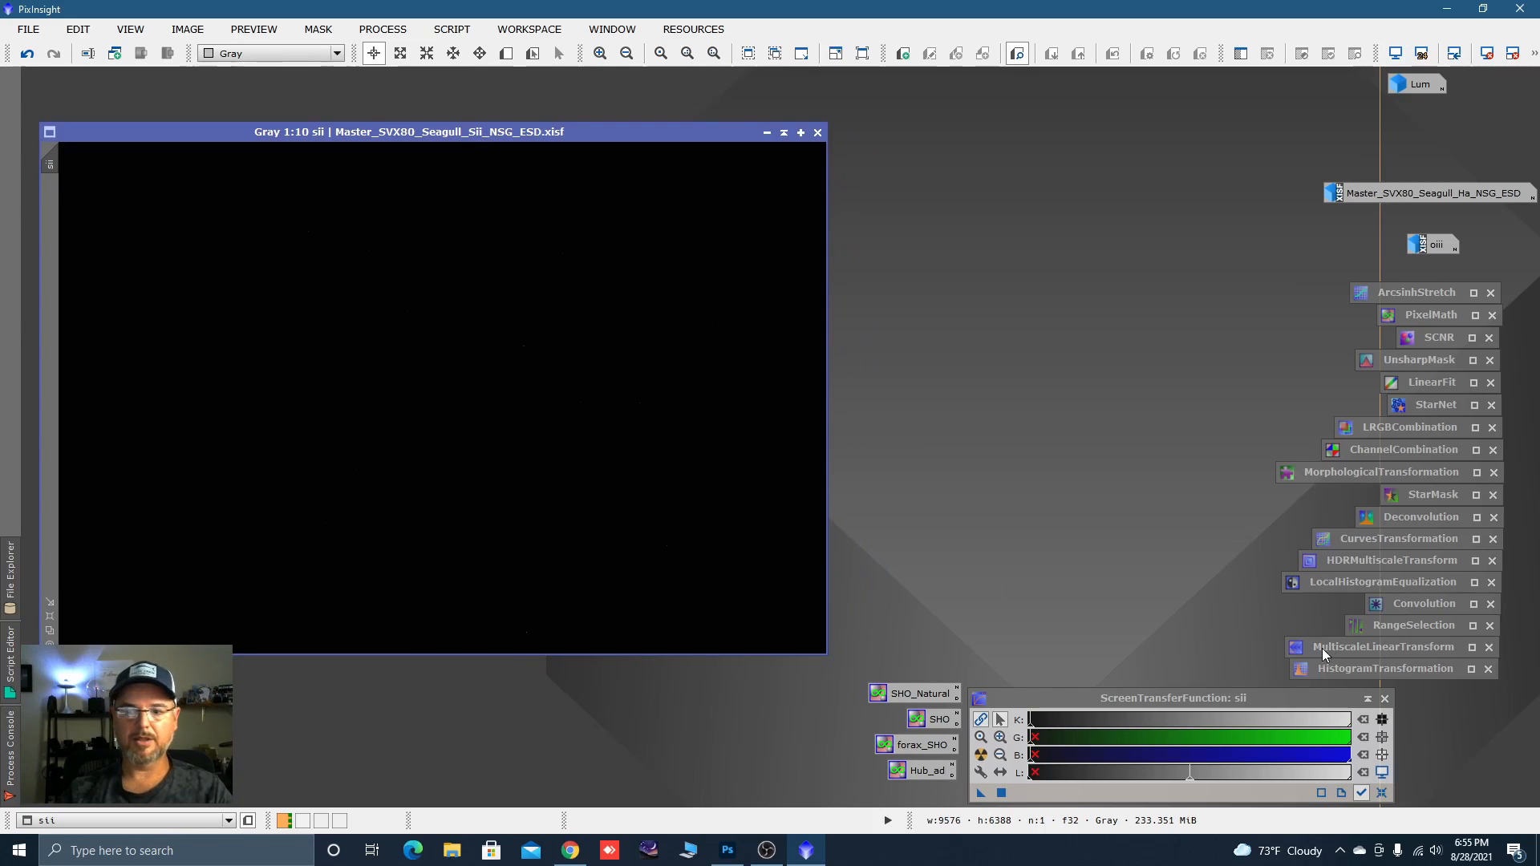
# Open HistogramTransformation with default values and a real-time preview, and apply midtones of about 0.0304 to the sii image.
pyautogui.doubleClick(1351, 671)
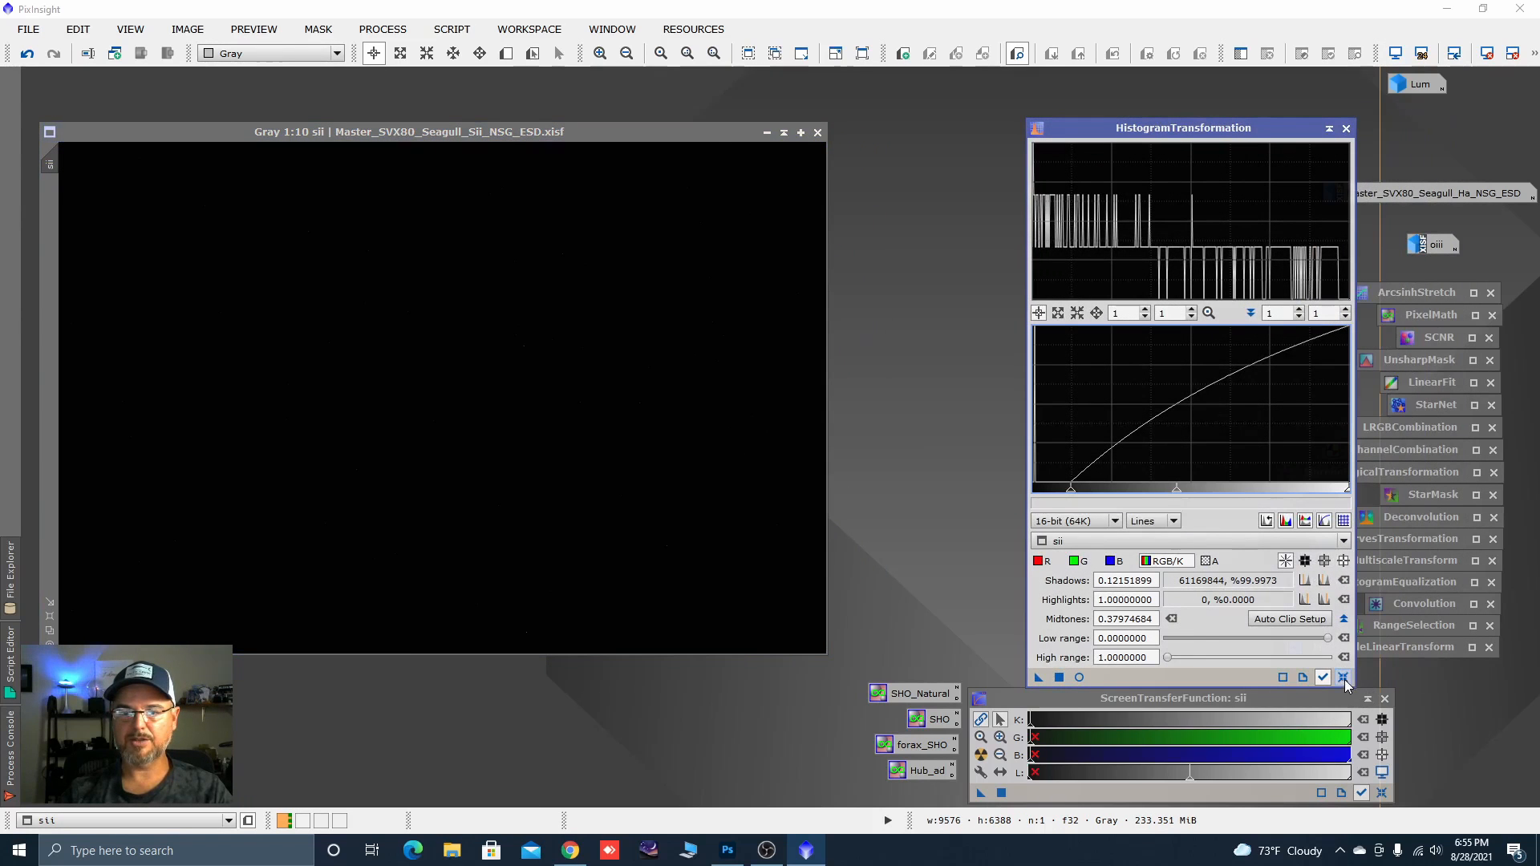
pyautogui.click(1343, 677)
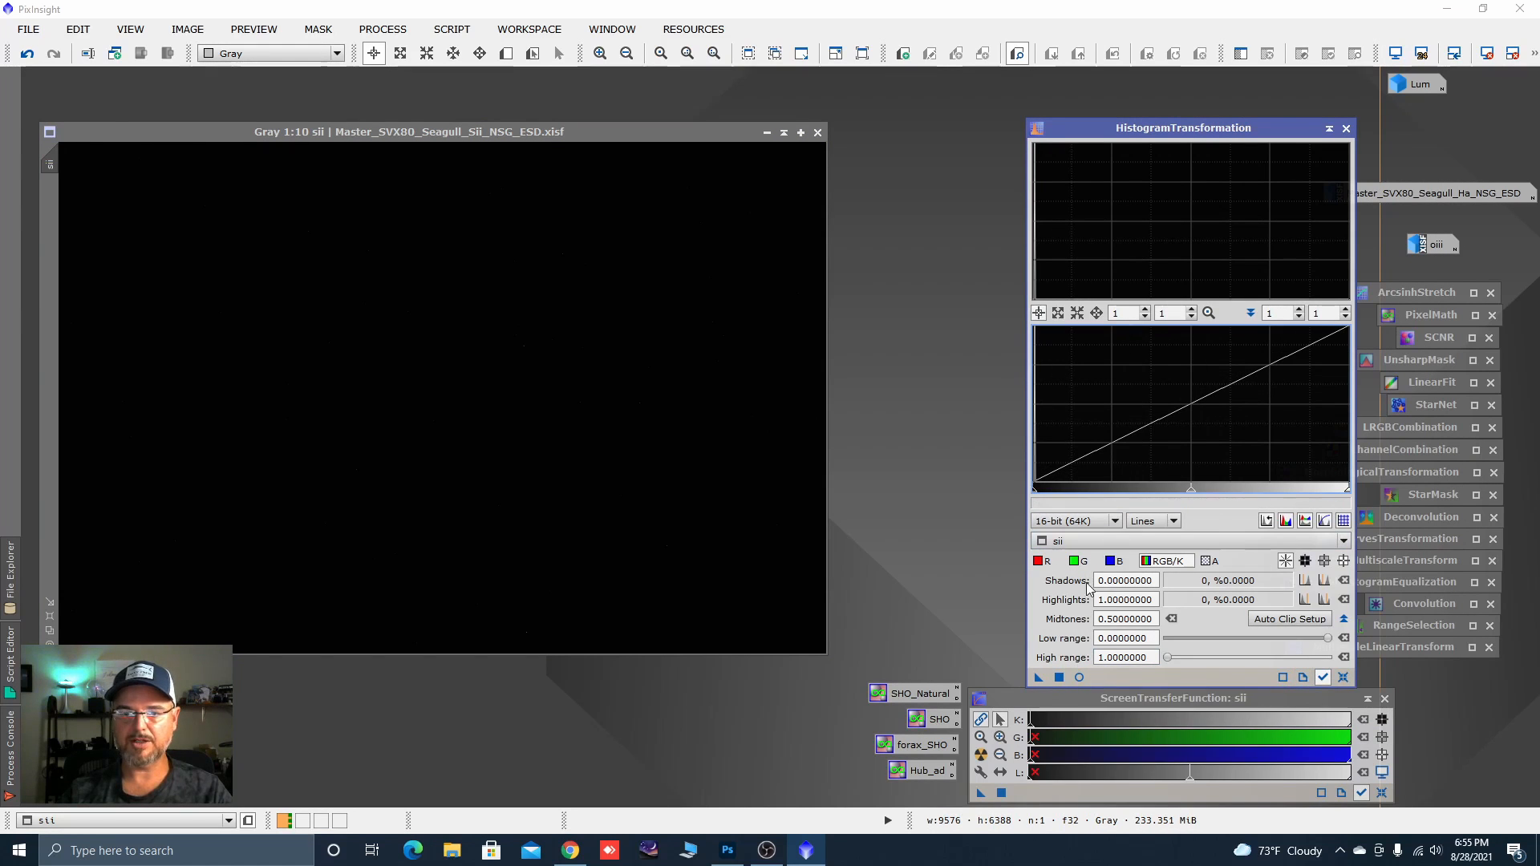
pyautogui.click(1080, 678)
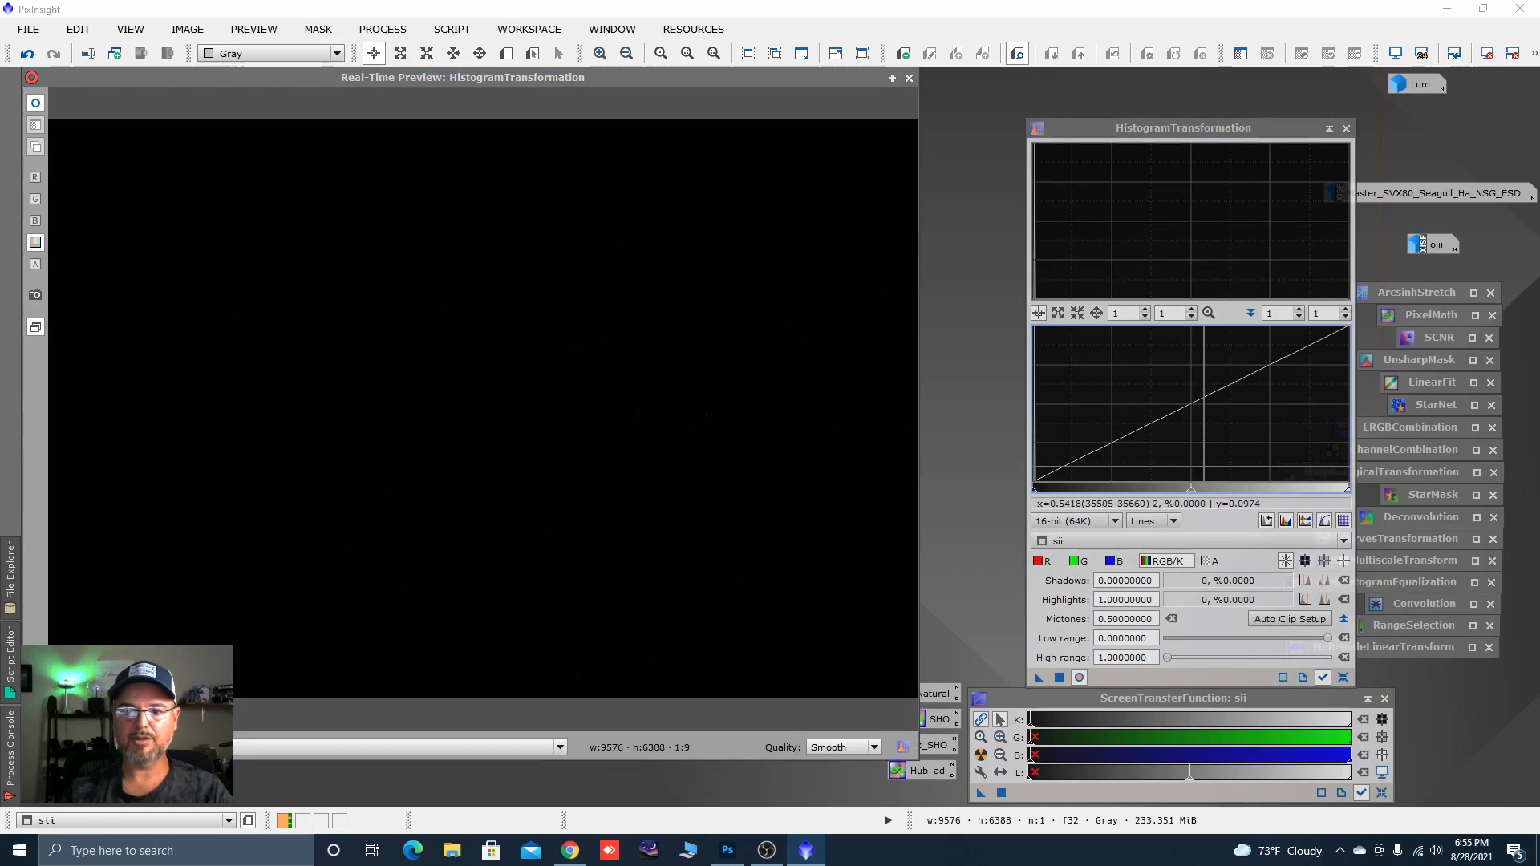
pyautogui.moveTo(1192, 489); pyautogui.dragTo(1041, 488)
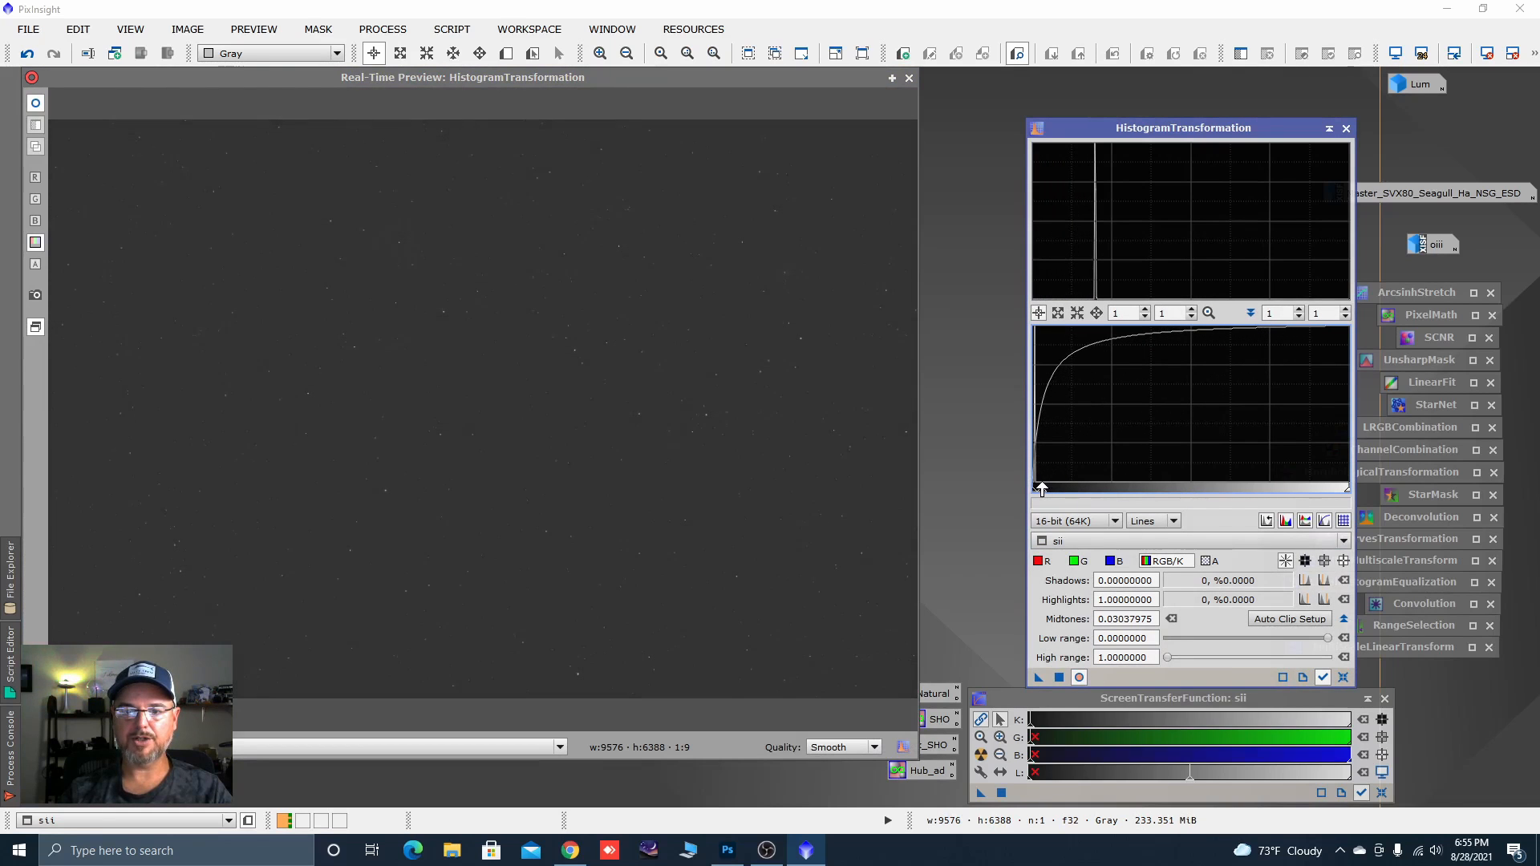
pyautogui.click(1059, 678)
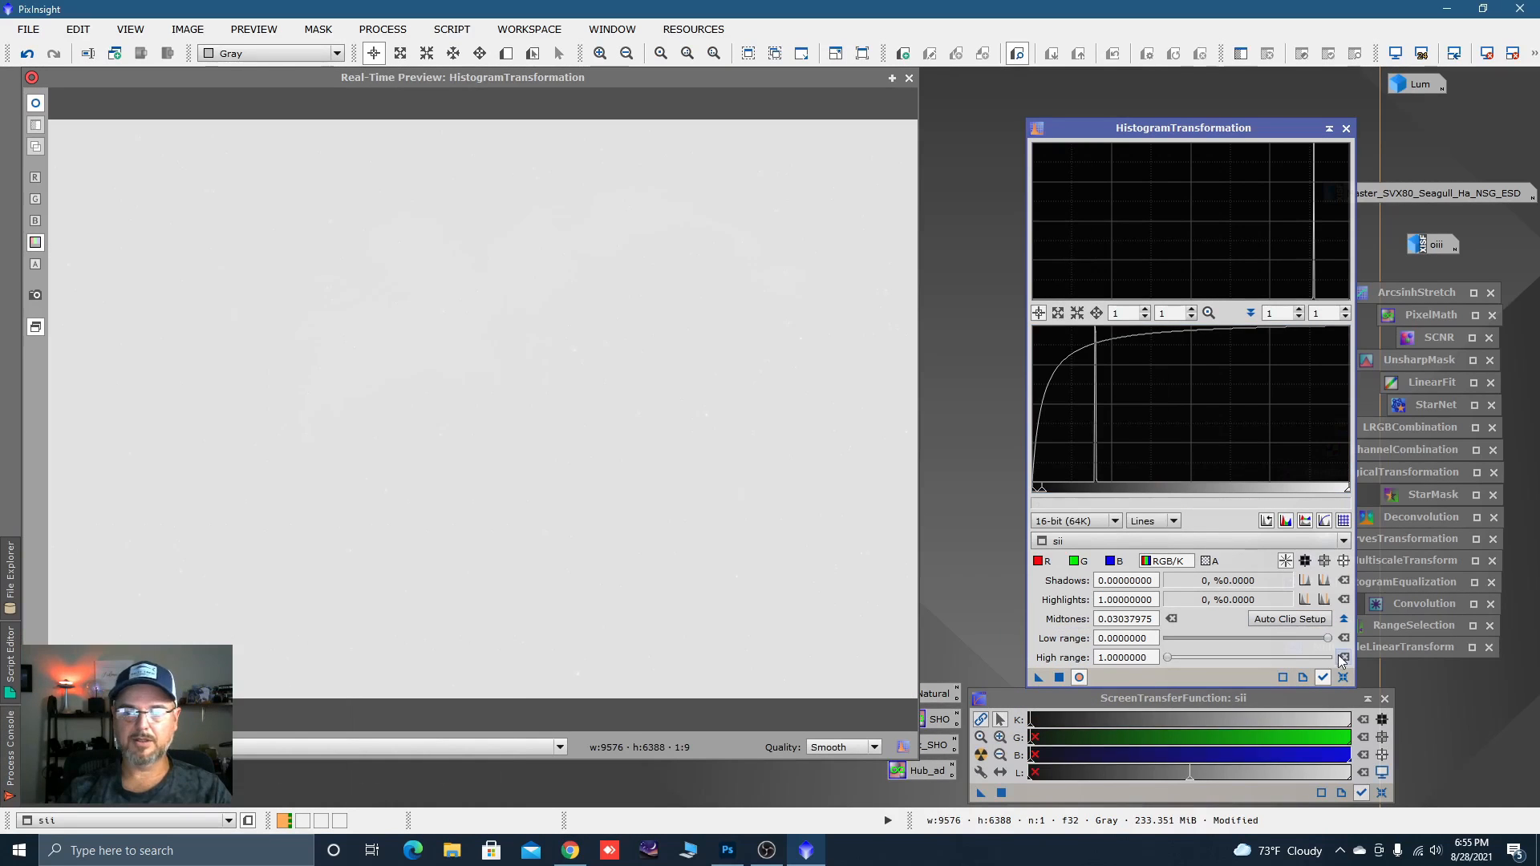
# Reset HistogramTransformation and apply a shadows clip of about 0.1646 to the sii image.
pyautogui.click(1343, 679)
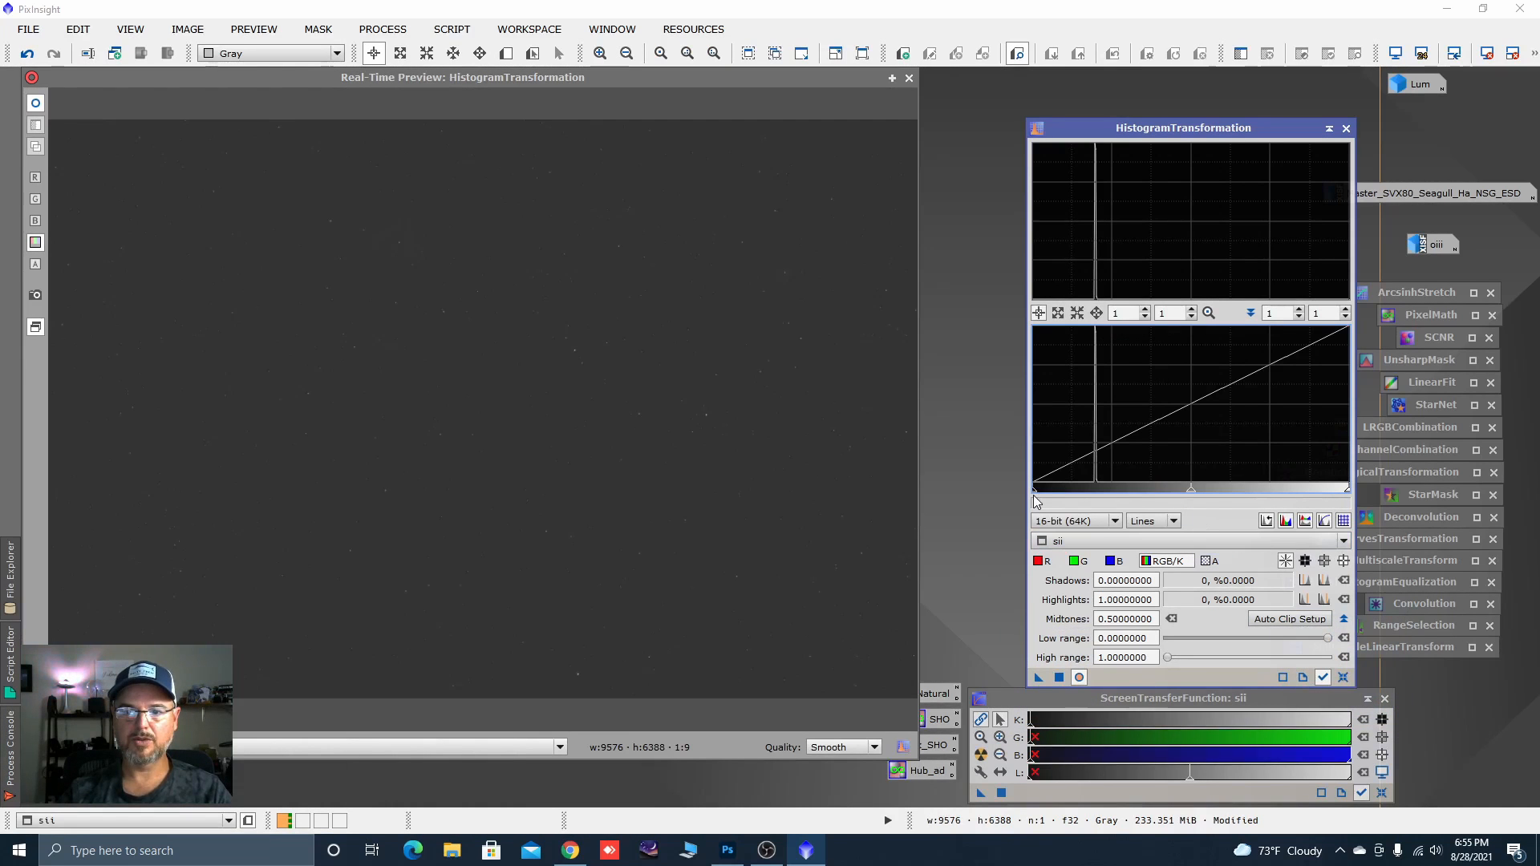
pyautogui.moveTo(1035, 491); pyautogui.dragTo(1084, 491)
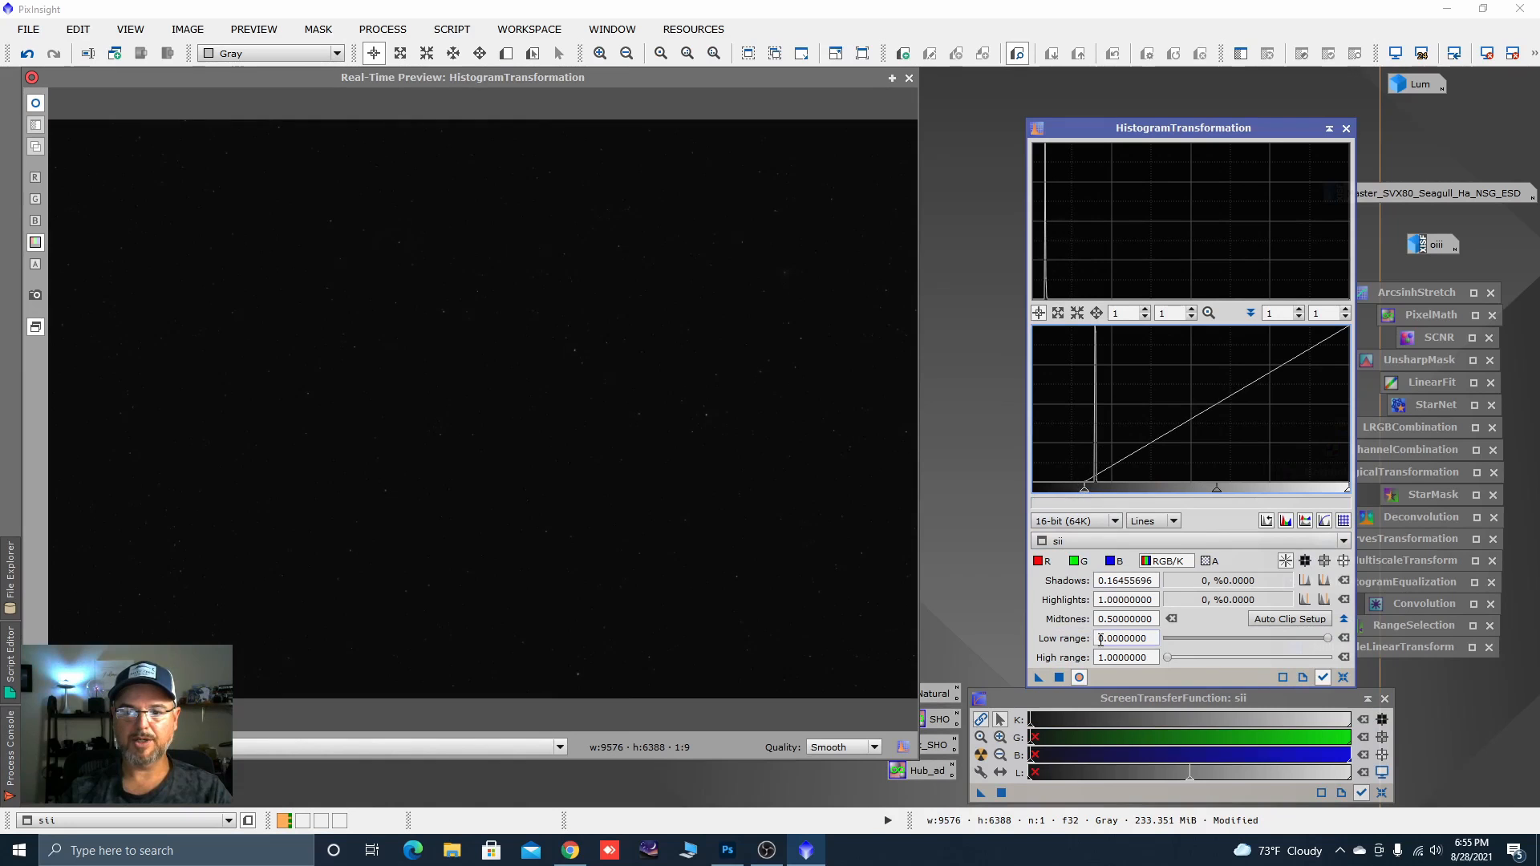
pyautogui.click(1060, 678)
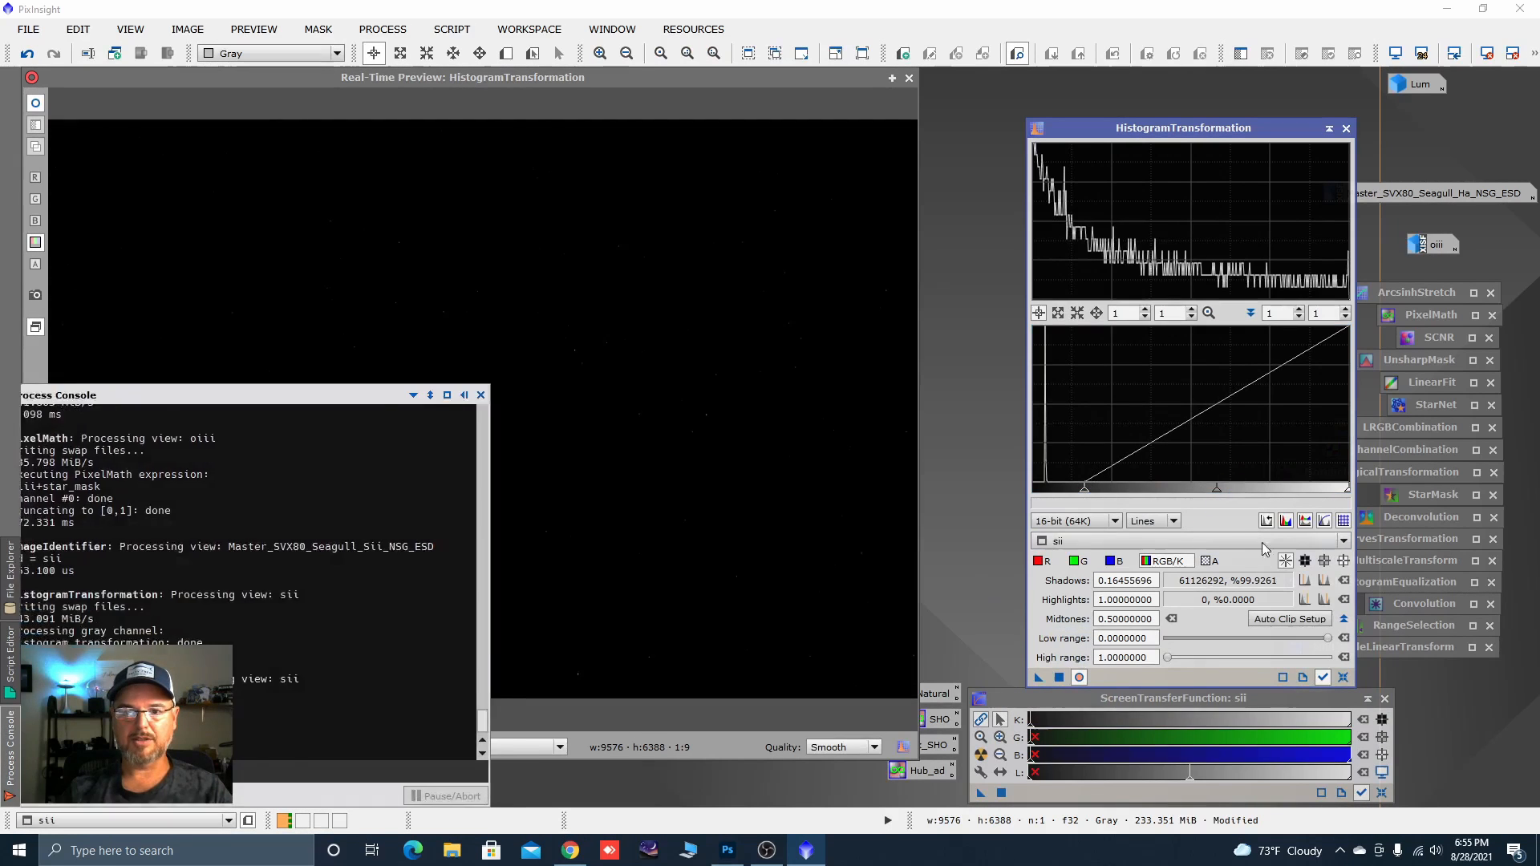
# Reset HistogramTransformation and apply midtones of about 0.0684 with highlights of about 0.8025 to the sii image.
pyautogui.click(1343, 678)
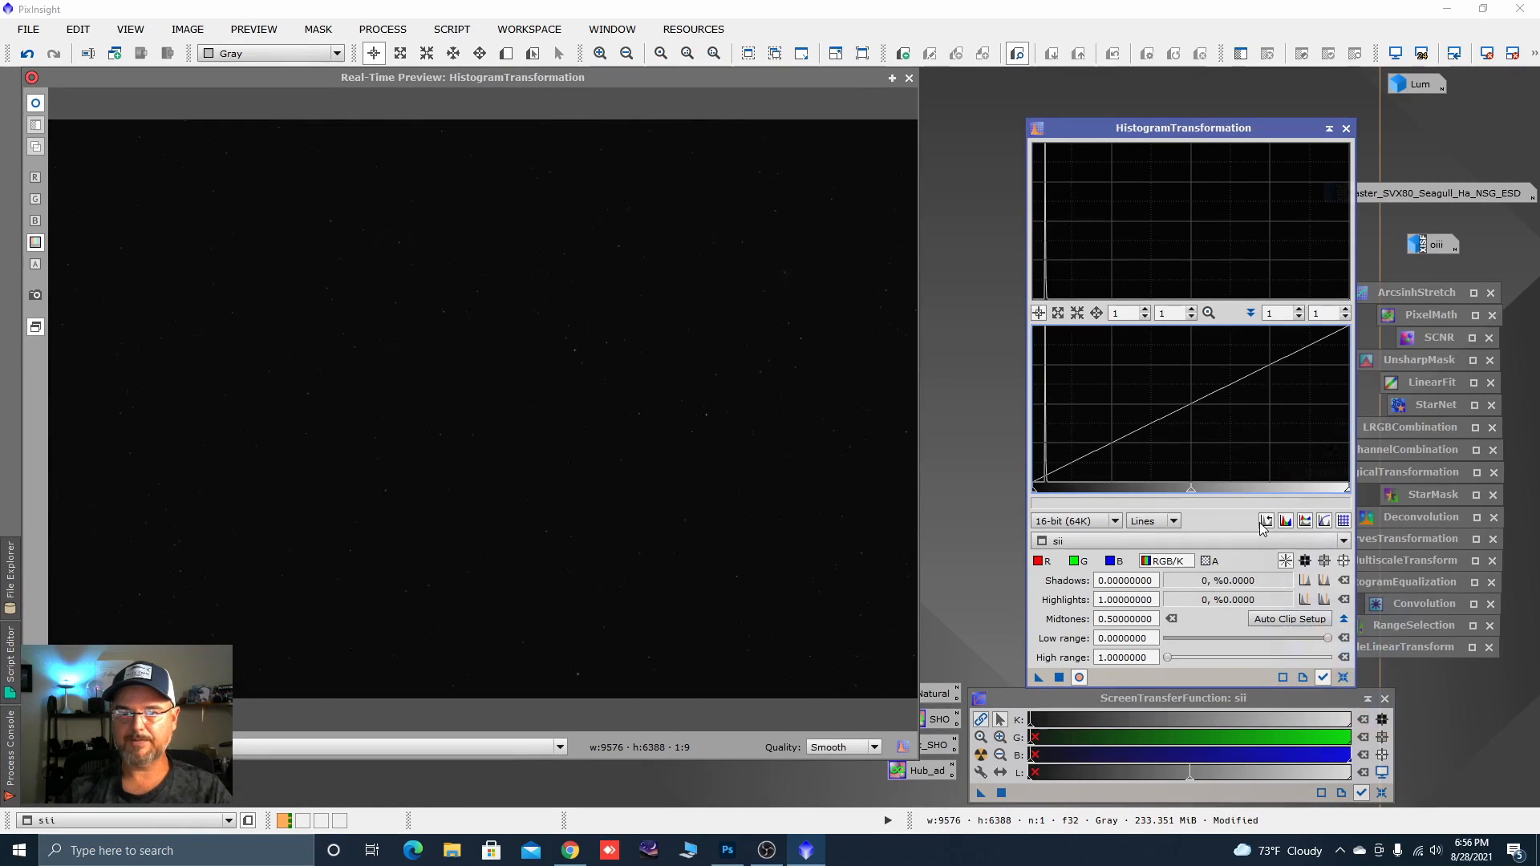
pyautogui.moveTo(1191, 498); pyautogui.dragTo(1054, 493)
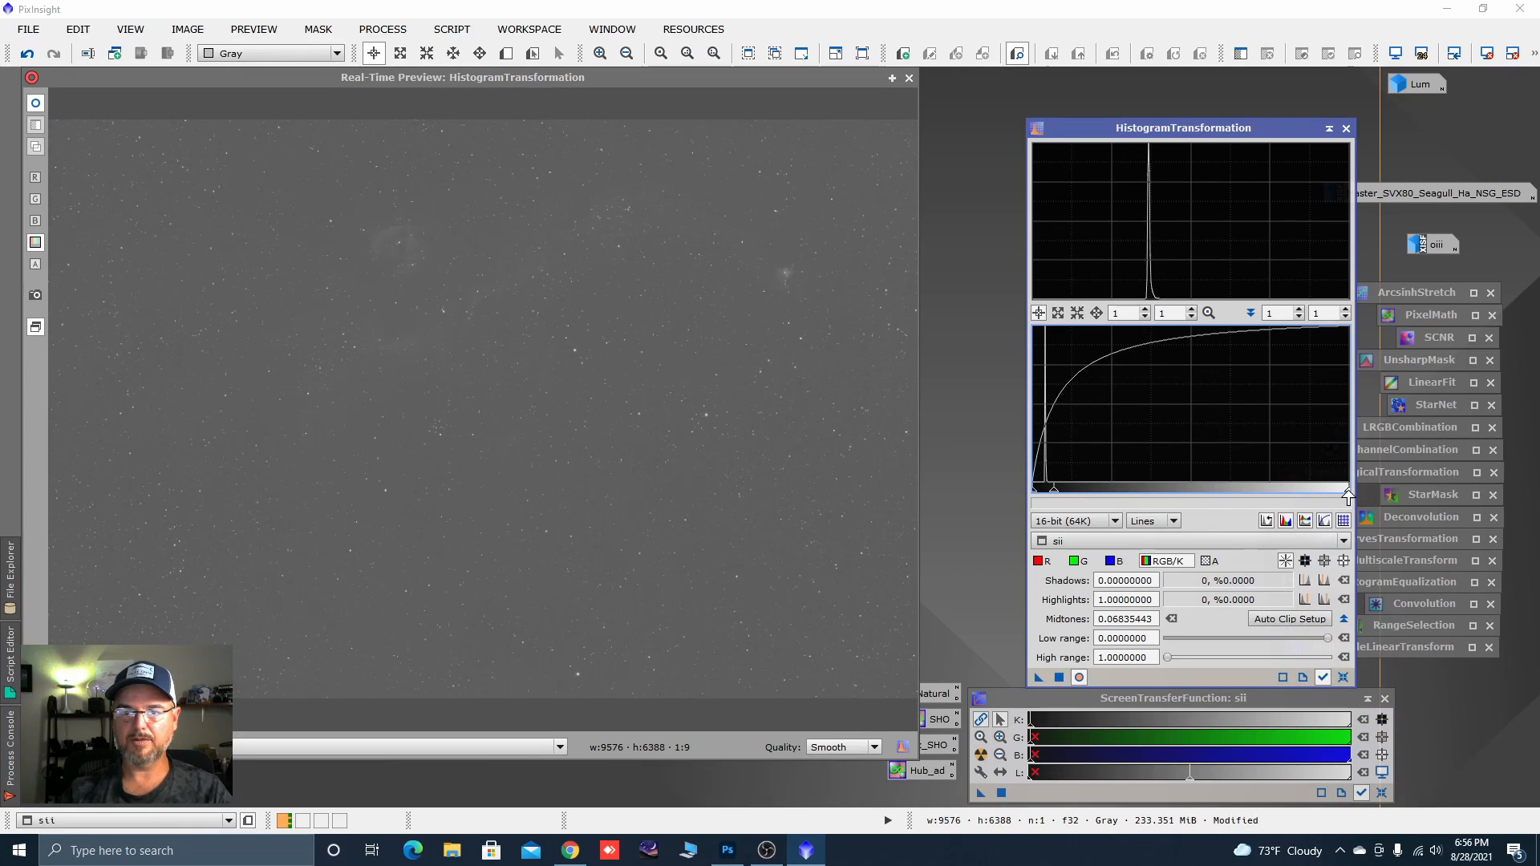
pyautogui.moveTo(1348, 498); pyautogui.dragTo(1287, 497)
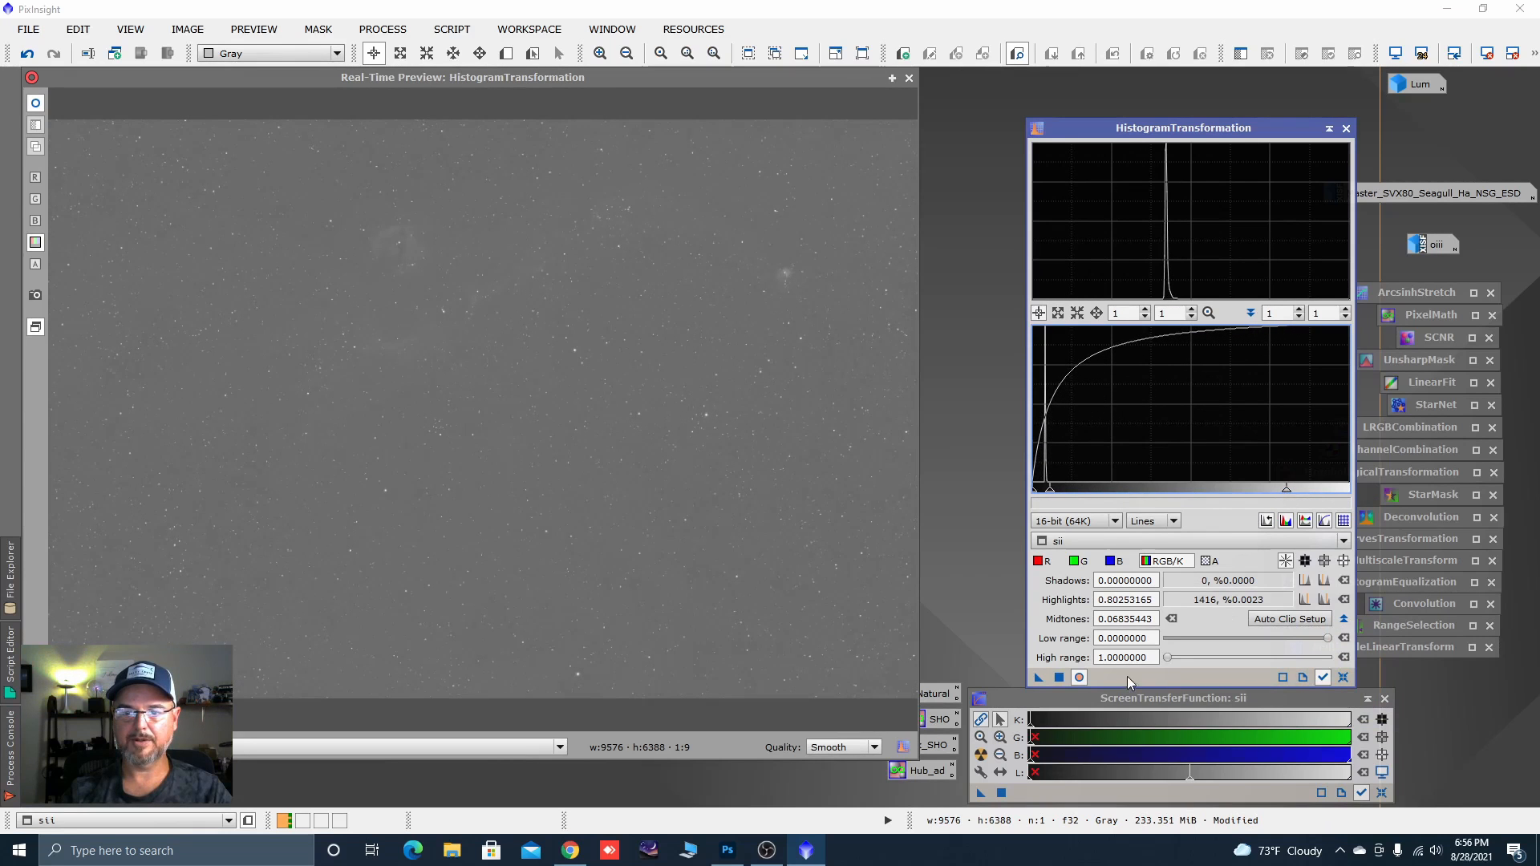
pyautogui.click(1059, 678)
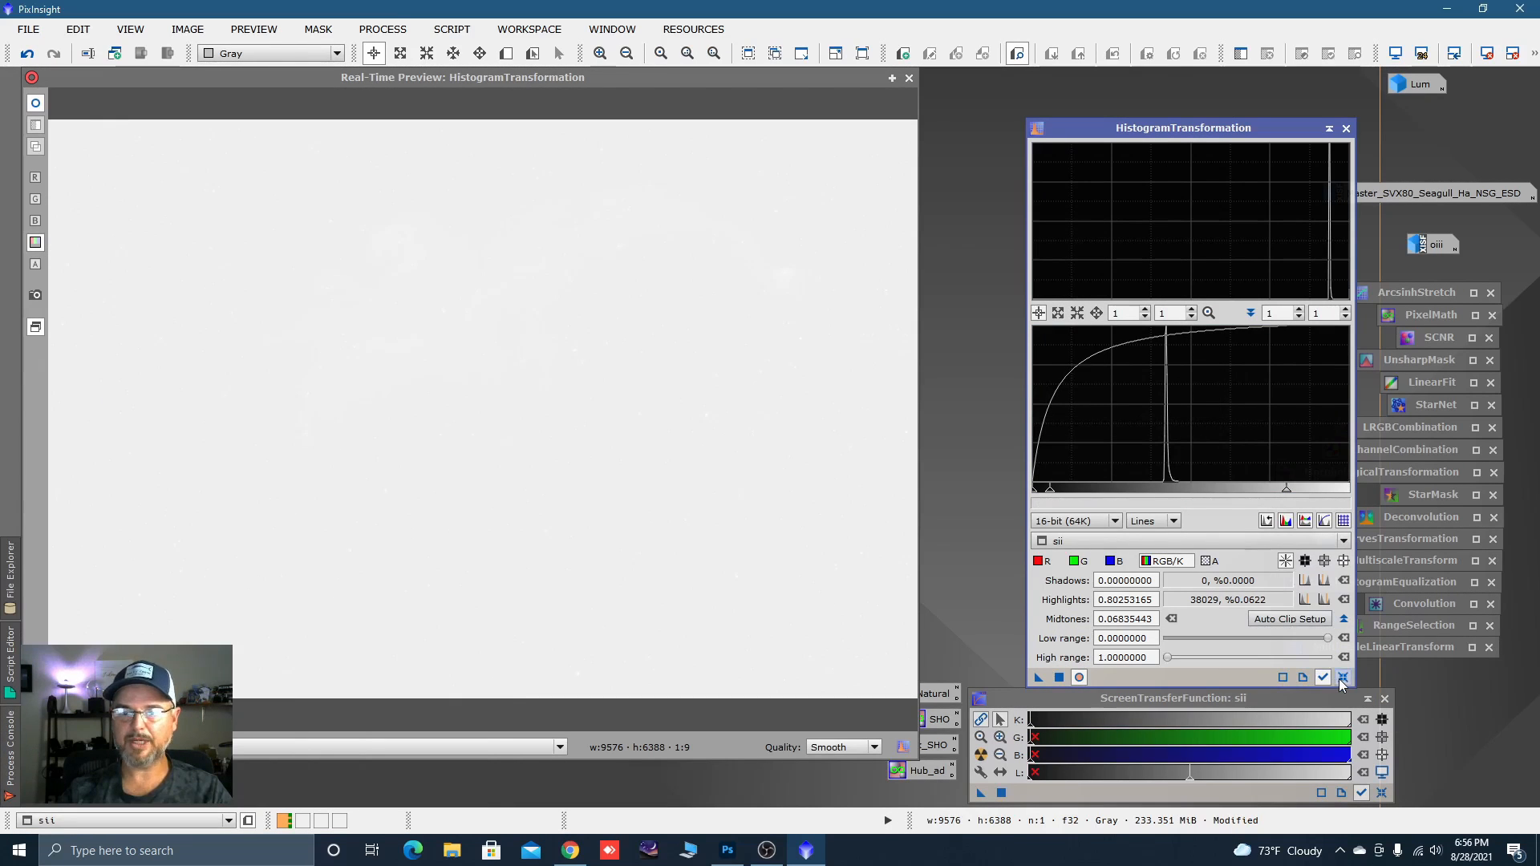
# Reset HistogramTransformation and raise the shadows point to about 0.3544, applying it to the sii image.
pyautogui.click(1342, 678)
pyautogui.moveTo(1034, 498); pyautogui.dragTo(1145, 492)
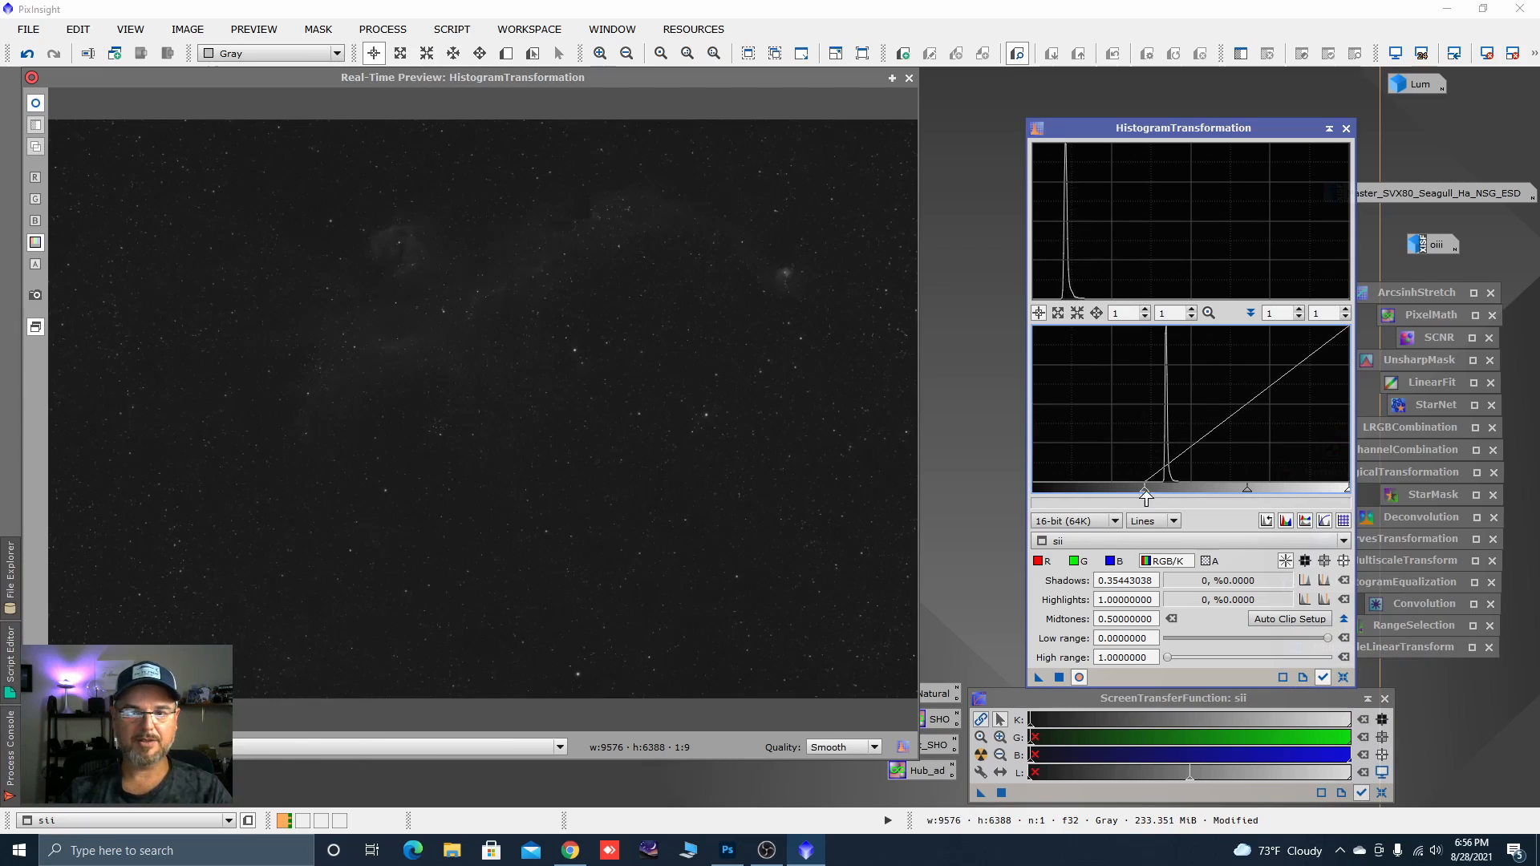
pyautogui.click(1059, 678)
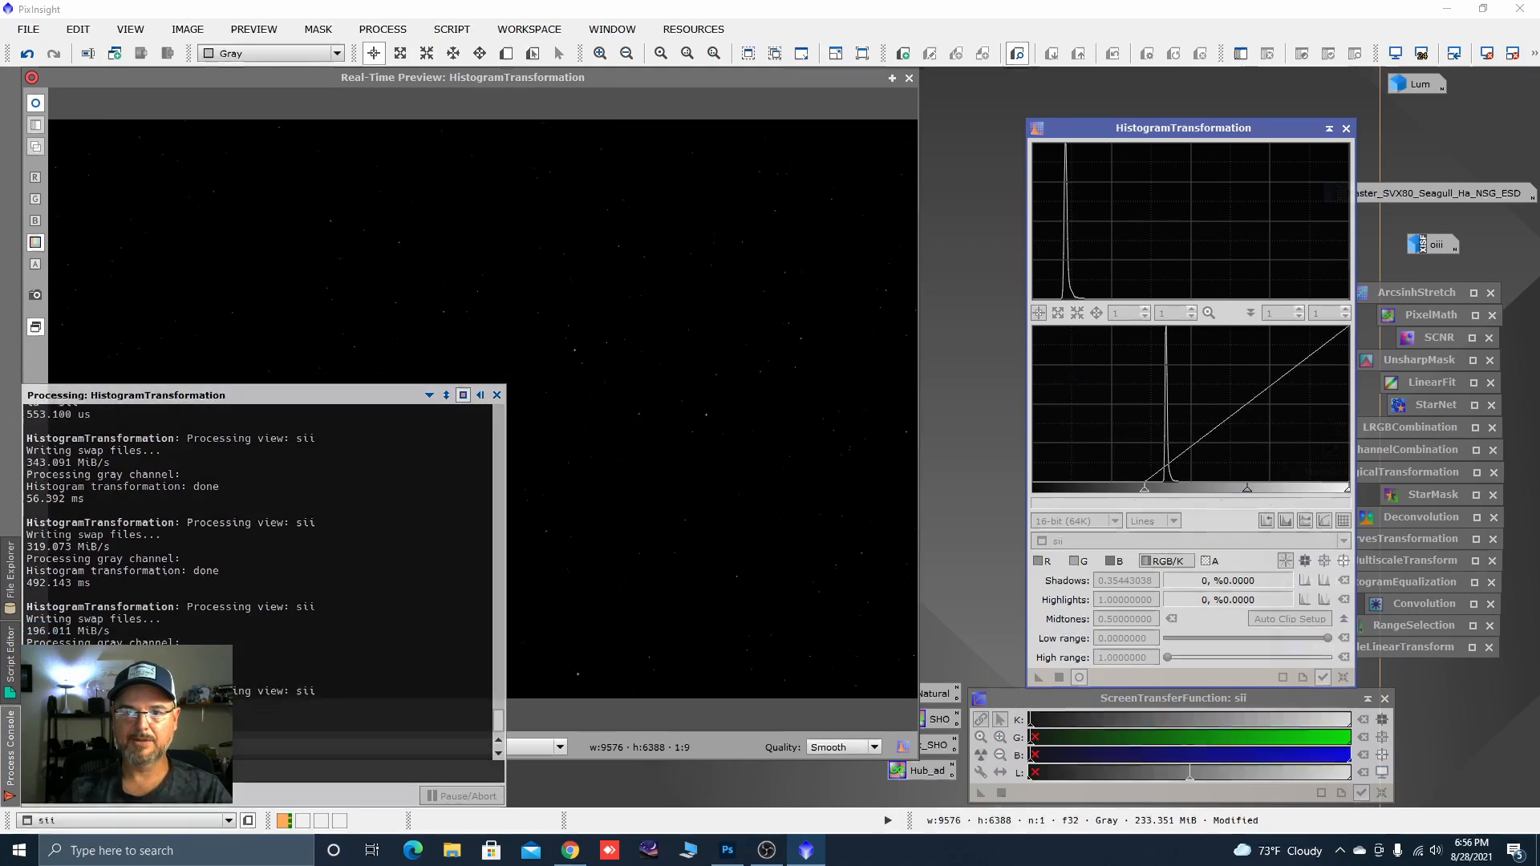
# Reset HistogramTransformation and brighten the sii image with midtones of about 0.2785.
pyautogui.click(1343, 678)
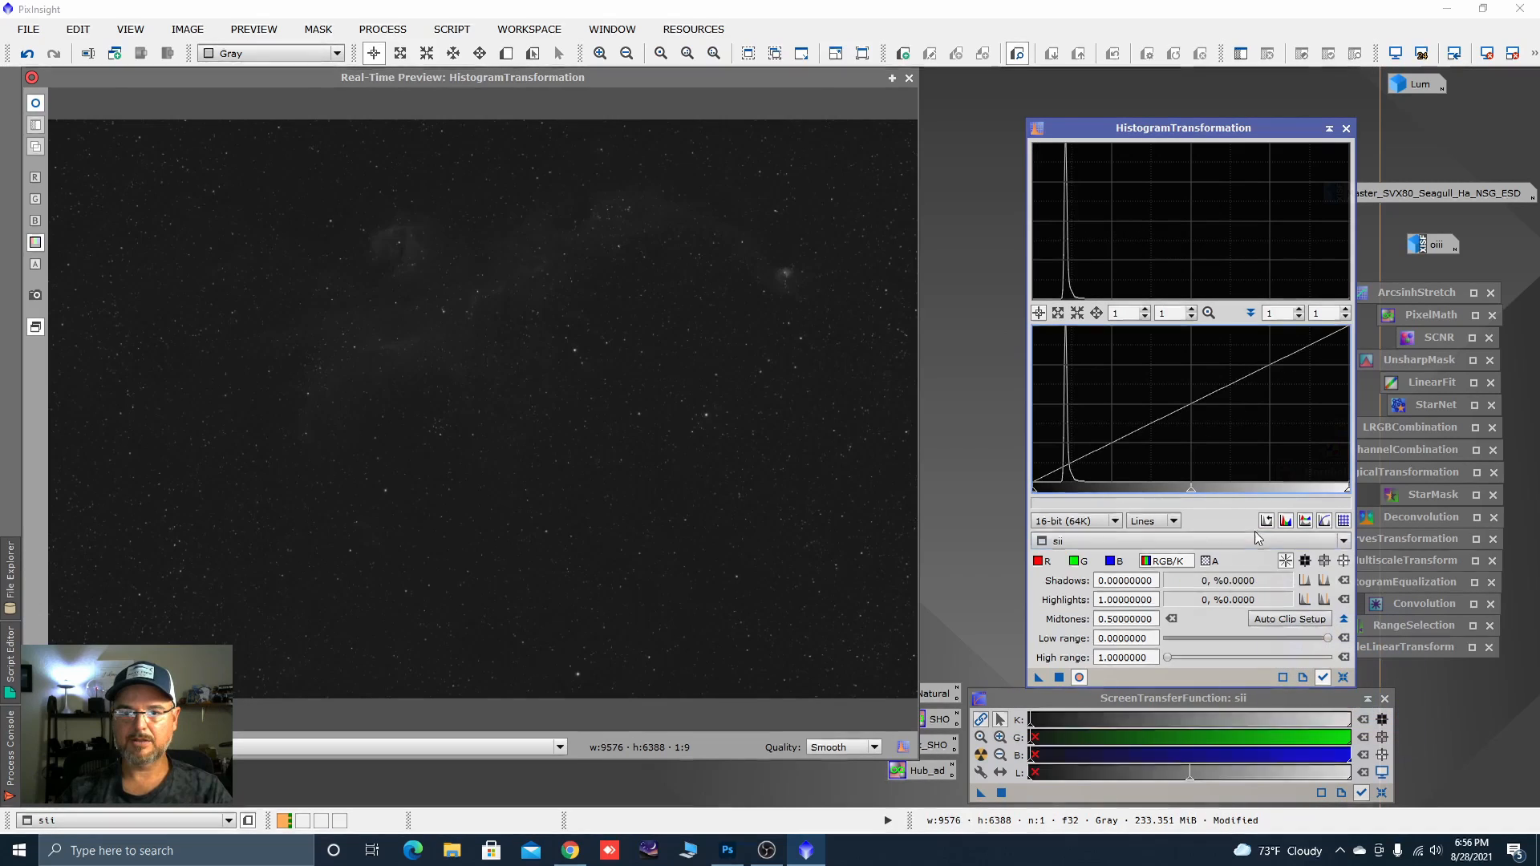
pyautogui.moveTo(1191, 497); pyautogui.dragTo(1120, 498)
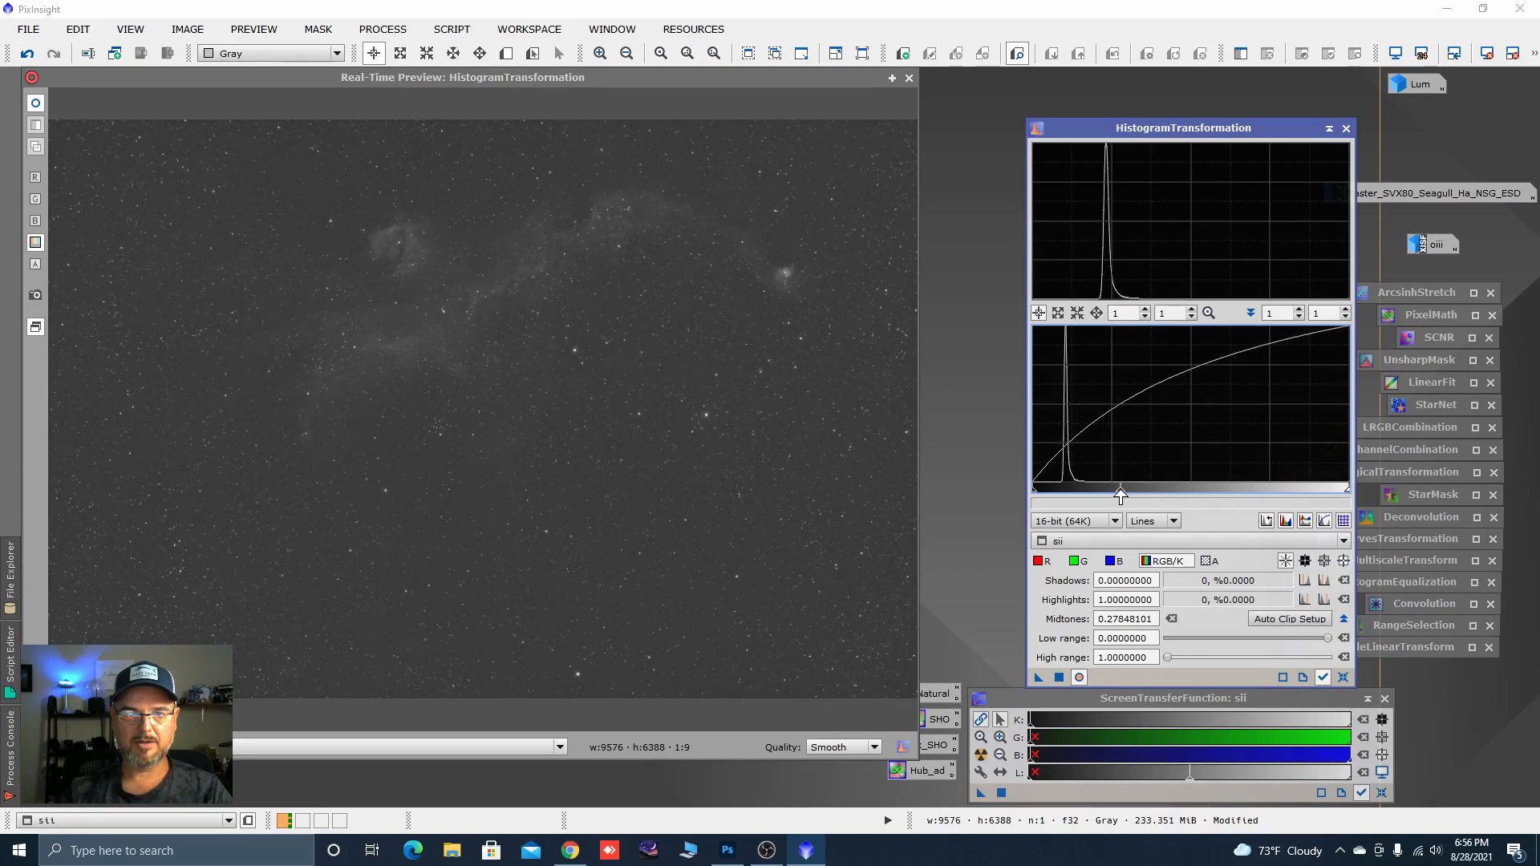
pyautogui.click(1056, 679)
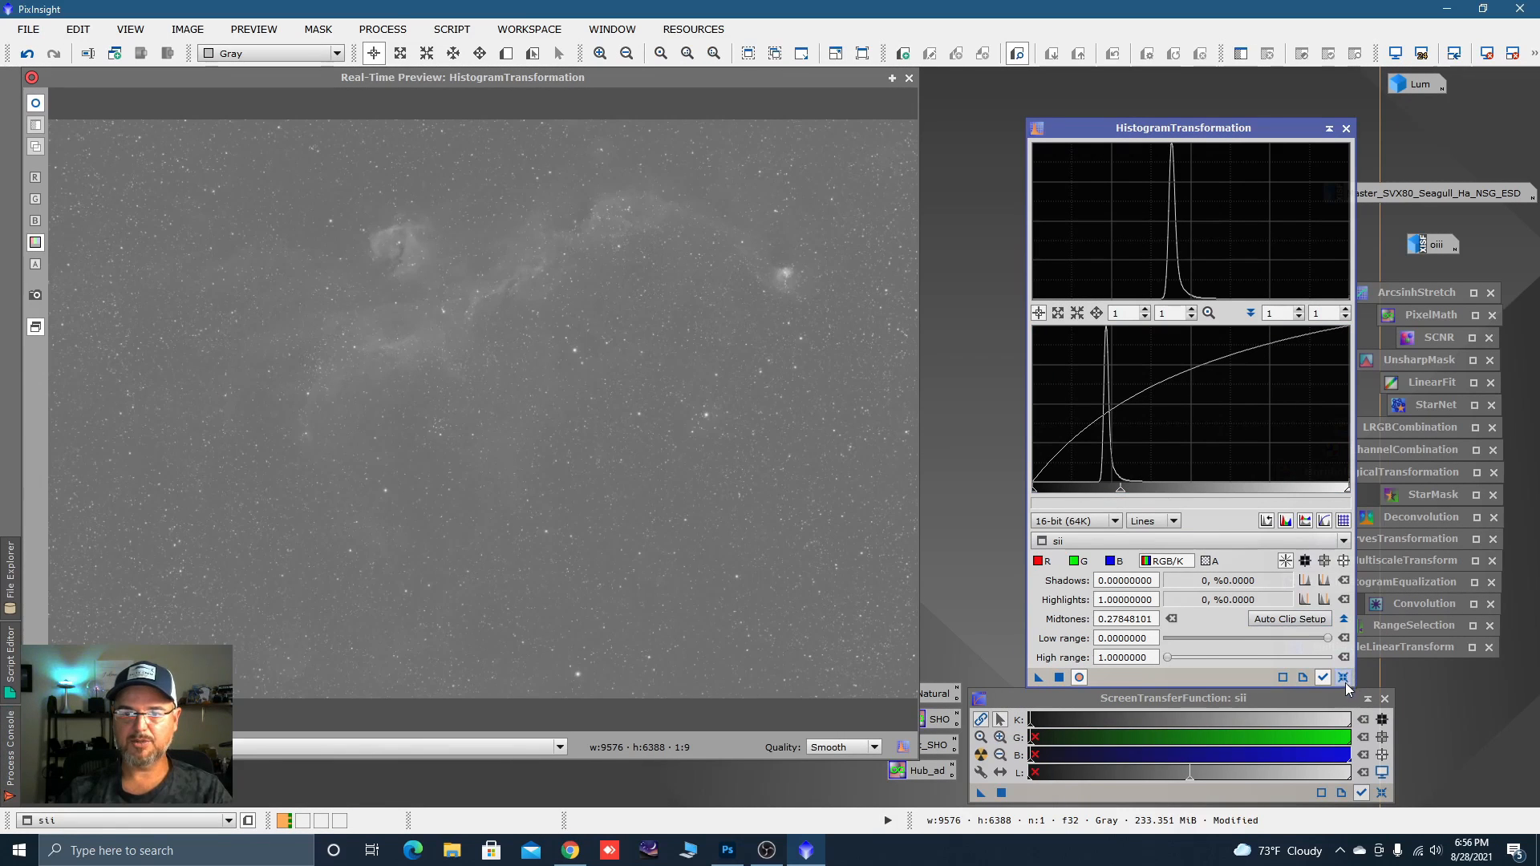
# Reset HistogramTransformation and apply a shadows clip of about 0.1013 to the sii image.
pyautogui.click(1344, 679)
pyautogui.moveTo(1035, 496); pyautogui.dragTo(1064, 497)
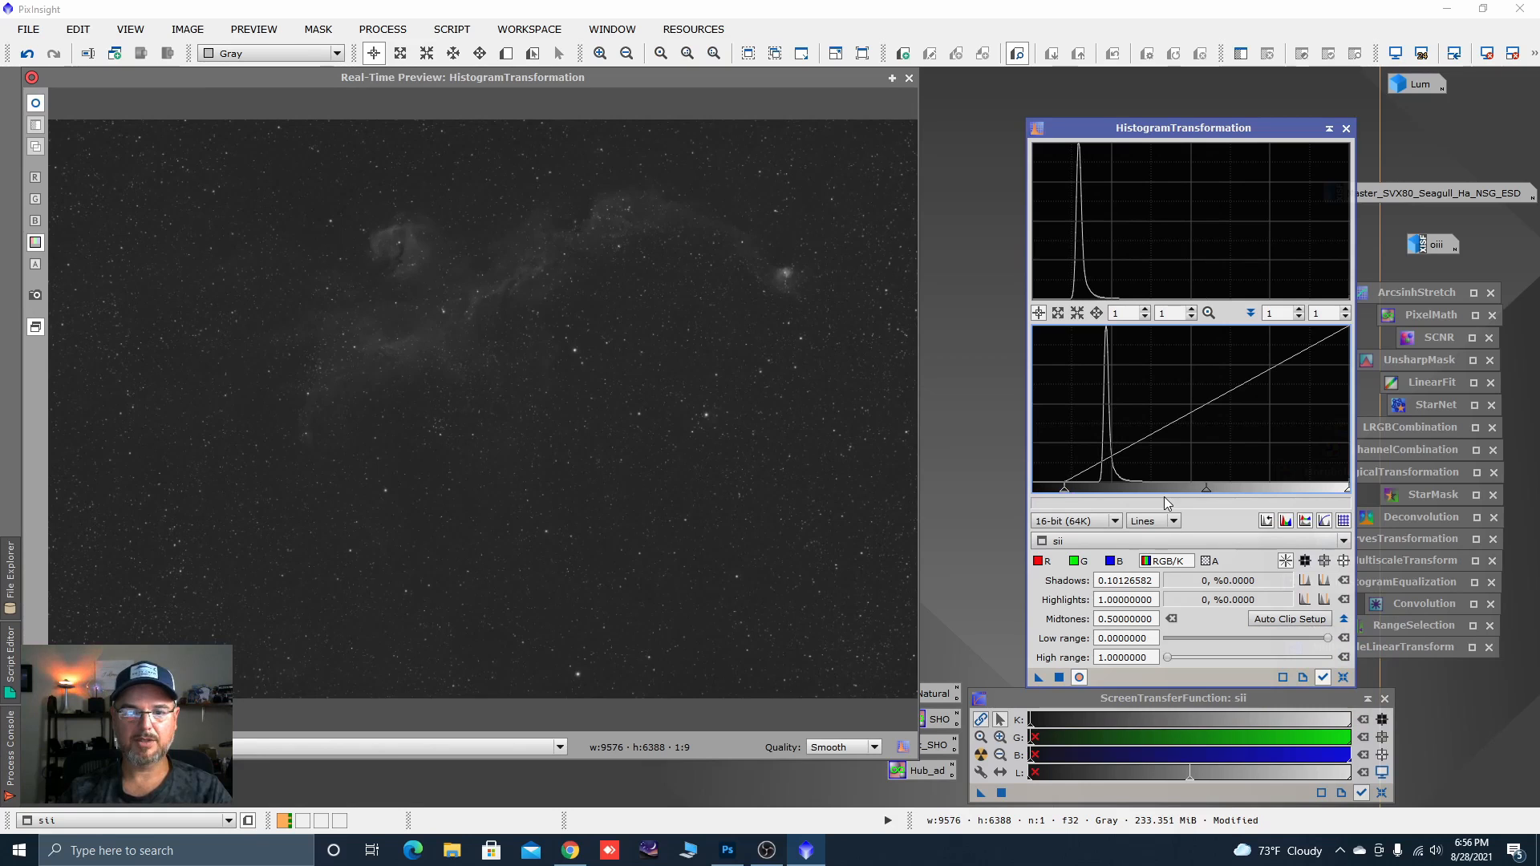
pyautogui.click(1058, 678)
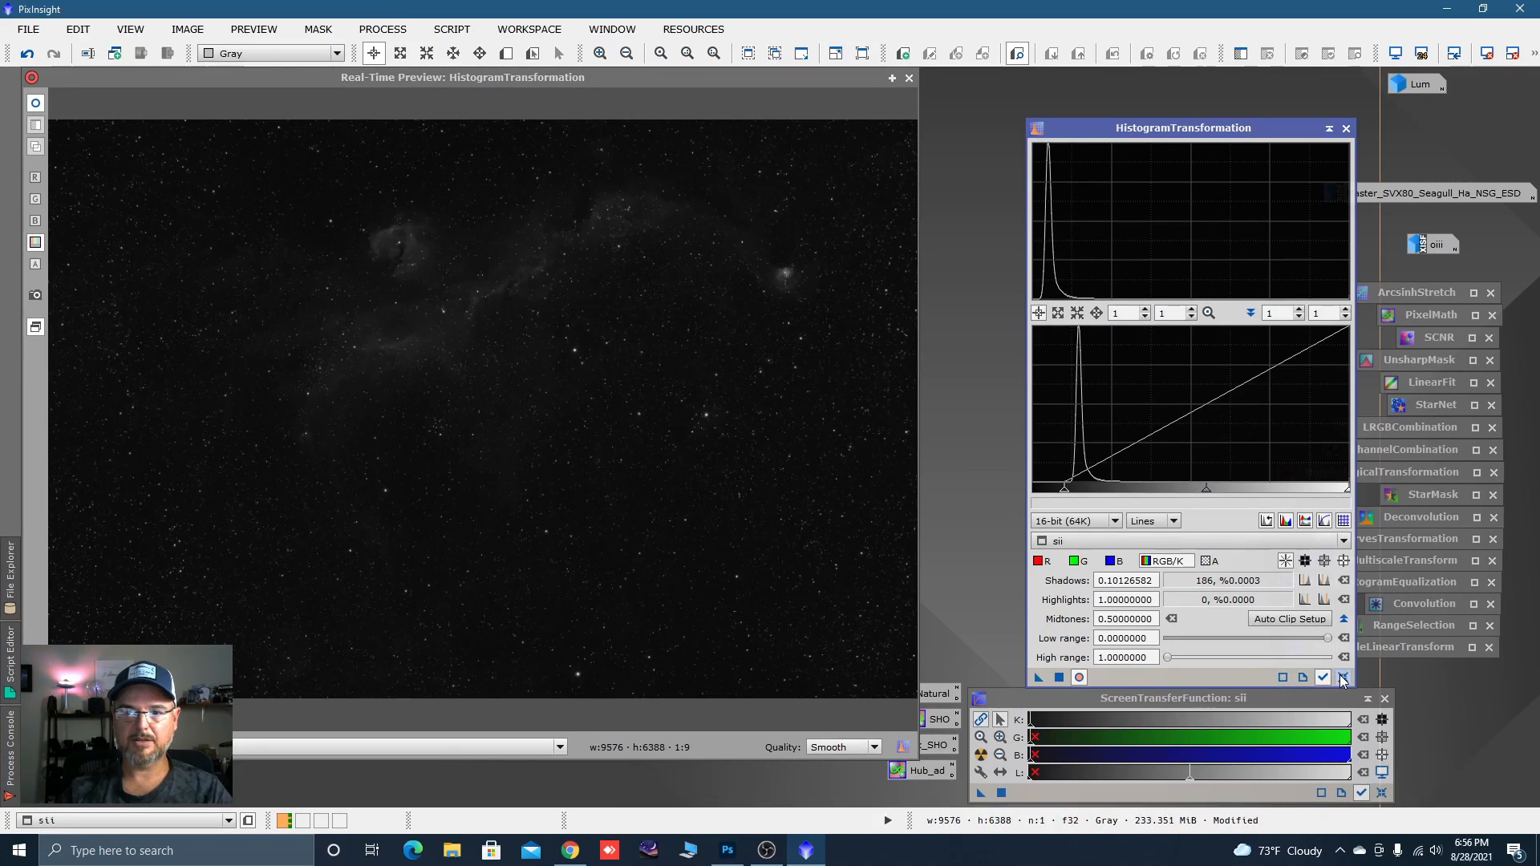
# Reset HistogramTransformation and brighten the sii image with a highlights point of about 0.7392.
pyautogui.click(1343, 679)
pyautogui.moveTo(1348, 495); pyautogui.dragTo(1266, 492)
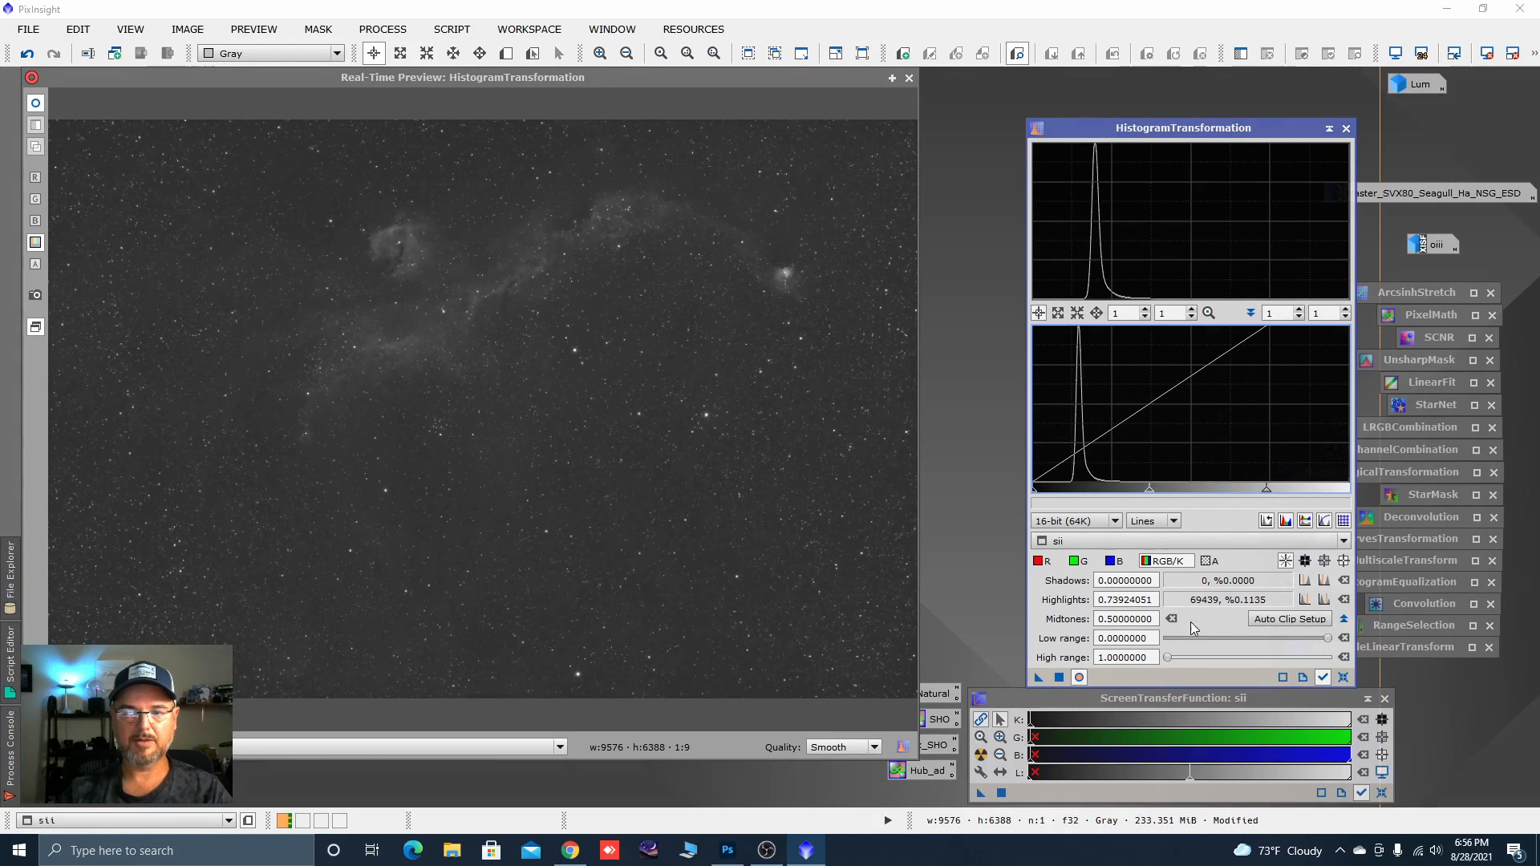
pyautogui.click(1059, 678)
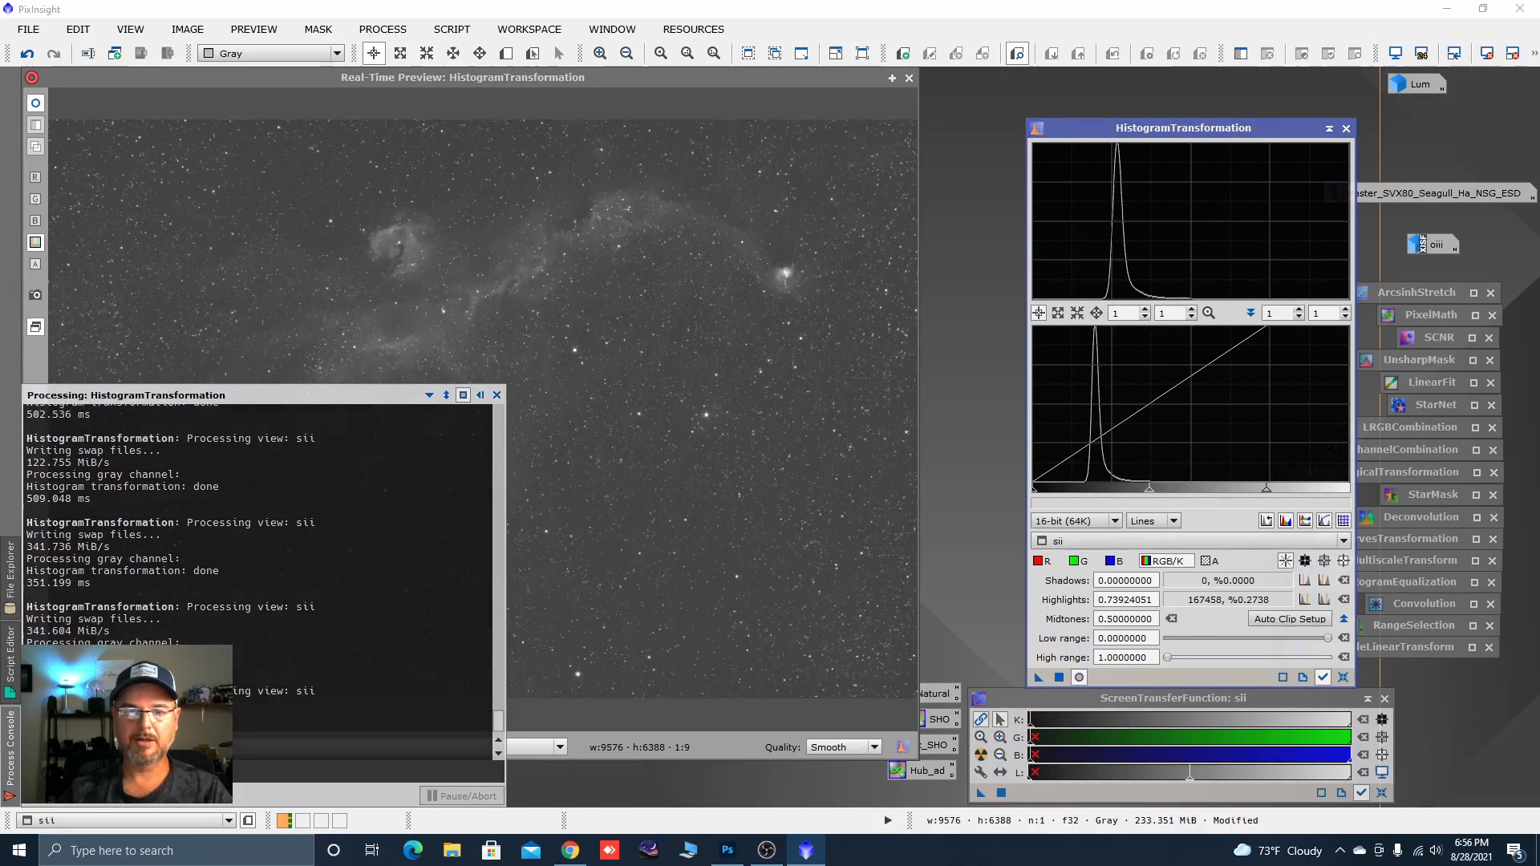
# Reset HistogramTransformation, apply a shadows clip of about 0.0633 to the sii image, and put away the process and its real-time preview.
pyautogui.click(1344, 678)
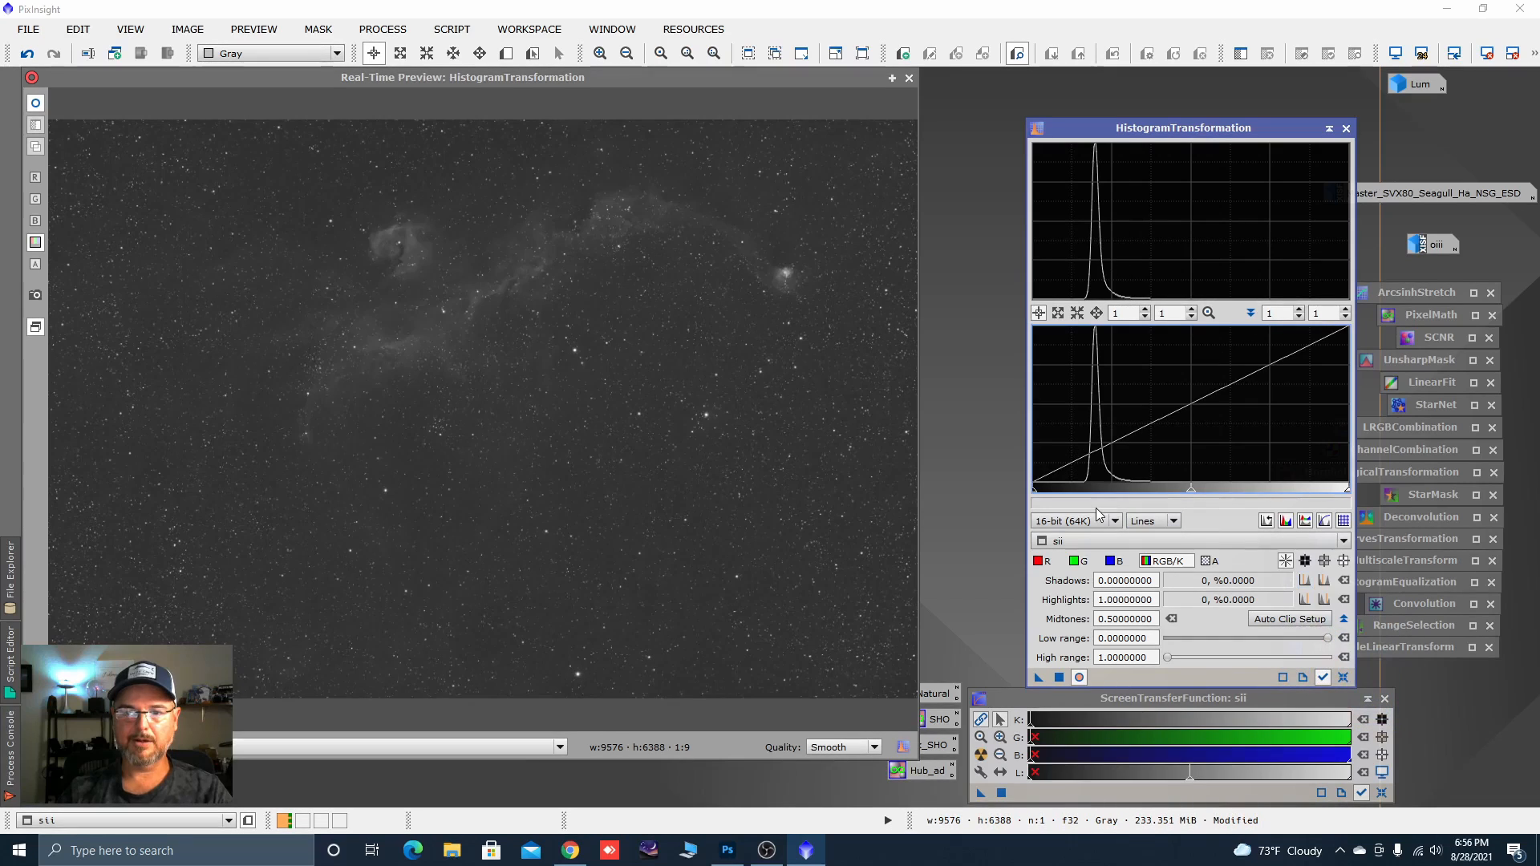
pyautogui.moveTo(1037, 496); pyautogui.dragTo(1052, 496)
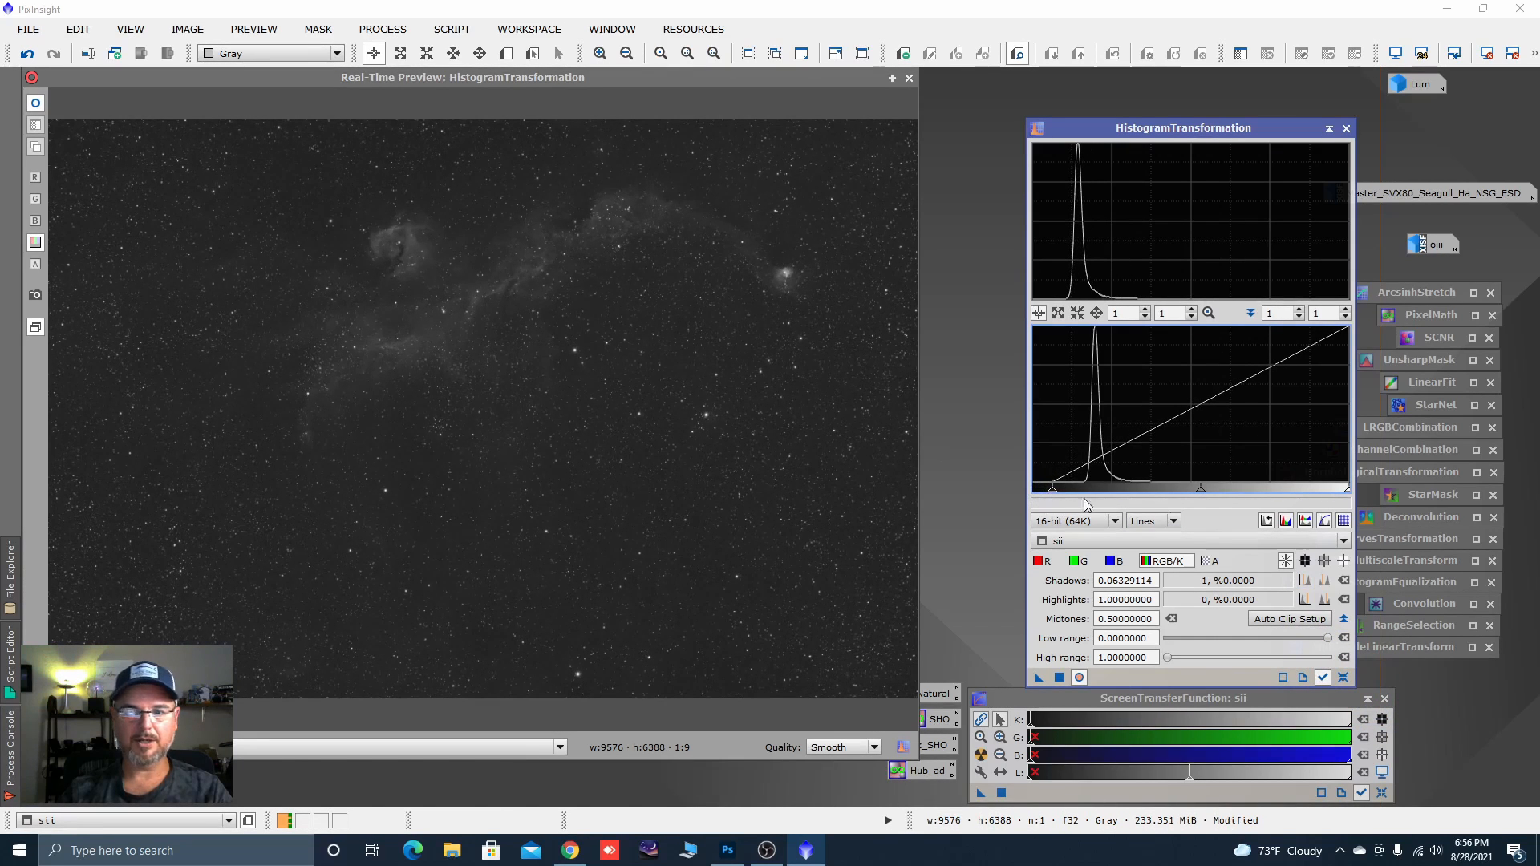
pyautogui.click(1058, 678)
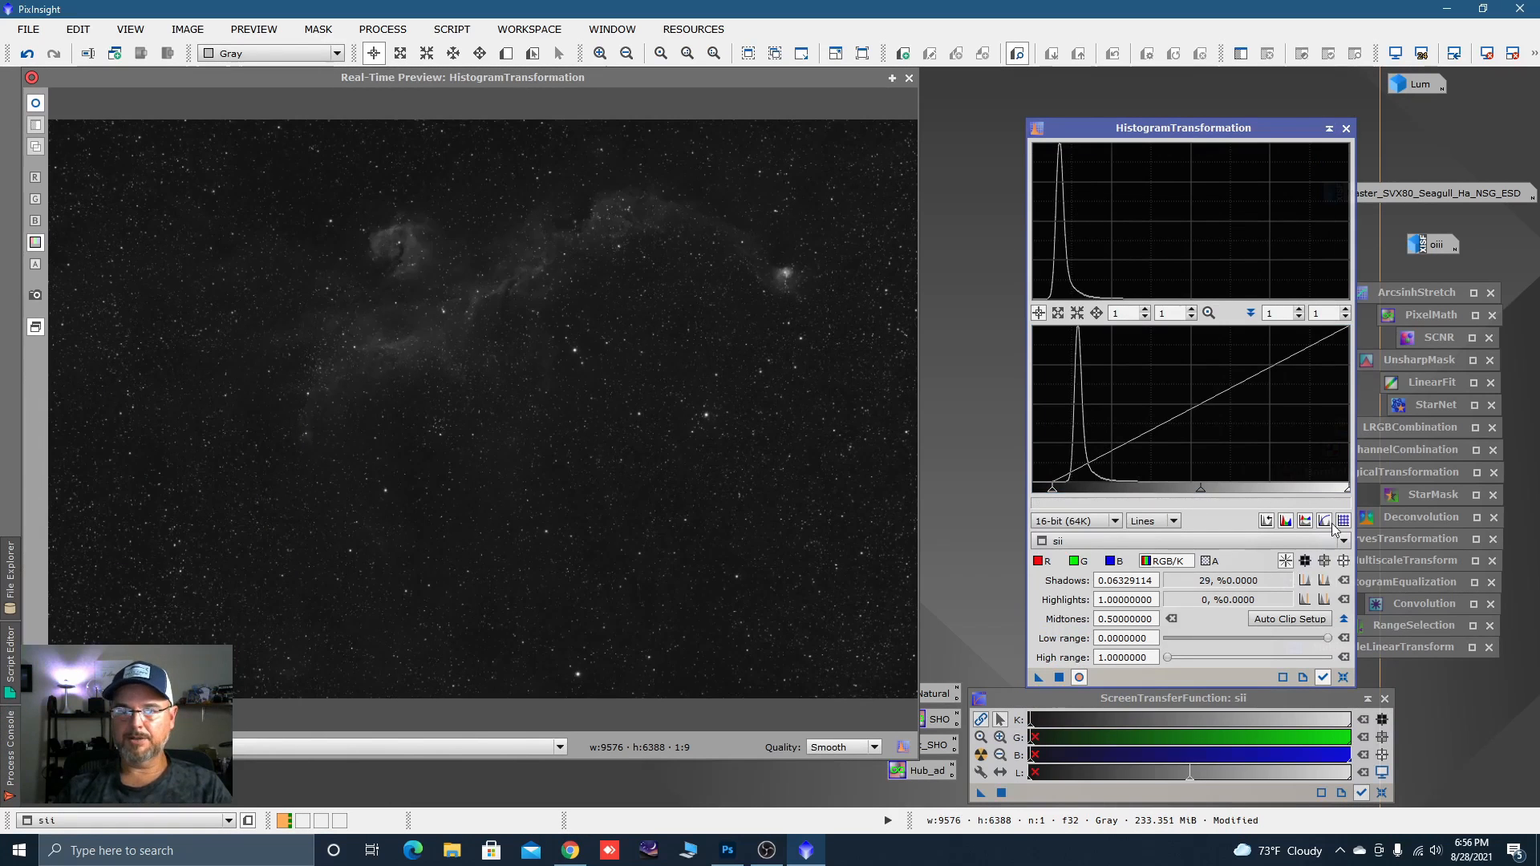
pyautogui.click(1324, 129)
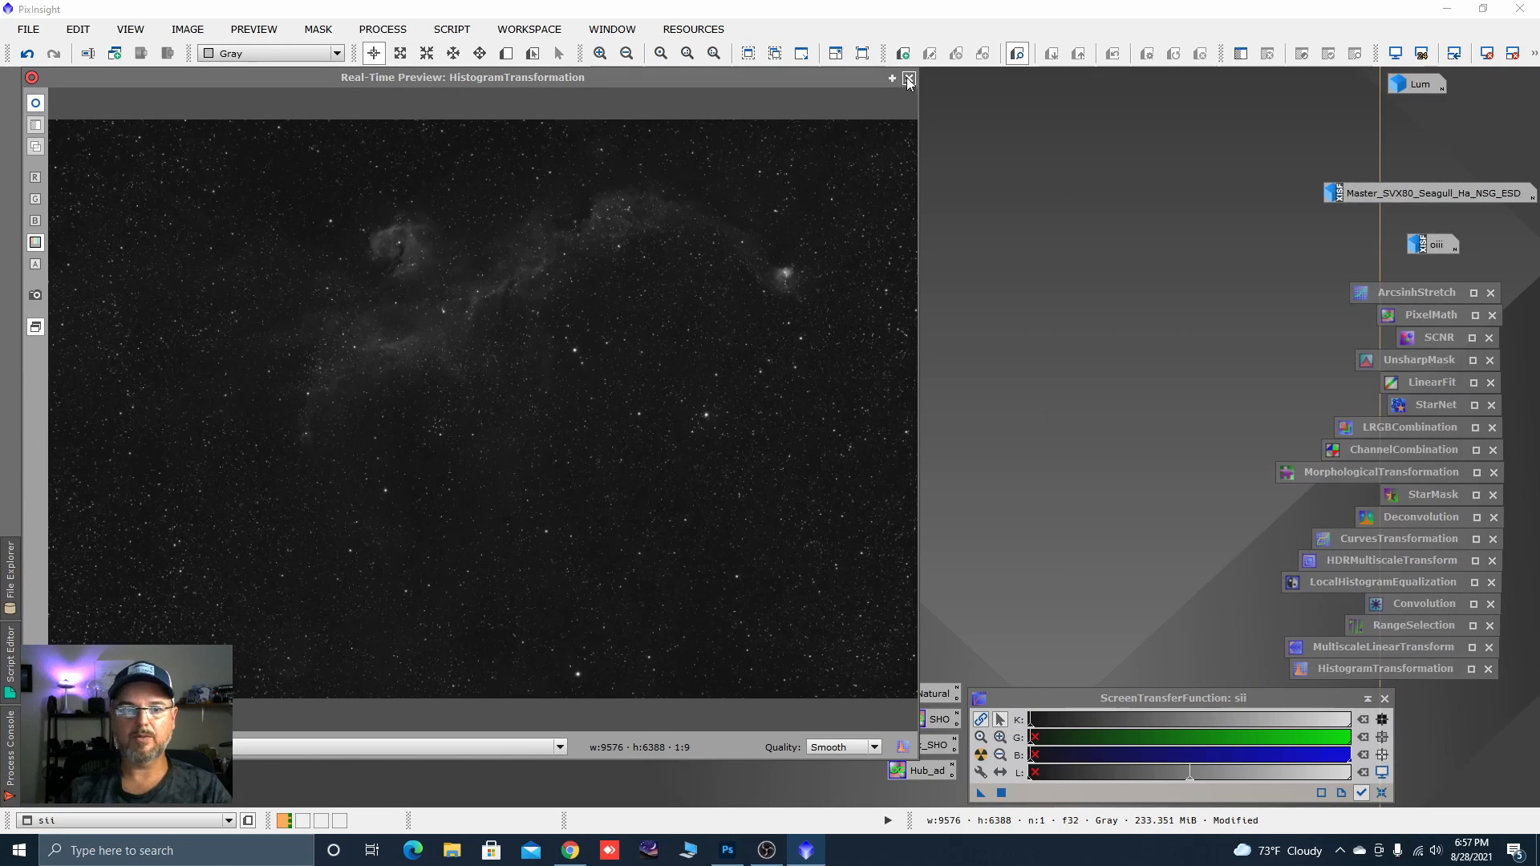
pyautogui.click(909, 78)
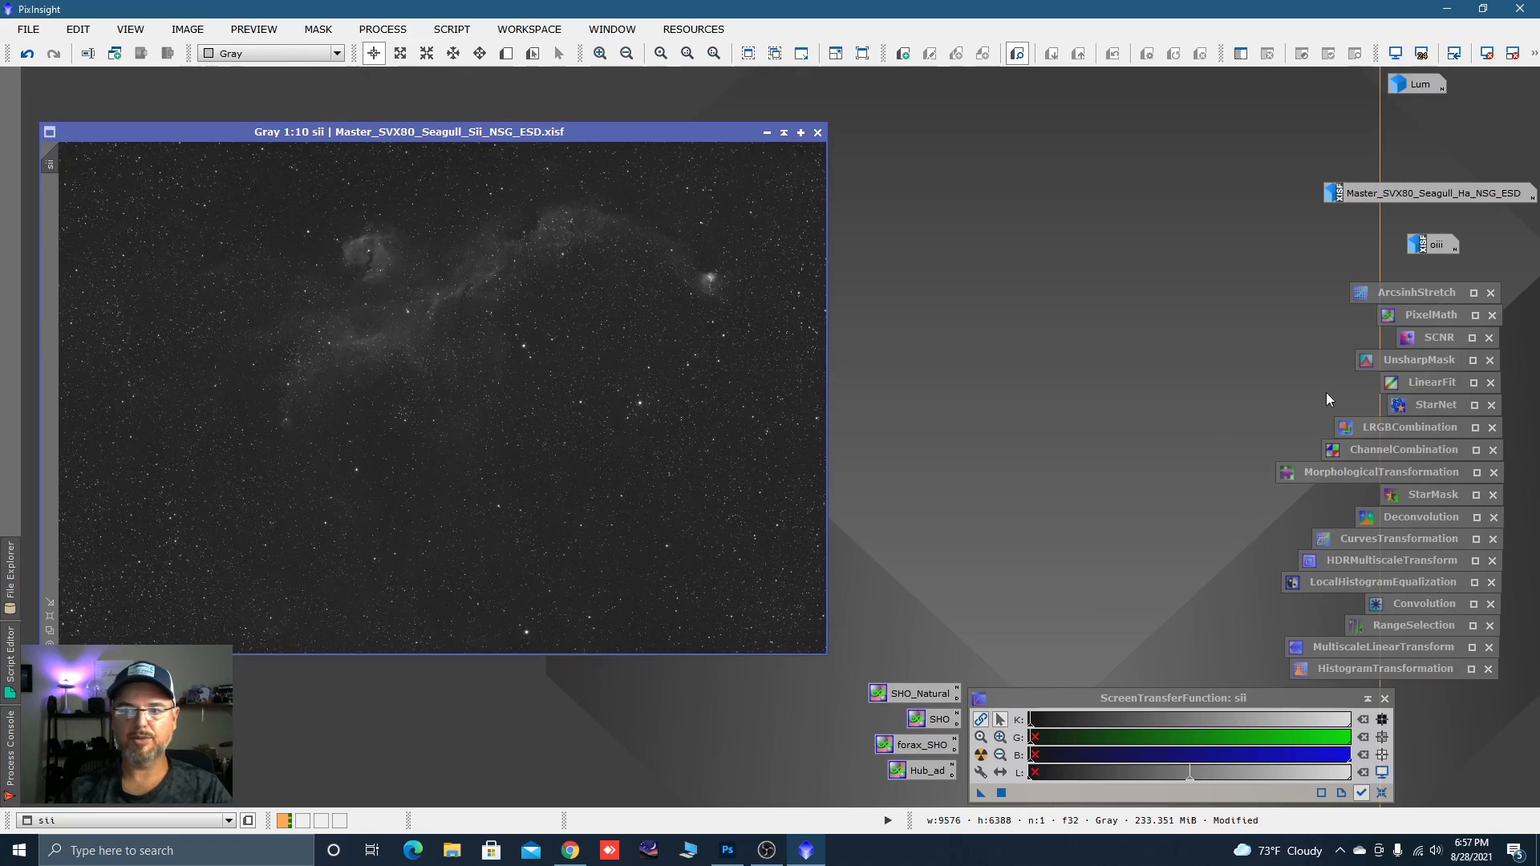
# Remove the stars from the sii image using StarNet with stride 128 and a star mask, and park the mask as an icon.
pyautogui.doubleClick(1431, 406)
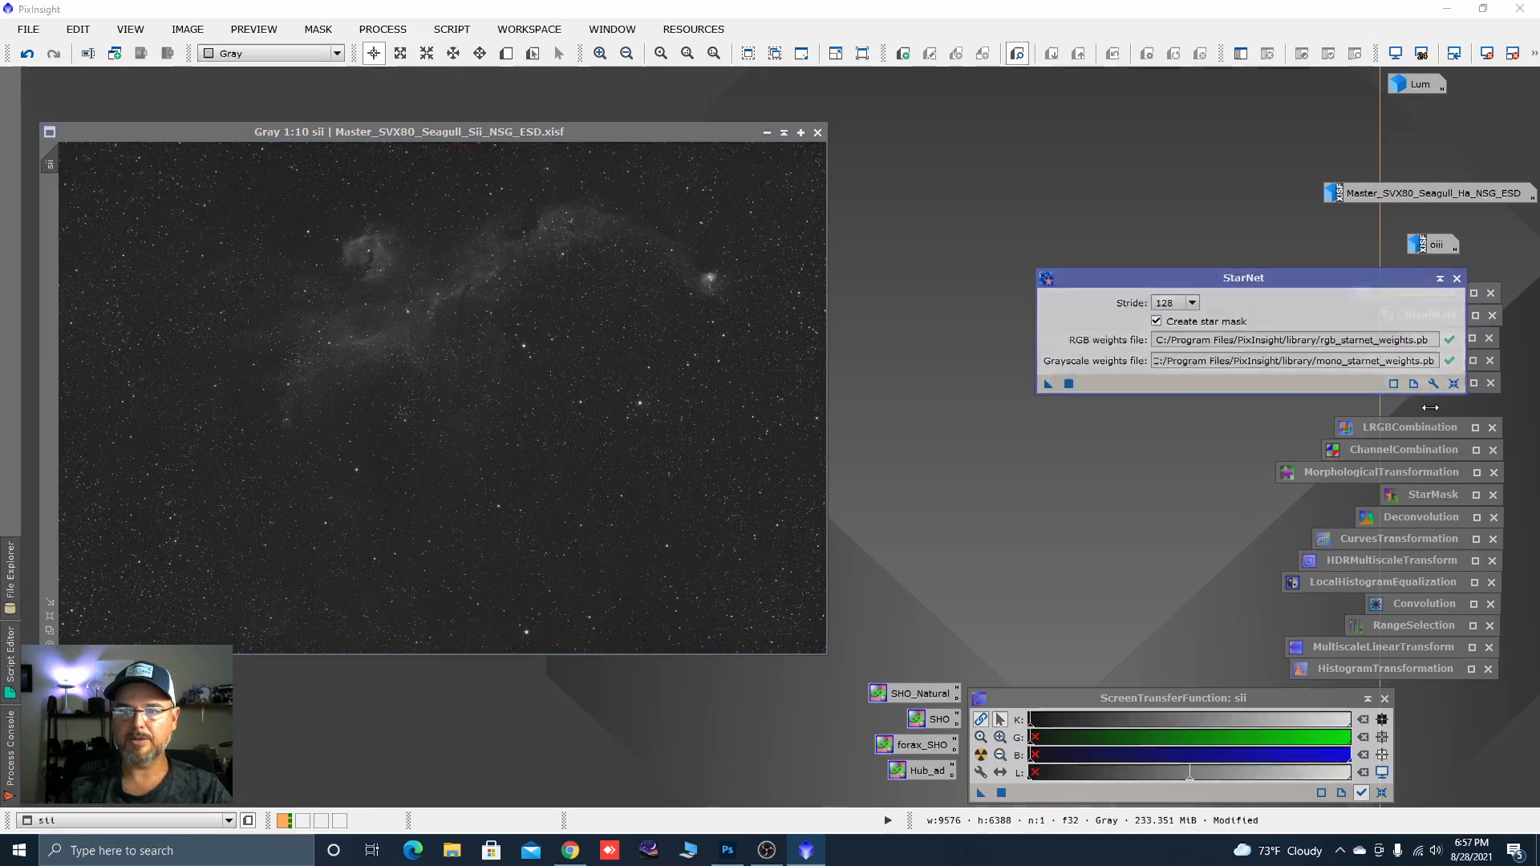
pyautogui.moveTo(1036, 382); pyautogui.dragTo(692, 343)
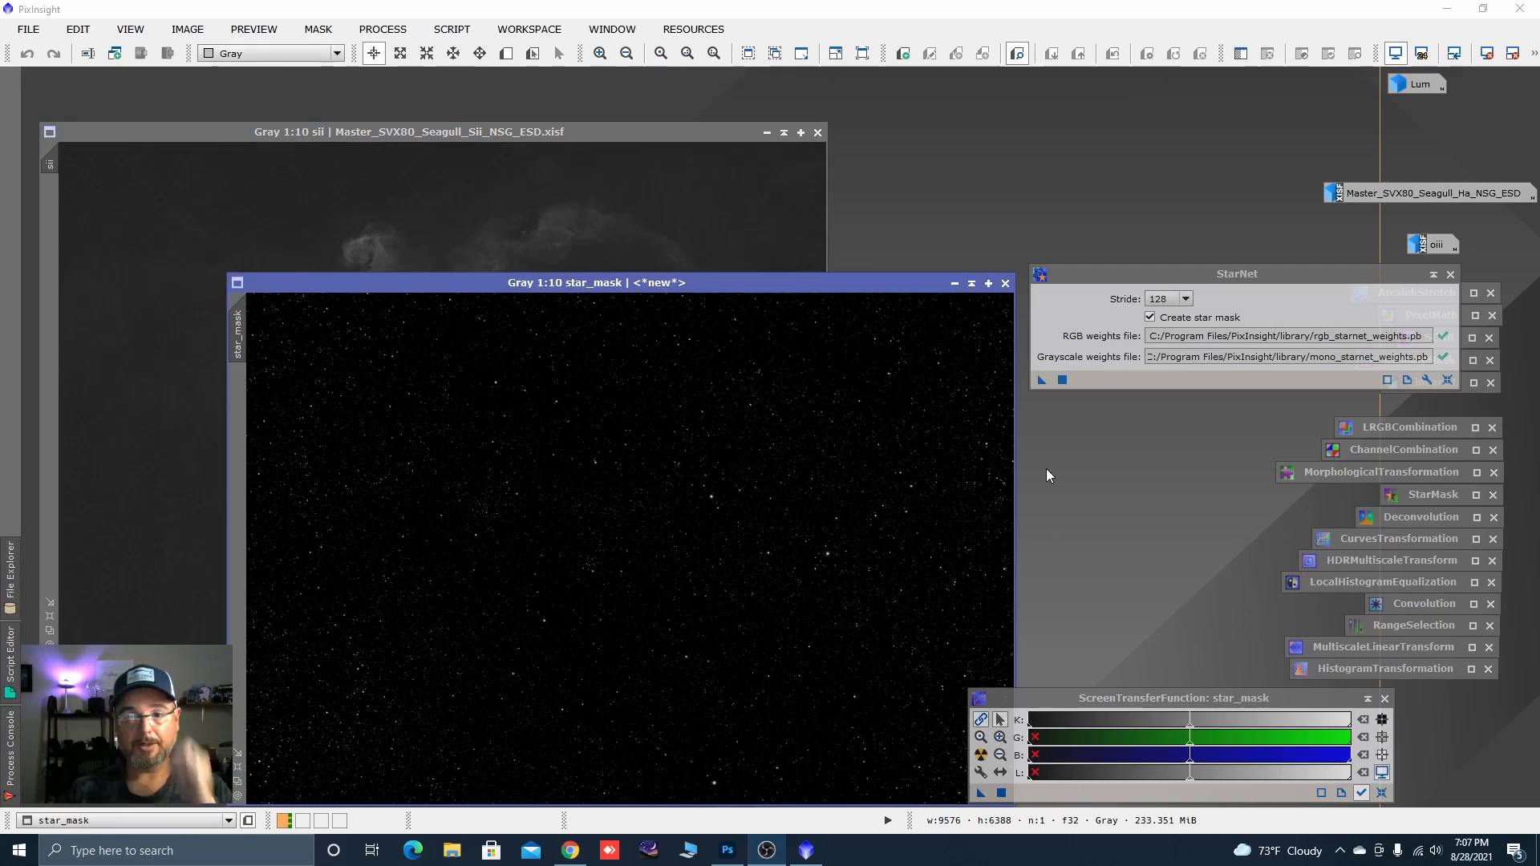
pyautogui.click(954, 284)
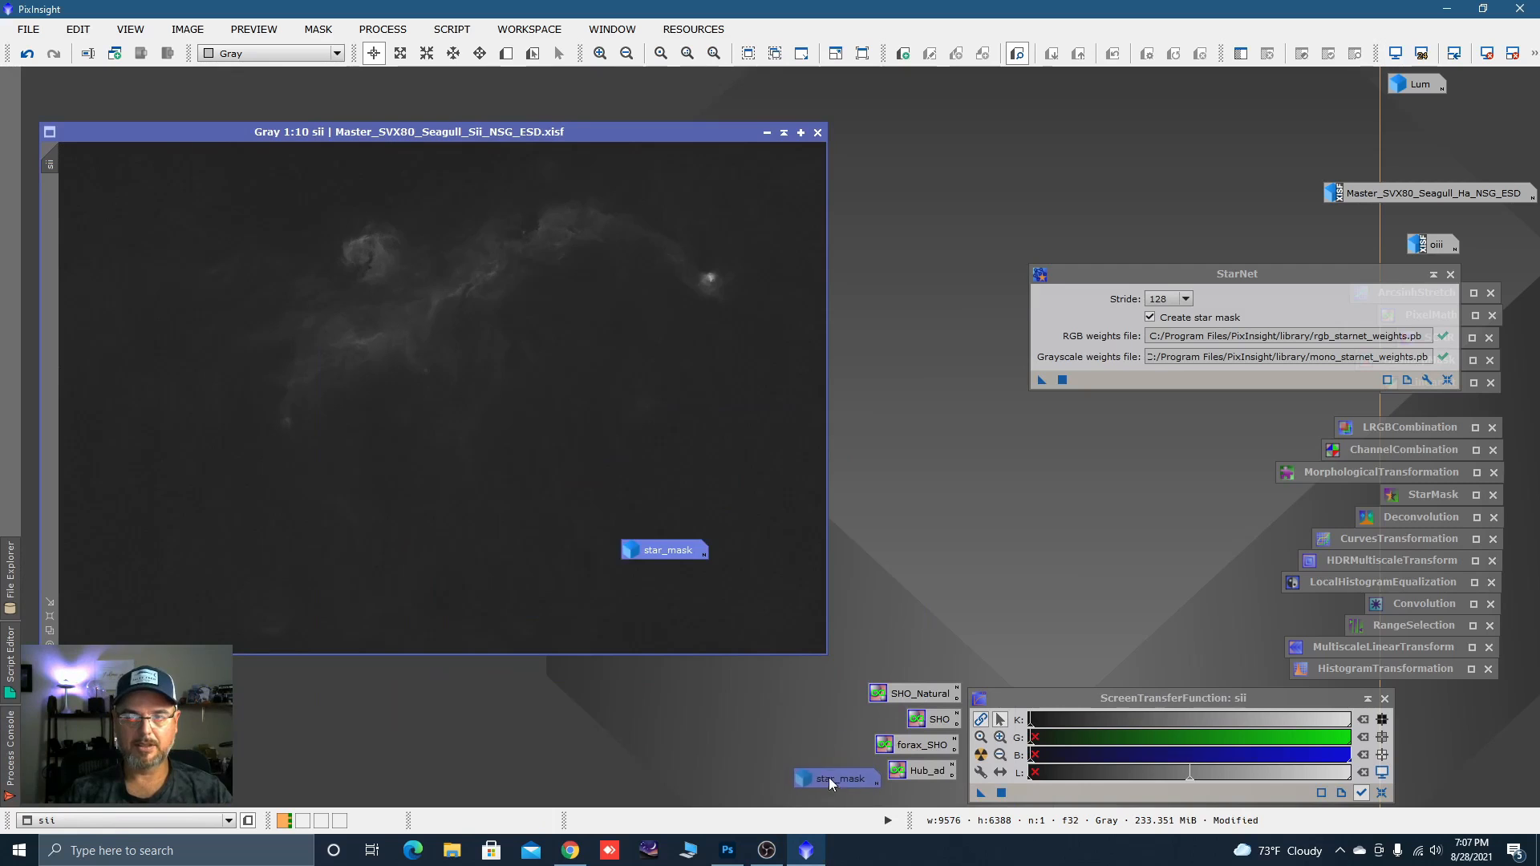
pyautogui.moveTo(829, 777); pyautogui.dragTo(827, 776)
pyautogui.click(1433, 276)
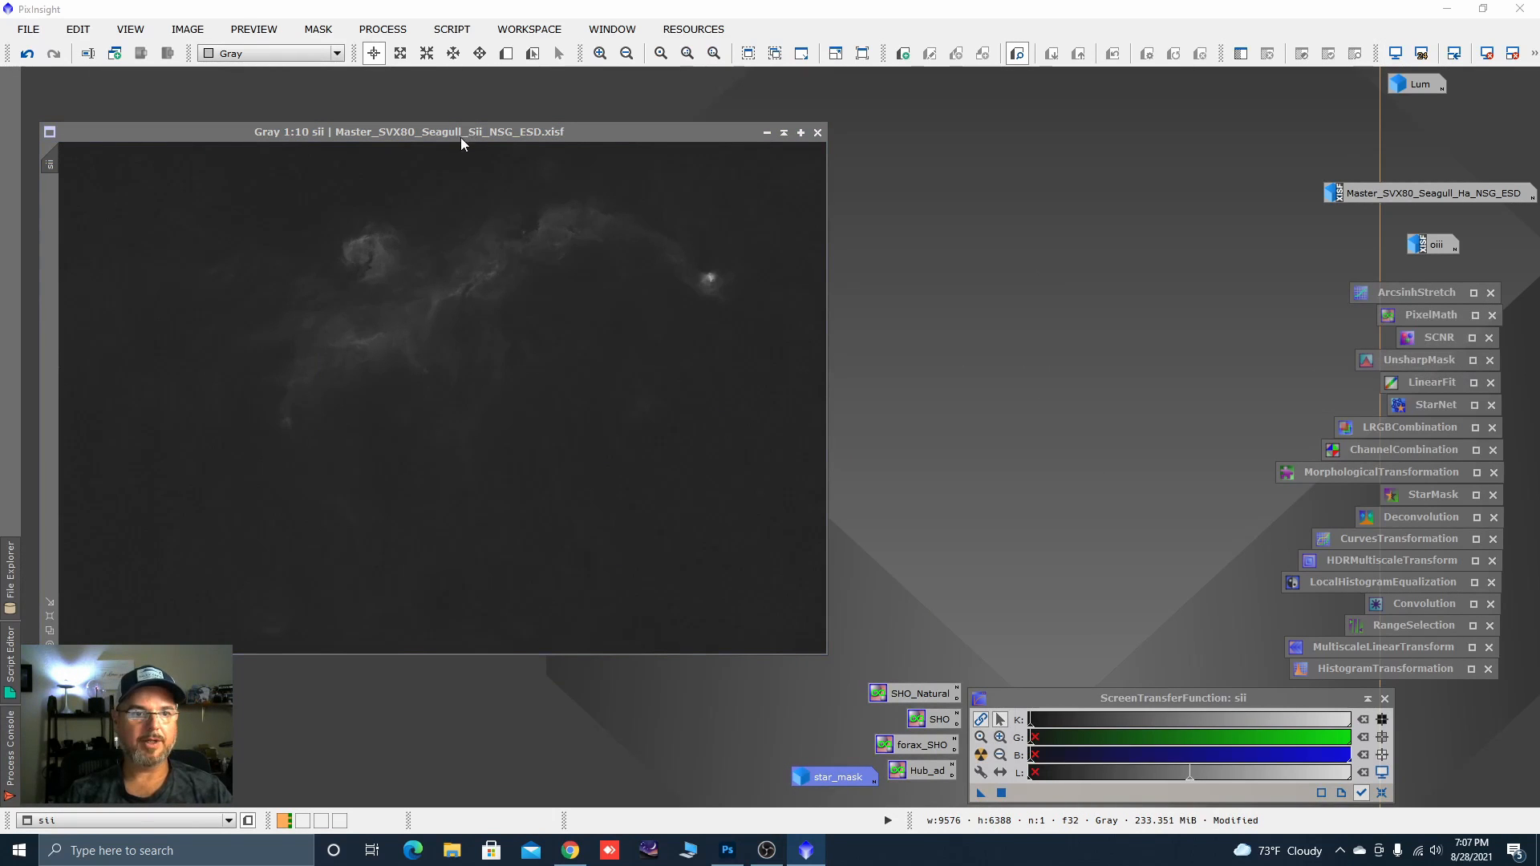
# Reposition and enlarge the sii image window to inspect the starless nebula up close.
pyautogui.moveTo(461, 143); pyautogui.dragTo(467, 120)
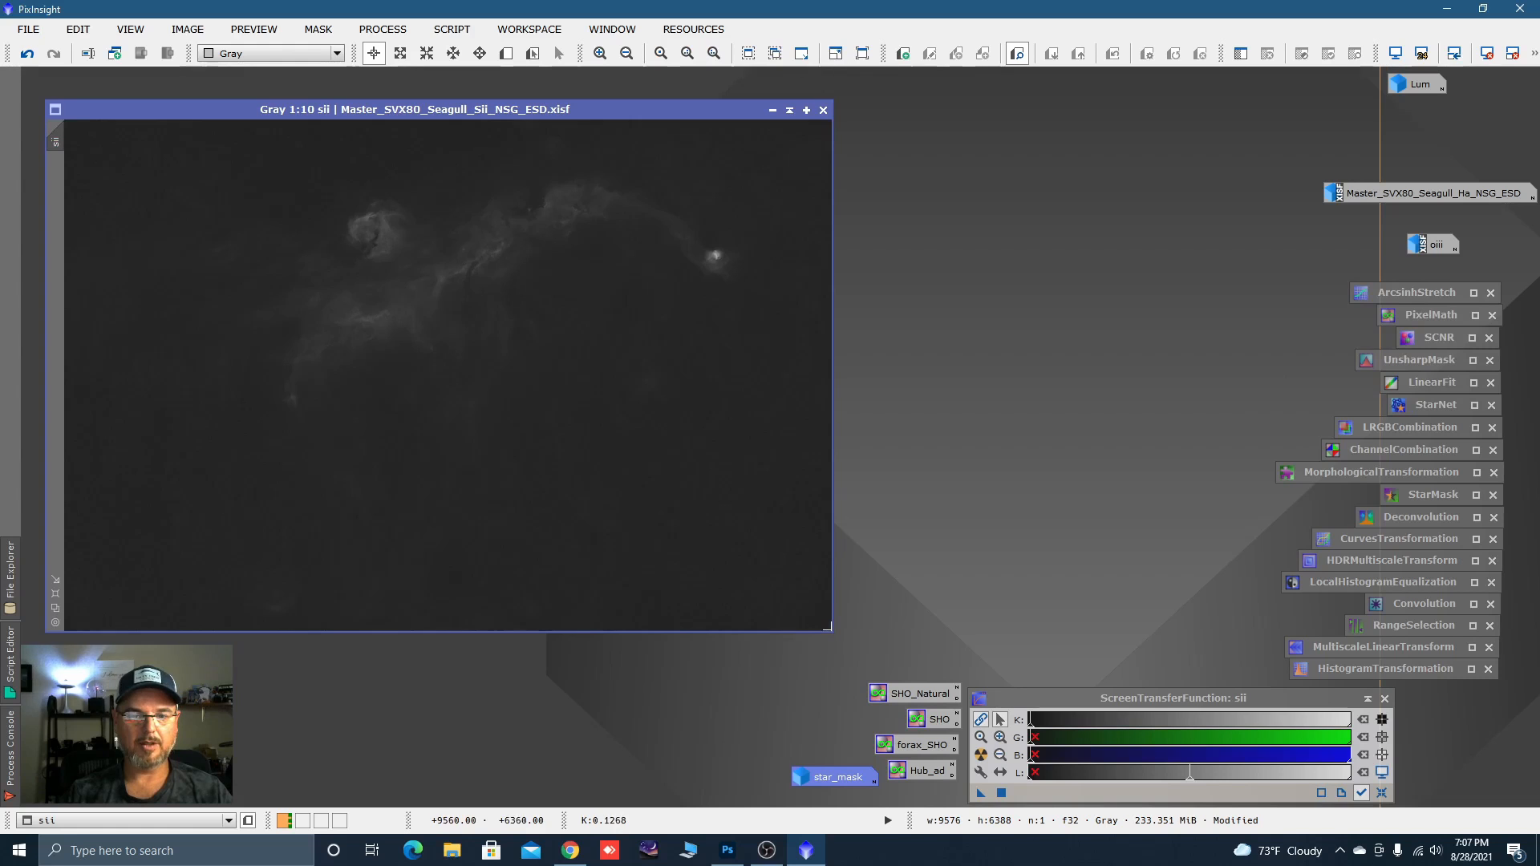
pyautogui.moveTo(828, 628); pyautogui.dragTo(862, 687)
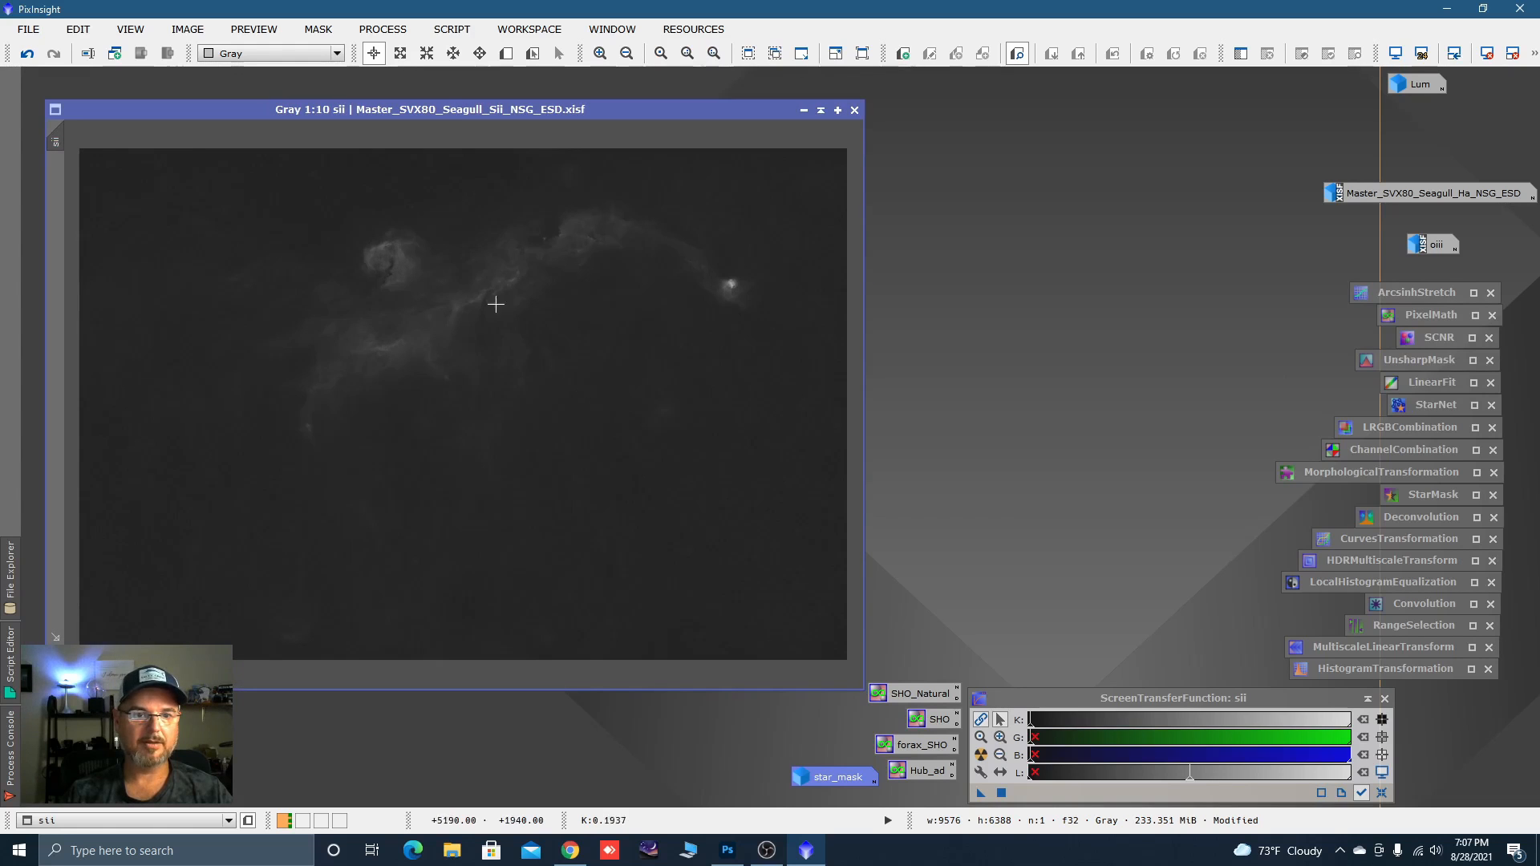
pyautogui.scroll(3, 495, 304)
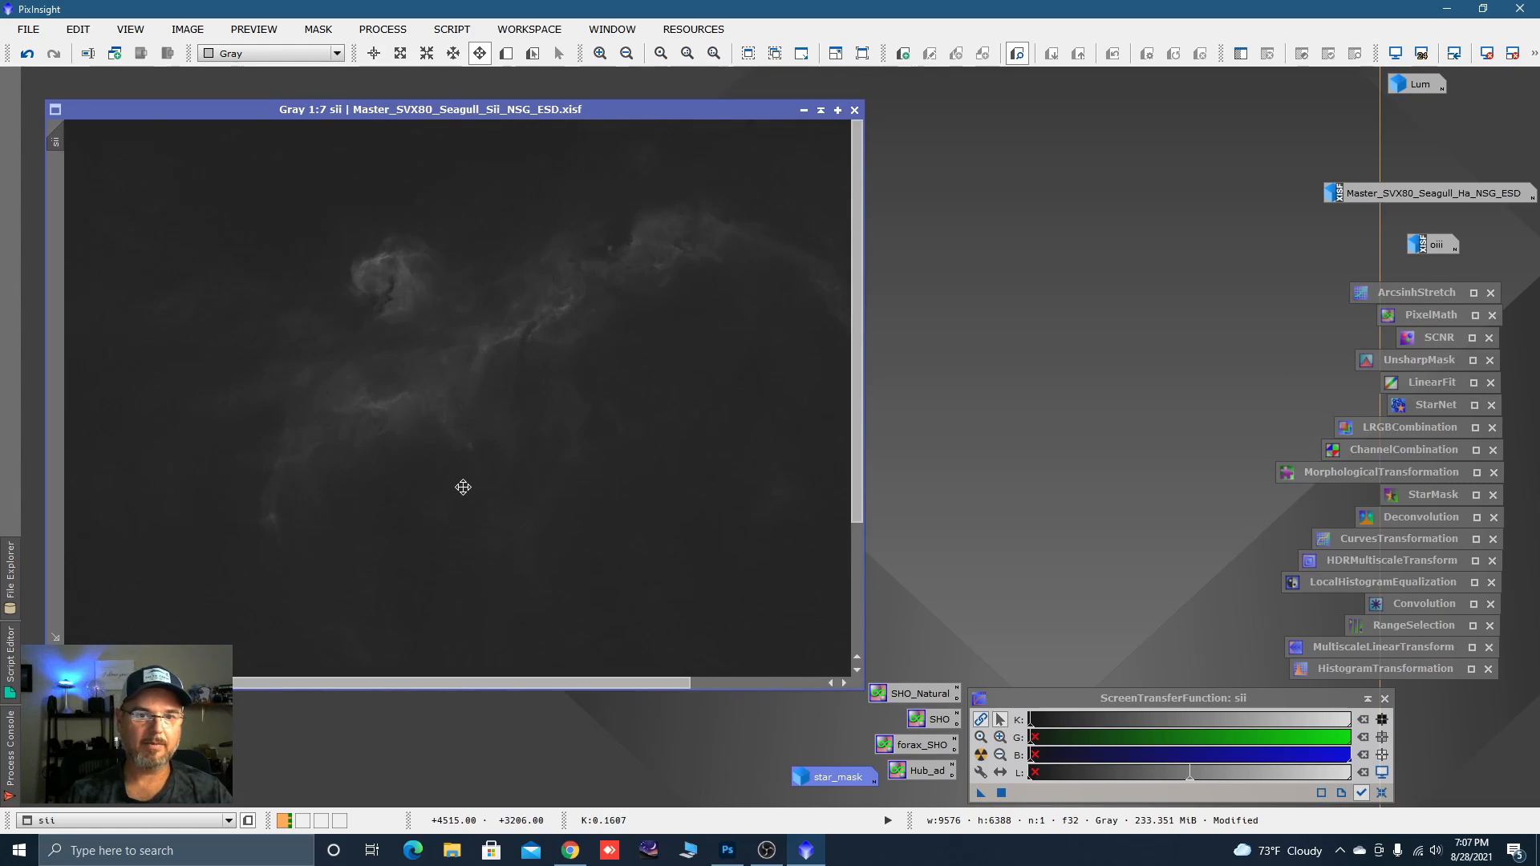
pyautogui.press('space')
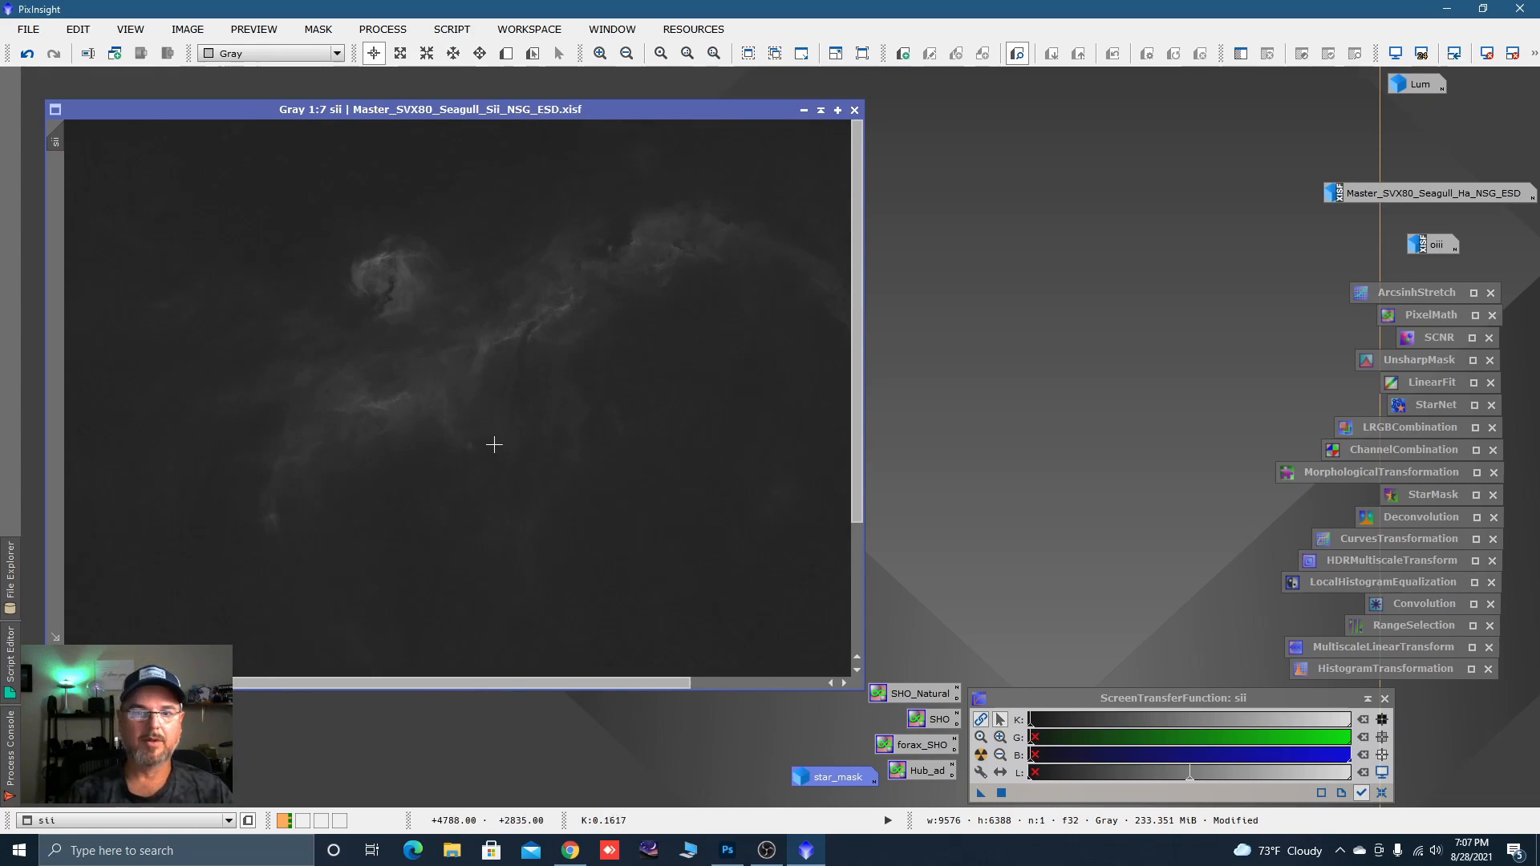
# Apply ArcsinhStretch to the starless sii image with a stretch factor of 1.73 and a black point of 0.086, using the real-time preview.
pyautogui.doubleClick(1397, 292)
pyautogui.moveTo(1144, 176); pyautogui.dragTo(1130, 188)
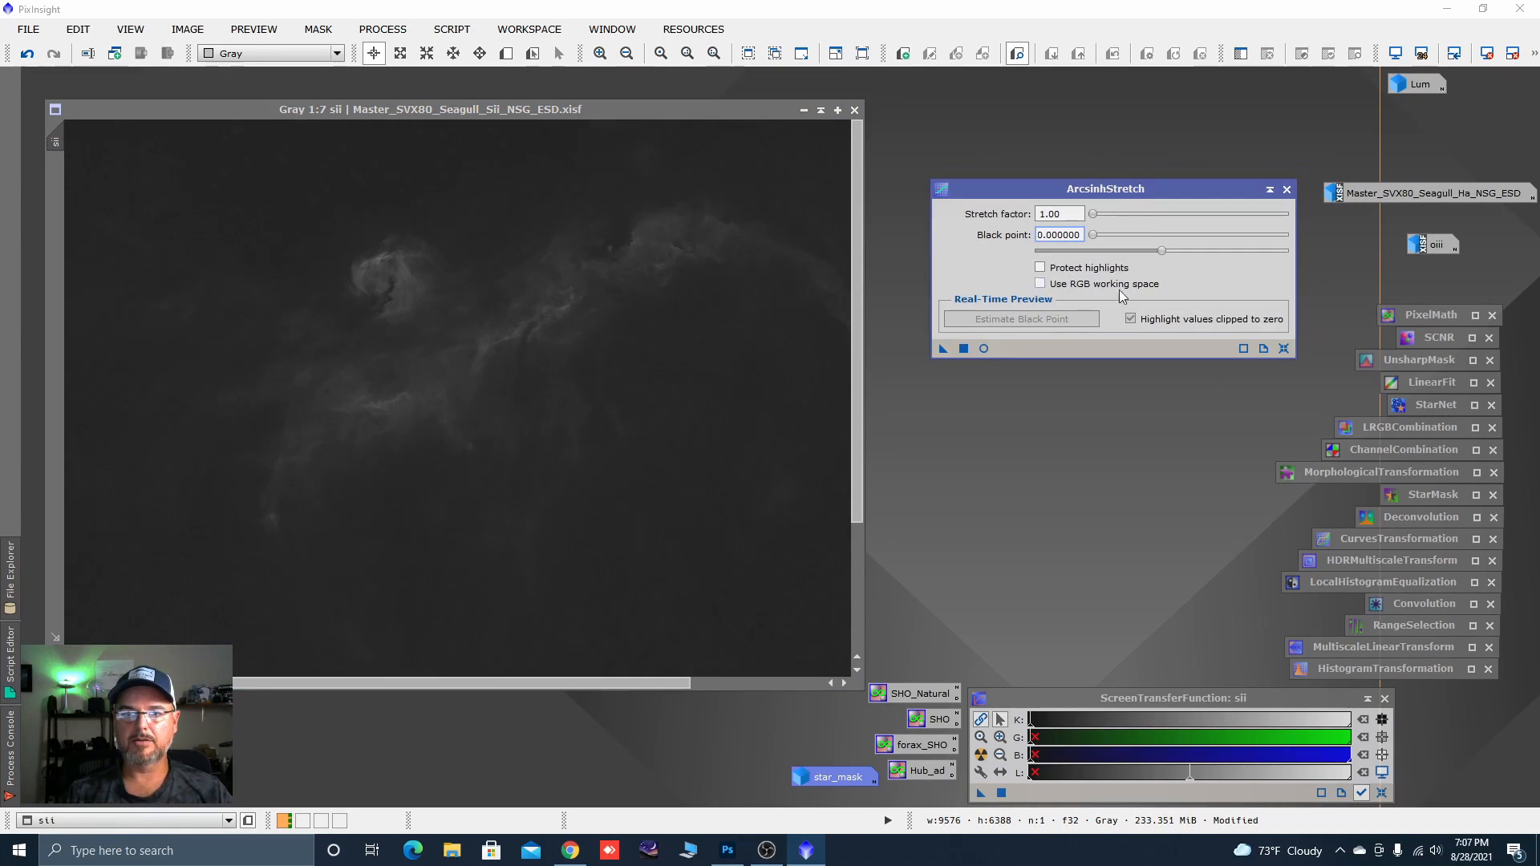
pyautogui.click(985, 349)
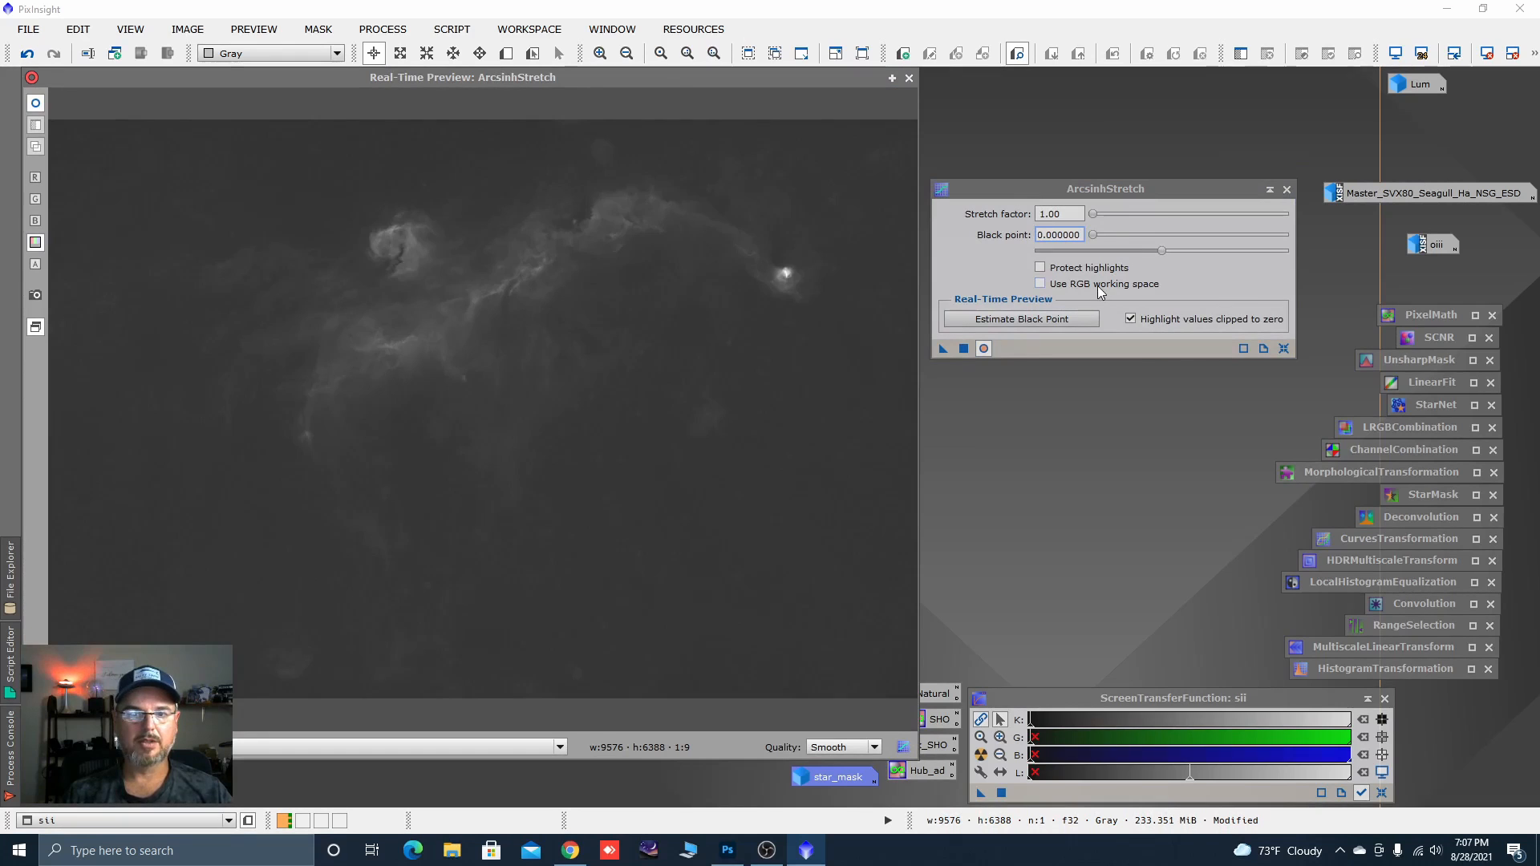
pyautogui.click(1096, 236)
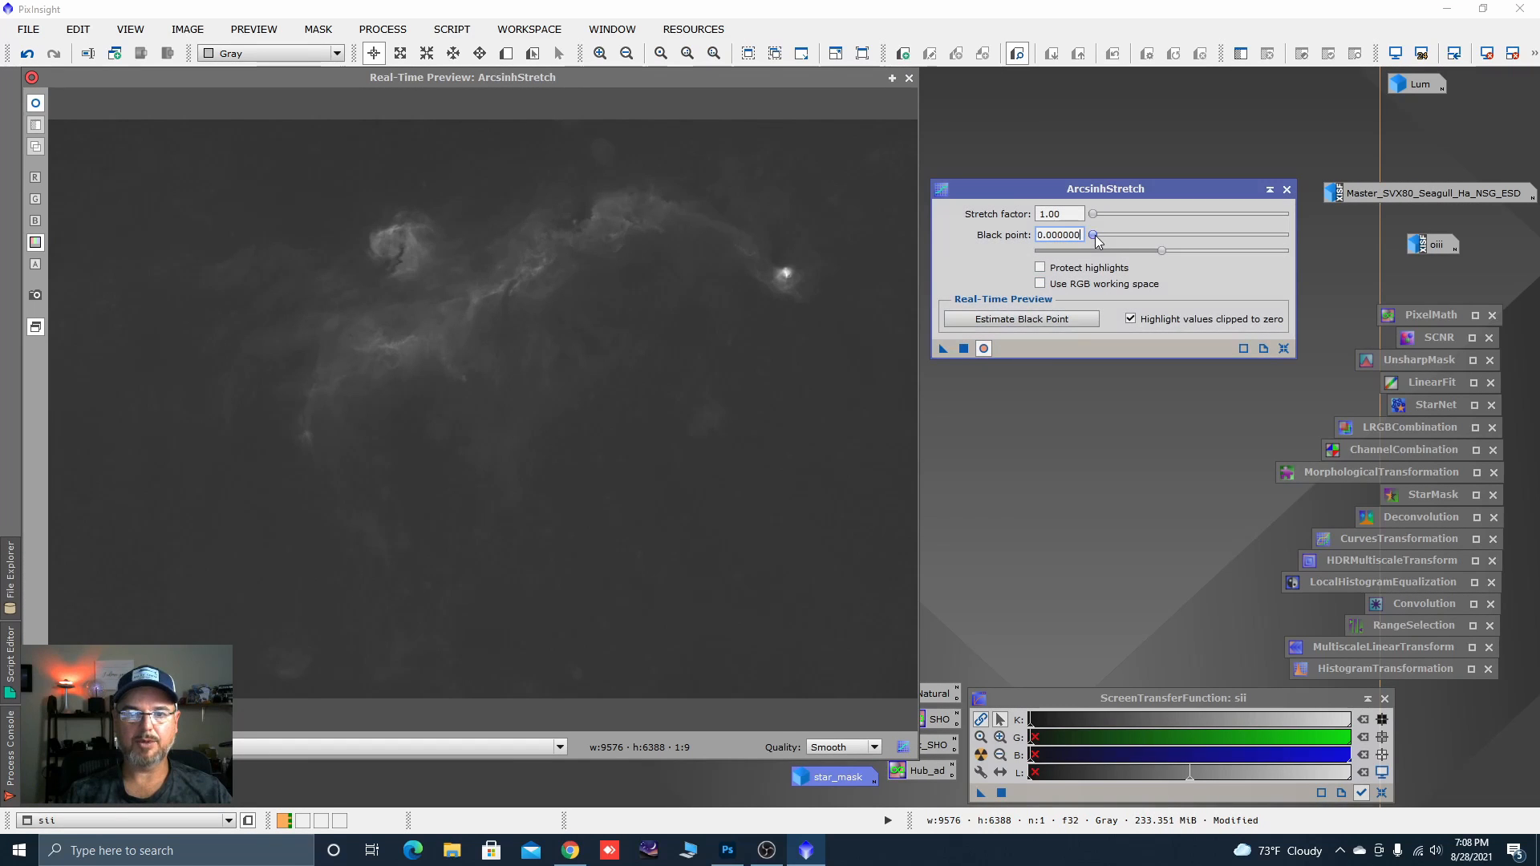
pyautogui.moveTo(1103, 236); pyautogui.dragTo(1139, 245)
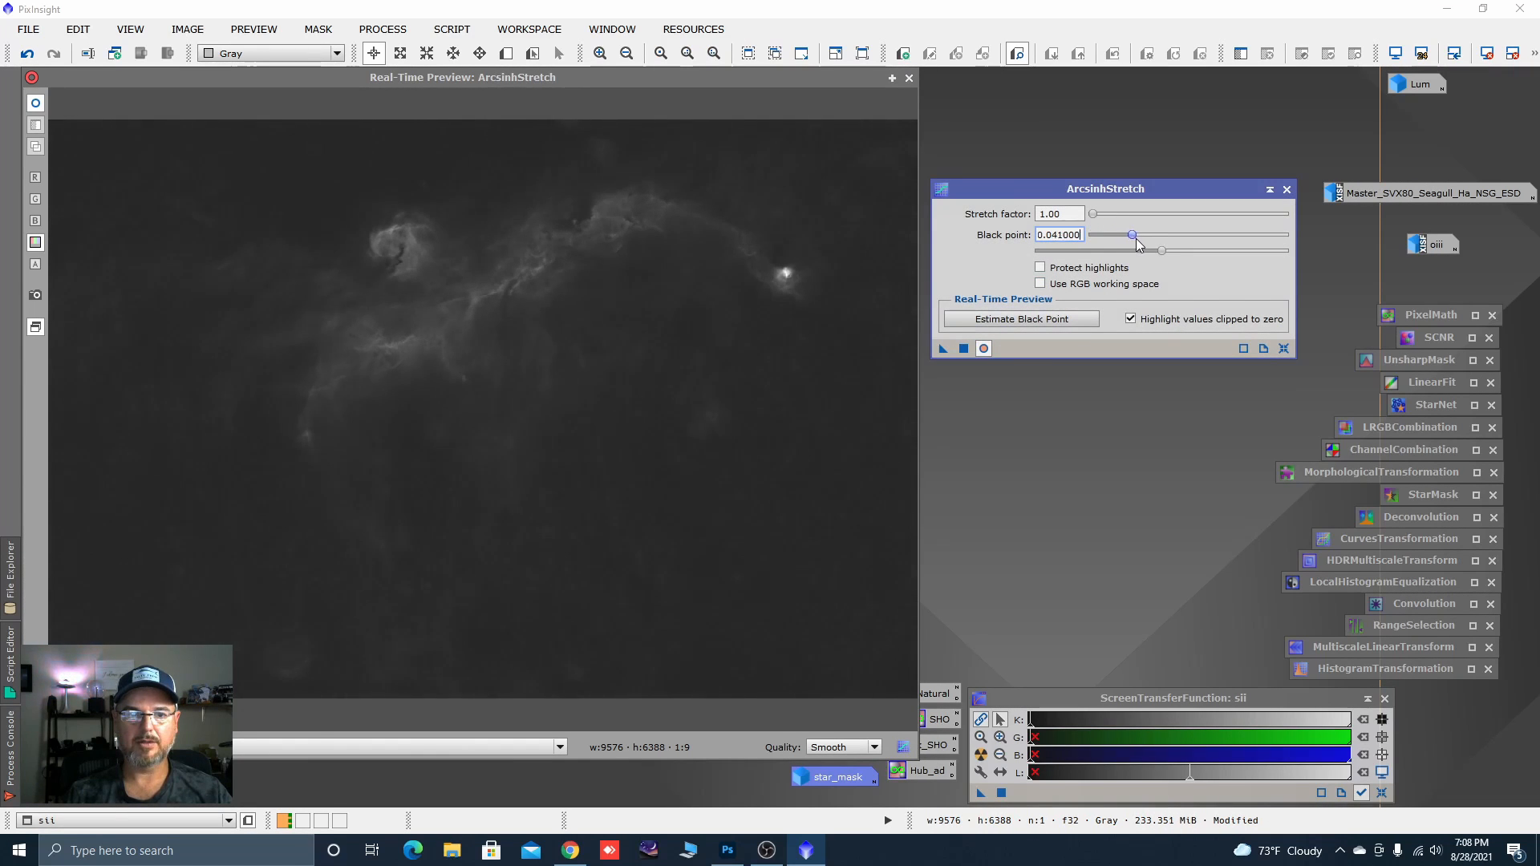
pyautogui.click(1096, 214)
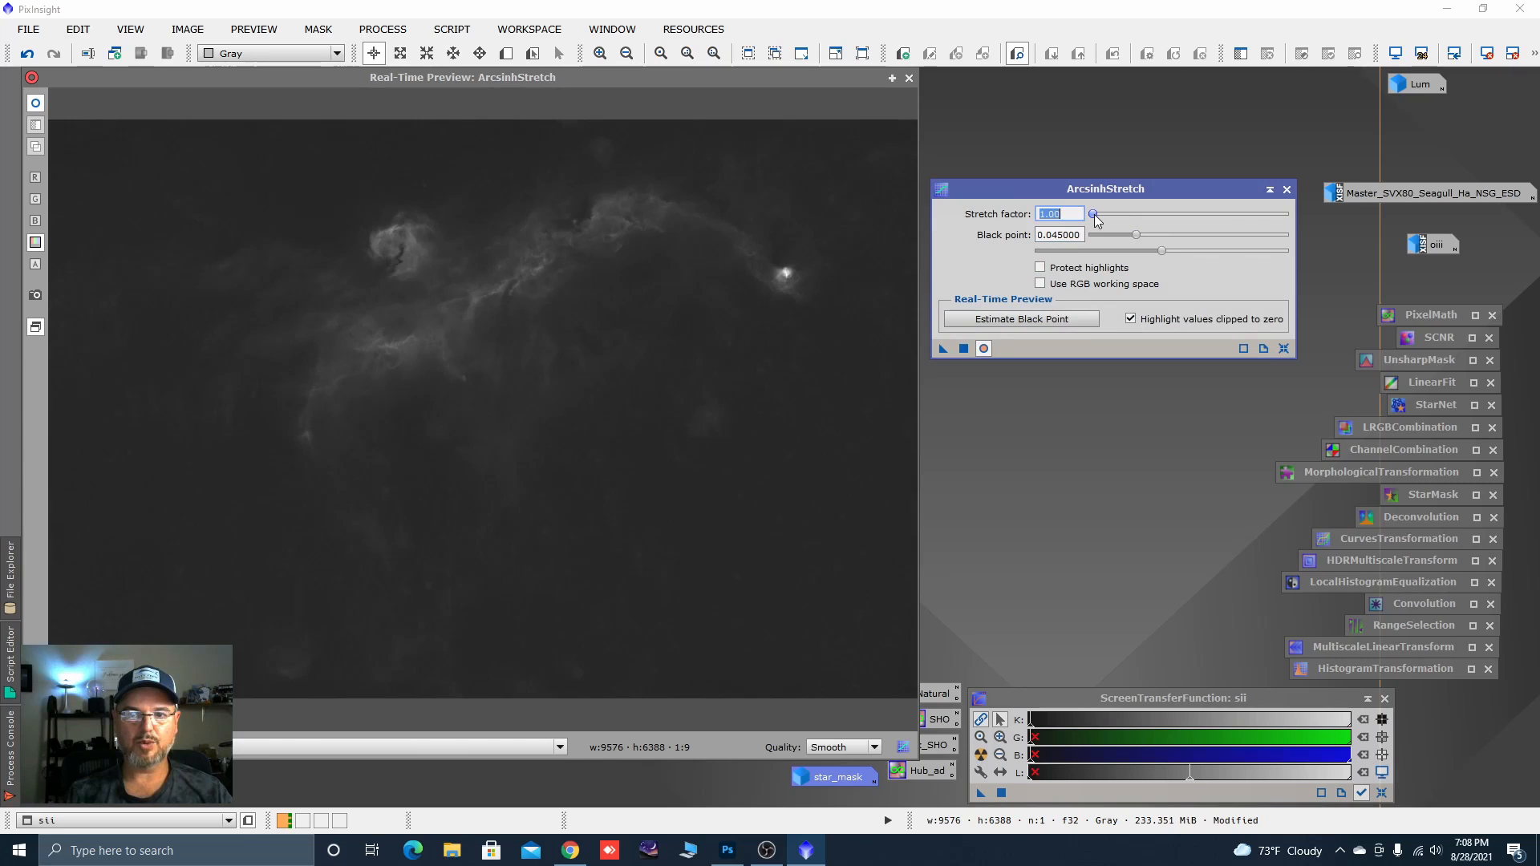
pyautogui.moveTo(1097, 214); pyautogui.dragTo(1141, 235)
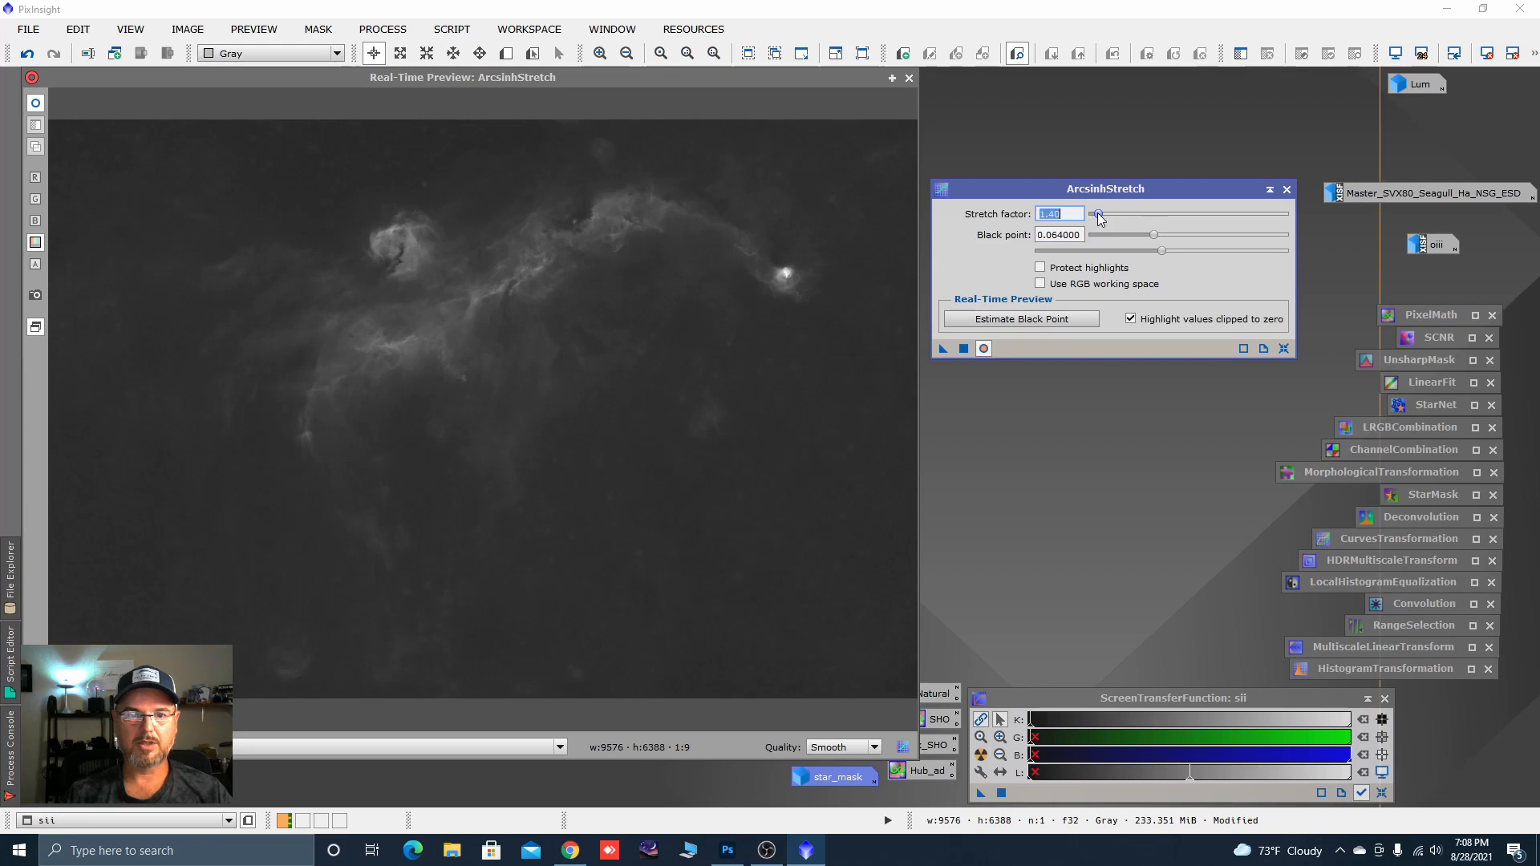
pyautogui.moveTo(1097, 214); pyautogui.dragTo(1175, 235)
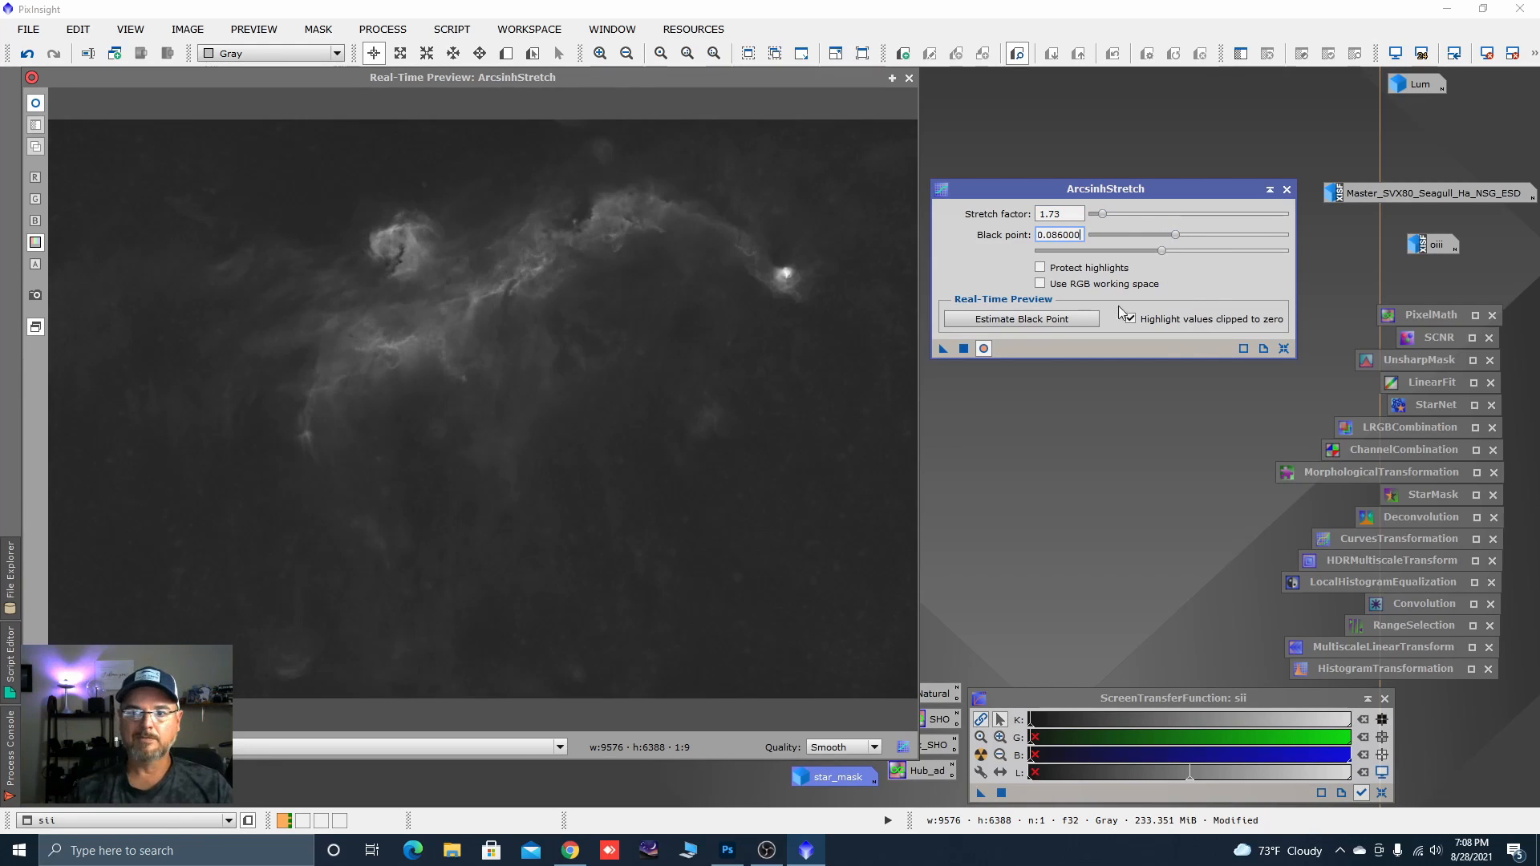
pyautogui.moveTo(943, 348); pyautogui.dragTo(1098, 349)
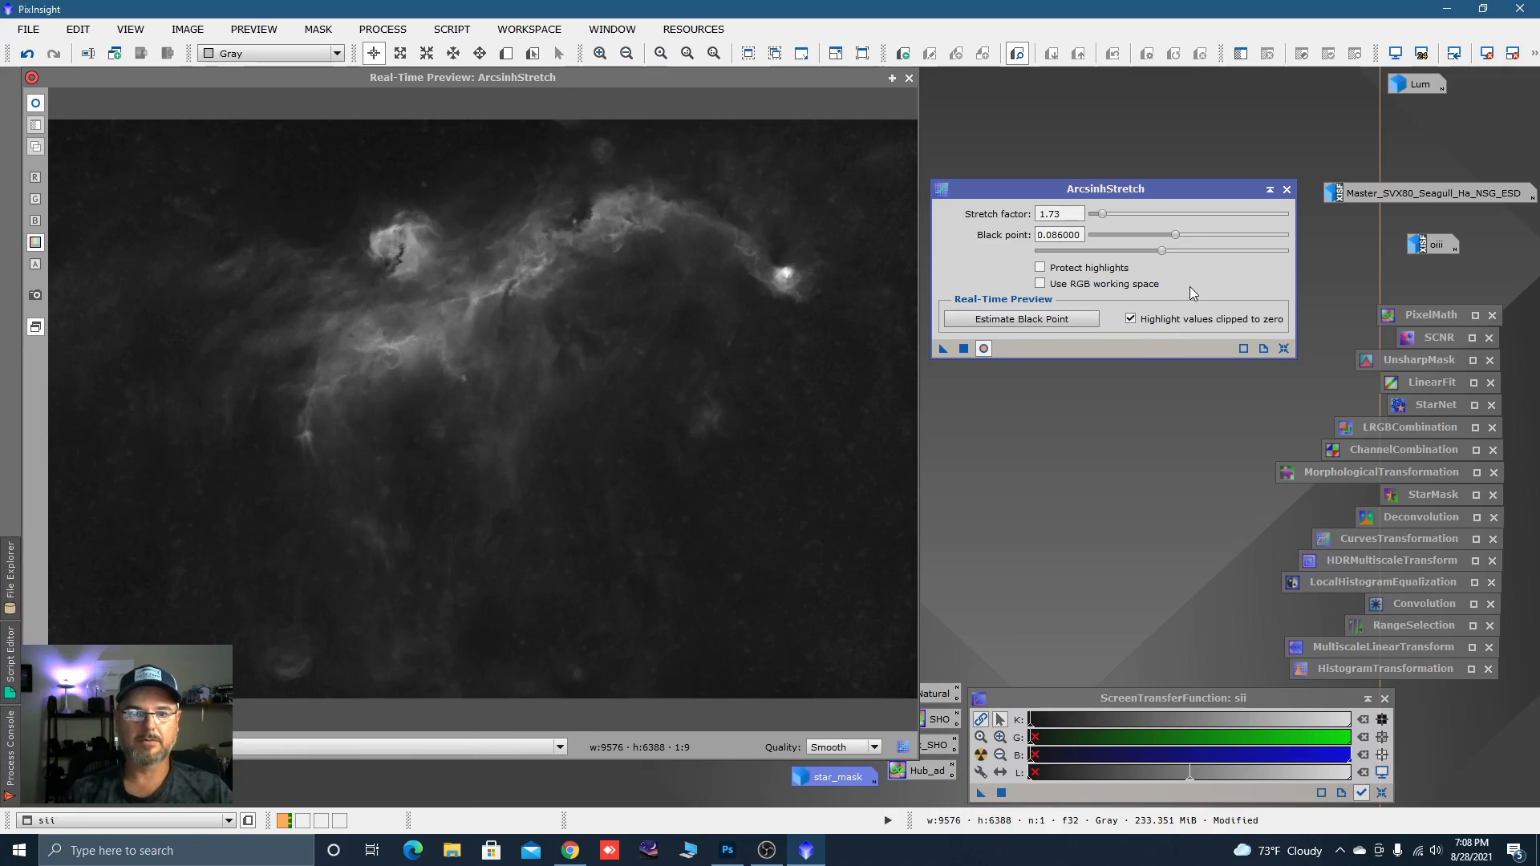
# Reset and put away ArcsinhStretch, closing its real-time preview to show the whole sii image.
pyautogui.click(1284, 348)
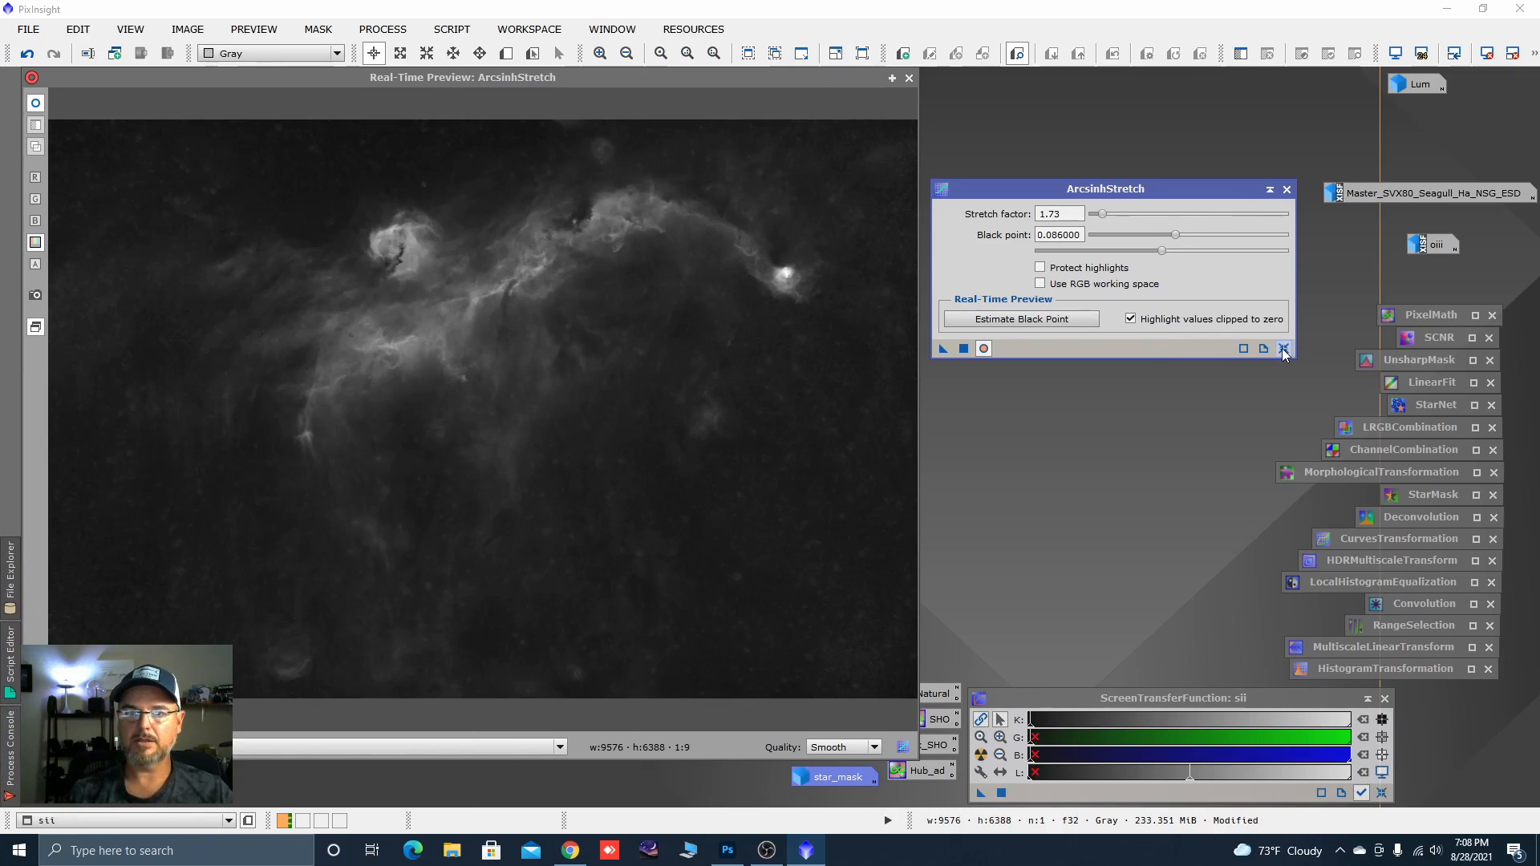
pyautogui.click(1270, 190)
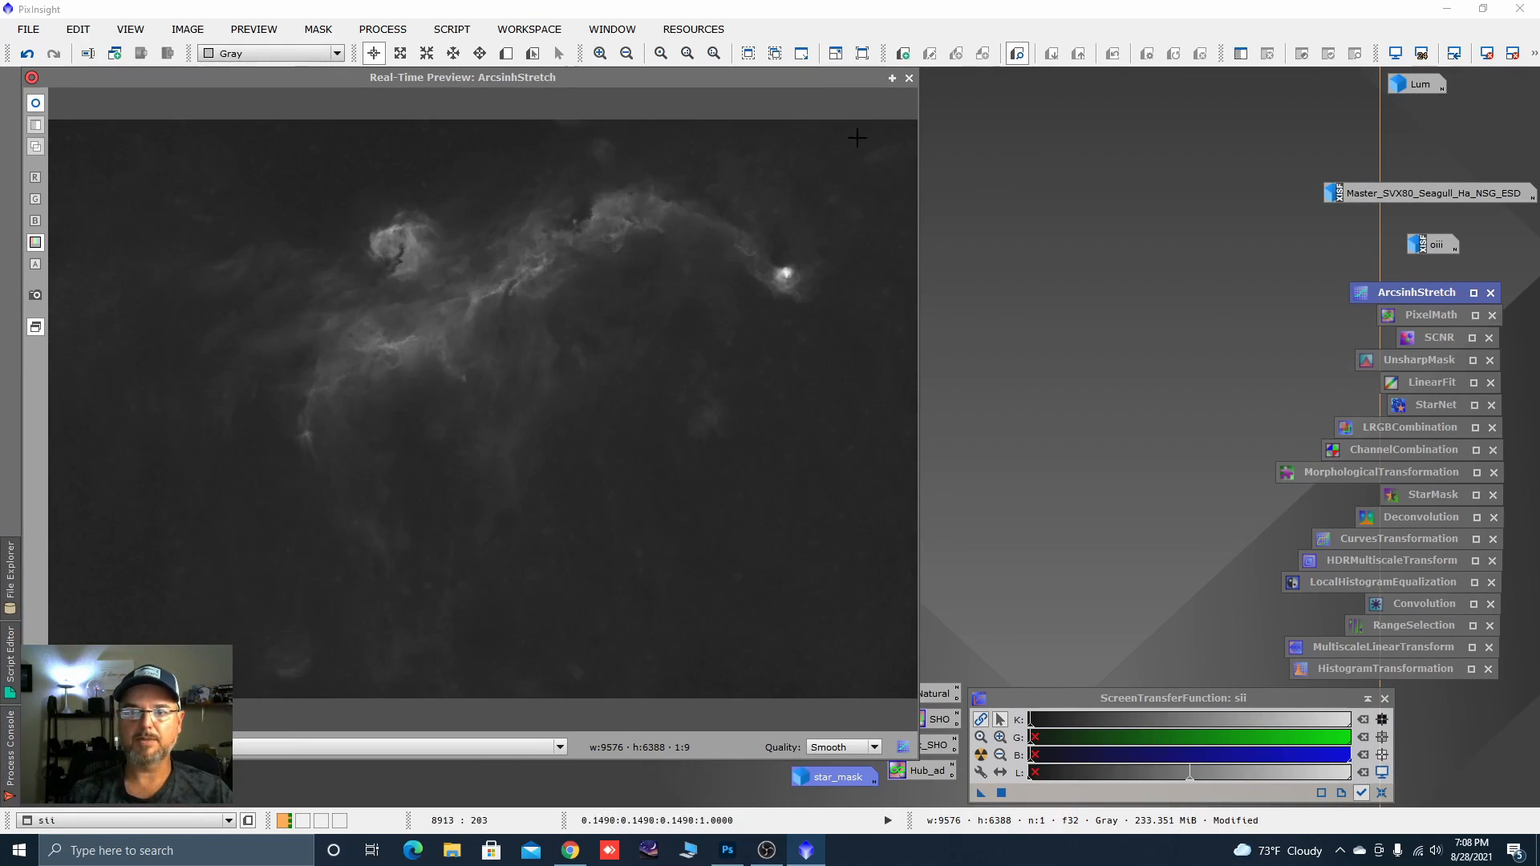
pyautogui.click(909, 79)
pyautogui.scroll(-3, 493, 415)
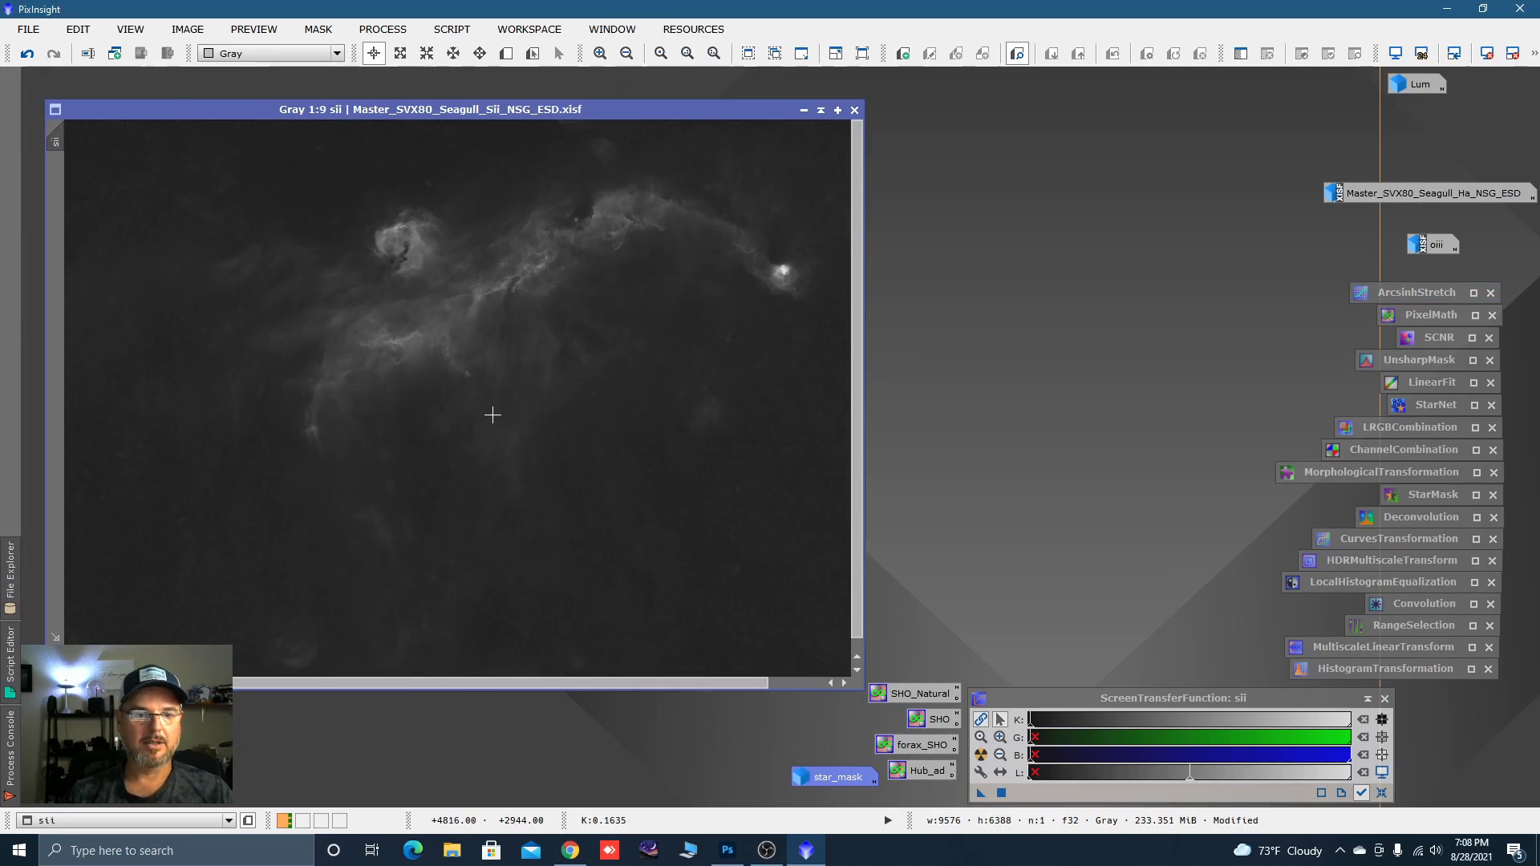
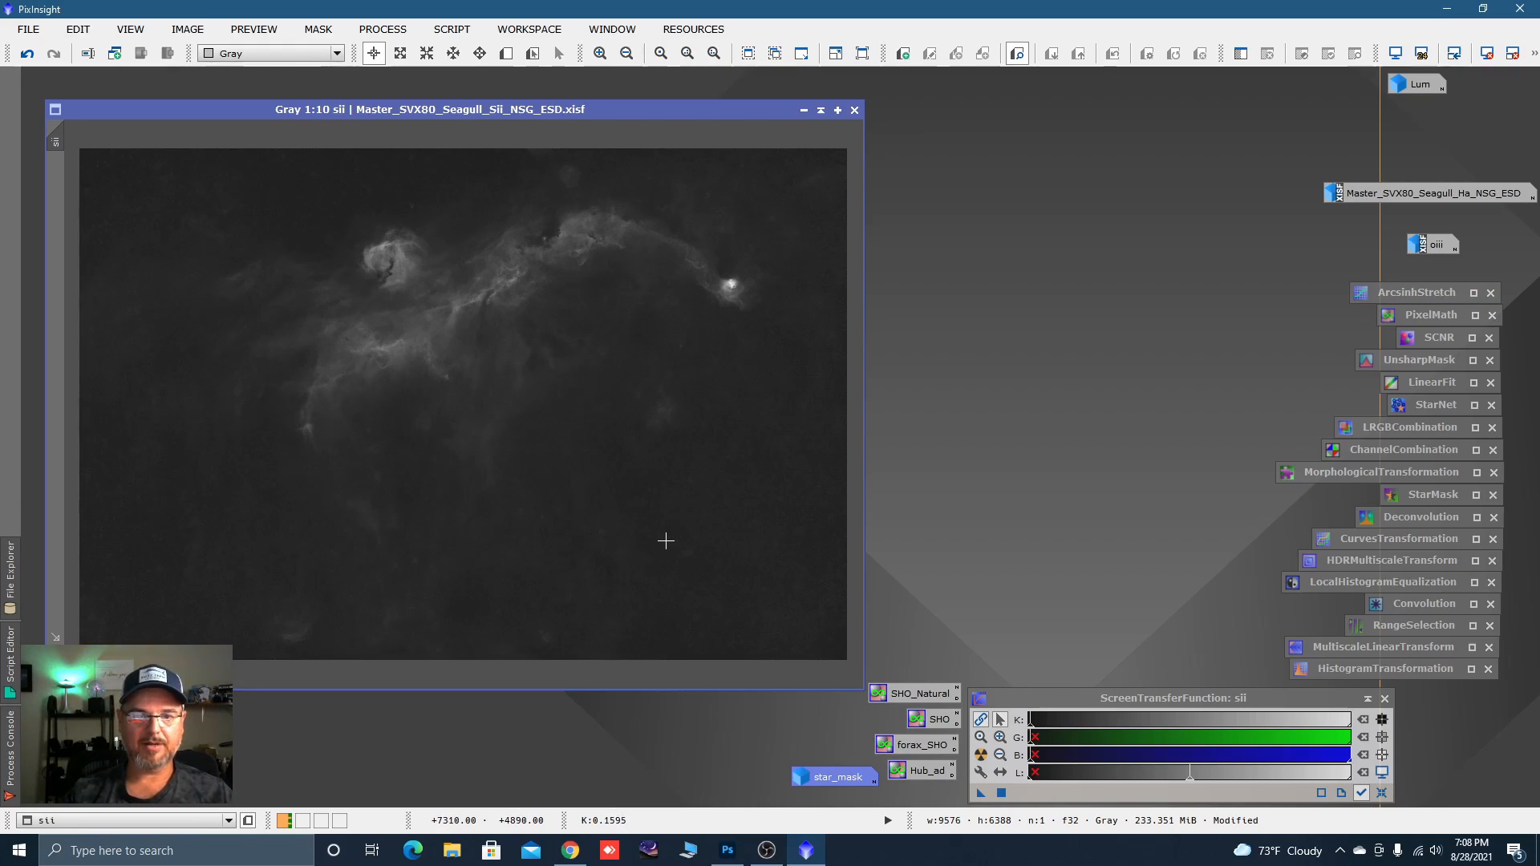
# Open CloneStamp and clone out the first faint star remnant in the lower-right background of the starless sii image.
pyautogui.scroll(2, 665, 542)
pyautogui.press('space')
pyautogui.moveTo(666, 537); pyautogui.dragTo(263, 286)
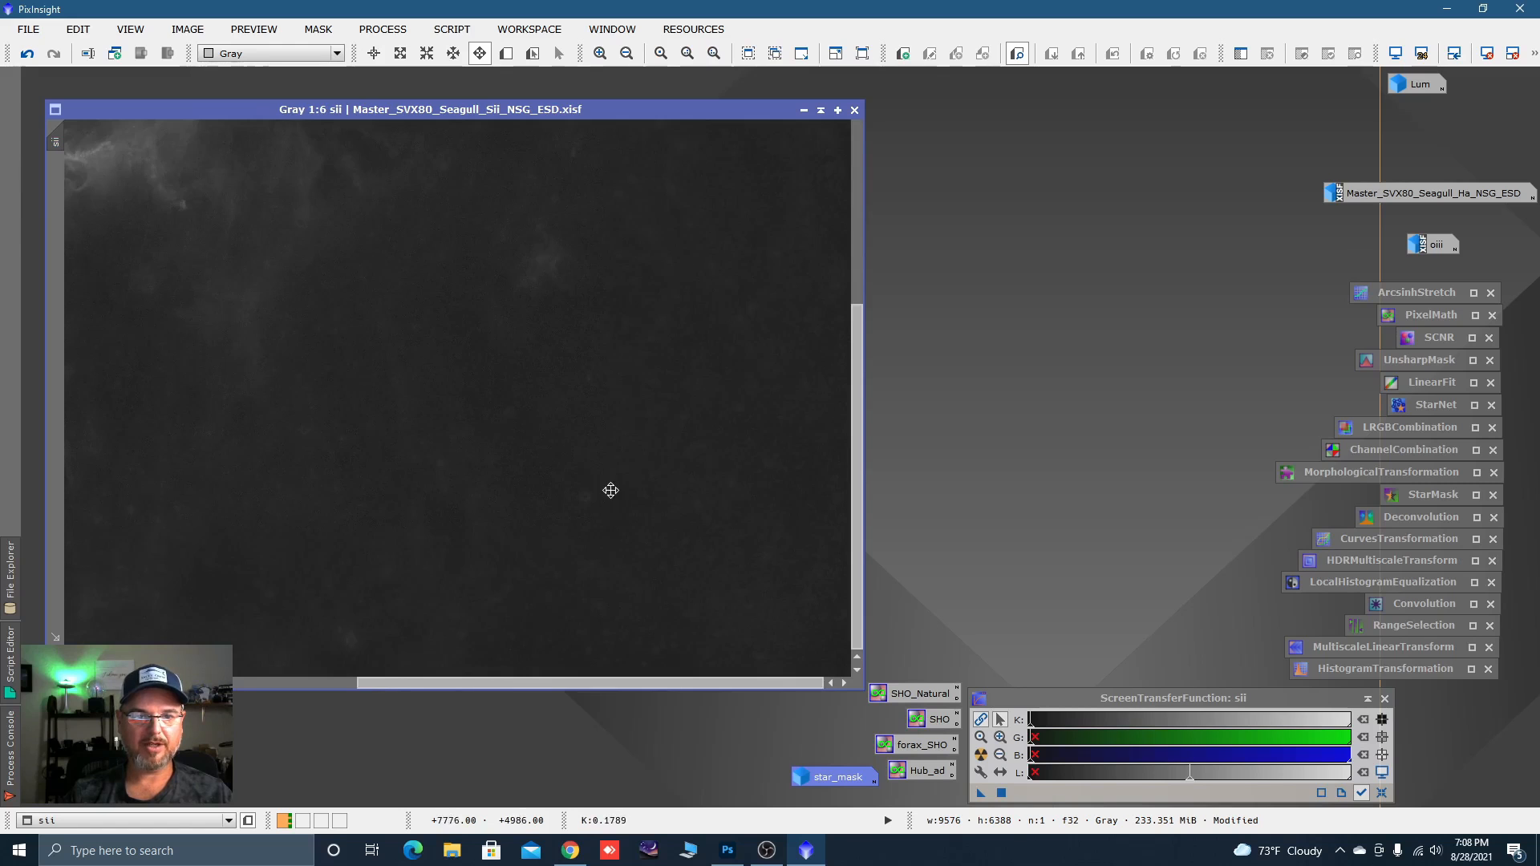
pyautogui.scroll(1, 622, 534)
pyautogui.click(383, 29)
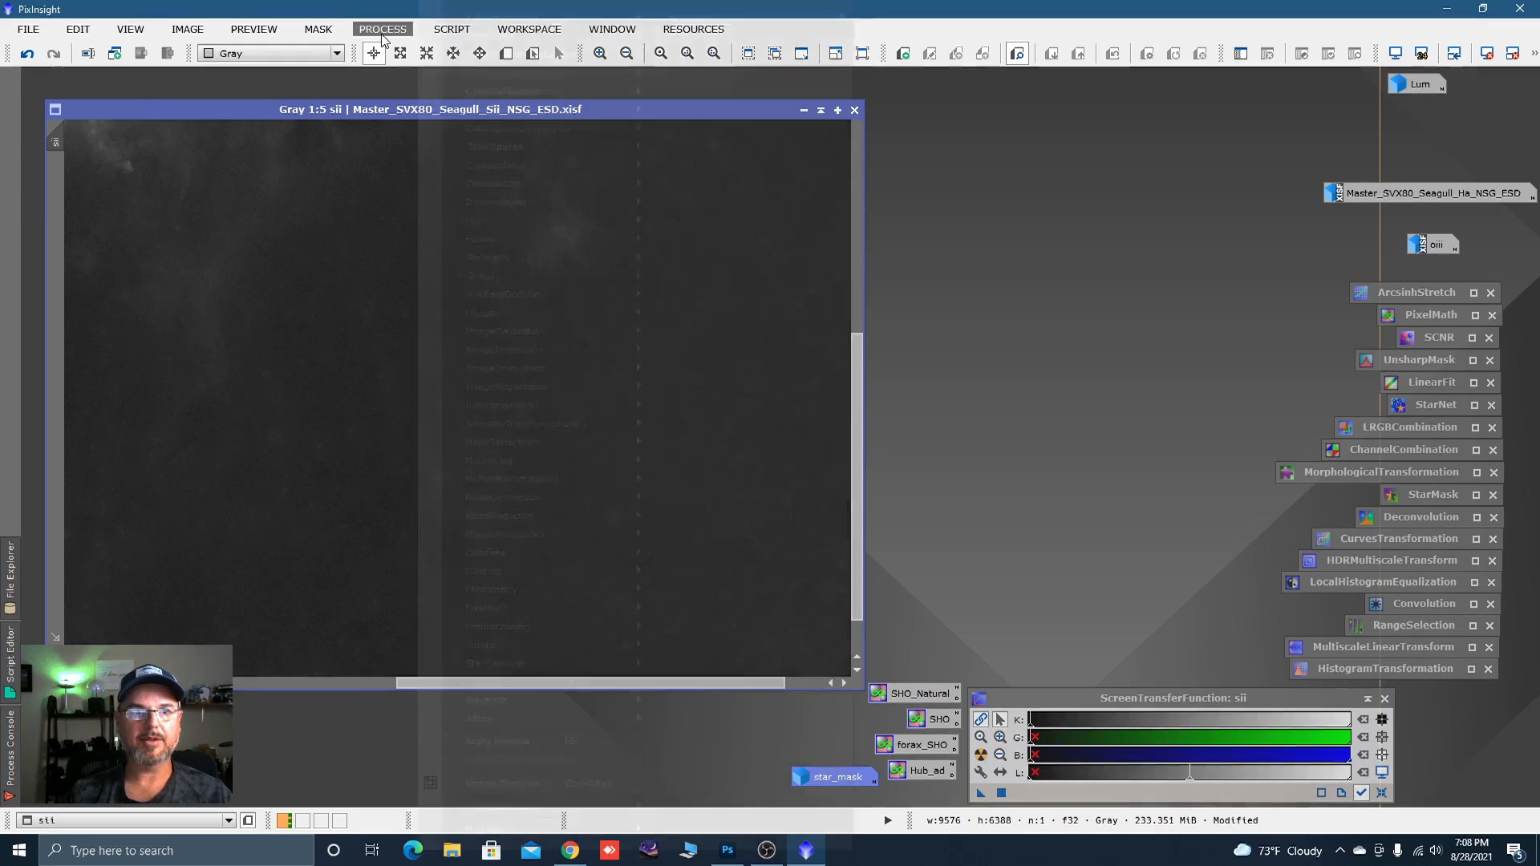
pyautogui.moveTo(513, 17)
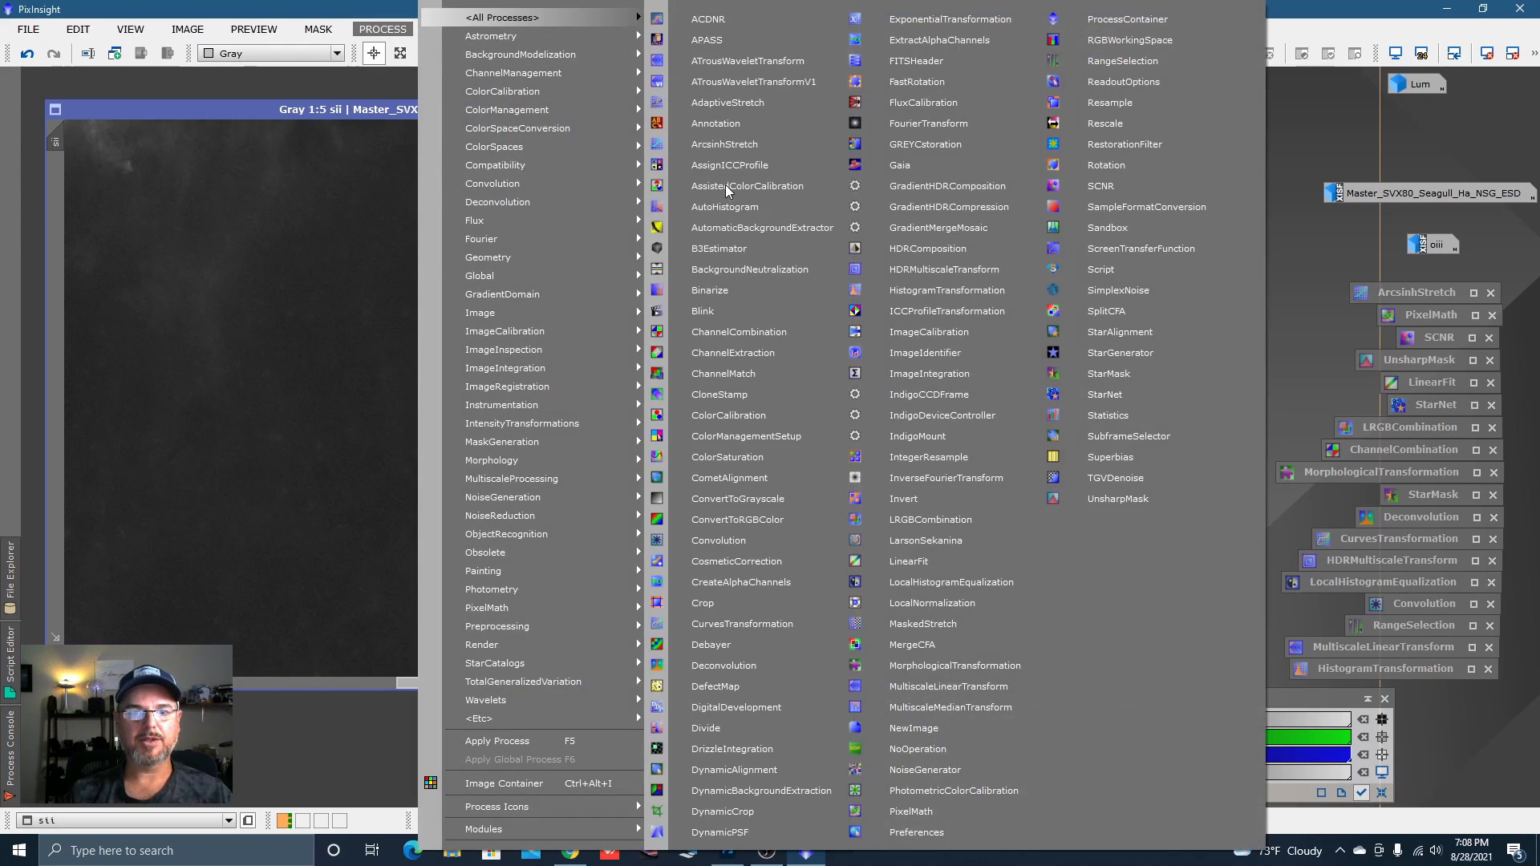
pyautogui.click(721, 397)
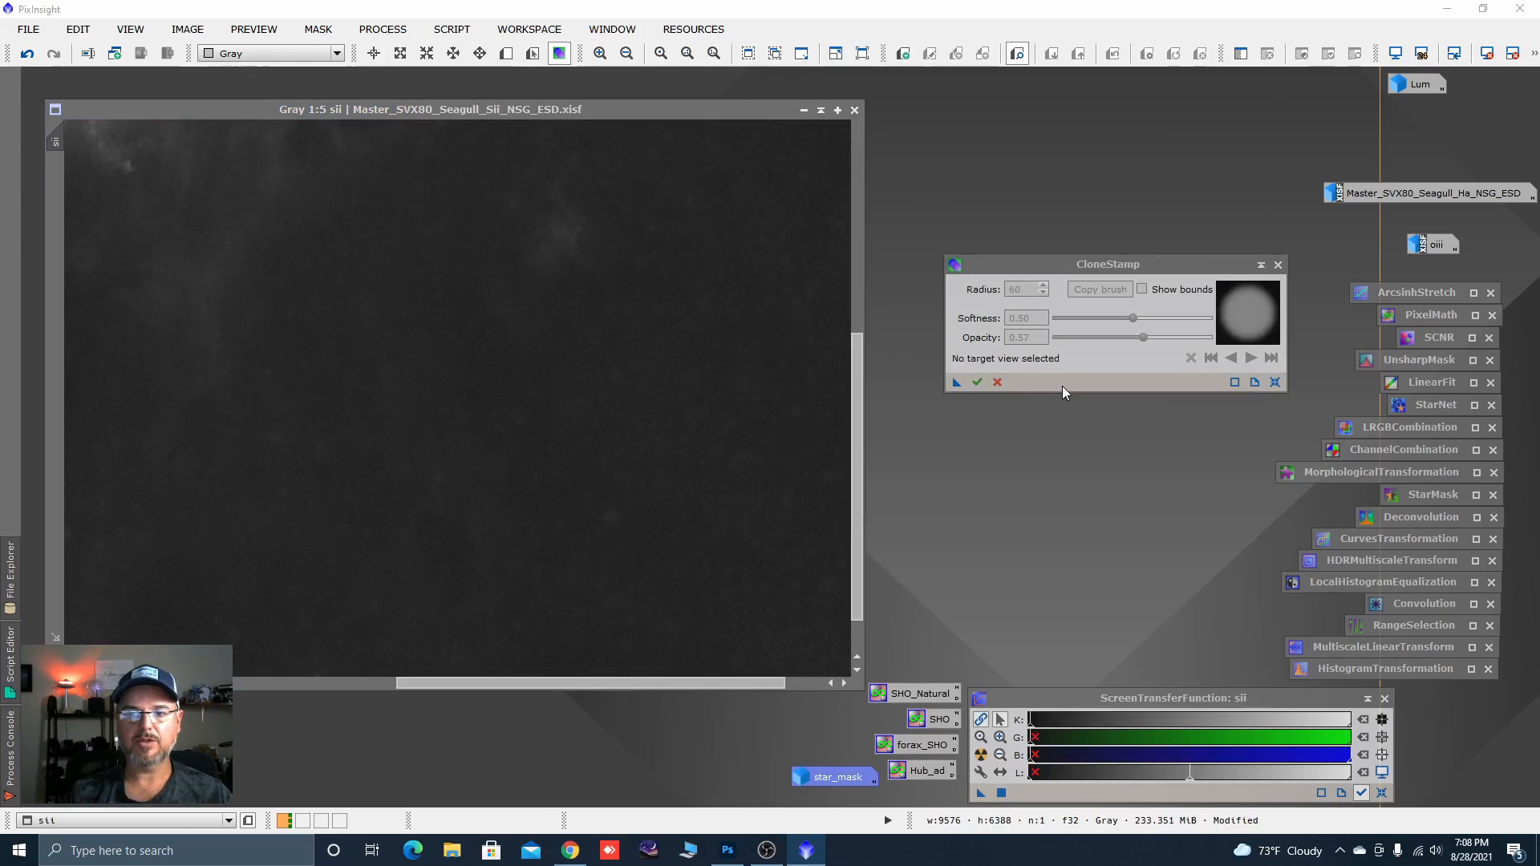
pyautogui.keyDown('ctrl'); pyautogui.click(633, 543); pyautogui.keyUp('ctrl')
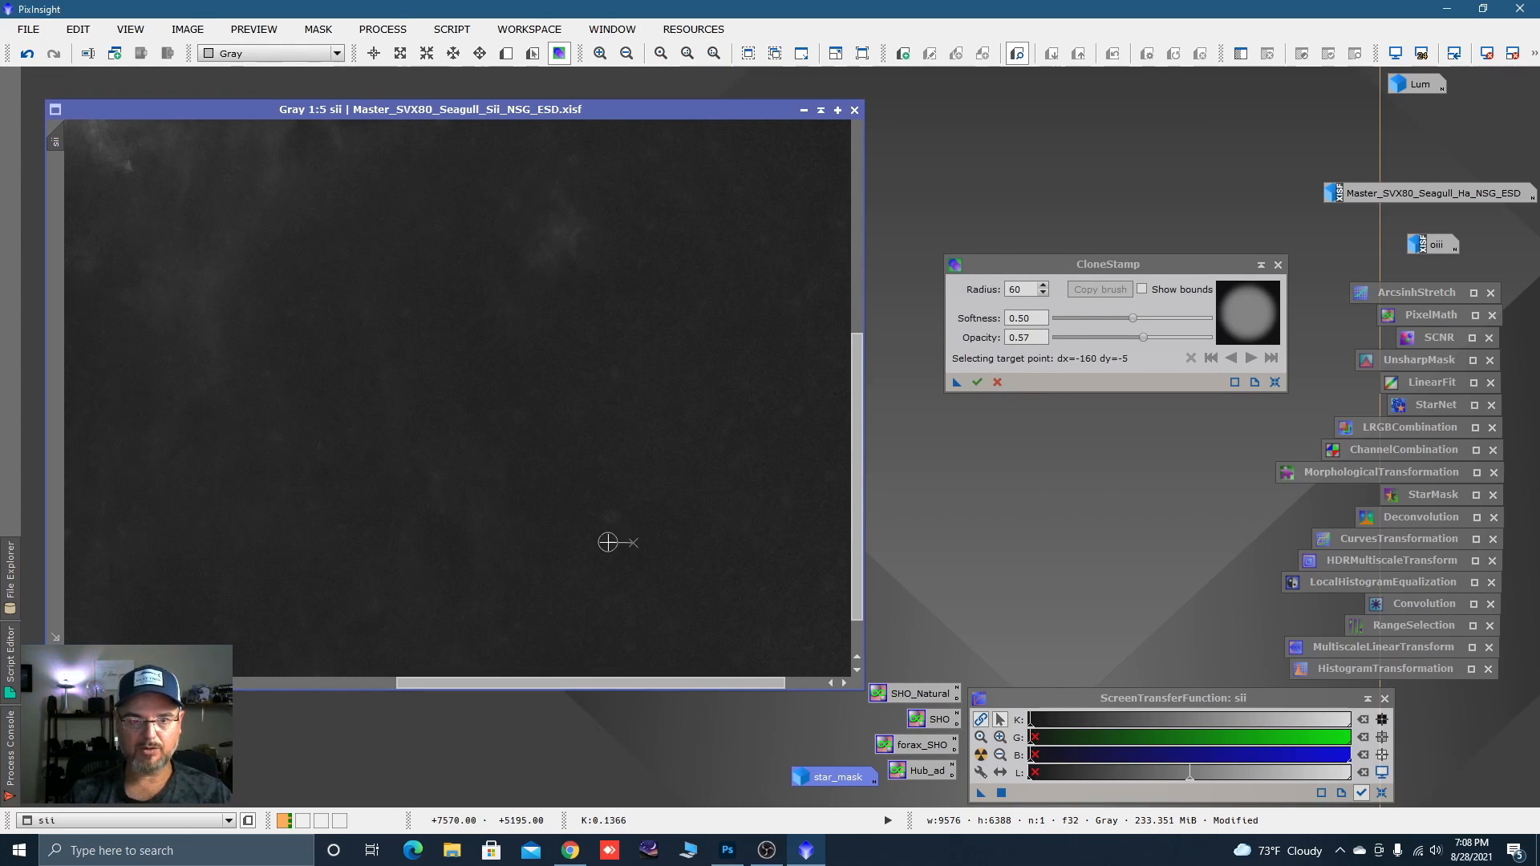
# Clone out the remaining faint star remnants across the lower-right background of sii, sampling clean sky beside each one.
pyautogui.keyDown('ctrl'); pyautogui.click(802, 450); pyautogui.keyUp('ctrl')
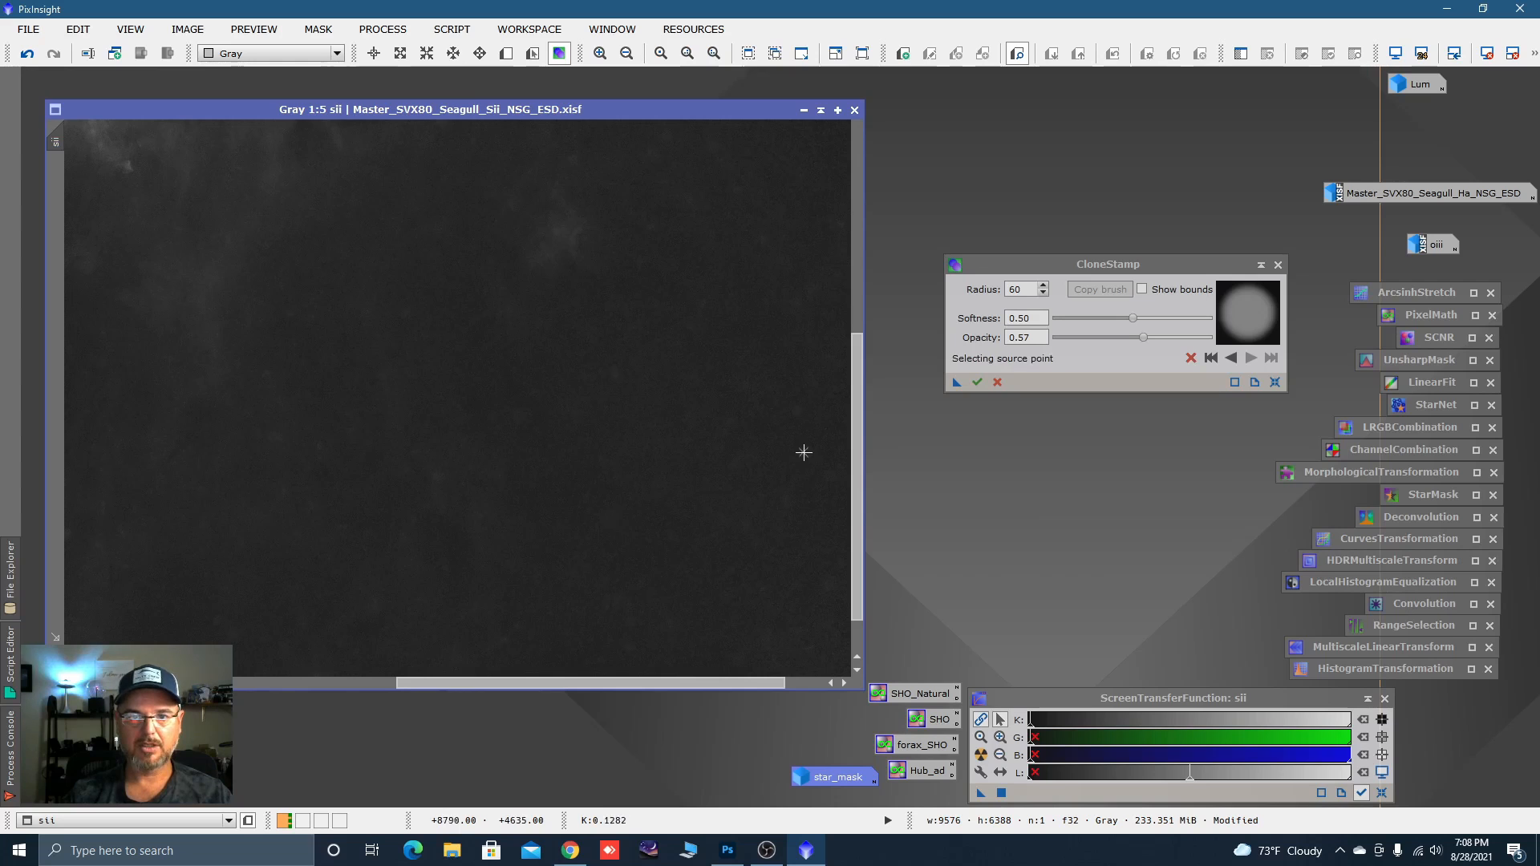
pyautogui.click(797, 410)
pyautogui.keyDown('ctrl'); pyautogui.click(426, 597); pyautogui.keyUp('ctrl')
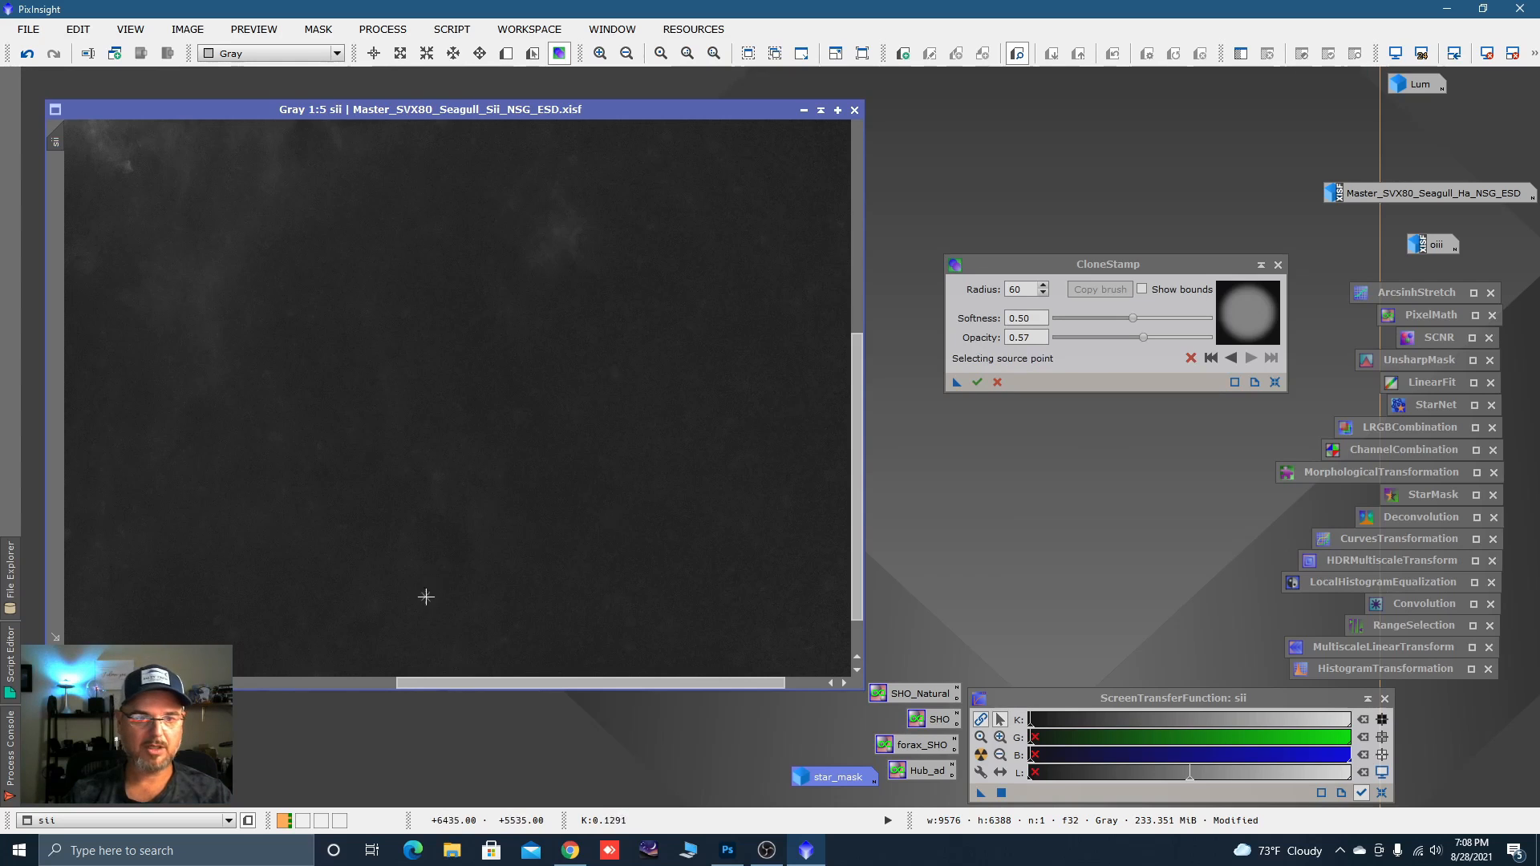
pyautogui.keyDown('ctrl'); pyautogui.click(447, 507); pyautogui.keyUp('ctrl')
pyautogui.click(451, 471)
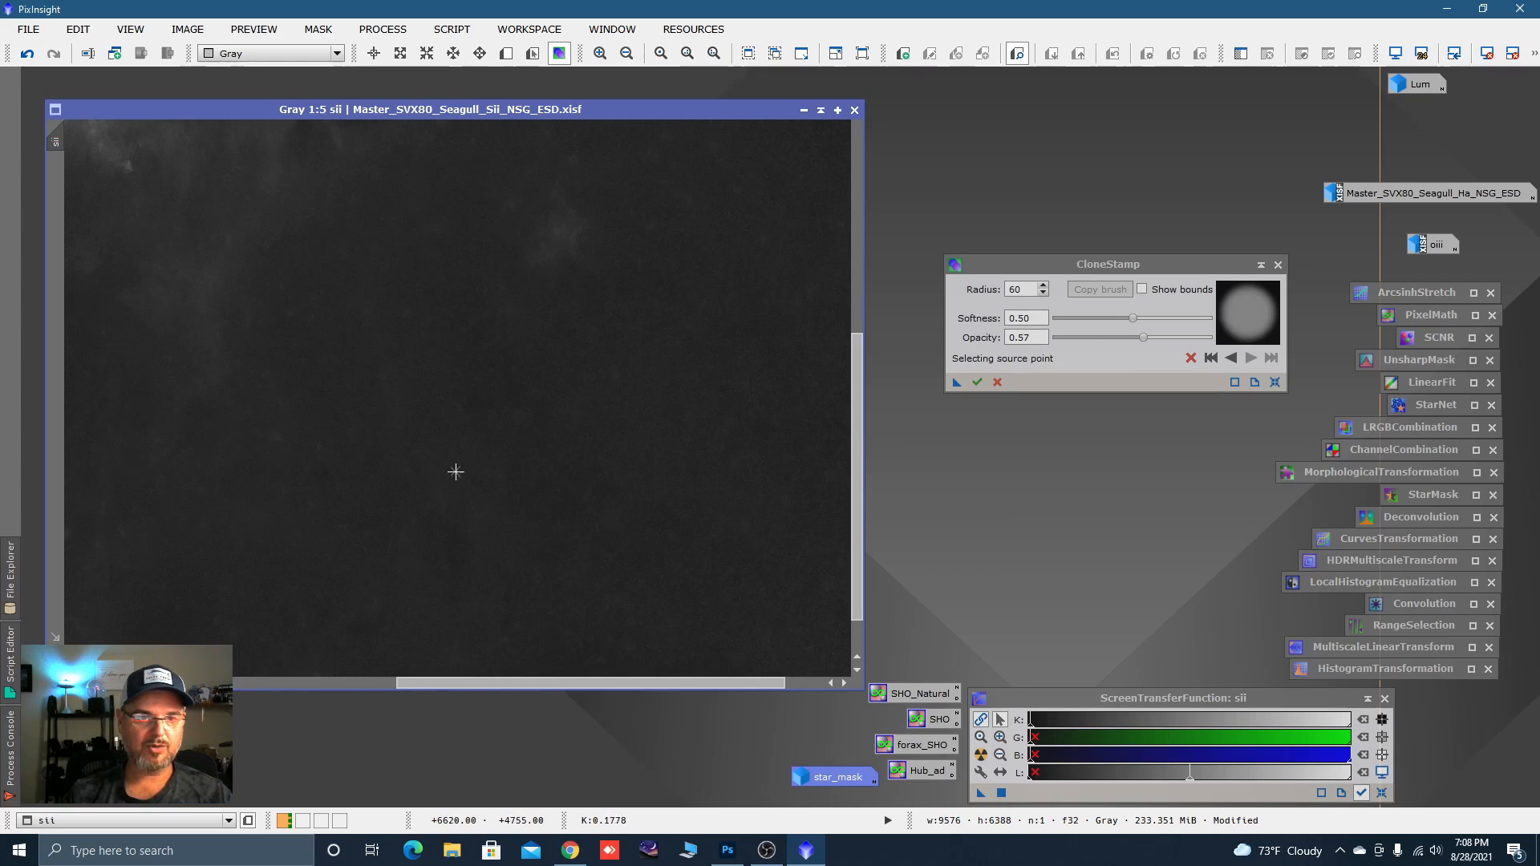
pyautogui.keyDown('ctrl'); pyautogui.click(454, 313); pyautogui.keyUp('ctrl')
pyautogui.click(402, 312)
pyautogui.keyDown('ctrl'); pyautogui.click(276, 605); pyautogui.keyUp('ctrl')
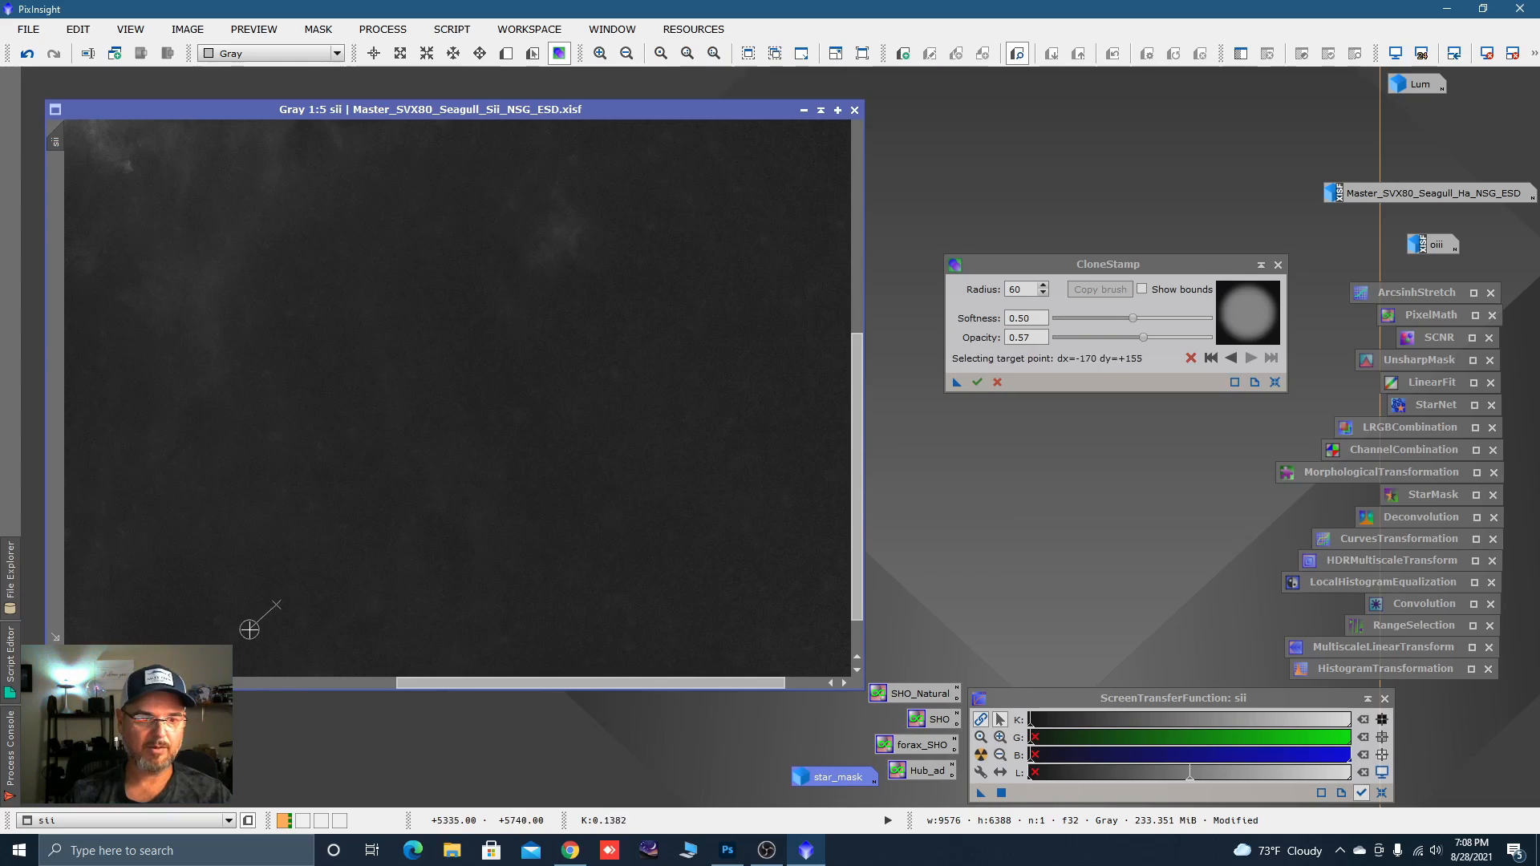
pyautogui.click(235, 629)
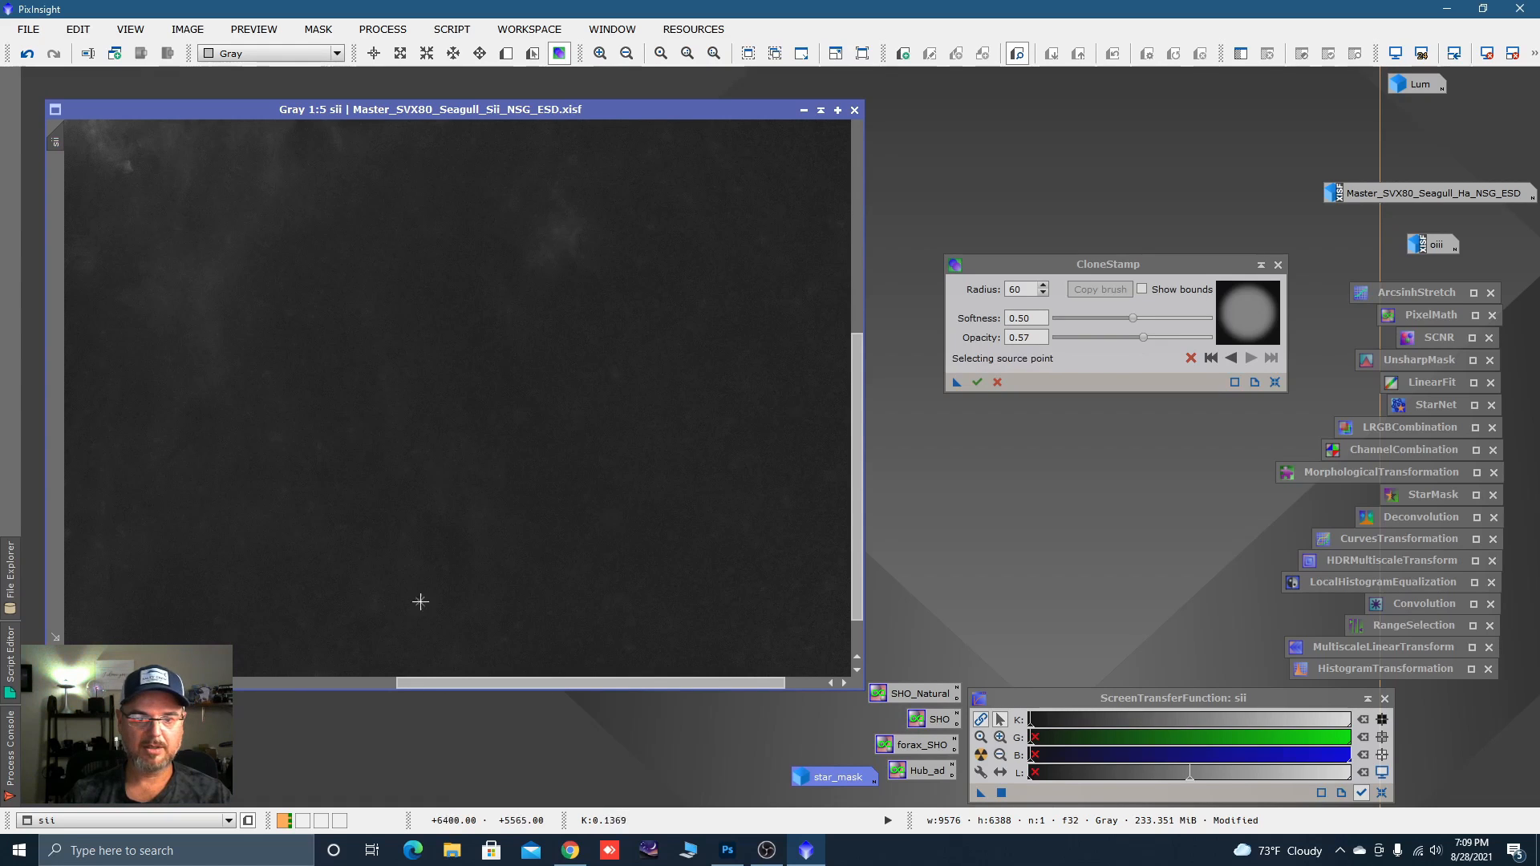
pyautogui.keyDown('ctrl'); pyautogui.click(714, 639); pyautogui.keyUp('ctrl')
pyautogui.click(633, 650)
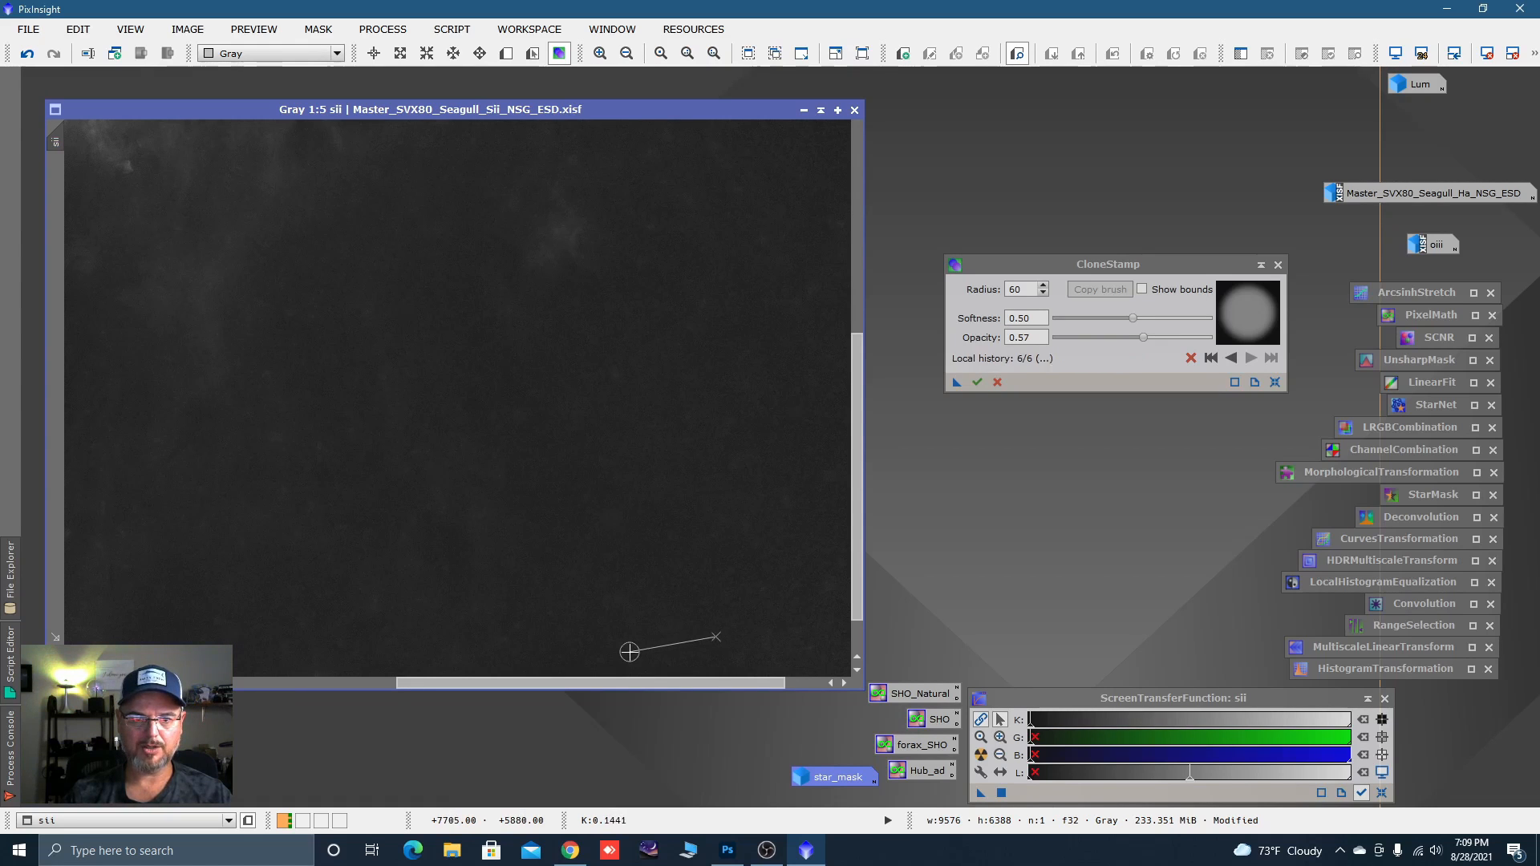
# Try to clone out the ring-shaped star remnant in the background below the nebula's lower wing, and undo that stroke.
pyautogui.moveTo(669, 686); pyautogui.dragTo(257, 679)
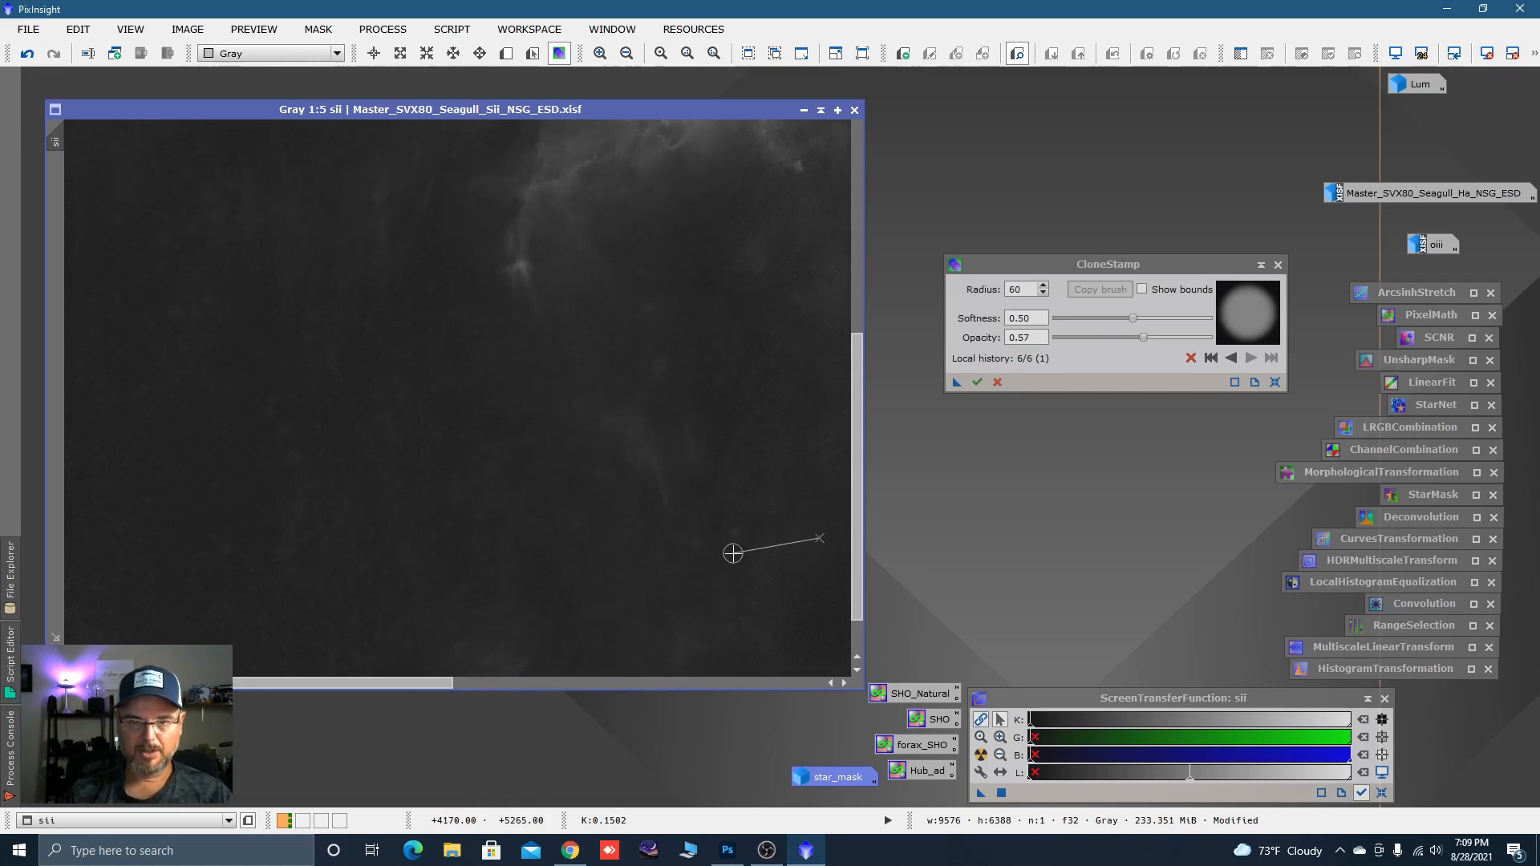
pyautogui.scroll(2, 730, 552)
pyautogui.press('space')
pyautogui.moveTo(743, 568); pyautogui.dragTo(134, 368)
pyautogui.moveTo(264, 410); pyautogui.dragTo(439, 682)
pyautogui.keyDown('ctrl'); pyautogui.click(395, 437); pyautogui.keyUp('ctrl')
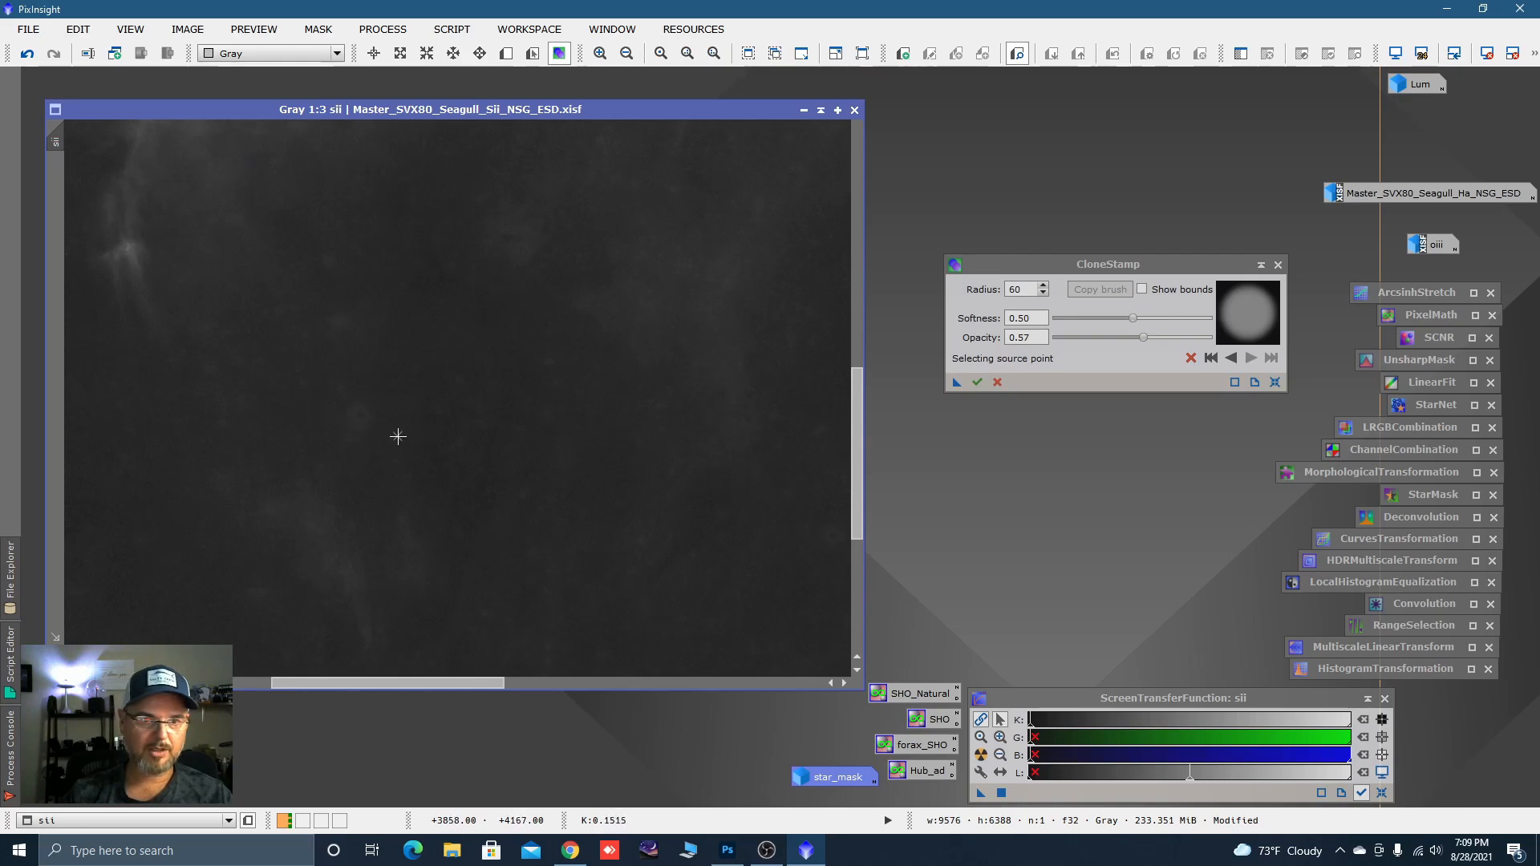
pyautogui.click(354, 414)
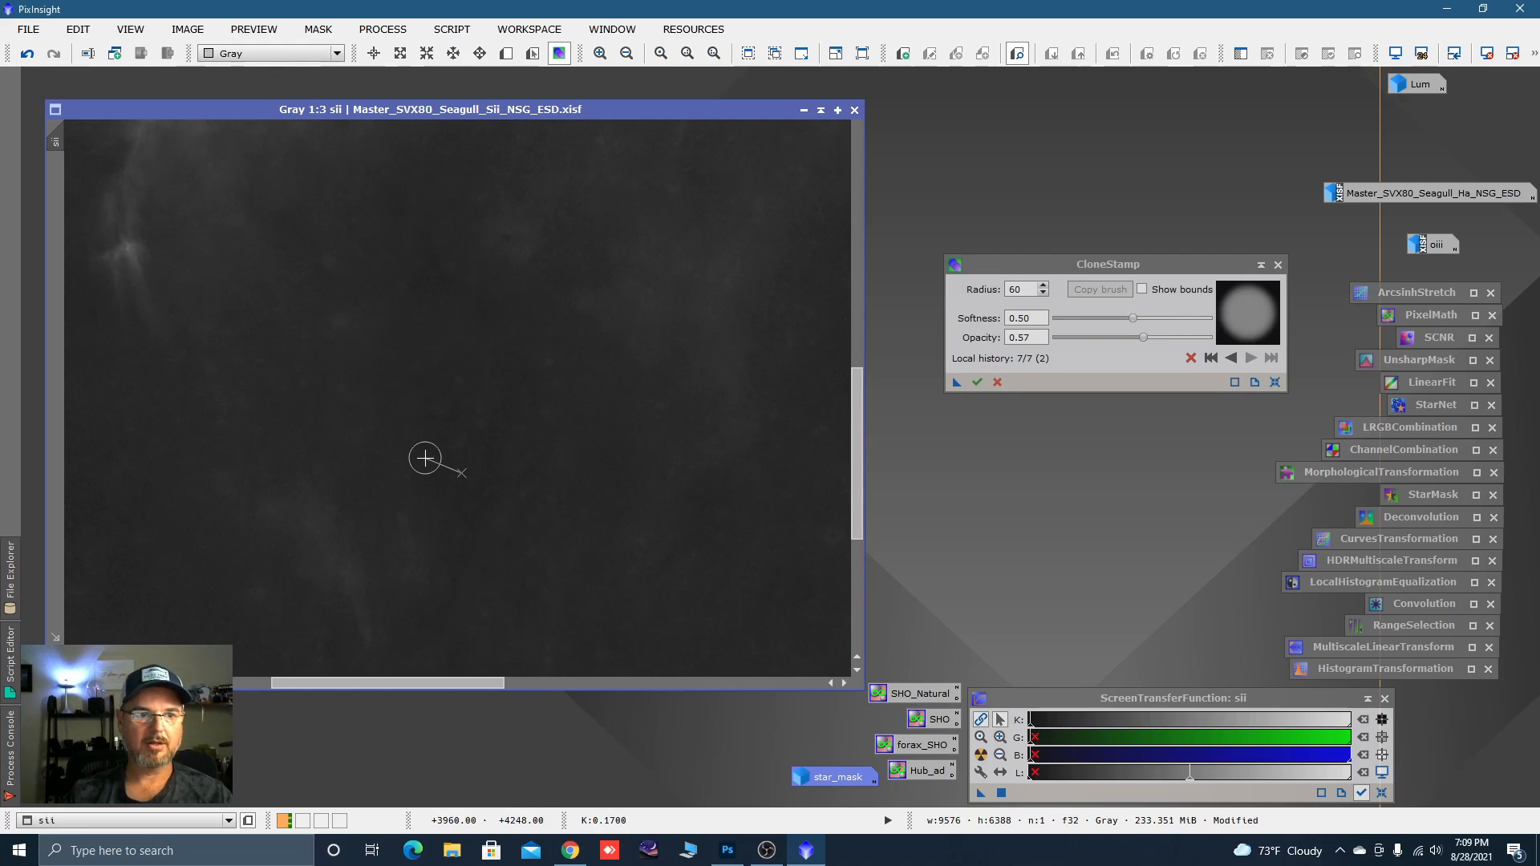
pyautogui.press('space')
pyautogui.moveTo(553, 553)
pyautogui.mouseDown()
pyautogui.moveTo(574, 526)
pyautogui.moveTo(570, 325)
pyautogui.mouseUp()
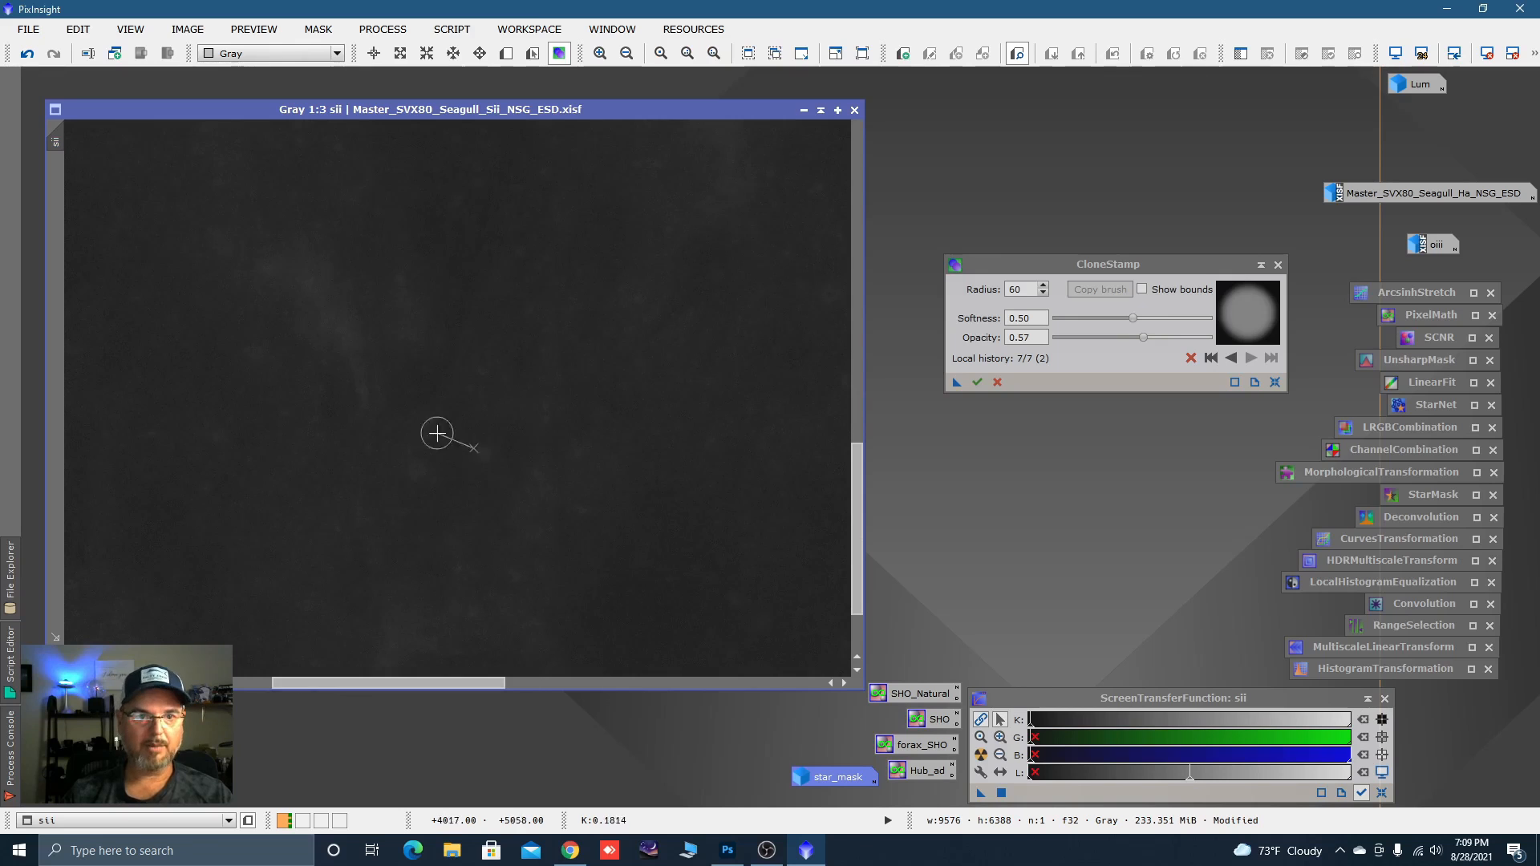
pyautogui.click(1232, 359)
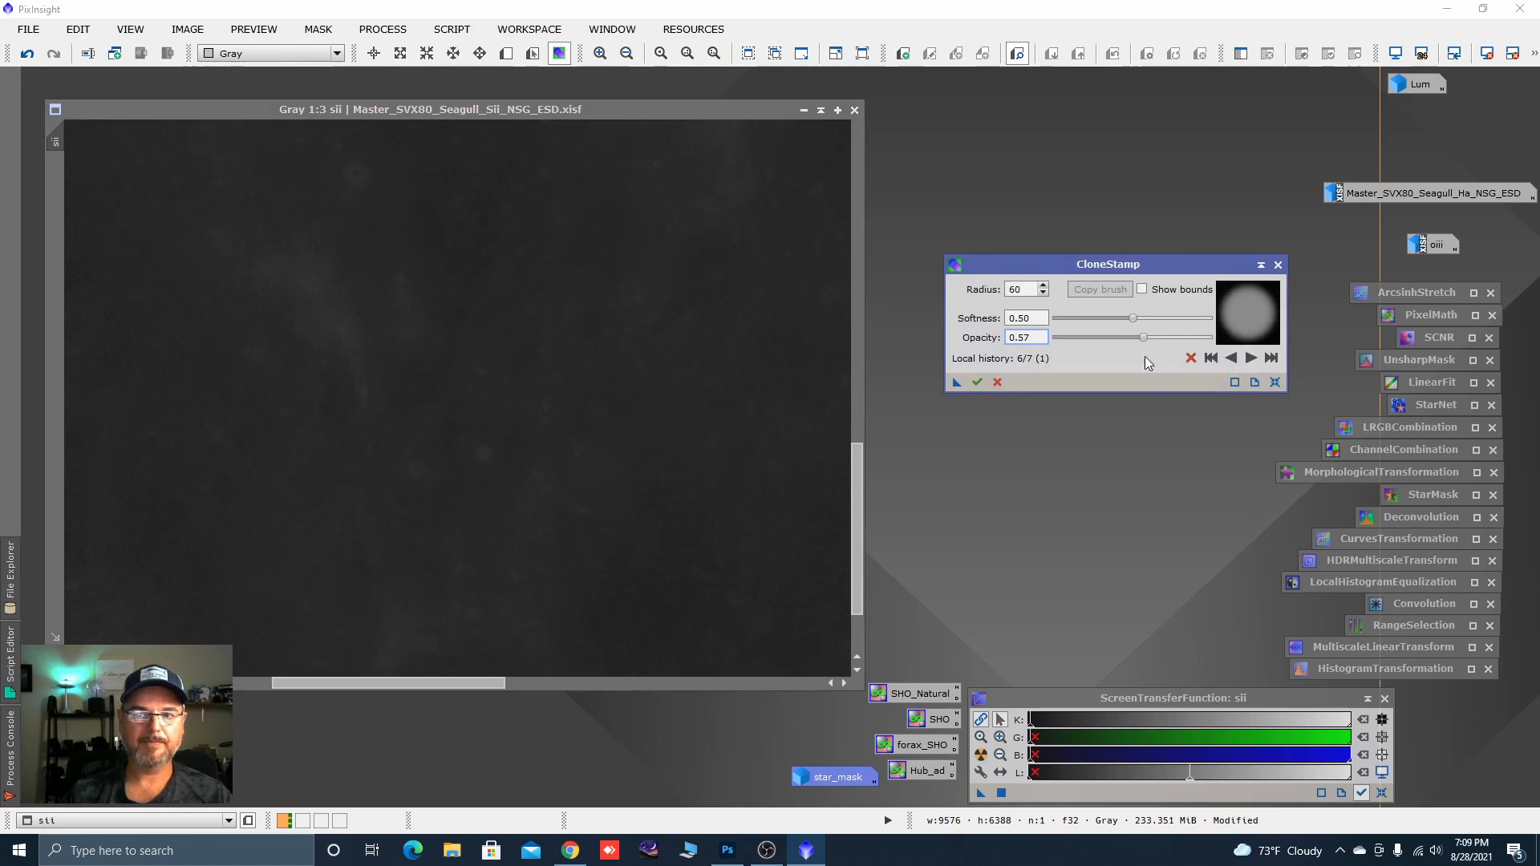
# Clone out the ring-shaped remnant below the nebula's lower wing and another spot beneath it, using fresh nearby source points.
pyautogui.keyDown('ctrl'); pyautogui.click(407, 313); pyautogui.keyUp('ctrl')
pyautogui.click(352, 174)
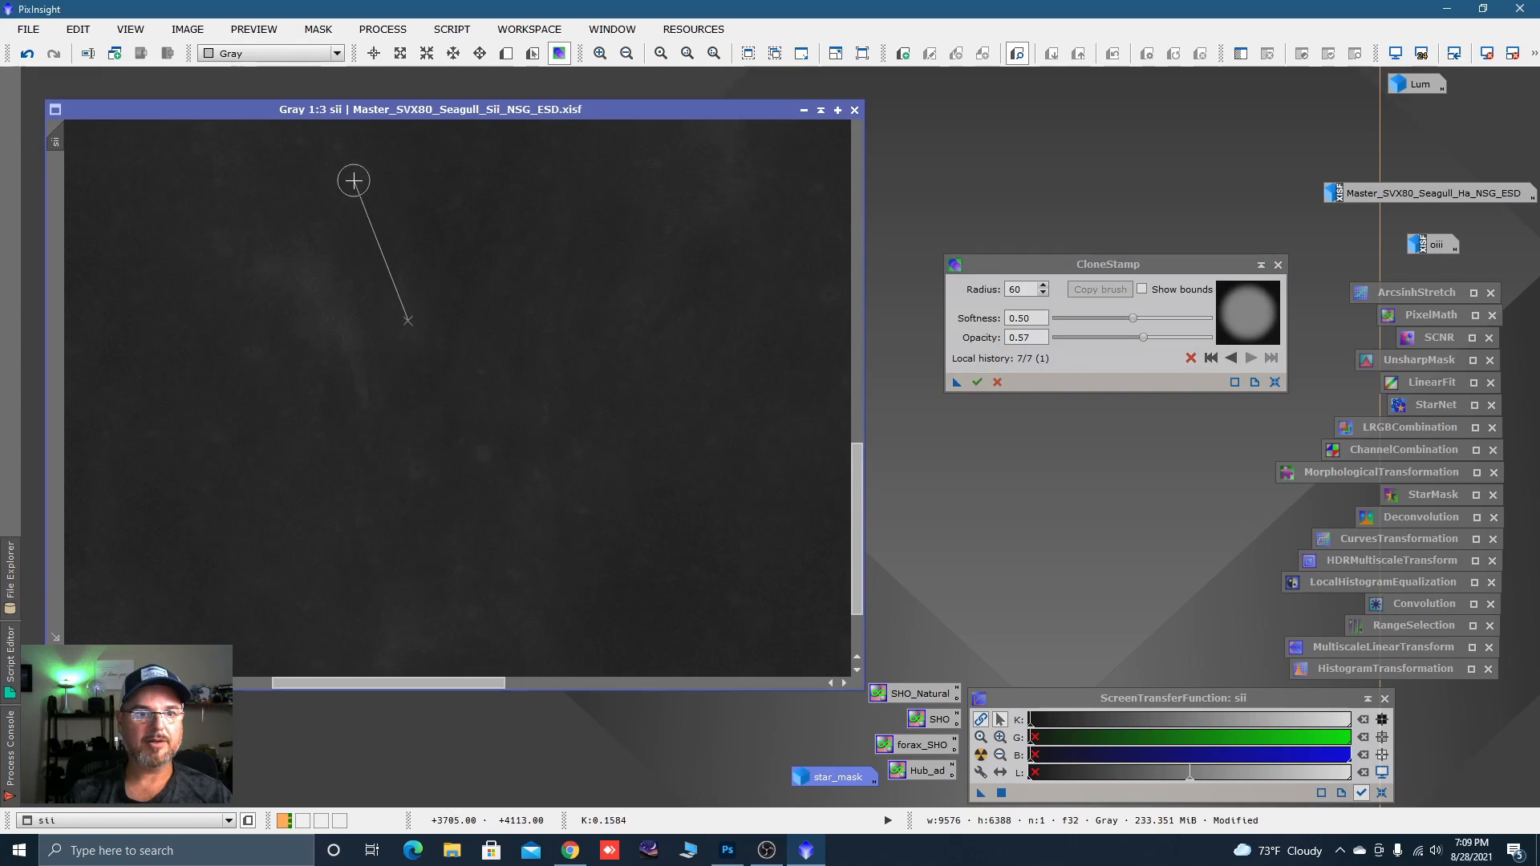
pyautogui.keyDown('ctrl'); pyautogui.click(447, 493); pyautogui.keyUp('ctrl')
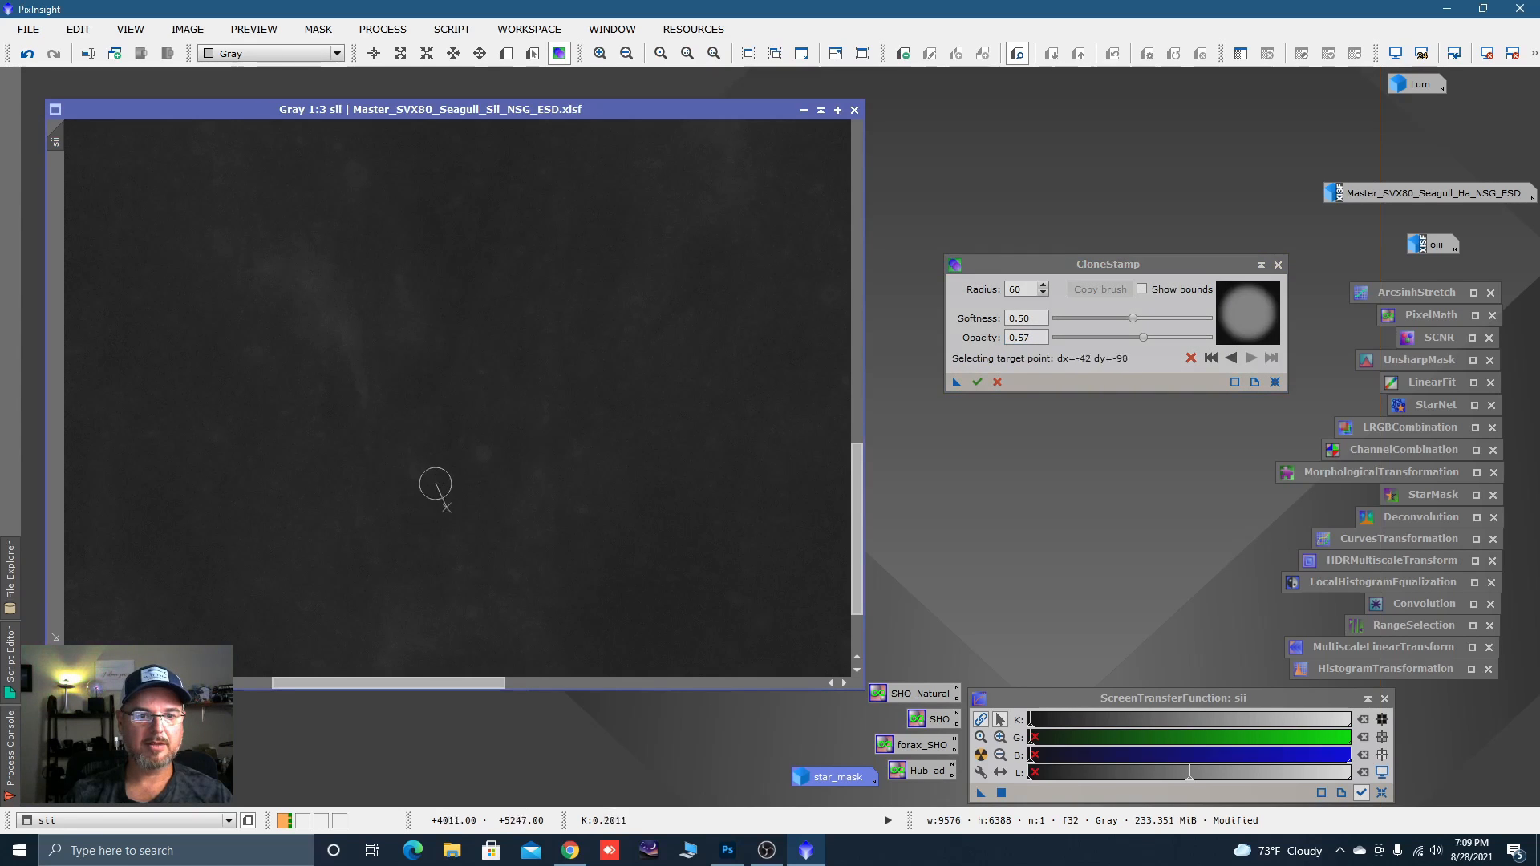
pyautogui.click(414, 457)
# Clone out two faint blotches in the lower-middle background of sii, one near the image's bottom edge and one higher up.
pyautogui.press('space')
pyautogui.moveTo(714, 613); pyautogui.dragTo(81, 506)
pyautogui.moveTo(89, 444); pyautogui.dragTo(111, 444)
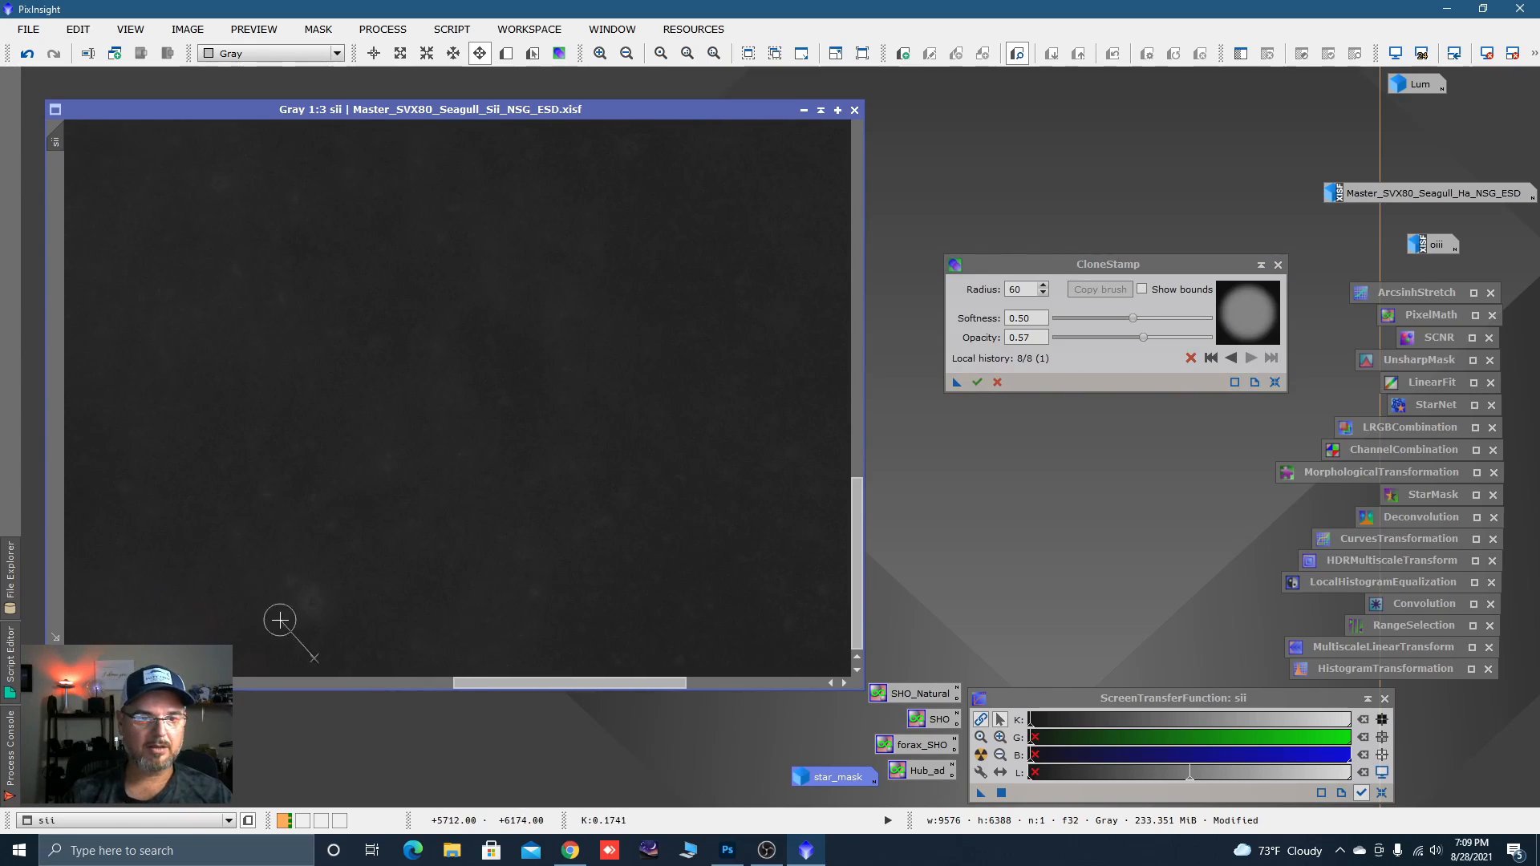
pyautogui.keyDown('ctrl'); pyautogui.click(356, 642); pyautogui.keyUp('ctrl')
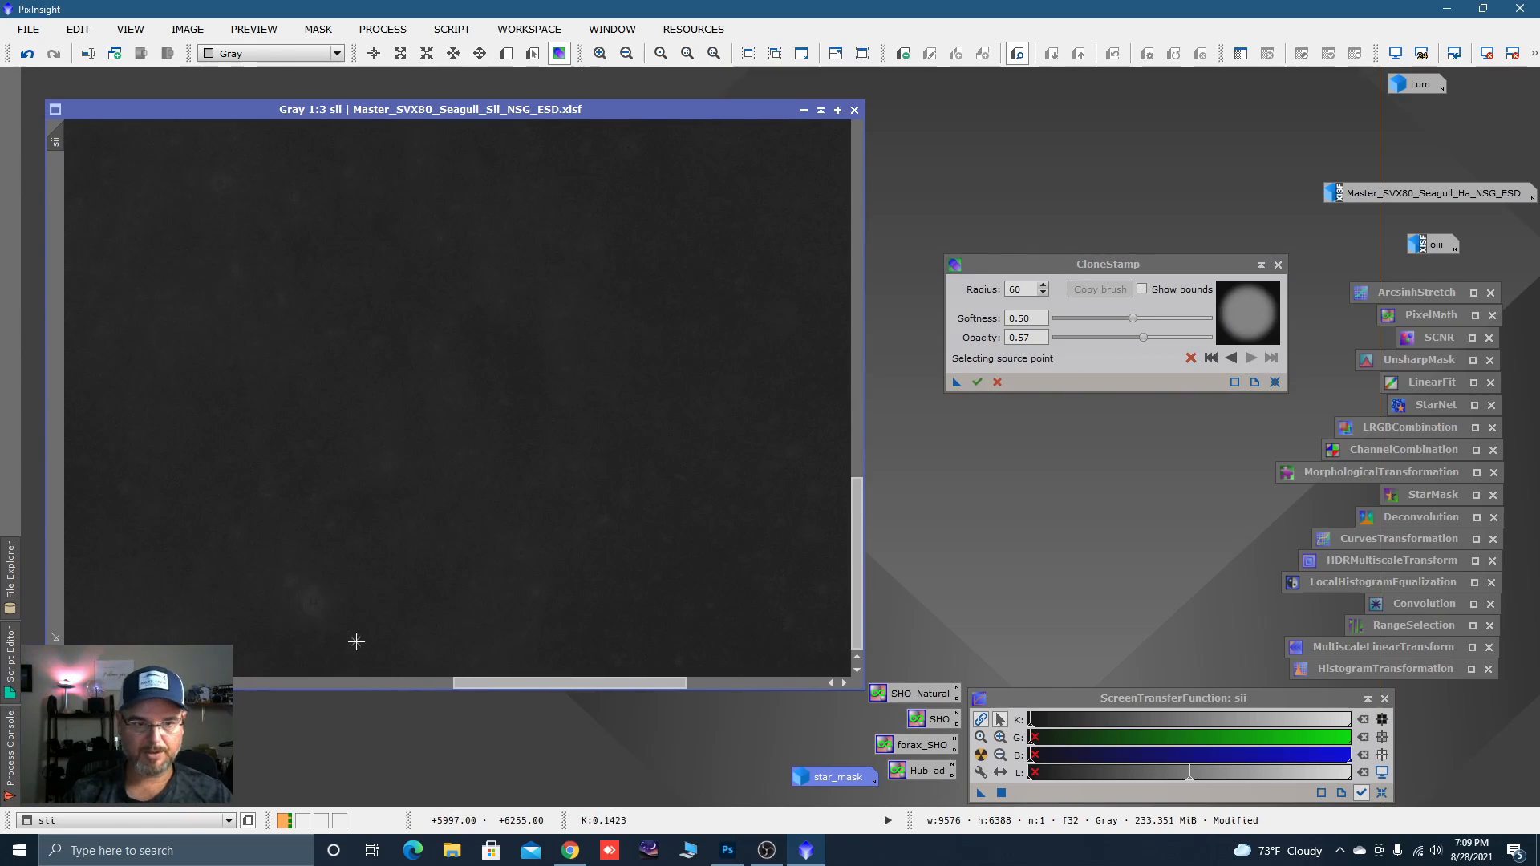
pyautogui.click(316, 609)
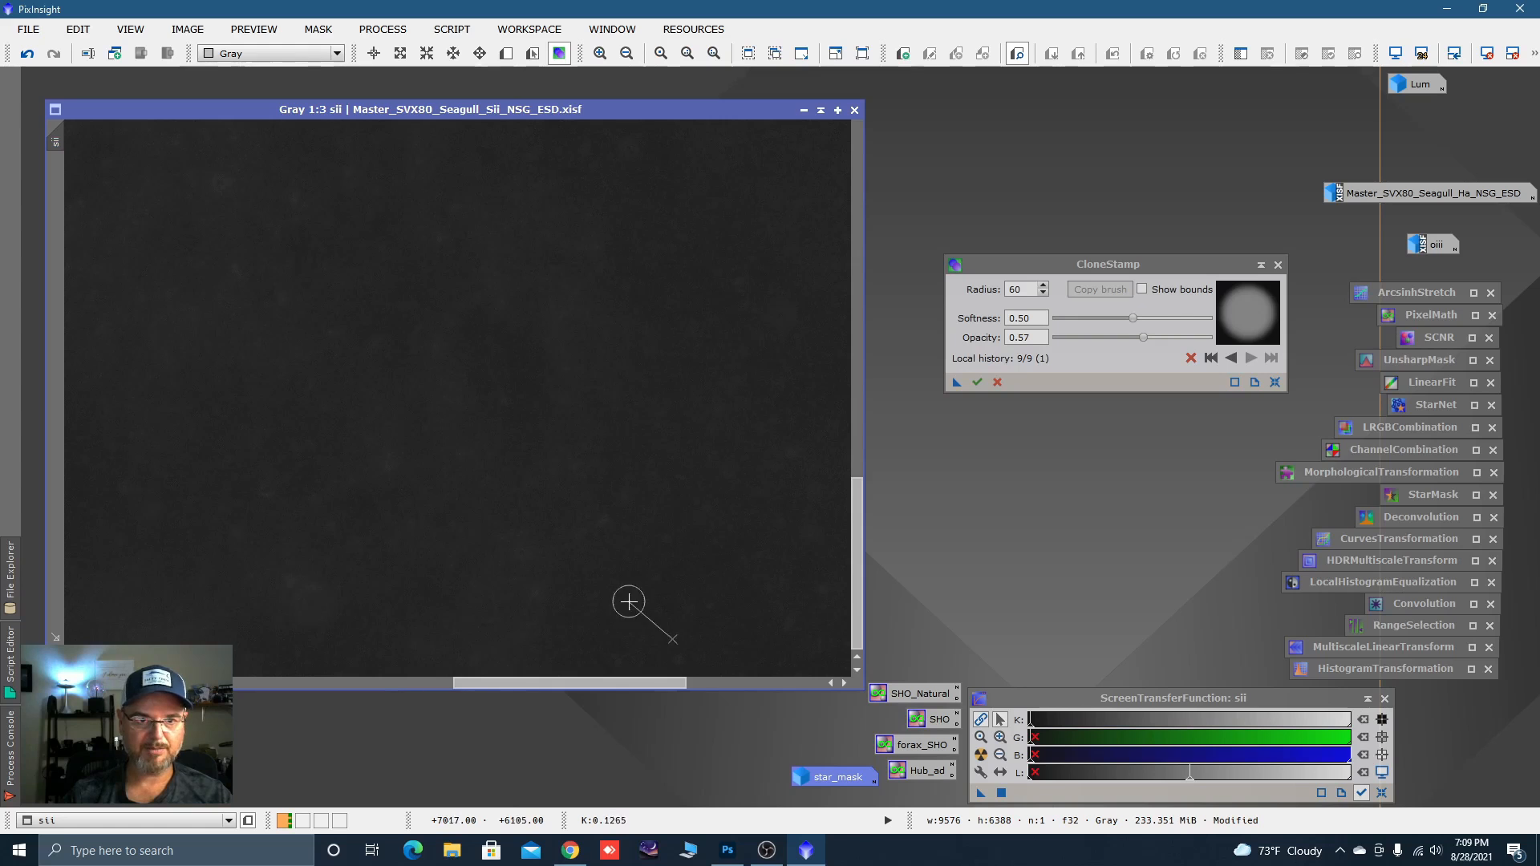
pyautogui.keyDown('ctrl'); pyautogui.click(255, 209); pyautogui.keyUp('ctrl')
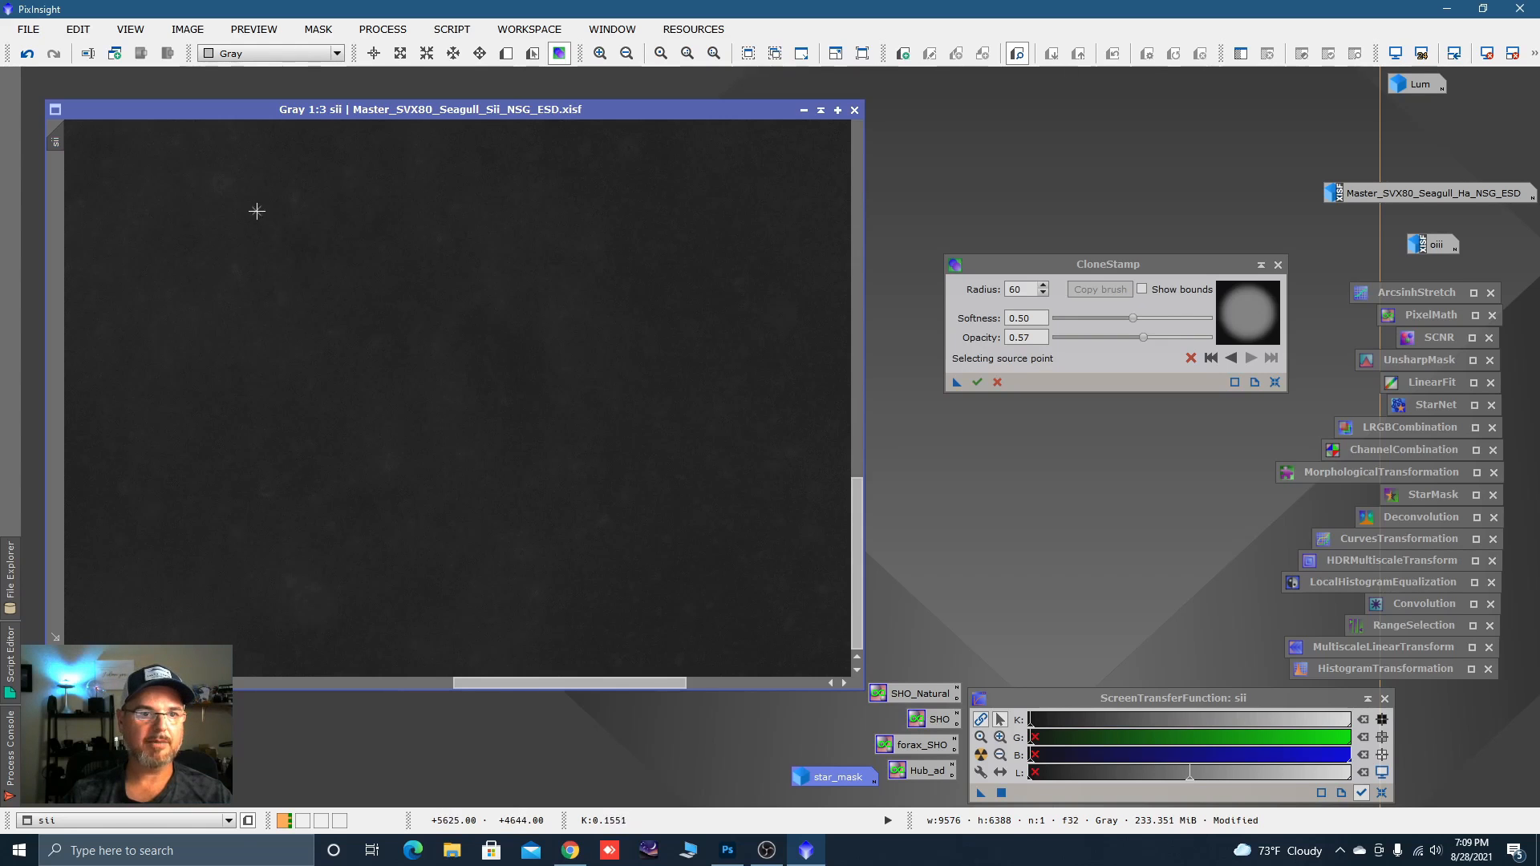
pyautogui.click(222, 186)
# Clone out the star remnant in the dark sky above and right of the bright knot at the nebula's right end.
pyautogui.press('space')
pyautogui.moveTo(604, 213); pyautogui.dragTo(483, 720)
pyautogui.moveTo(653, 401); pyautogui.dragTo(342, 713)
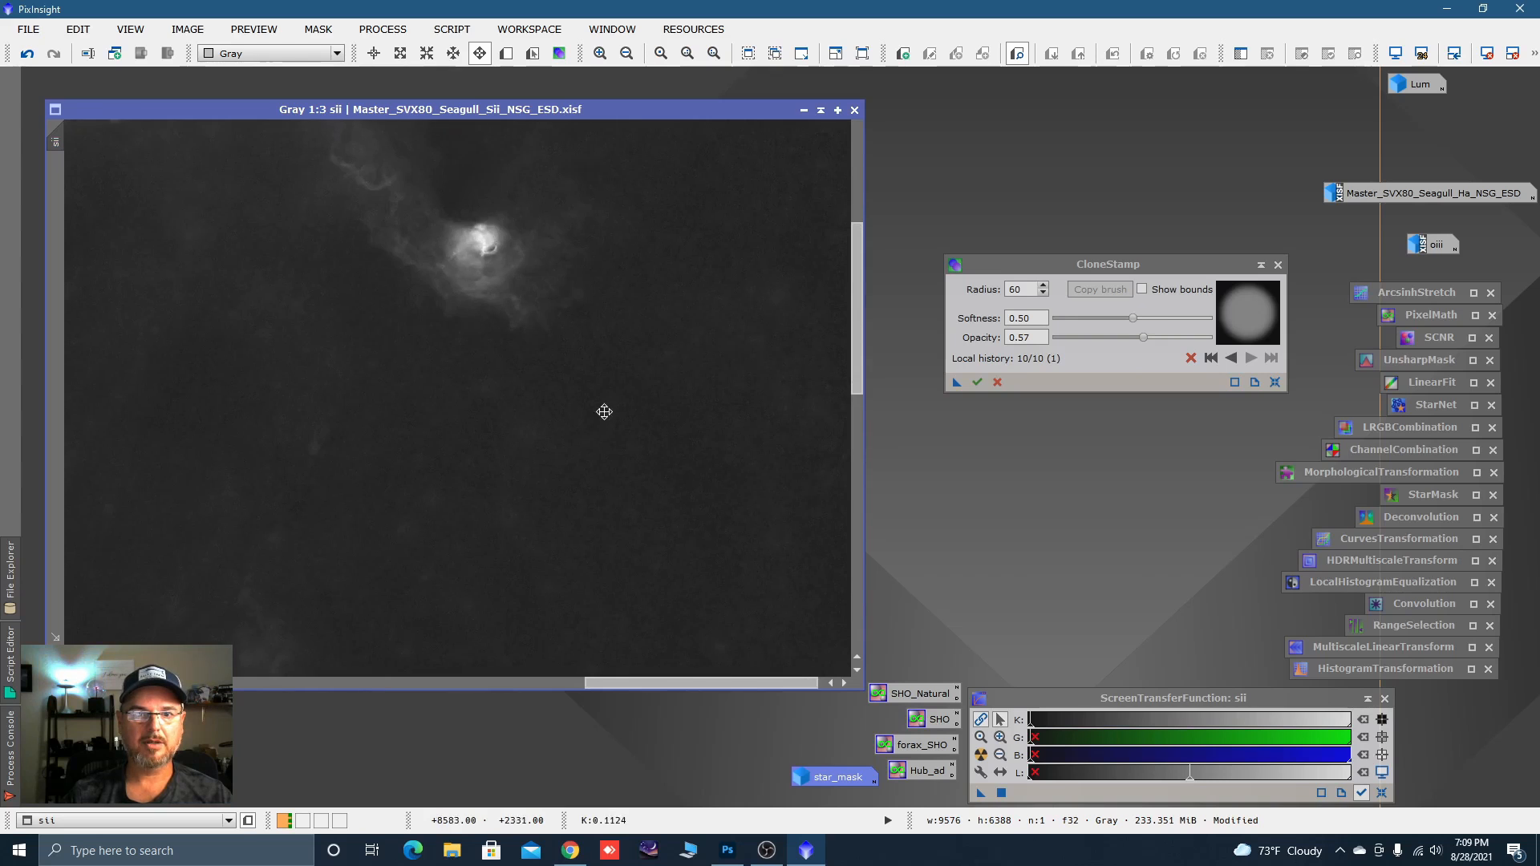
pyautogui.moveTo(604, 410); pyautogui.dragTo(247, 664)
pyautogui.moveTo(425, 380); pyautogui.dragTo(426, 421)
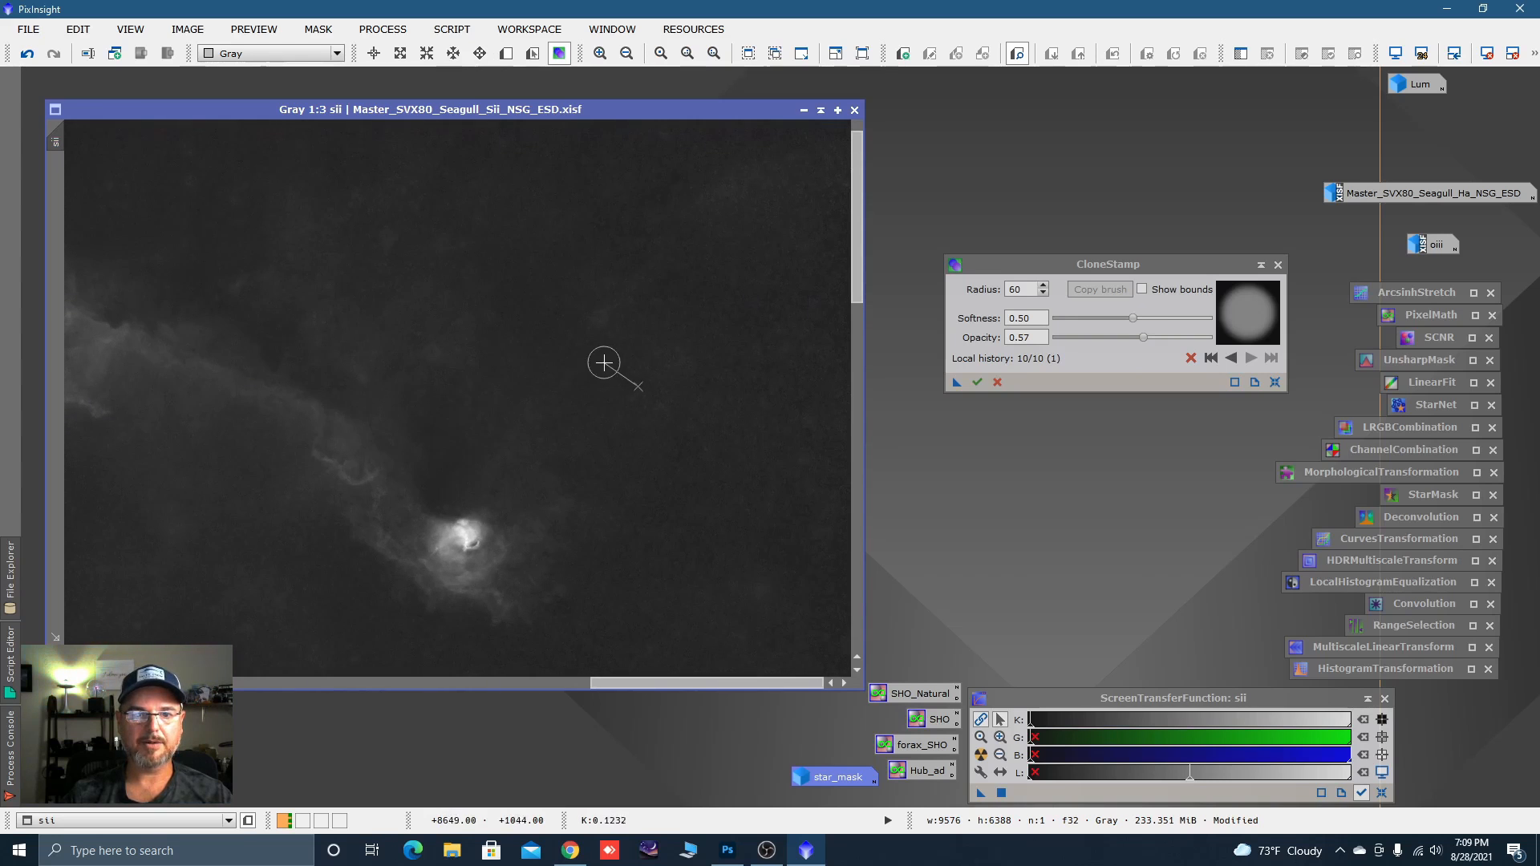
pyautogui.click(597, 315)
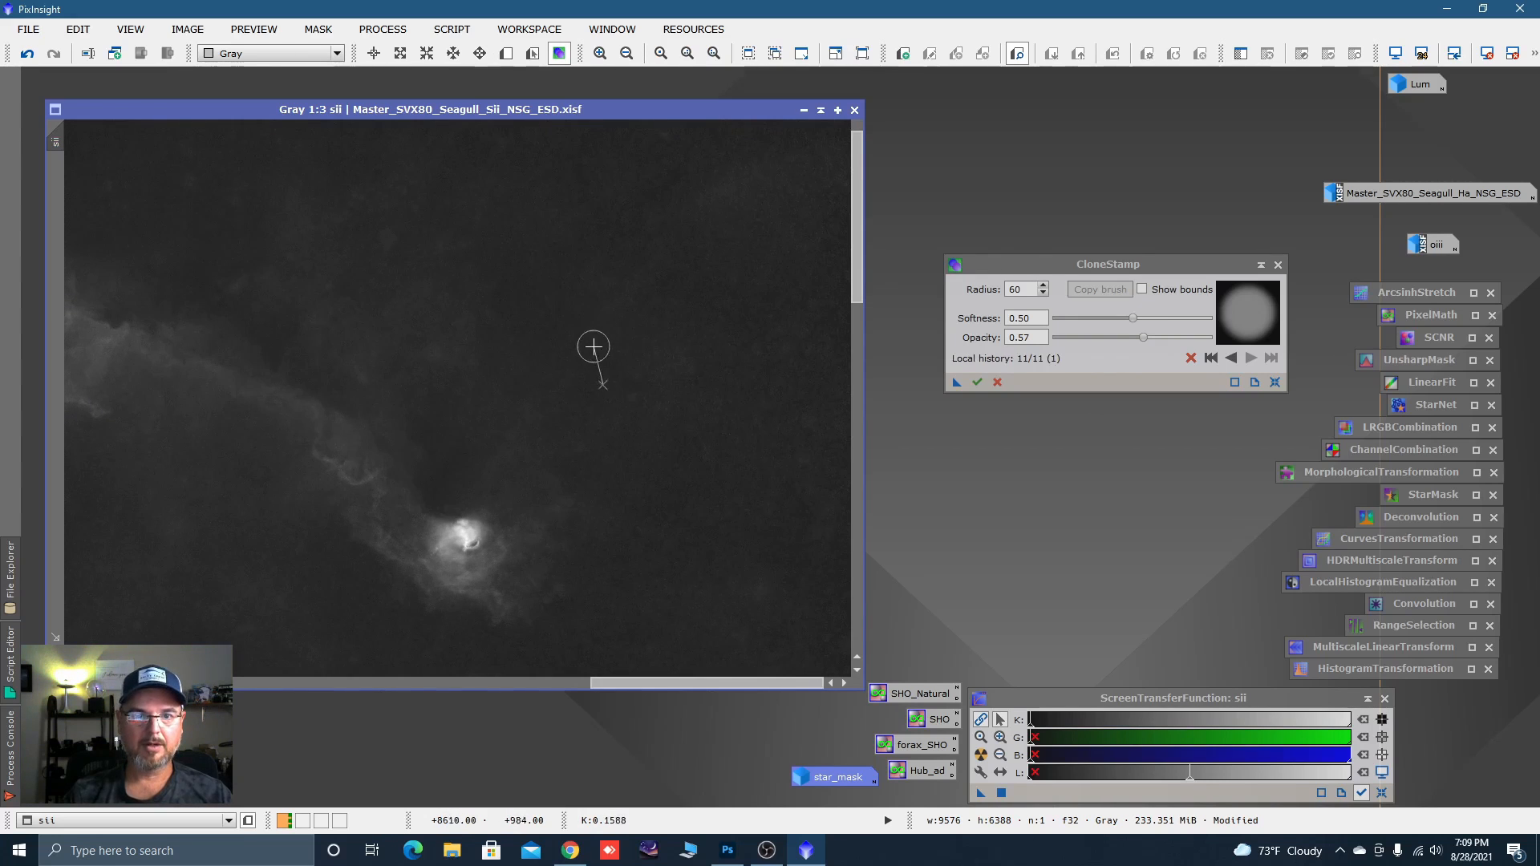
# Clone out the faint spot in the upper background above the nebula's right wing.
pyautogui.press('space')
pyautogui.moveTo(485, 248); pyautogui.dragTo(404, 564)
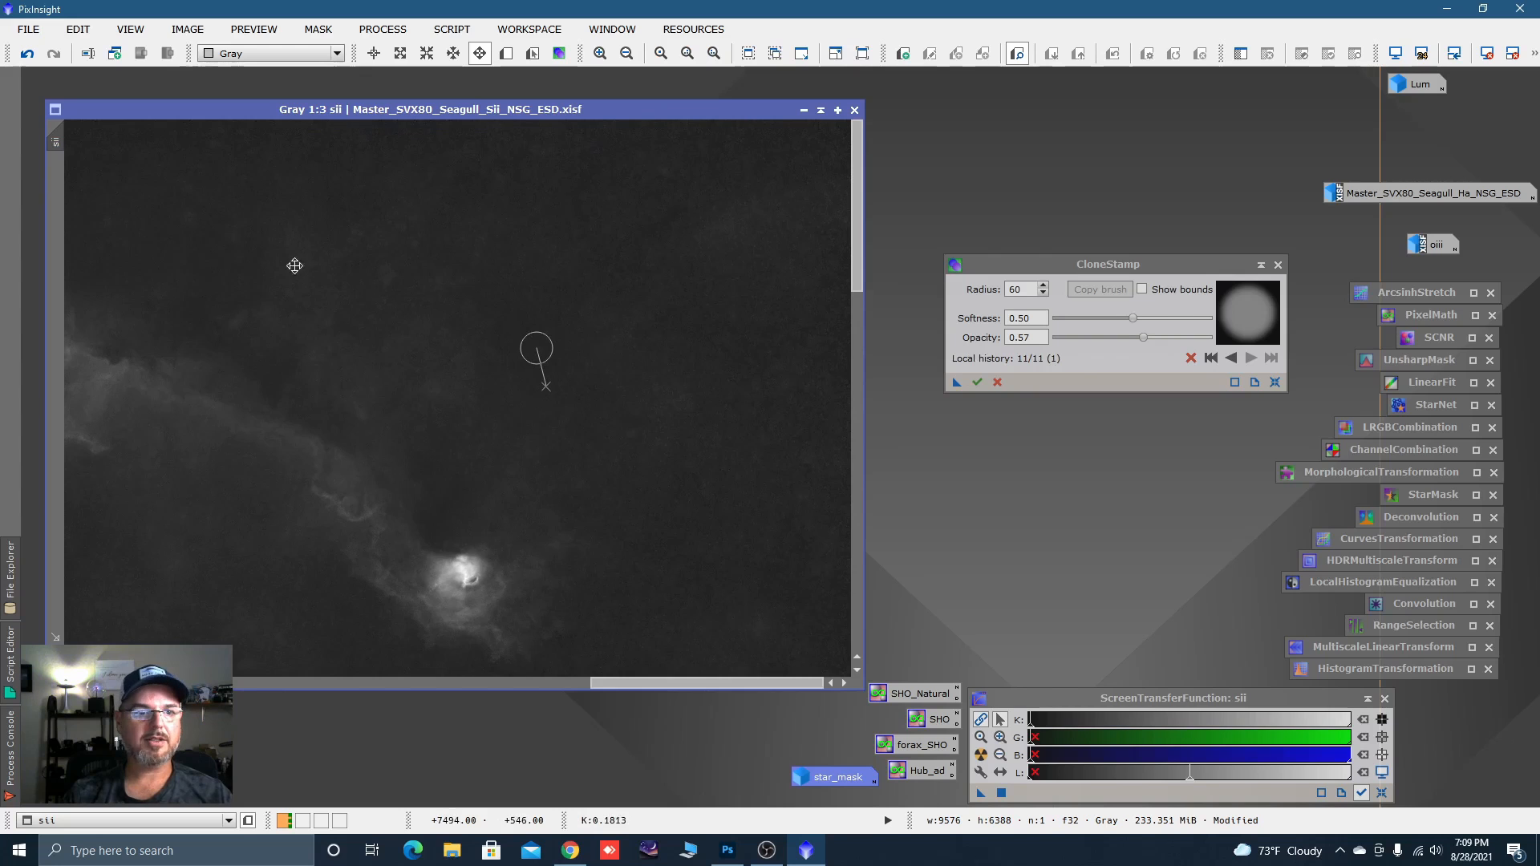
pyautogui.moveTo(294, 266); pyautogui.dragTo(527, 275)
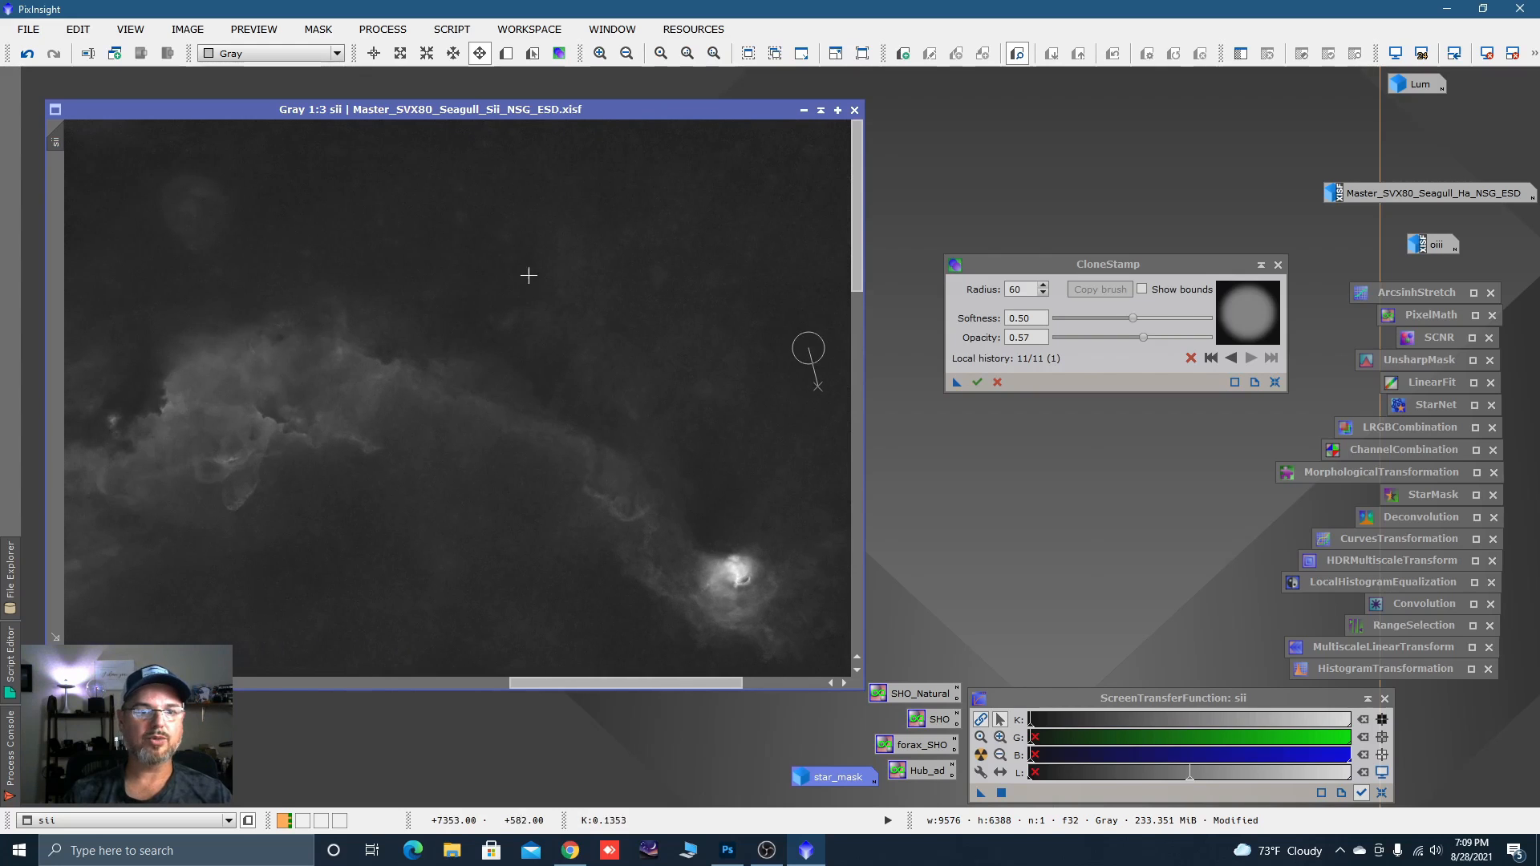
pyautogui.keyDown('ctrl'); pyautogui.click(500, 190); pyautogui.keyUp('ctrl')
pyautogui.click(468, 214)
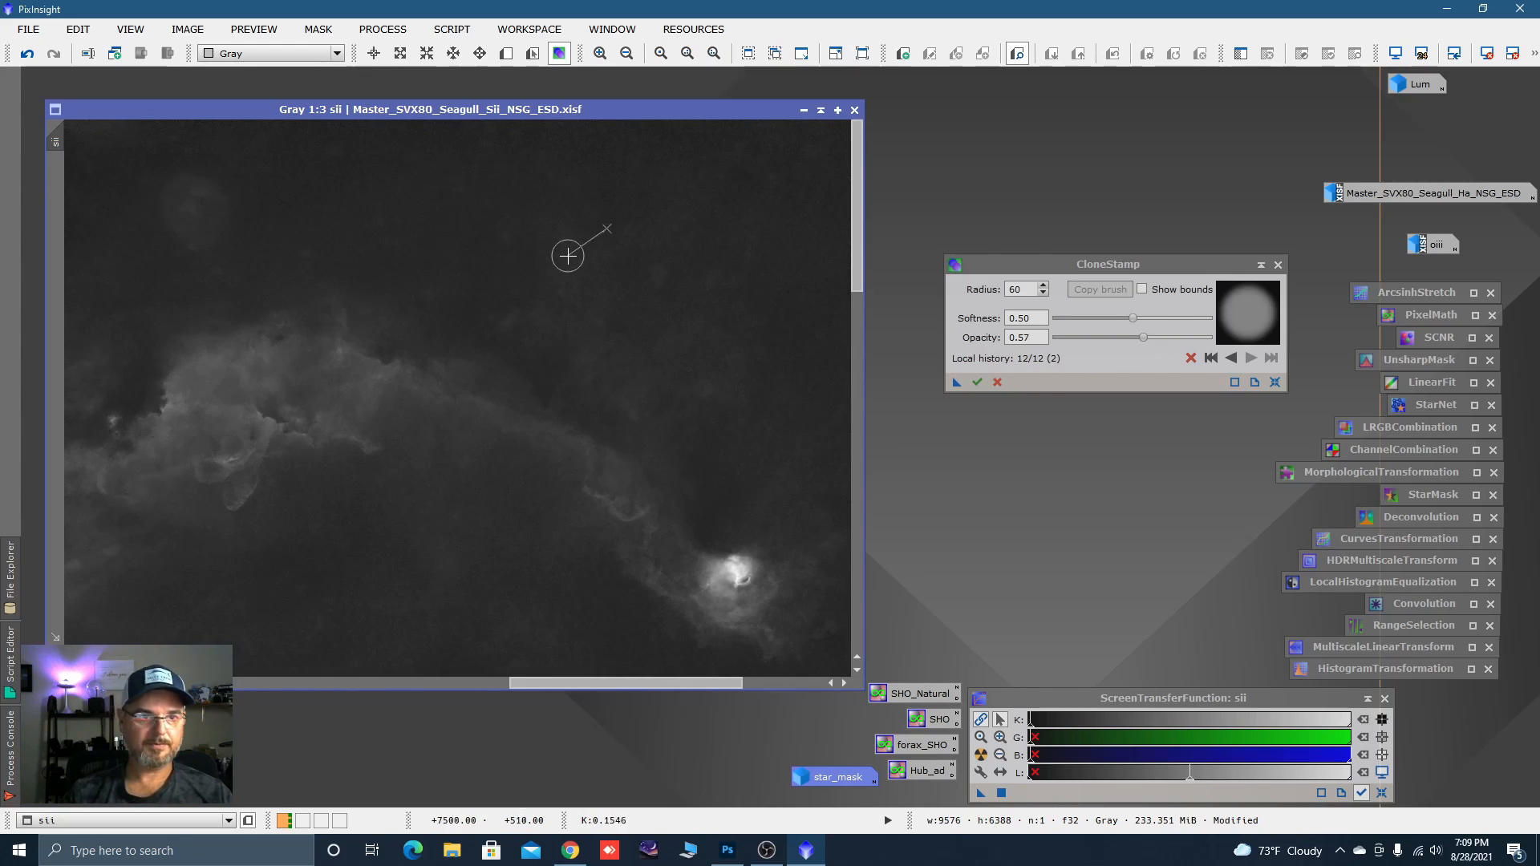
# Clone out the faint remnant in the upper-left background, well to the left of the round nebula head.
pyautogui.press('space')
pyautogui.moveTo(326, 264); pyautogui.dragTo(685, 338)
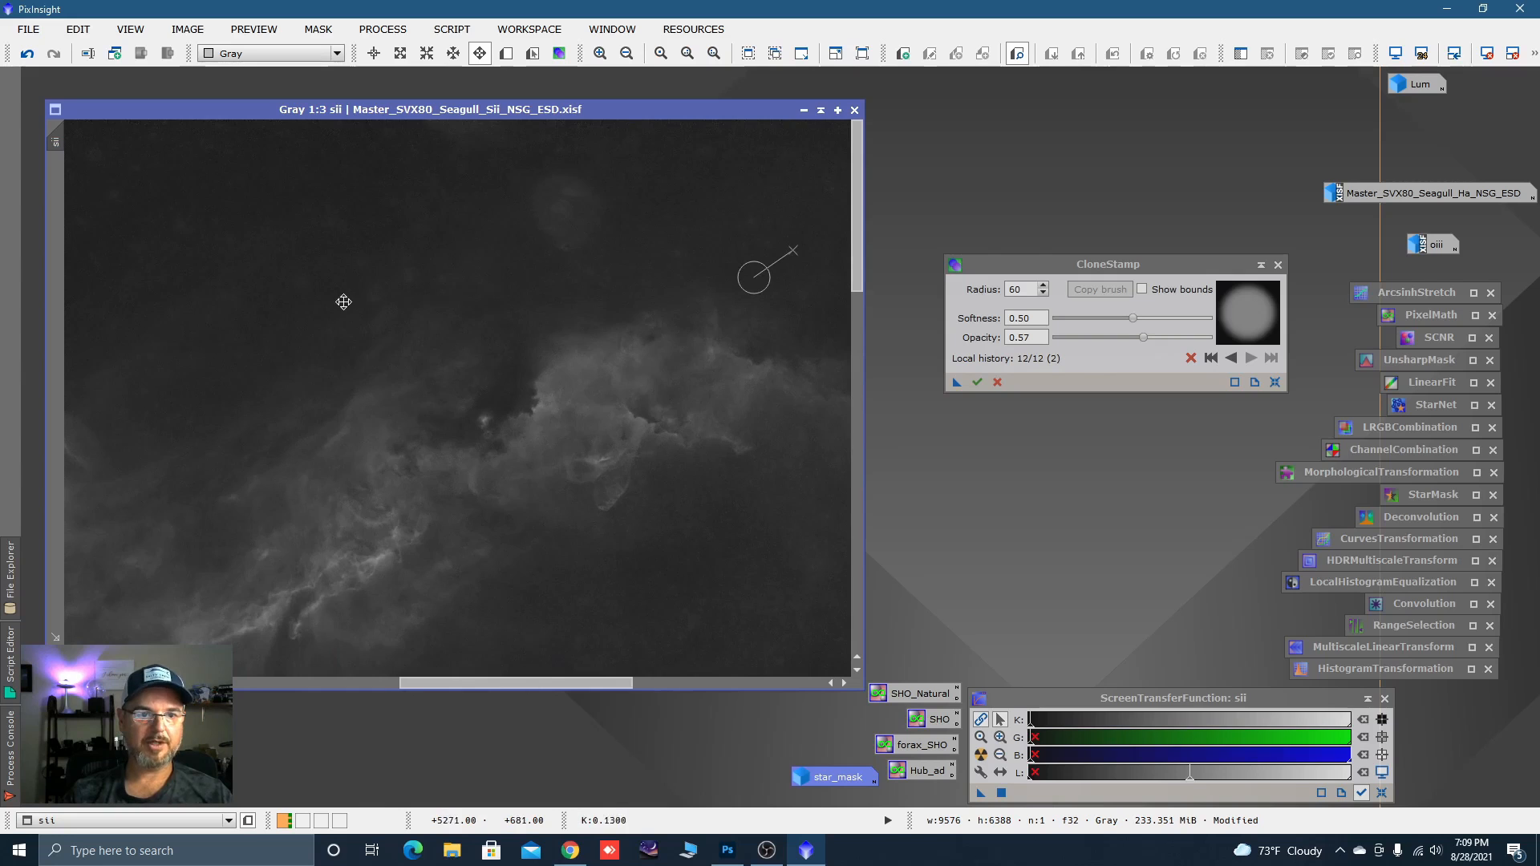
pyautogui.moveTo(343, 302); pyautogui.dragTo(731, 344)
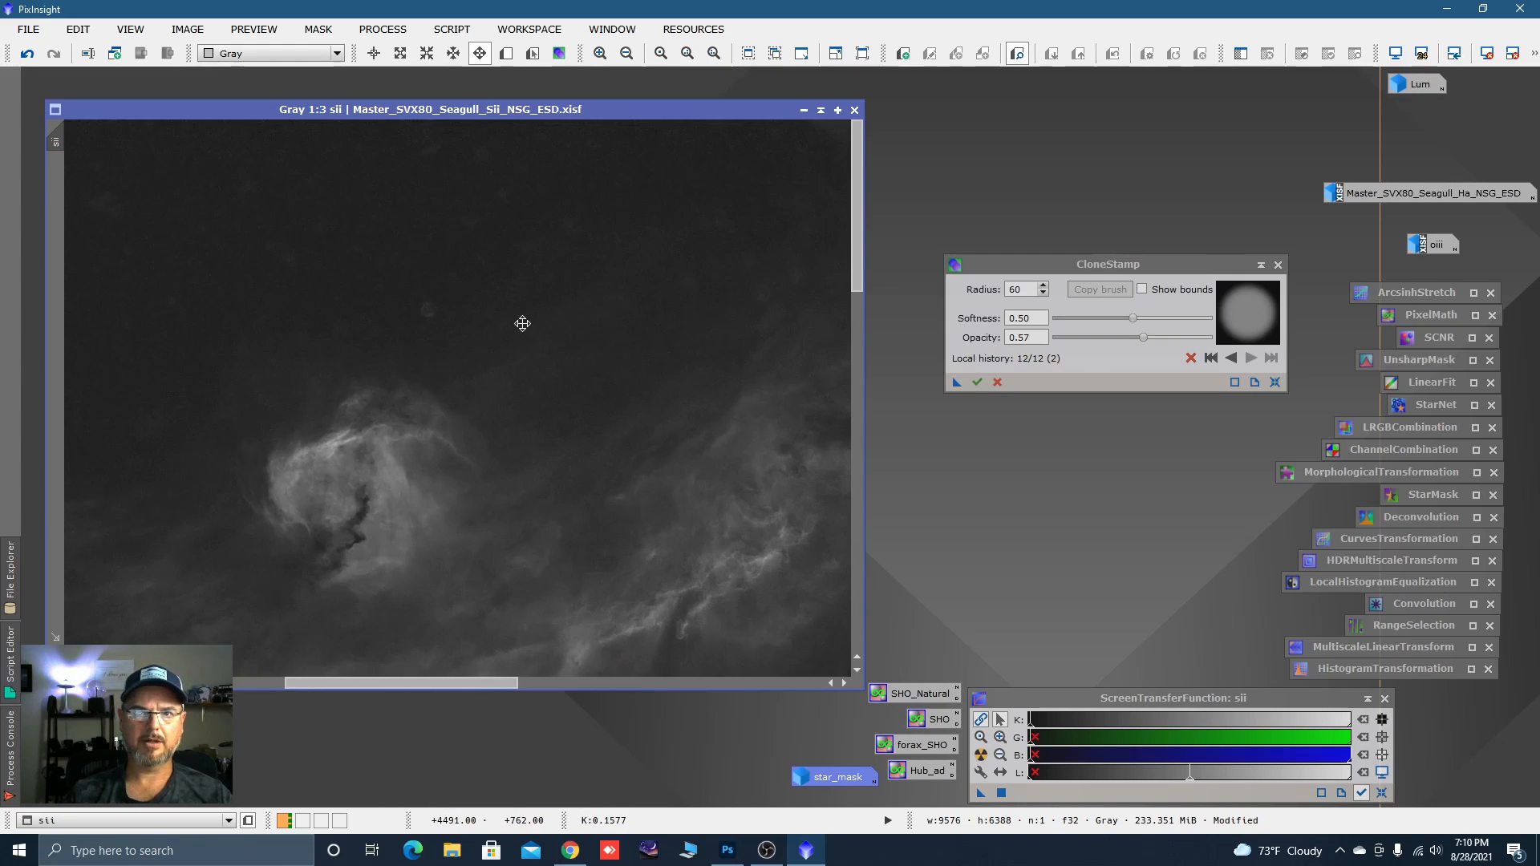
pyautogui.moveTo(358, 262); pyautogui.dragTo(710, 289)
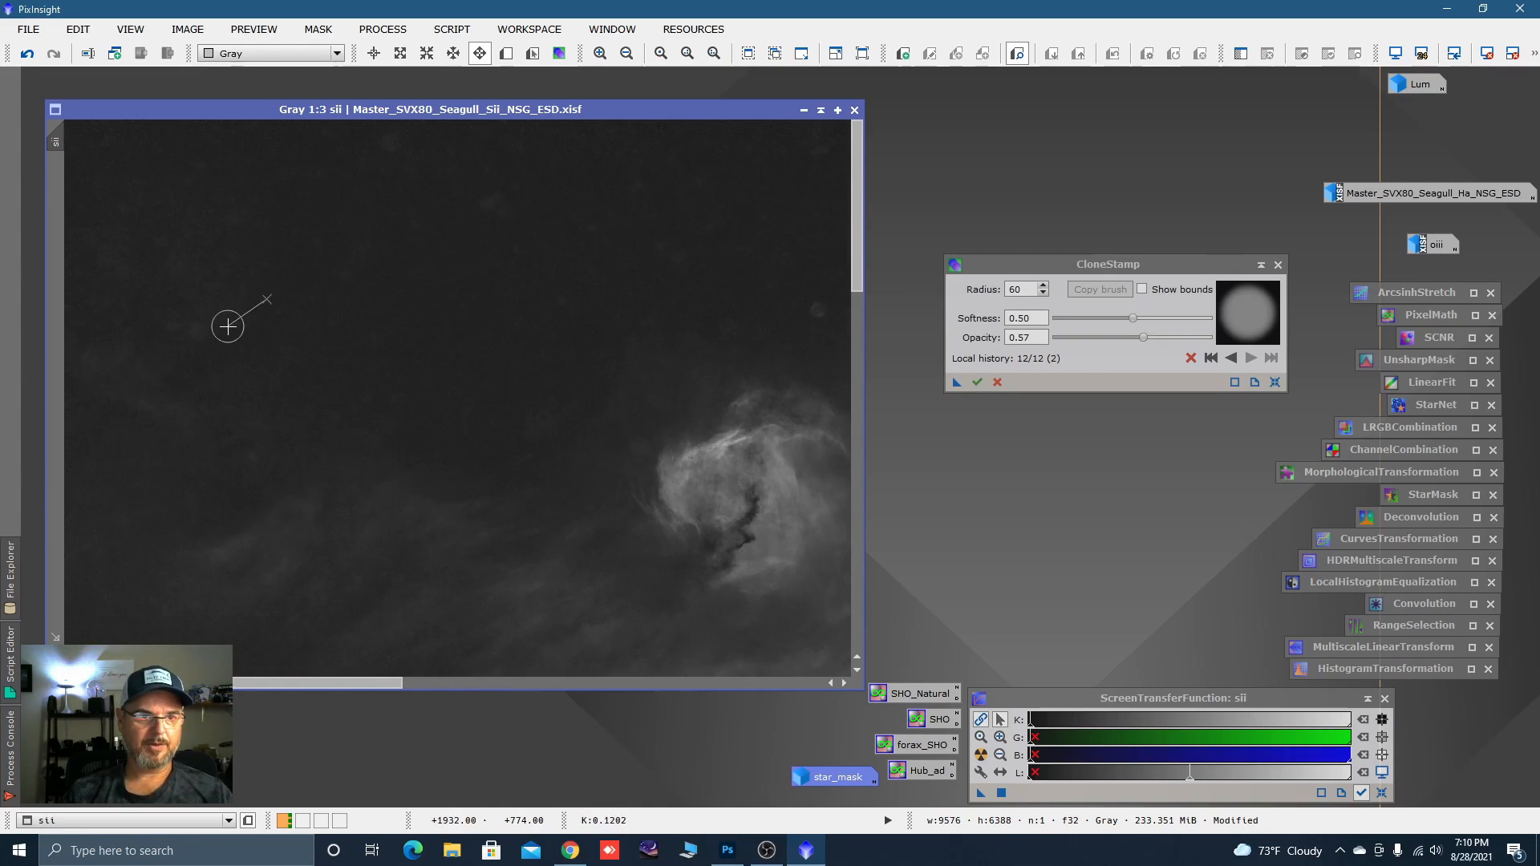
pyautogui.keyDown('ctrl'); pyautogui.click(238, 332); pyautogui.keyUp('ctrl')
pyautogui.click(199, 330)
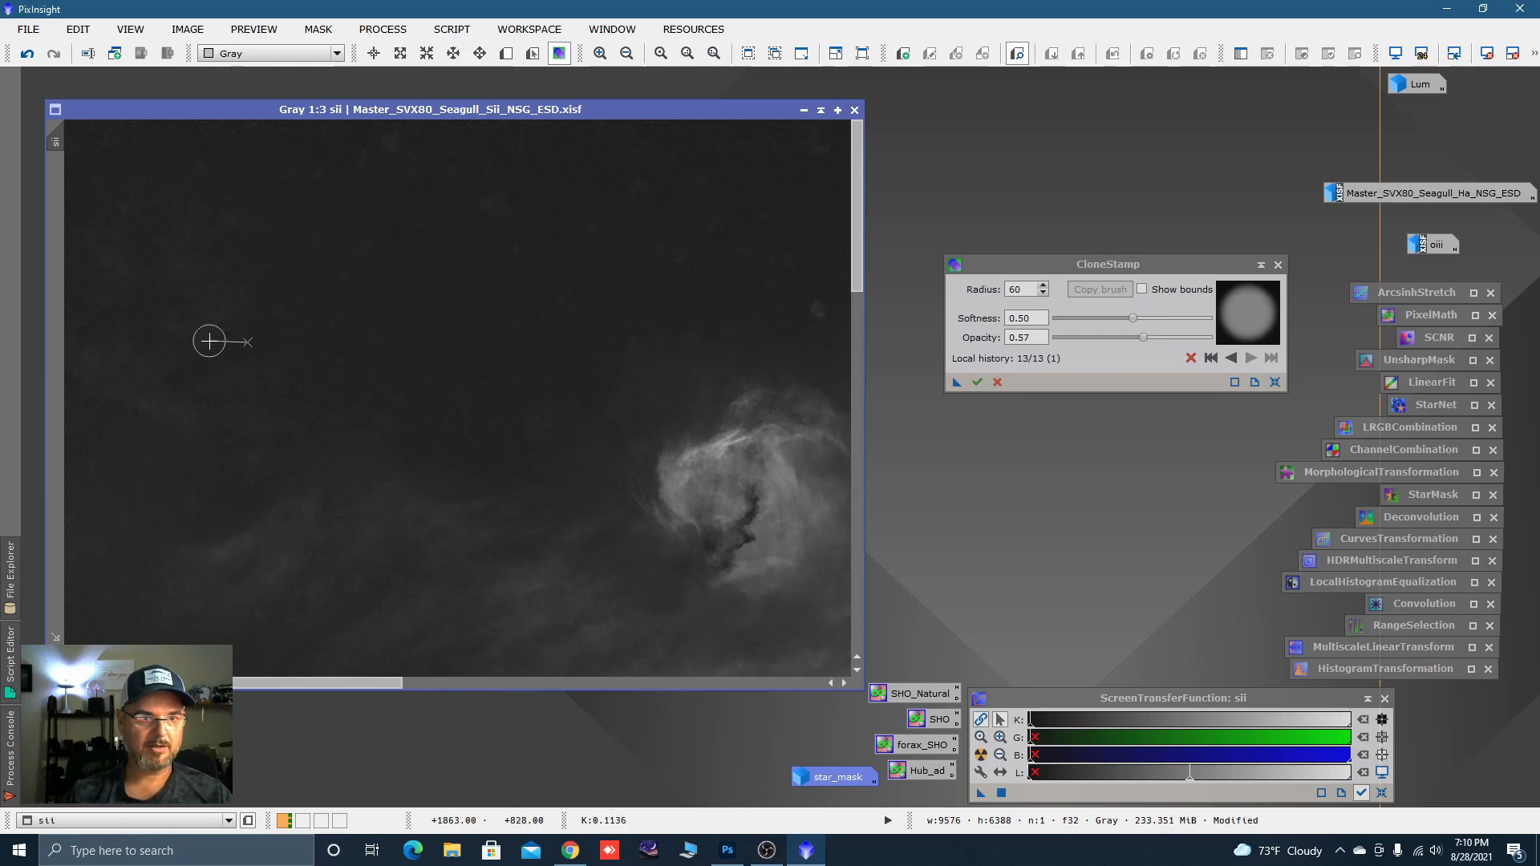
# Clone out the faint remnant at the image's top edge, above and left of the round nebula head.
pyautogui.scroll(-2, 422, 321)
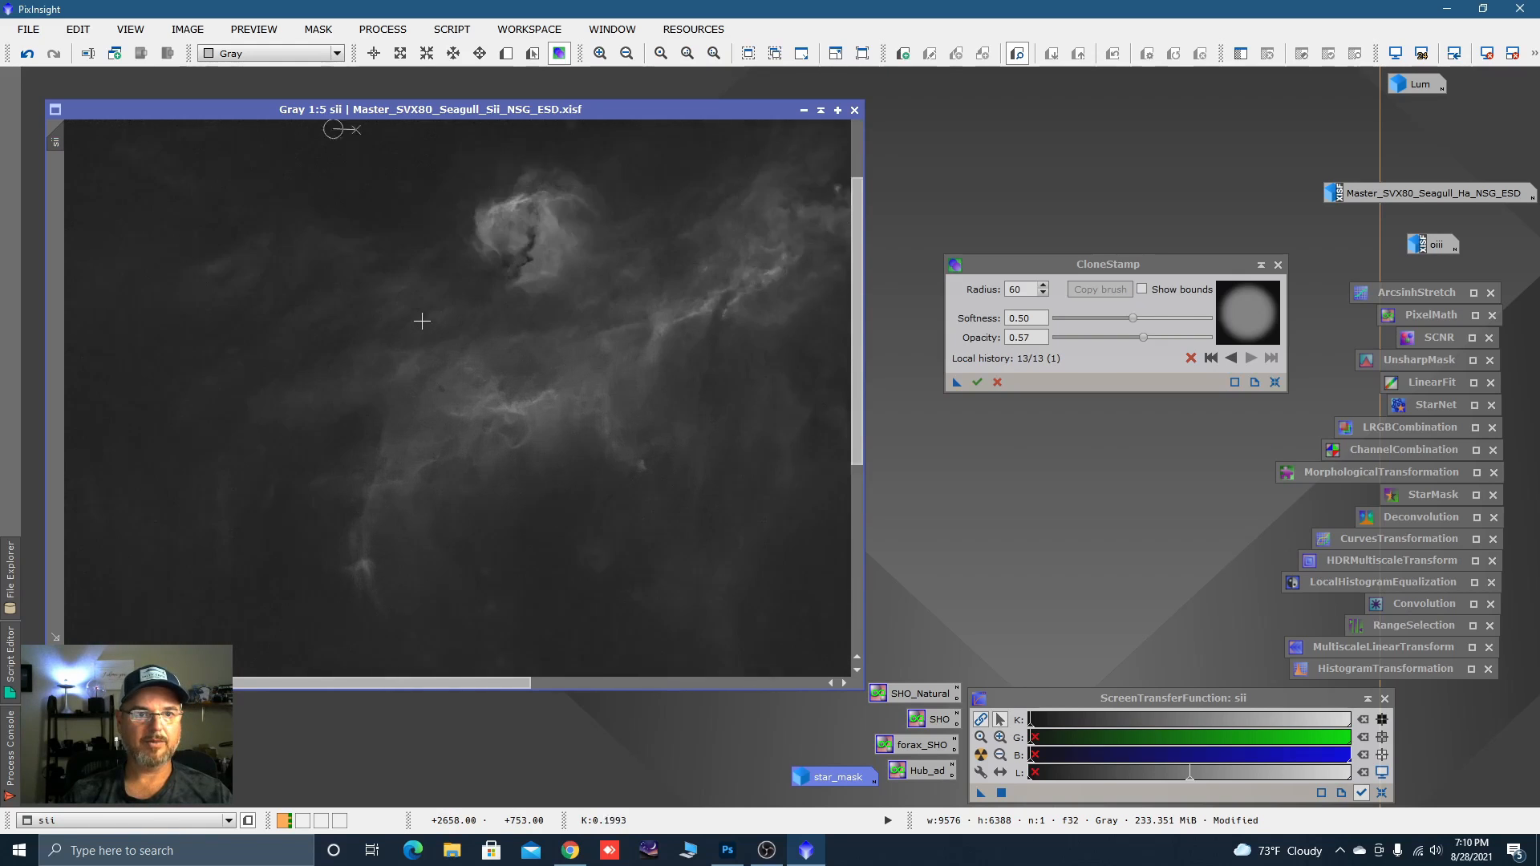
pyautogui.scroll(1, 422, 321)
pyautogui.moveTo(441, 260); pyautogui.dragTo(434, 374)
pyautogui.scroll(1, 434, 375)
pyautogui.scroll(1, 443, 214)
pyautogui.moveTo(471, 186); pyautogui.dragTo(519, 550)
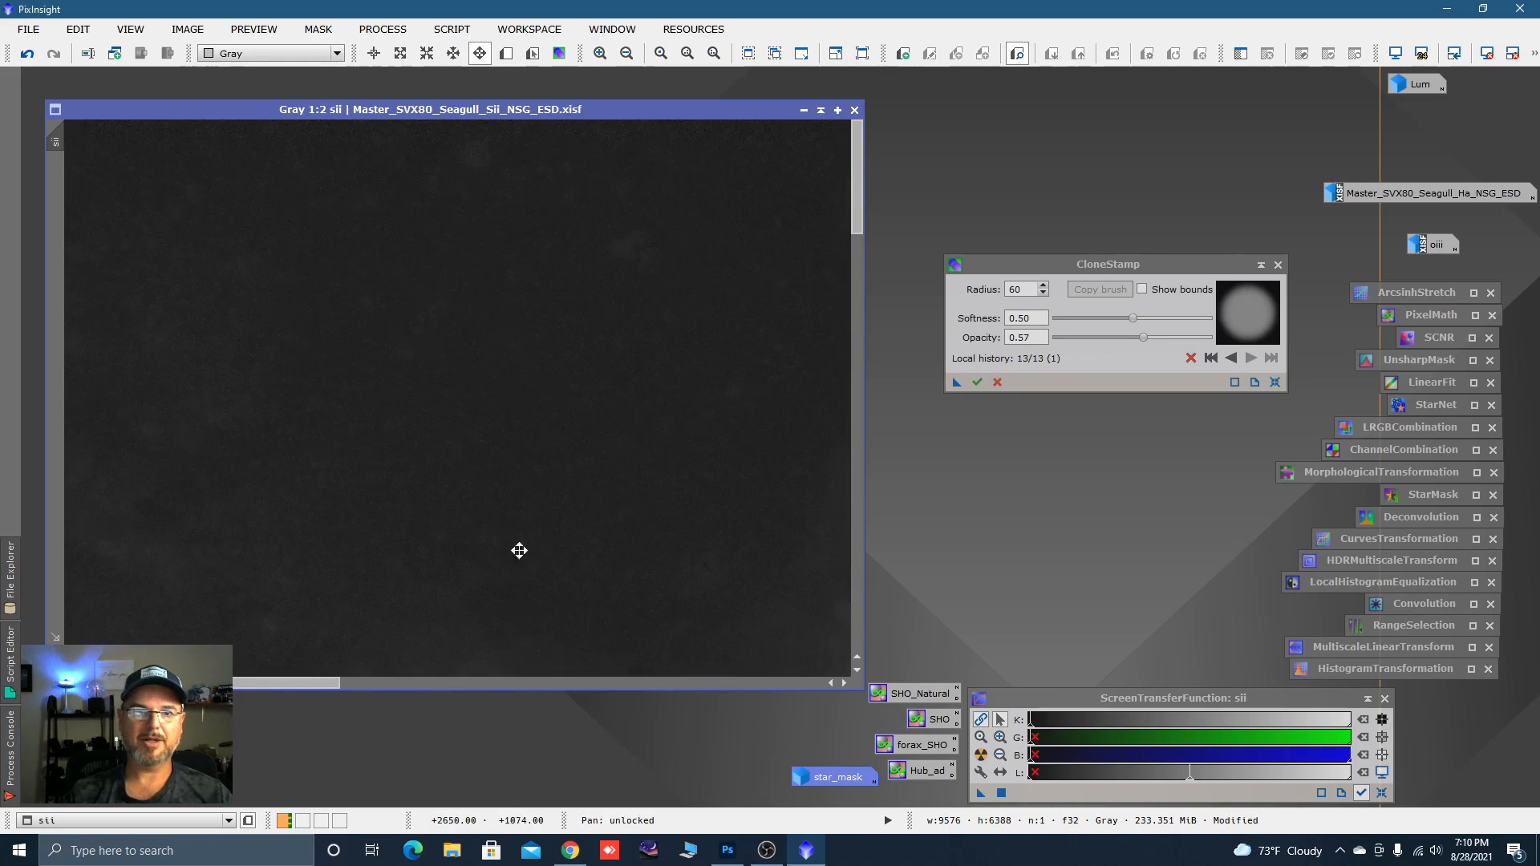
pyautogui.keyDown('ctrl'); pyautogui.click(500, 230); pyautogui.keyUp('ctrl')
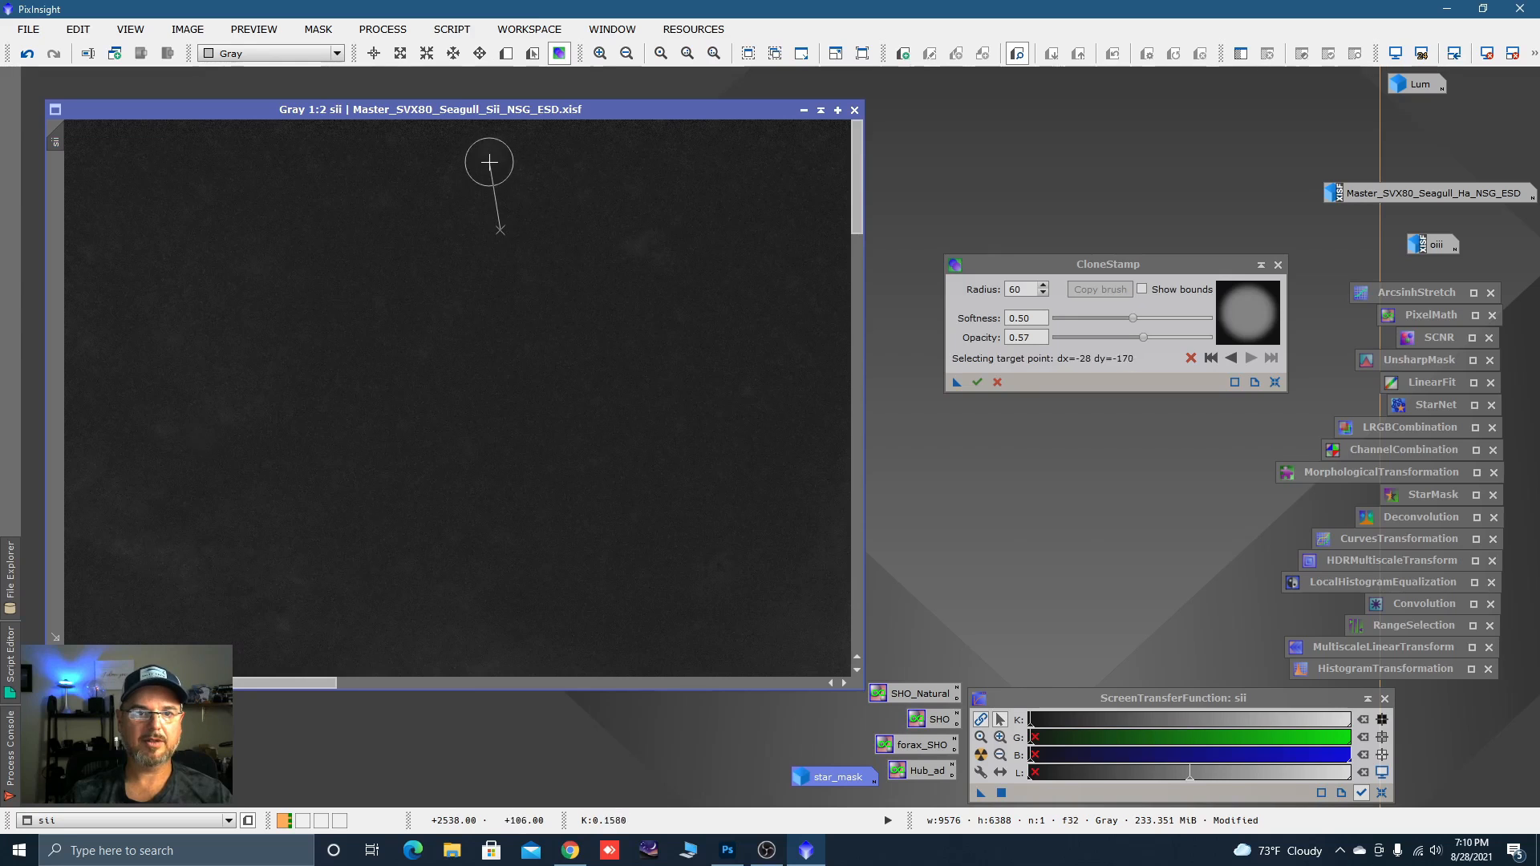
pyautogui.click(490, 156)
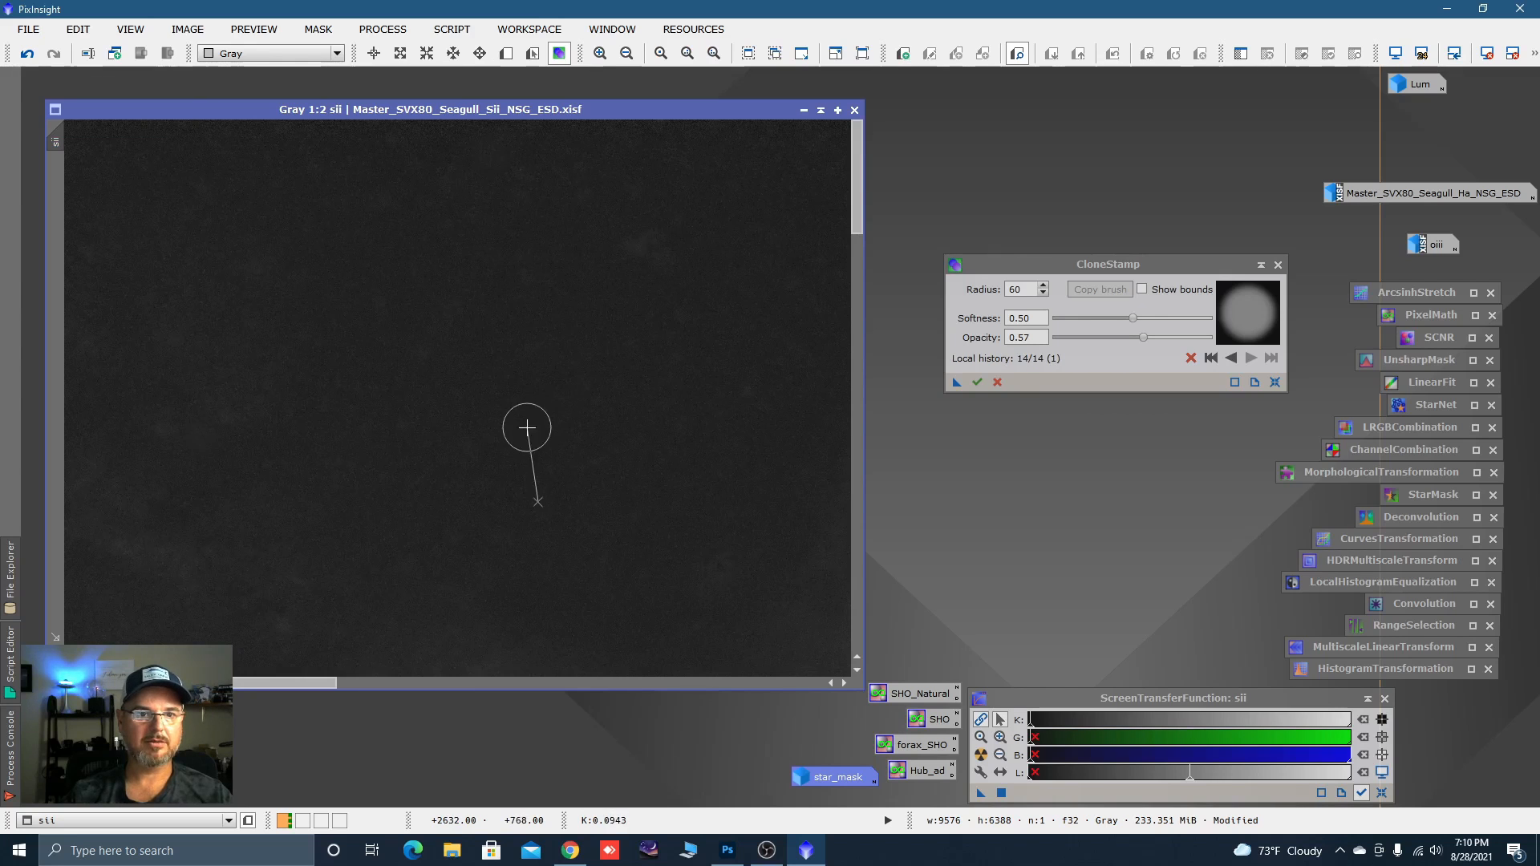
# Clone out two faint spots in the upper-left background, one near the image corner and one lower along the left edge.
pyautogui.press('space')
pyautogui.moveTo(405, 470); pyautogui.dragTo(747, 419)
pyautogui.moveTo(386, 443); pyautogui.dragTo(817, 470)
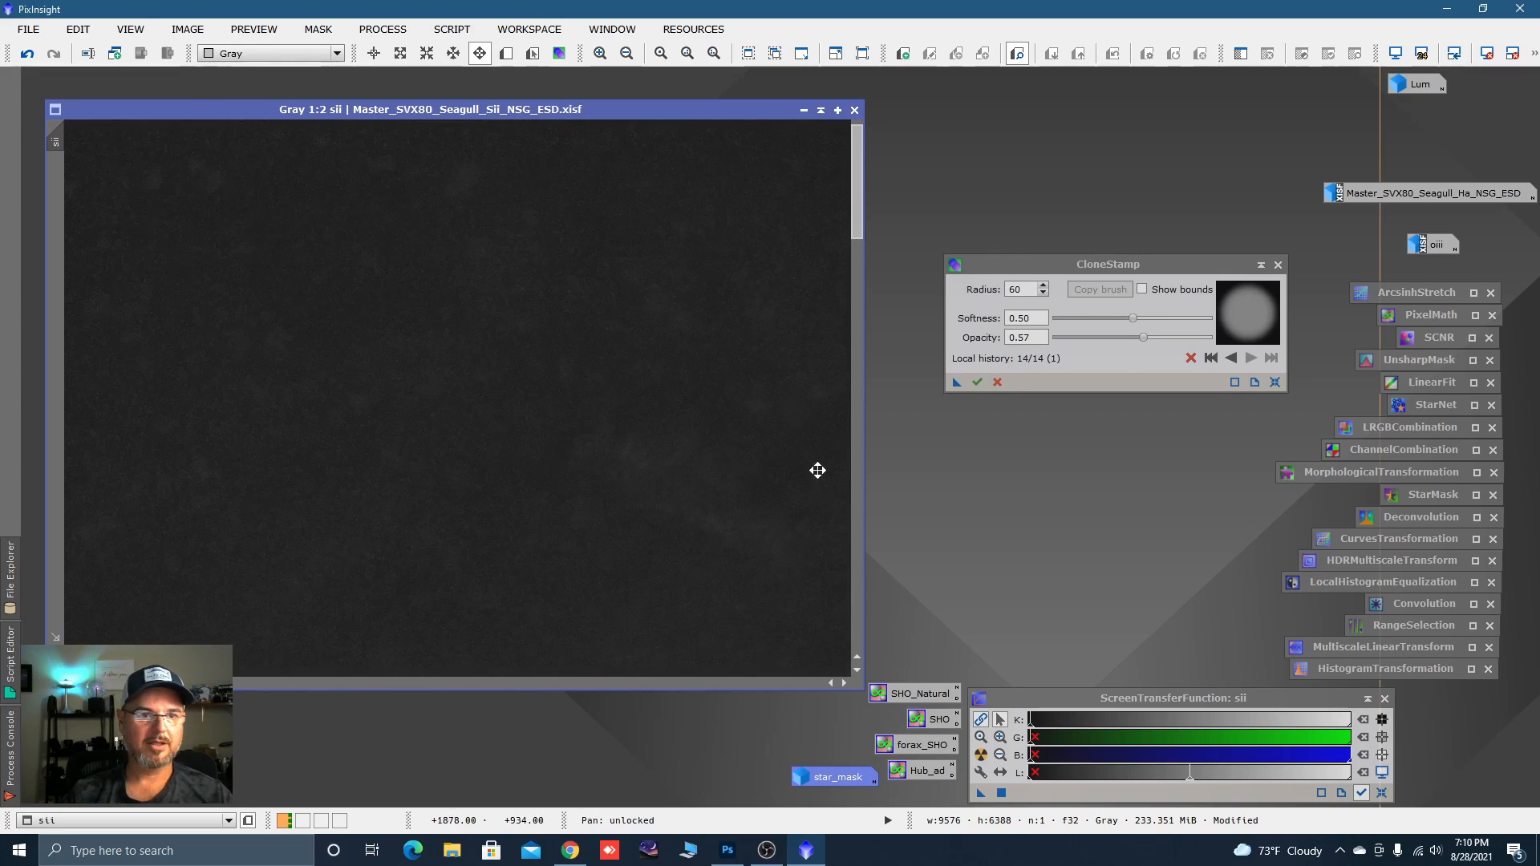
pyautogui.click(234, 248)
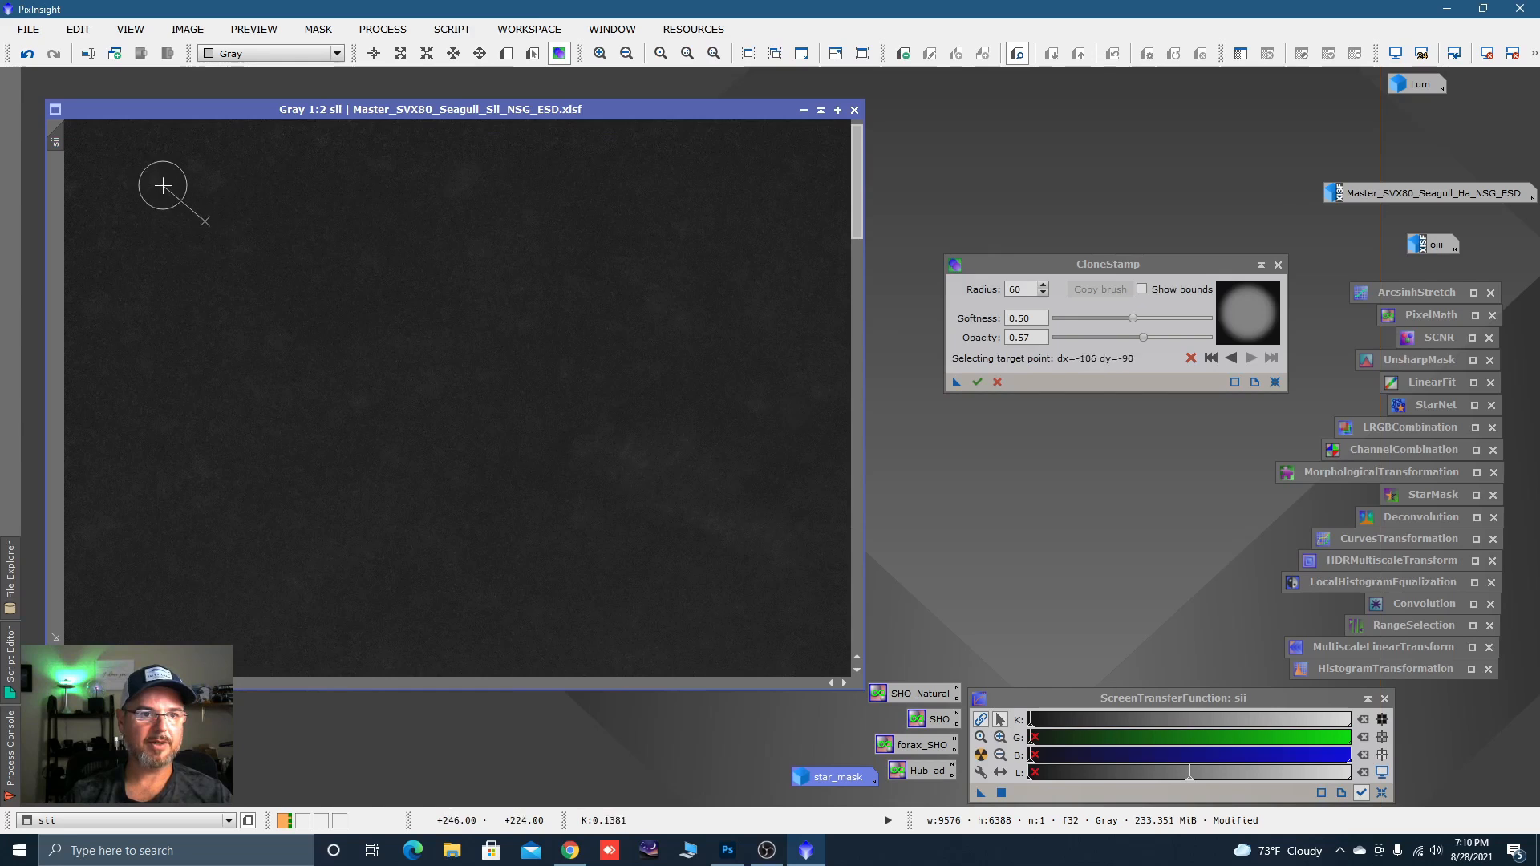
pyautogui.keyDown('ctrl'); pyautogui.click(278, 491); pyautogui.keyUp('ctrl')
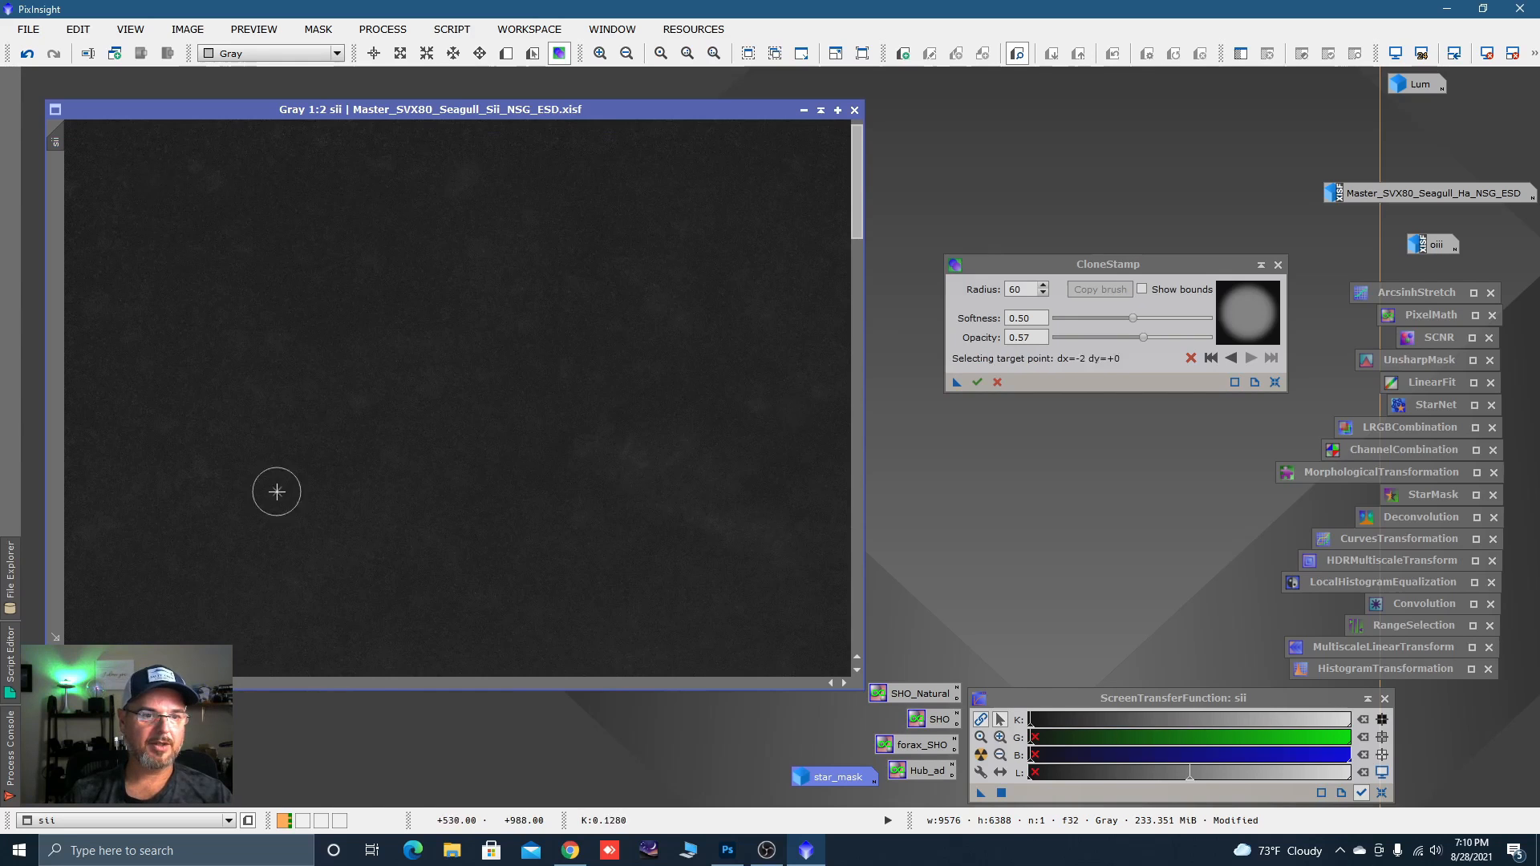
pyautogui.click(169, 496)
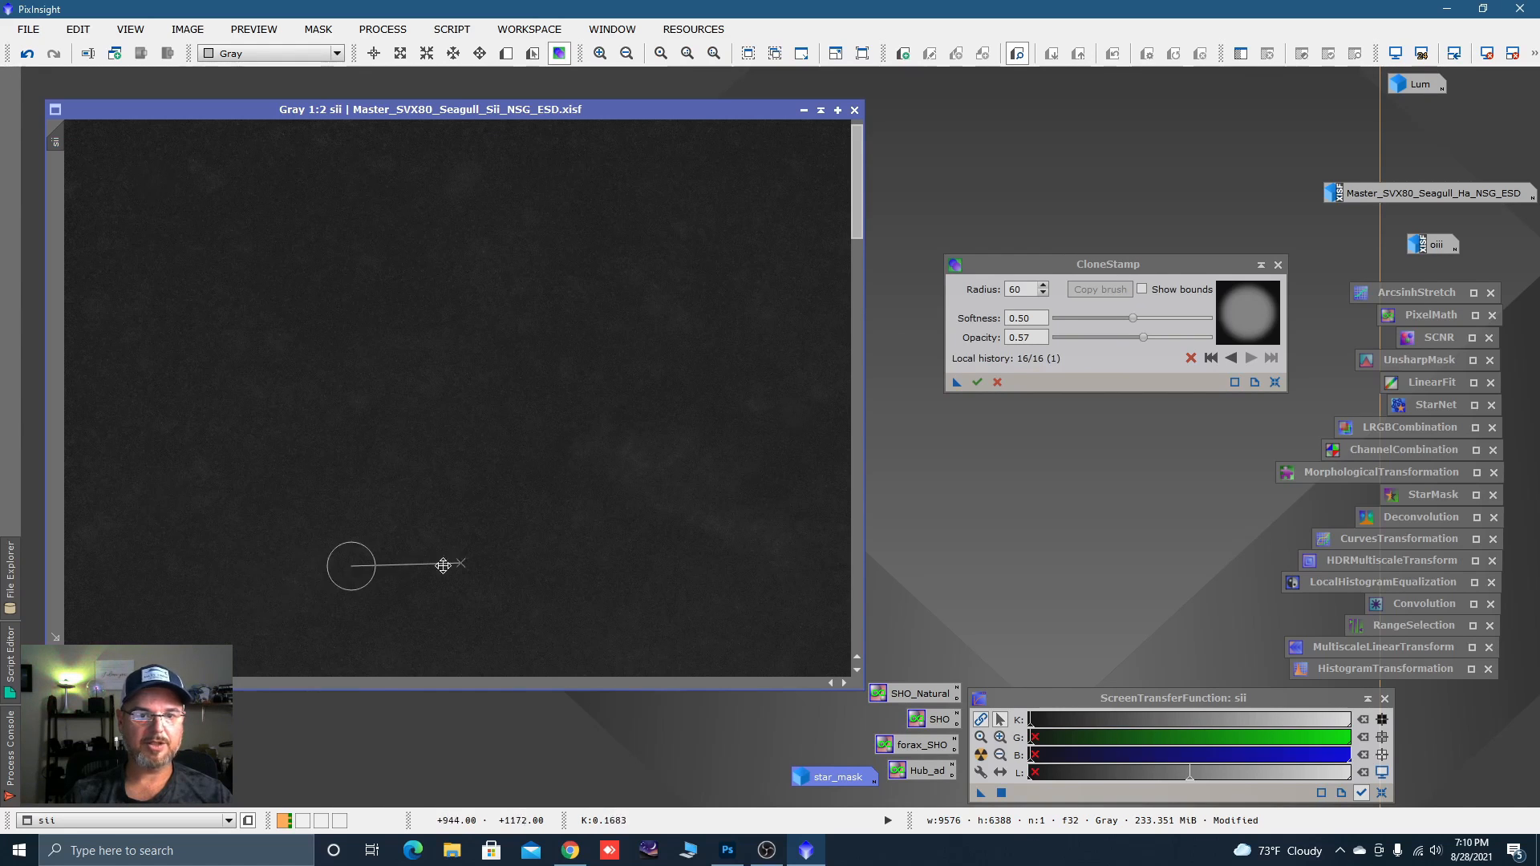
# Clone once more over the faint patch near the image's left edge, below the upper-left corner.
pyautogui.press('space')
pyautogui.moveTo(327, 364)
pyautogui.mouseDown()
pyautogui.moveTo(450, 368)
pyautogui.moveTo(508, 326)
pyautogui.moveTo(513, 244)
pyautogui.mouseUp()
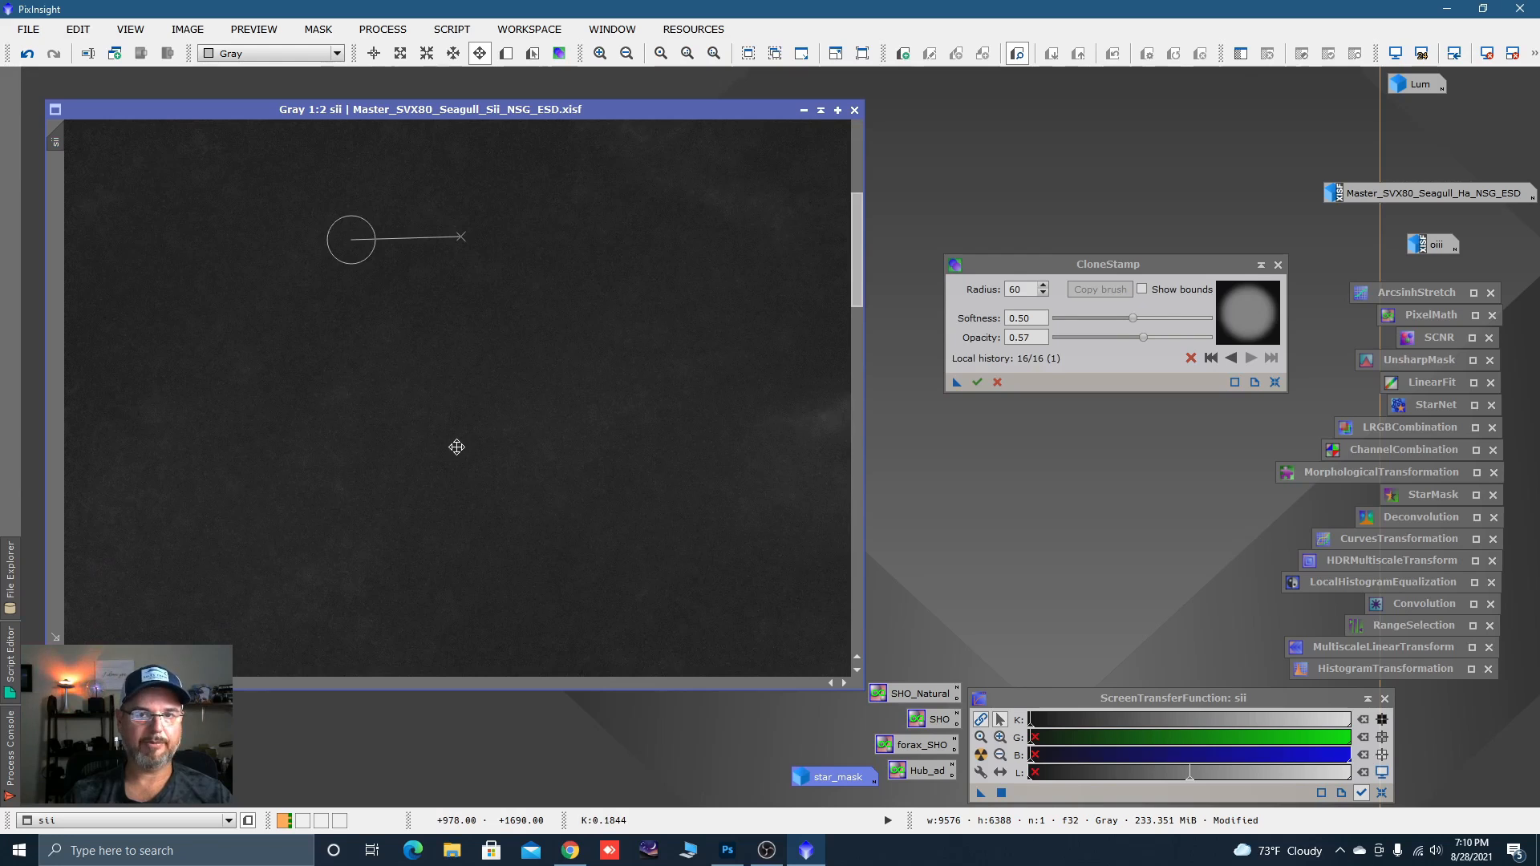
pyautogui.moveTo(456, 447); pyautogui.dragTo(484, 235)
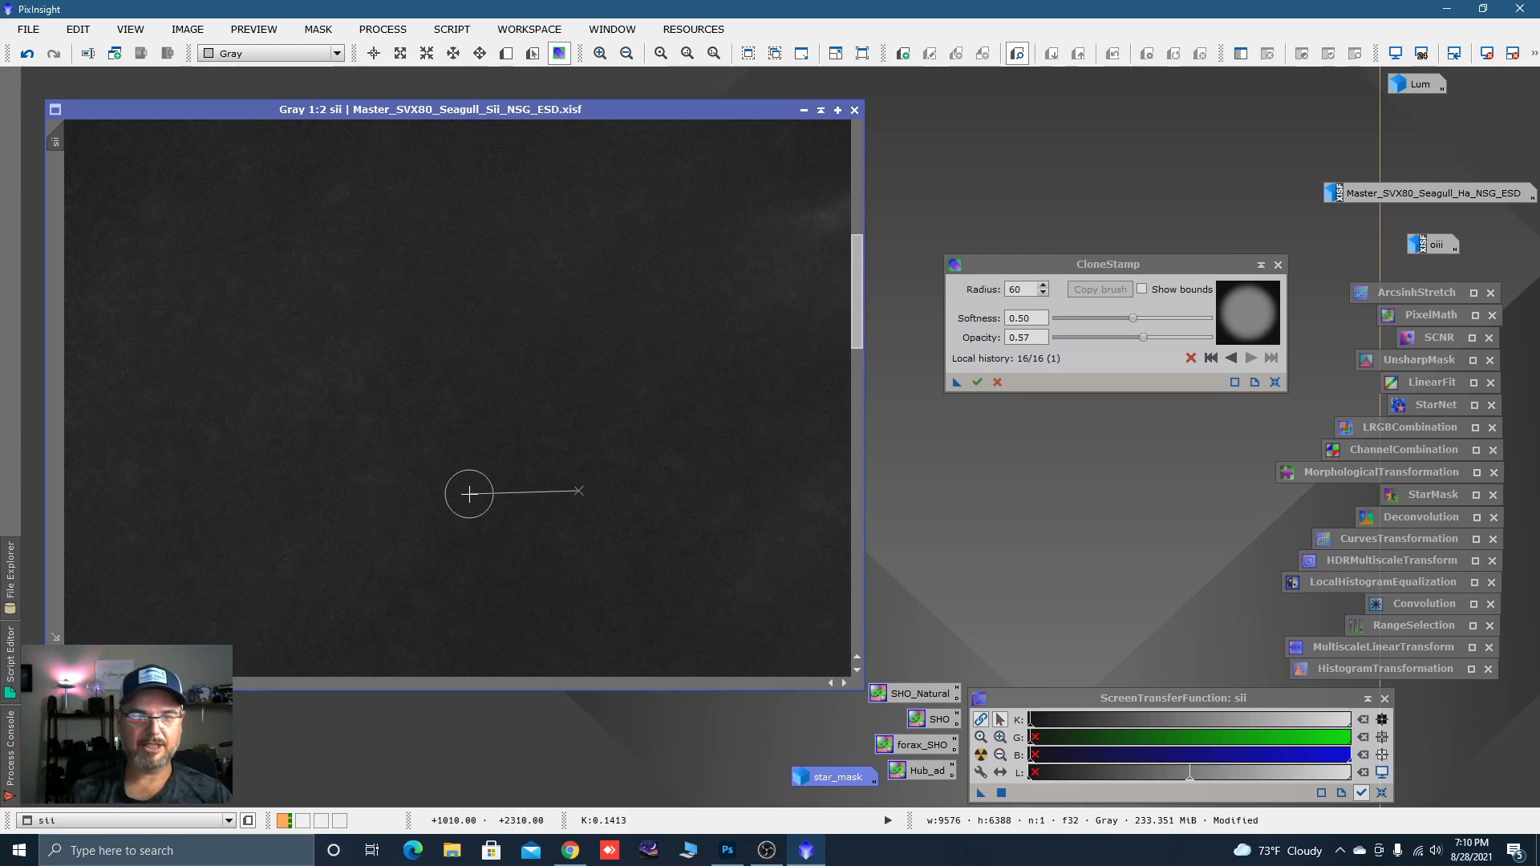
pyautogui.press('space')
pyautogui.moveTo(499, 247); pyautogui.dragTo(519, 613)
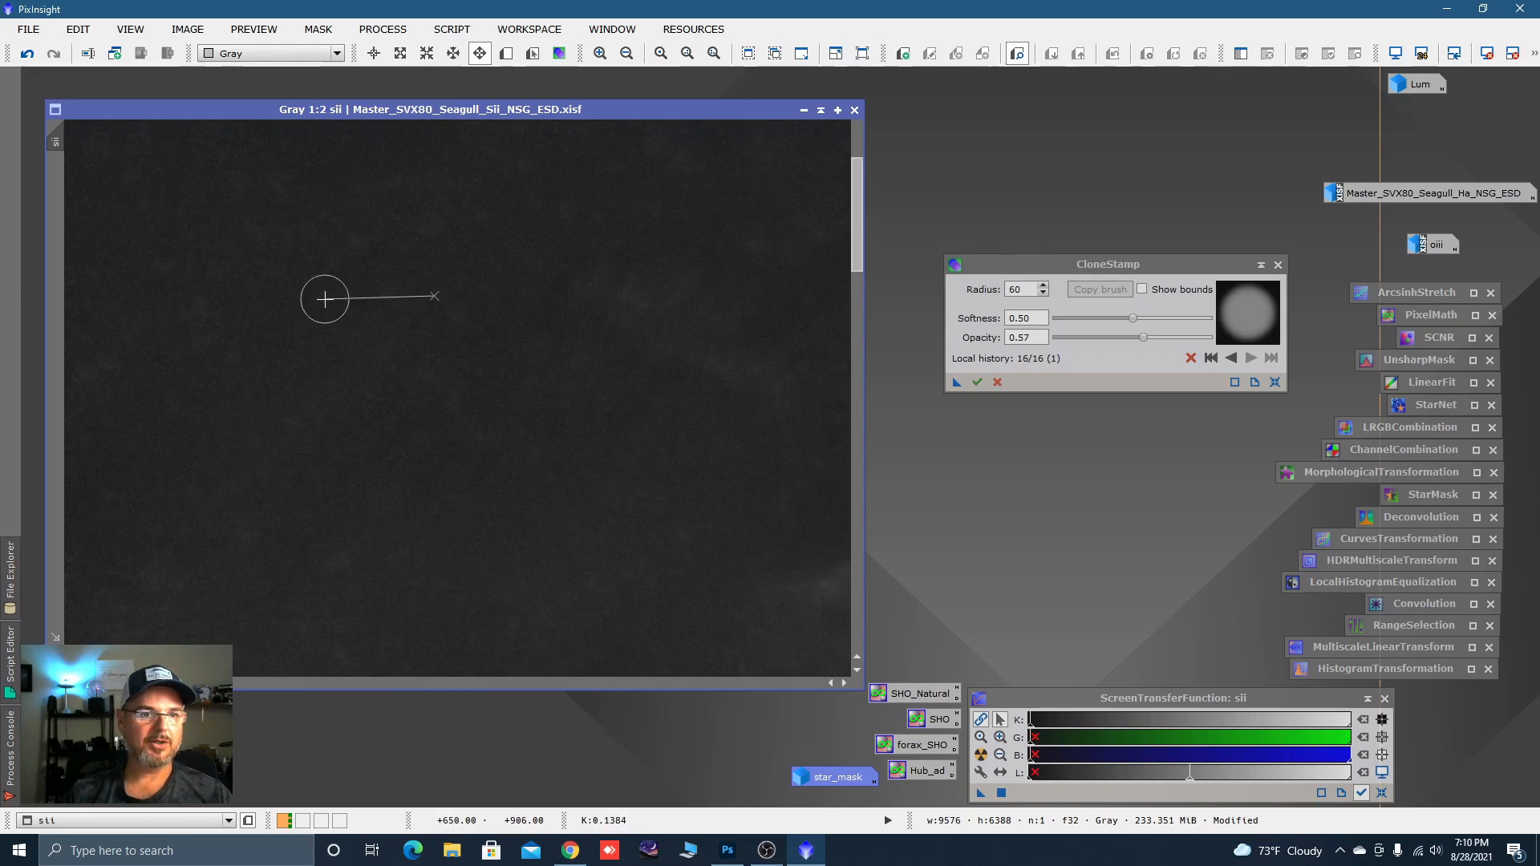
pyautogui.press('ctrl')
pyautogui.keyDown('ctrl'); pyautogui.click(312, 326); pyautogui.keyUp('ctrl')
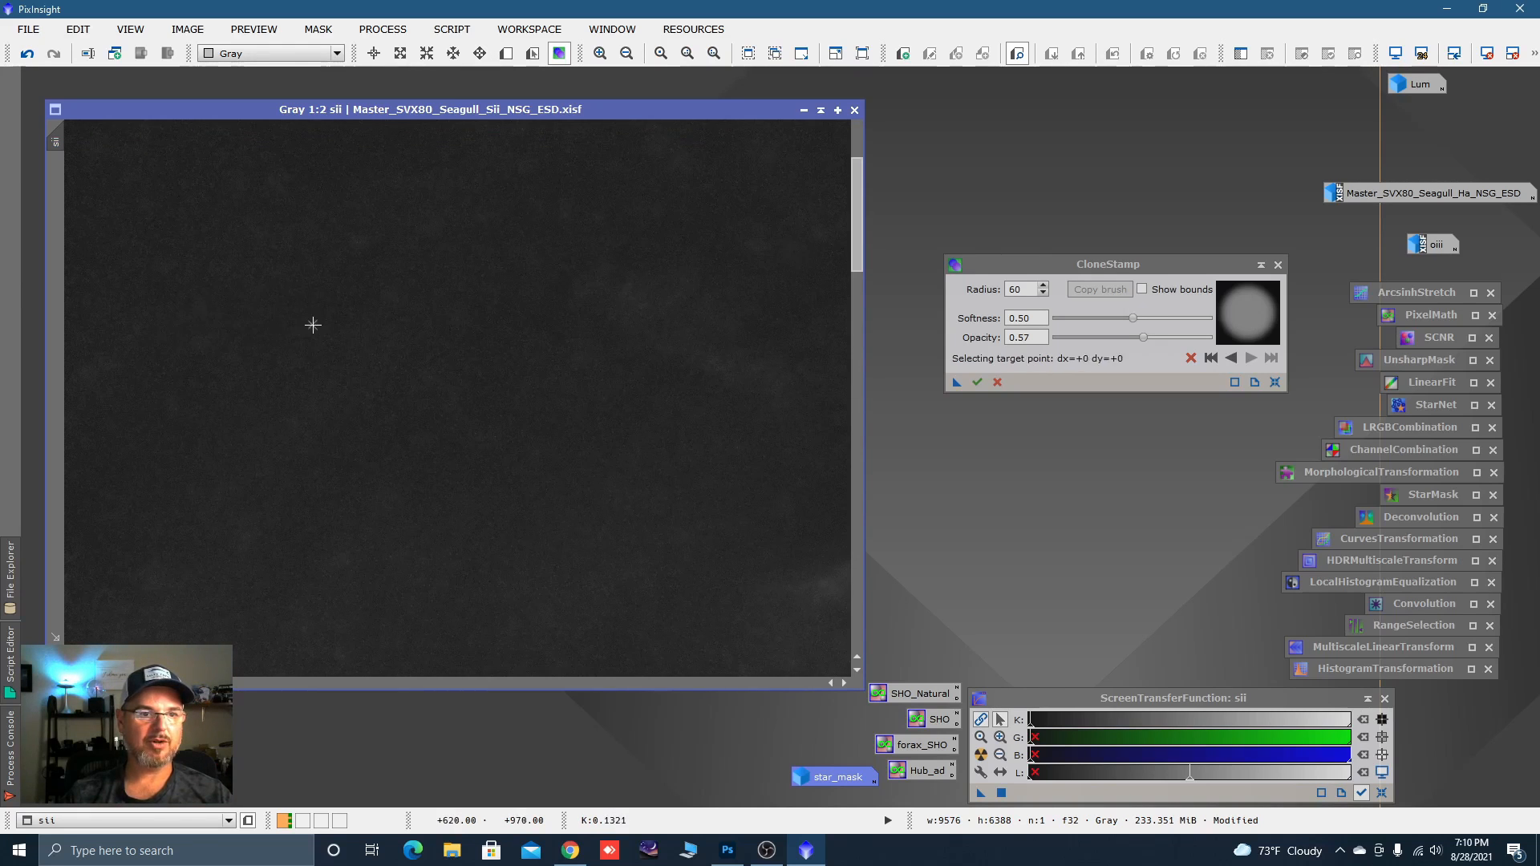
pyautogui.click(197, 345)
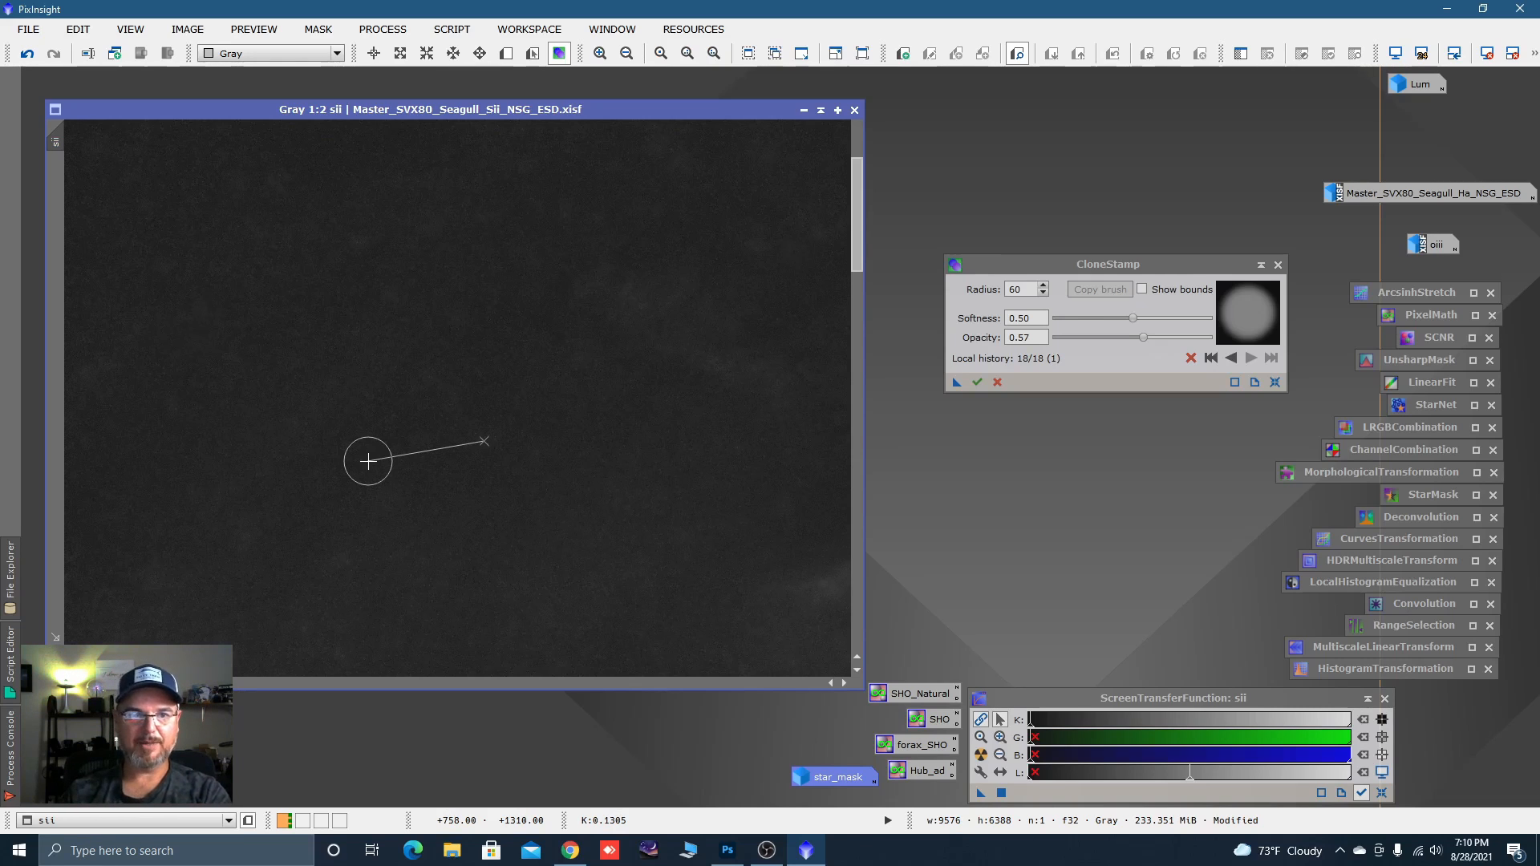
# Commit all the clone-stamp corrections to sii and close CloneStamp.
pyautogui.scroll(-3, 275, 412)
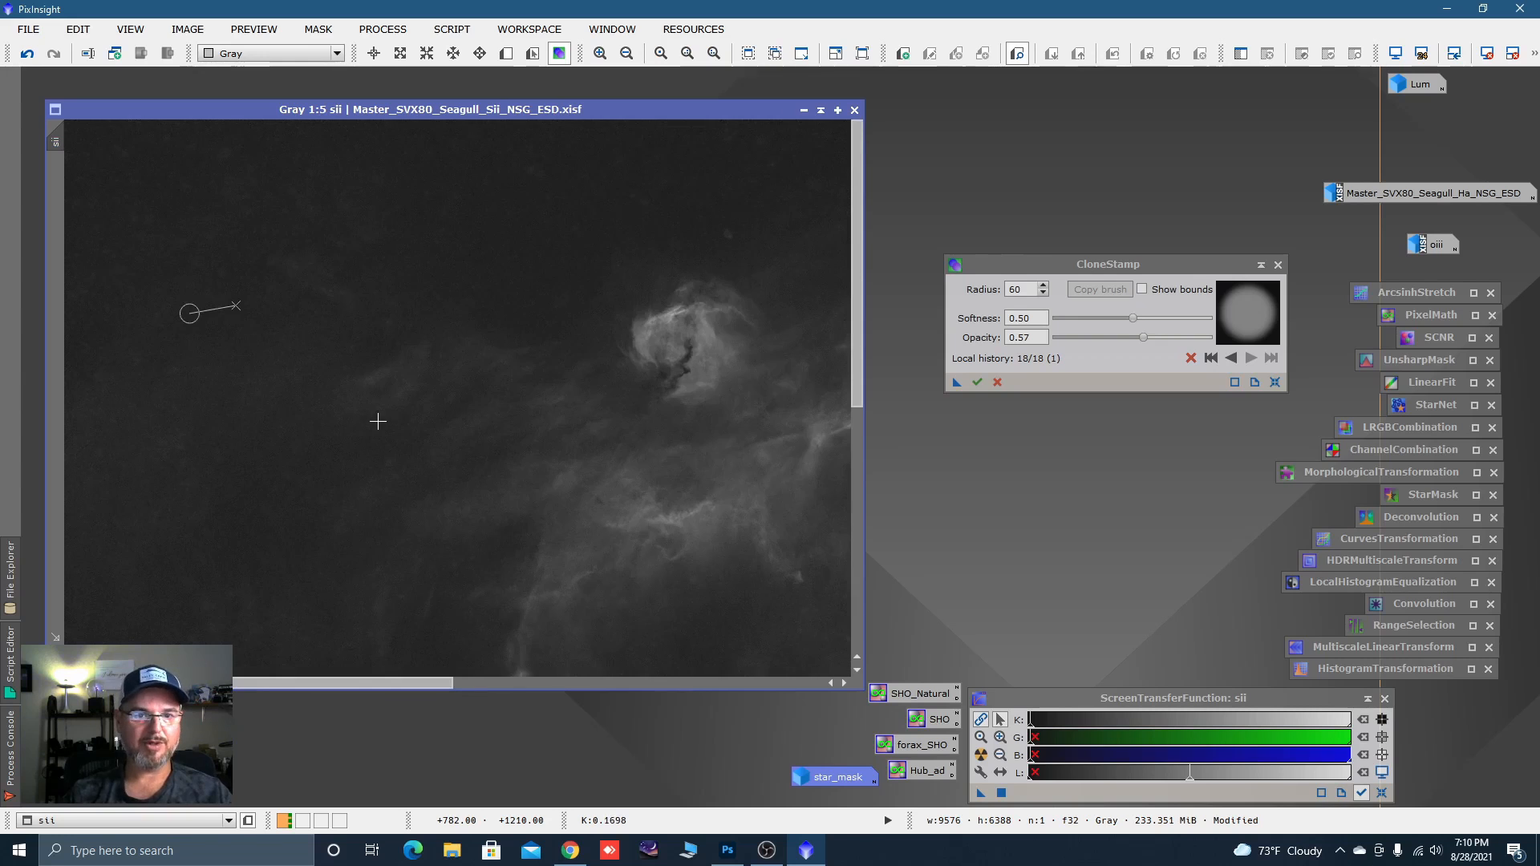
pyautogui.scroll(-2, 484, 223)
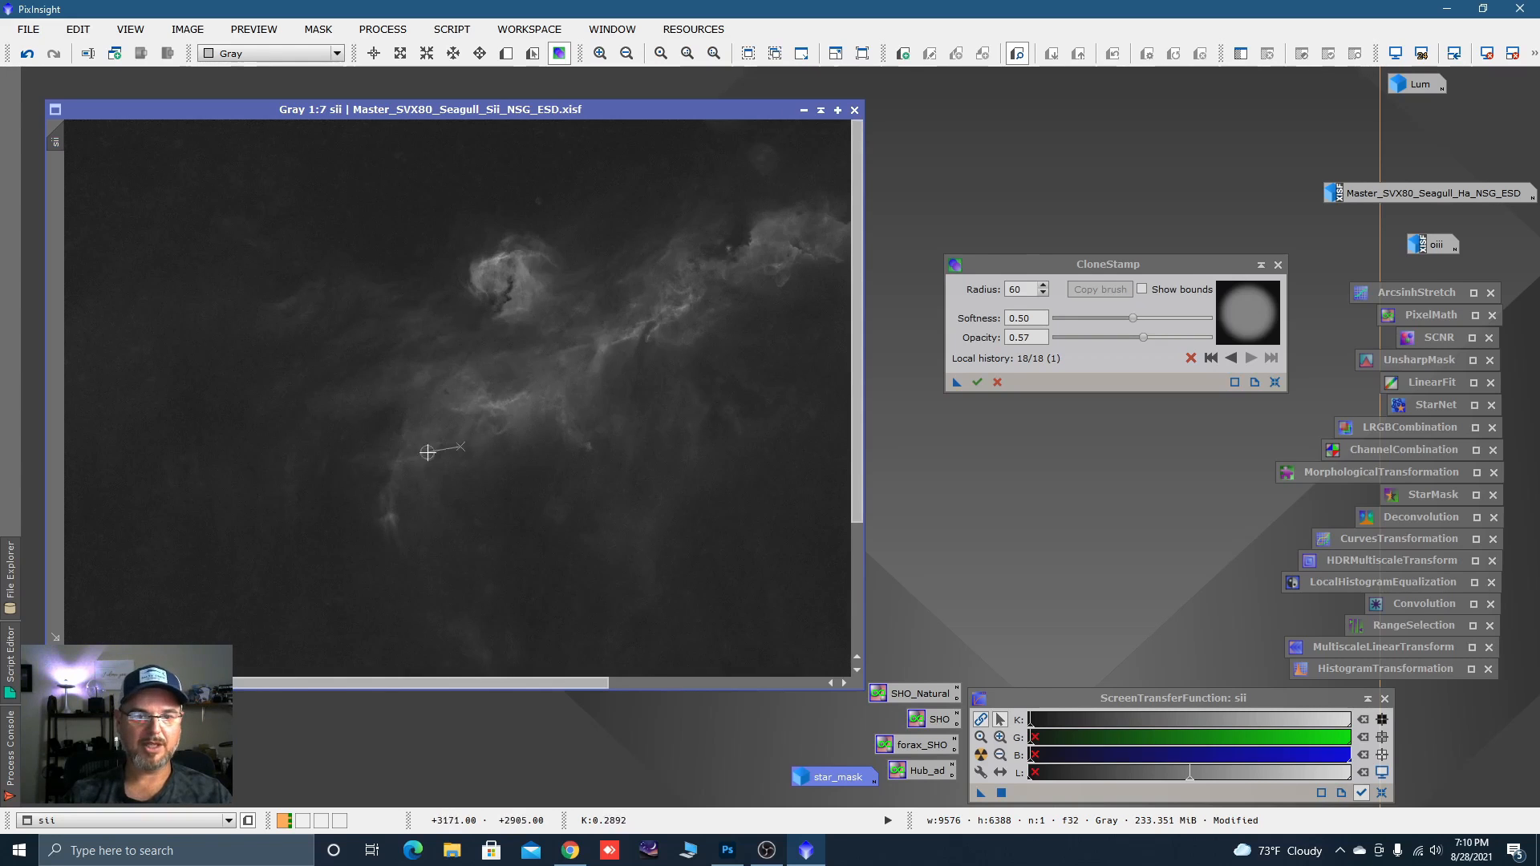
pyautogui.scroll(-3, 481, 318)
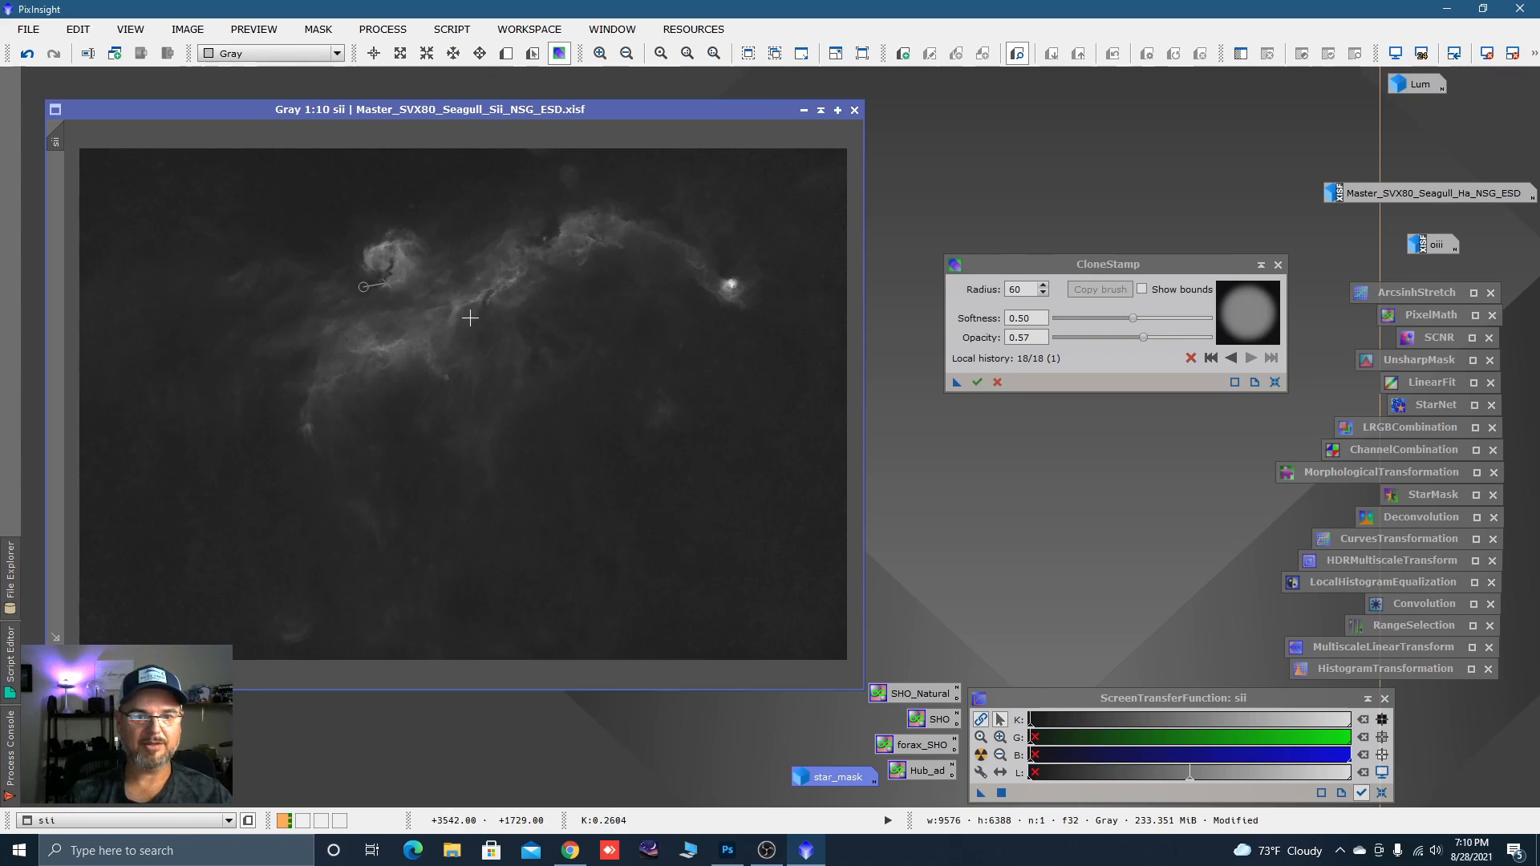
pyautogui.click(977, 382)
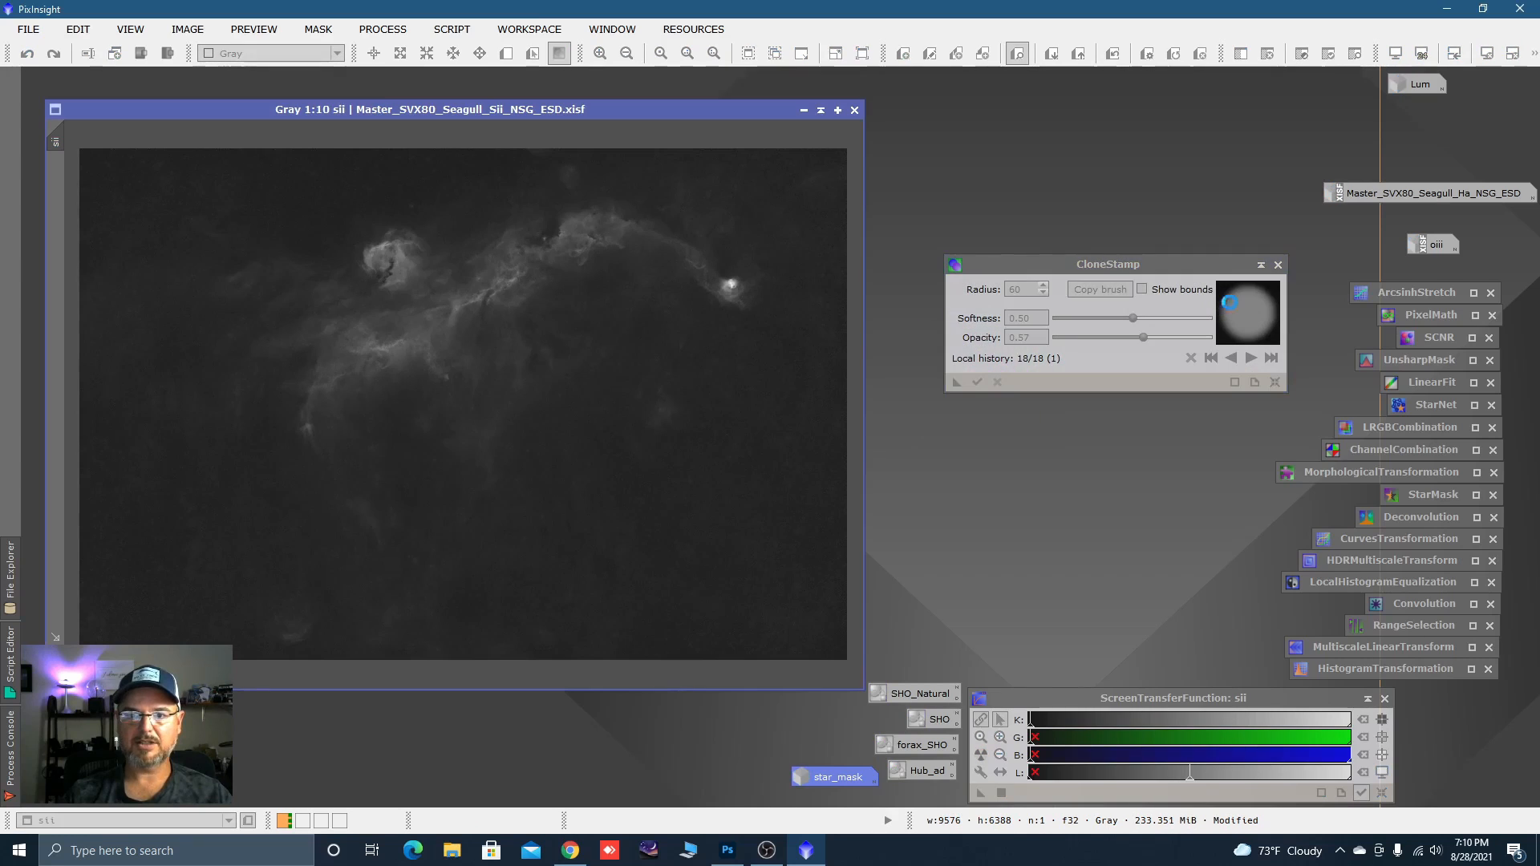
pyautogui.click(1279, 265)
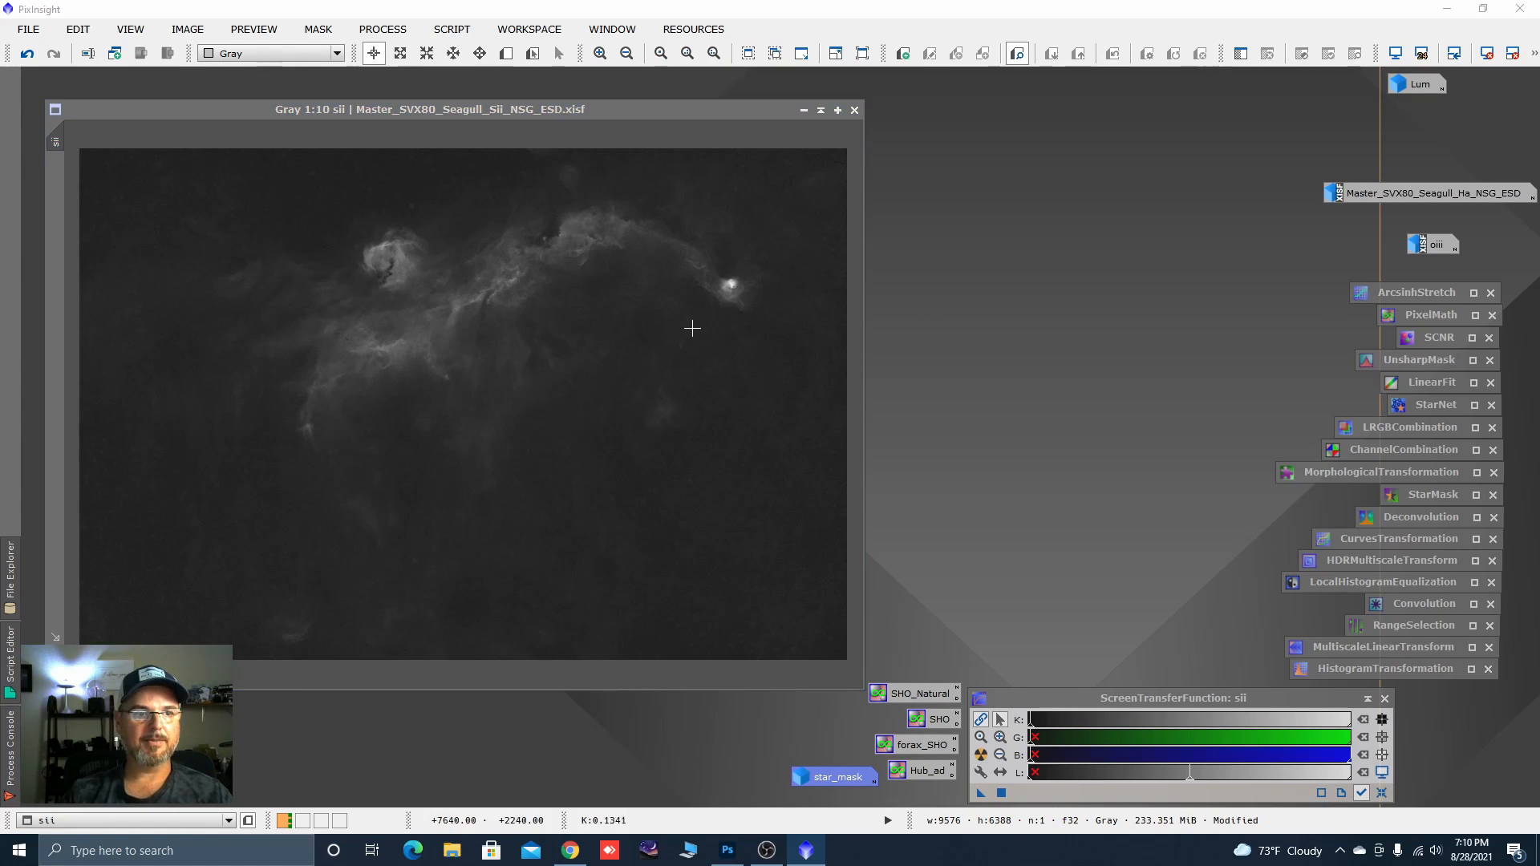
# Duplicate sii and darken the copy using HistogramTransformation with shadows at 0.06329114 and midtones at 0.5.
pyautogui.moveTo(55, 141); pyautogui.dragTo(184, 209)
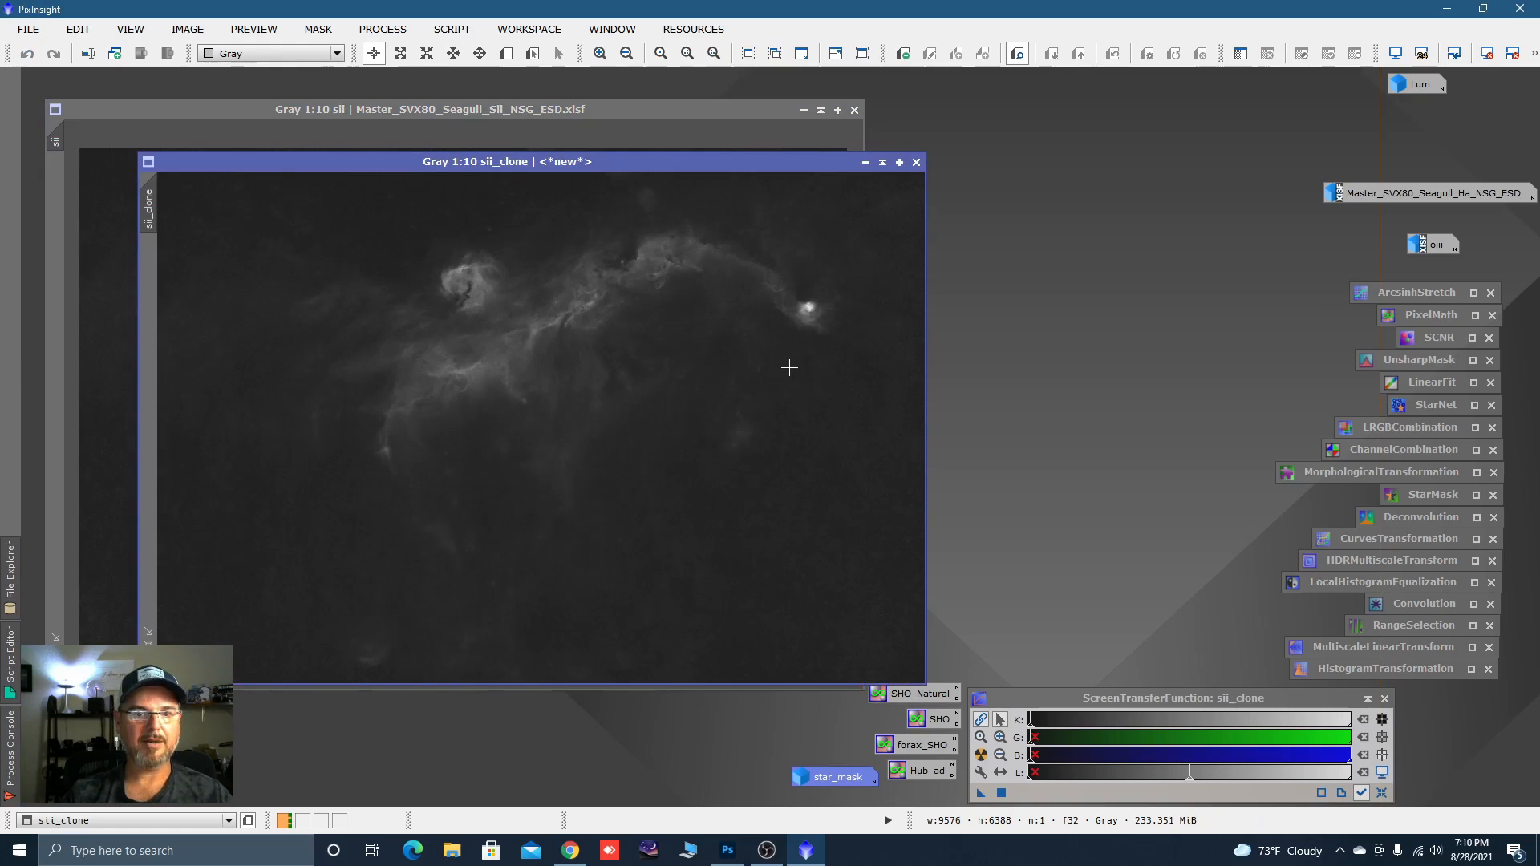
pyautogui.doubleClick(1316, 670)
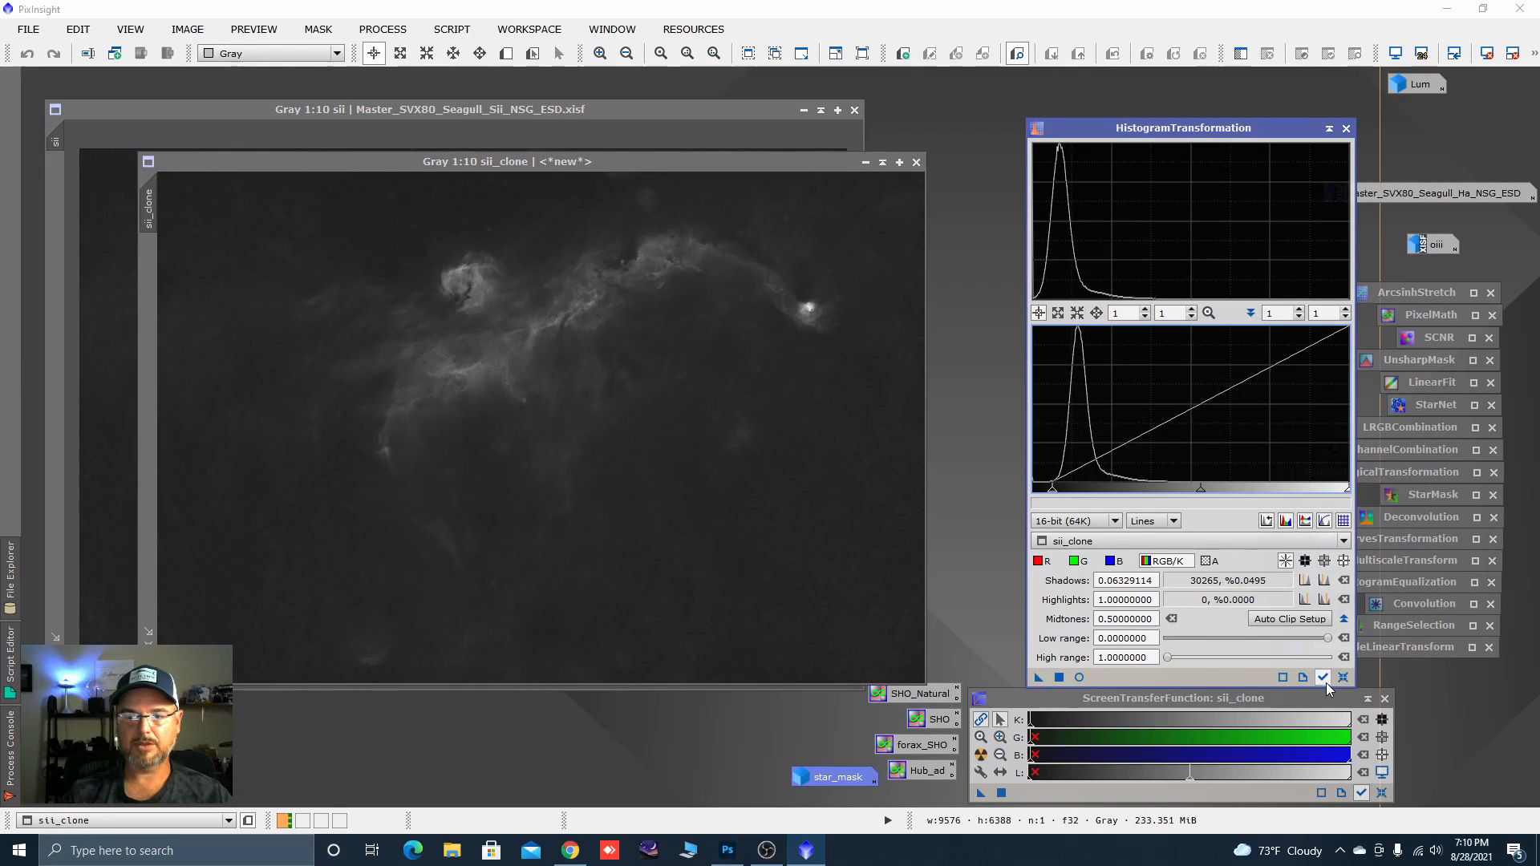
pyautogui.click(1080, 678)
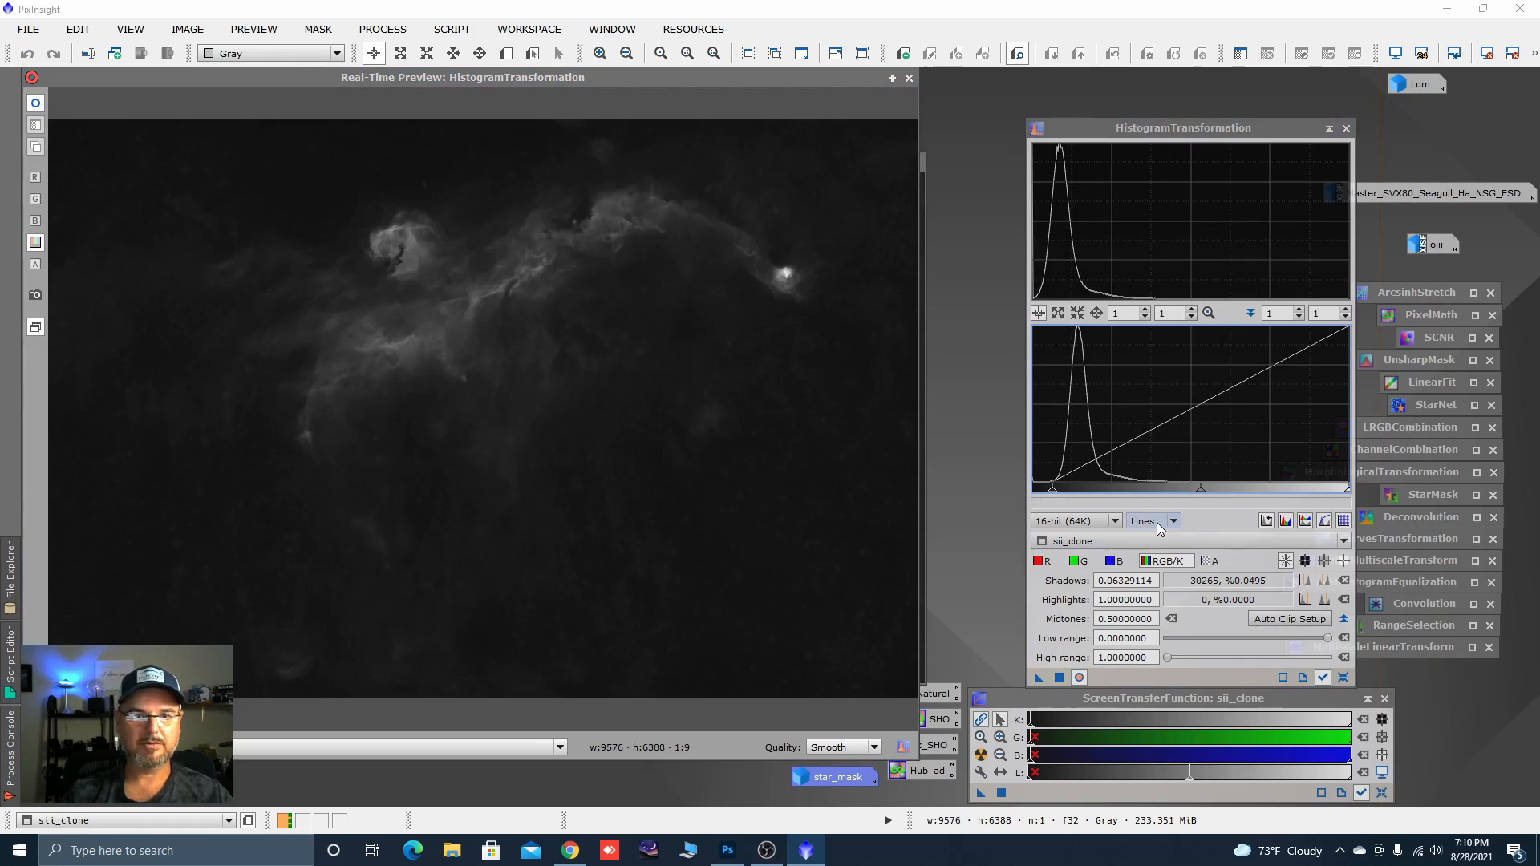
pyautogui.click(1059, 679)
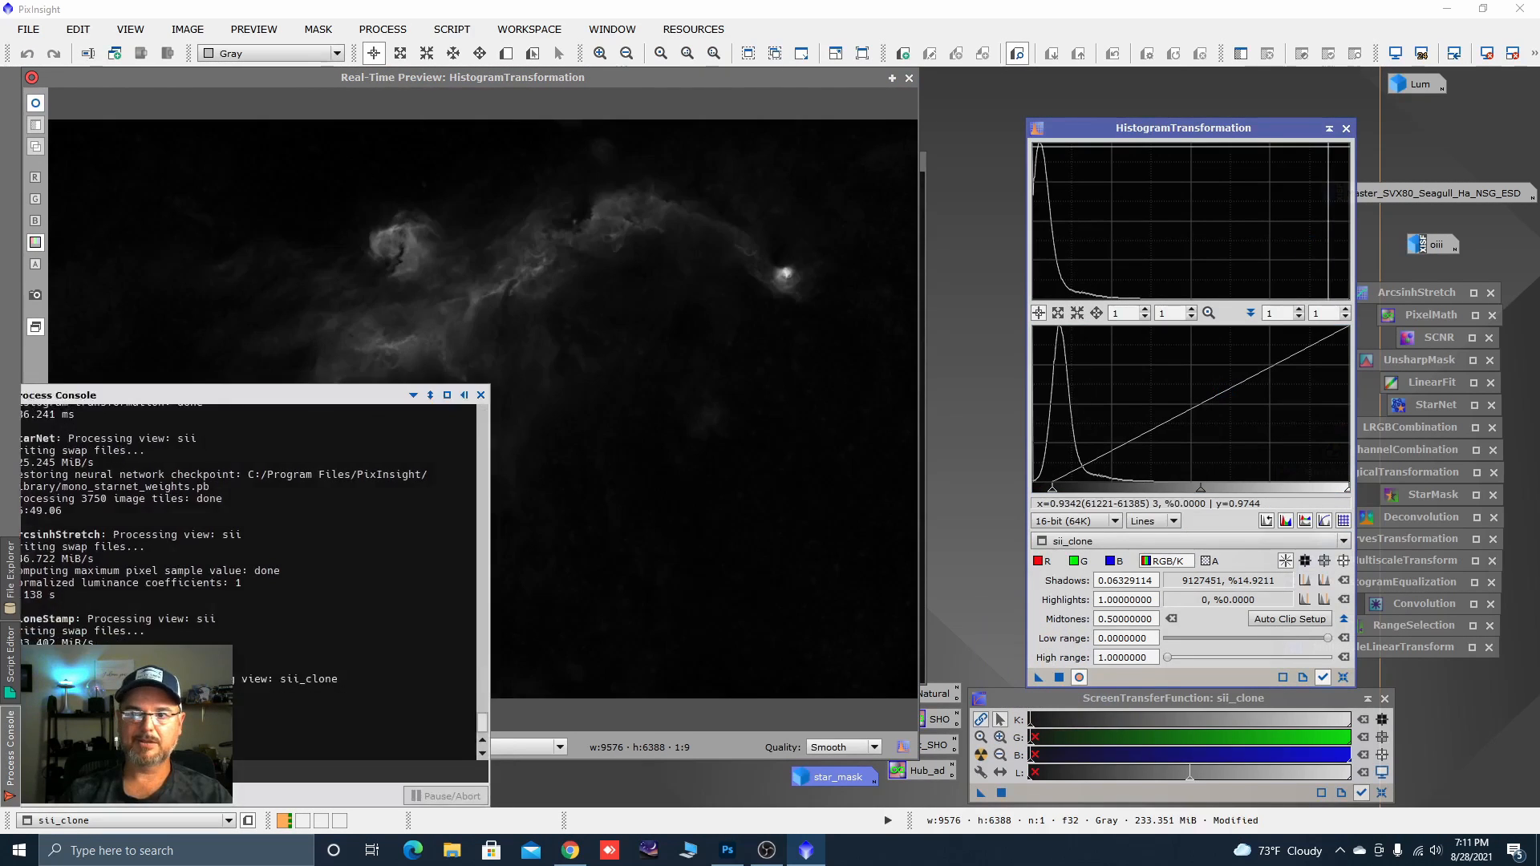
pyautogui.click(1329, 129)
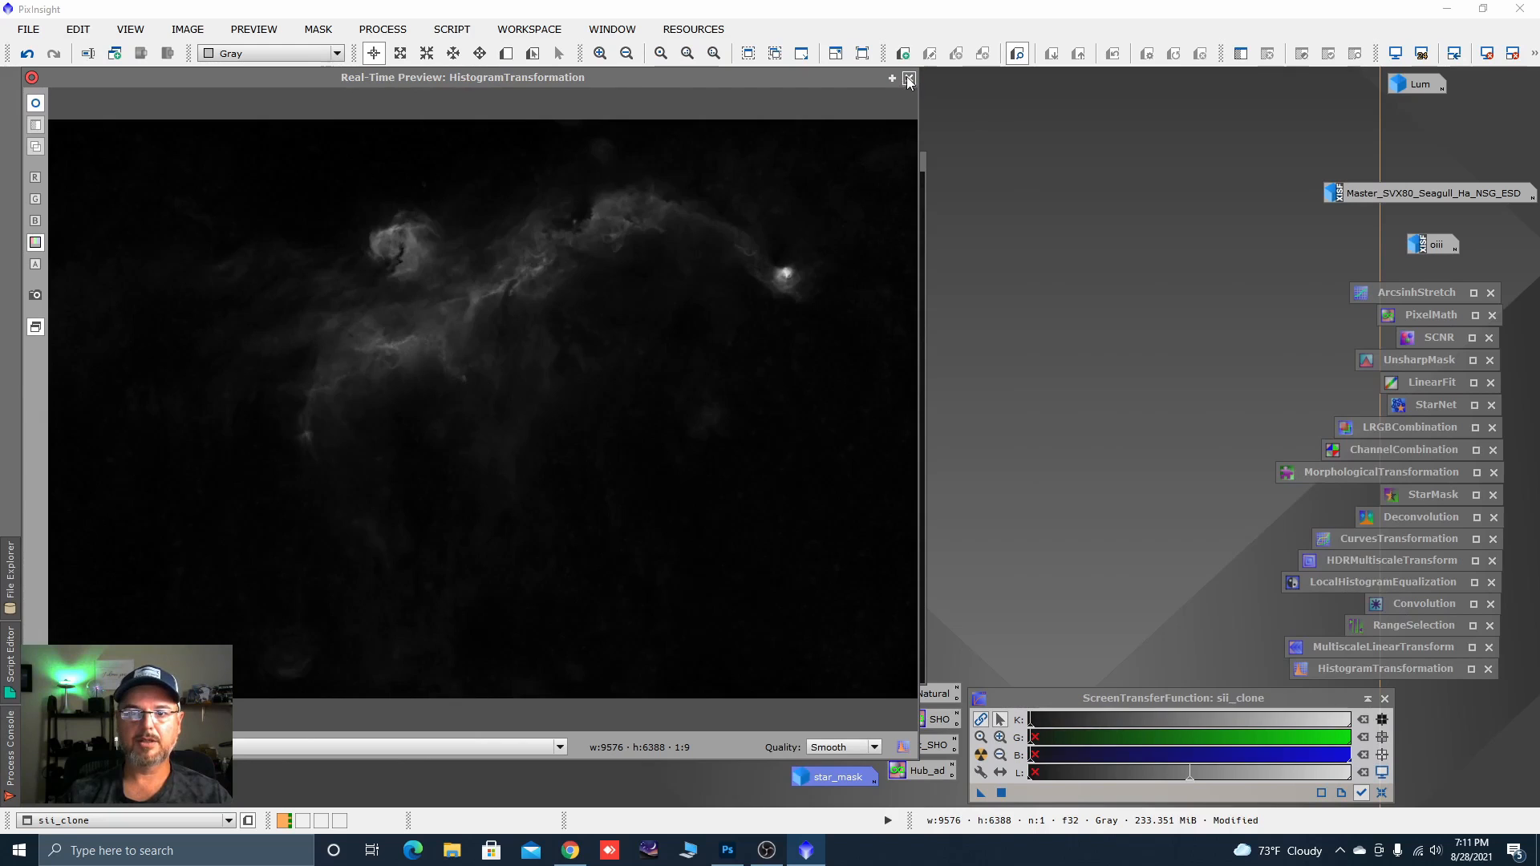
pyautogui.click(909, 78)
# Apply sii_clone as a mask on sii, iconize the clone, and invert the mask to protect the nebula.
pyautogui.moveTo(397, 166); pyautogui.dragTo(561, 172)
pyautogui.moveTo(315, 202); pyautogui.dragTo(271, 229)
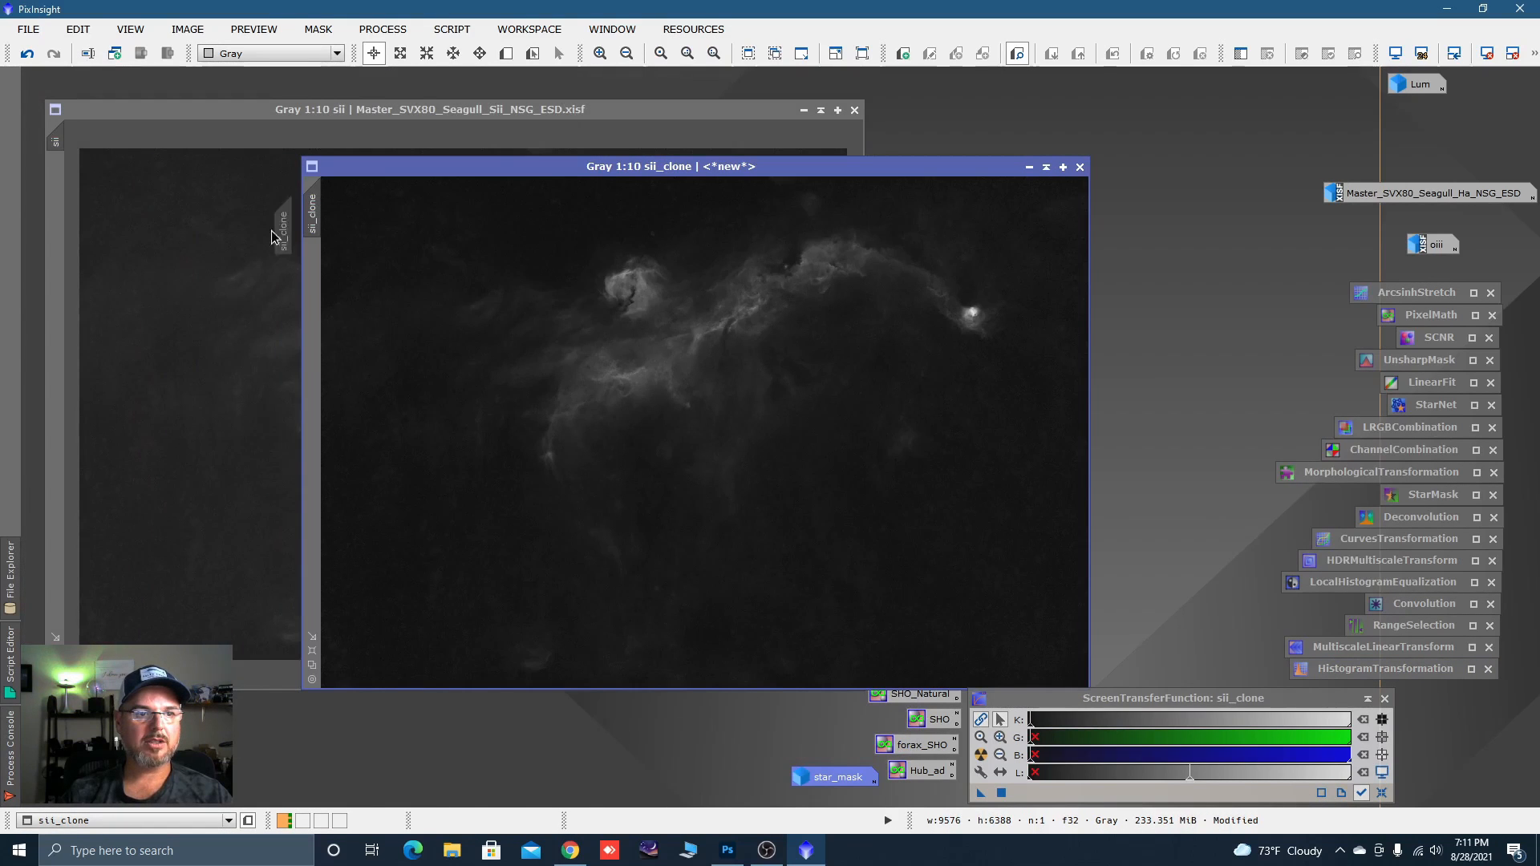
pyautogui.moveTo(157, 228); pyautogui.dragTo(56, 140)
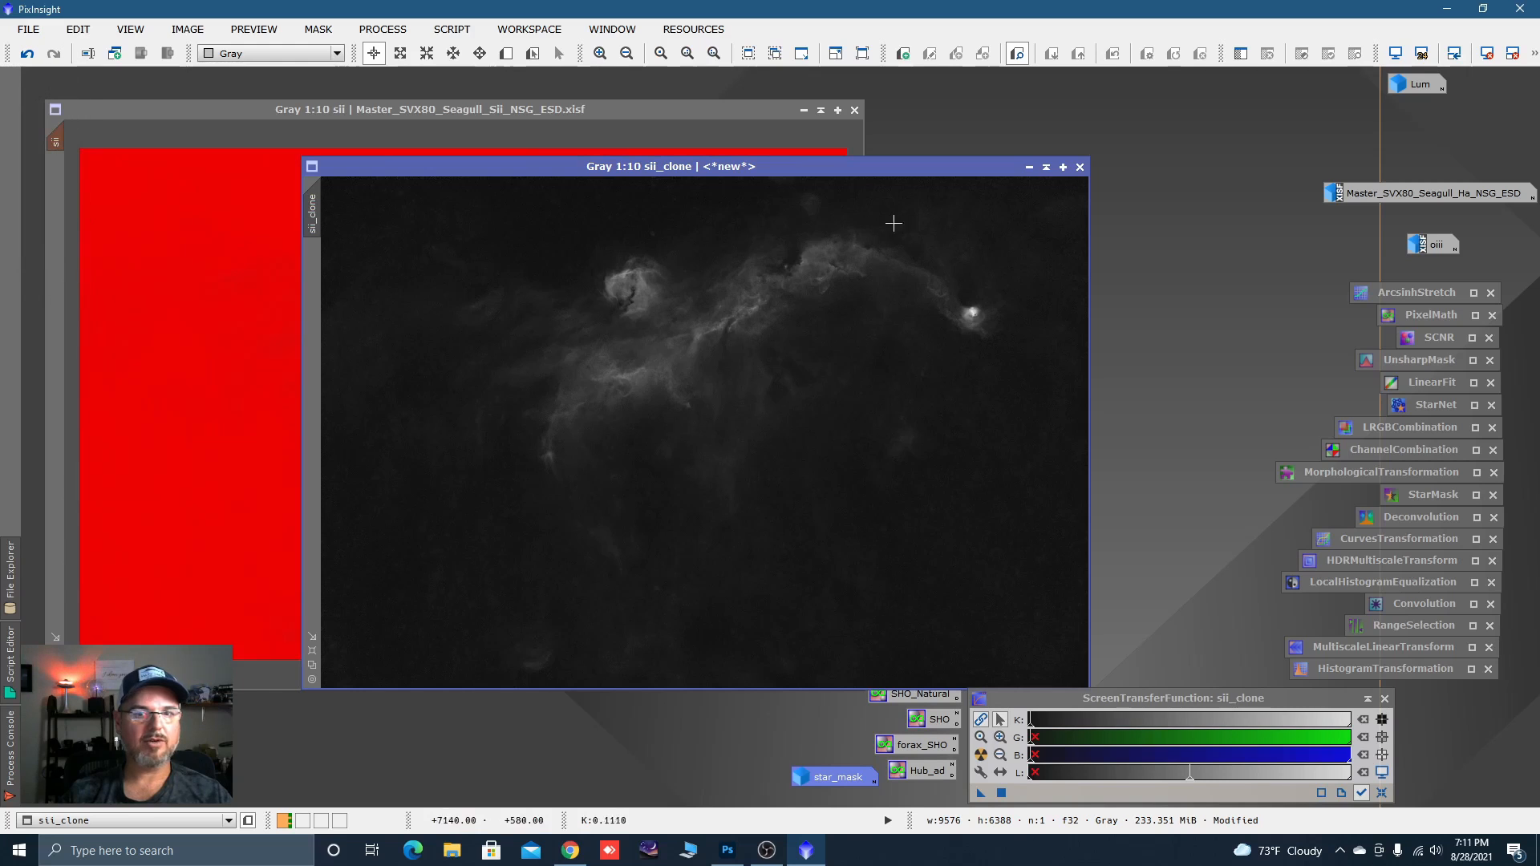
pyautogui.click(1029, 168)
pyautogui.moveTo(730, 446); pyautogui.dragTo(749, 782)
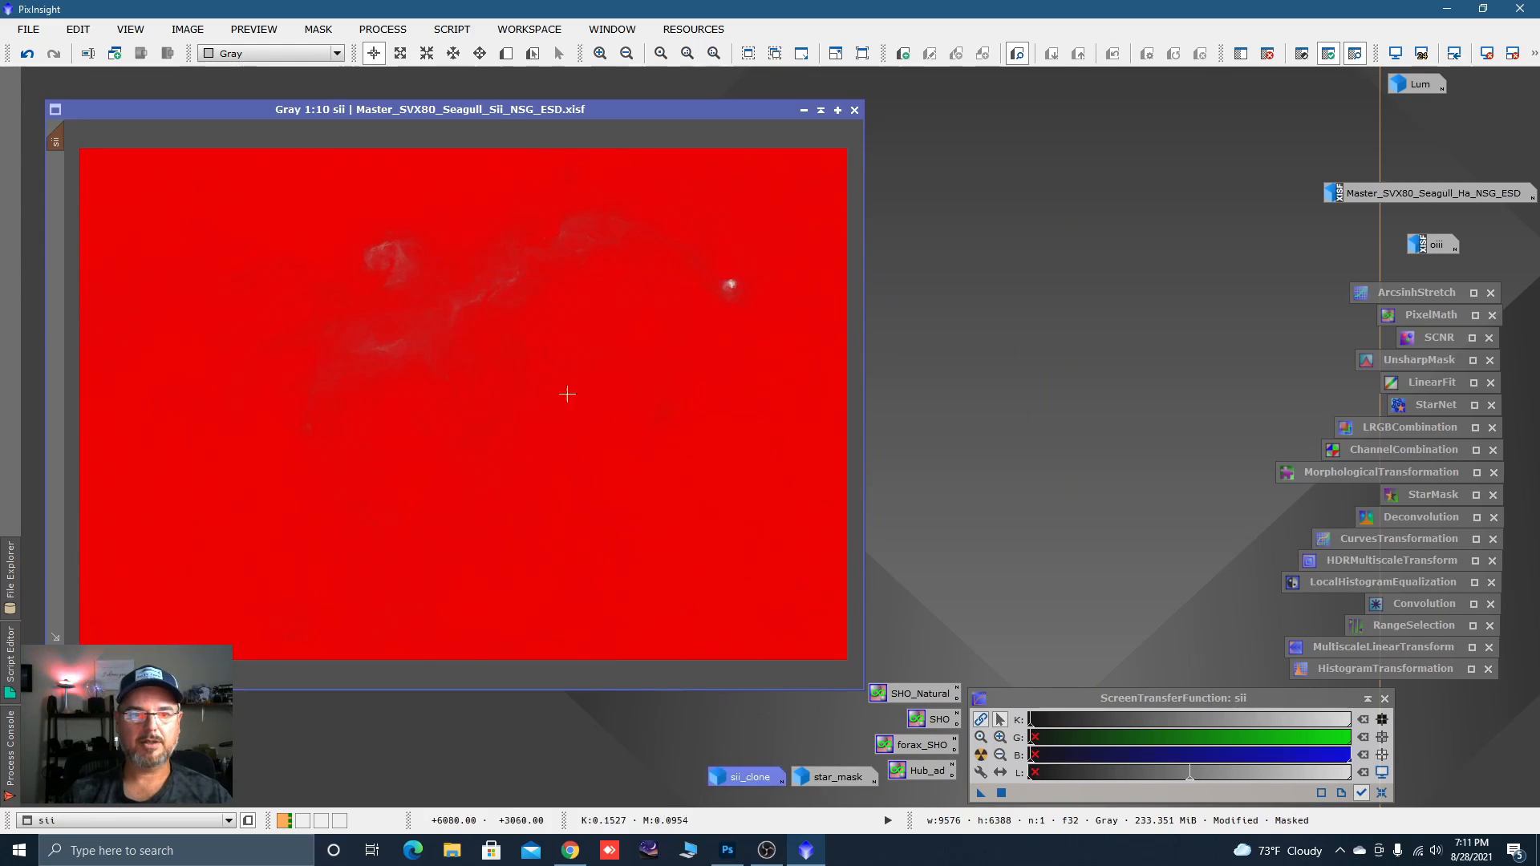
pyautogui.rightClick(567, 394)
pyautogui.moveTo(634, 563)
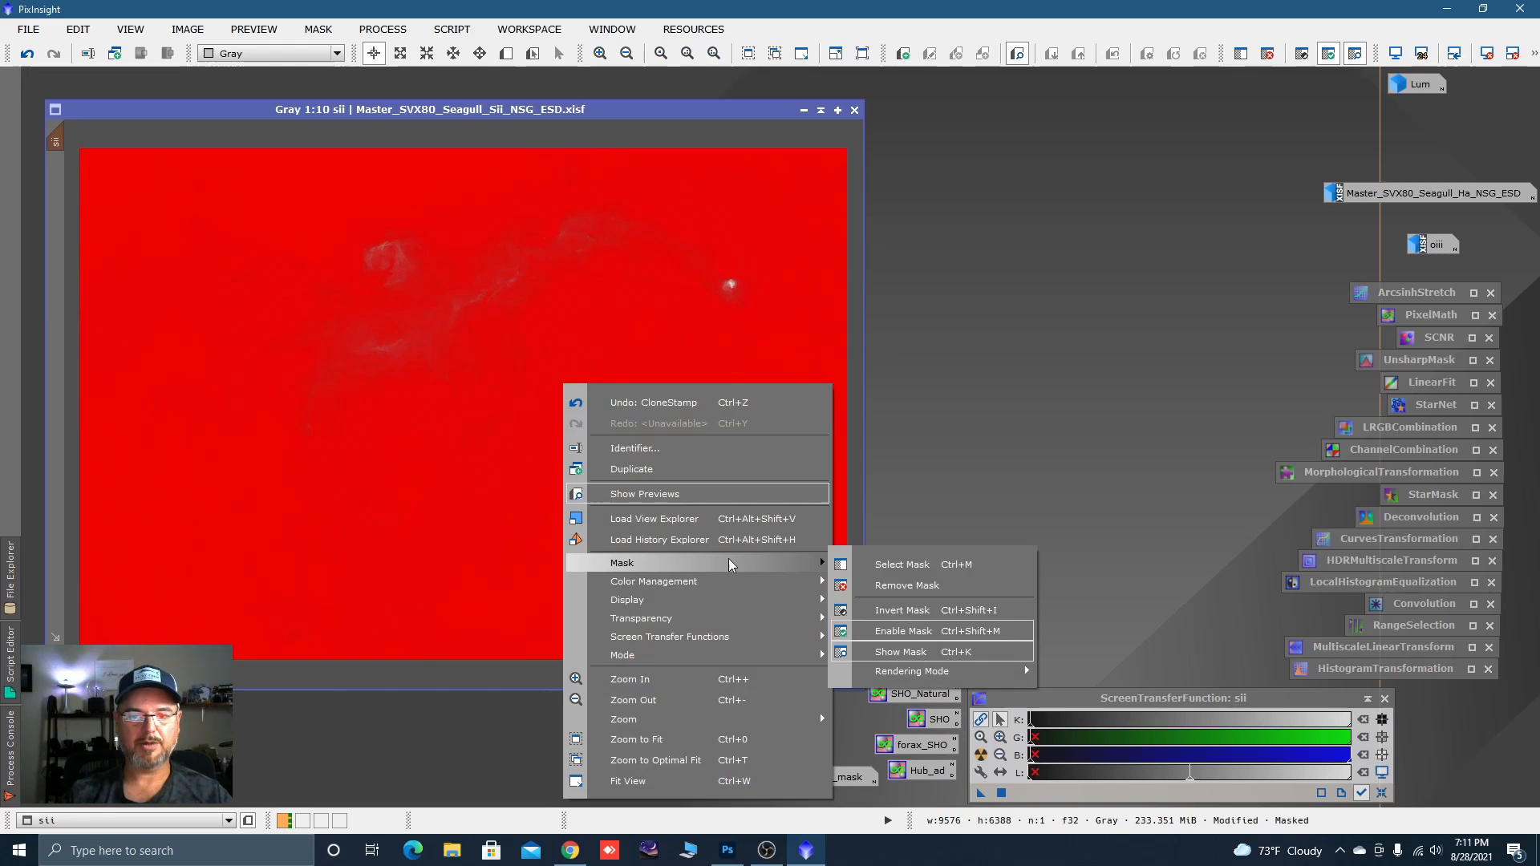
pyautogui.click(900, 608)
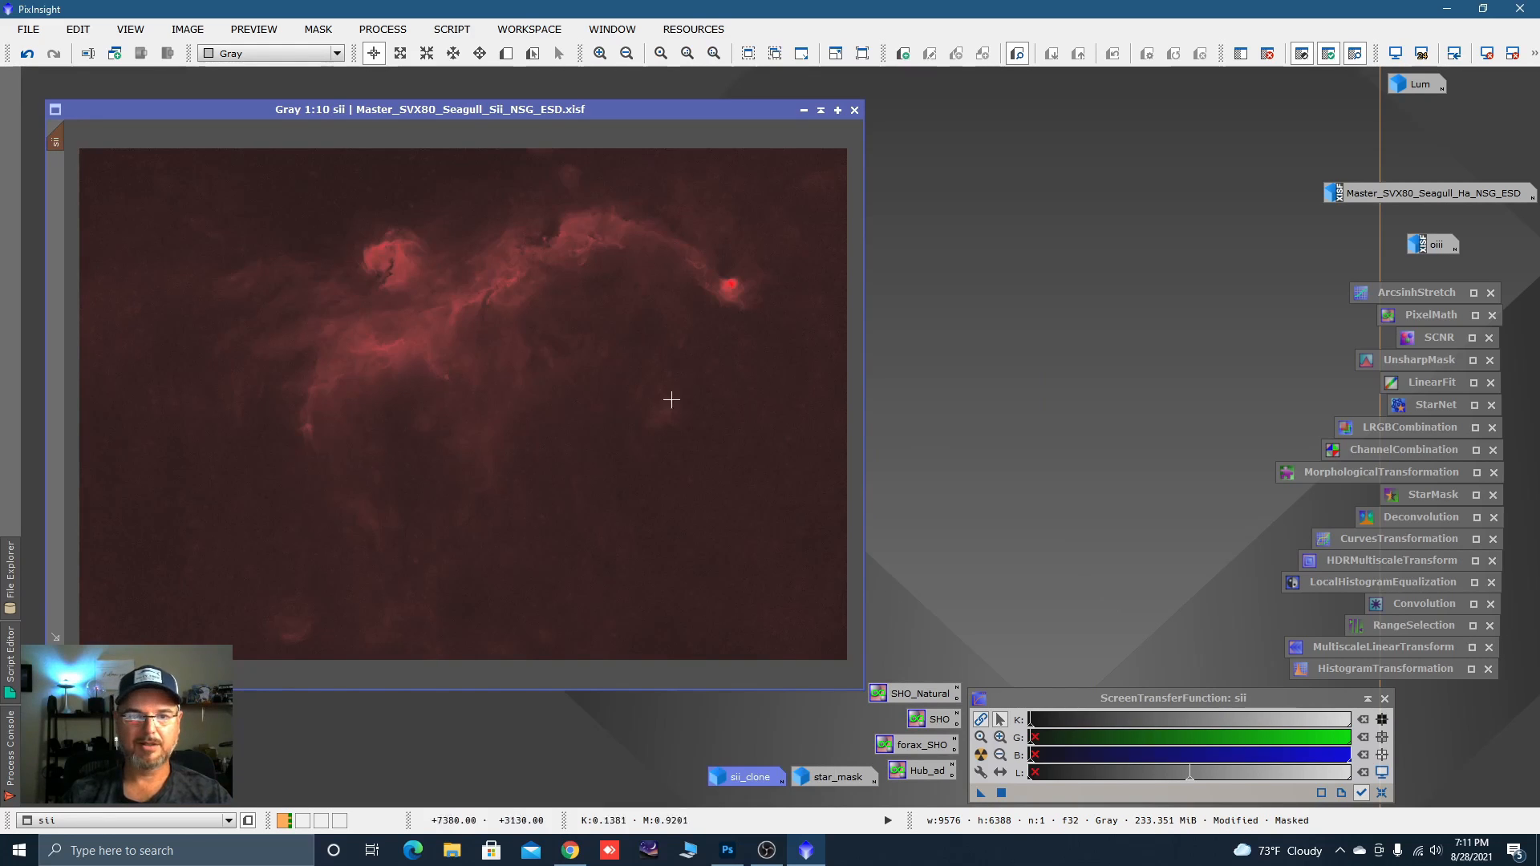
# Denoise sii through the mask with the four-layer MultiscaleLinearTransform settings, and remove the mask.
pyautogui.doubleClick(1327, 647)
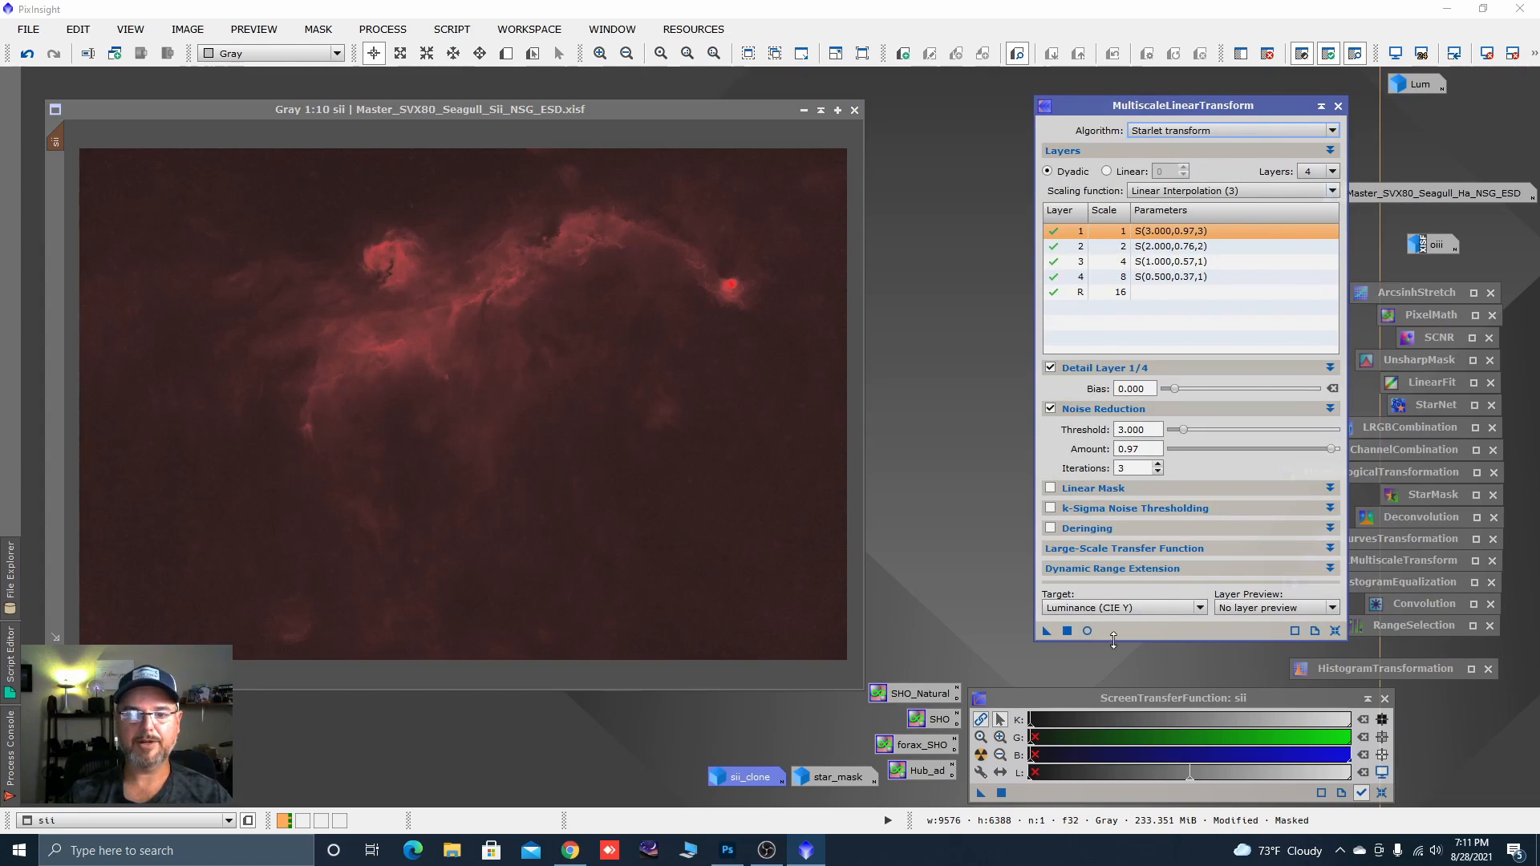
pyautogui.click(1067, 631)
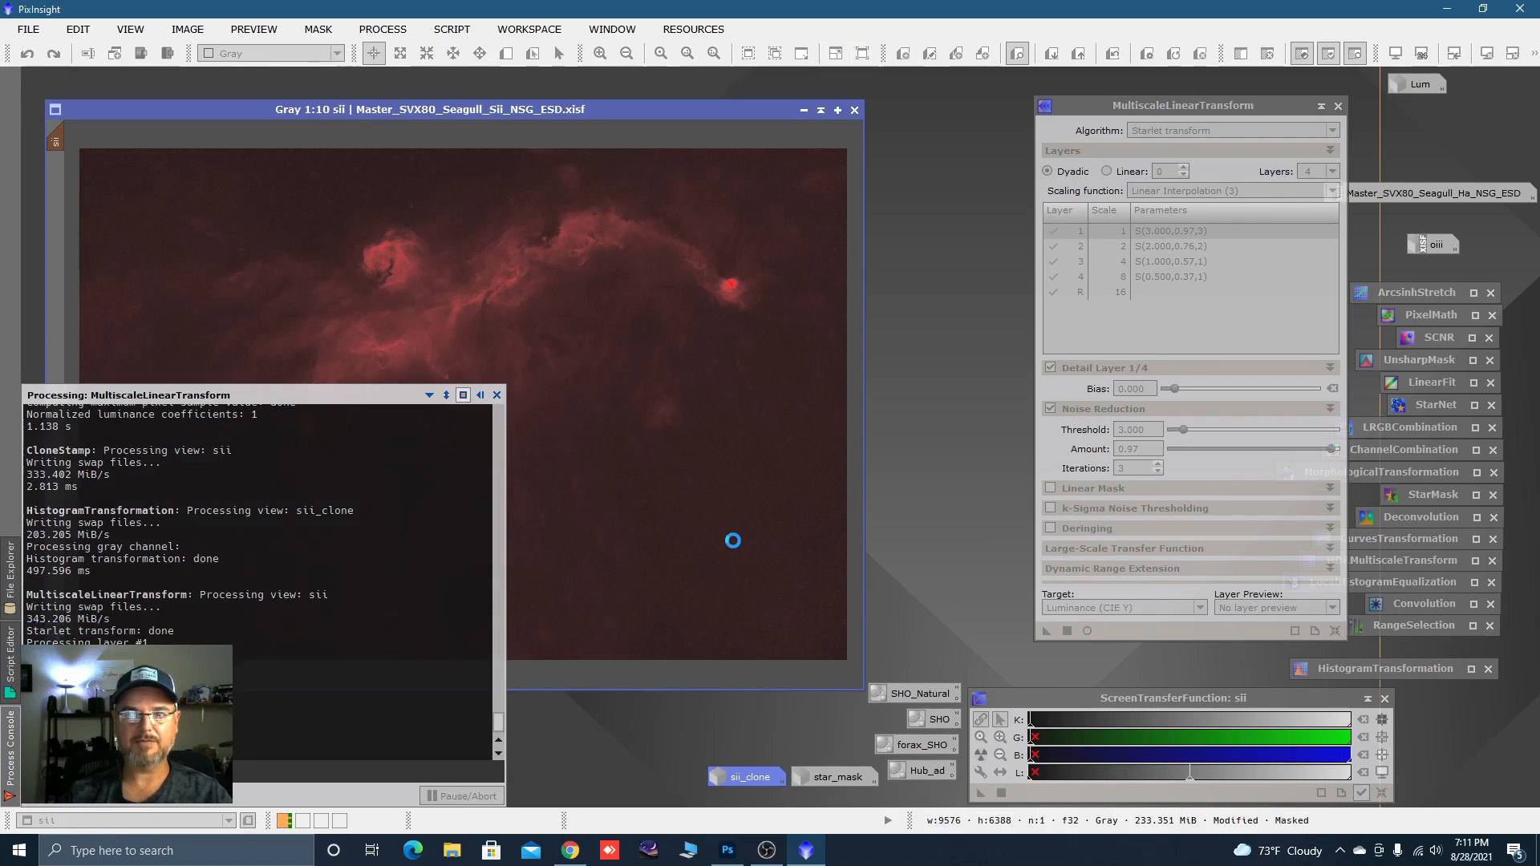
pyautogui.click(1321, 108)
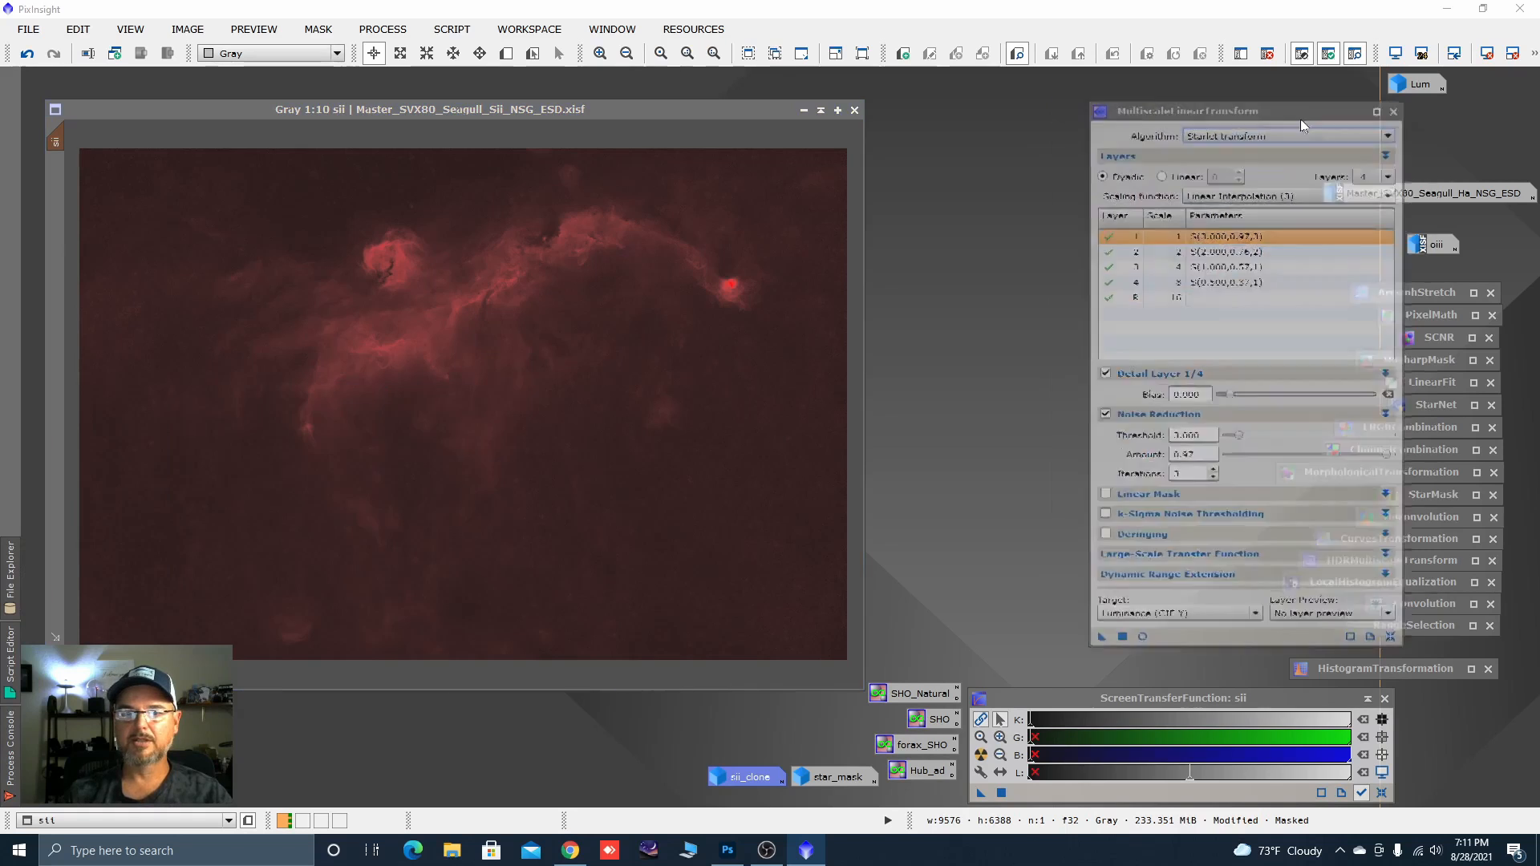
pyautogui.rightClick(480, 281)
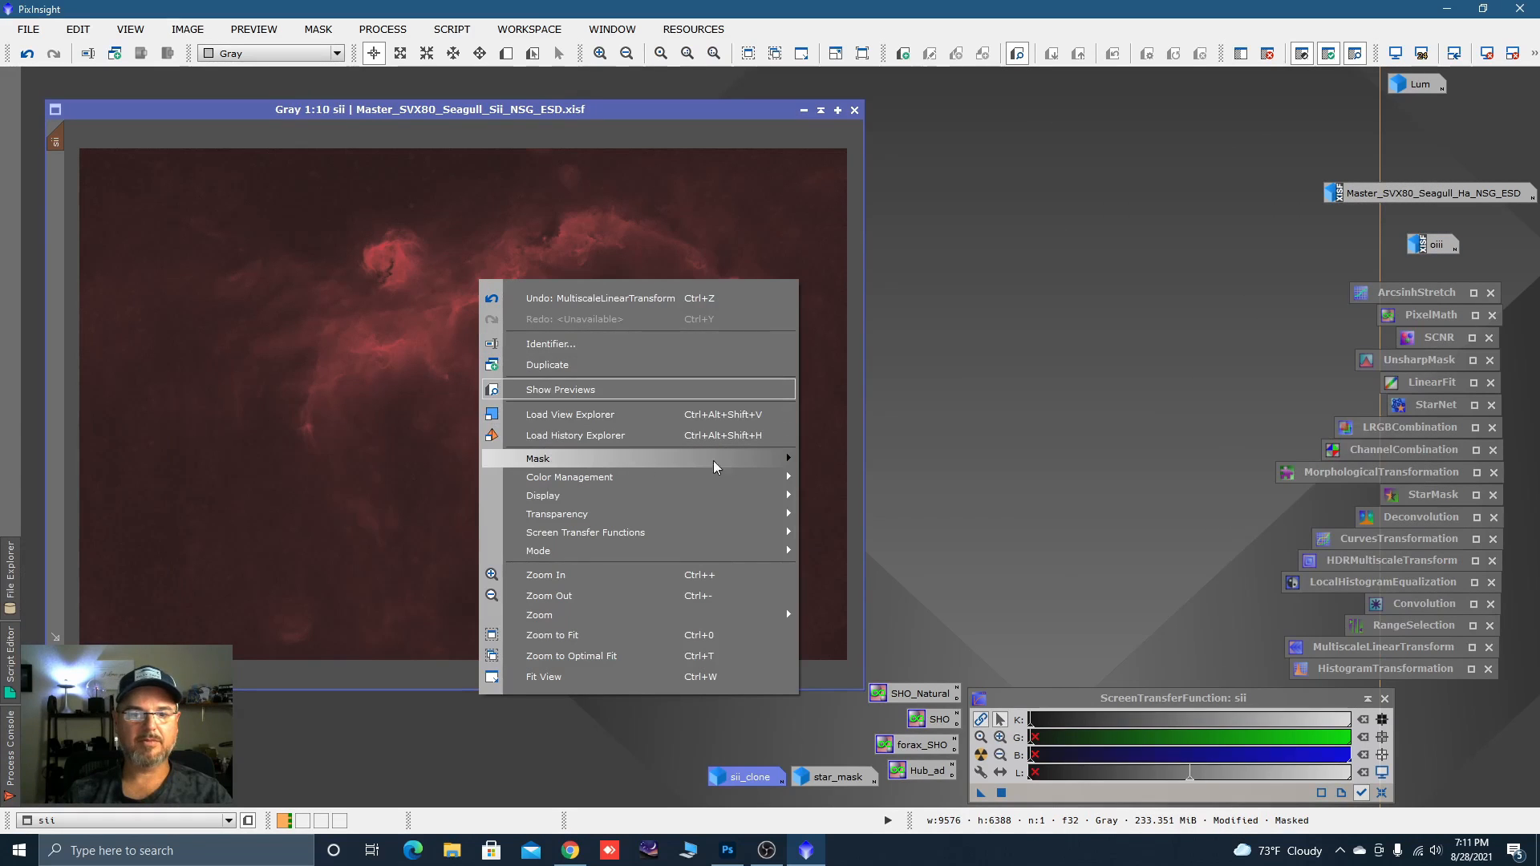
pyautogui.moveTo(609, 458)
pyautogui.click(868, 478)
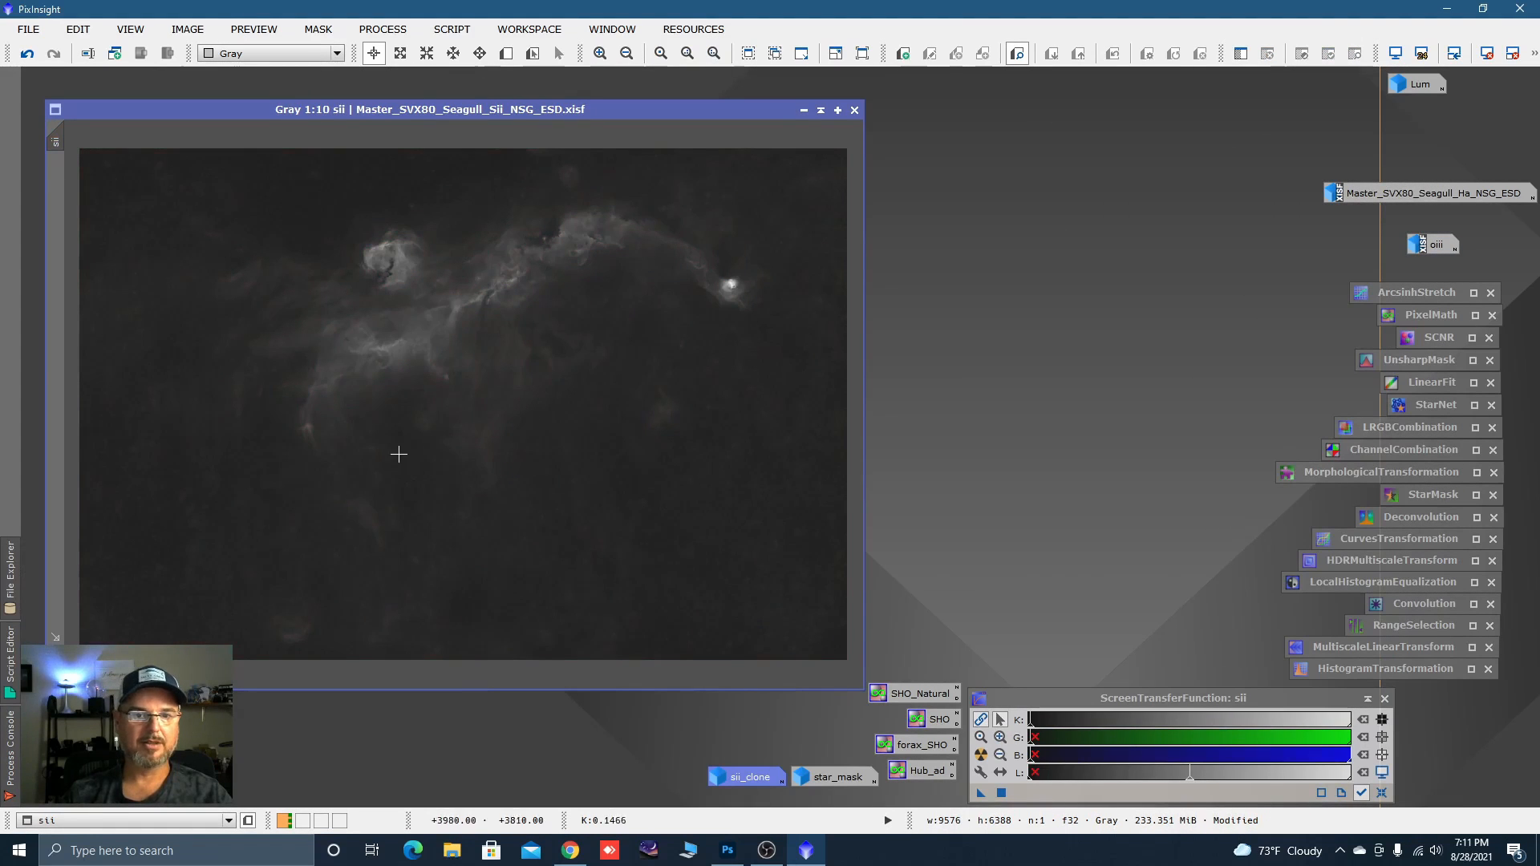
# Preview CurvesTransformation on sii in real time and darken the background with an RGB/K curve point at input 0.04506, output 0.03380.
pyautogui.doubleClick(1351, 538)
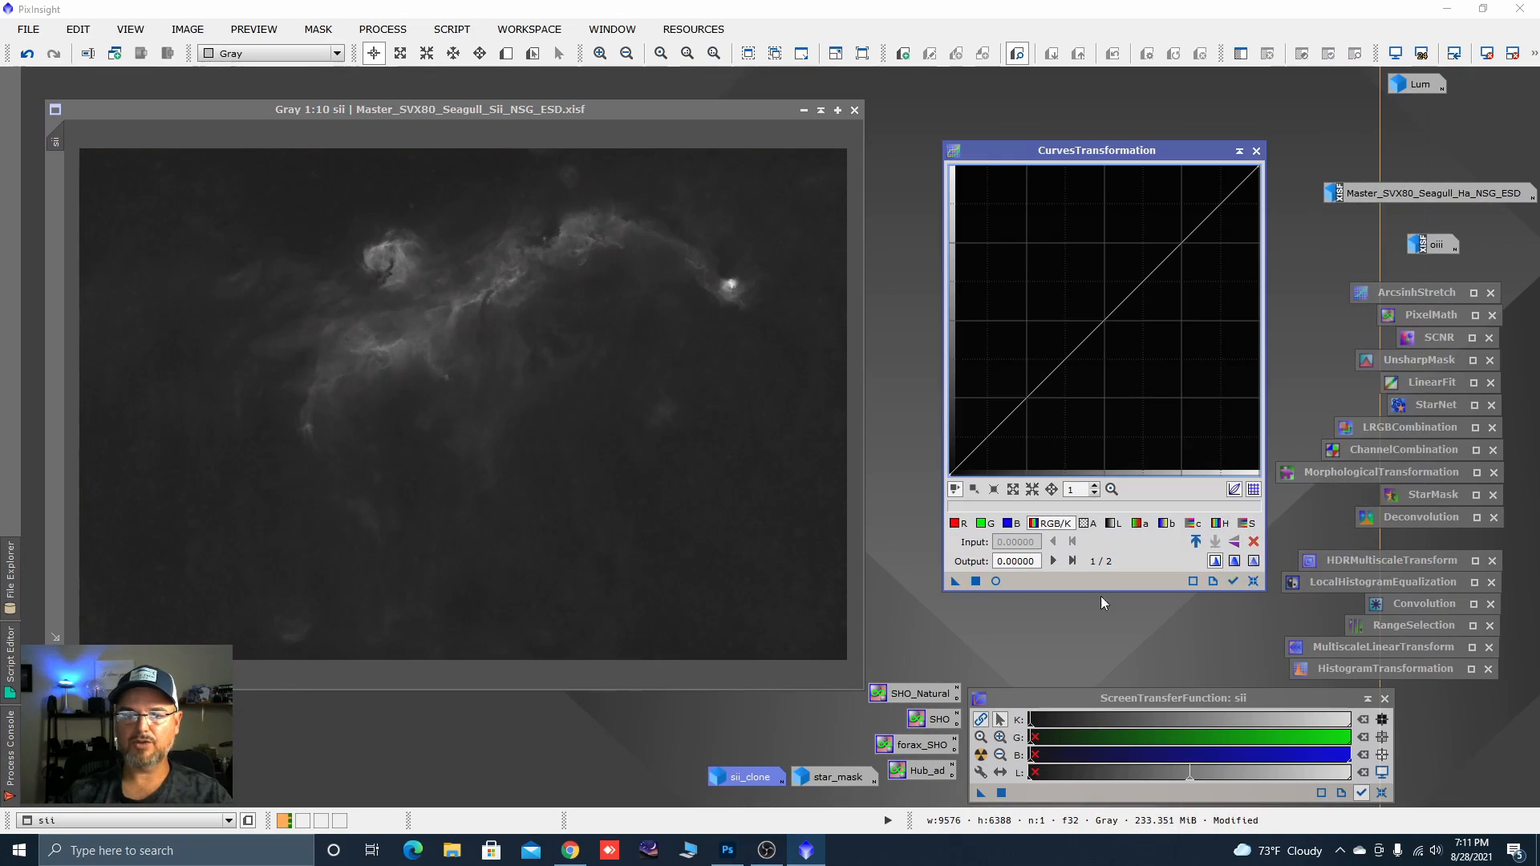
pyautogui.click(998, 583)
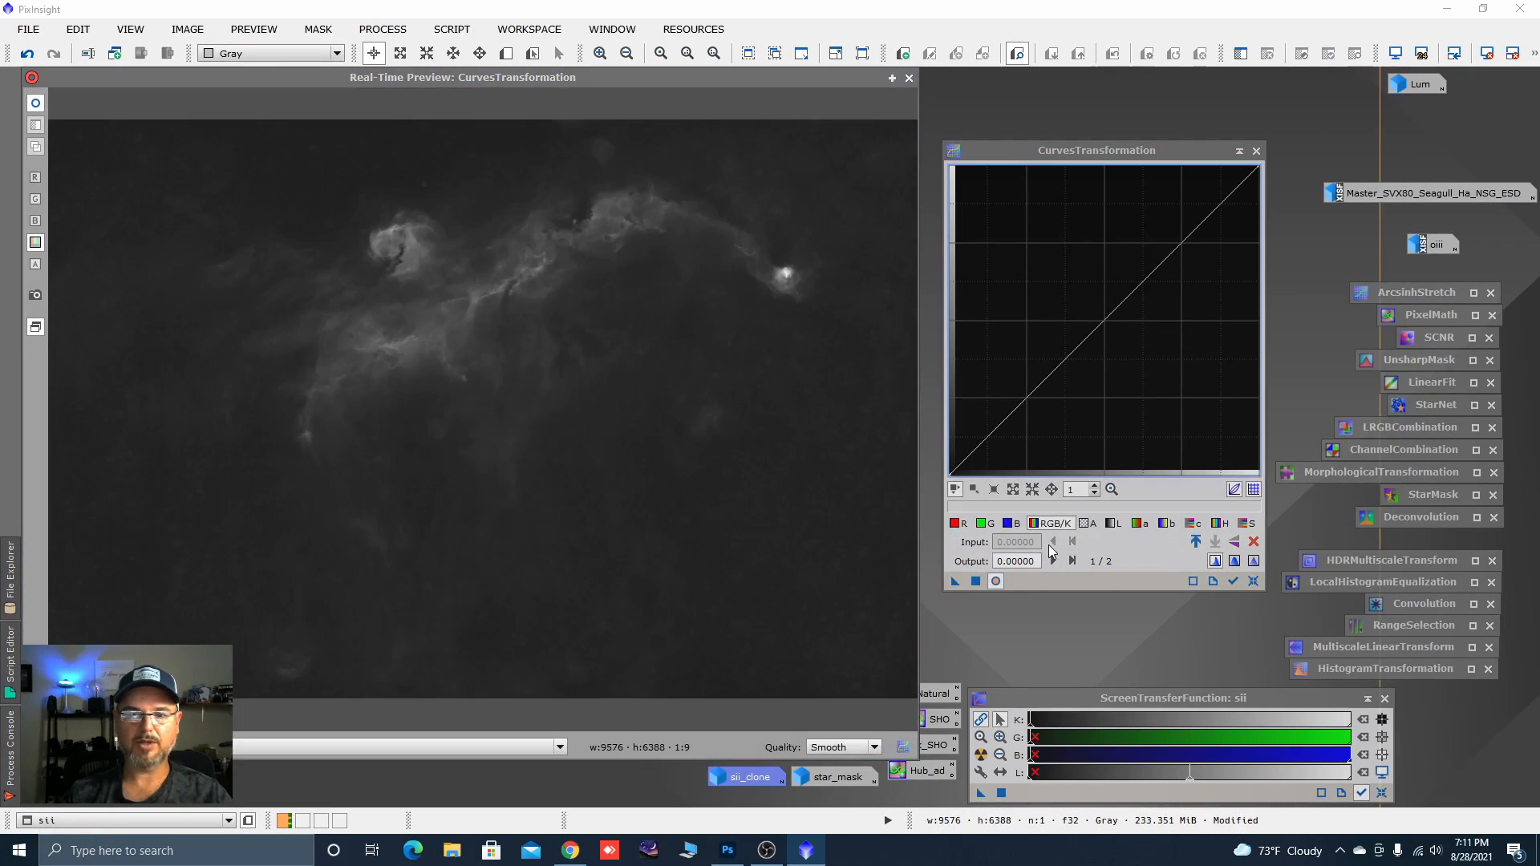
pyautogui.scroll(2, 1042, 448)
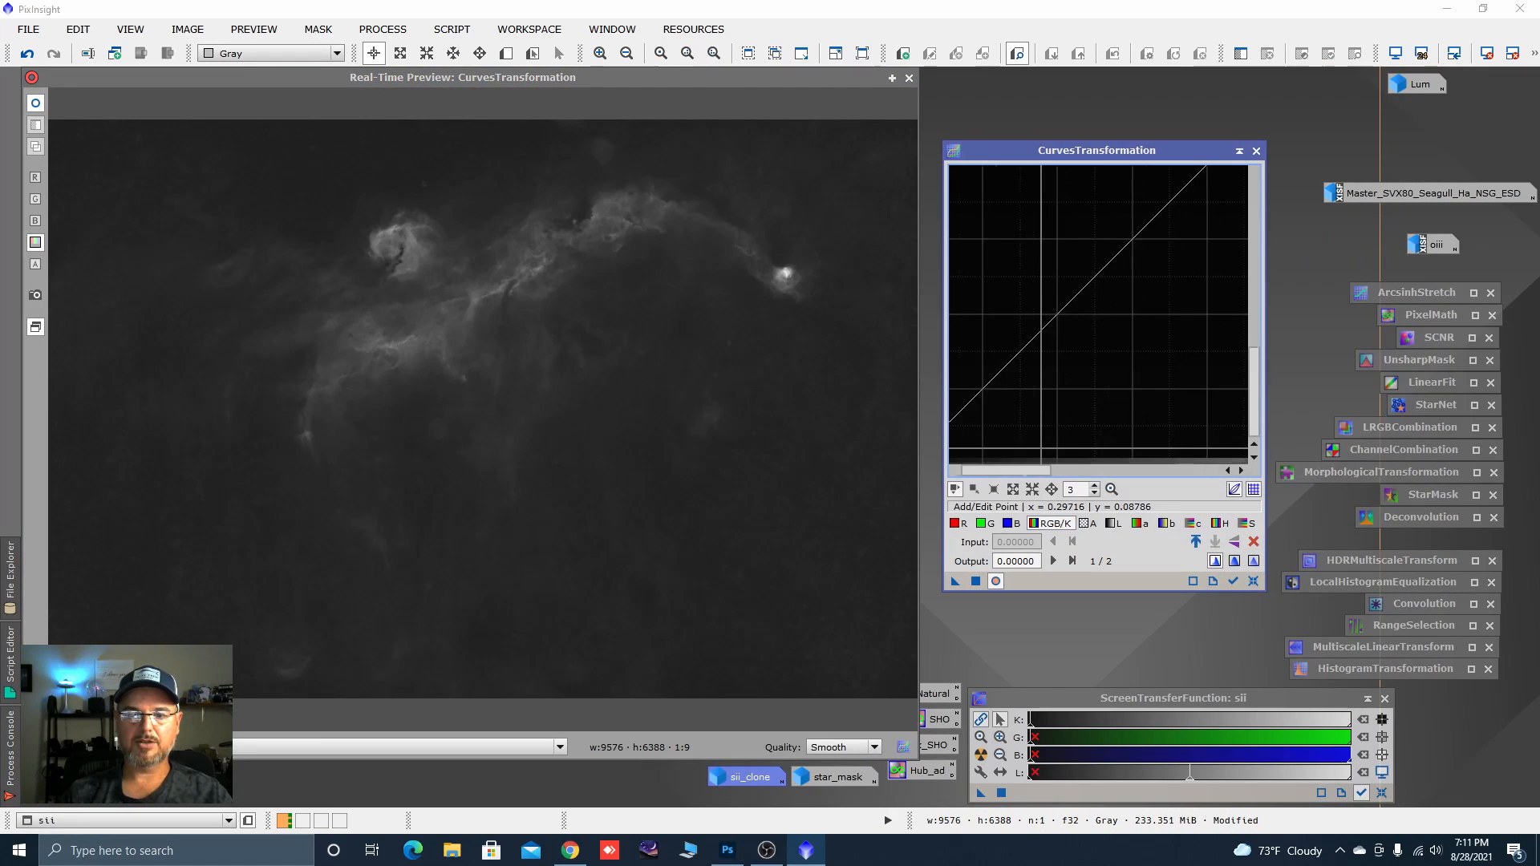
pyautogui.scroll(2, 1041, 448)
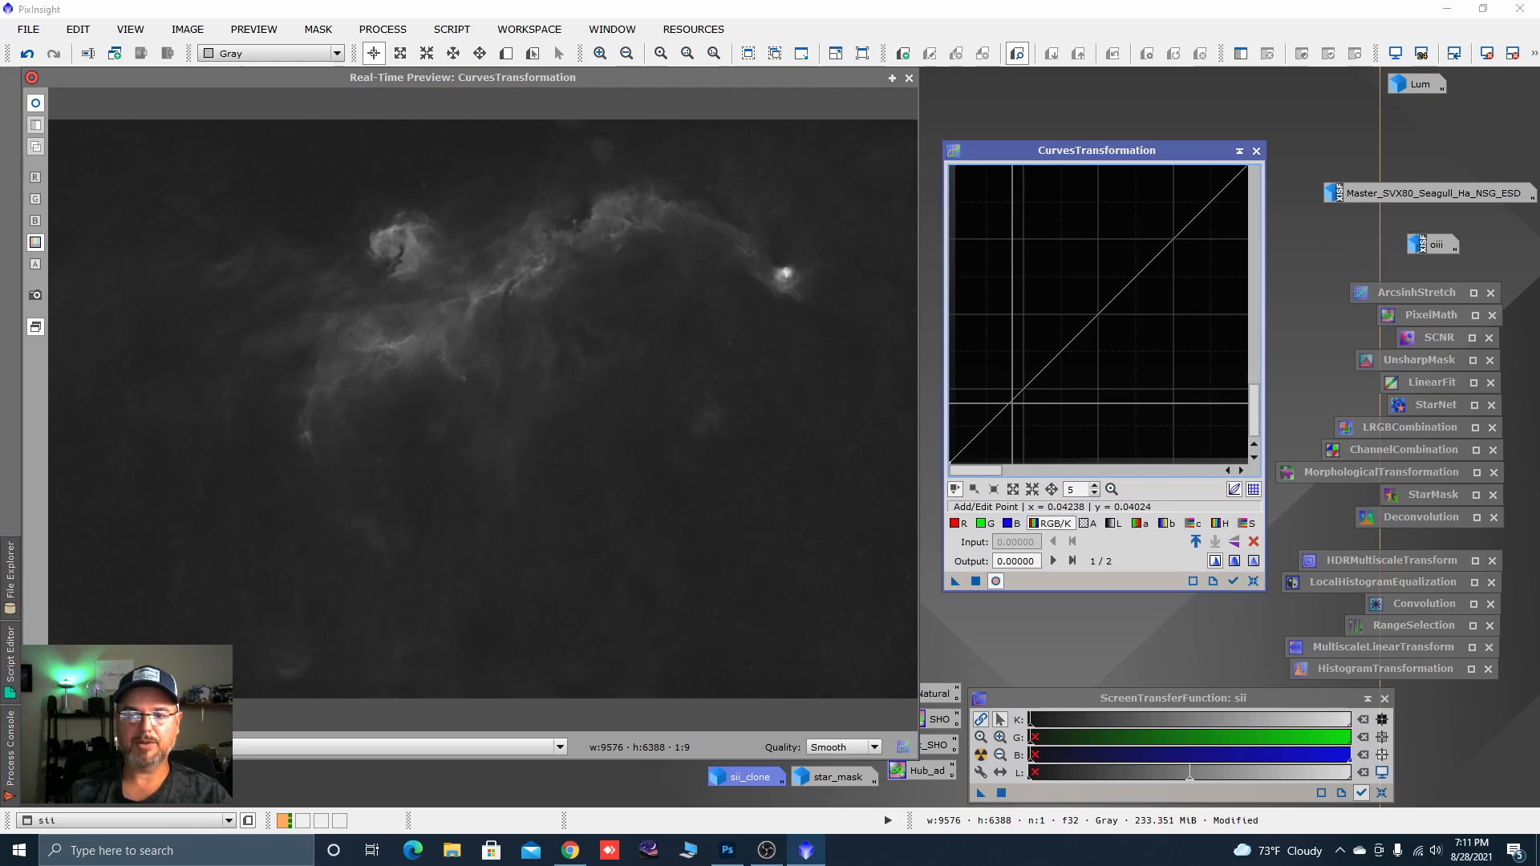
pyautogui.moveTo(1013, 403); pyautogui.dragTo(1016, 414)
pyautogui.scroll(-4, 1016, 414)
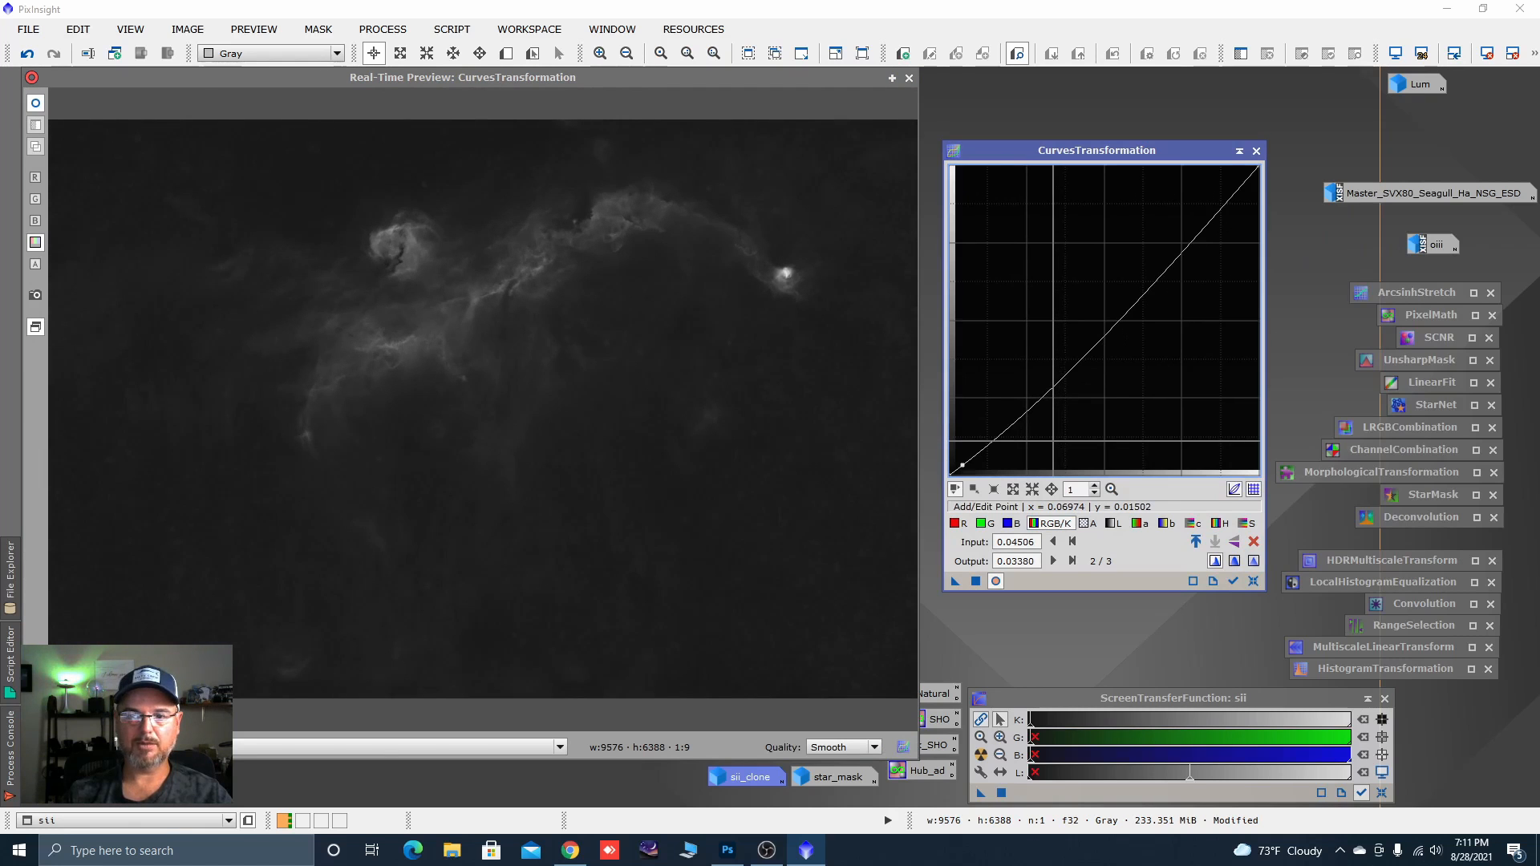
# Probe the faint nebulosity below the main ridge in the preview and lift its tones with a curve point at input 0.17054, output 0.17313.
pyautogui.click(526, 350)
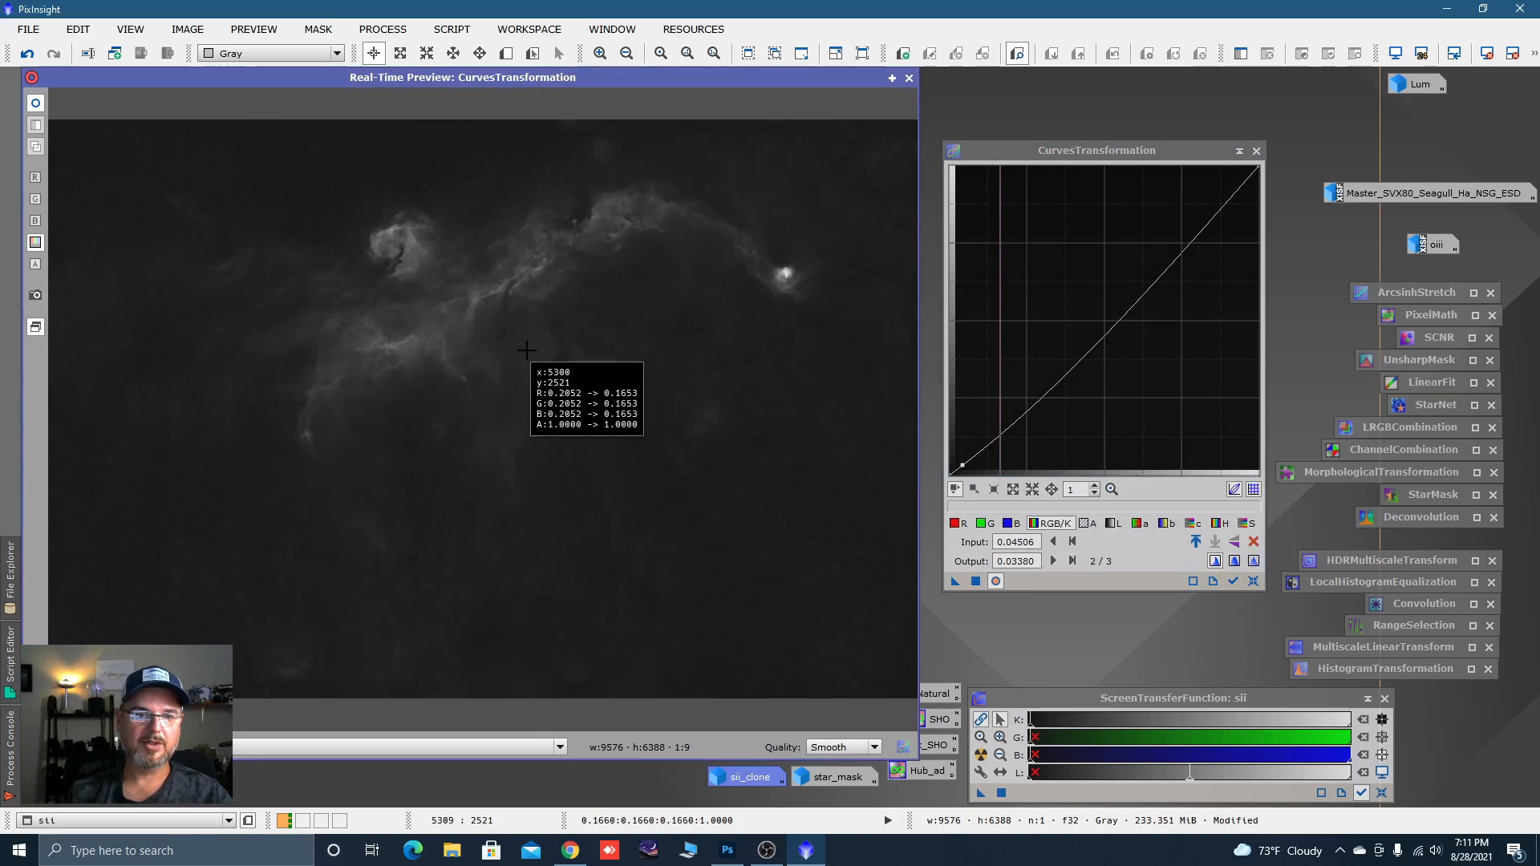
pyautogui.moveTo(526, 351); pyautogui.dragTo(507, 360)
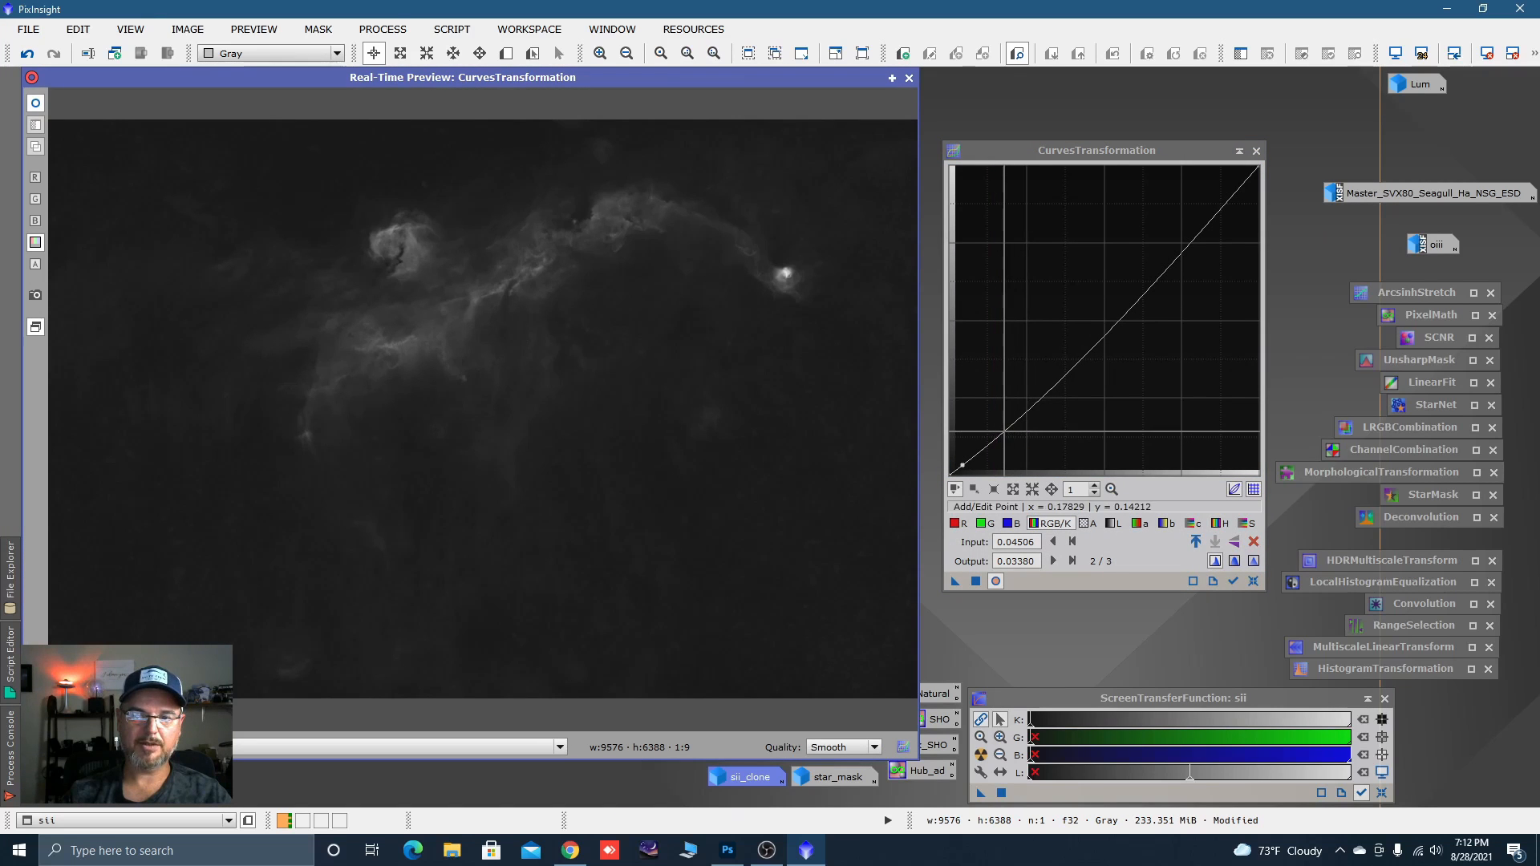
pyautogui.moveTo(1003, 431); pyautogui.dragTo(1002, 421)
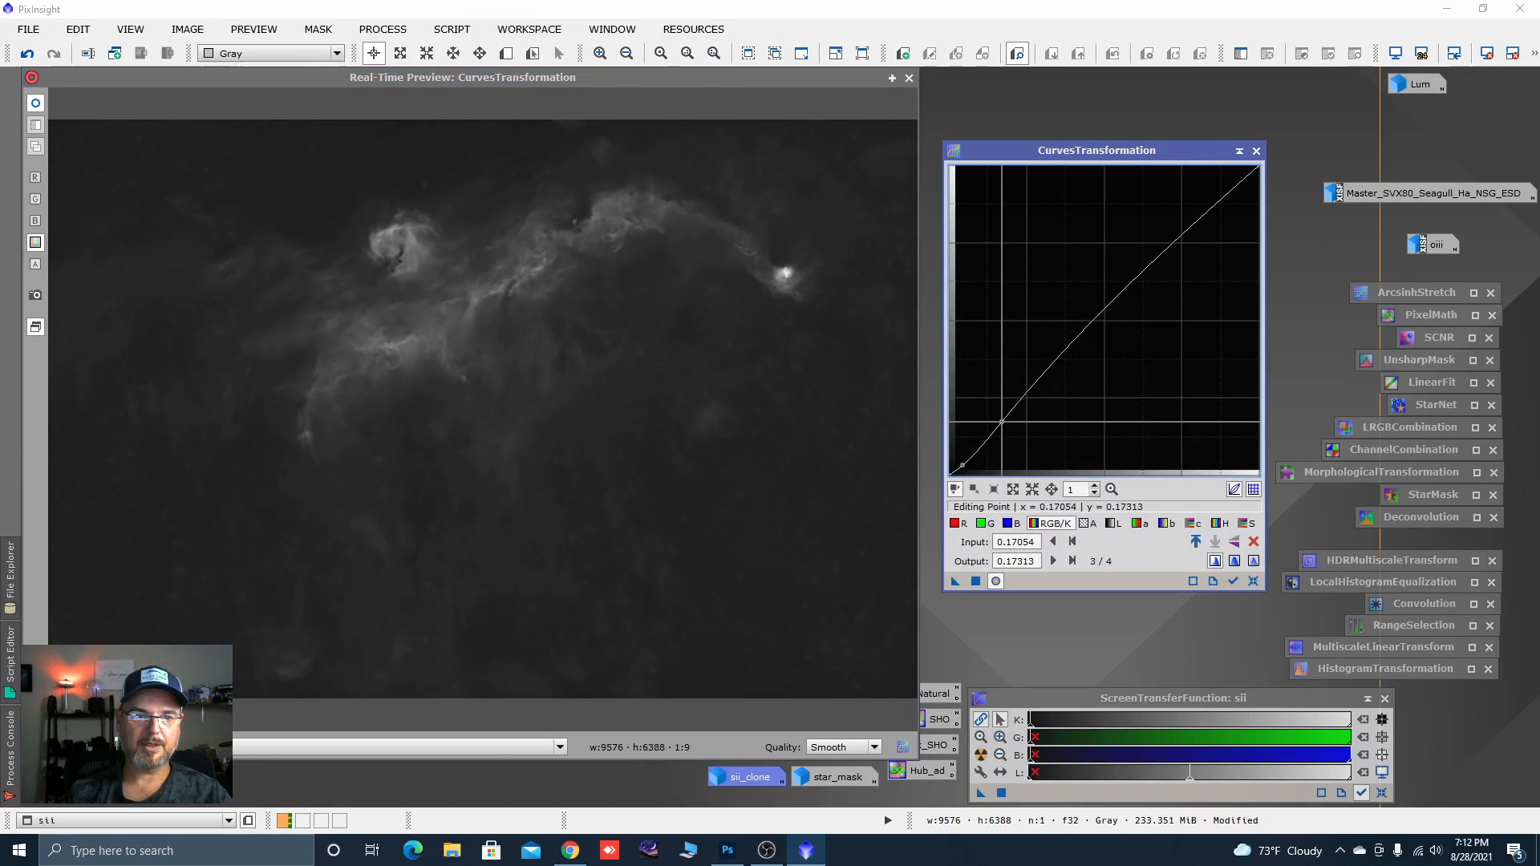
# Apply the curves adjustment to the sii image and put away CurvesTransformation and its real-time preview.
pyautogui.click(979, 579)
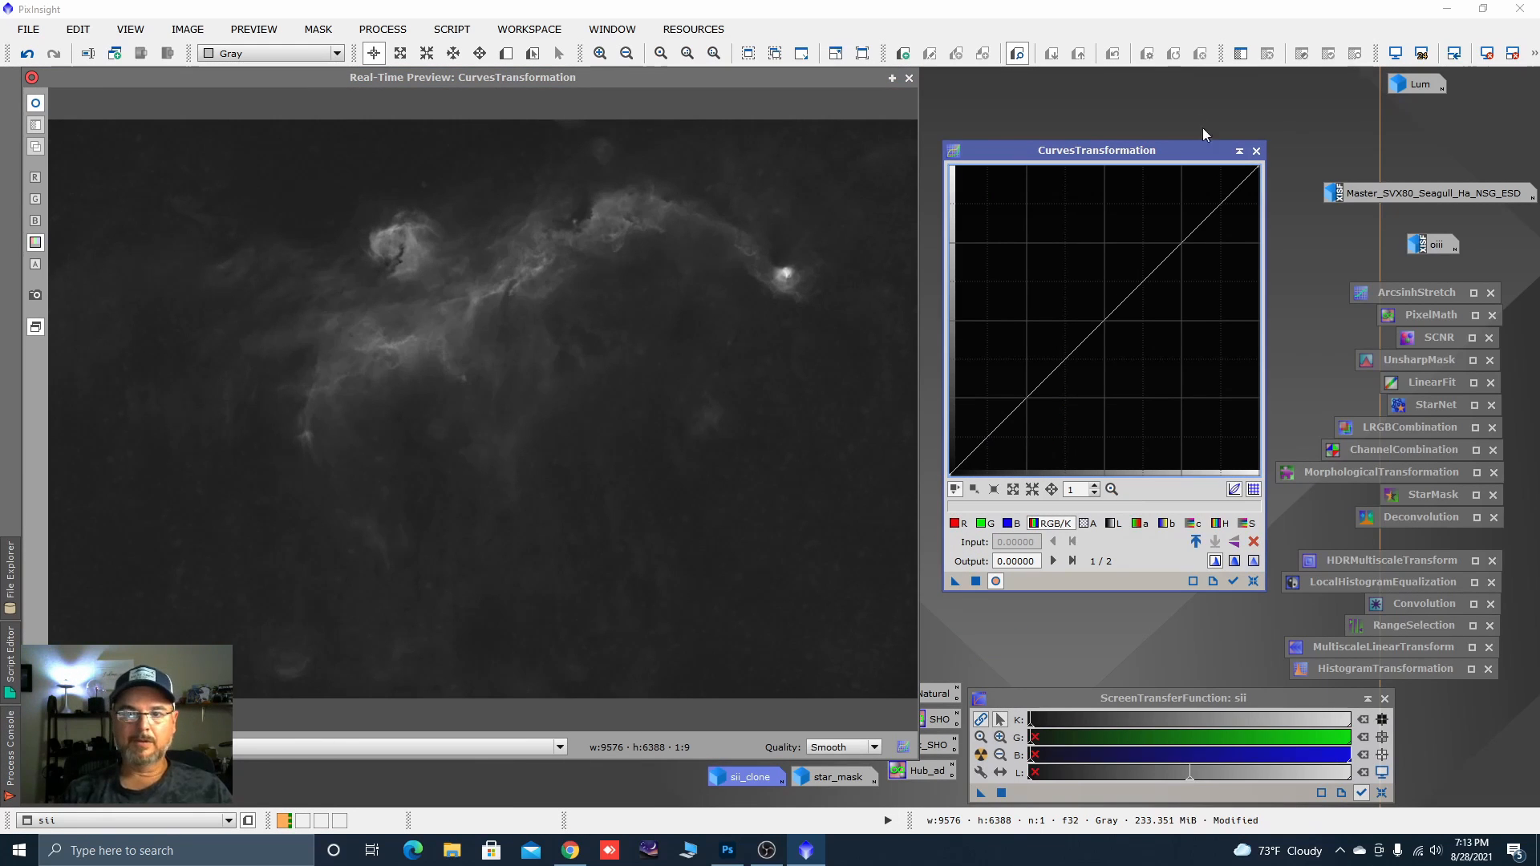
pyautogui.click(1238, 151)
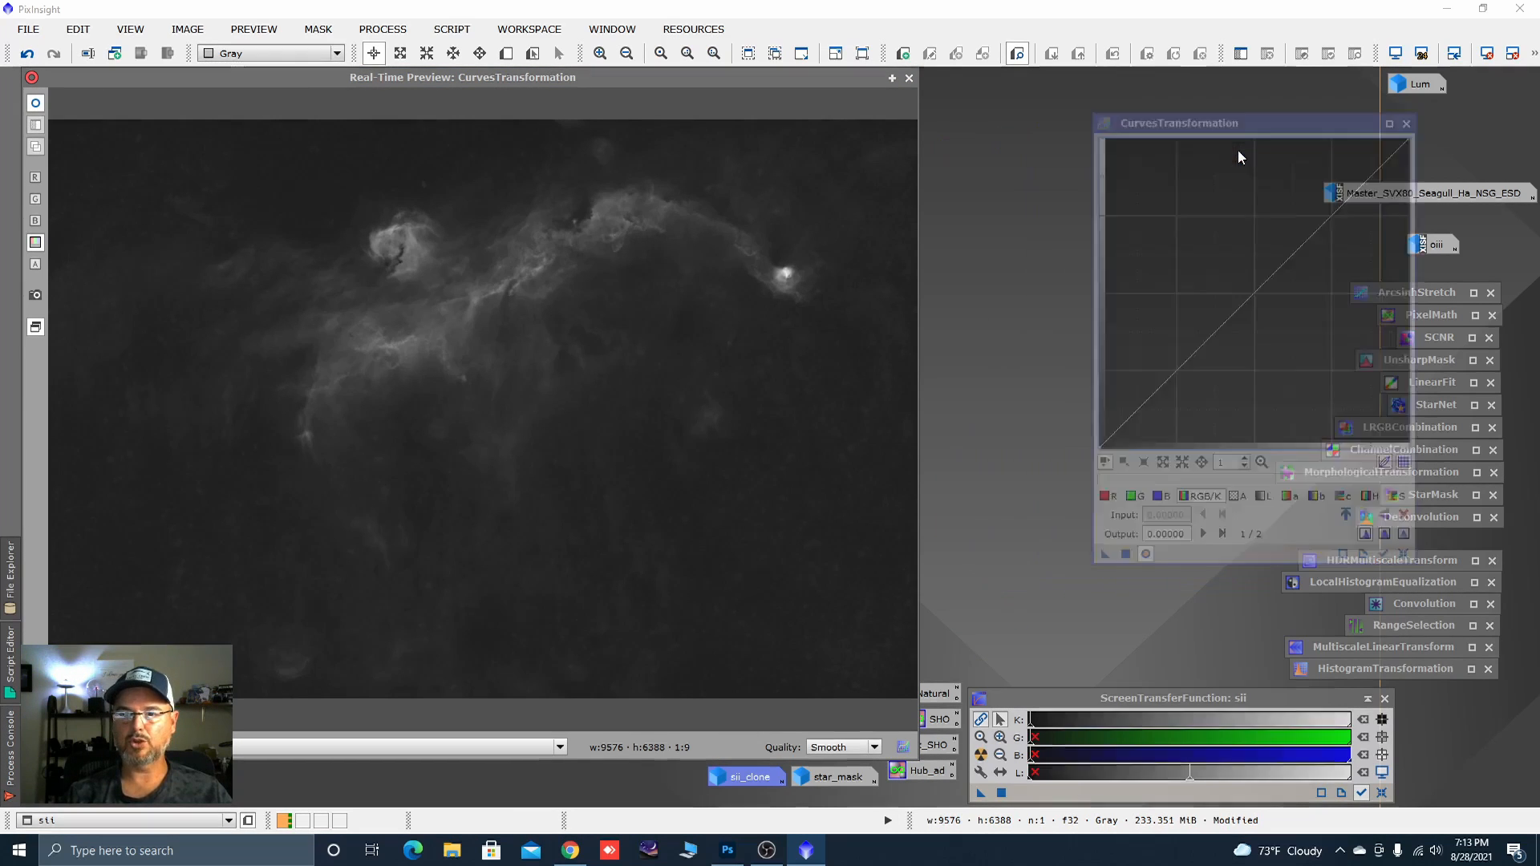
pyautogui.click(909, 78)
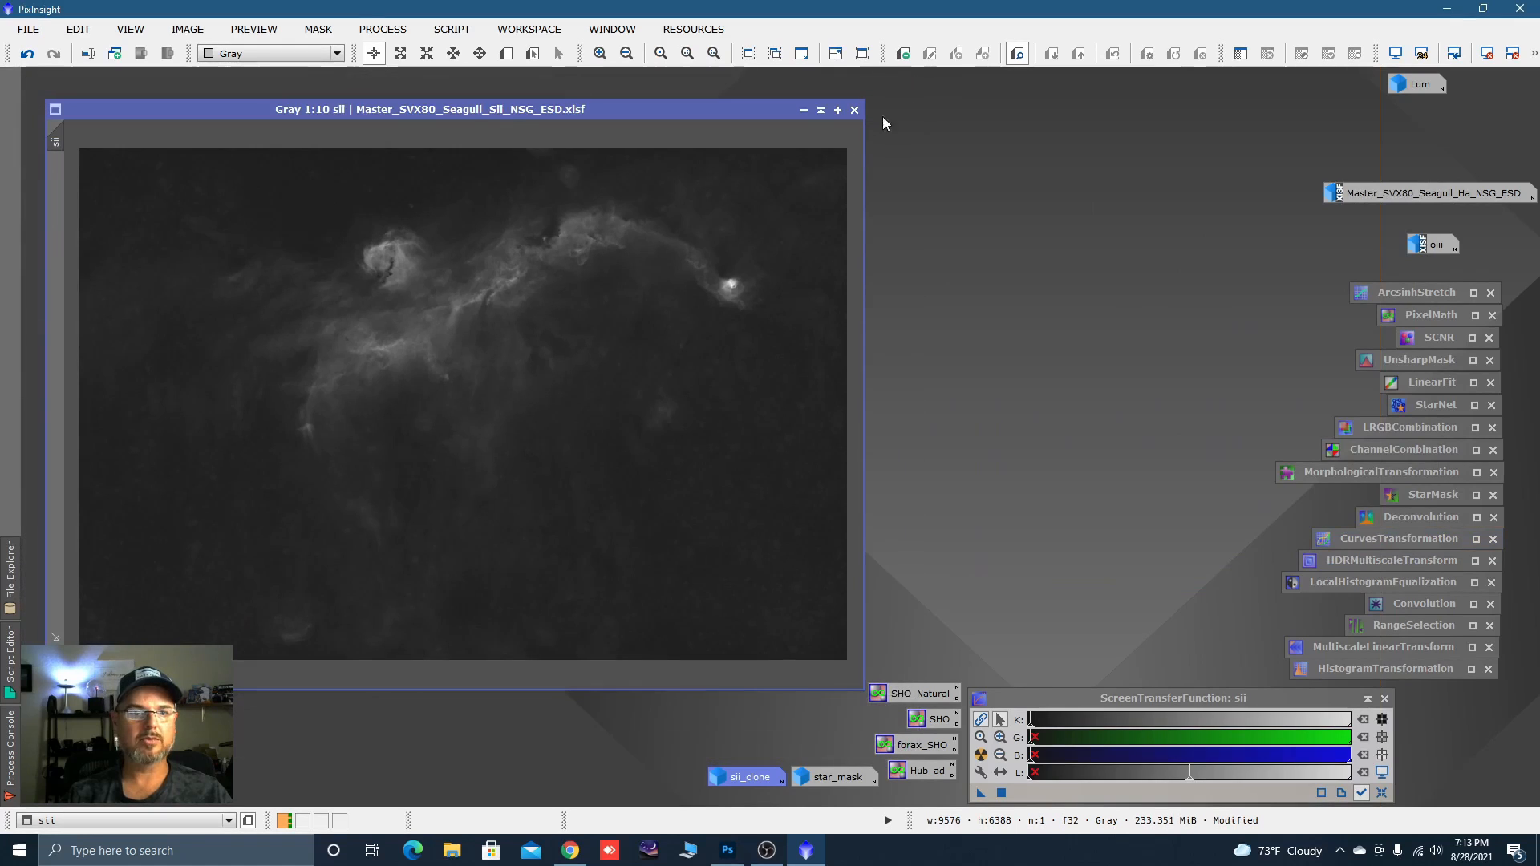
# Add the stars back into the sii image using PixelMath with the expression sii+star_mask, replacing the target image.
pyautogui.doubleClick(1406, 316)
pyautogui.click(1111, 402)
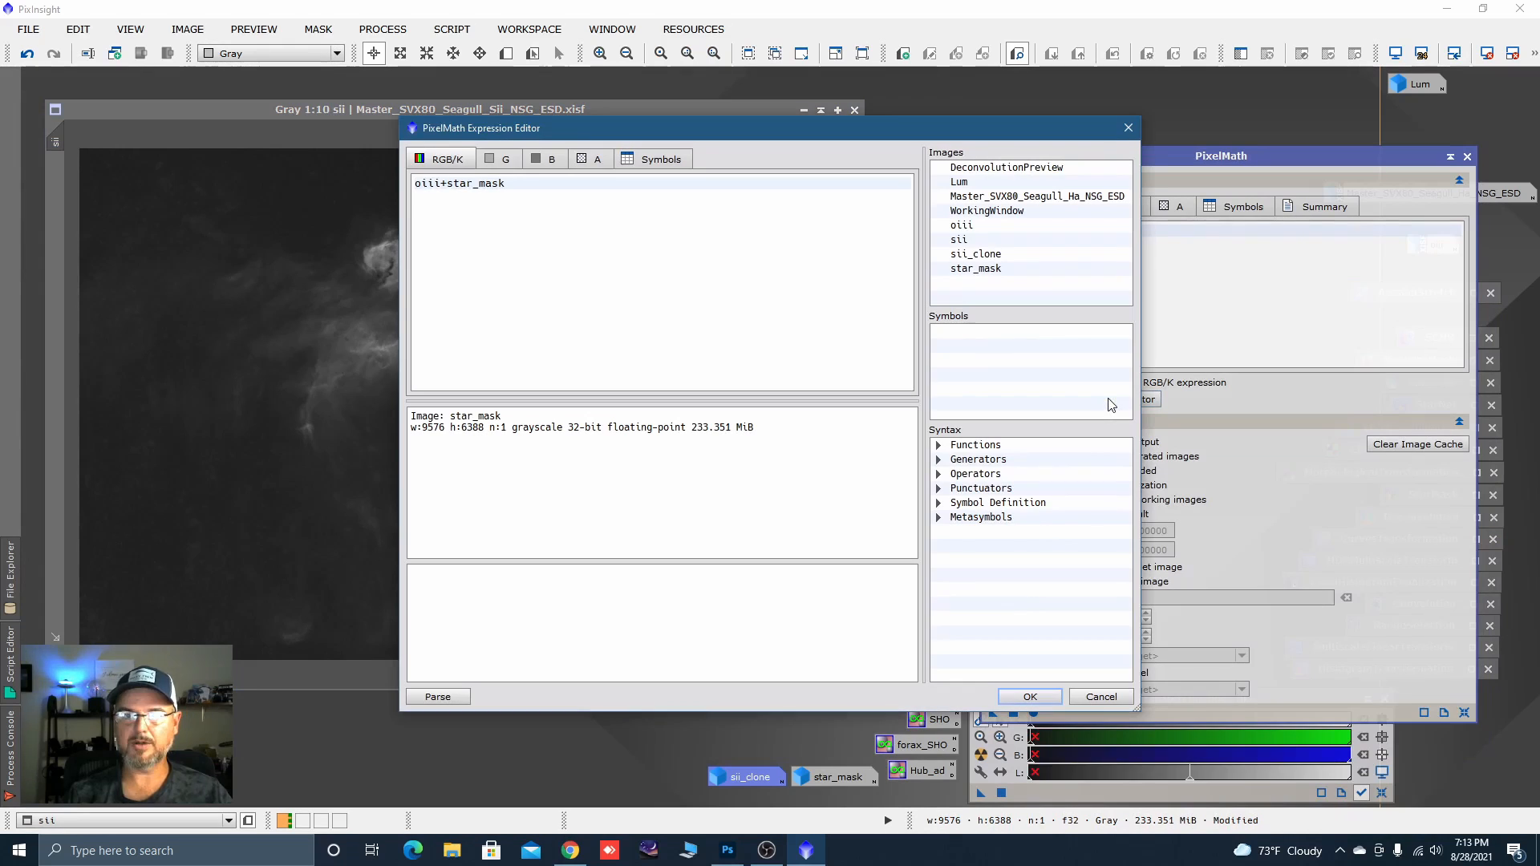
pyautogui.click(514, 194)
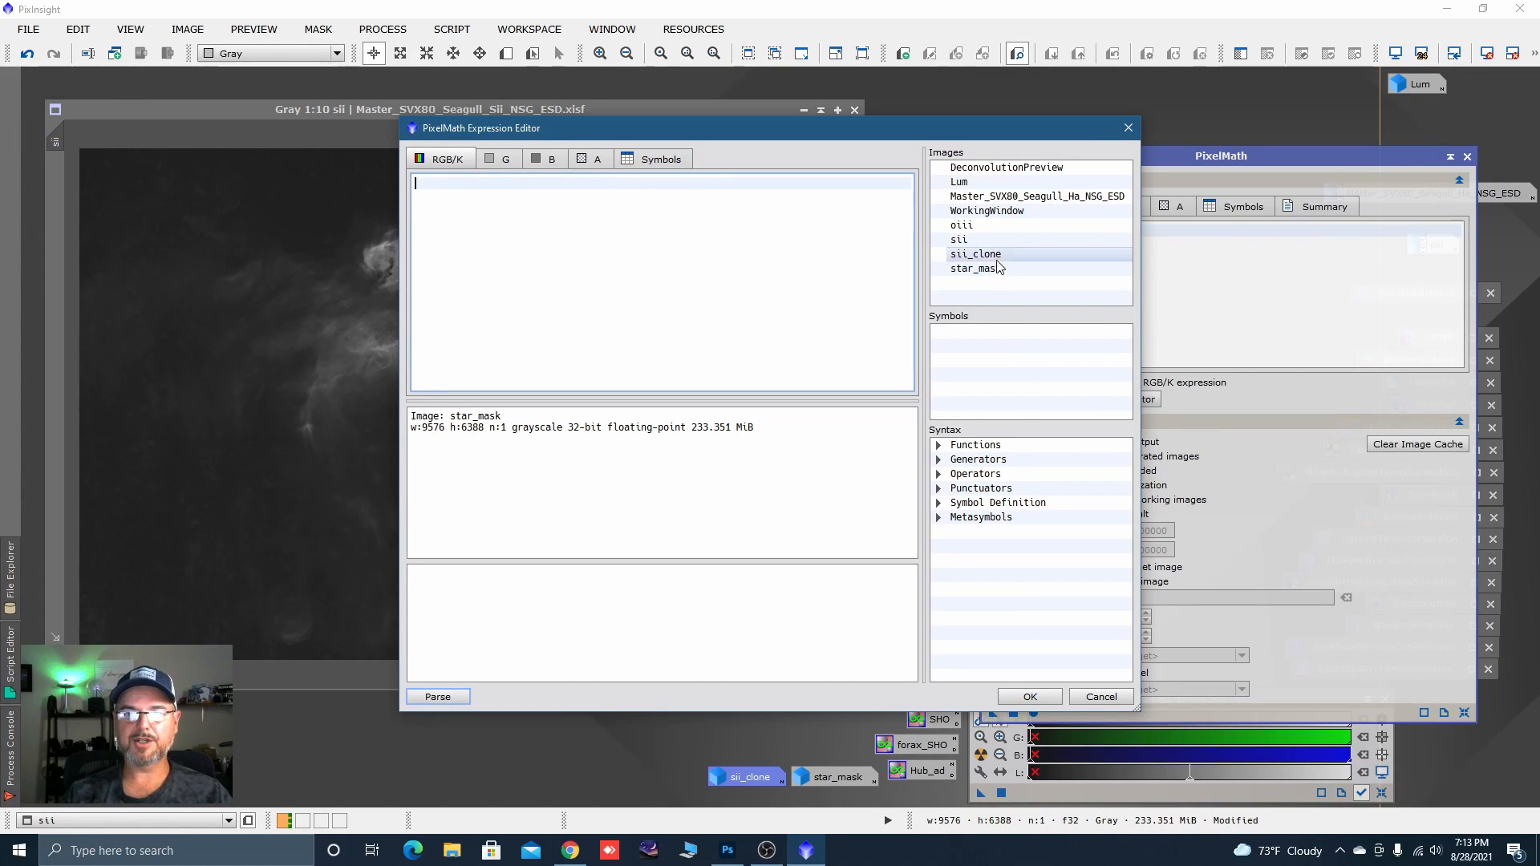
pyautogui.click(972, 242)
pyautogui.doubleClick(974, 242)
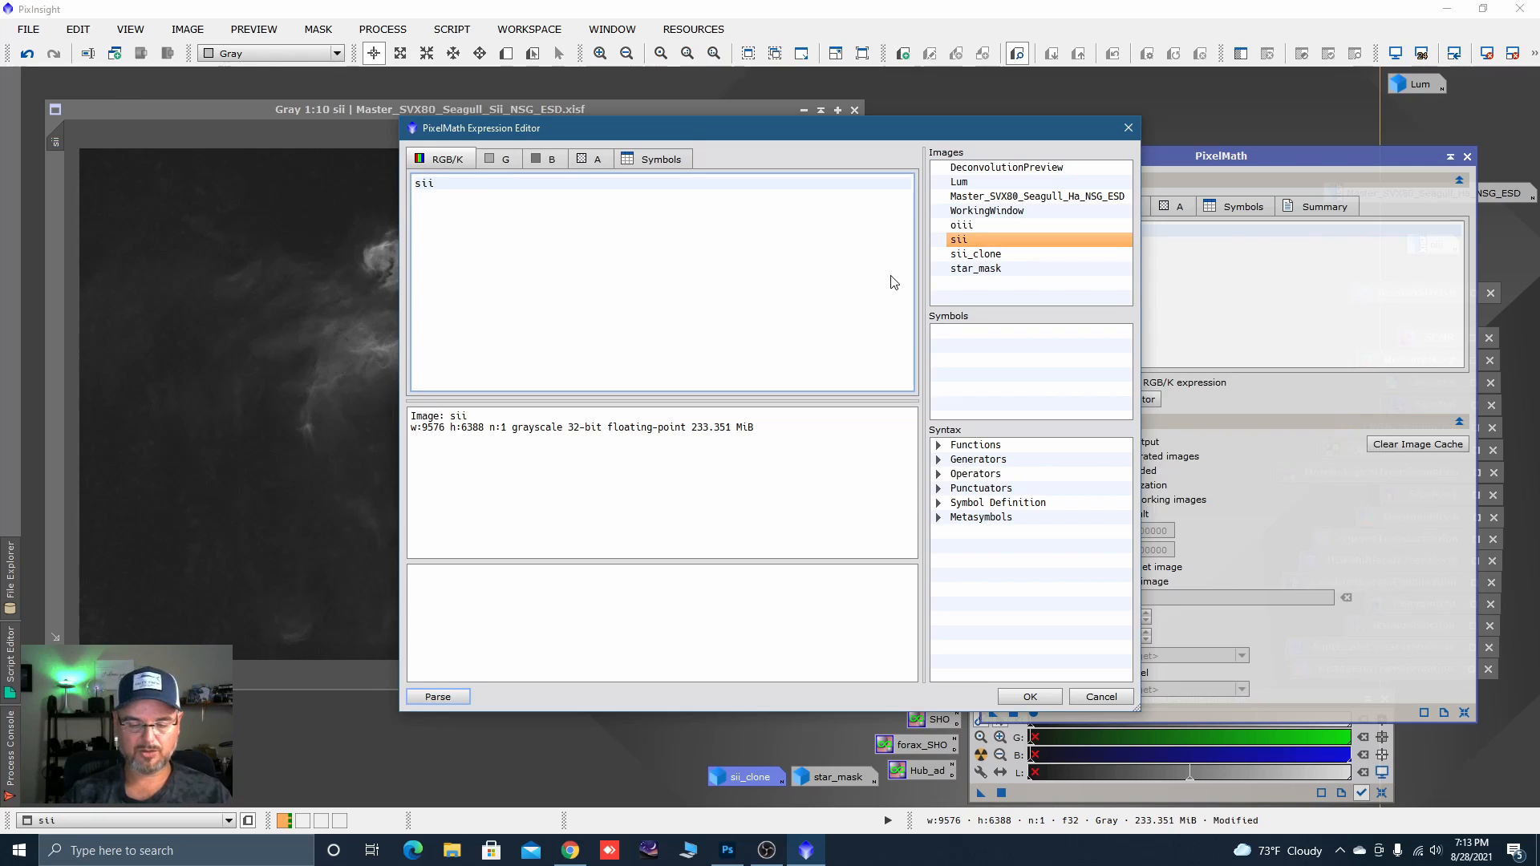
pyautogui.doubleClick(975, 267)
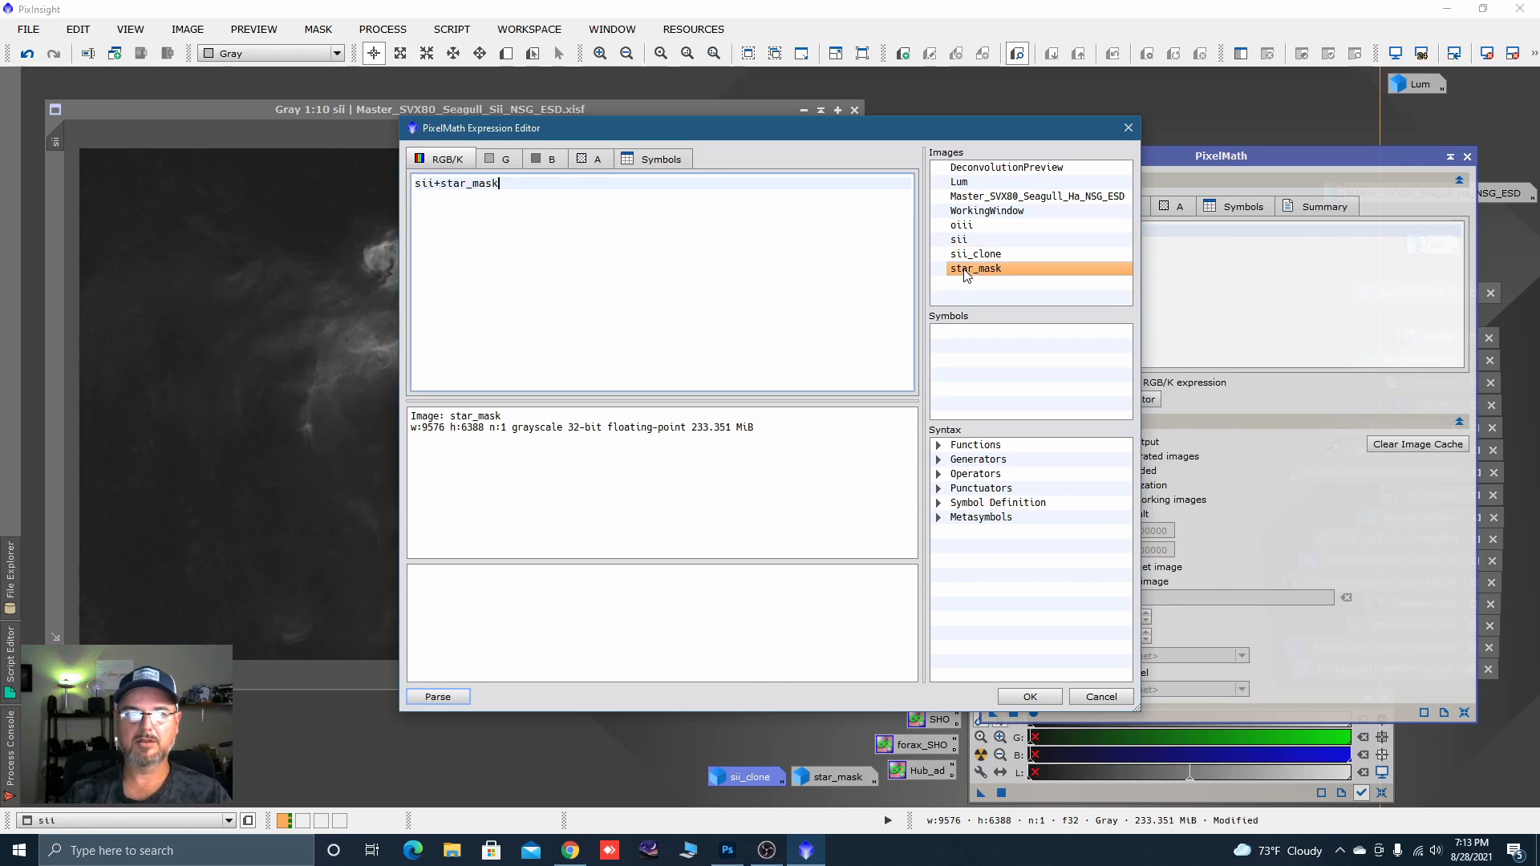
pyautogui.click(1031, 697)
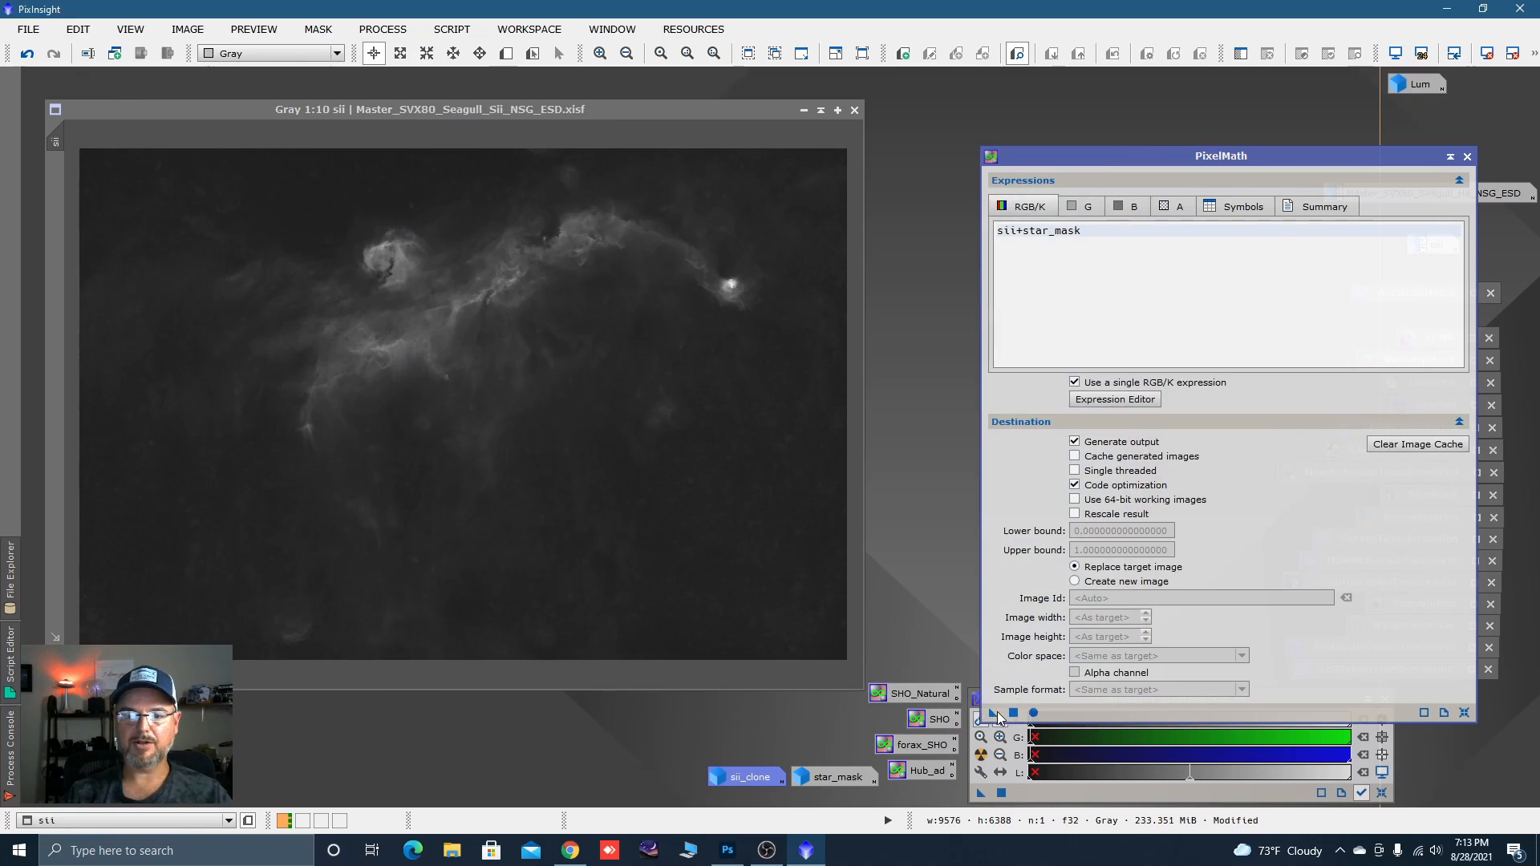
pyautogui.moveTo(994, 714); pyautogui.dragTo(740, 550)
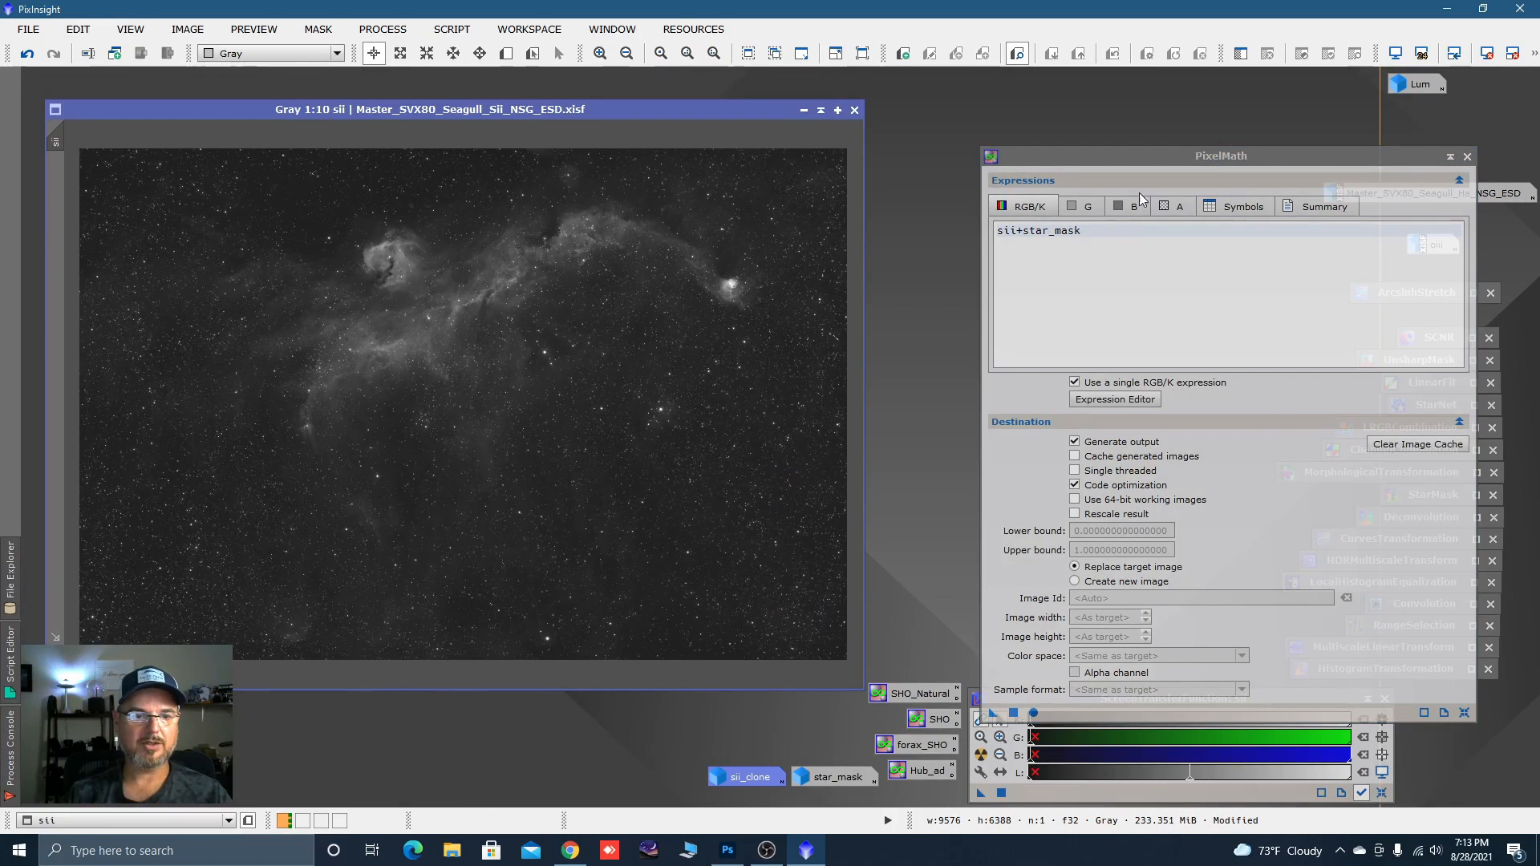
pyautogui.click(1451, 157)
# Inspect the stars and nebula in the sii image up close, and iconize it between the Ha and oiii icons.
pyautogui.scroll(6, 492, 307)
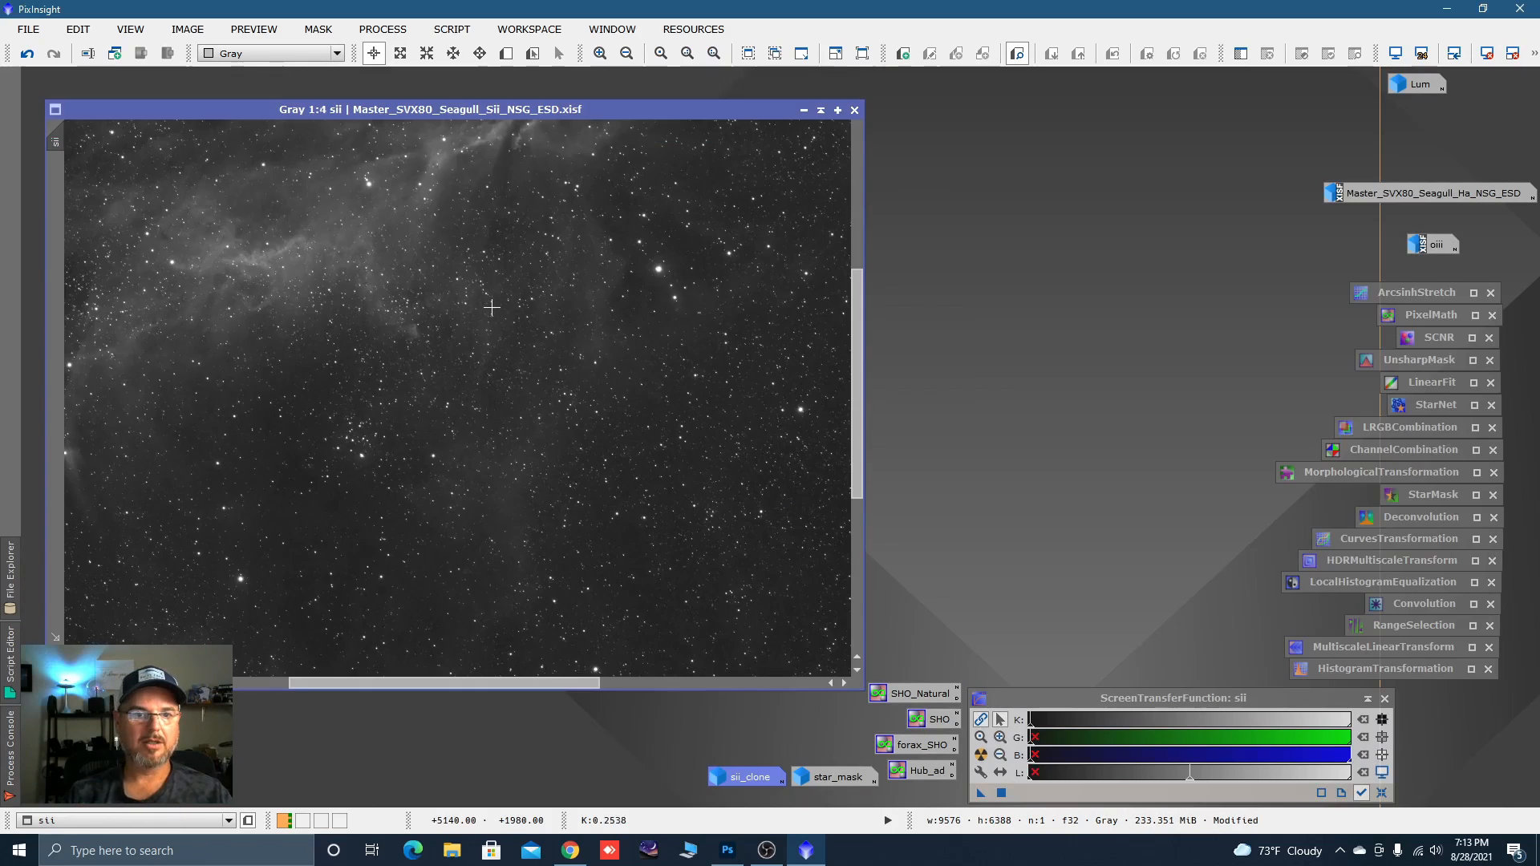
pyautogui.press('space')
pyautogui.moveTo(378, 297); pyautogui.dragTo(812, 355)
pyautogui.moveTo(631, 430); pyautogui.dragTo(546, 306)
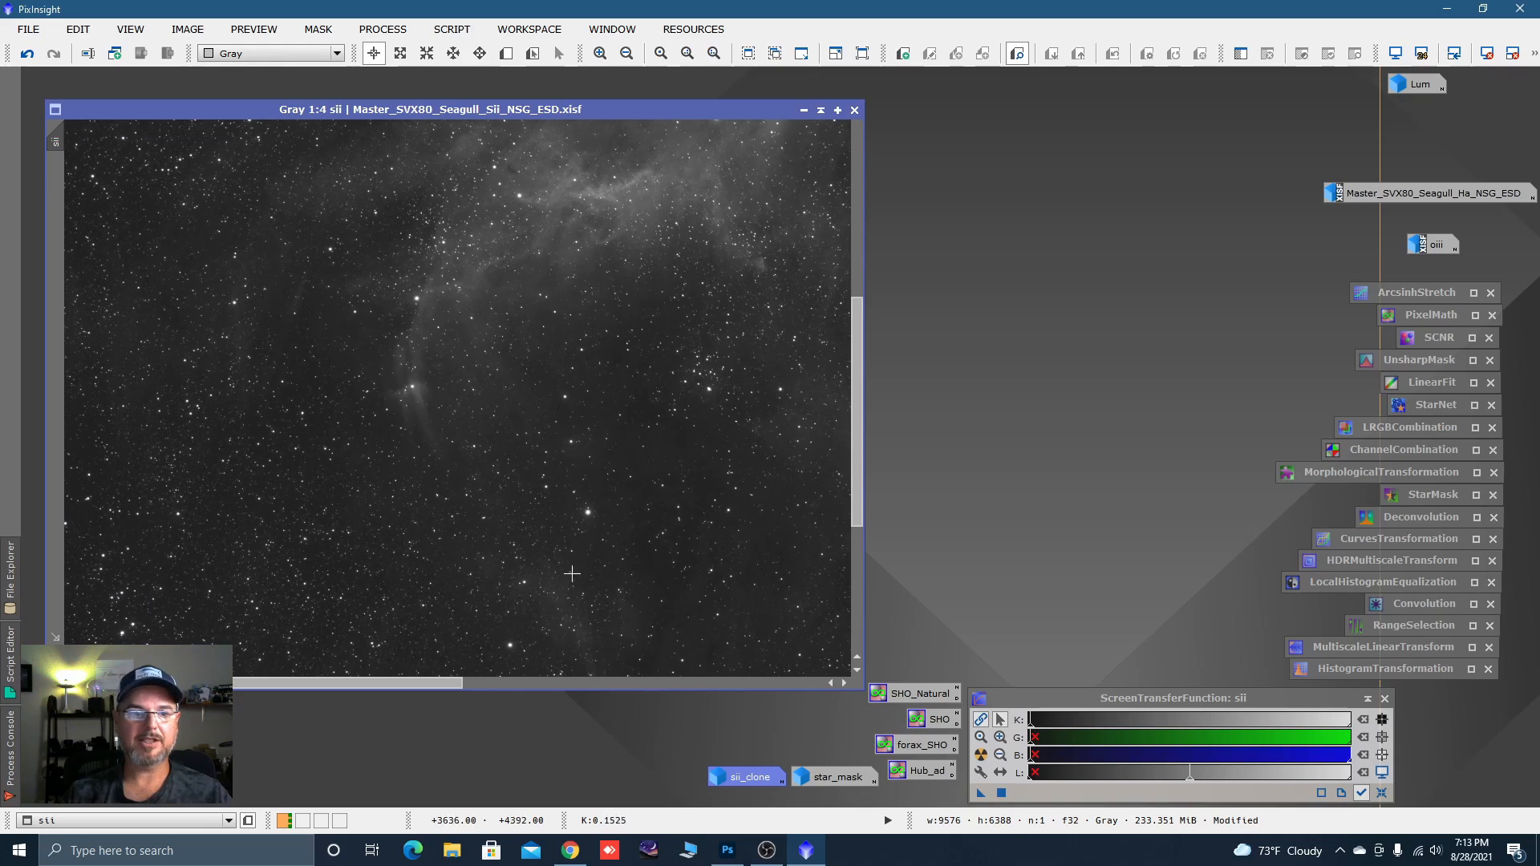
pyautogui.scroll(-3, 578, 442)
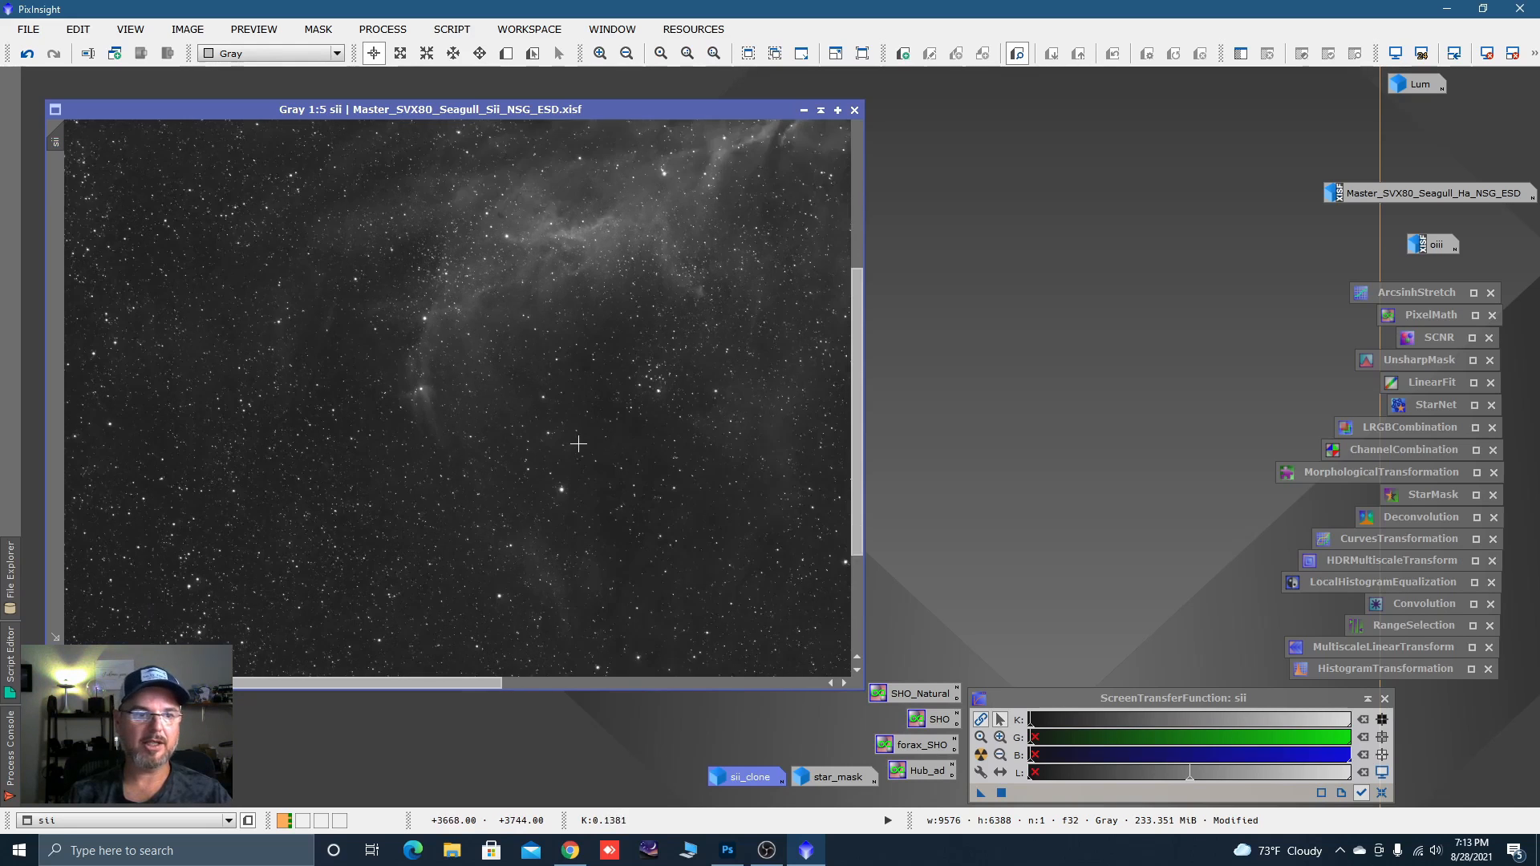
pyautogui.scroll(-2, 576, 453)
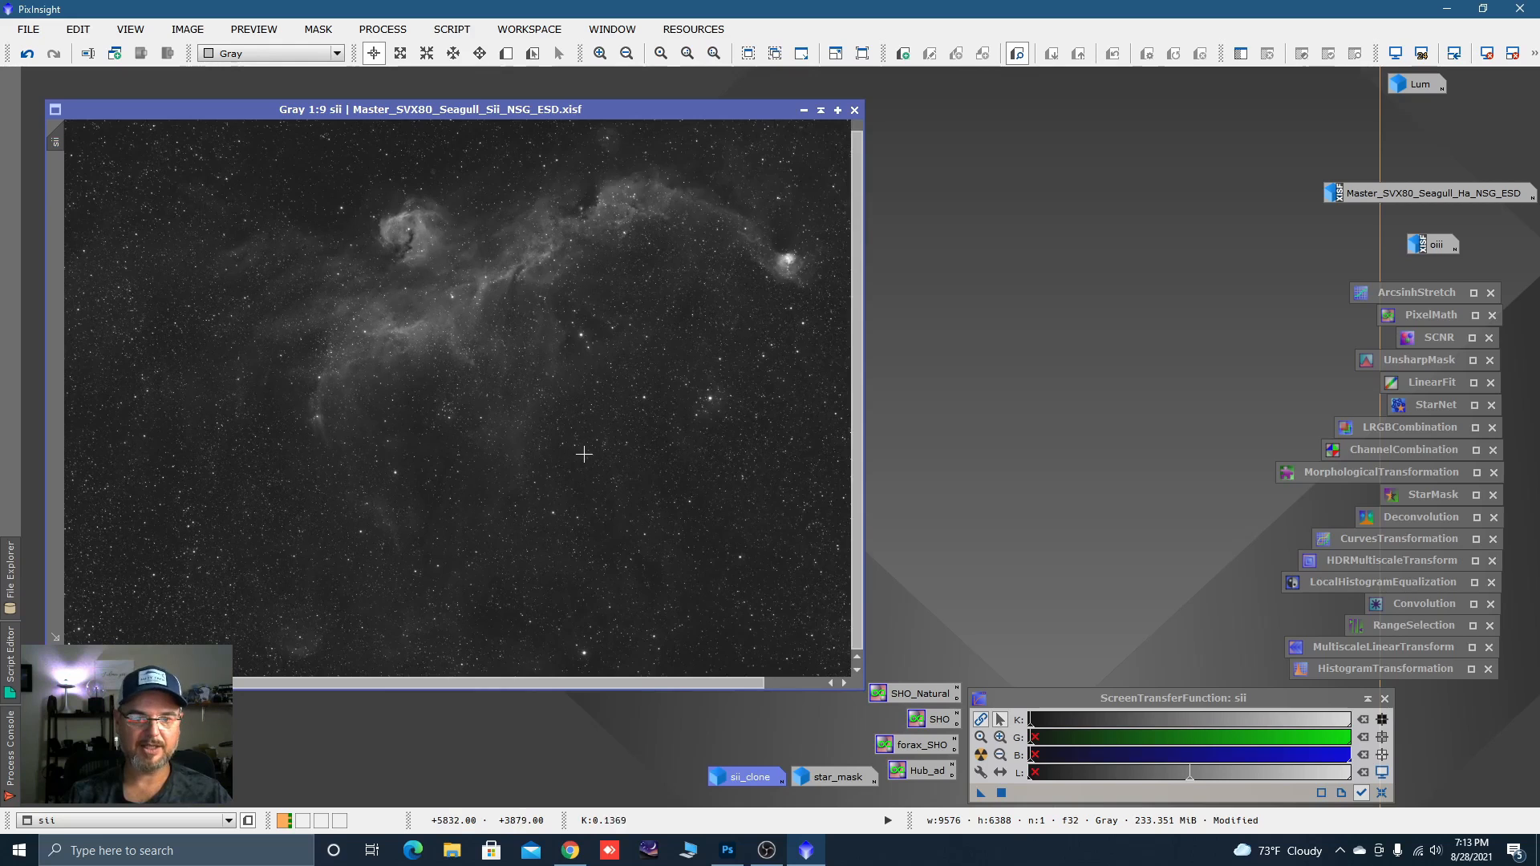
pyautogui.scroll(-1, 631, 379)
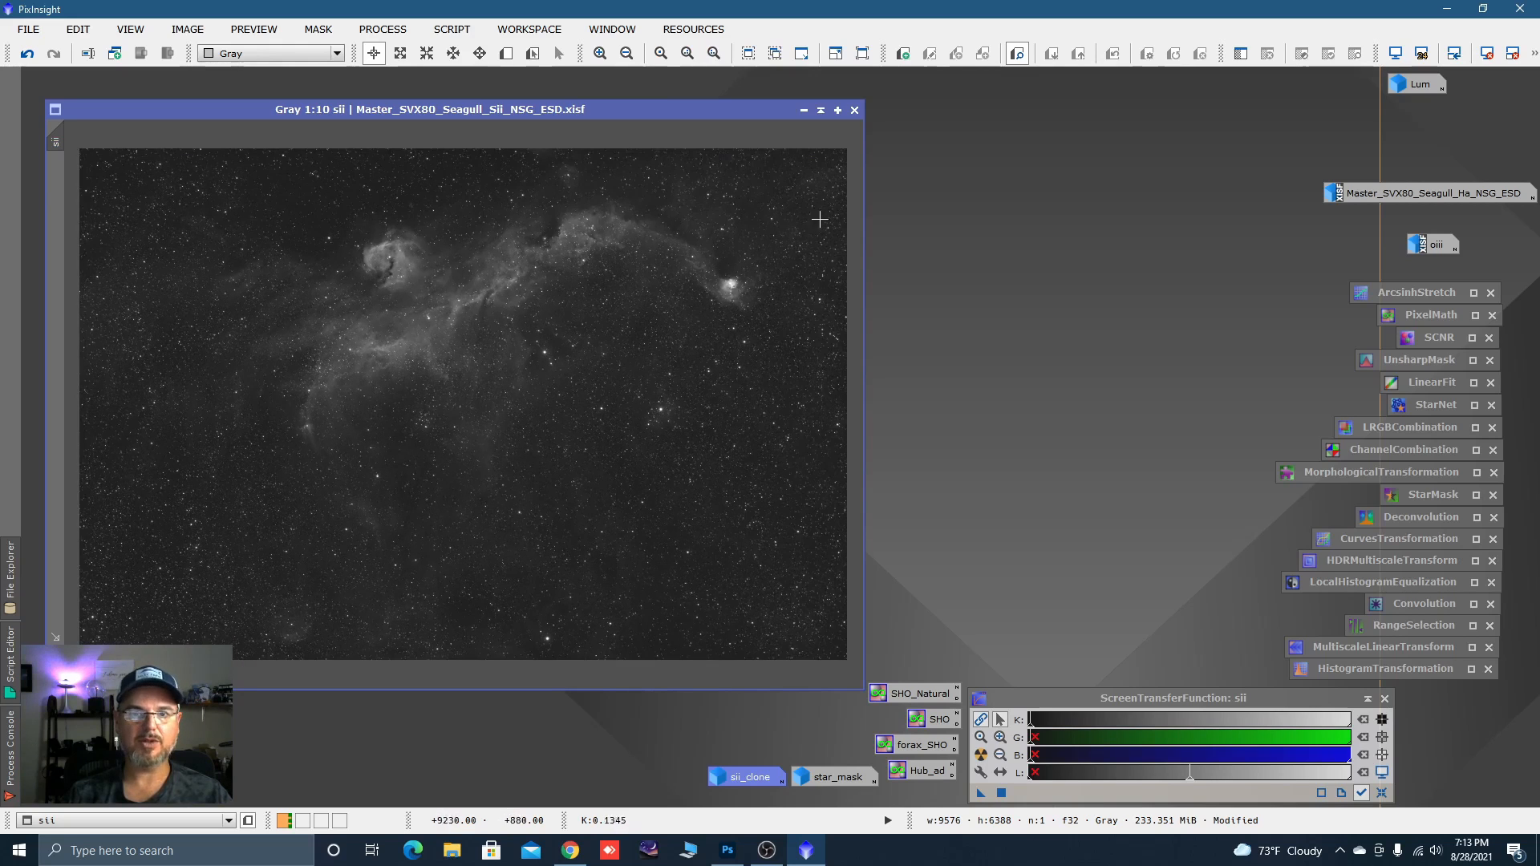
pyautogui.click(804, 111)
pyautogui.moveTo(1380, 223); pyautogui.dragTo(1423, 223)
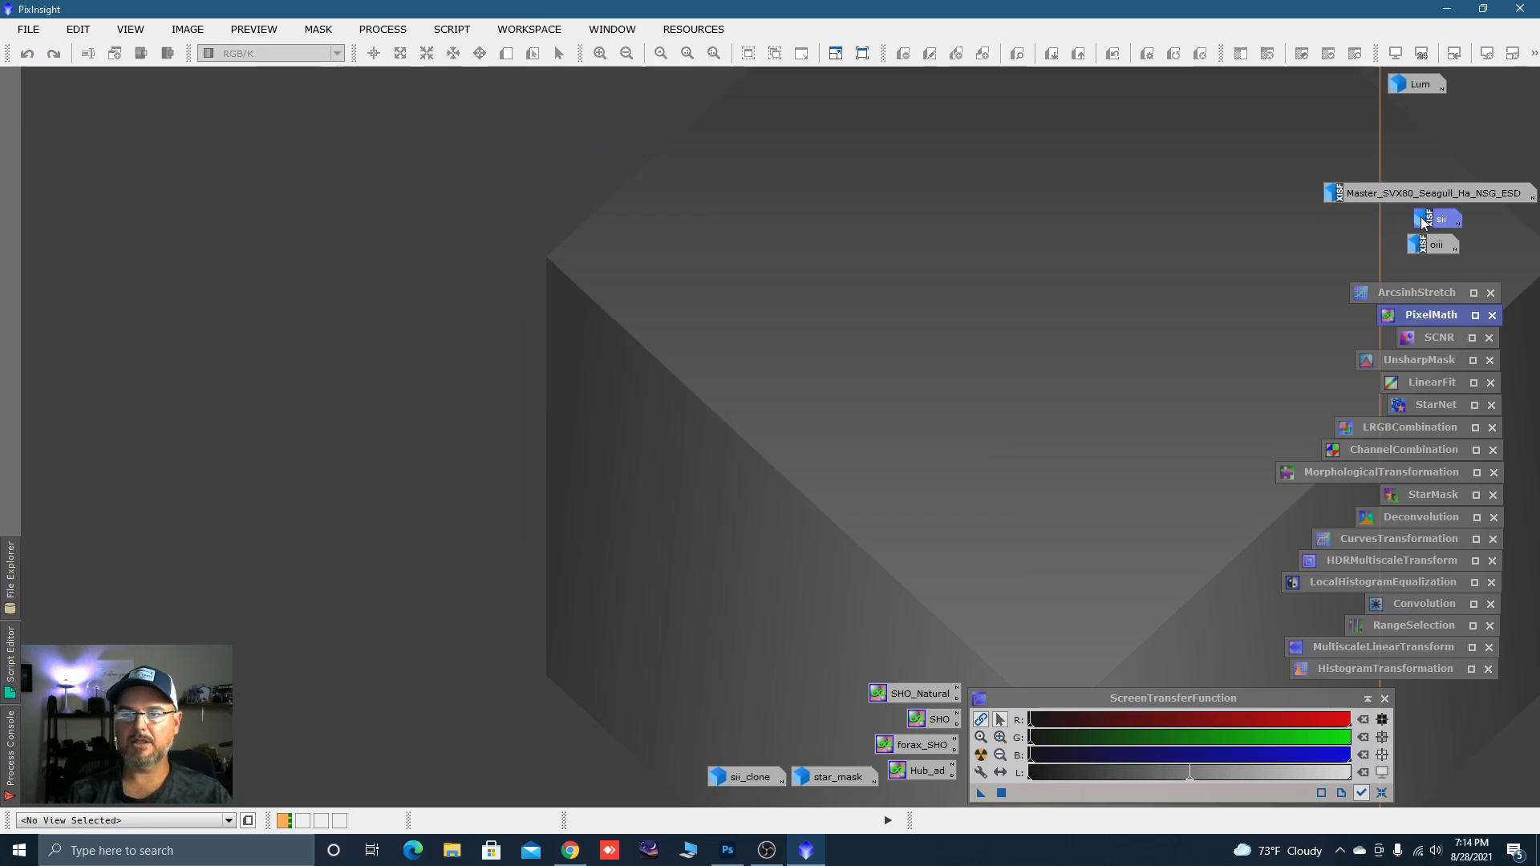
# Delete the sii_clone and star_mask images together, discarding their unsaved data.
pyautogui.moveTo(717, 698); pyautogui.dragTo(844, 784)
pyautogui.rightClick(844, 784)
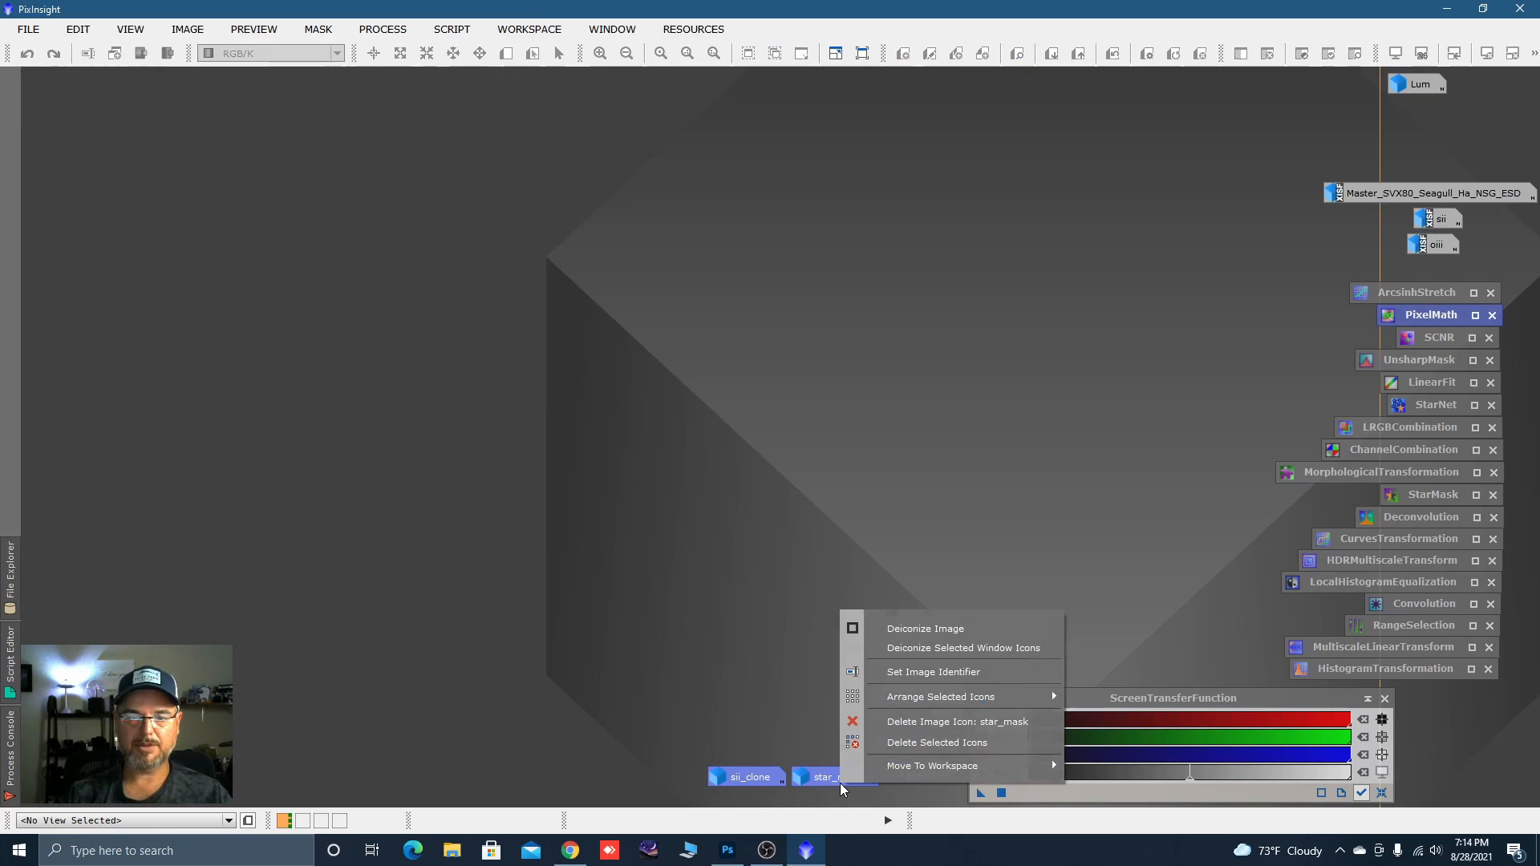
pyautogui.click(911, 743)
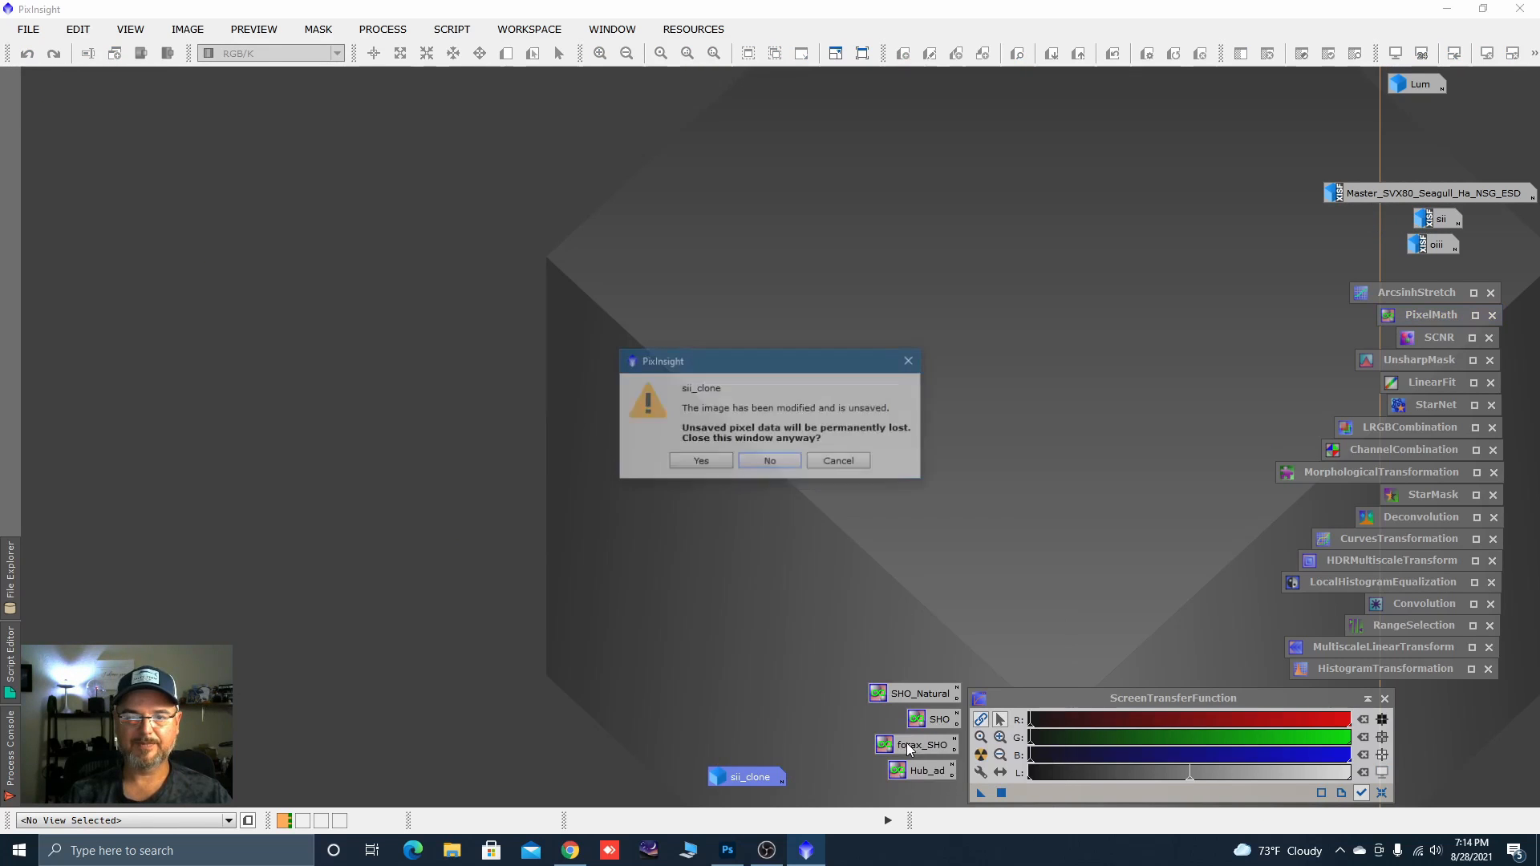
pyautogui.click(705, 462)
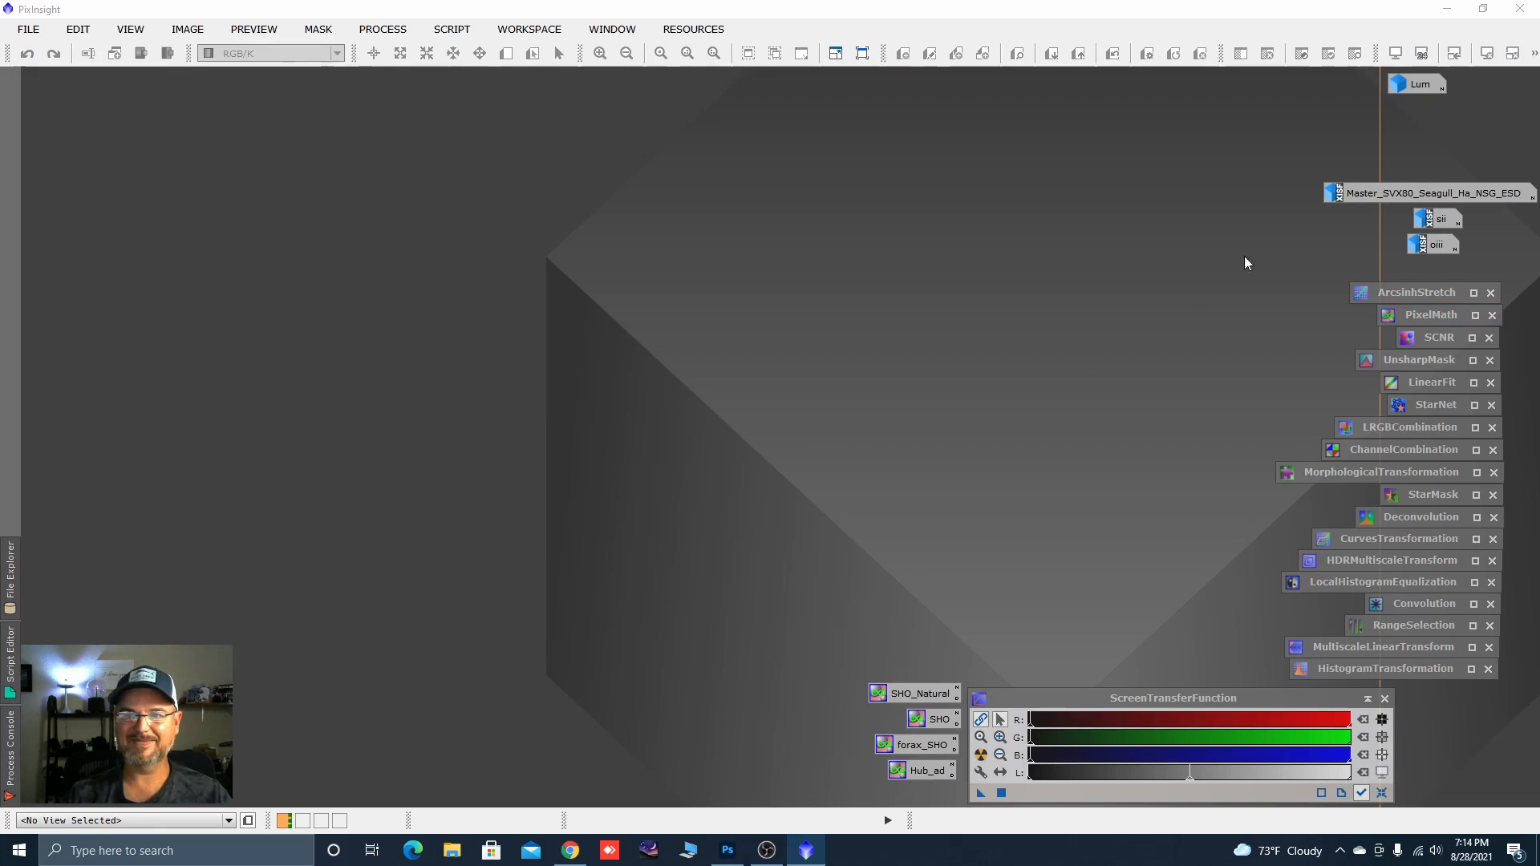
# Restore the Master_SVX80_Seagull_Ha_NSG_ESD image, set its identifier to ha, and turn off its screen stretch.
pyautogui.doubleClick(1378, 193)
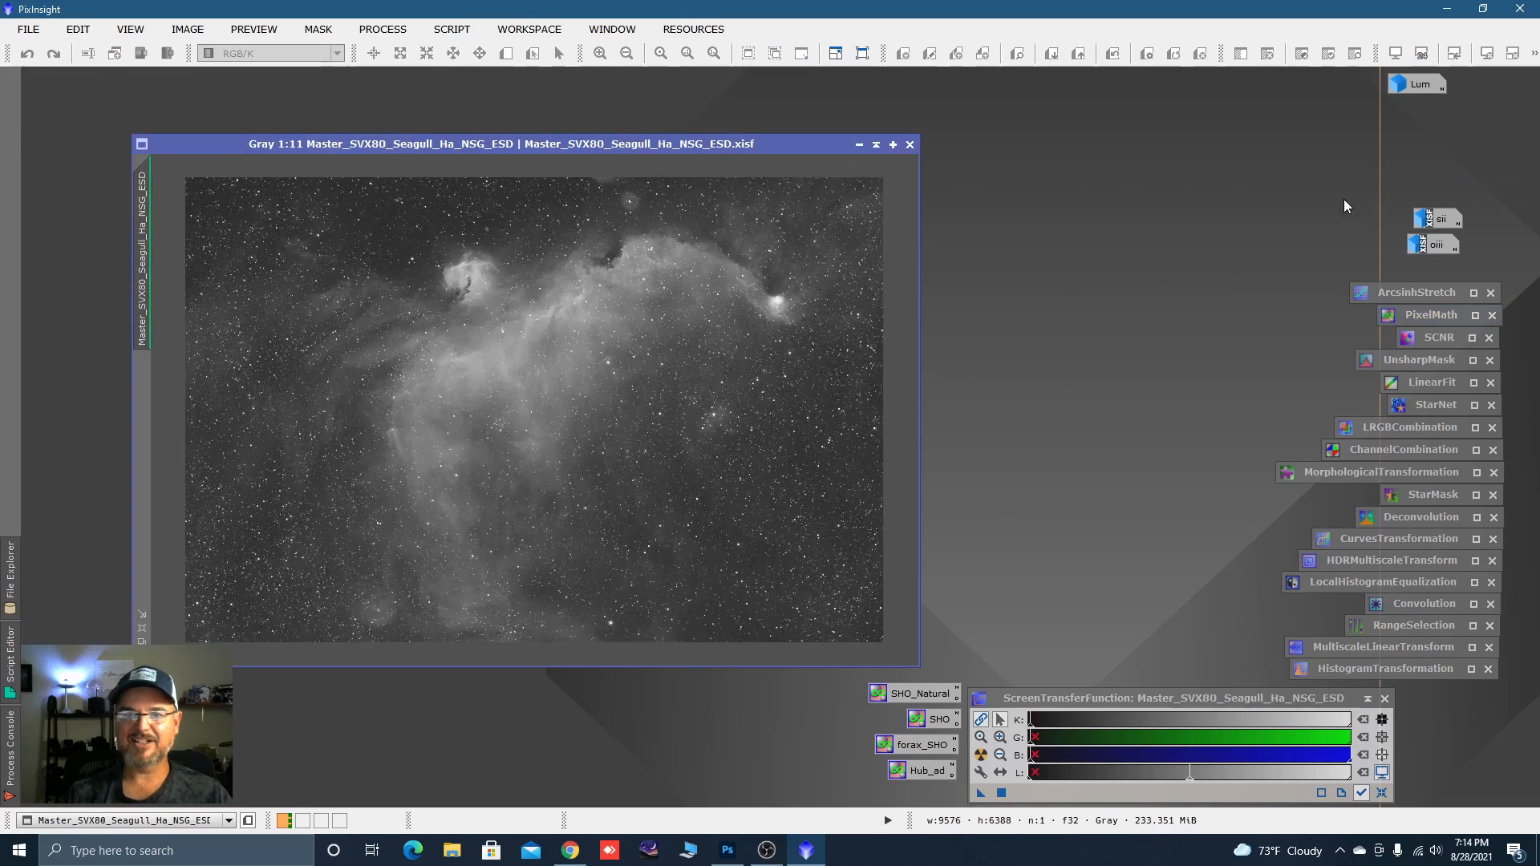
pyautogui.doubleClick(152, 267)
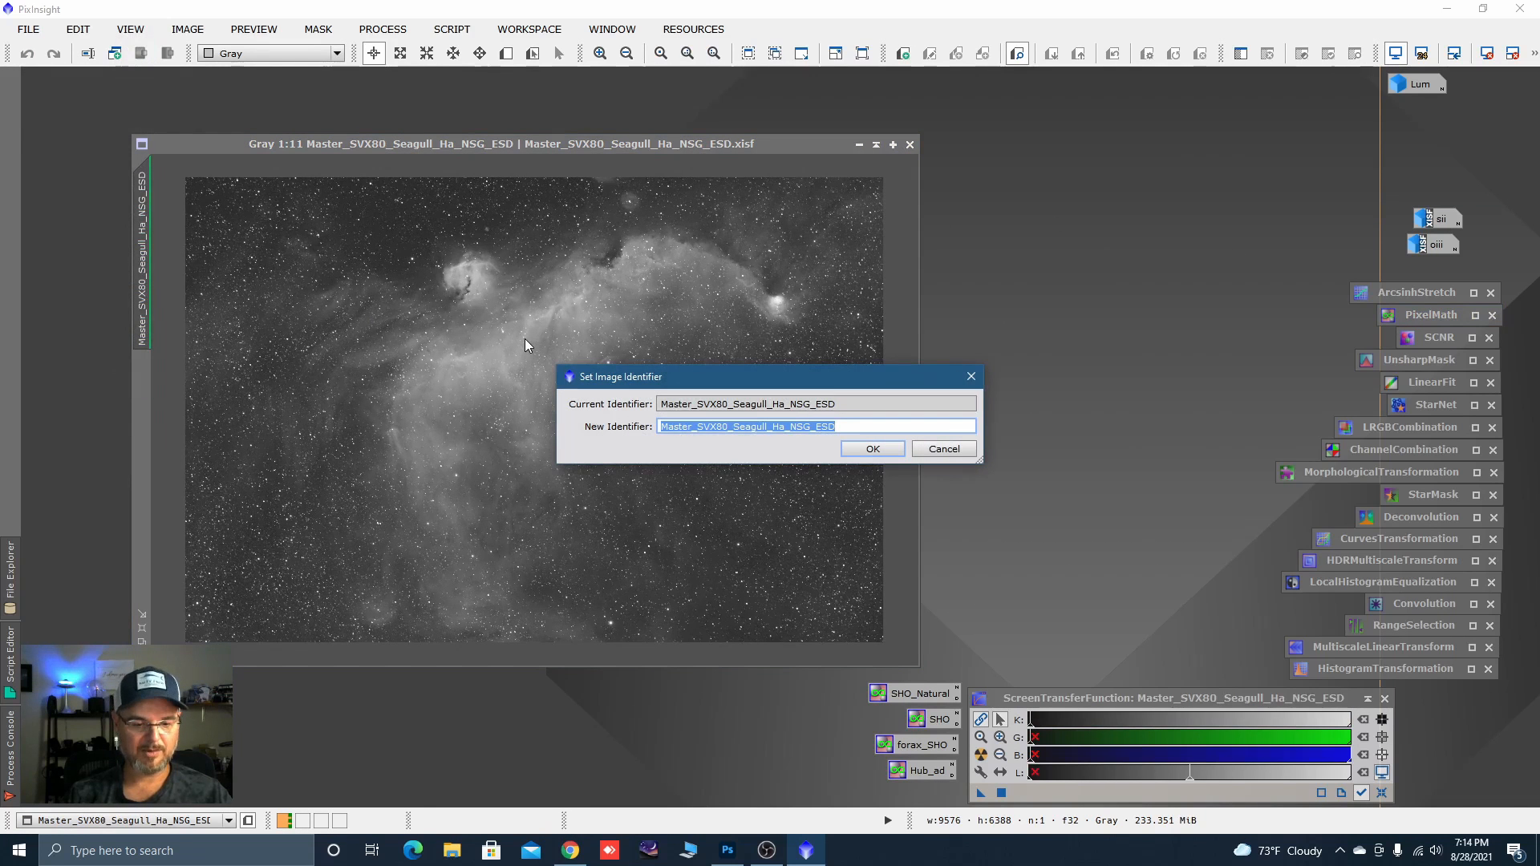
pyautogui.write('ha')
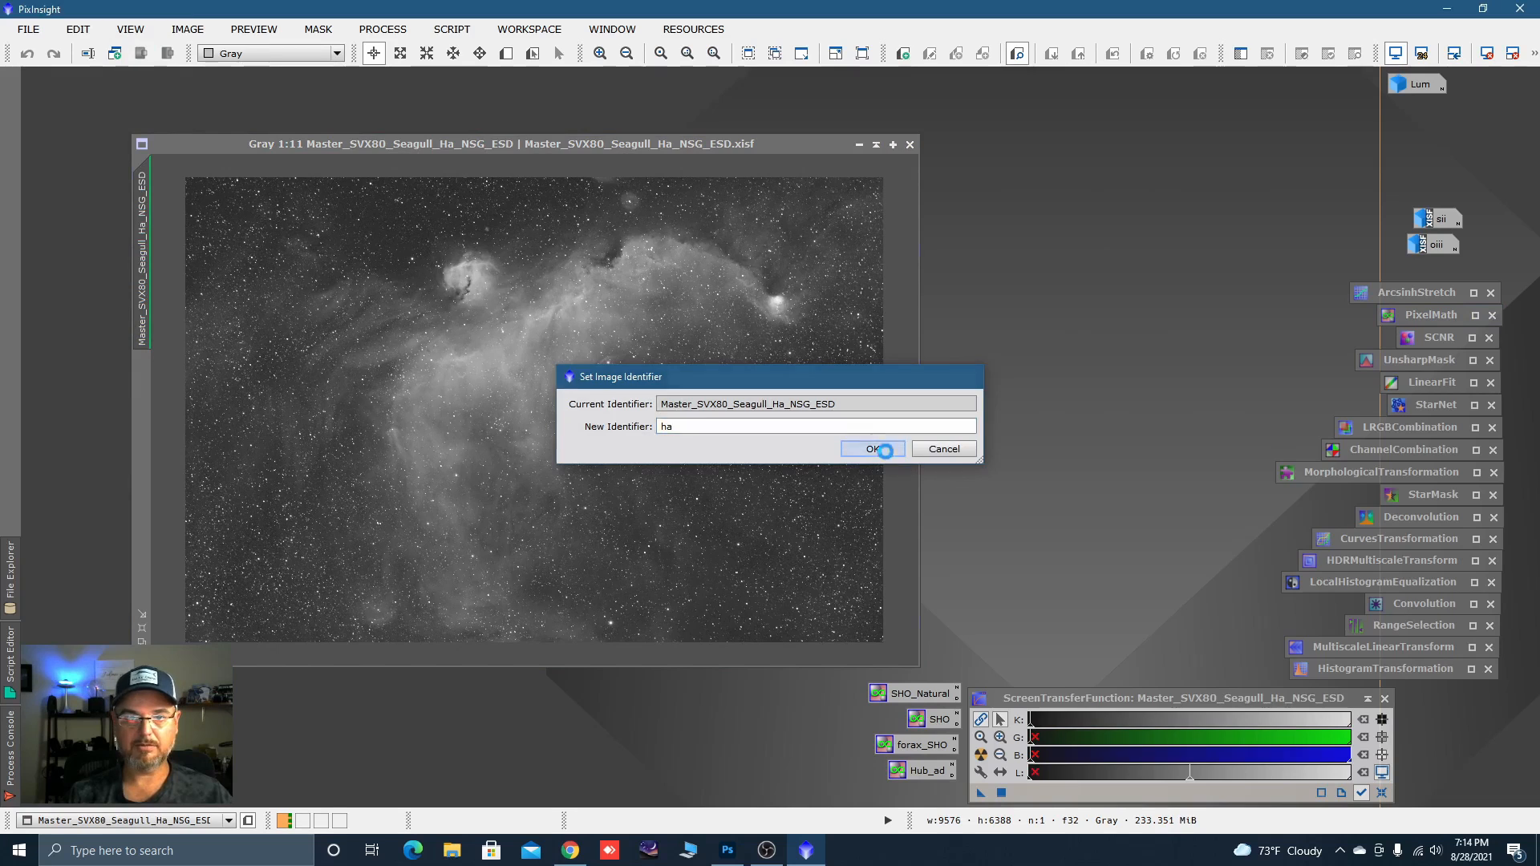
pyautogui.click(885, 449)
pyautogui.moveTo(517, 154); pyautogui.dragTo(495, 136)
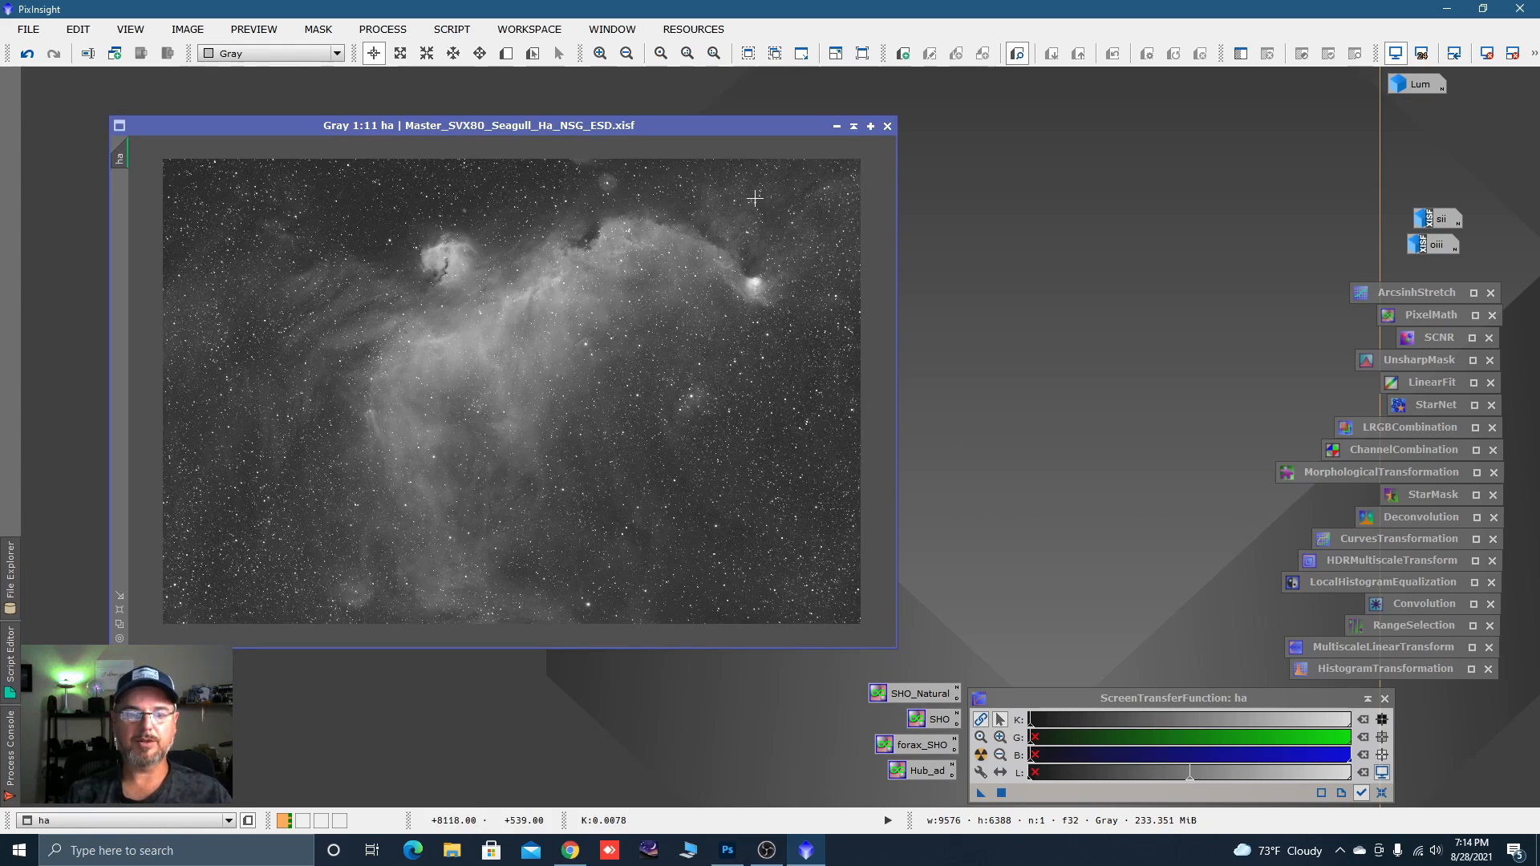
pyautogui.press('F12')
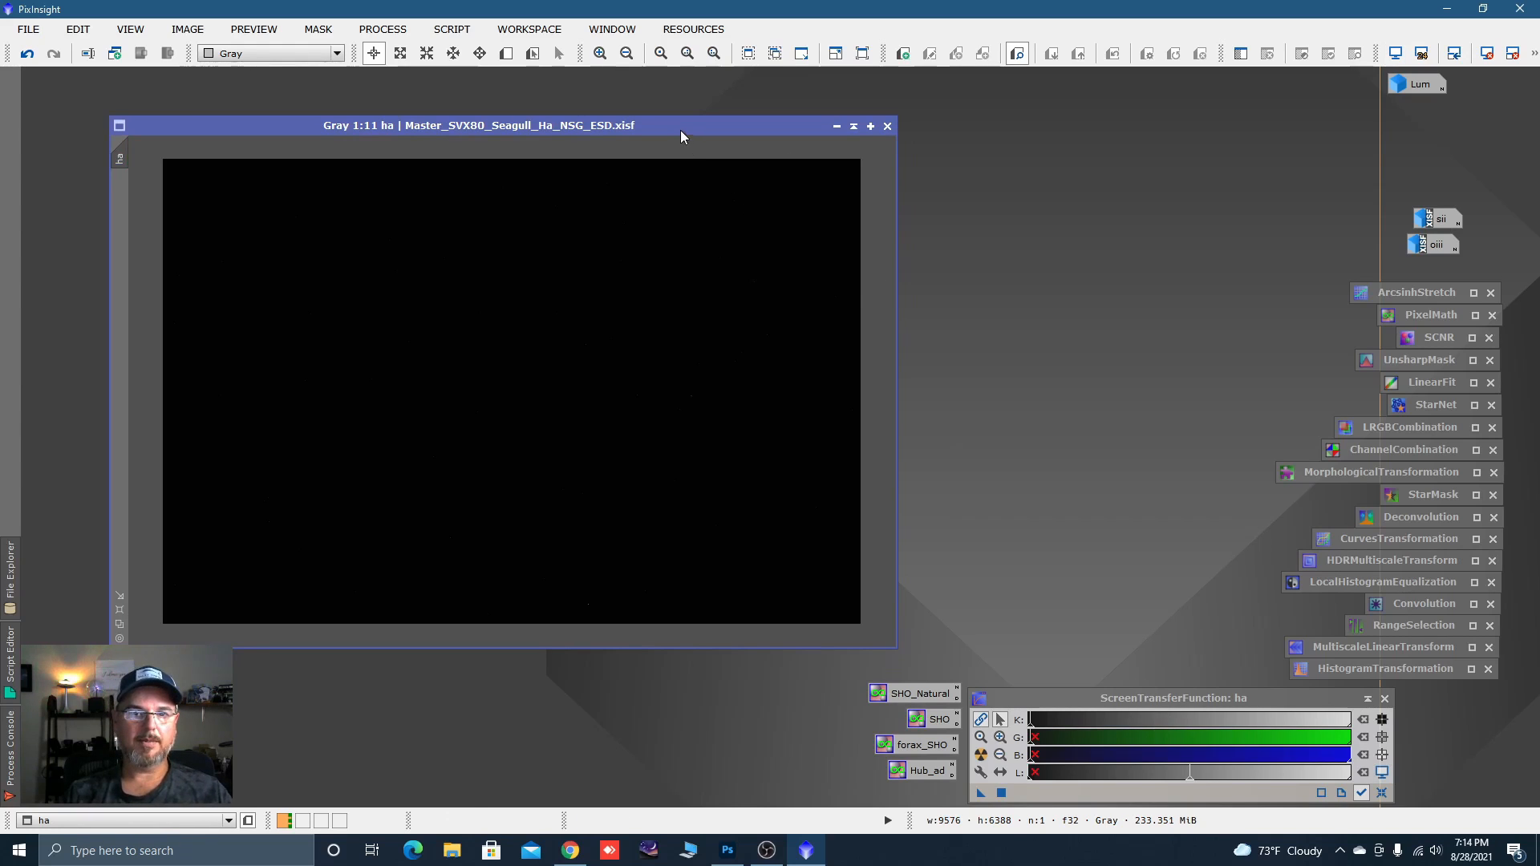
pyautogui.moveTo(680, 130); pyautogui.dragTo(596, 109)
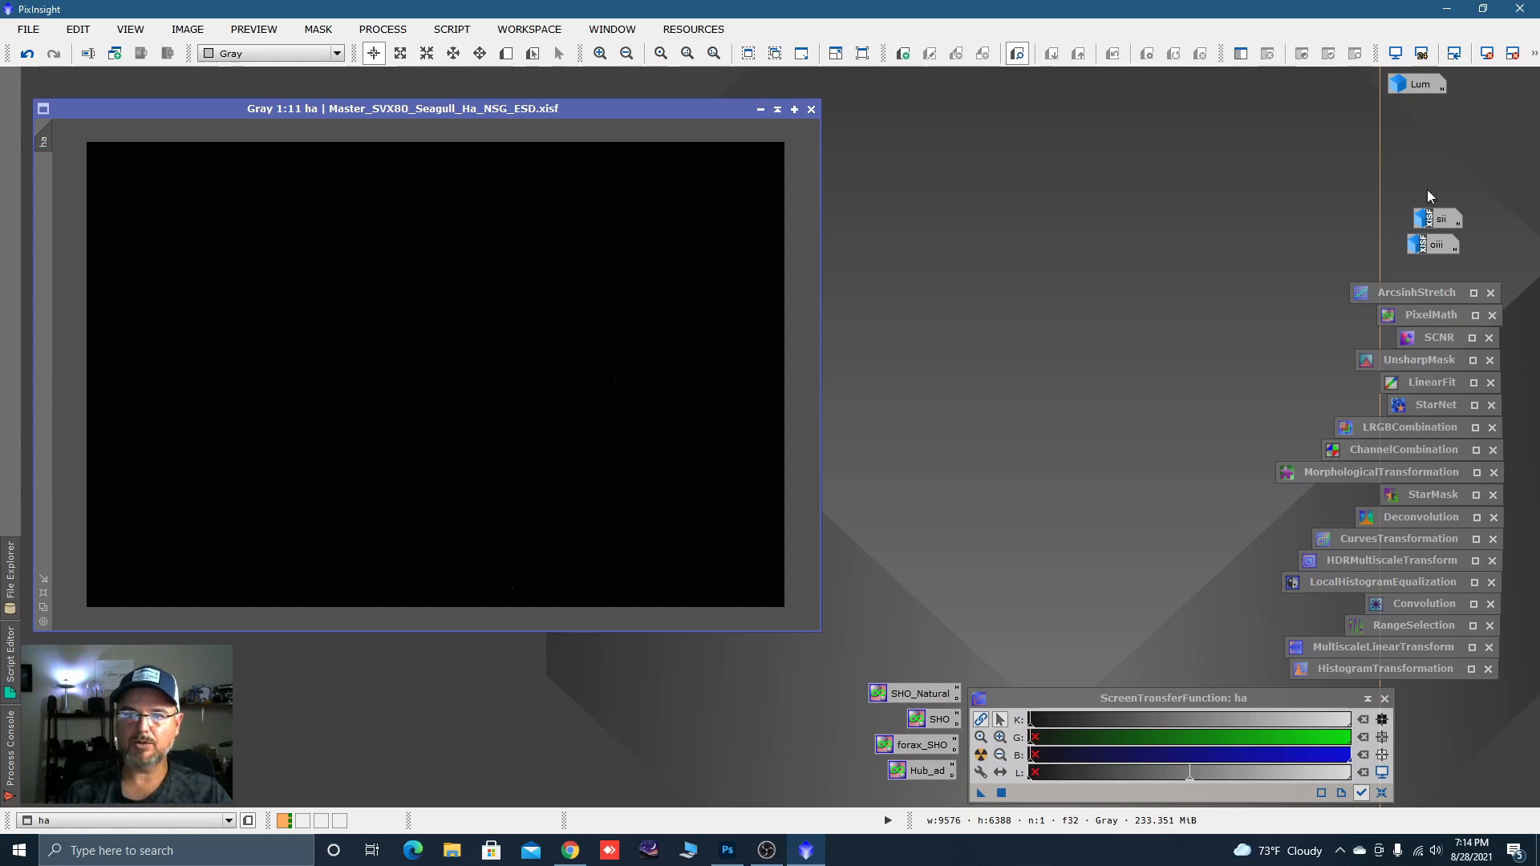
# Stretch the ha image using a reset HistogramTransformation with real-time preview and midtones at 0.06075949.
pyautogui.doubleClick(1322, 671)
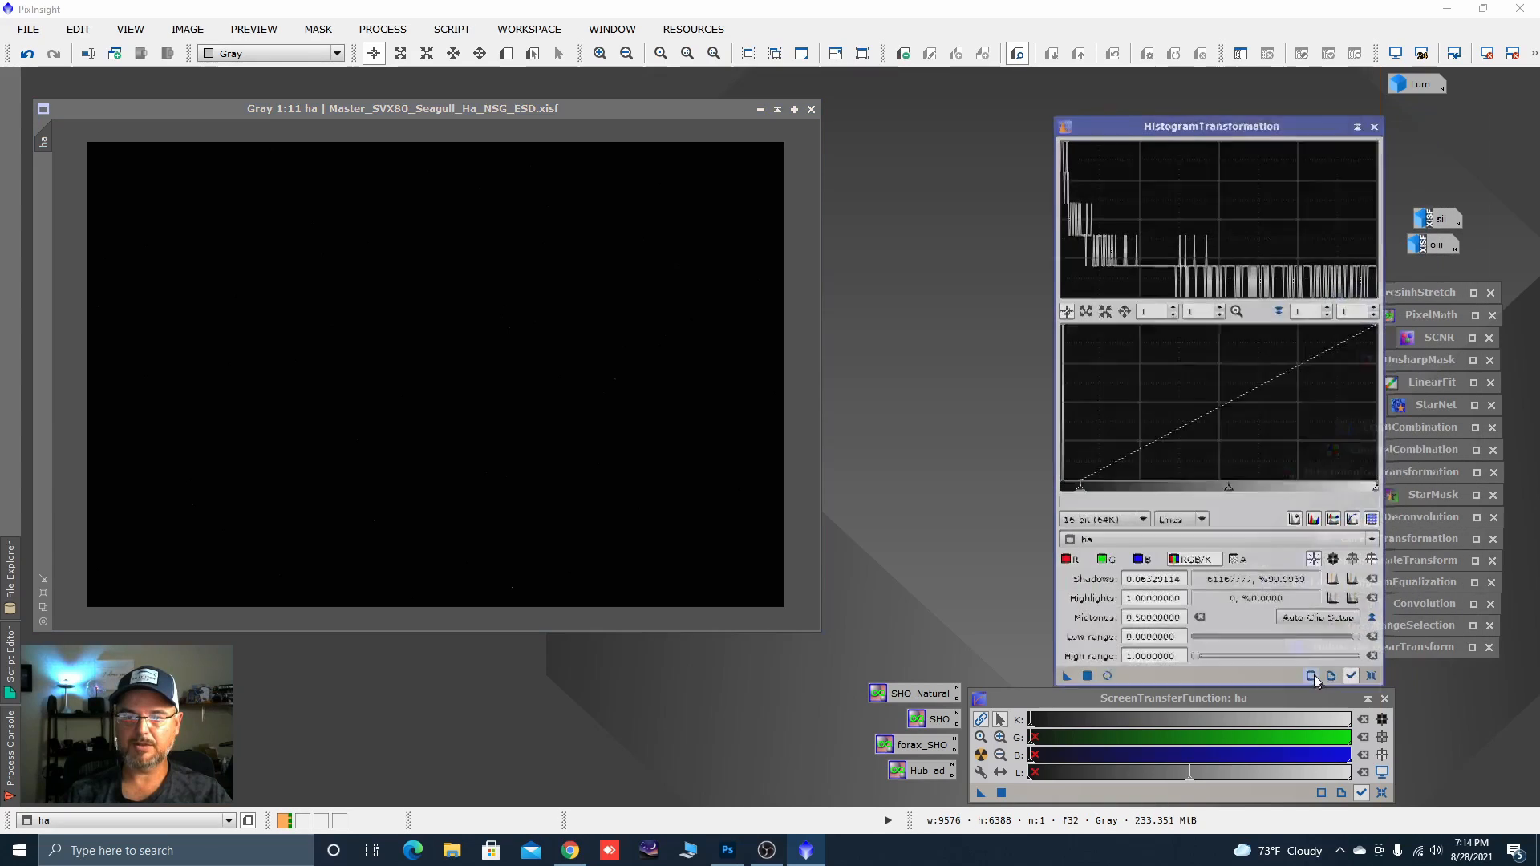
pyautogui.click(1343, 678)
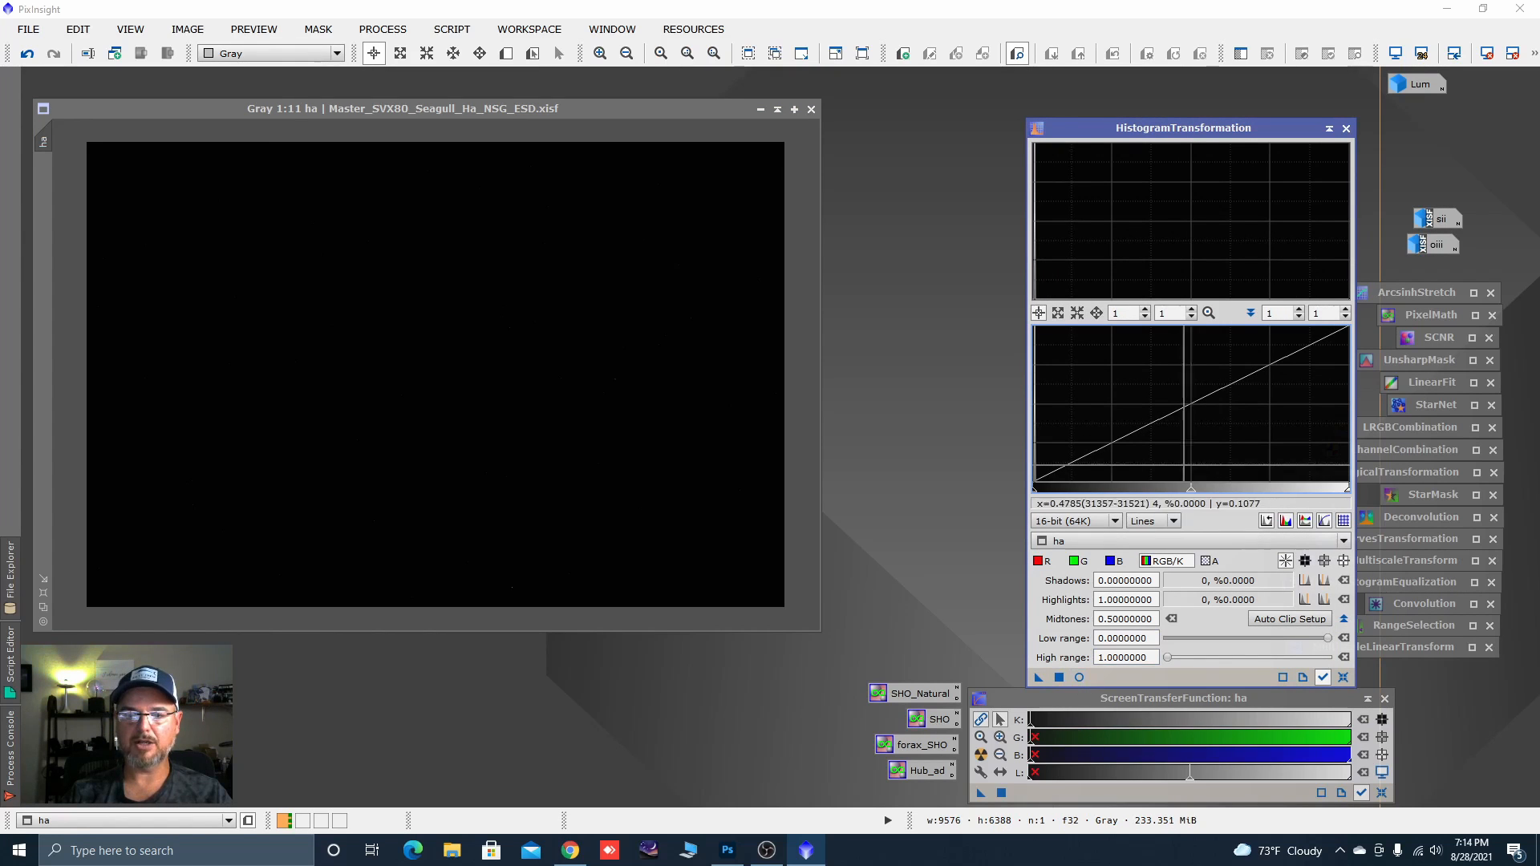
pyautogui.moveTo(1189, 495); pyautogui.dragTo(1051, 491)
pyautogui.click(1079, 677)
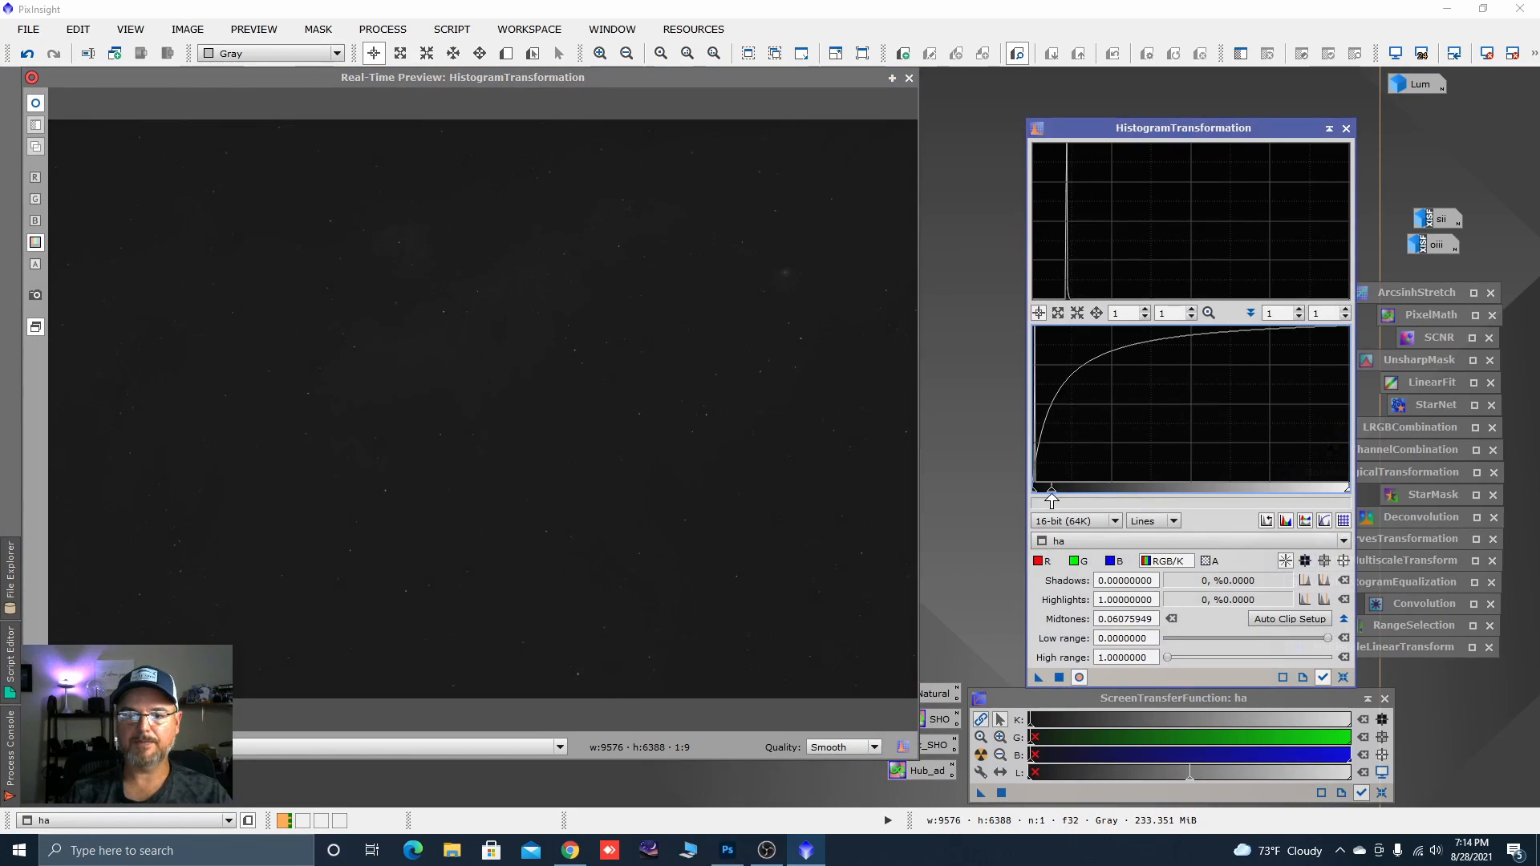
pyautogui.click(1059, 677)
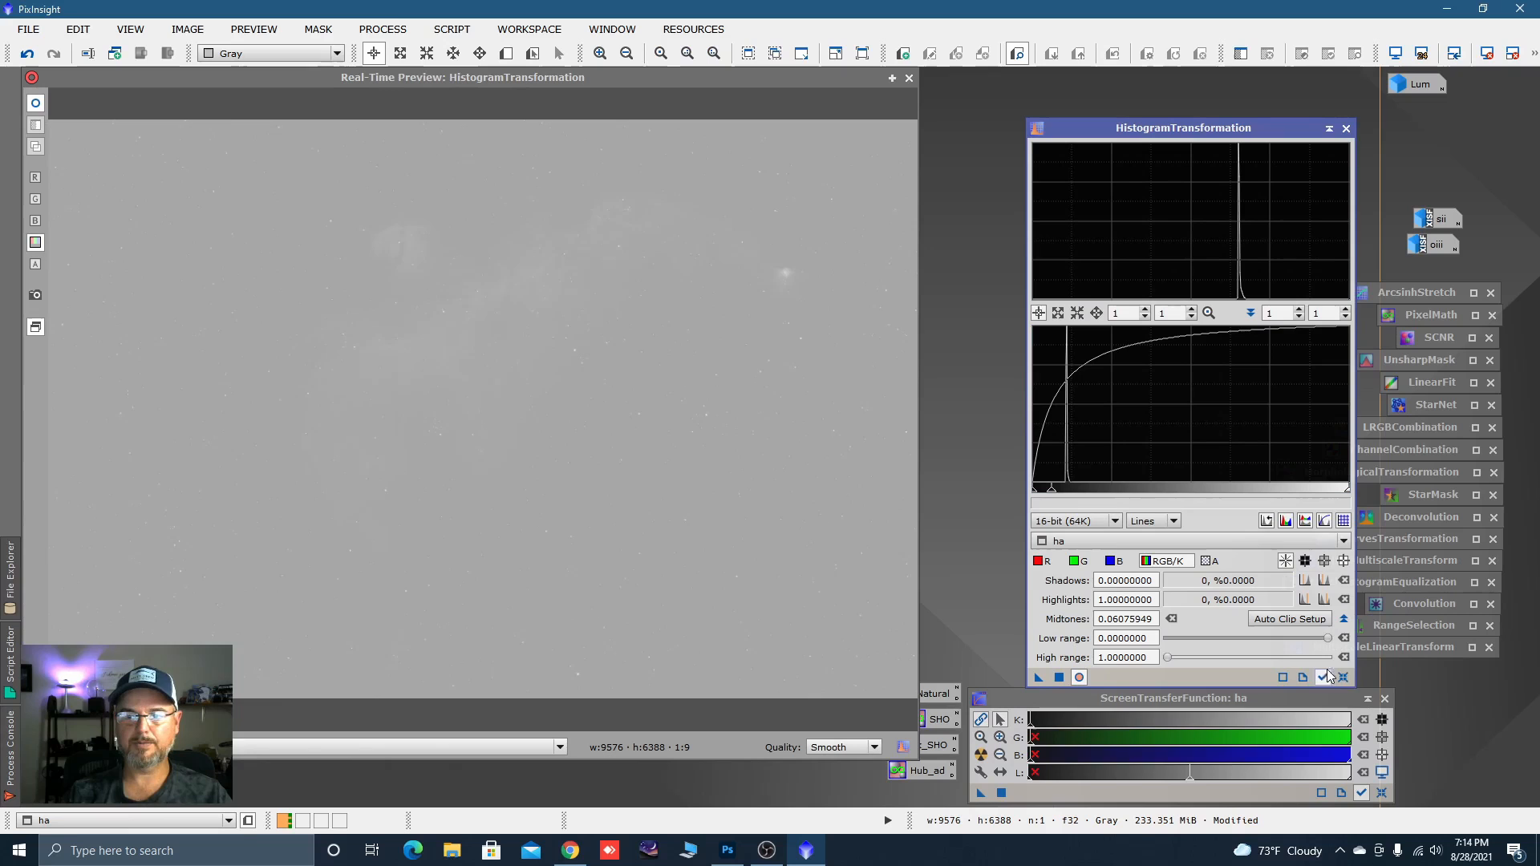
pyautogui.click(1344, 677)
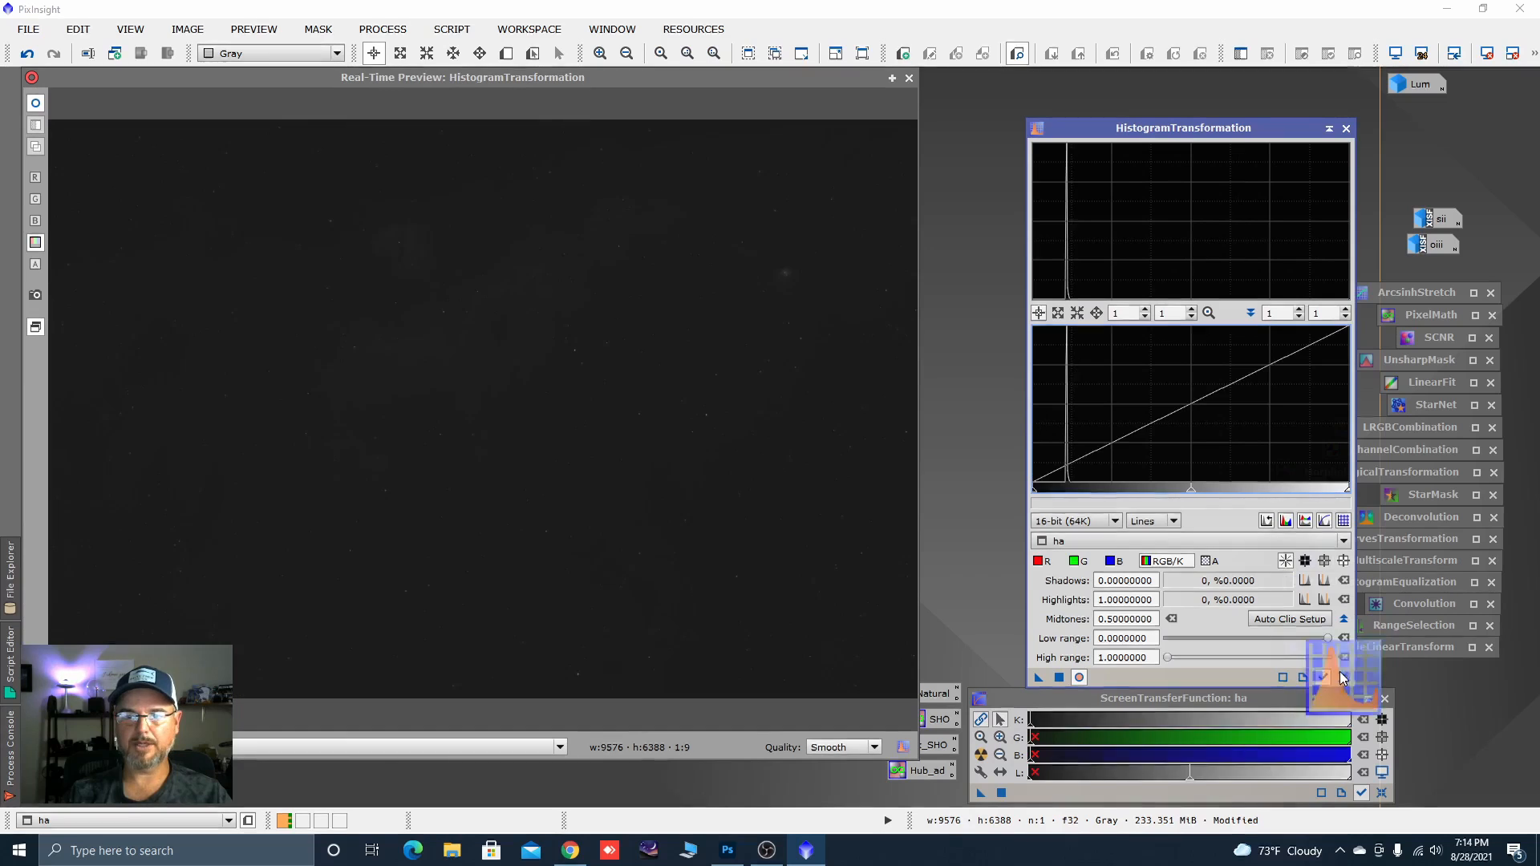
# Apply a second histogram stretch to ha with midtones at 0.16708861, and reset the histogram settings.
pyautogui.moveTo(1191, 489); pyautogui.dragTo(1086, 493)
pyautogui.click(1059, 677)
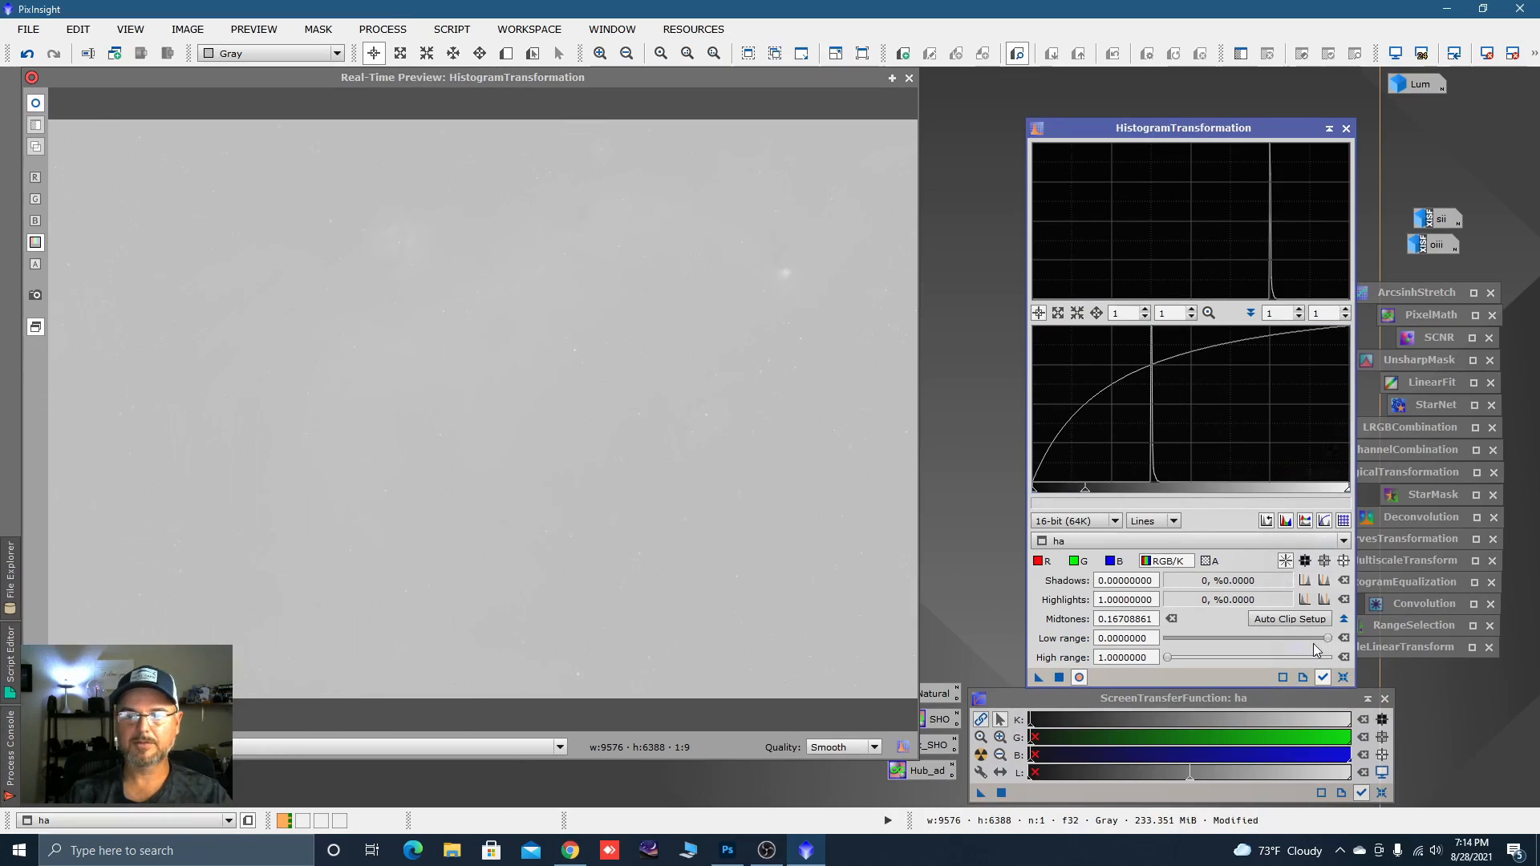
pyautogui.click(1344, 677)
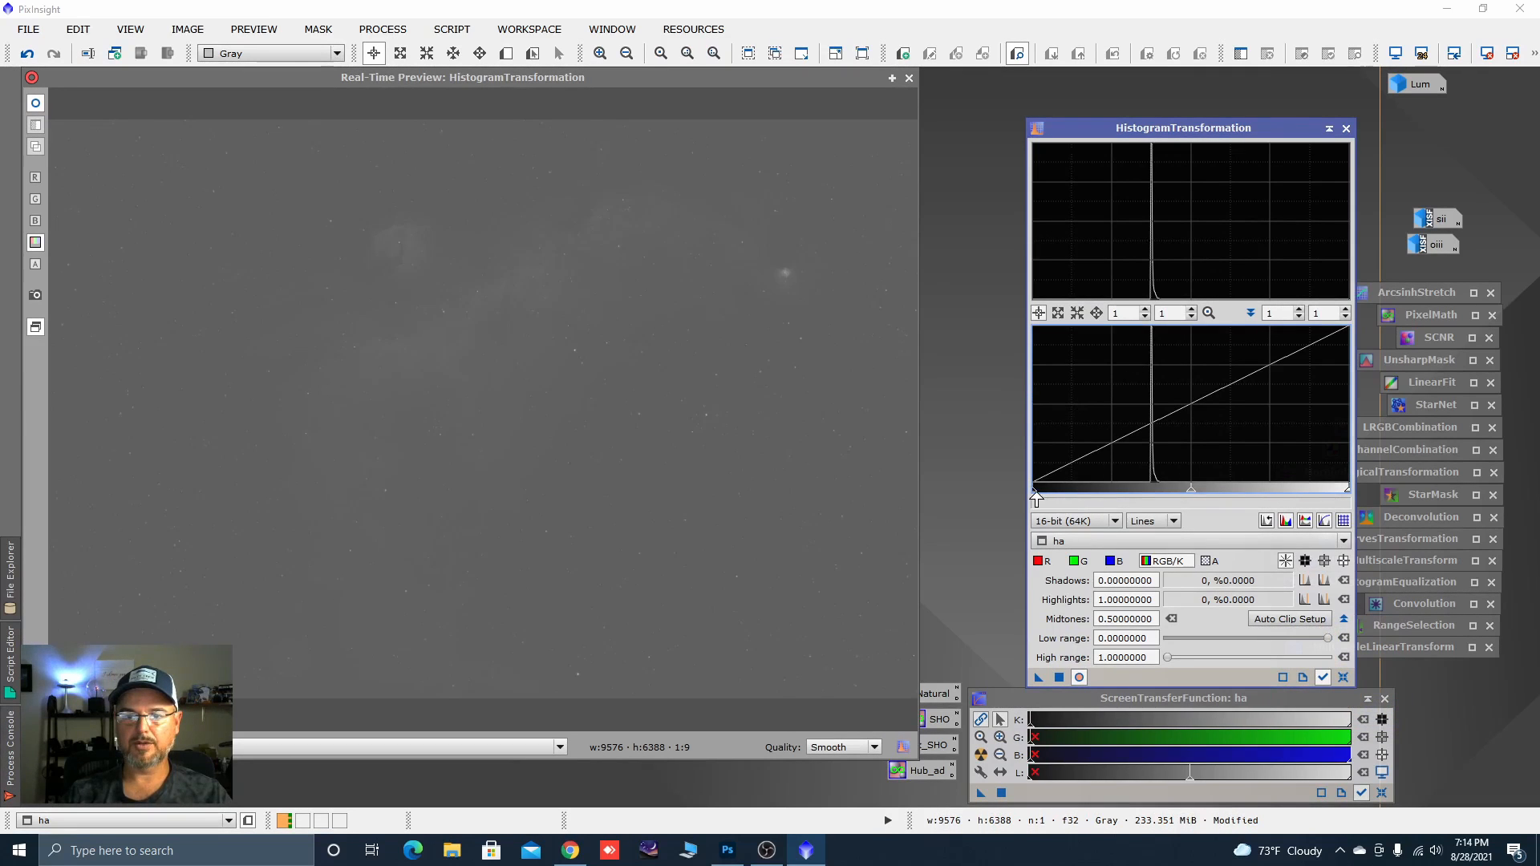
# Raise the shadows clipping point to 0.31645570, apply it to ha, and reset the histogram settings.
pyautogui.moveTo(1036, 491); pyautogui.dragTo(1133, 493)
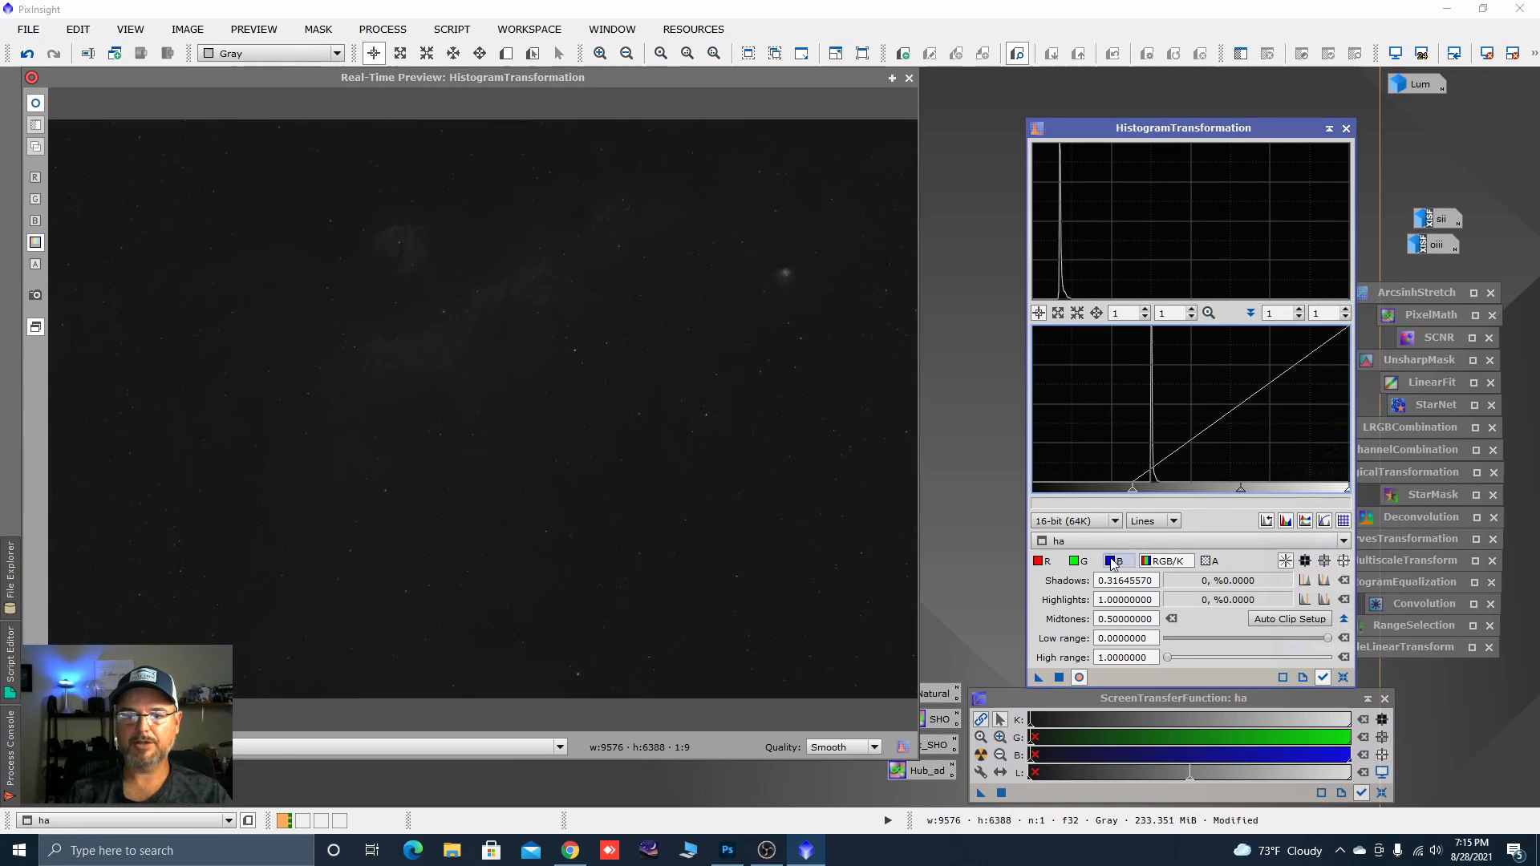
pyautogui.click(1059, 678)
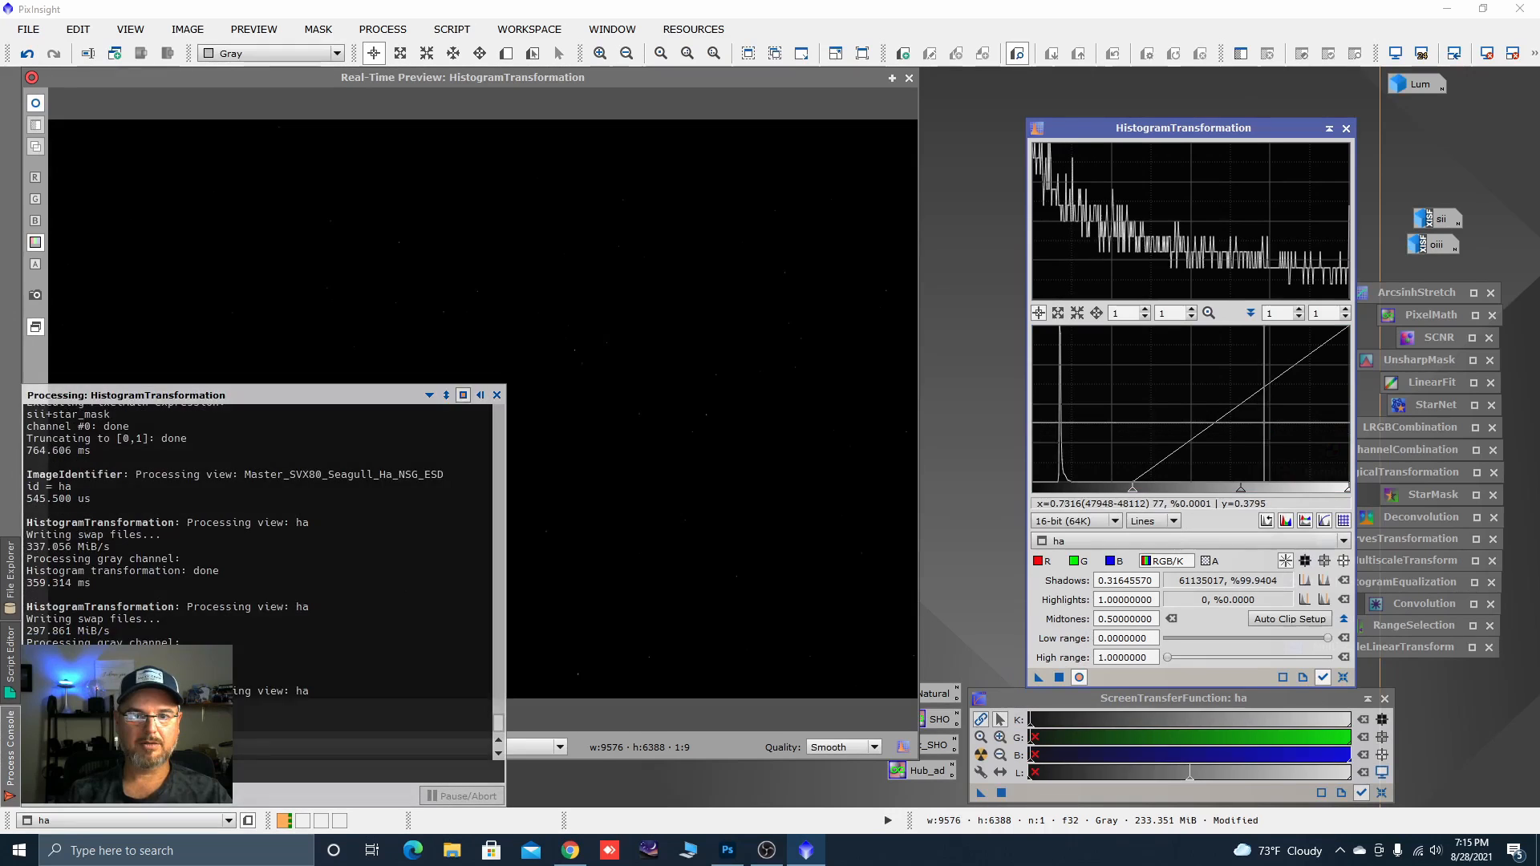
pyautogui.click(1344, 677)
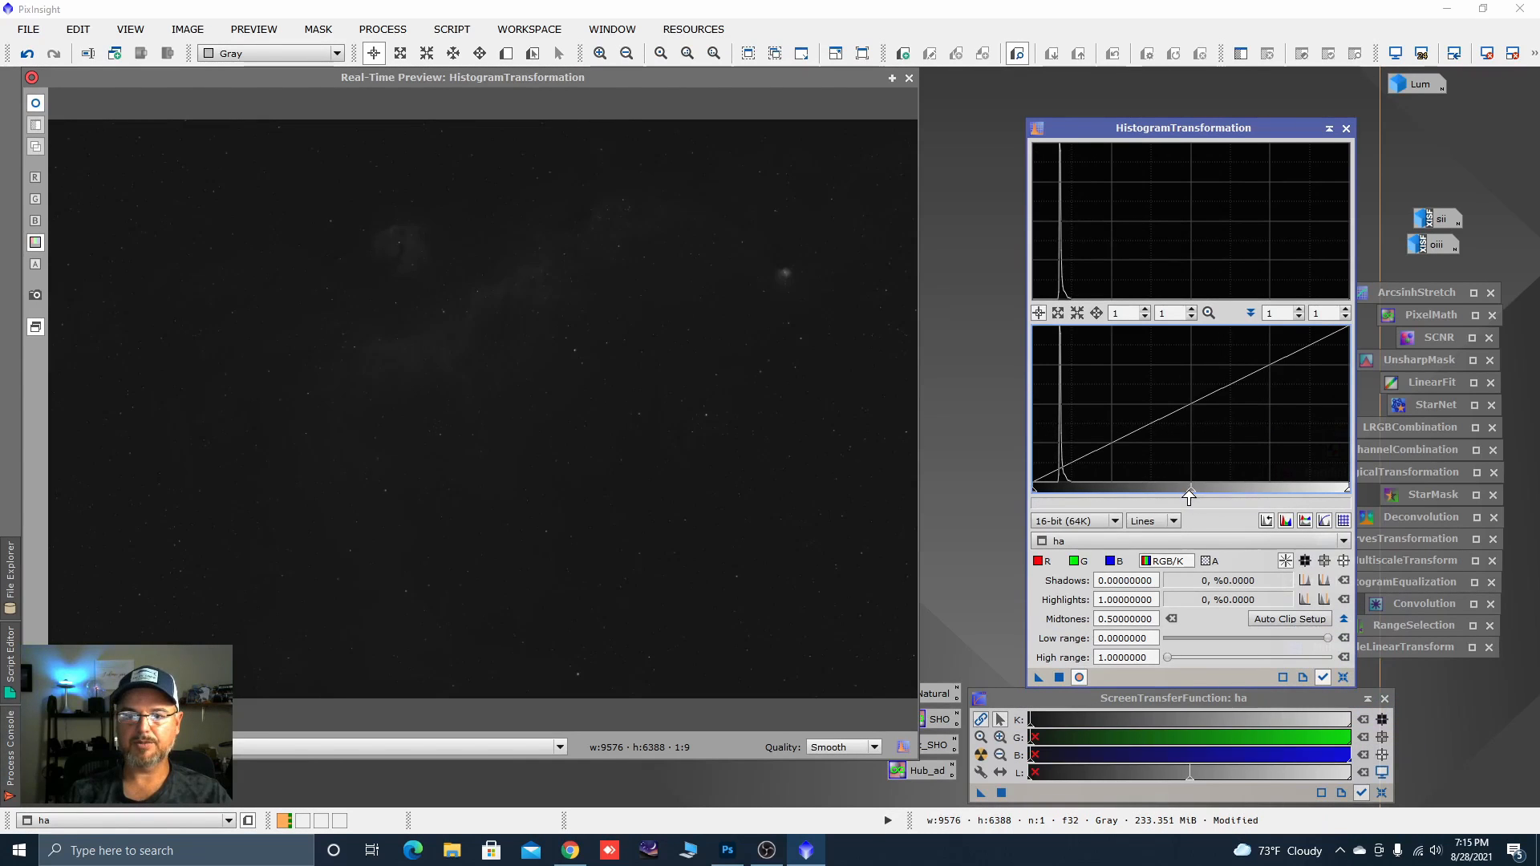
# Stretch ha again with HistogramTransformation midtones at 0.21518987, apply it, and reset the histogram settings.
pyautogui.moveTo(1190, 498); pyautogui.dragTo(1101, 491)
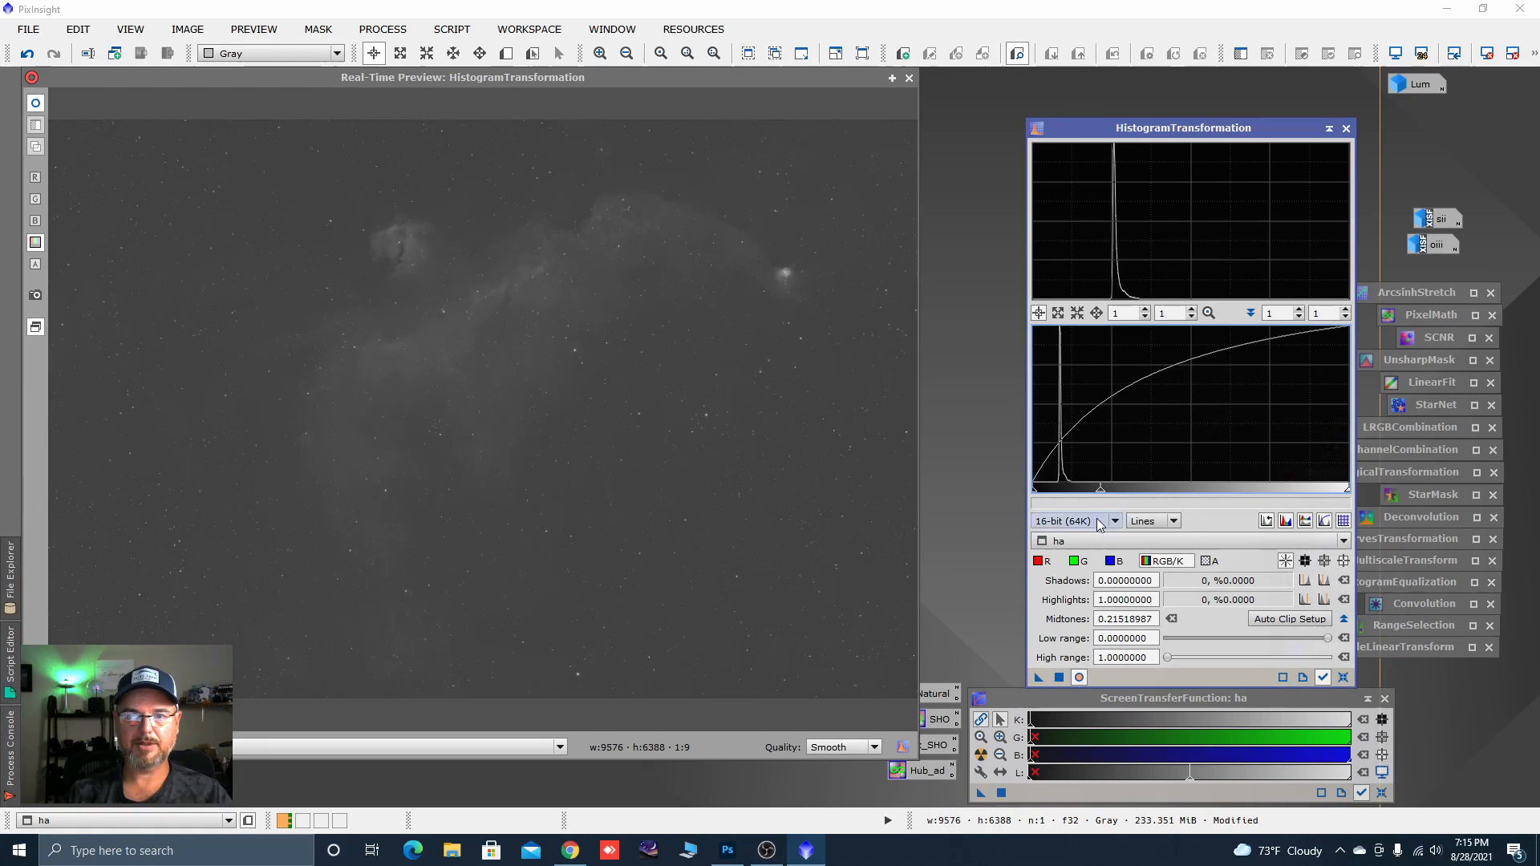
pyautogui.click(1059, 677)
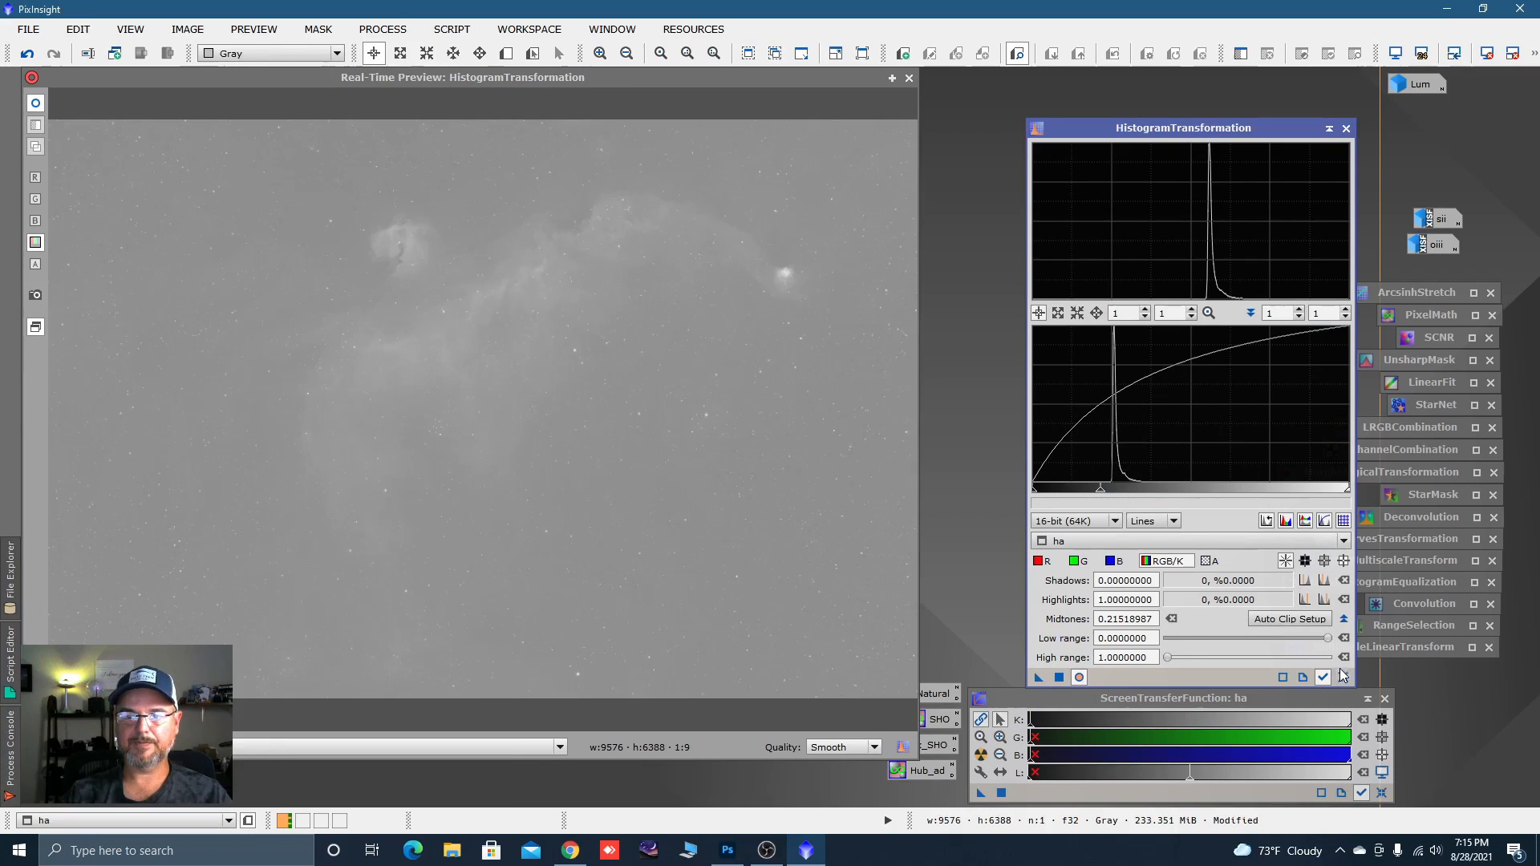
pyautogui.click(1343, 677)
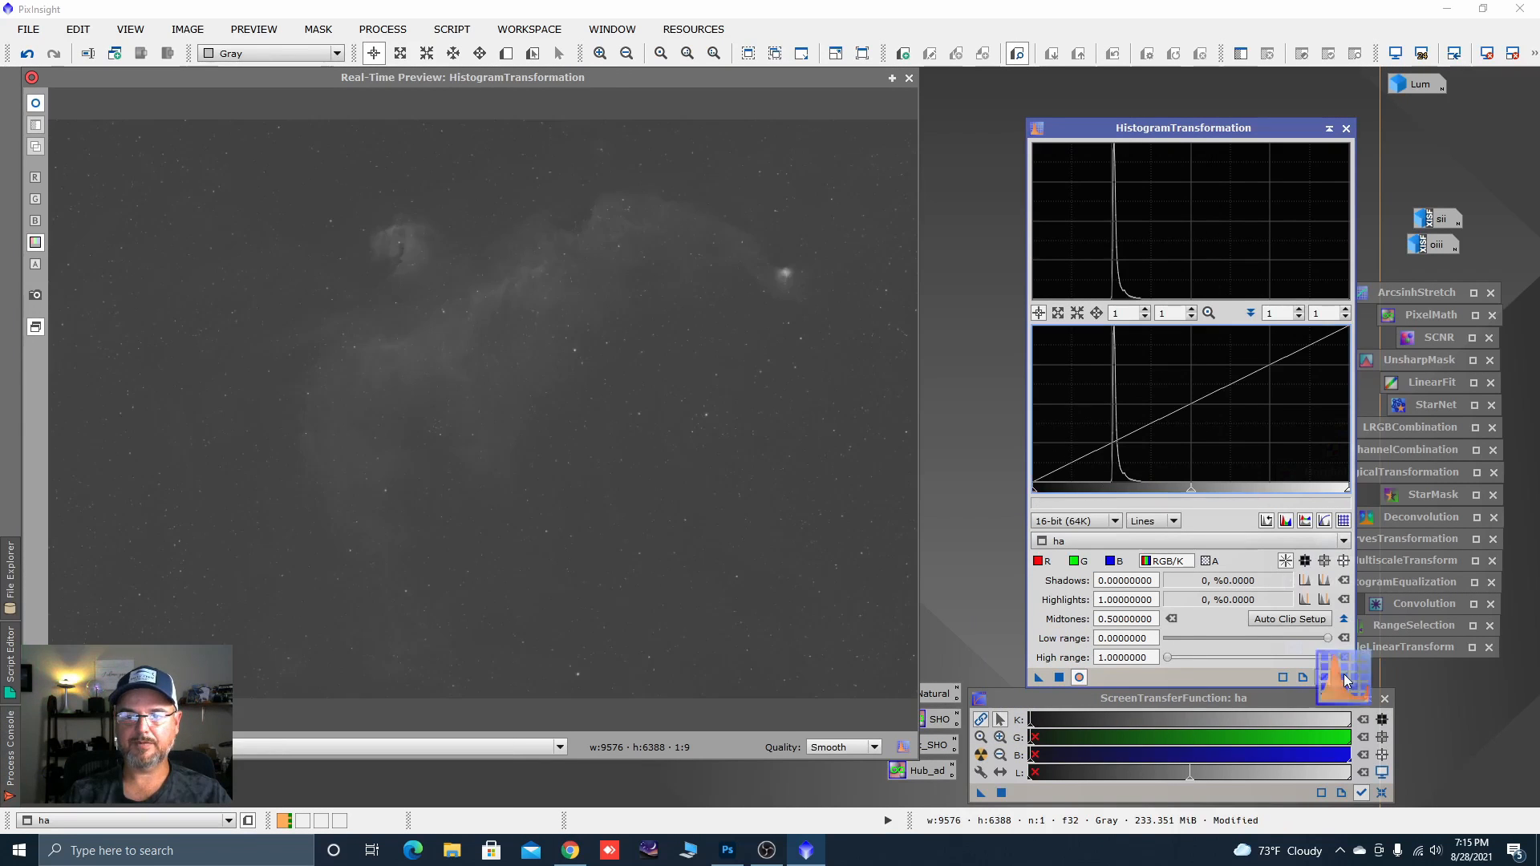
# Raise the shadows clipping point to 0.16202532, apply it to ha, and put away HistogramTransformation and its real-time preview.
pyautogui.moveTo(1038, 494); pyautogui.dragTo(1083, 495)
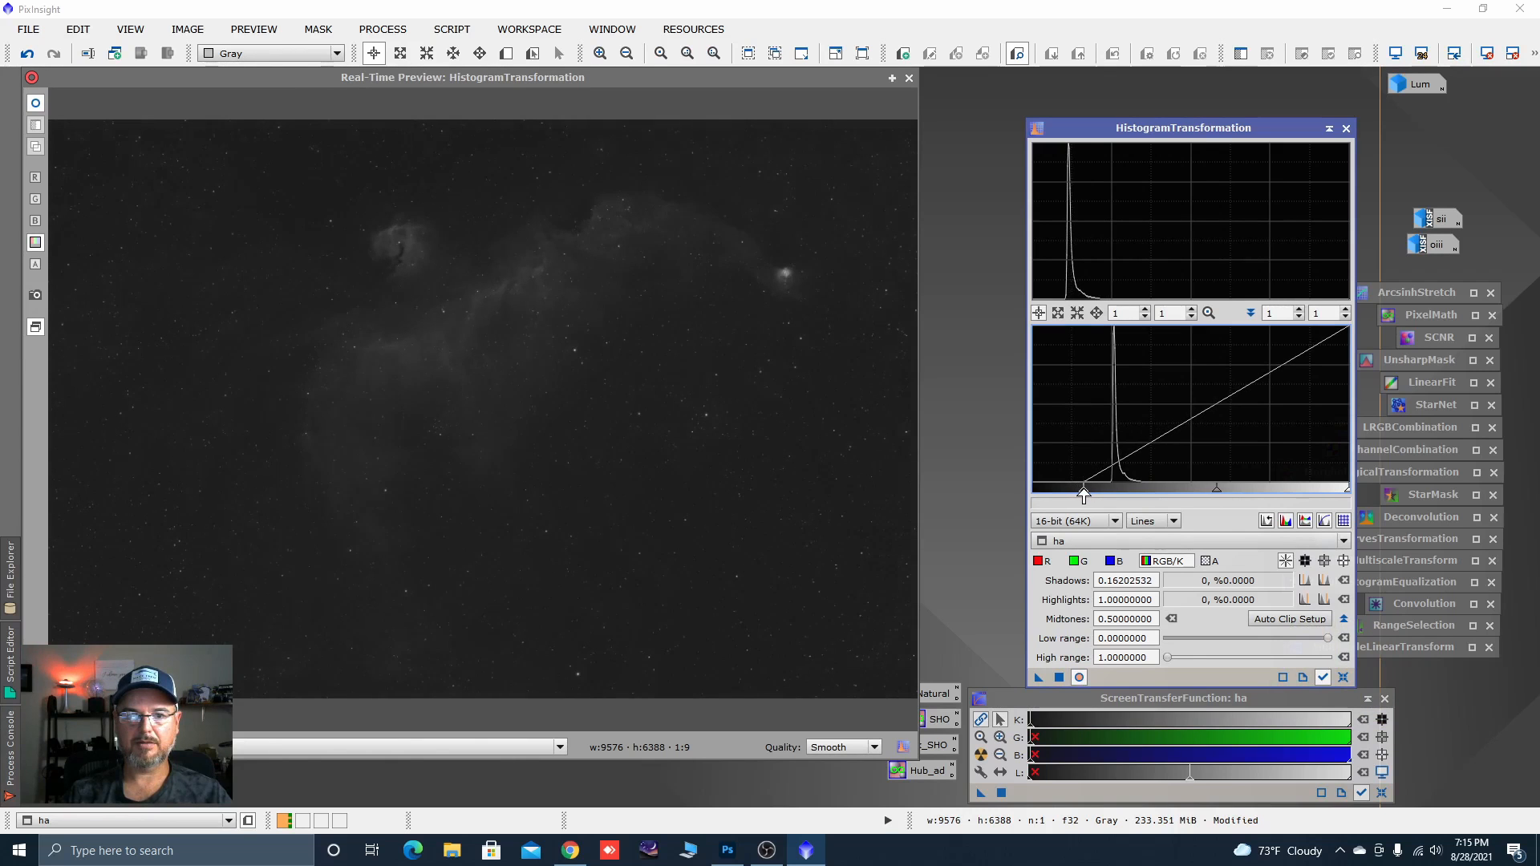
pyautogui.click(1059, 678)
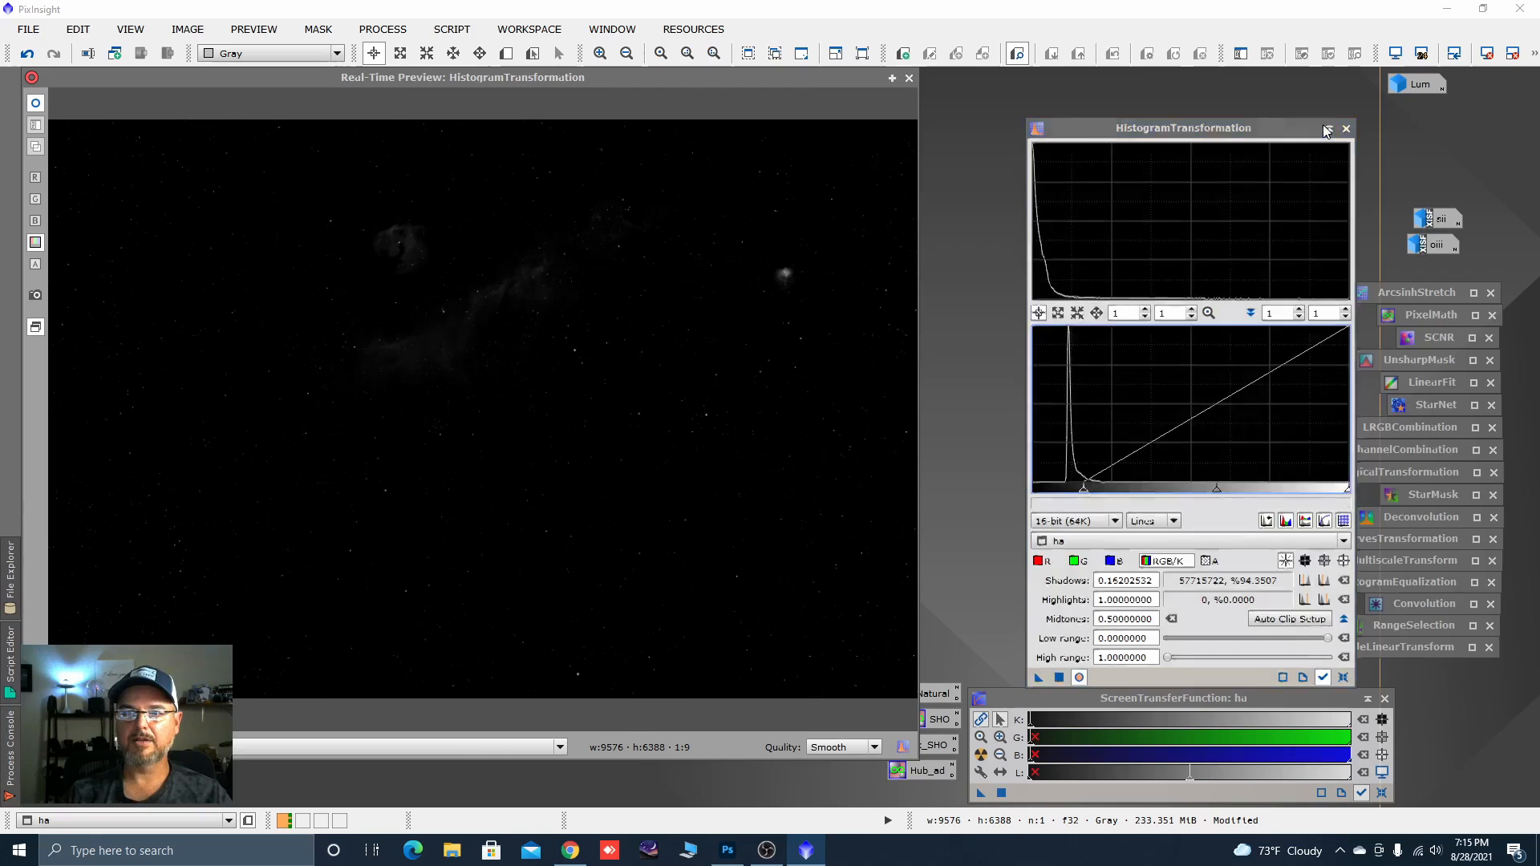
pyautogui.click(1330, 128)
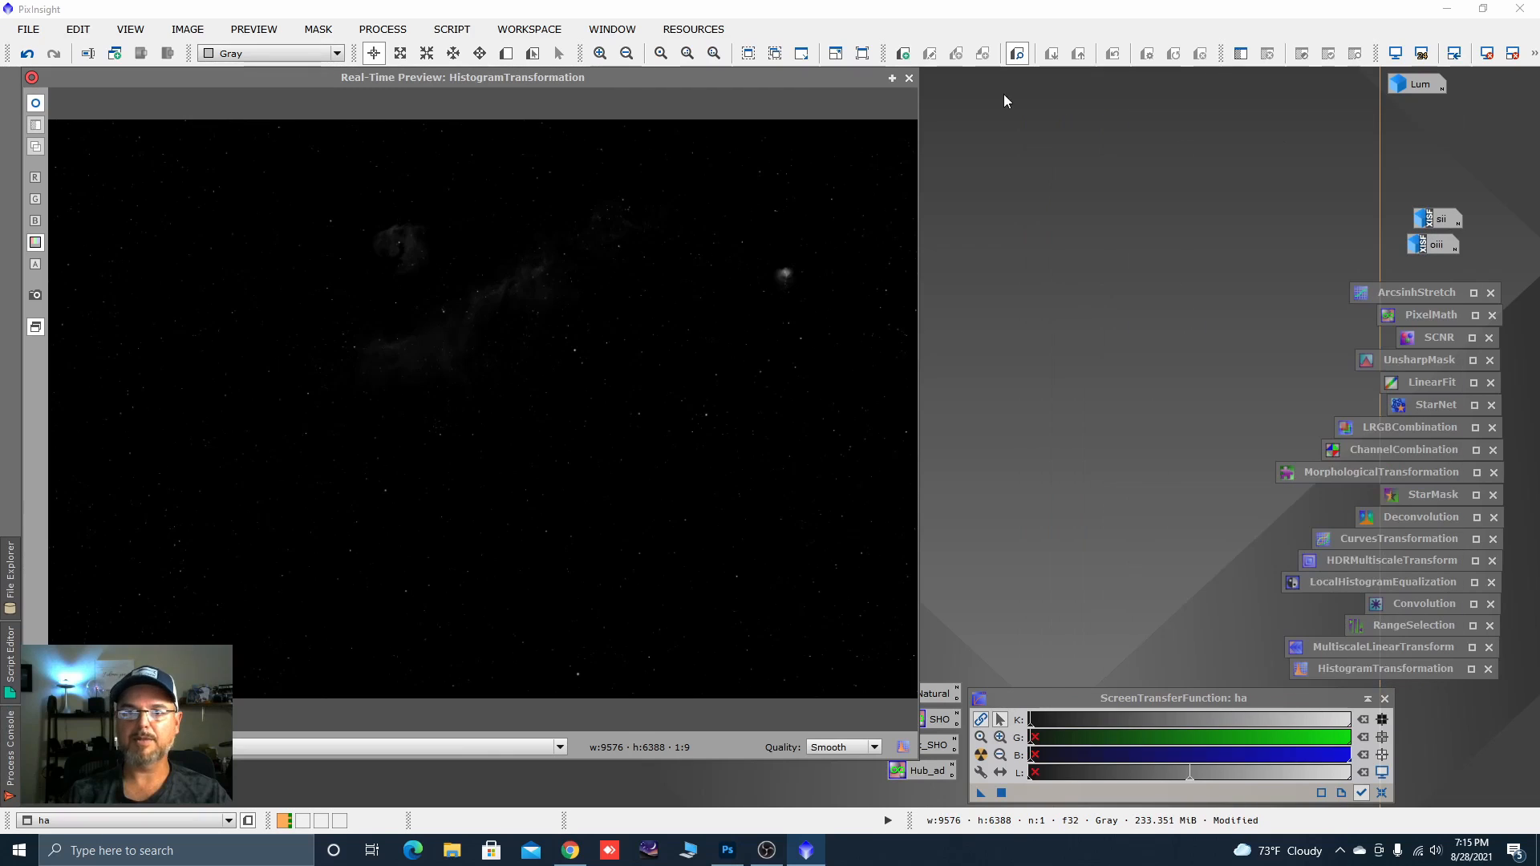
pyautogui.click(909, 78)
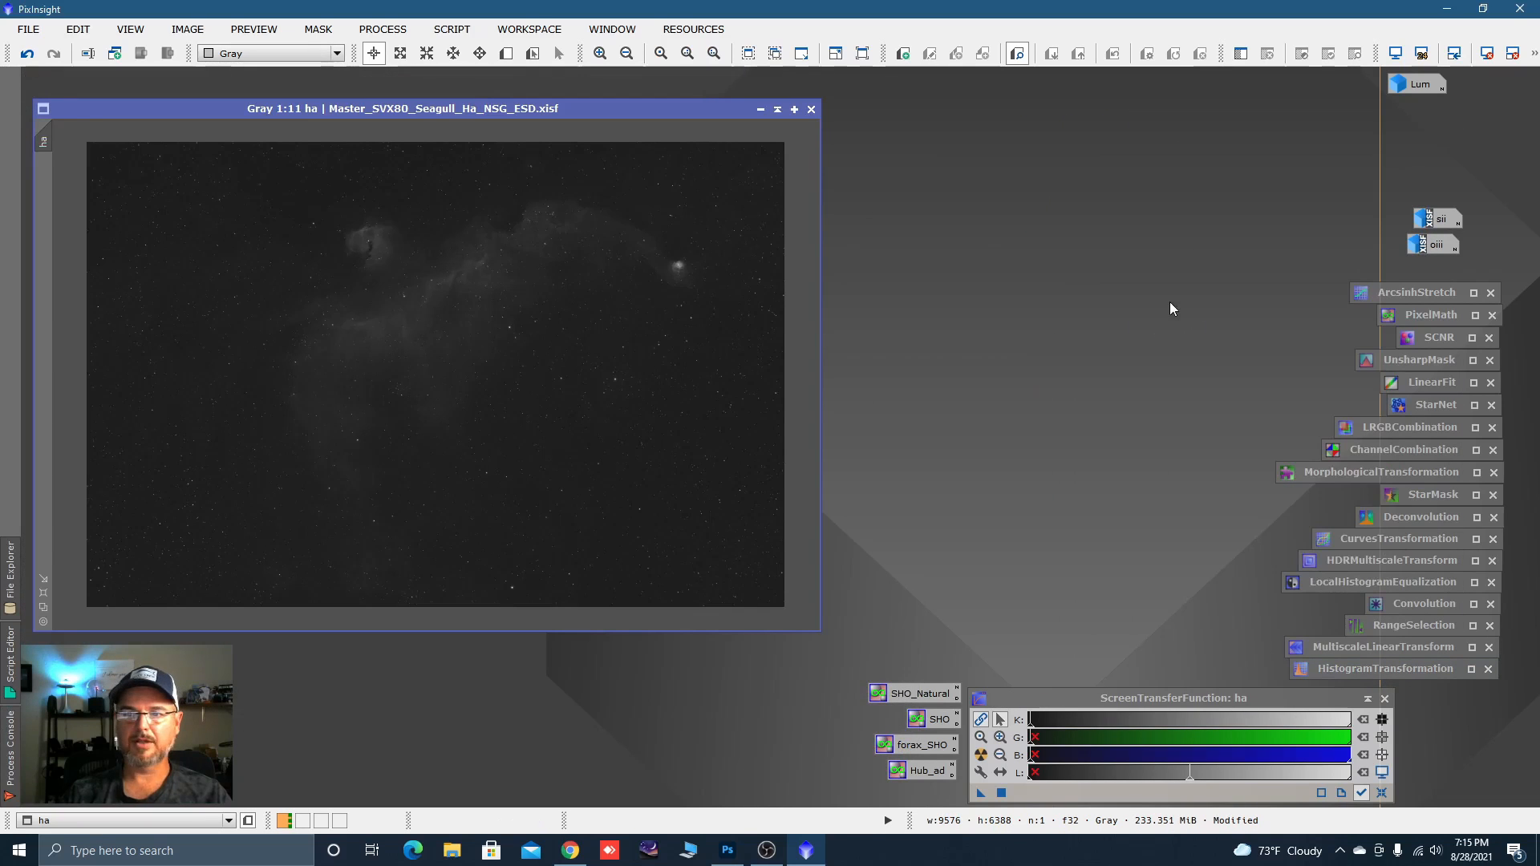
# Open ArcsinhStretch and undo all the histogram stretches on ha, back to the unstretched image.
pyautogui.doubleClick(1387, 292)
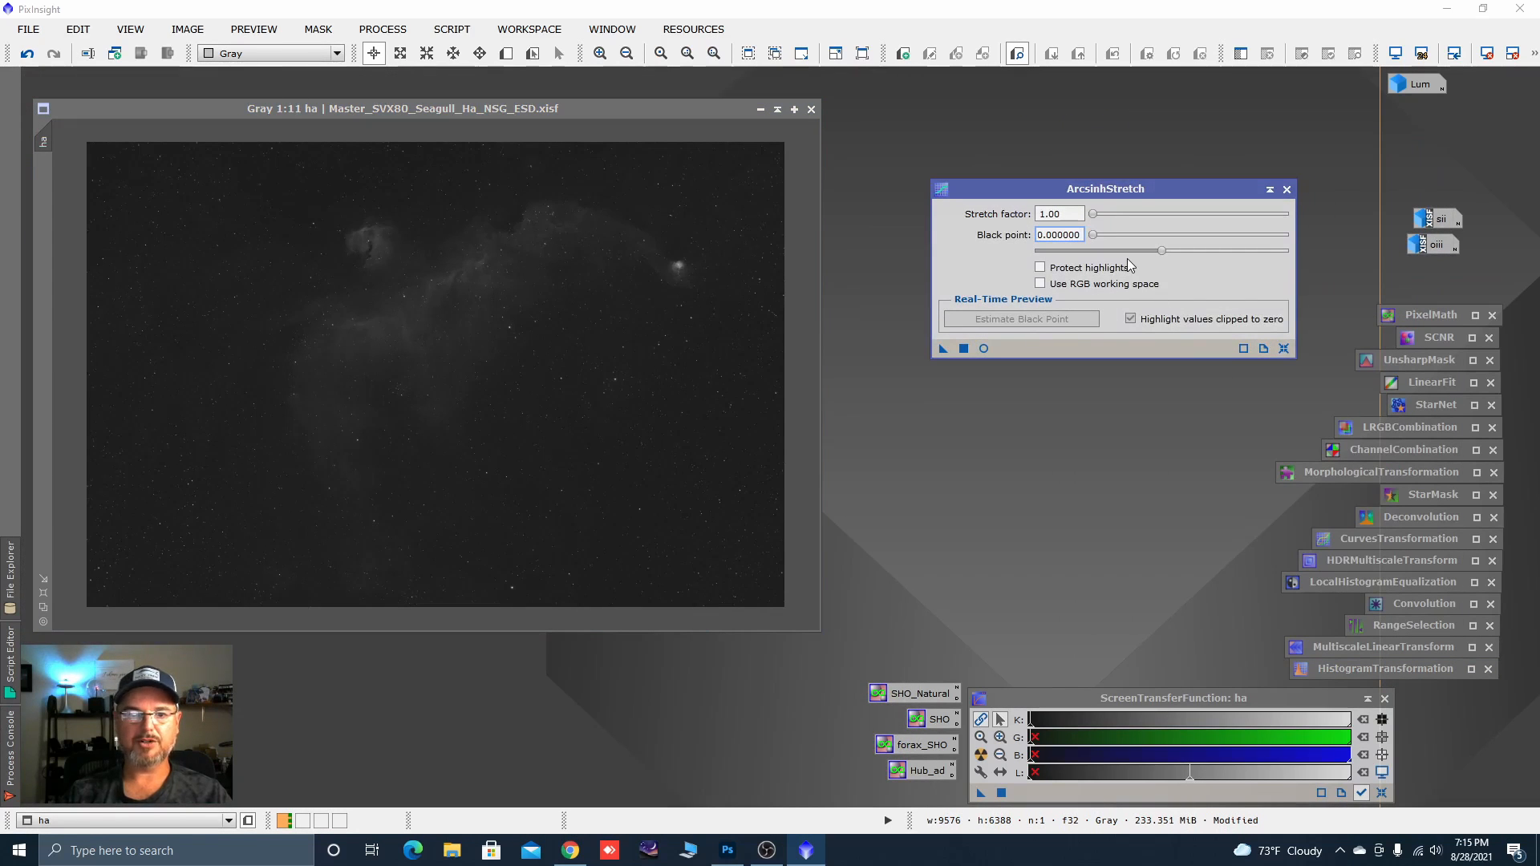
pyautogui.click(34, 56)
pyautogui.click(34, 57)
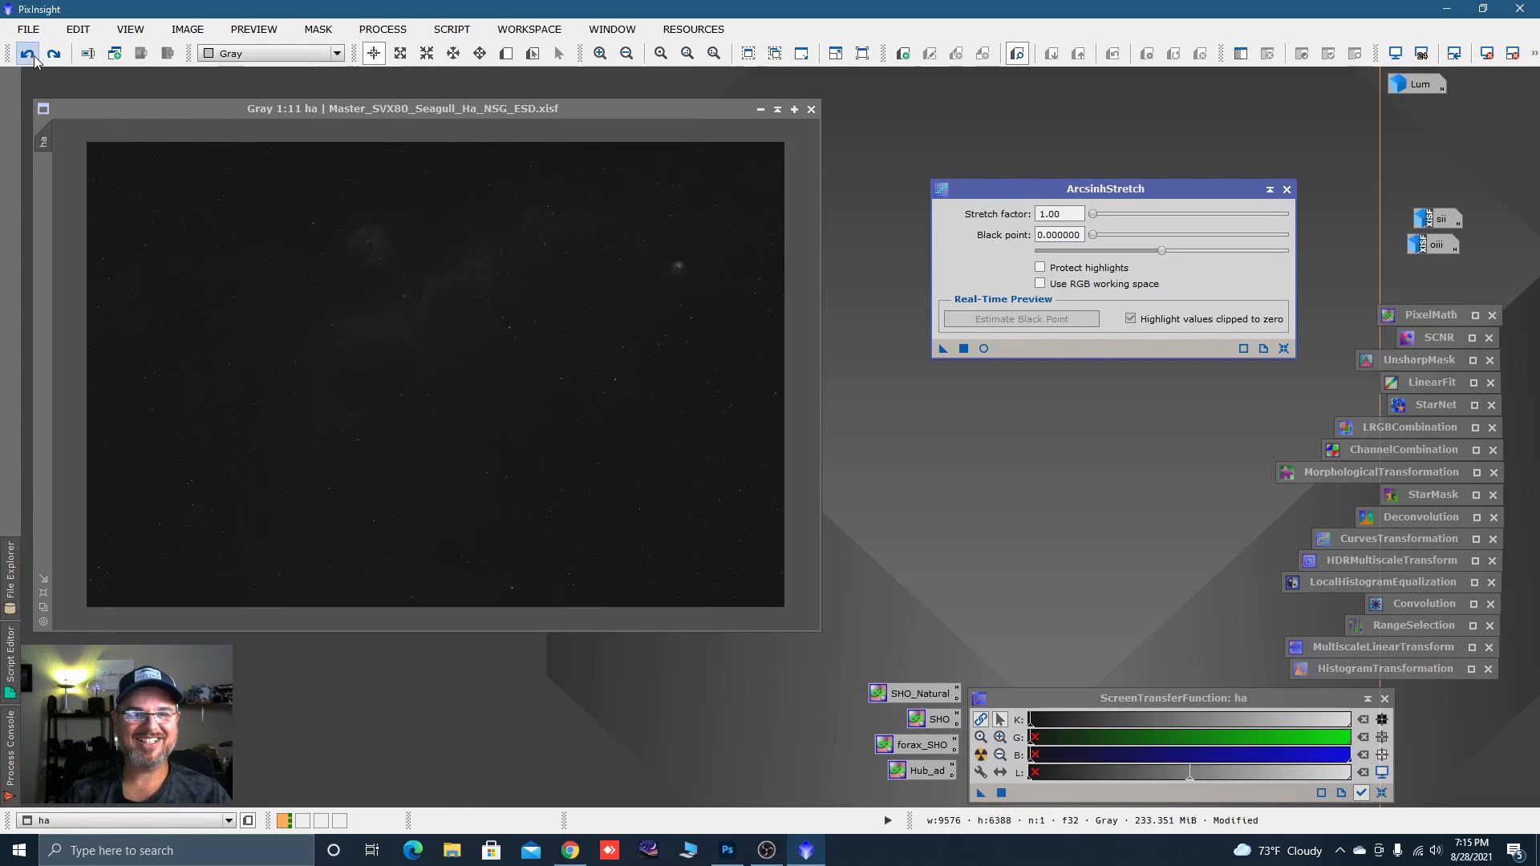
pyautogui.click(34, 56)
pyautogui.click(34, 56)
pyautogui.click(34, 60)
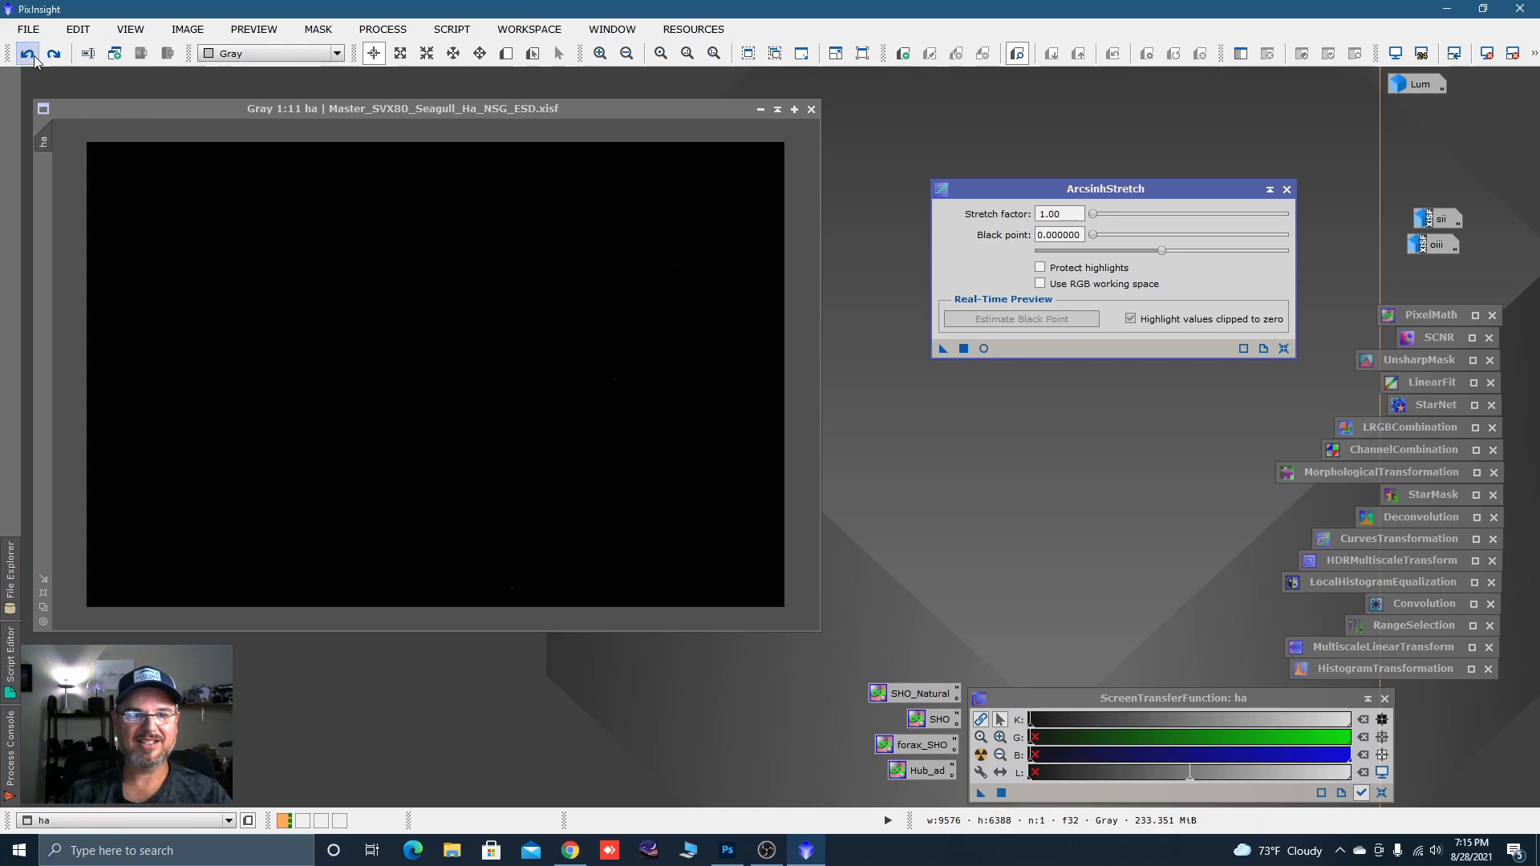
pyautogui.press('F12')
pyautogui.press('F12')
pyautogui.press('F12')
pyautogui.press('F12')
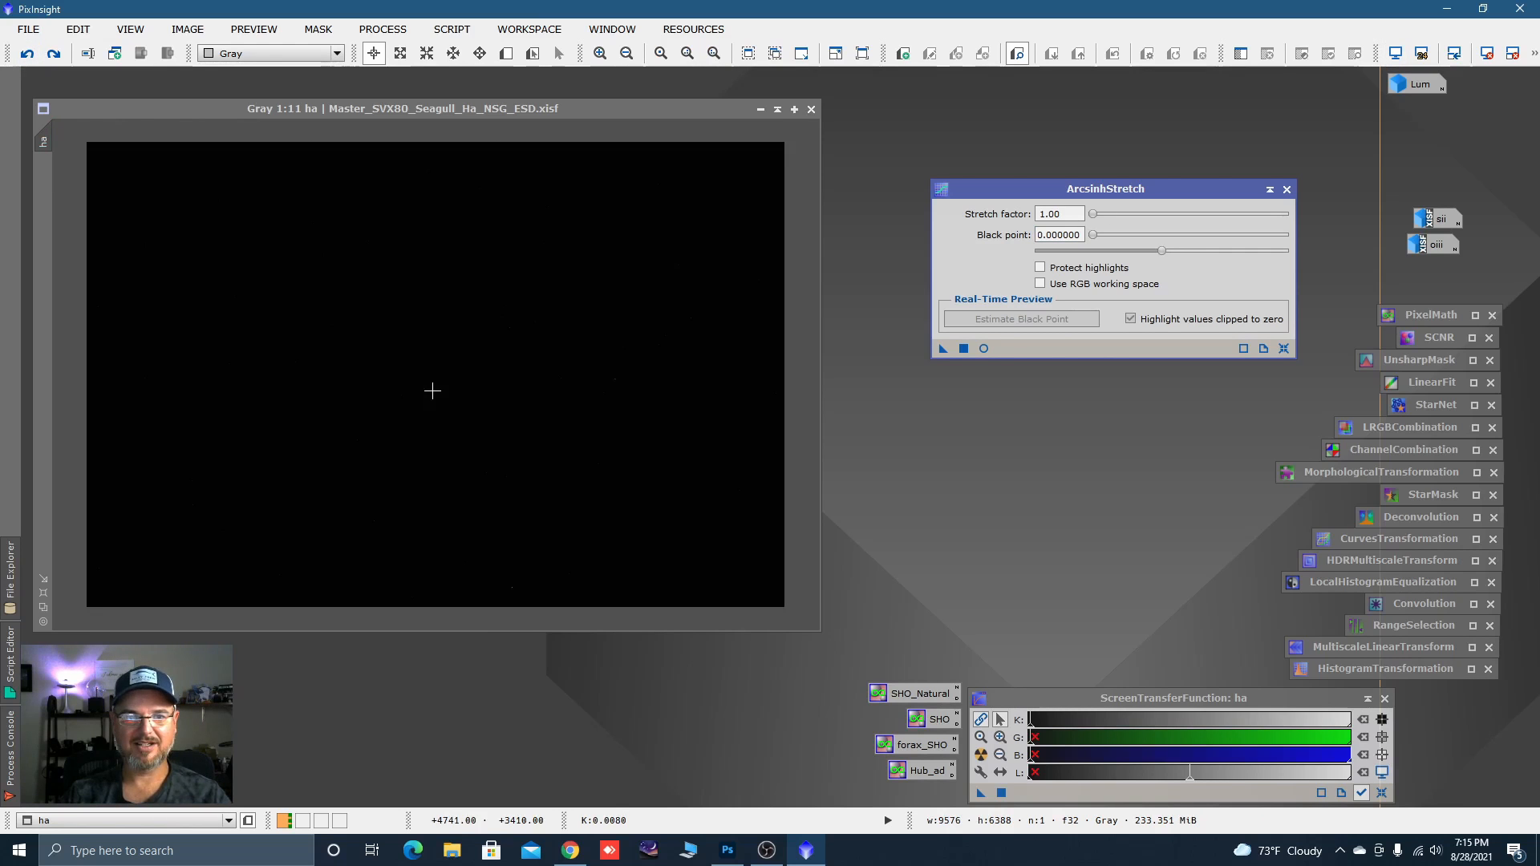
# With real-time preview on, apply an ArcsinhStretch to ha with stretch factor 12.3 and black point 0.000382, and reset the settings.
pyautogui.click(983, 348)
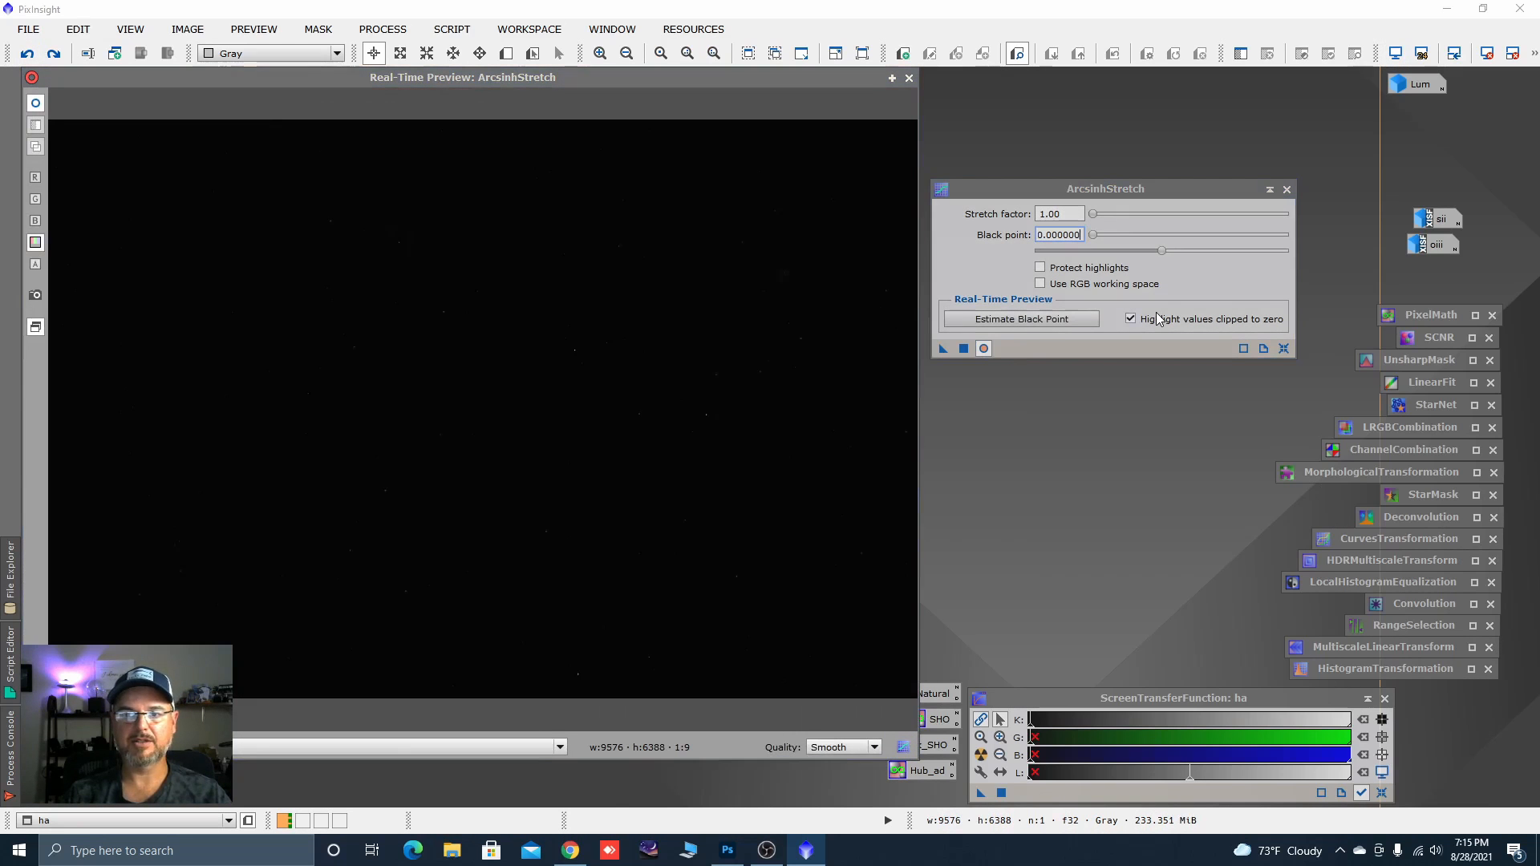
pyautogui.click(1095, 215)
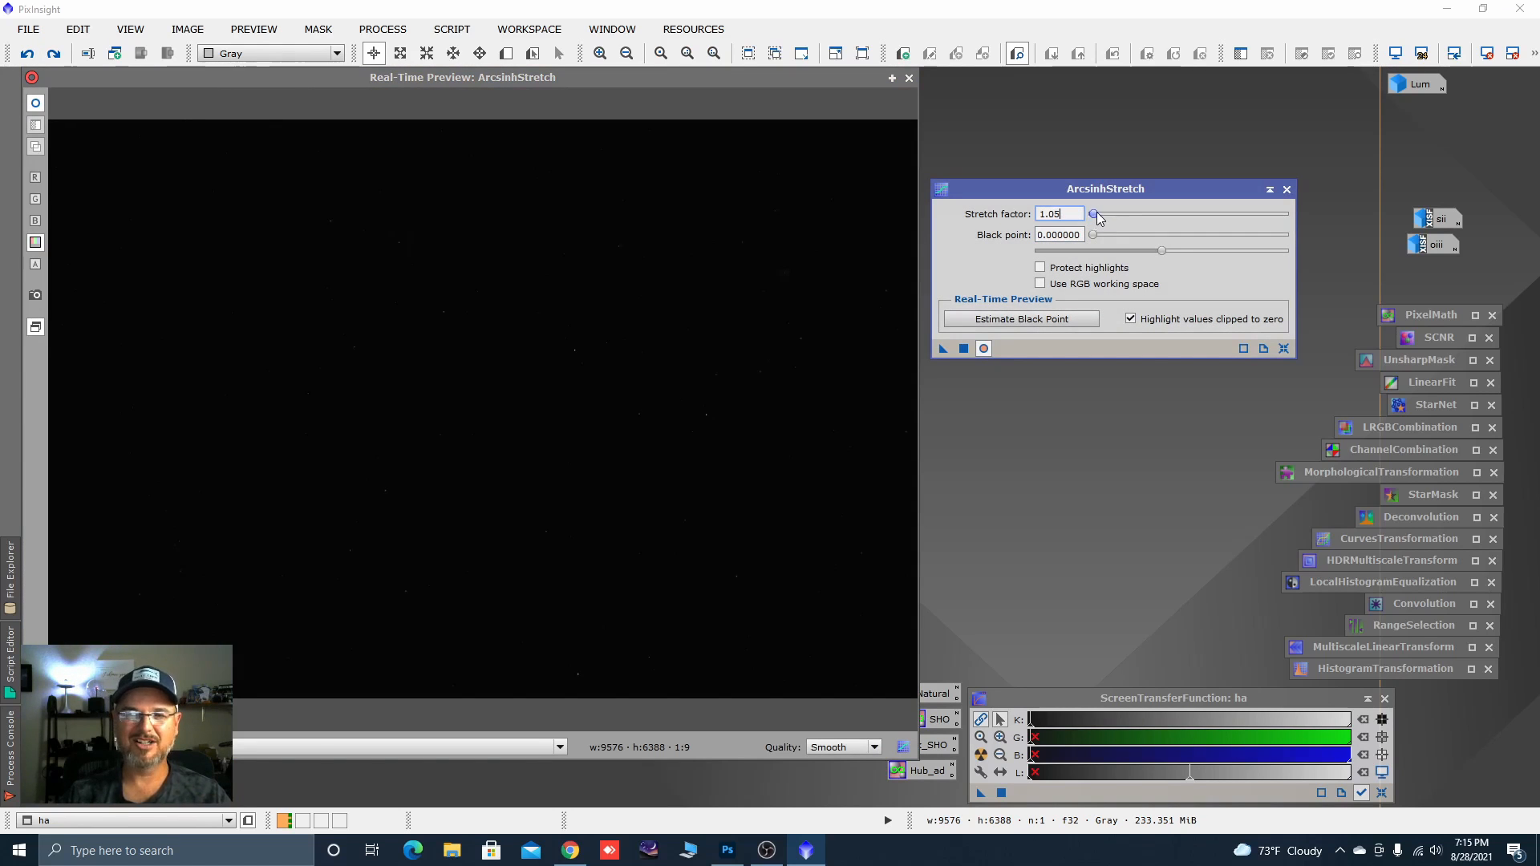
pyautogui.moveTo(1097, 215); pyautogui.dragTo(1149, 213)
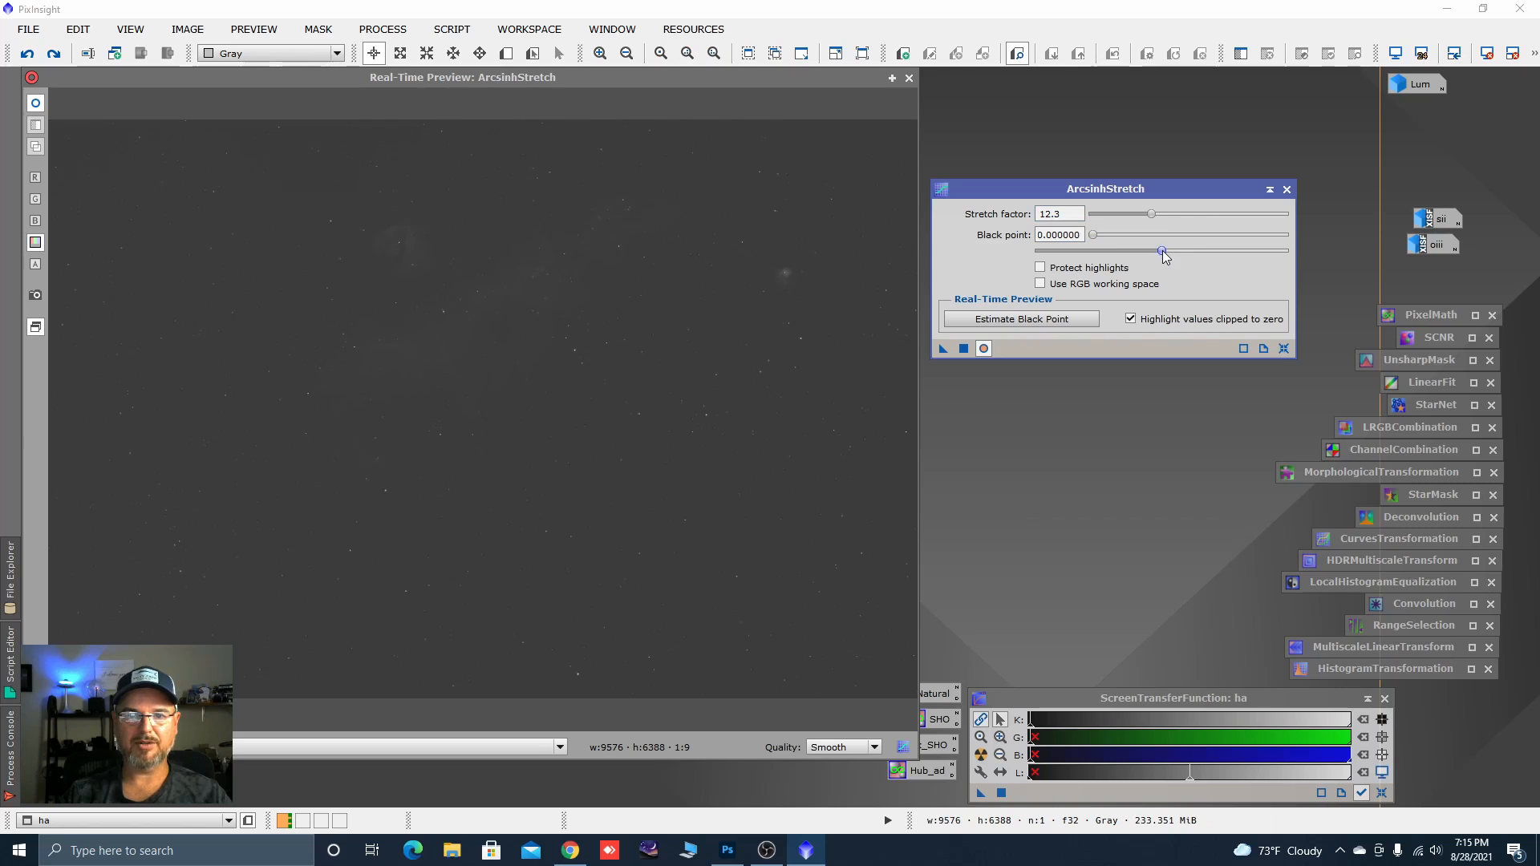
pyautogui.moveTo(1171, 252); pyautogui.dragTo(1249, 254)
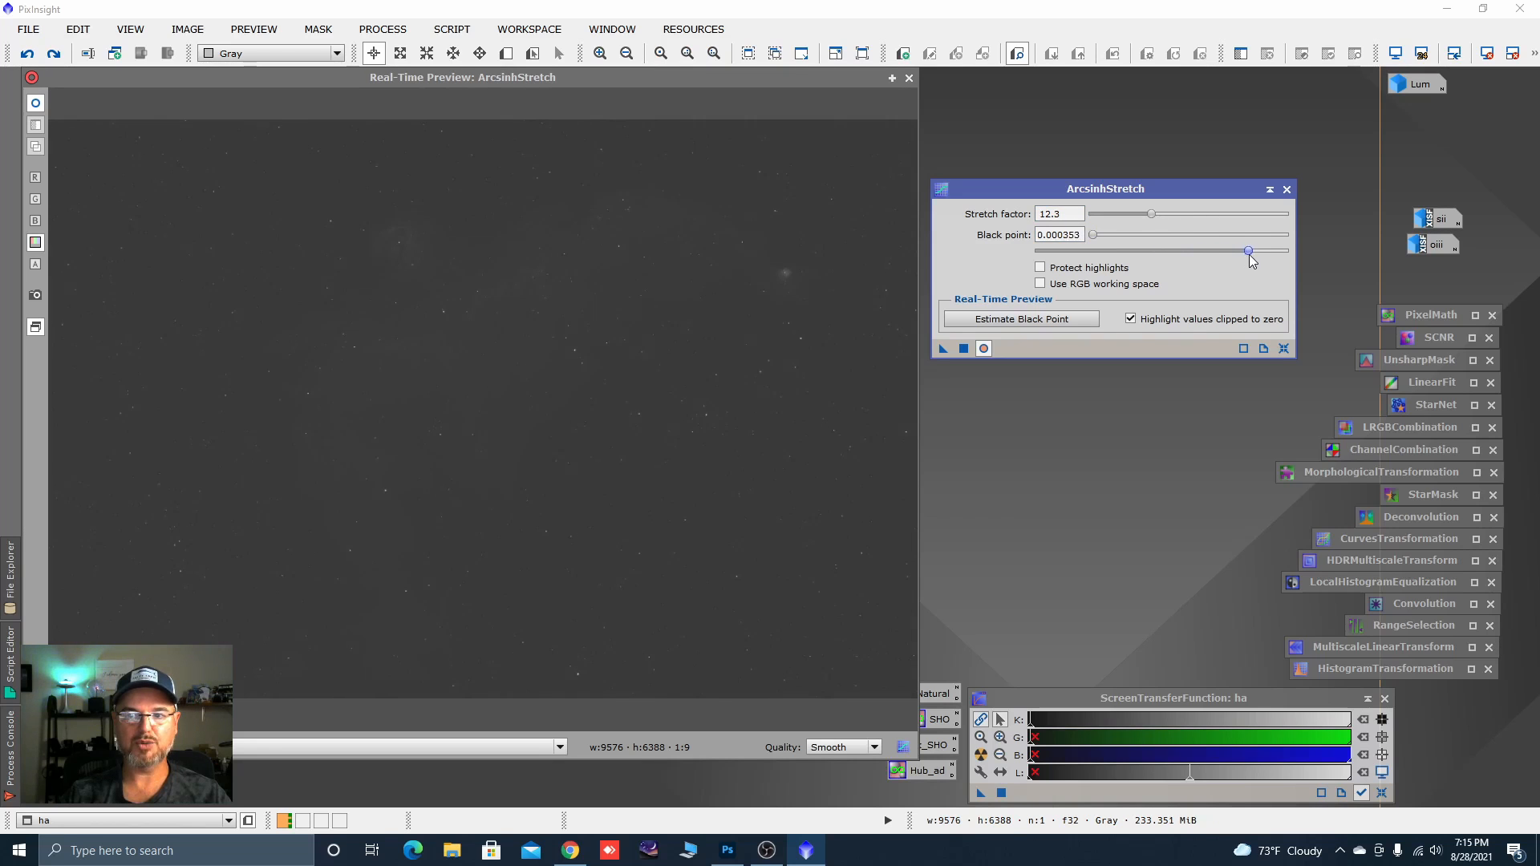
pyautogui.click(963, 348)
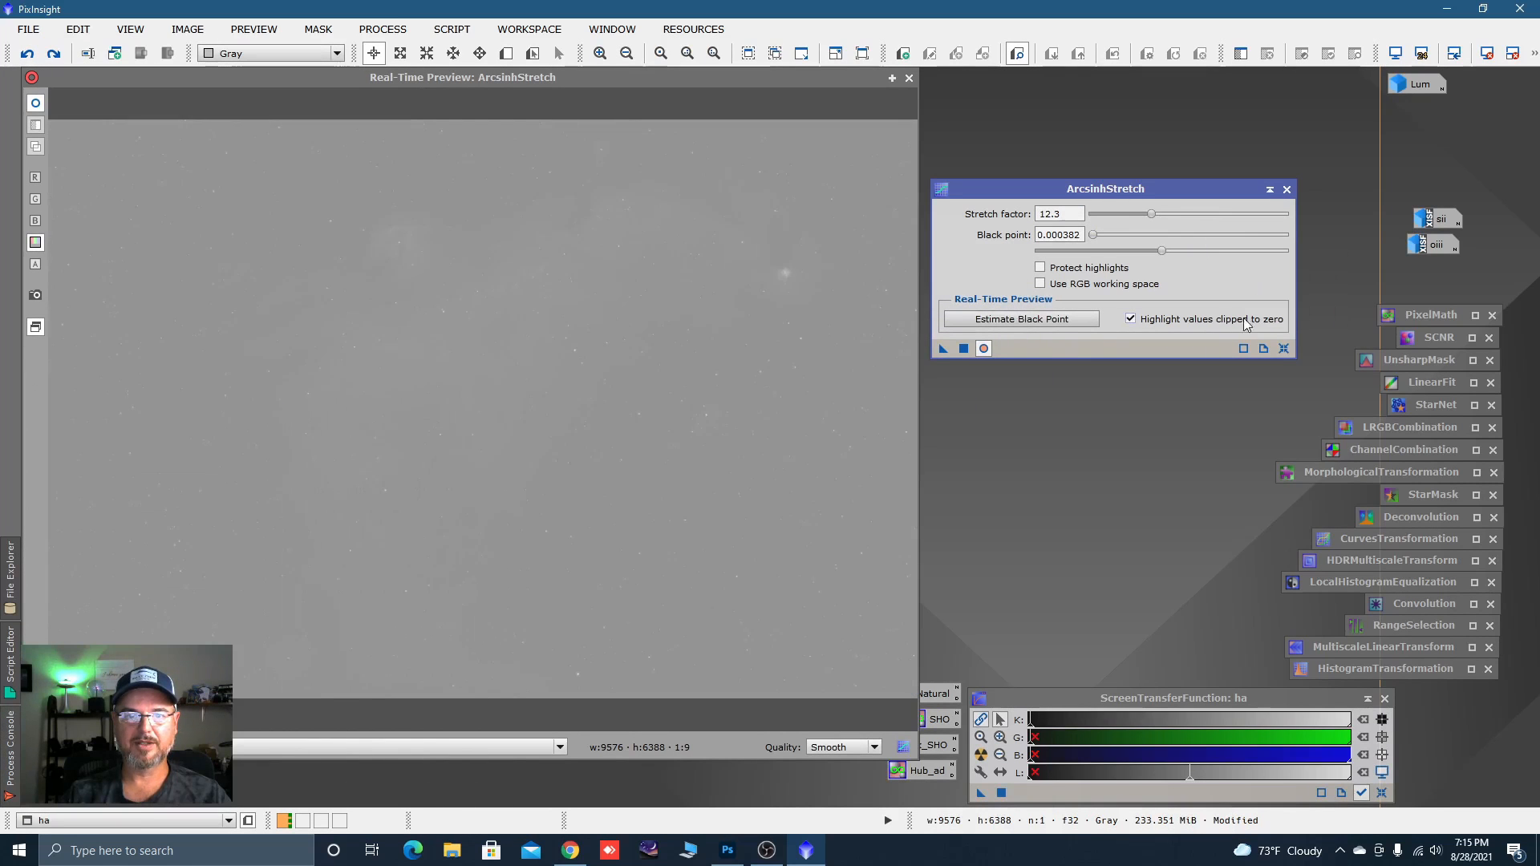
pyautogui.click(1283, 350)
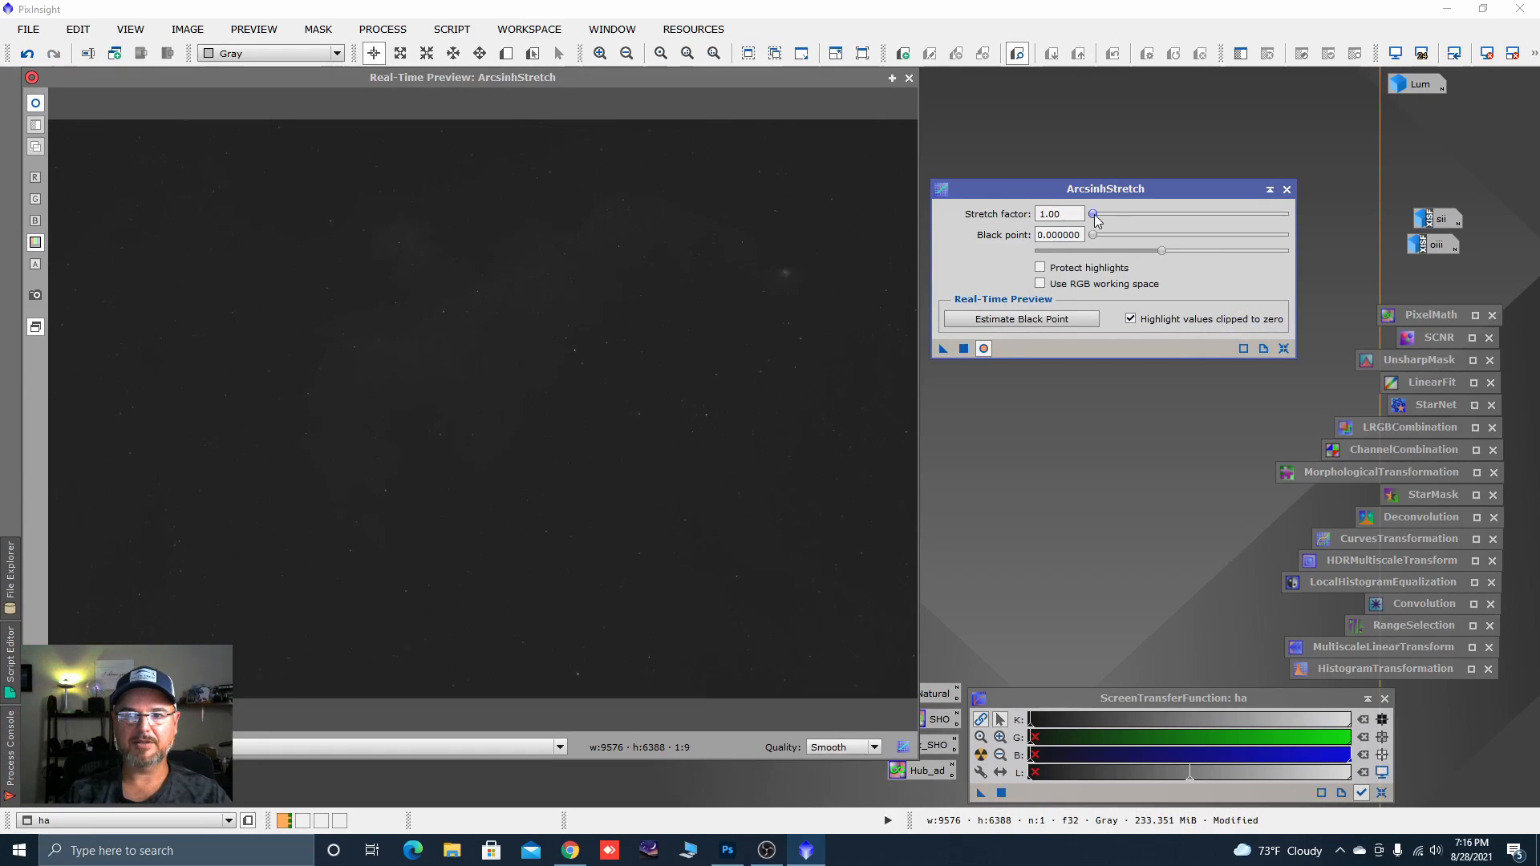
# Apply a second ArcsinhStretch to ha with stretch factor 16.8 and black point 0.081346, and reset the settings.
pyautogui.moveTo(1095, 215); pyautogui.dragTo(1248, 251)
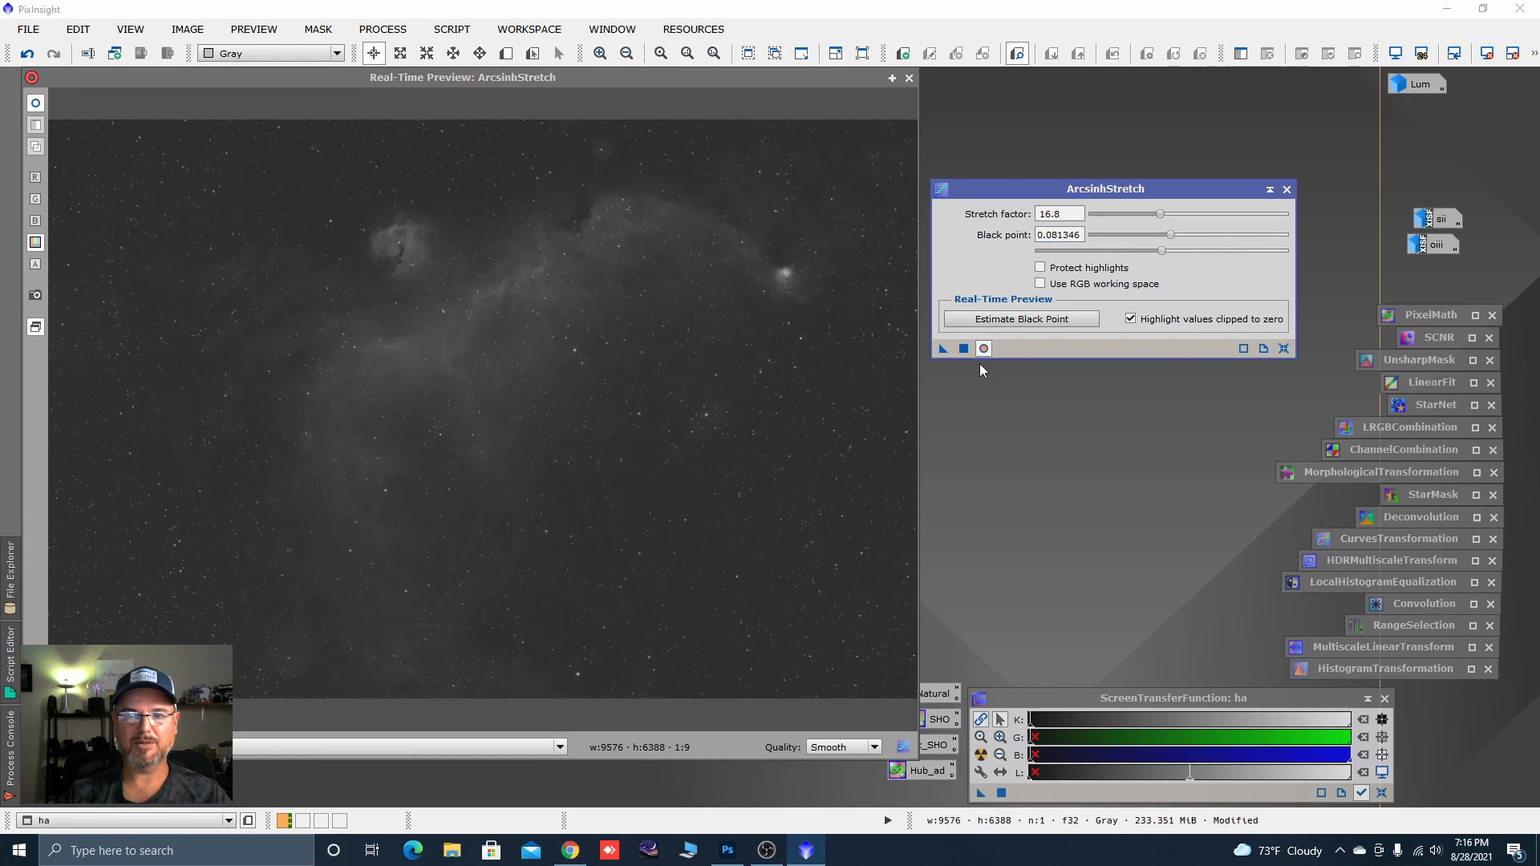
pyautogui.moveTo(969, 359); pyautogui.dragTo(1164, 214)
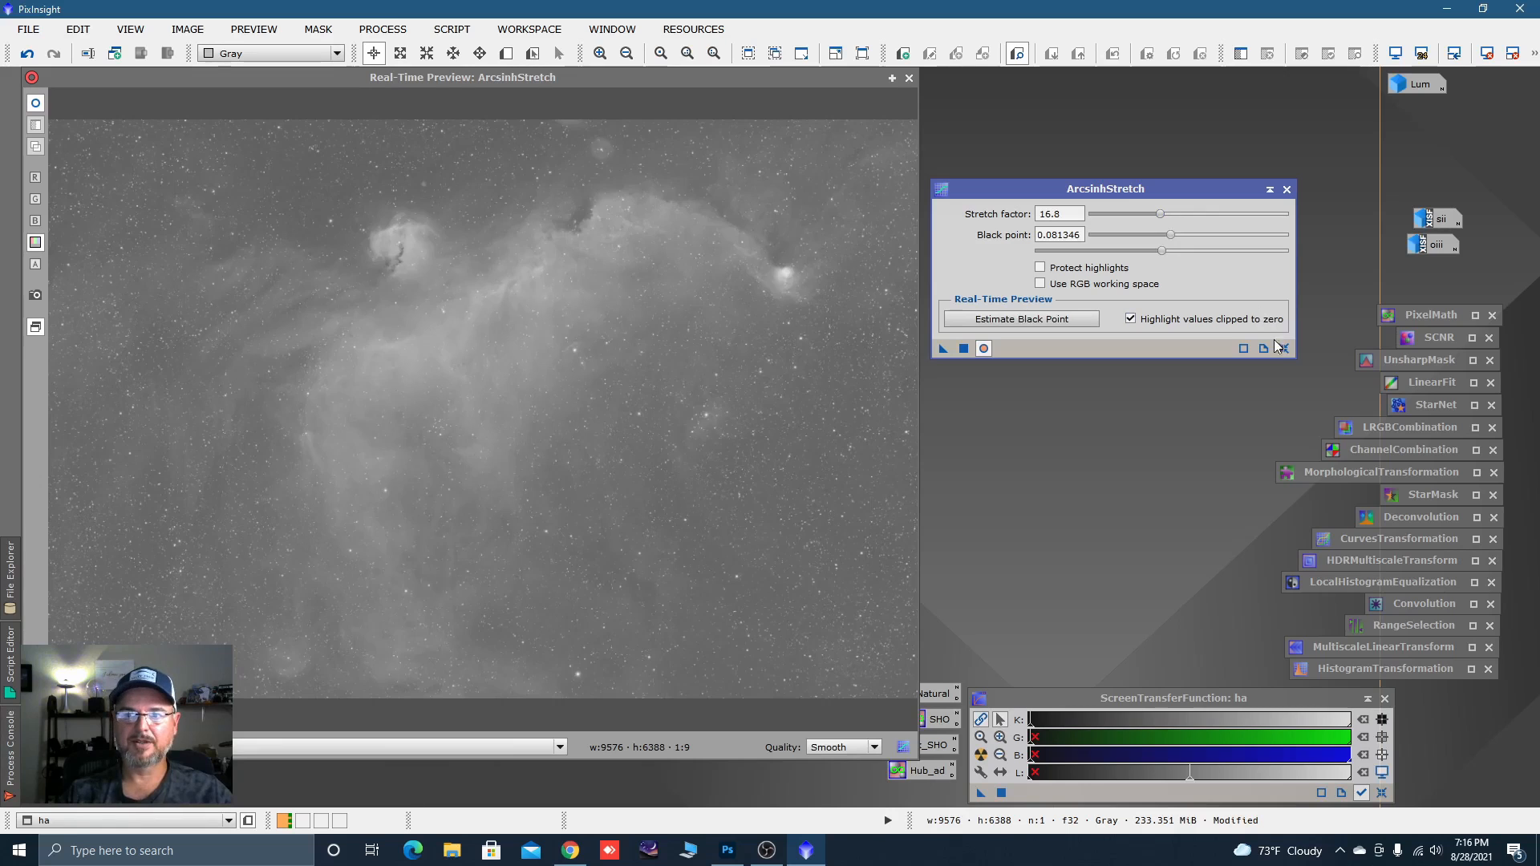
pyautogui.click(1282, 350)
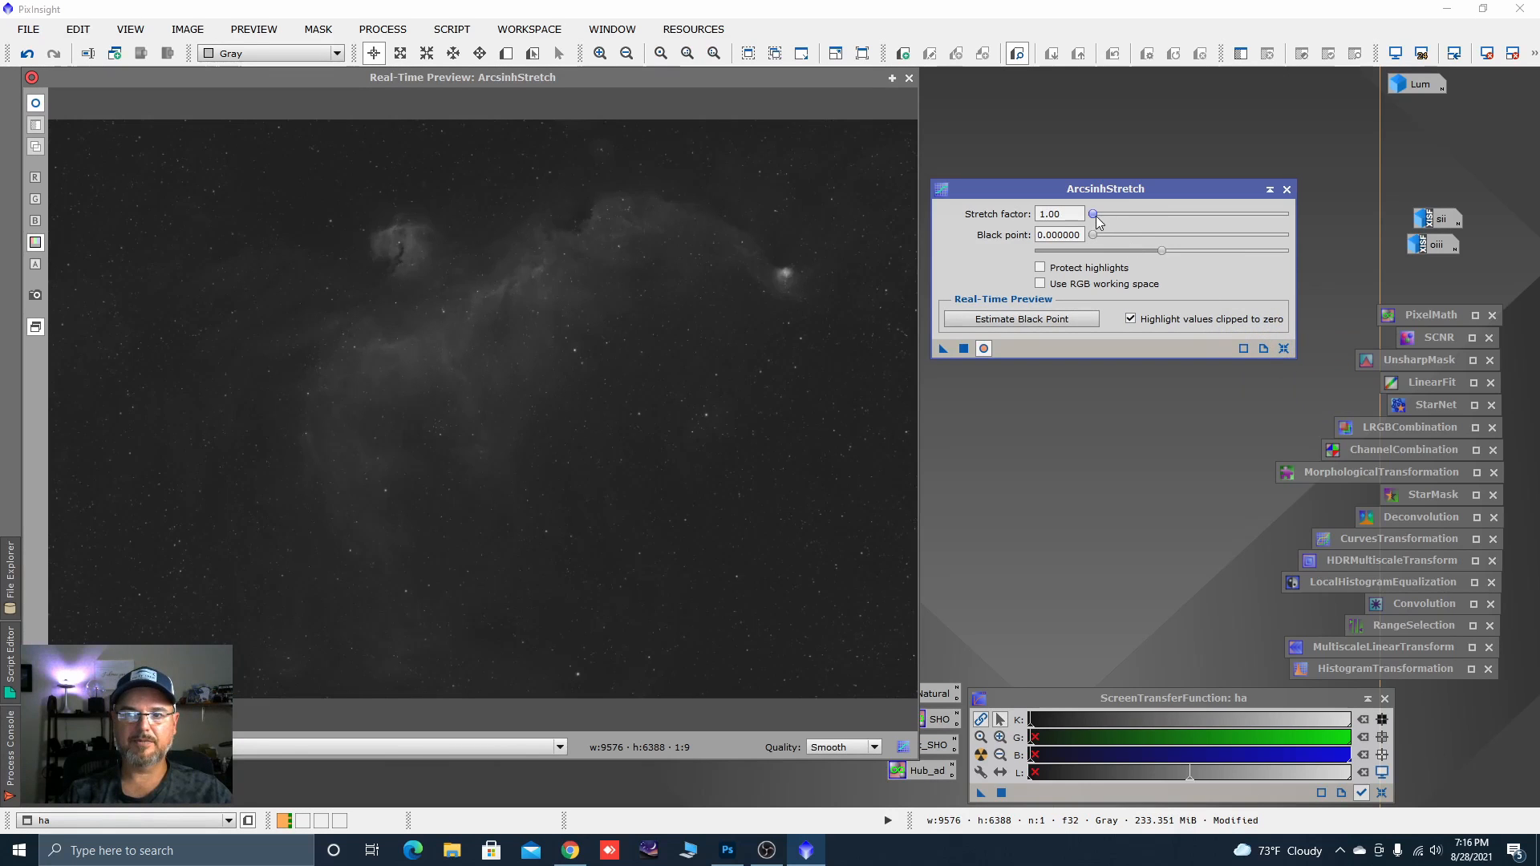
# Apply a third ArcsinhStretch to ha with stretch factor 3.25 and black point 0.064000, reset it, and close the tool and preview.
pyautogui.moveTo(1095, 220)
pyautogui.mouseDown()
pyautogui.moveTo(1097, 239)
pyautogui.moveTo(1144, 243)
pyautogui.moveTo(1110, 214)
pyautogui.moveTo(1152, 239)
pyautogui.moveTo(1115, 213)
pyautogui.mouseUp()
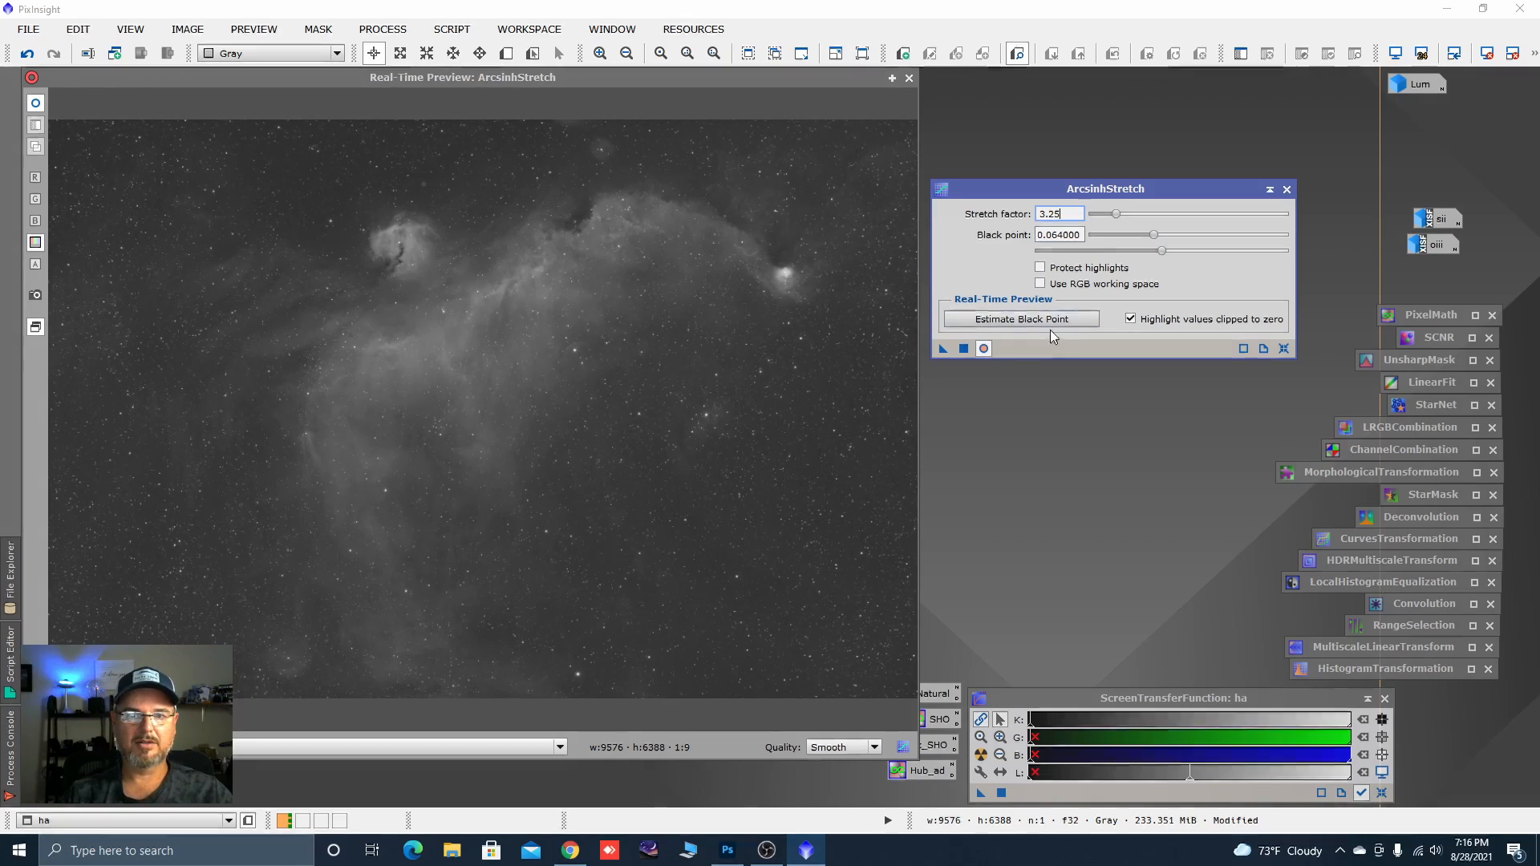
pyautogui.click(964, 349)
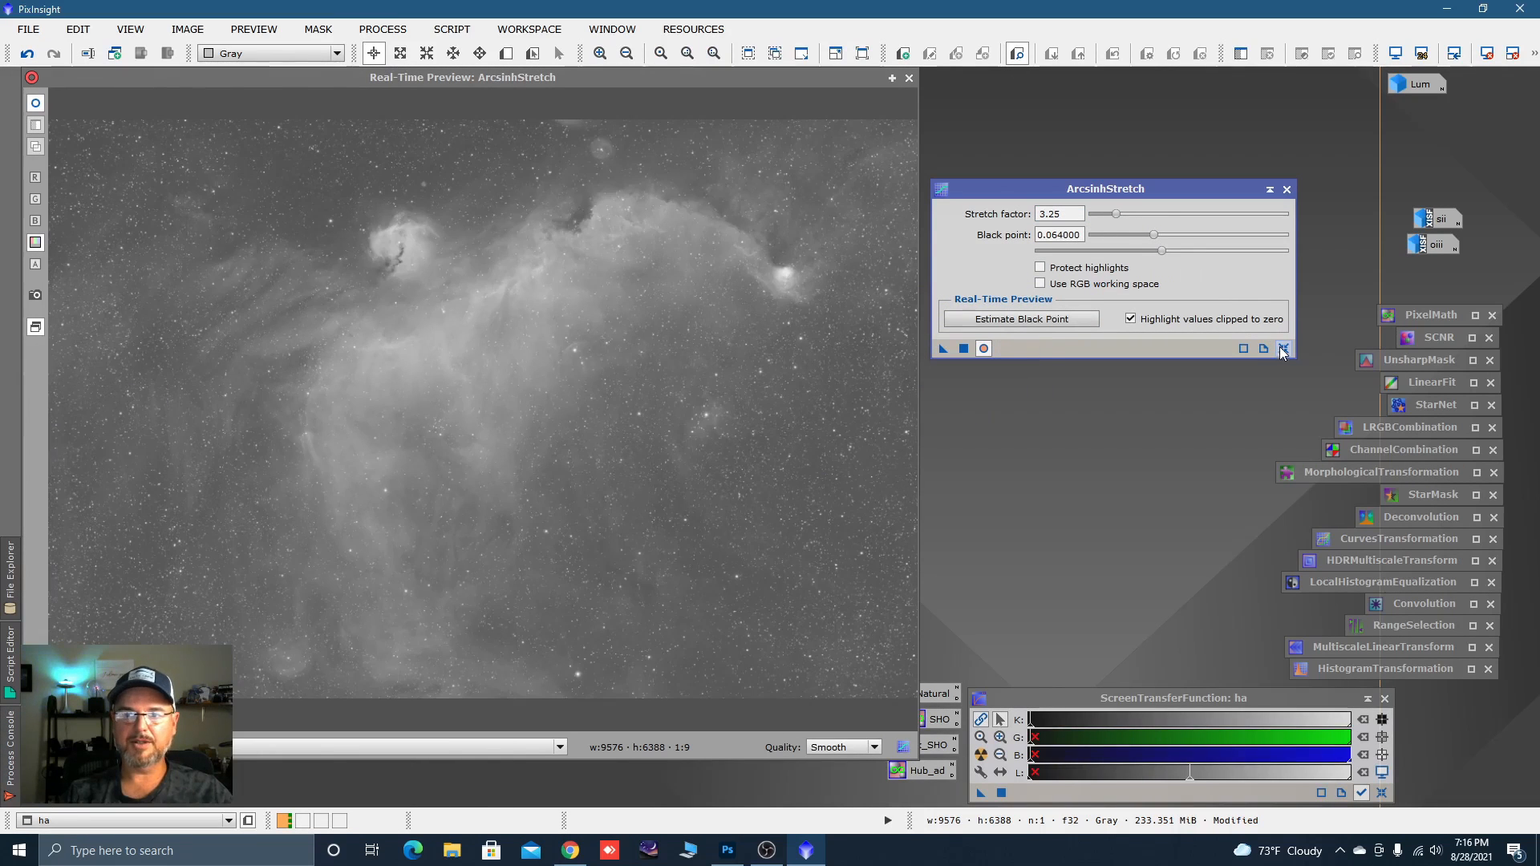
pyautogui.click(1283, 351)
pyautogui.click(1270, 189)
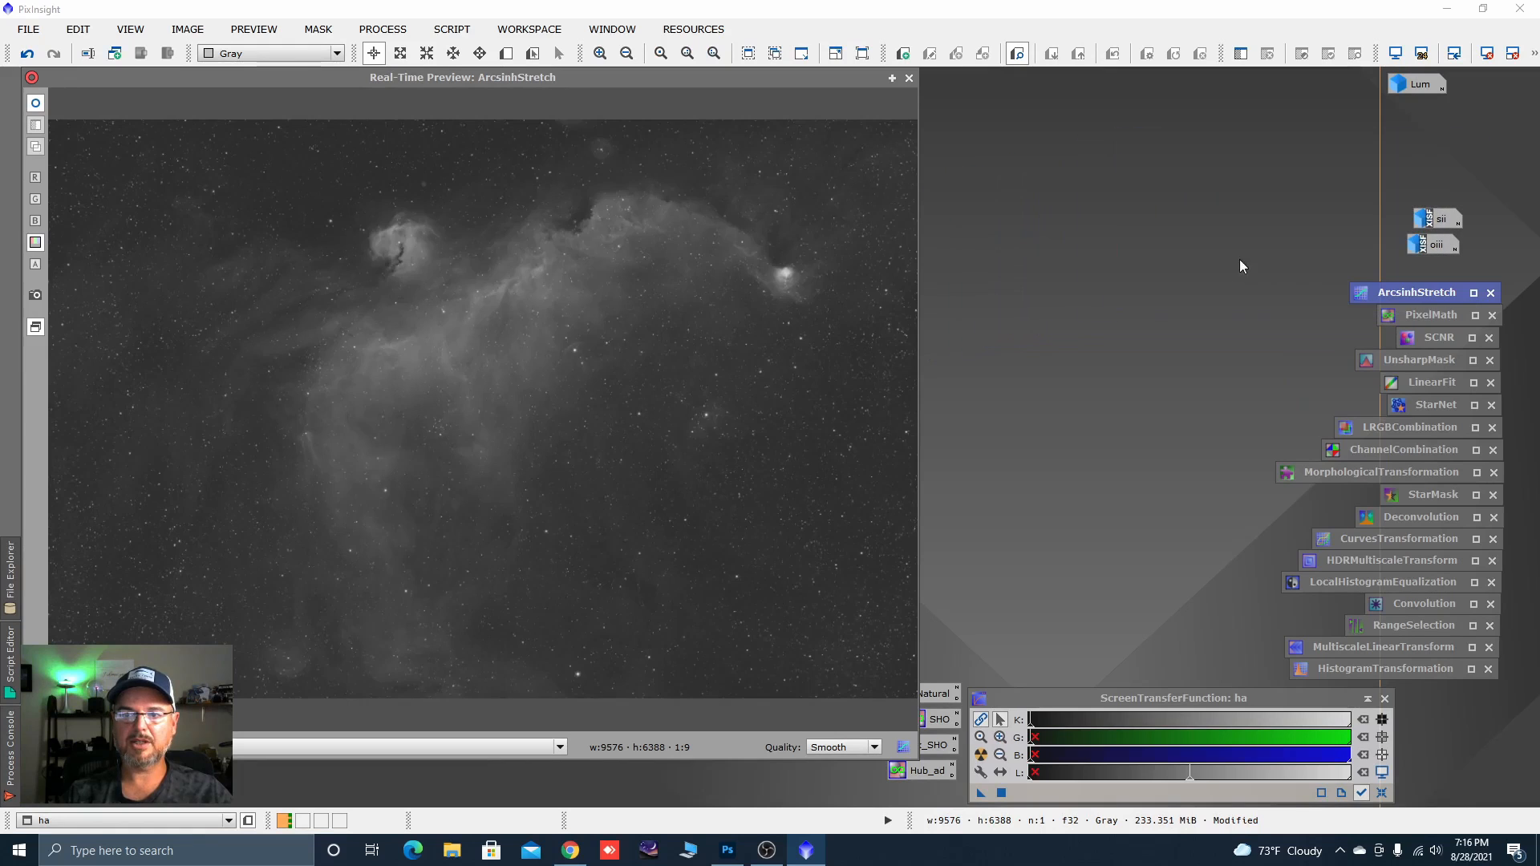
pyautogui.click(909, 78)
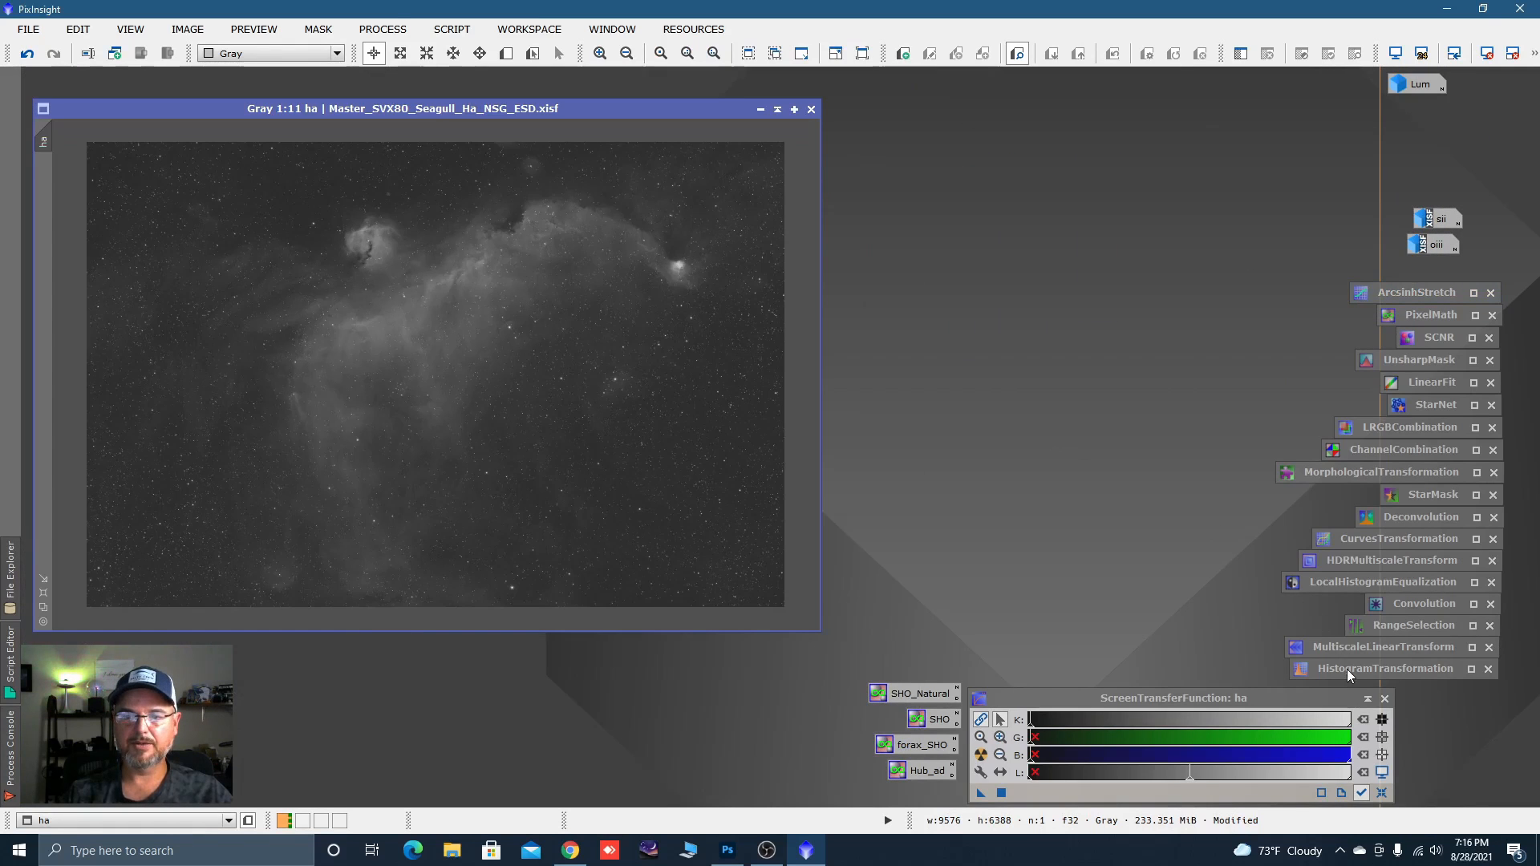
# Set the HistogramTransformation shadows to 0.04050633 with real-time preview, apply it to ha, and put away the tool and preview.
pyautogui.doubleClick(1346, 669)
pyautogui.click(1343, 678)
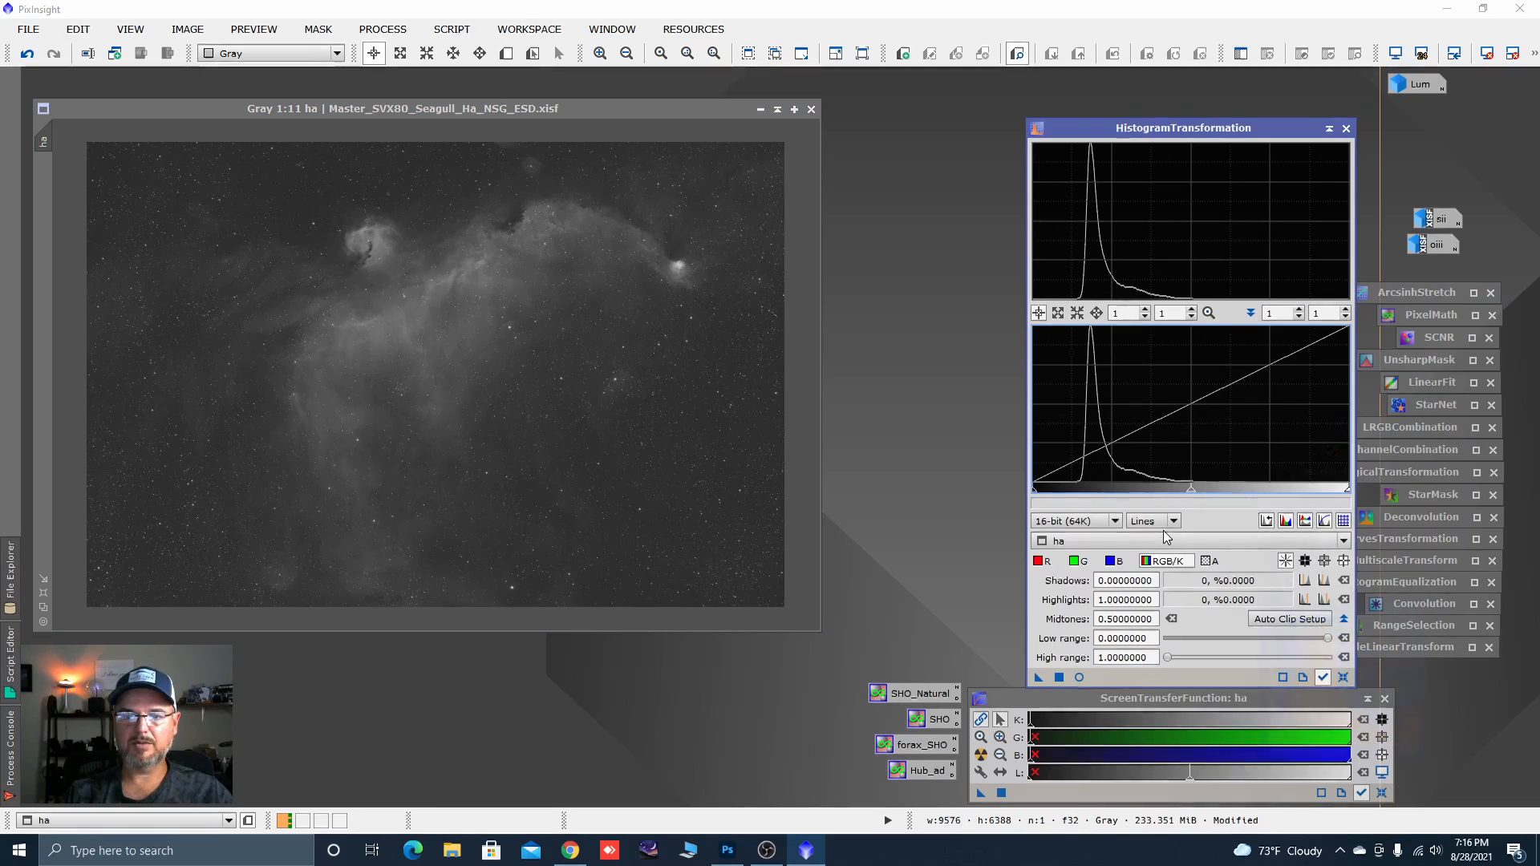
pyautogui.click(1080, 678)
pyautogui.moveTo(1030, 492); pyautogui.dragTo(1045, 495)
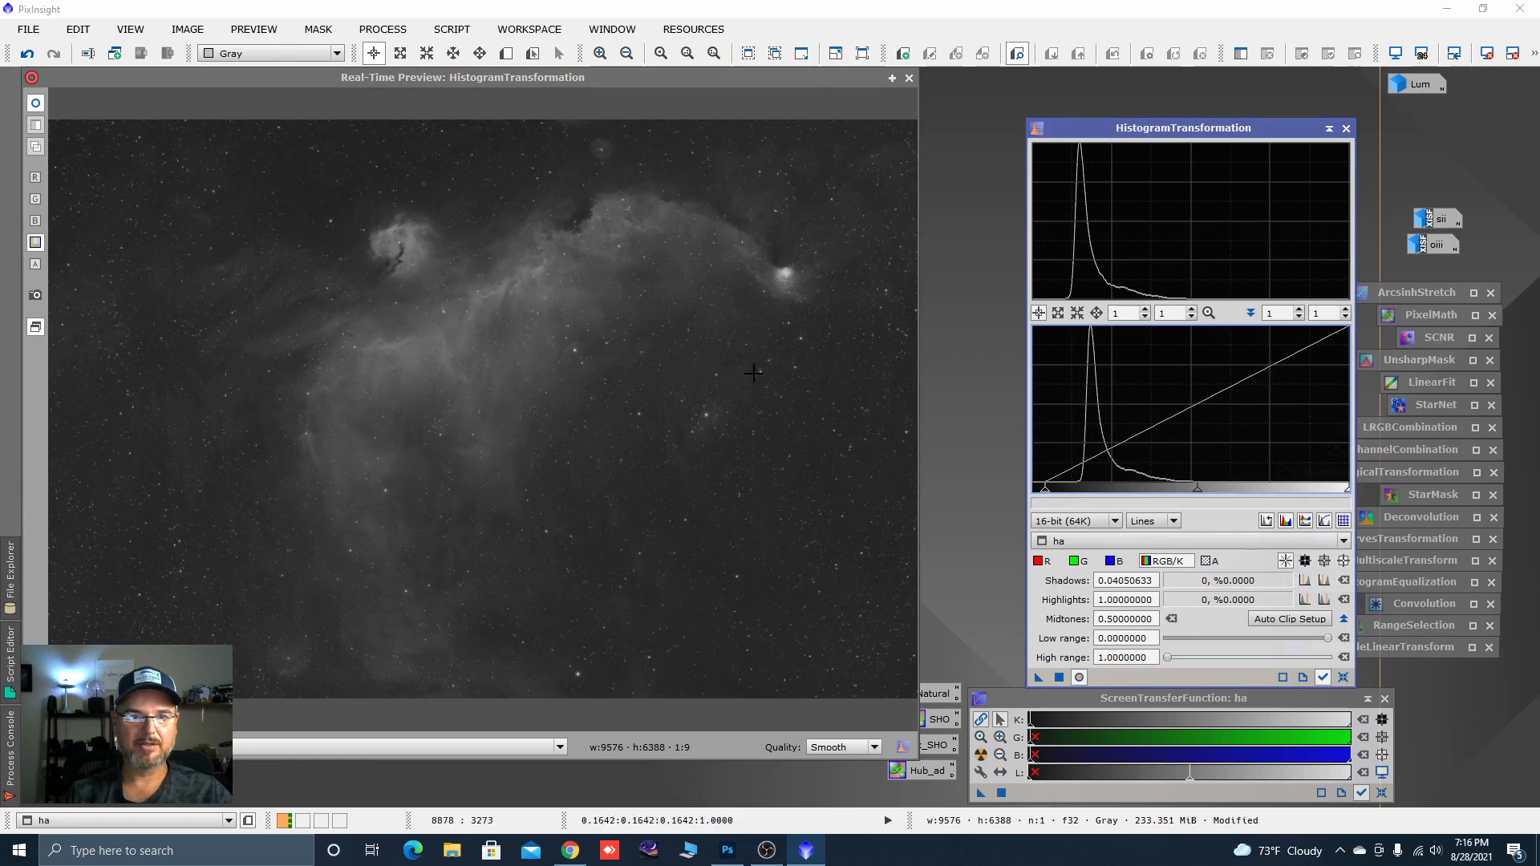
pyautogui.click(1060, 679)
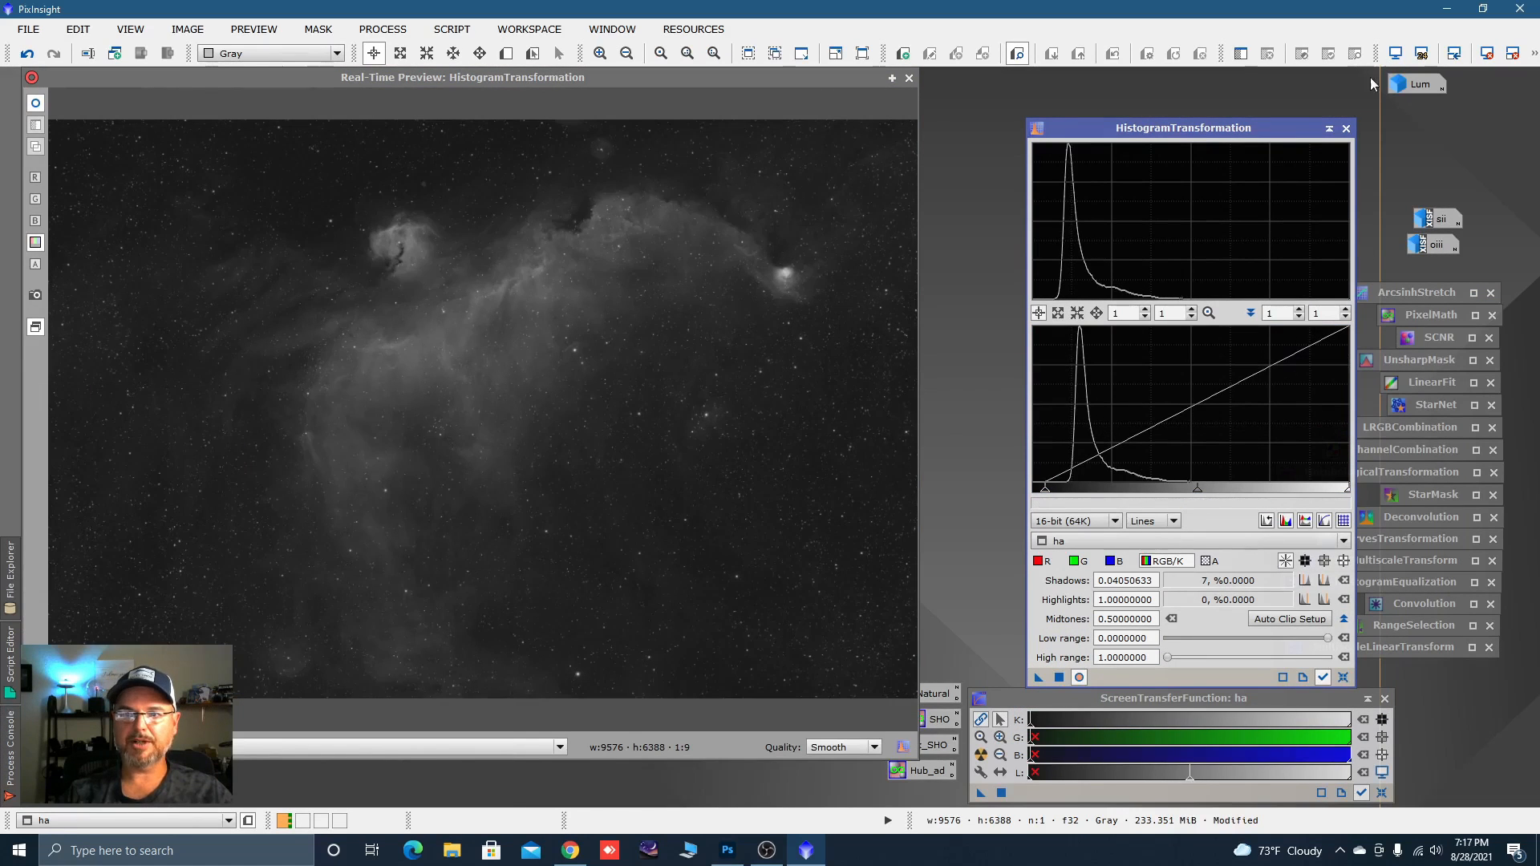
pyautogui.click(1325, 130)
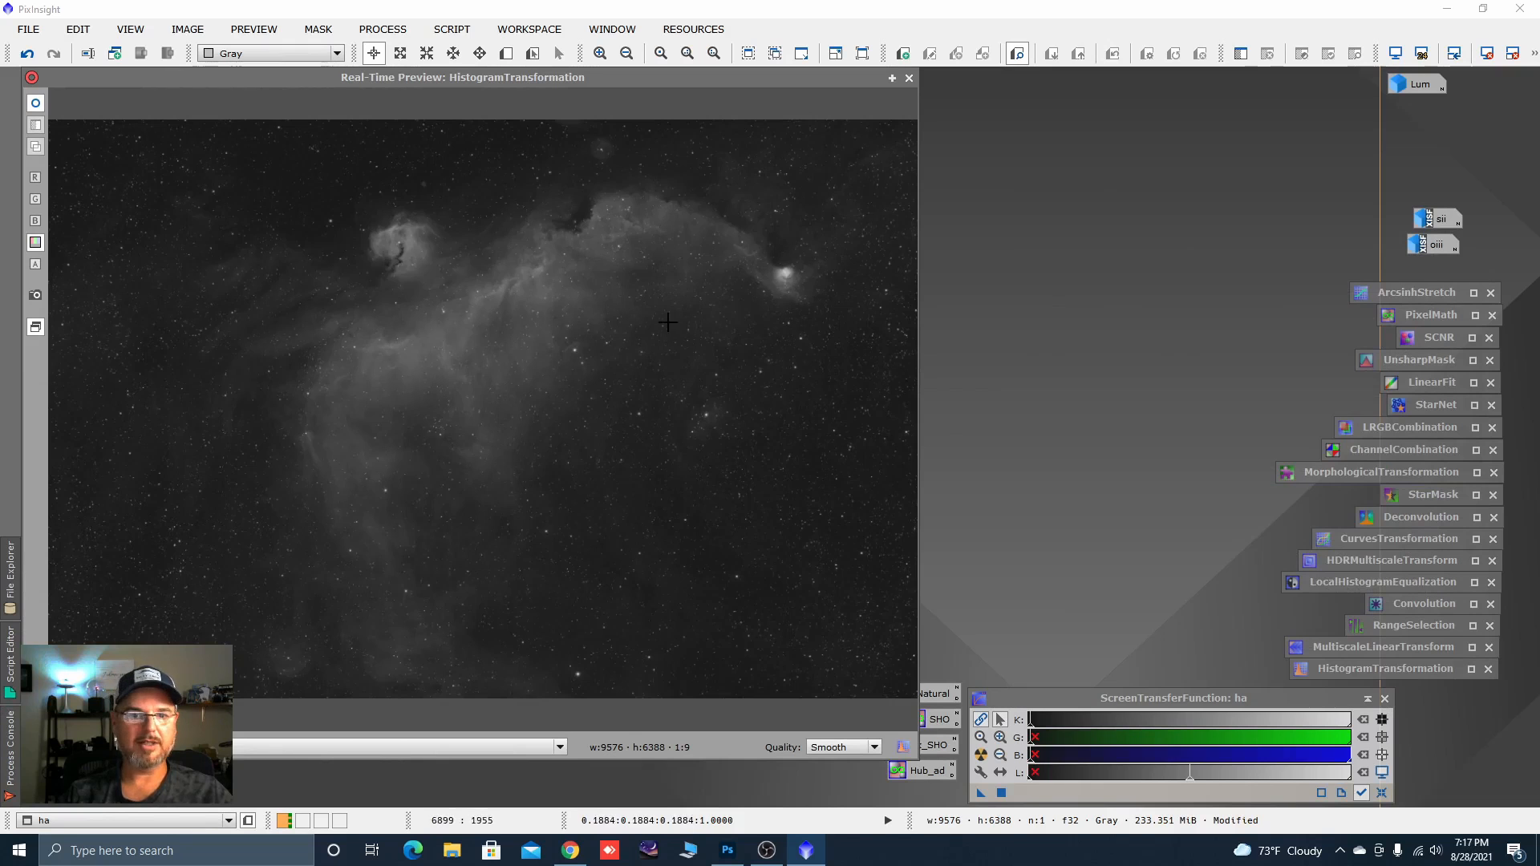
pyautogui.click(909, 79)
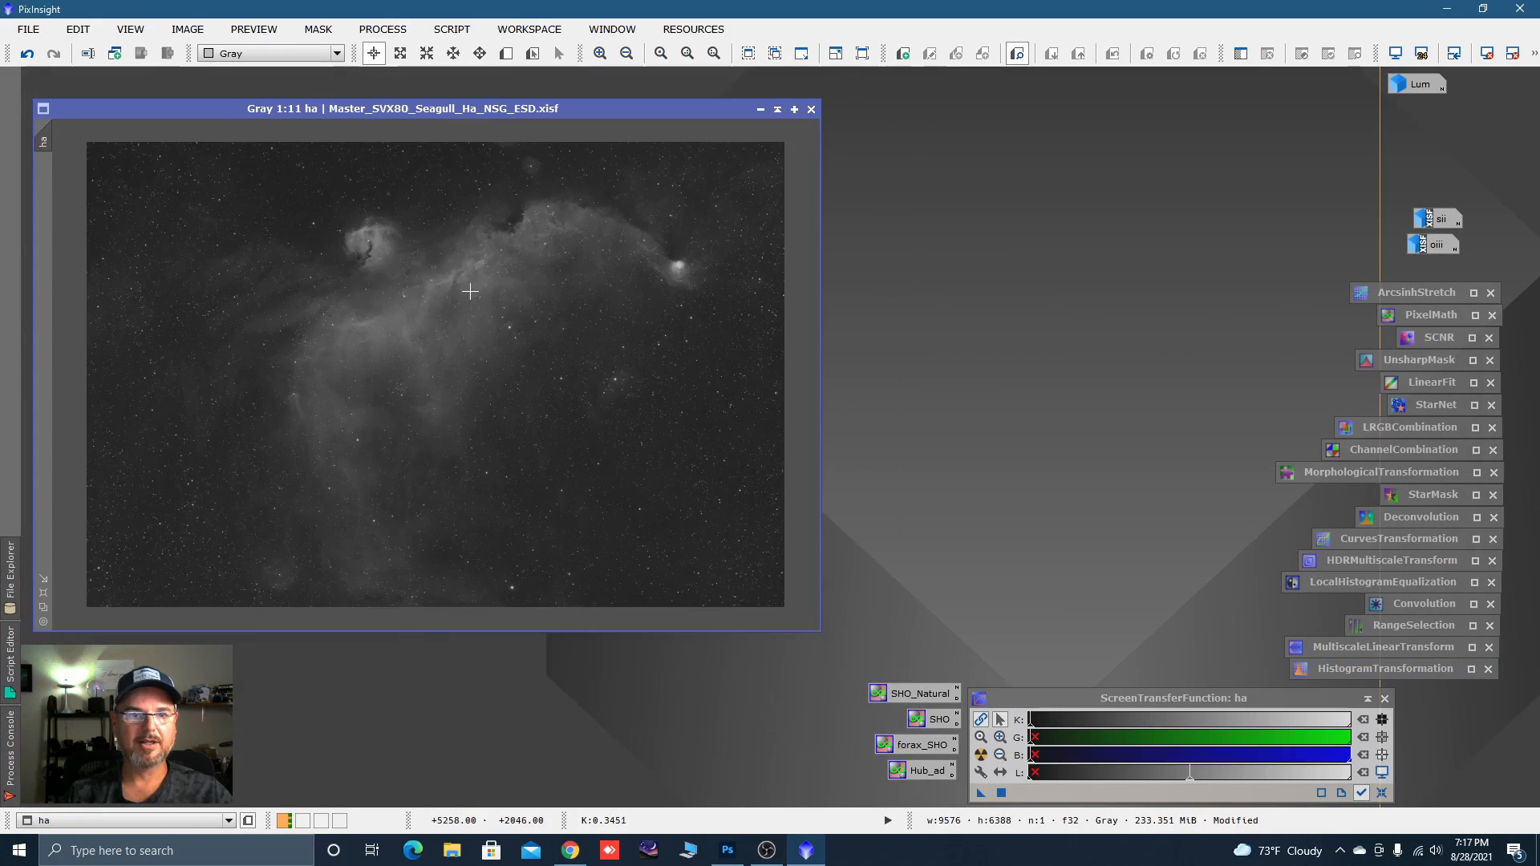
# Examine the stars and the dark lane in the nebula's round head on the stretched ha image up close.
pyautogui.scroll(3, 453, 316)
pyautogui.press('space')
pyautogui.moveTo(472, 280); pyautogui.dragTo(564, 361)
pyautogui.scroll(3, 554, 276)
pyautogui.moveTo(554, 276); pyautogui.dragTo(533, 501)
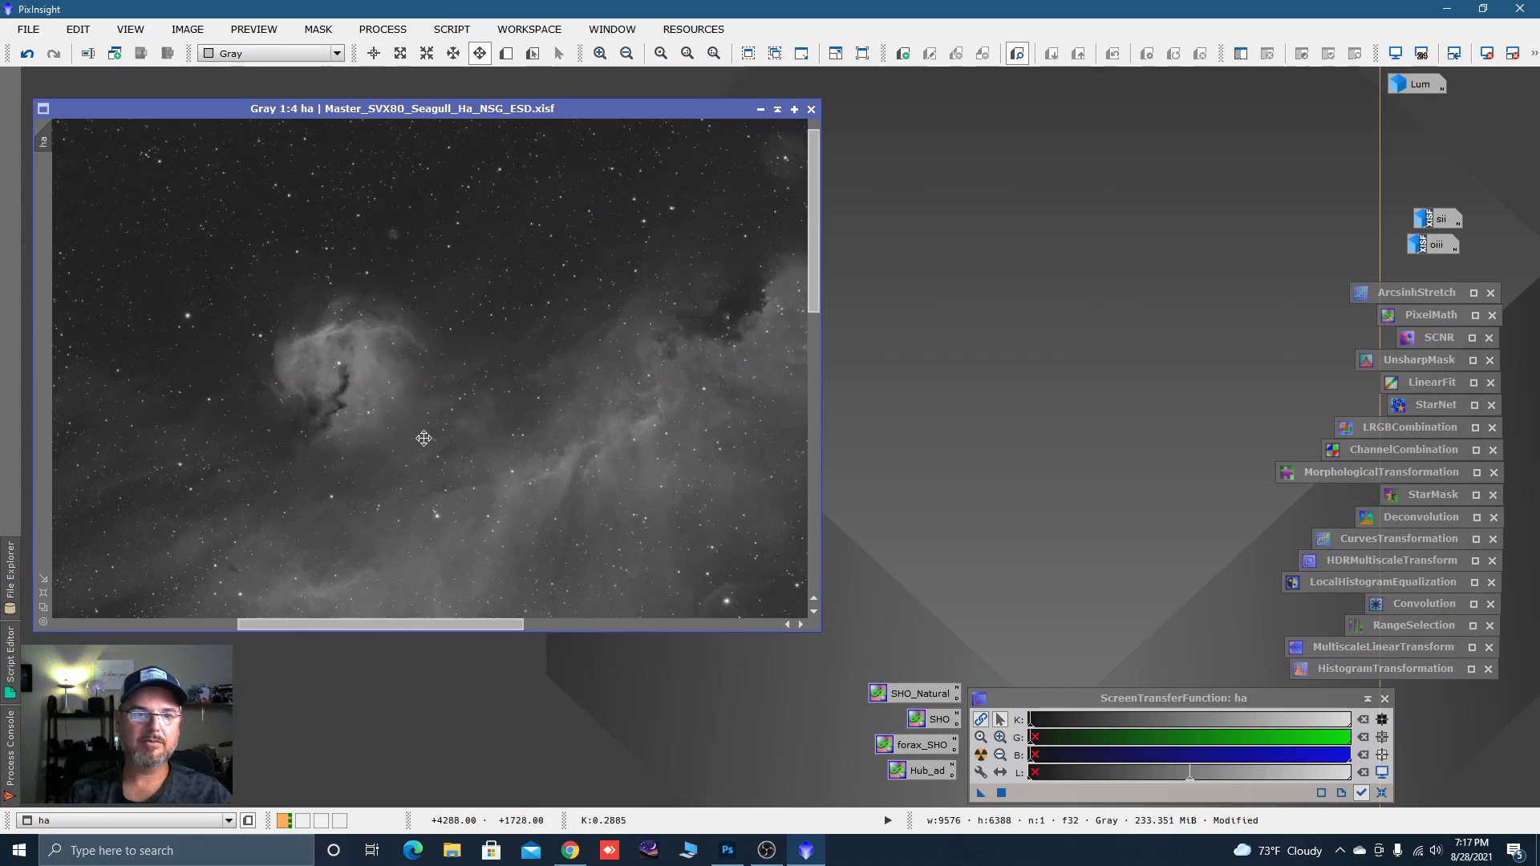
pyautogui.scroll(2, 421, 437)
pyautogui.moveTo(402, 437); pyautogui.dragTo(567, 366)
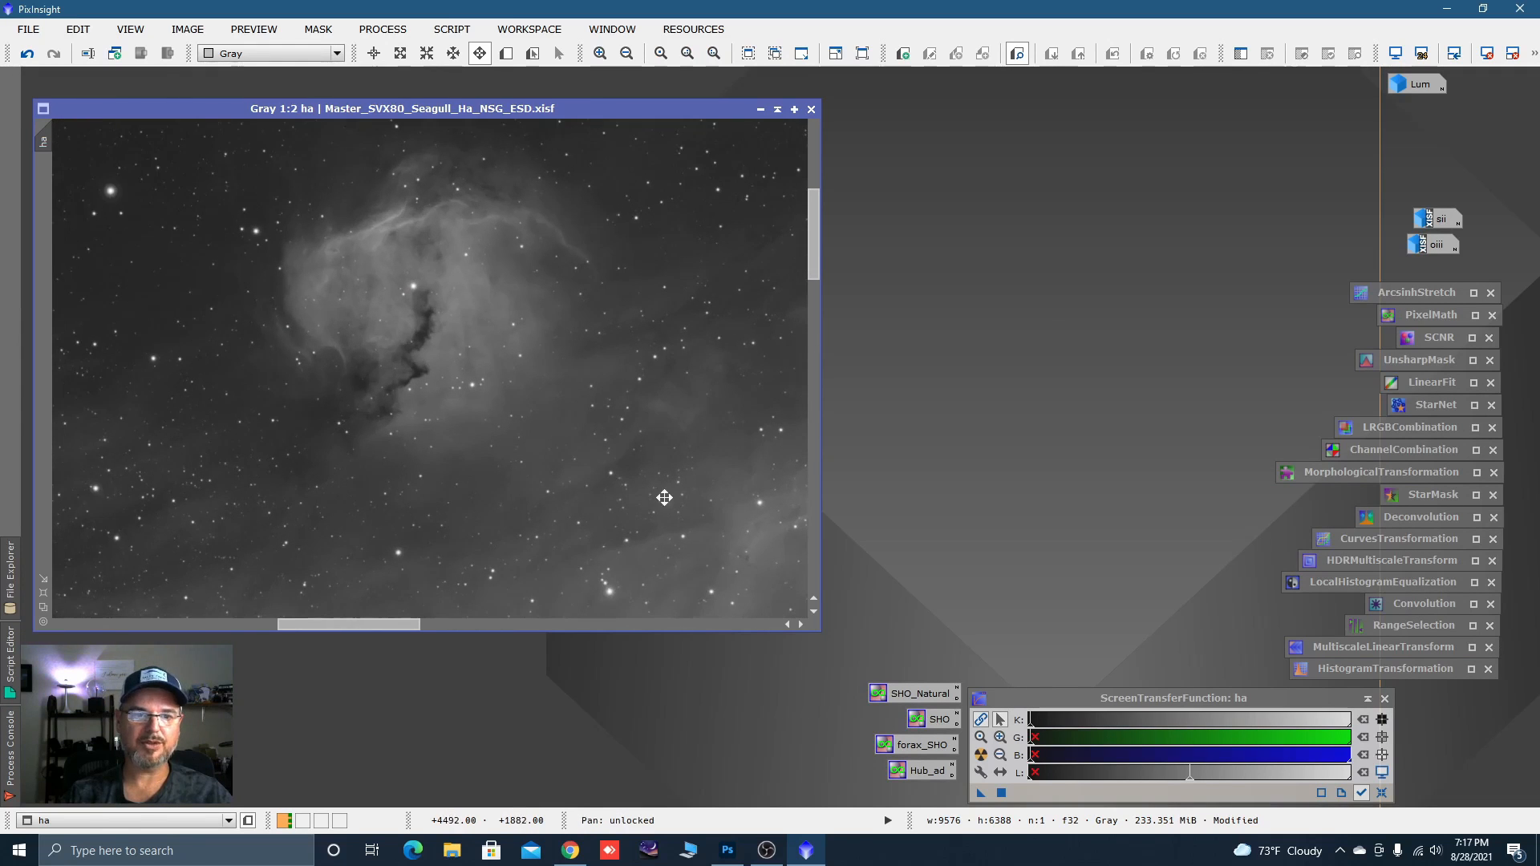
pyautogui.moveTo(664, 498)
pyautogui.mouseDown()
pyautogui.moveTo(595, 498)
pyautogui.moveTo(657, 509)
pyautogui.mouseUp()
pyautogui.scroll(1, 392, 305)
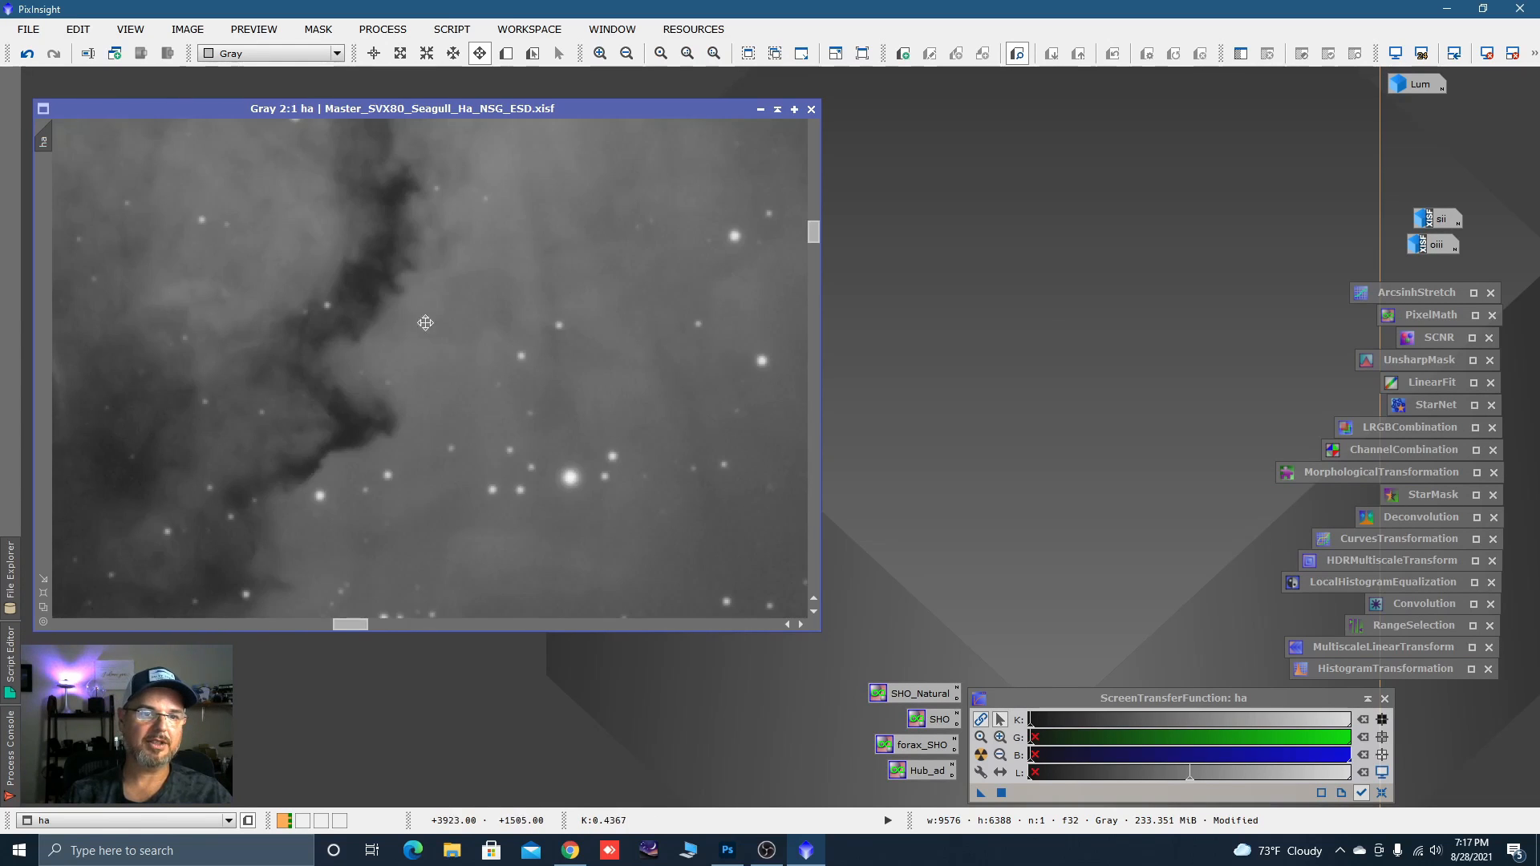
pyautogui.scroll(-1, 442, 333)
pyautogui.scroll(-6, 442, 333)
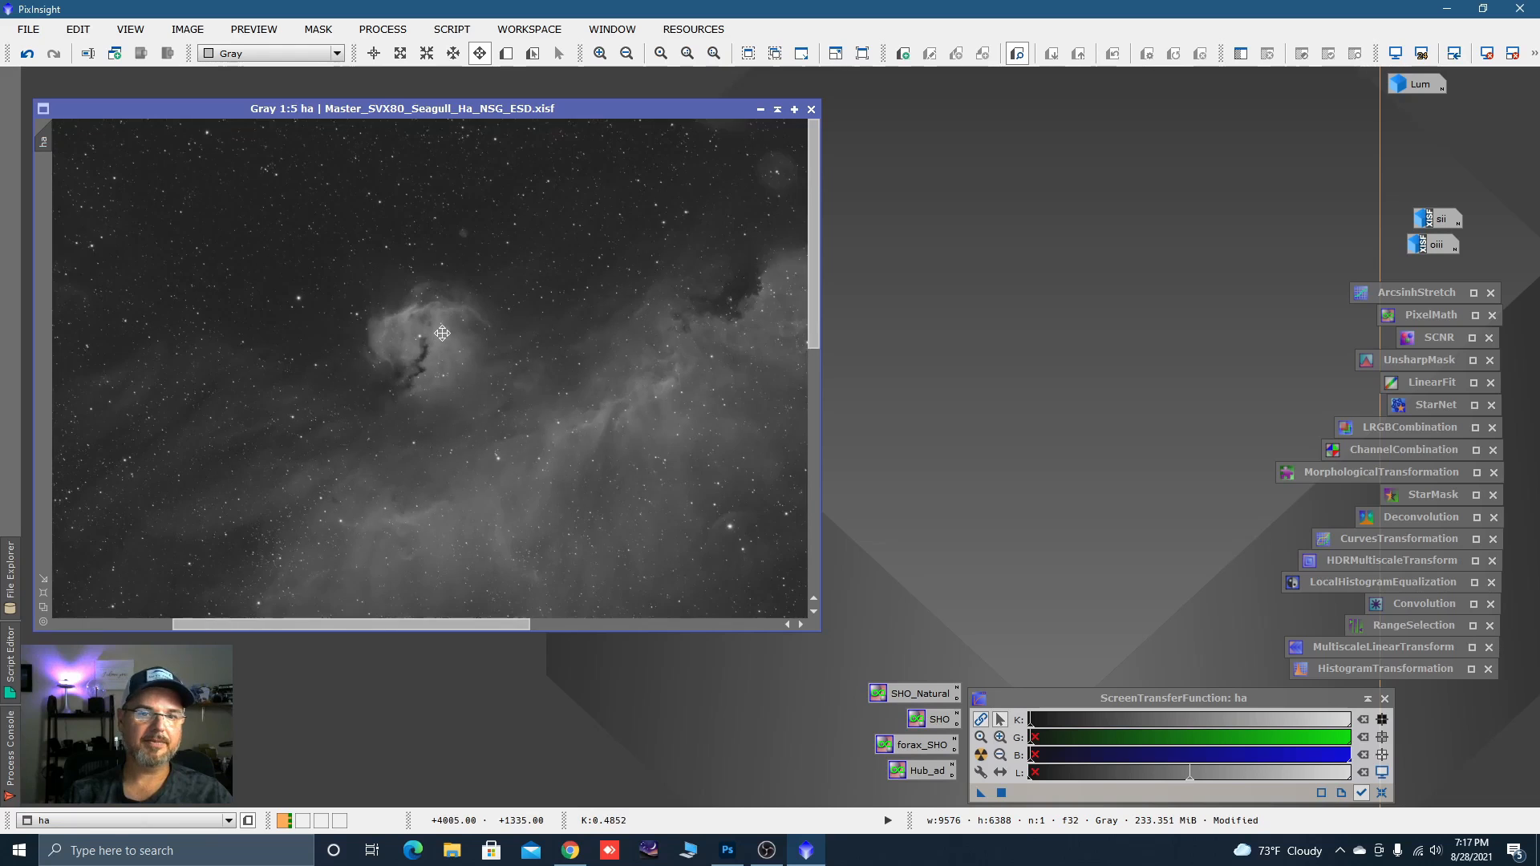
pyautogui.scroll(-1, 442, 333)
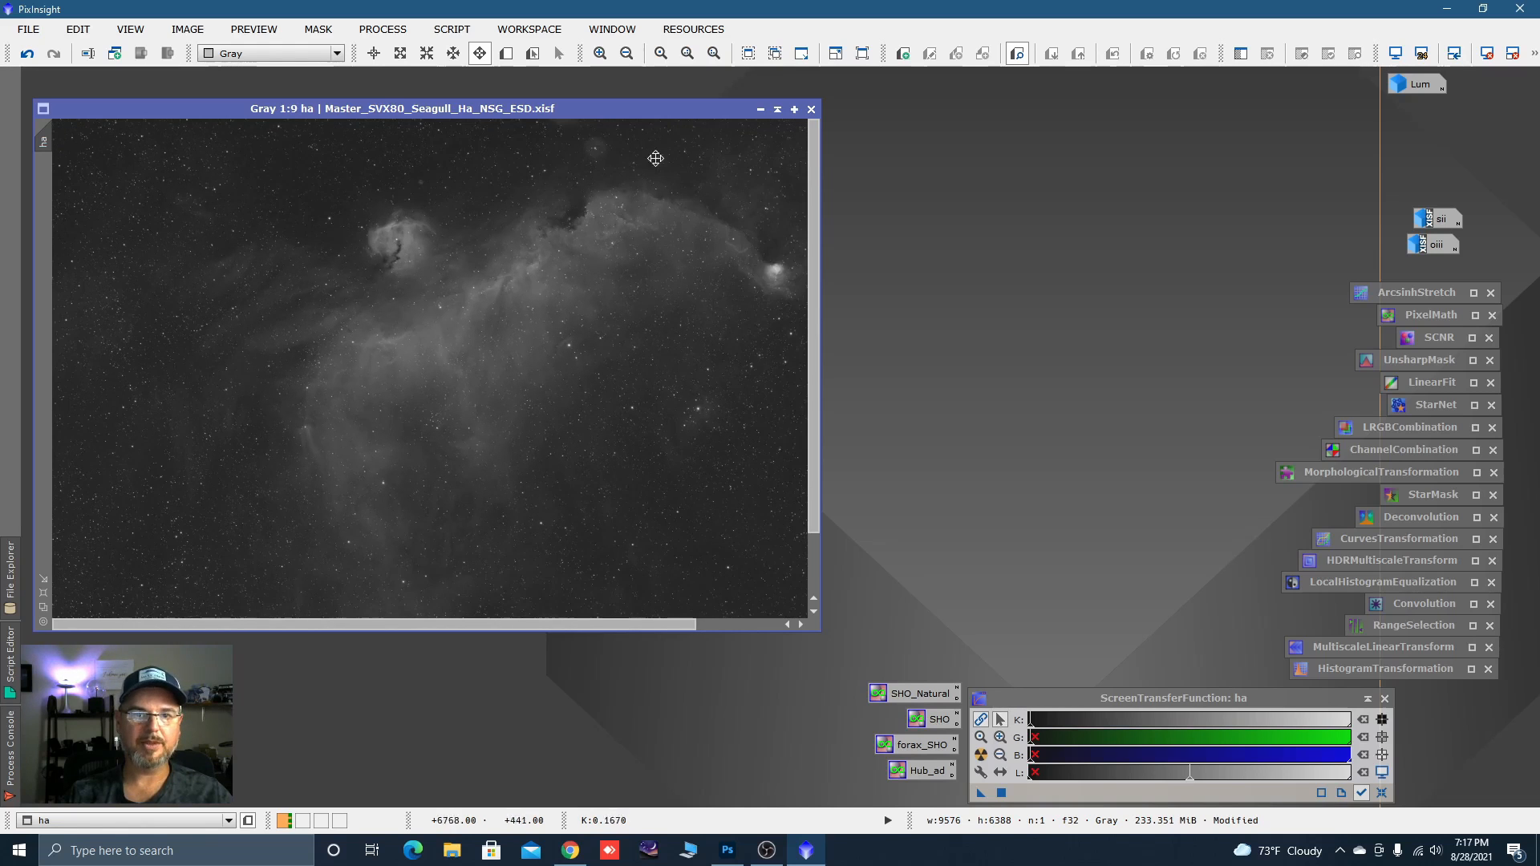
# Minimise the ha image and line its icon up with the sii and oiii icons.
pyautogui.click(760, 110)
pyautogui.moveTo(1353, 199); pyautogui.dragTo(1428, 226)
pyautogui.click(1430, 247)
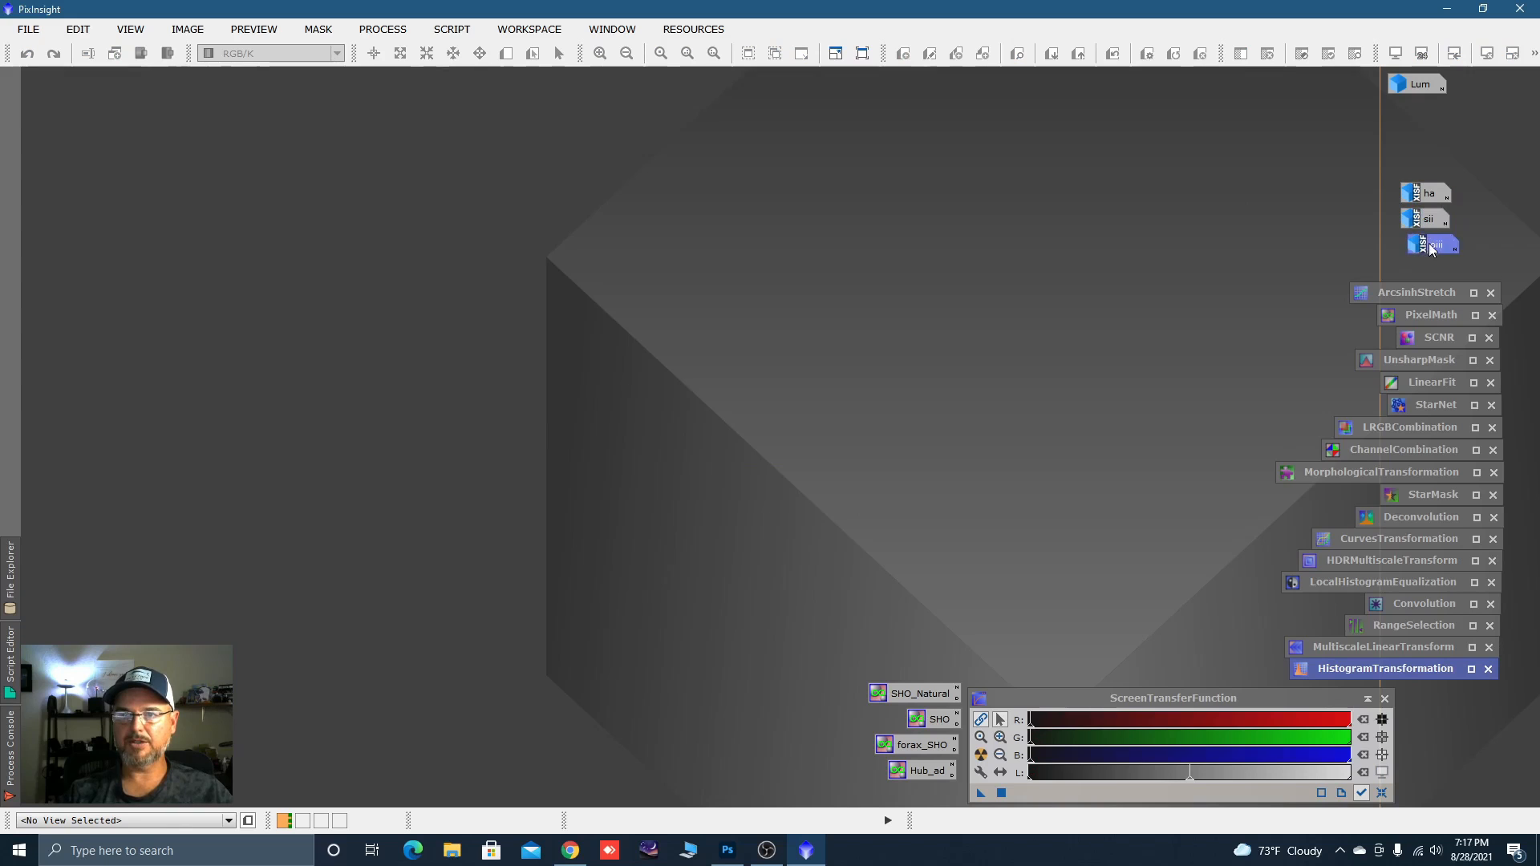
# Reset ChannelCombination, assign sii to R, ha to G and oiii to B, and create the combined RGB image.
pyautogui.doubleClick(1388, 446)
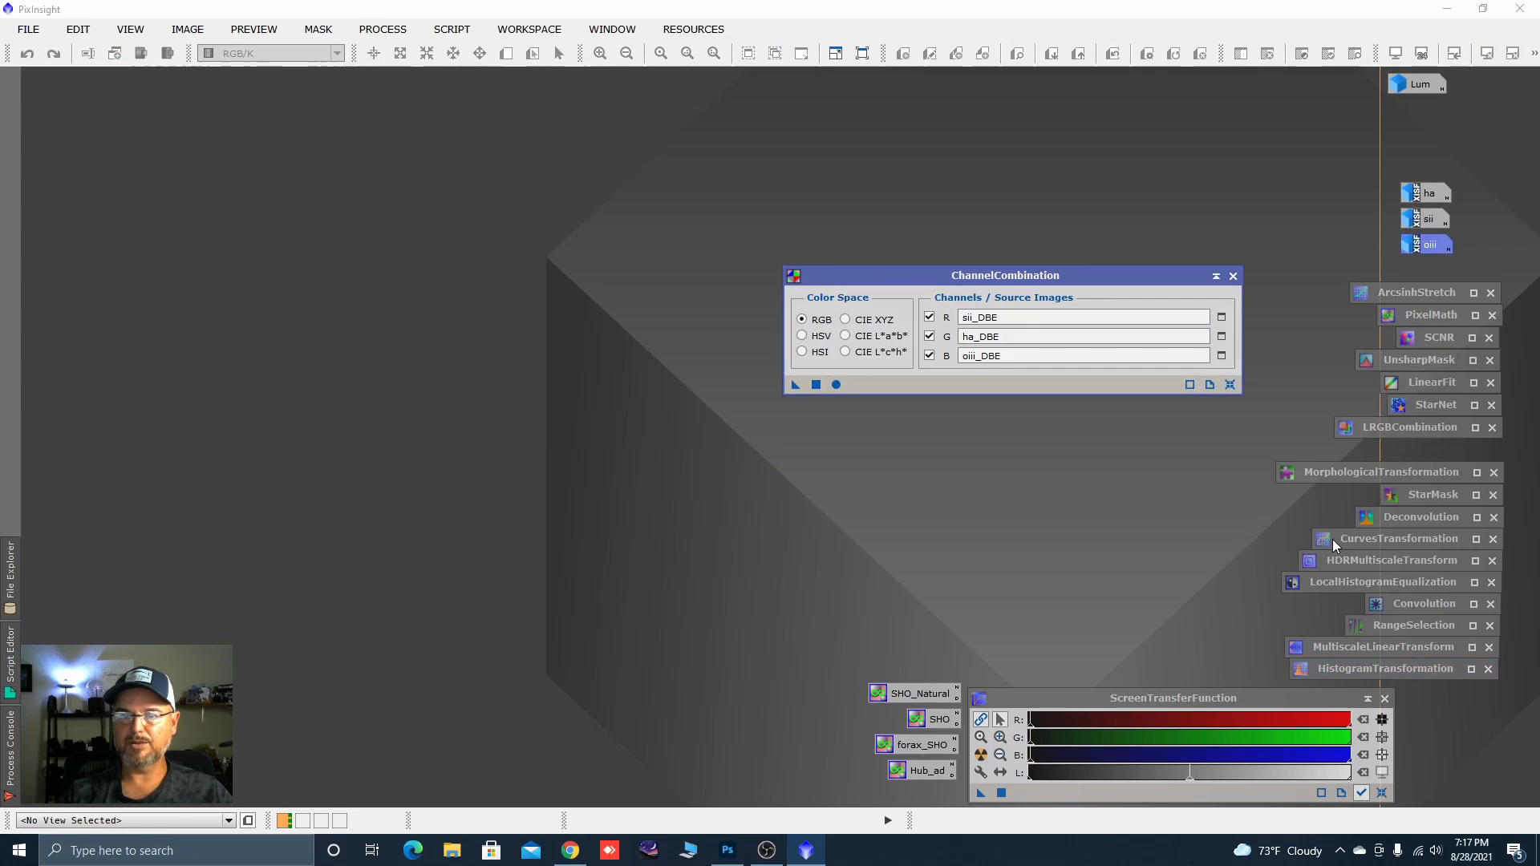
pyautogui.click(1230, 384)
pyautogui.moveTo(1427, 193); pyautogui.dragTo(1099, 339)
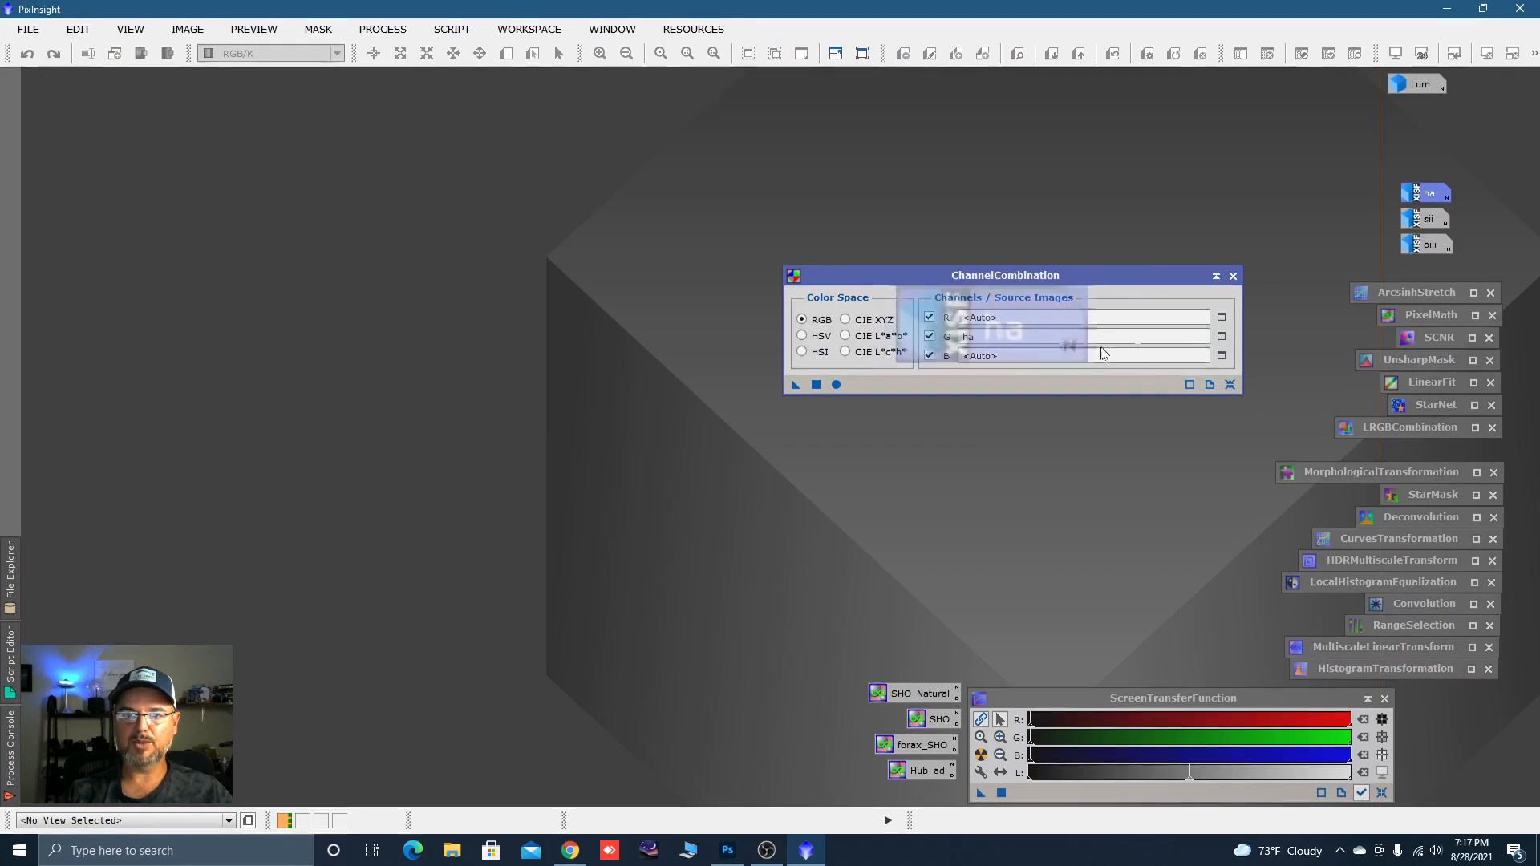
pyautogui.moveTo(1430, 245); pyautogui.dragTo(1045, 354)
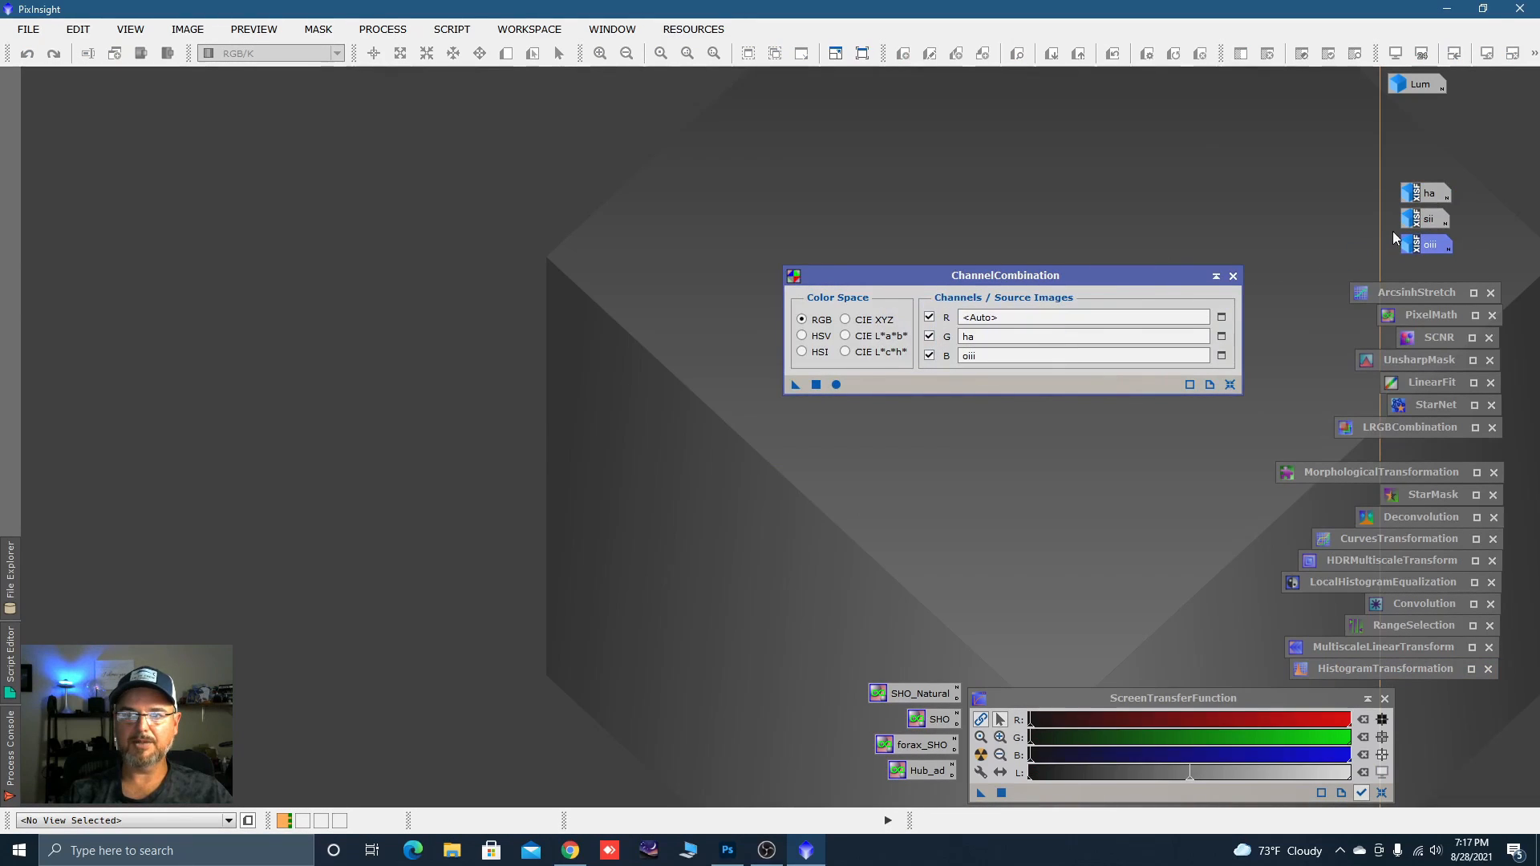
pyautogui.moveTo(1428, 219); pyautogui.dragTo(1079, 318)
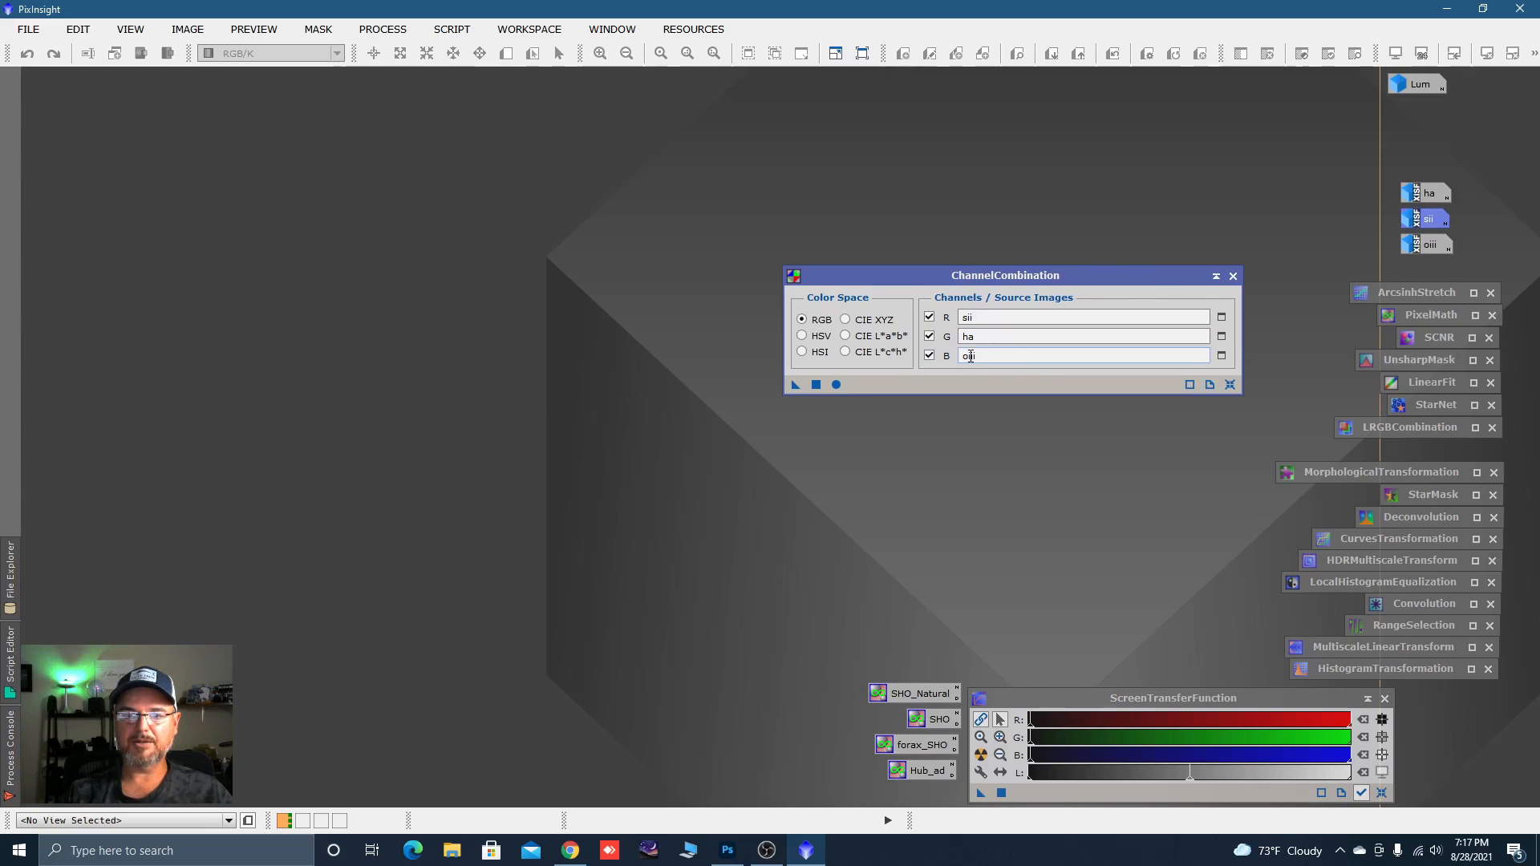
pyautogui.click(835, 385)
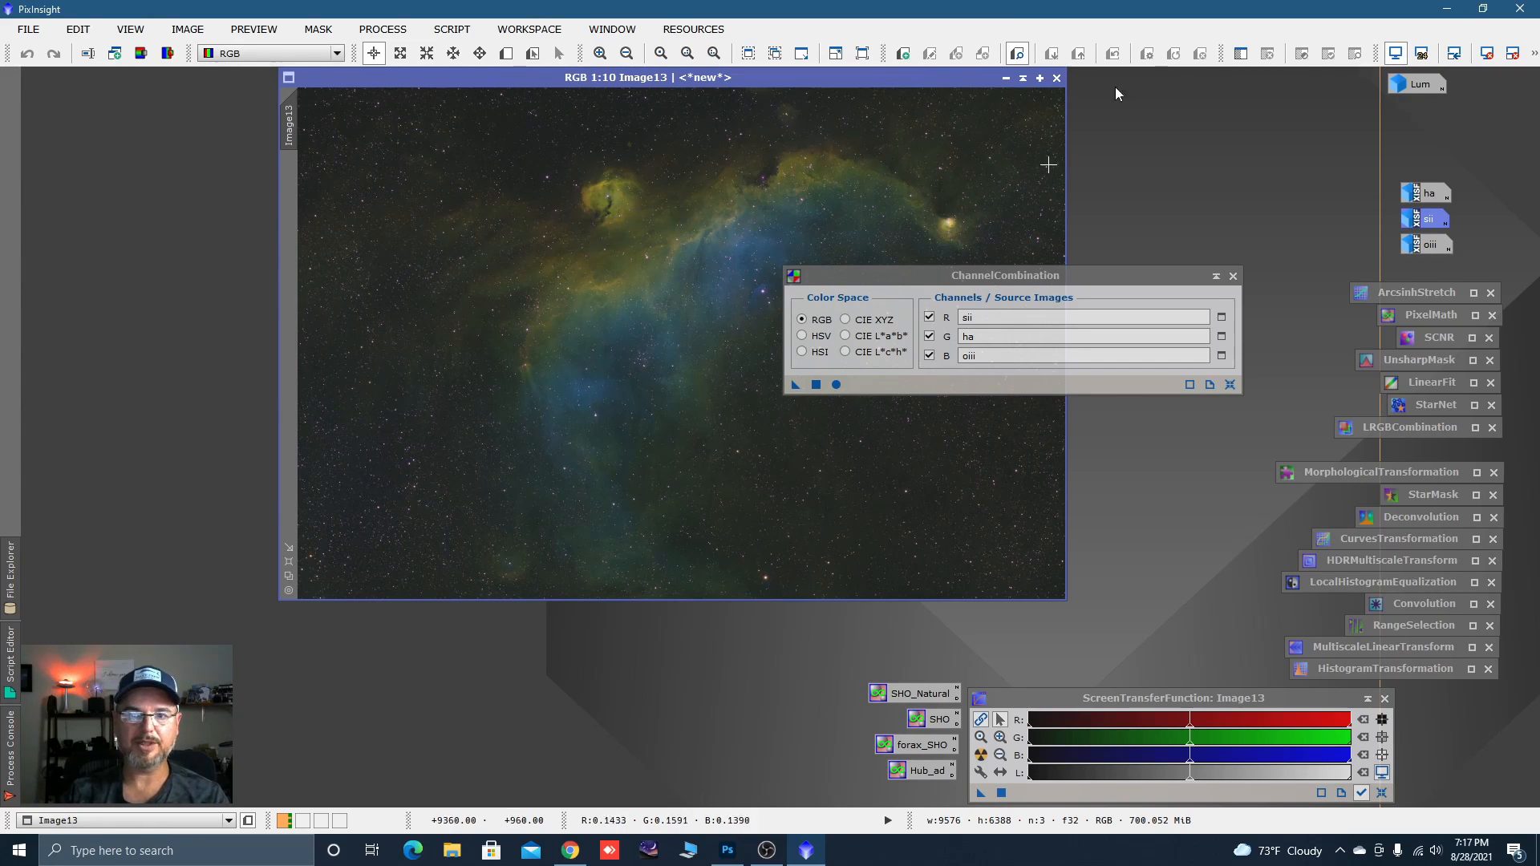
# Put away ChannelCombination and discard the combined RGB image.
pyautogui.click(1216, 277)
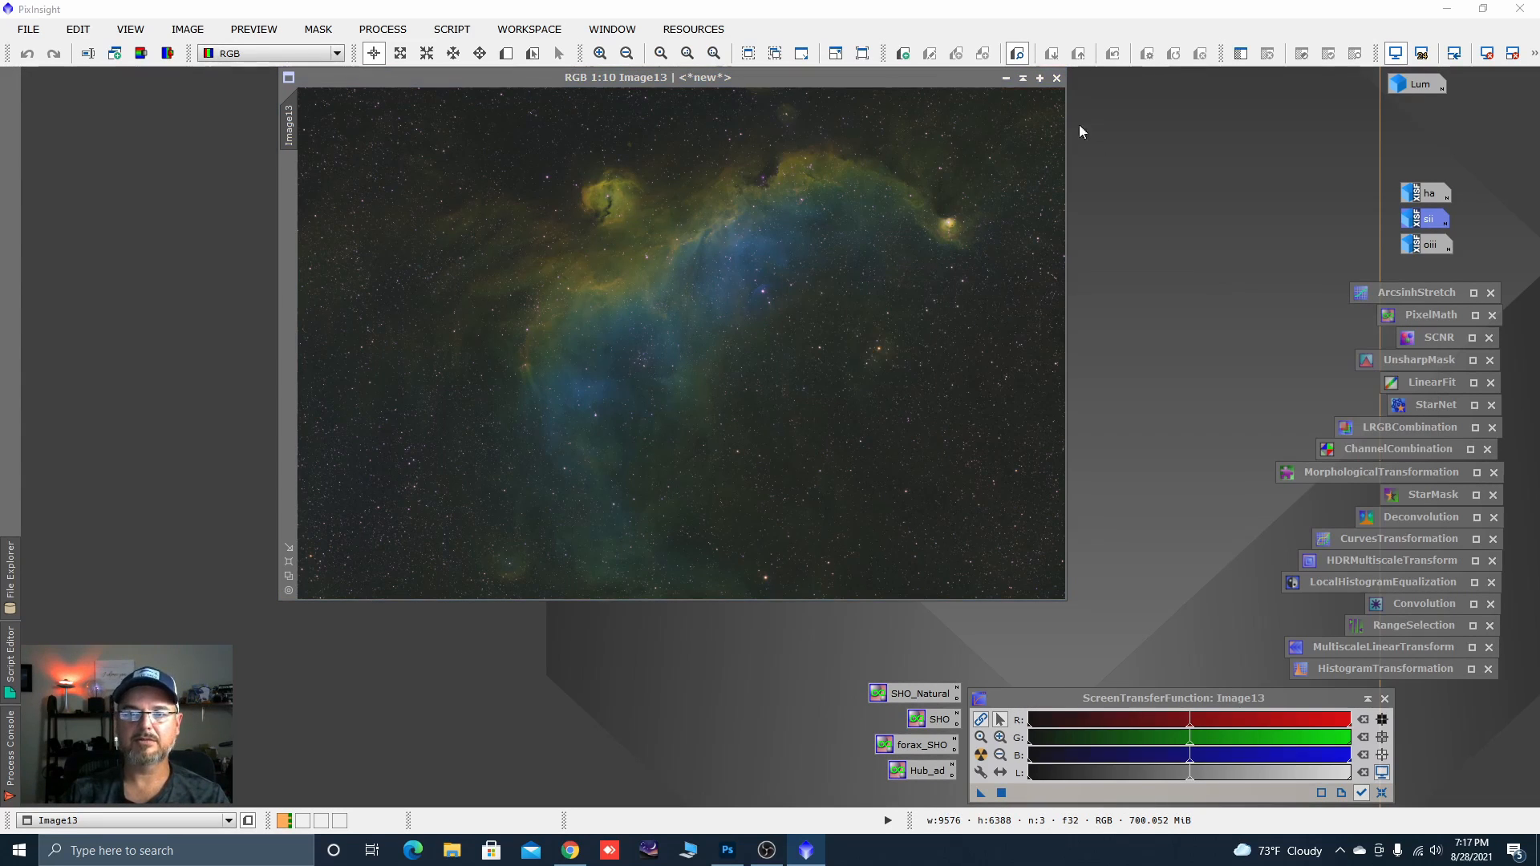
pyautogui.click(1006, 78)
pyautogui.click(743, 348)
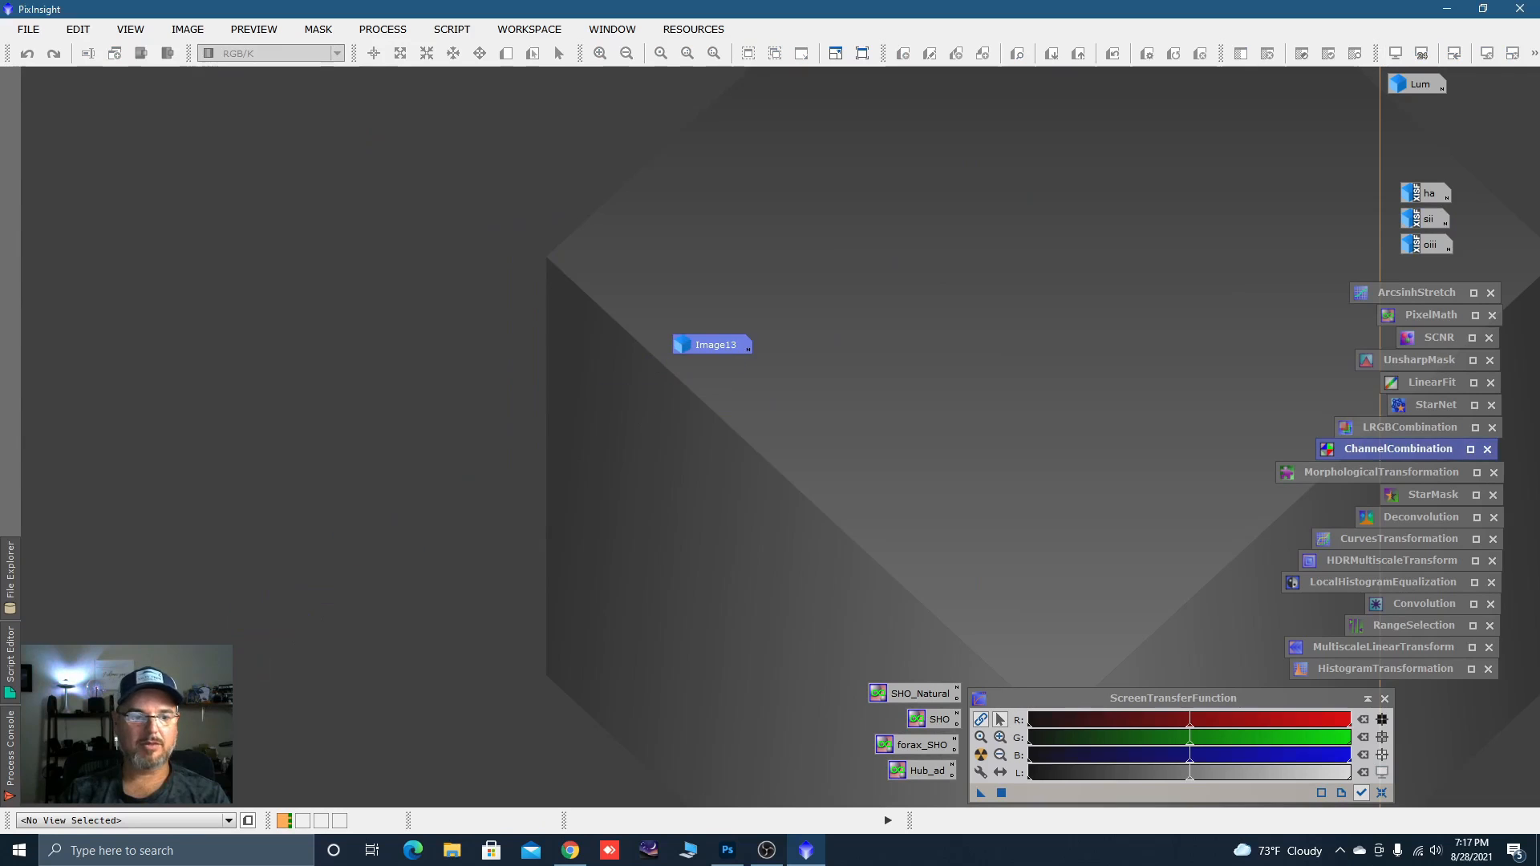
pyautogui.press('Delete')
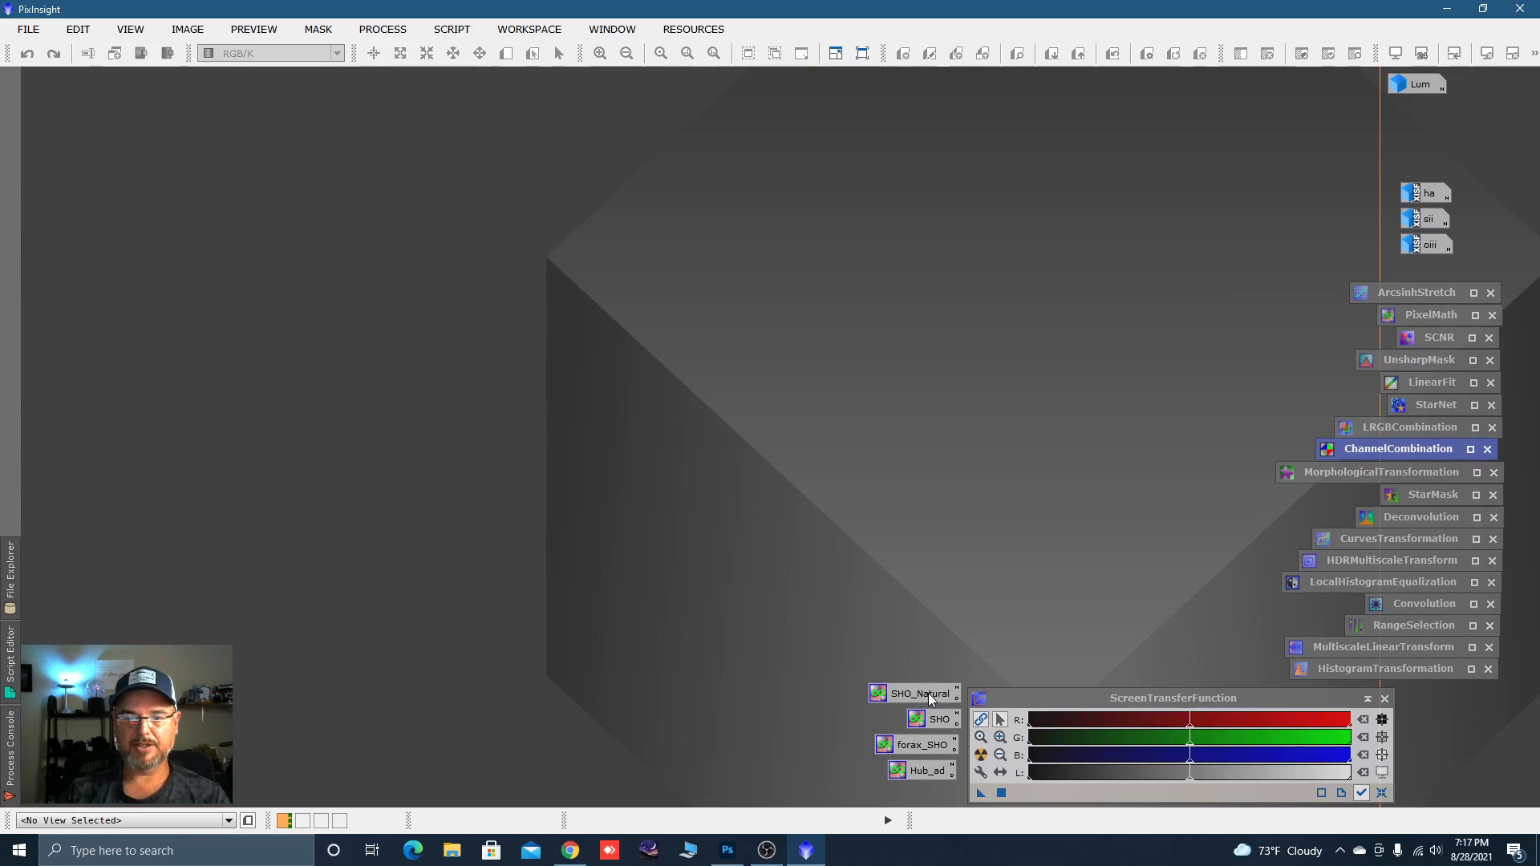
# Load the SHO_Natural PixelMath preset and review its R/K, G and B expressions in the Expression Editor.
pyautogui.doubleClick(900, 696)
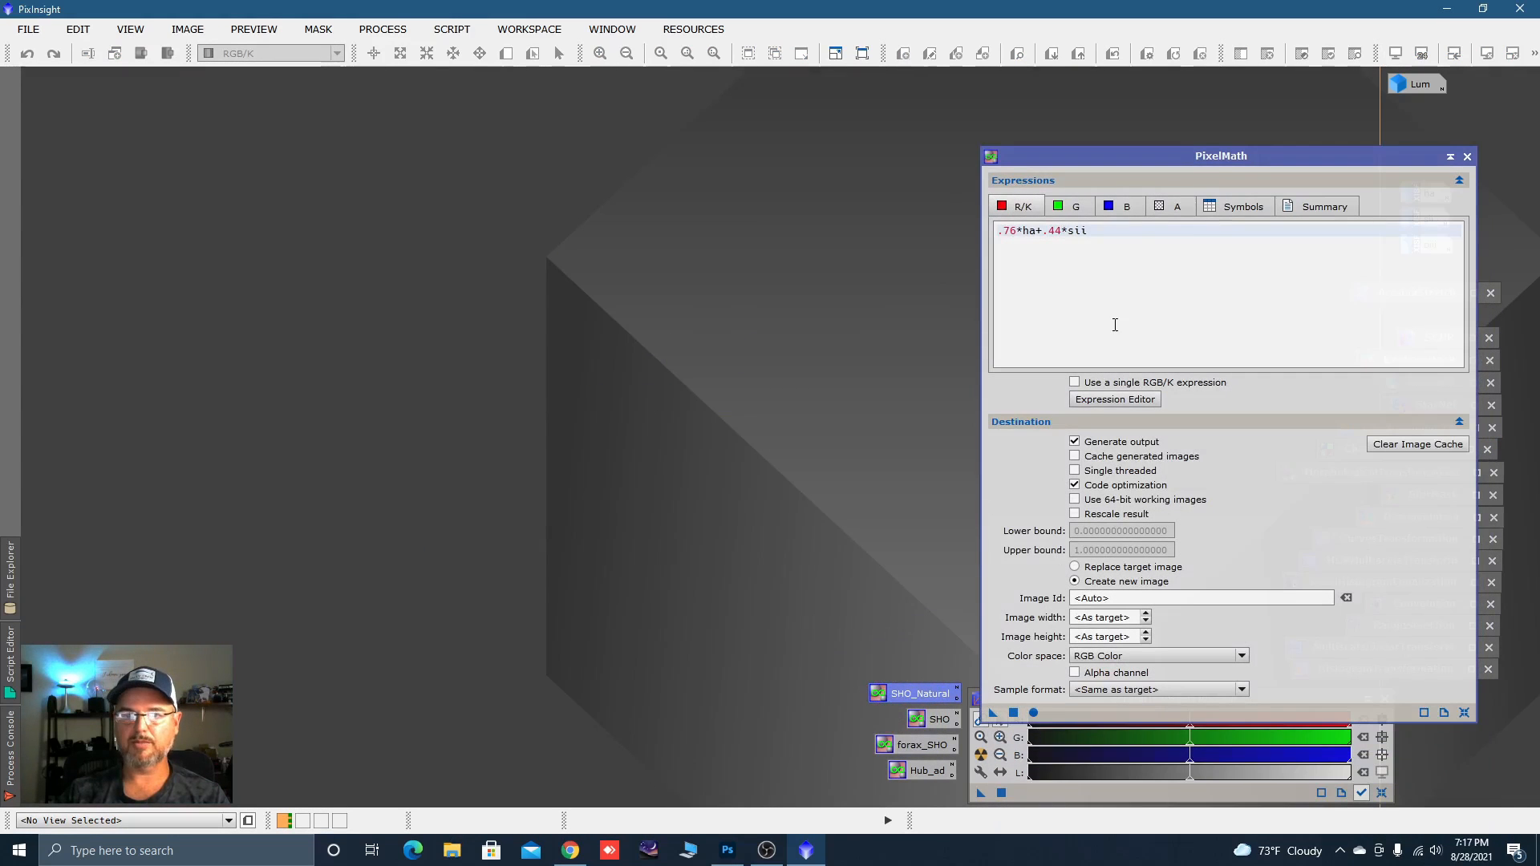
pyautogui.moveTo(1229, 155); pyautogui.dragTo(1178, 156)
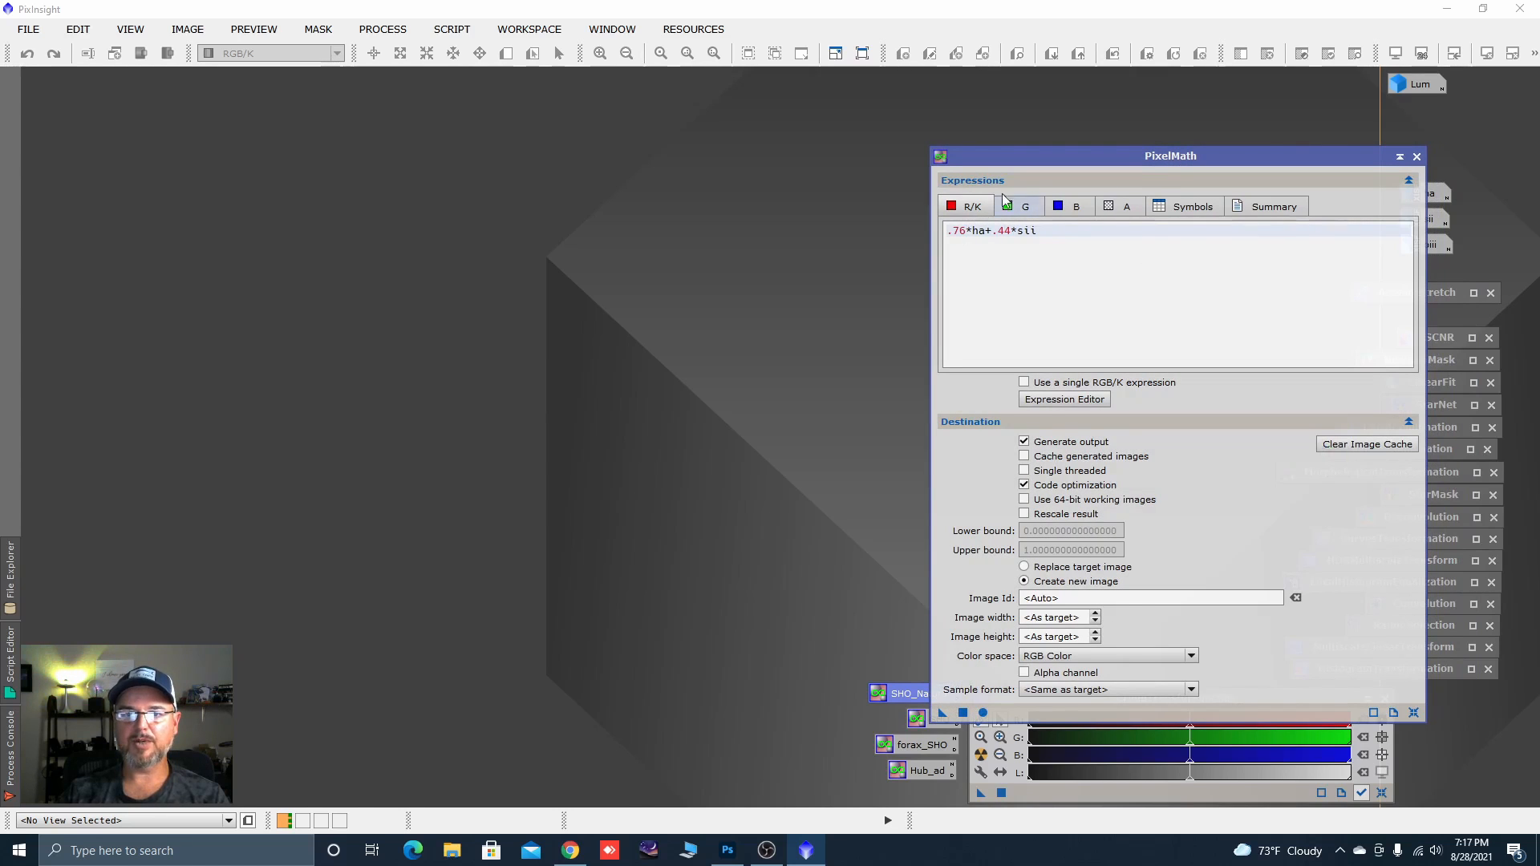
pyautogui.click(1091, 400)
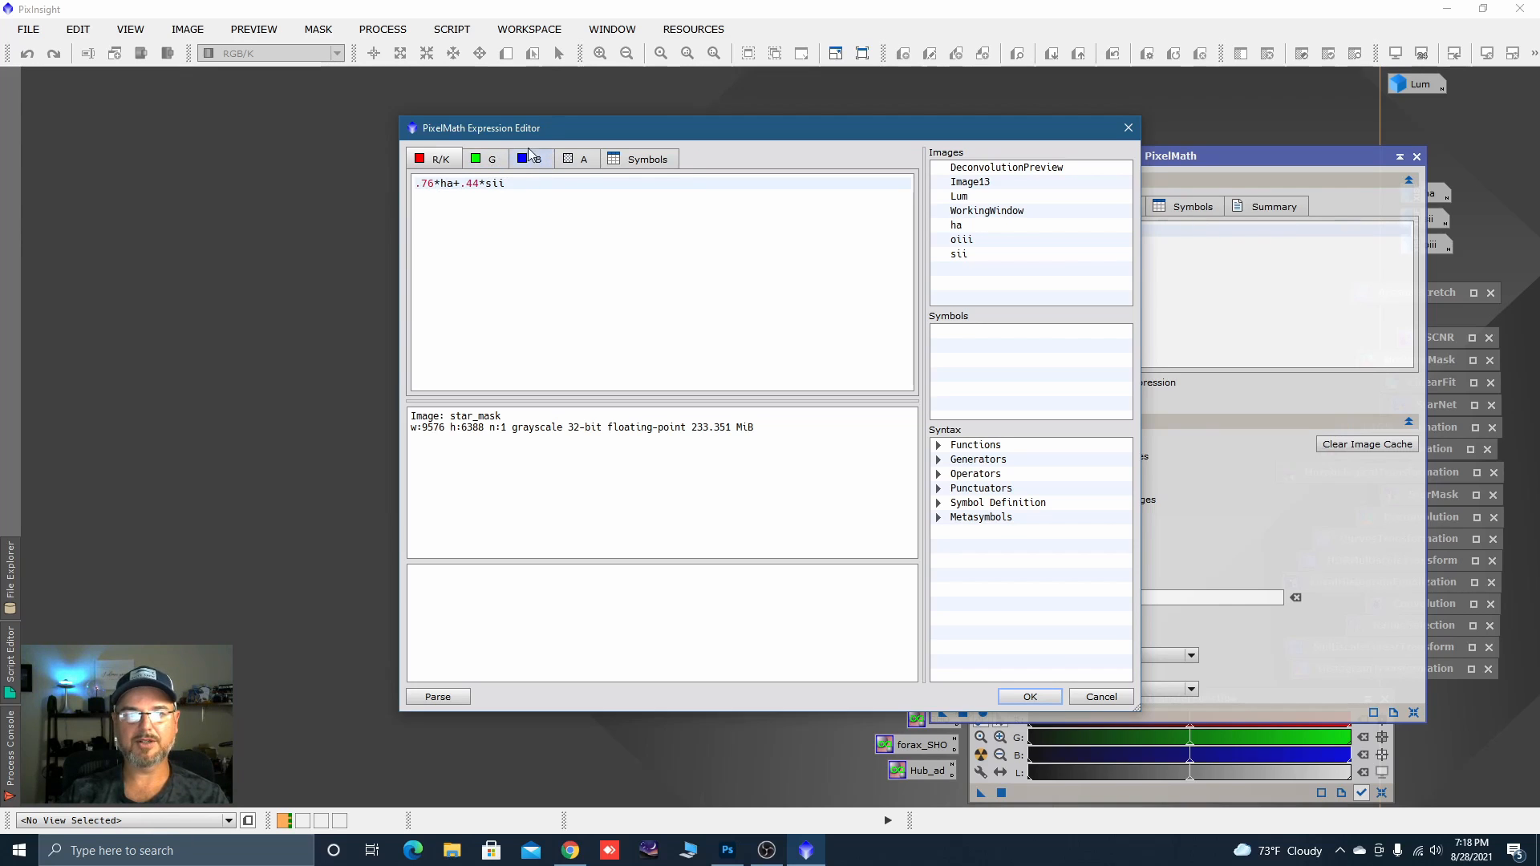
pyautogui.click(490, 165)
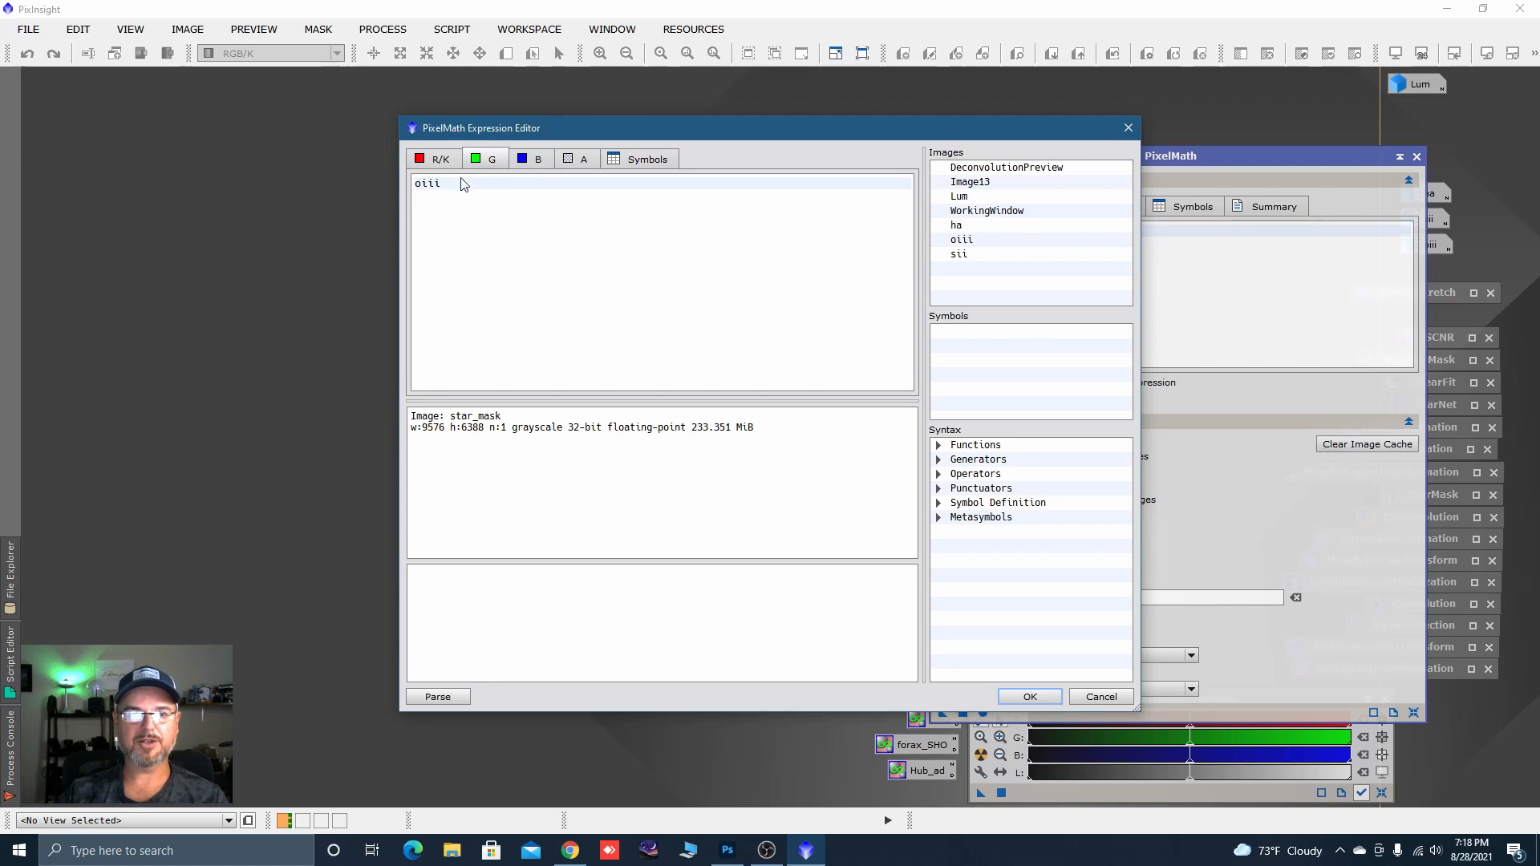
pyautogui.click(530, 165)
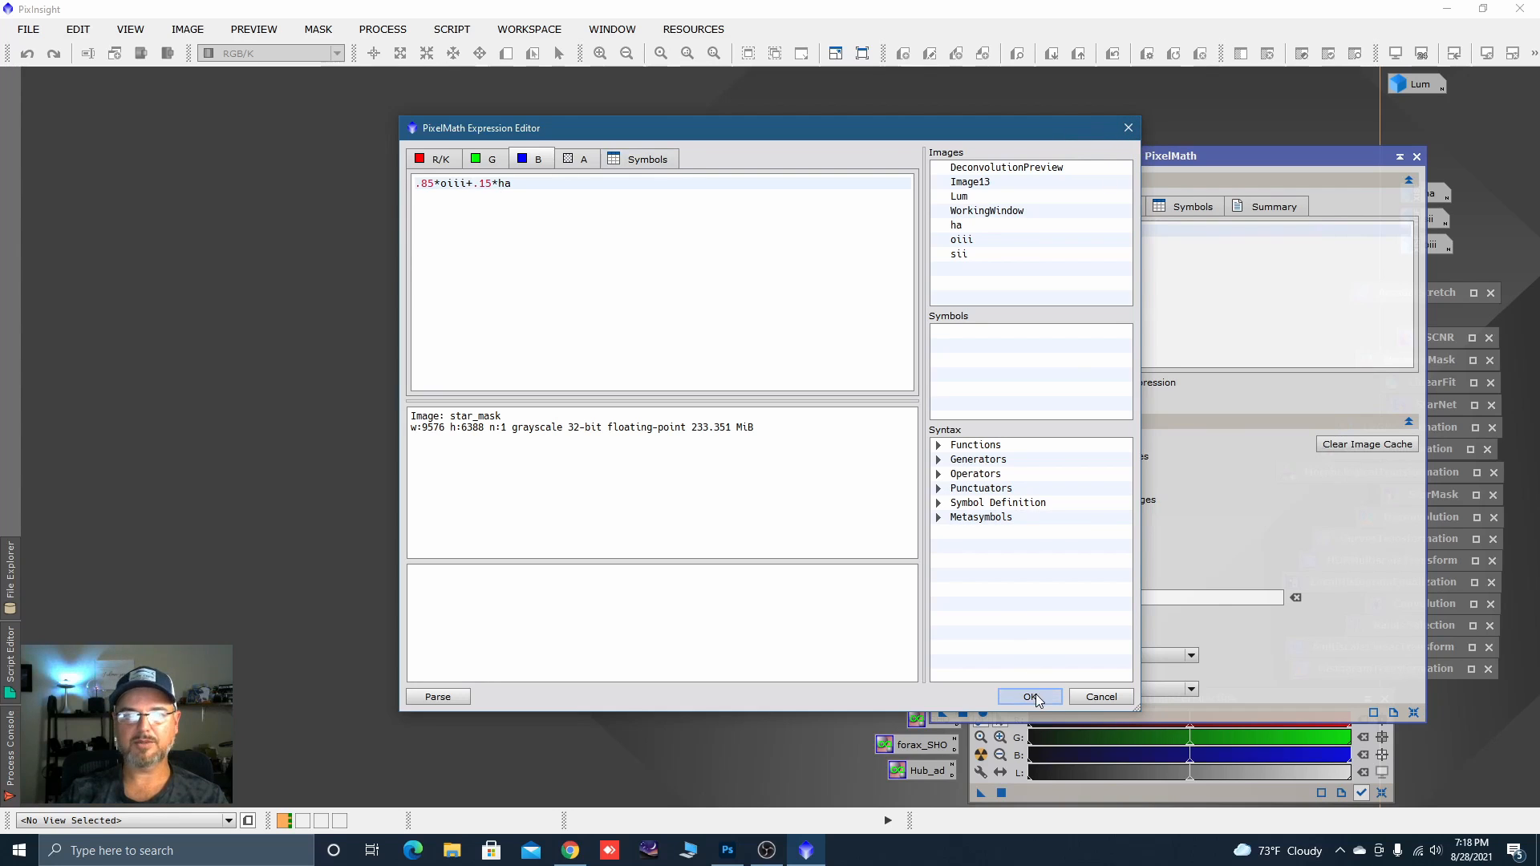
pyautogui.click(485, 158)
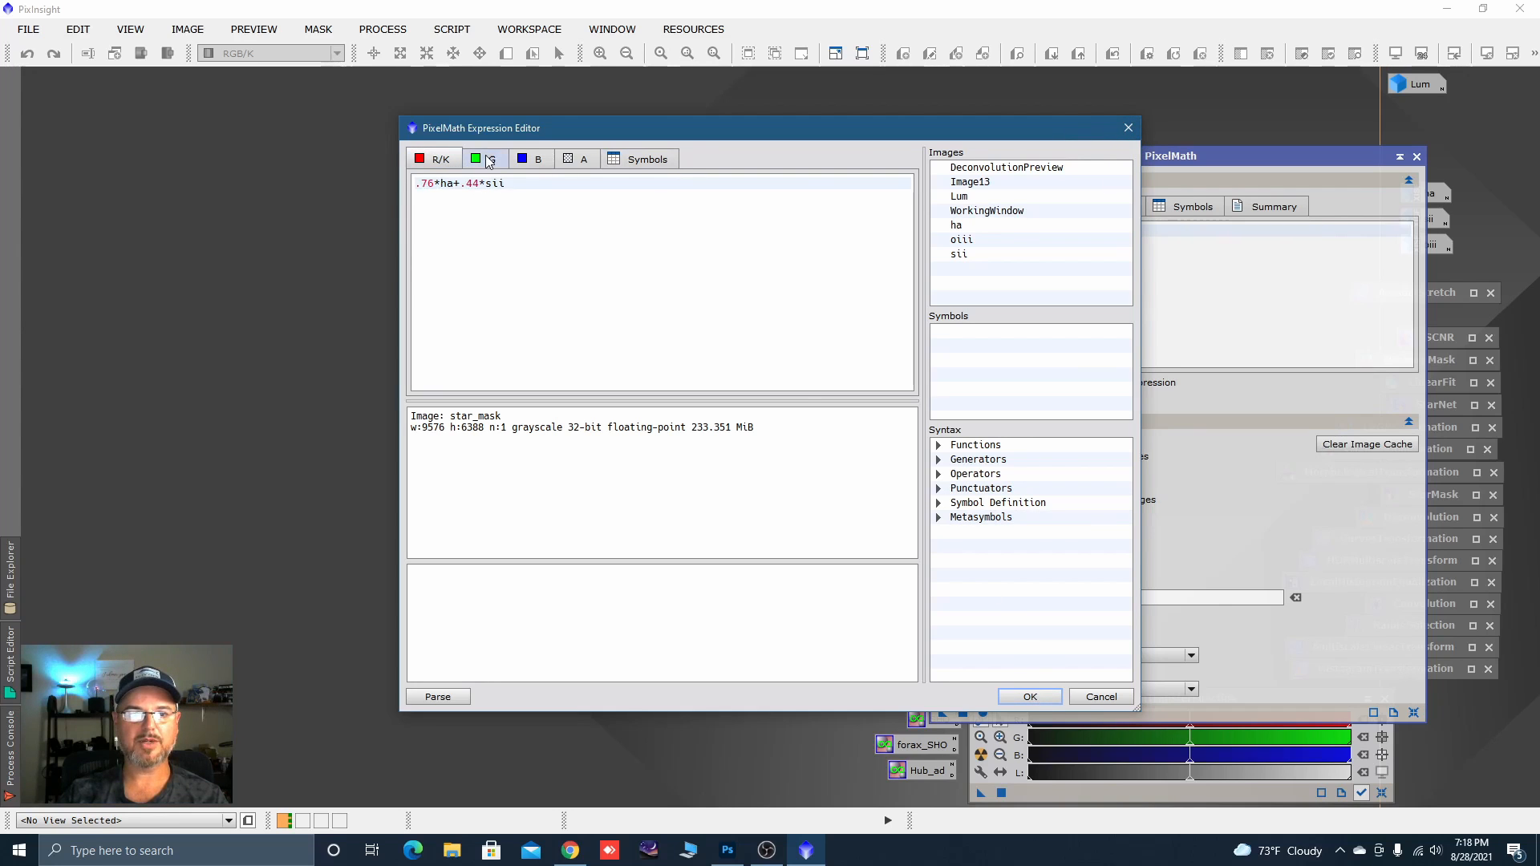
pyautogui.click(529, 160)
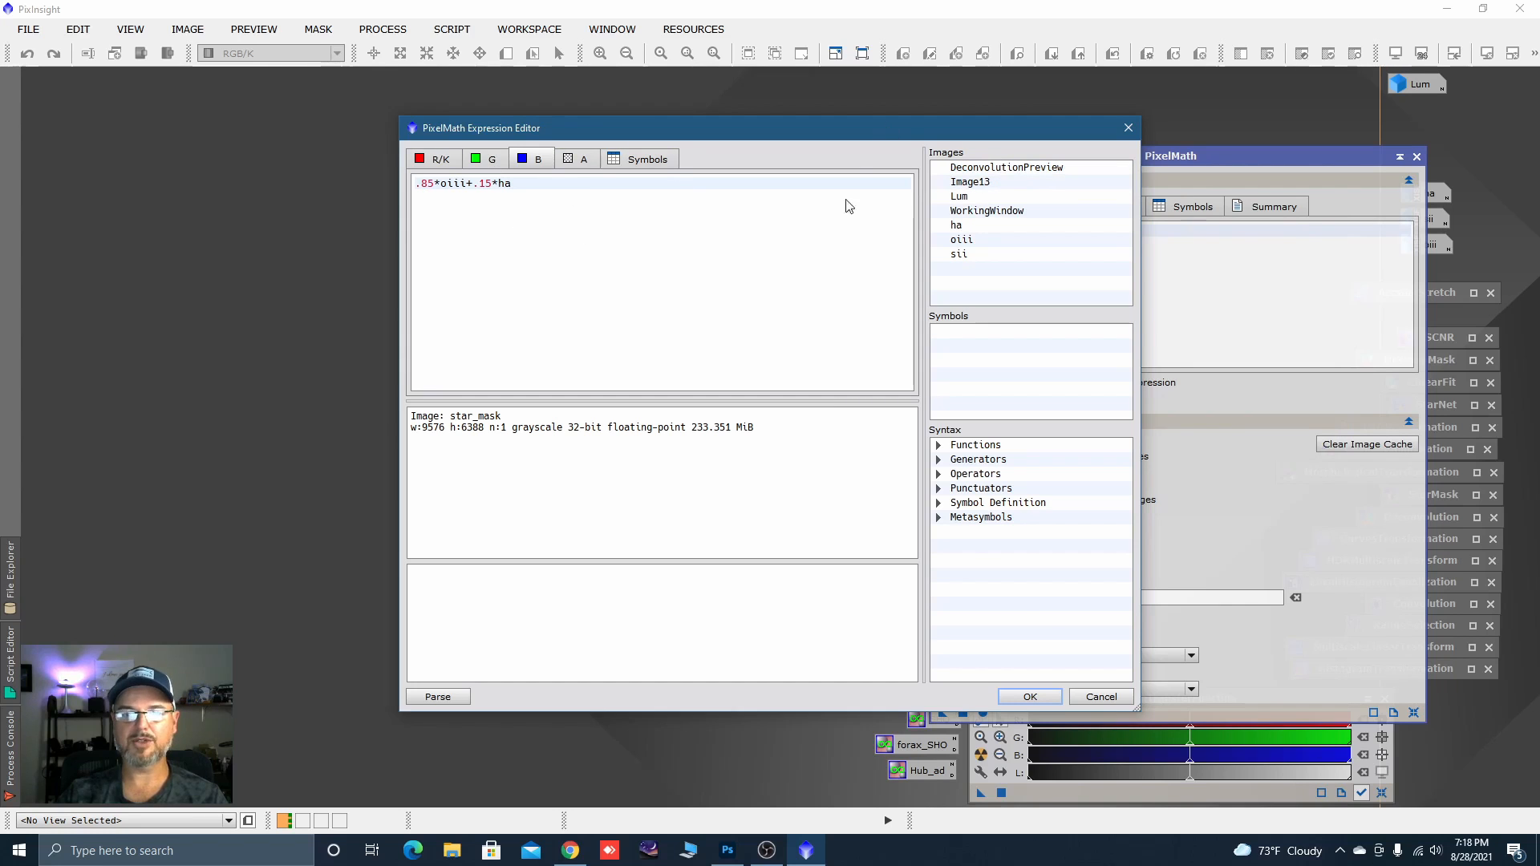
pyautogui.click(1028, 696)
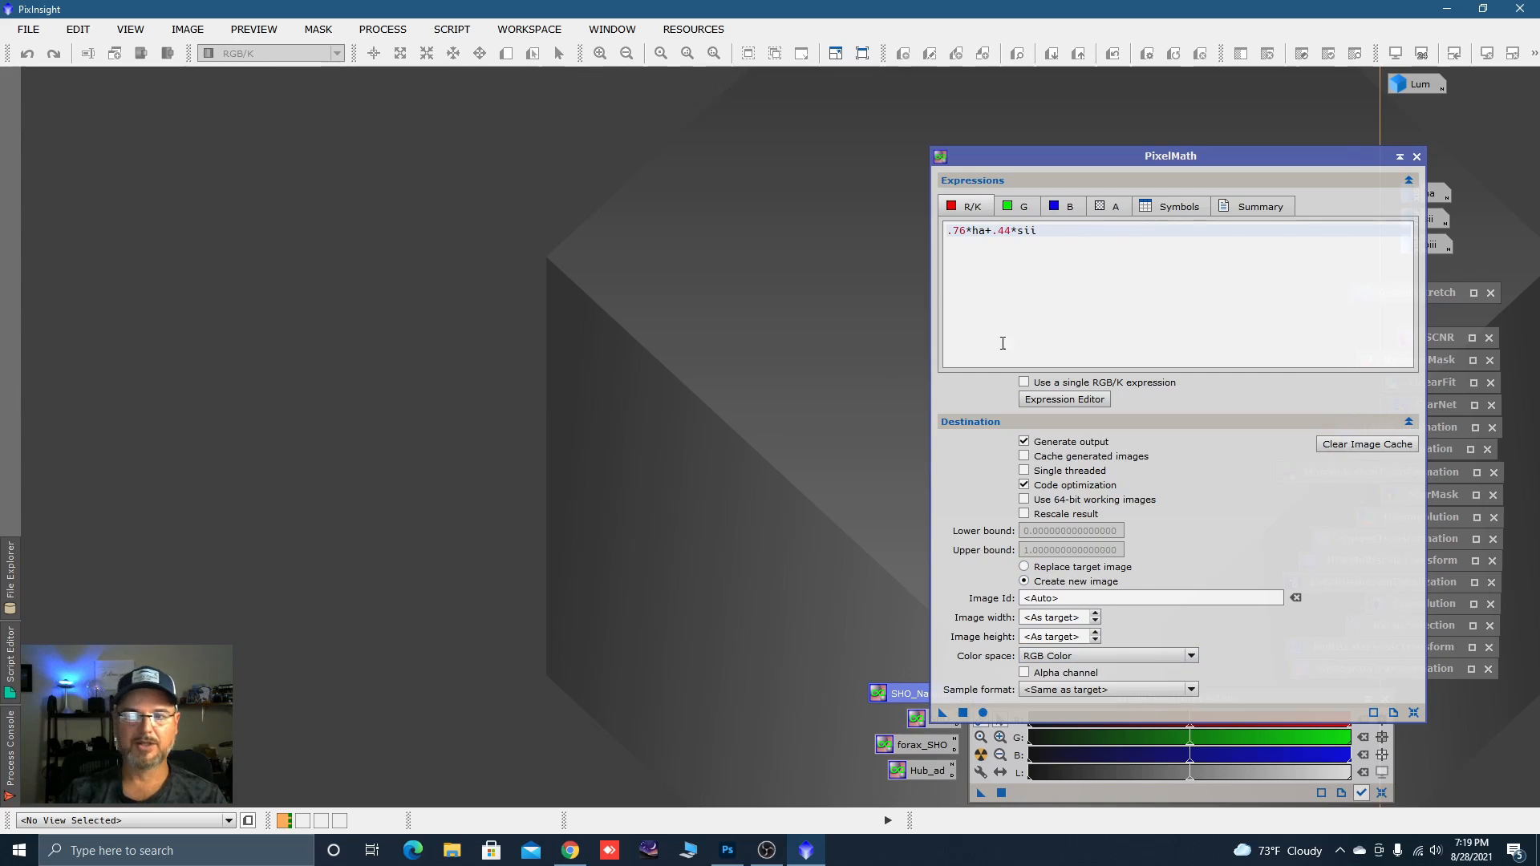
# Restore the ha image as the active view and run the SHO_Natural PixelMath globally to create a new RGB image.
pyautogui.moveTo(1299, 153); pyautogui.dragTo(1258, 168)
pyautogui.click(1426, 197)
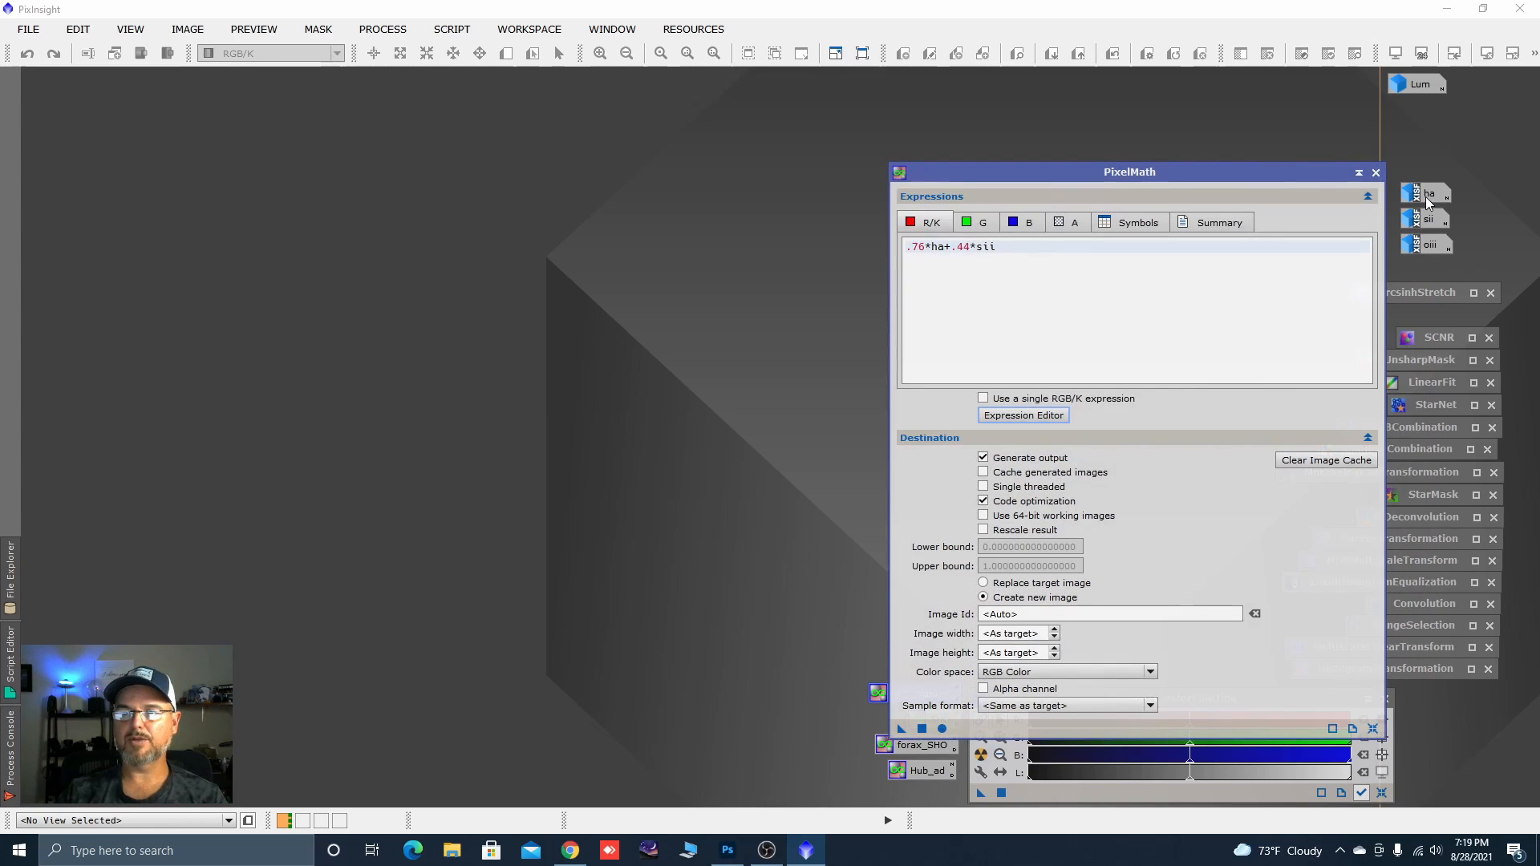
pyautogui.doubleClick(1426, 195)
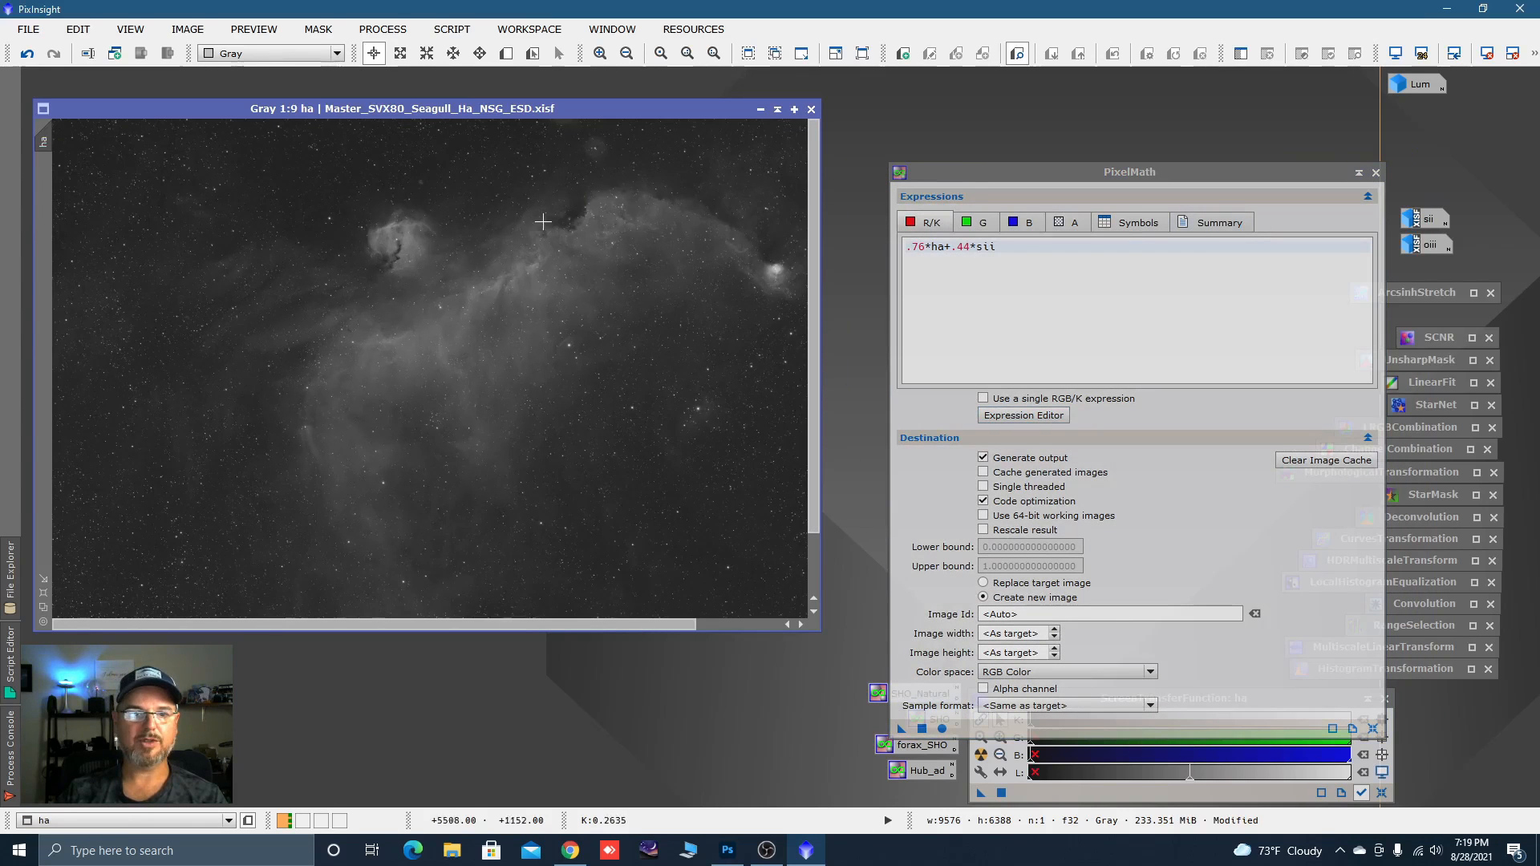
pyautogui.click(923, 731)
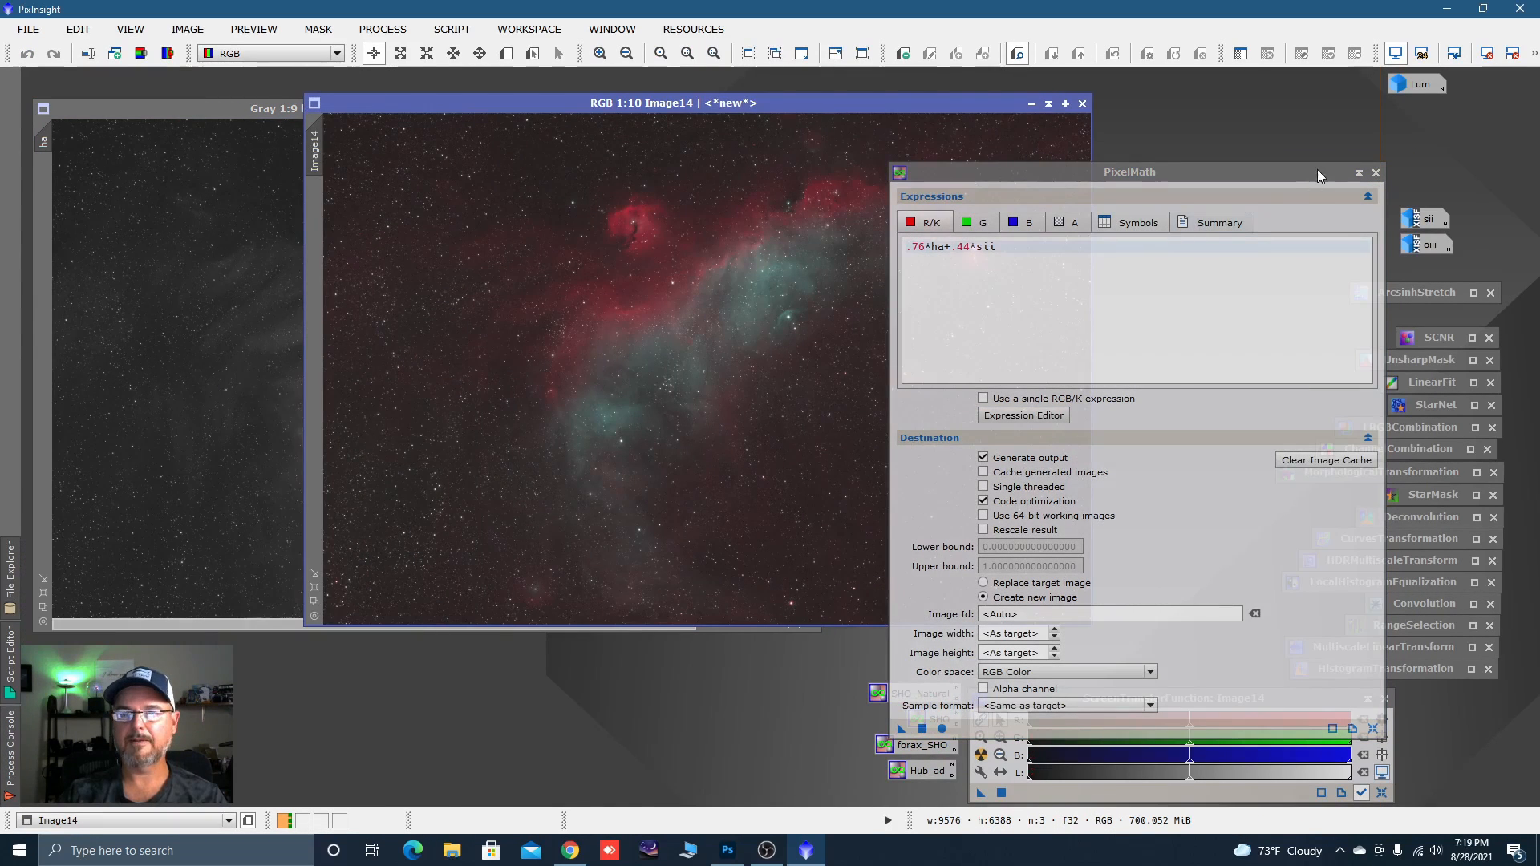
# Put away PixelMath, minimise ha, and move the new RGB image into the free workspace area.
pyautogui.click(1359, 171)
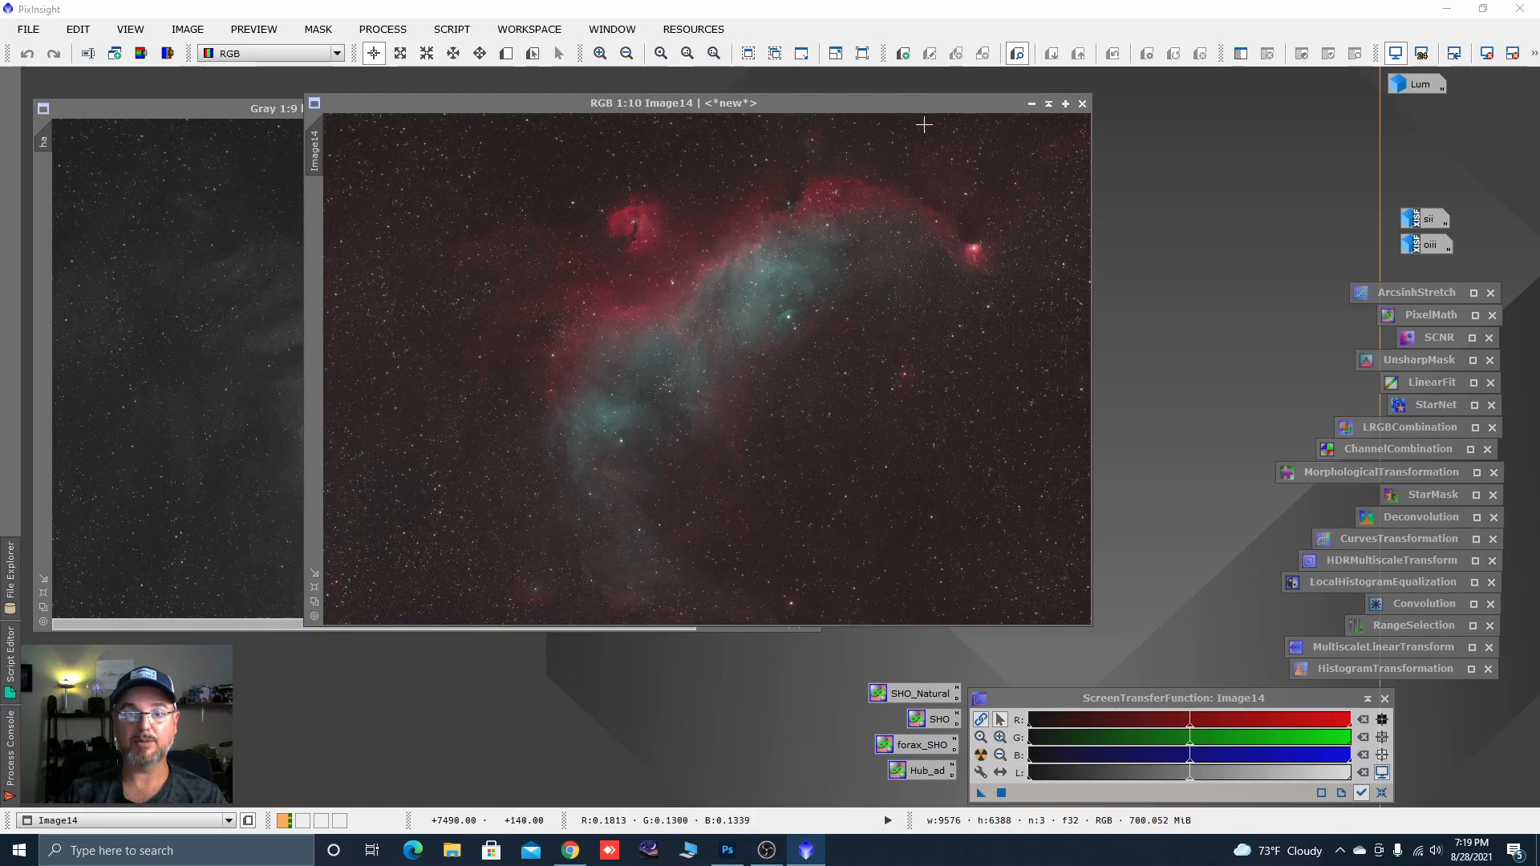
pyautogui.moveTo(917, 104); pyautogui.dragTo(800, 137)
pyautogui.click(760, 110)
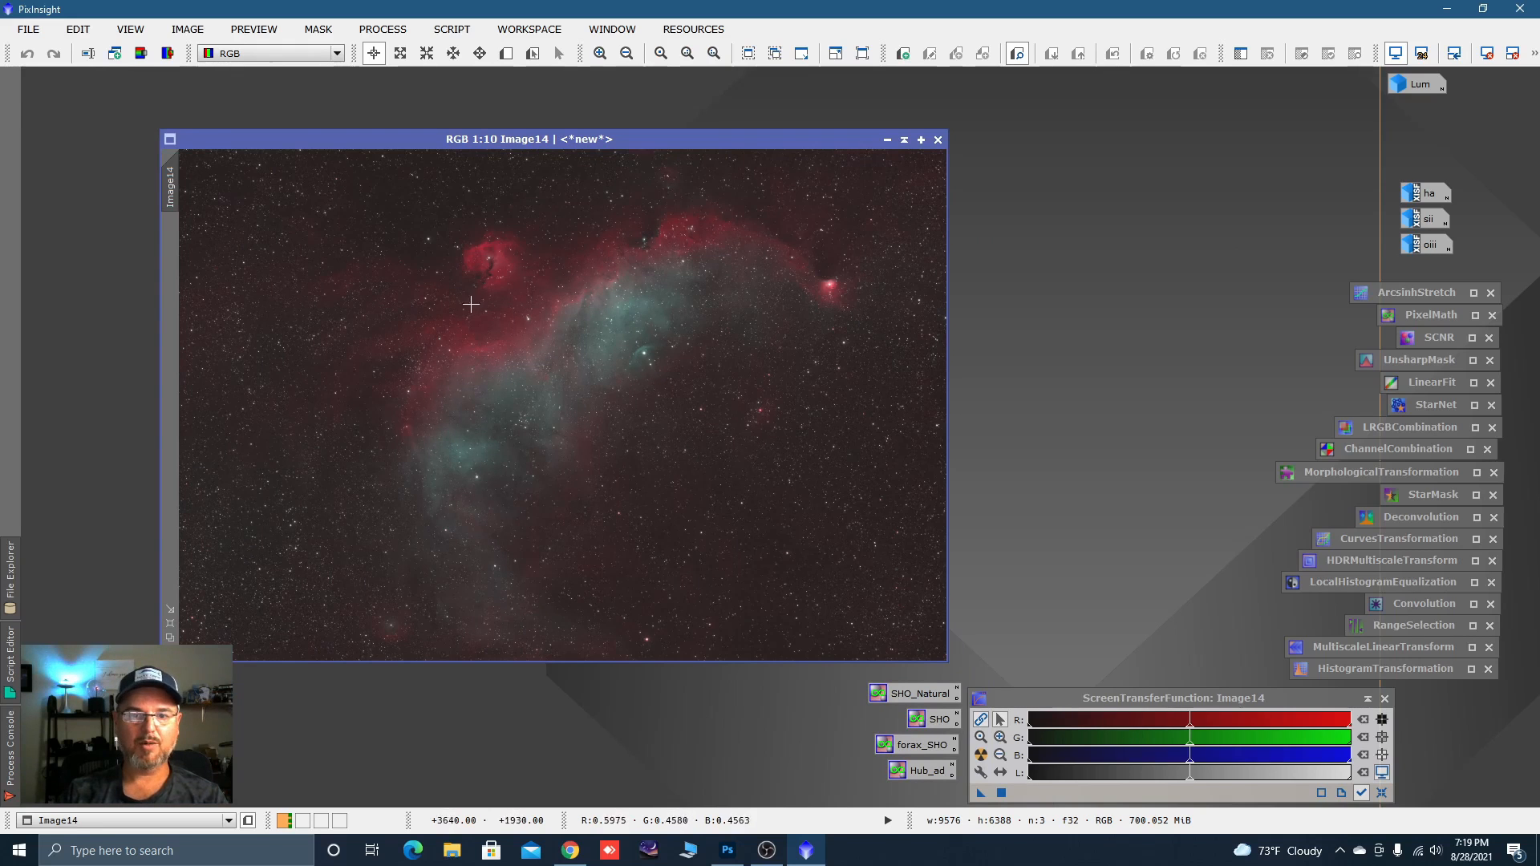
pyautogui.moveTo(489, 139); pyautogui.dragTo(449, 109)
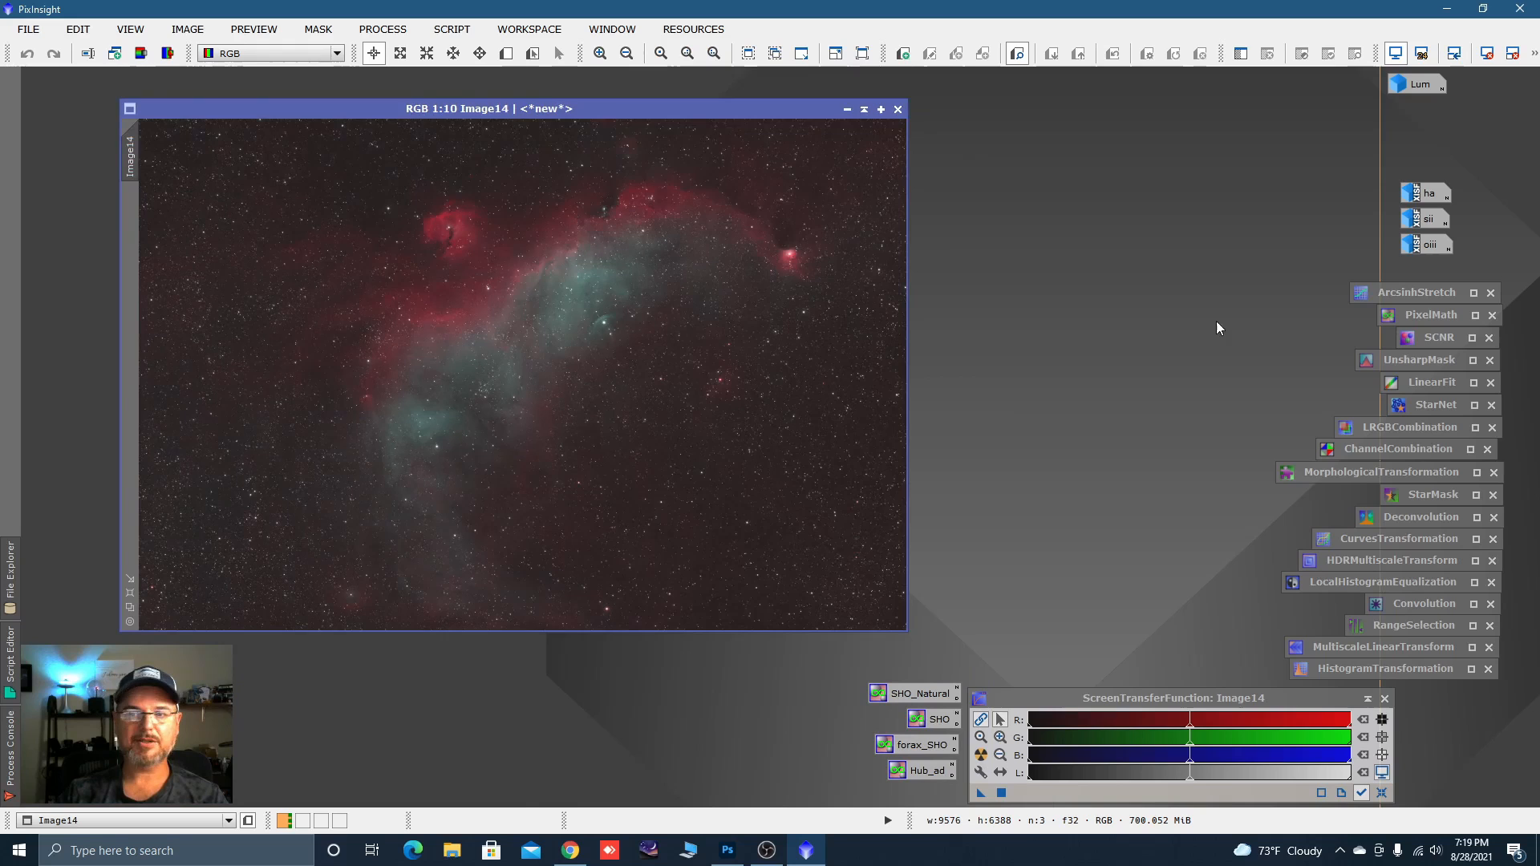
# Apply SCNR to the RGB image, removing green with Average Neutral protection at amount 0.77, and put away the tool.
pyautogui.doubleClick(1445, 334)
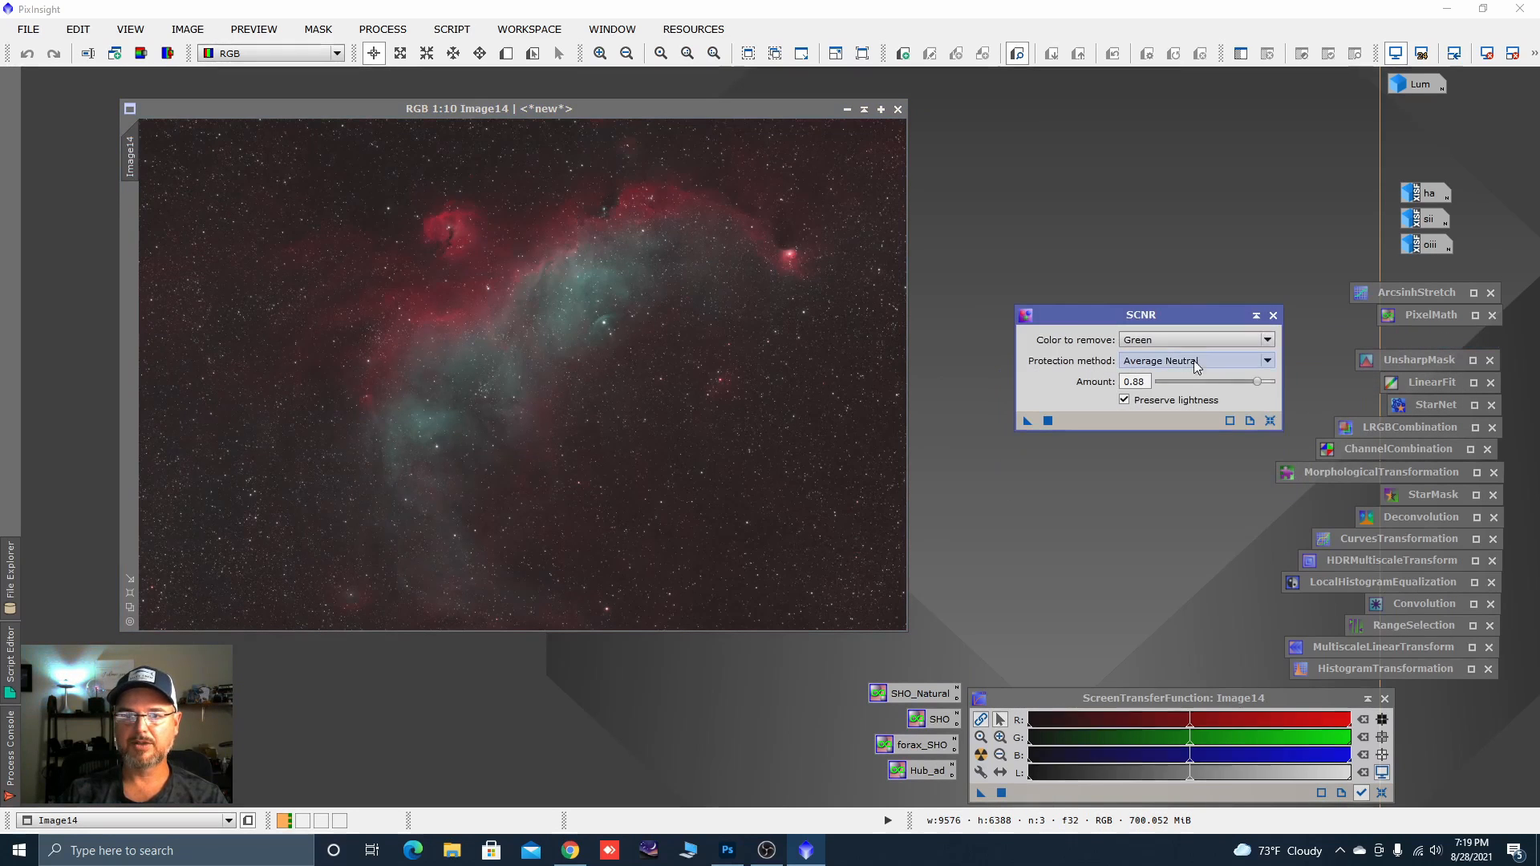
pyautogui.click(1257, 382)
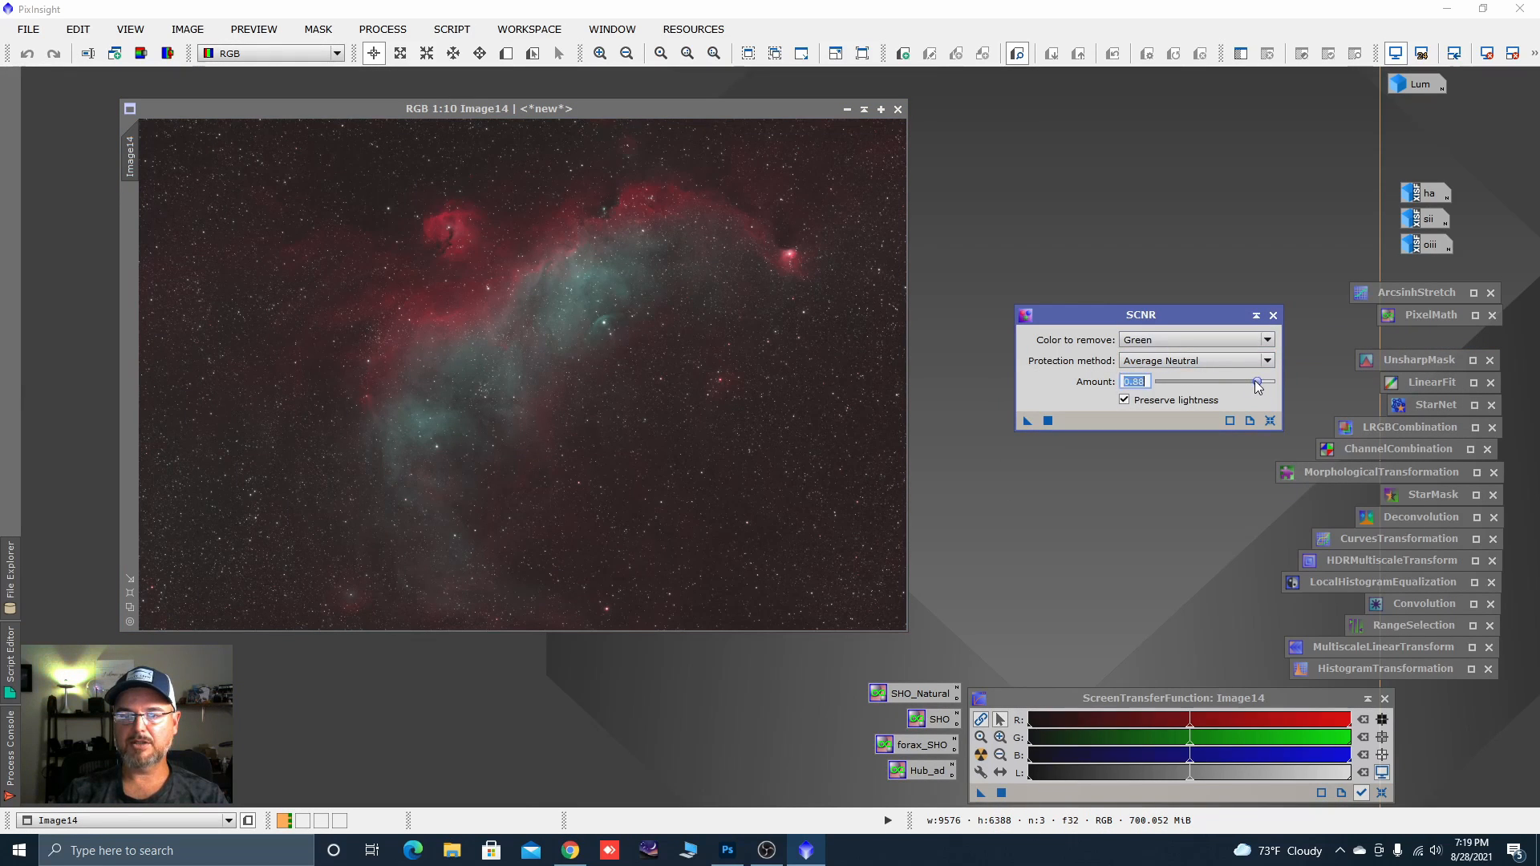
pyautogui.moveTo(1256, 383); pyautogui.dragTo(1245, 384)
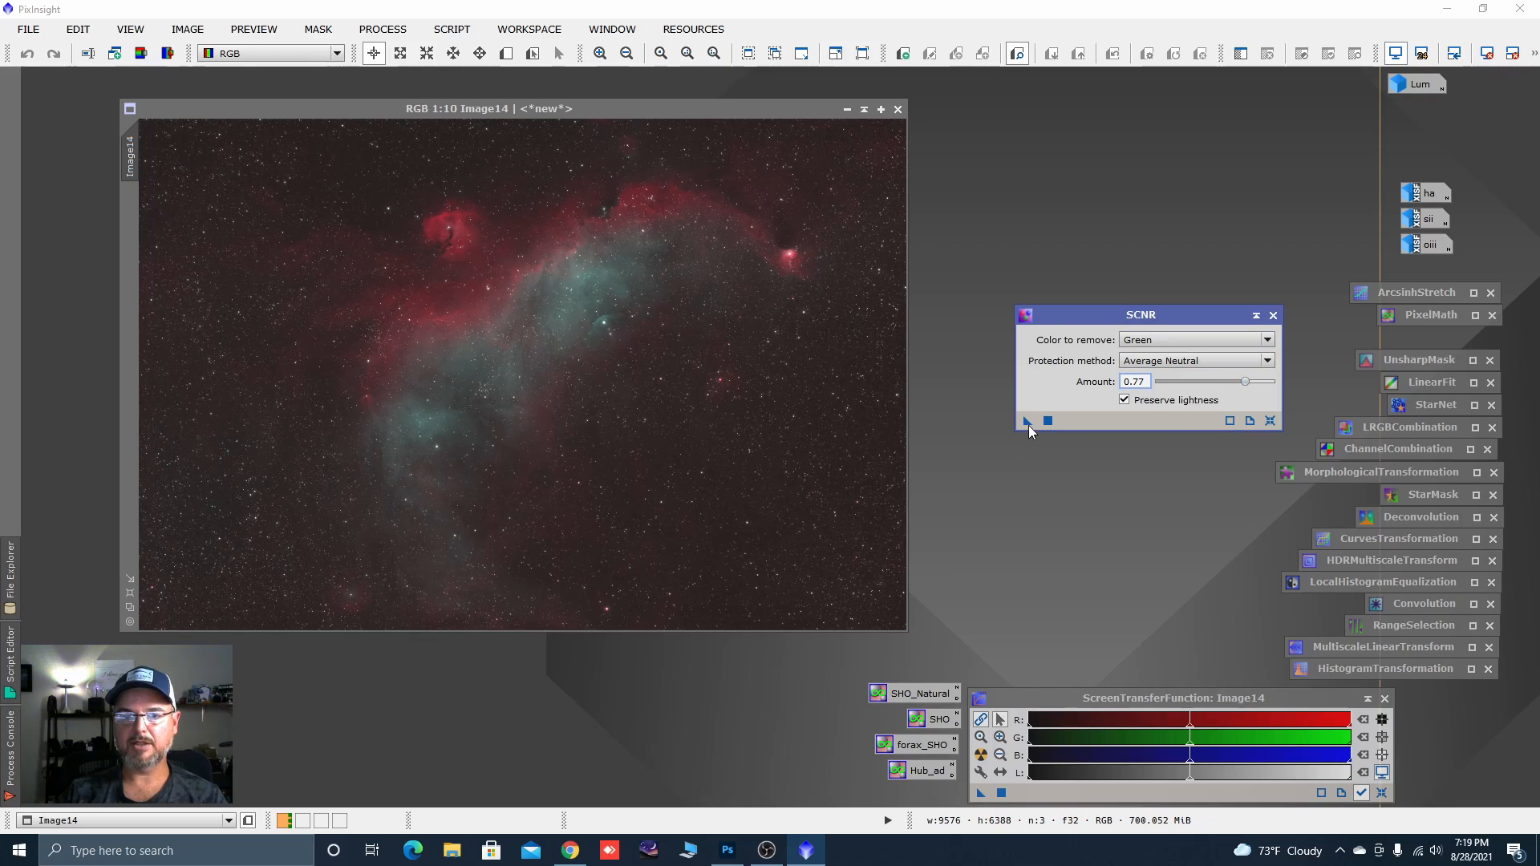
pyautogui.moveTo(1030, 431); pyautogui.dragTo(879, 446)
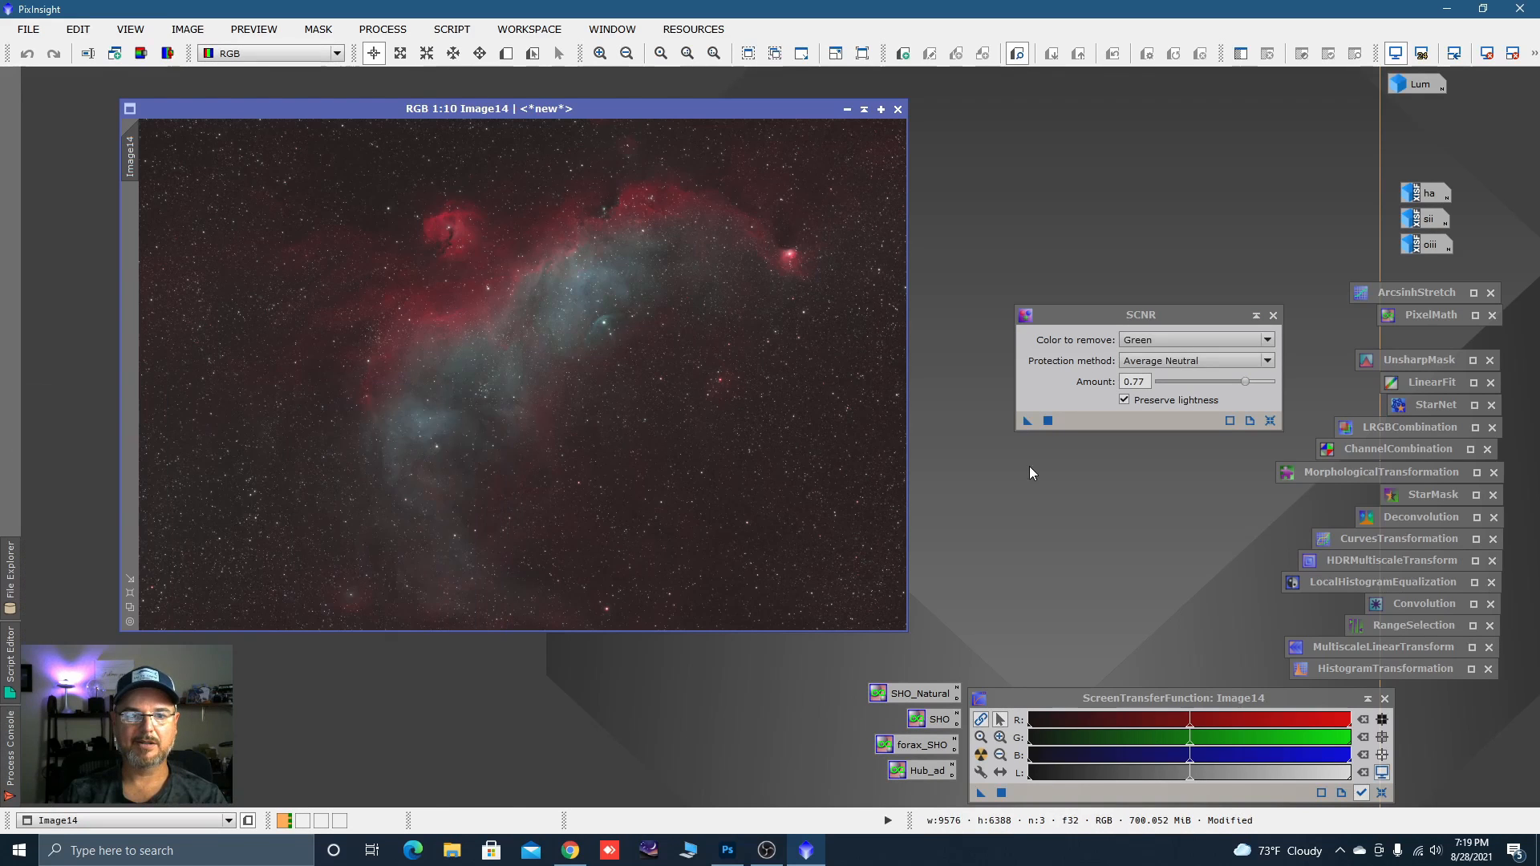
pyautogui.click(1257, 315)
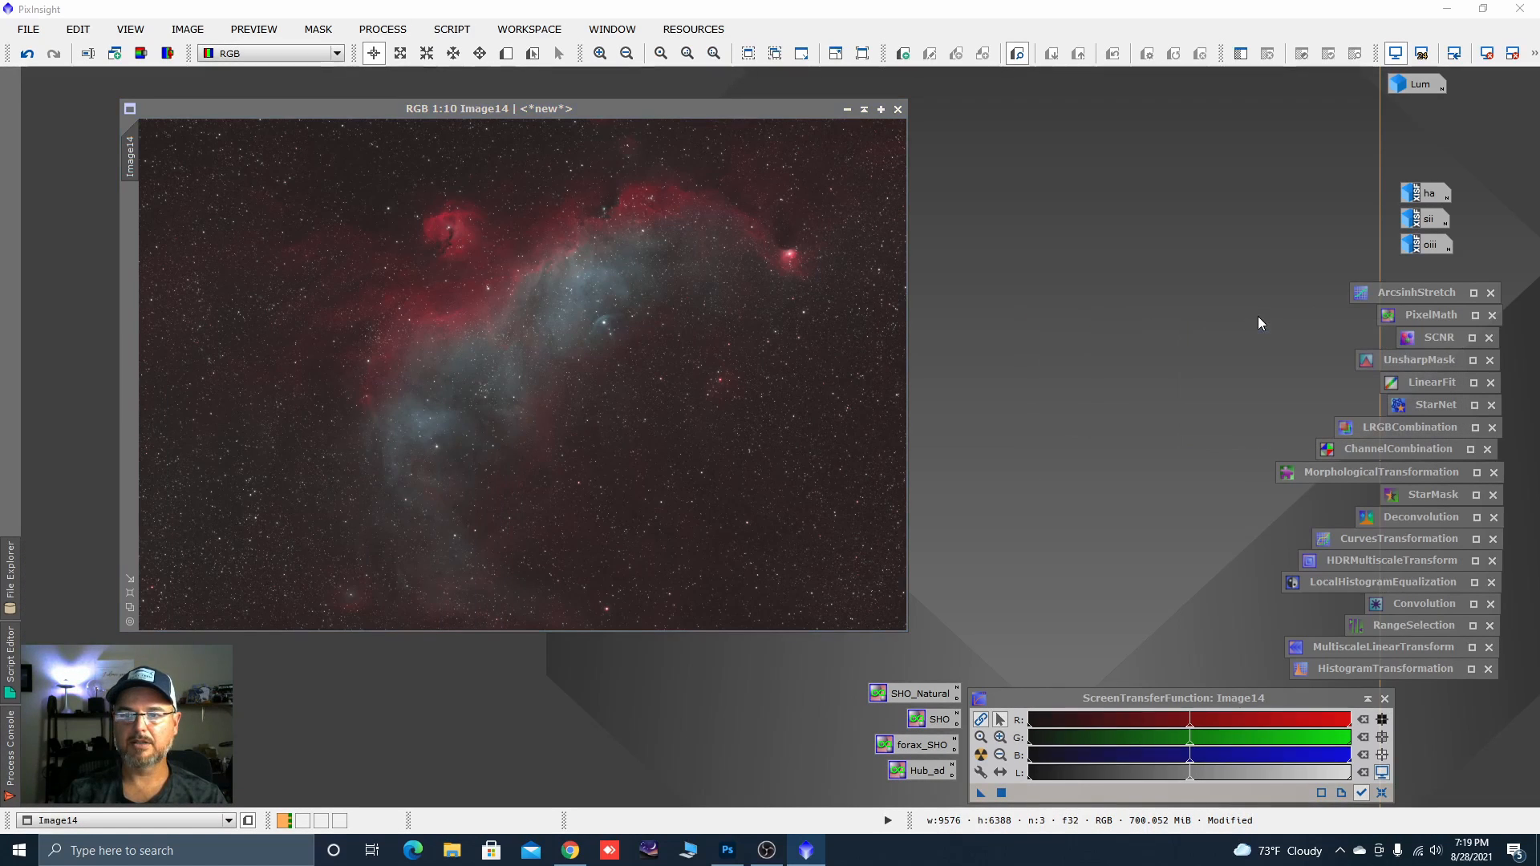
# Enlarge the RGB image window slightly and reposition it in the workspace.
pyautogui.moveTo(566, 108); pyautogui.dragTo(538, 99)
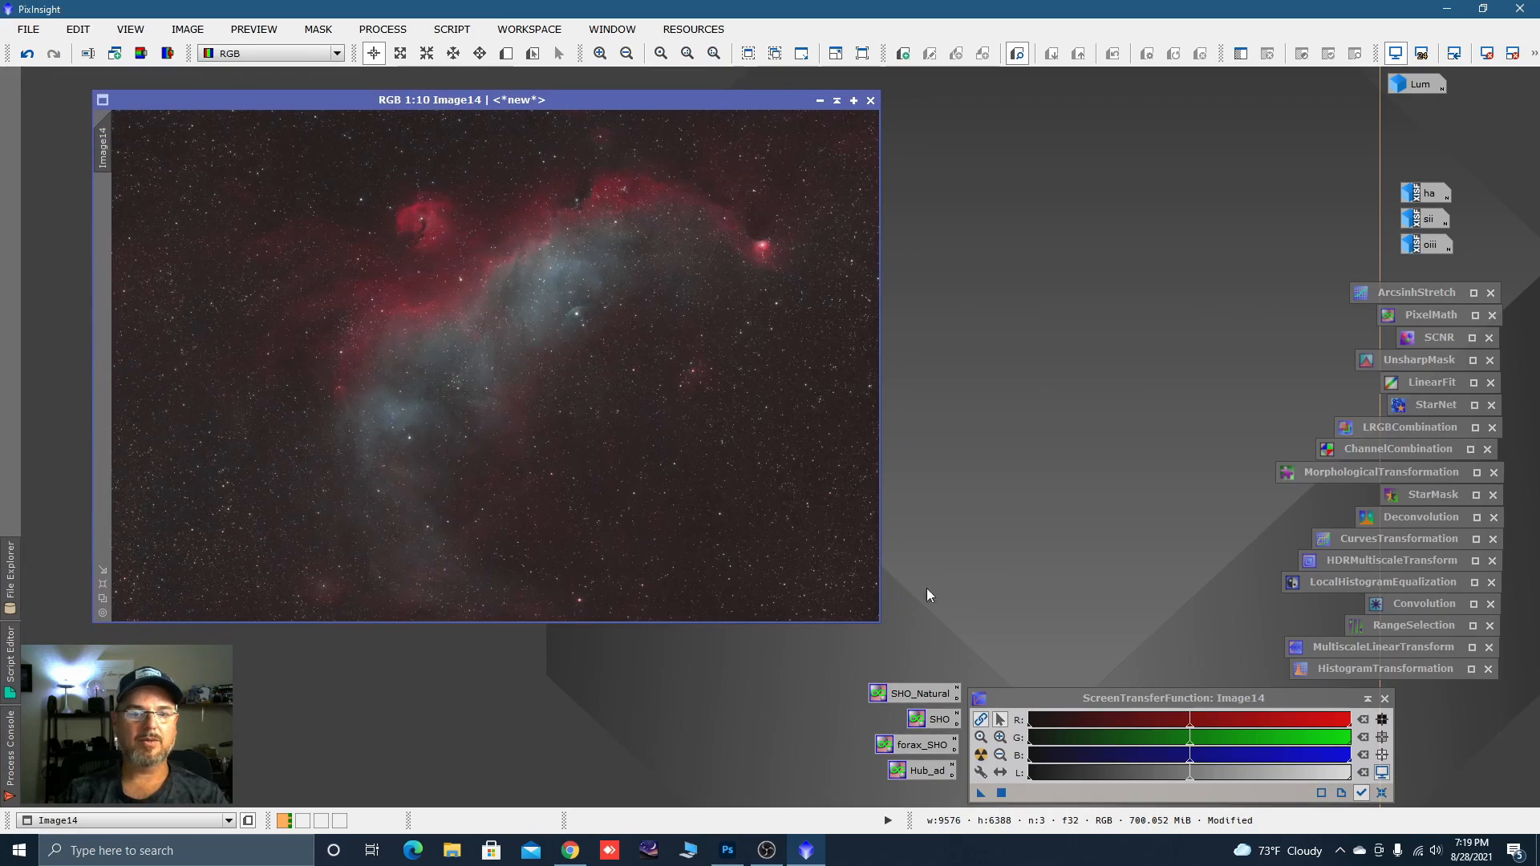
pyautogui.moveTo(883, 621); pyautogui.dragTo(916, 666)
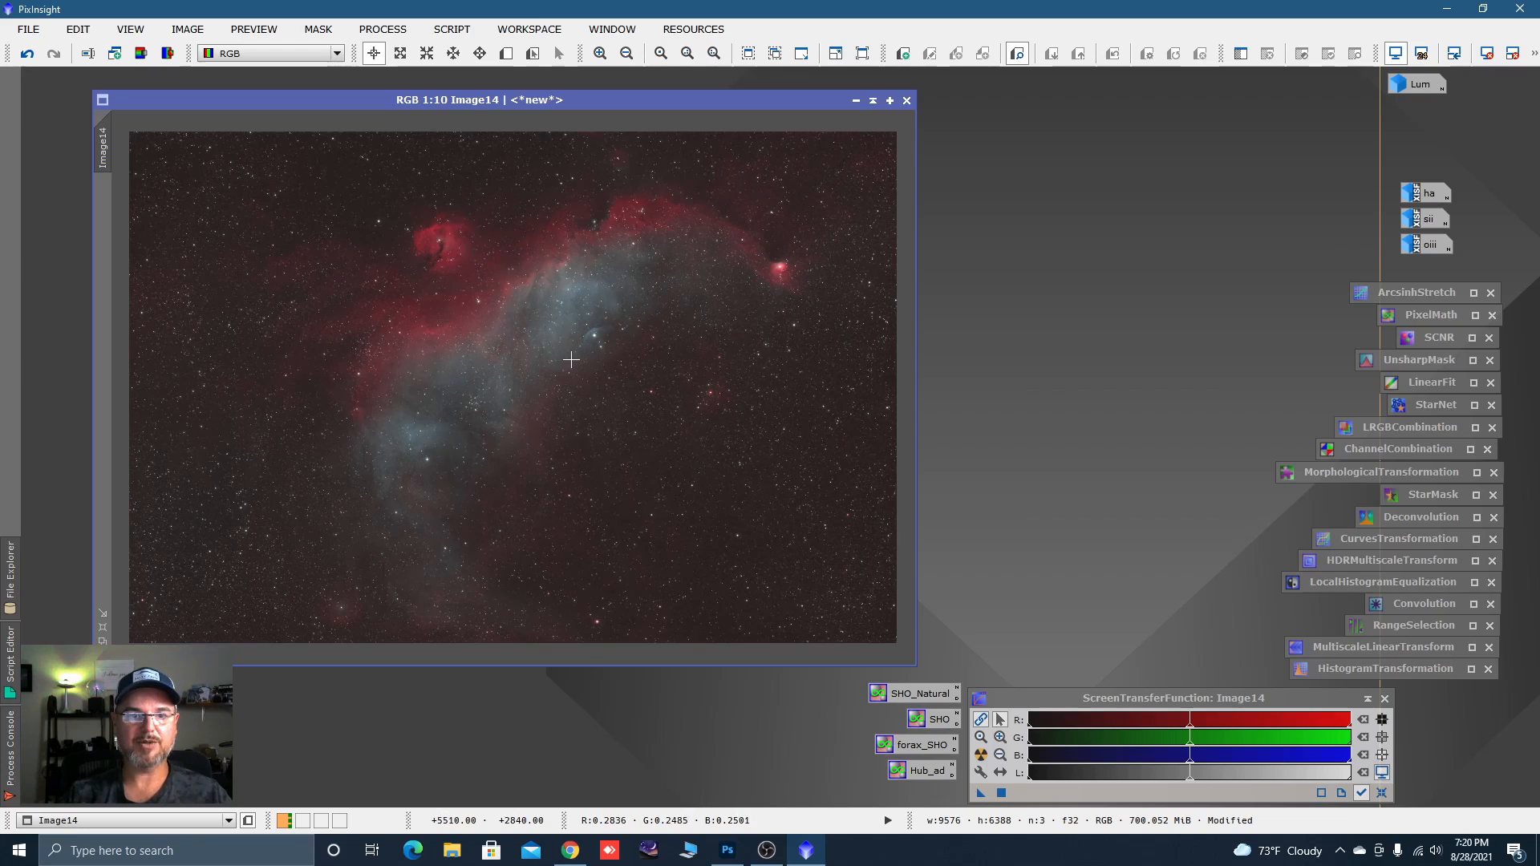
pyautogui.moveTo(438, 104); pyautogui.dragTo(418, 107)
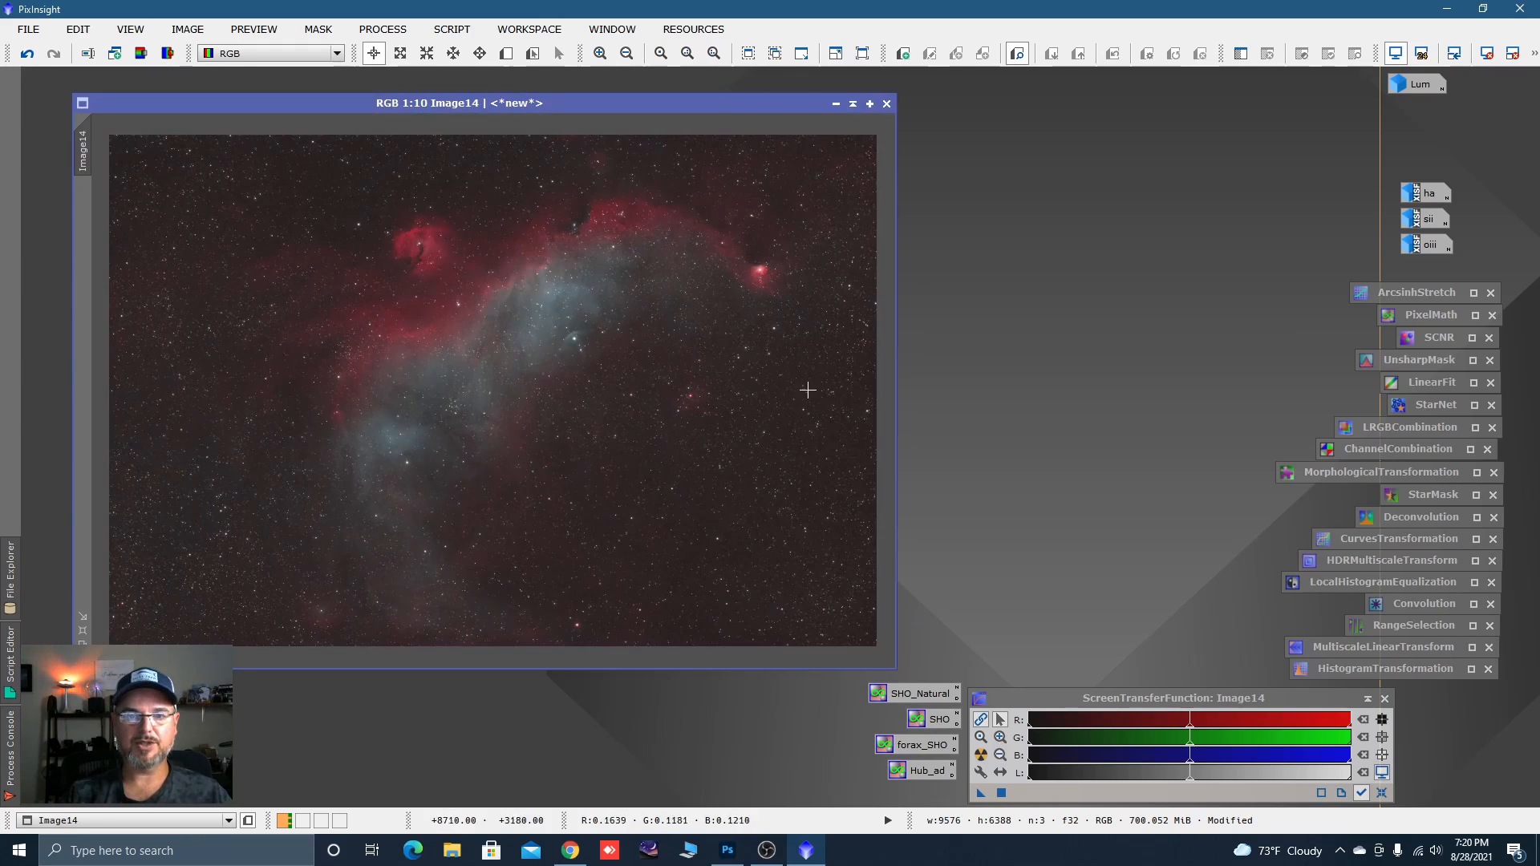
# Apply a CurvesTransformation contrast curve to RGB/K with raised highlights and a shadow point at input 0.11111, output 0.10336; reset and put away the tool.
pyautogui.doubleClick(1366, 542)
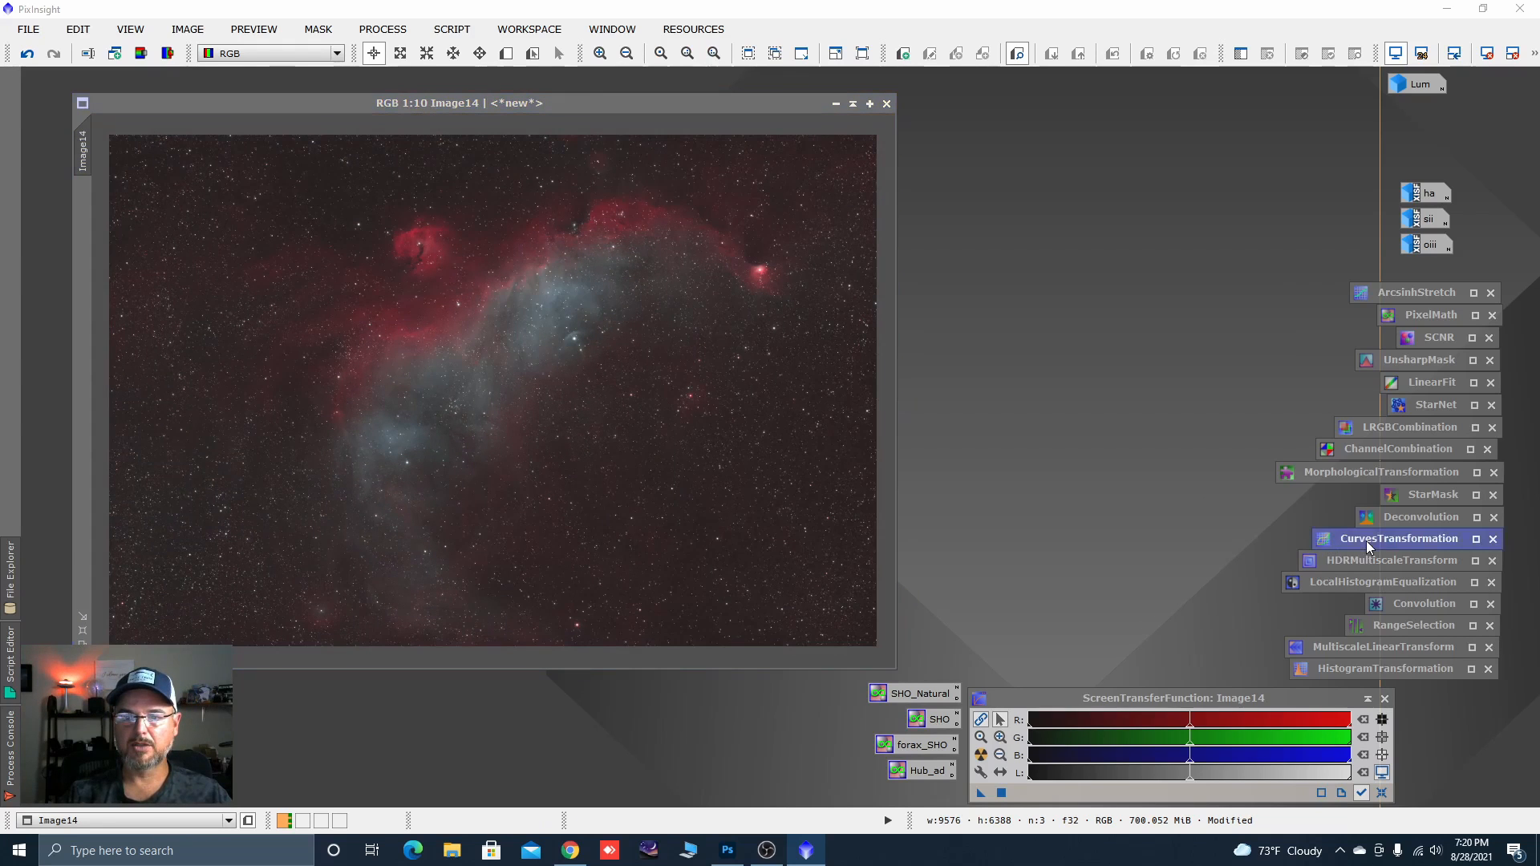
pyautogui.click(996, 581)
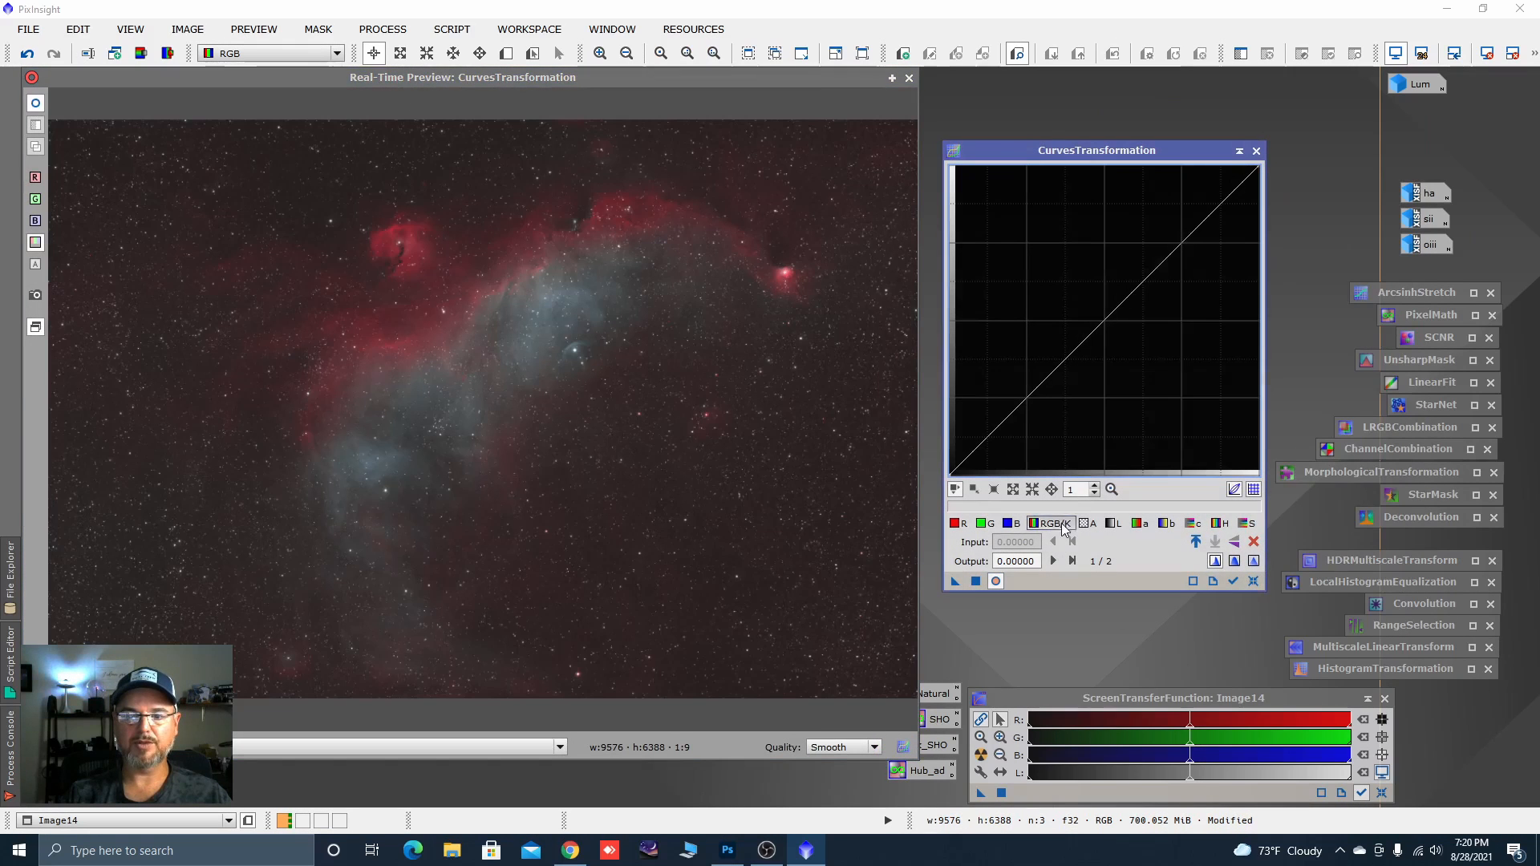
pyautogui.moveTo(1130, 294); pyautogui.dragTo(1129, 266)
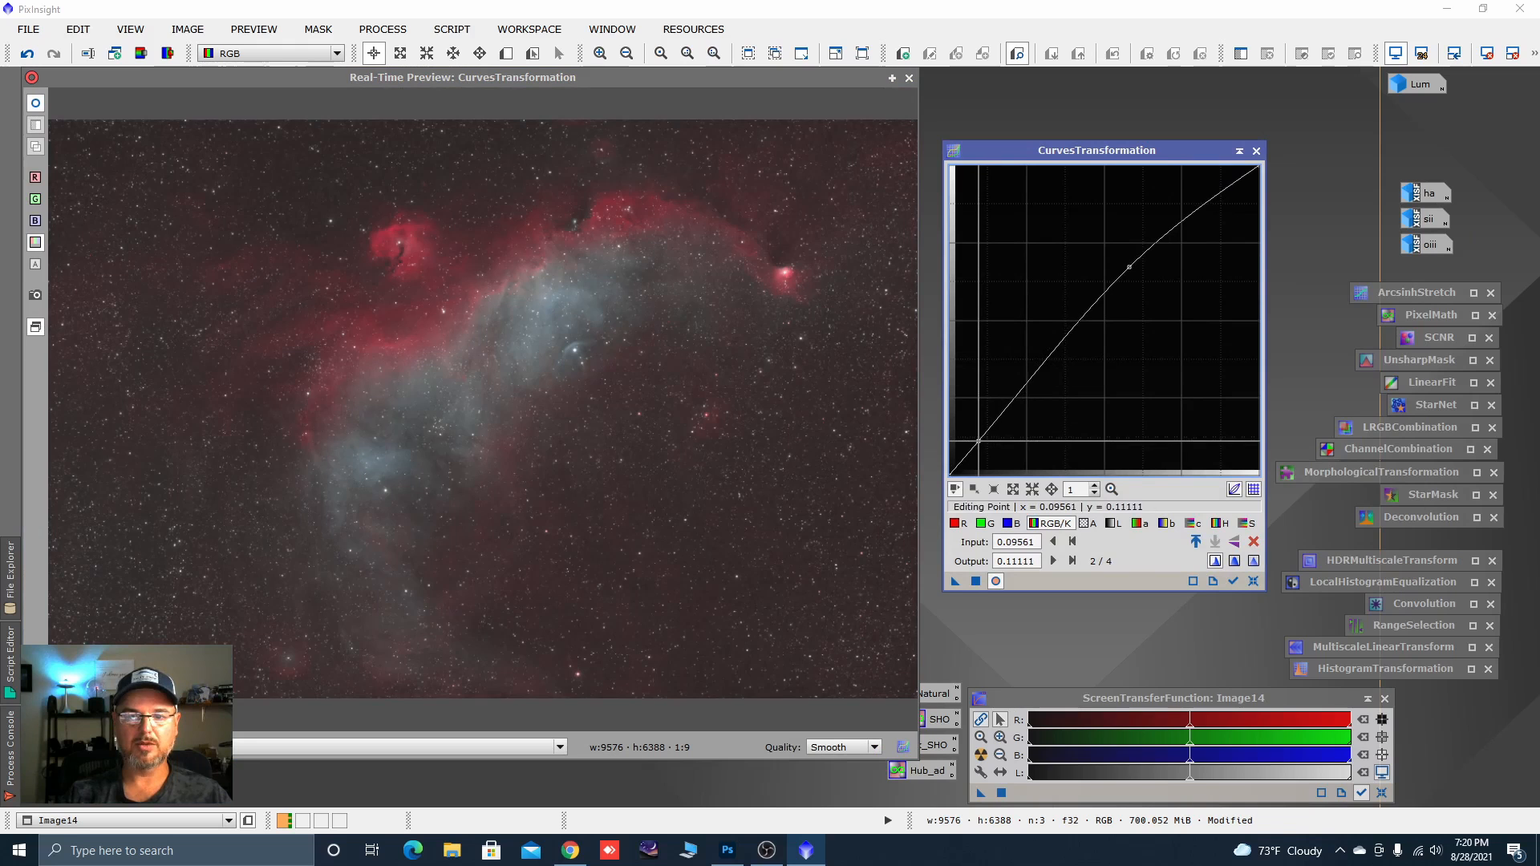
pyautogui.click(982, 442)
pyautogui.moveTo(982, 443); pyautogui.dragTo(984, 444)
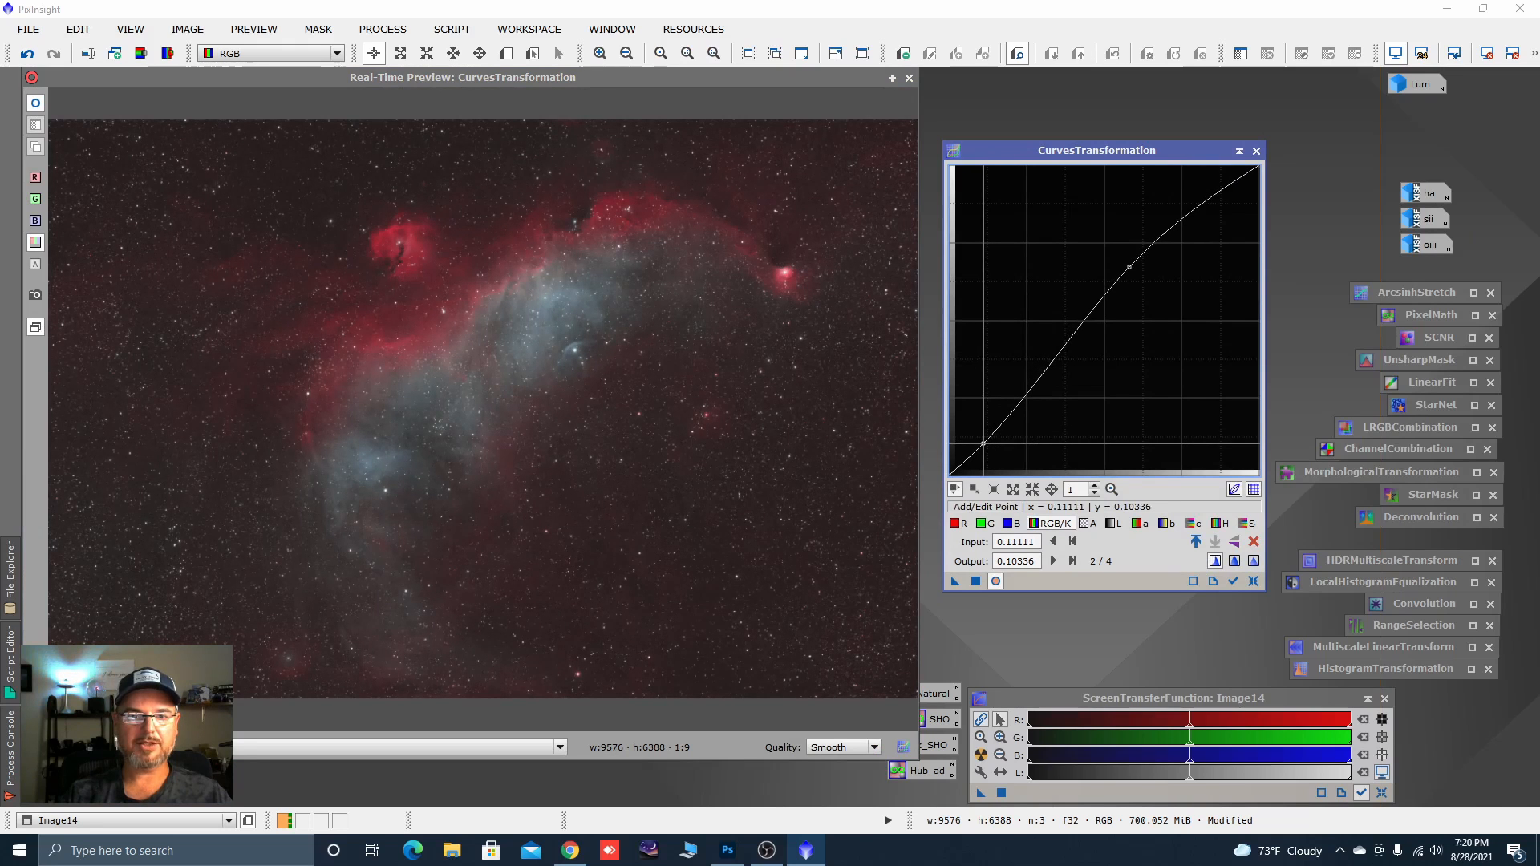
pyautogui.click(977, 580)
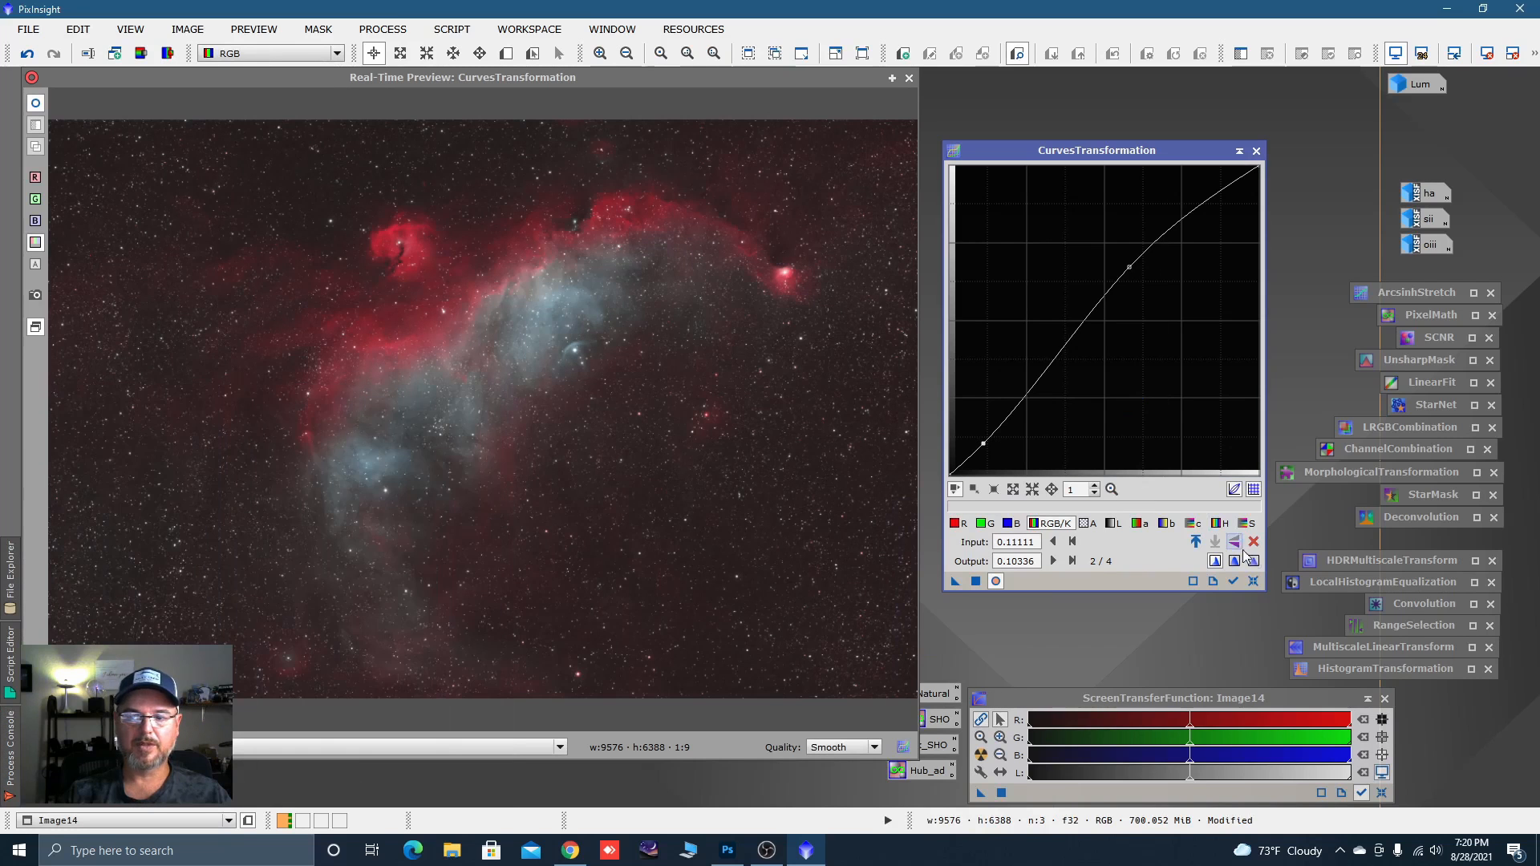
pyautogui.click(1254, 582)
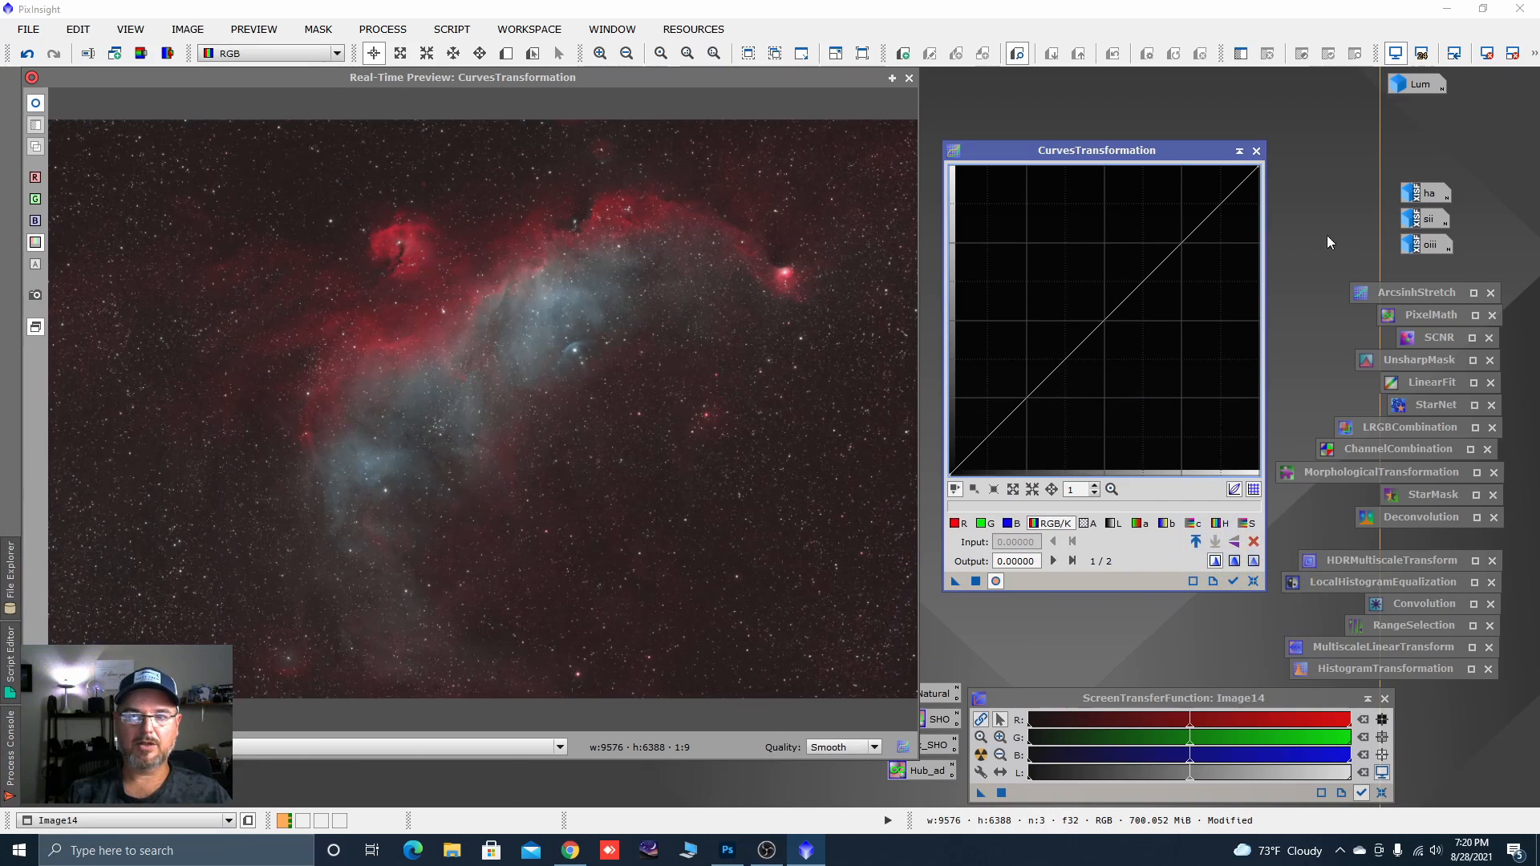
pyautogui.click(1256, 150)
pyautogui.click(910, 78)
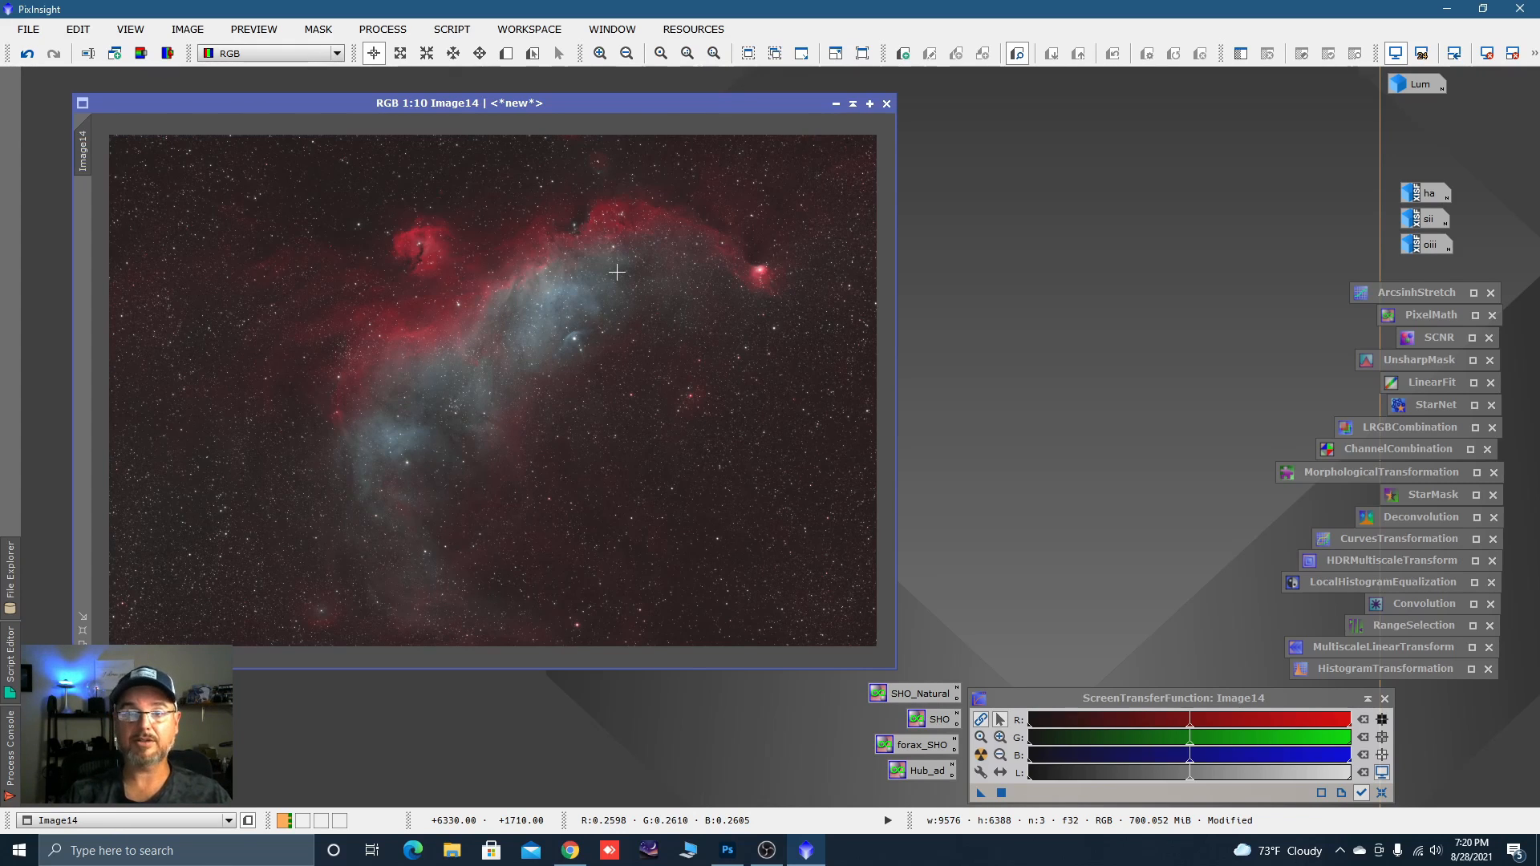
# Extract the lightness of the RGB image as a separate grayscale image and shift its window slightly.
pyautogui.click(142, 55)
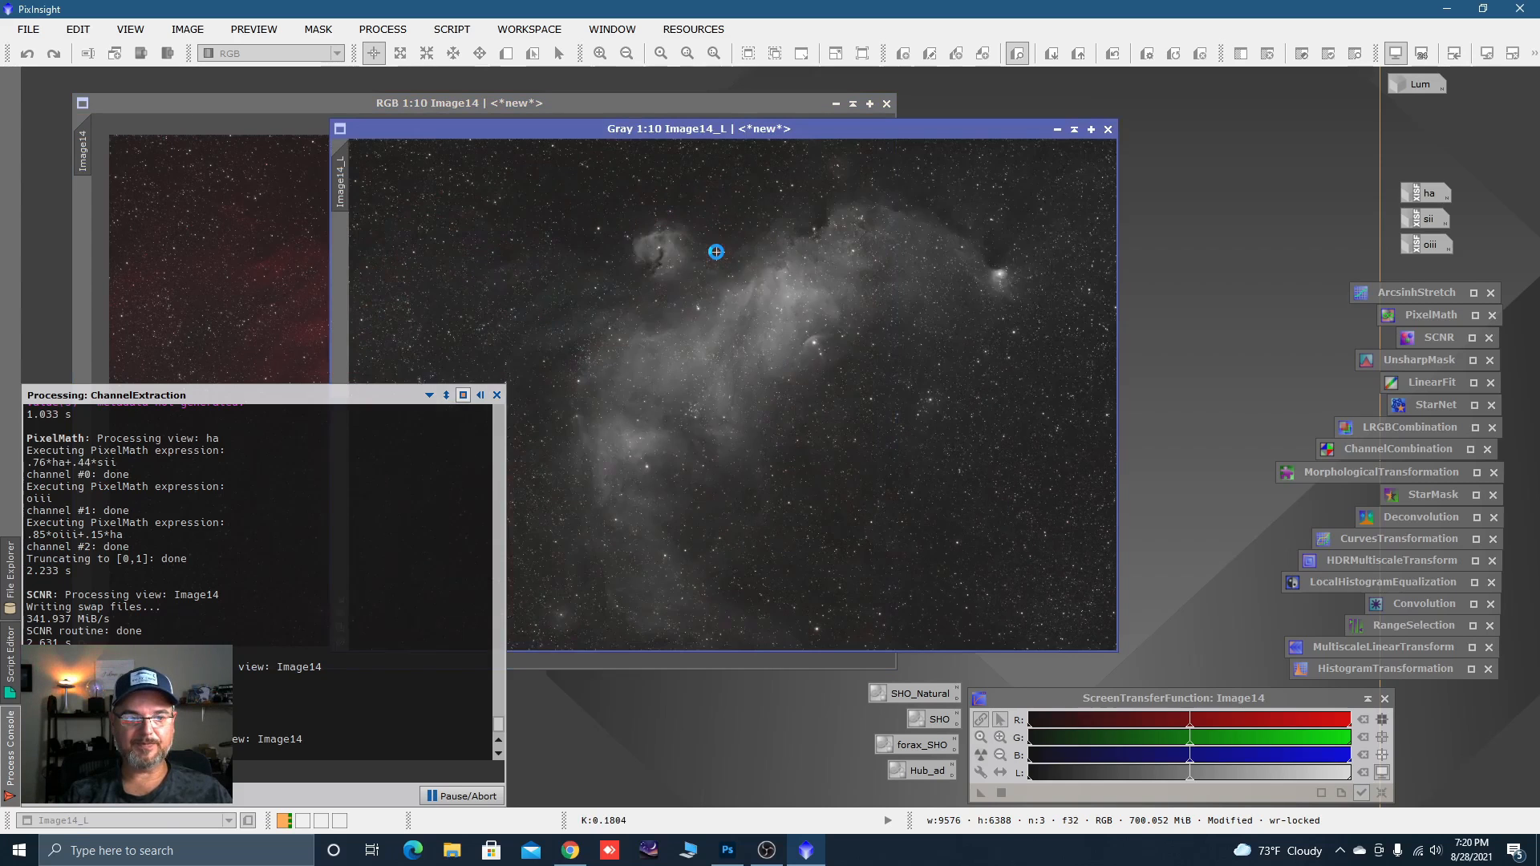
pyautogui.moveTo(752, 130); pyautogui.dragTo(730, 131)
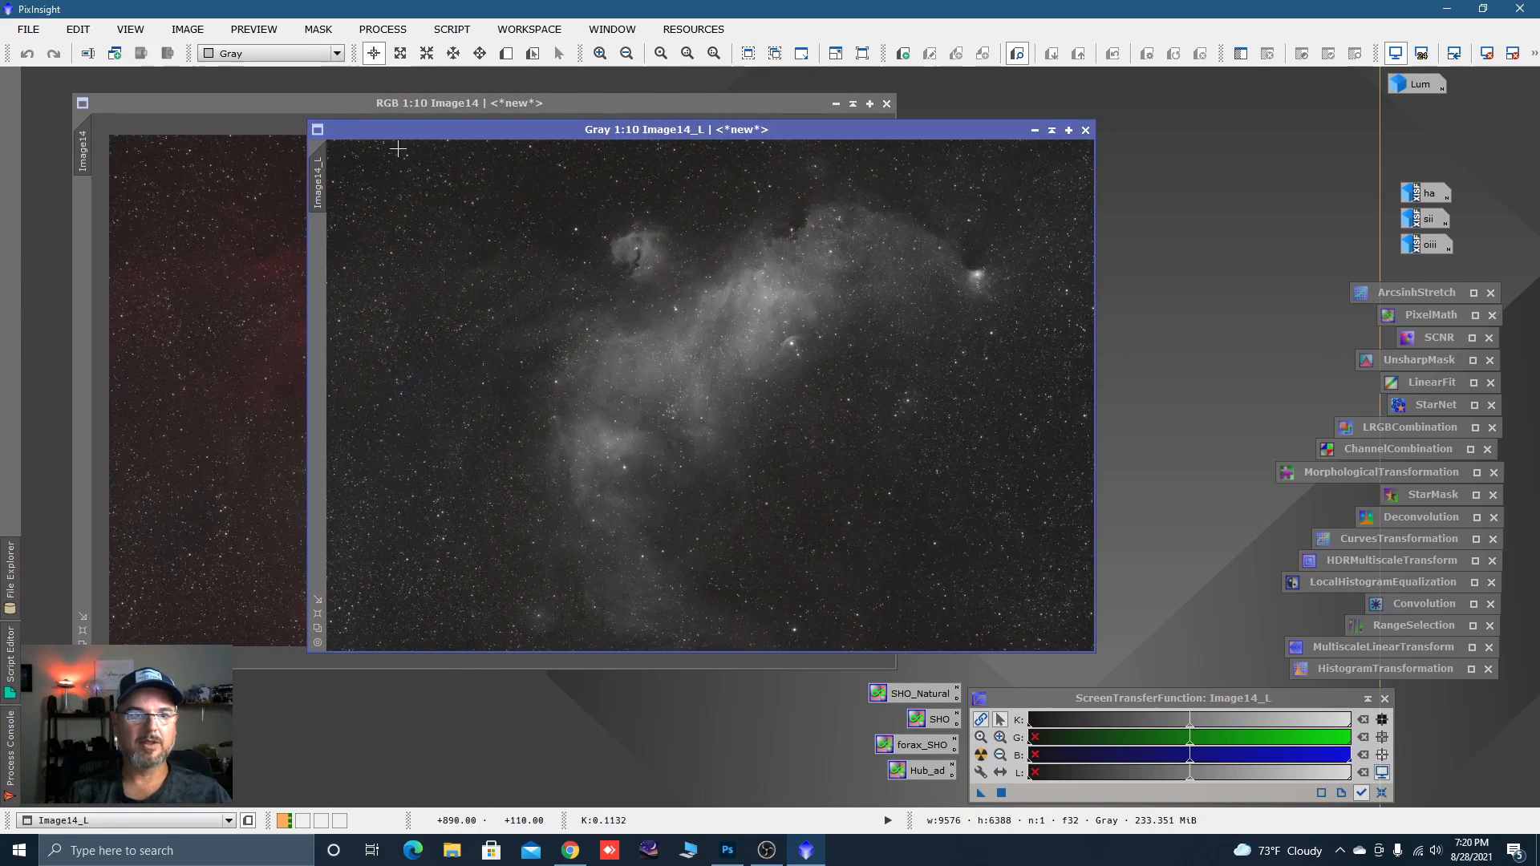
pyautogui.moveTo(319, 164)
pyautogui.mouseDown()
pyautogui.moveTo(134, 211)
pyautogui.moveTo(689, 180)
pyautogui.moveTo(320, 183)
pyautogui.mouseUp()
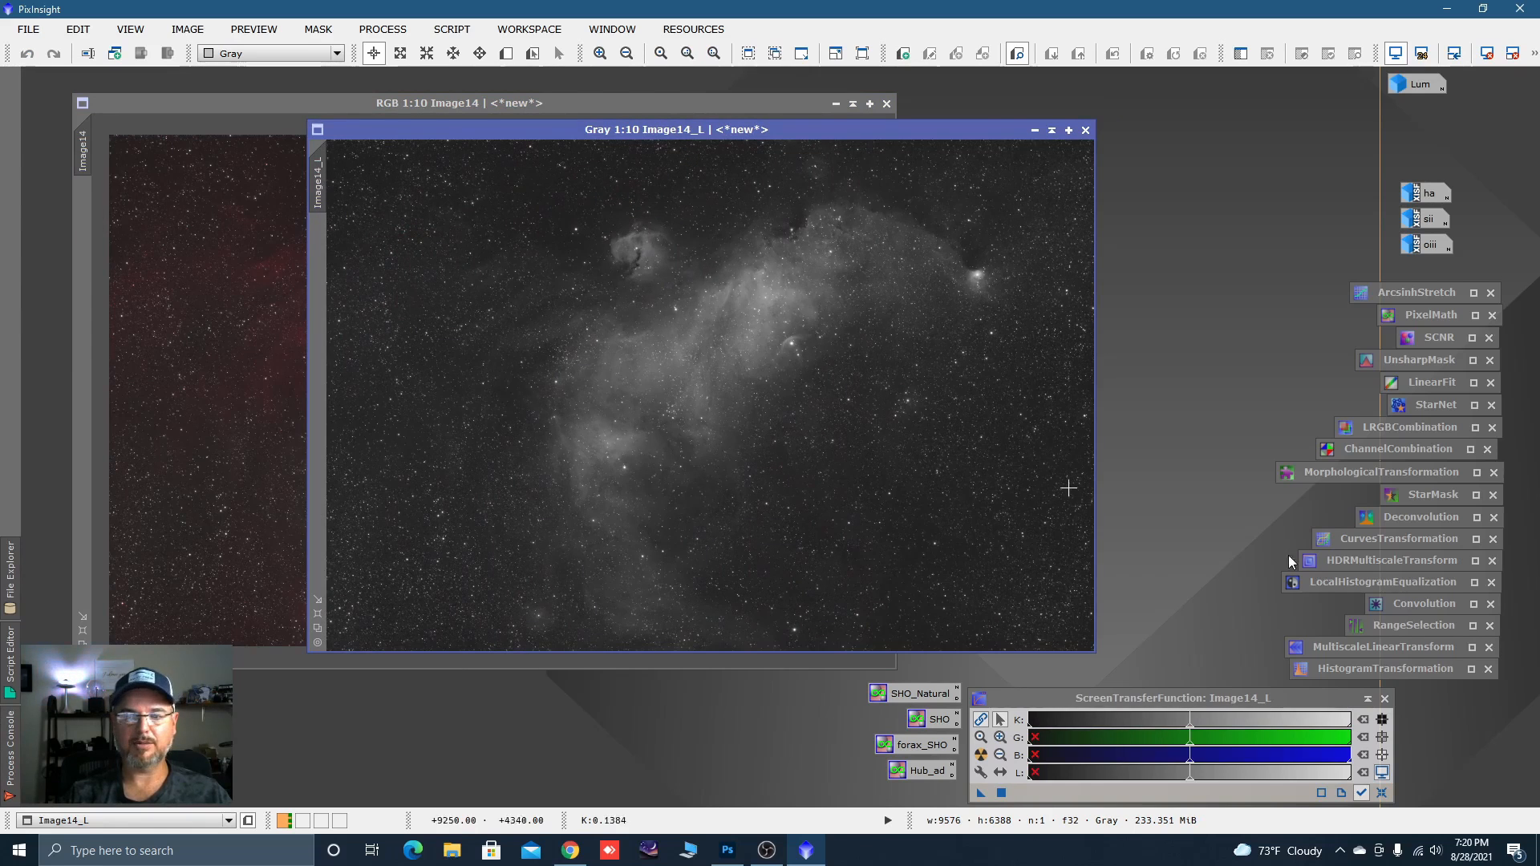
# Apply HistogramTransformation to the extracted lightness image with shadows 0.05316456 and midtones 0.46075949, and put away the tool and its preview.
pyautogui.doubleClick(1350, 670)
pyautogui.click(1344, 677)
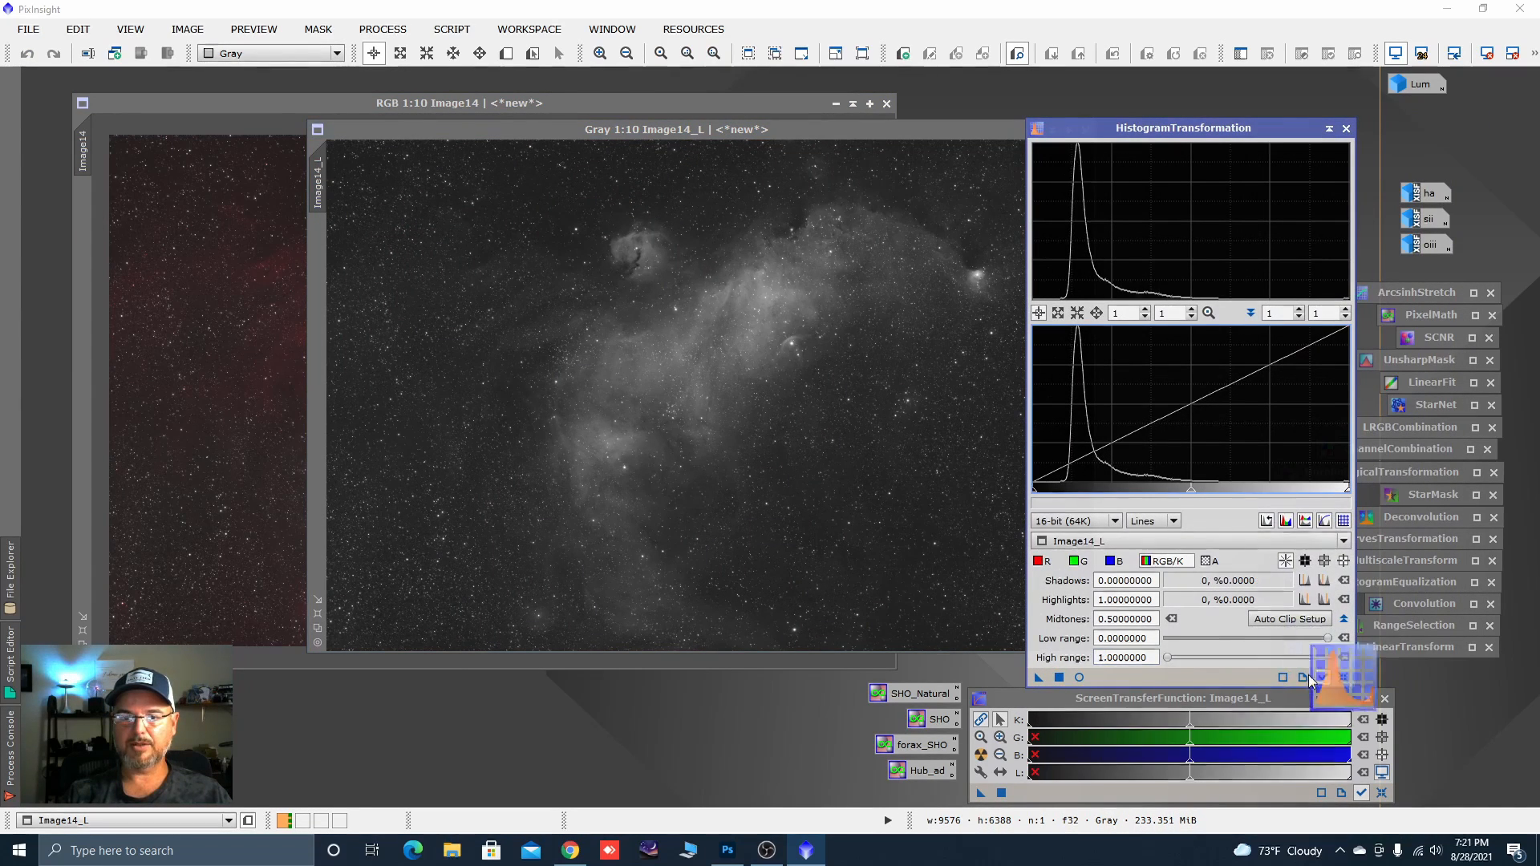
pyautogui.click(1079, 677)
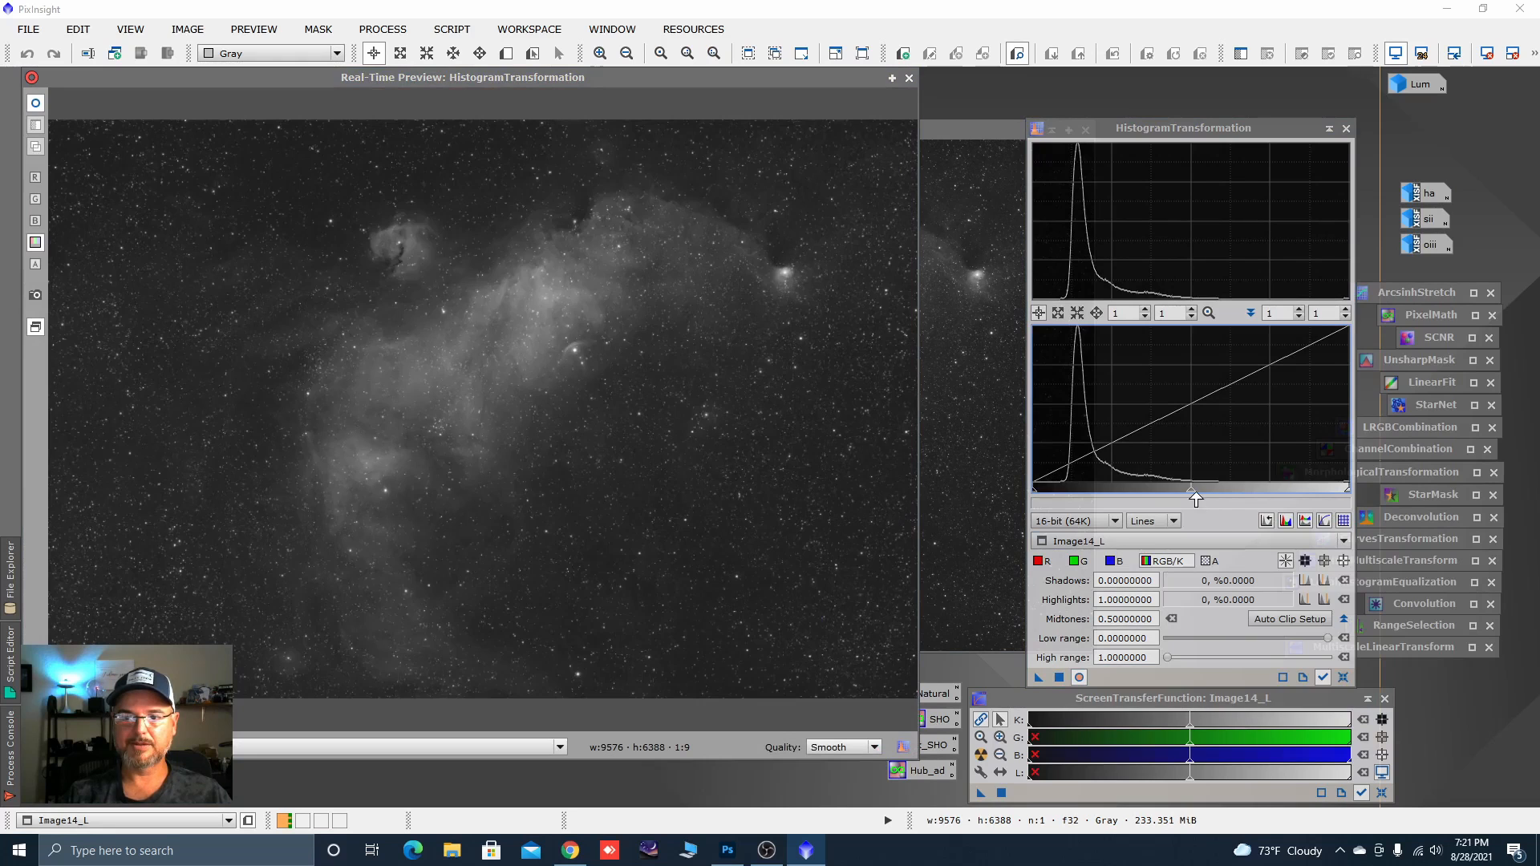
pyautogui.moveTo(1193, 493); pyautogui.dragTo(1155, 501)
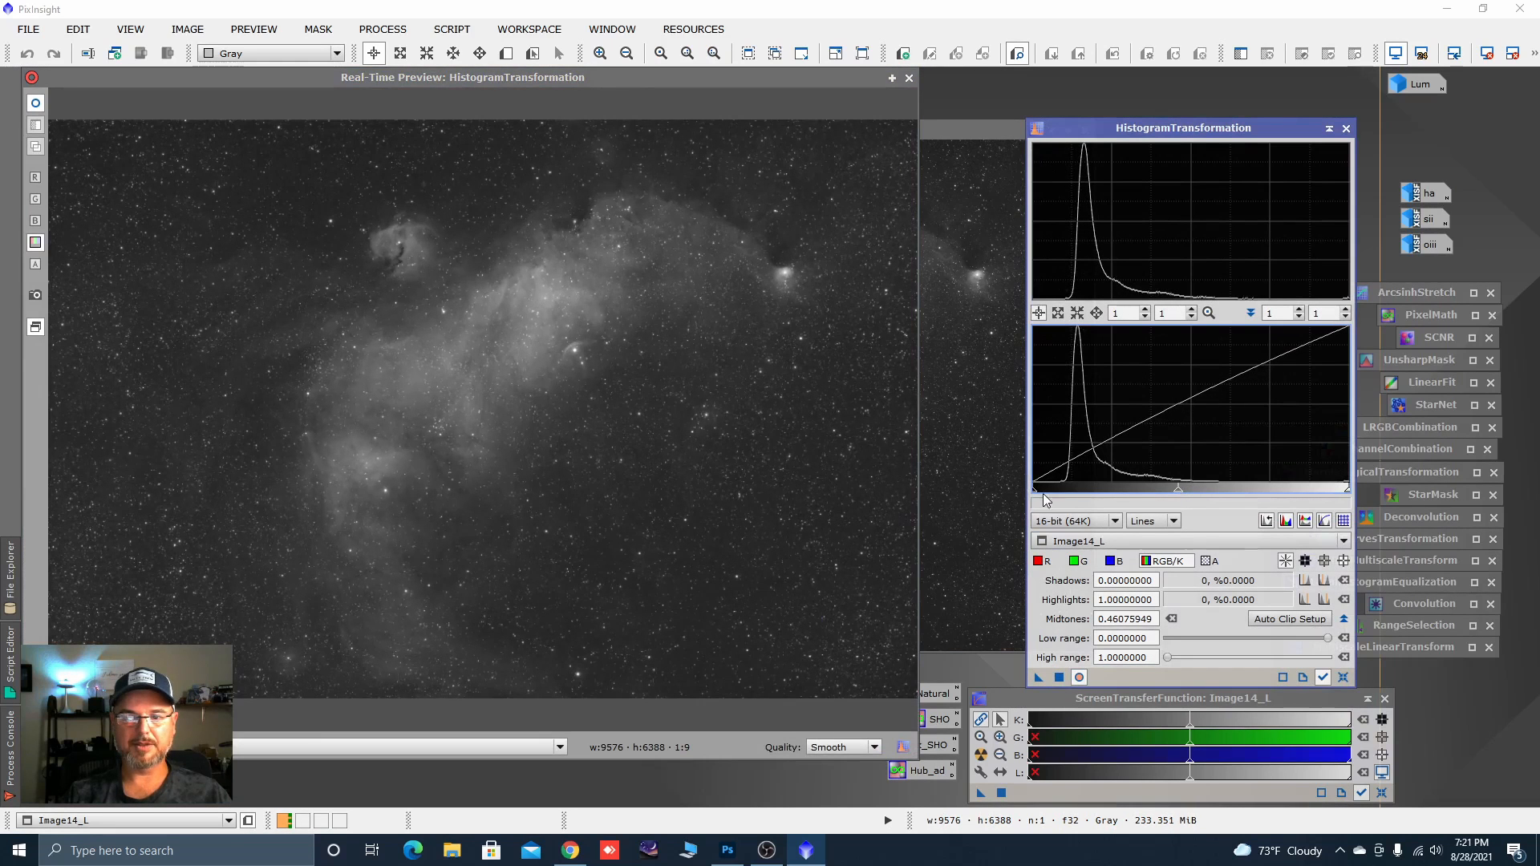
pyautogui.moveTo(1035, 491); pyautogui.dragTo(1050, 497)
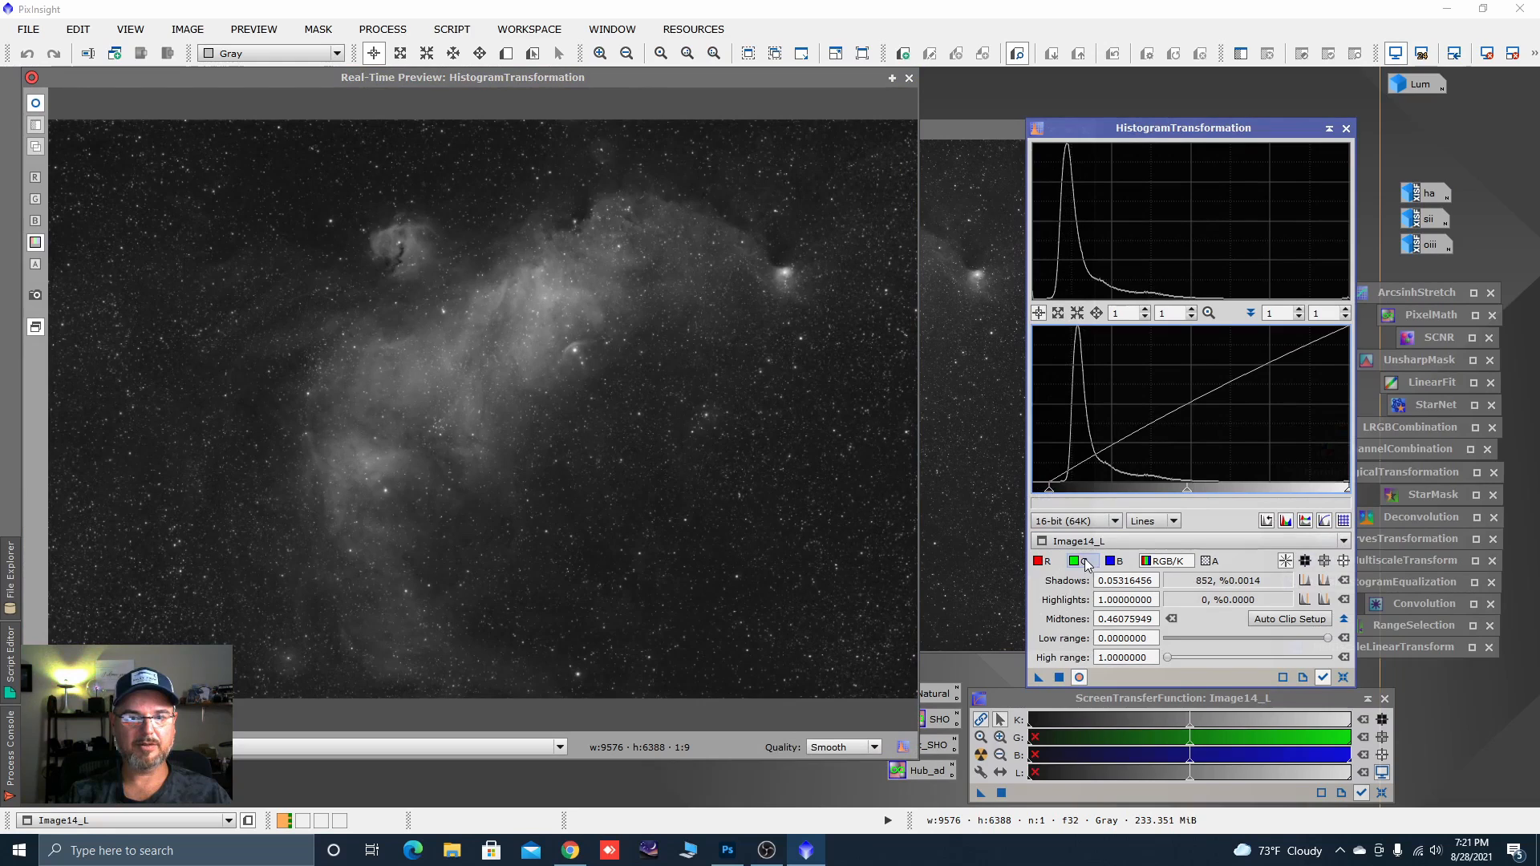
pyautogui.click(1059, 677)
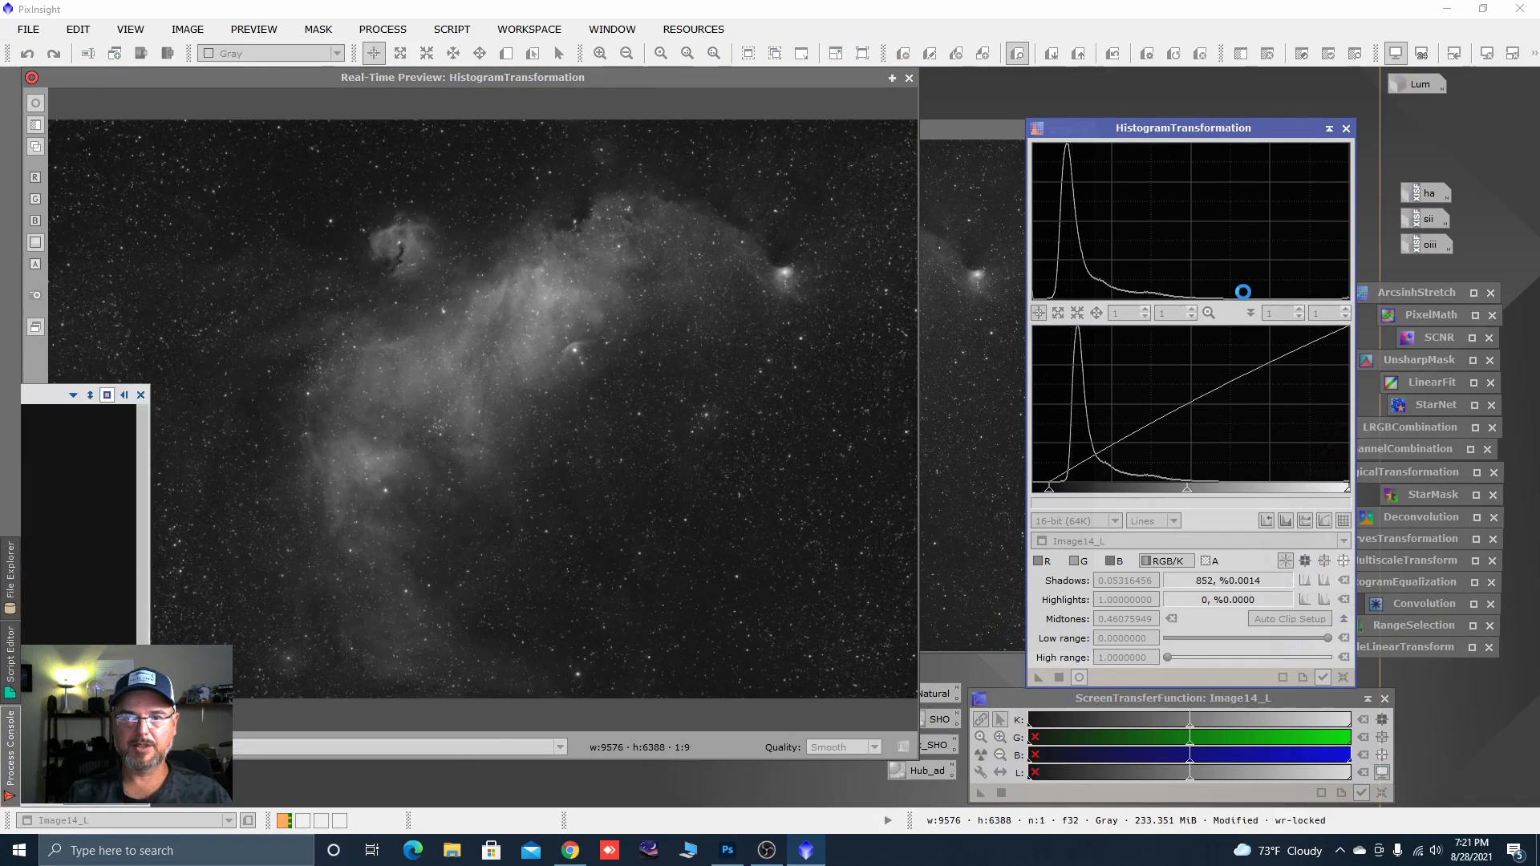
pyautogui.click(1347, 128)
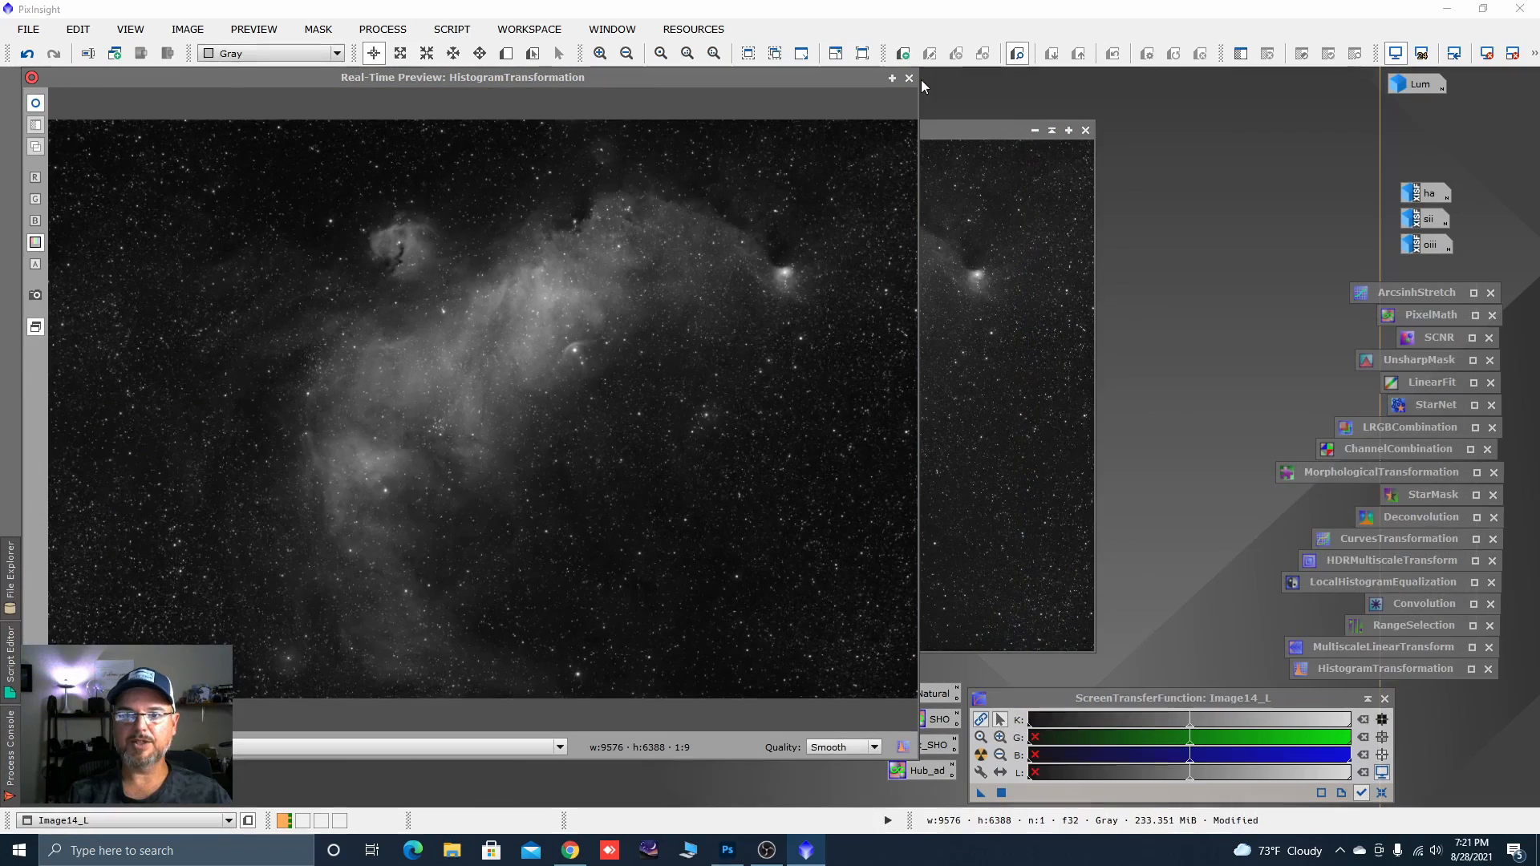
pyautogui.click(909, 78)
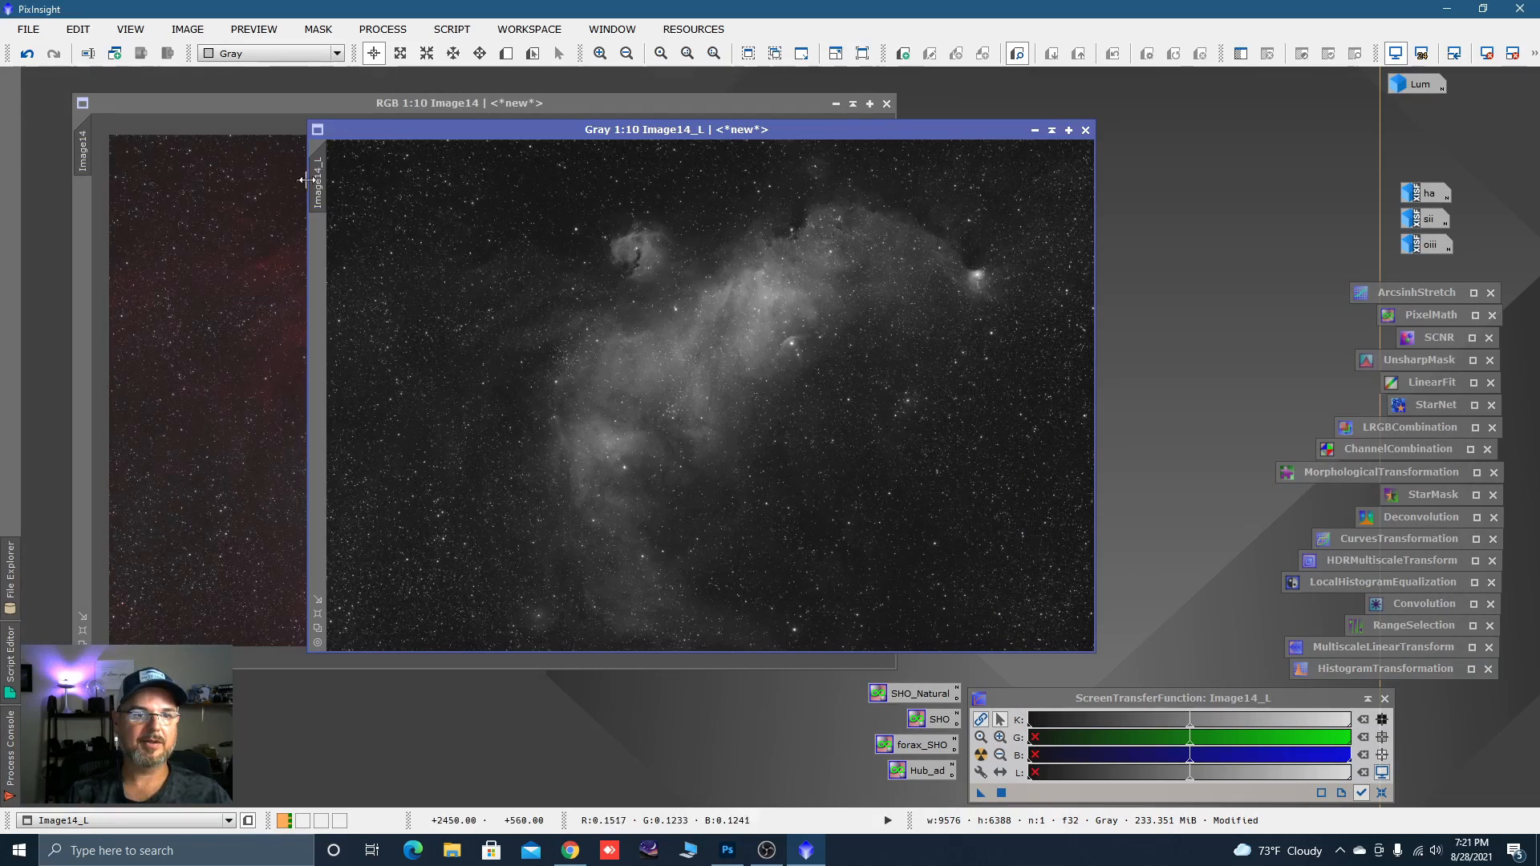
# Mask the RGB image with the lightness image, park the minimised lightness image in free workspace, and hide the mask overlay.
pyautogui.moveTo(321, 182); pyautogui.dragTo(84, 173)
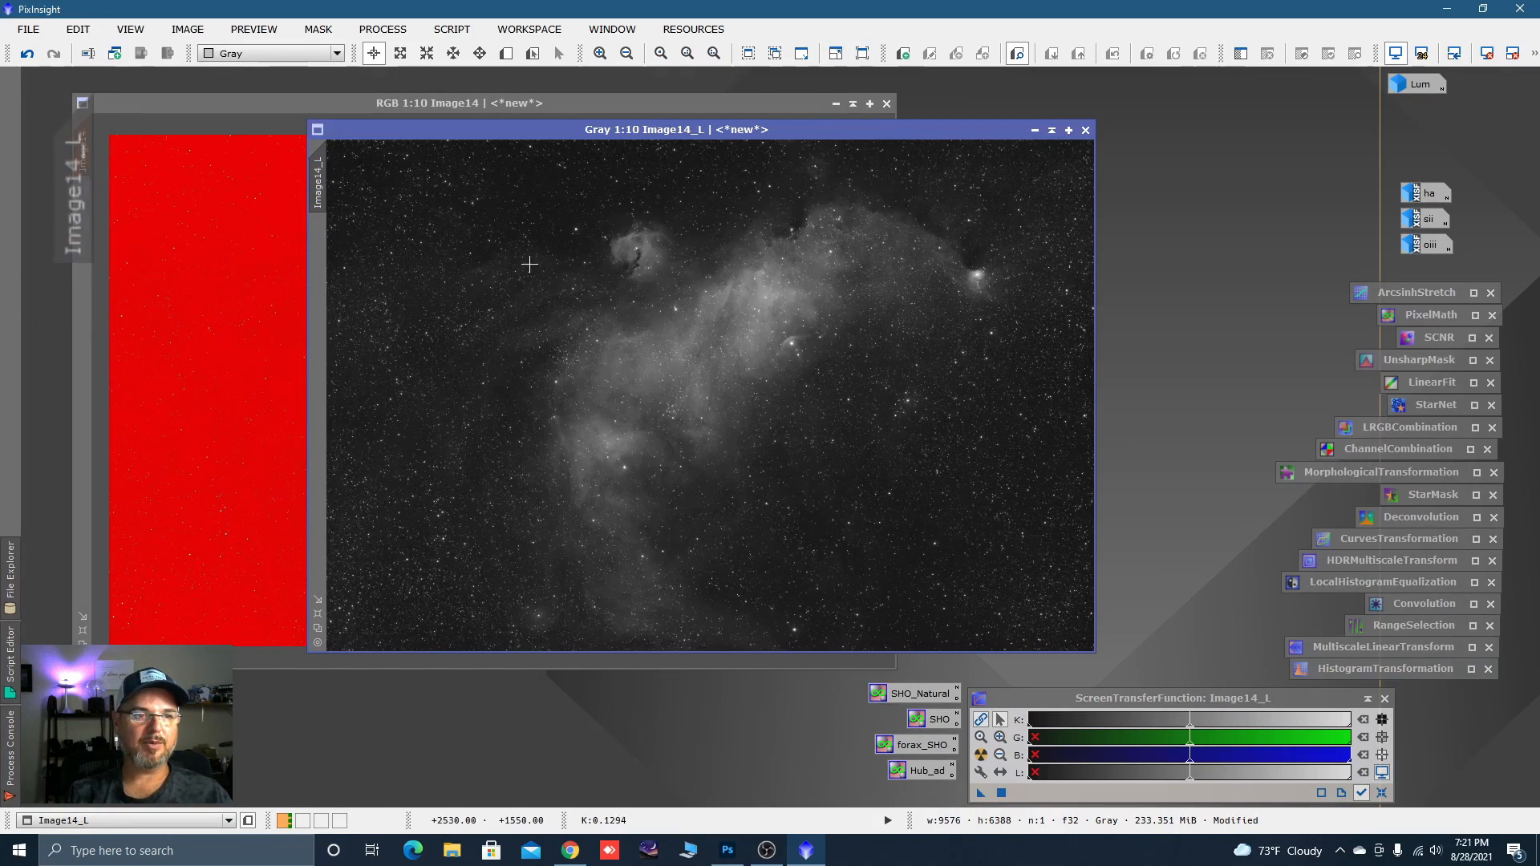
pyautogui.click(1035, 129)
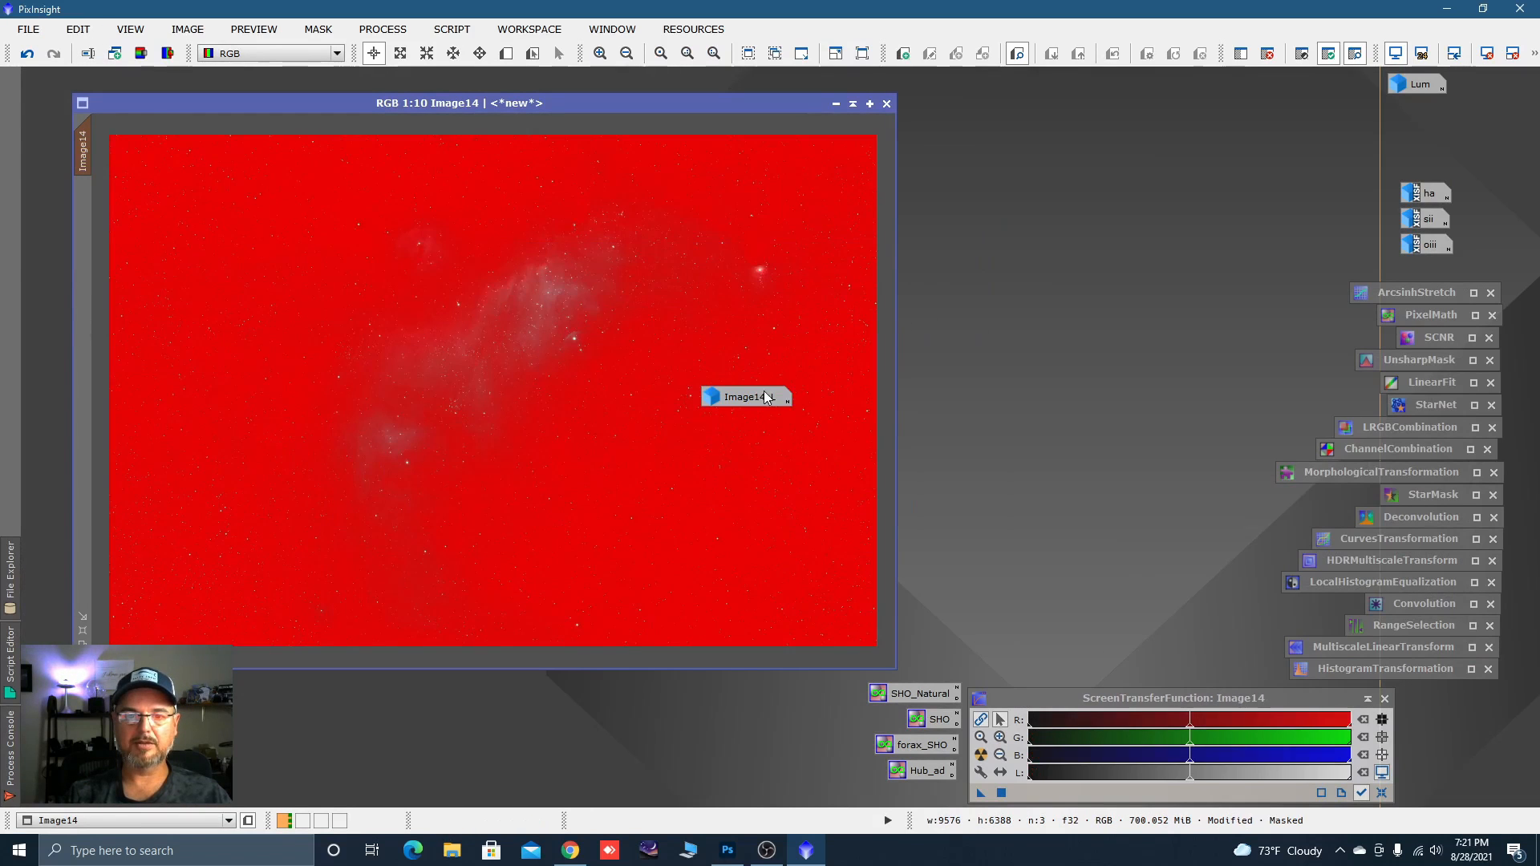
pyautogui.moveTo(748, 397); pyautogui.dragTo(810, 768)
pyautogui.rightClick(798, 766)
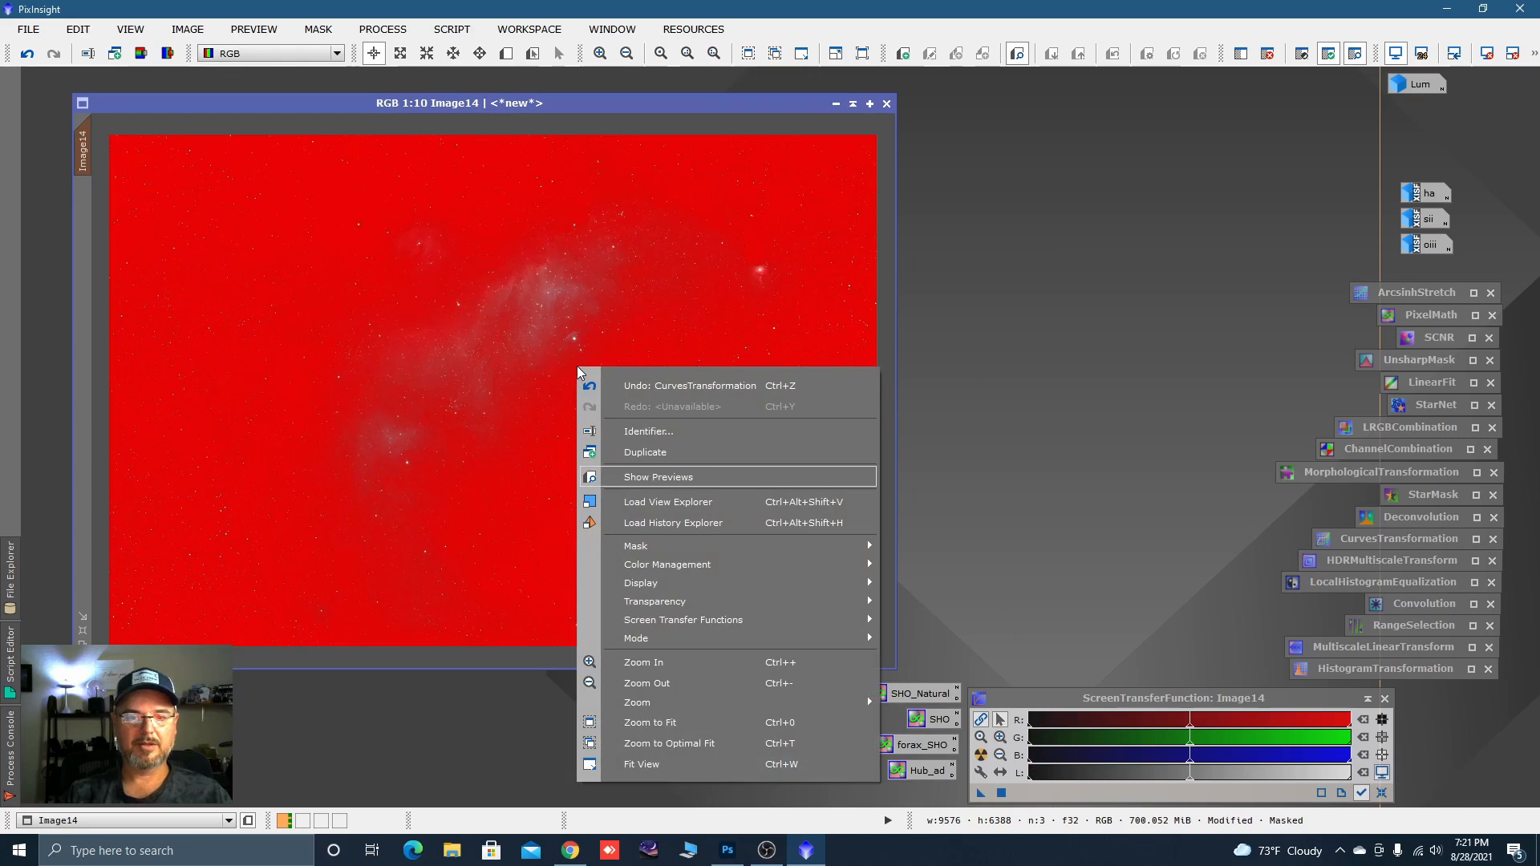
pyautogui.moveTo(666, 547)
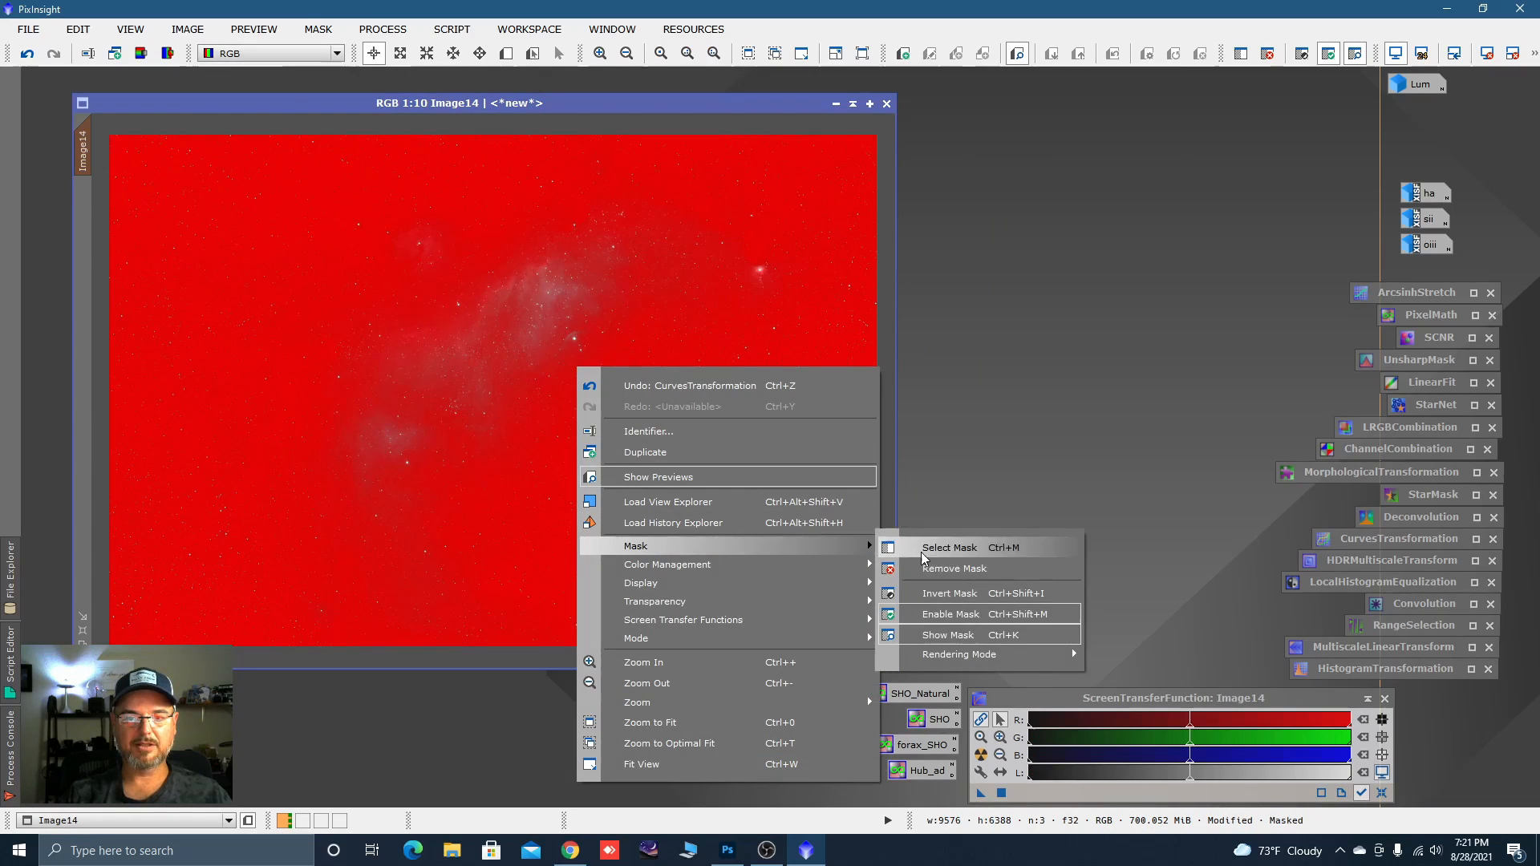
pyautogui.click(944, 636)
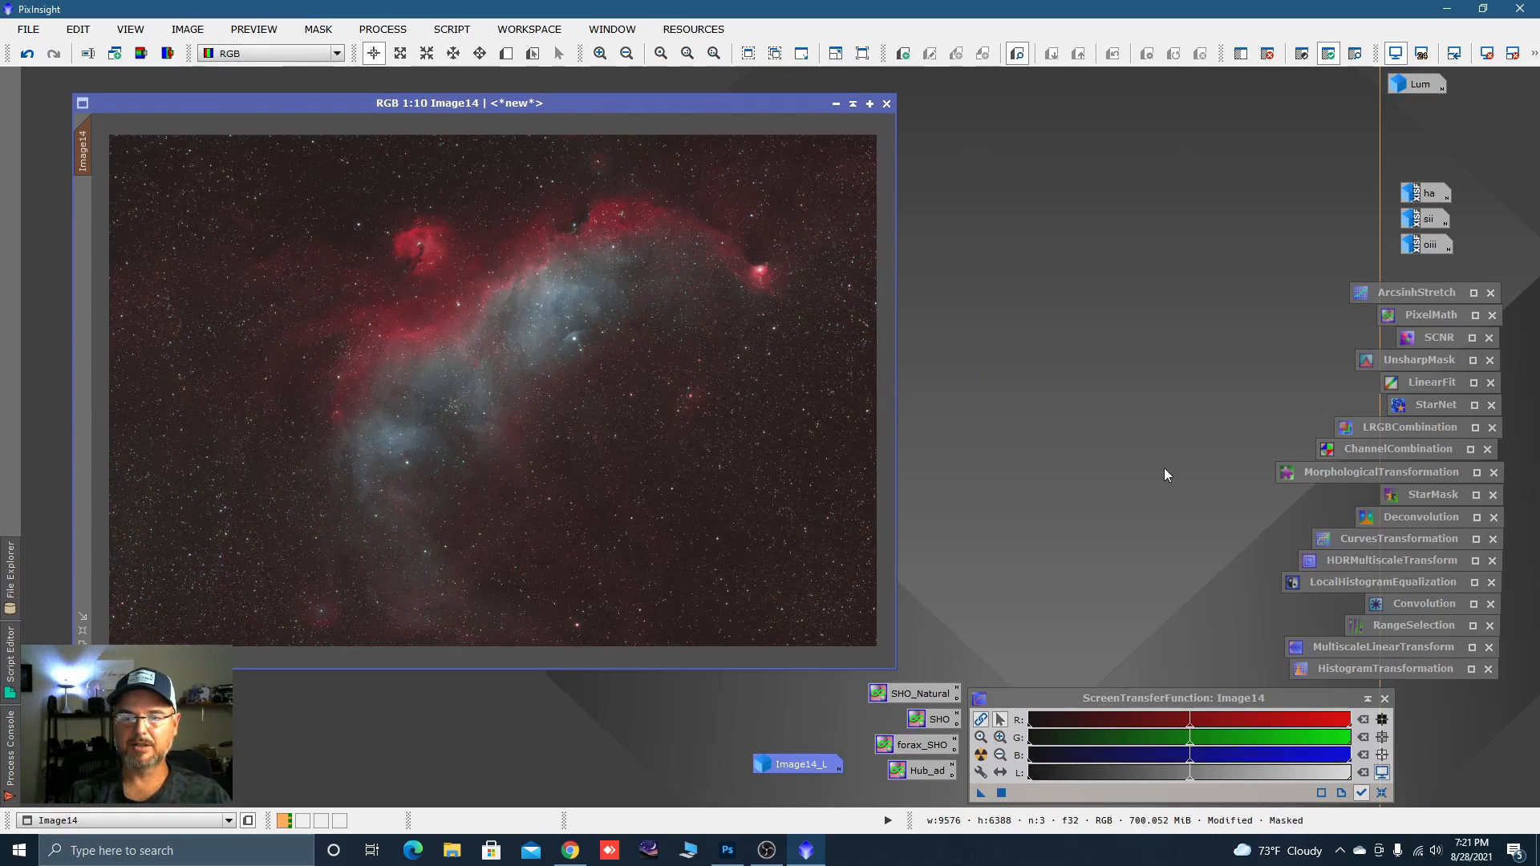
# Preview CurvesTransformation on the masked RGB image and raise the saturation curve with a point at input 0.20155, output 0.38501.
pyautogui.doubleClick(1354, 537)
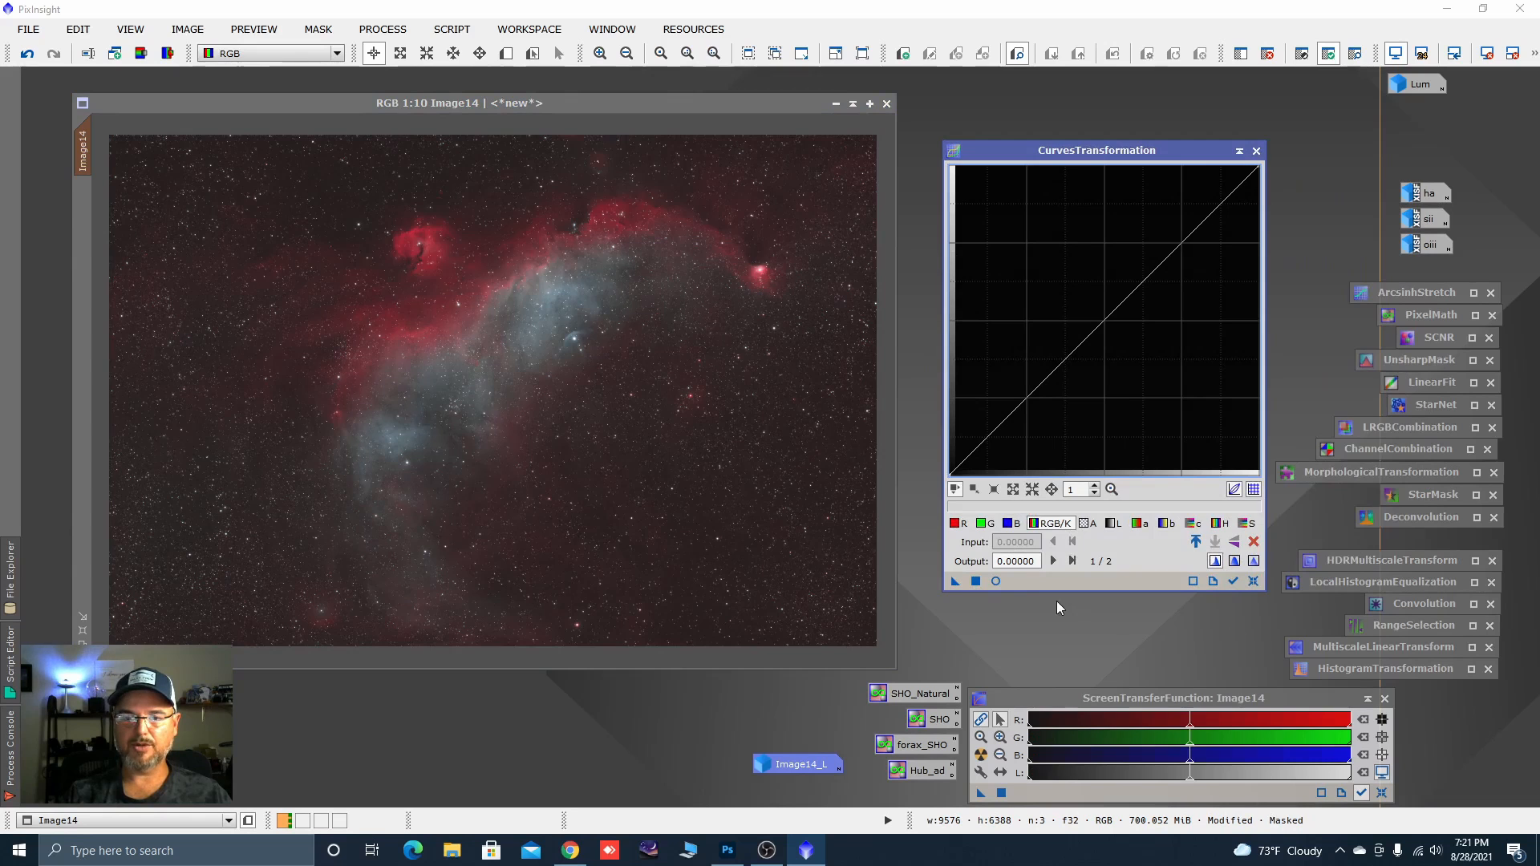
pyautogui.click(996, 582)
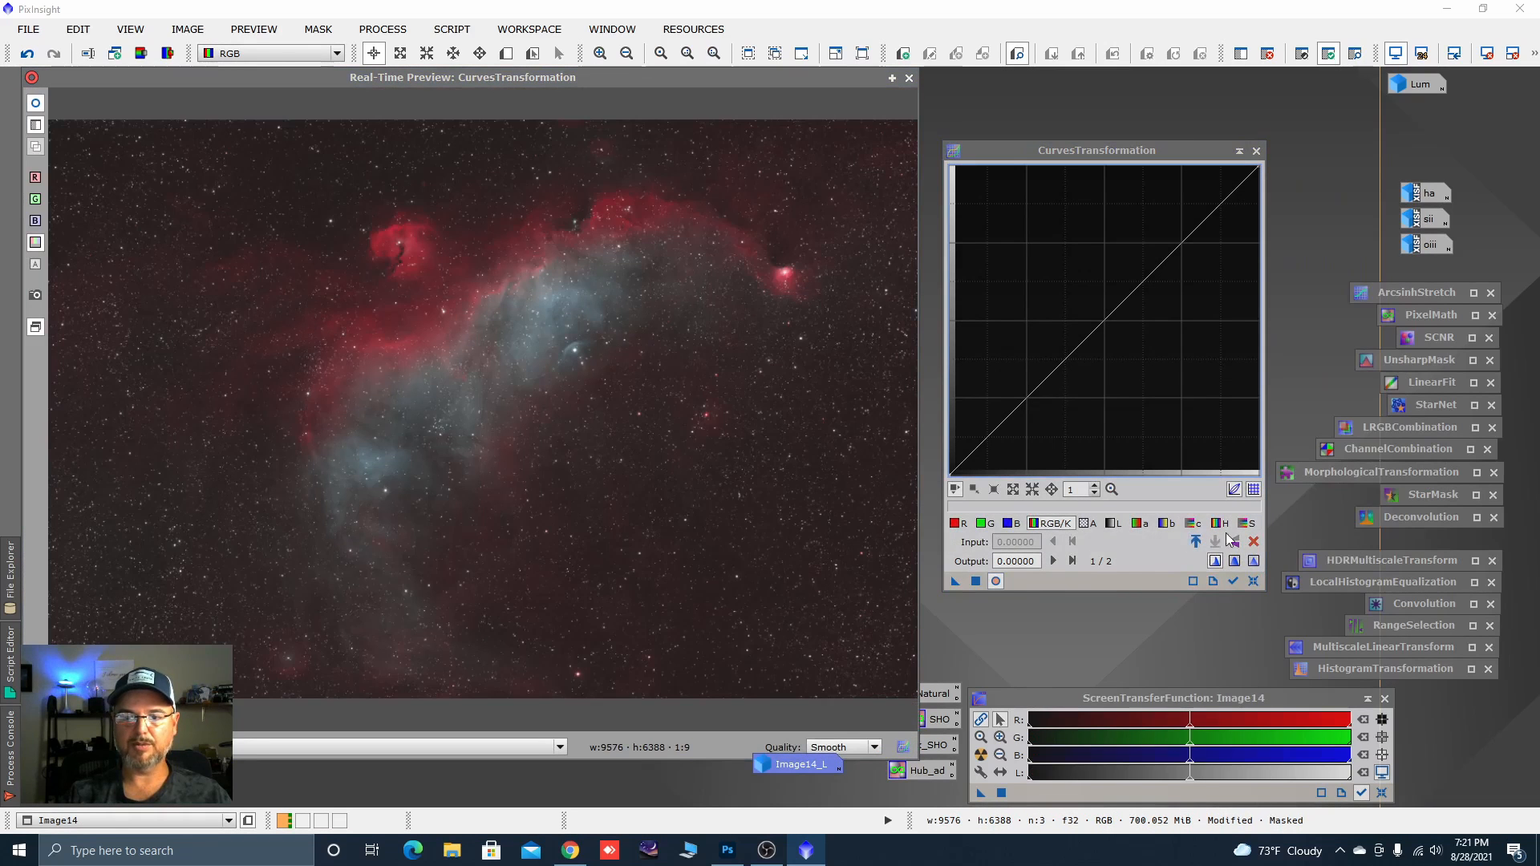
pyautogui.click(1244, 531)
pyautogui.moveTo(1035, 388); pyautogui.dragTo(1011, 356)
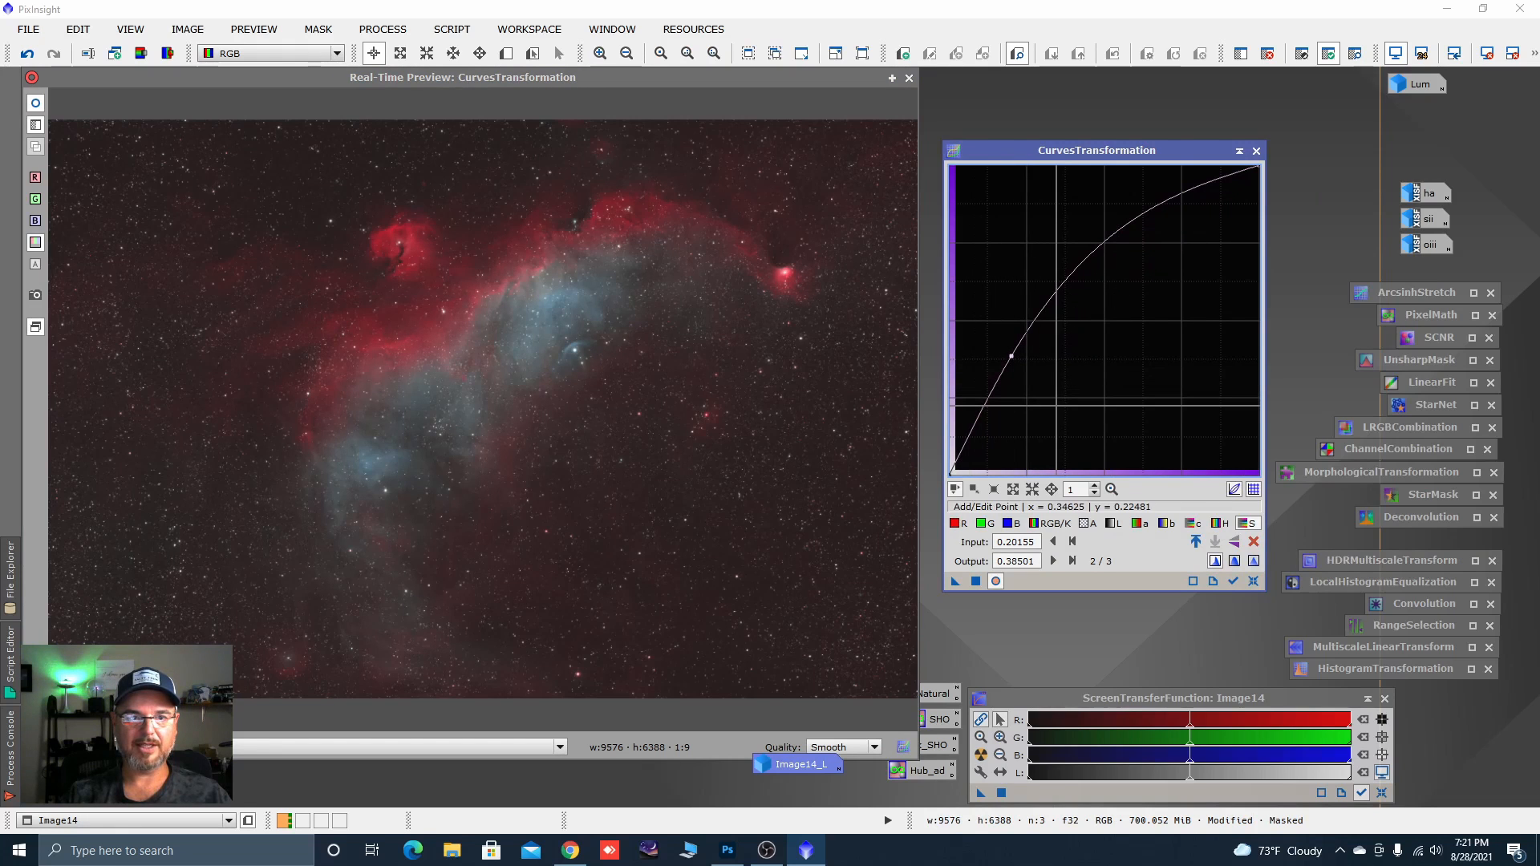
# Add a point to the b curve at input 0.42119, output 0.41085, apply the curves, reset the tool and end the preview.
pyautogui.click(1167, 526)
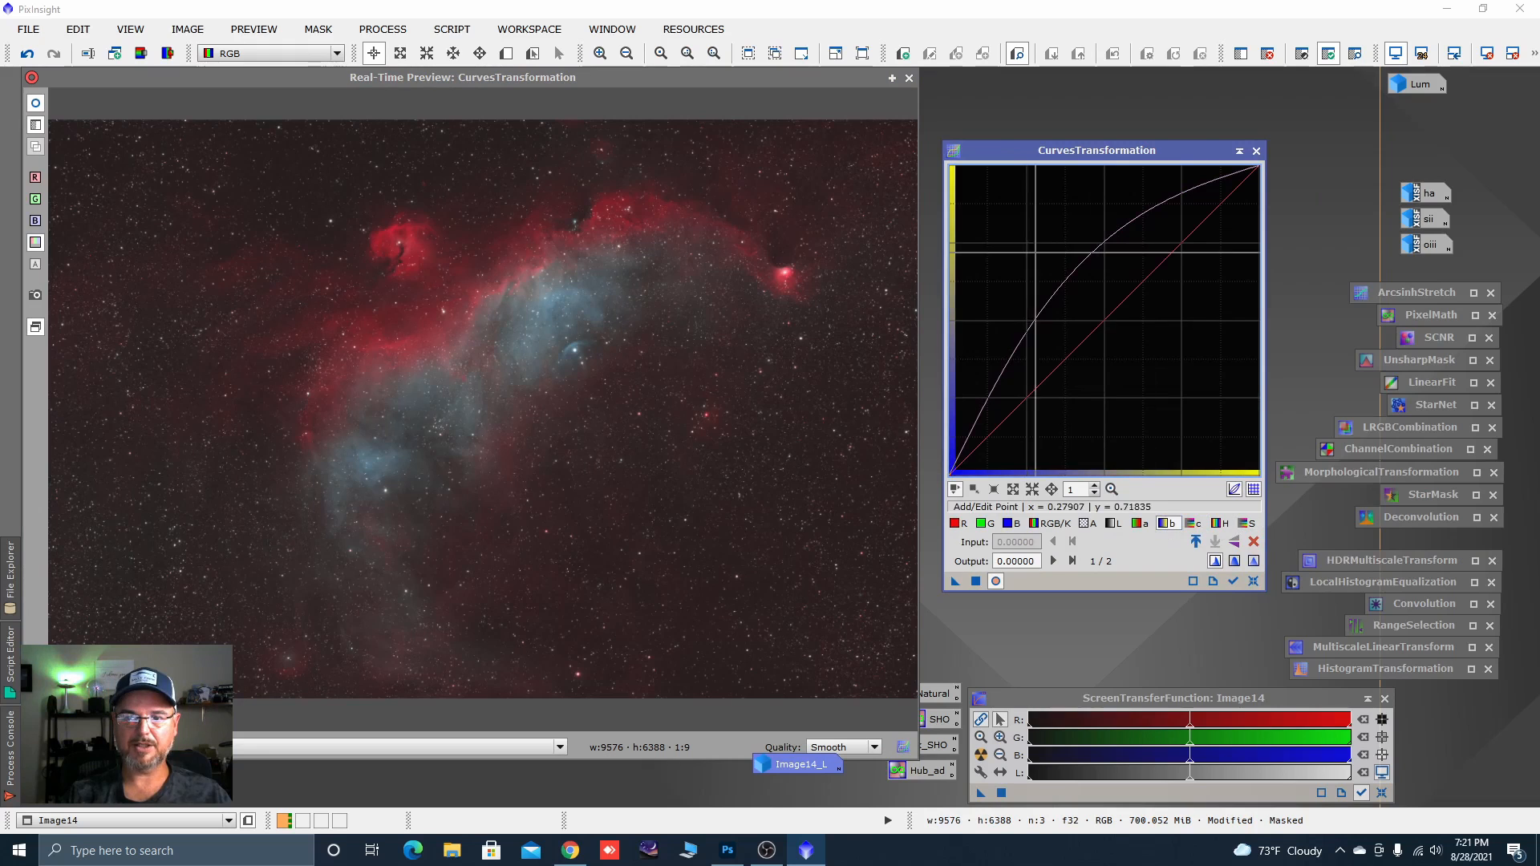
pyautogui.click(1079, 346)
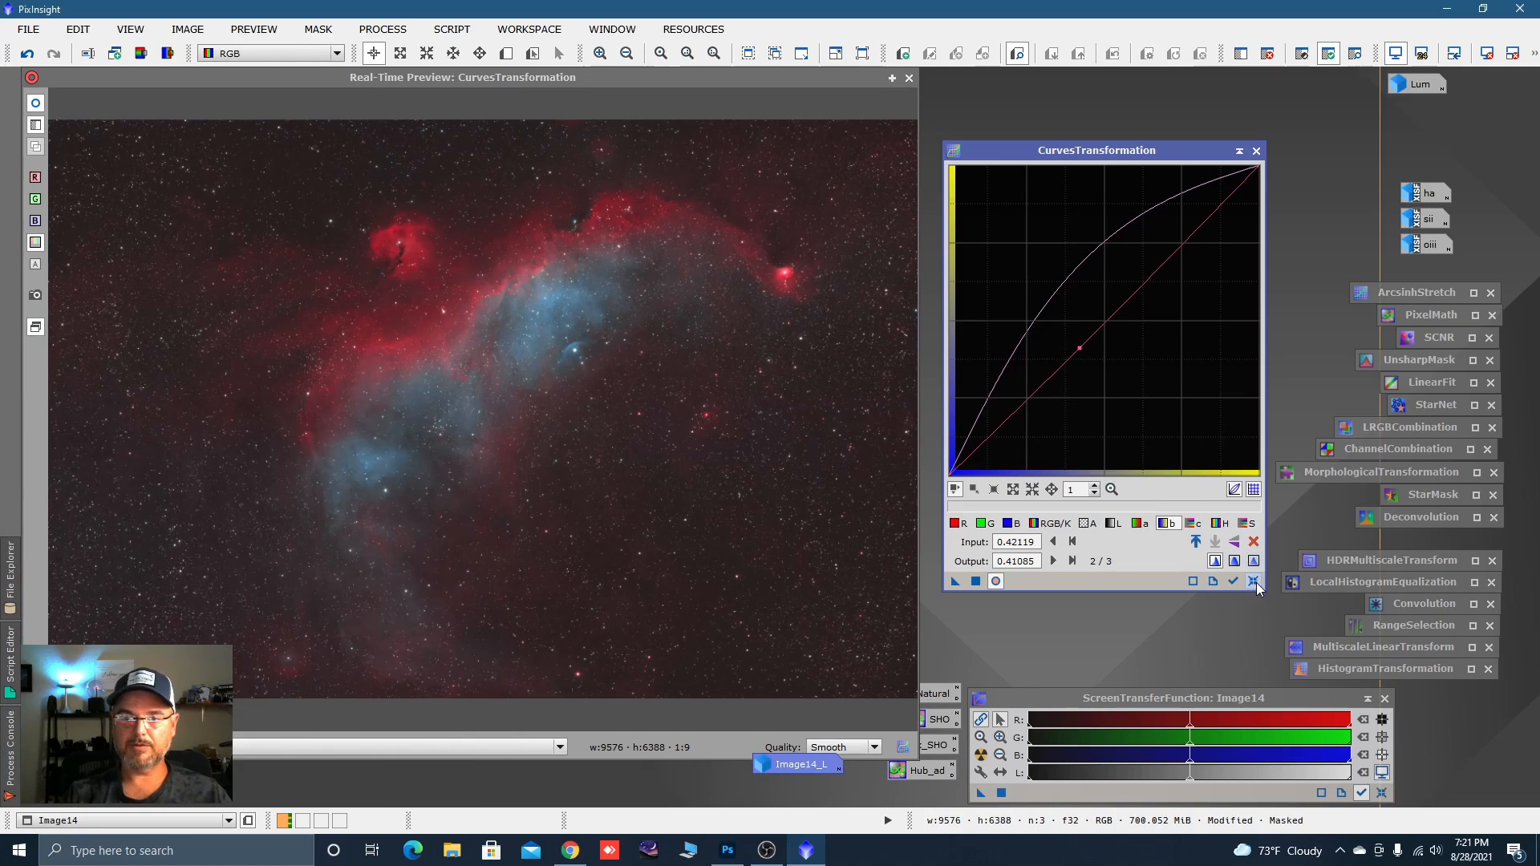
pyautogui.click(1254, 582)
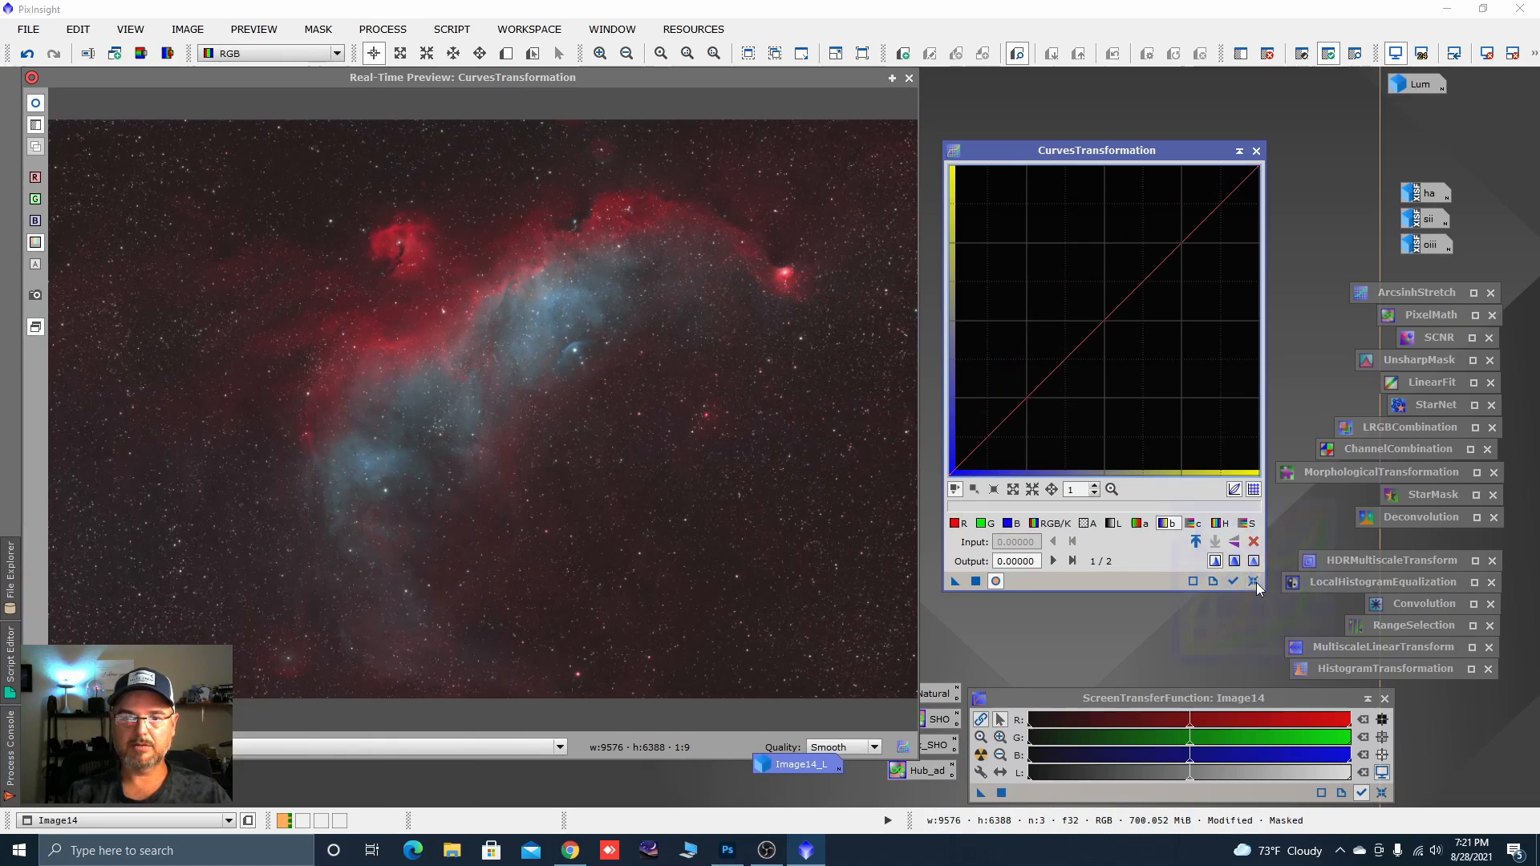
pyautogui.click(912, 82)
# Invert the lightness mask on the RGB image.
pyautogui.rightClick(618, 257)
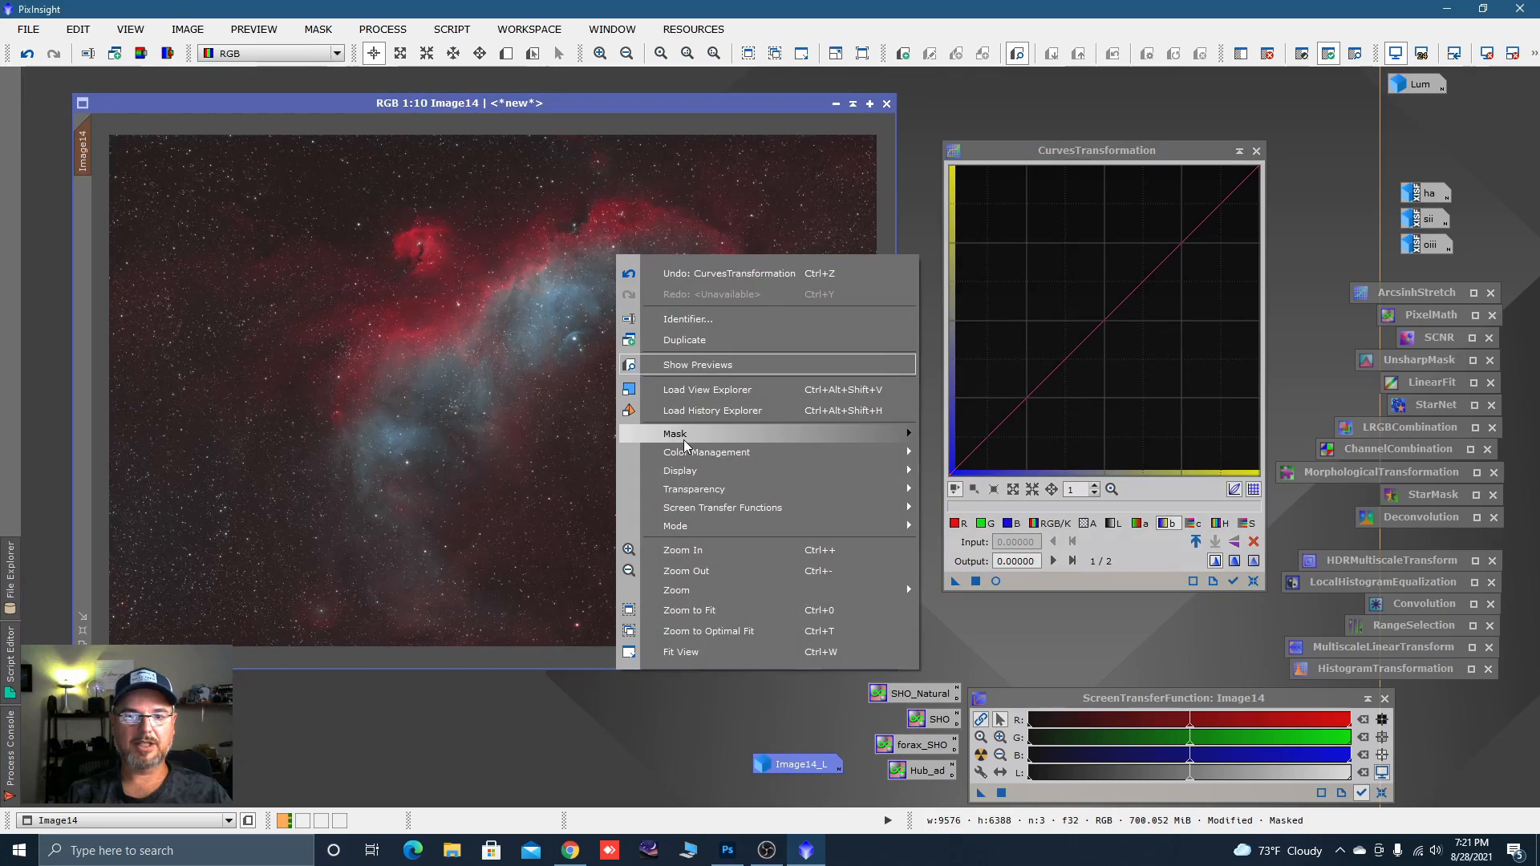
pyautogui.moveTo(685, 446)
pyautogui.click(991, 488)
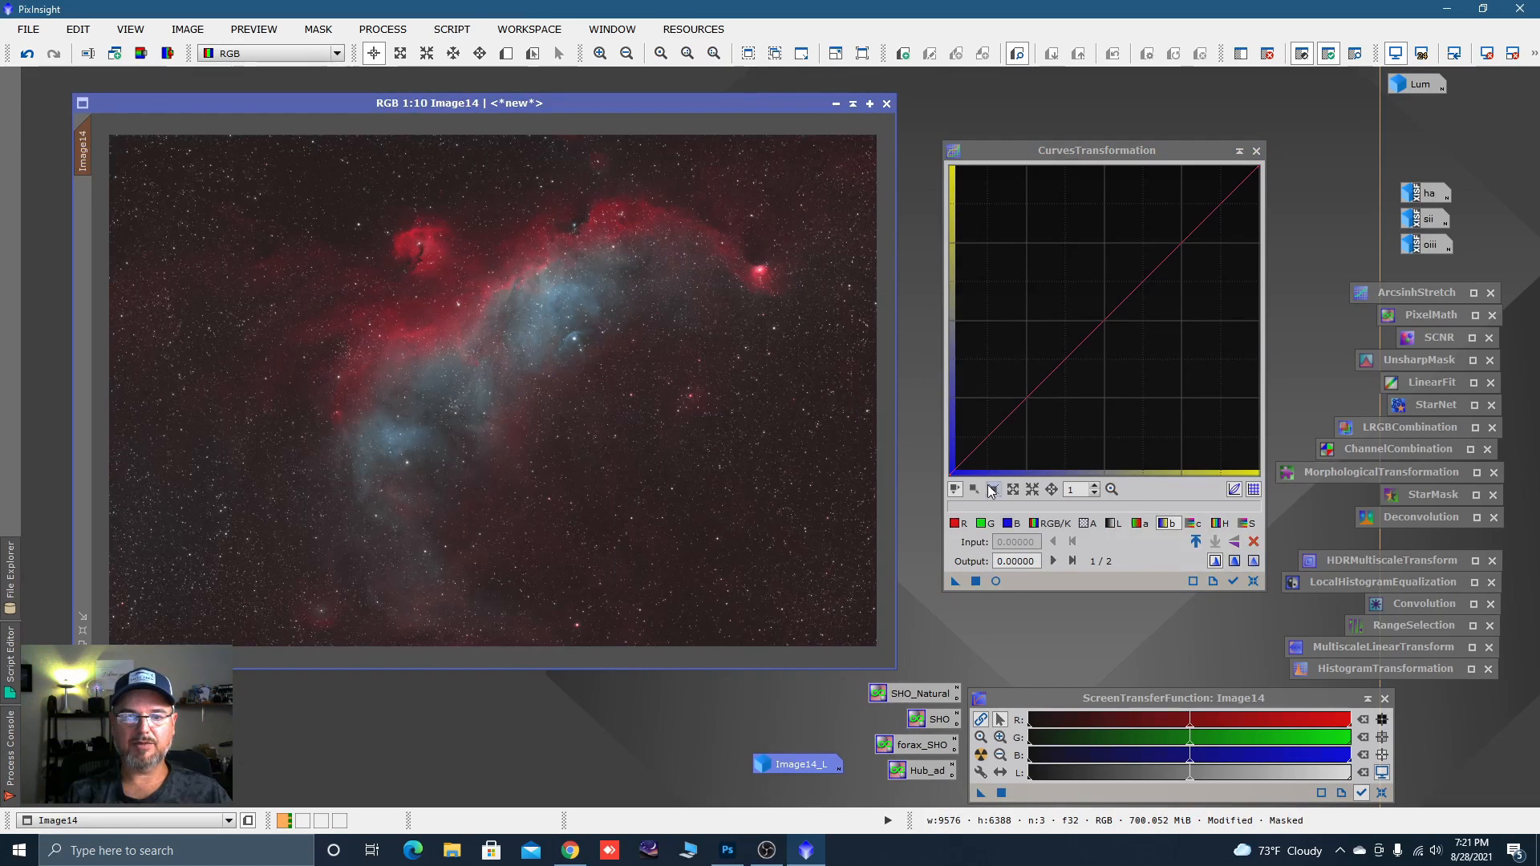
# Reduce red in the background by applying a red curve point at input 0.17313, output 0.15762 through the inverted mask.
pyautogui.click(996, 581)
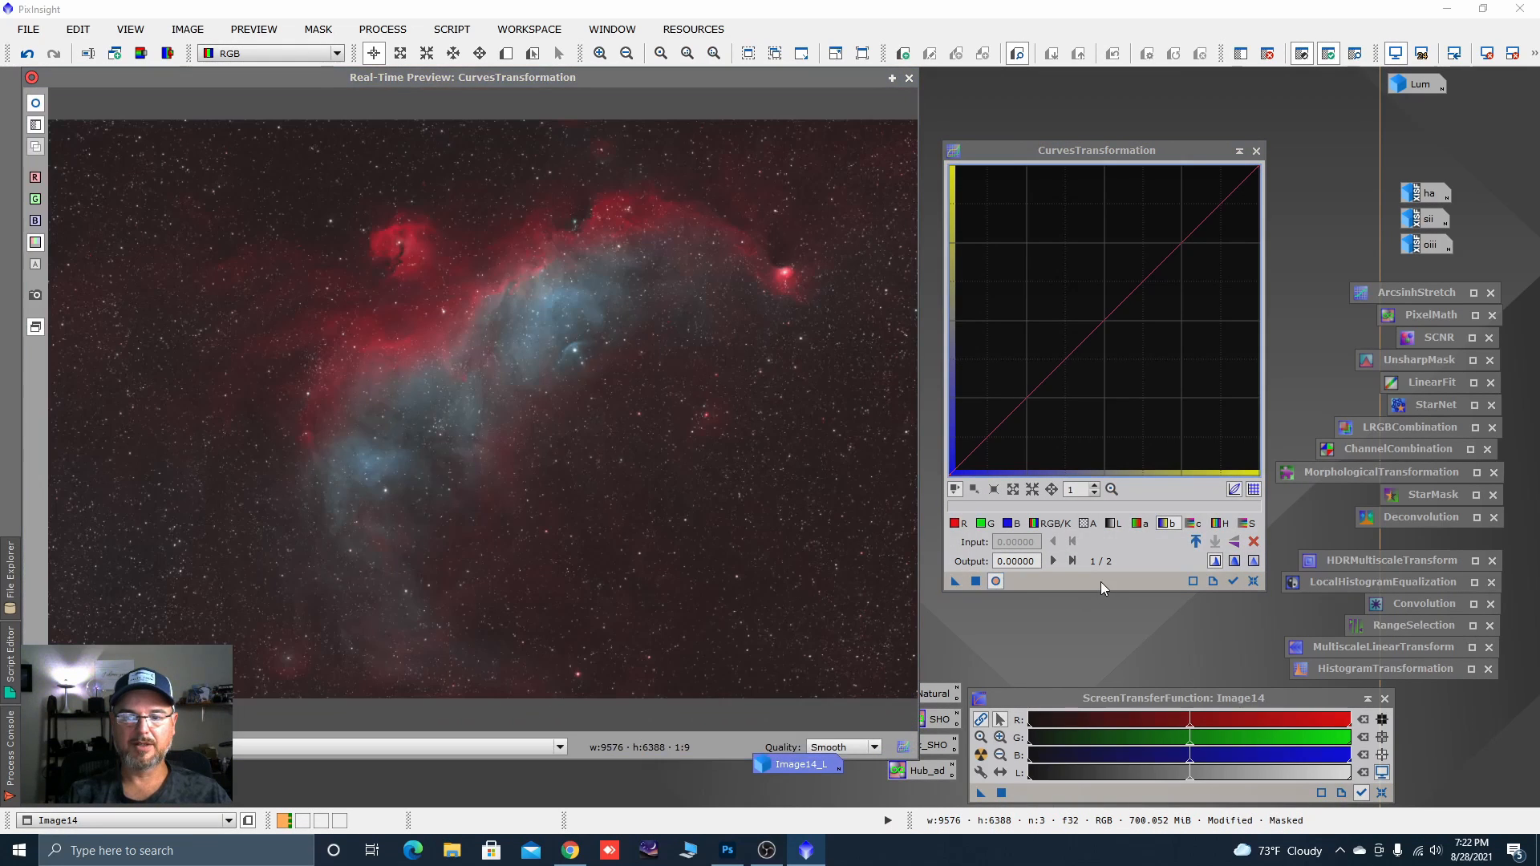
pyautogui.click(958, 524)
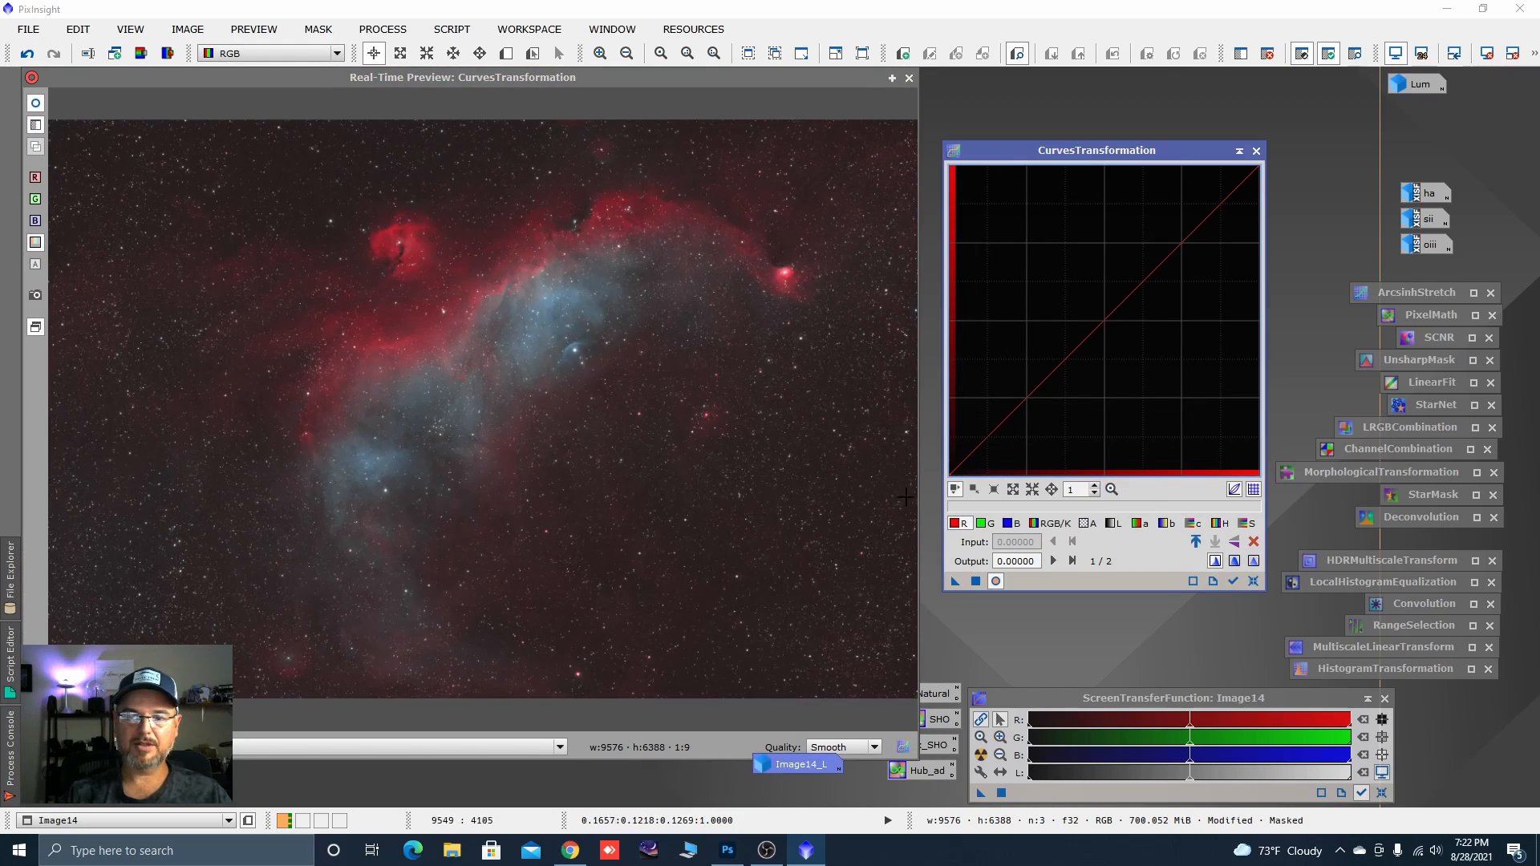
pyautogui.moveTo(841, 549); pyautogui.dragTo(834, 538)
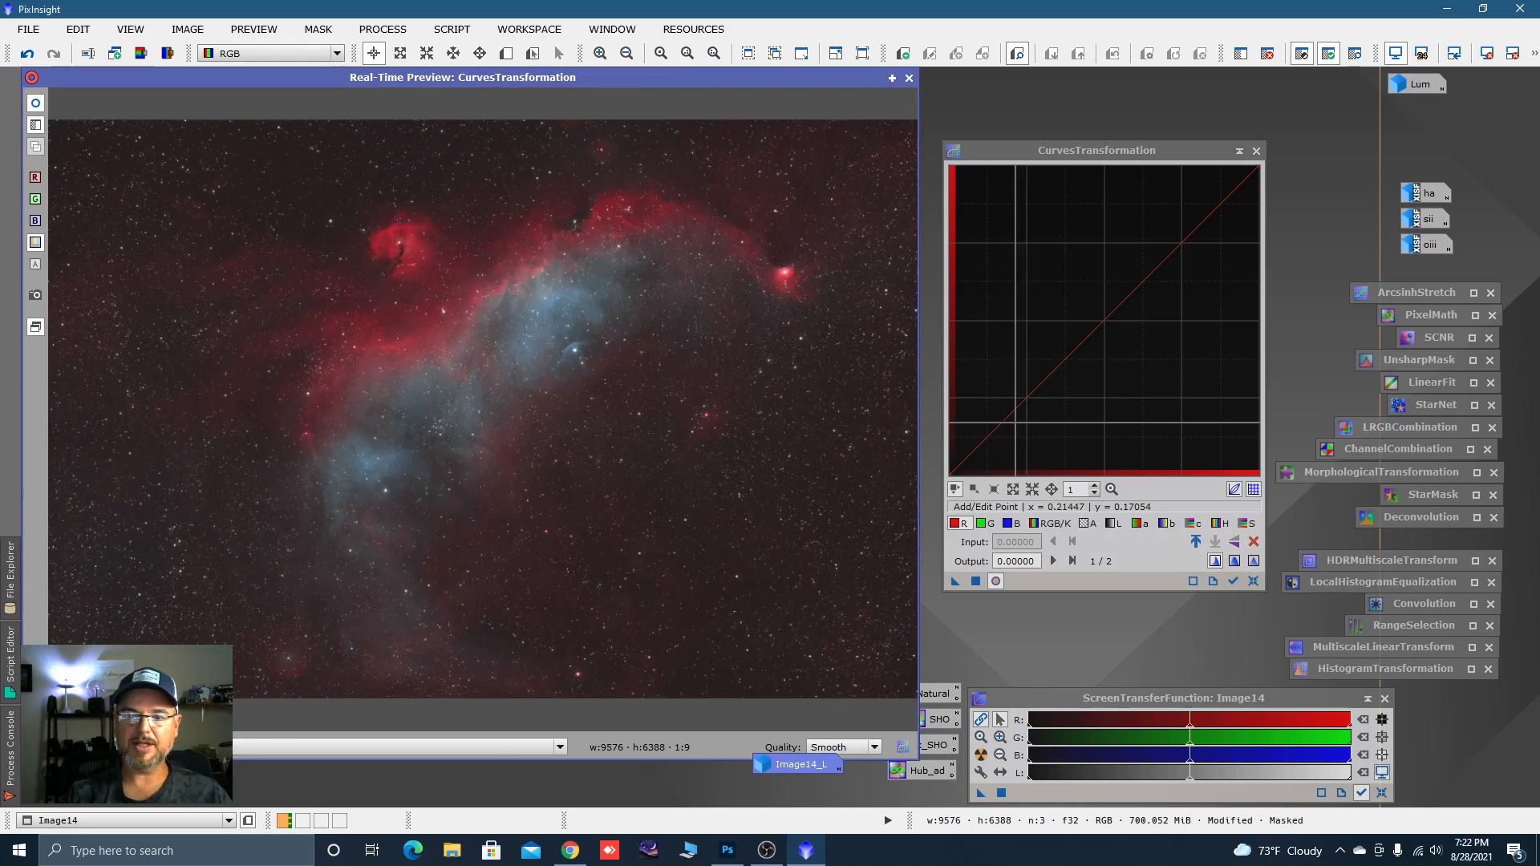
pyautogui.click(1004, 426)
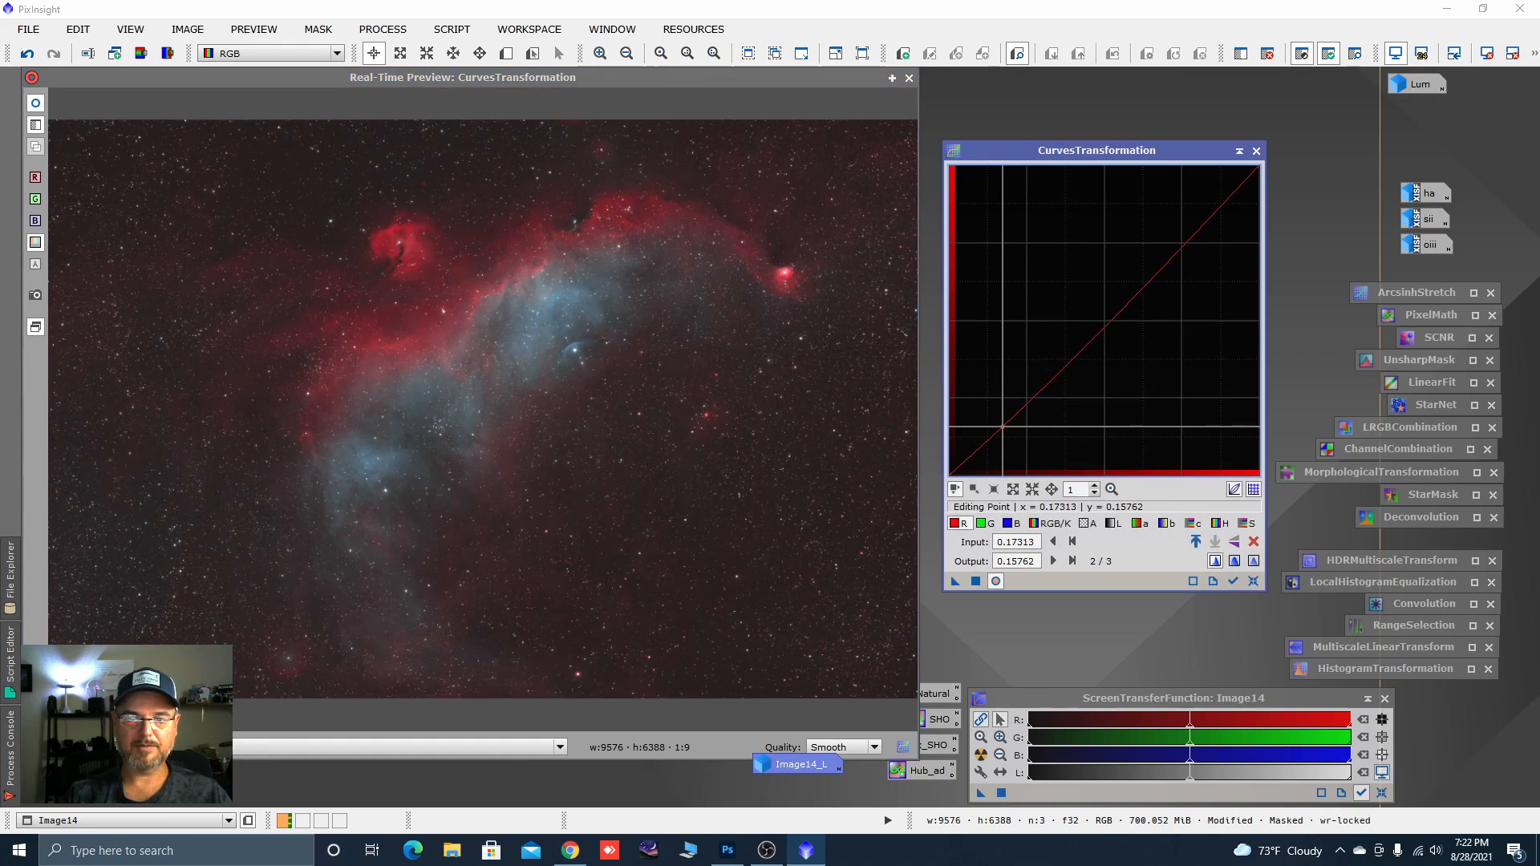
pyautogui.click(977, 583)
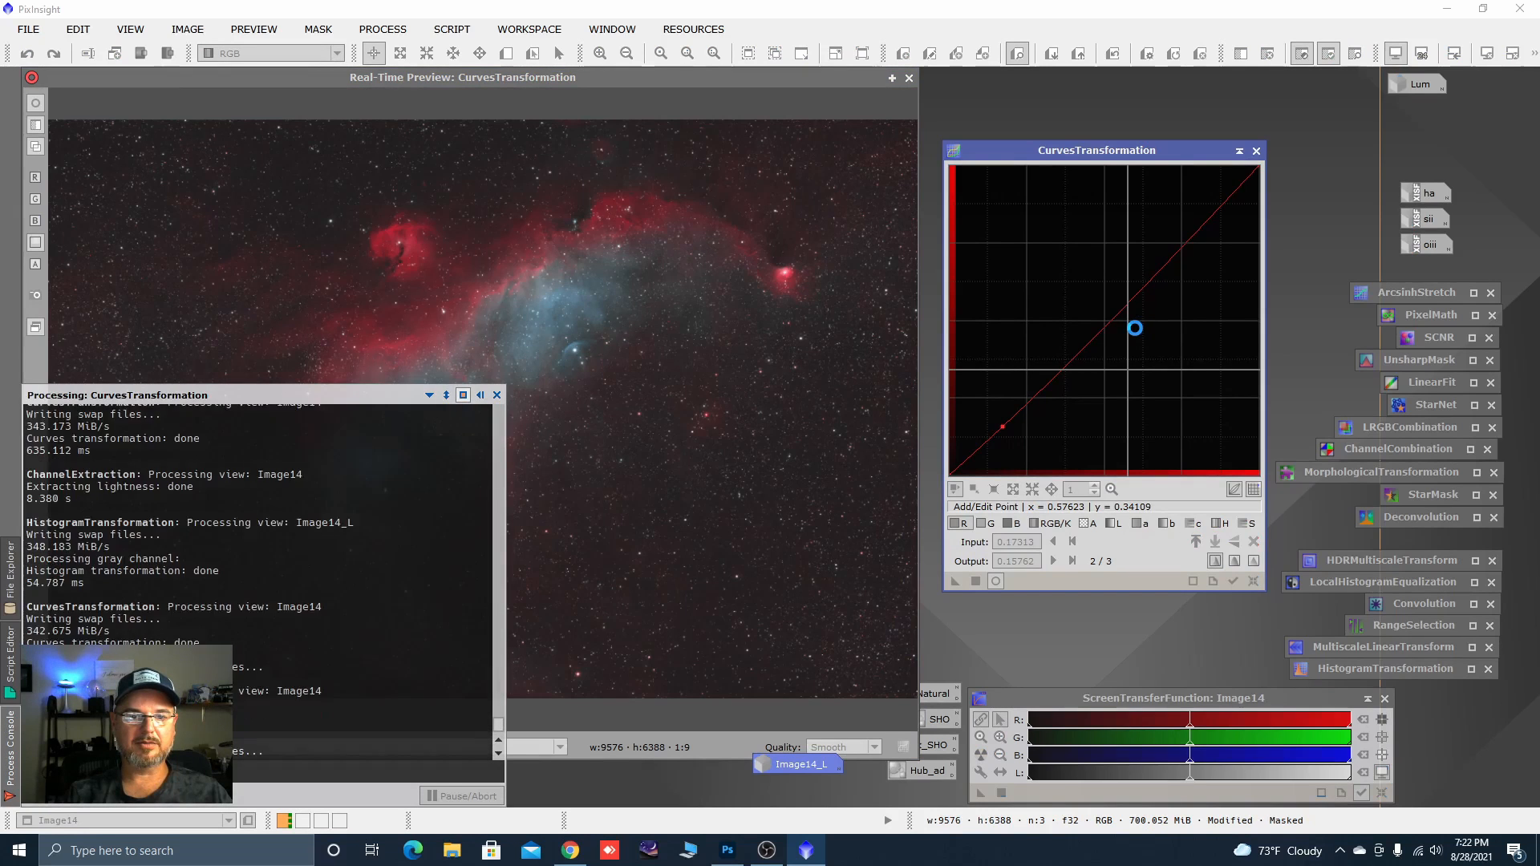
# Put away the curves tool, end its preview, and examine the colours of the nebula and background in the RGB image.
pyautogui.click(1240, 151)
pyautogui.click(909, 78)
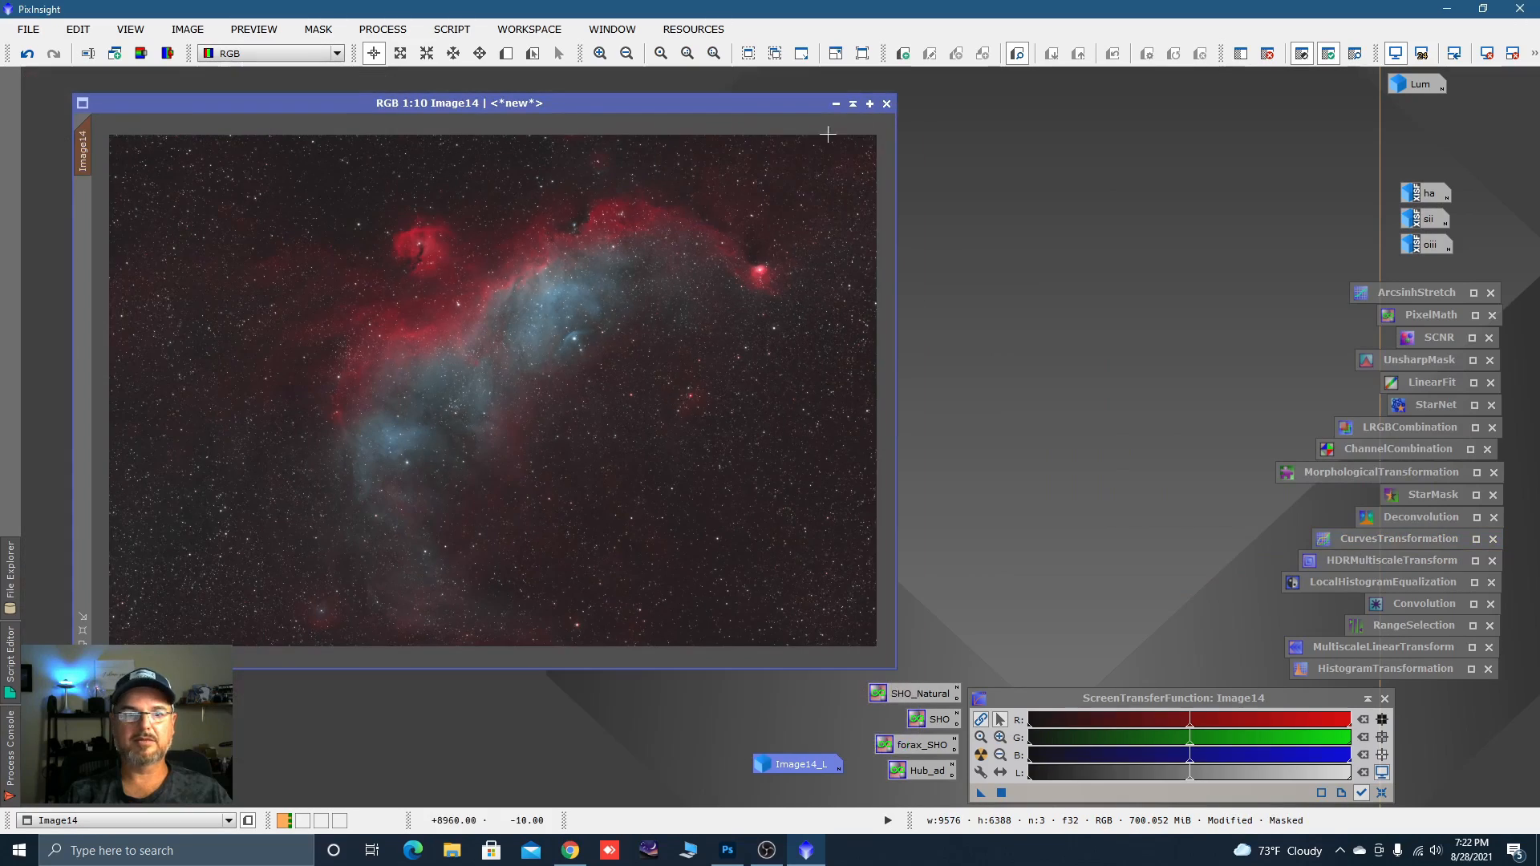
pyautogui.scroll(3, 400, 255)
pyautogui.press('space')
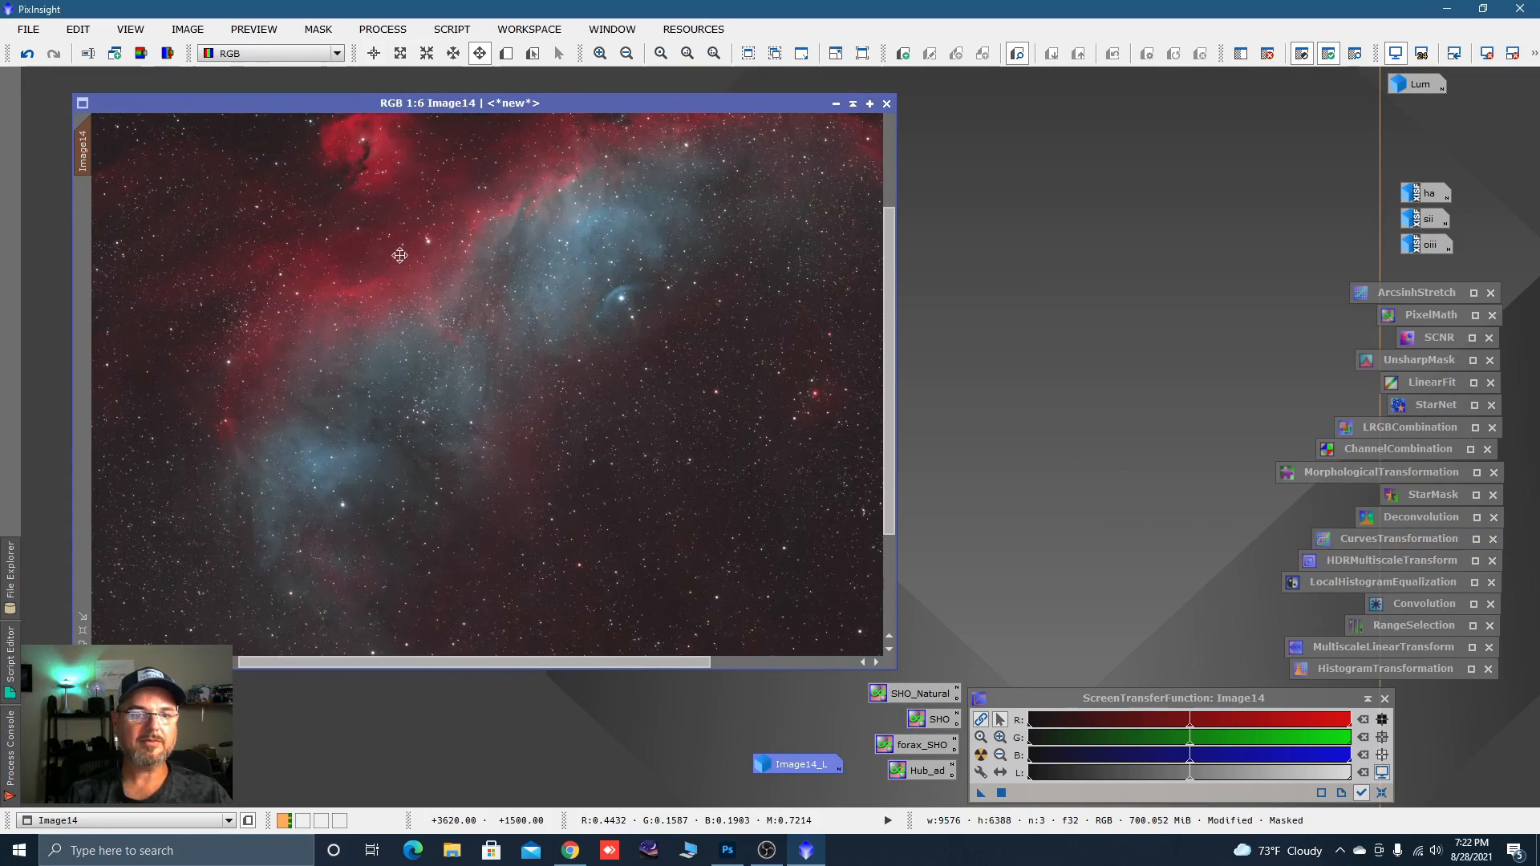
pyautogui.moveTo(400, 255); pyautogui.dragTo(570, 450)
pyautogui.scroll(2, 594, 410)
pyautogui.scroll(1, 595, 410)
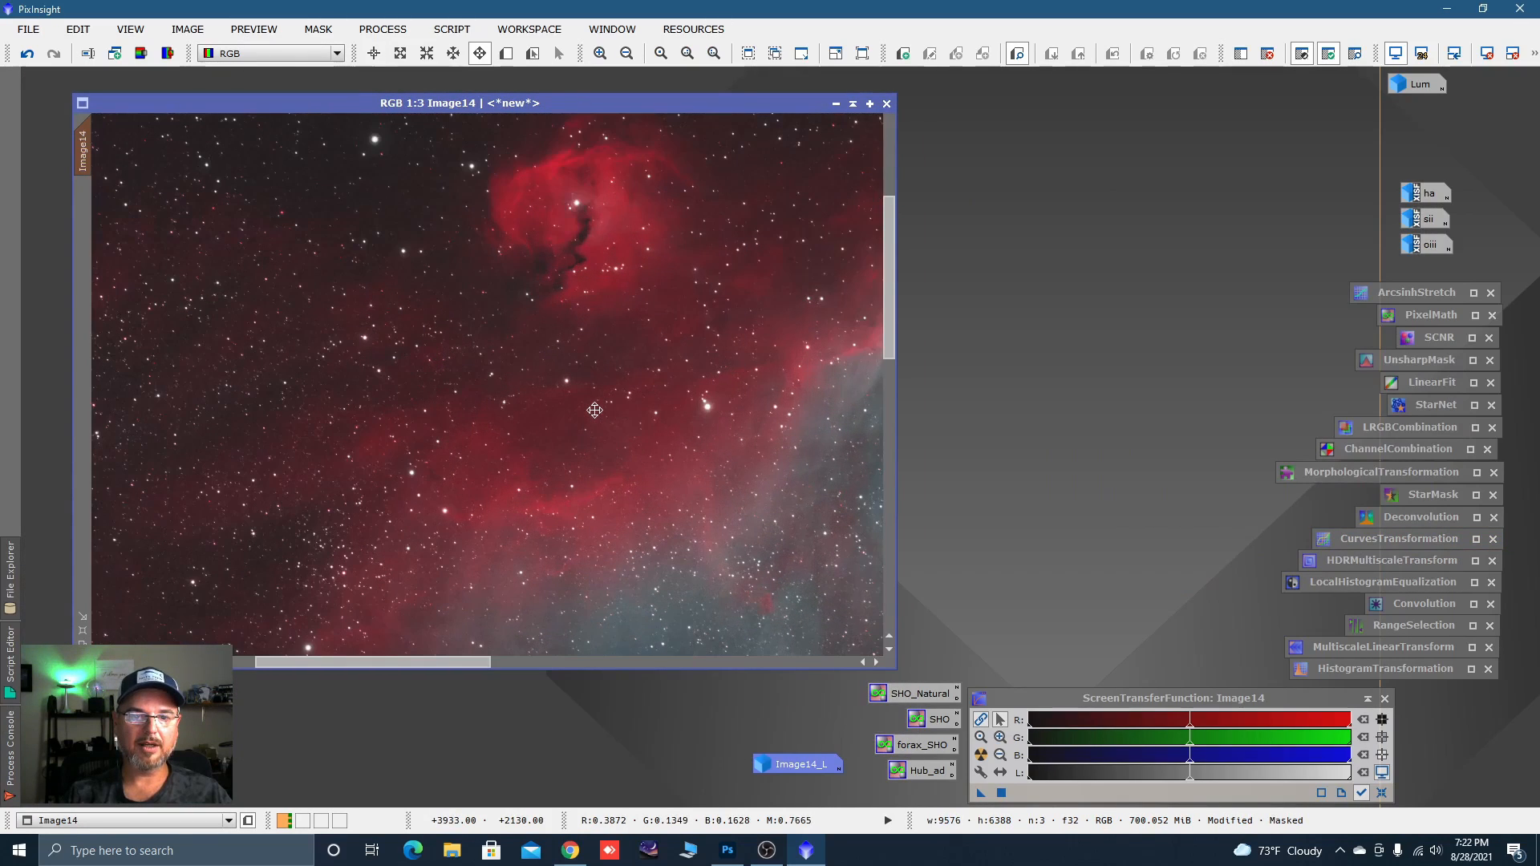
pyautogui.scroll(-1, 495, 343)
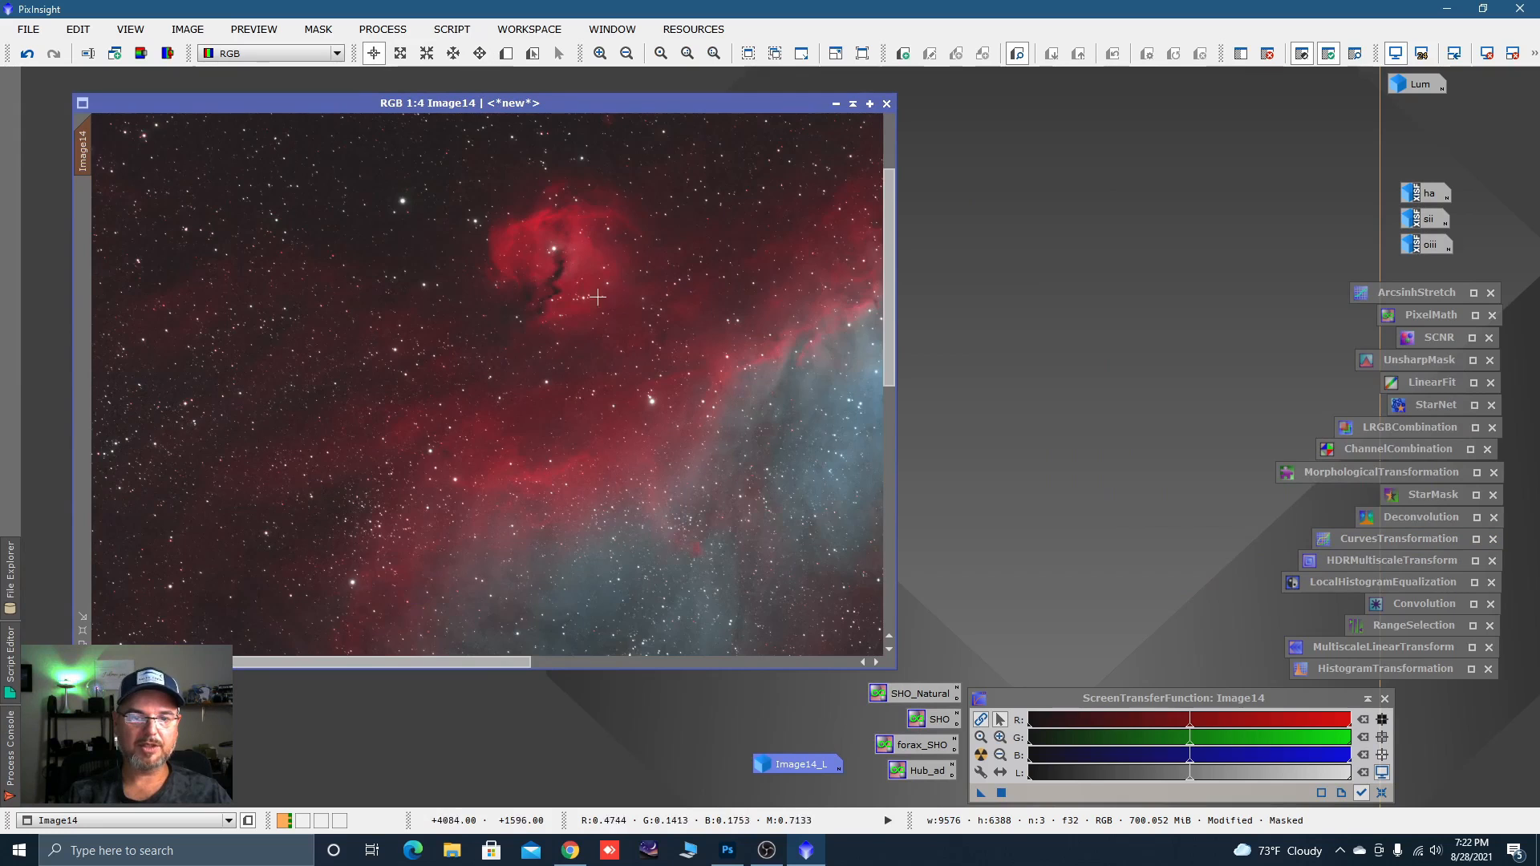
pyautogui.scroll(-3, 550, 266)
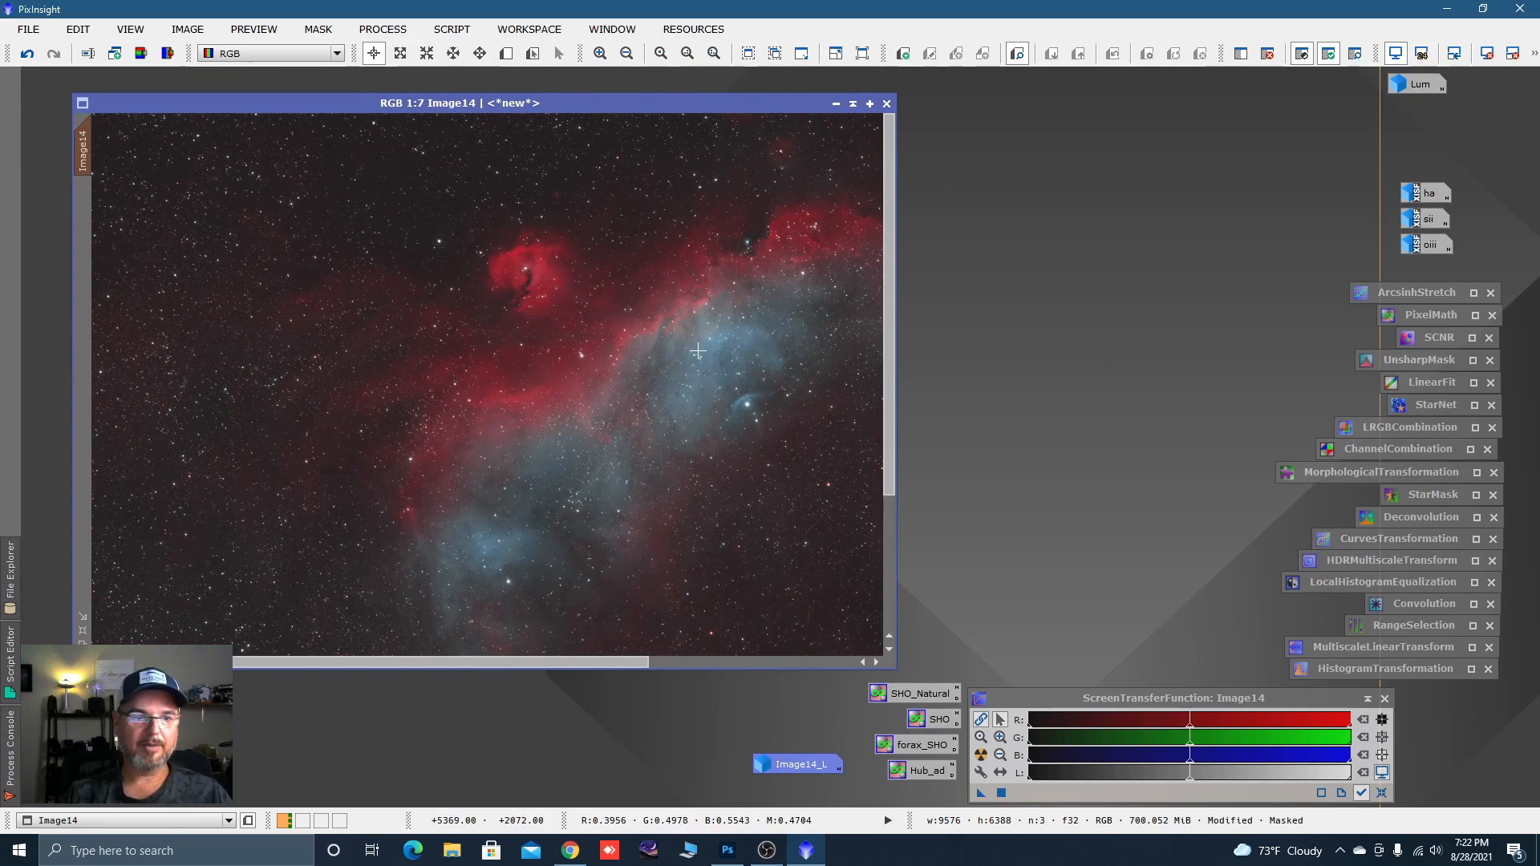
pyautogui.scroll(-1, 344, 268)
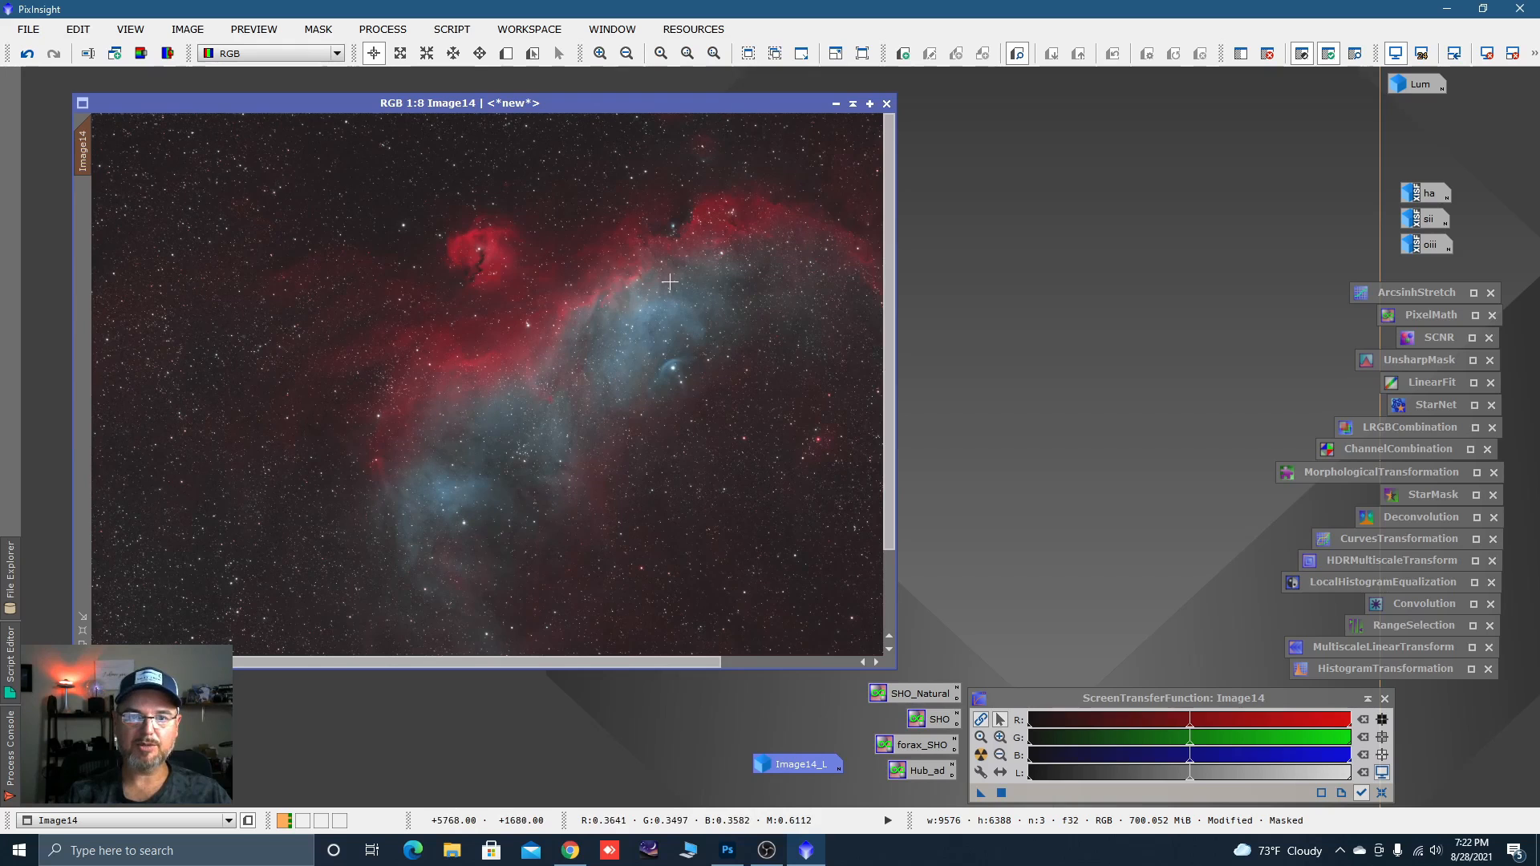
pyautogui.scroll(-1, 481, 313)
# Remove the lightness mask from the RGB image.
pyautogui.rightClick(486, 319)
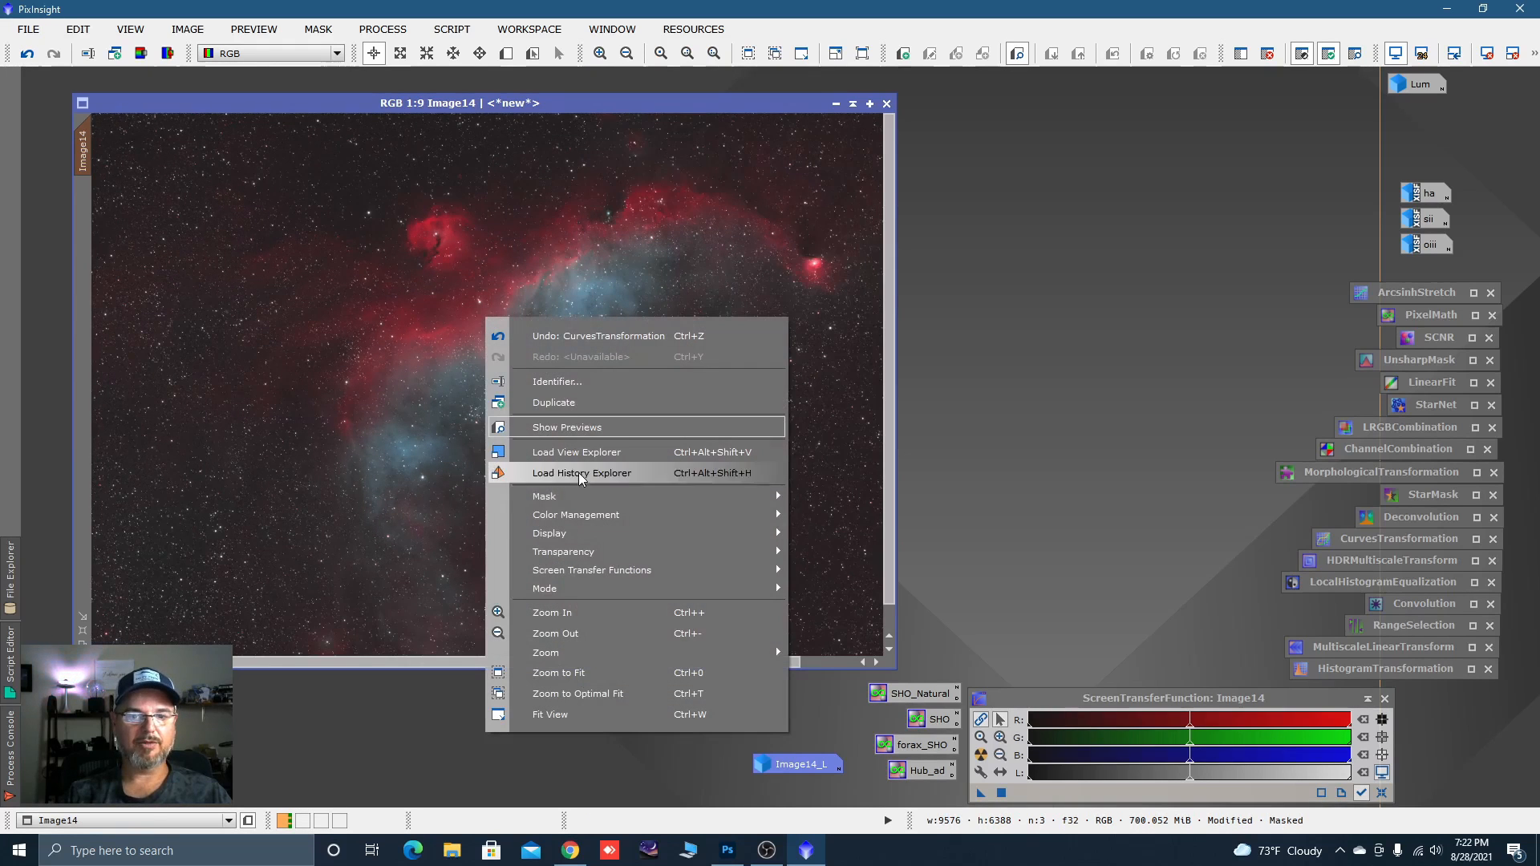
pyautogui.moveTo(640, 502)
pyautogui.click(858, 518)
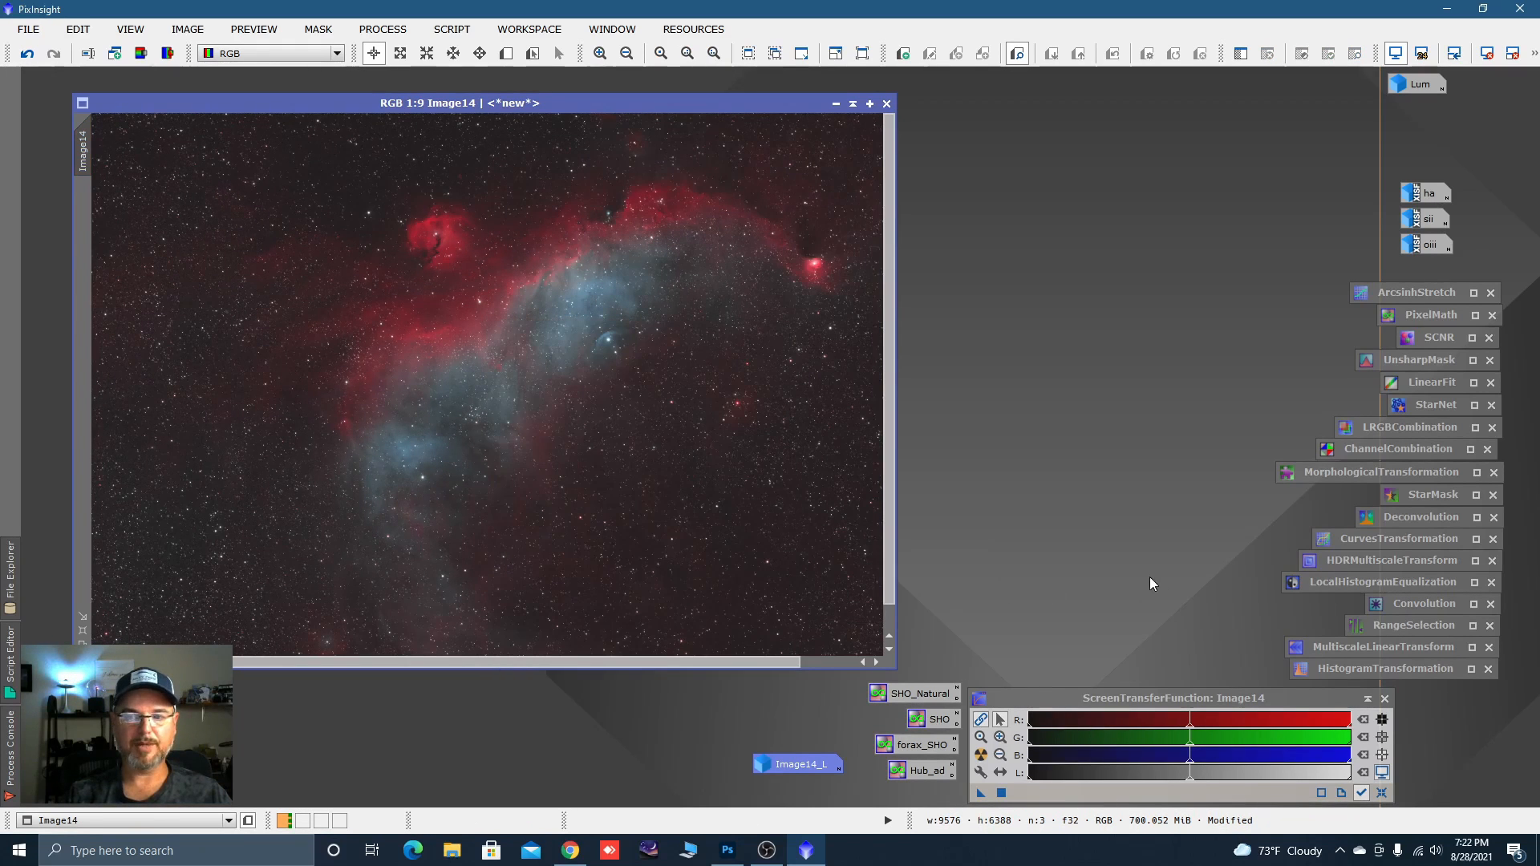
# Blur the unmasked RGB image by previewing and applying Convolution with a StdDev of 10.0, and end the preview.
pyautogui.doubleClick(1422, 604)
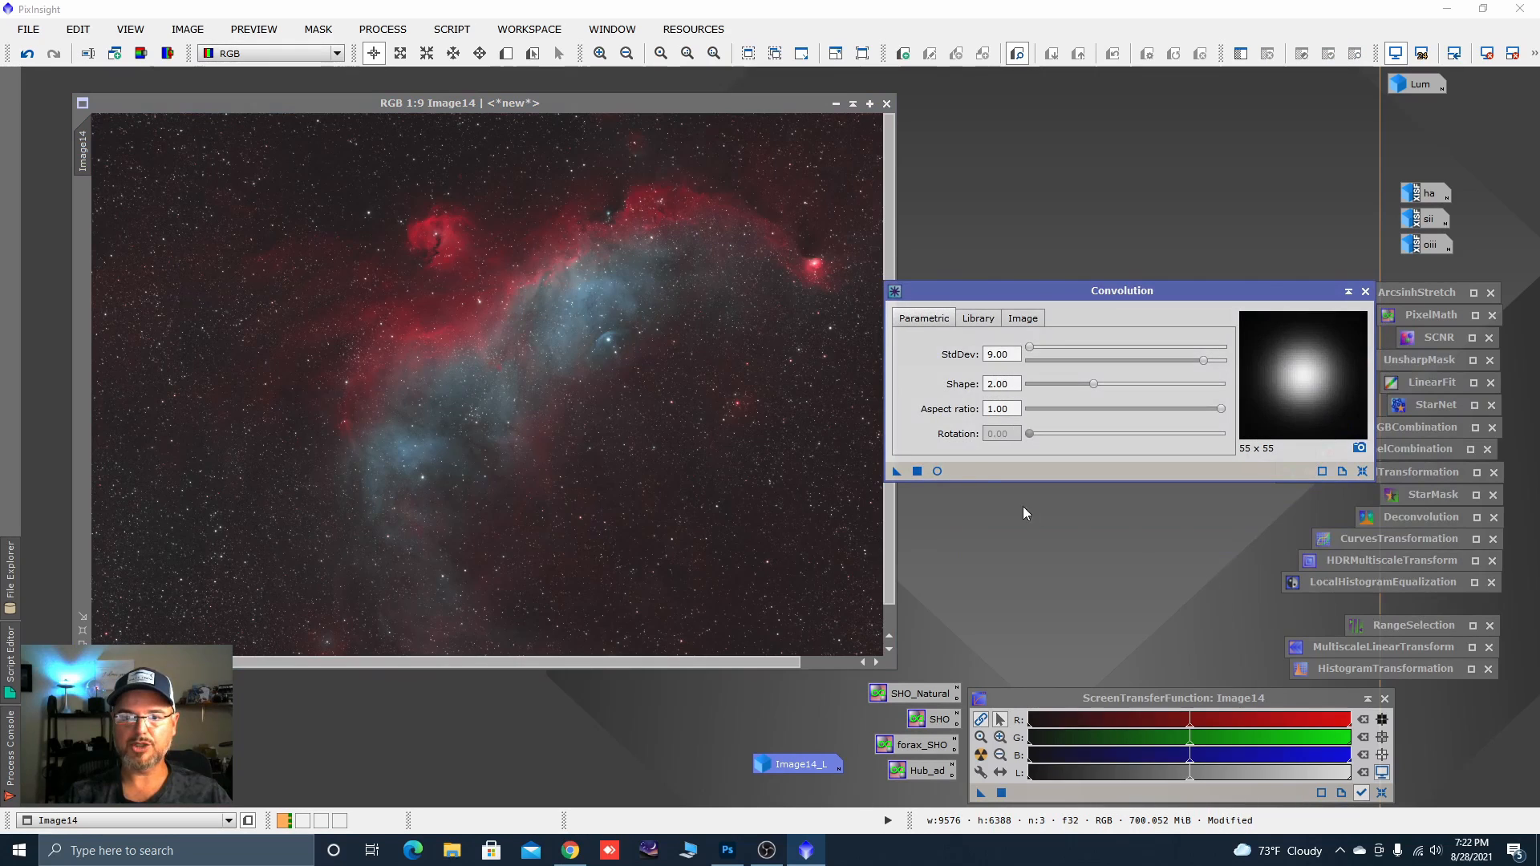
pyautogui.click(937, 471)
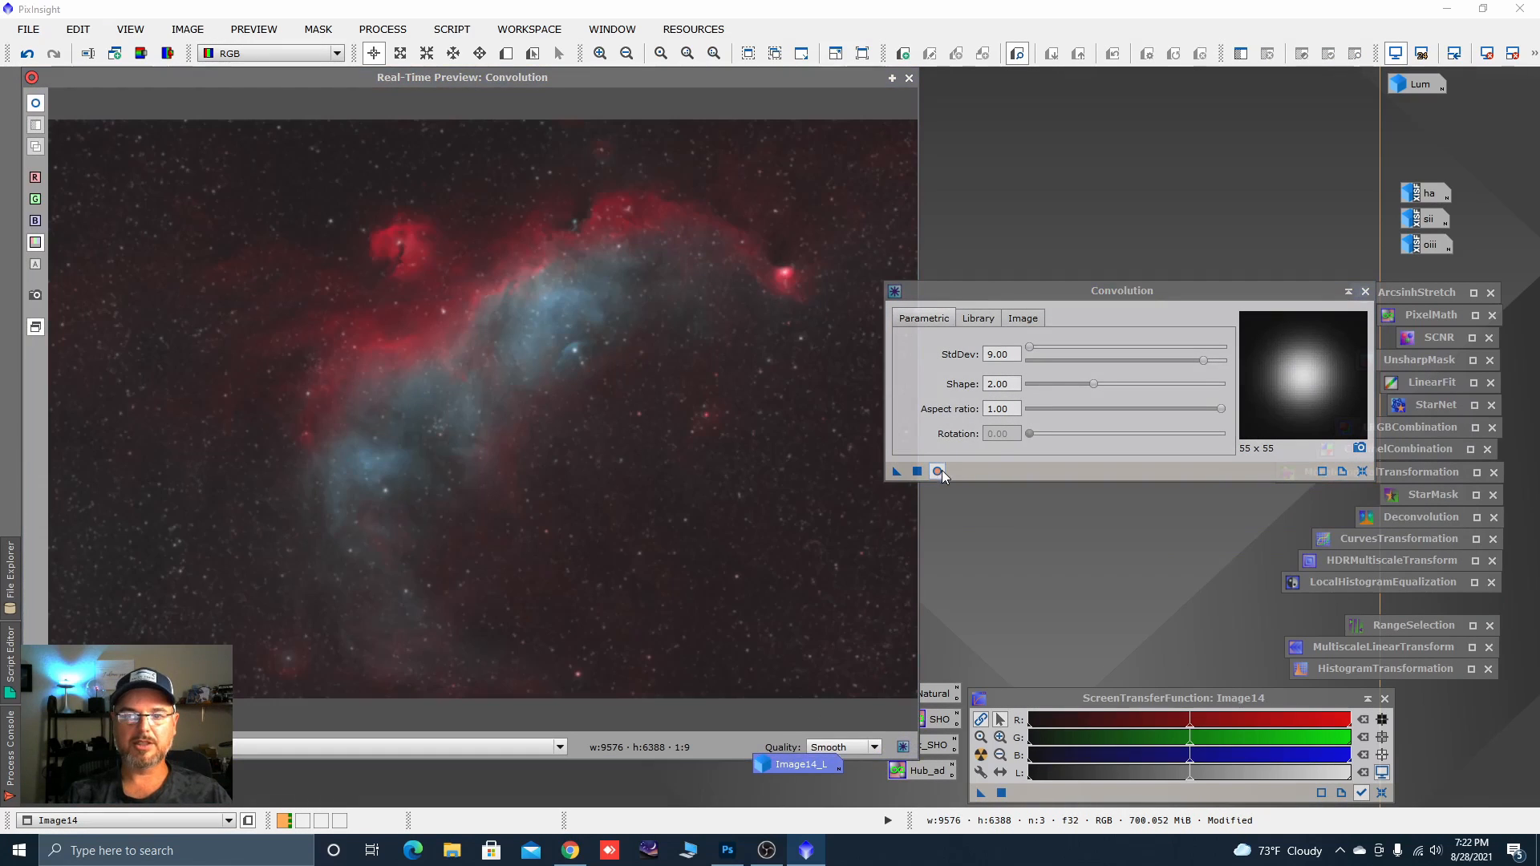
pyautogui.moveTo(1211, 361)
pyautogui.mouseDown()
pyautogui.moveTo(1051, 359)
pyautogui.moveTo(1192, 363)
pyautogui.mouseUp()
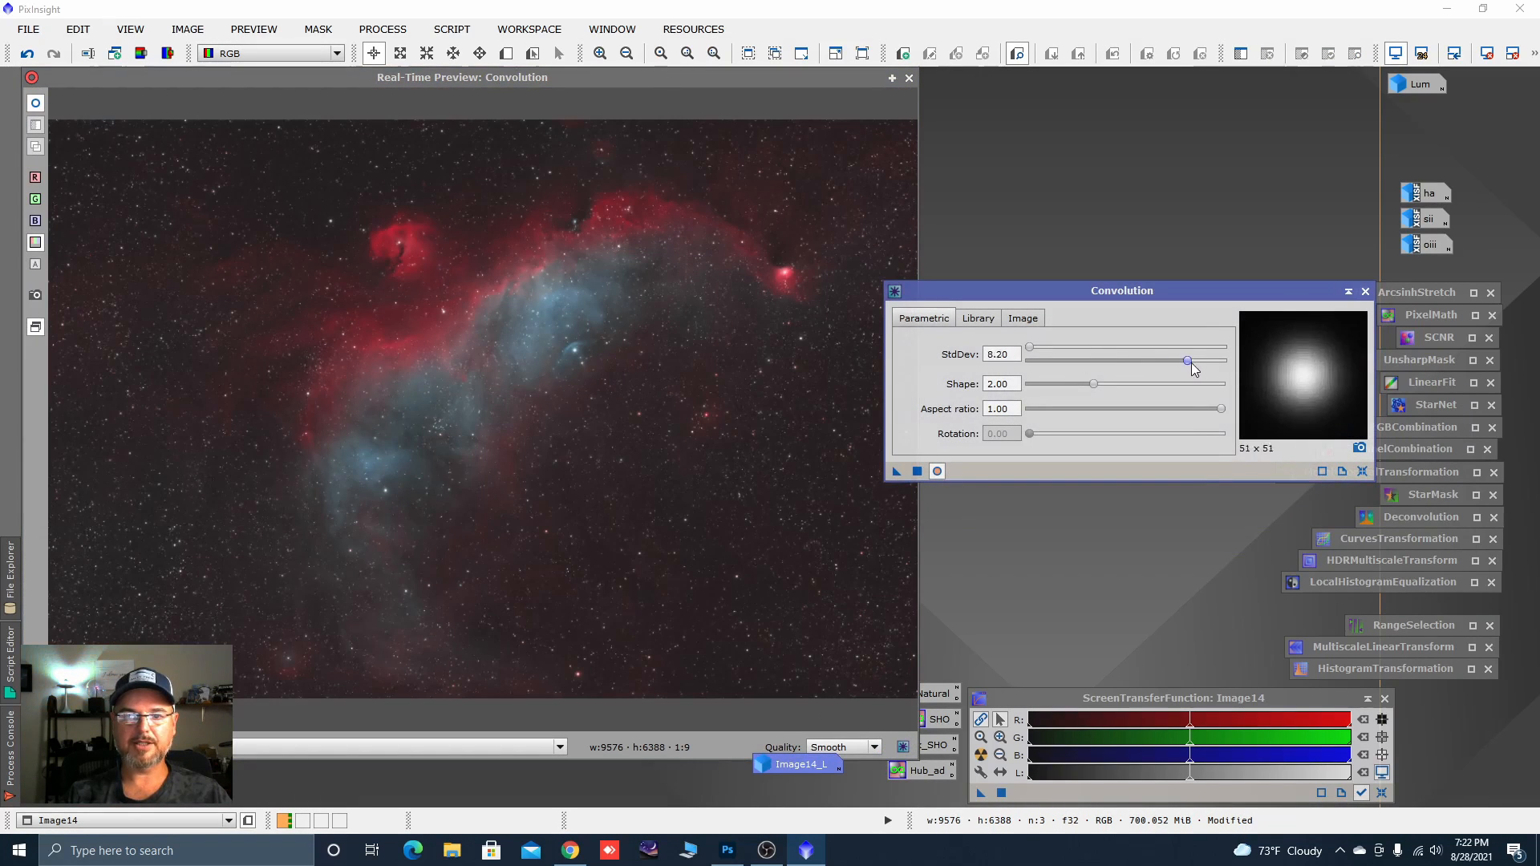
pyautogui.click(918, 472)
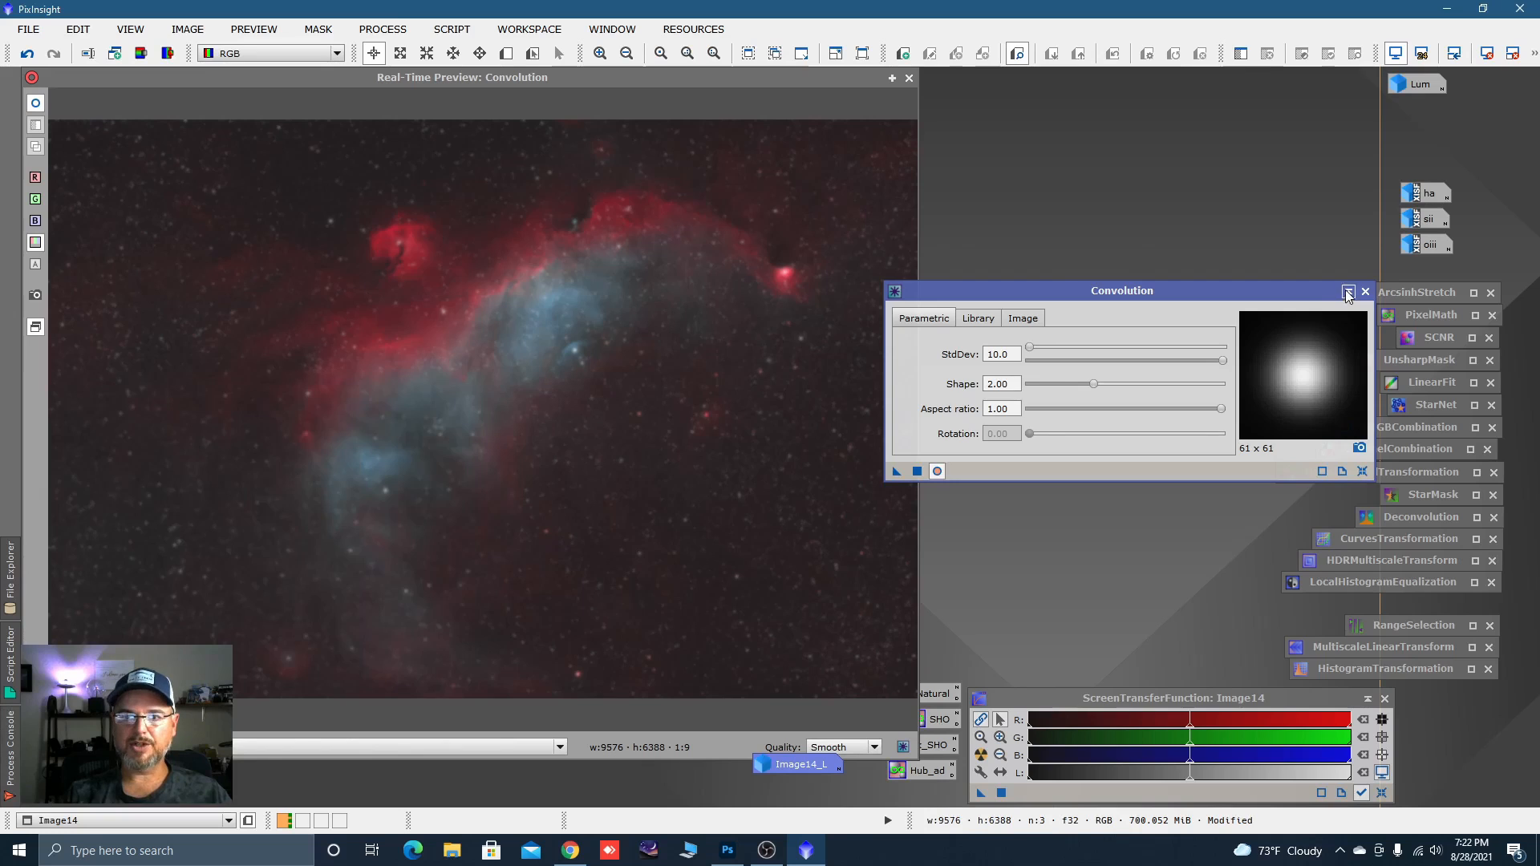
pyautogui.click(1348, 292)
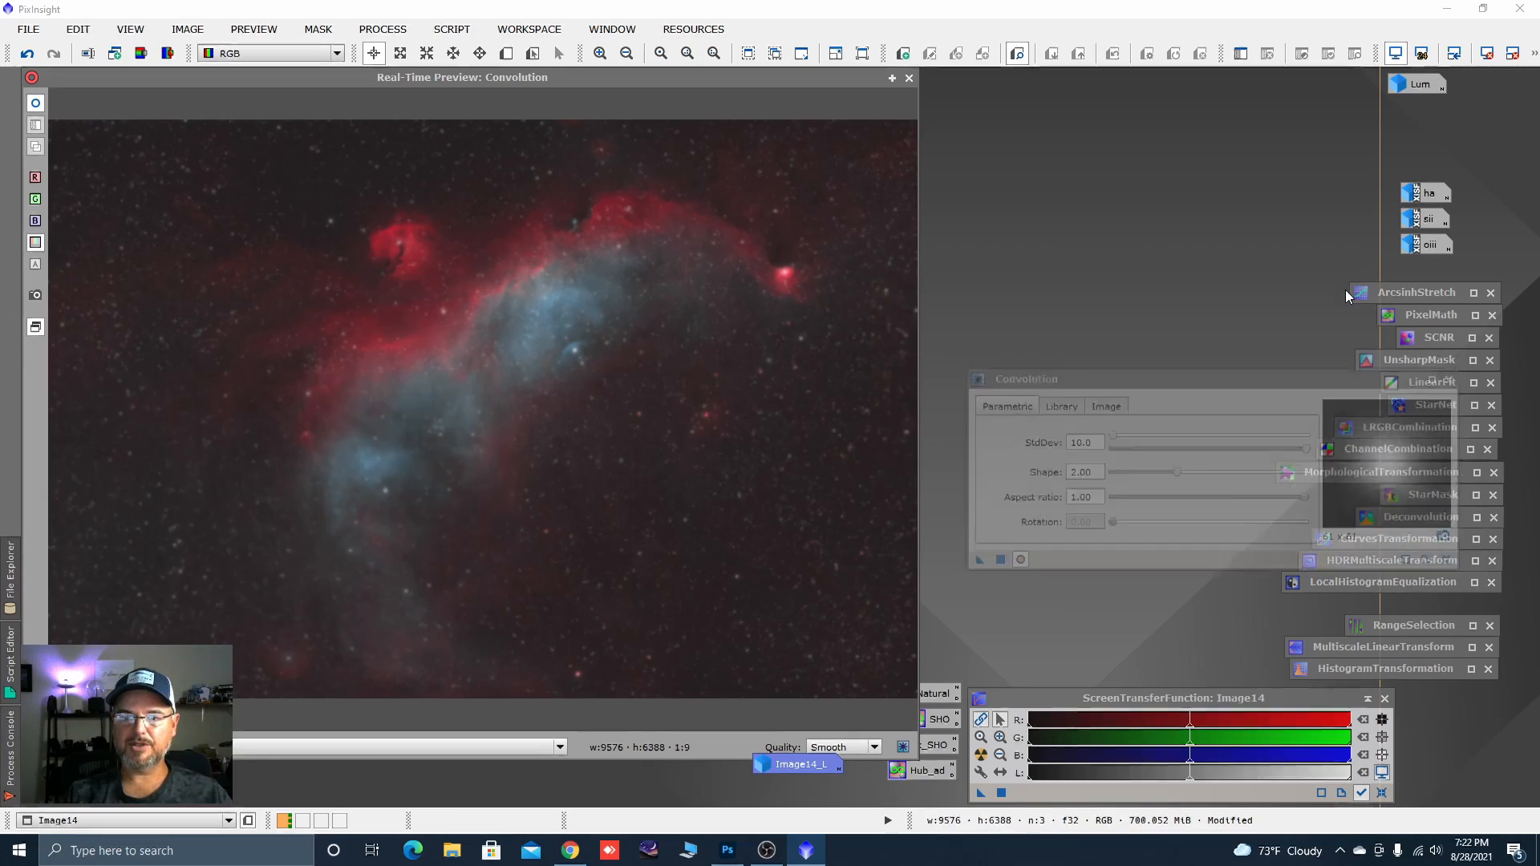
pyautogui.click(909, 78)
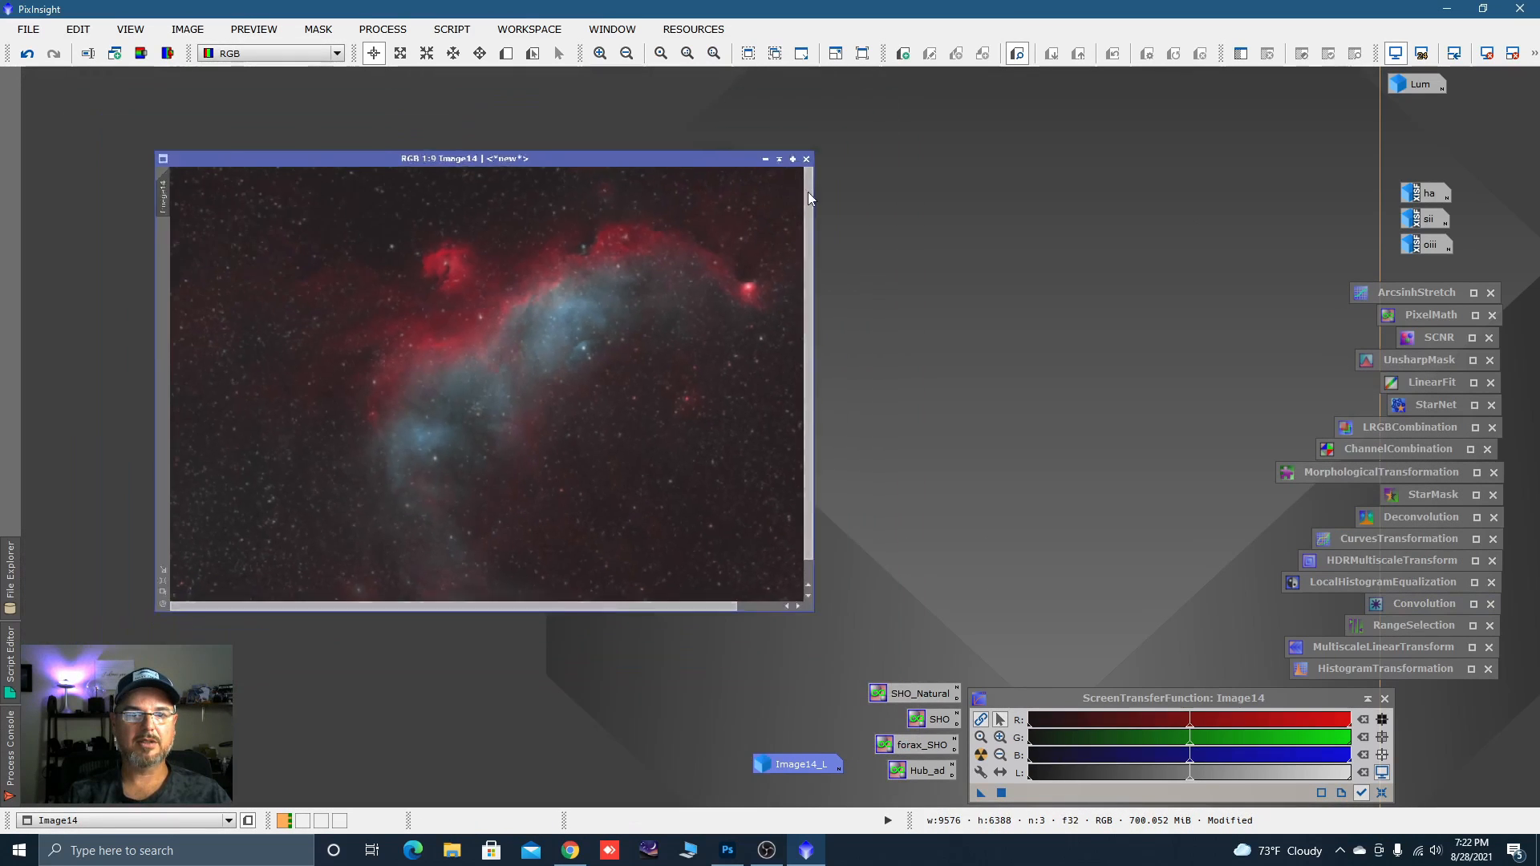
# Minimise the RGB image to an icon beside Image14_L and restore the Lum image in its place.
pyautogui.click(765, 159)
pyautogui.moveTo(533, 392); pyautogui.dragTo(802, 730)
pyautogui.doubleClick(1420, 86)
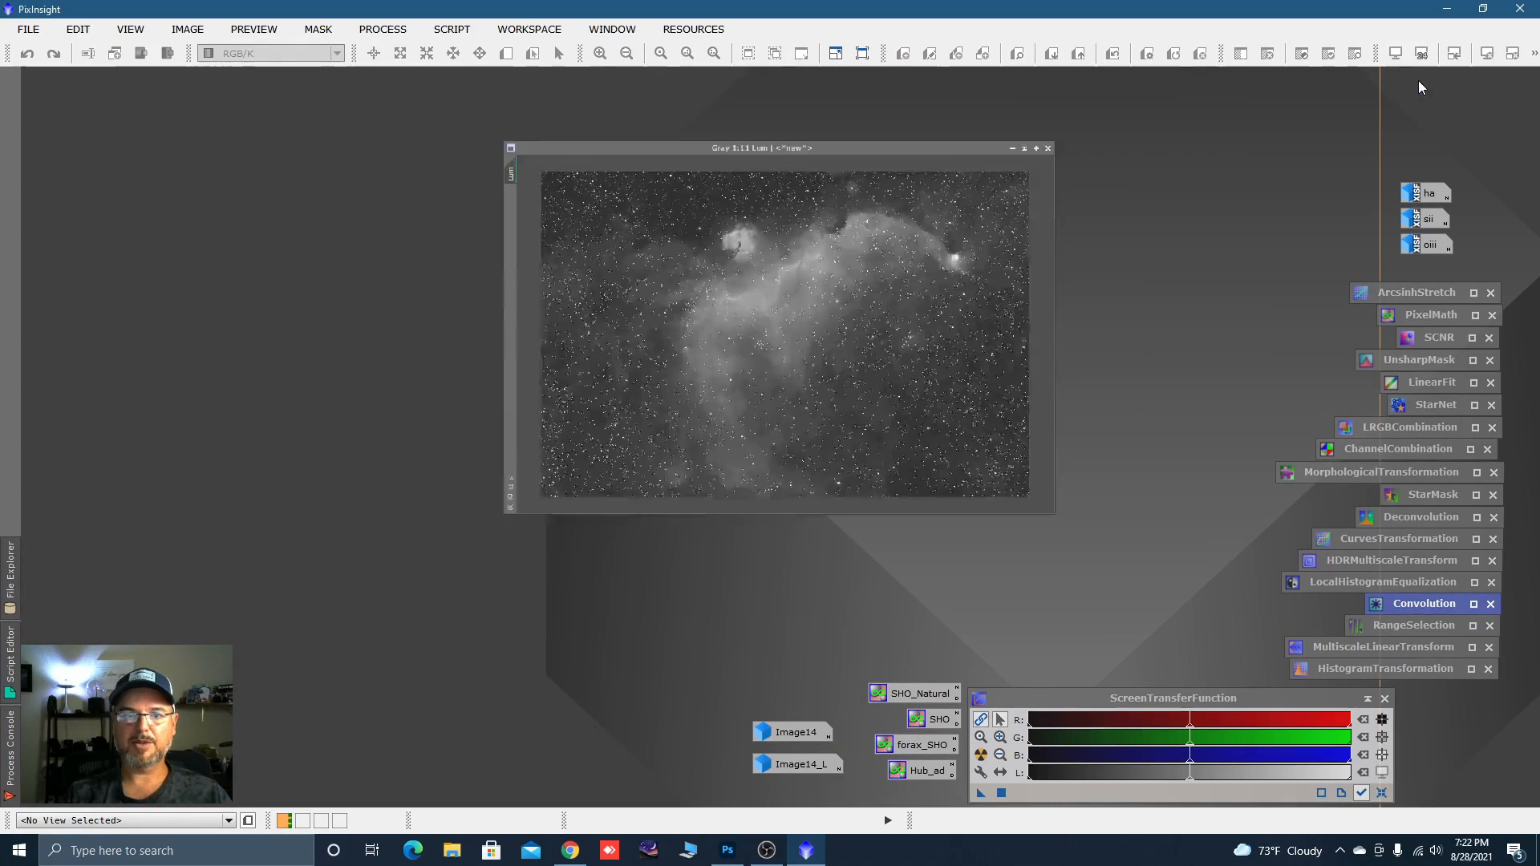
pyautogui.moveTo(733, 171); pyautogui.dragTo(714, 123)
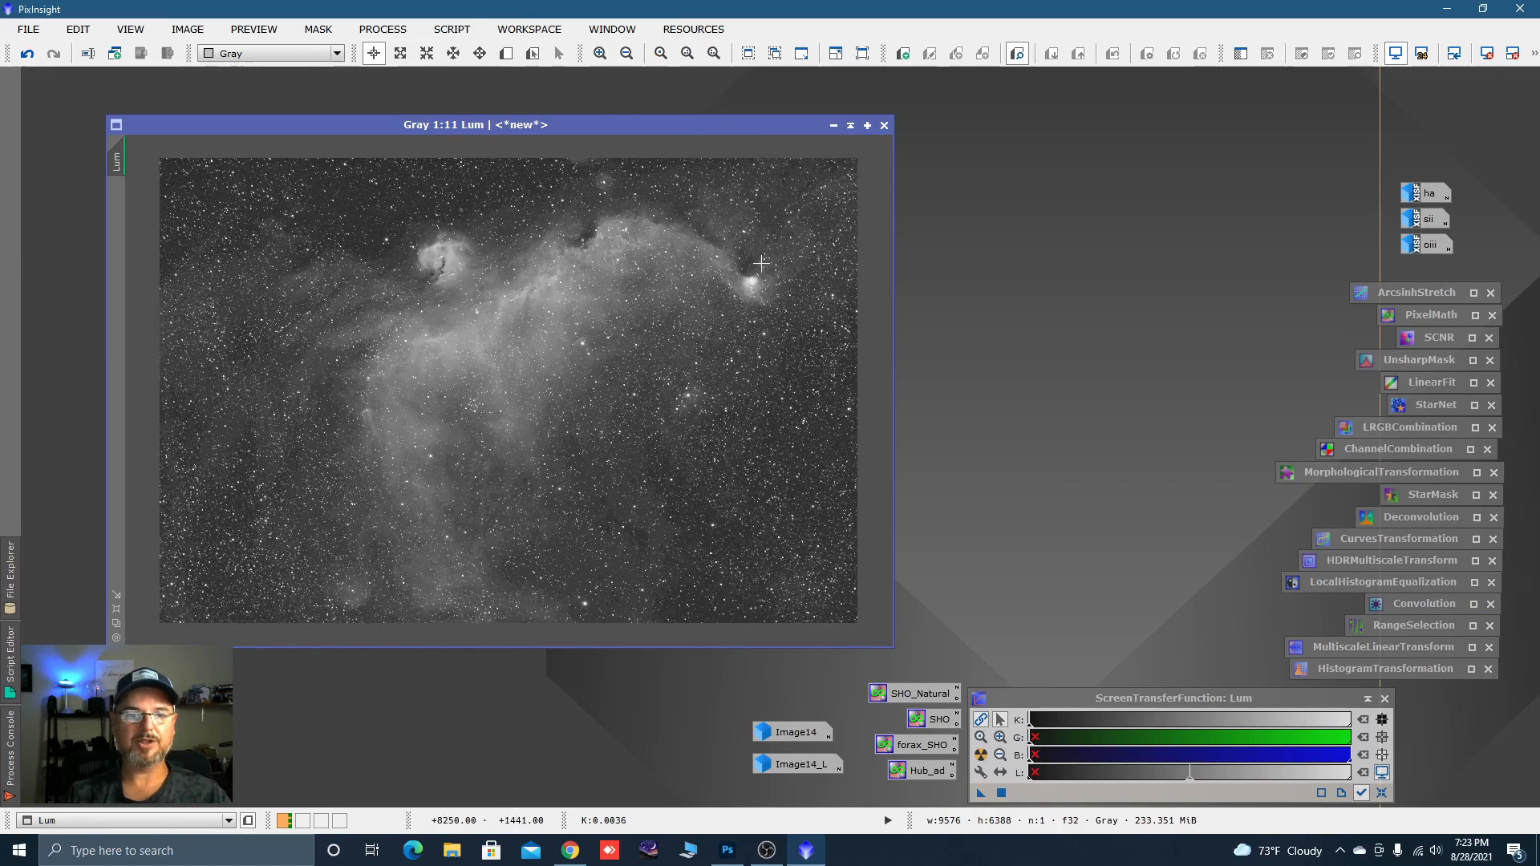
# Examine the noise and fine detail of the Lum image at 1:1 around the nebula's wing and head.
pyautogui.click(470, 36)
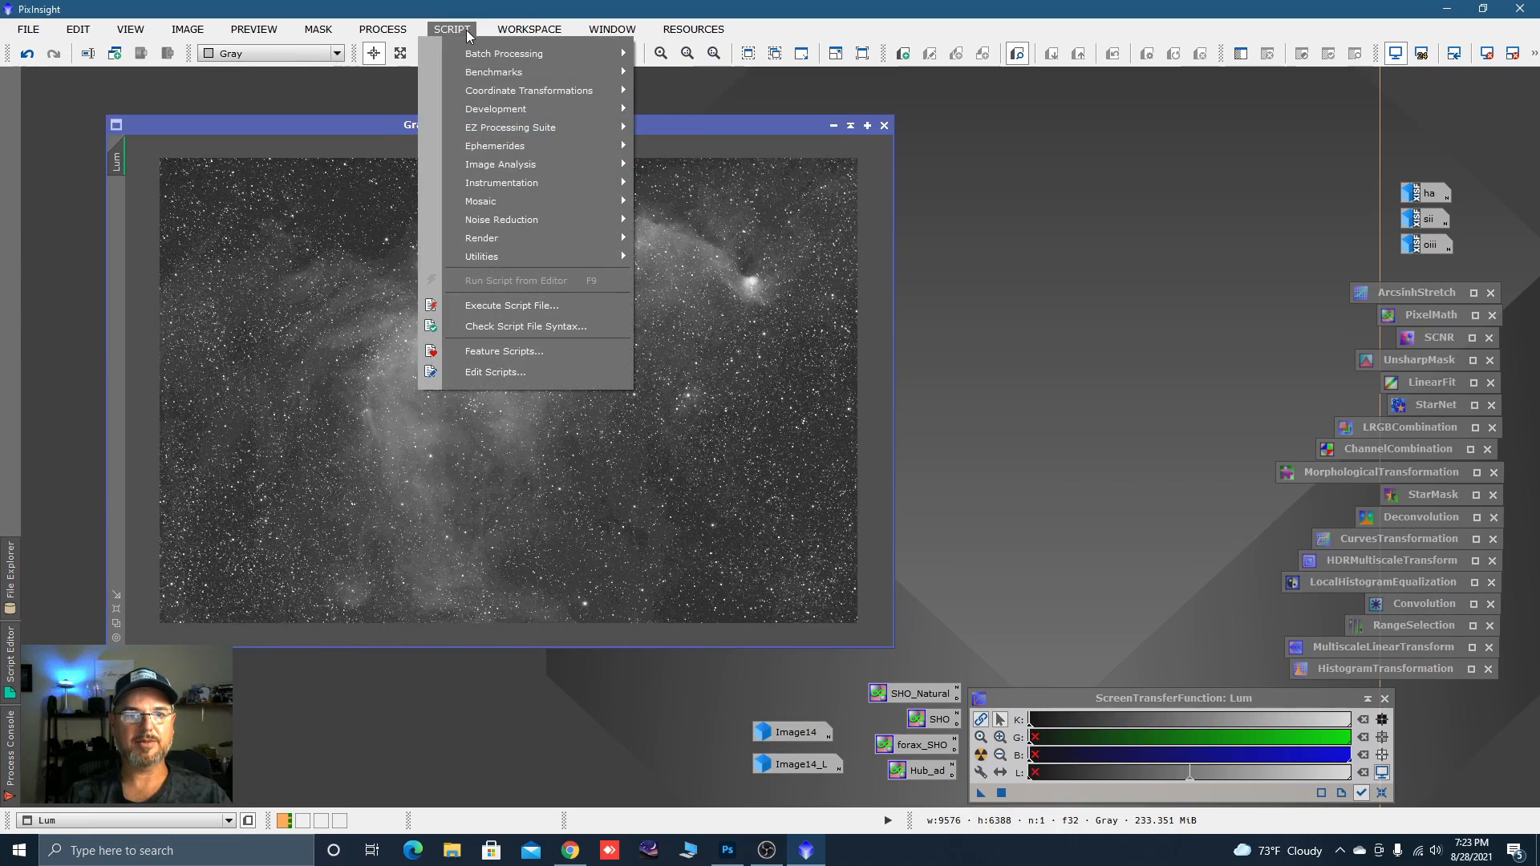
pyautogui.click(1073, 193)
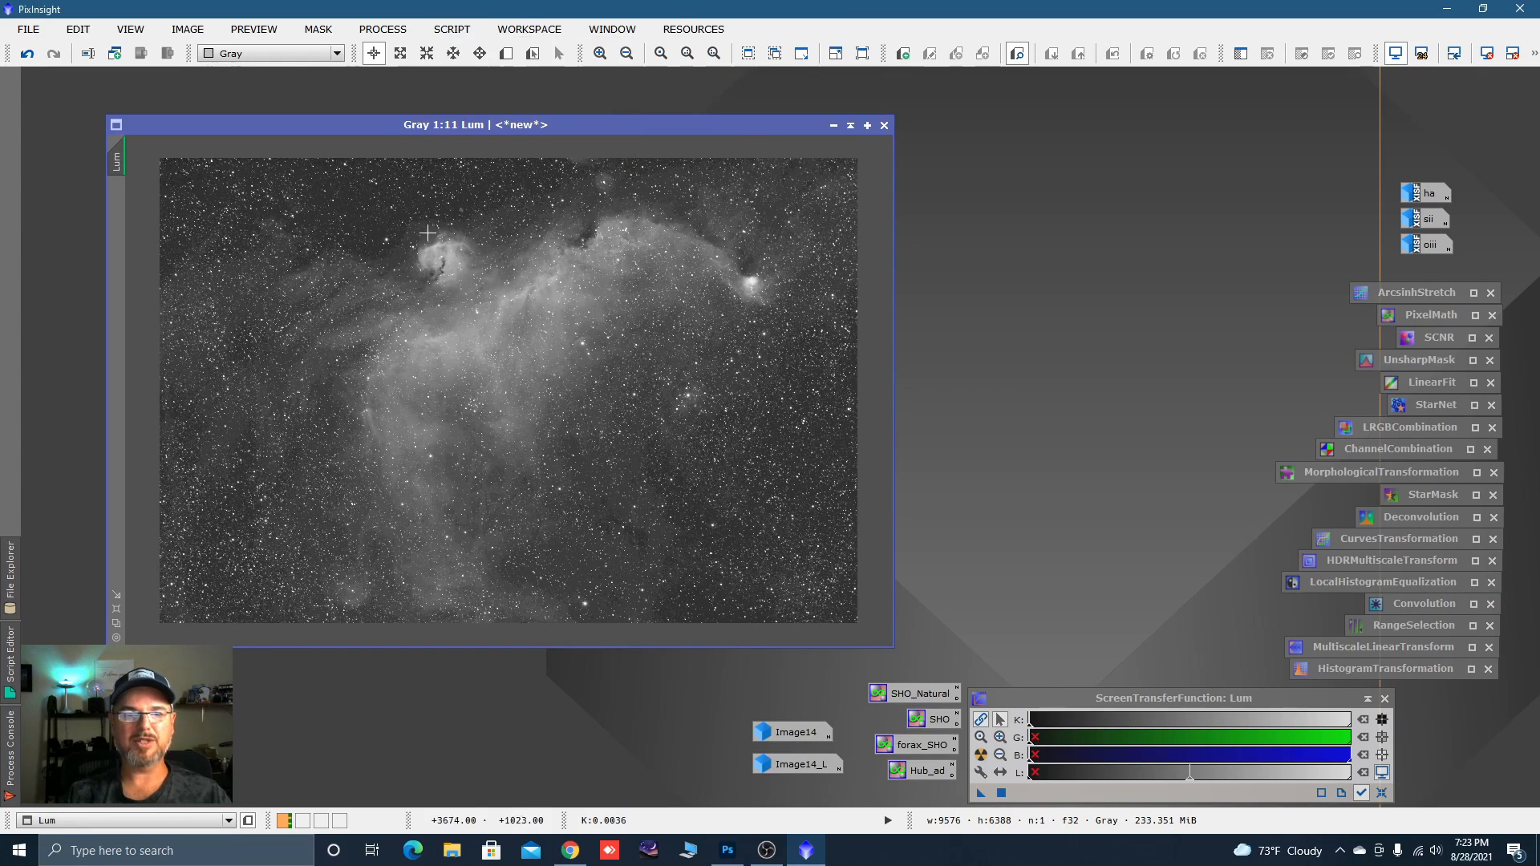
pyautogui.scroll(7, 467, 268)
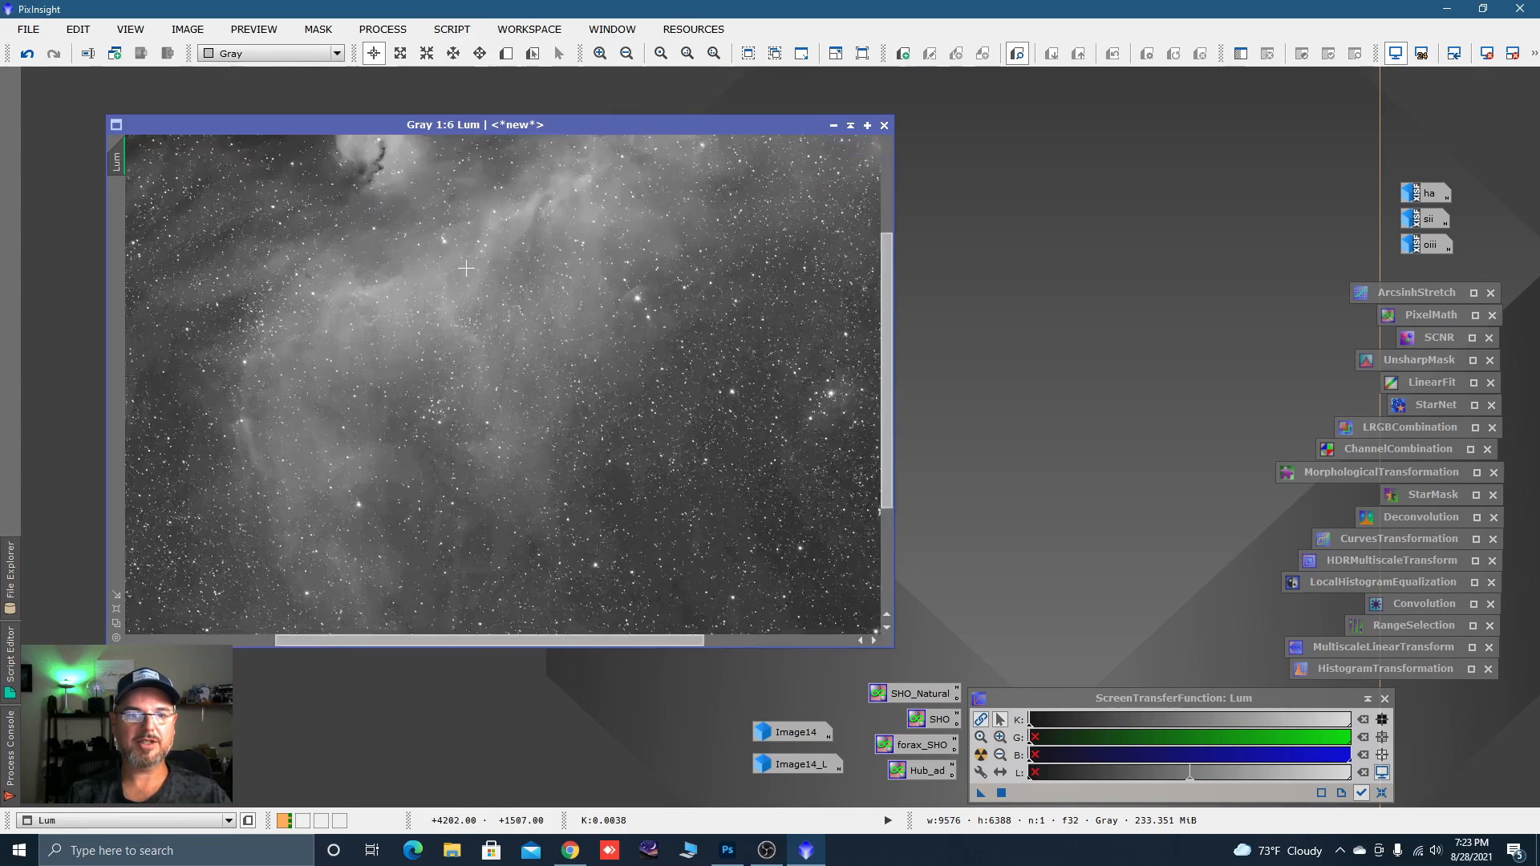
pyautogui.moveTo(467, 268); pyautogui.dragTo(483, 394)
pyautogui.scroll(3, 478, 312)
pyautogui.scroll(1, 478, 312)
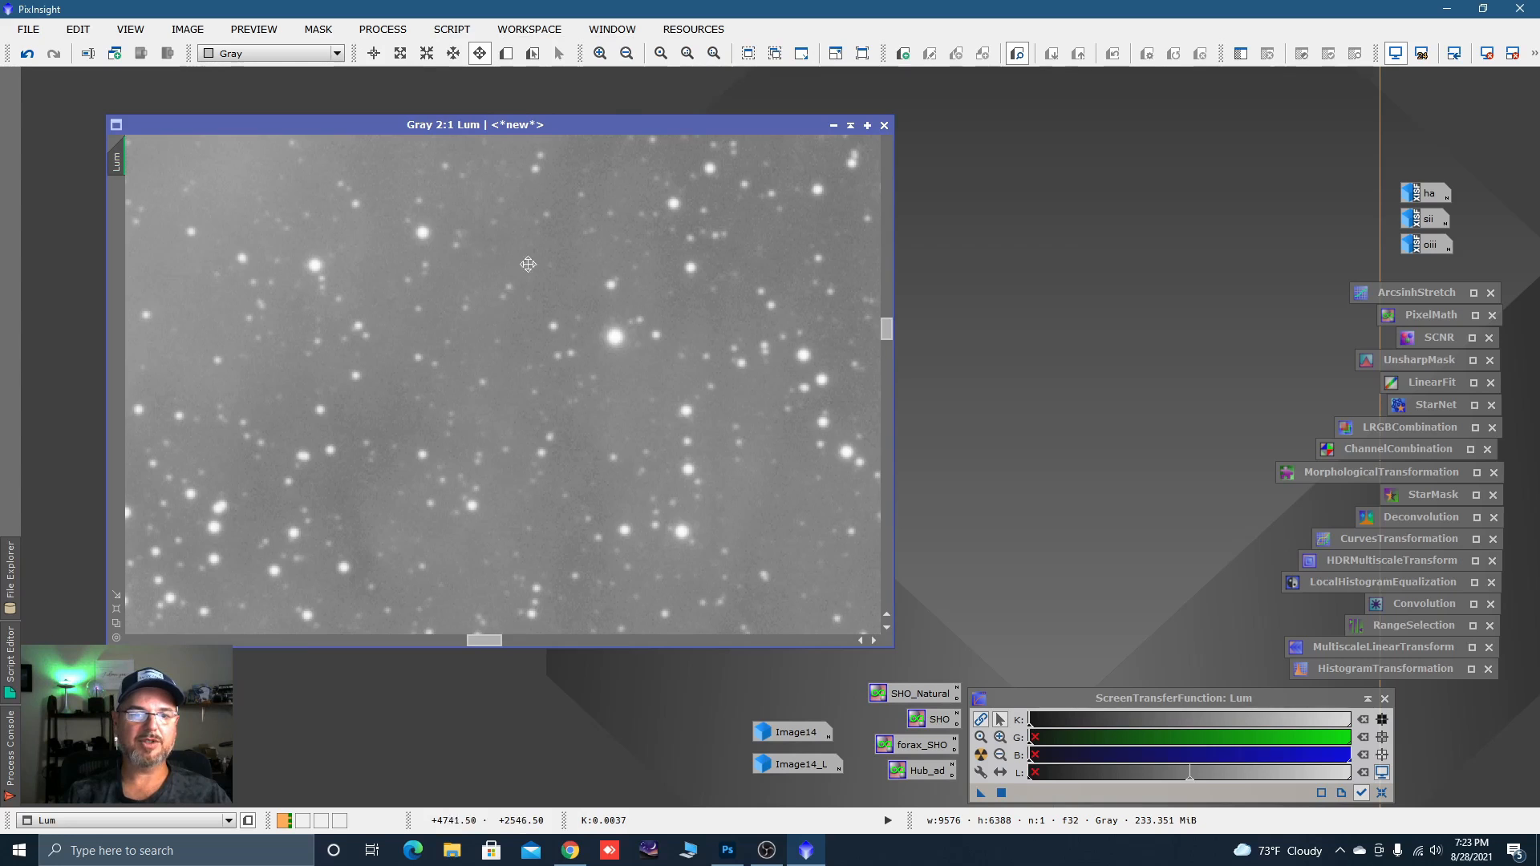
pyautogui.scroll(-1, 614, 382)
pyautogui.moveTo(605, 301); pyautogui.dragTo(674, 444)
pyautogui.moveTo(579, 235); pyautogui.dragTo(632, 416)
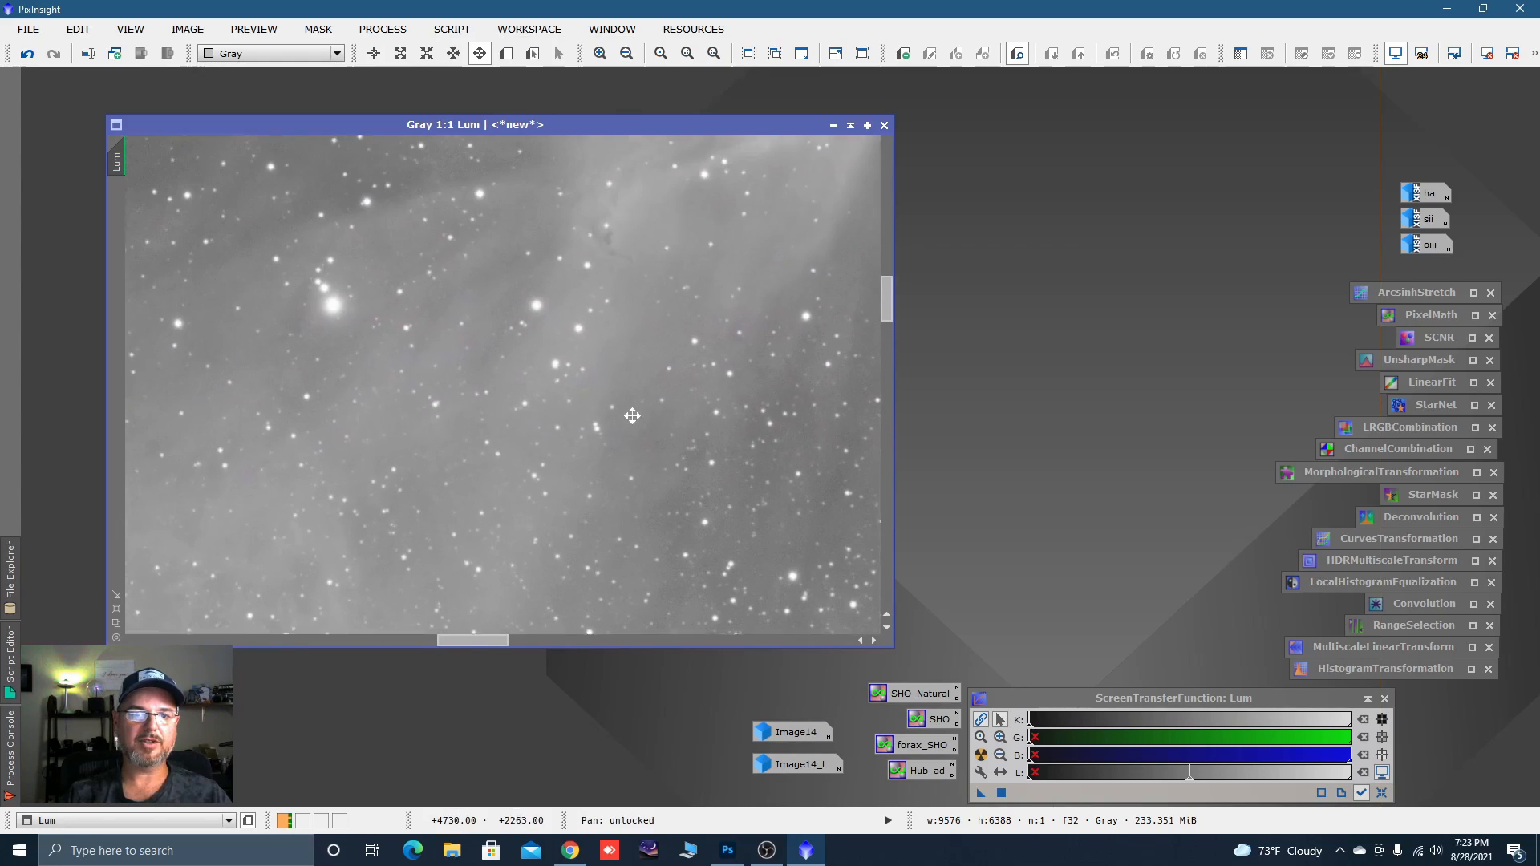
pyautogui.moveTo(573, 354); pyautogui.dragTo(589, 417)
pyautogui.moveTo(396, 372); pyautogui.dragTo(584, 619)
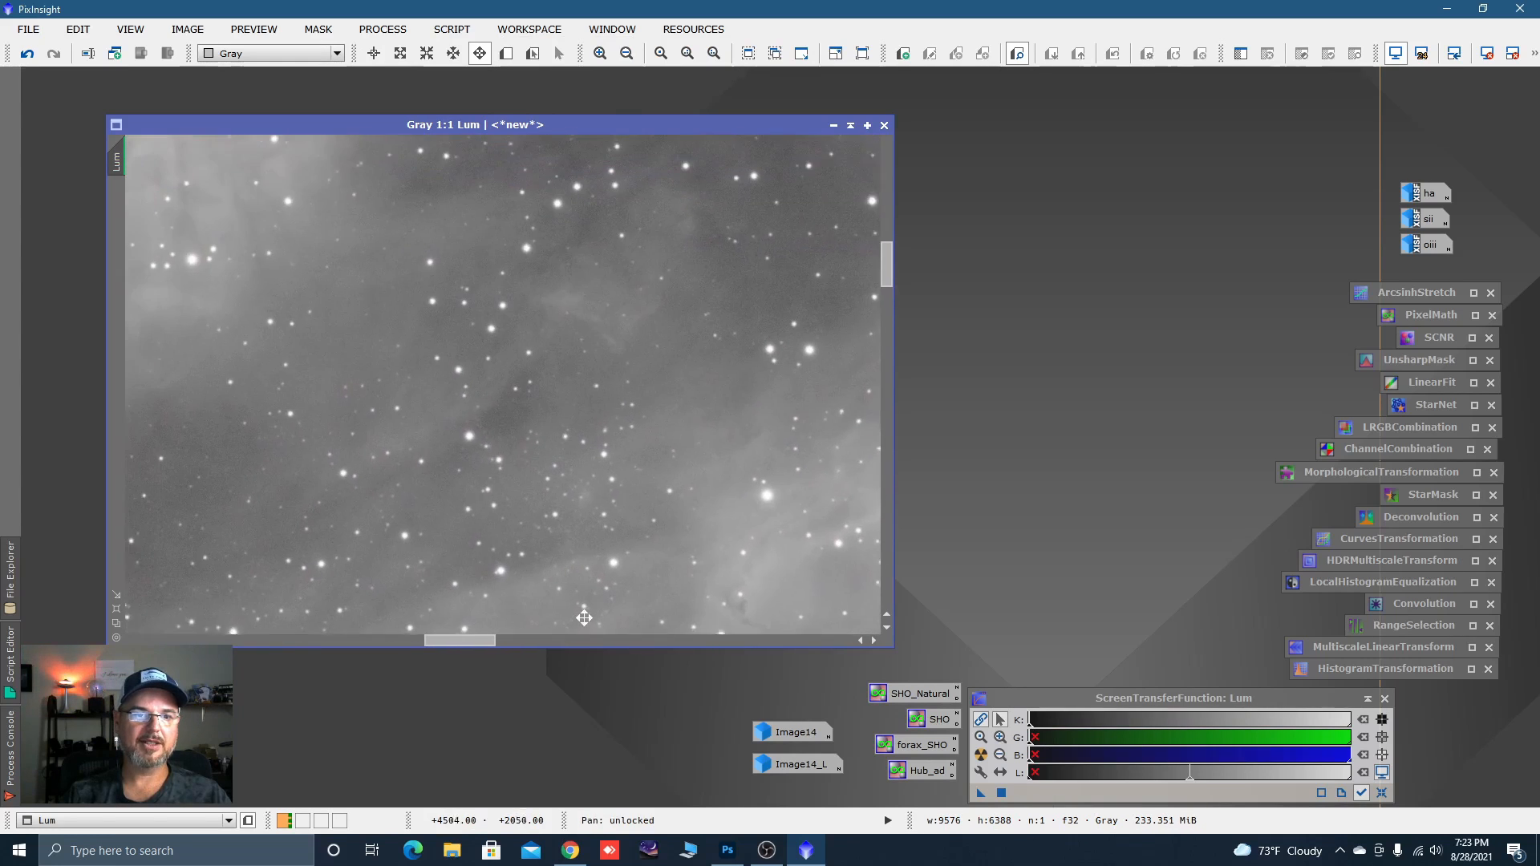
pyautogui.moveTo(489, 377); pyautogui.dragTo(585, 471)
pyautogui.moveTo(471, 410); pyautogui.dragTo(573, 422)
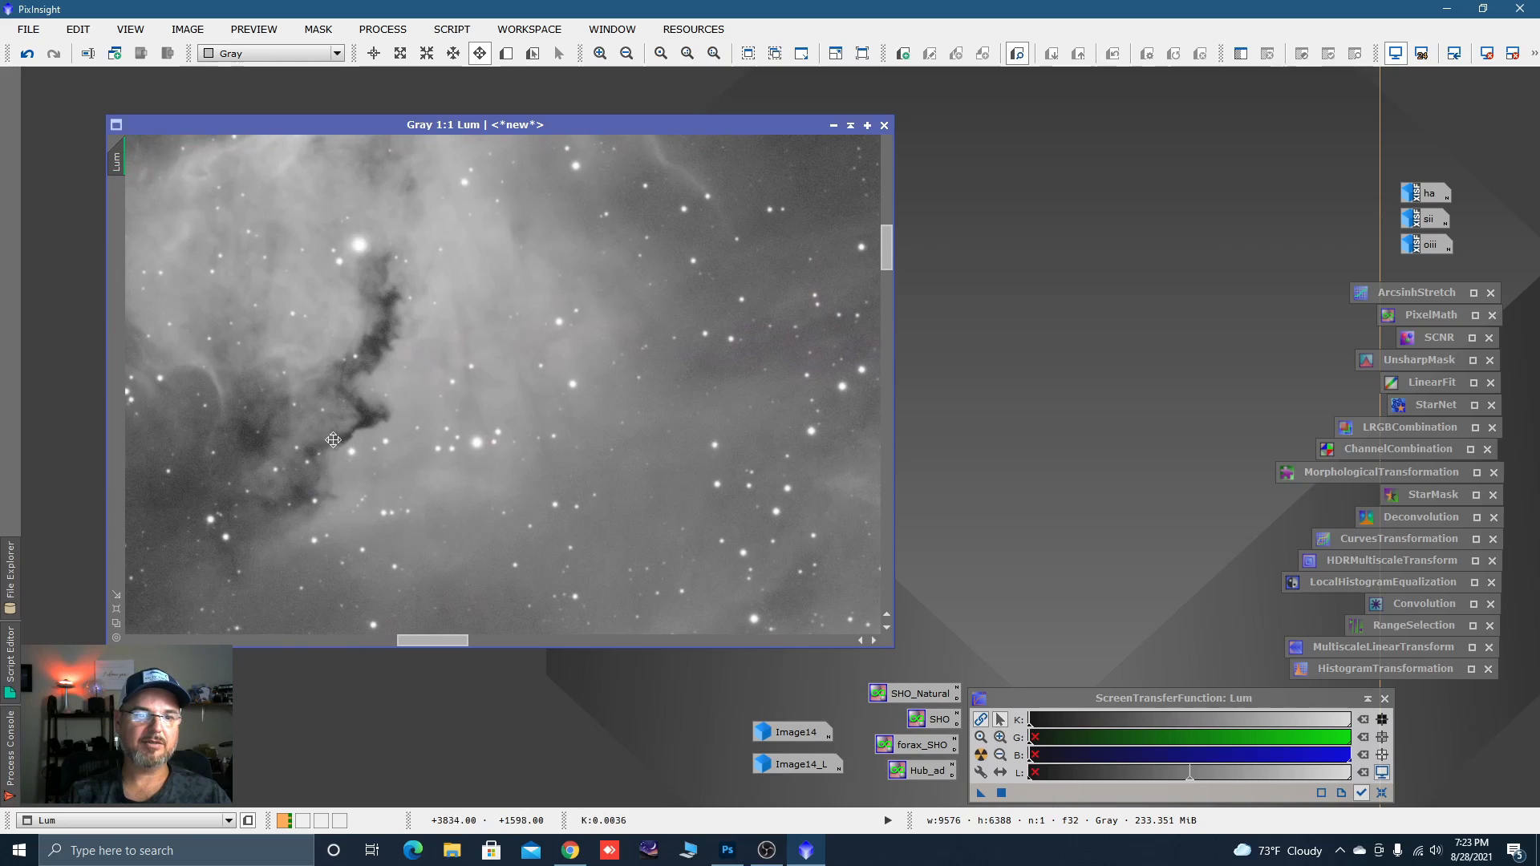
pyautogui.moveTo(365, 400); pyautogui.dragTo(522, 450)
pyautogui.moveTo(630, 472); pyautogui.dragTo(764, 306)
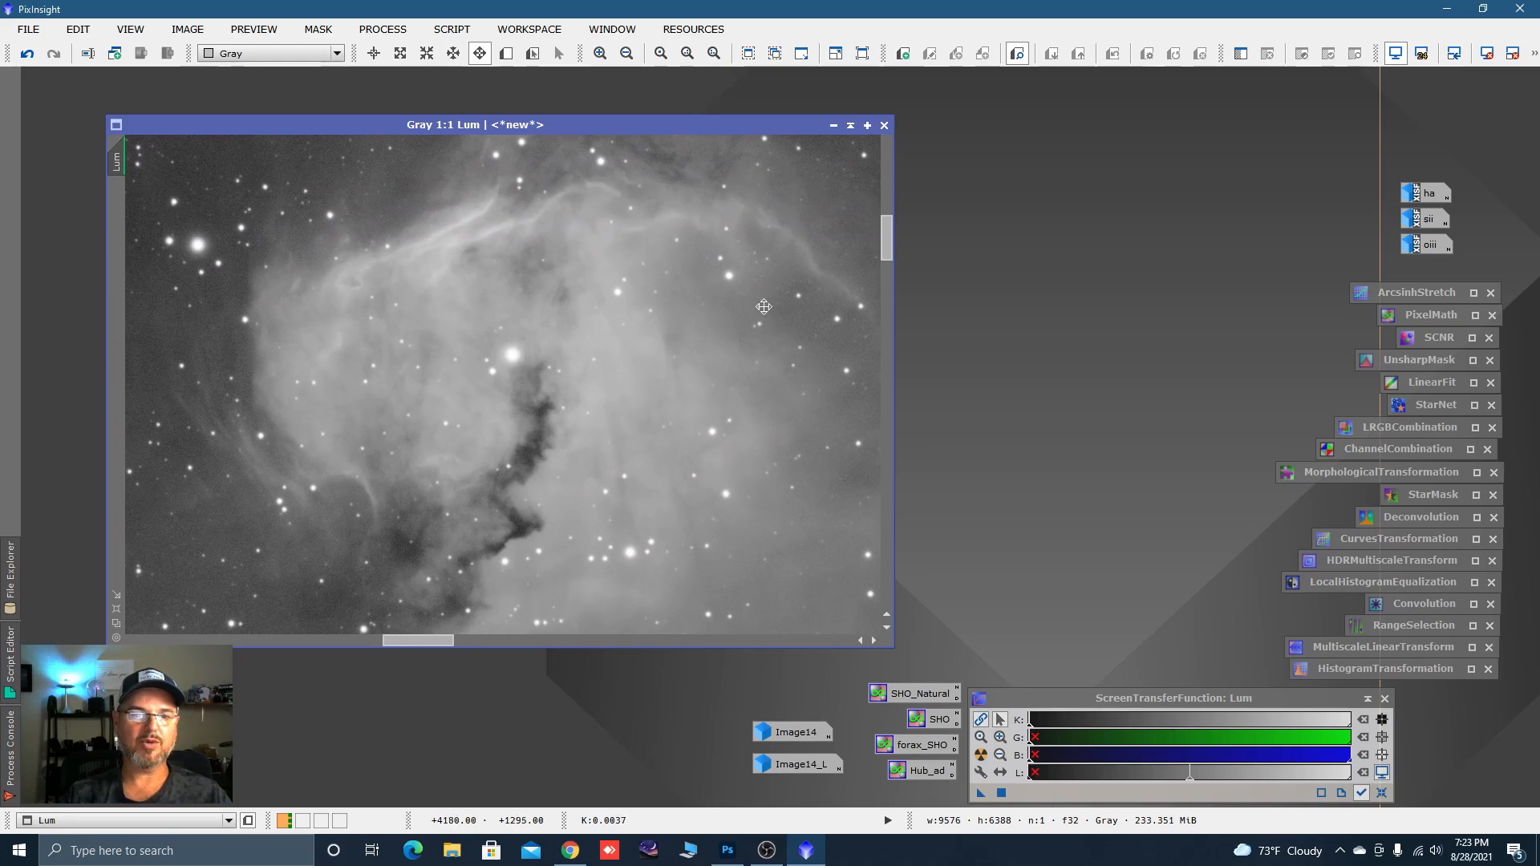
pyautogui.scroll(-5, 874, 138)
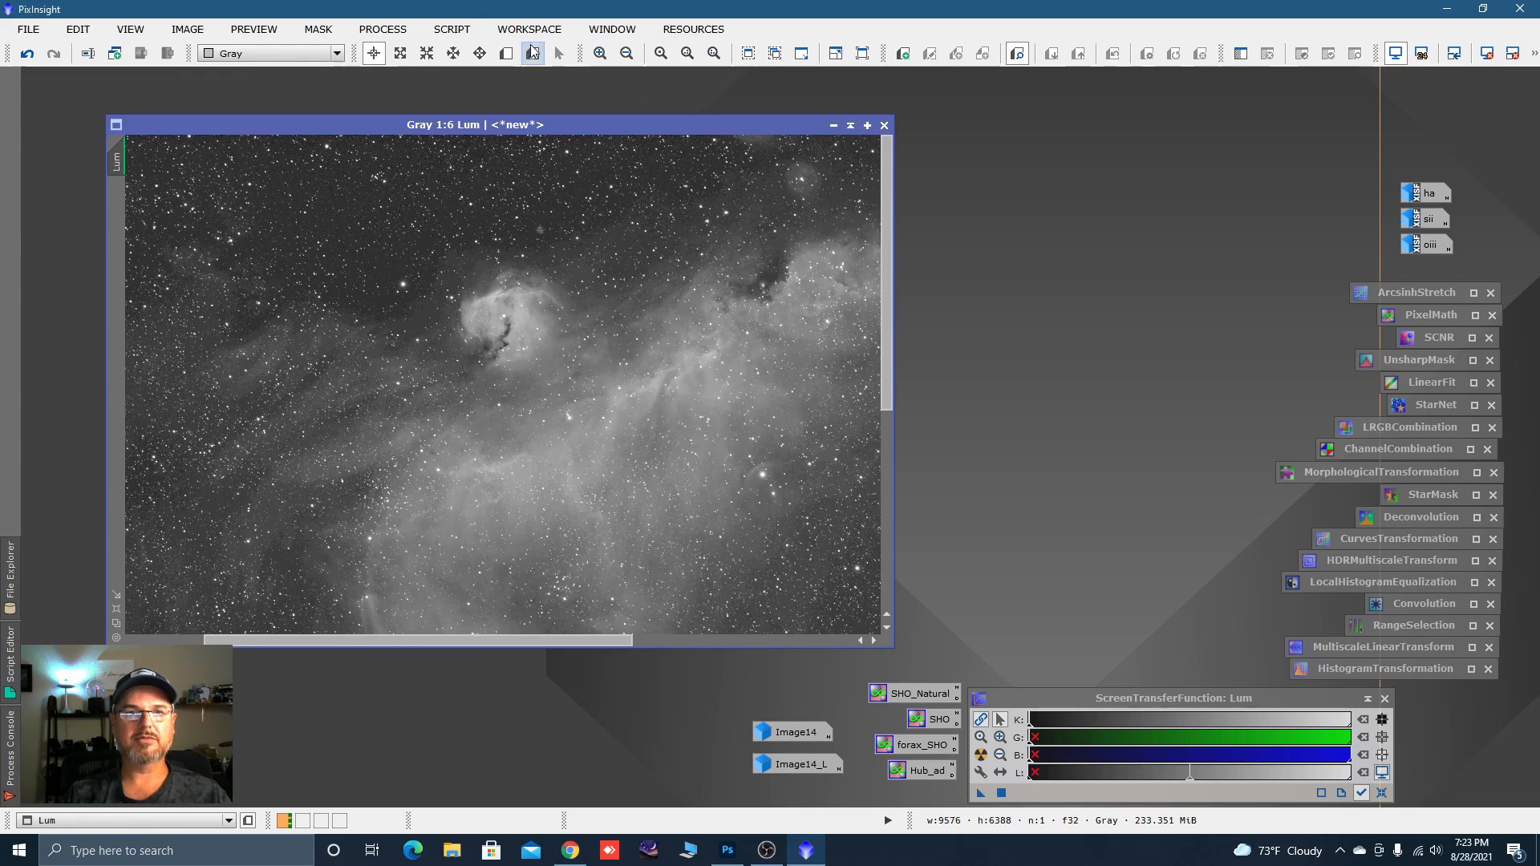
# Launch the EZ Denoise script, acknowledge its disclaimer, and choose Lum as the target view.
pyautogui.click(452, 29)
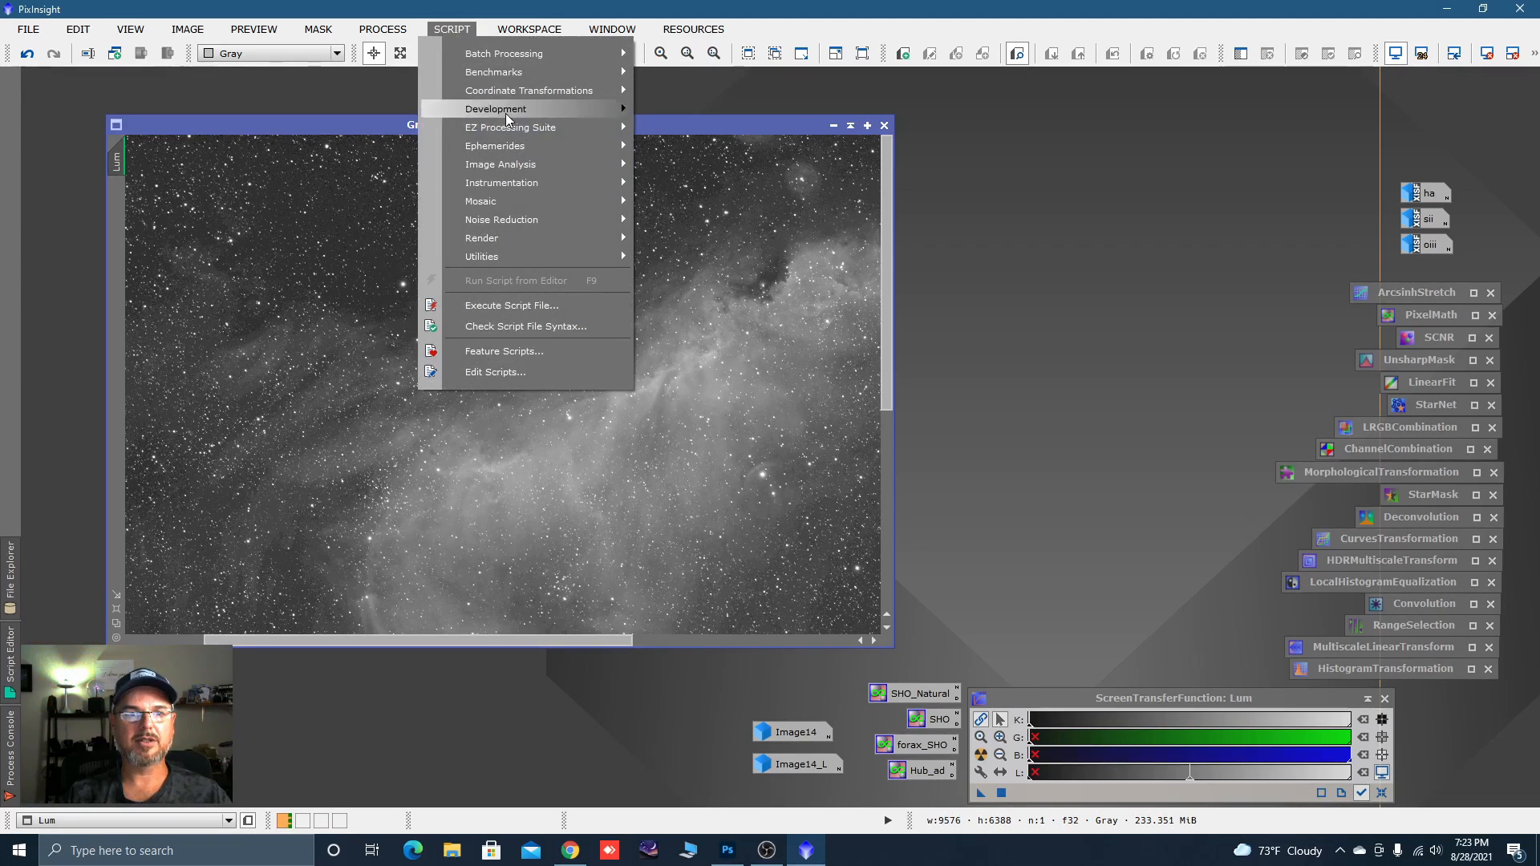
pyautogui.moveTo(513, 127)
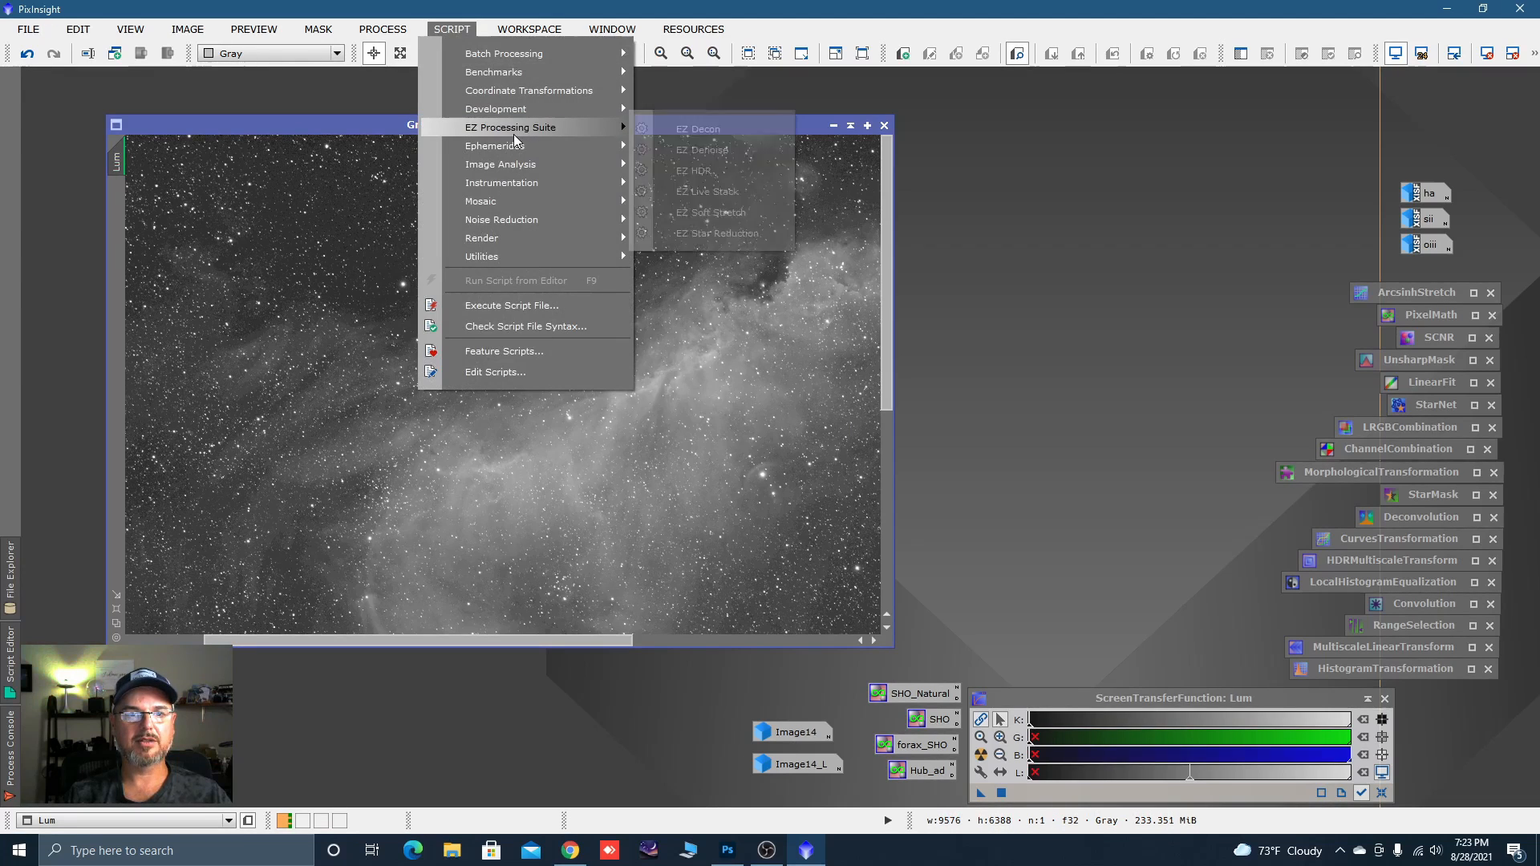
pyautogui.click(701, 150)
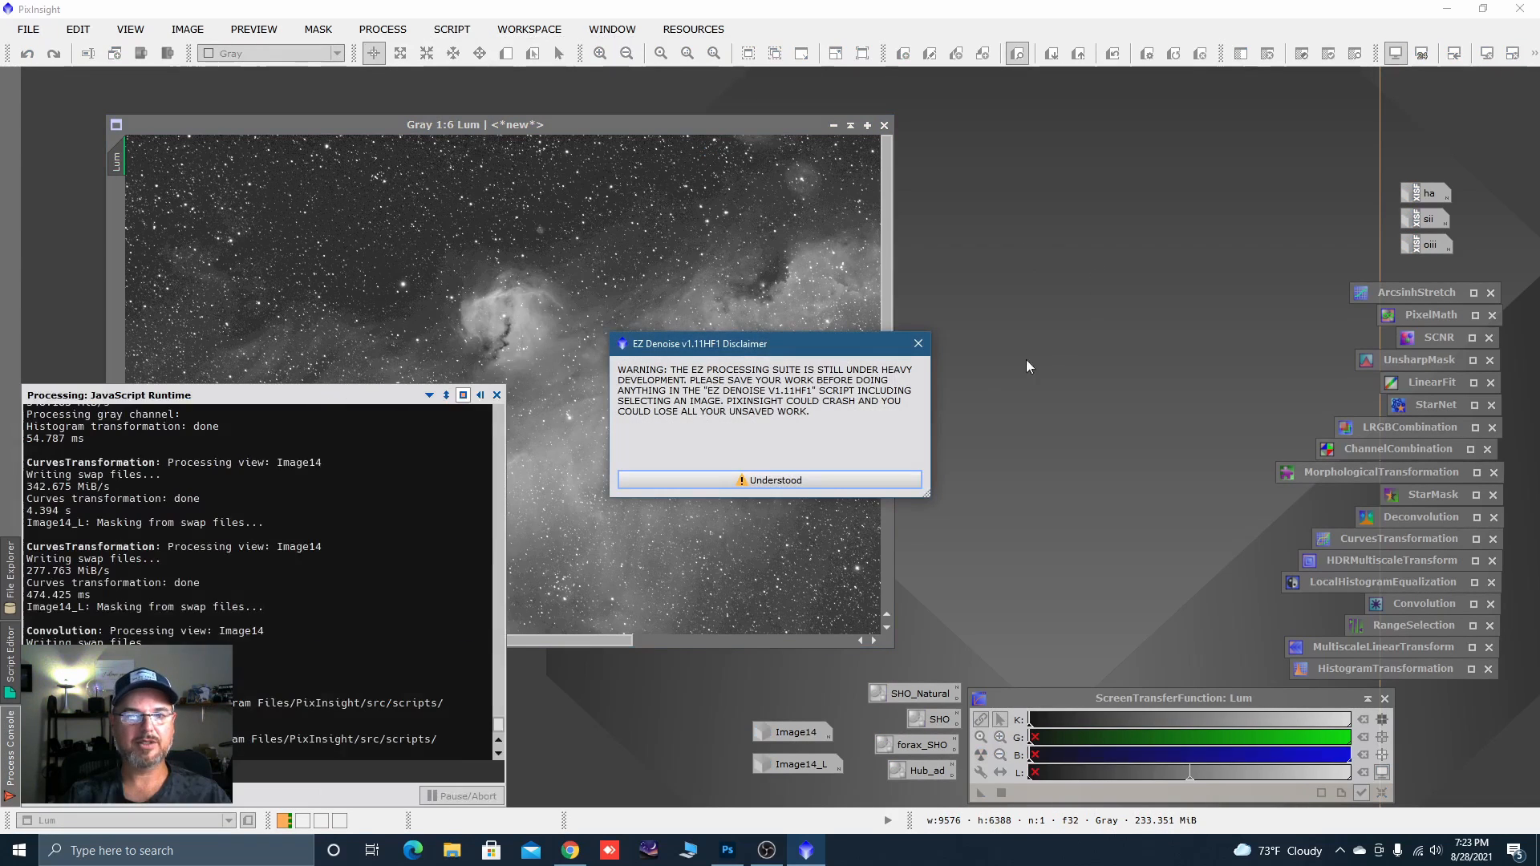
pyautogui.click(870, 482)
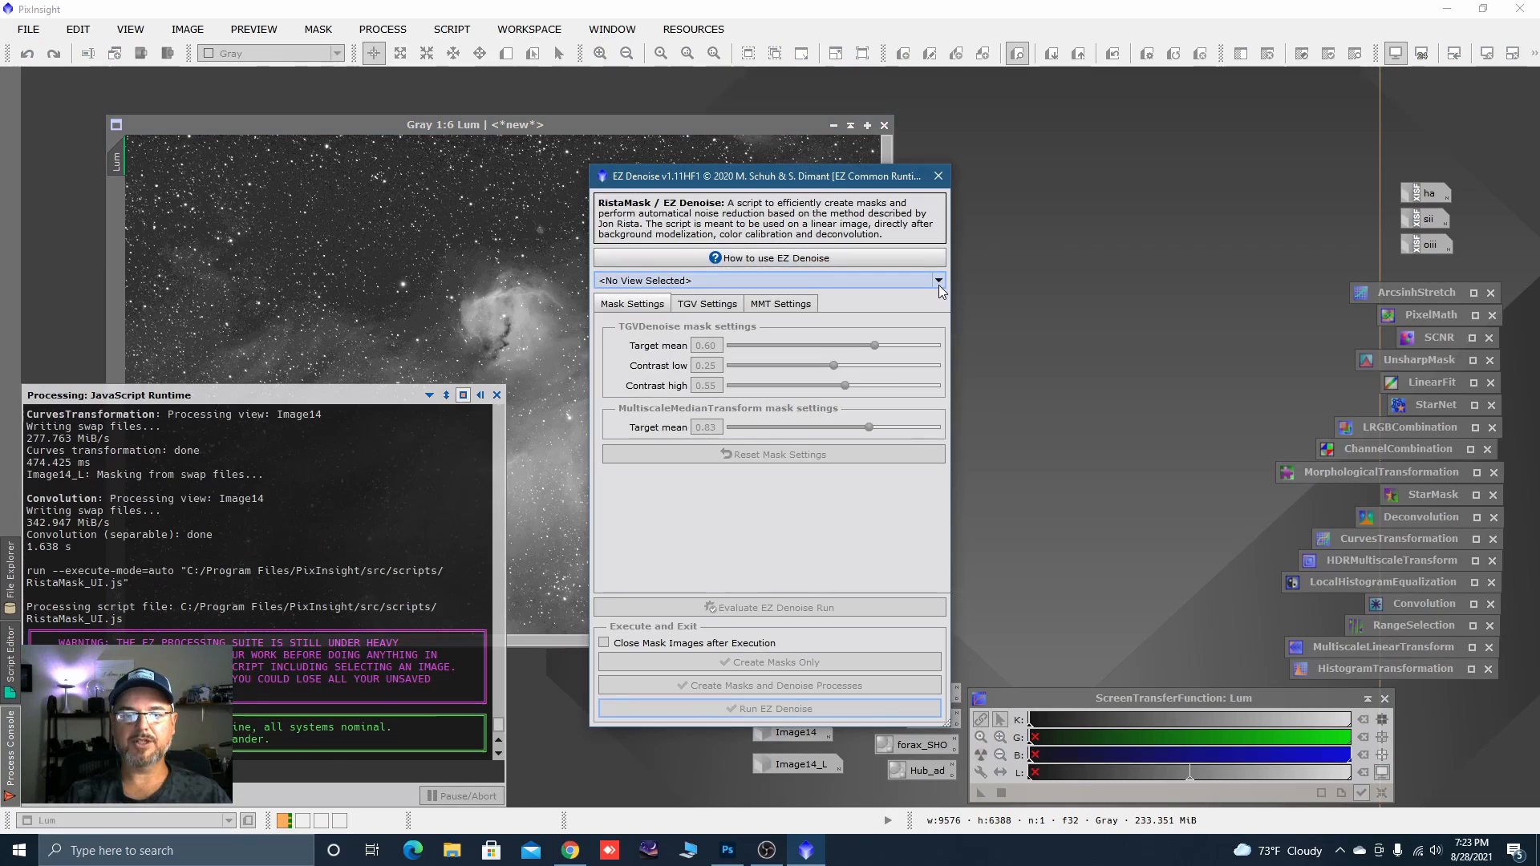
pyautogui.click(939, 281)
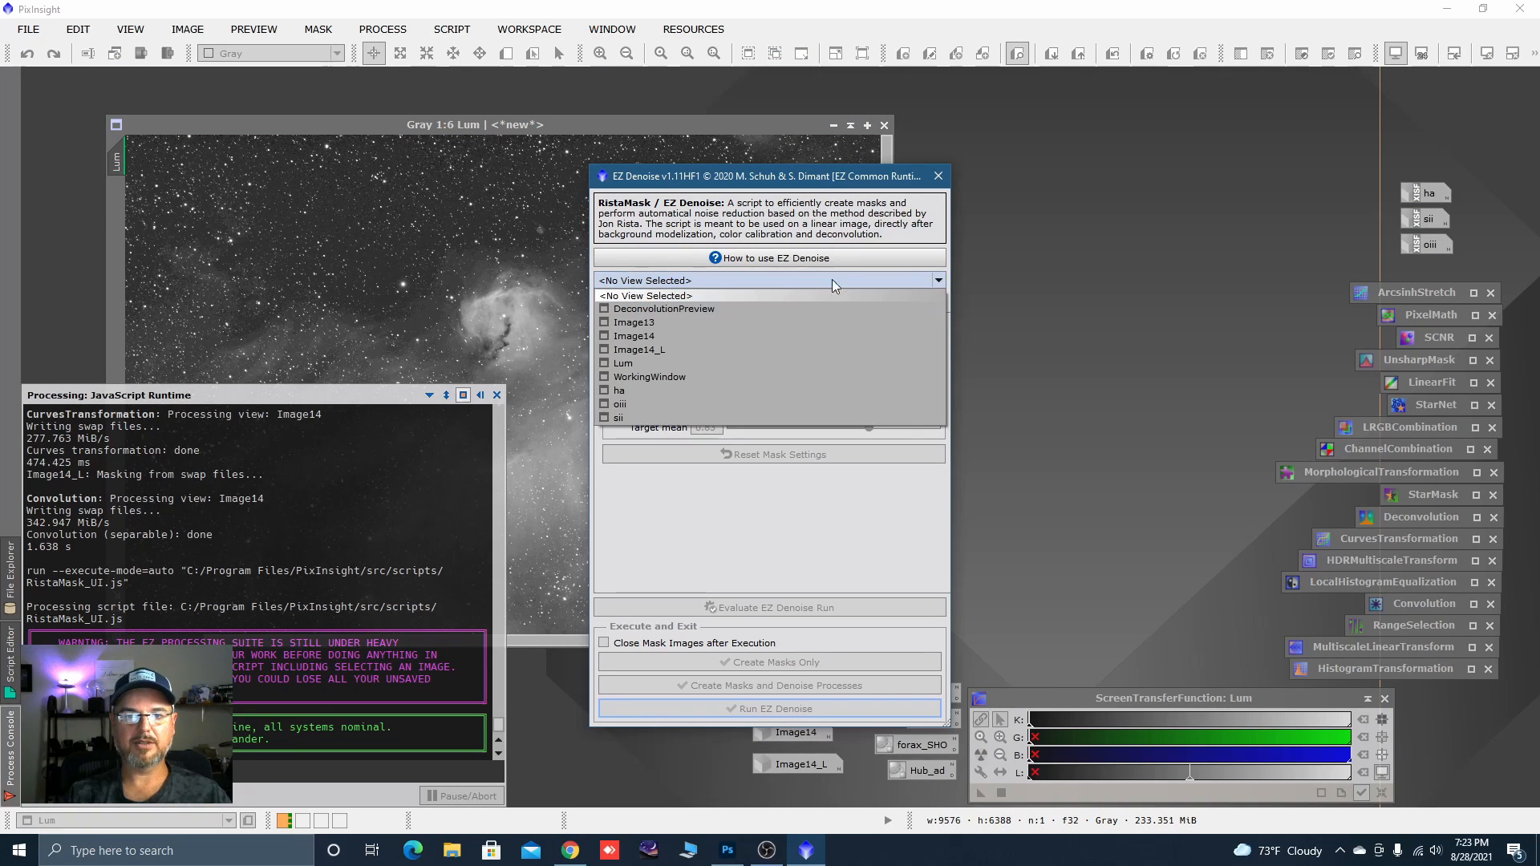
pyautogui.click(633, 365)
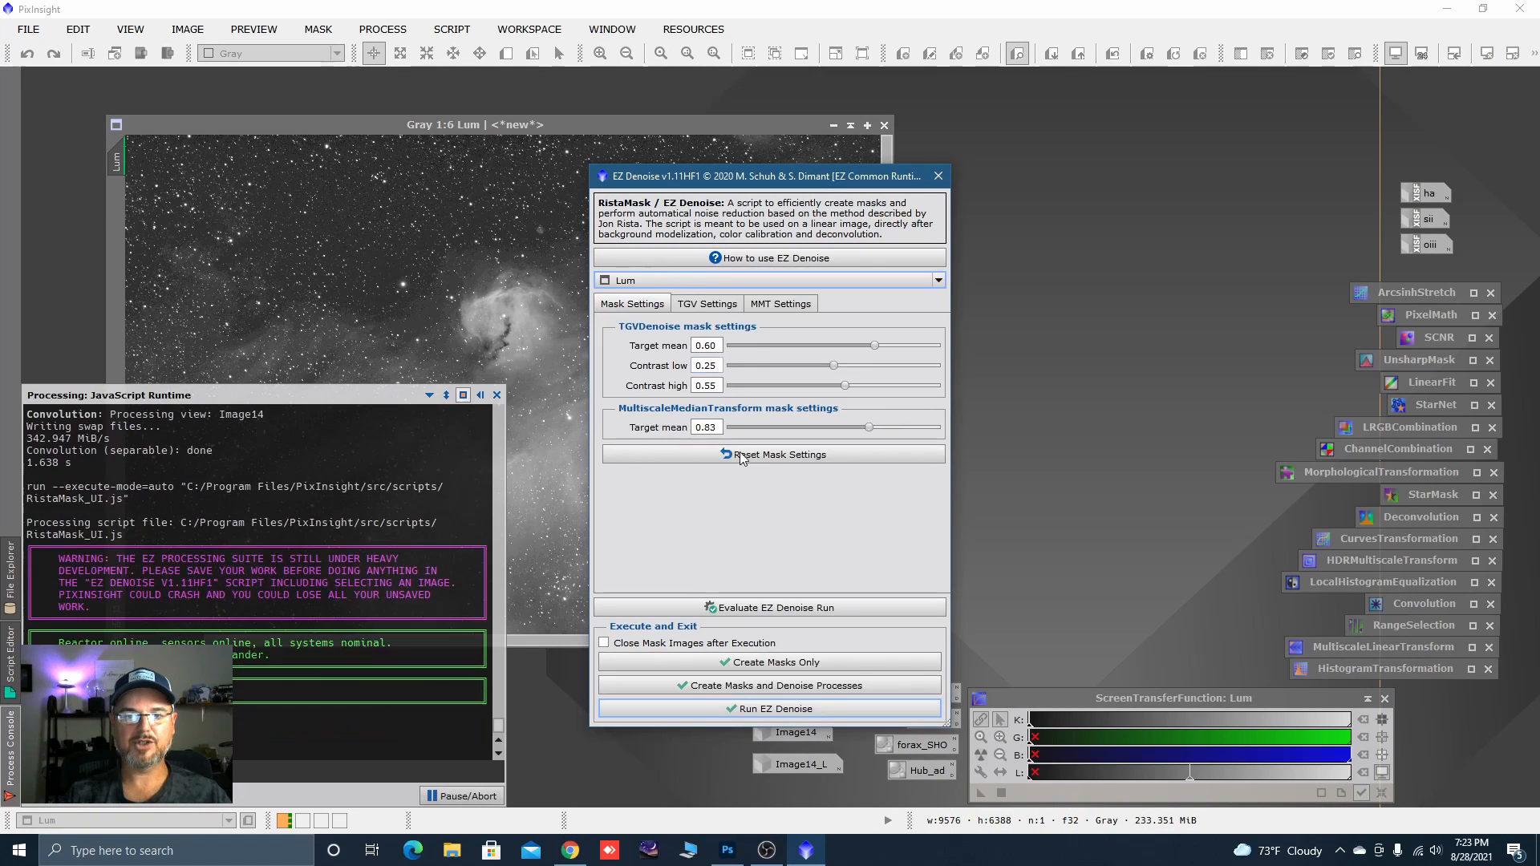
# Review the TGV settings in EZ Denoise and run the noise reduction on the Lum image.
pyautogui.moveTo(1129, 181); pyautogui.dragTo(859, 41)
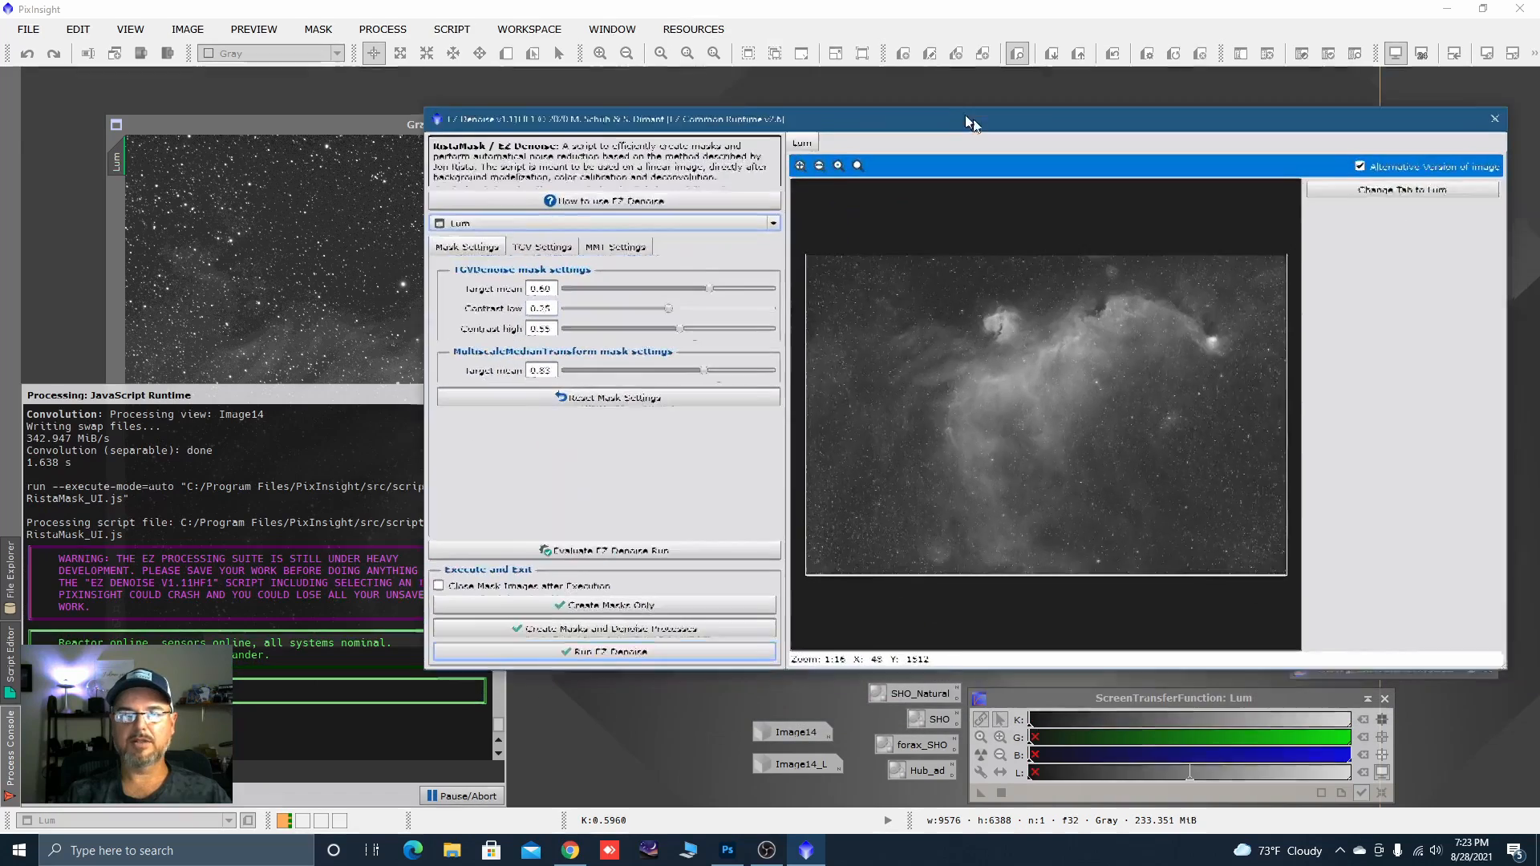
pyautogui.moveTo(1398, 582); pyautogui.dragTo(1469, 767)
pyautogui.click(450, 168)
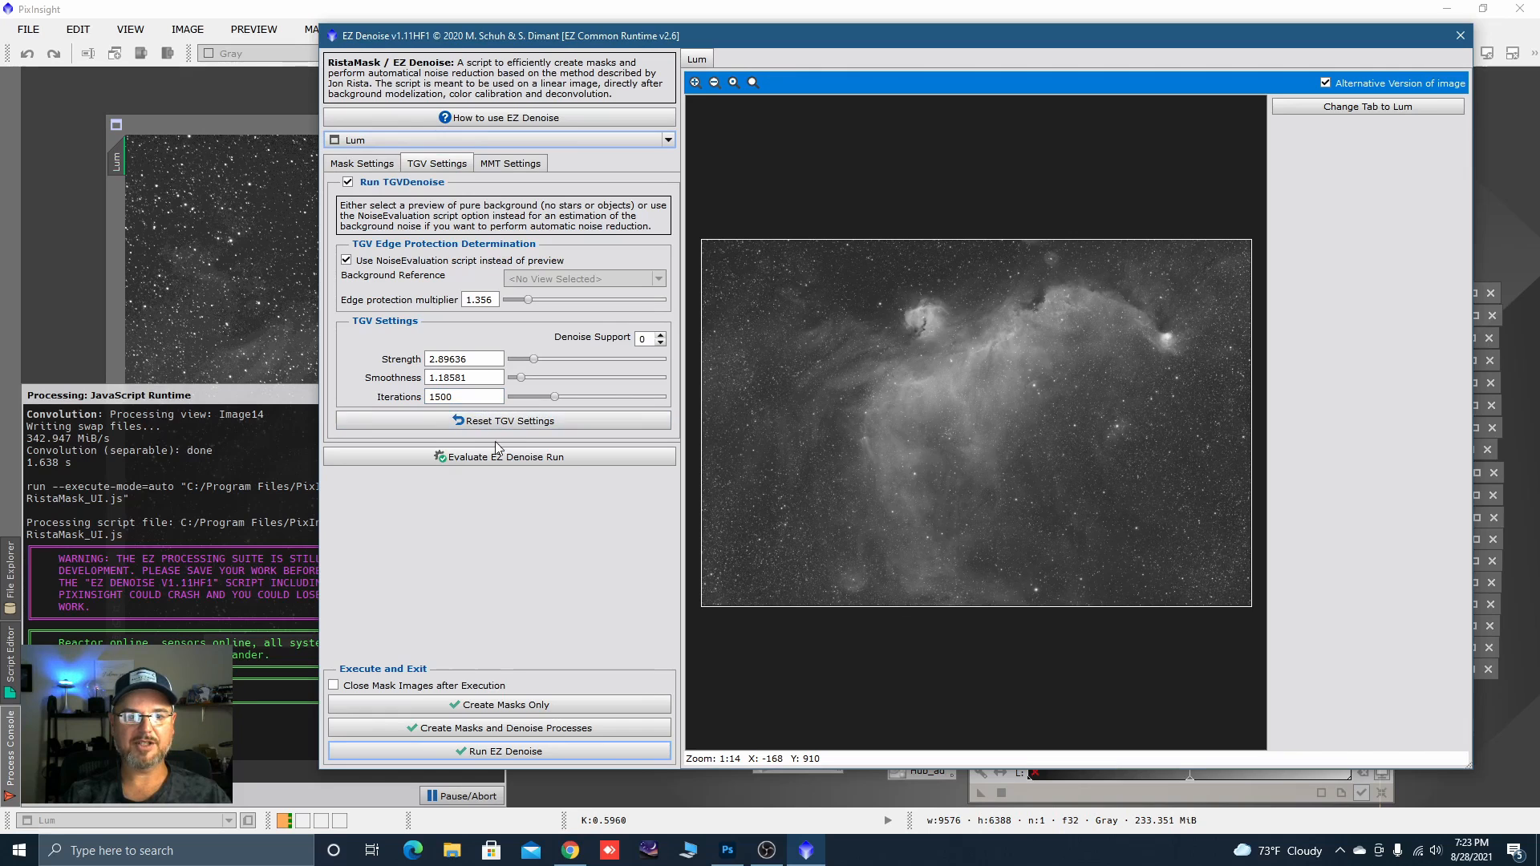
pyautogui.click(512, 749)
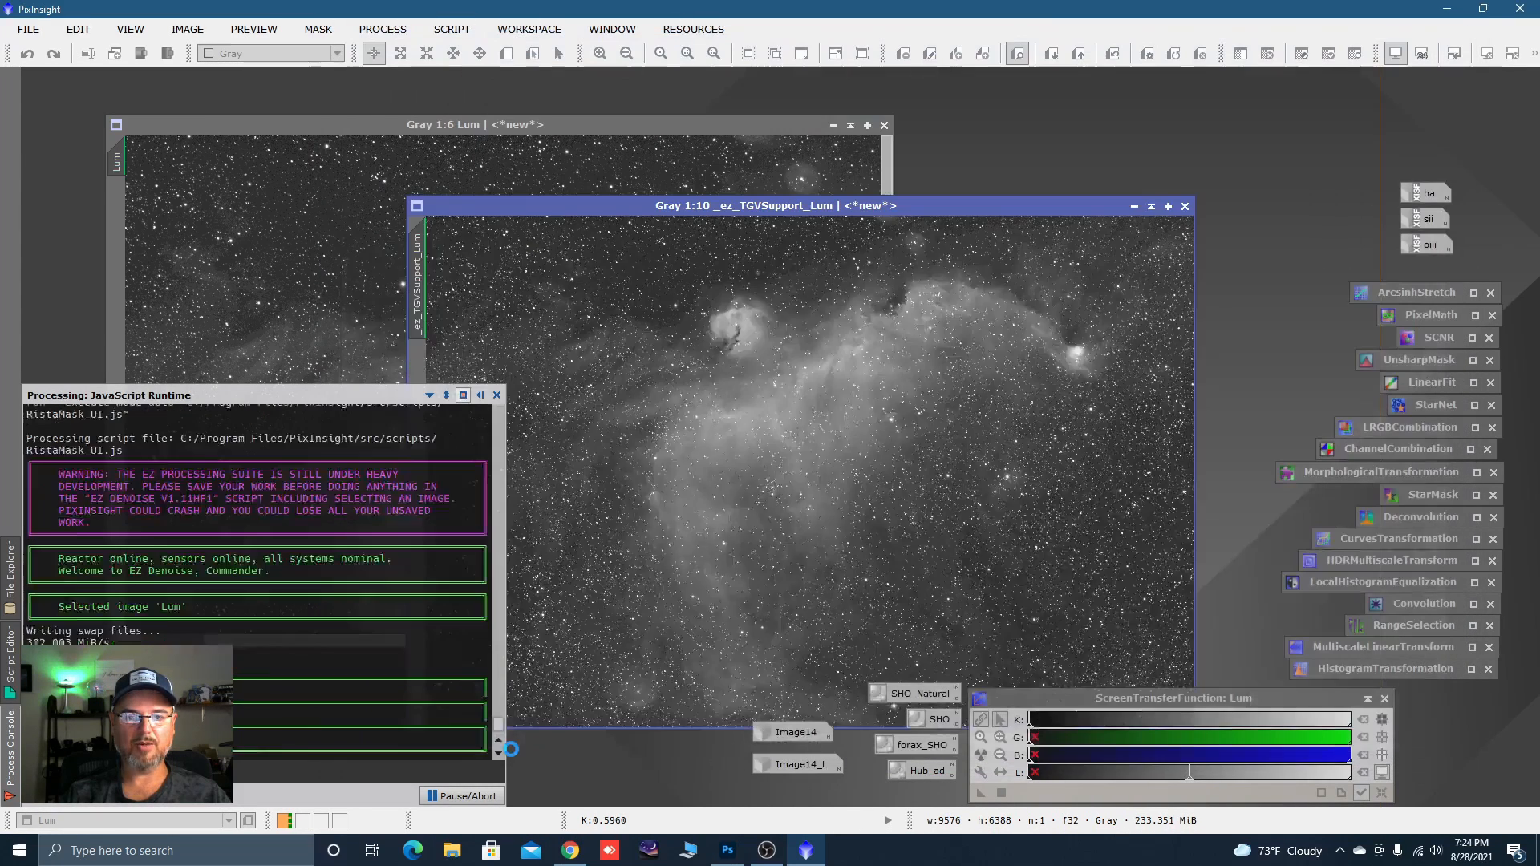
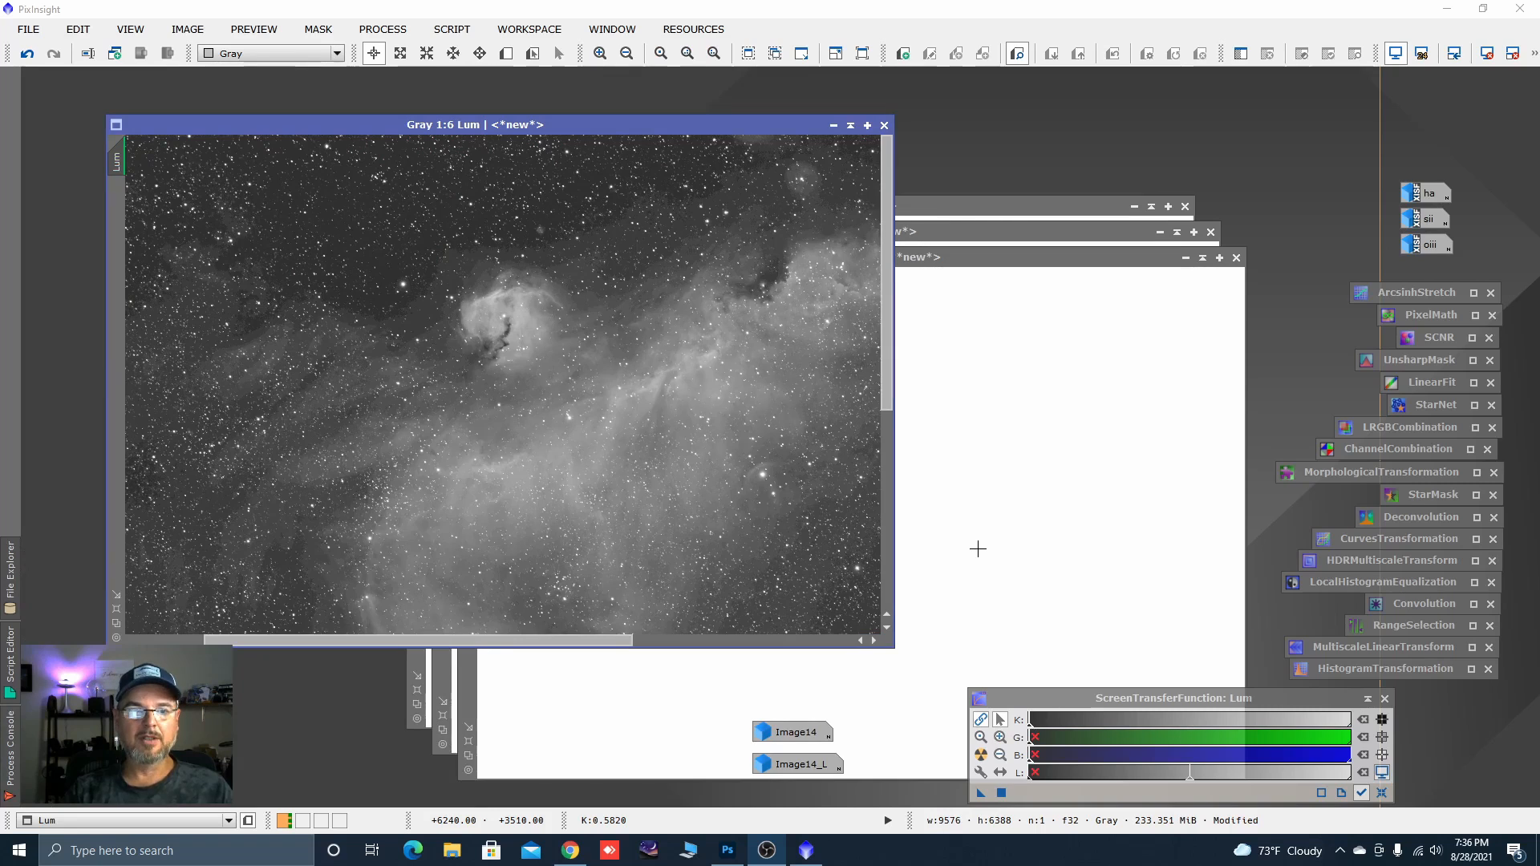
# Minimise the Lum image and the three EZ Denoise support and mask images to icons on the workspace.
pyautogui.scroll(-8, 594, 433)
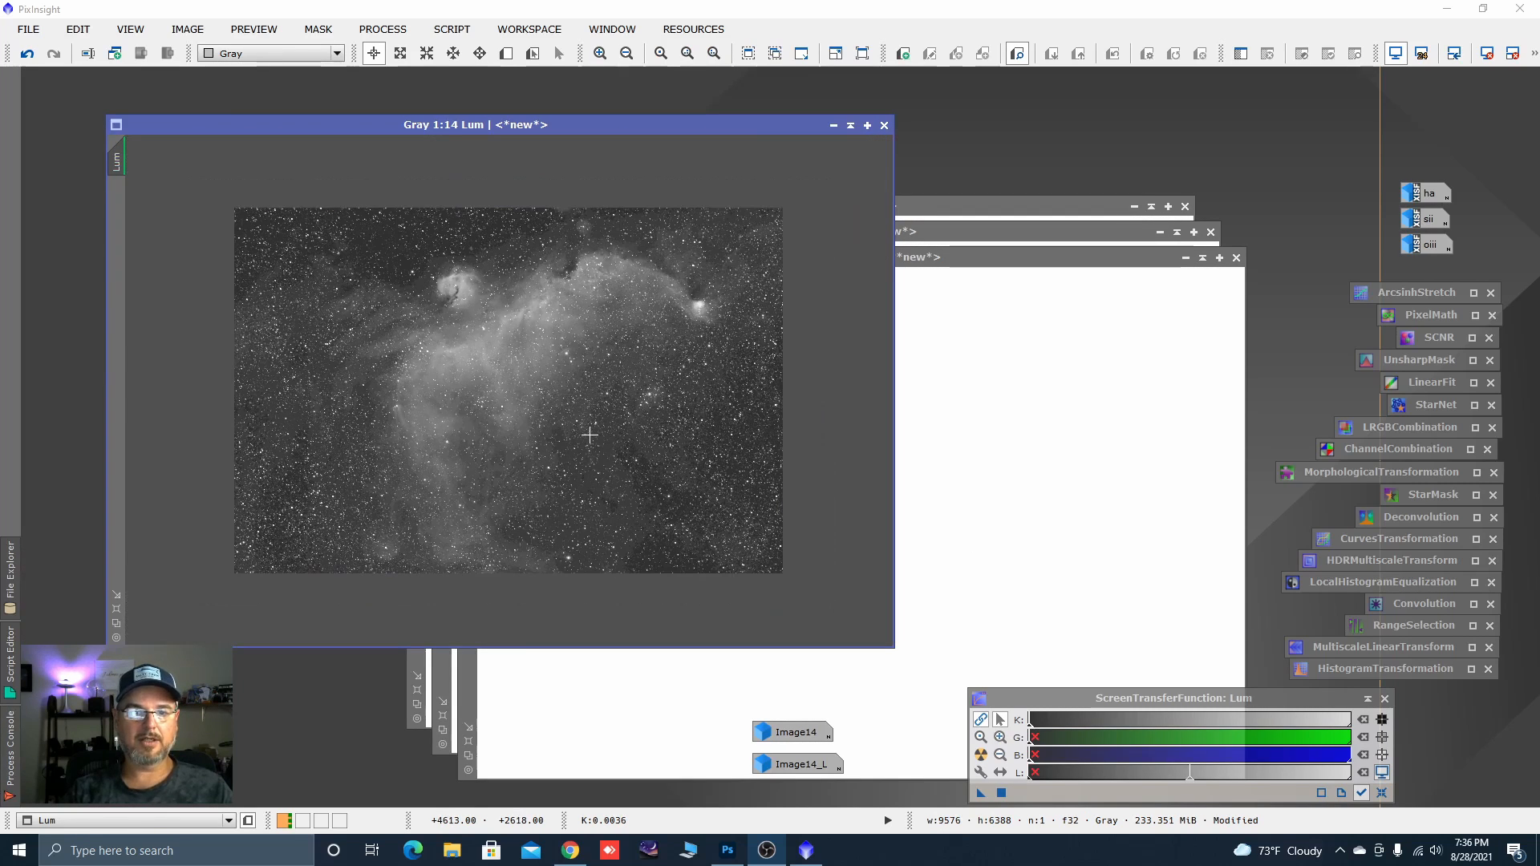
pyautogui.click(833, 125)
pyautogui.click(1185, 257)
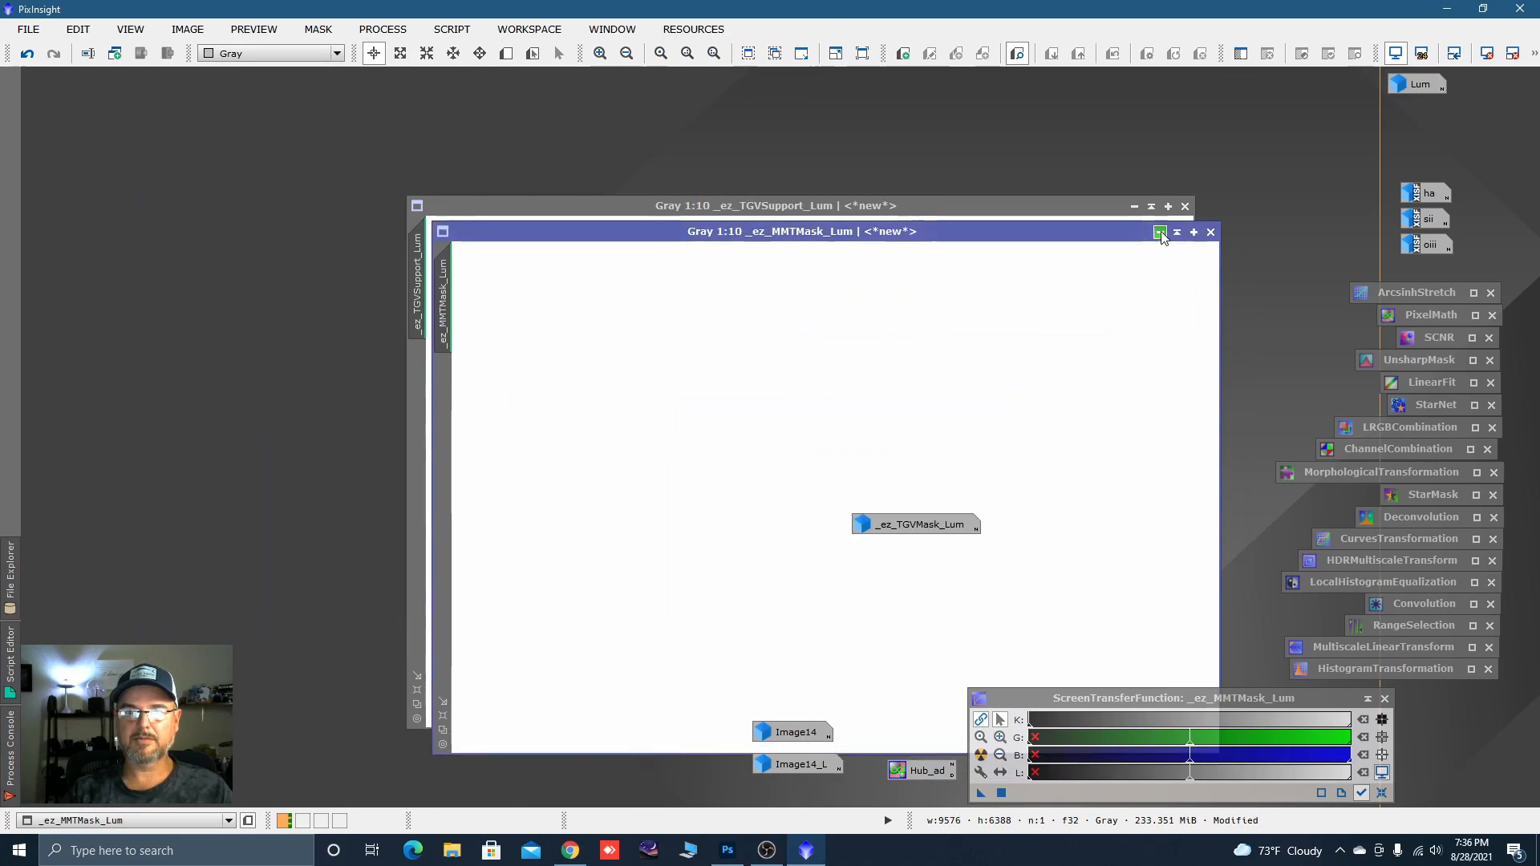
pyautogui.click(1160, 231)
pyautogui.click(1134, 207)
# Delete the _ez_TGVSupport_Lum, _ez_MMTMask_Lum and _ez_TGVMask_Lum image icons without saving them.
pyautogui.moveTo(893, 412); pyautogui.dragTo(934, 530)
pyautogui.rightClick(934, 530)
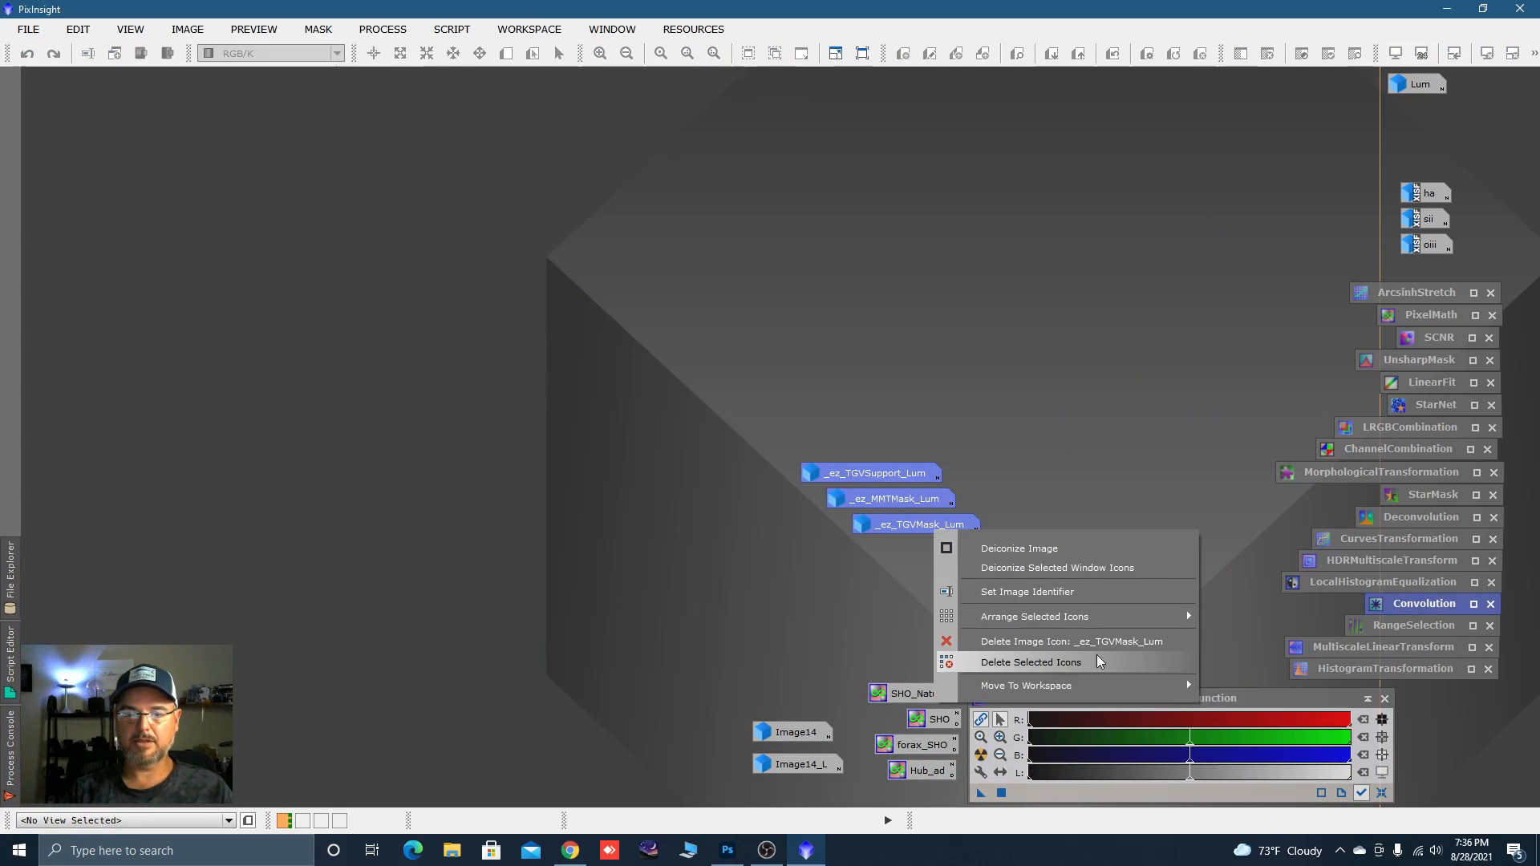
pyautogui.click(1051, 662)
pyautogui.click(700, 461)
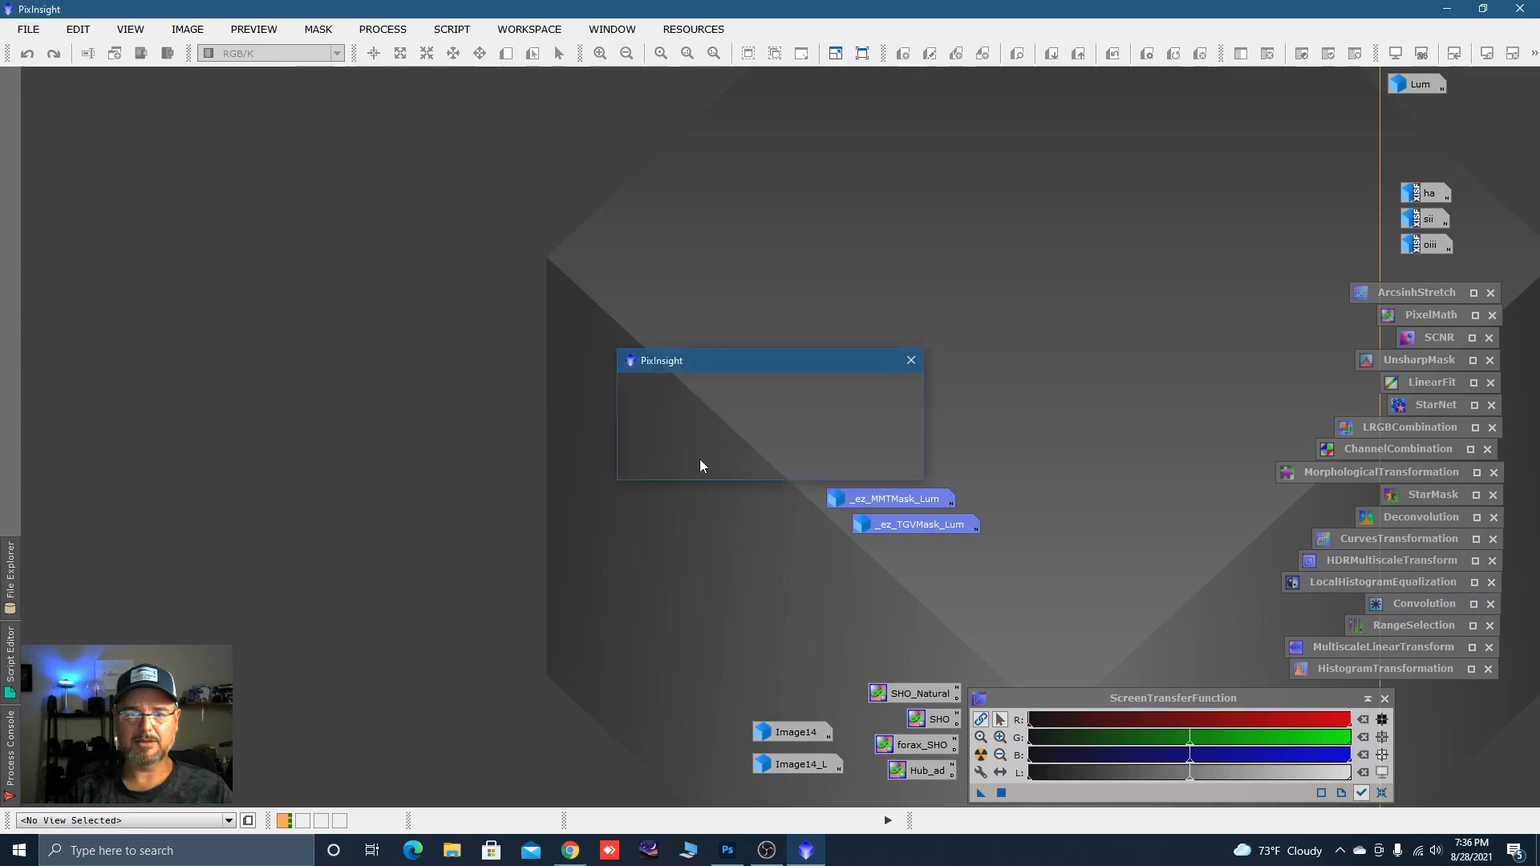
pyautogui.click(699, 462)
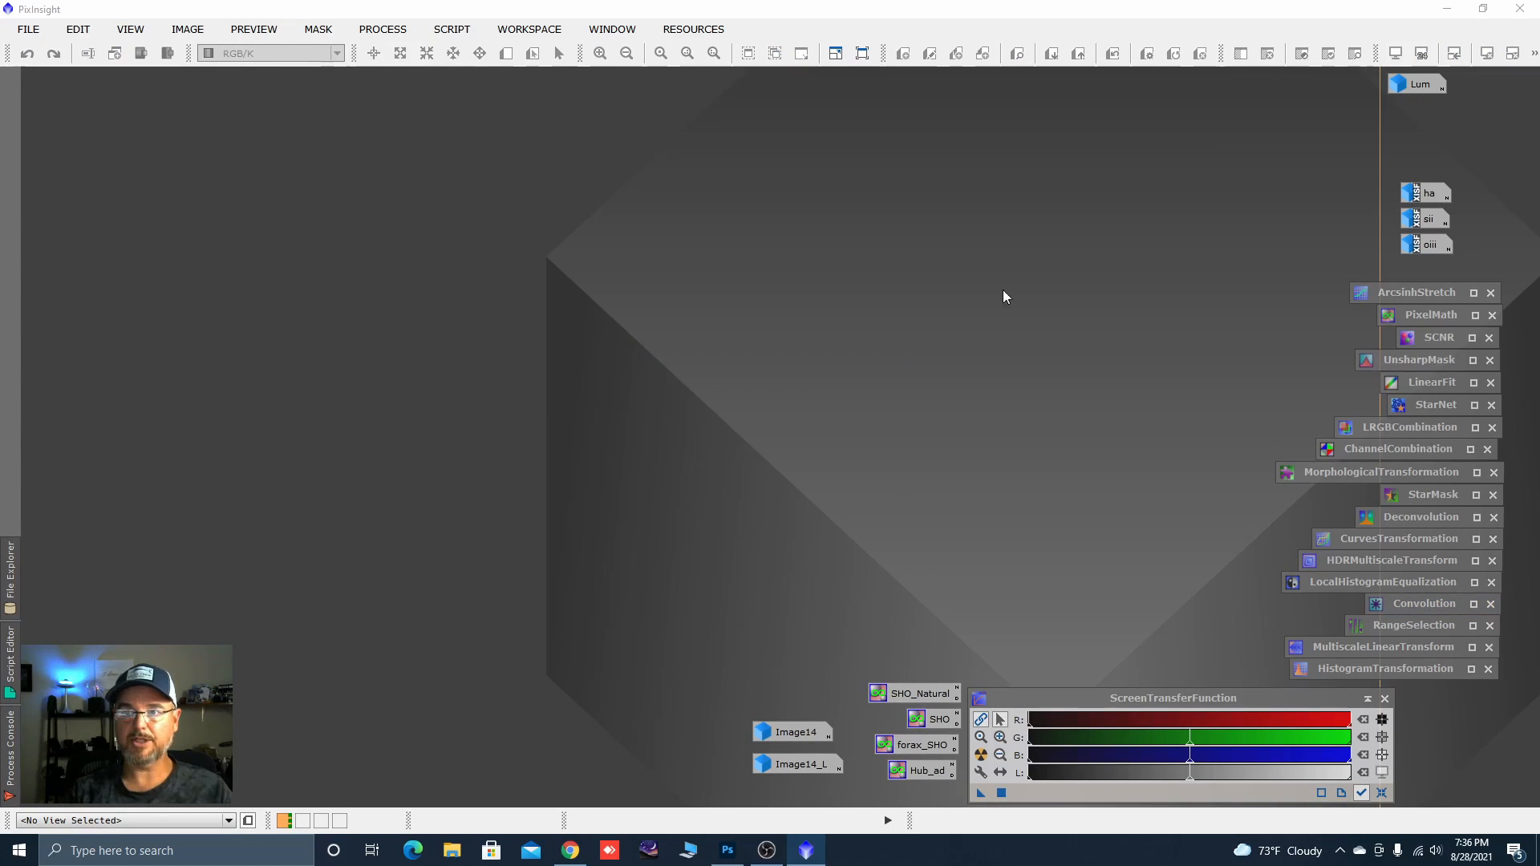
# Restore the Lum image and open HistogramTransformation for it with default parameters and a real-time preview.
pyautogui.doubleClick(1419, 87)
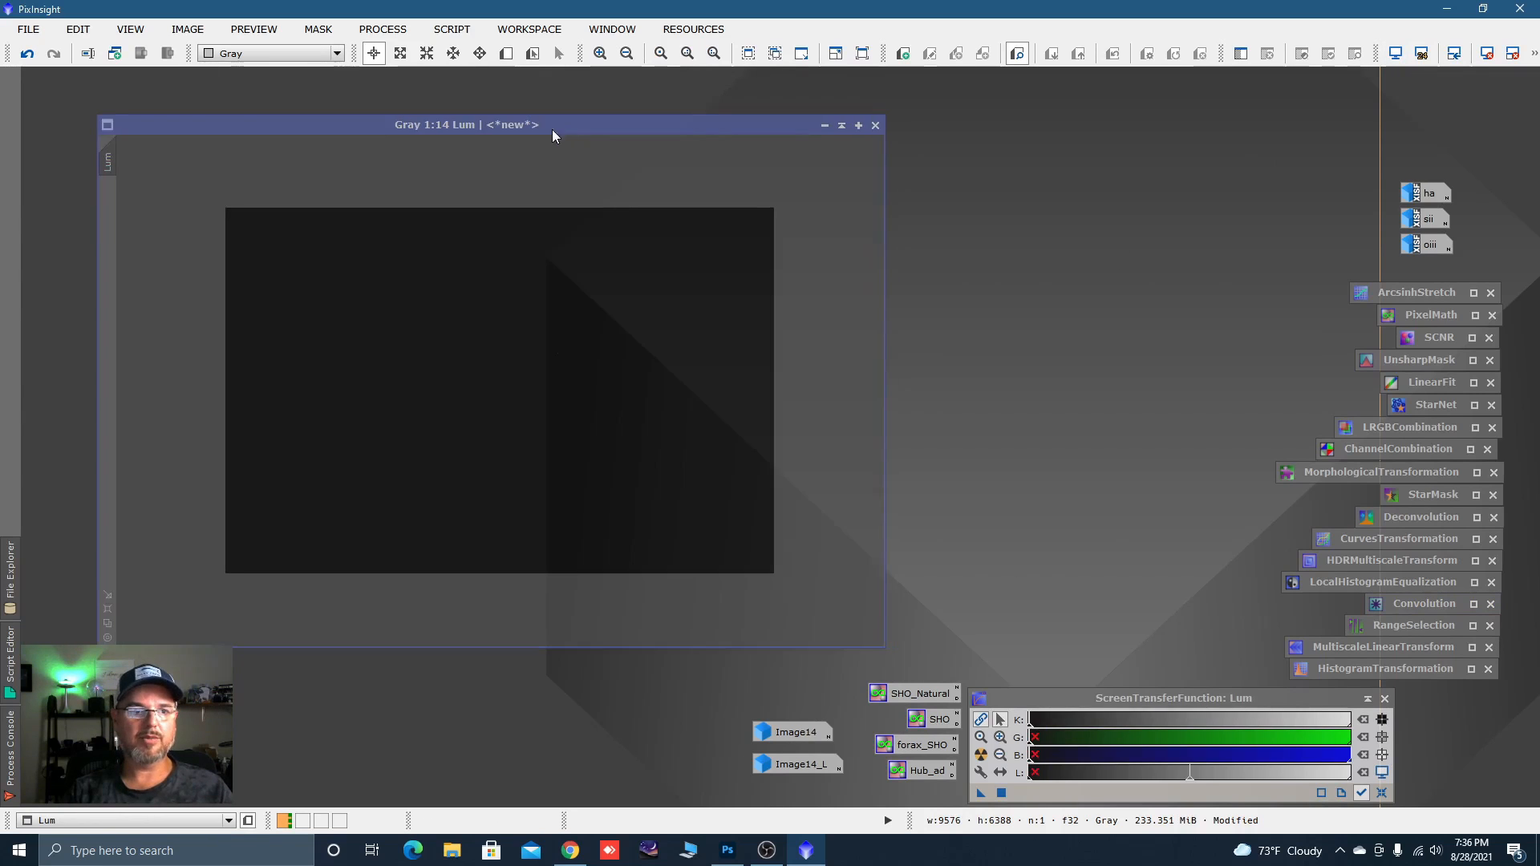
pyautogui.moveTo(552, 128); pyautogui.dragTo(528, 123)
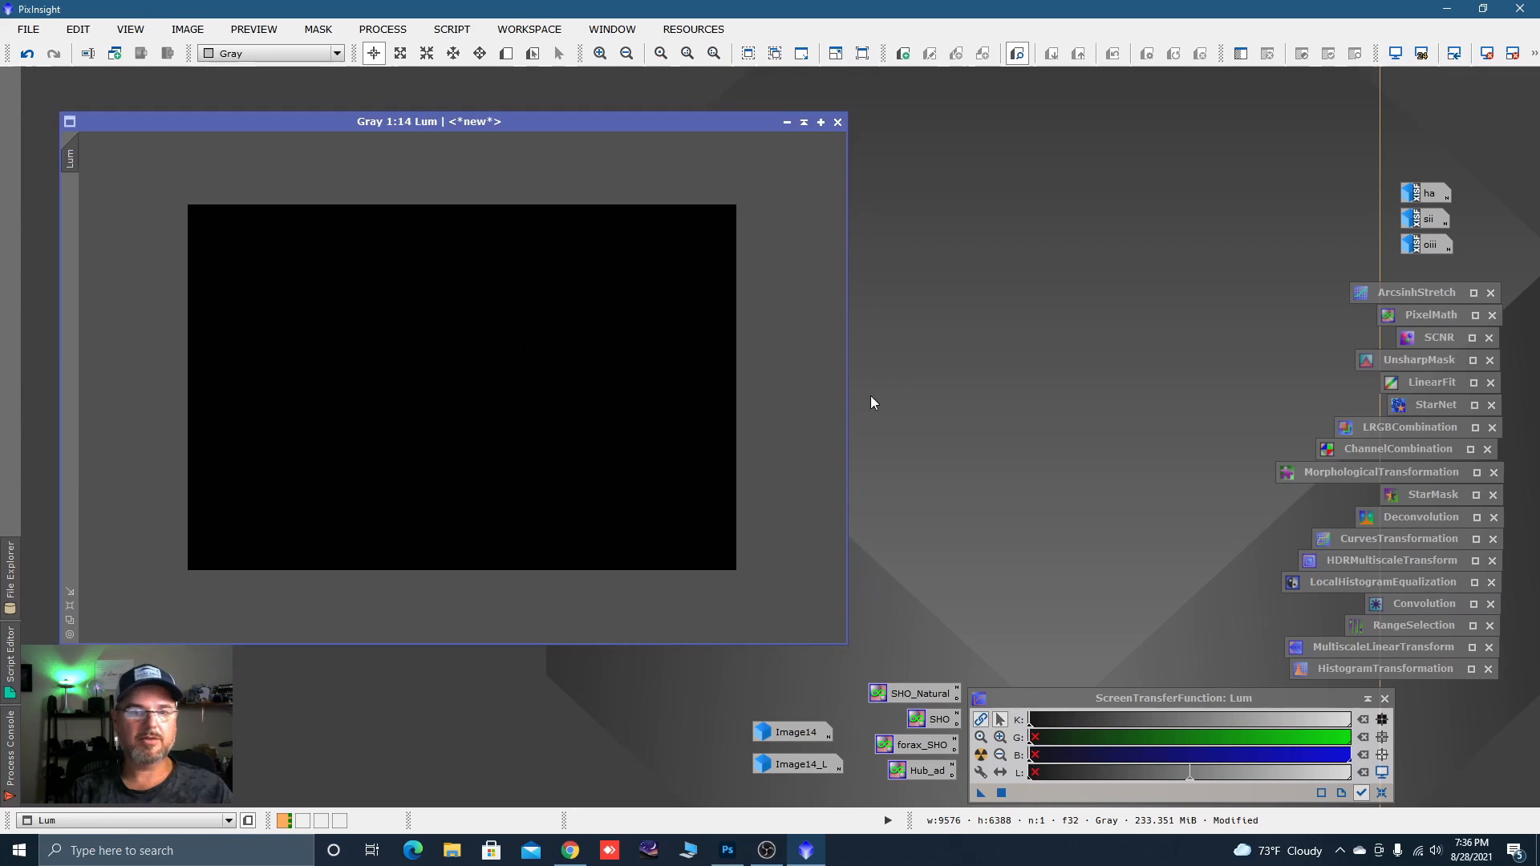
pyautogui.doubleClick(1337, 671)
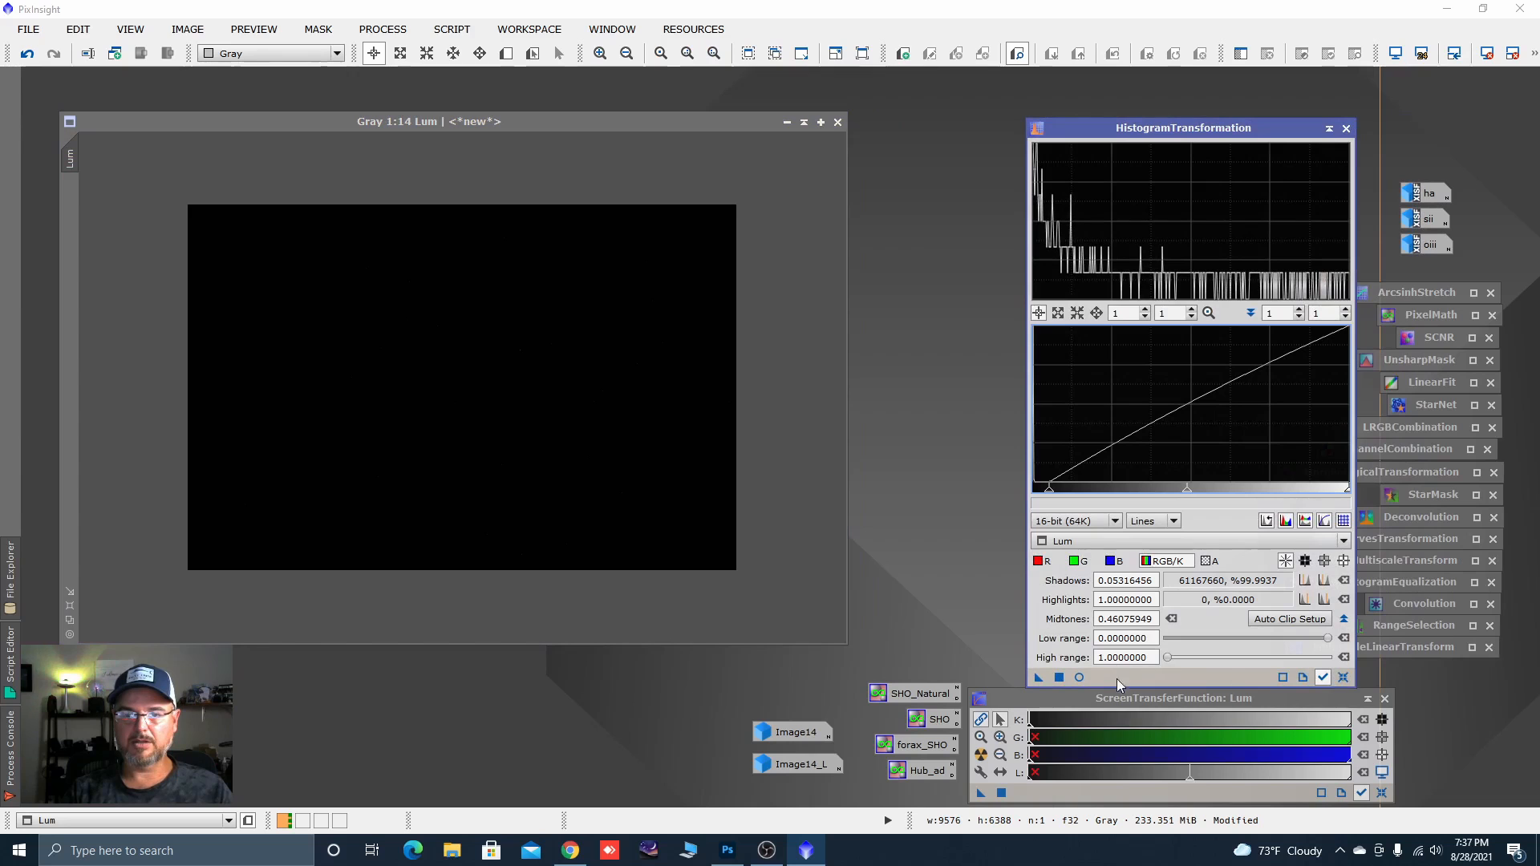
pyautogui.click(1343, 678)
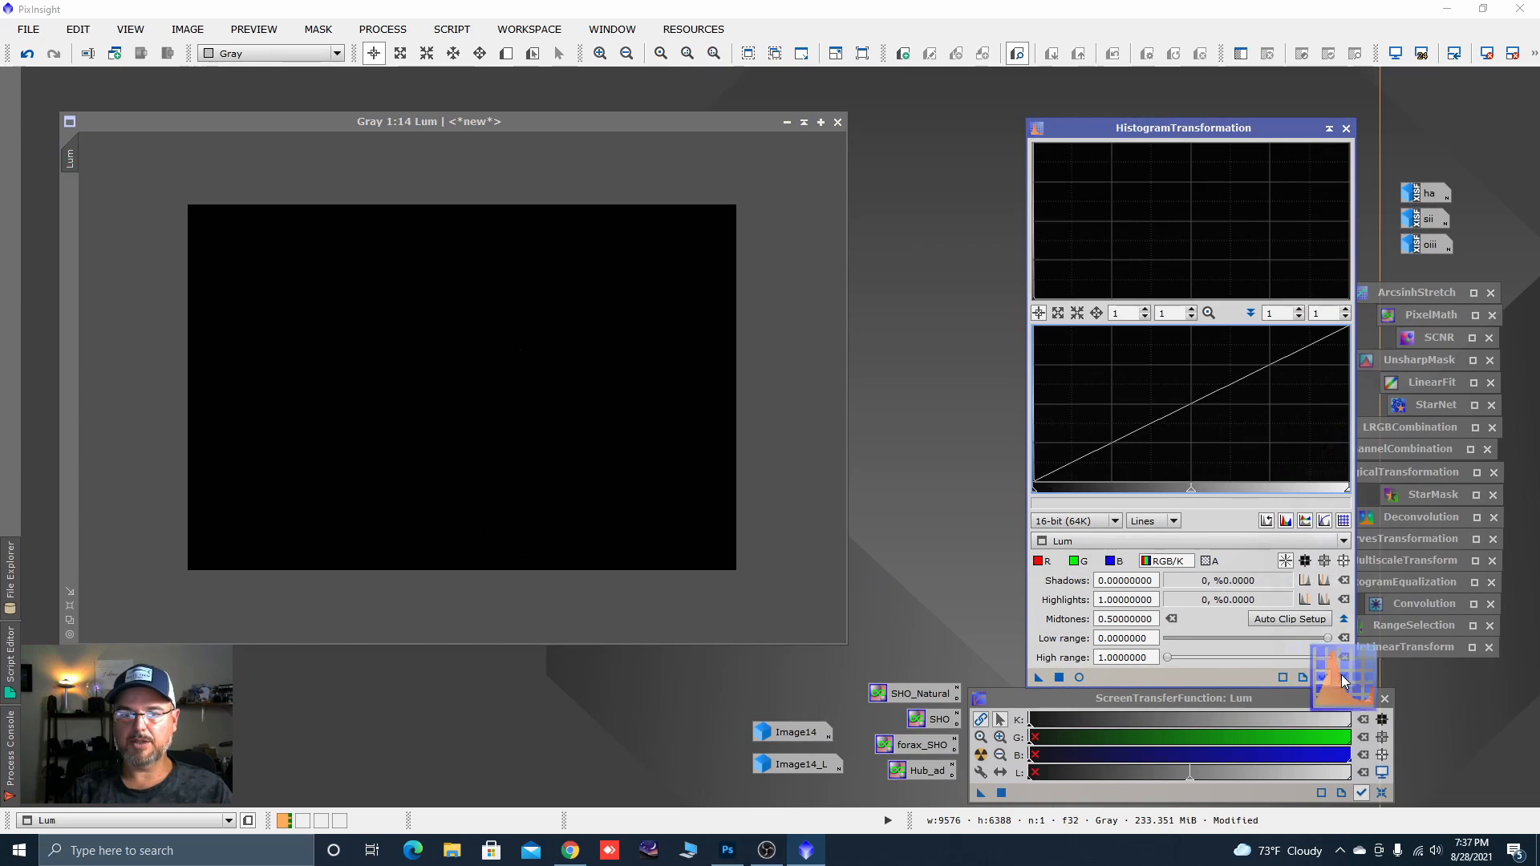
pyautogui.click(1080, 678)
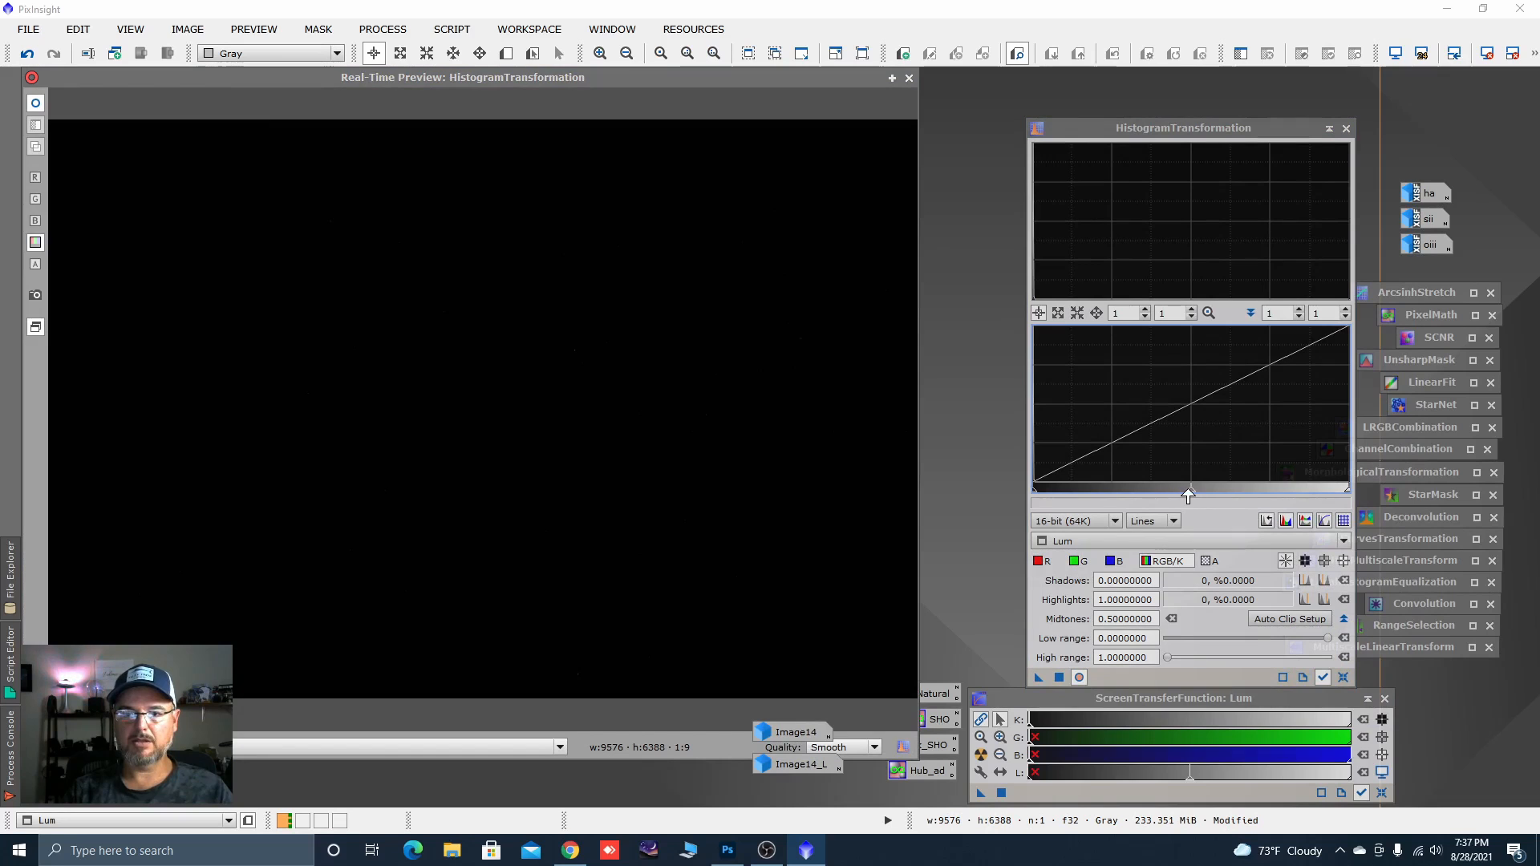
# Stretch the linear Lum image with two midtones passes of 0.05822785 and 0.13670886, resetting HistogramTransformation after each.
pyautogui.moveTo(1190, 497); pyautogui.dragTo(1051, 498)
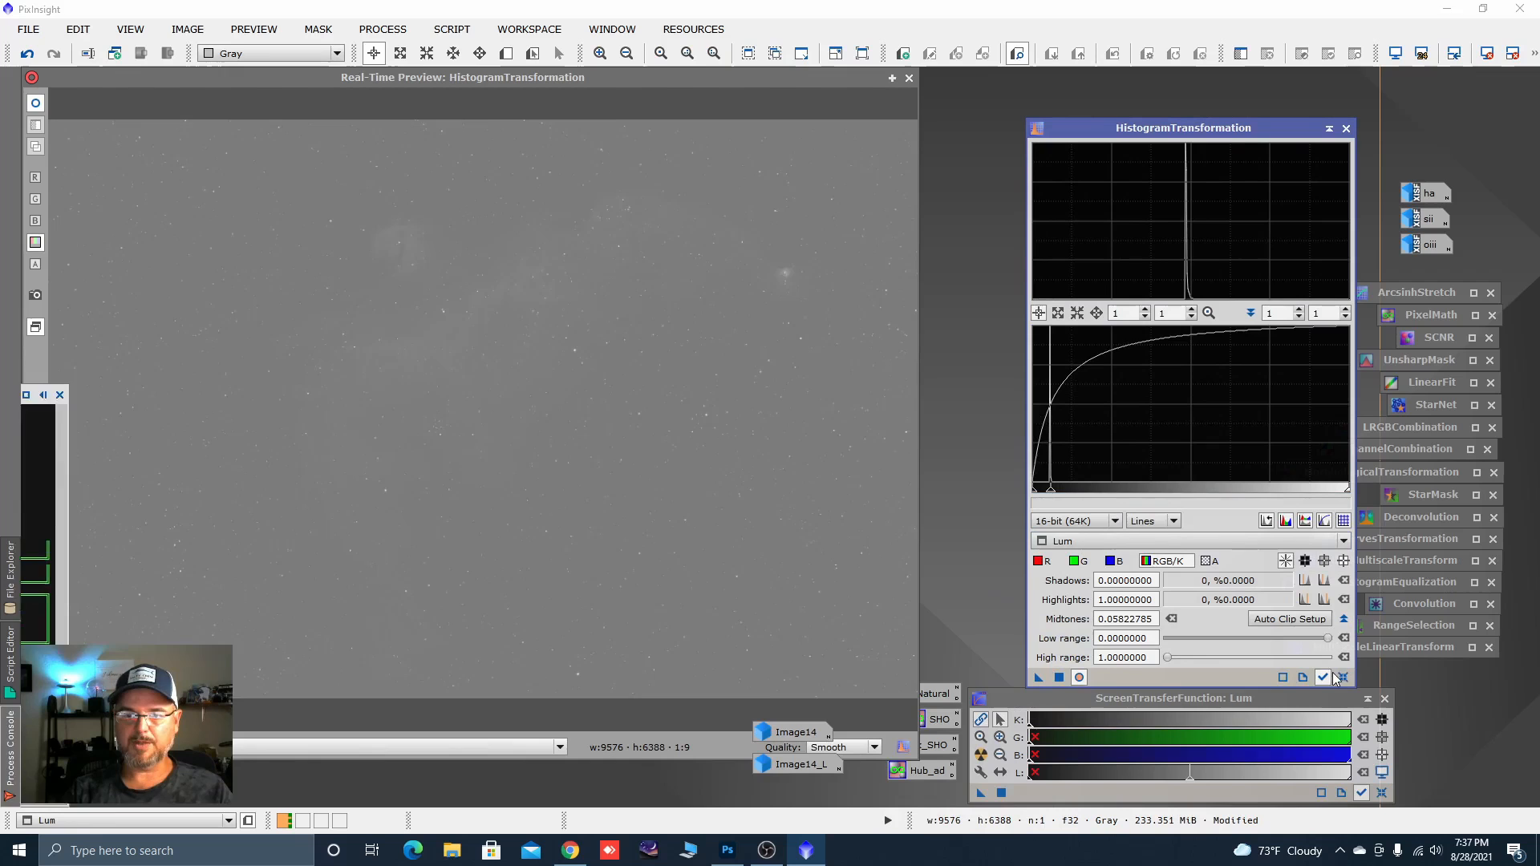
pyautogui.click(1287, 560)
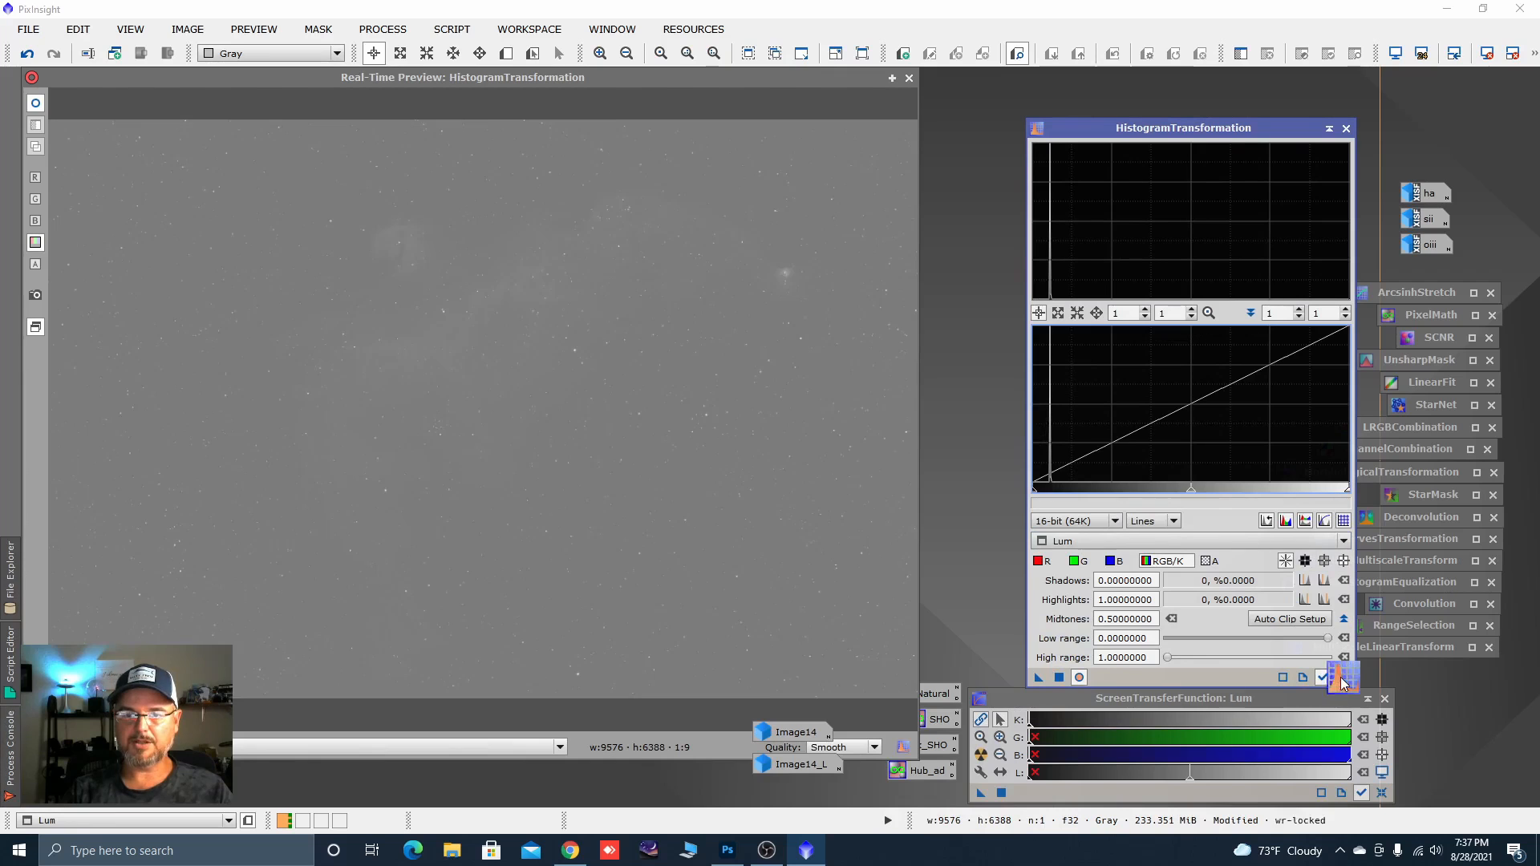
pyautogui.moveTo(1192, 498); pyautogui.dragTo(1076, 497)
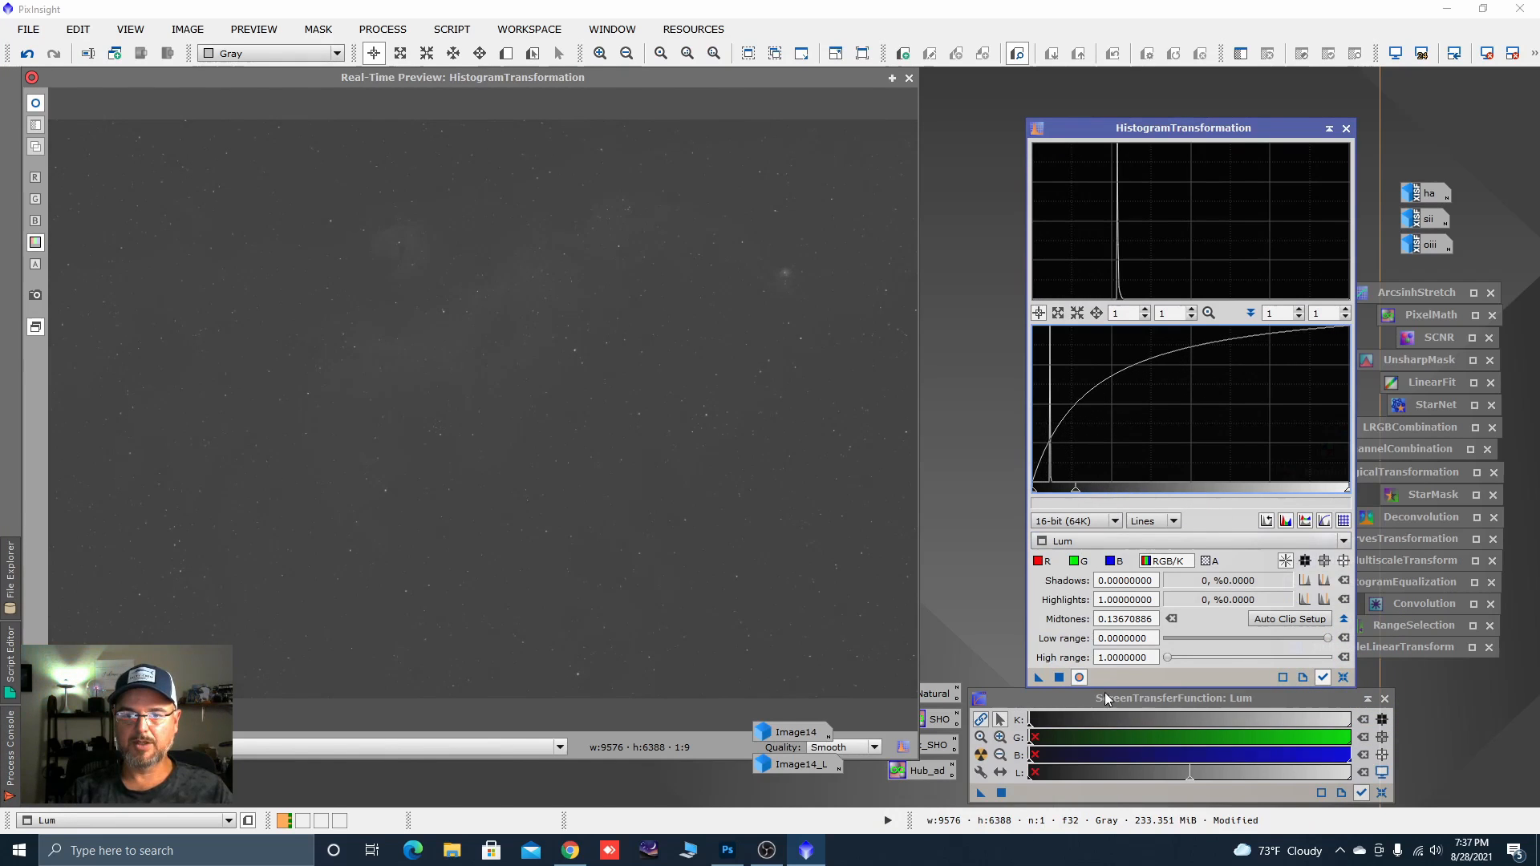
pyautogui.click(1058, 679)
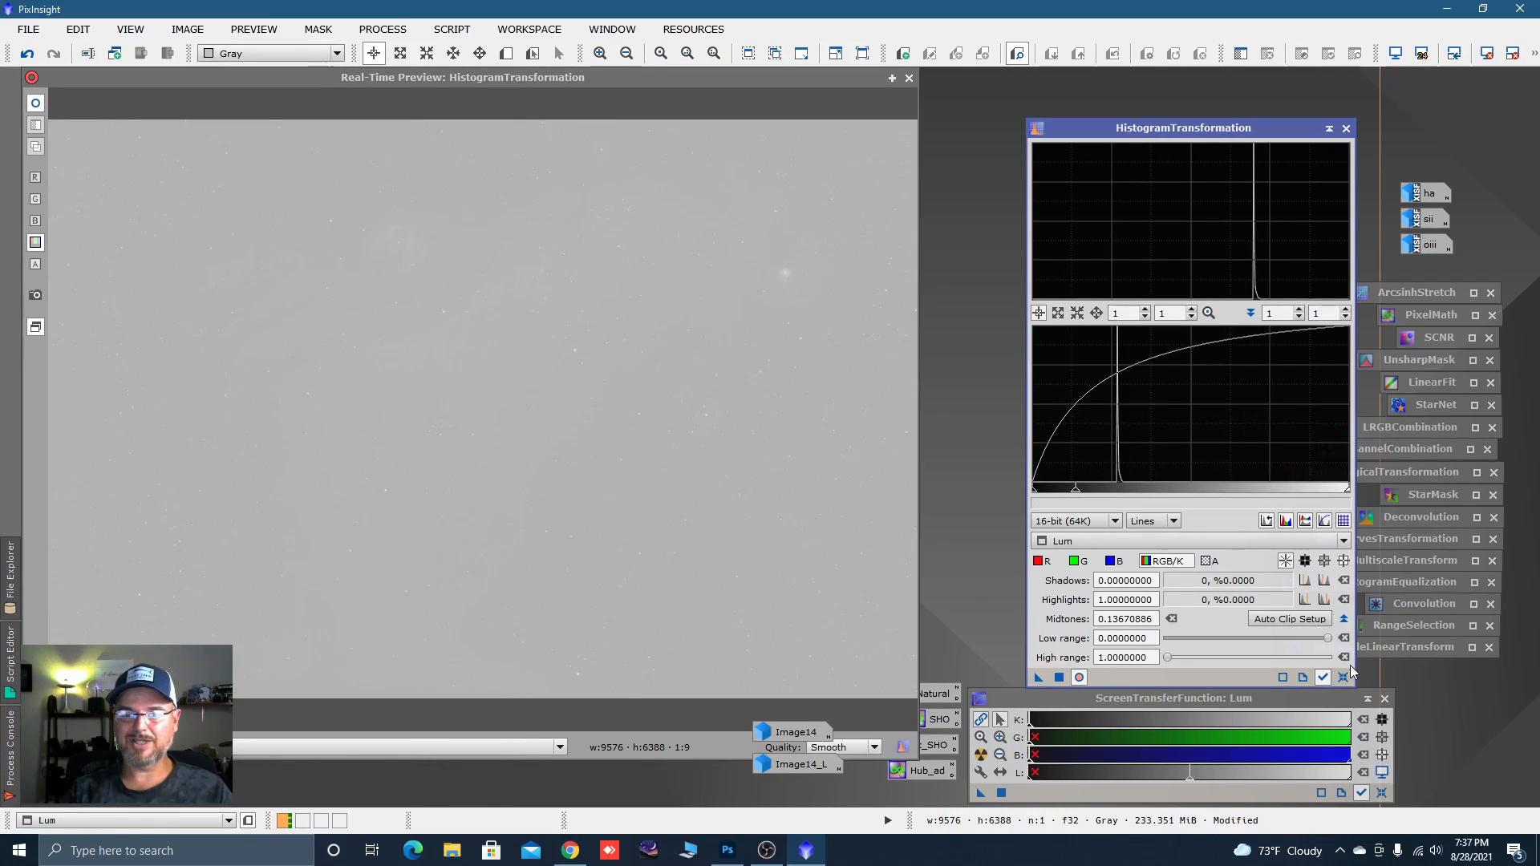
pyautogui.click(1344, 678)
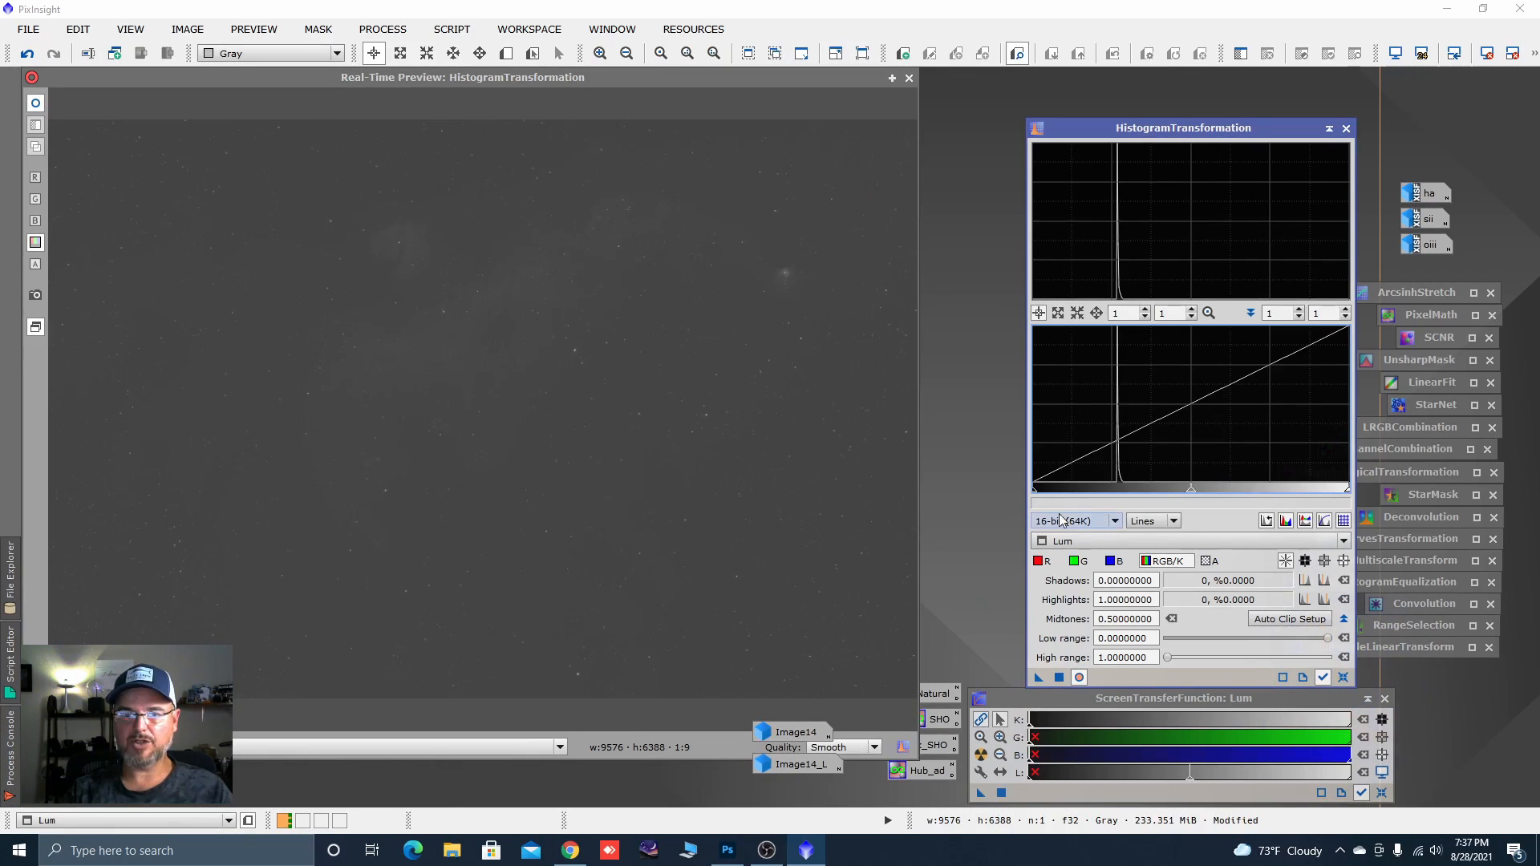
# Apply a shadows clip of 0.21265823 to Lum and then a midtones stretch of 0.16962025, resetting the parameters after each.
pyautogui.moveTo(1034, 489); pyautogui.dragTo(1100, 490)
pyautogui.click(1059, 678)
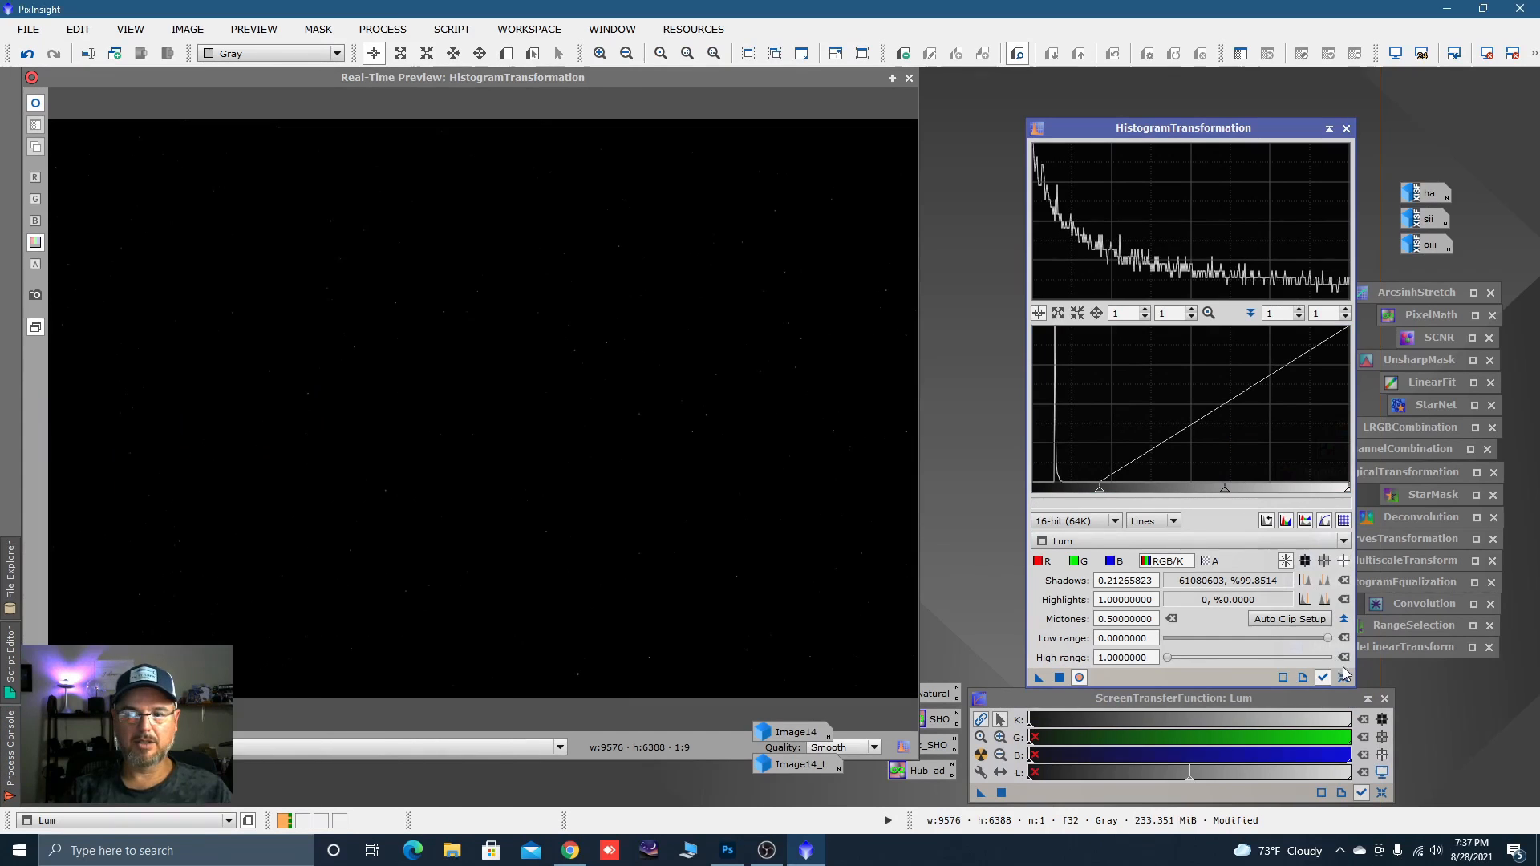
pyautogui.click(1345, 679)
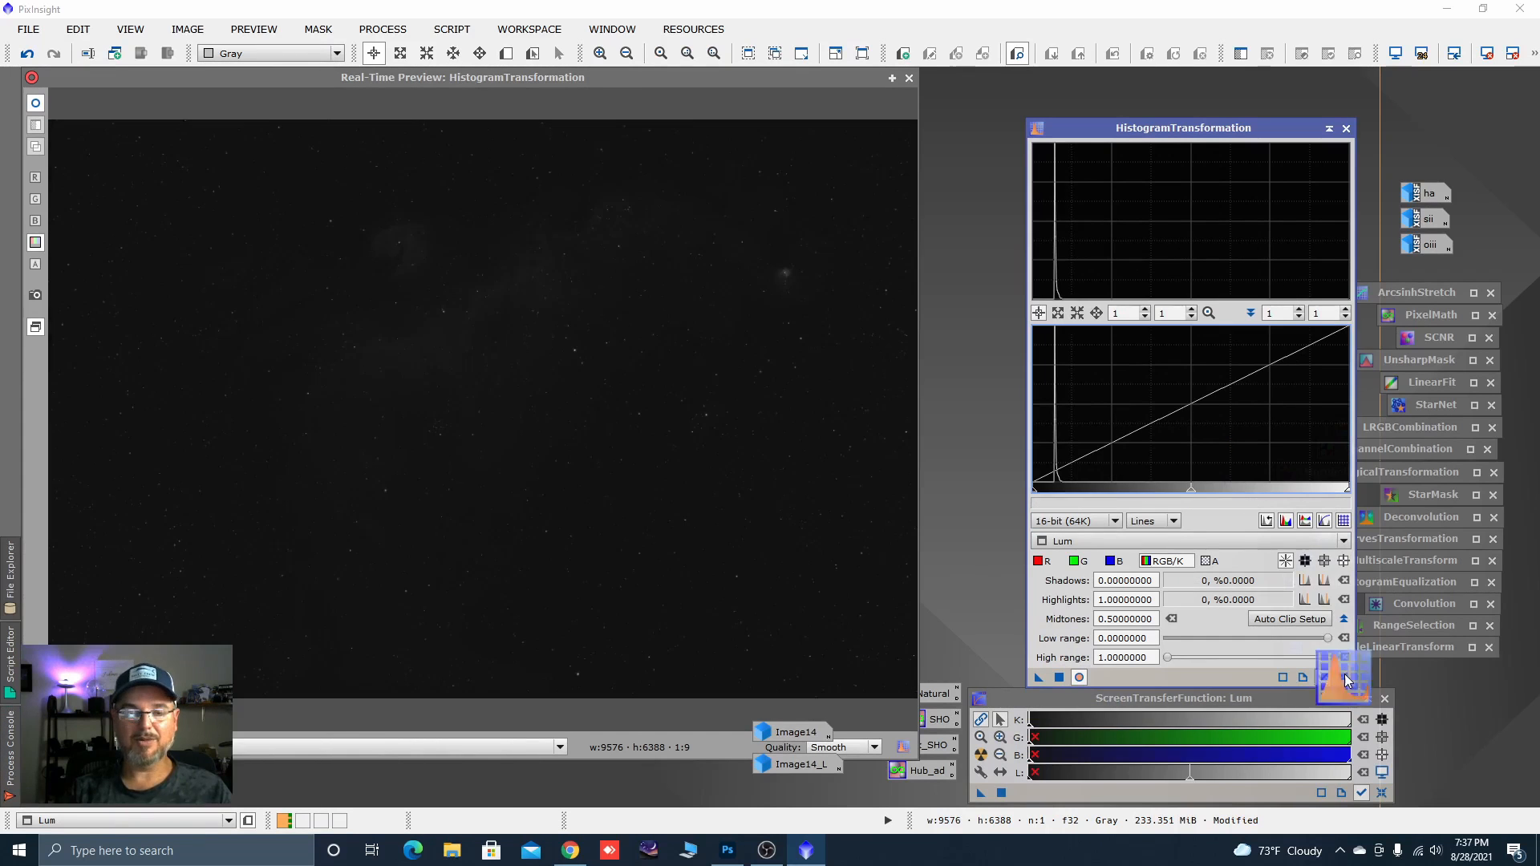
pyautogui.moveTo(1192, 489); pyautogui.dragTo(1086, 487)
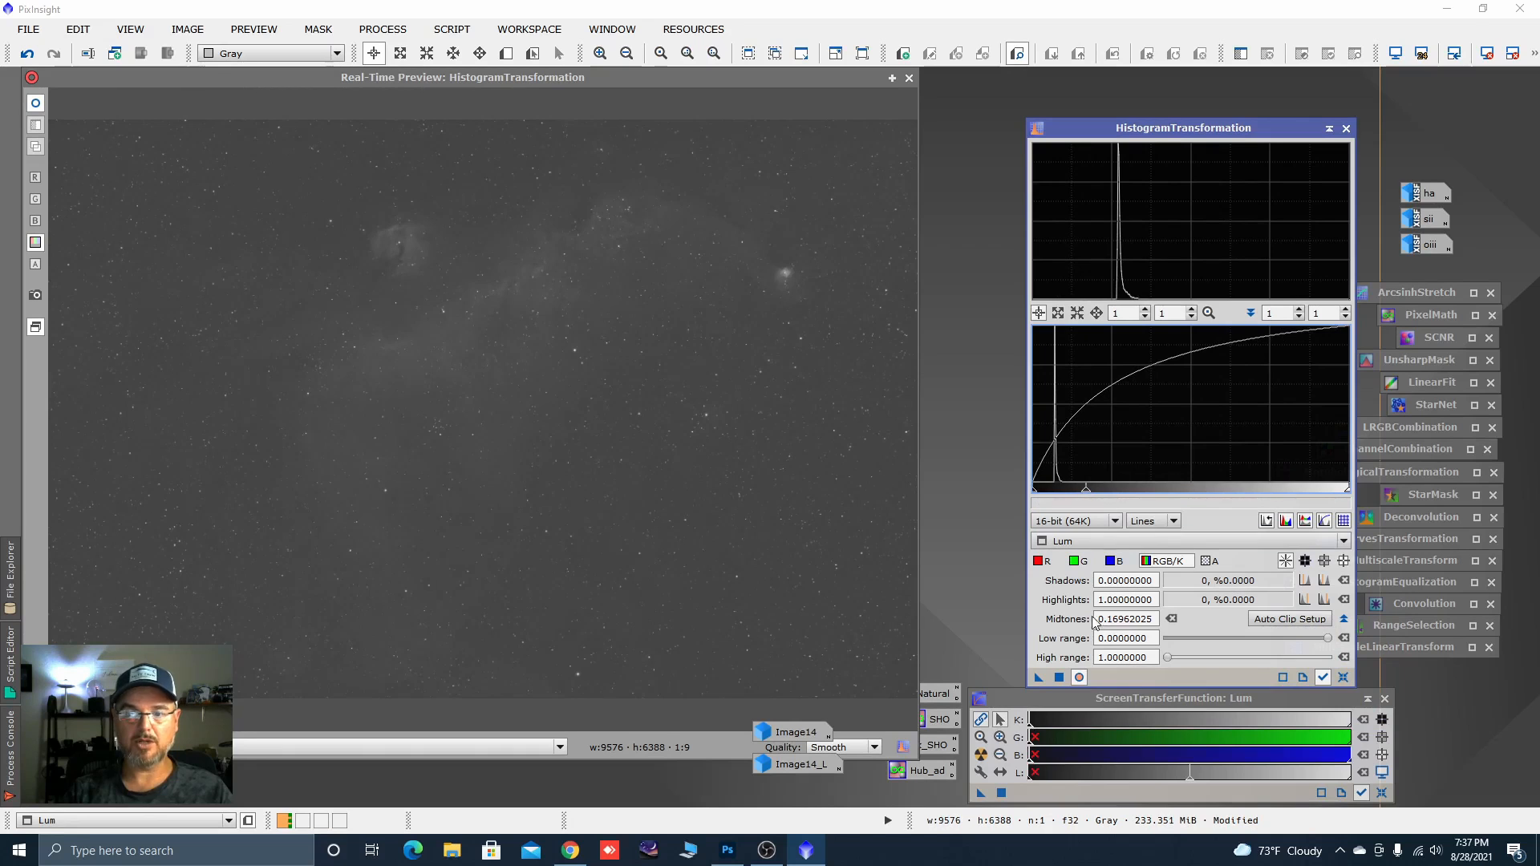
pyautogui.click(1059, 678)
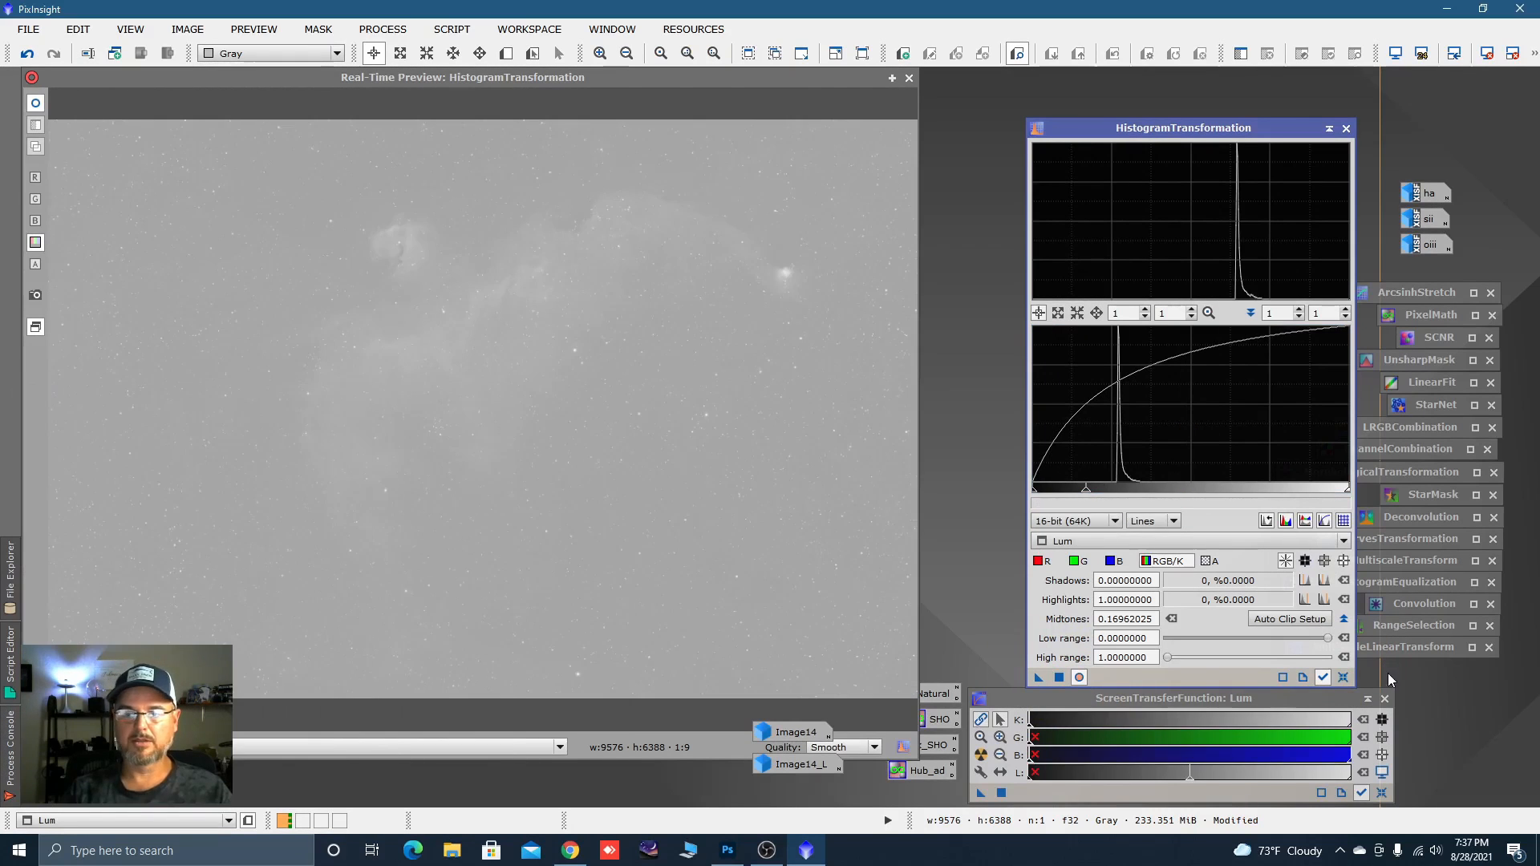
pyautogui.click(1344, 679)
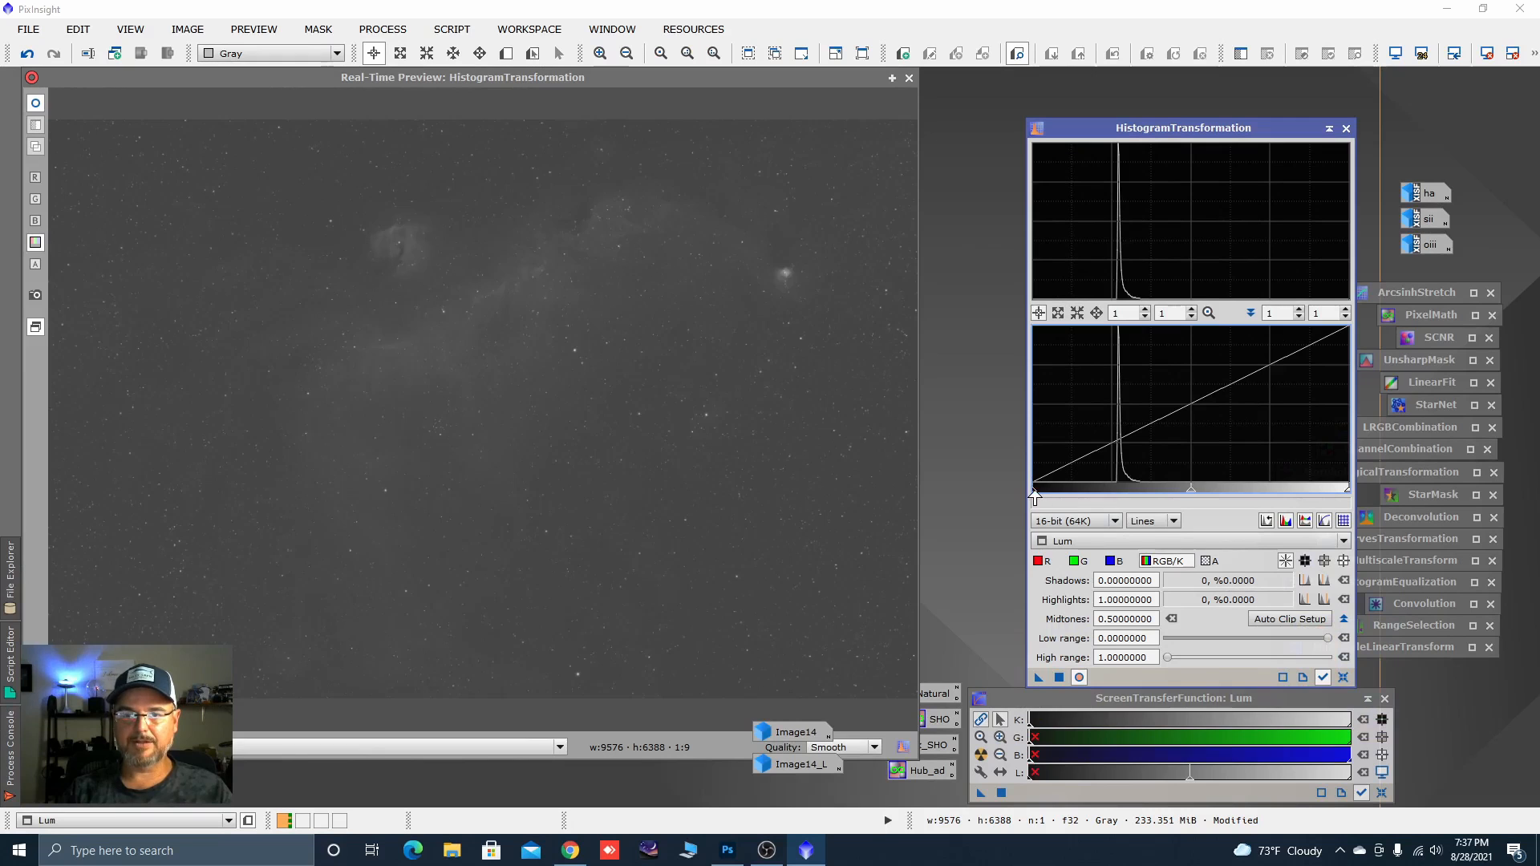
# Apply a shadows clip of 0.21518987 to Lum, reset the parameters, and brighten the midtones in another pass.
pyautogui.moveTo(1035, 496); pyautogui.dragTo(1100, 491)
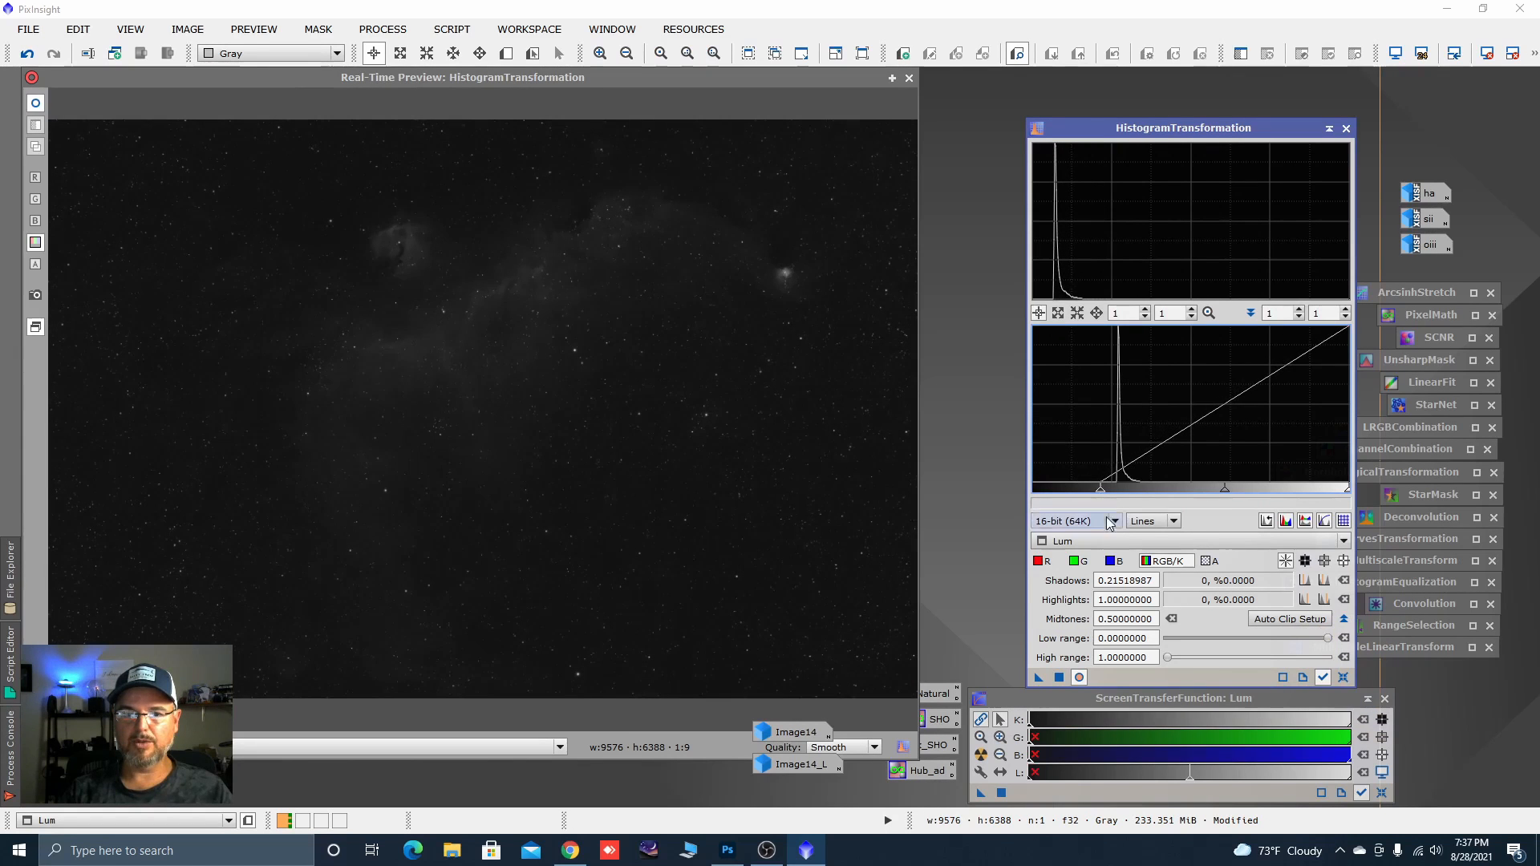
pyautogui.click(1060, 678)
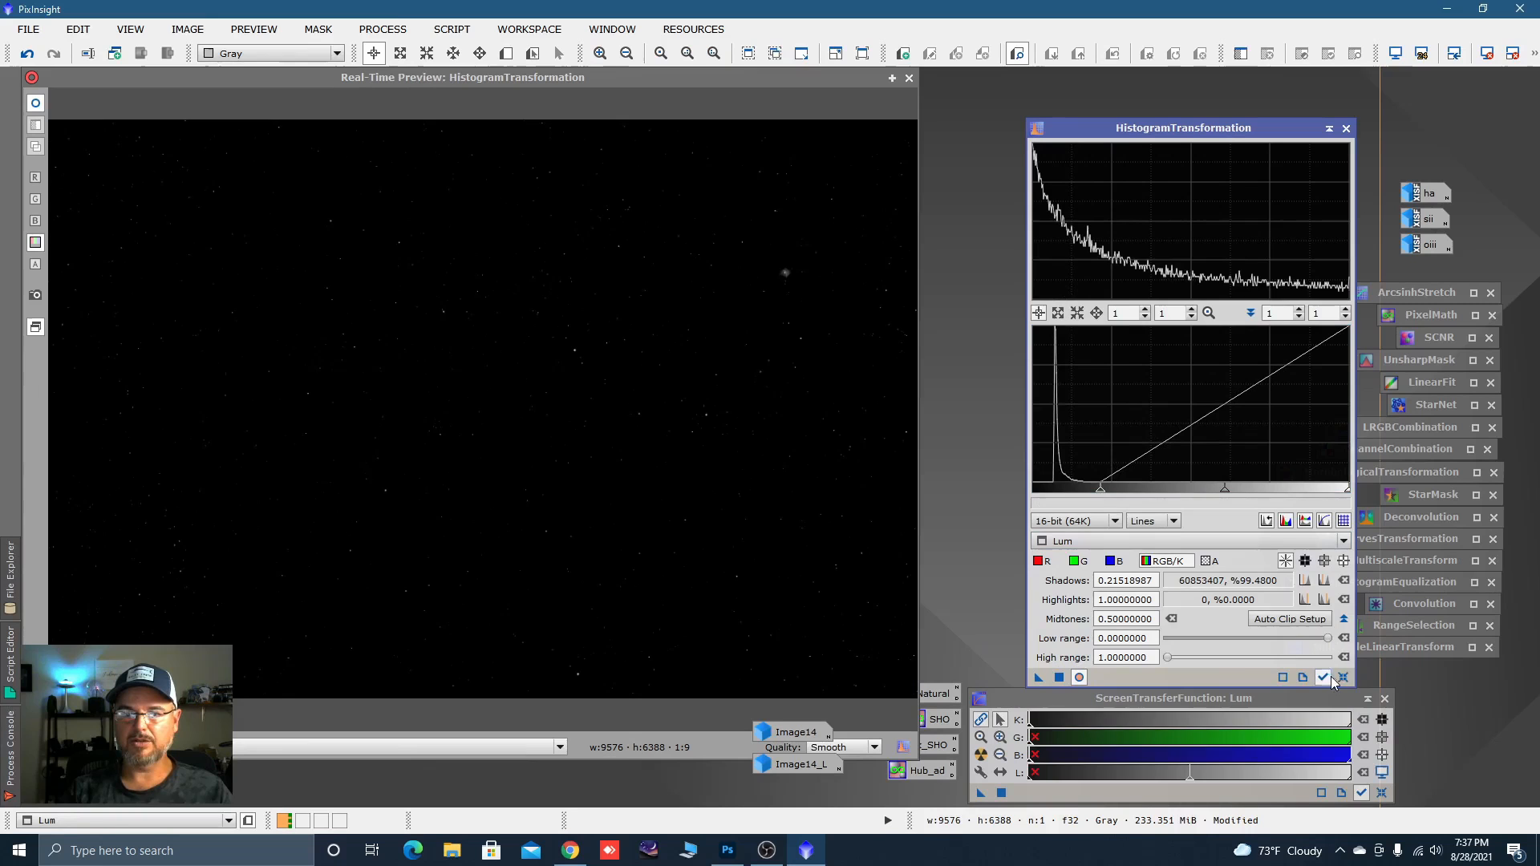
pyautogui.click(1344, 678)
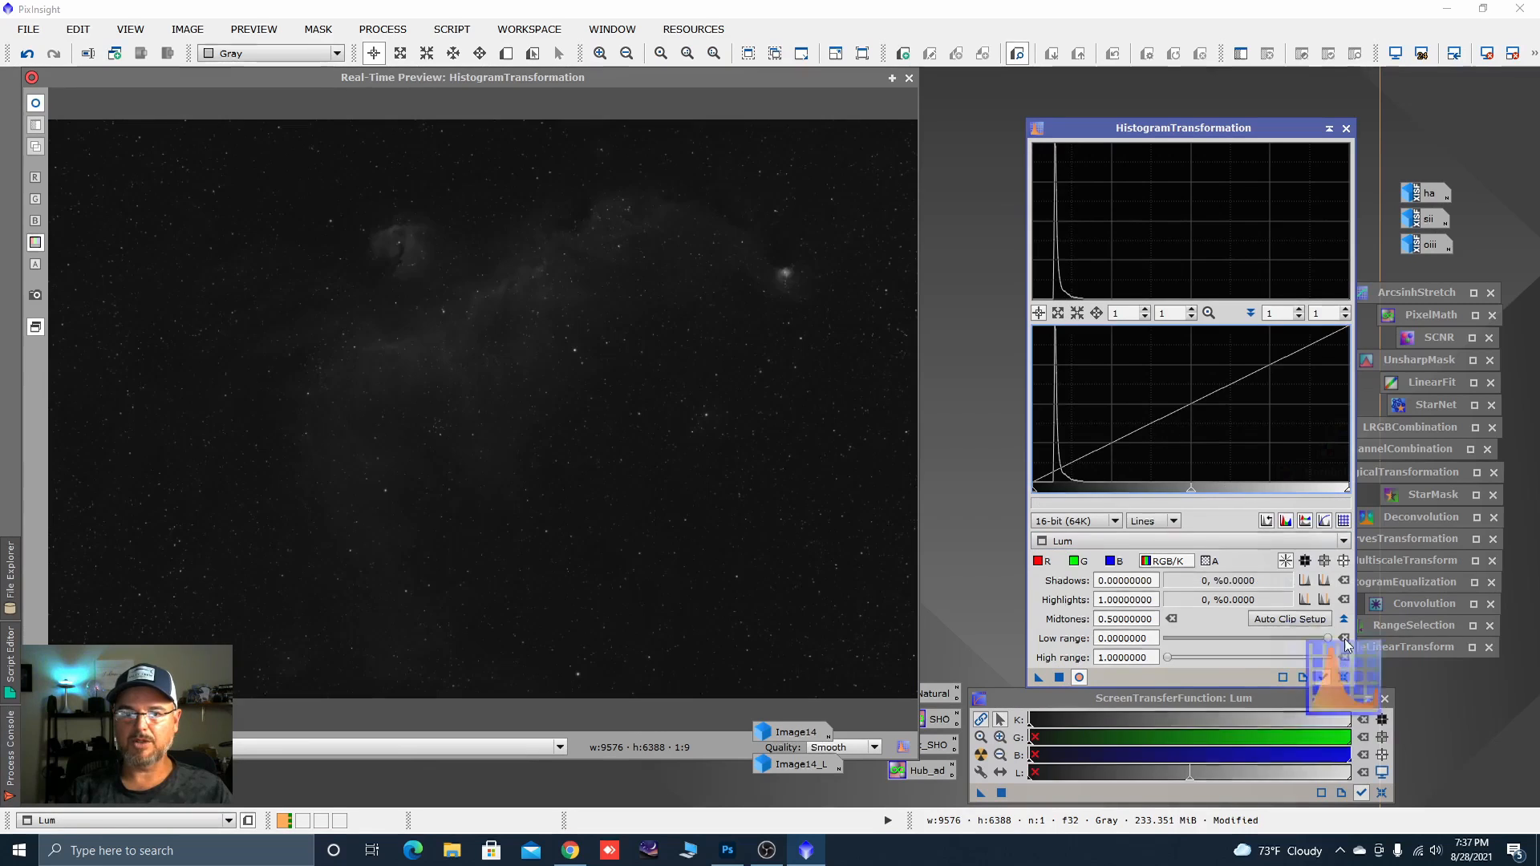
pyautogui.moveTo(1194, 494); pyautogui.dragTo(1110, 491)
pyautogui.click(1078, 677)
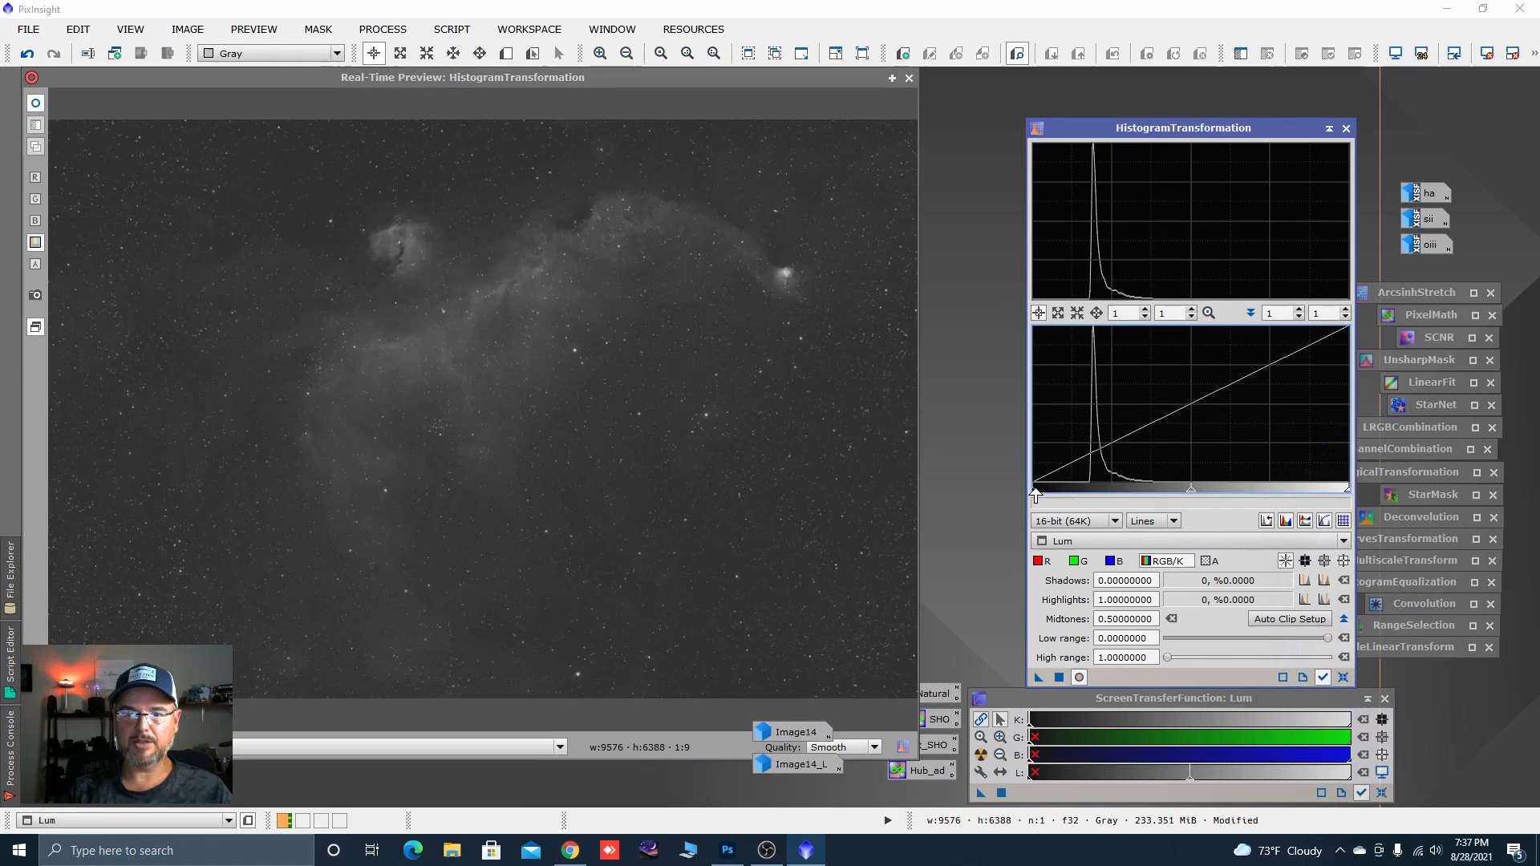
# Apply a shadows clip of 0.12911392 to Lum followed by a midtones stretch of 0.27341772, resetting after each.
pyautogui.moveTo(1035, 495); pyautogui.dragTo(1073, 495)
pyautogui.click(1060, 678)
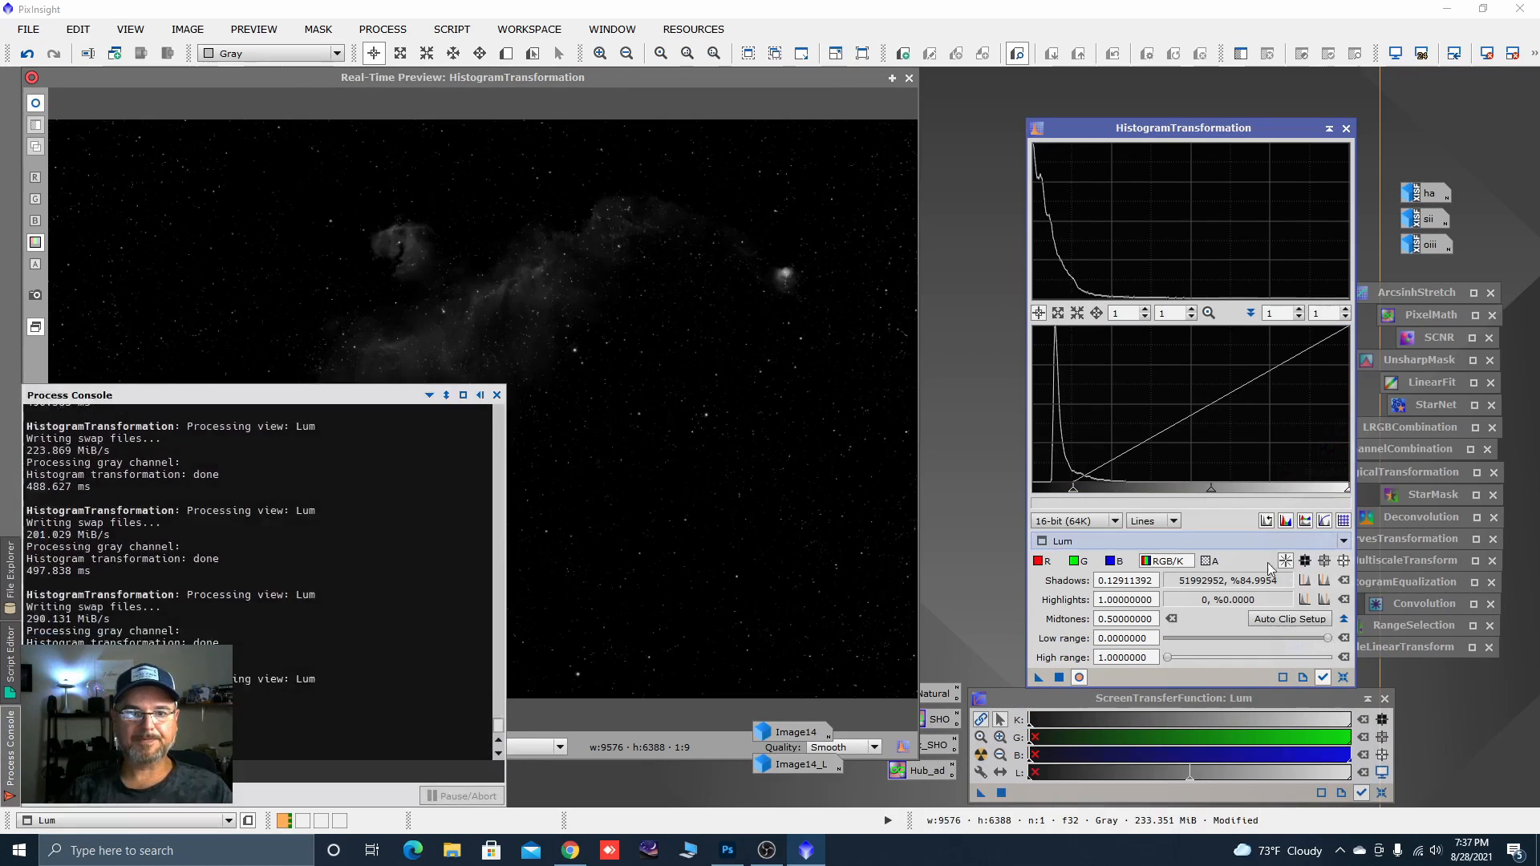
pyautogui.click(1344, 678)
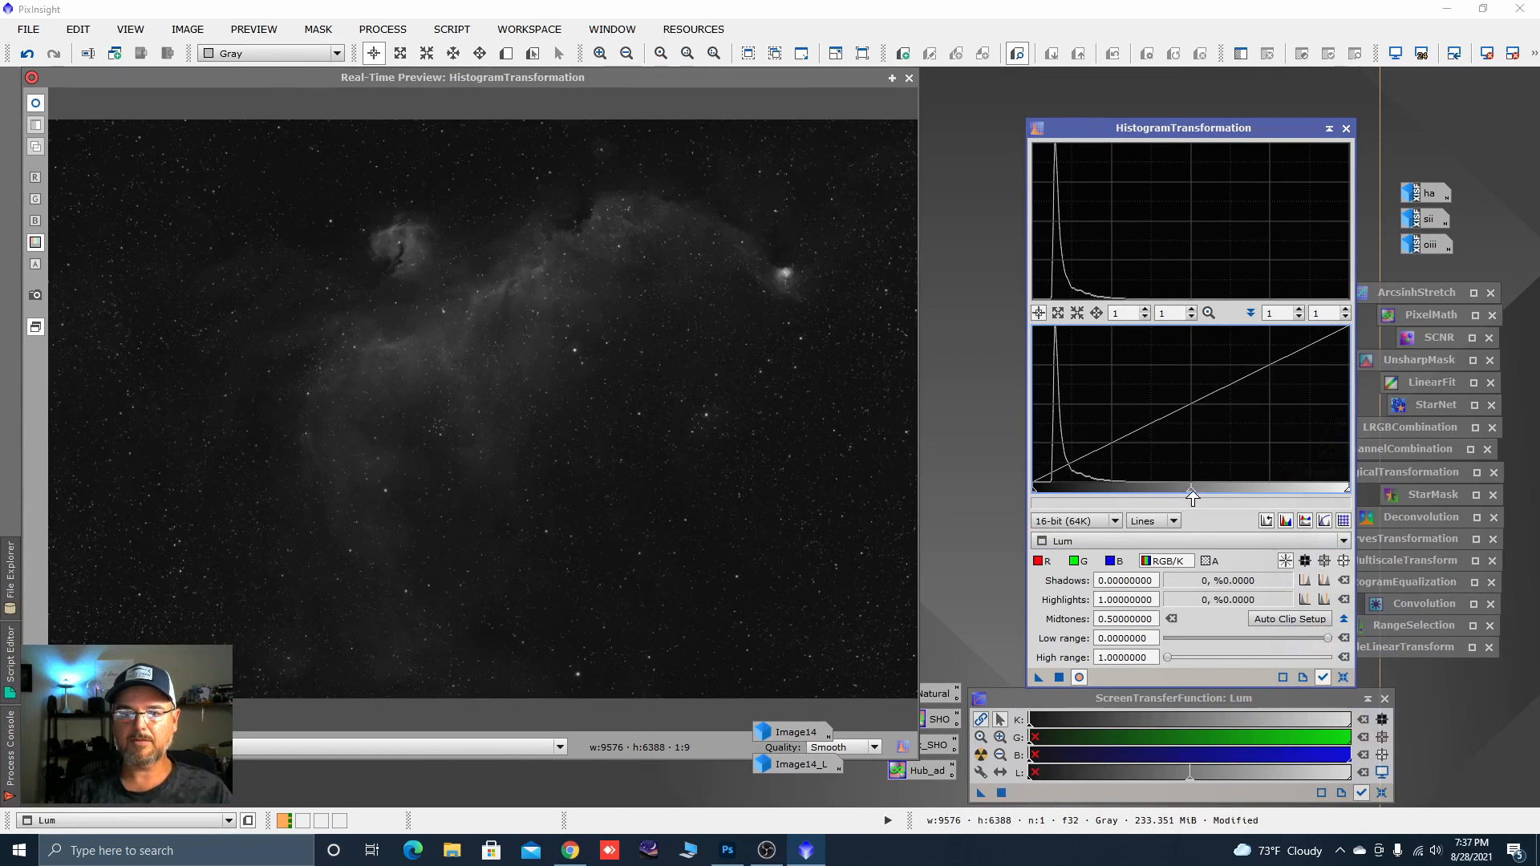
pyautogui.moveTo(1192, 490); pyautogui.dragTo(1119, 488)
pyautogui.click(1060, 678)
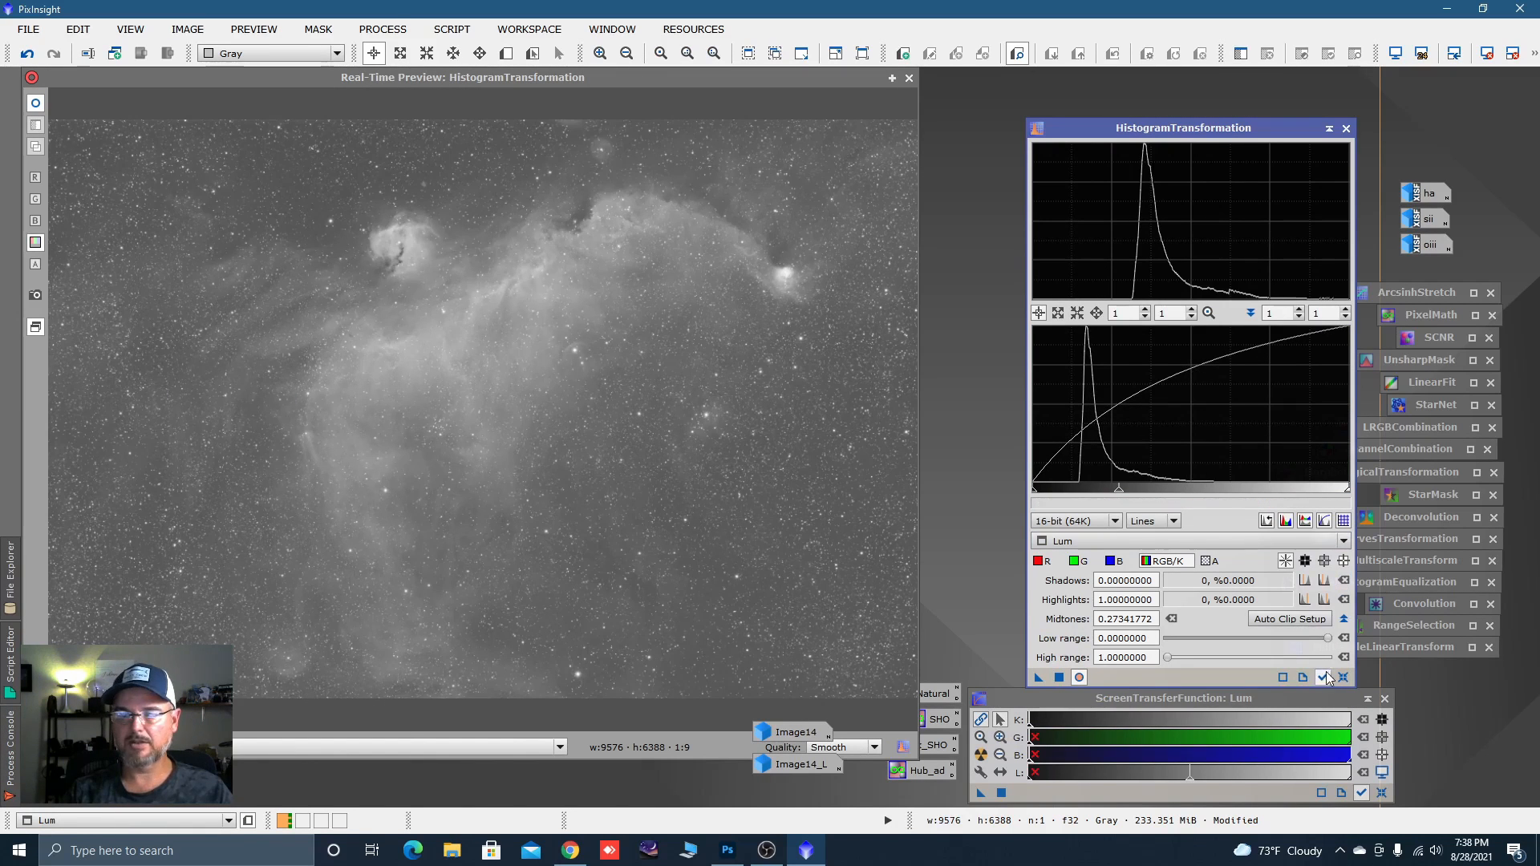
pyautogui.click(1343, 678)
# Apply a gentler shadows clip of 0.06329114 to Lum and a midtones stretch of 0.37468354, resetting after each.
pyautogui.moveTo(1034, 491); pyautogui.dragTo(1052, 499)
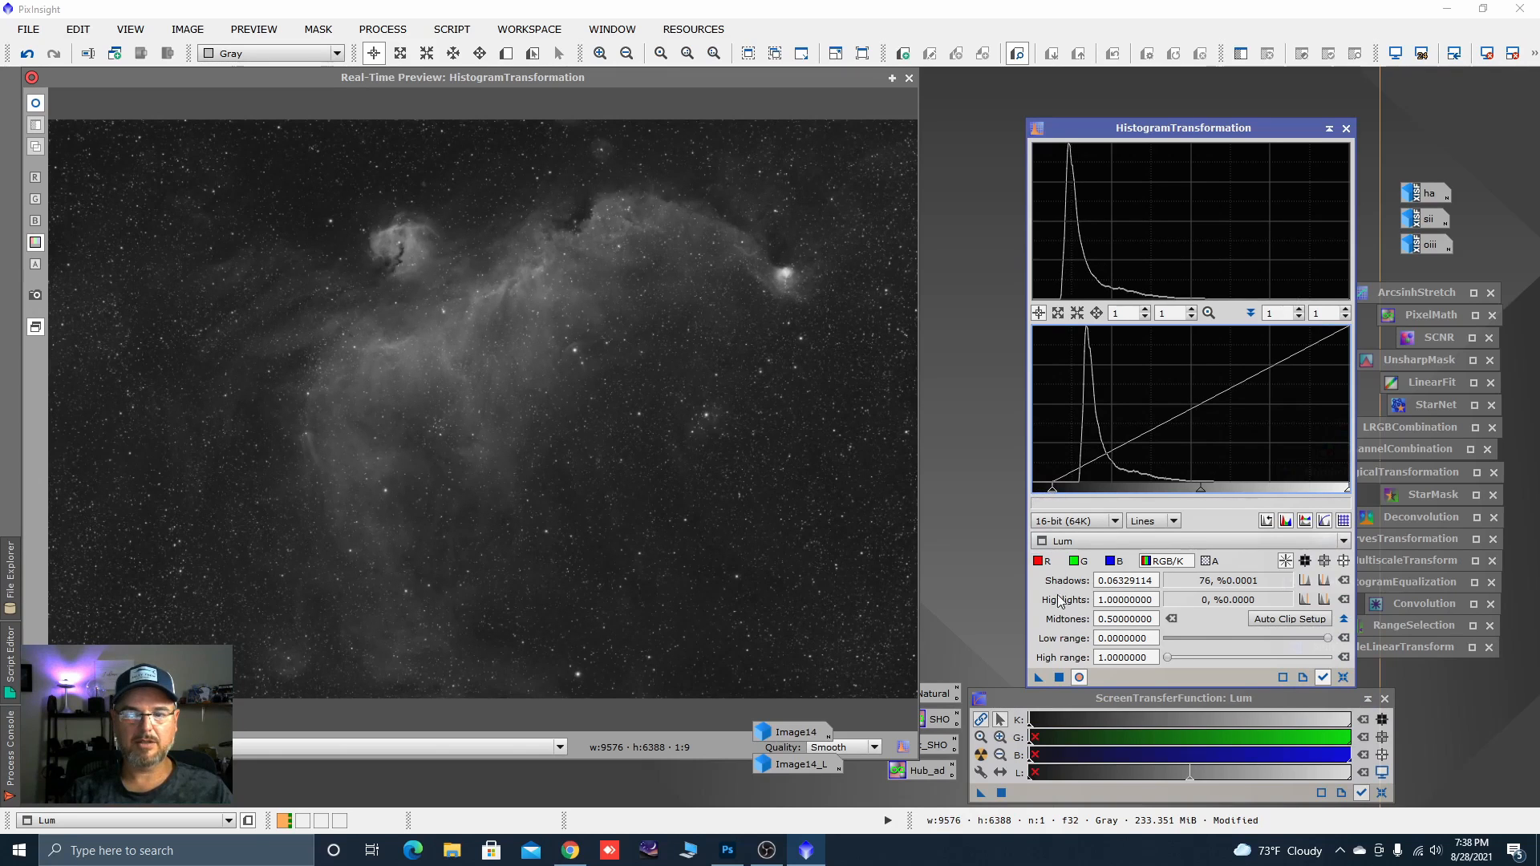
pyautogui.click(1059, 678)
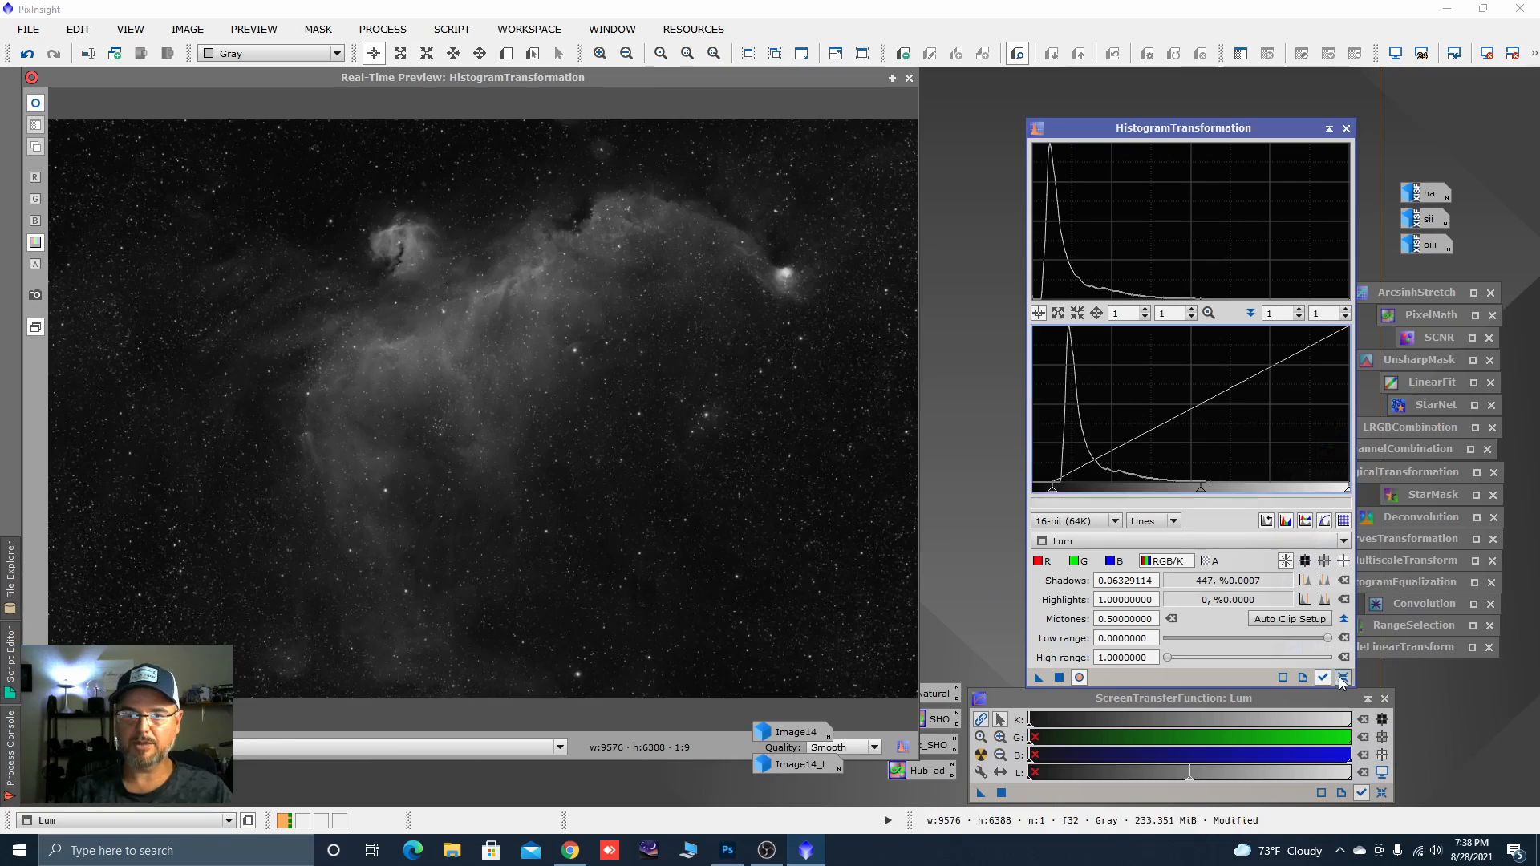
pyautogui.click(1343, 678)
pyautogui.moveTo(1201, 488); pyautogui.dragTo(1152, 492)
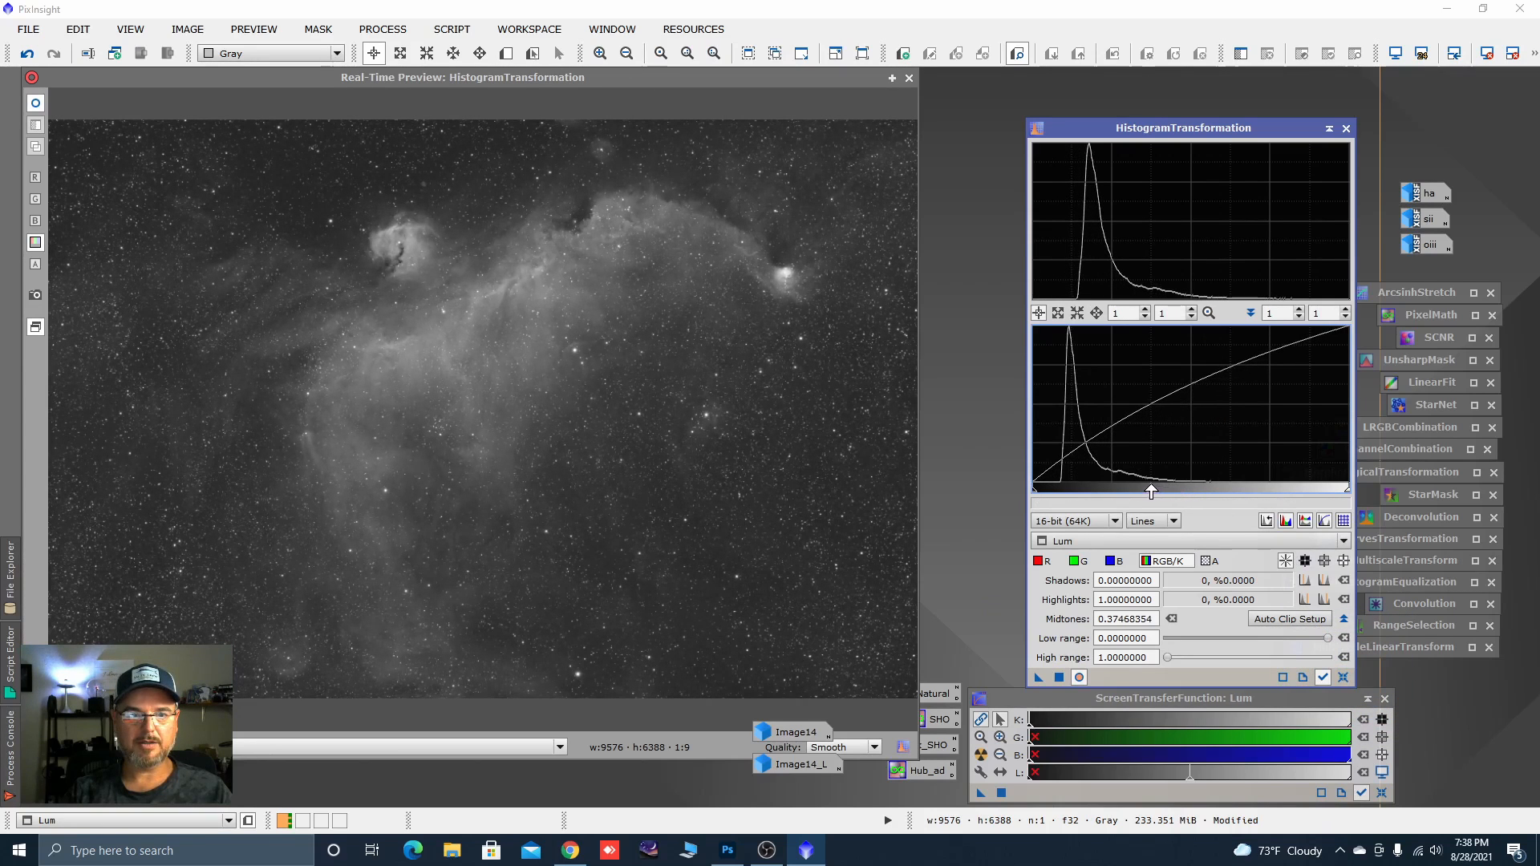
pyautogui.click(1079, 678)
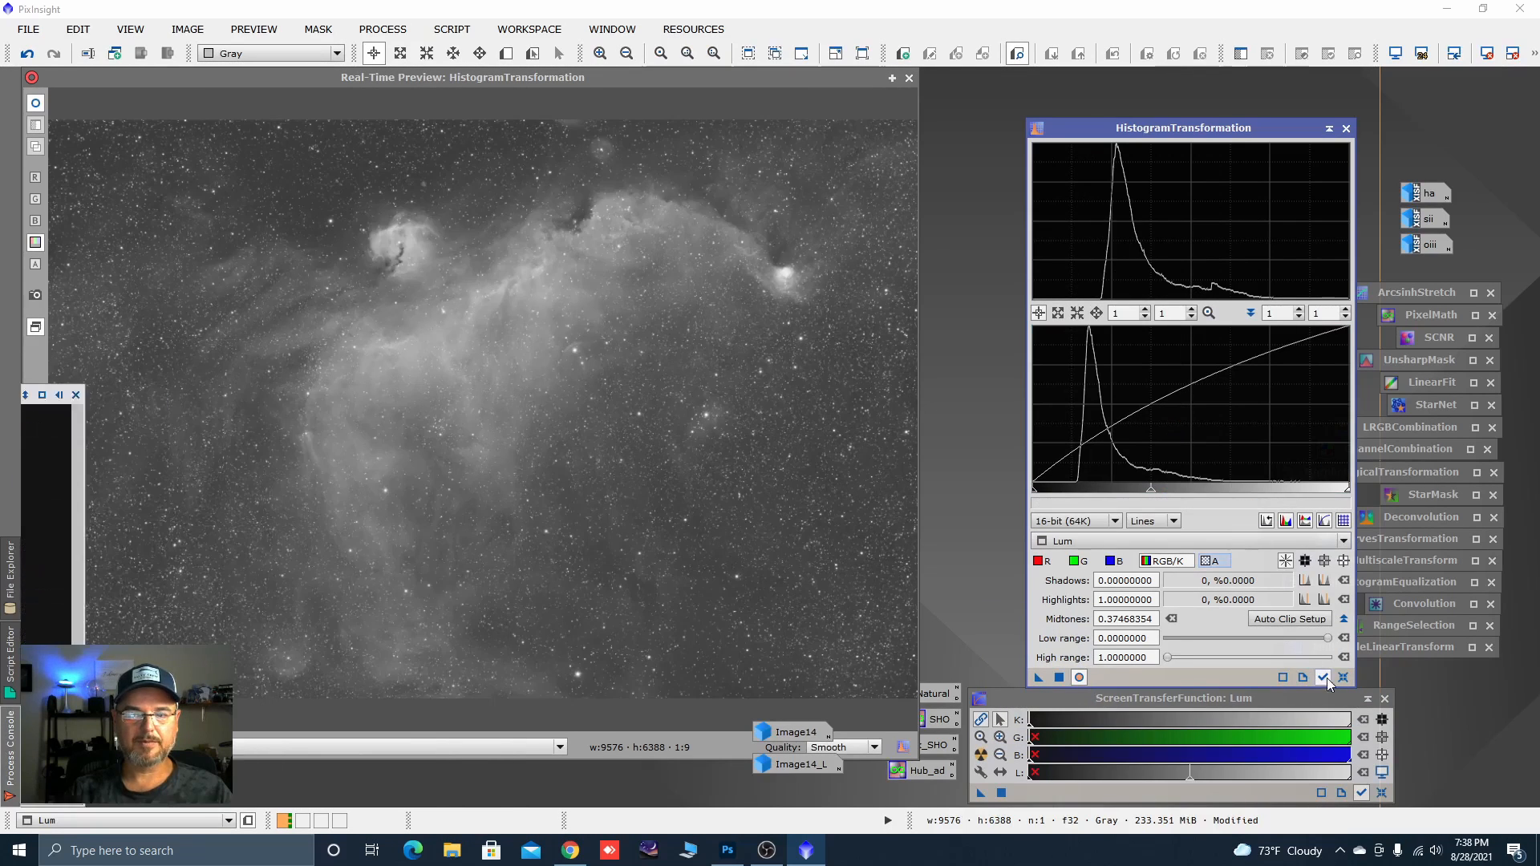
pyautogui.click(1340, 678)
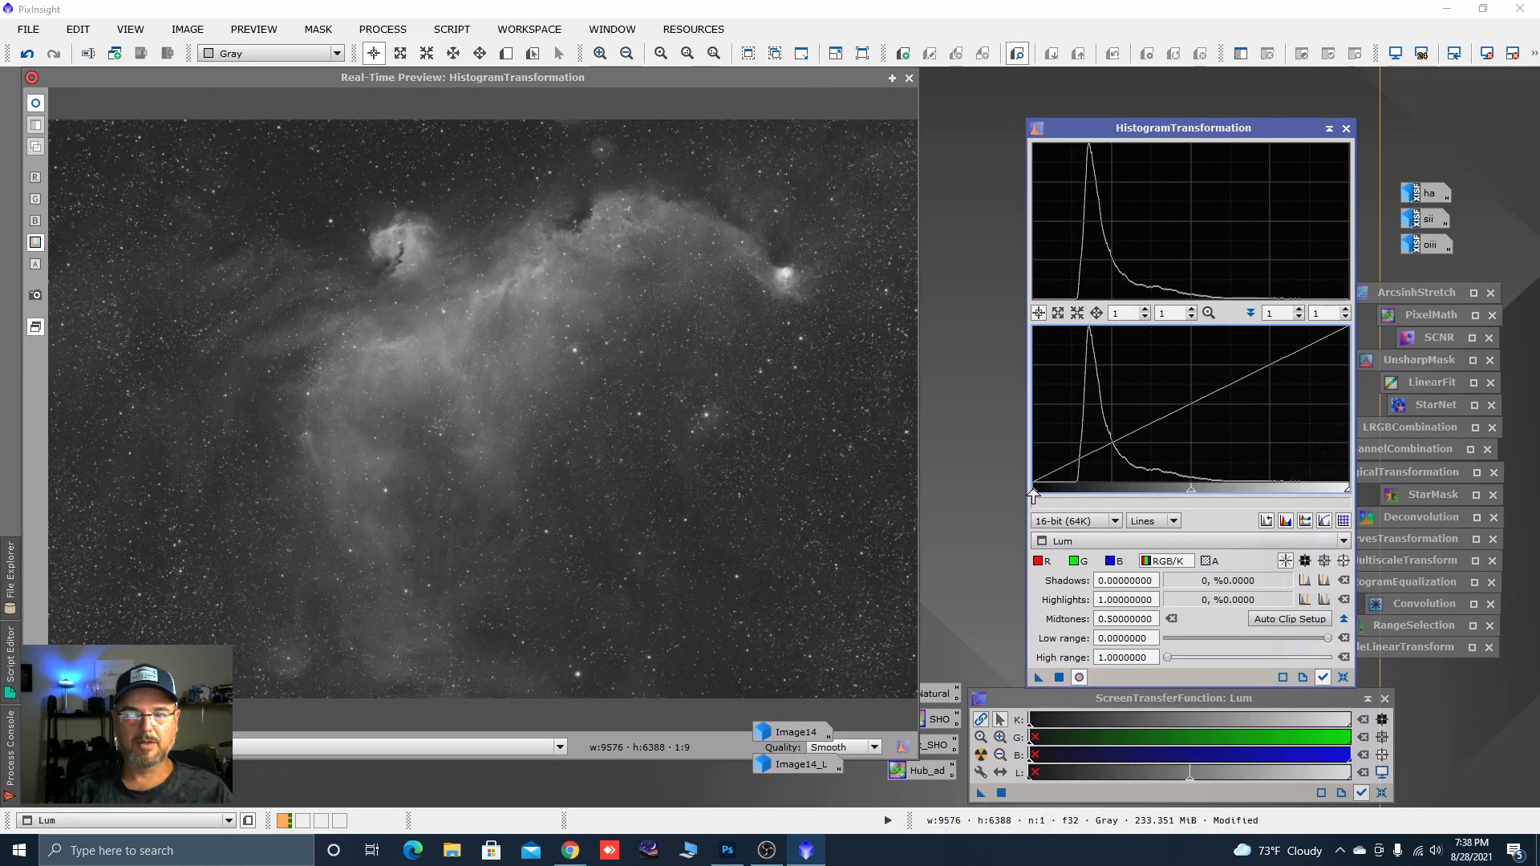
# Apply a last shadows clip of 0.04810127 to Lum and close HistogramTransformation.
pyautogui.moveTo(1032, 496); pyautogui.dragTo(1048, 496)
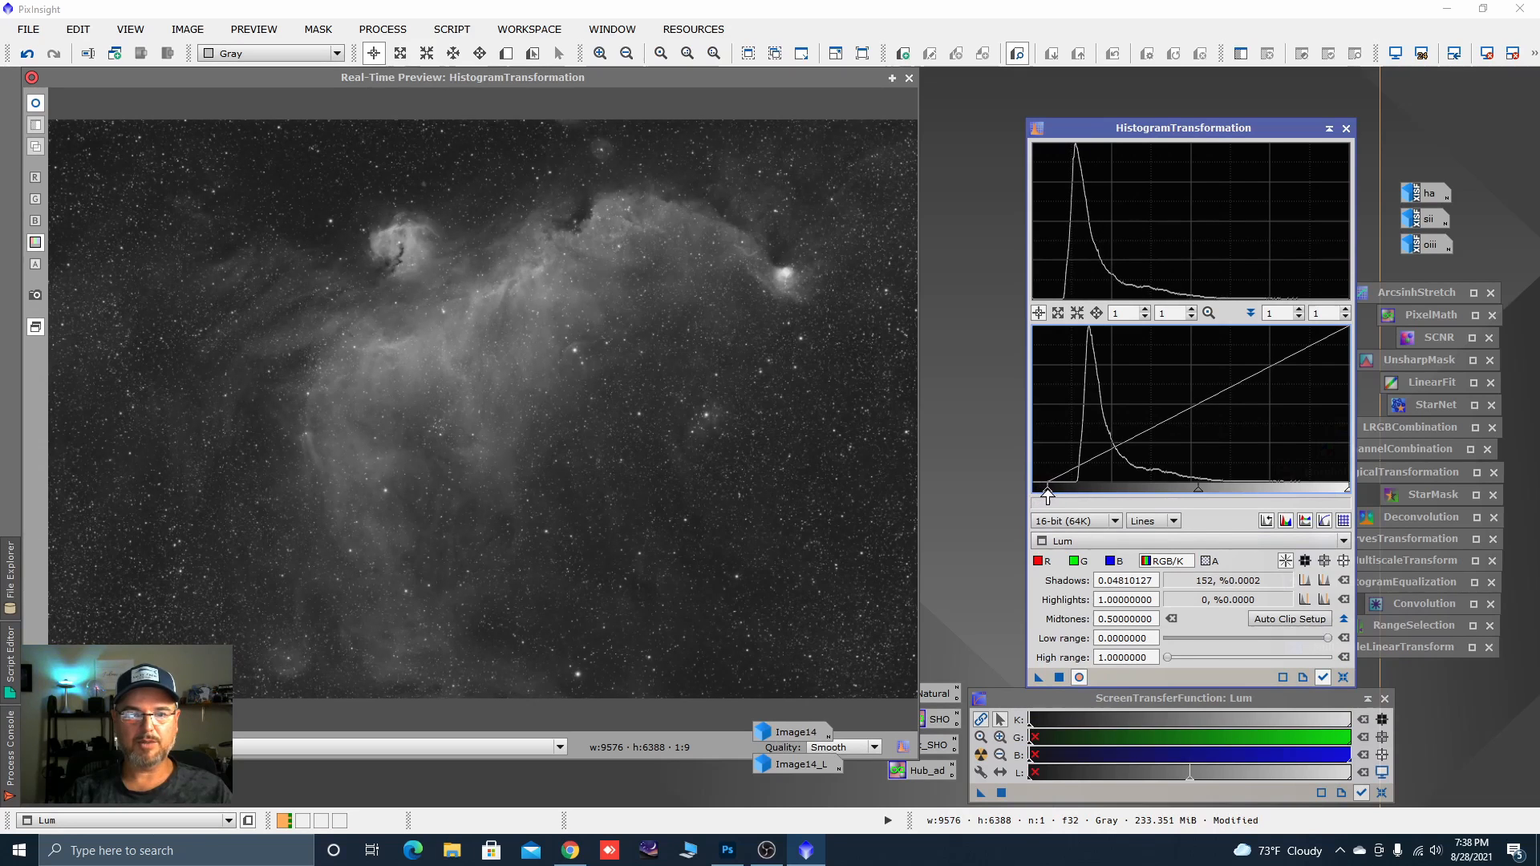
pyautogui.click(1059, 678)
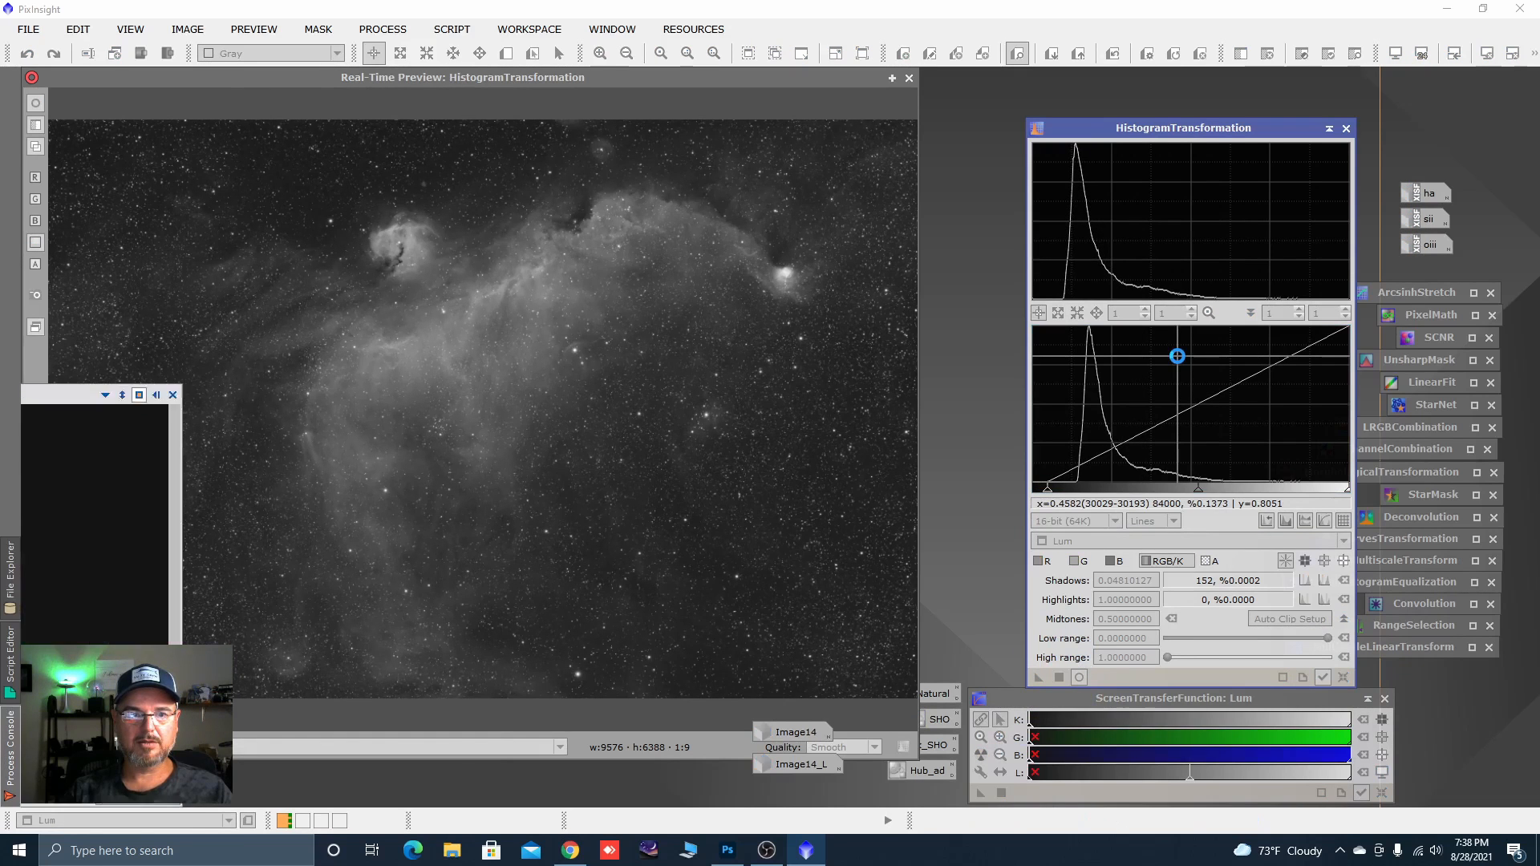
pyautogui.click(1344, 129)
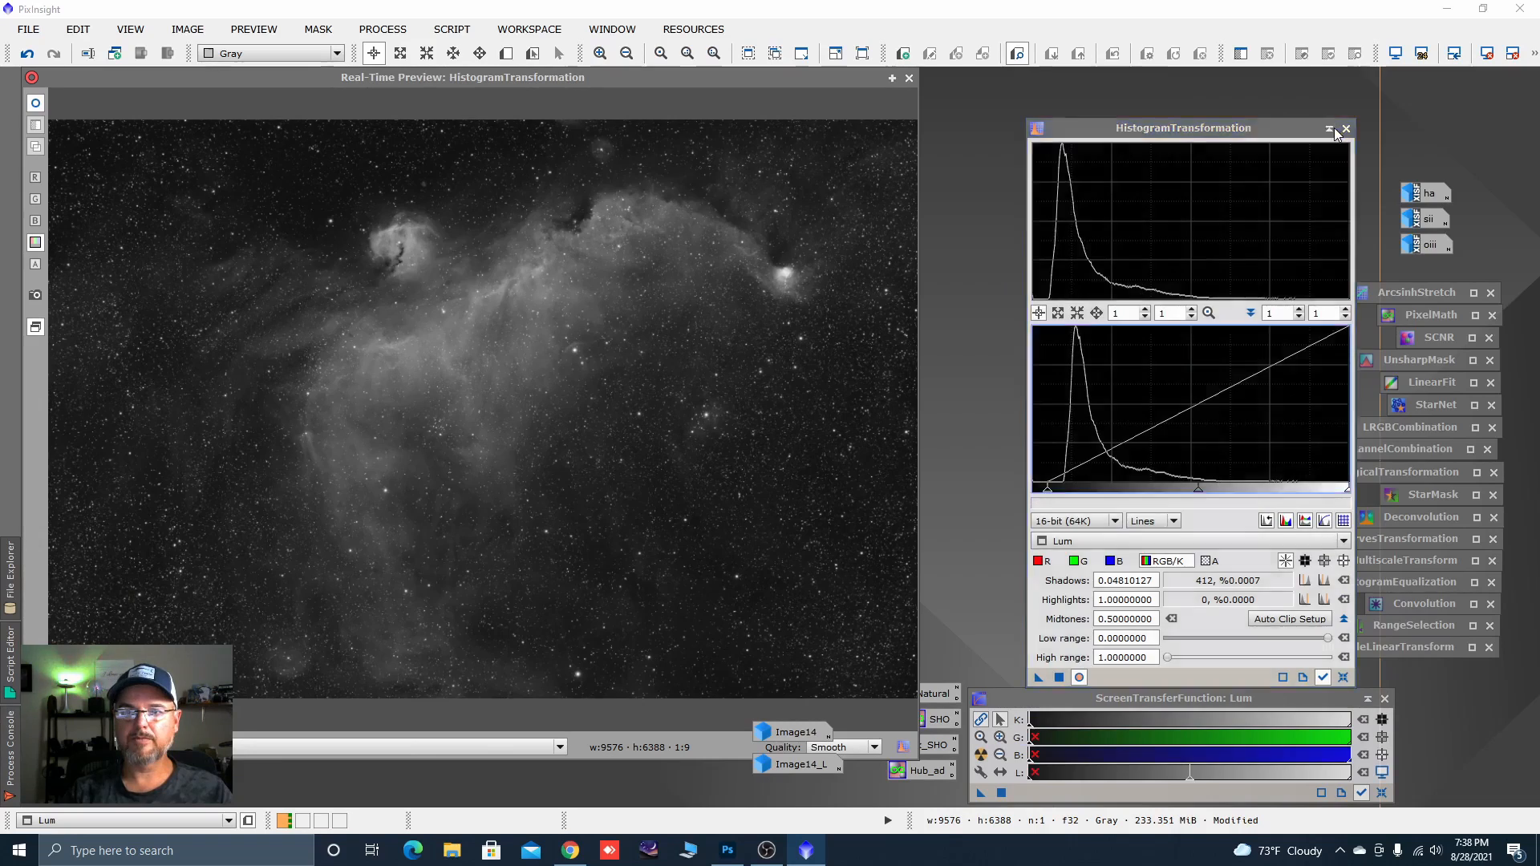
# Apply a CurvesTransformation contrast curve to Lum, with RGB/K points at 0.57364 input/0.66150 output and 0.08527 input/0.08269 output.
pyautogui.click(909, 79)
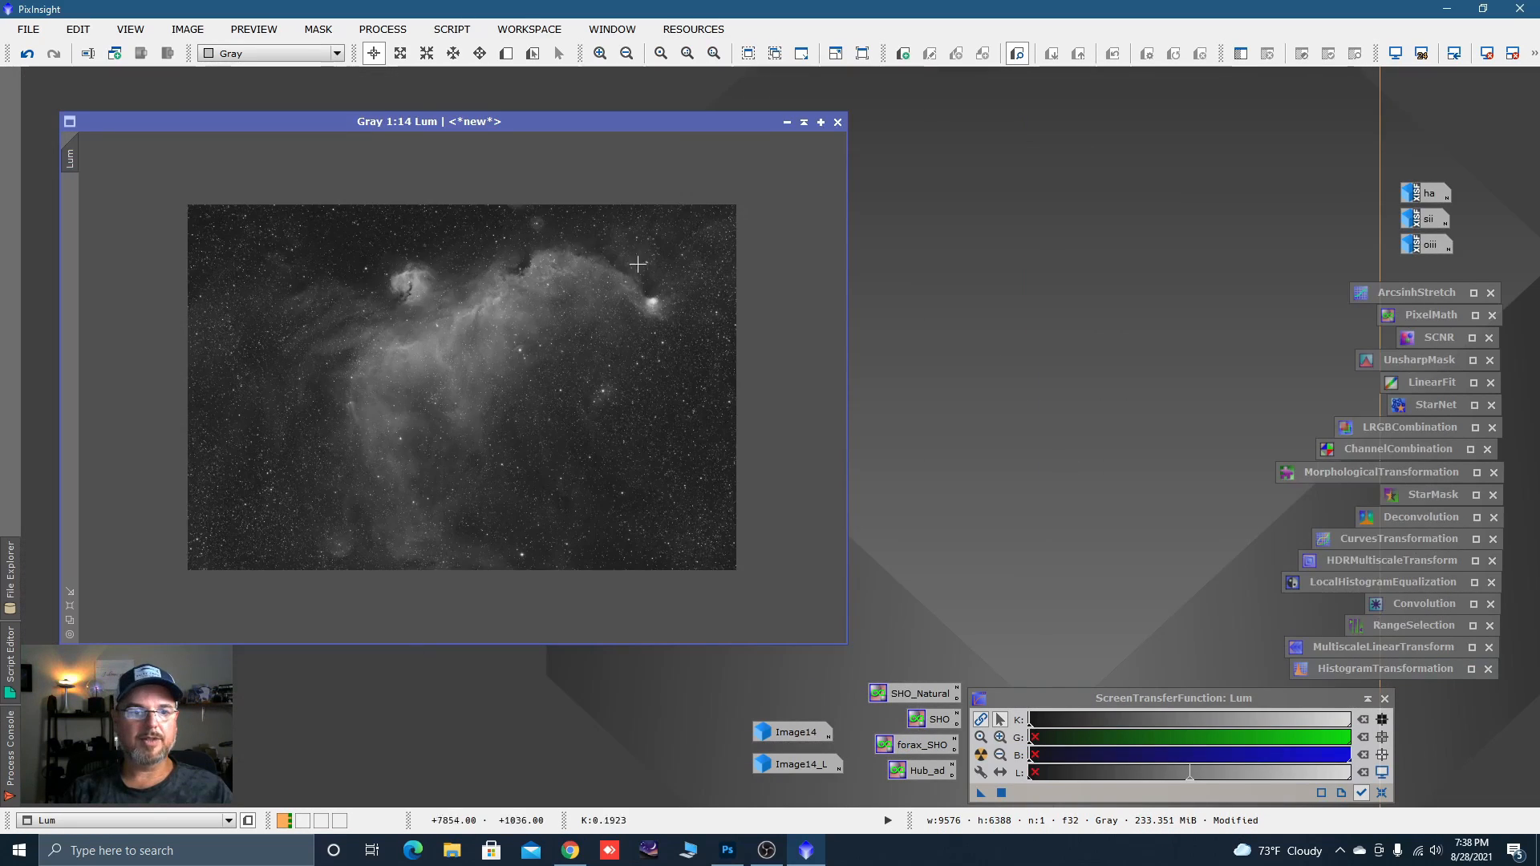
pyautogui.scroll(4, 522, 321)
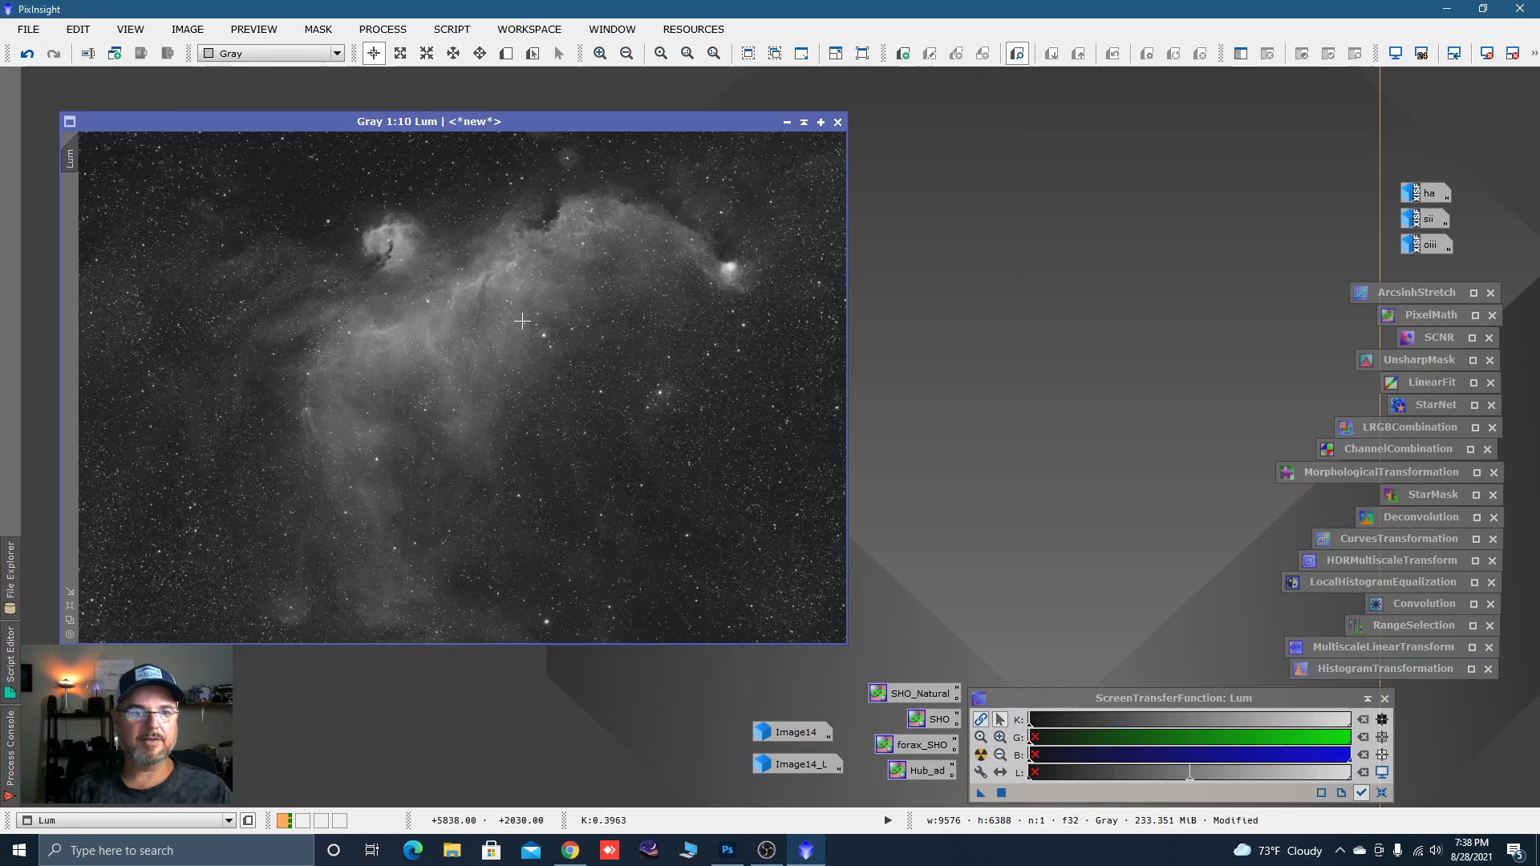
pyautogui.doubleClick(1356, 540)
pyautogui.click(1050, 523)
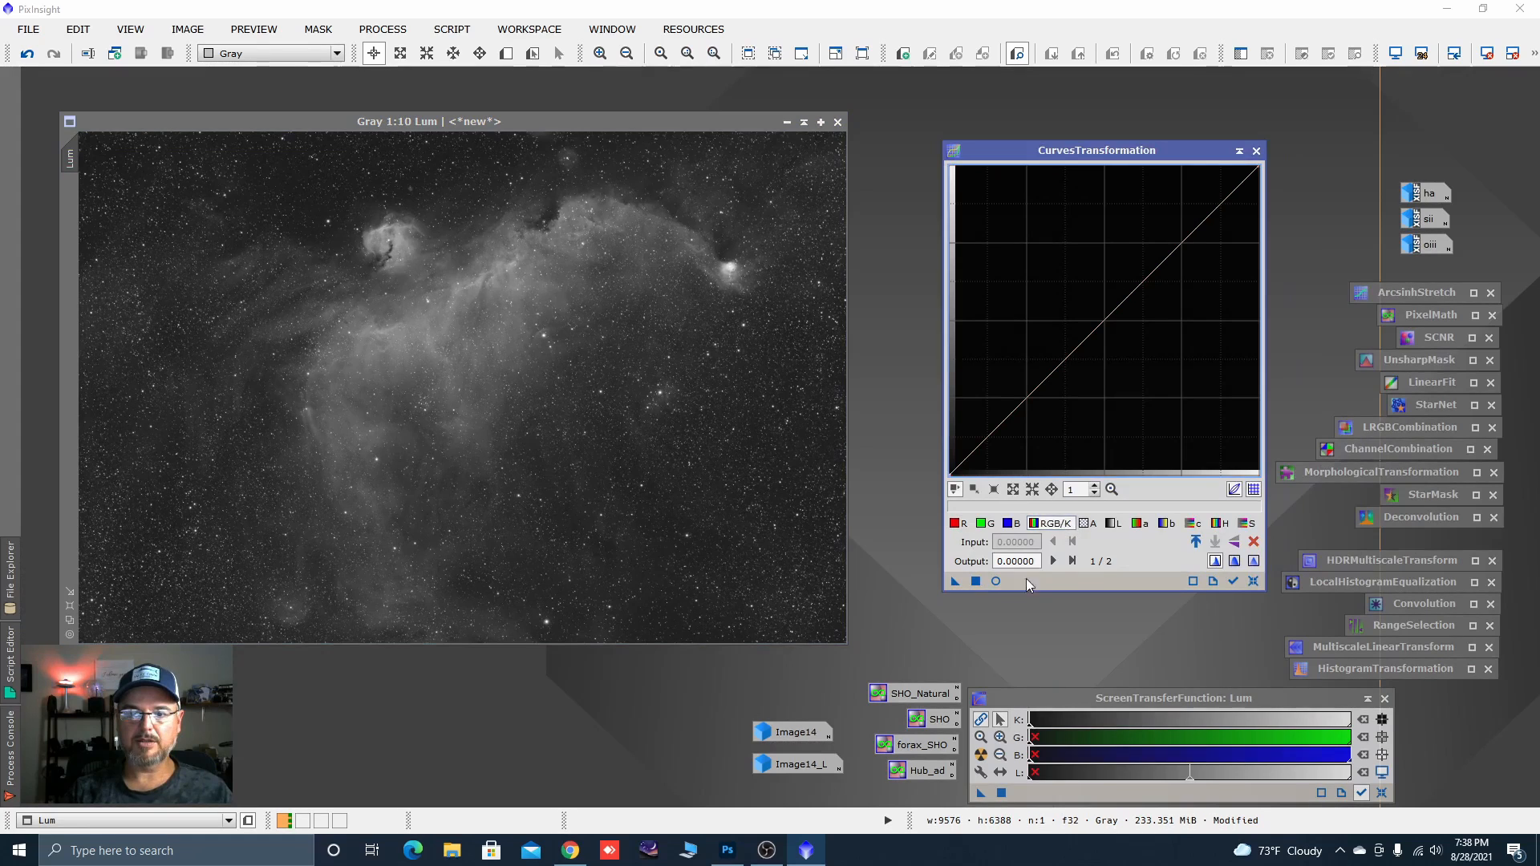
pyautogui.click(996, 581)
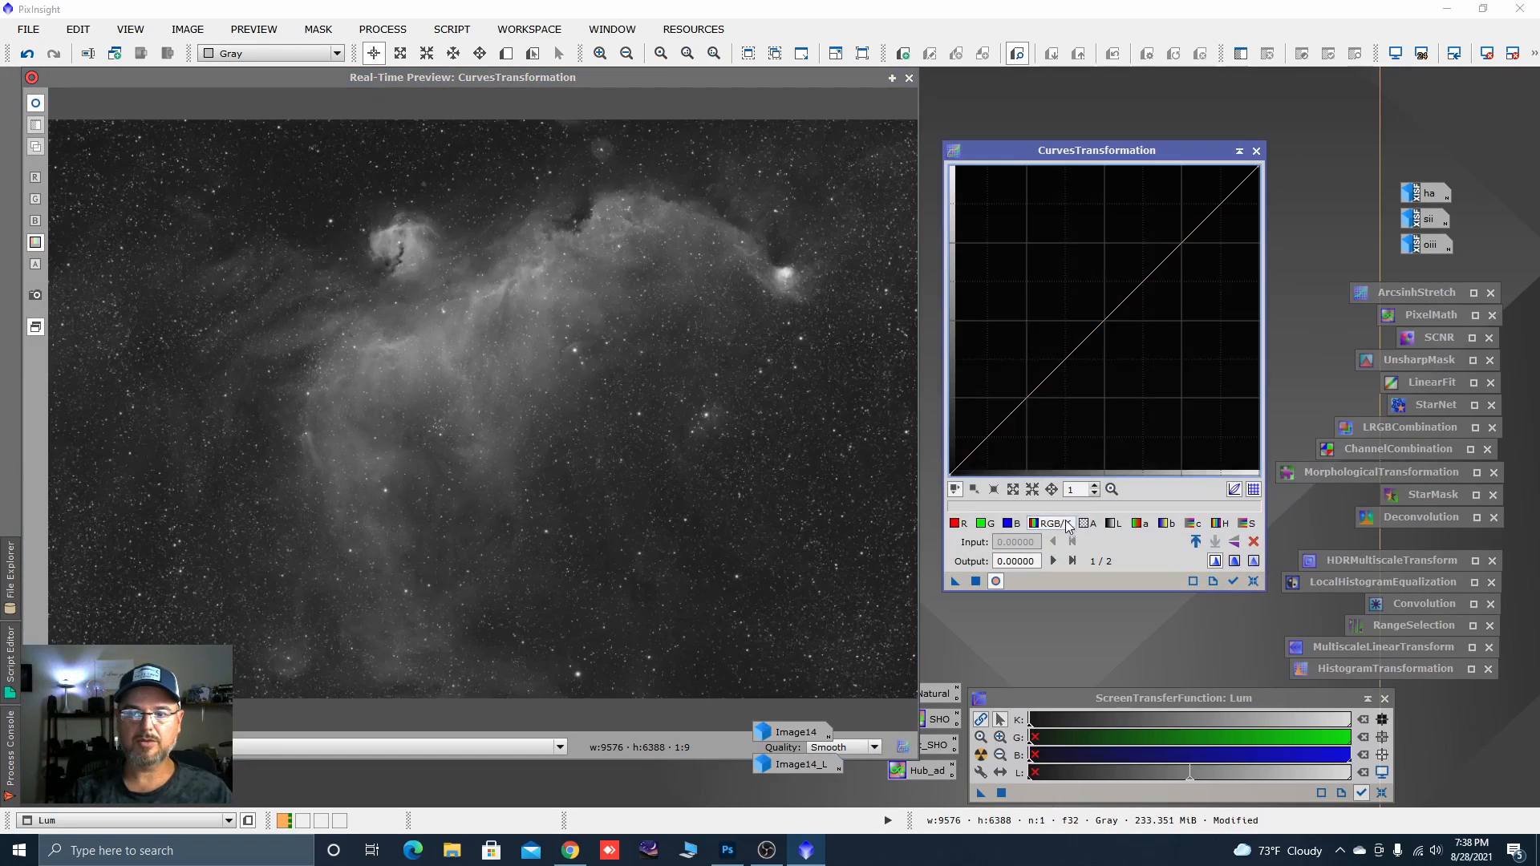
pyautogui.click(1134, 274)
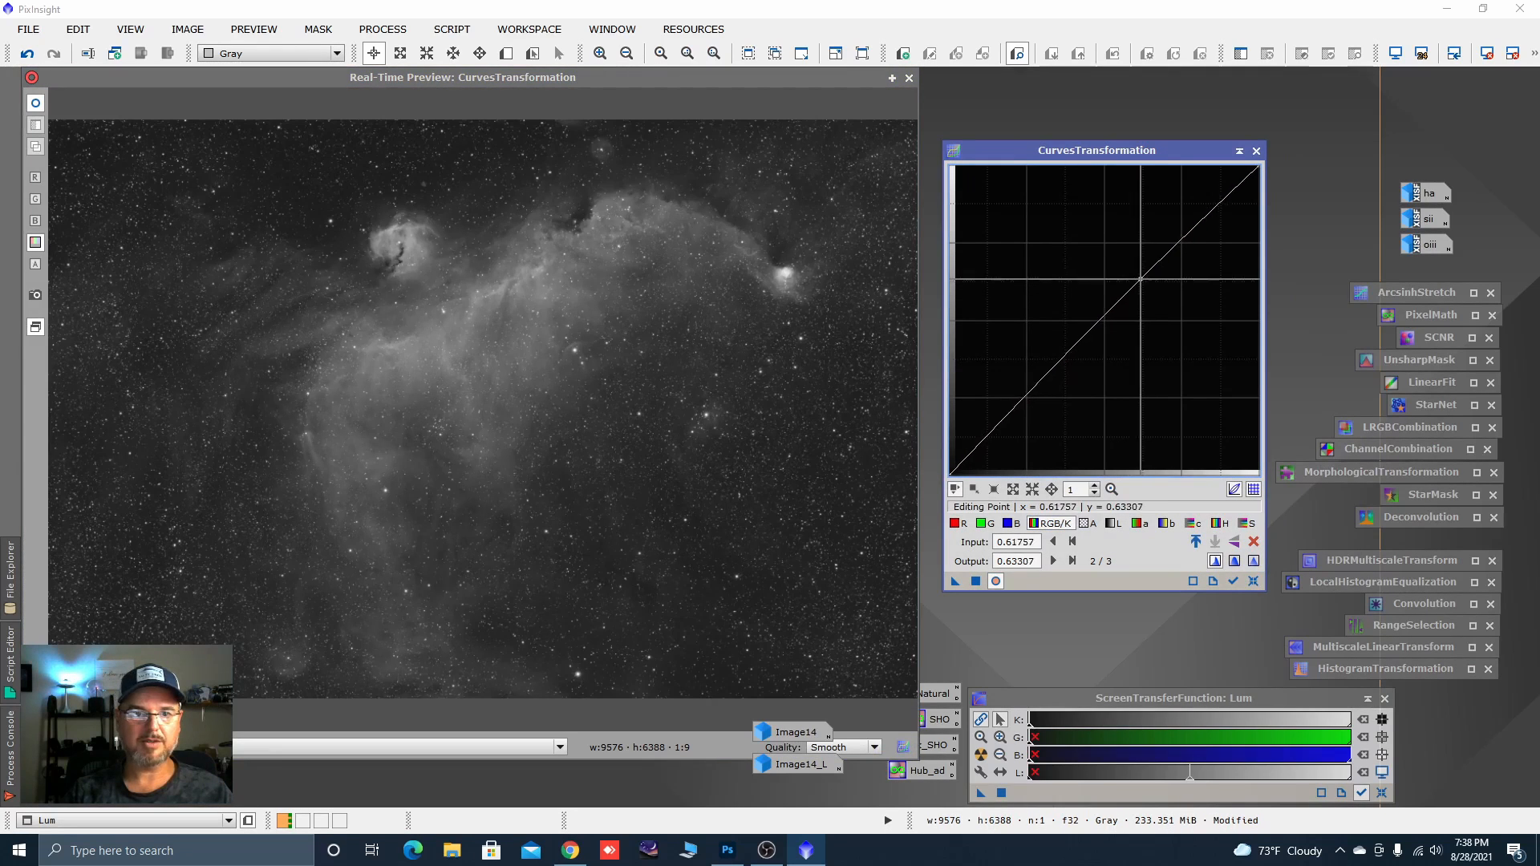
pyautogui.moveTo(1135, 274); pyautogui.dragTo(1127, 270)
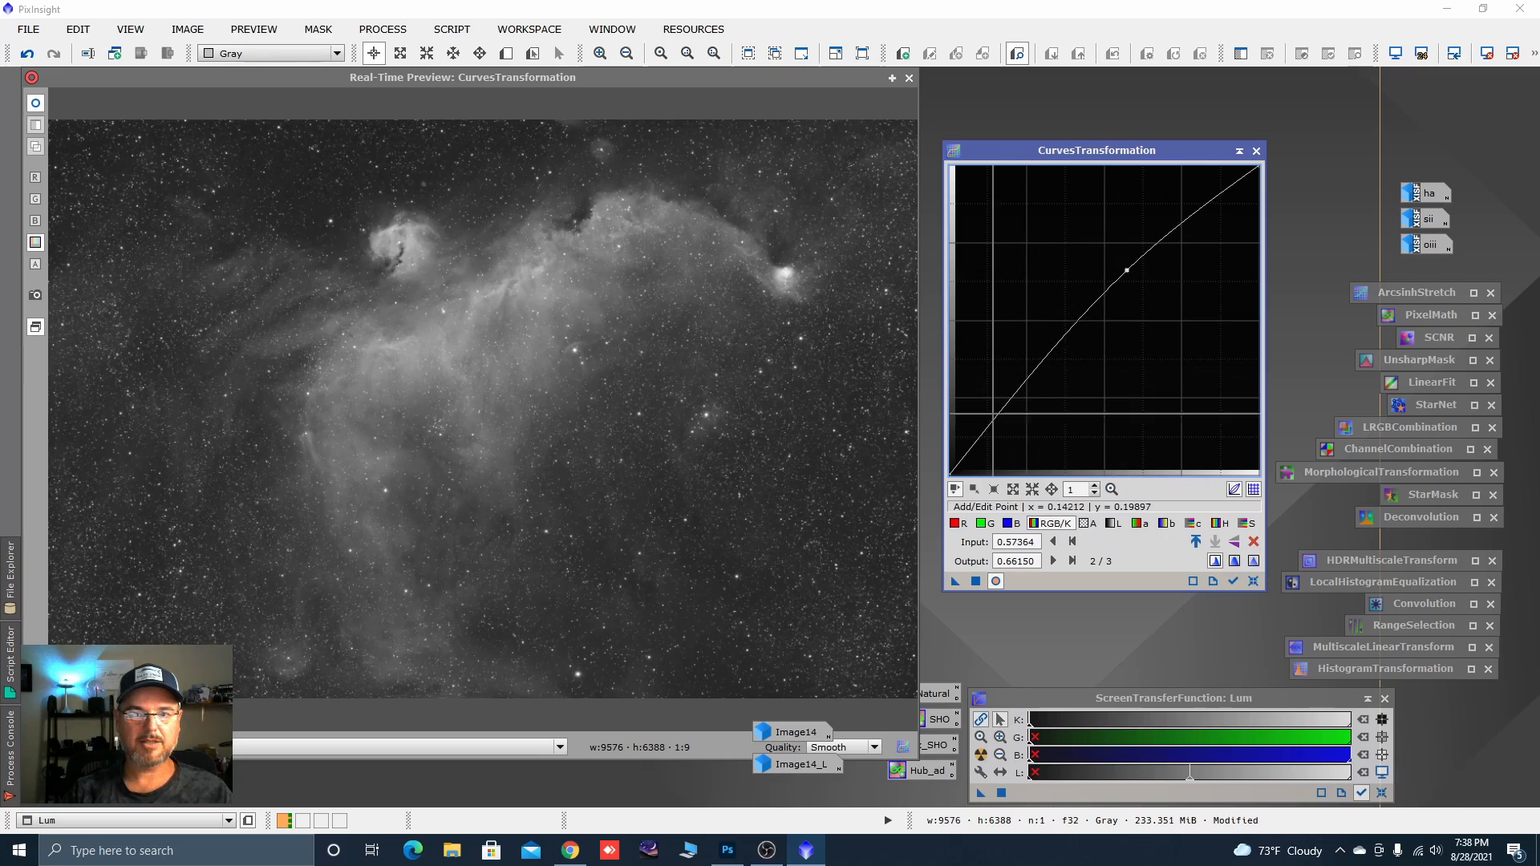
pyautogui.click(976, 449)
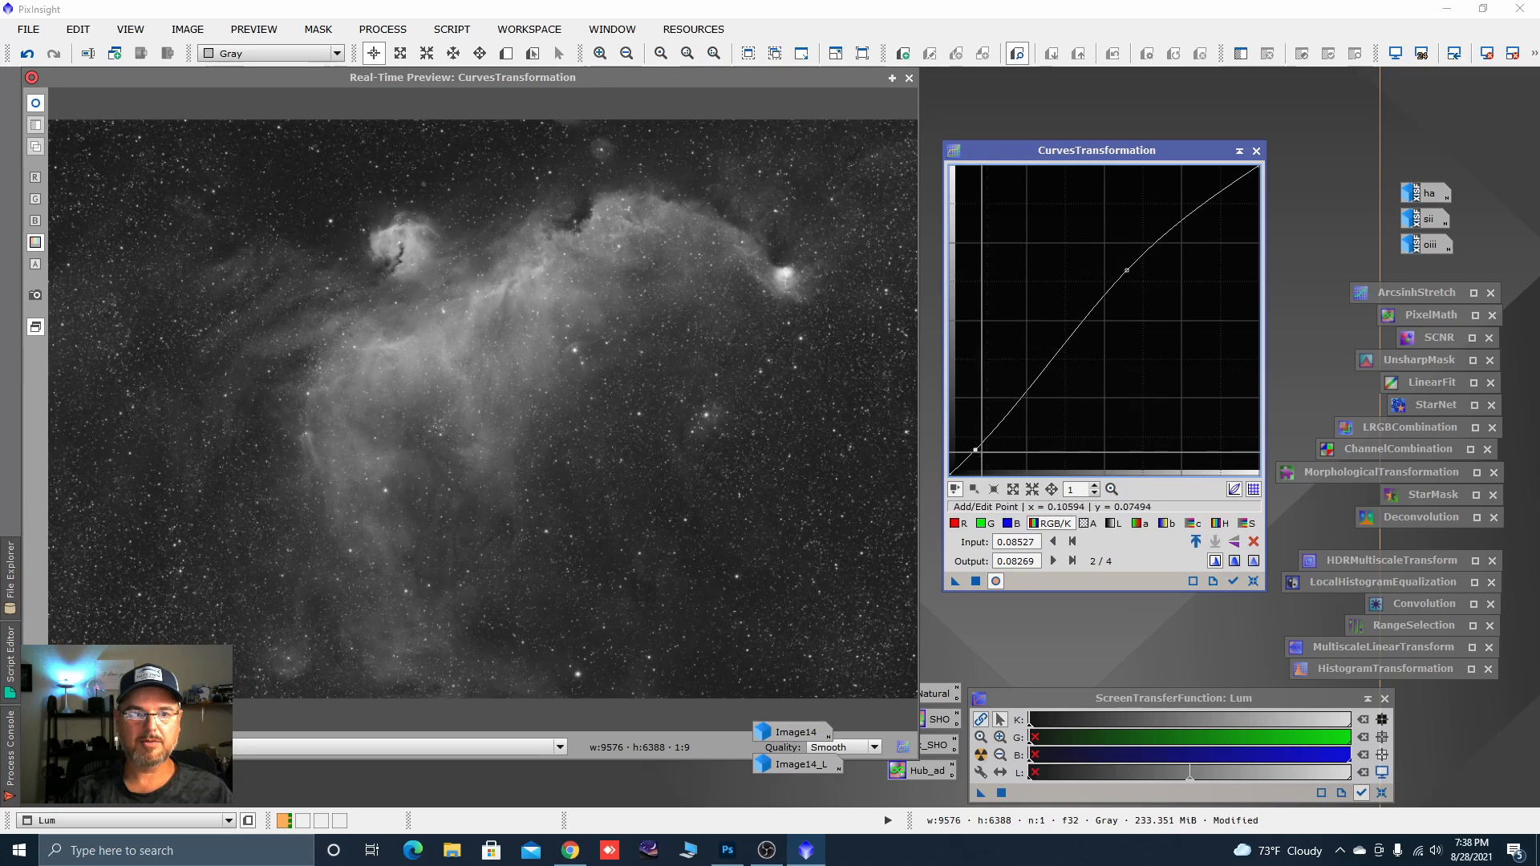
pyautogui.click(975, 585)
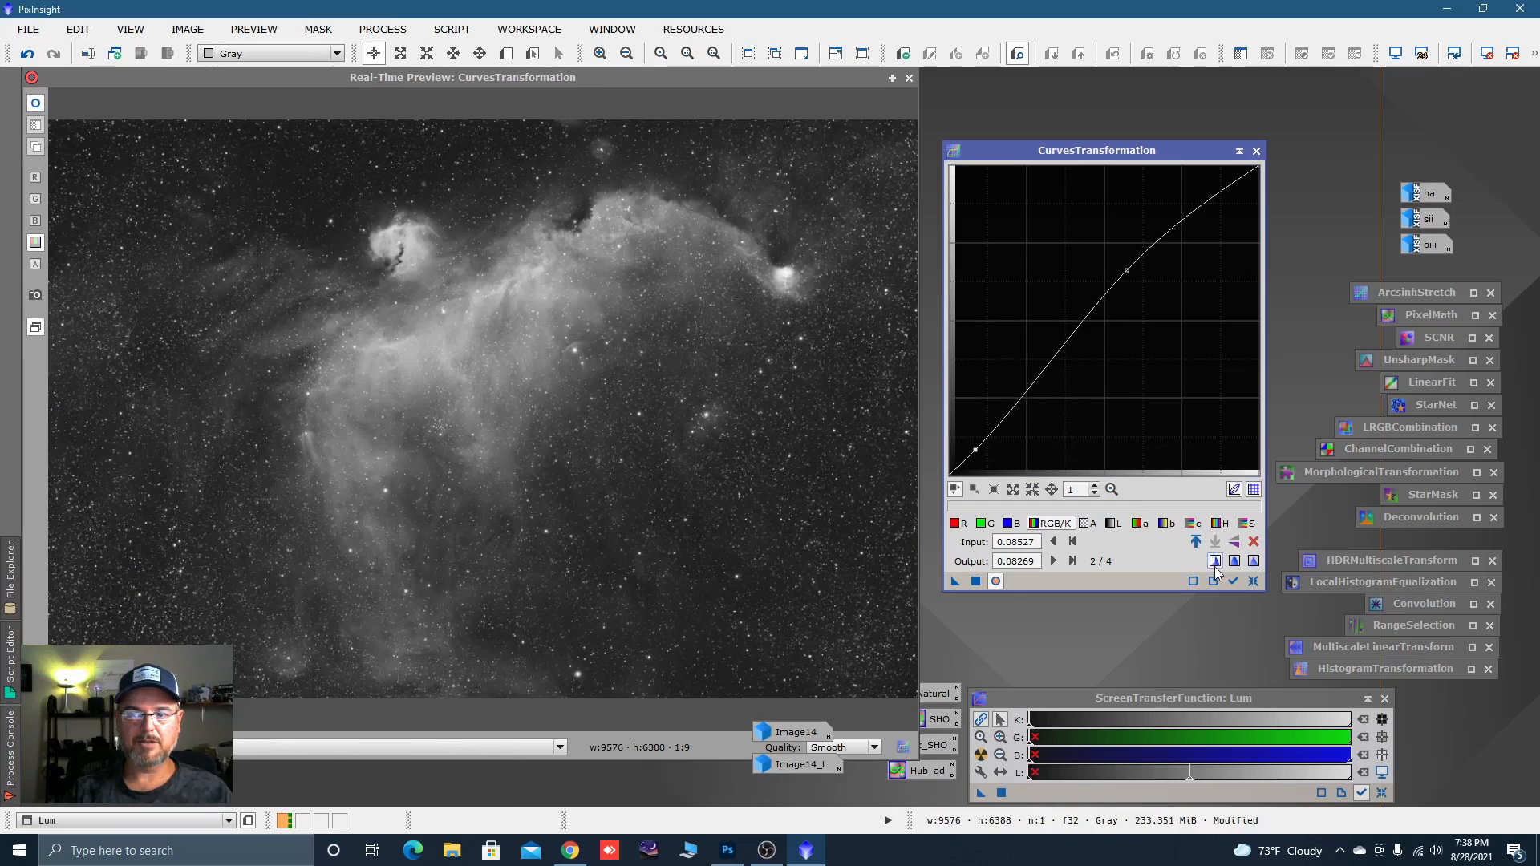
# Reset the curve, put away CurvesTransformation with its real-time preview, and minimise the Lum image.
pyautogui.click(1253, 581)
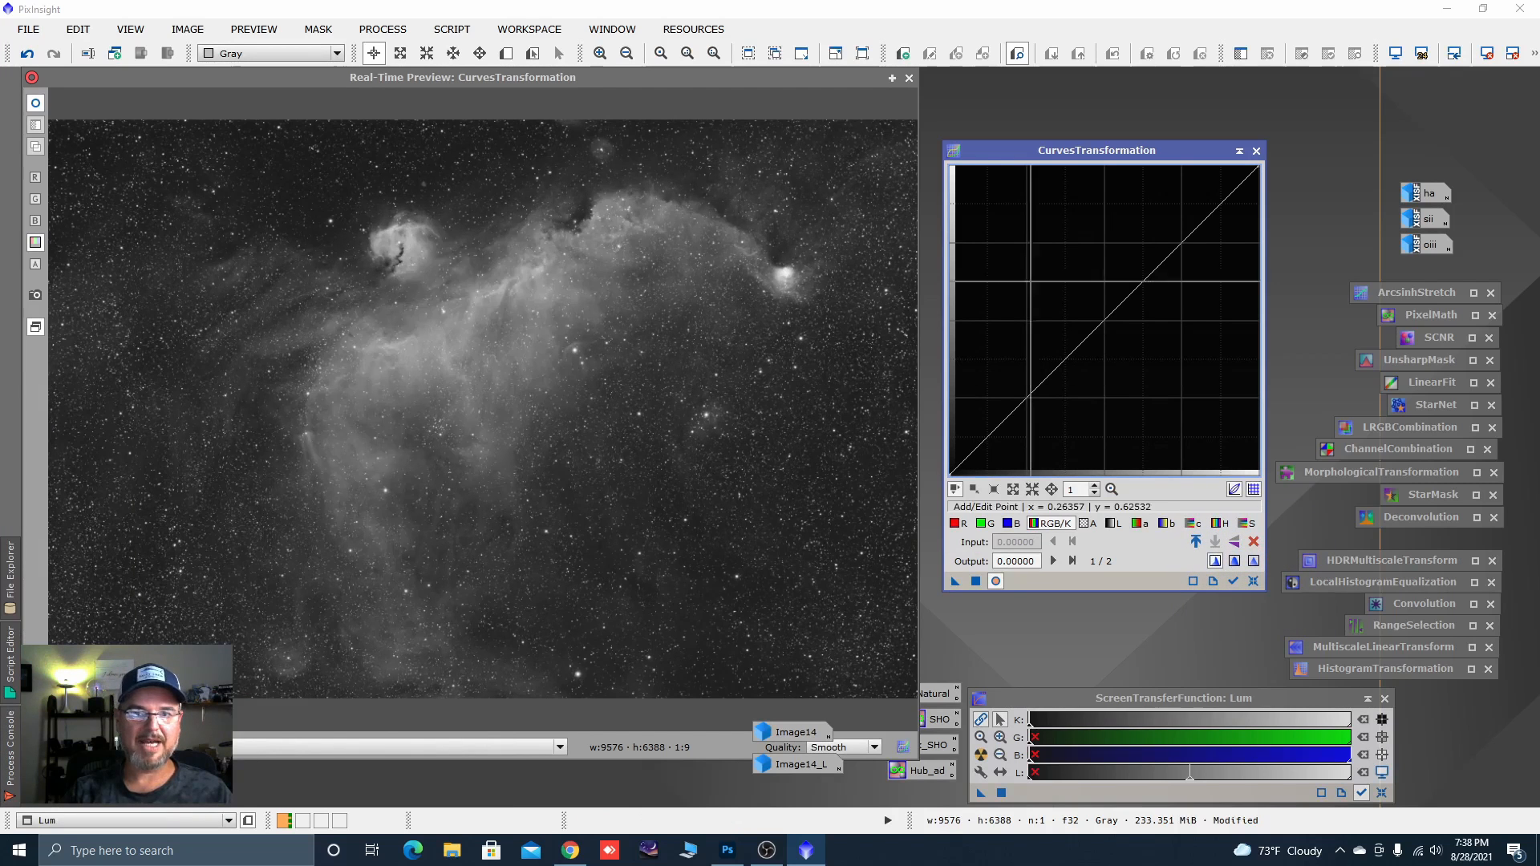
pyautogui.click(1238, 152)
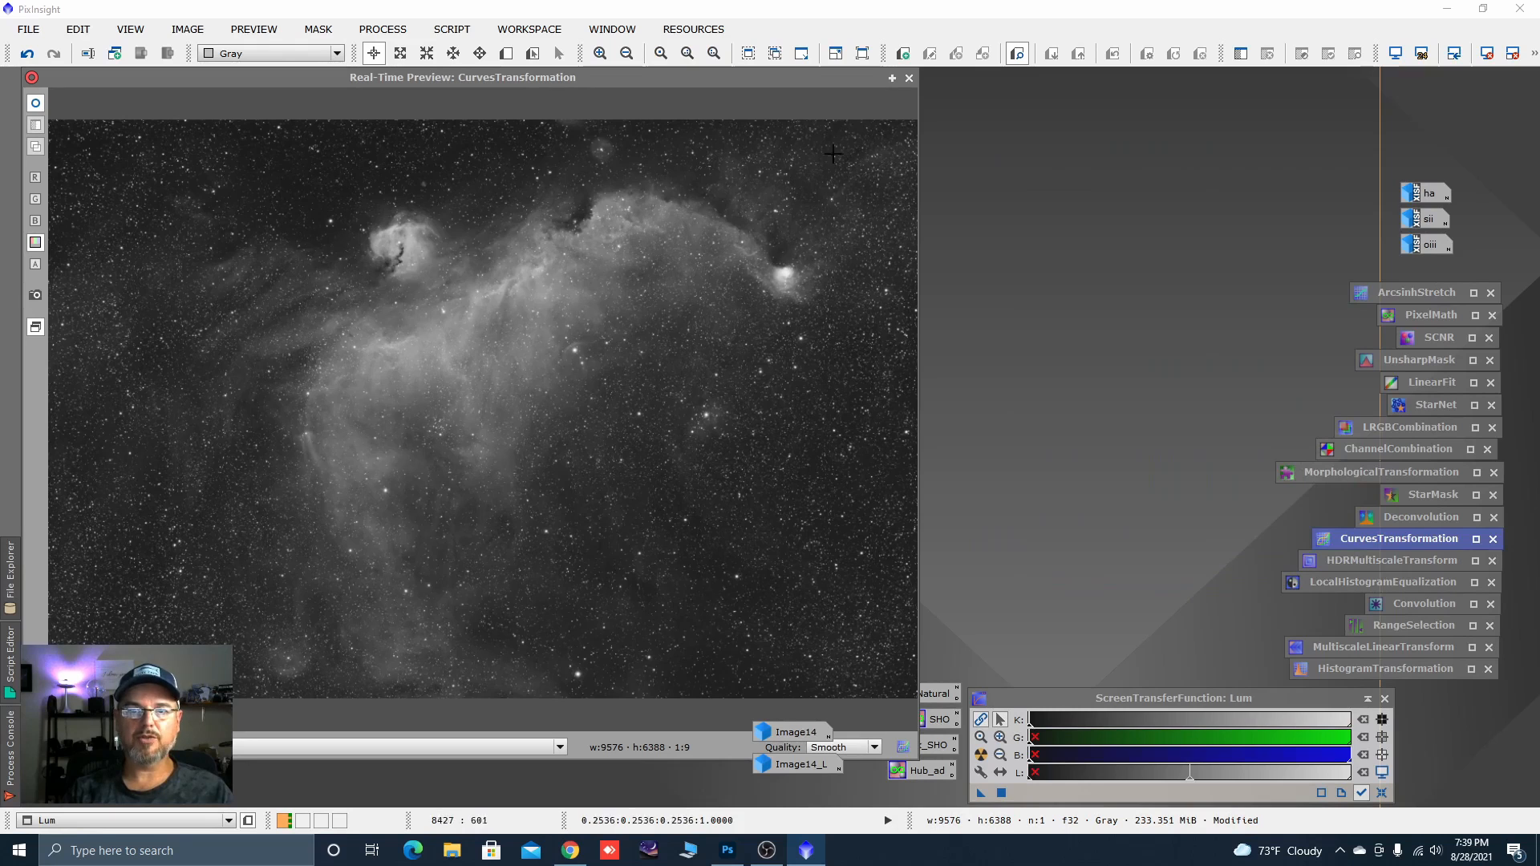
pyautogui.click(908, 78)
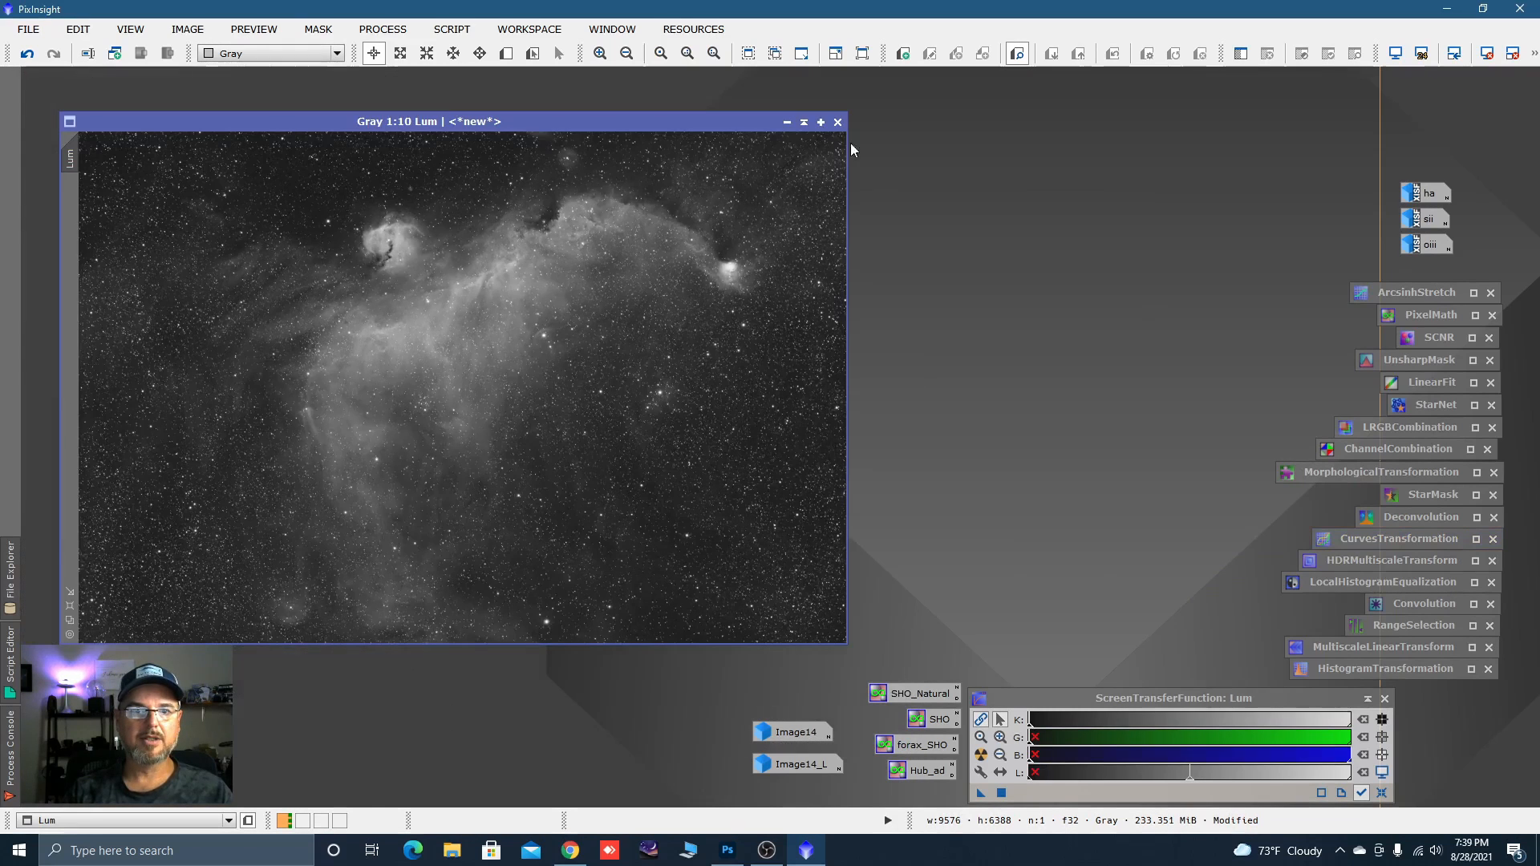
pyautogui.click(787, 122)
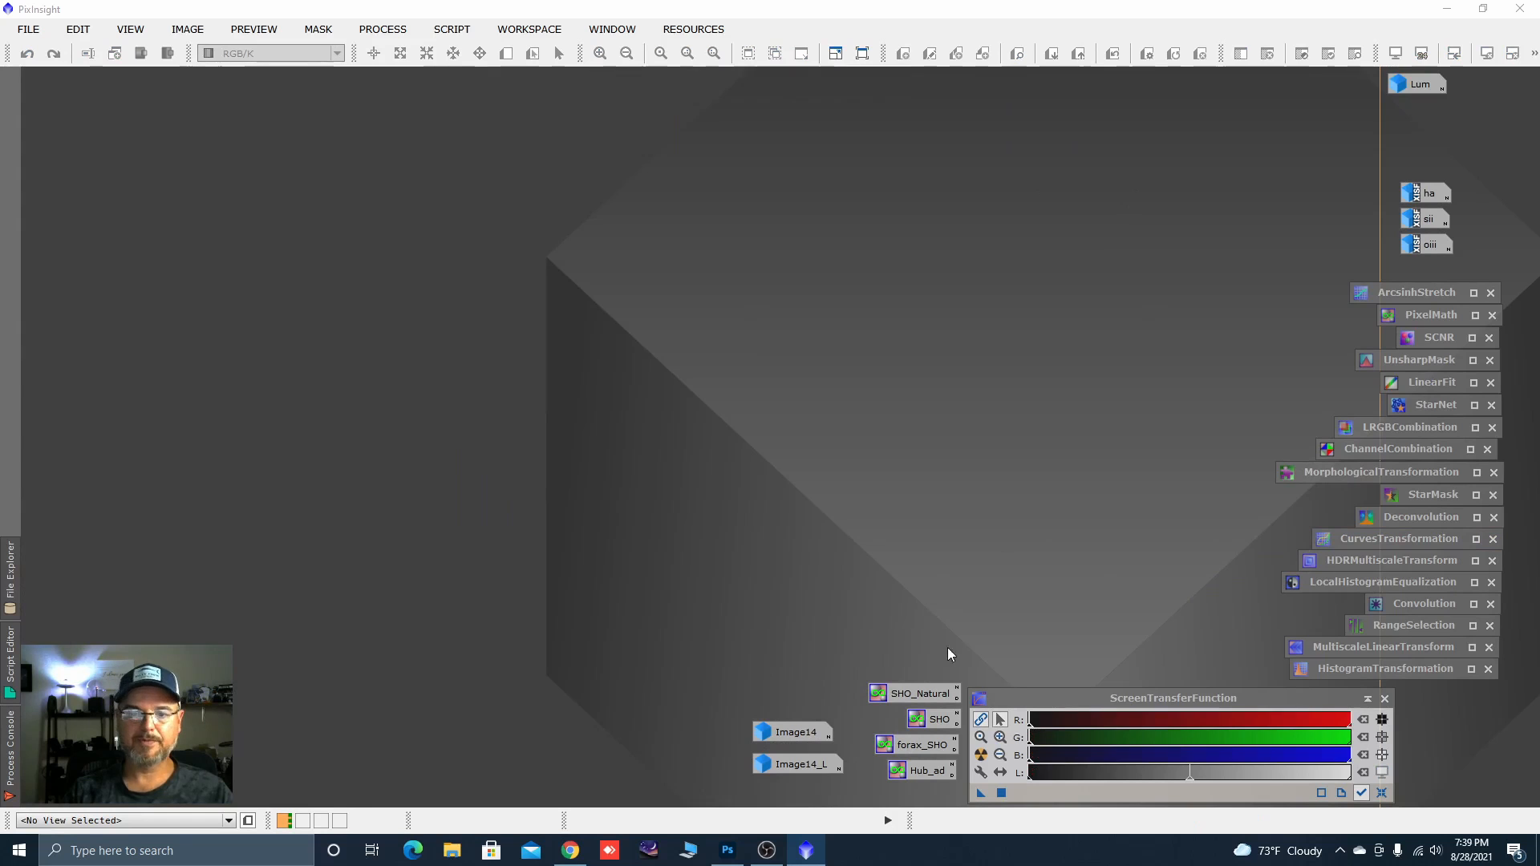
# Restore Image14 and create a preview around the small round red nebula, opening it at 1:3.
pyautogui.doubleClick(796, 733)
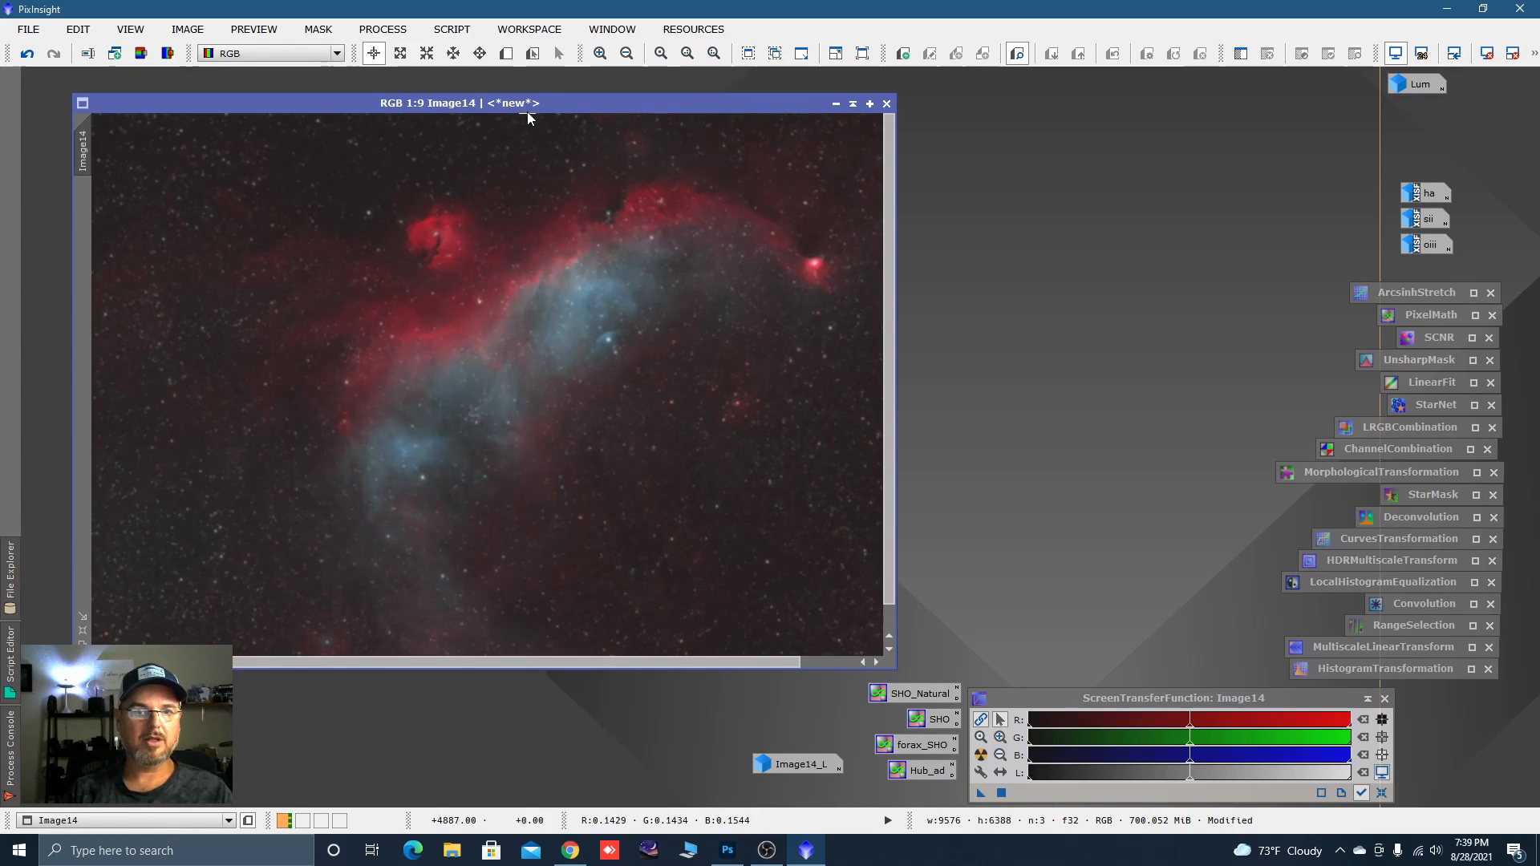
pyautogui.moveTo(527, 102); pyautogui.dragTo(493, 104)
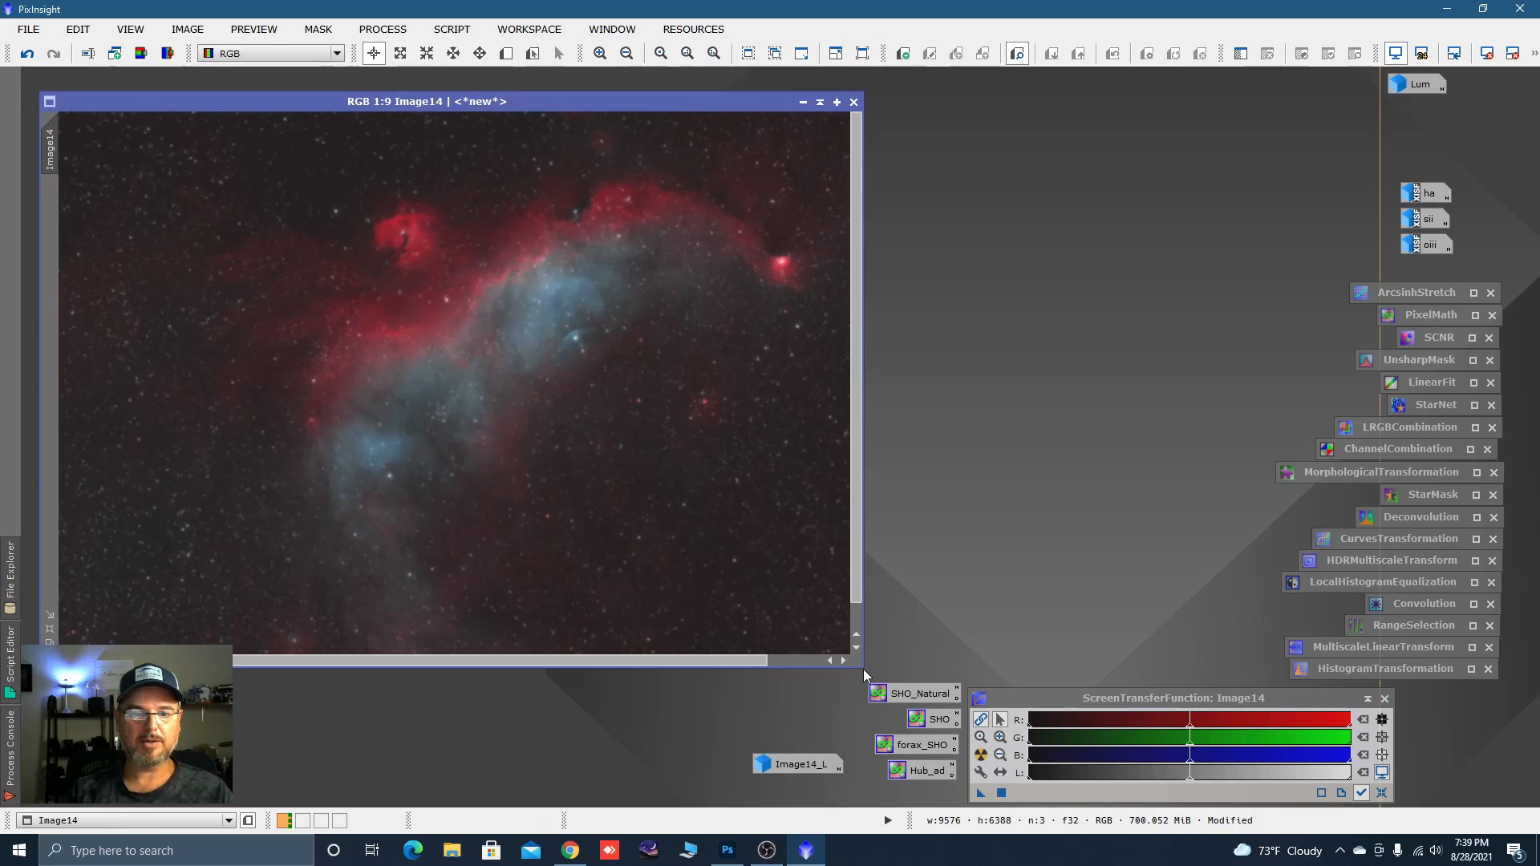
pyautogui.moveTo(863, 669); pyautogui.dragTo(877, 681)
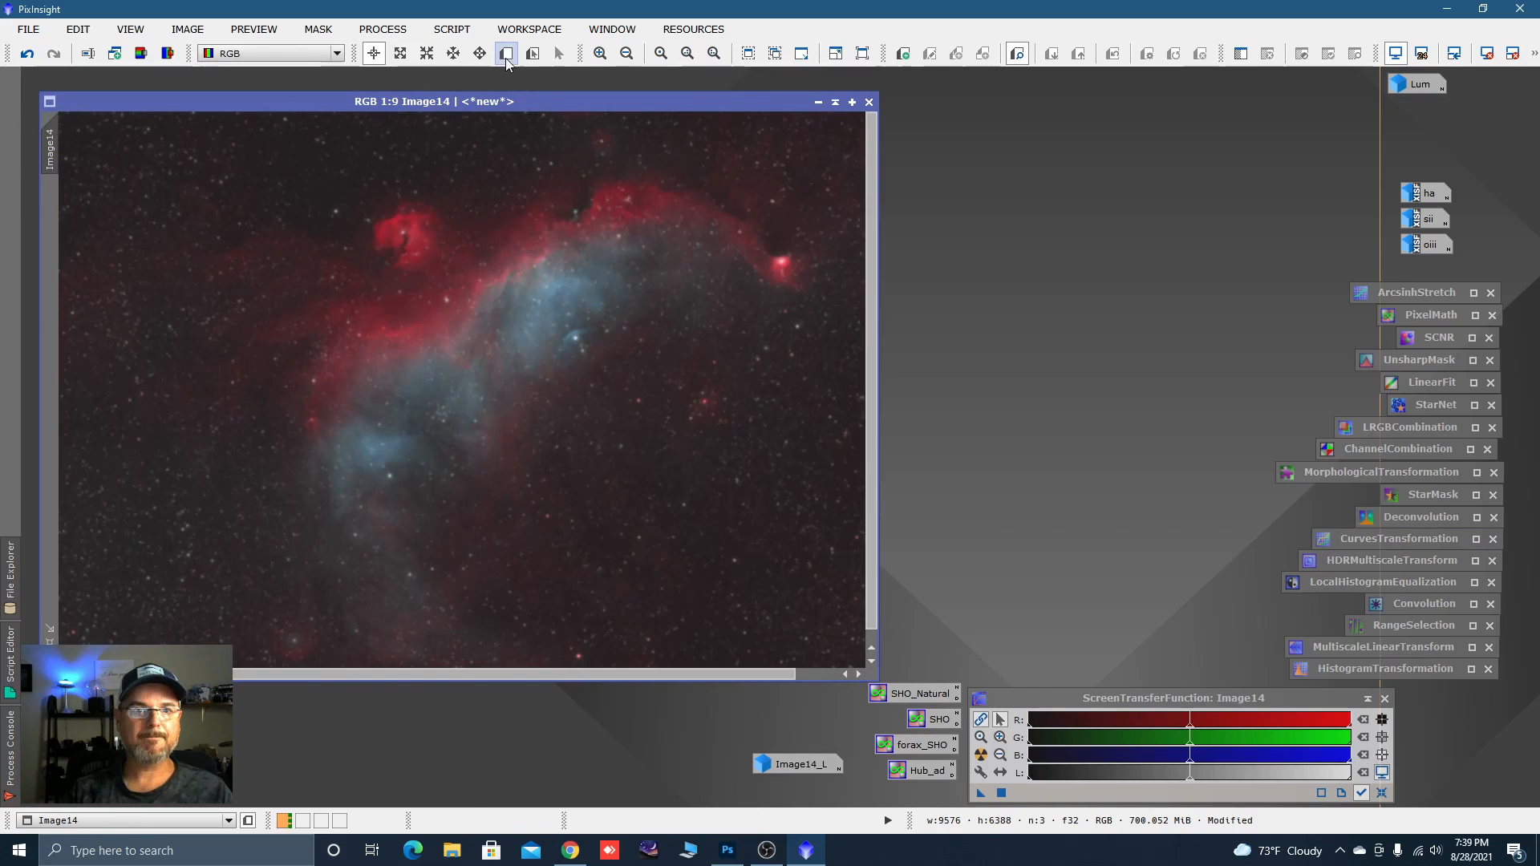
pyautogui.click(505, 57)
pyautogui.moveTo(323, 179); pyautogui.dragTo(481, 312)
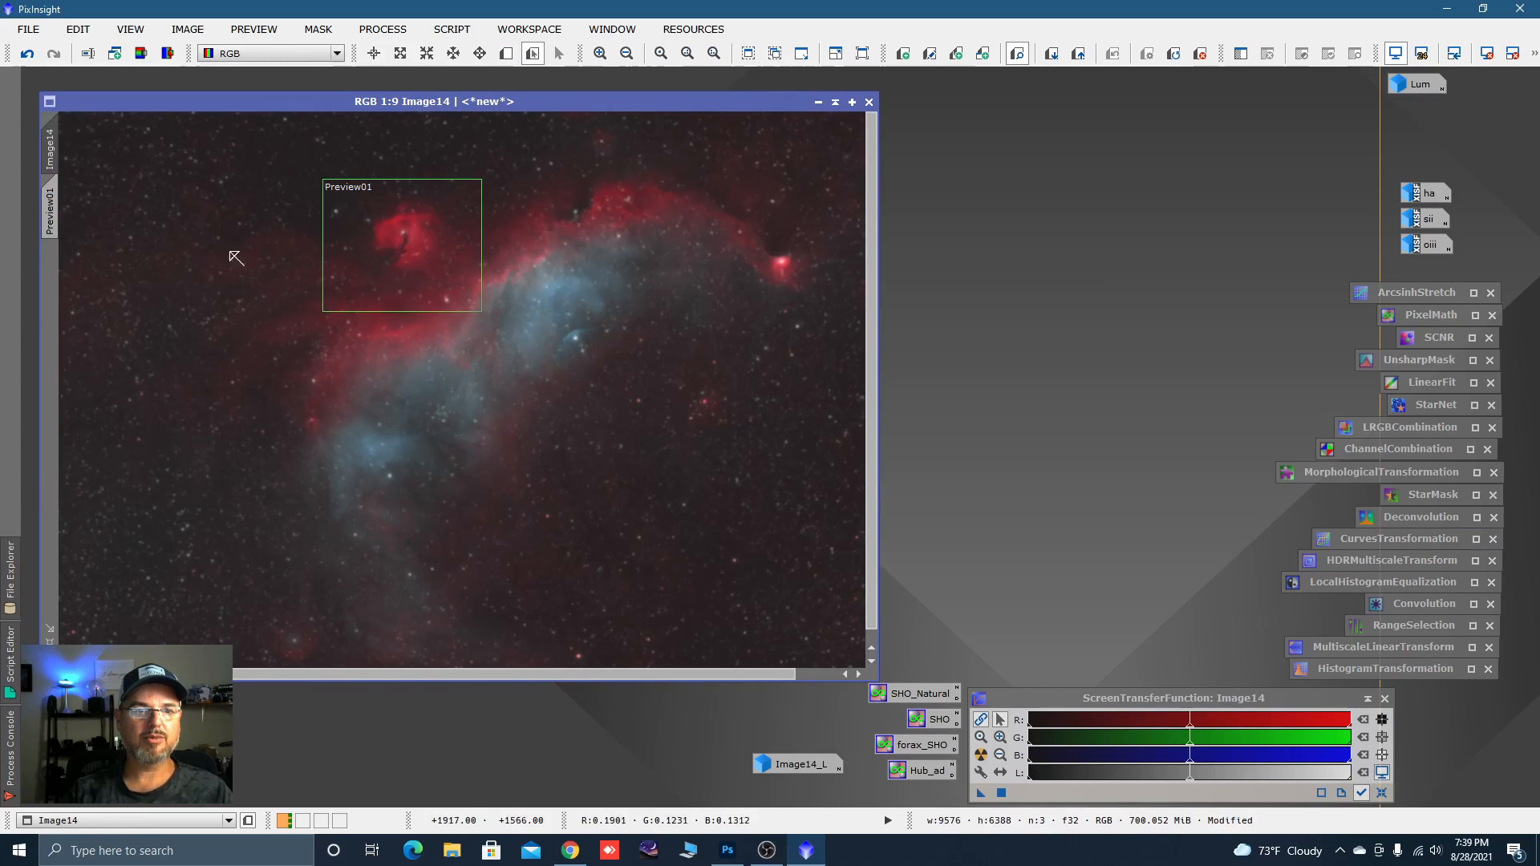
pyautogui.click(63, 212)
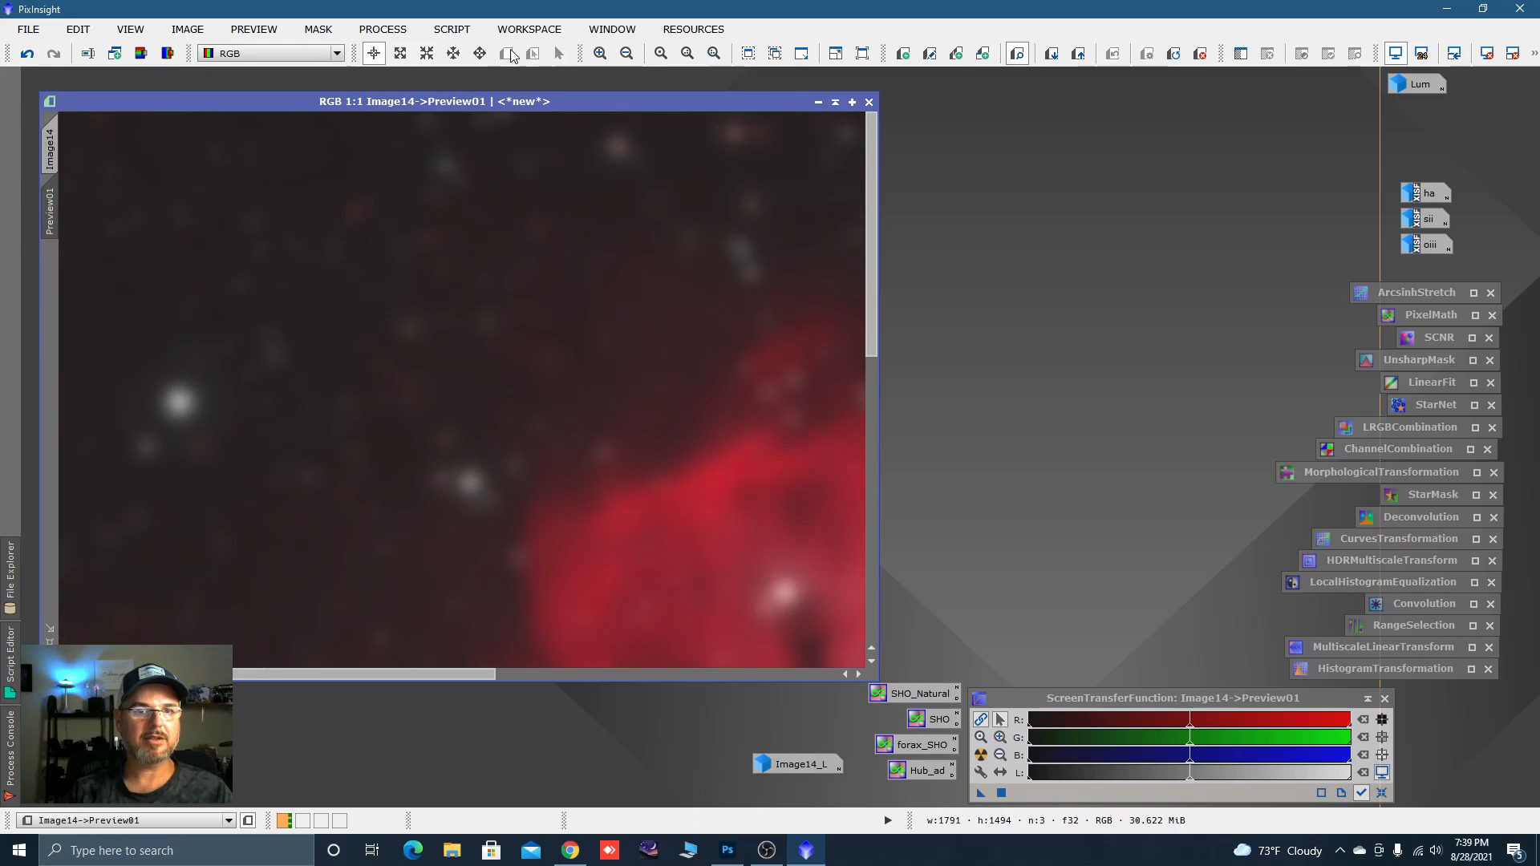
pyautogui.scroll(-3, 490, 253)
pyautogui.scroll(1, 502, 276)
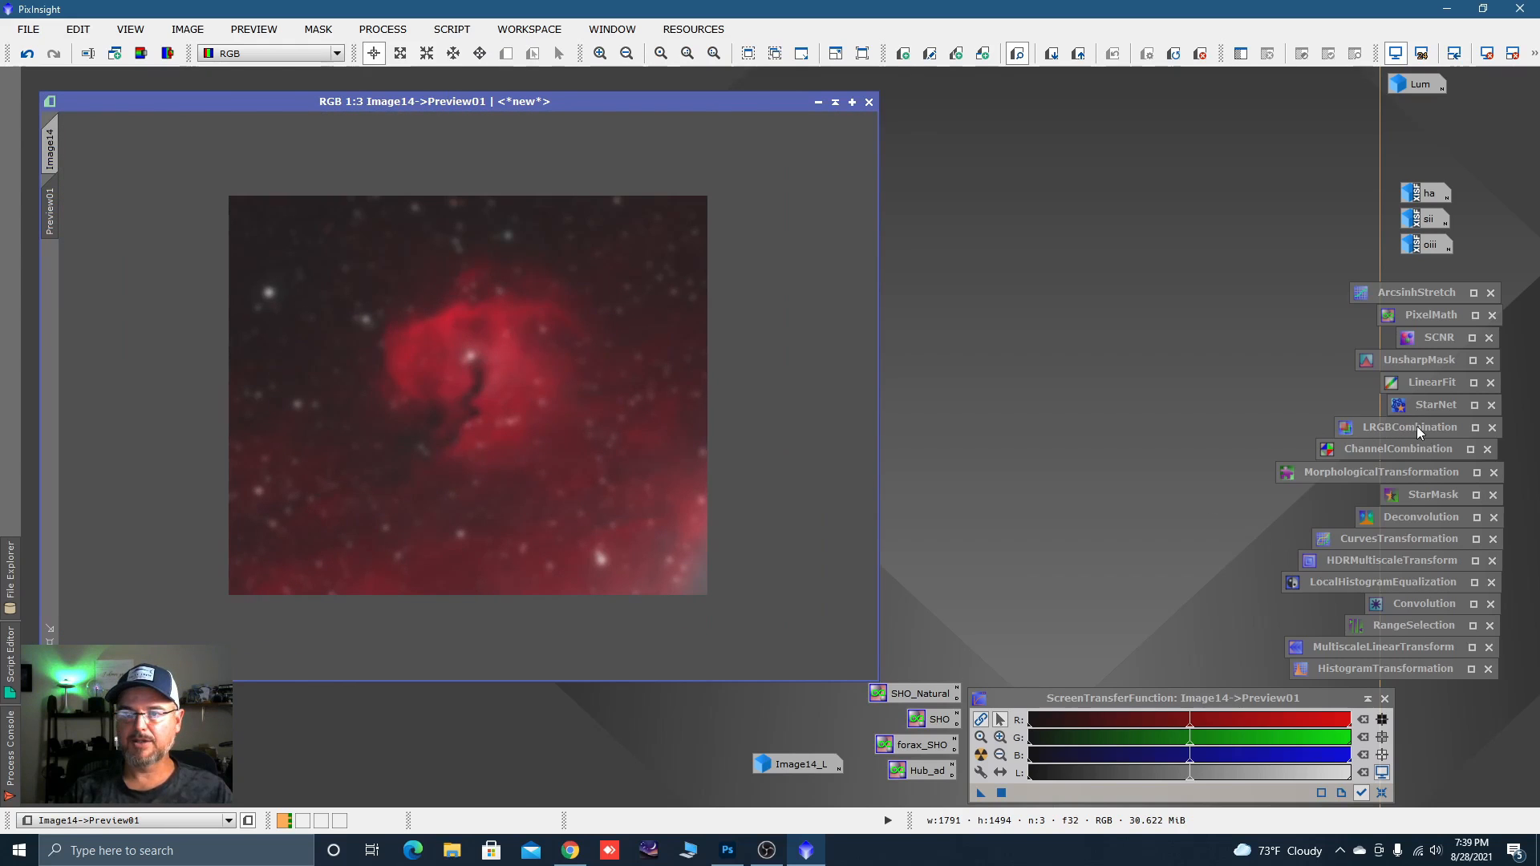
# Reset LRGBCombination, assign Lum as the L source, and disable the R, G and B channels.
pyautogui.doubleClick(1394, 430)
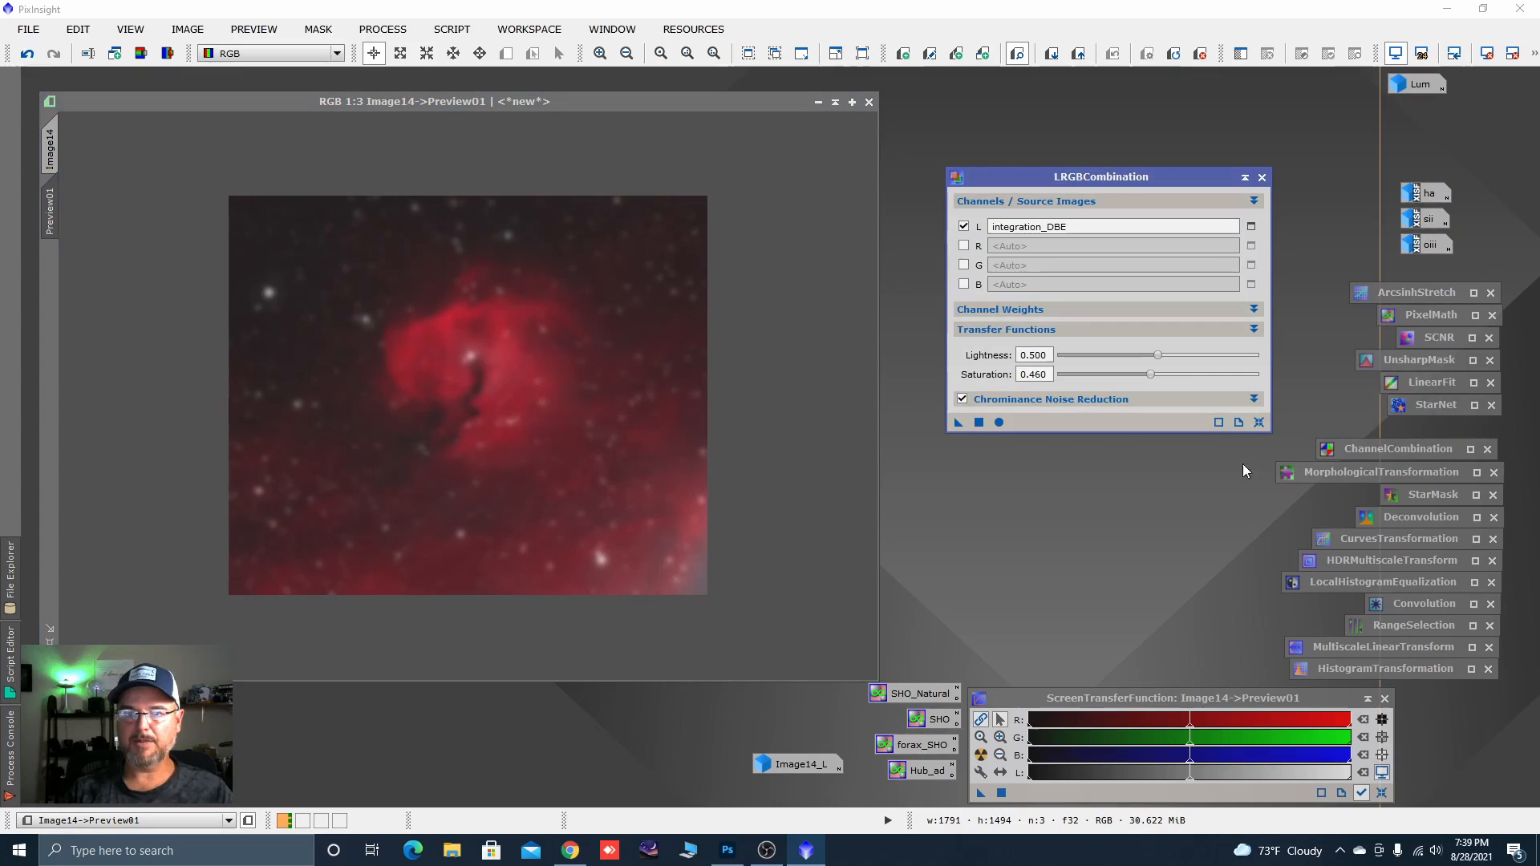
pyautogui.click(1258, 423)
pyautogui.moveTo(1419, 85); pyautogui.dragTo(1120, 232)
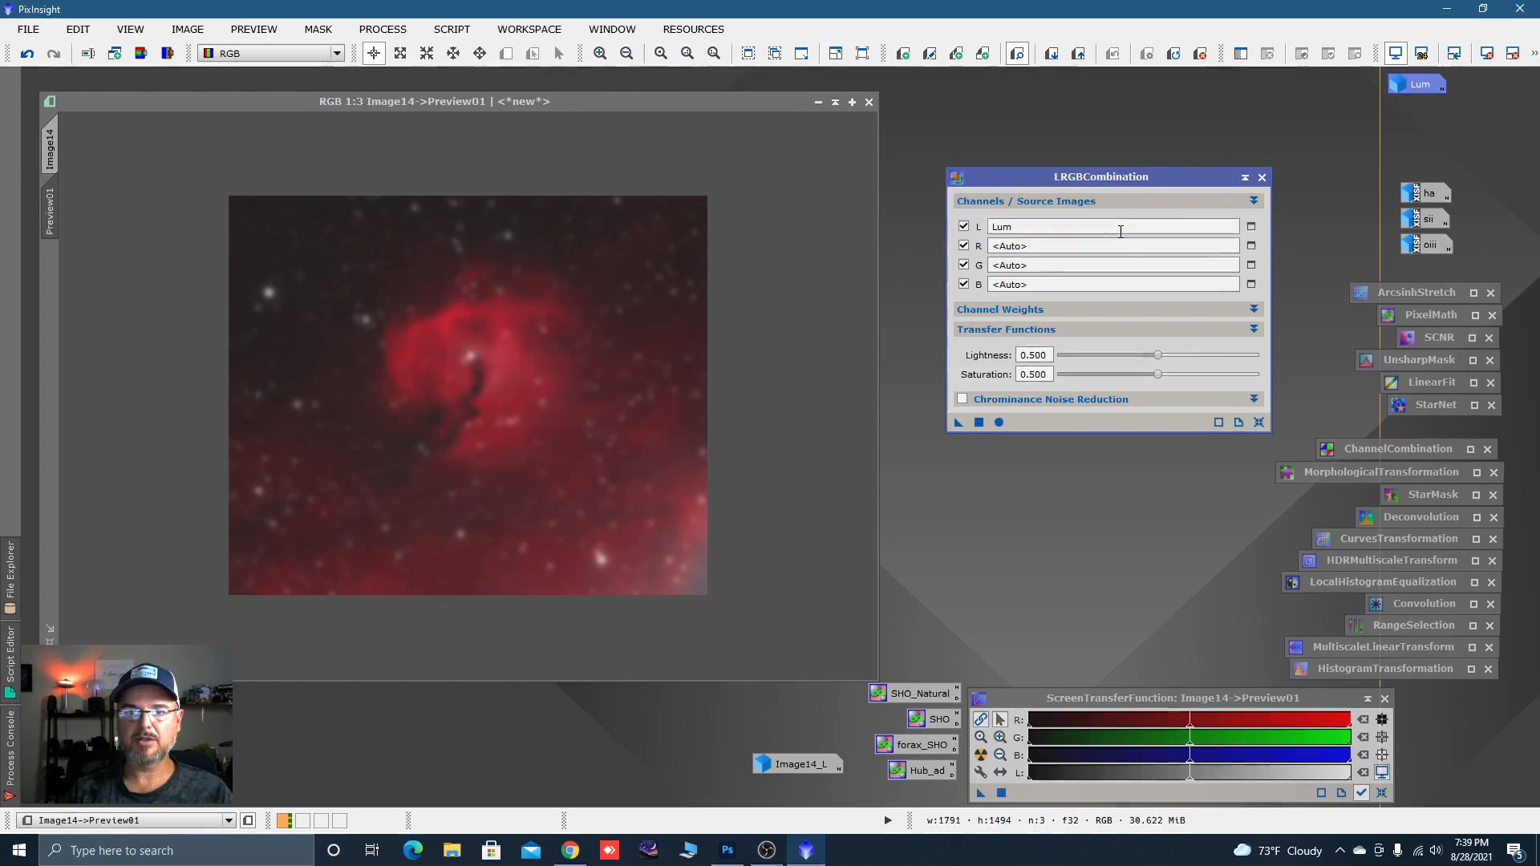
pyautogui.click(963, 246)
pyautogui.click(963, 264)
pyautogui.click(964, 285)
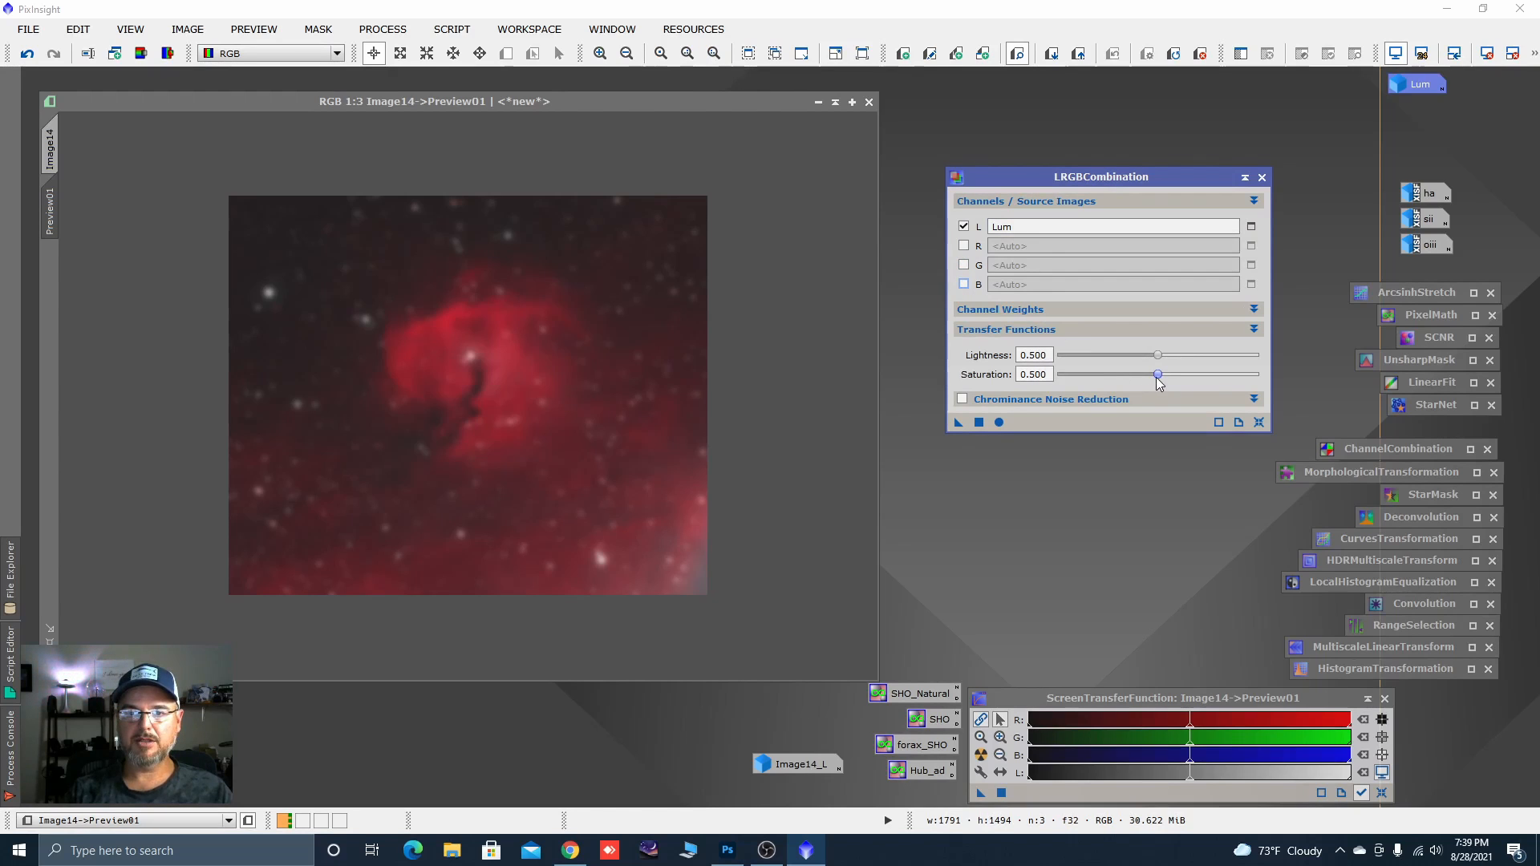
# Set the LRGBCombination saturation to 0.450 and lightness to 0.510, and test it on Image14's preview.
pyautogui.moveTo(1158, 375); pyautogui.dragTo(1148, 375)
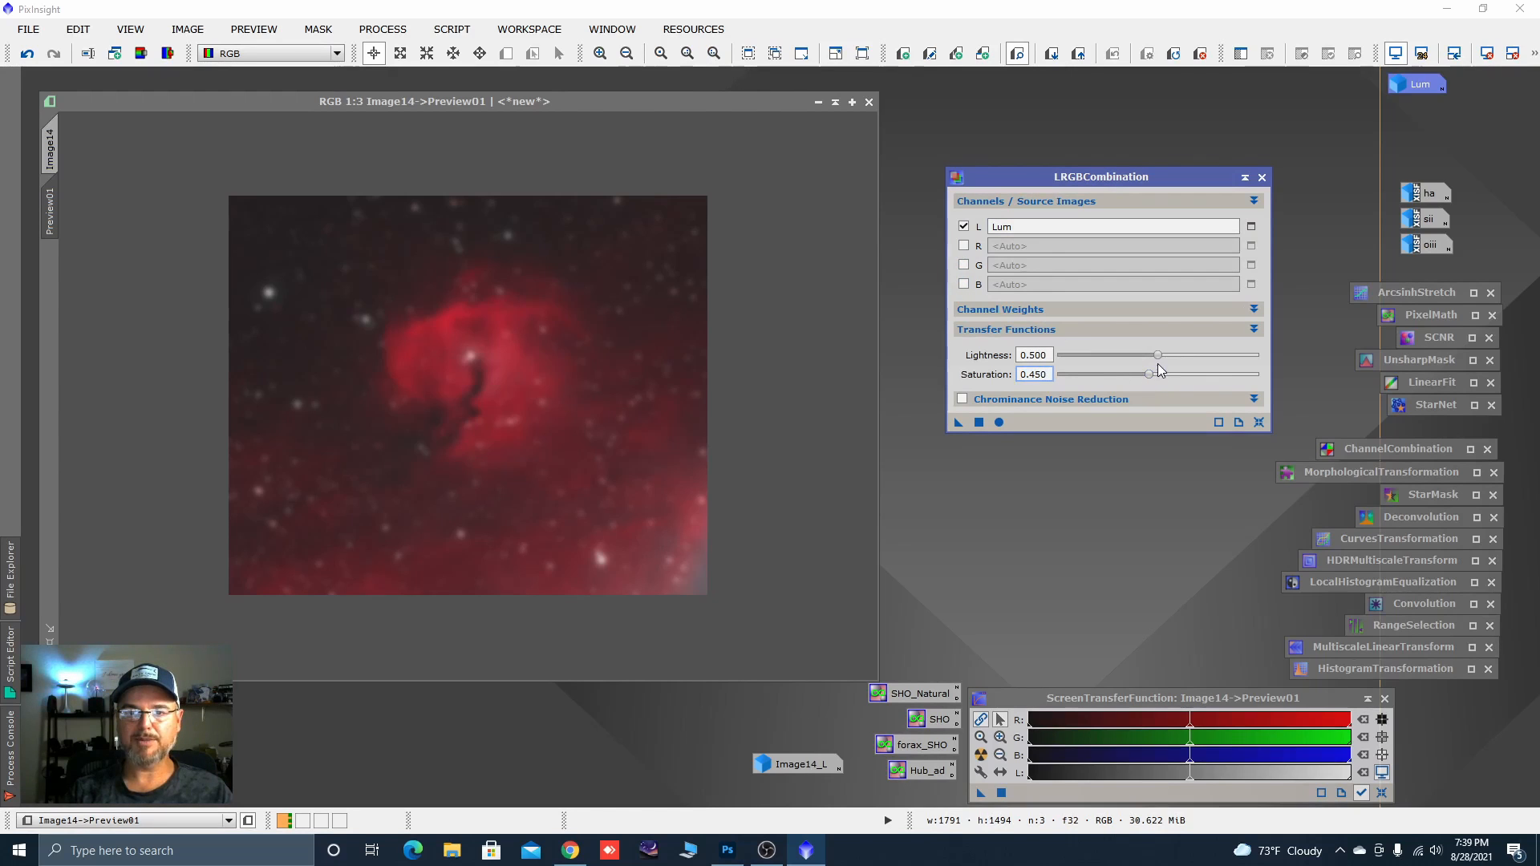
pyautogui.moveTo(1156, 354); pyautogui.dragTo(1160, 354)
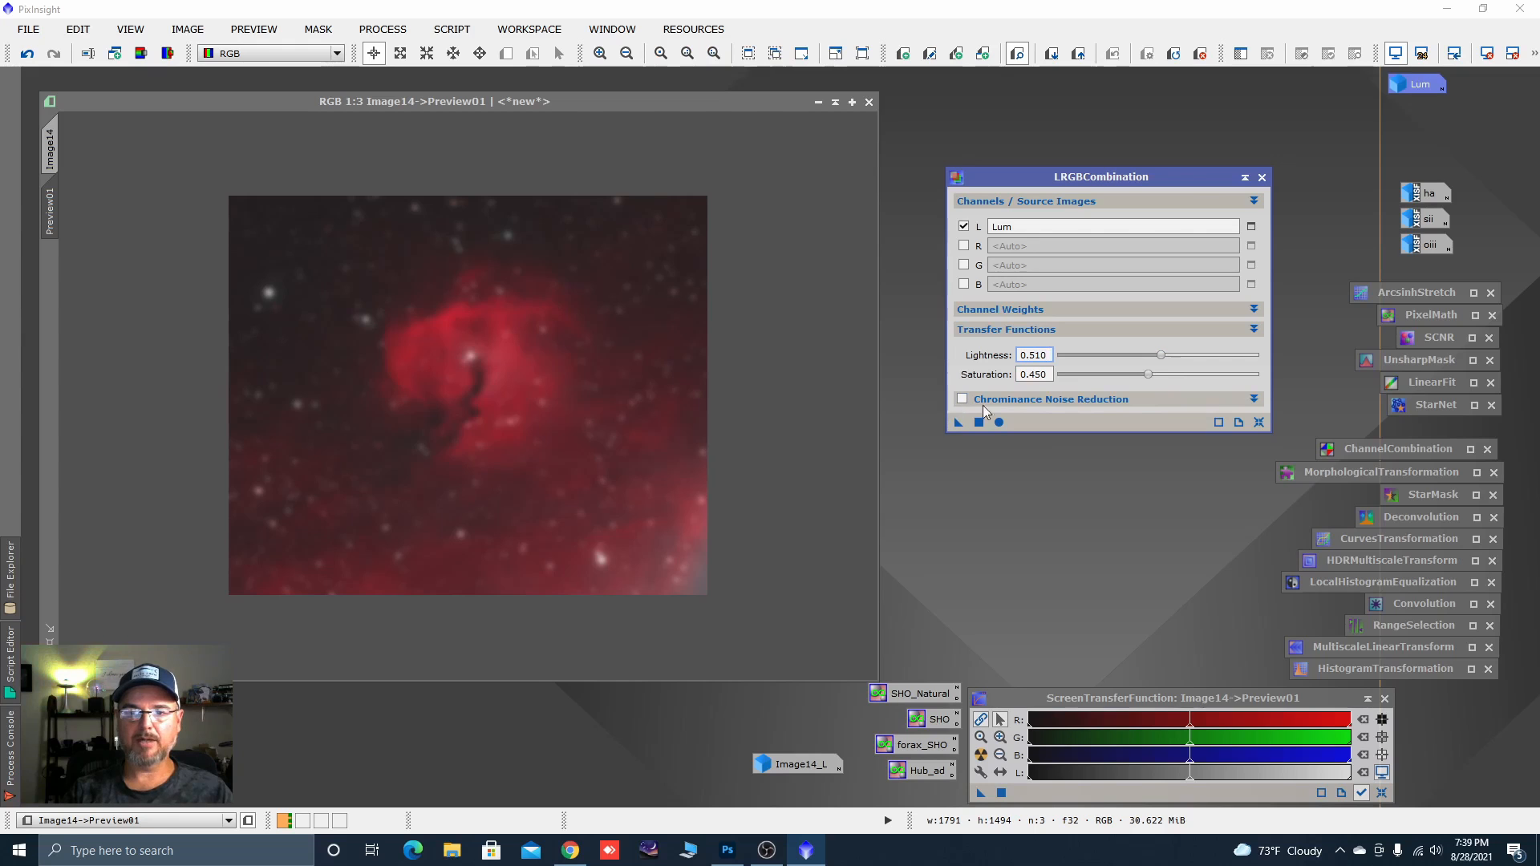
pyautogui.moveTo(957, 422); pyautogui.dragTo(608, 473)
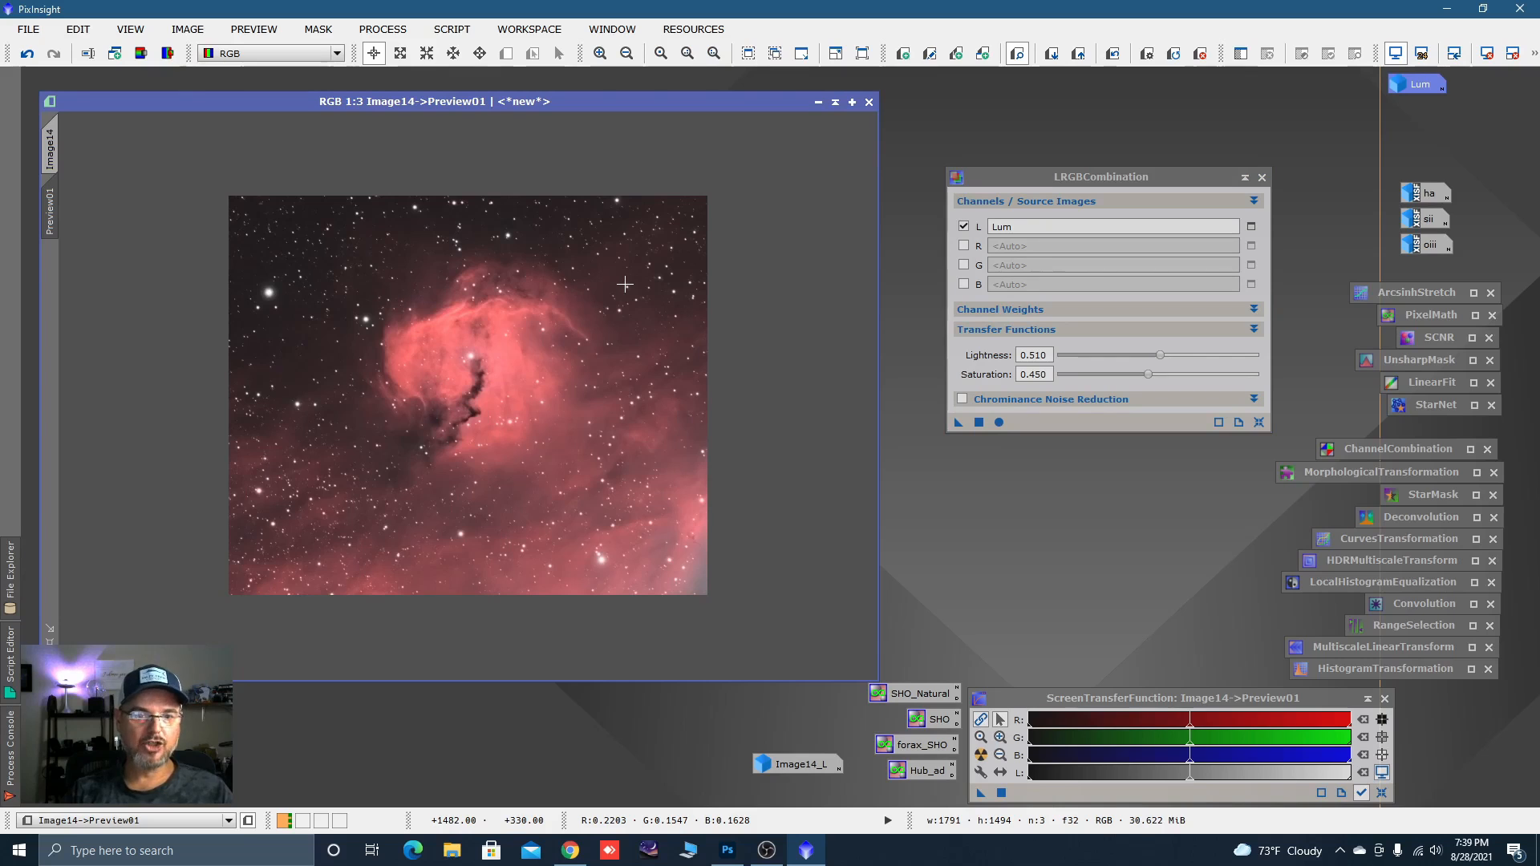
# Set the LRGBCombination saturation to 0.420 and retest the combination on Image14's preview.
pyautogui.scroll(1, 449, 361)
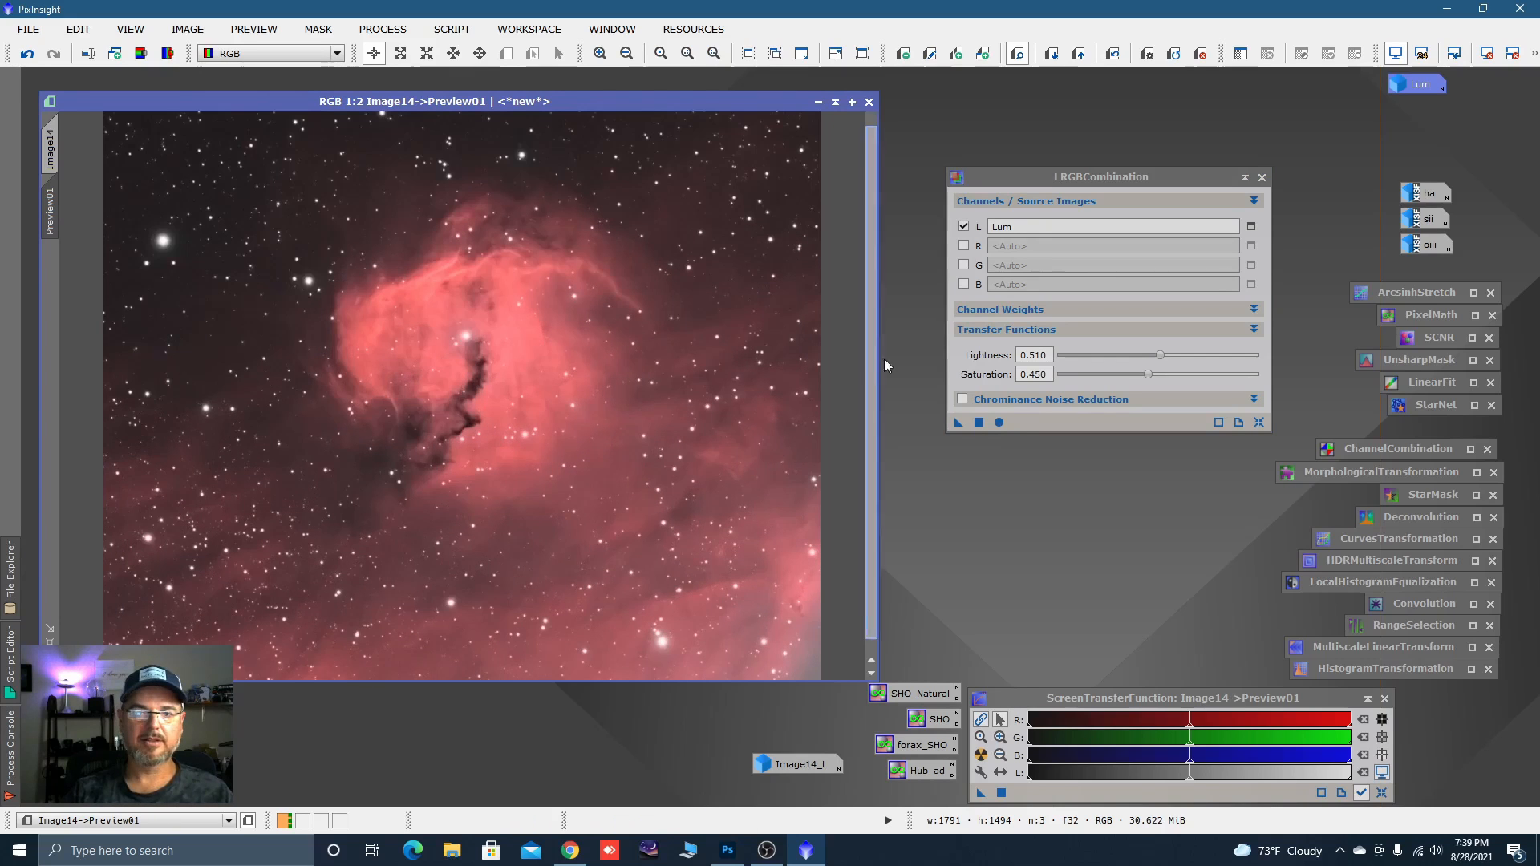
pyautogui.click(1144, 374)
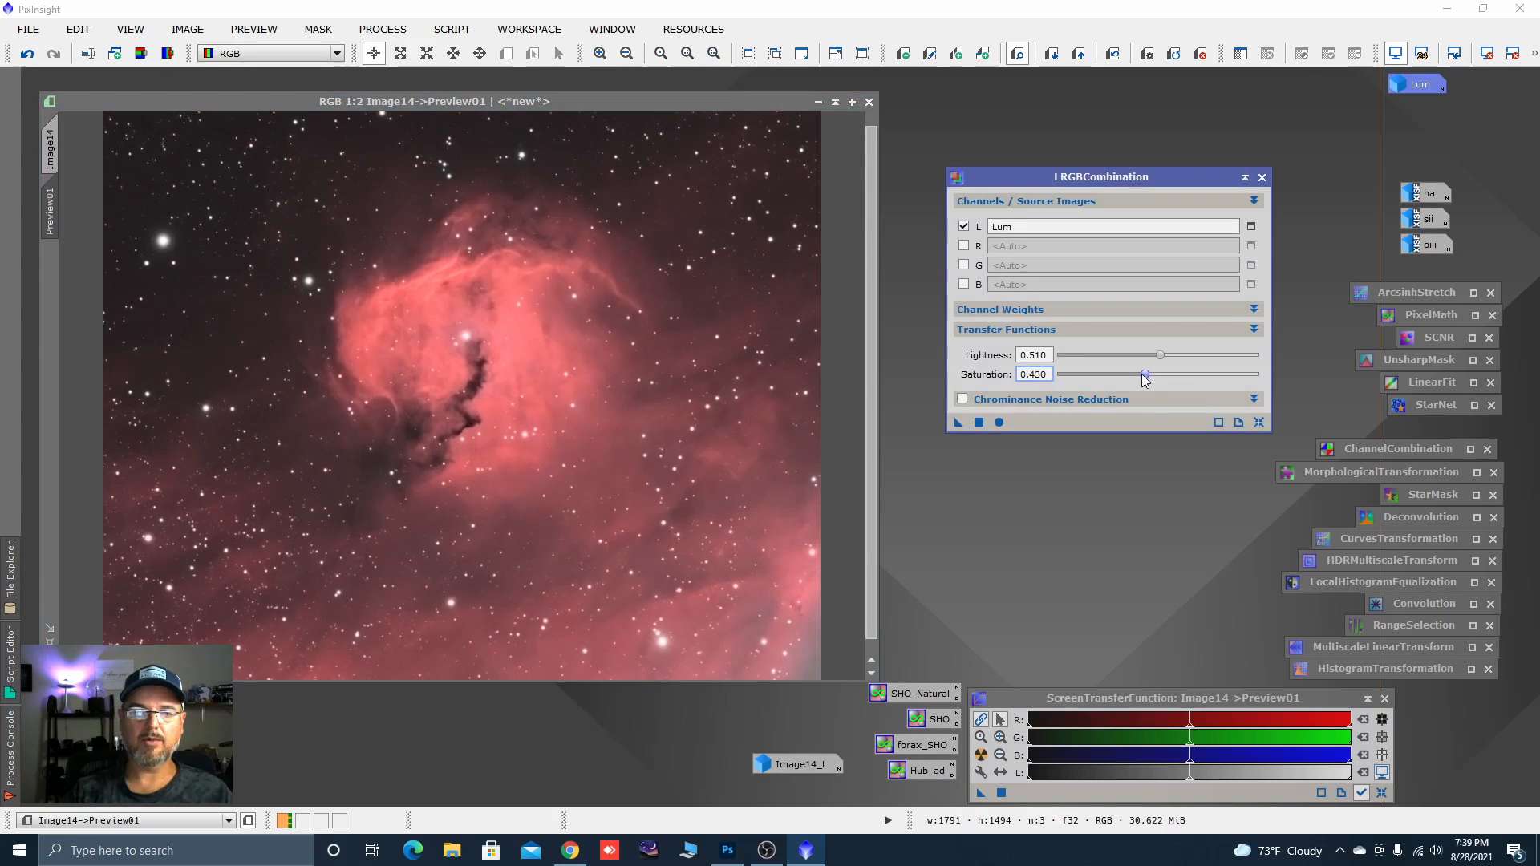
pyautogui.moveTo(978, 422); pyautogui.dragTo(674, 417)
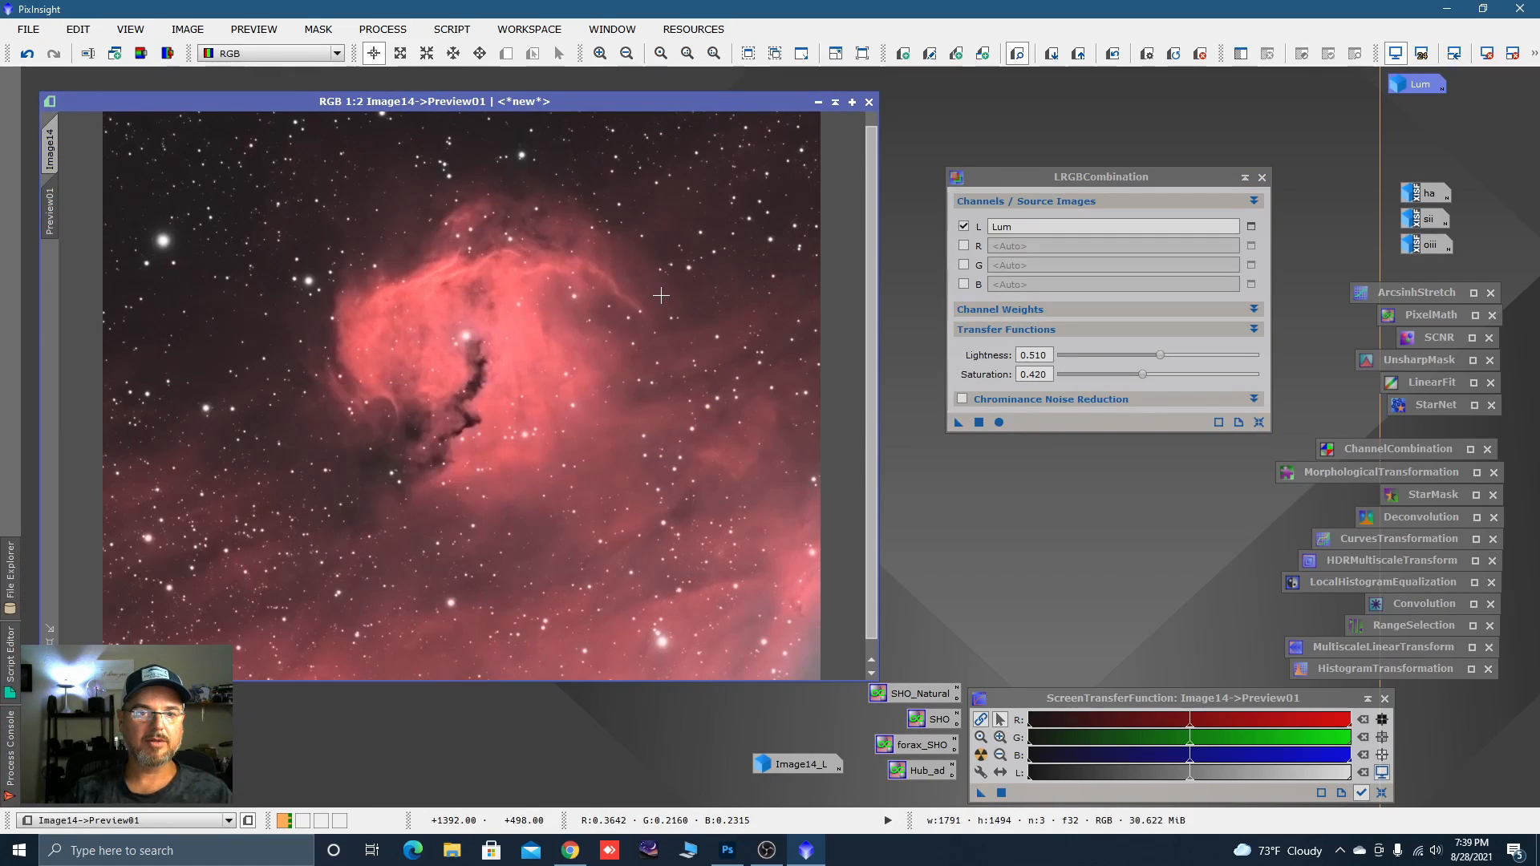
# Enable Chrominance Noise Reduction, apply LRGBCombination to the full Image14, and close the tool.
pyautogui.click(962, 399)
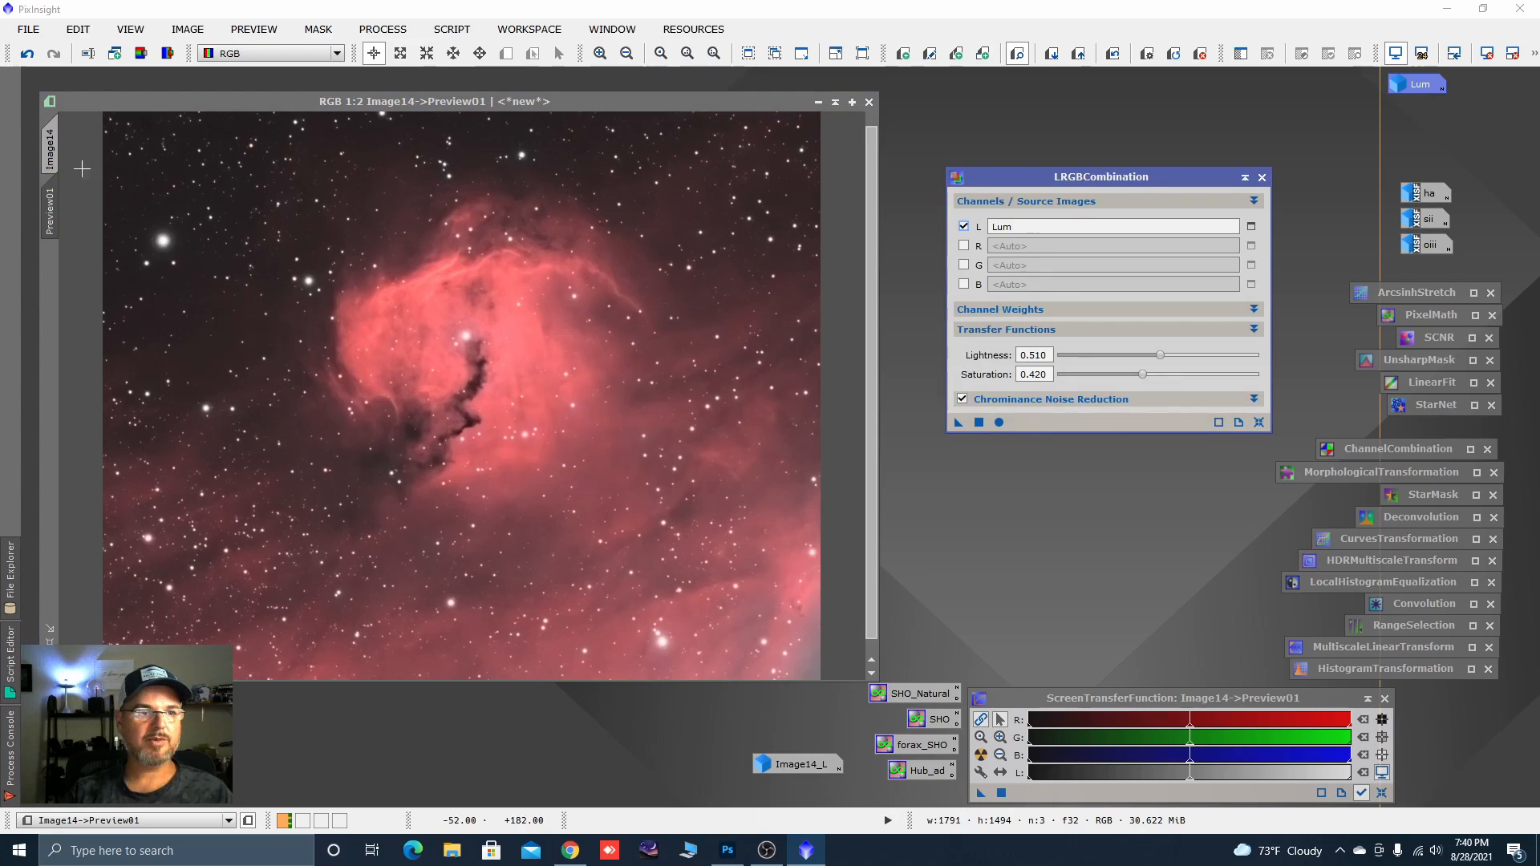
pyautogui.click(130, 183)
pyautogui.click(49, 148)
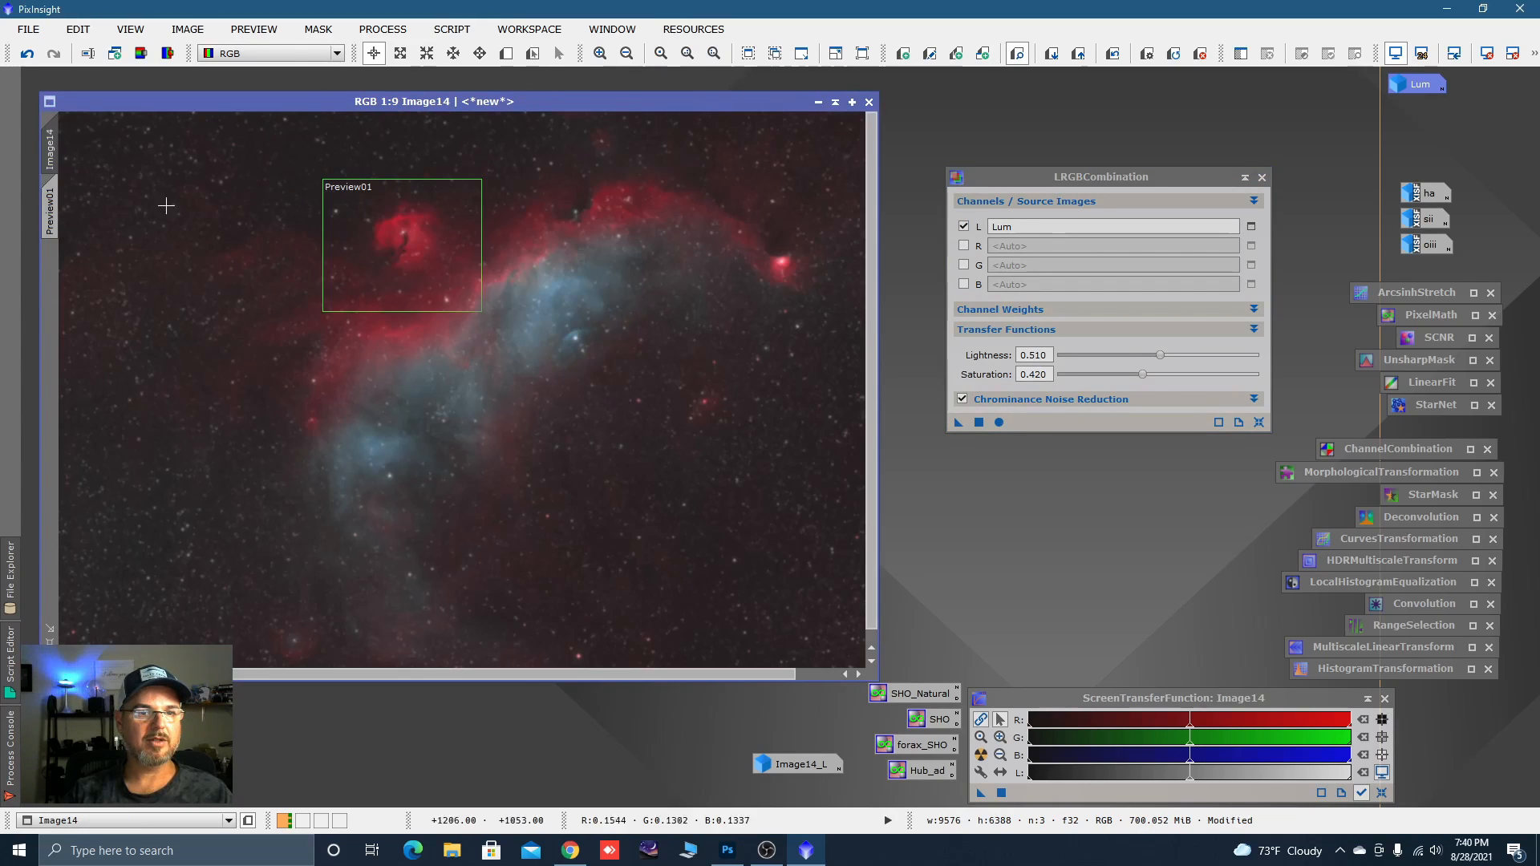
pyautogui.moveTo(960, 424); pyautogui.dragTo(614, 457)
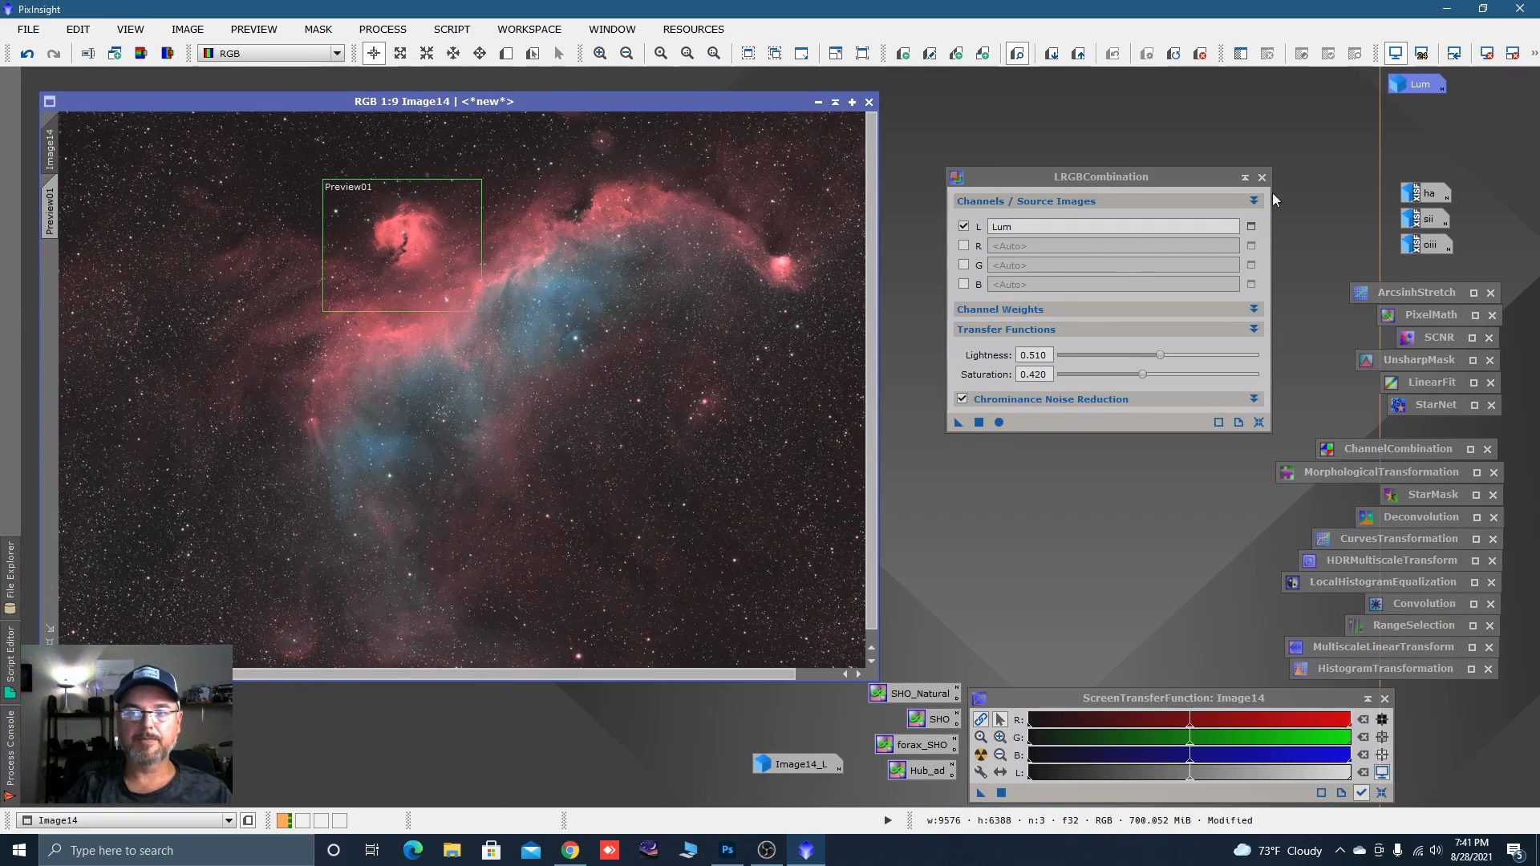
pyautogui.click(1262, 176)
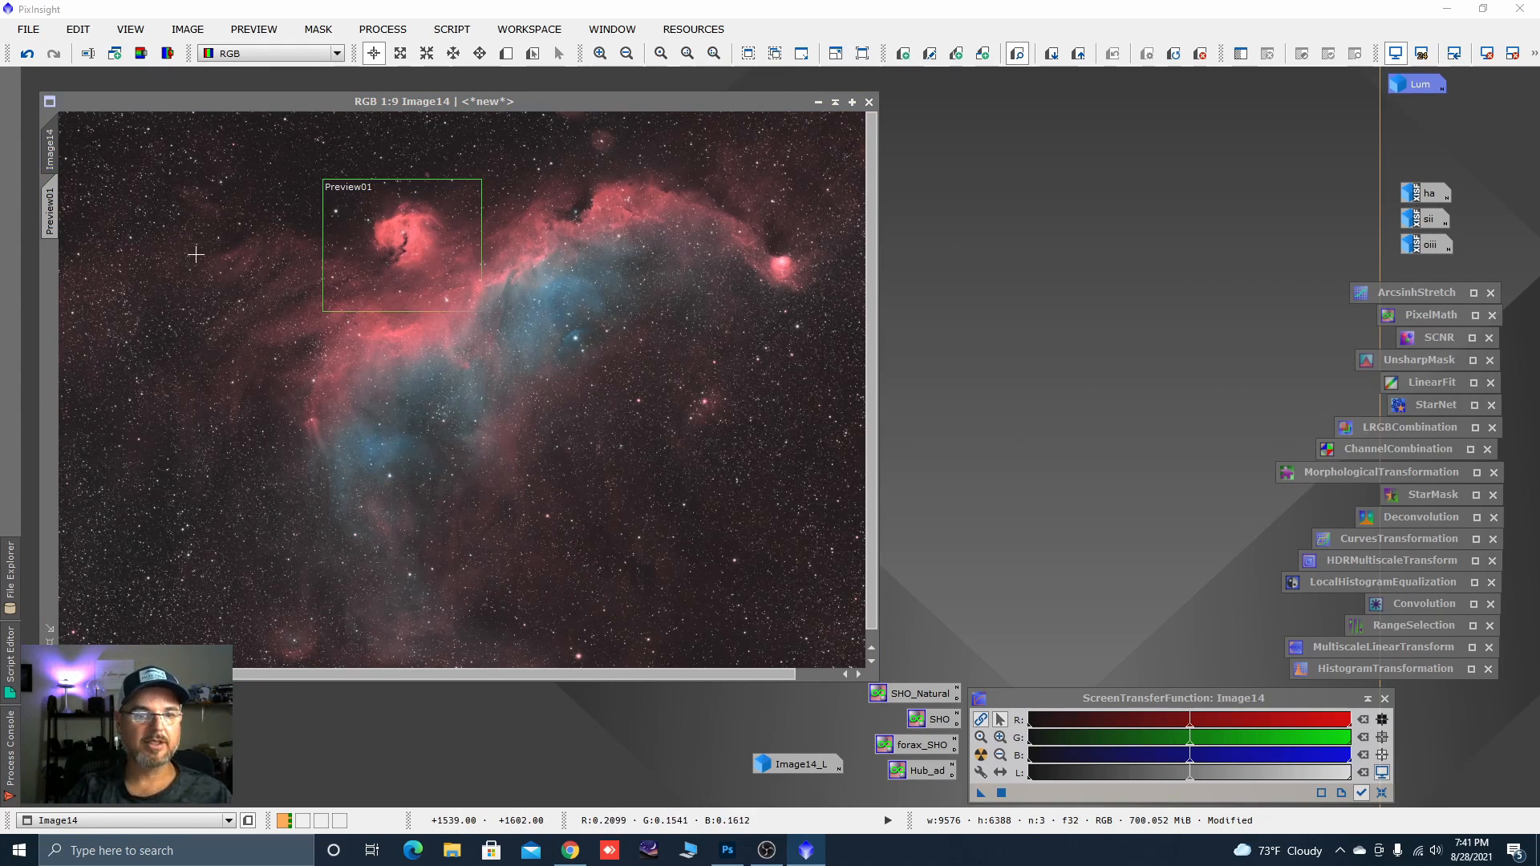
# Delete Preview01 from Image14 and fit the whole picture in its window at 1:10.
pyautogui.rightClick(50, 202)
pyautogui.click(113, 357)
pyautogui.scroll(-1, 543, 298)
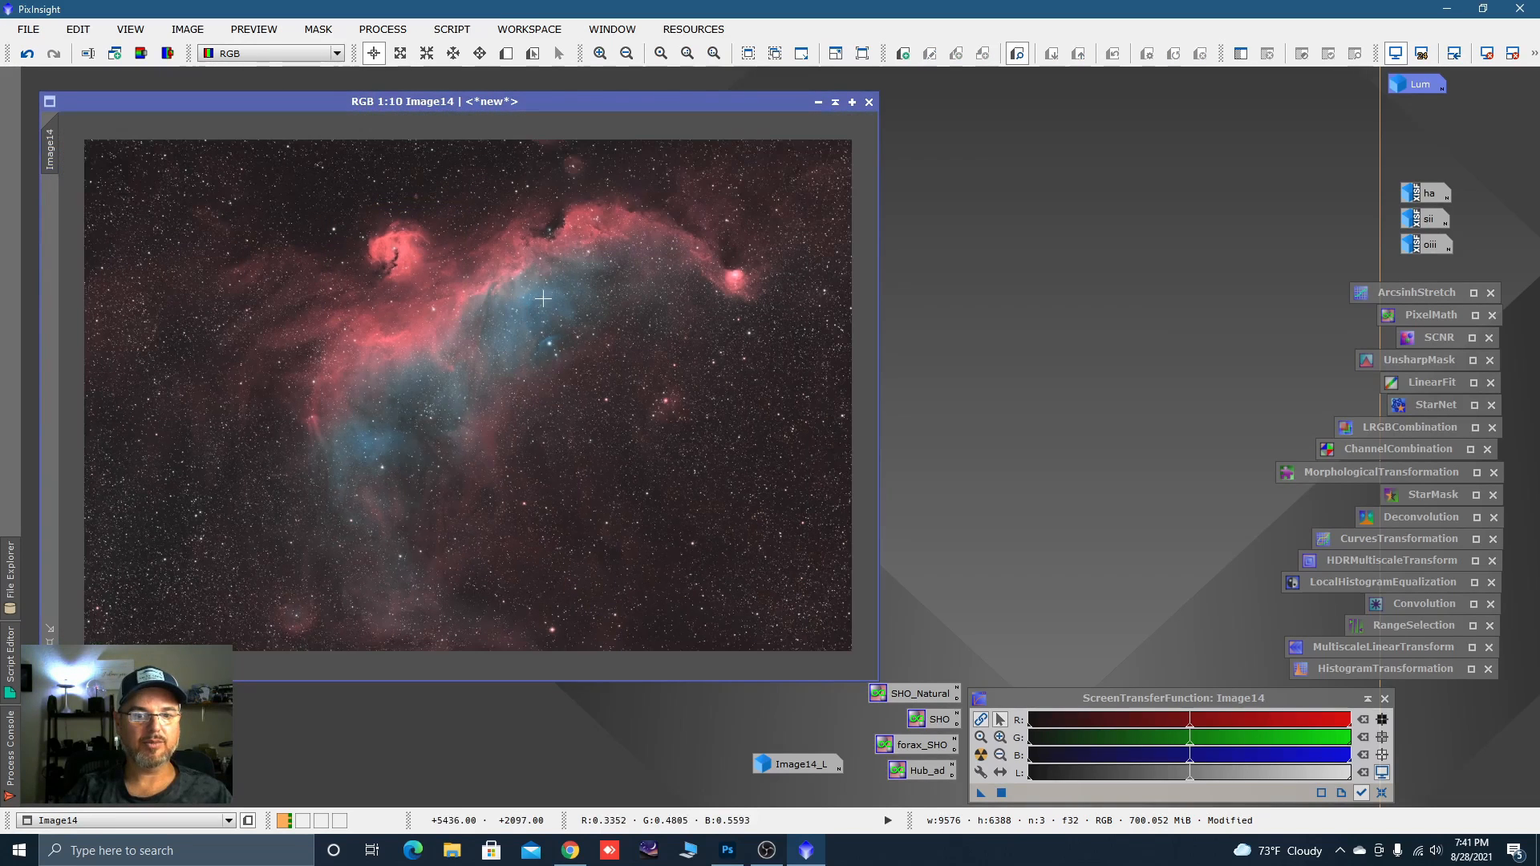
# Extract the lightness of Image14, apply it to Image14 as a mask, and minimise the extracted image.
pyautogui.click(141, 53)
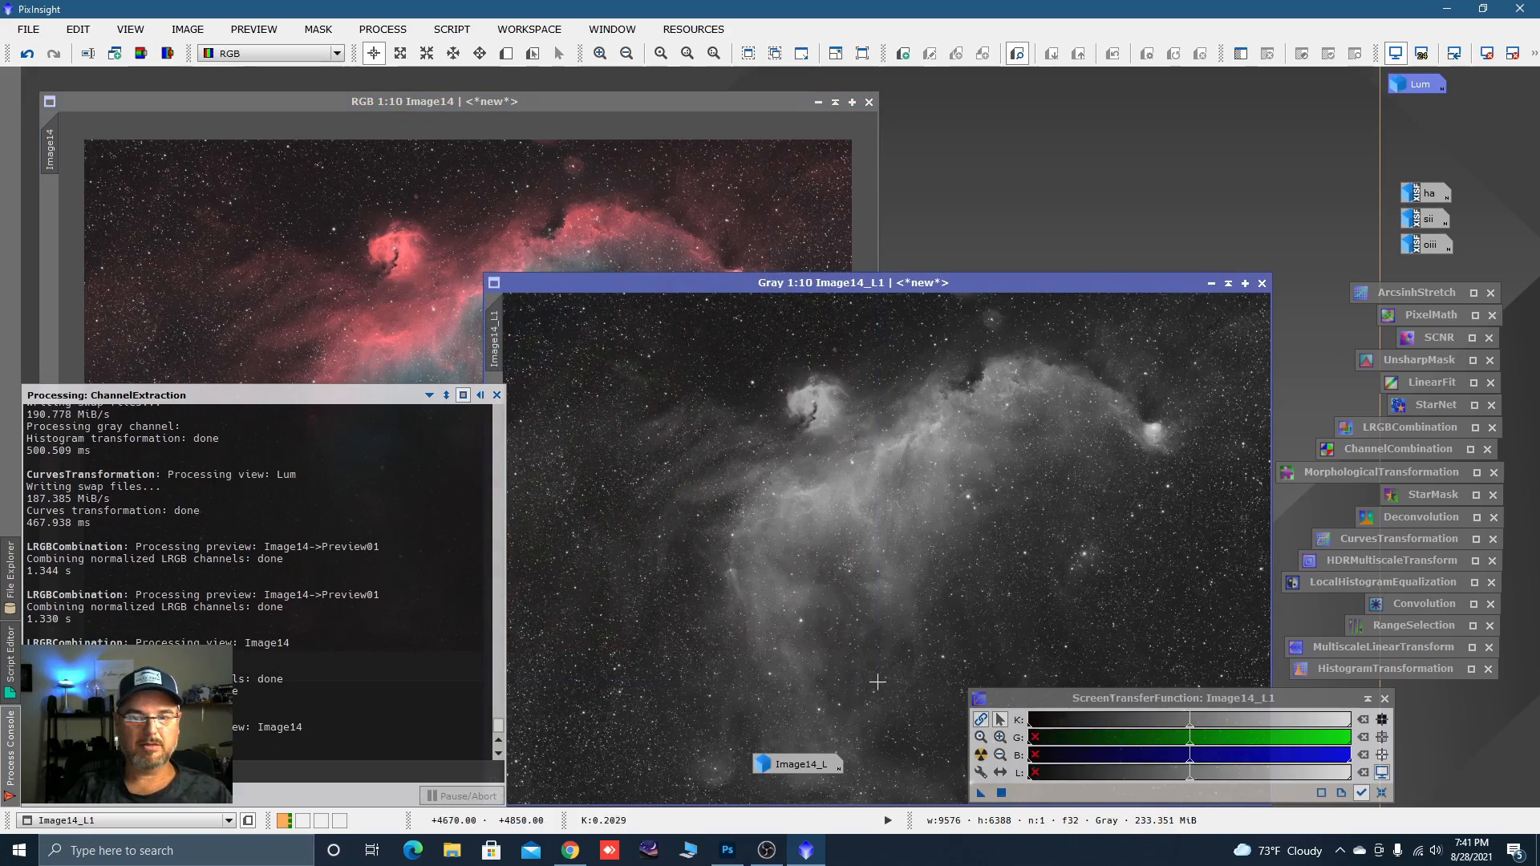
pyautogui.moveTo(783, 282); pyautogui.dragTo(736, 190)
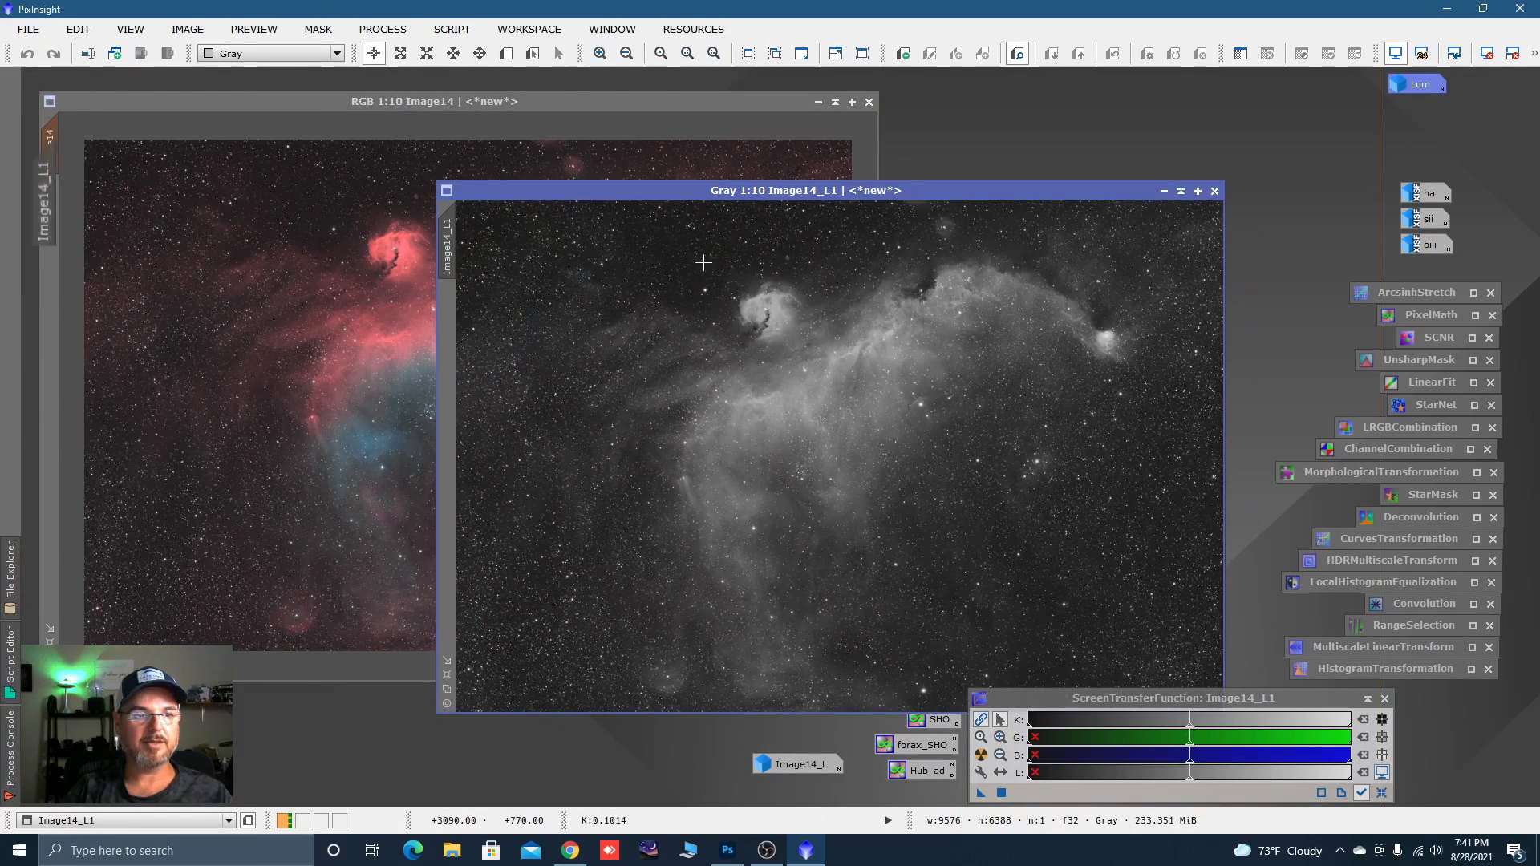
pyautogui.click(1164, 193)
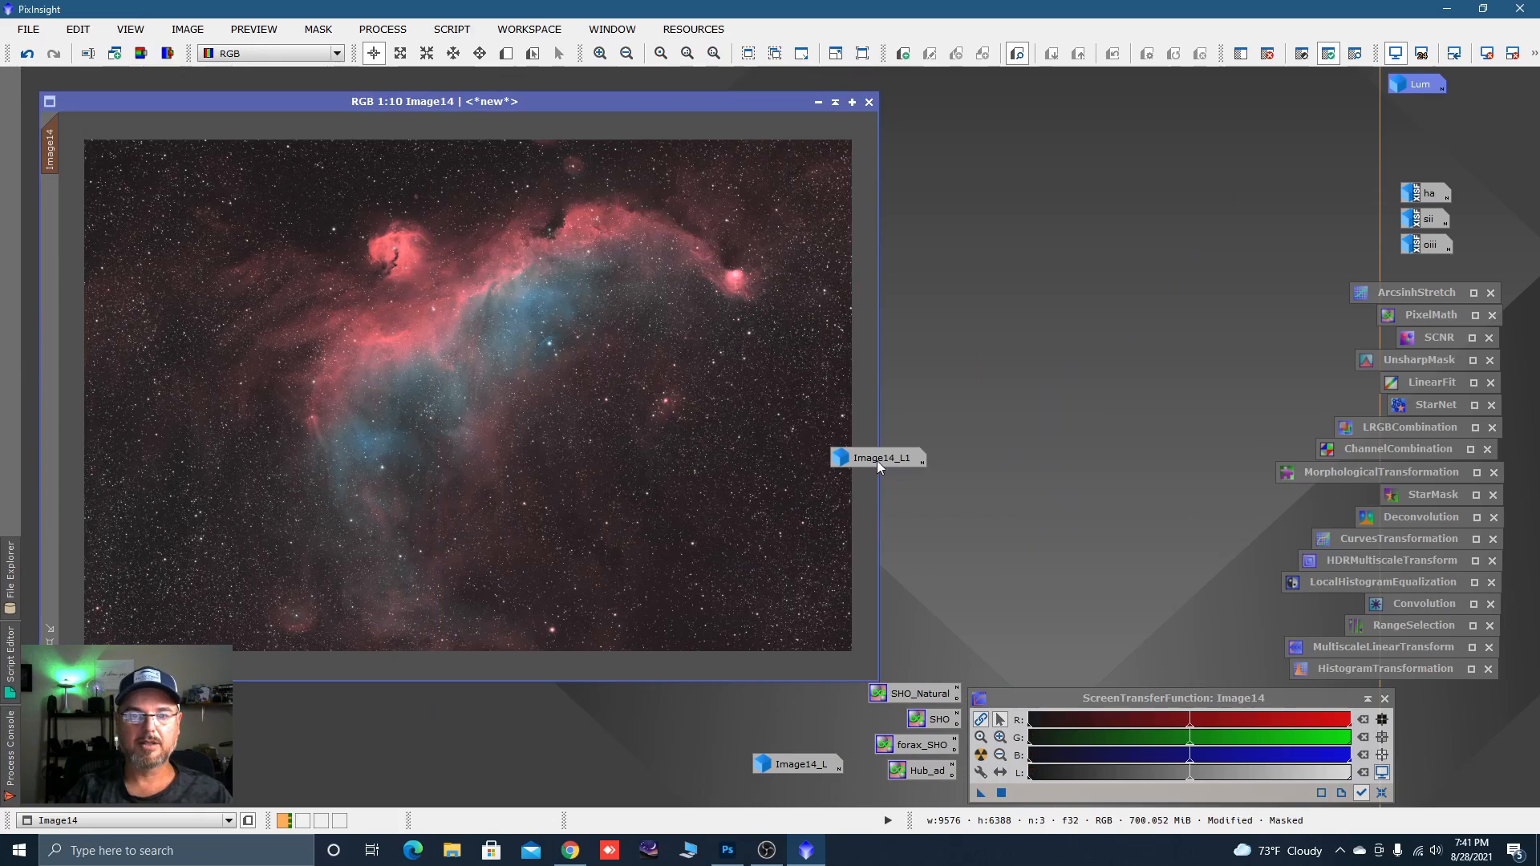
# Place the minimised Image14_L1 beside Image14_L and open CurvesTransformation with its real-time preview.
pyautogui.moveTo(878, 461); pyautogui.dragTo(750, 645)
pyautogui.moveTo(694, 764); pyautogui.dragTo(695, 770)
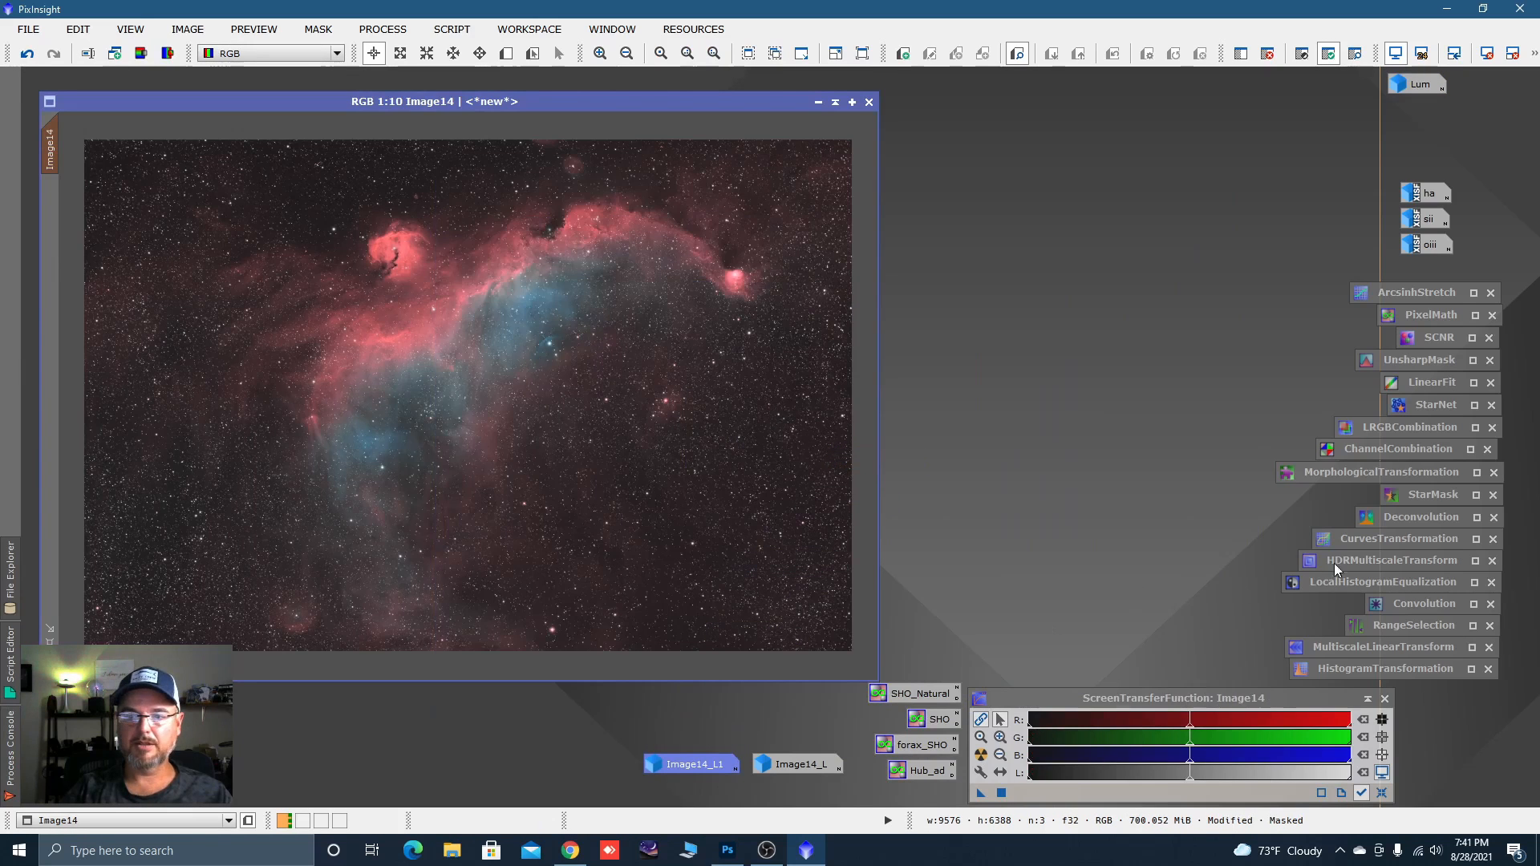
pyautogui.doubleClick(1379, 539)
pyautogui.click(995, 582)
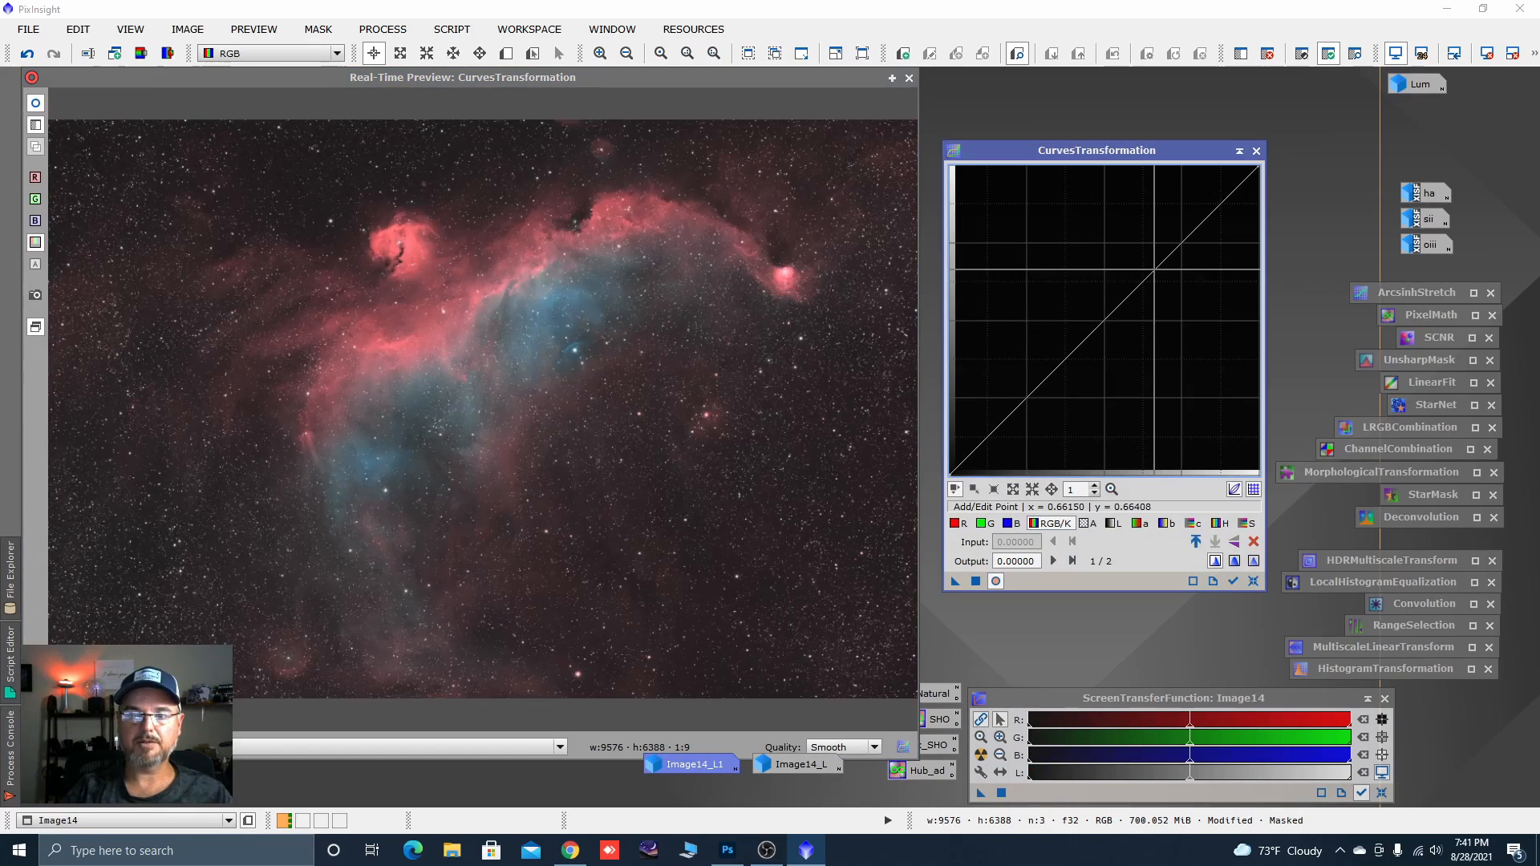
# Shape S-curves for RGB/K through about (0.63, 0.71) and (0.18, 0.14), and for lightness through about (0.61, 0.67) and (0.15, 0.12).
pyautogui.moveTo(1154, 269); pyautogui.dragTo(1144, 255)
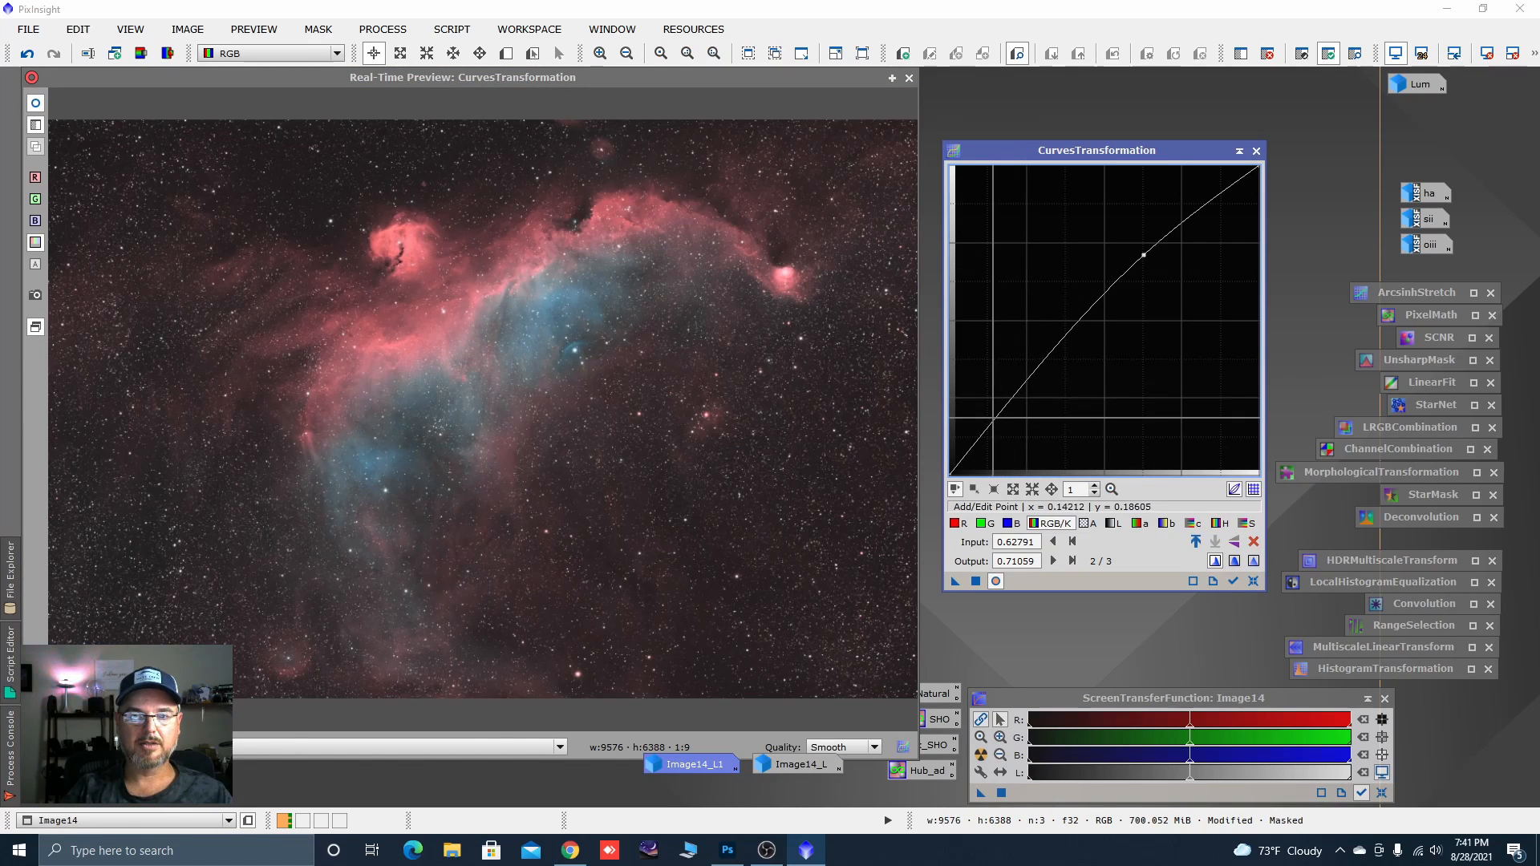
pyautogui.moveTo(1001, 430); pyautogui.dragTo(1006, 433)
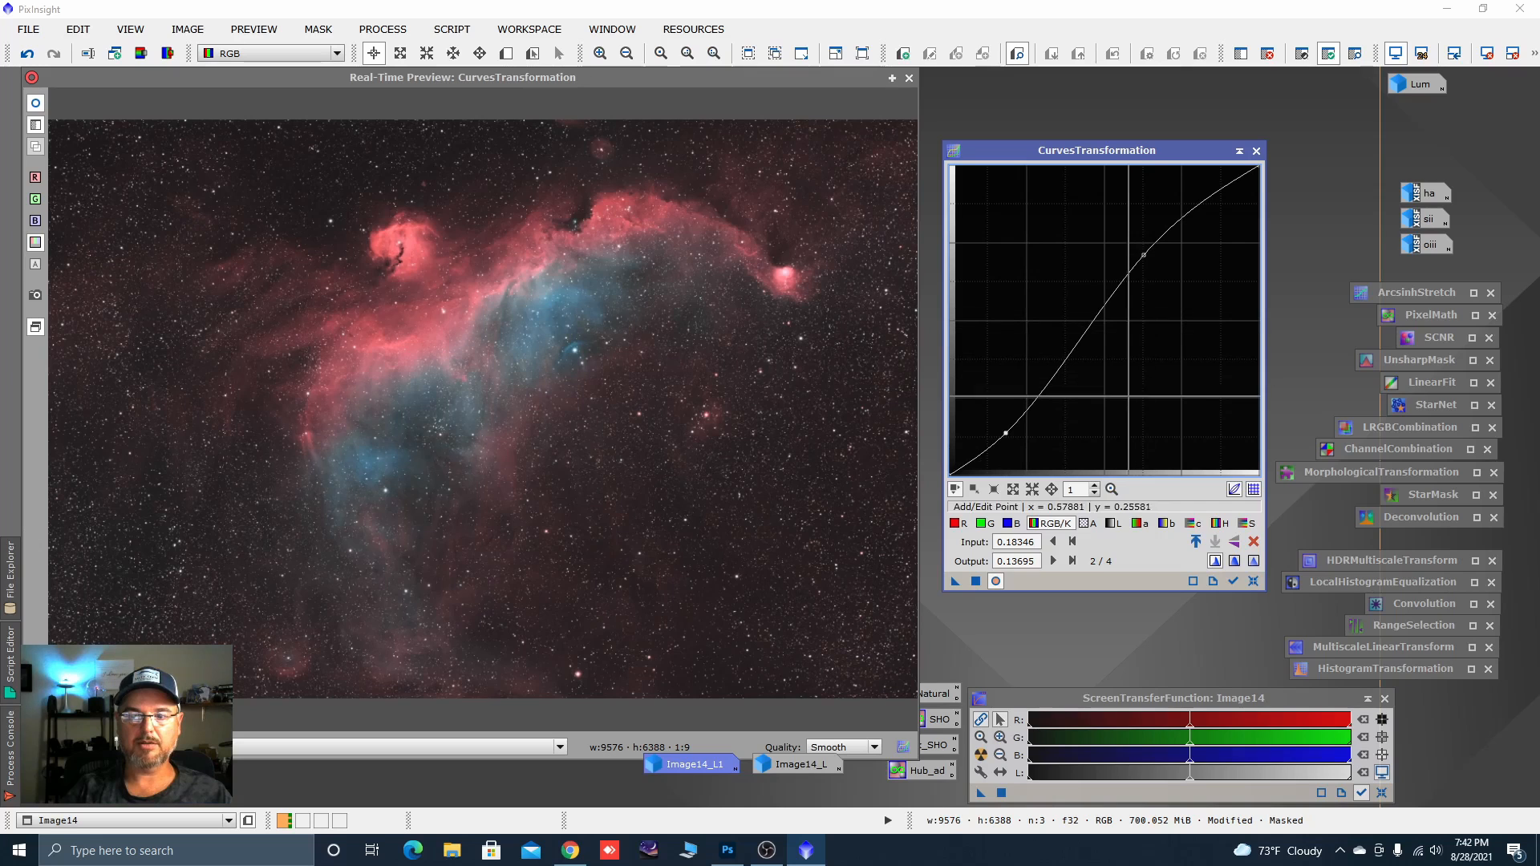
pyautogui.click(1114, 523)
pyautogui.click(1146, 276)
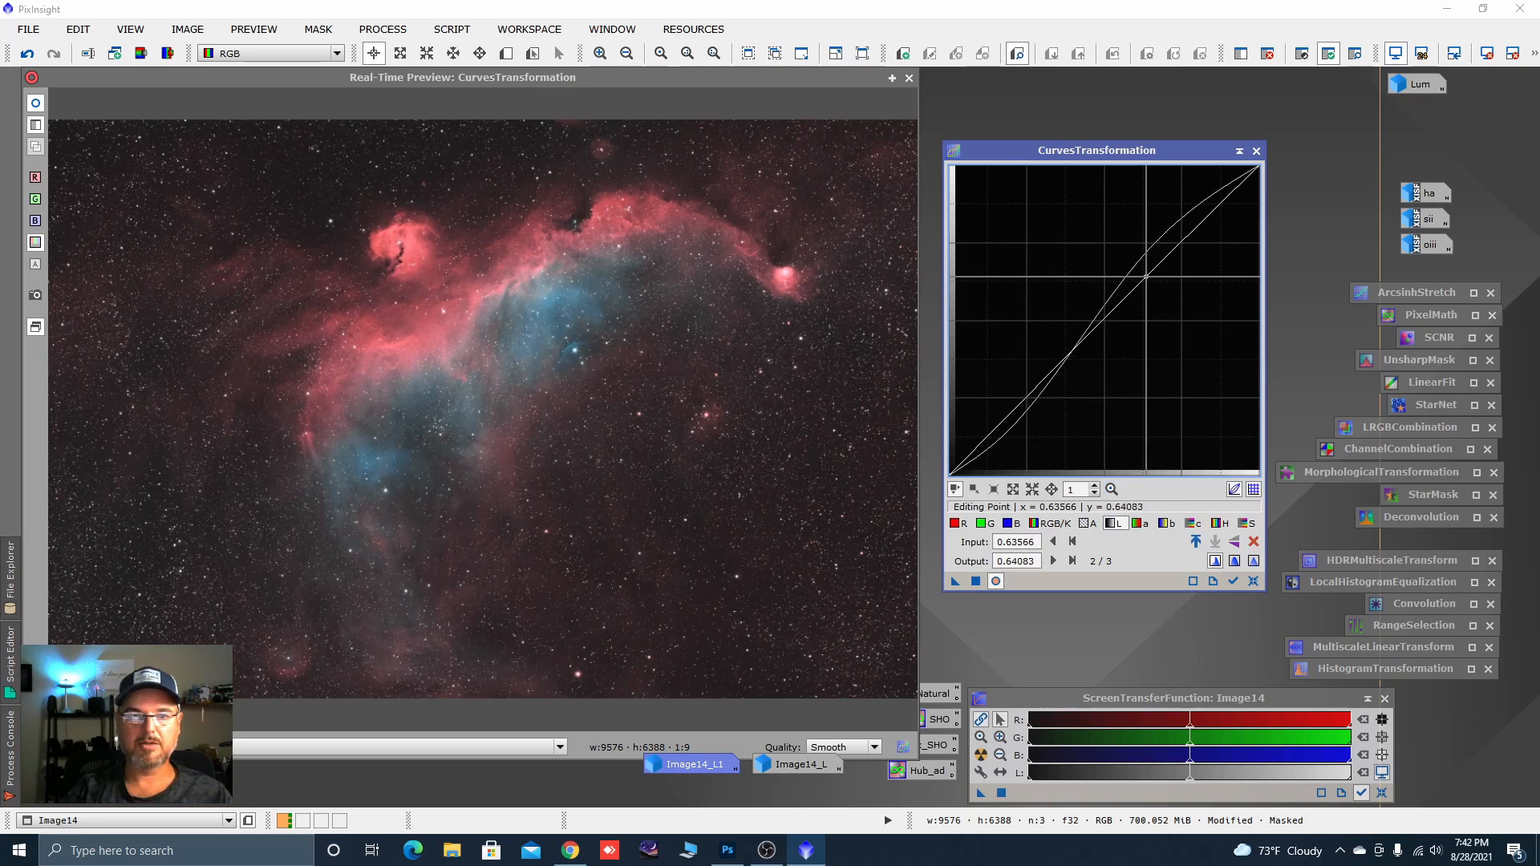
pyautogui.moveTo(1147, 276); pyautogui.dragTo(1140, 267)
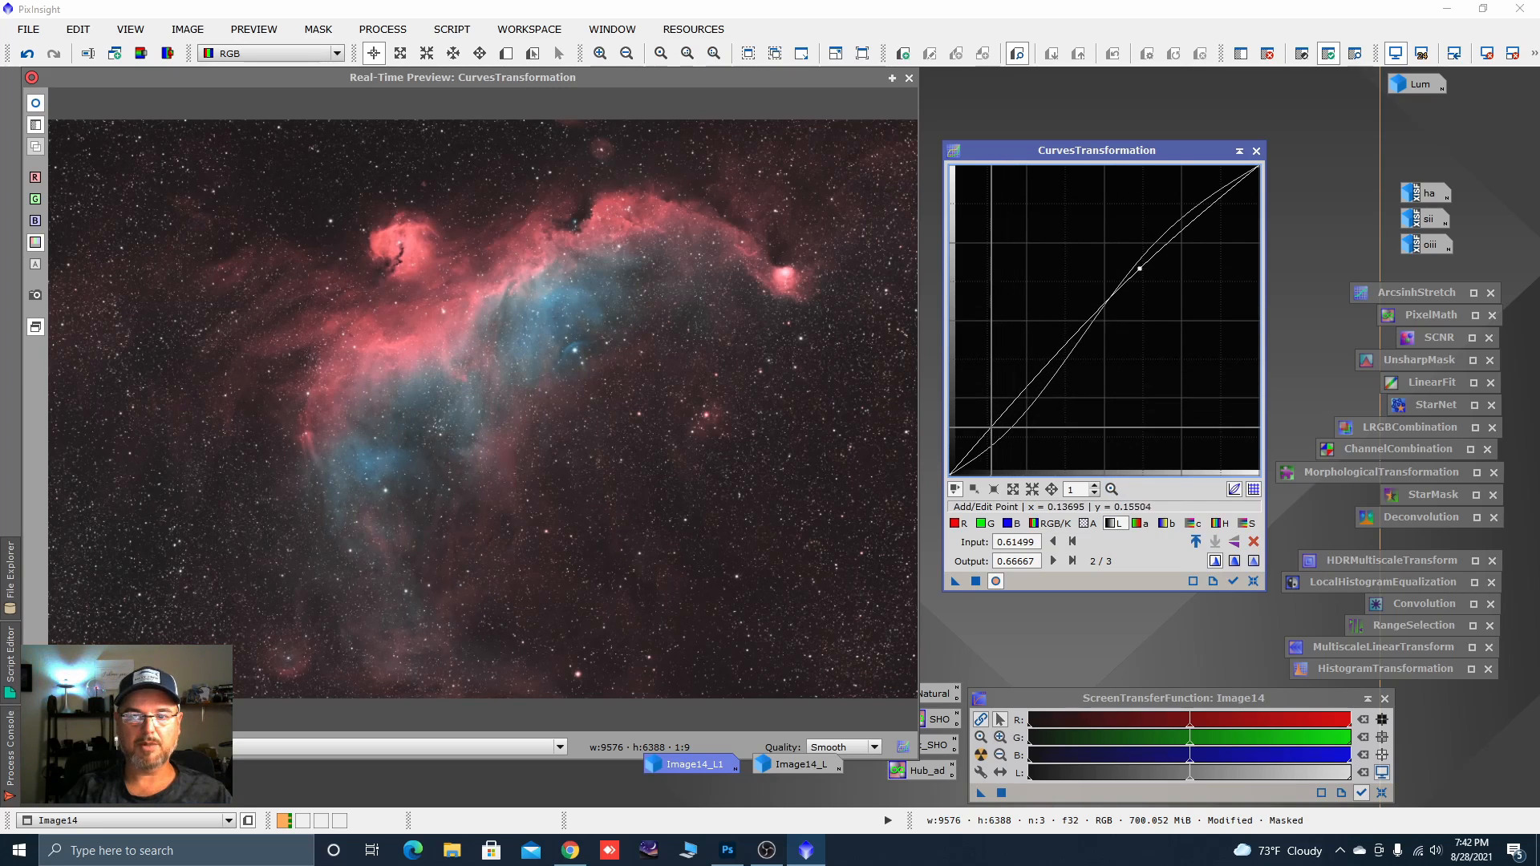
pyautogui.moveTo(992, 426); pyautogui.dragTo(997, 438)
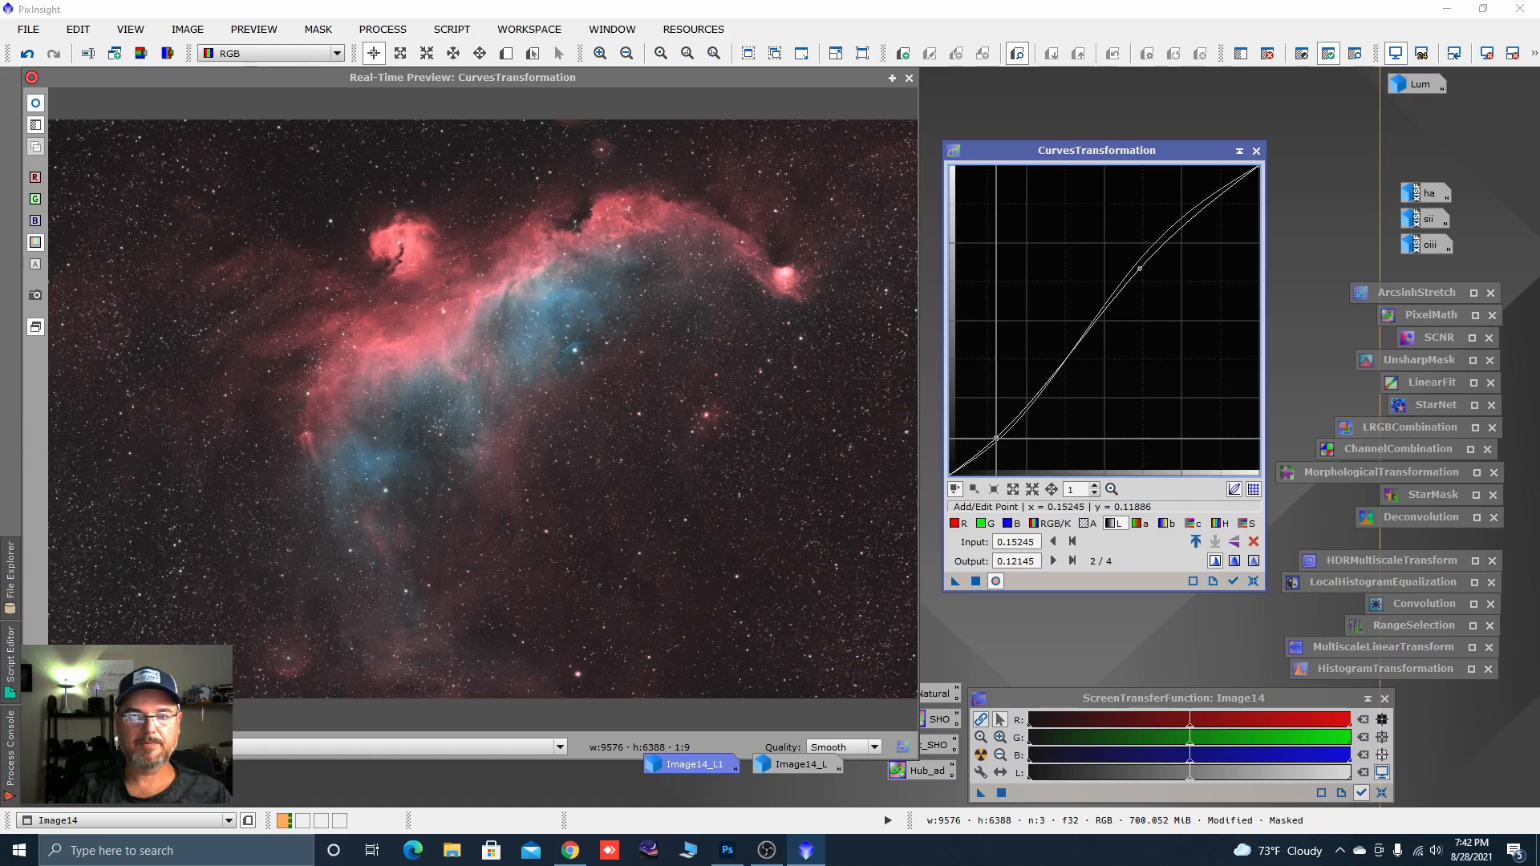
# Raise the saturation curve through about (0.23, 0.42), apply the curves to Image14, and reset CurvesTransformation.
pyautogui.click(1246, 523)
pyautogui.click(549, 316)
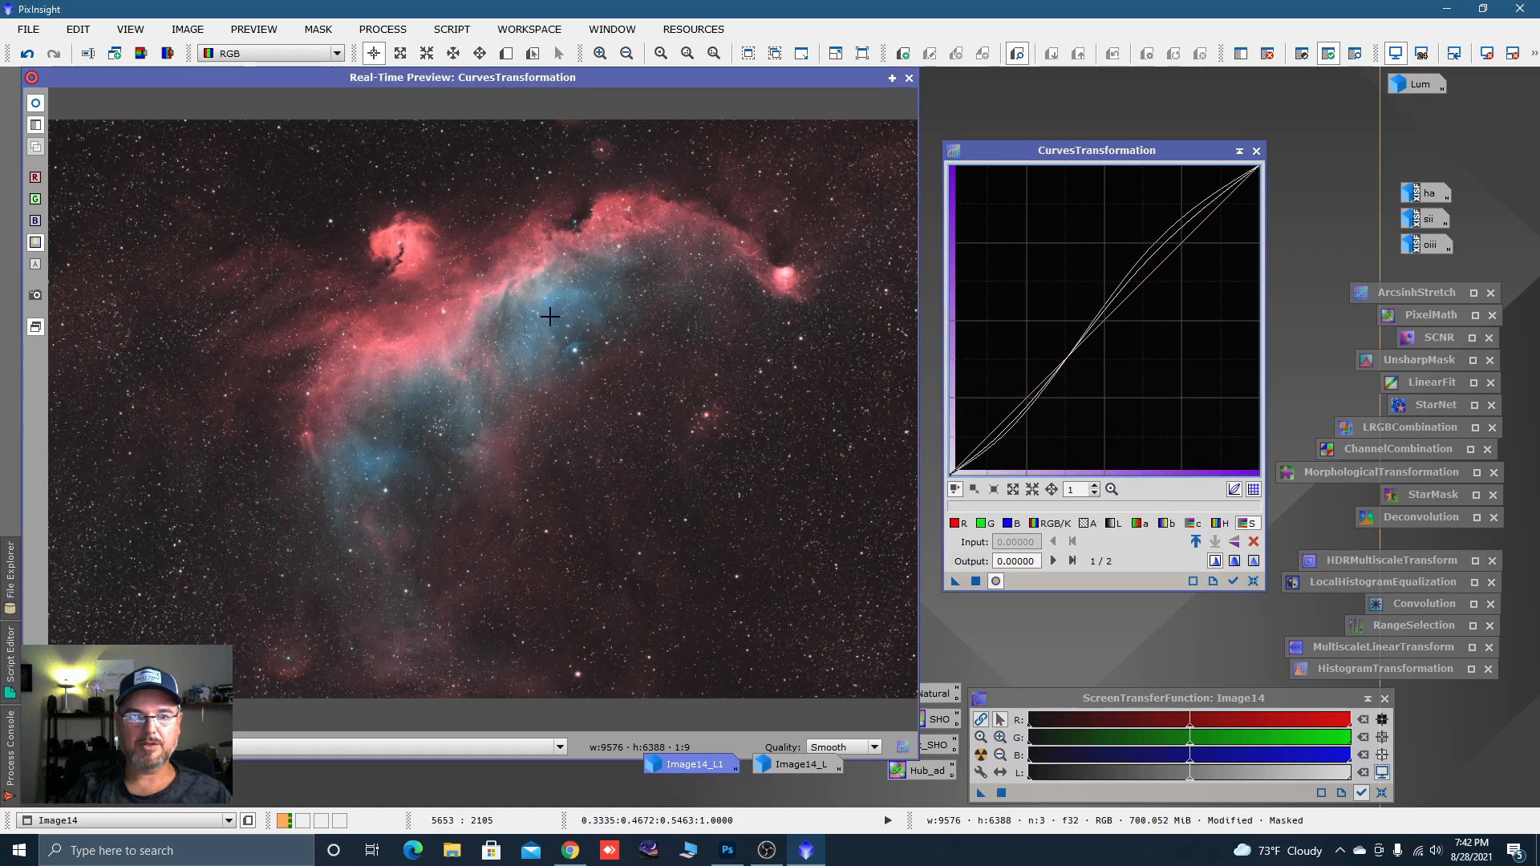
pyautogui.moveTo(550, 316); pyautogui.dragTo(525, 336)
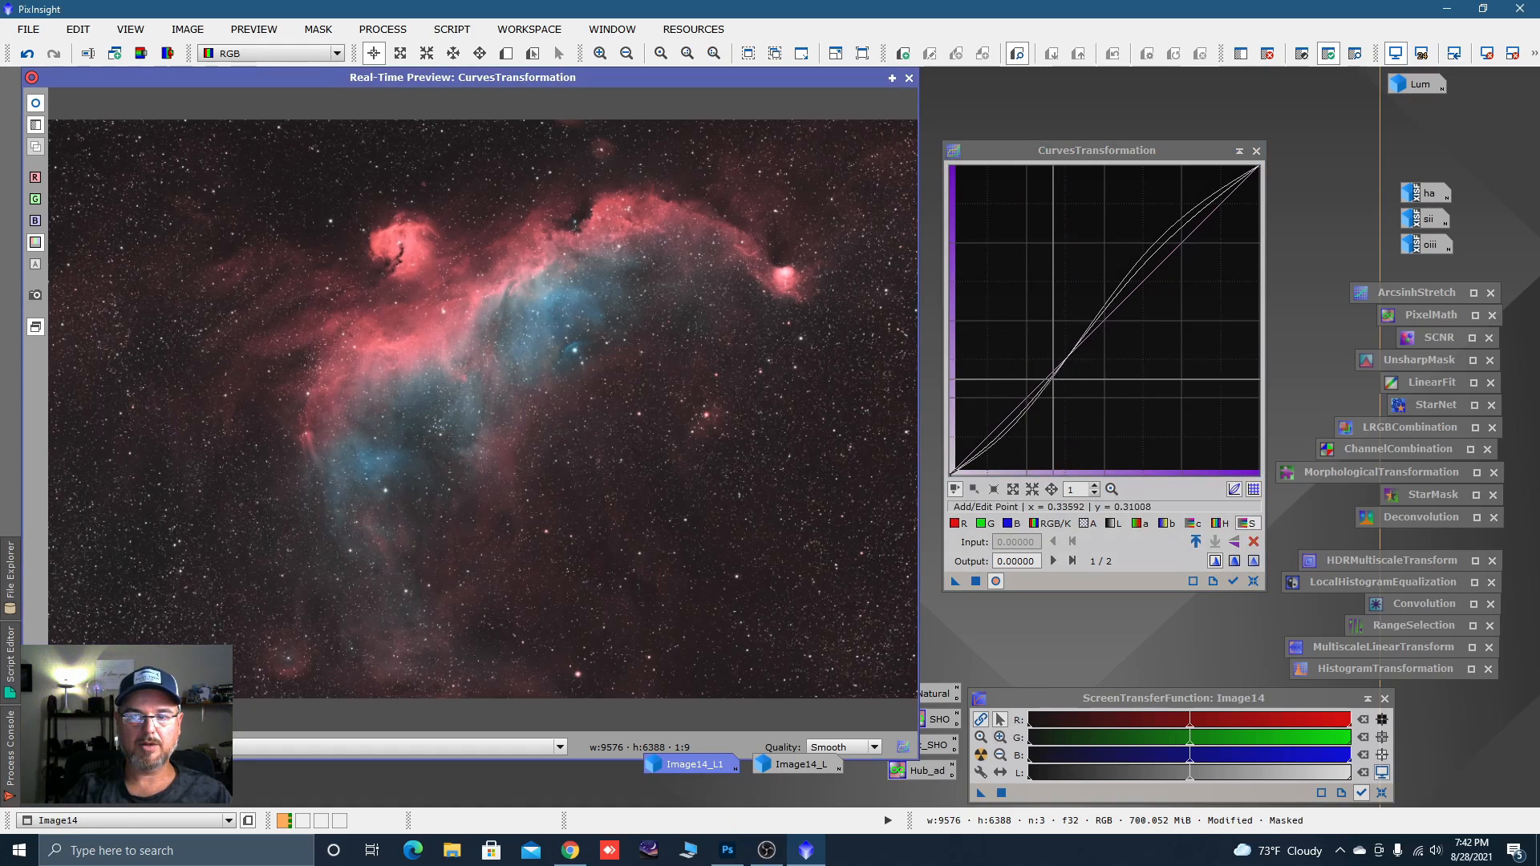
pyautogui.moveTo(1055, 376); pyautogui.dragTo(1020, 344)
pyautogui.click(995, 581)
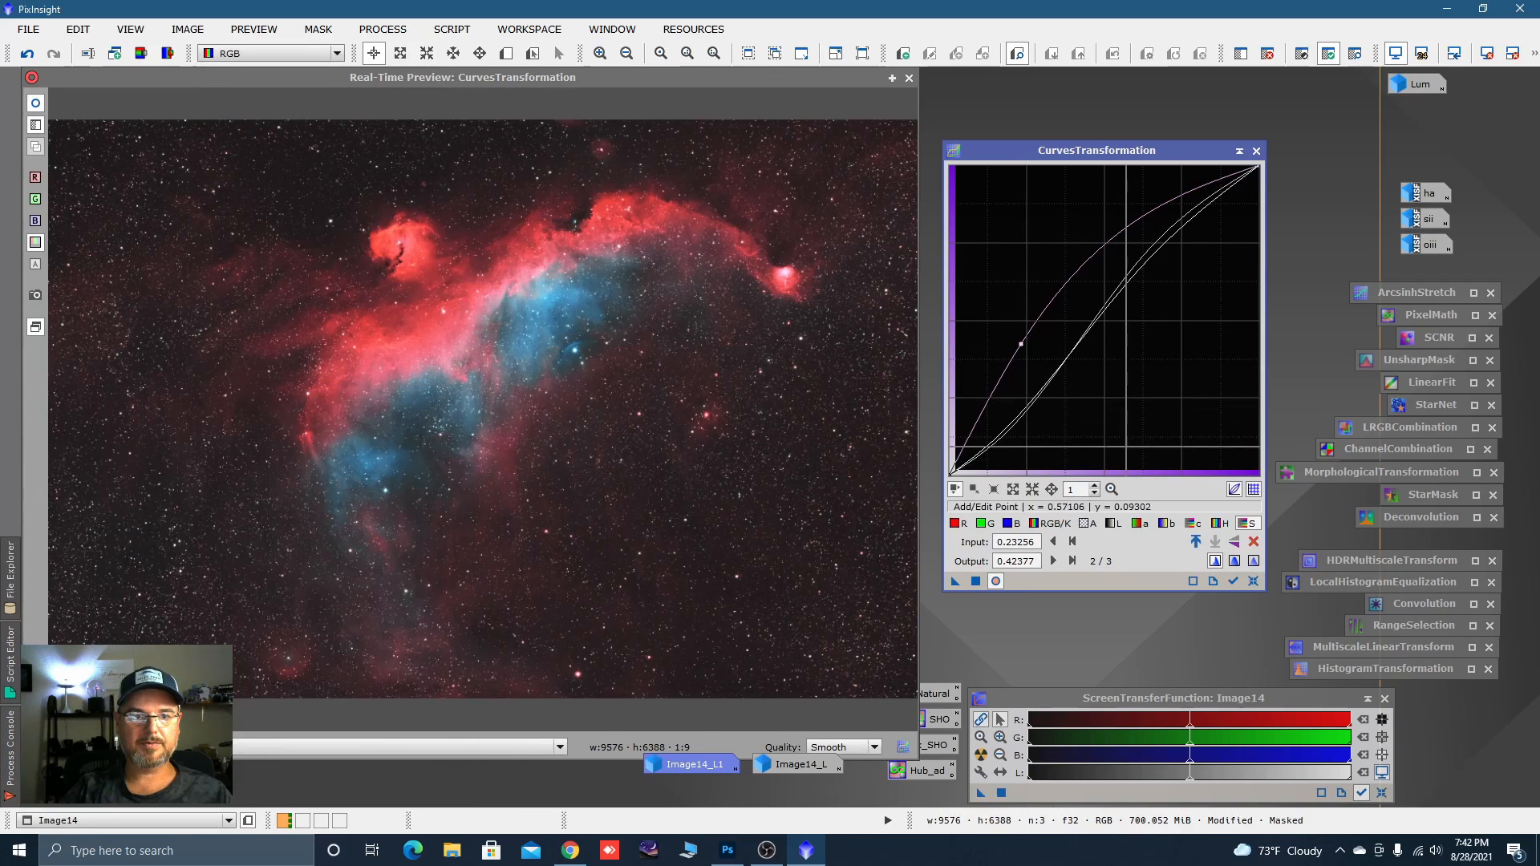
pyautogui.click(1253, 582)
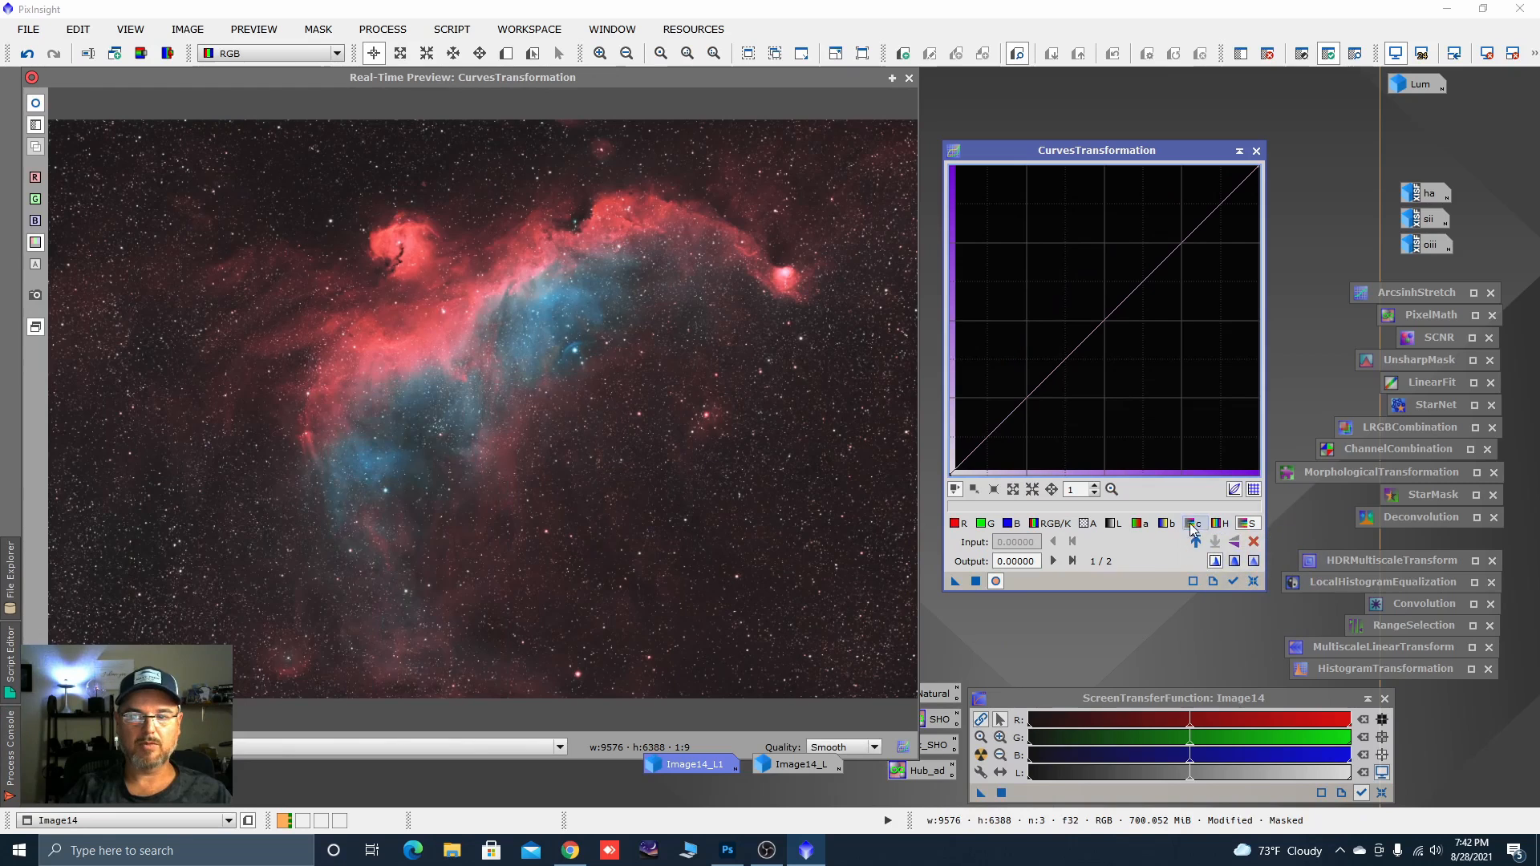
pyautogui.click(1254, 523)
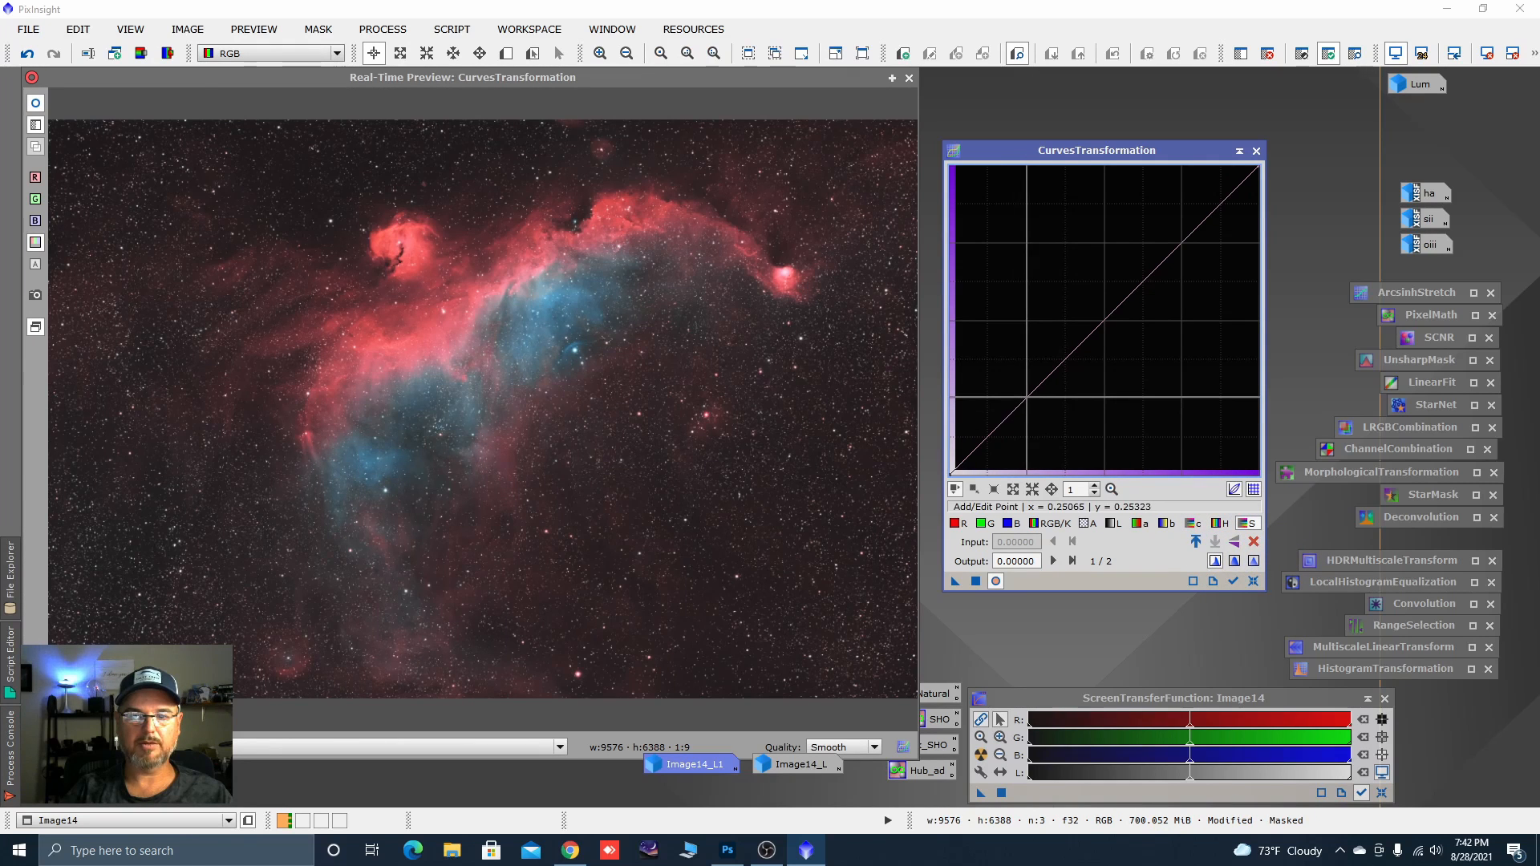
pyautogui.click(1027, 396)
pyautogui.moveTo(1027, 396)
pyautogui.mouseDown()
pyautogui.moveTo(998, 368)
pyautogui.moveTo(1020, 394)
pyautogui.mouseUp()
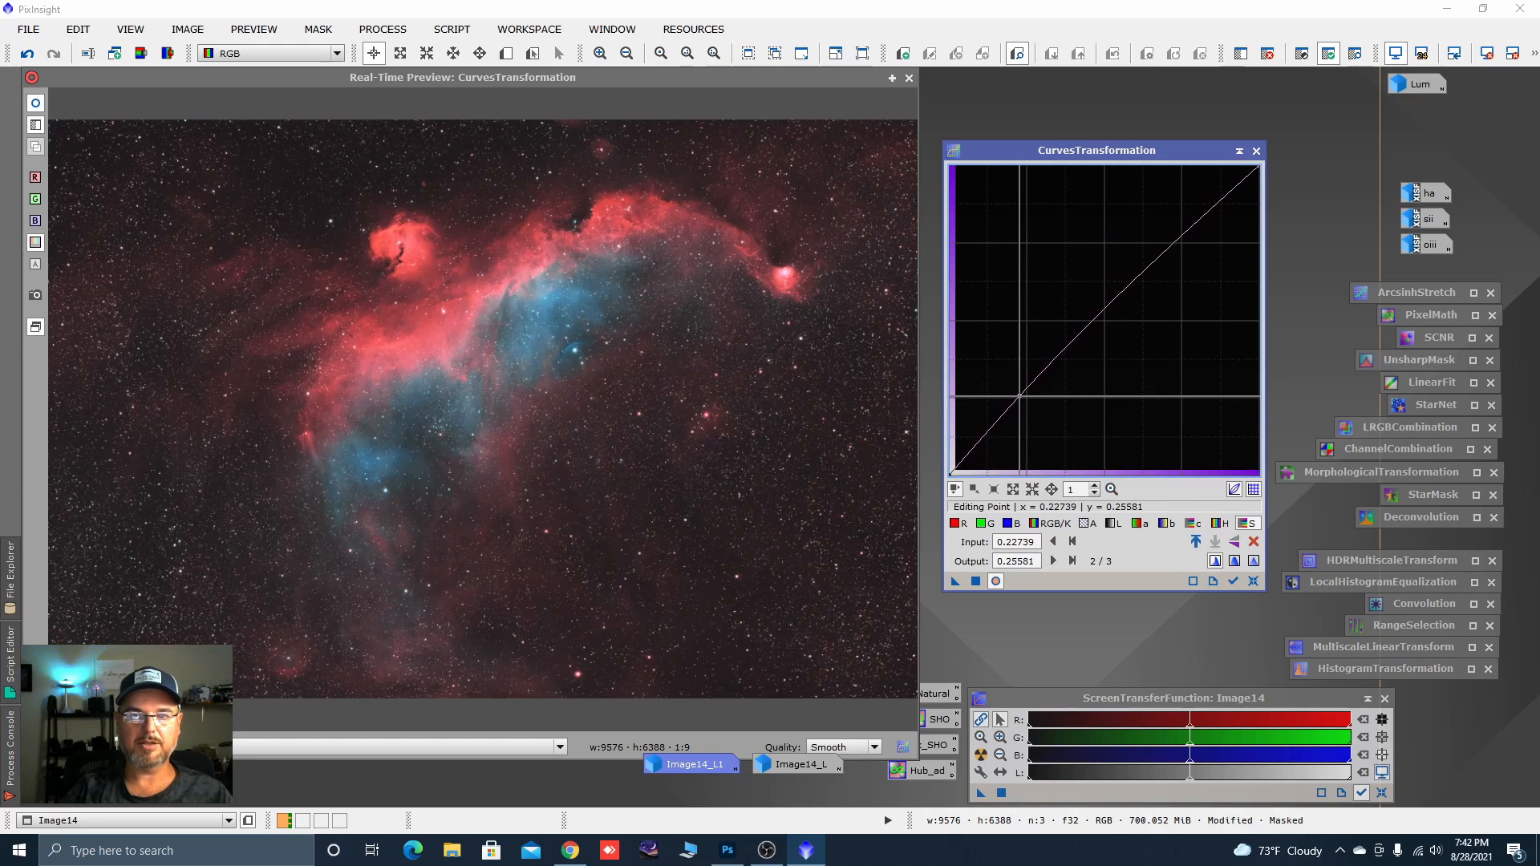
pyautogui.click(1255, 586)
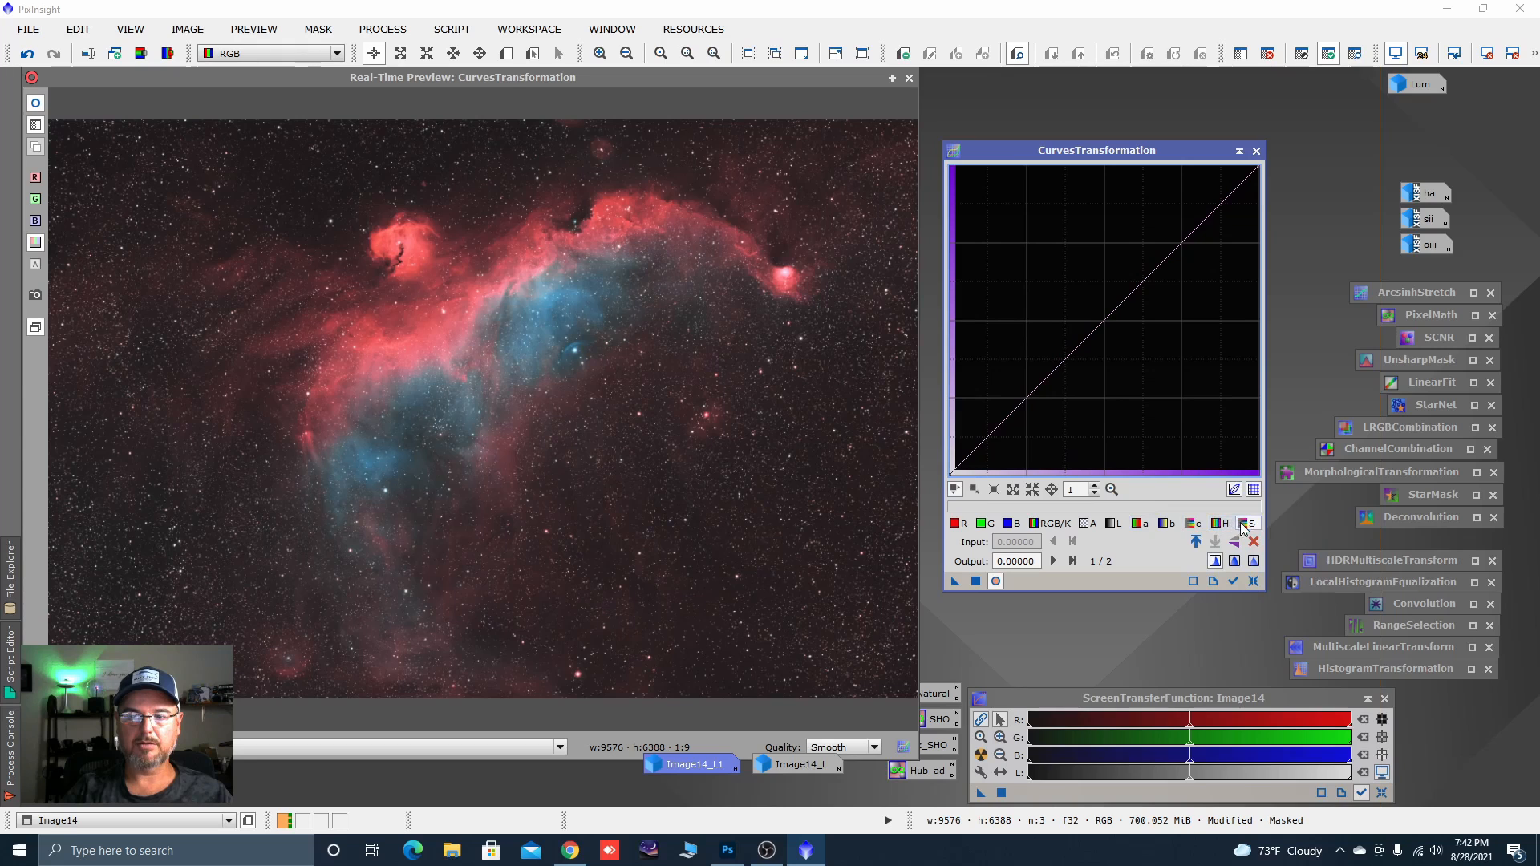
# Apply a saturation curve through about (0.63, 0.68) to Image14, reset the curves, and close the real-time preview.
pyautogui.click(1144, 263)
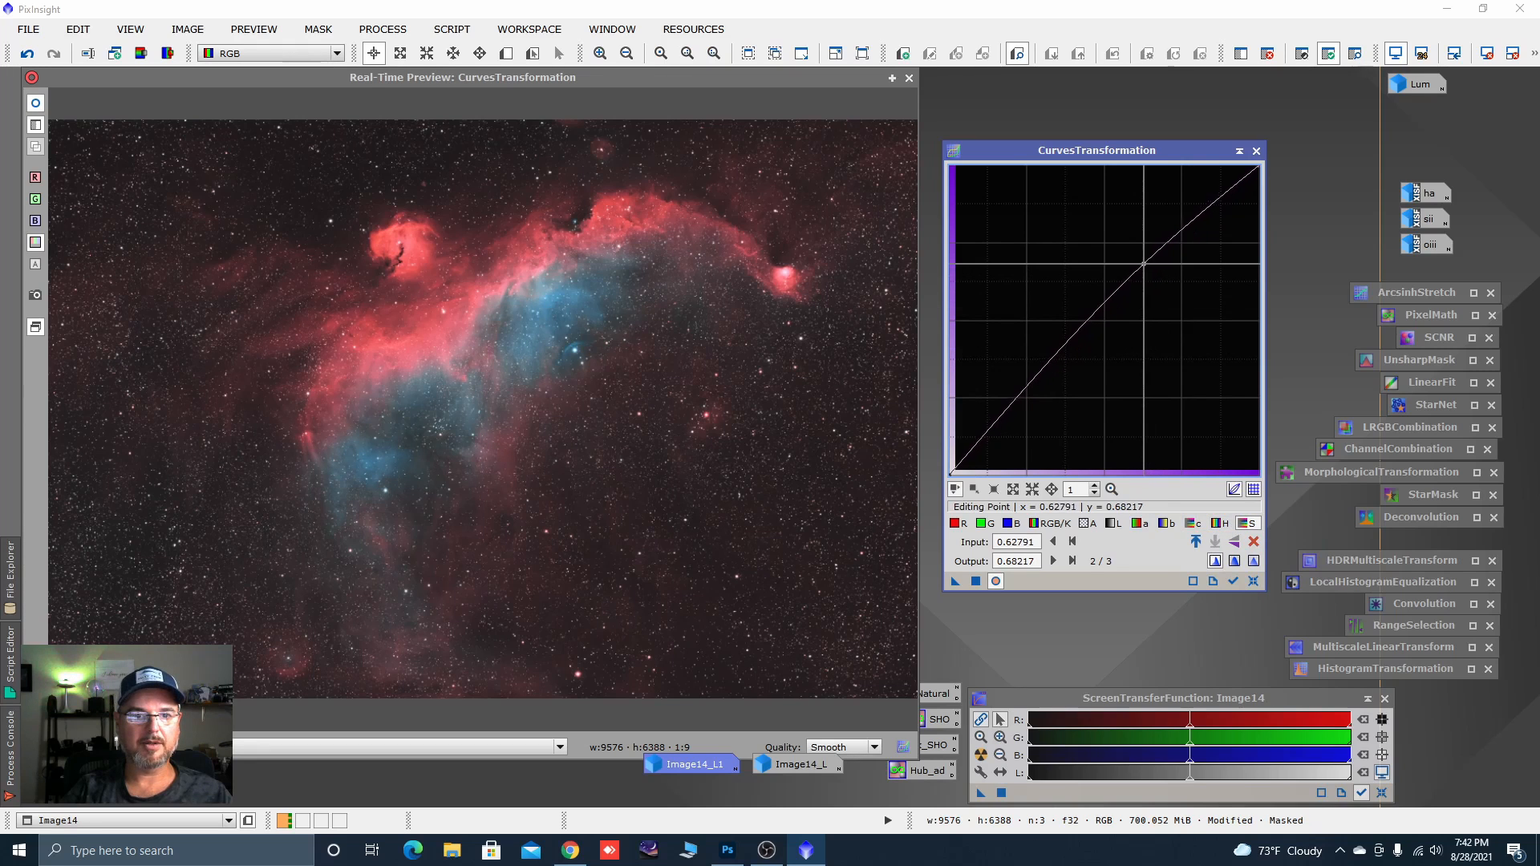
pyautogui.moveTo(1145, 263); pyautogui.dragTo(1143, 263)
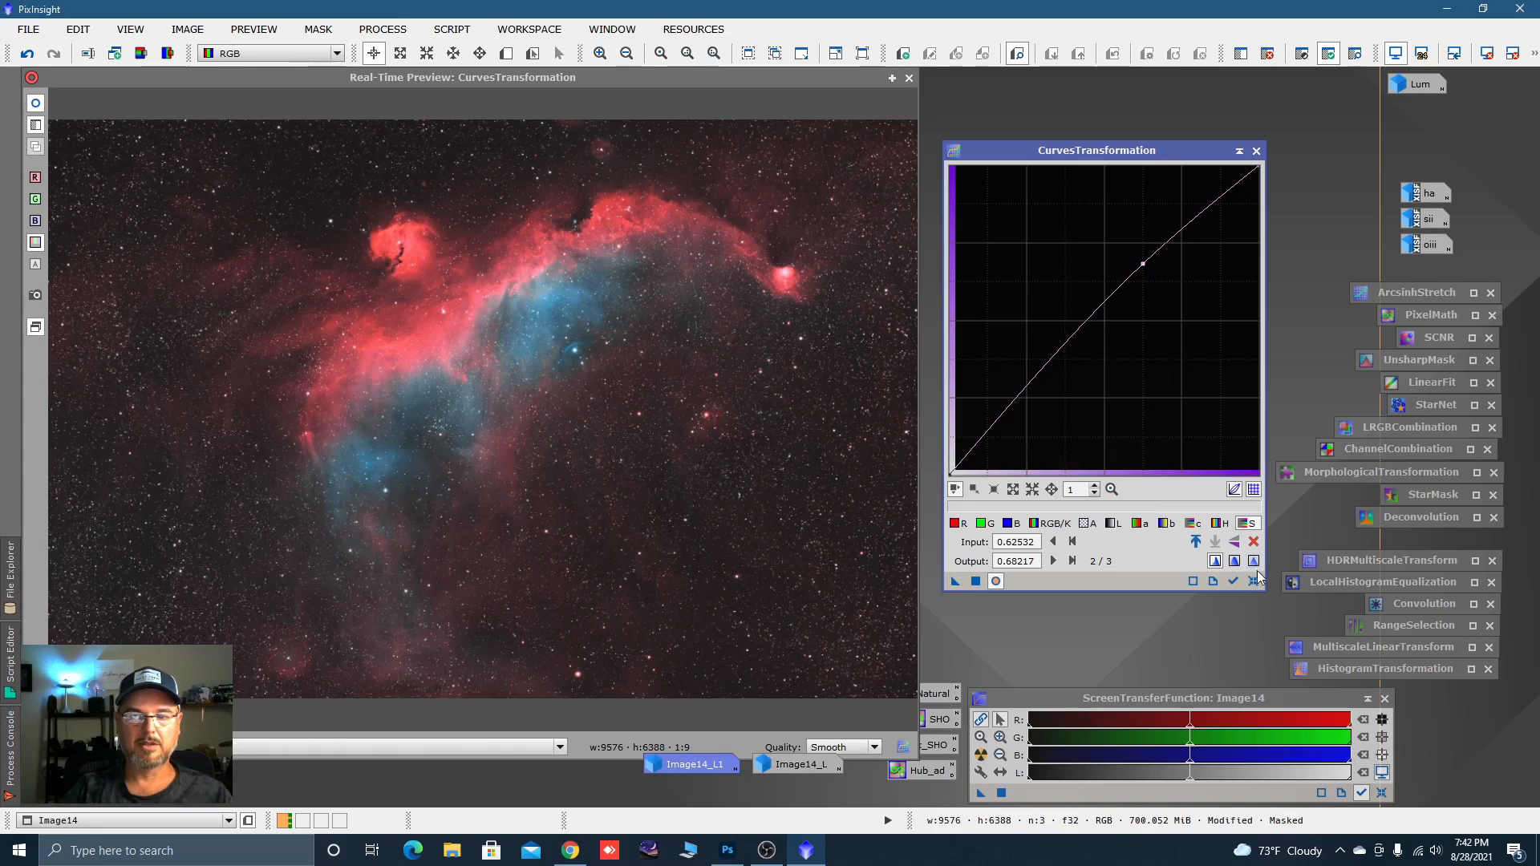
pyautogui.click(1254, 581)
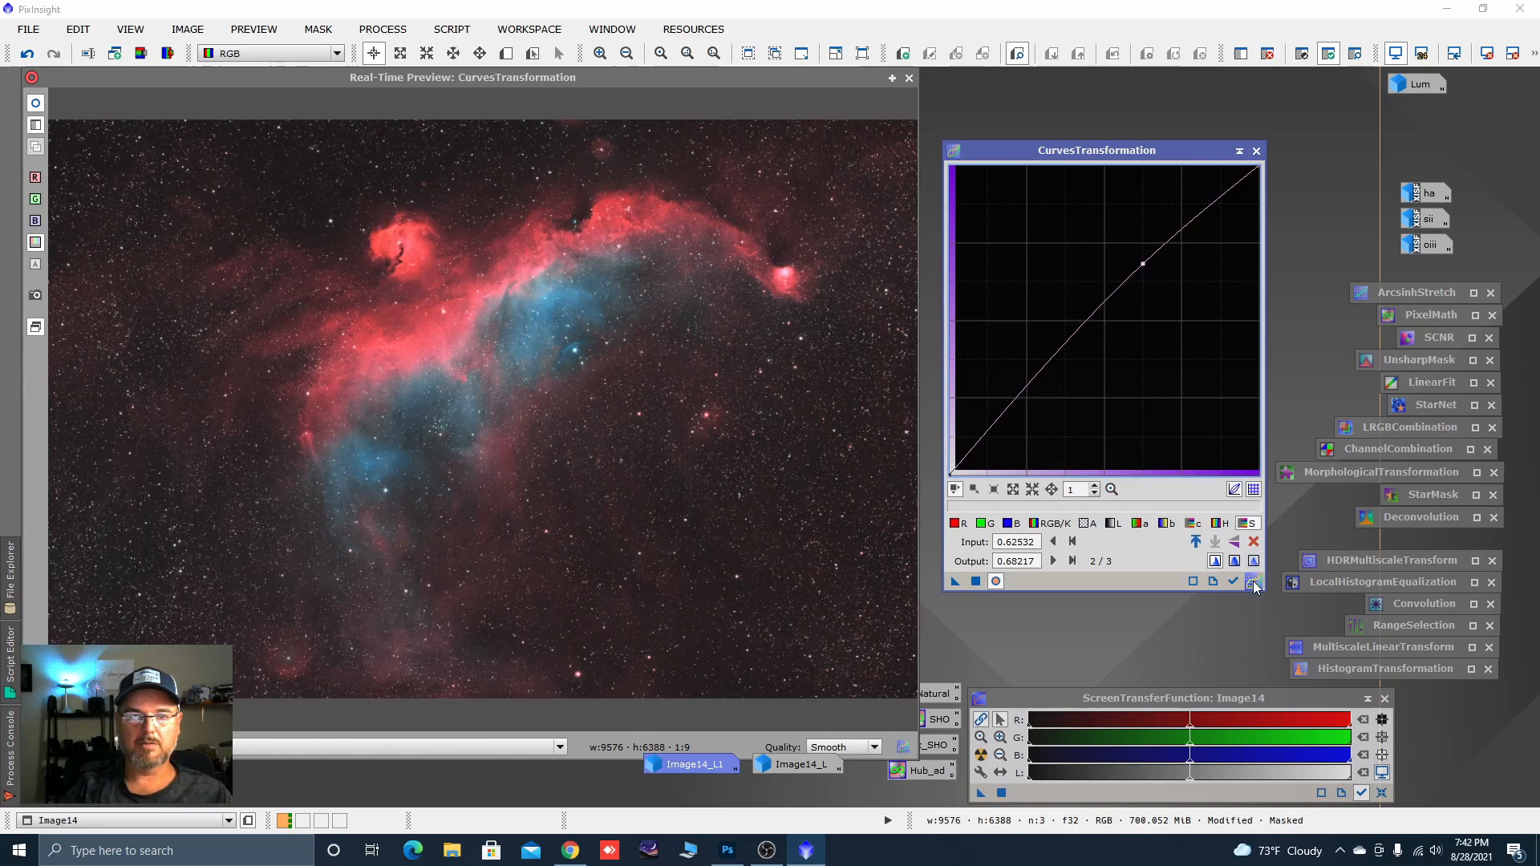
pyautogui.click(909, 78)
# Invert the mask on Image14 to protect the bright nebula.
pyautogui.rightClick(589, 258)
pyautogui.moveTo(671, 437)
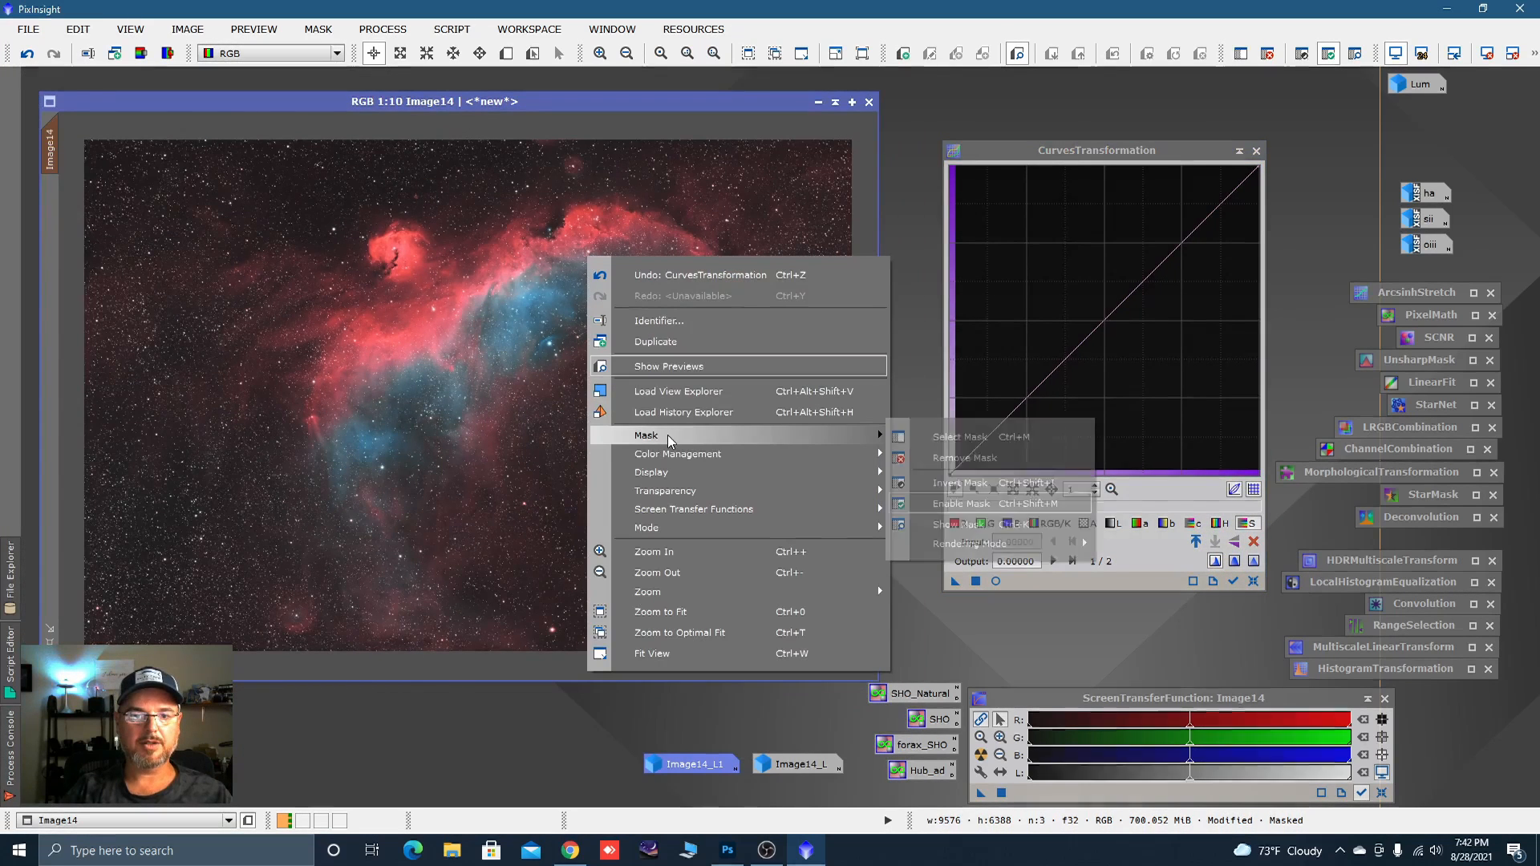
pyautogui.click(956, 483)
# Darken Image14's background with an RGB/K curve through about (0.034, 0.031), then reset and close CurvesTransformation with its preview.
pyautogui.click(995, 583)
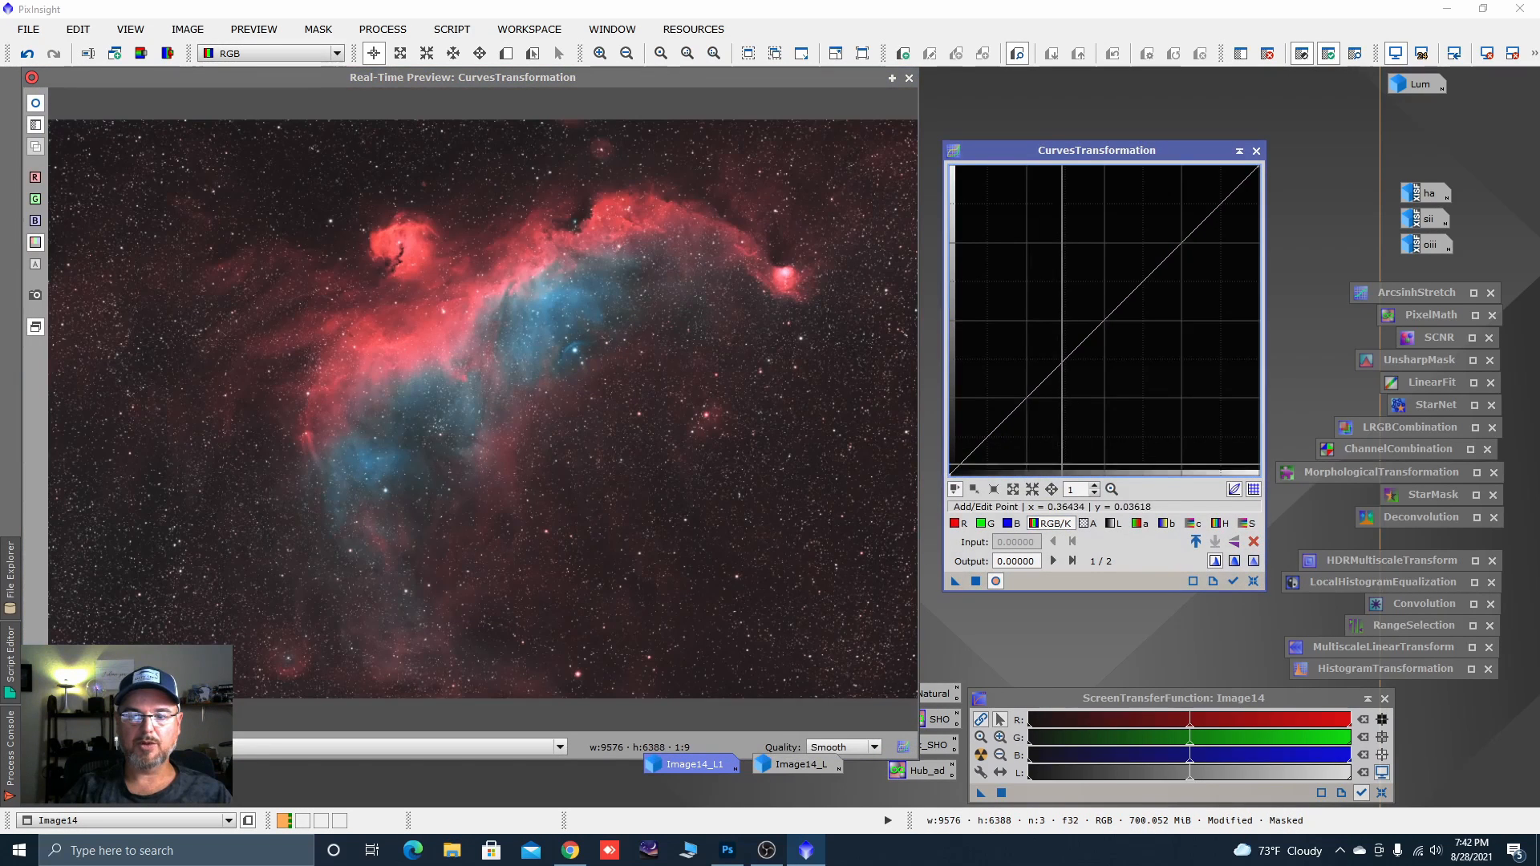
pyautogui.scroll(3, 1029, 460)
pyautogui.scroll(1, 1045, 416)
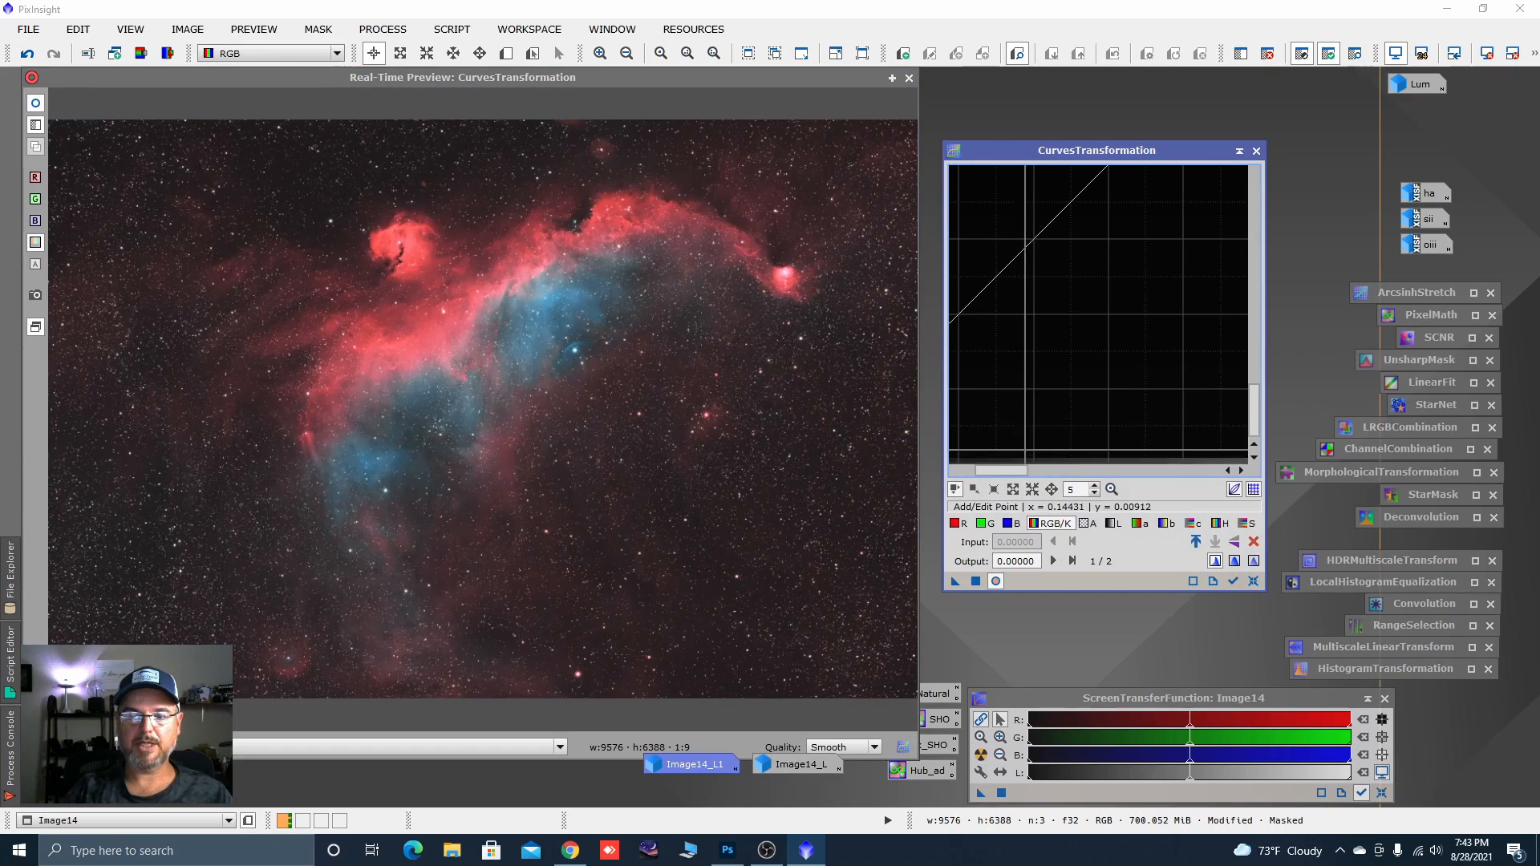
pyautogui.moveTo(999, 471); pyautogui.dragTo(969, 472)
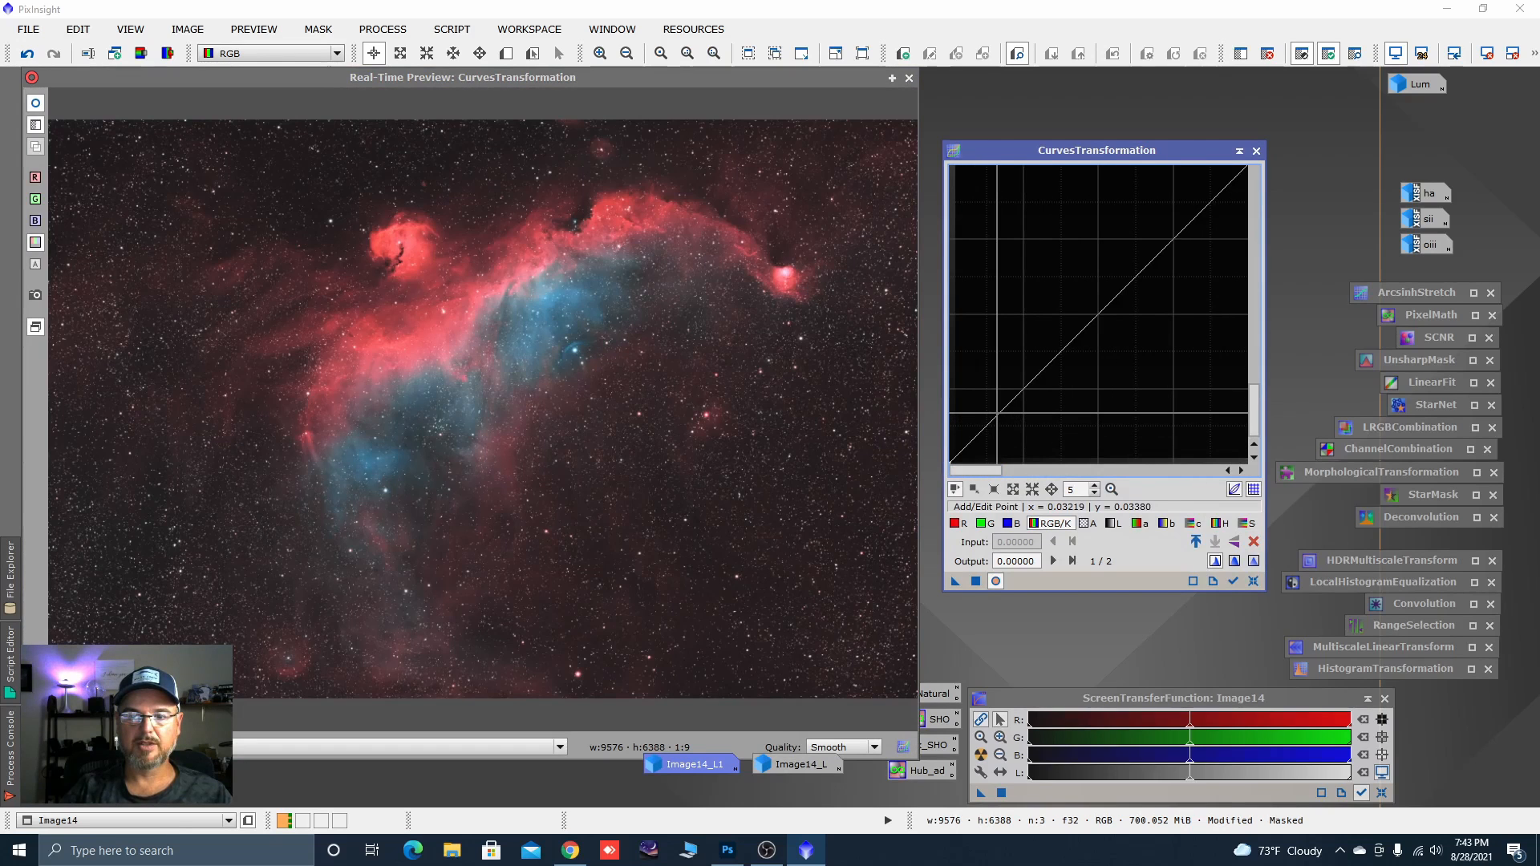
pyautogui.moveTo(999, 415); pyautogui.dragTo(1000, 418)
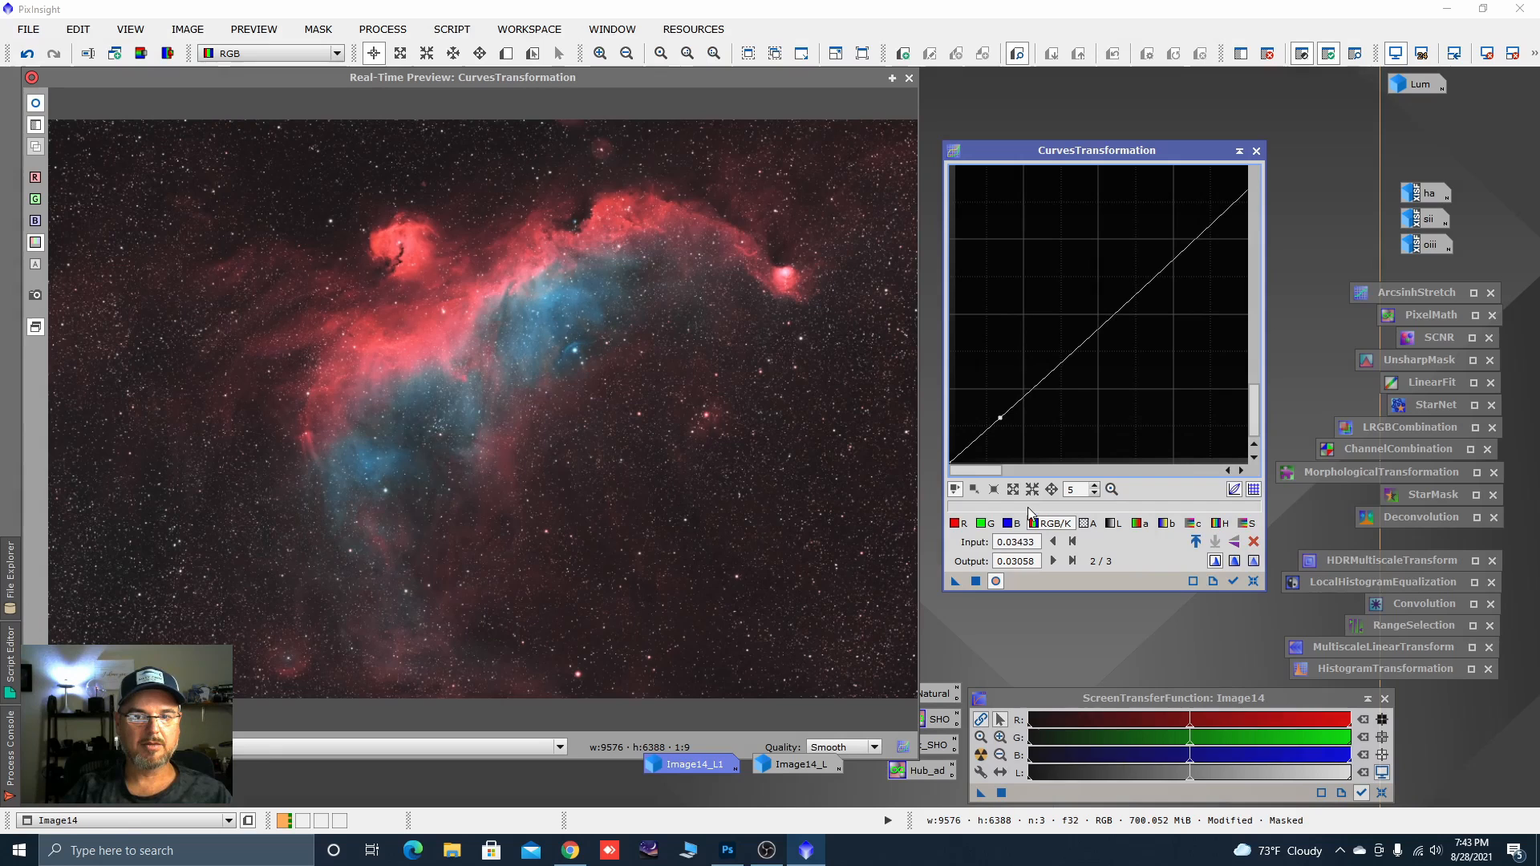
pyautogui.click(994, 582)
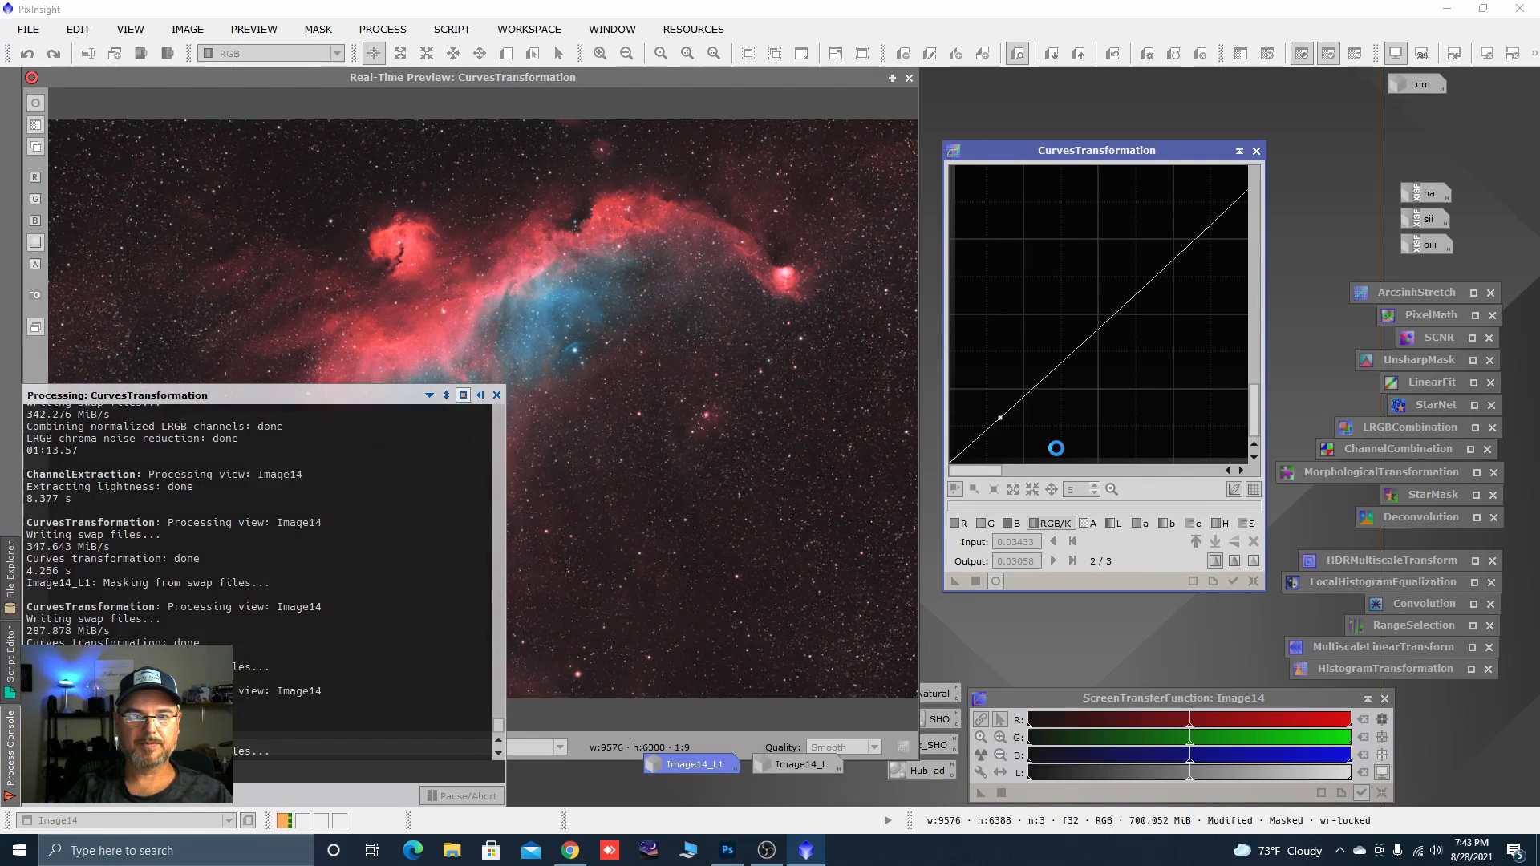
pyautogui.click(1254, 581)
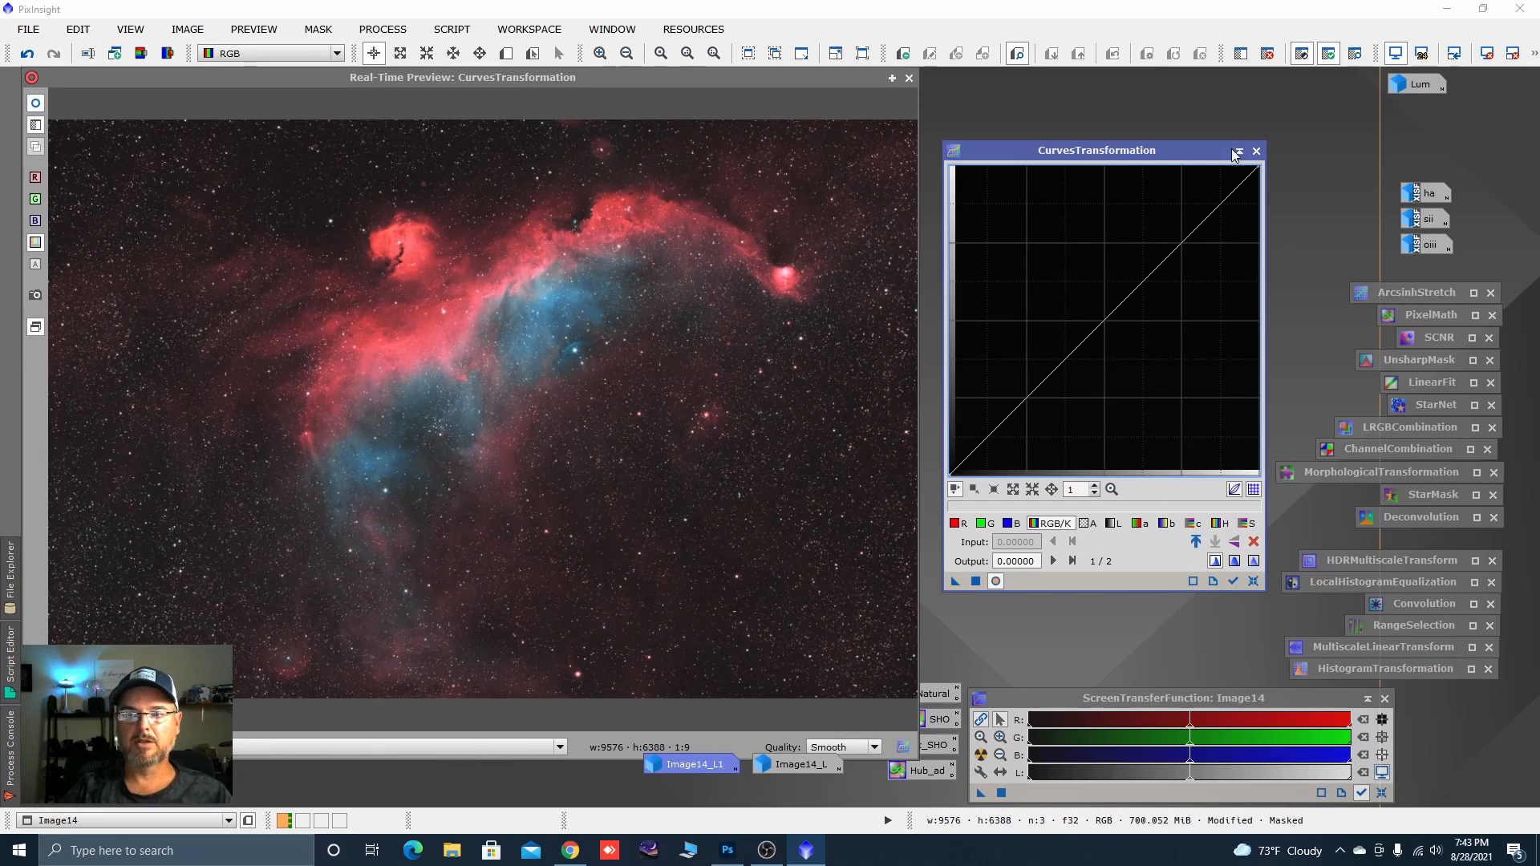
pyautogui.moveTo(1230, 148); pyautogui.dragTo(1381, 121)
pyautogui.click(909, 78)
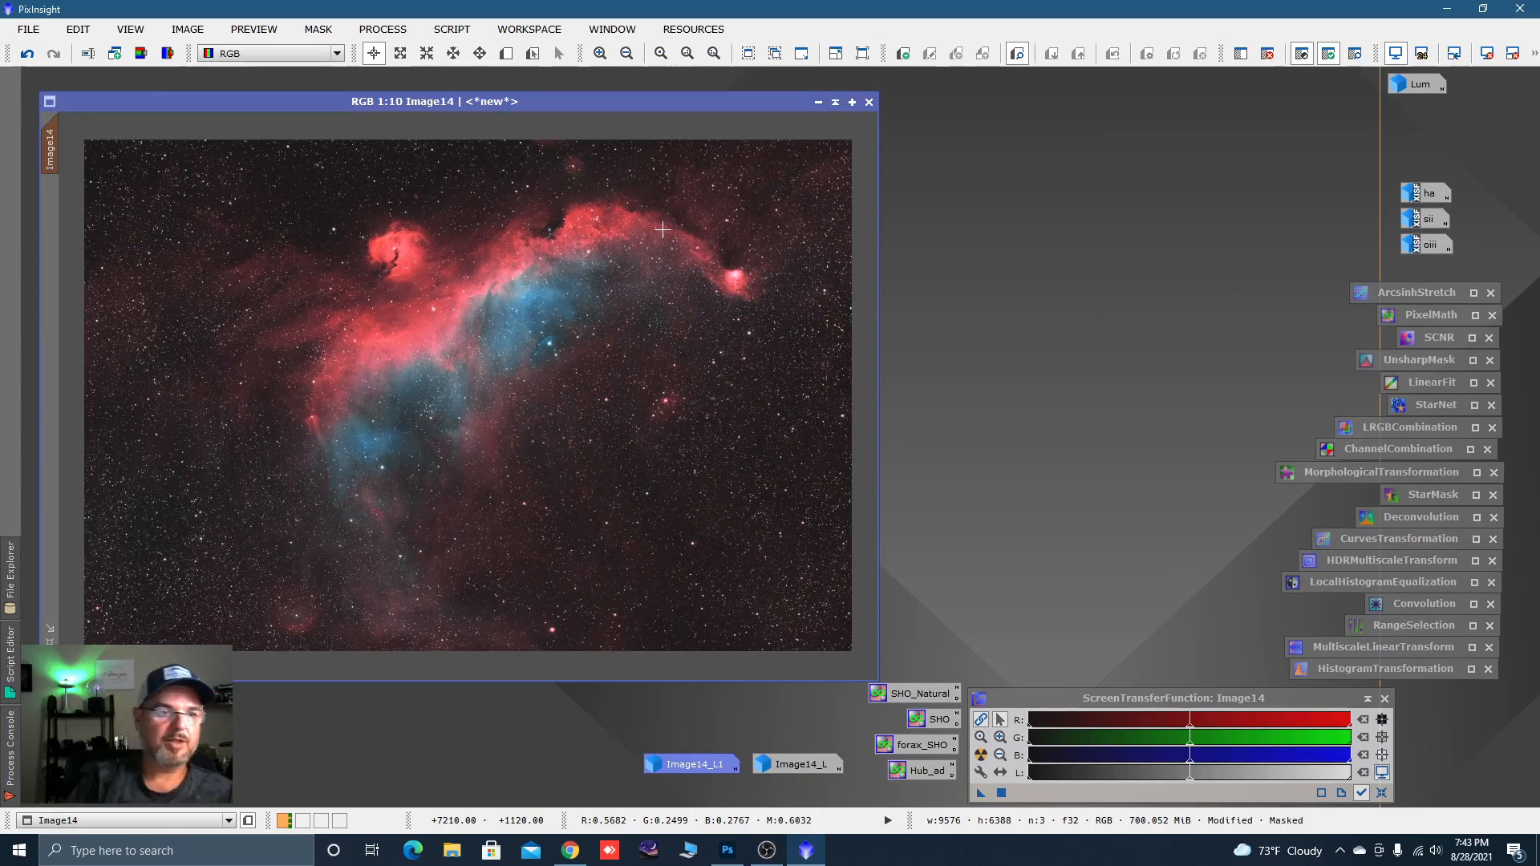
# Invert Image14's mask back so that it protects the dark background again.
pyautogui.scroll(5, 394, 309)
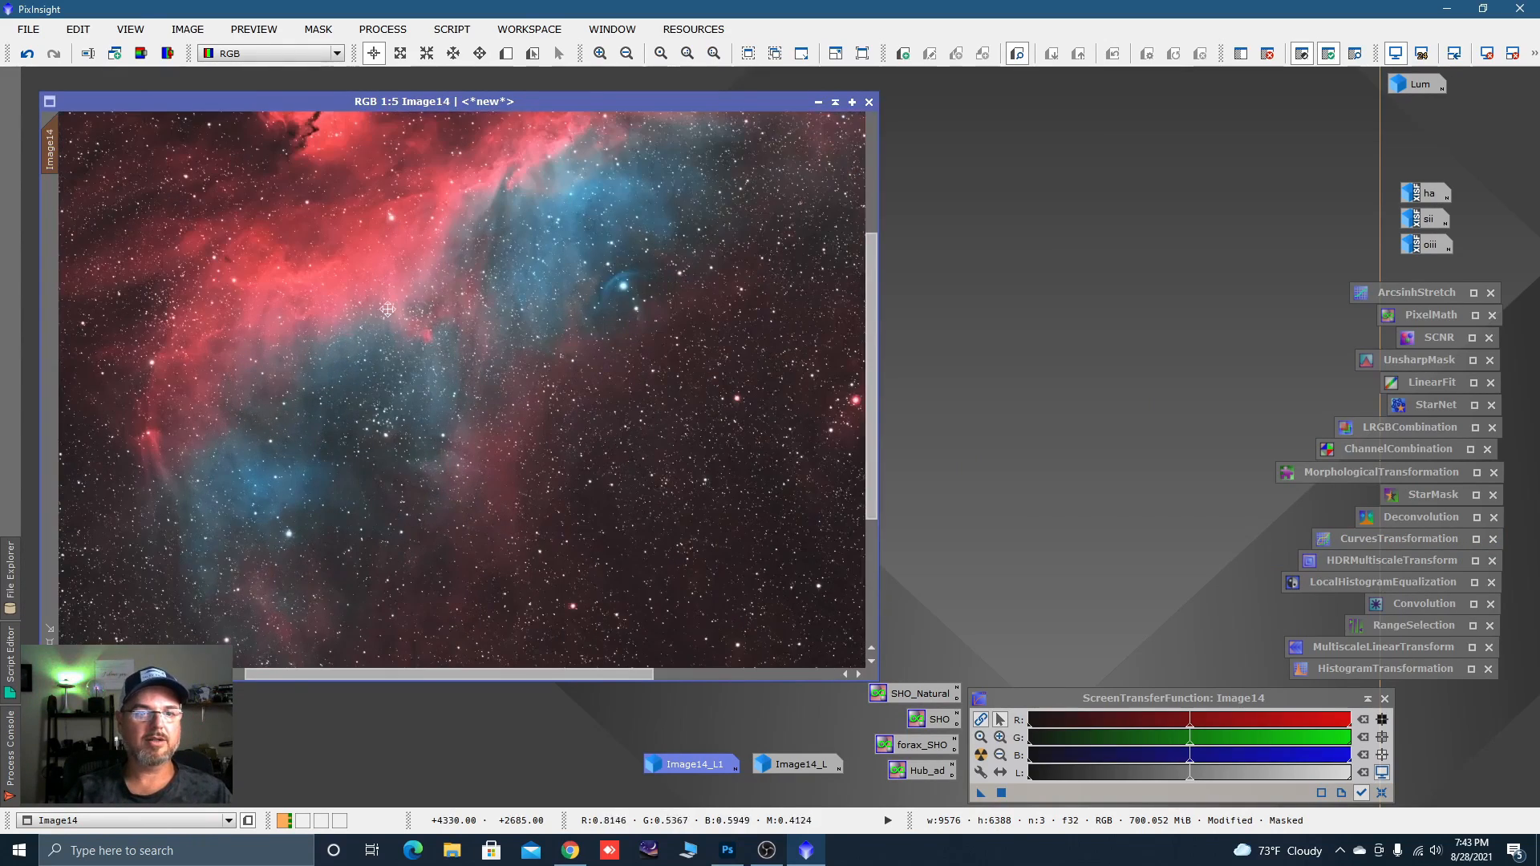
pyautogui.moveTo(397, 286); pyautogui.dragTo(504, 435)
pyautogui.scroll(-3, 481, 321)
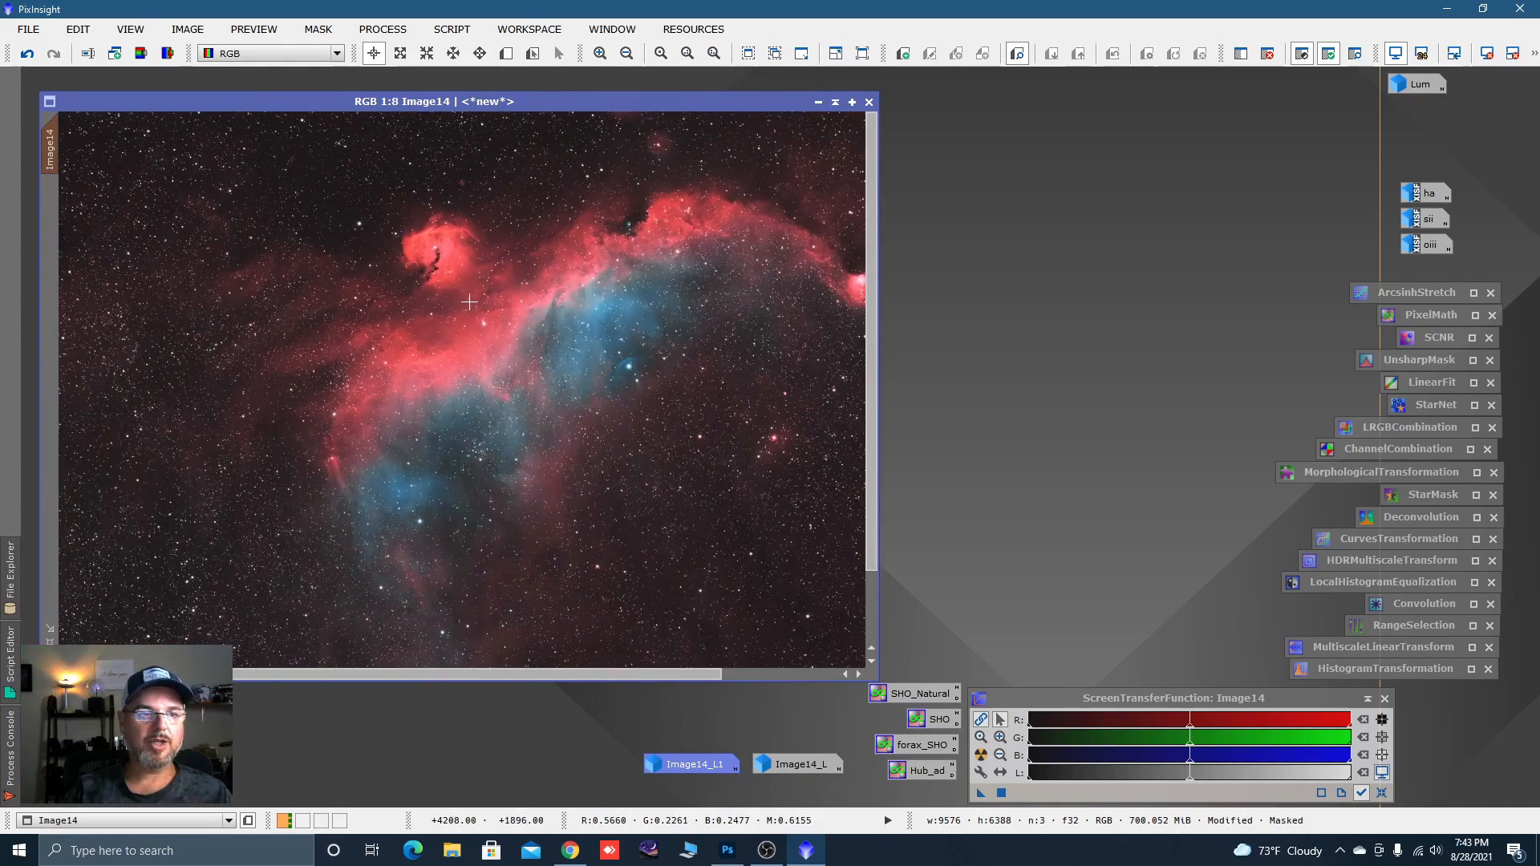
pyautogui.rightClick(472, 303)
pyautogui.moveTo(529, 480)
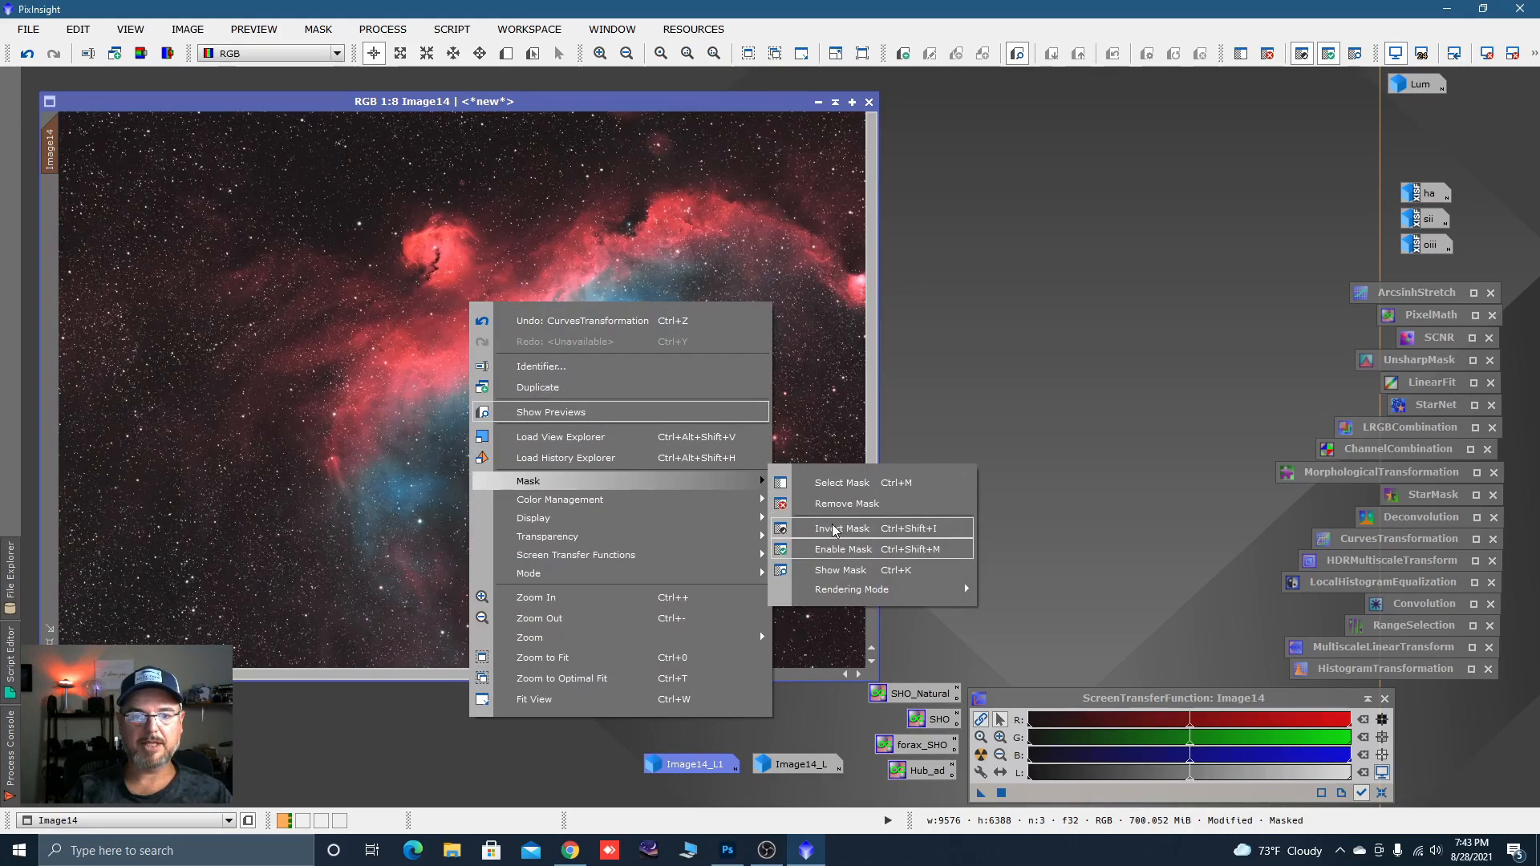
pyautogui.click(859, 532)
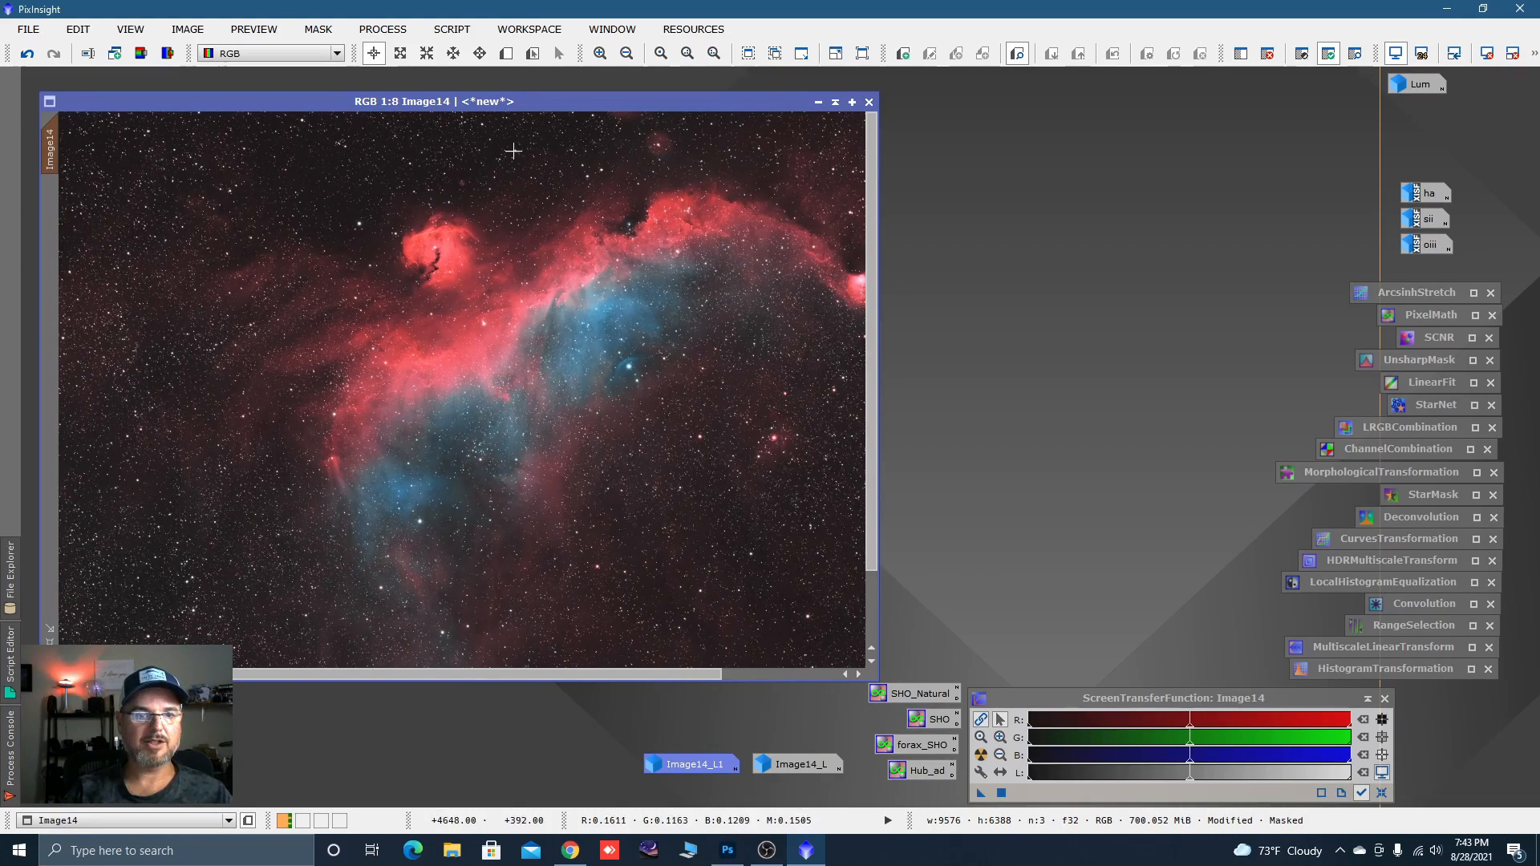
# Define a preview of about 2816 × 1312 px on Image14, spanning the round red nebula and the upper blue region, and display it.
pyautogui.scroll(3, 453, 298)
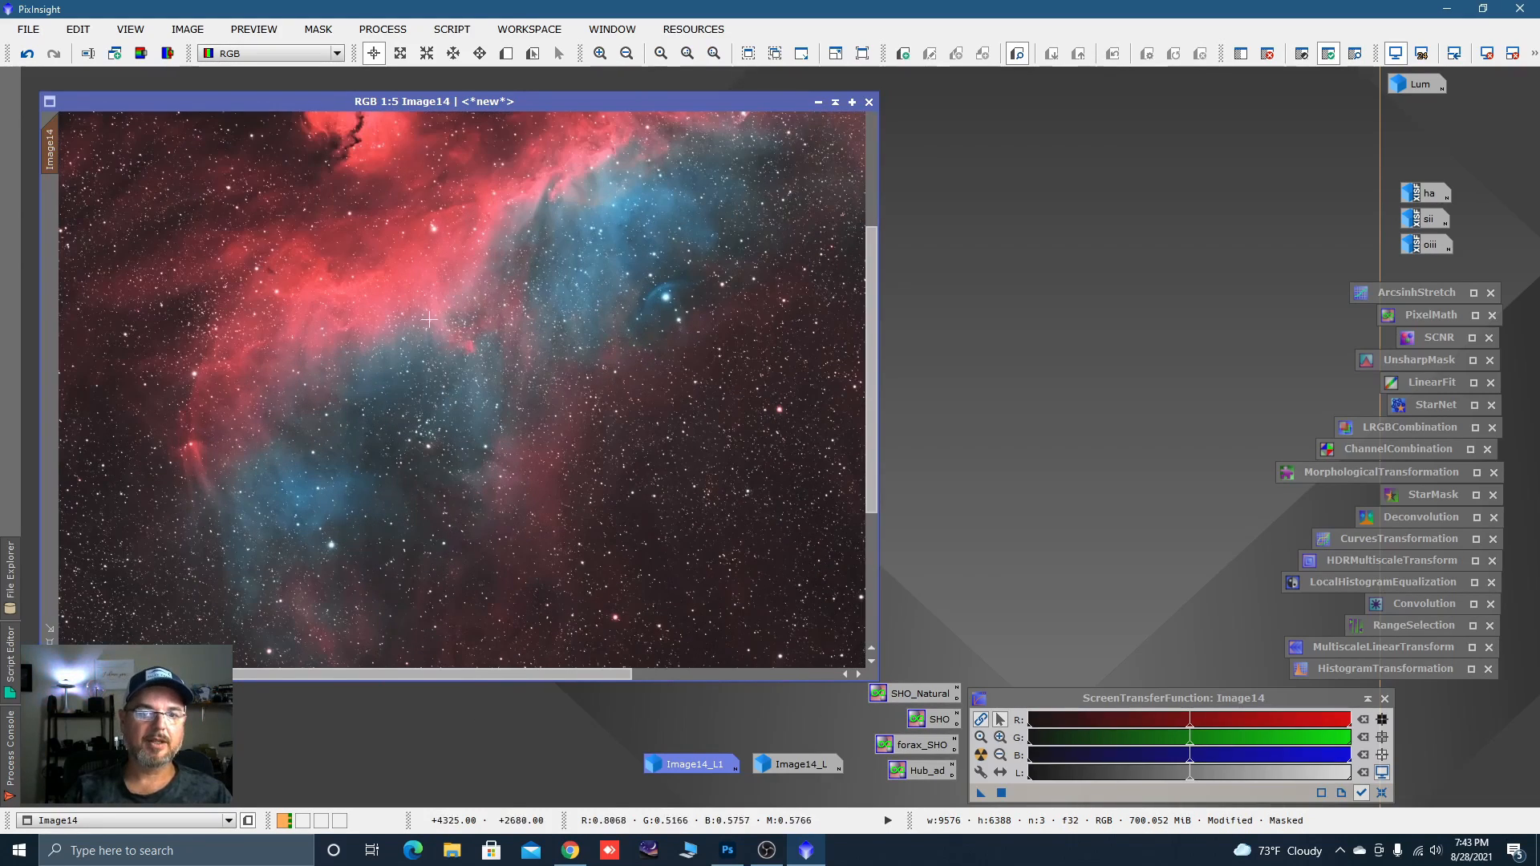
pyautogui.scroll(-2, 401, 227)
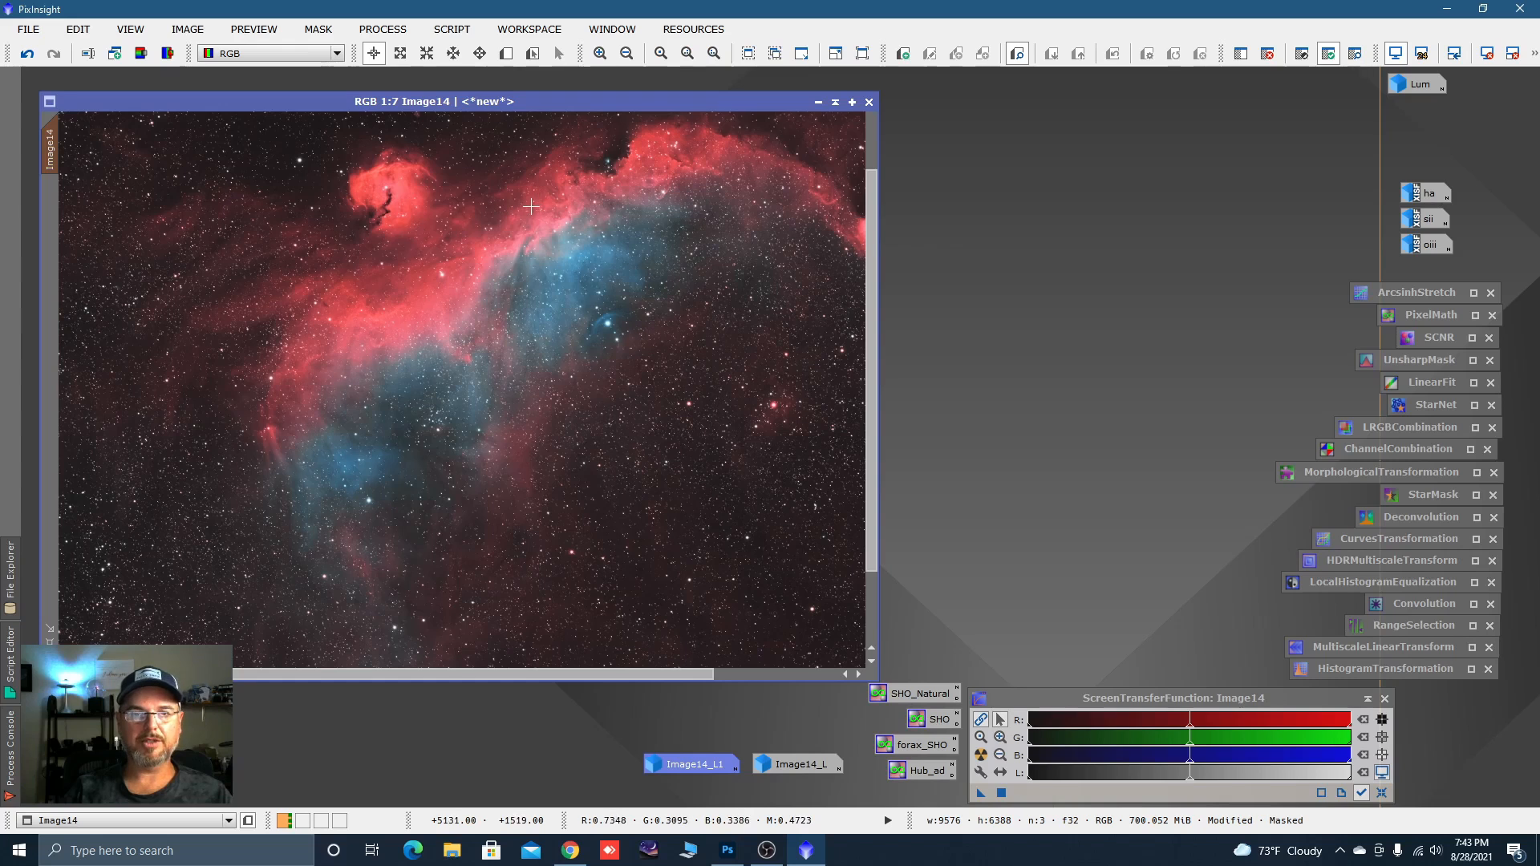
pyautogui.scroll(-1, 464, 277)
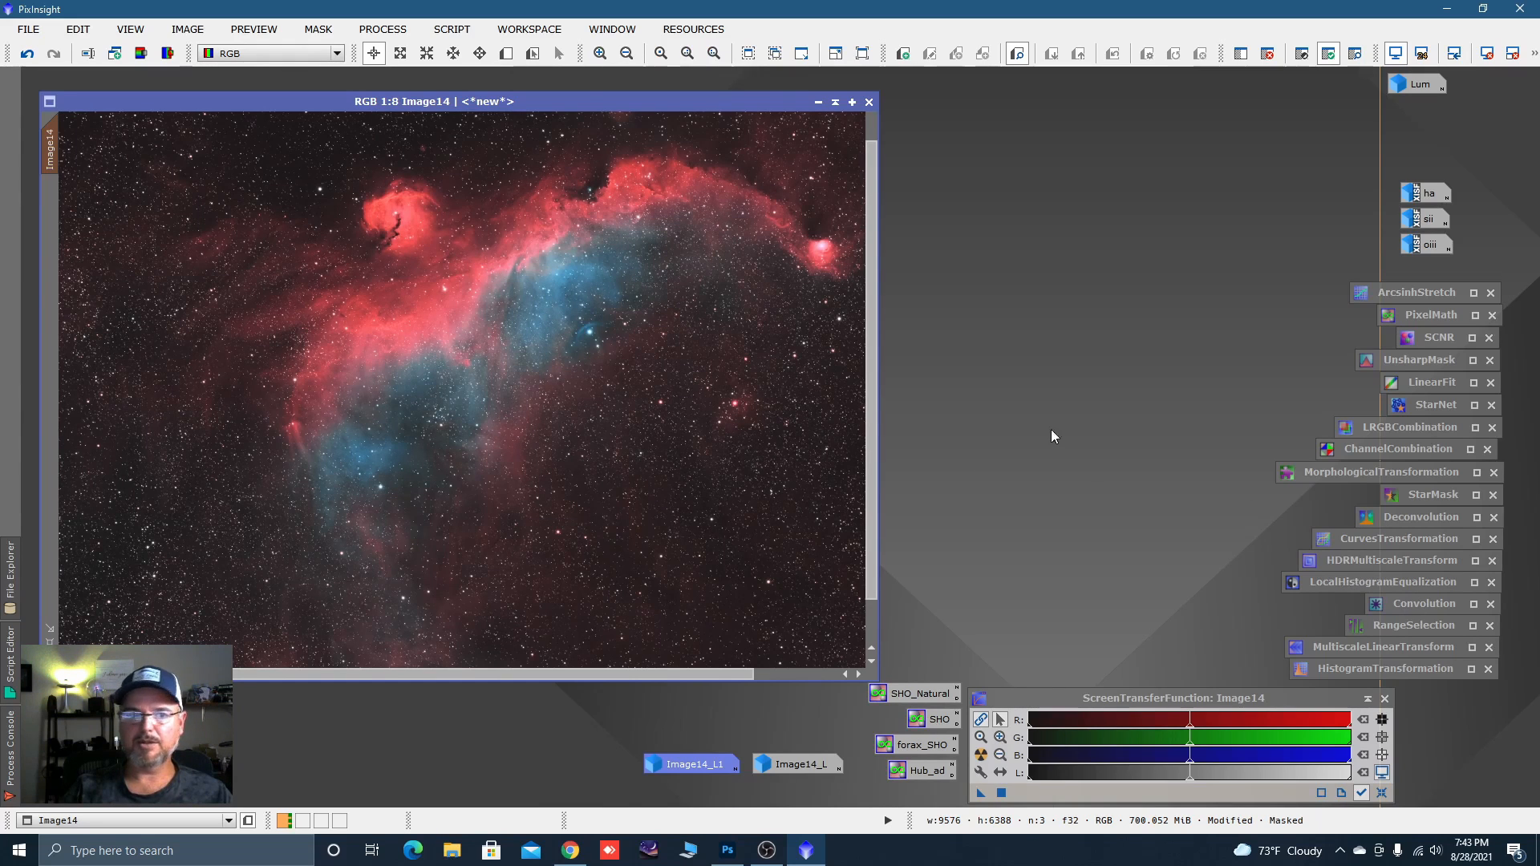
pyautogui.click(506, 53)
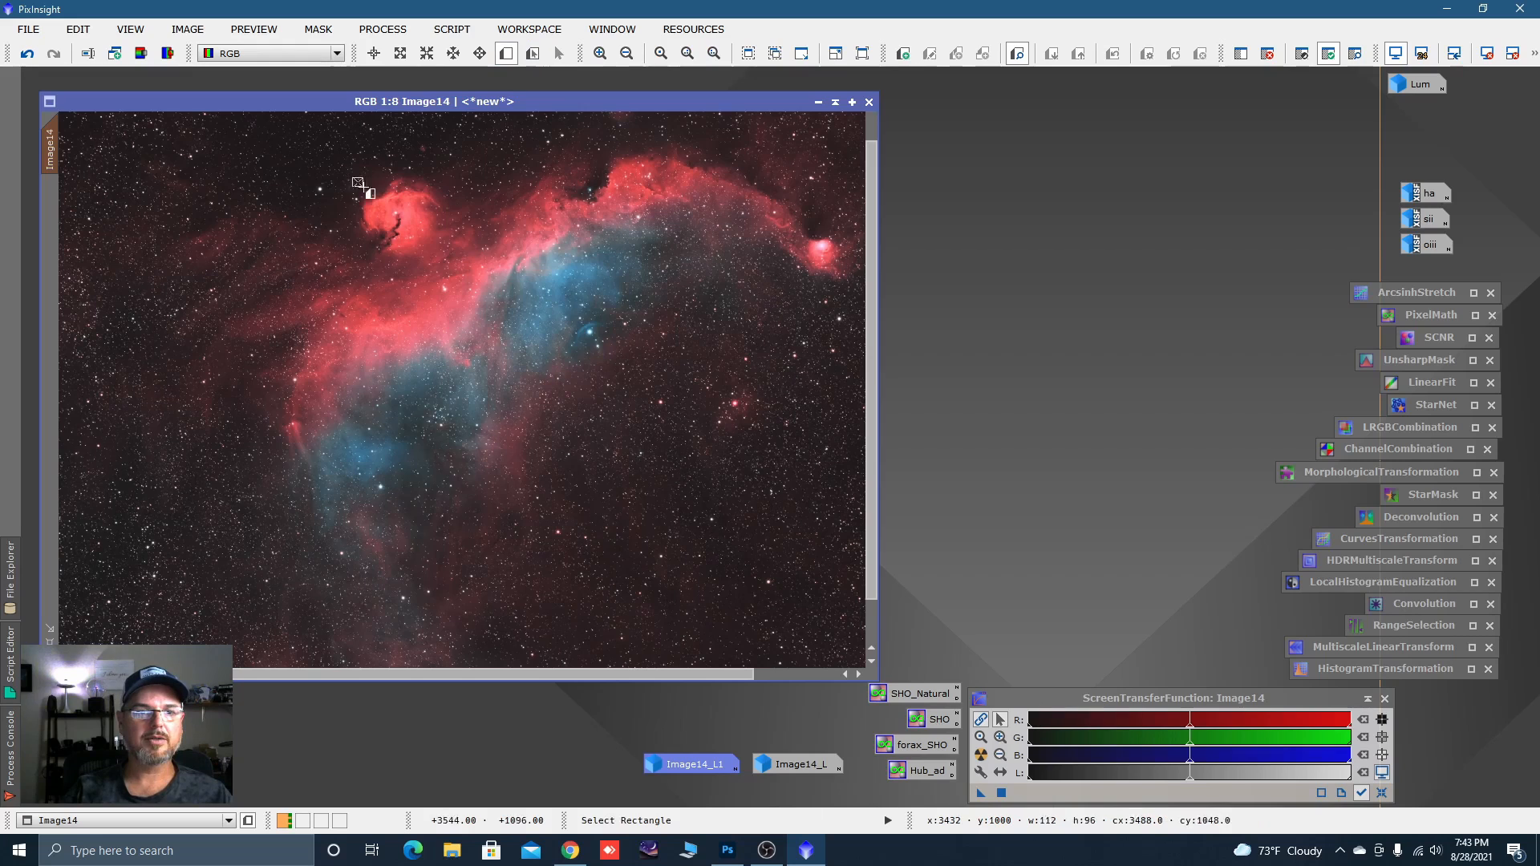
pyautogui.moveTo(353, 178); pyautogui.dragTo(492, 308)
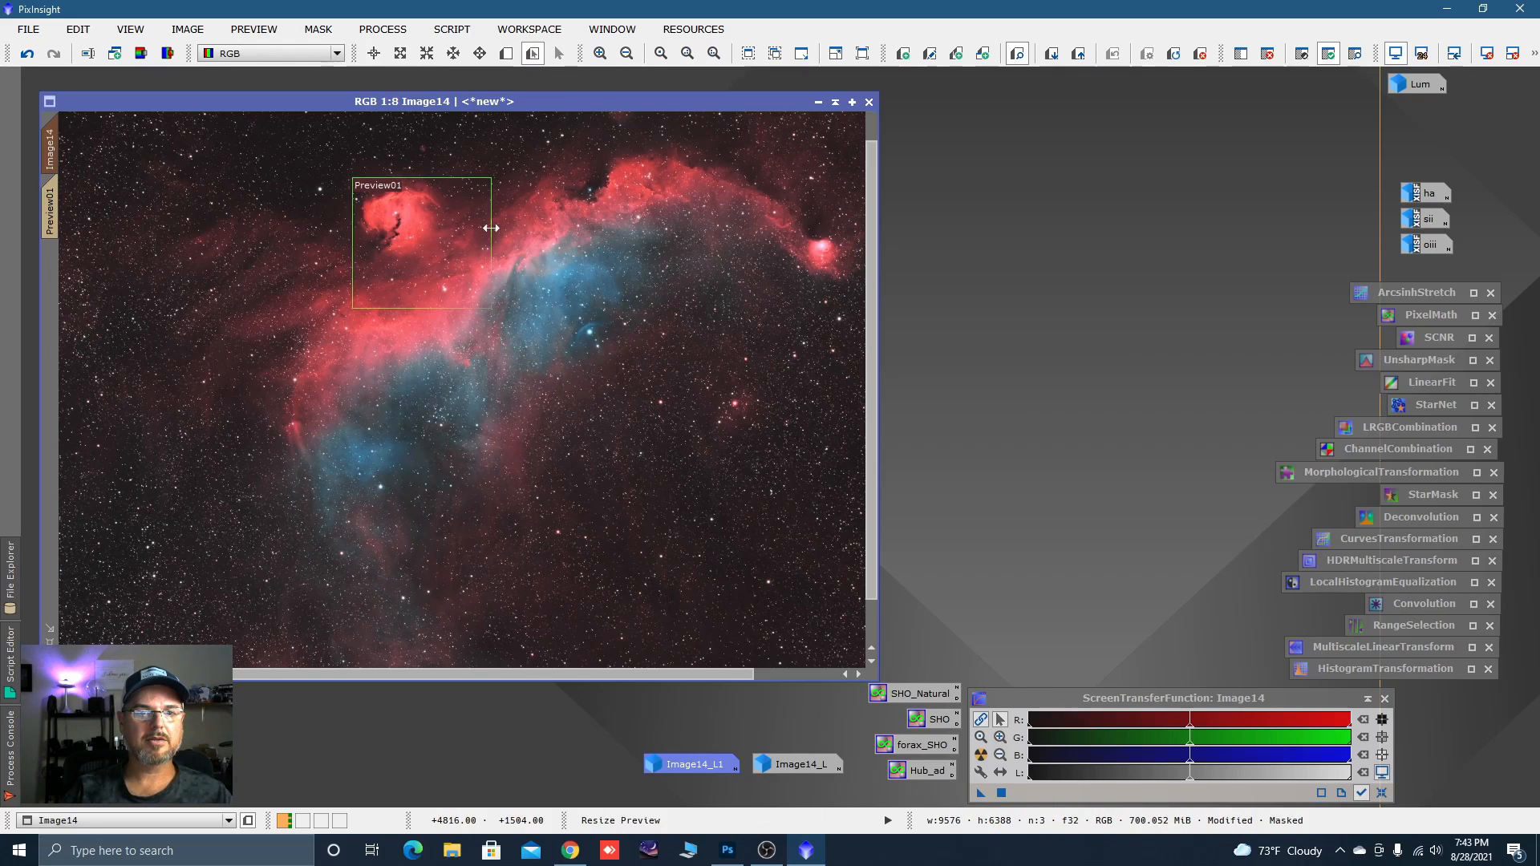
pyautogui.moveTo(492, 231); pyautogui.dragTo(634, 231)
pyautogui.click(50, 210)
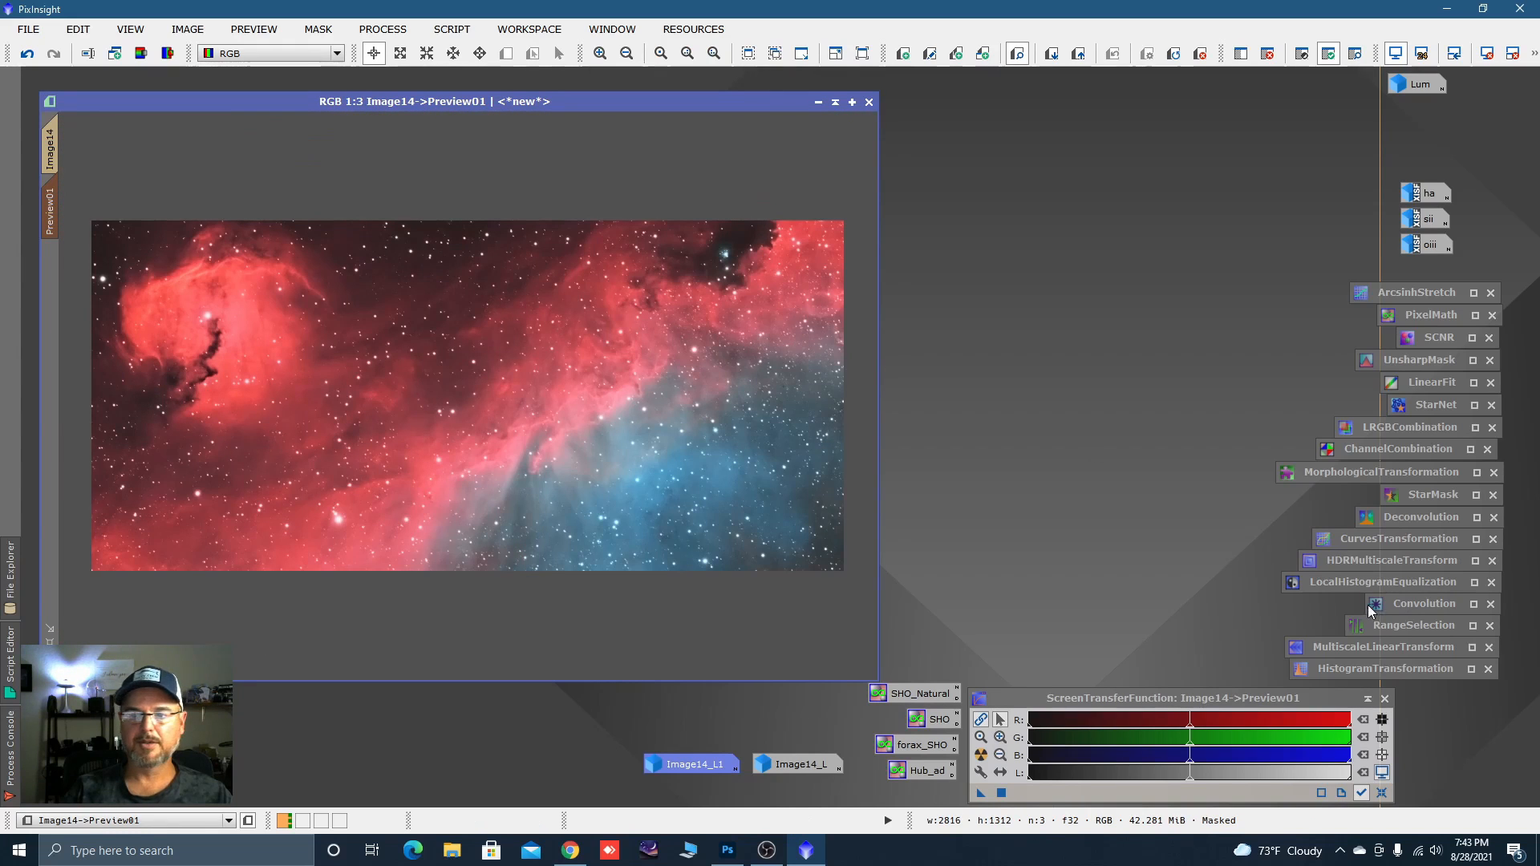
# Apply LocalHistogramEqualization to Image14's preview with kernel radius 194, contrast limit 2.5, amount 0.320 and 8-bit histogram resolution.
pyautogui.doubleClick(1351, 584)
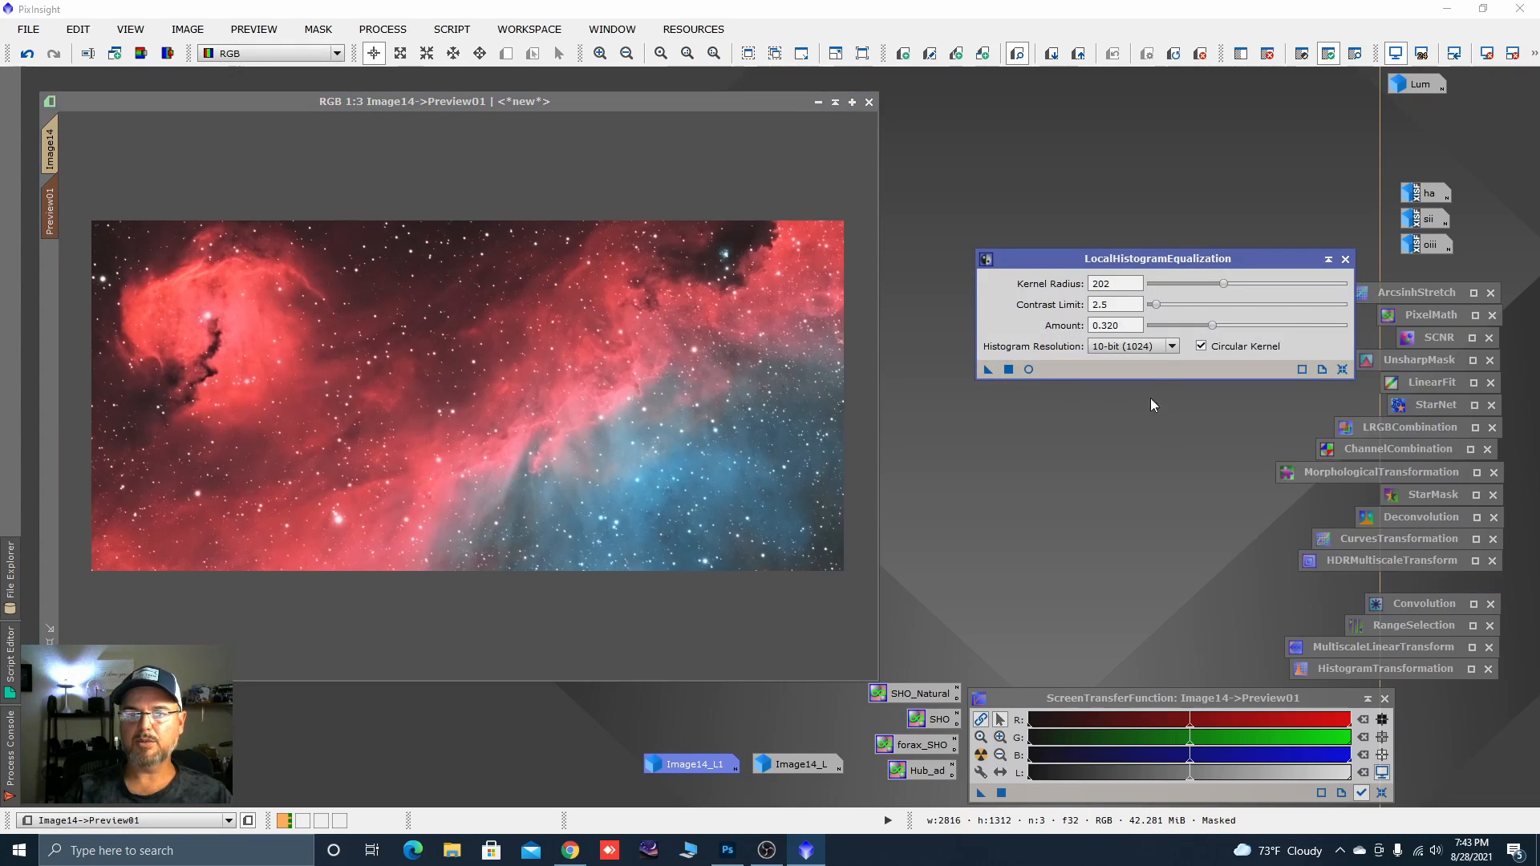
pyautogui.click(1139, 346)
pyautogui.click(1123, 358)
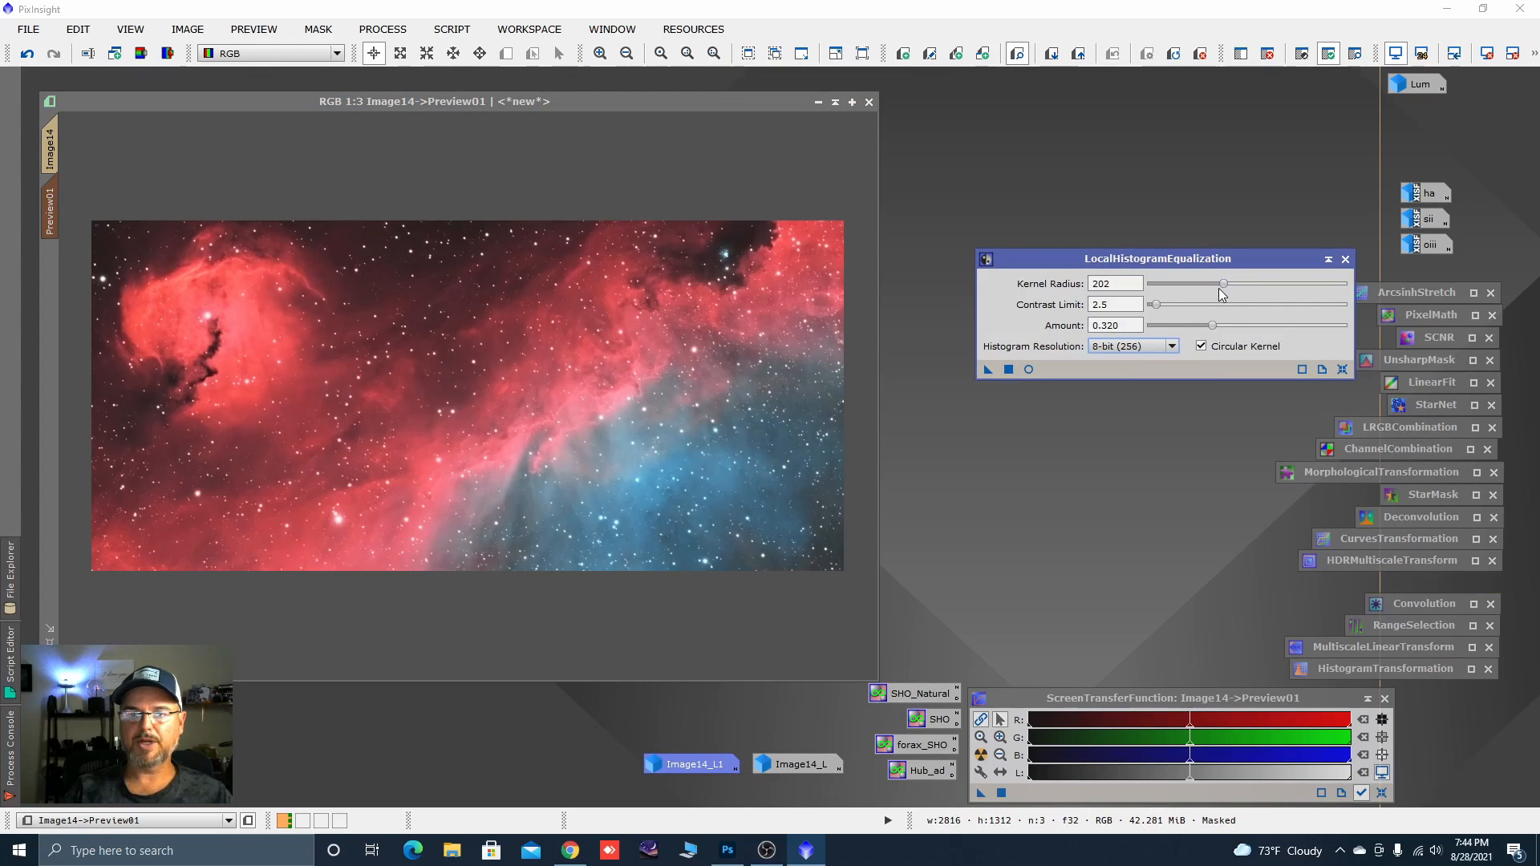
pyautogui.moveTo(1224, 283); pyautogui.dragTo(1220, 284)
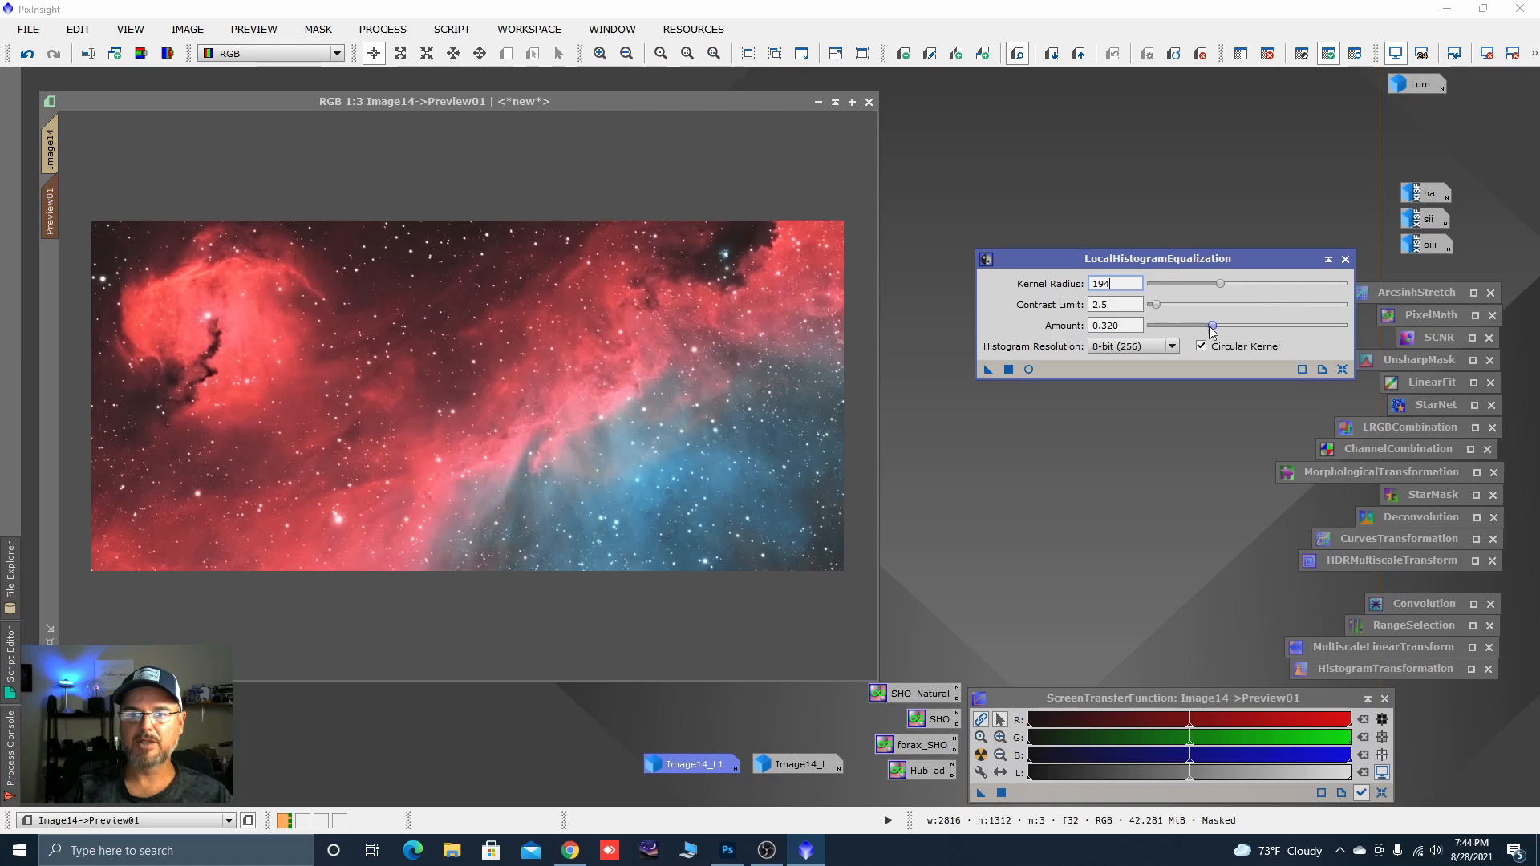
pyautogui.click(990, 369)
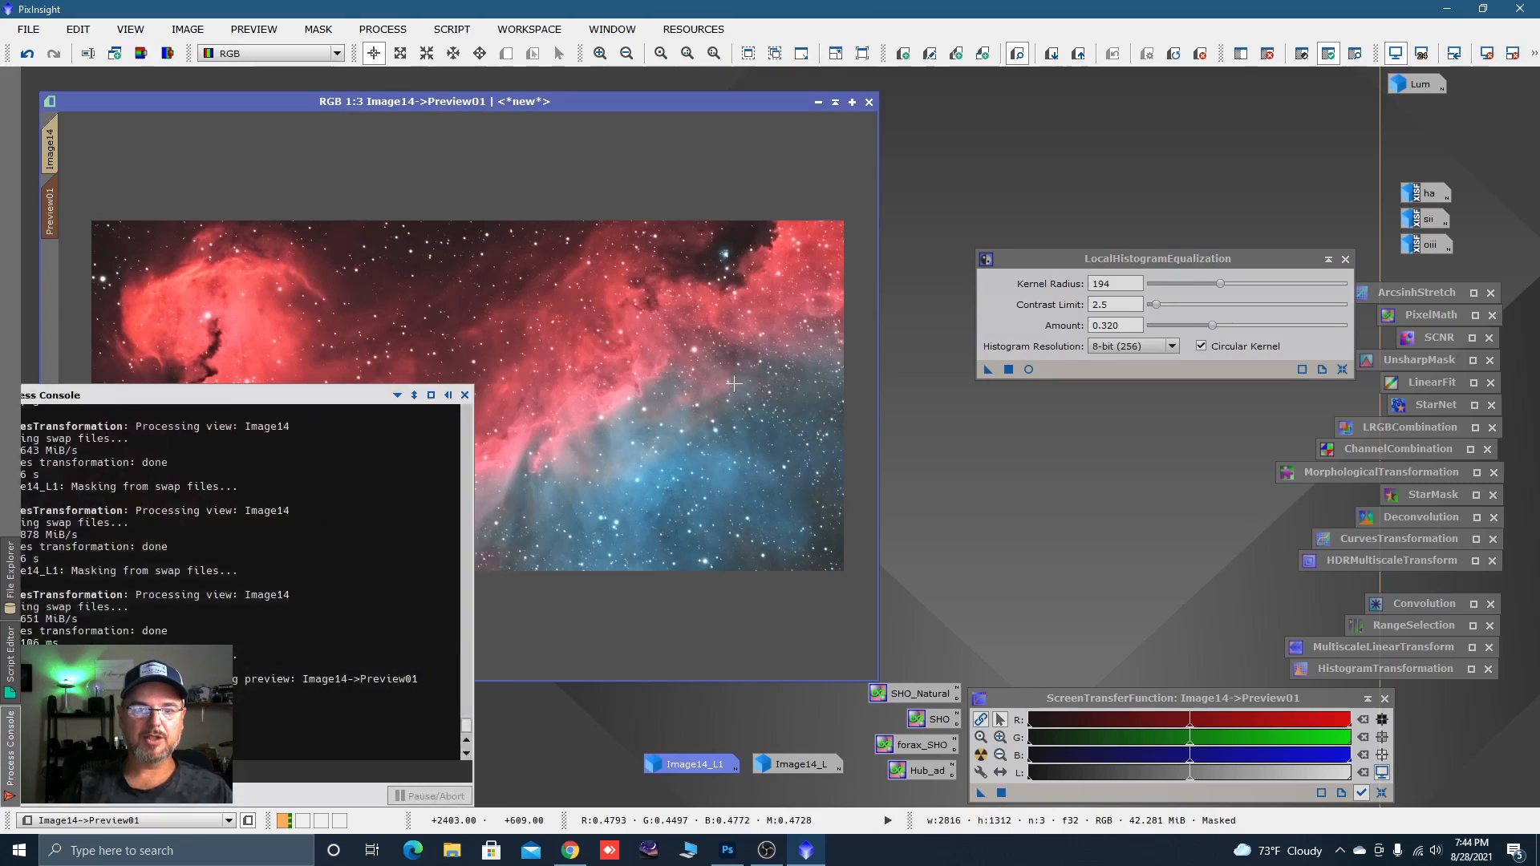
pyautogui.scroll(1, 641, 372)
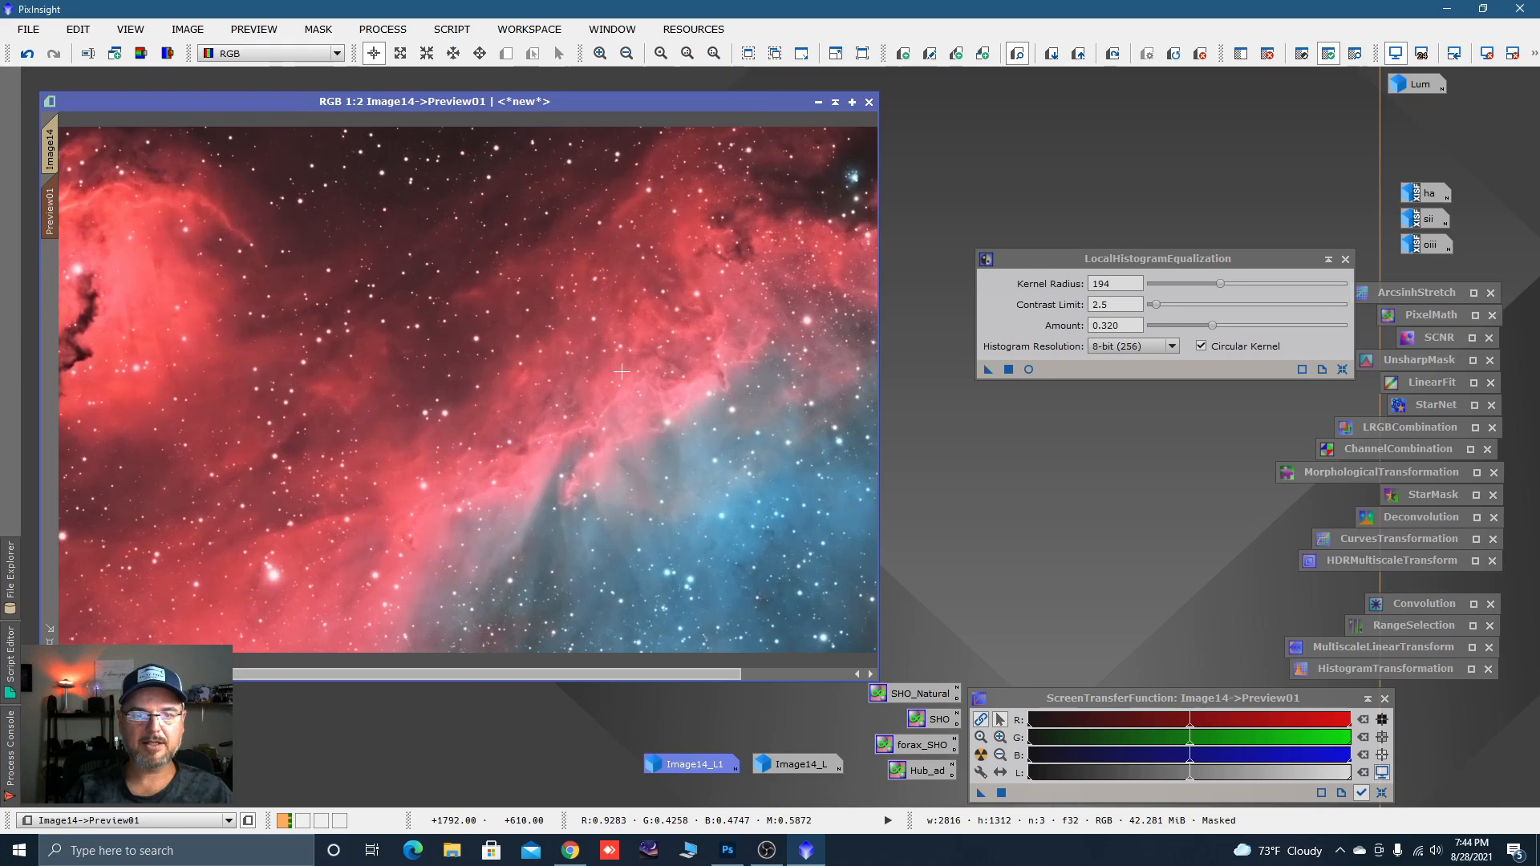
# Apply the same LocalHistogramEqualization settings to the full Image14, compare before and after with undo and redo, and minimise the process window.
pyautogui.click(48, 150)
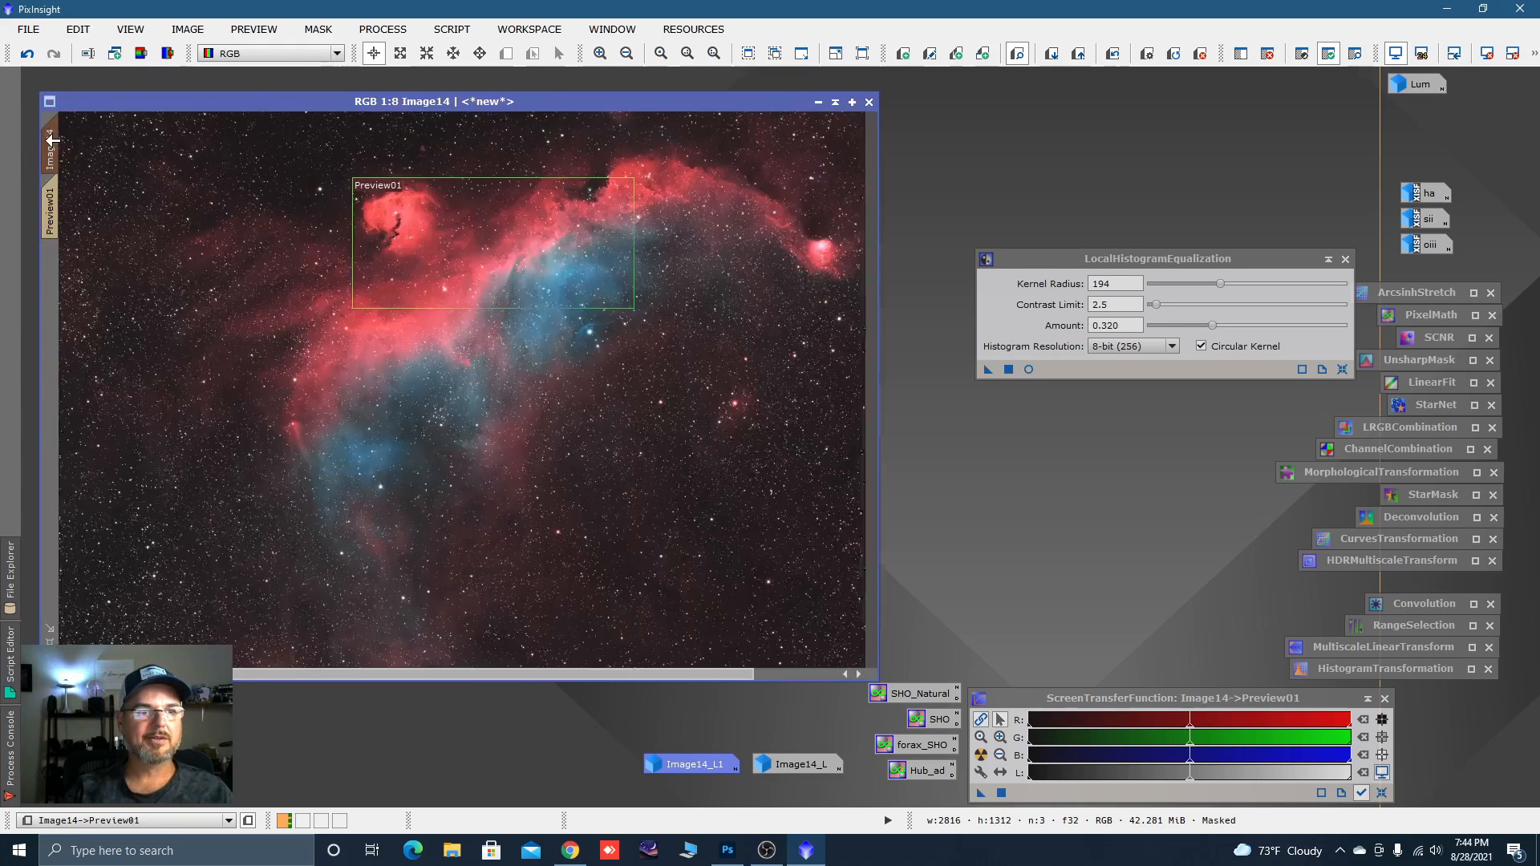
pyautogui.click(987, 371)
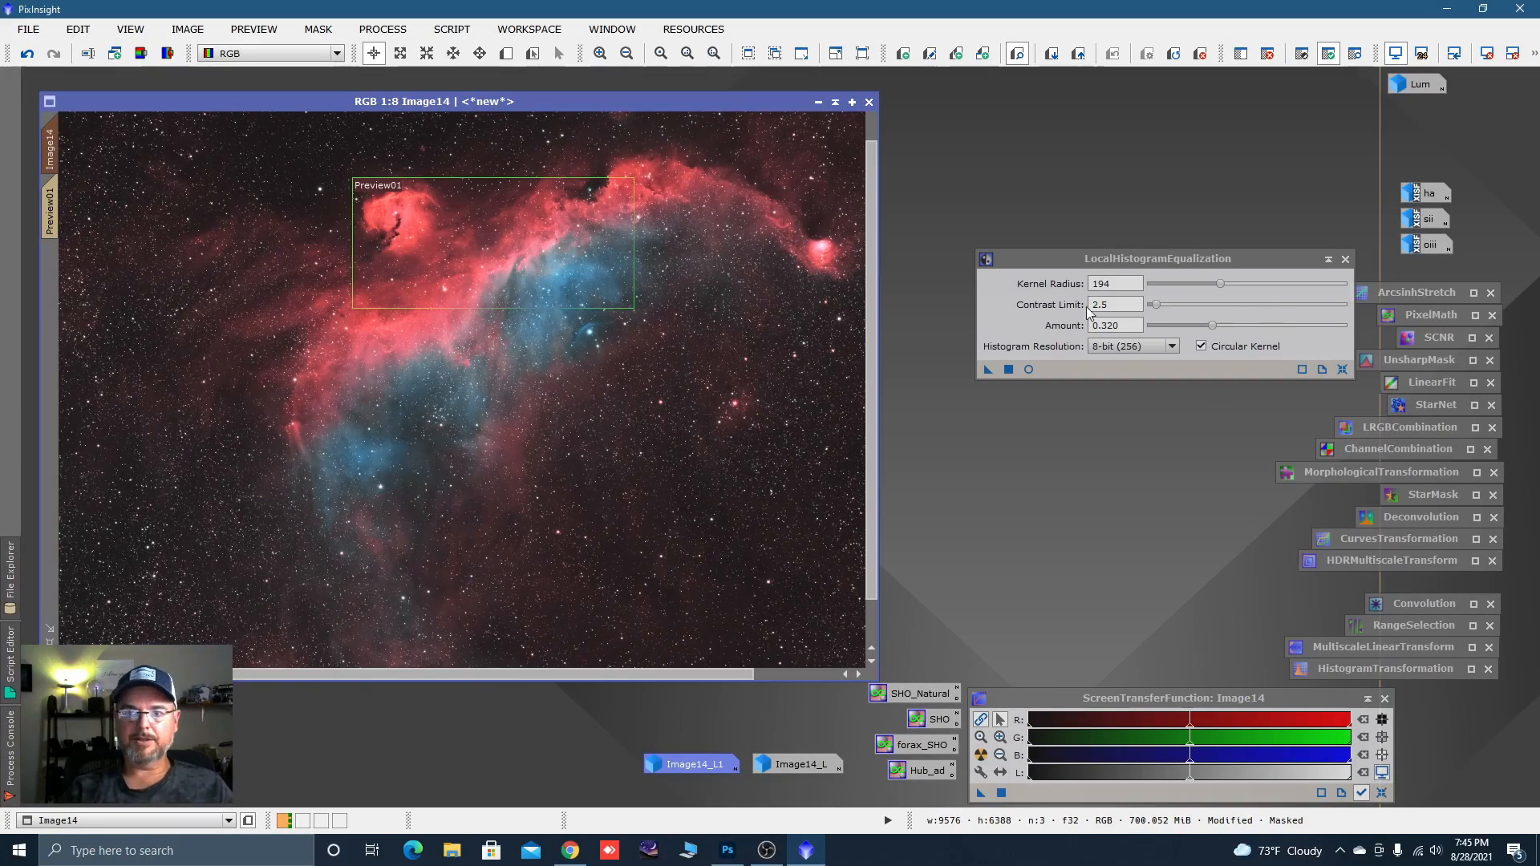
pyautogui.click(34, 61)
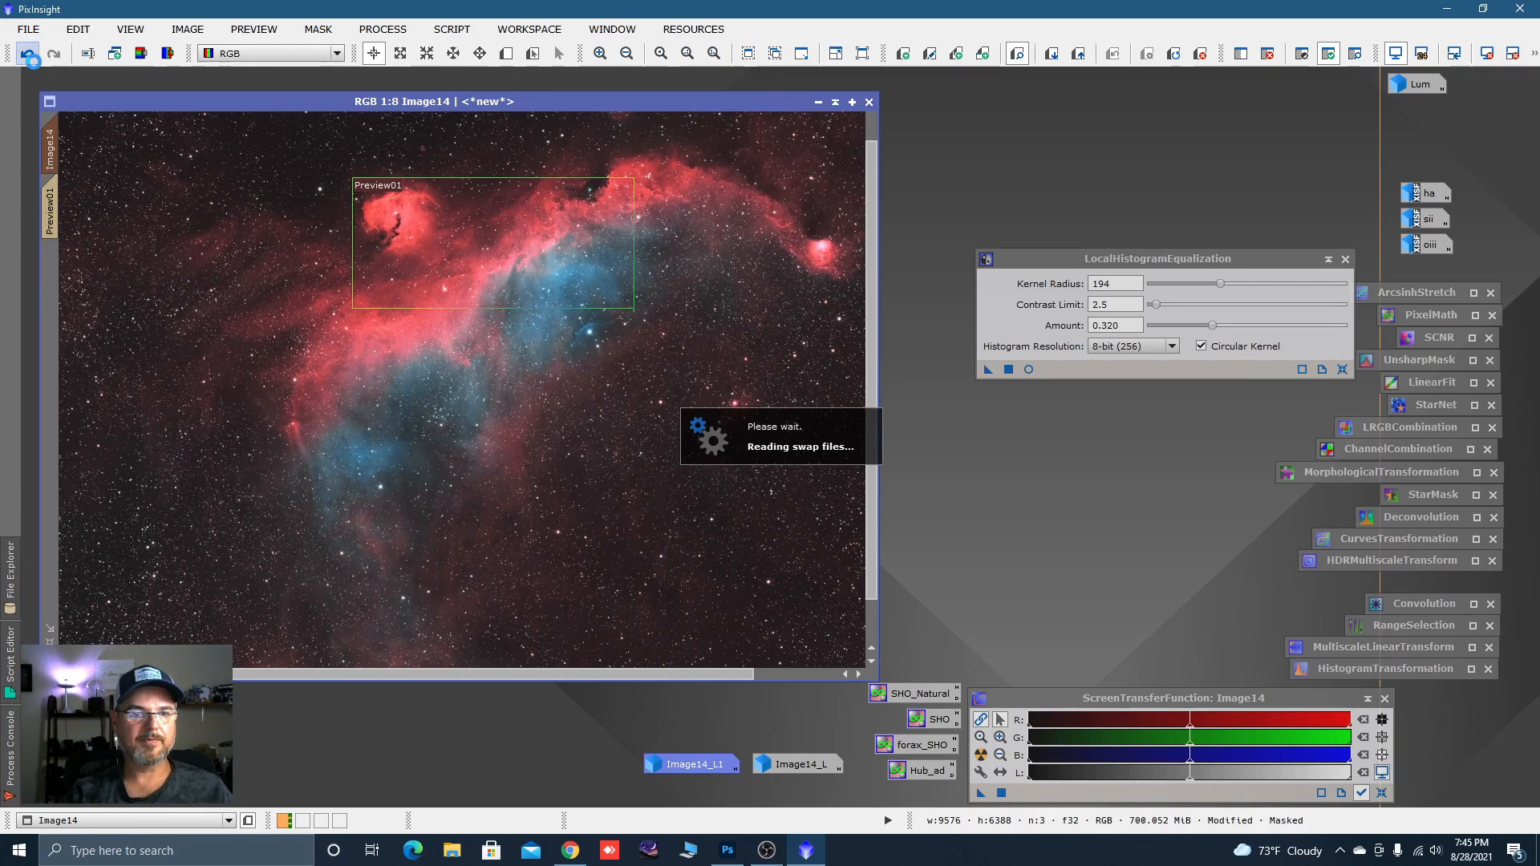
pyautogui.click(53, 54)
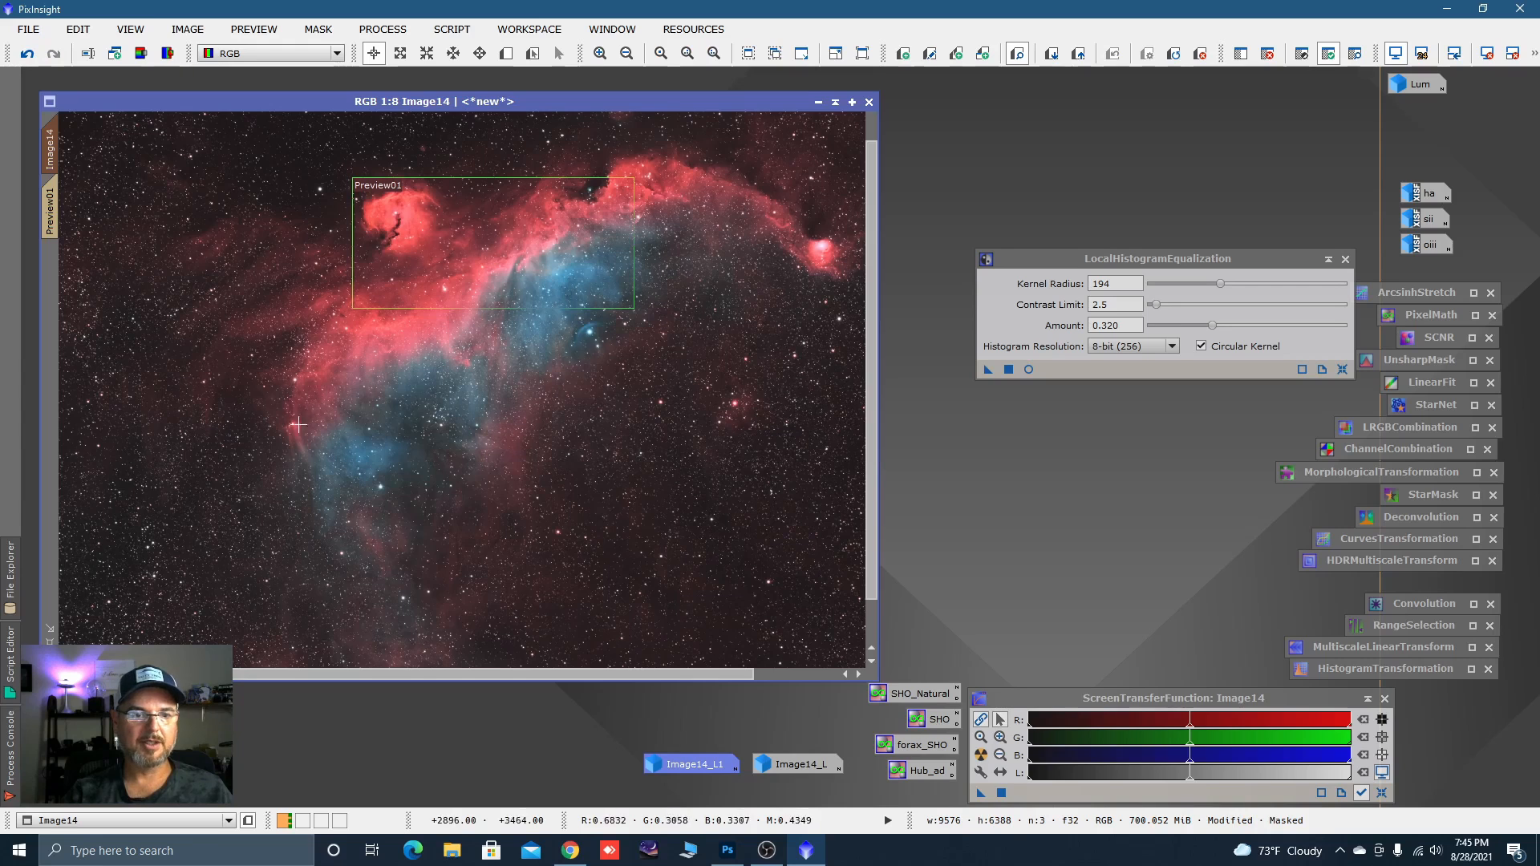
pyautogui.click(1325, 259)
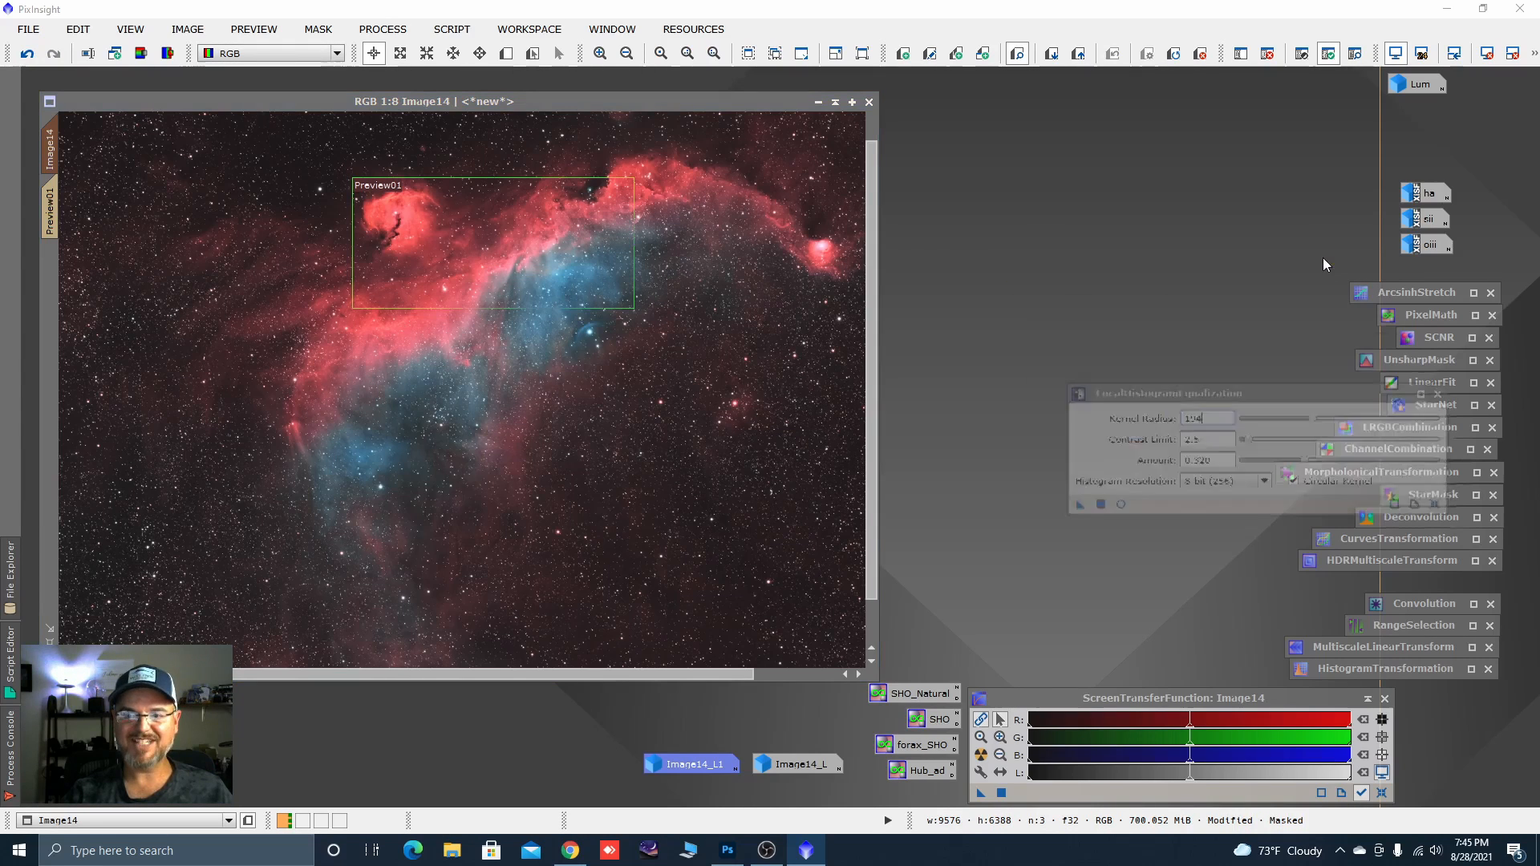
# Delete Preview01 from Image14 and remove the lightness mask from the image.
pyautogui.rightClick(64, 205)
pyautogui.click(104, 358)
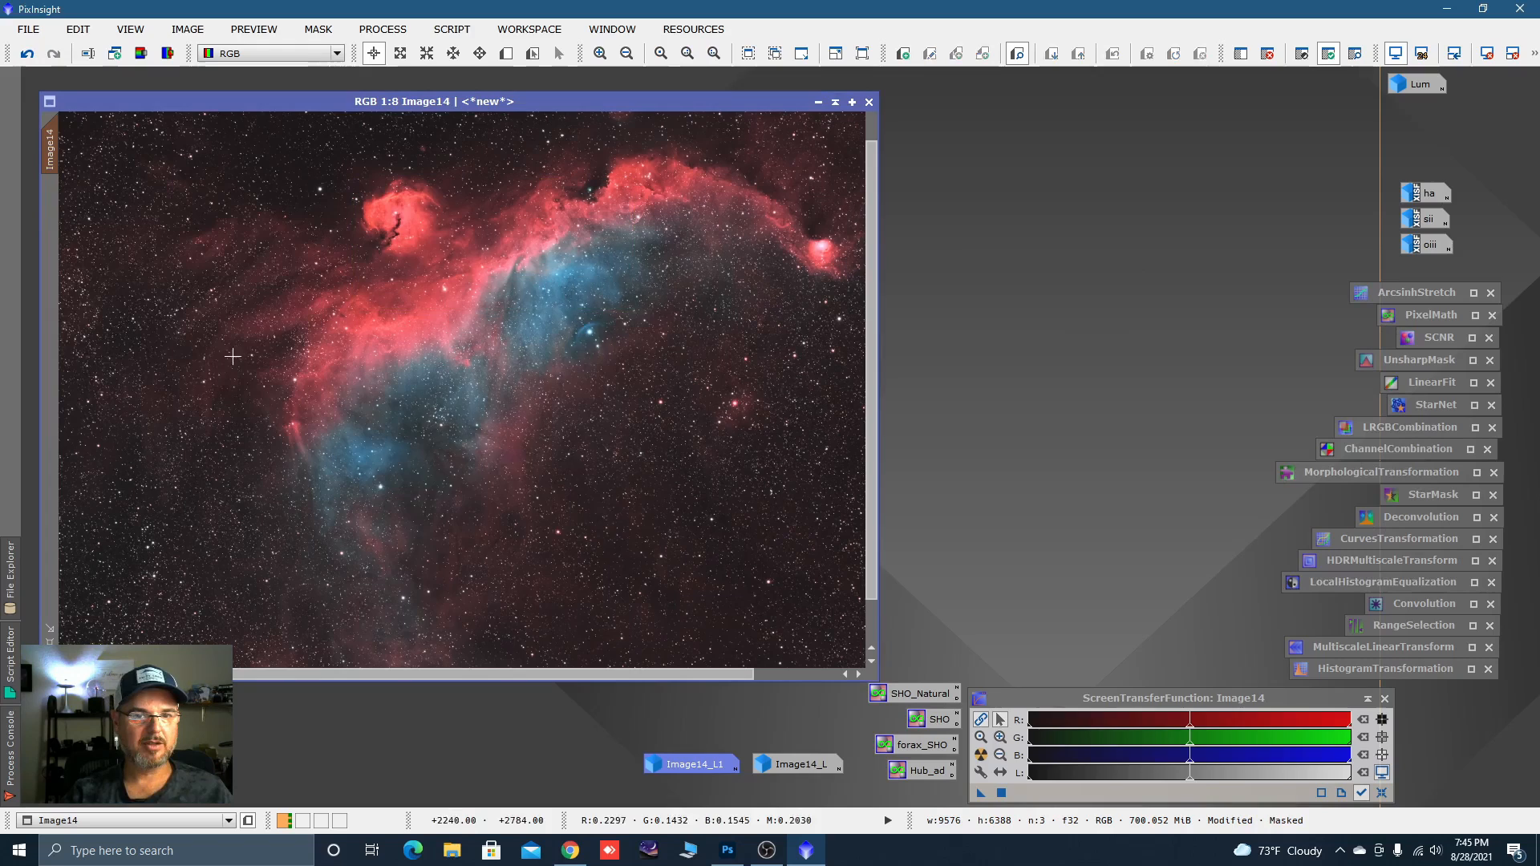
pyautogui.rightClick(395, 241)
pyautogui.moveTo(621, 425)
pyautogui.click(802, 441)
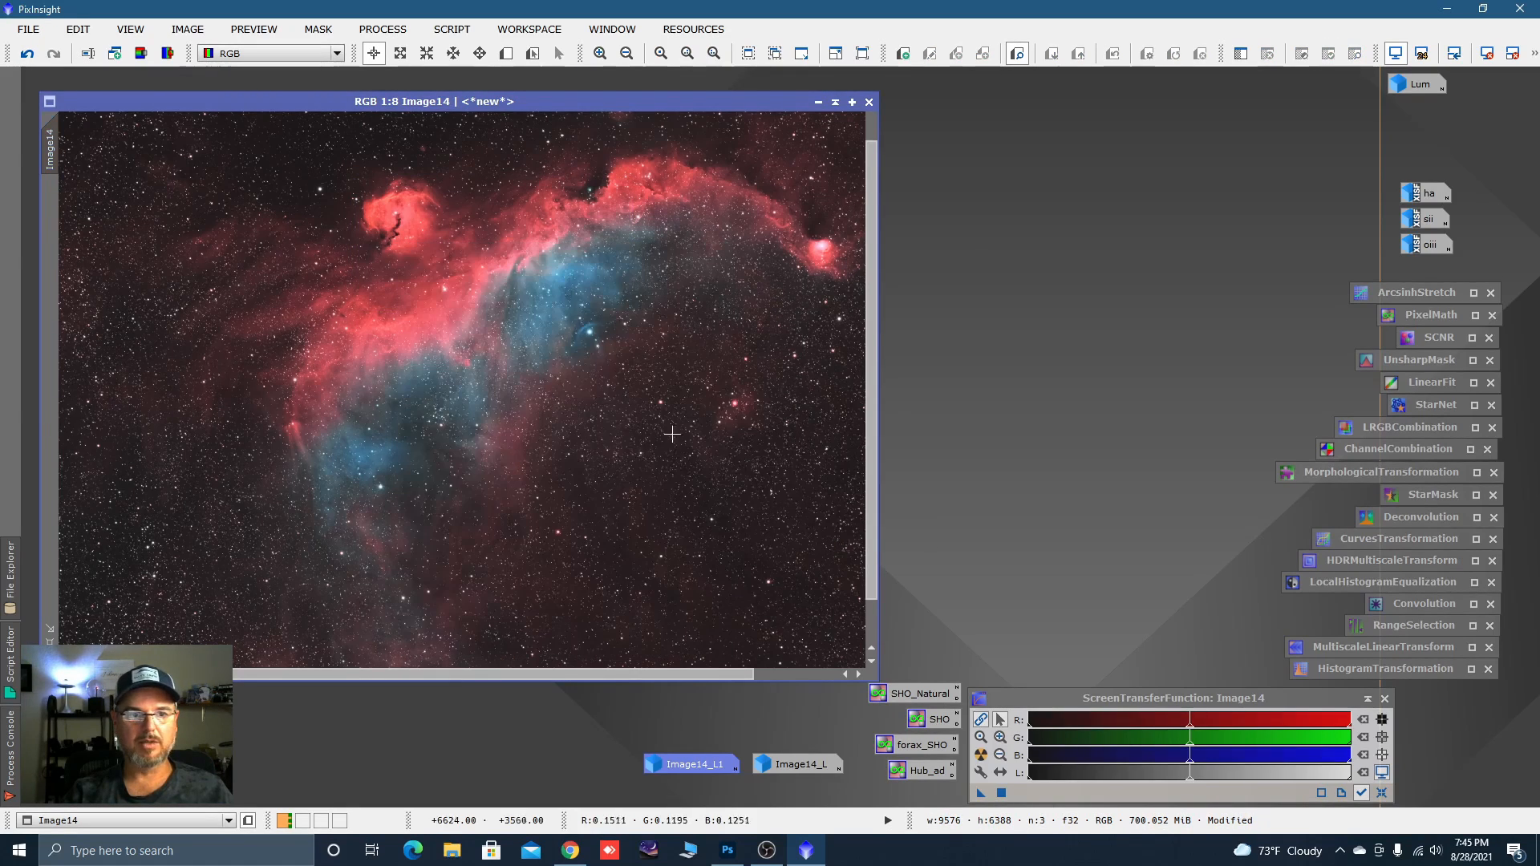
# Examine Image14's stars, dark background and faint red nebulosity up close, from the central field across to the round red nebula.
pyautogui.scroll(5, 714, 461)
pyautogui.press('space')
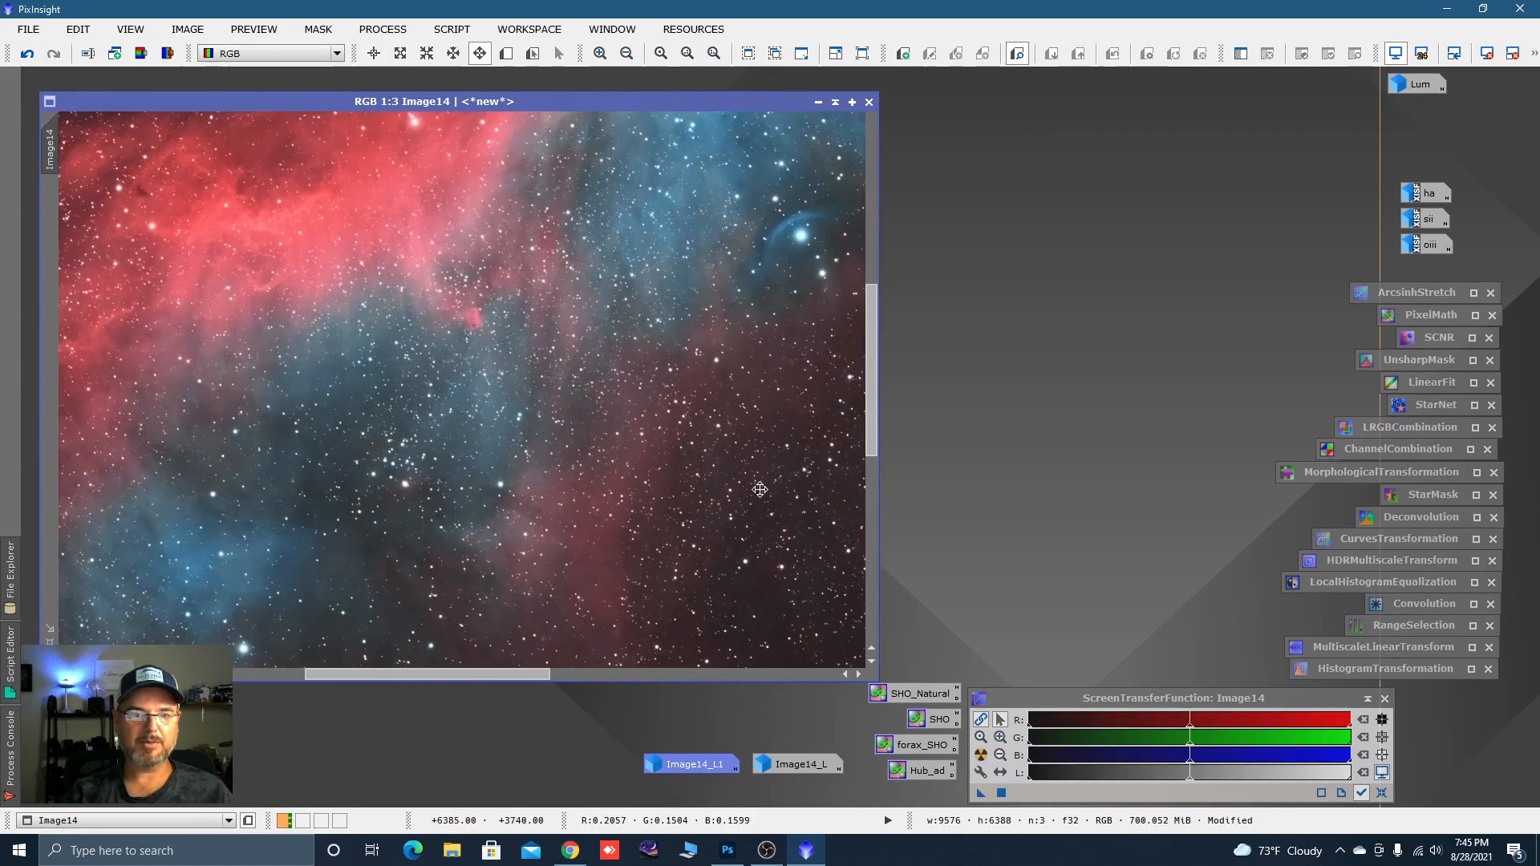
pyautogui.scroll(2, 760, 490)
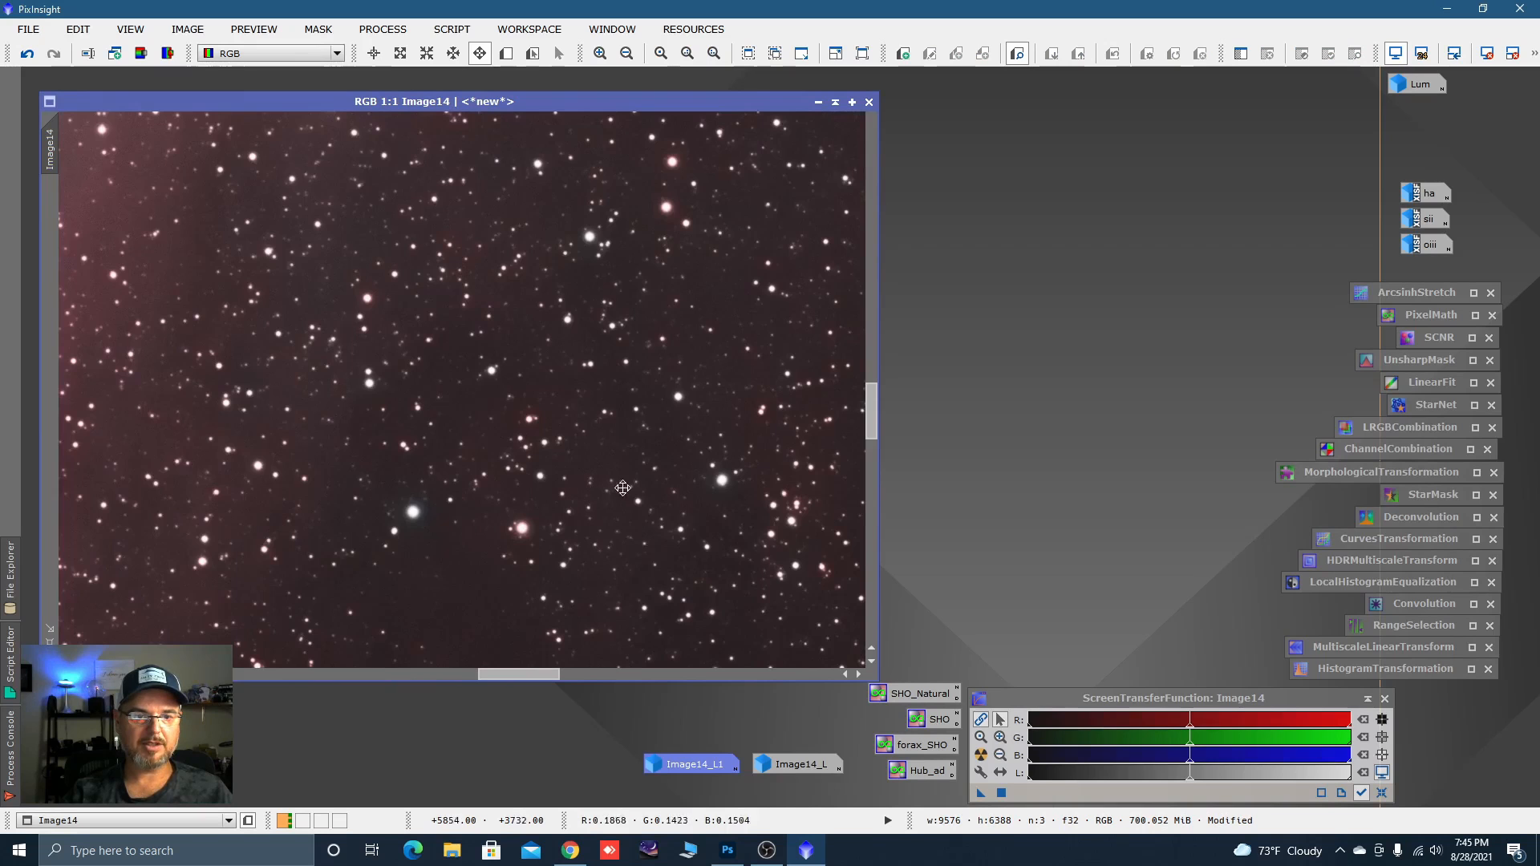
pyautogui.scroll(-1, 669, 443)
pyautogui.moveTo(347, 402); pyautogui.dragTo(667, 482)
pyautogui.scroll(1, 466, 459)
pyautogui.scroll(-1, 656, 351)
pyautogui.moveTo(292, 436); pyautogui.dragTo(642, 465)
pyautogui.moveTo(345, 425); pyautogui.dragTo(586, 473)
pyautogui.moveTo(297, 442); pyautogui.dragTo(563, 490)
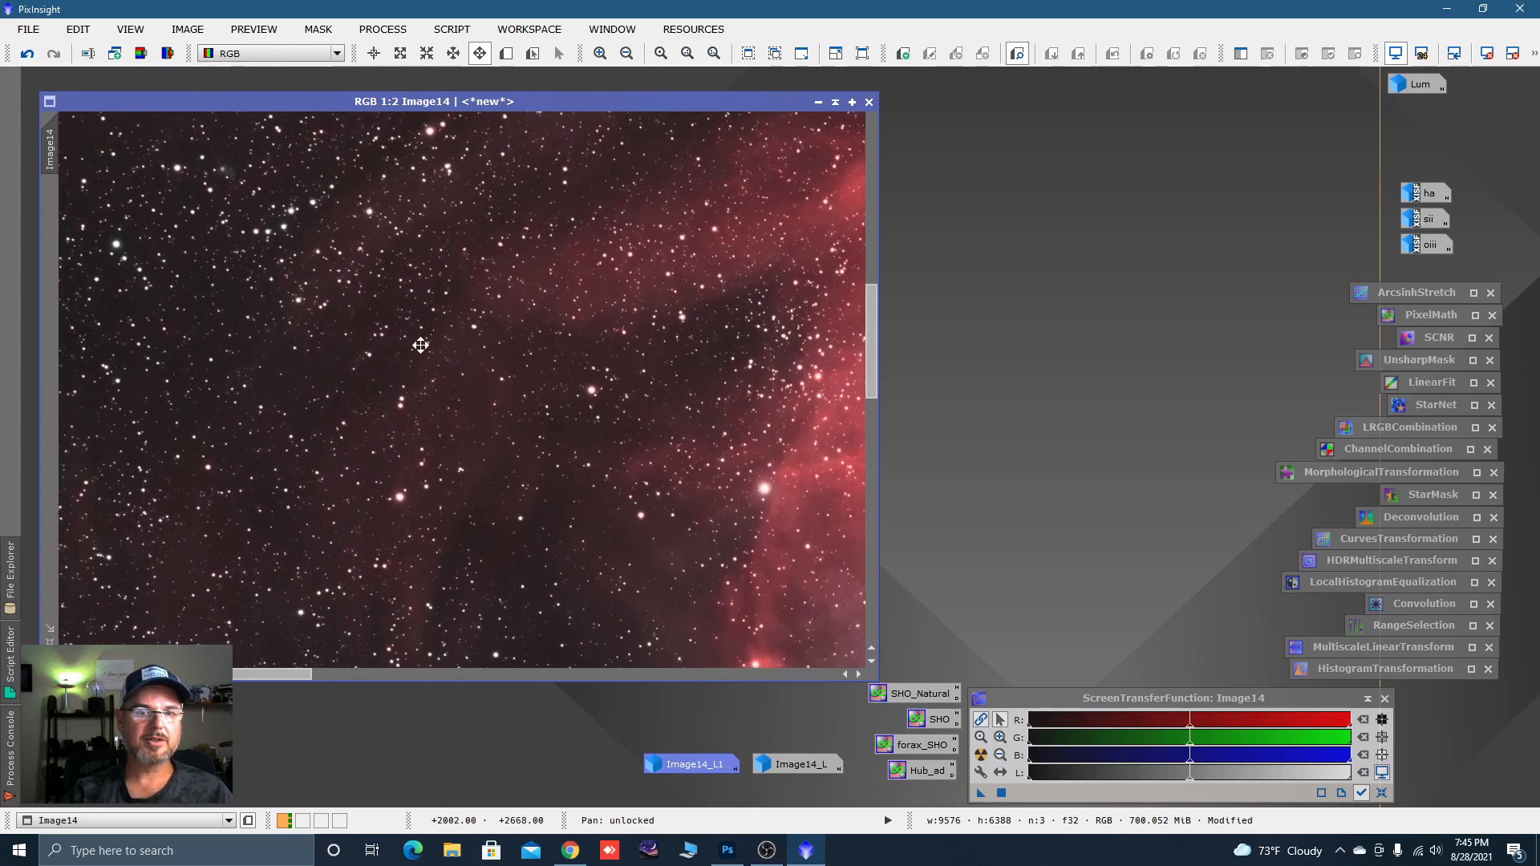
pyautogui.moveTo(420, 343); pyautogui.dragTo(343, 474)
pyautogui.scroll(-1, 400, 417)
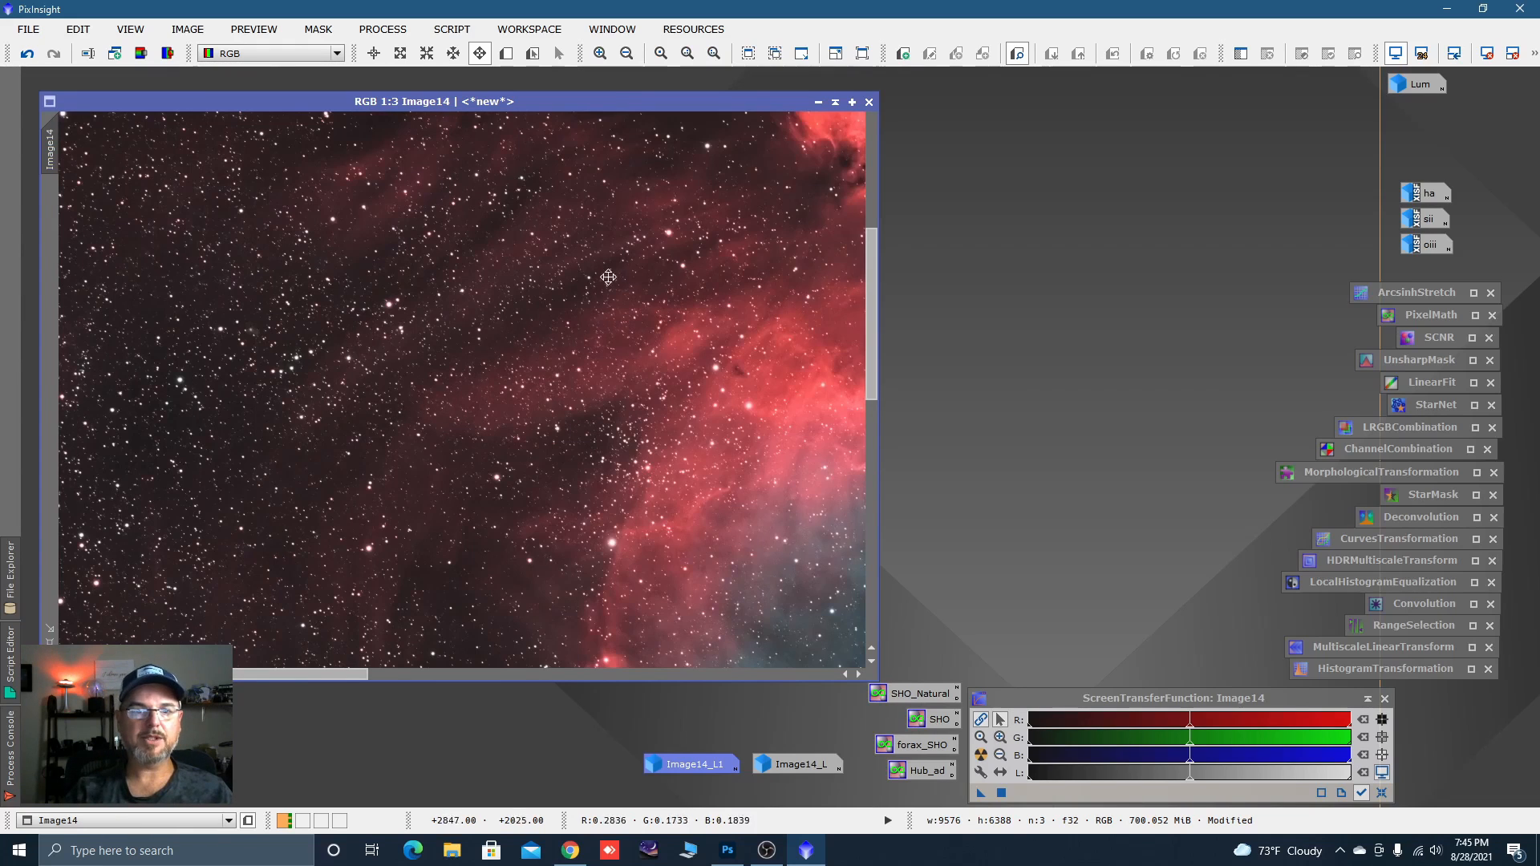
pyautogui.moveTo(682, 234); pyautogui.dragTo(533, 344)
pyautogui.scroll(-3, 534, 344)
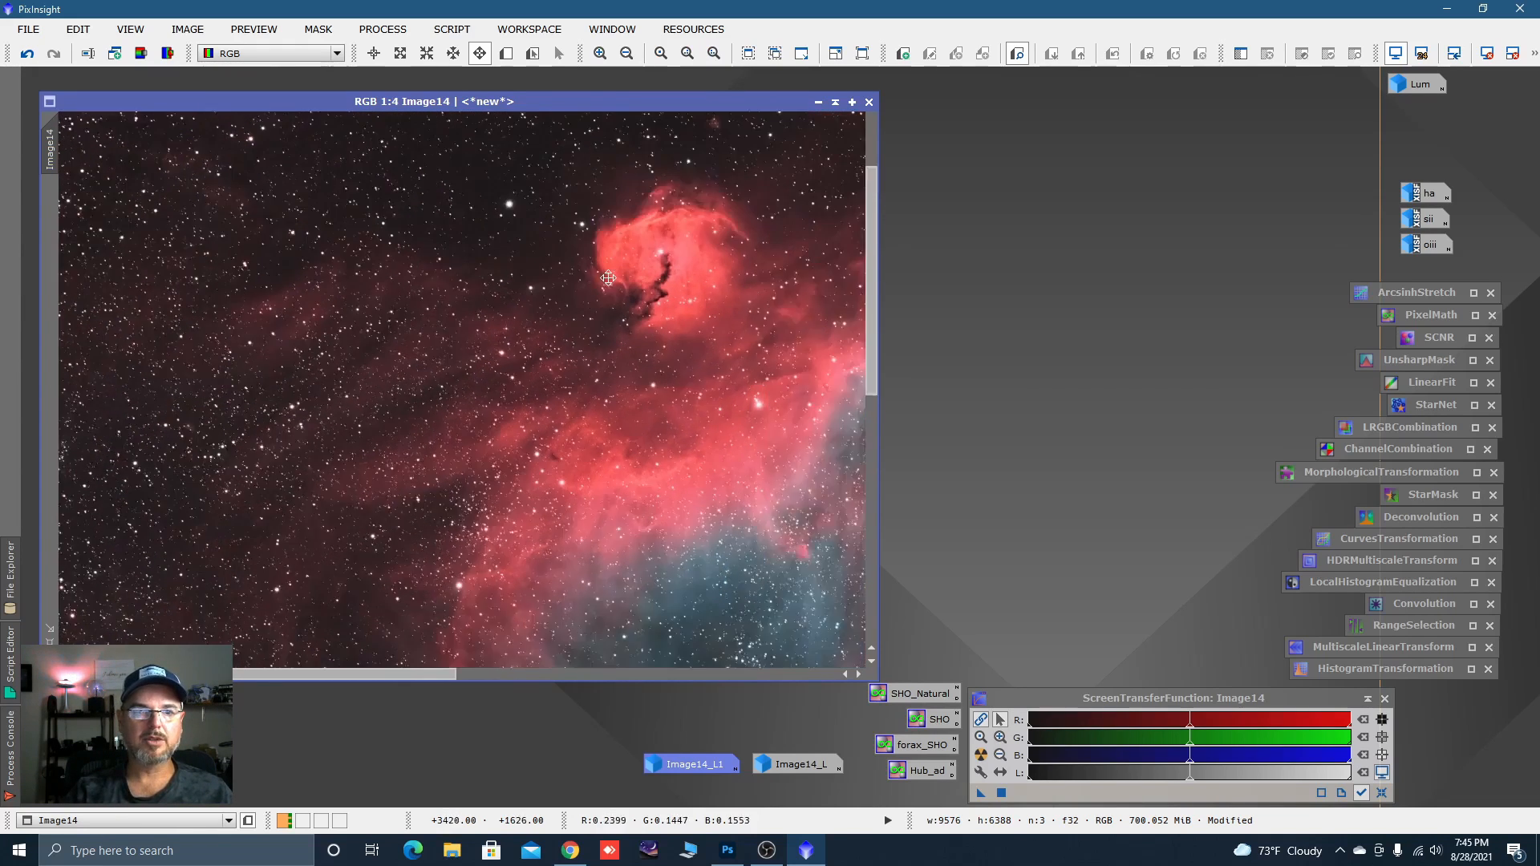
pyautogui.scroll(-3, 607, 278)
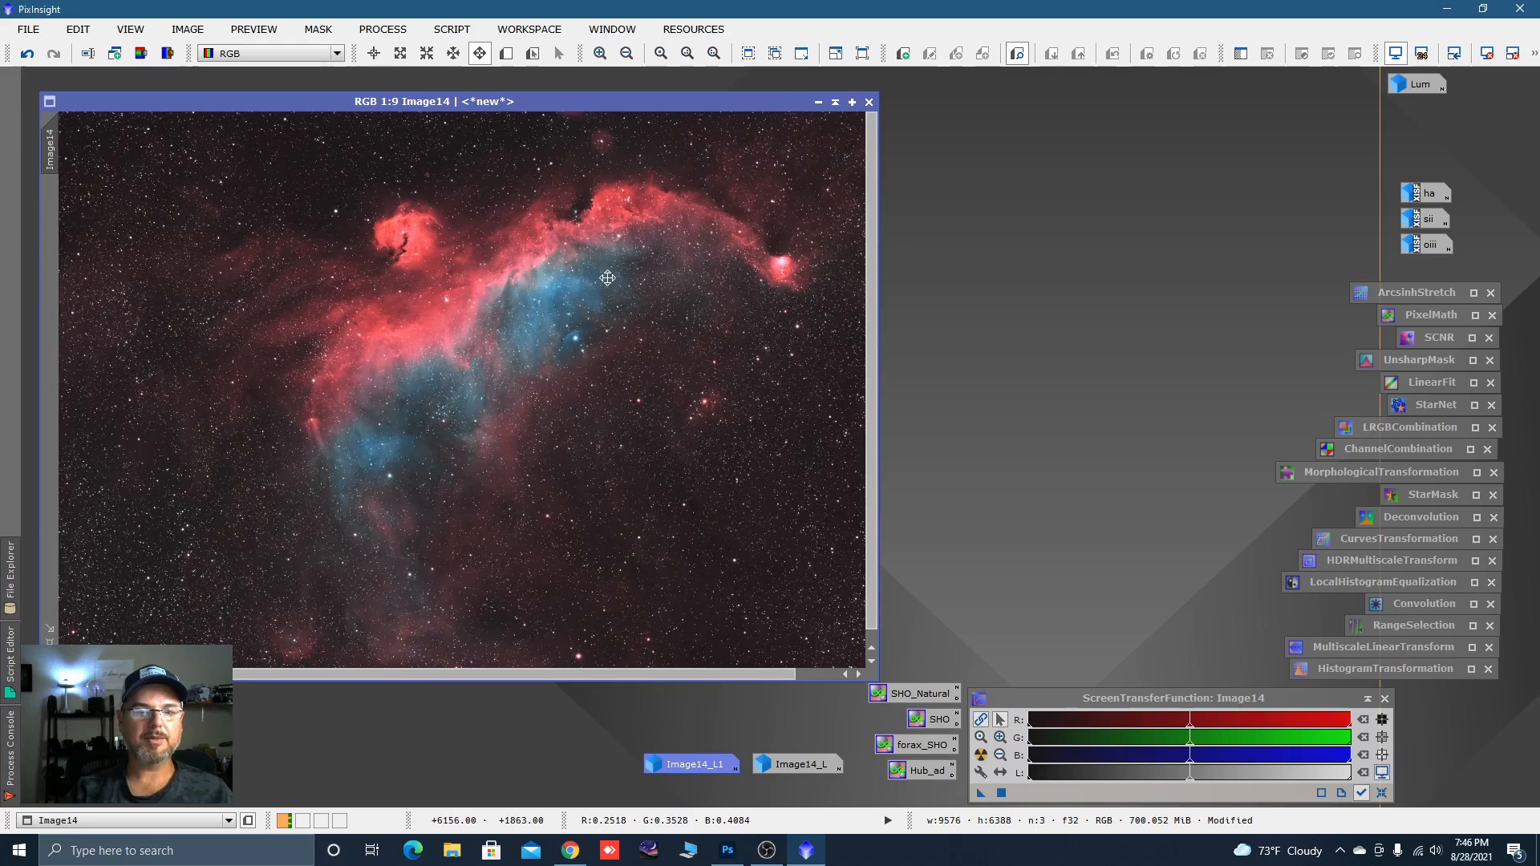
# Examine Image14's blue nebula regions and the faint lower nebulosity, and finish with the whole image in view.
pyautogui.scroll(5, 516, 509)
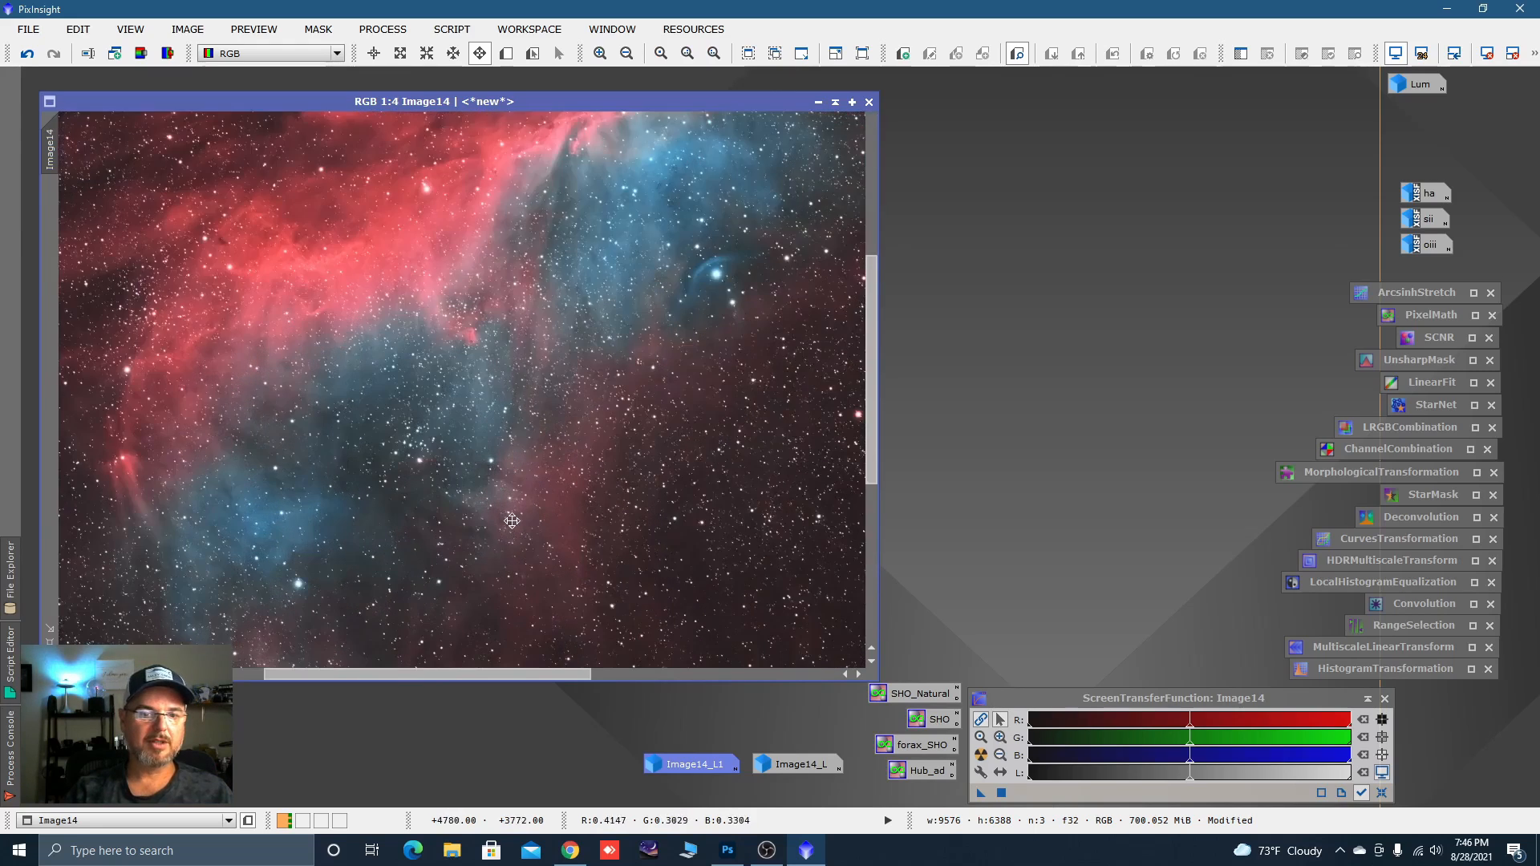
pyautogui.moveTo(443, 458); pyautogui.dragTo(550, 412)
pyautogui.moveTo(507, 460); pyautogui.dragTo(359, 337)
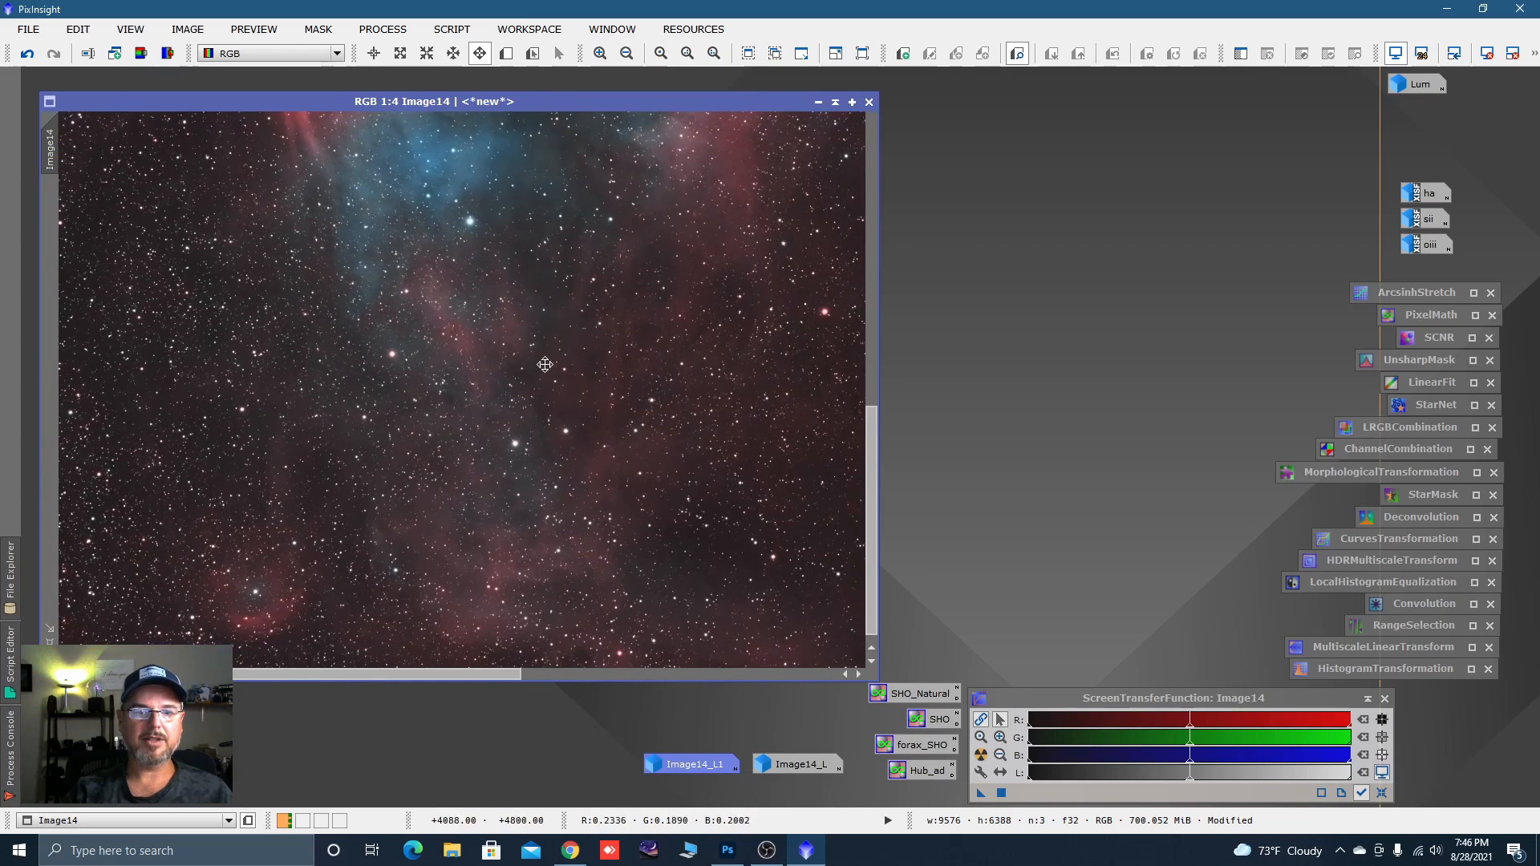
pyautogui.scroll(-3, 566, 245)
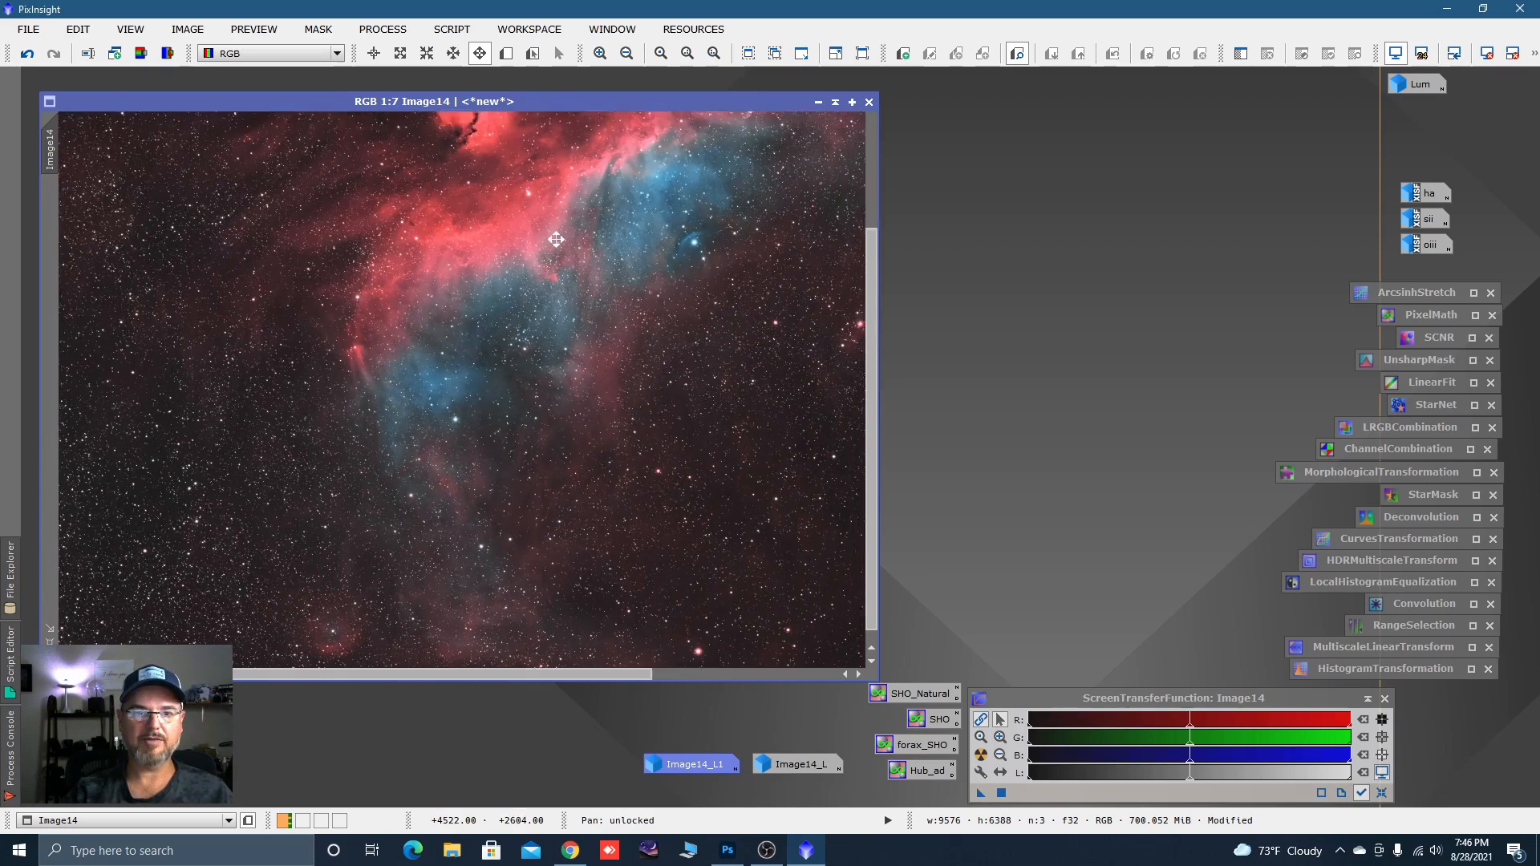
pyautogui.moveTo(712, 175); pyautogui.dragTo(494, 350)
pyautogui.moveTo(641, 244); pyautogui.dragTo(646, 369)
pyautogui.press('space')
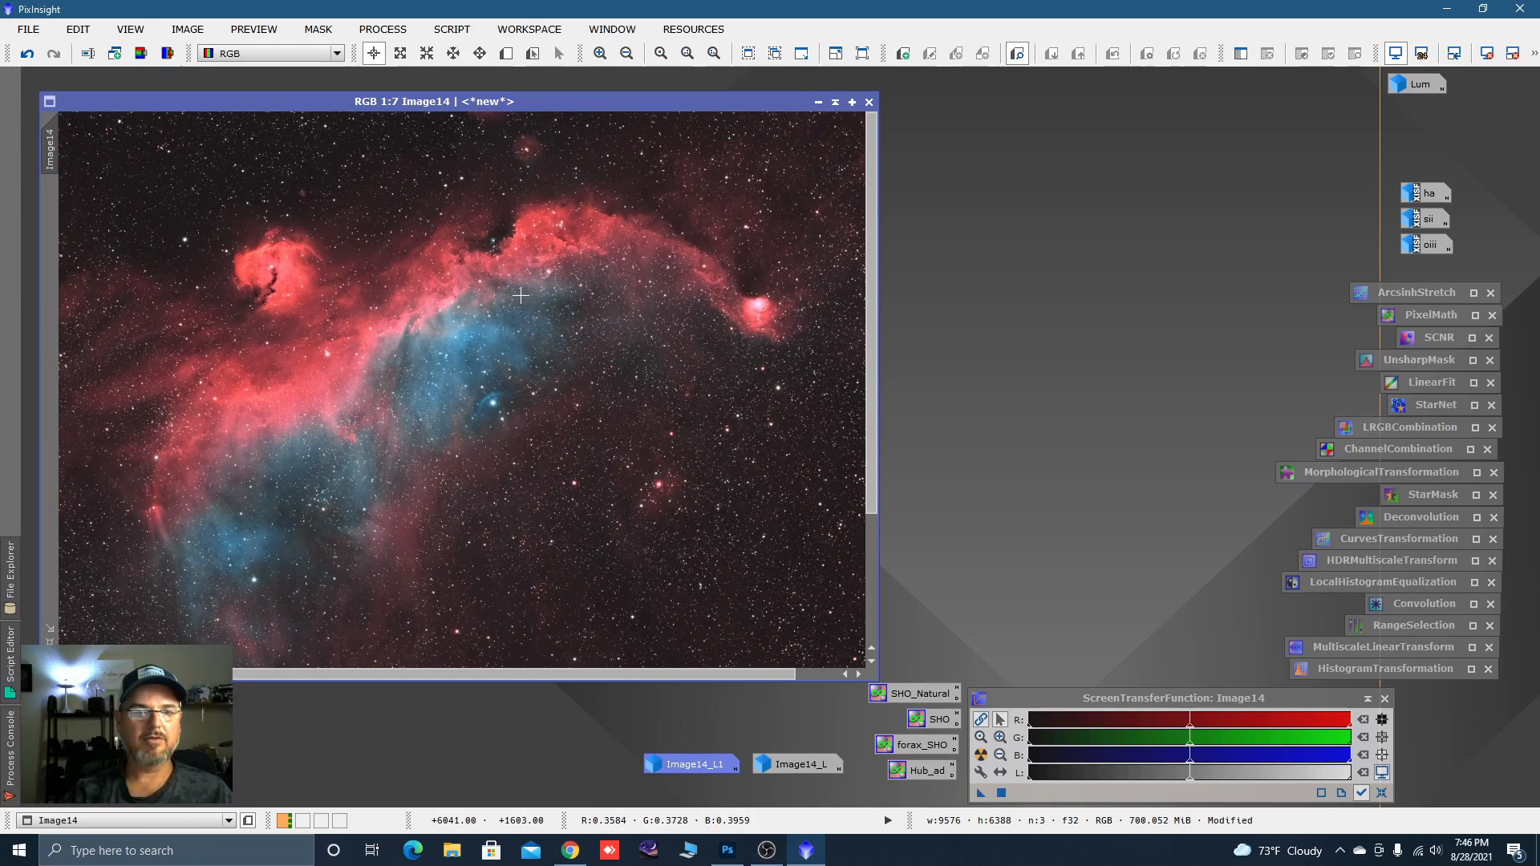
pyautogui.scroll(-3, 575, 305)
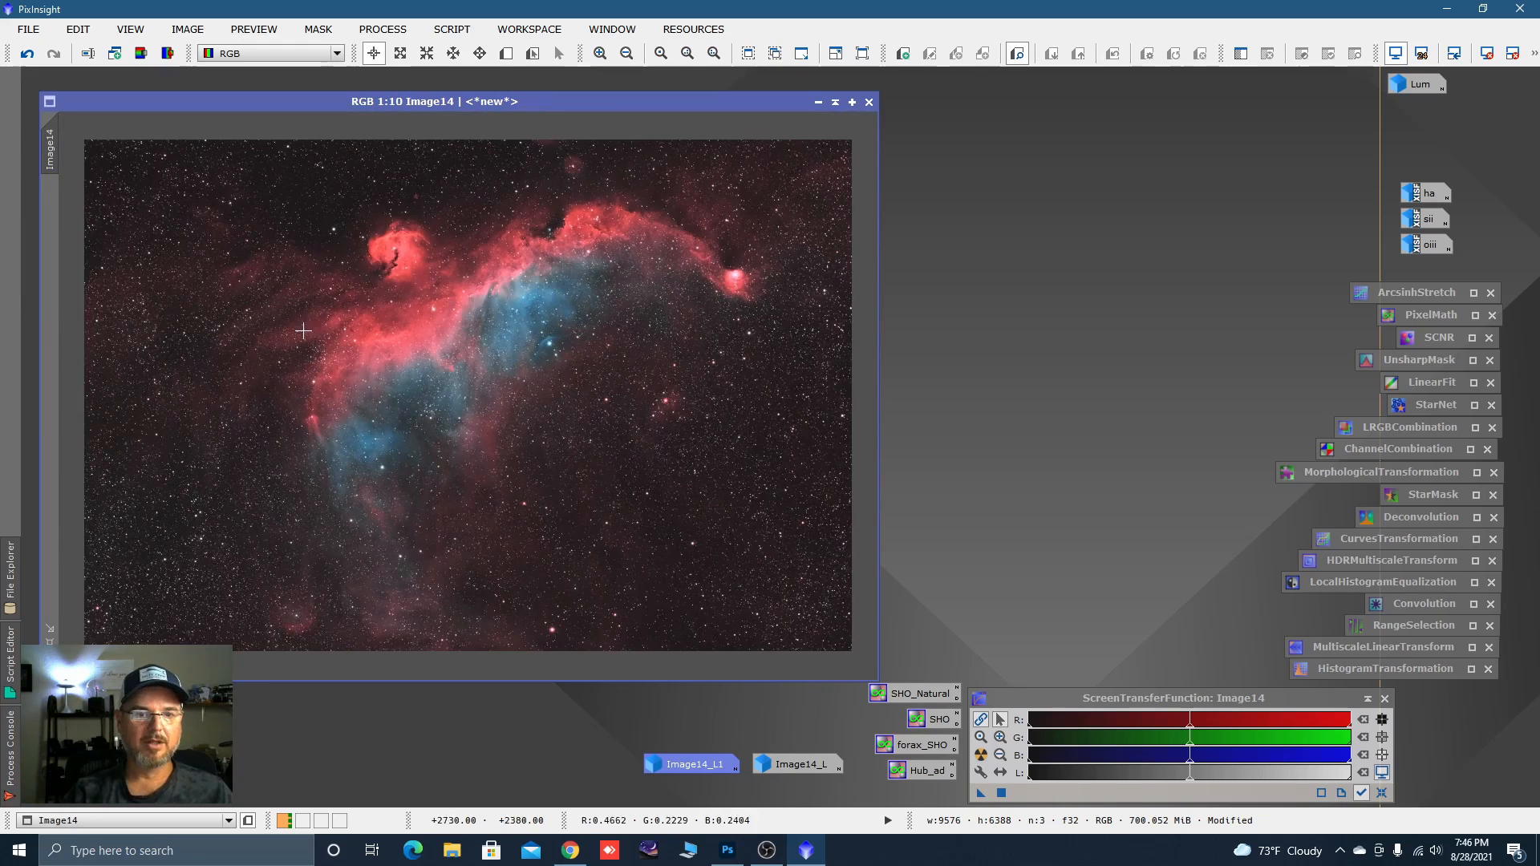
# Restore Image13 and remove its green cast with SCNR, using Average Neutral protection and an amount of 0.92.
pyautogui.doubleClick(74, 754)
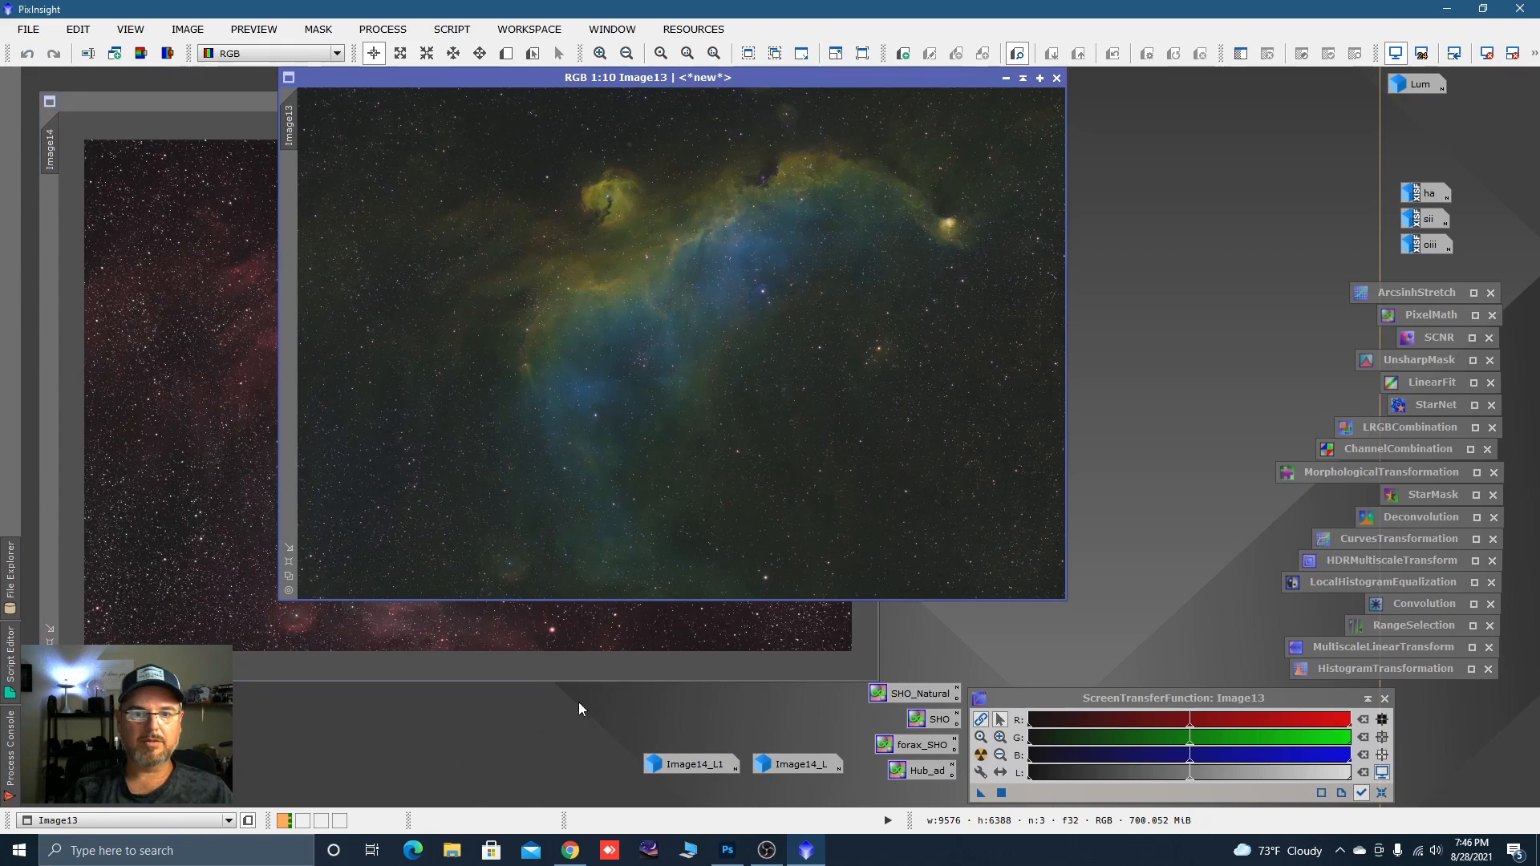
pyautogui.moveTo(710, 83); pyautogui.dragTo(734, 183)
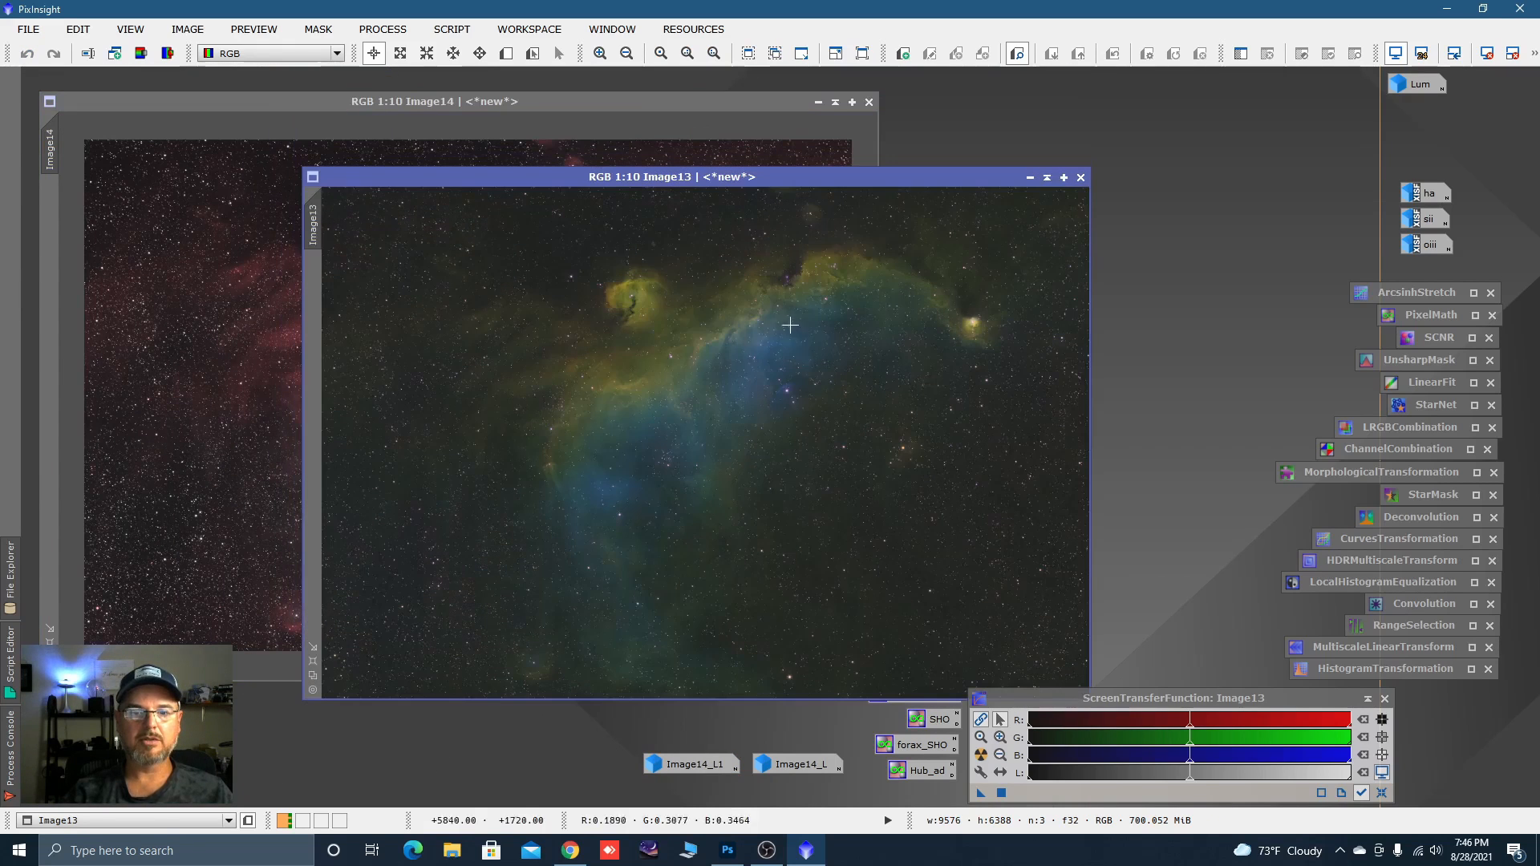
pyautogui.doubleClick(1426, 341)
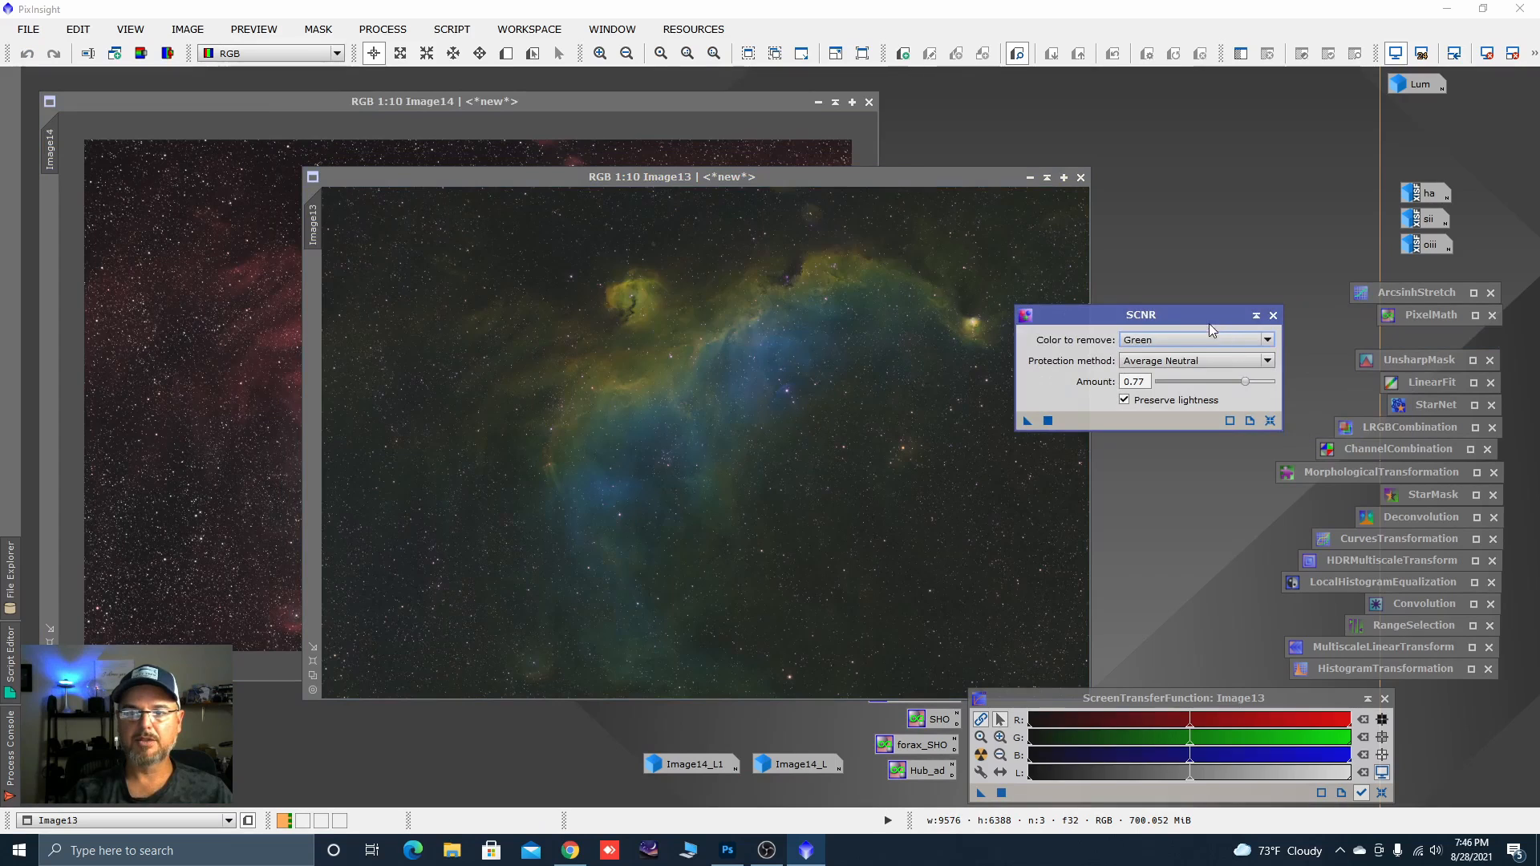
pyautogui.moveTo(1204, 315); pyautogui.dragTo(1286, 321)
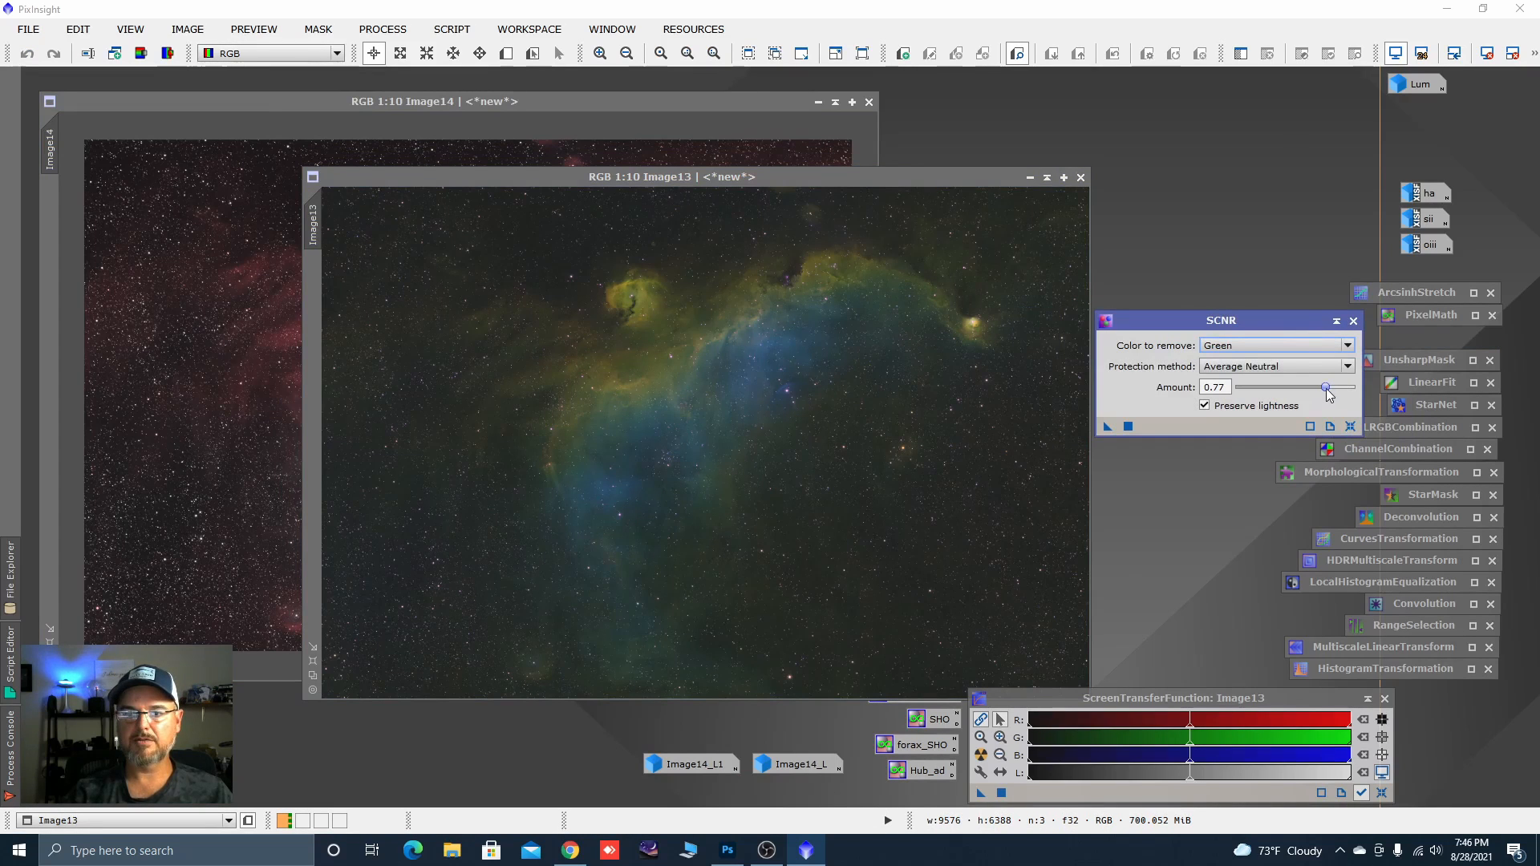
pyautogui.moveTo(1110, 427); pyautogui.dragTo(979, 447)
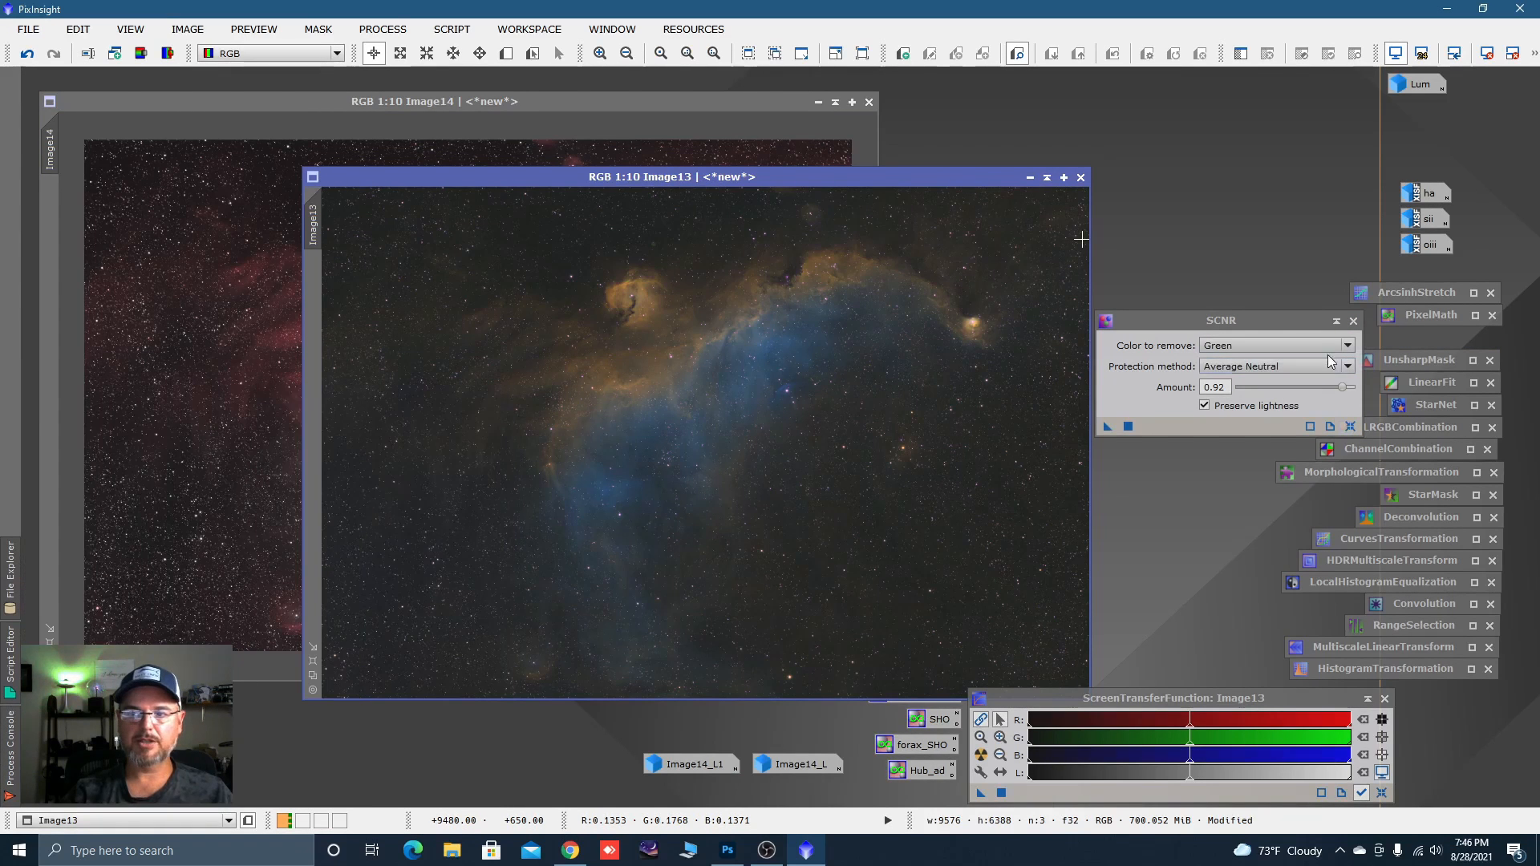
pyautogui.click(1336, 322)
pyautogui.moveTo(983, 180); pyautogui.dragTo(816, 183)
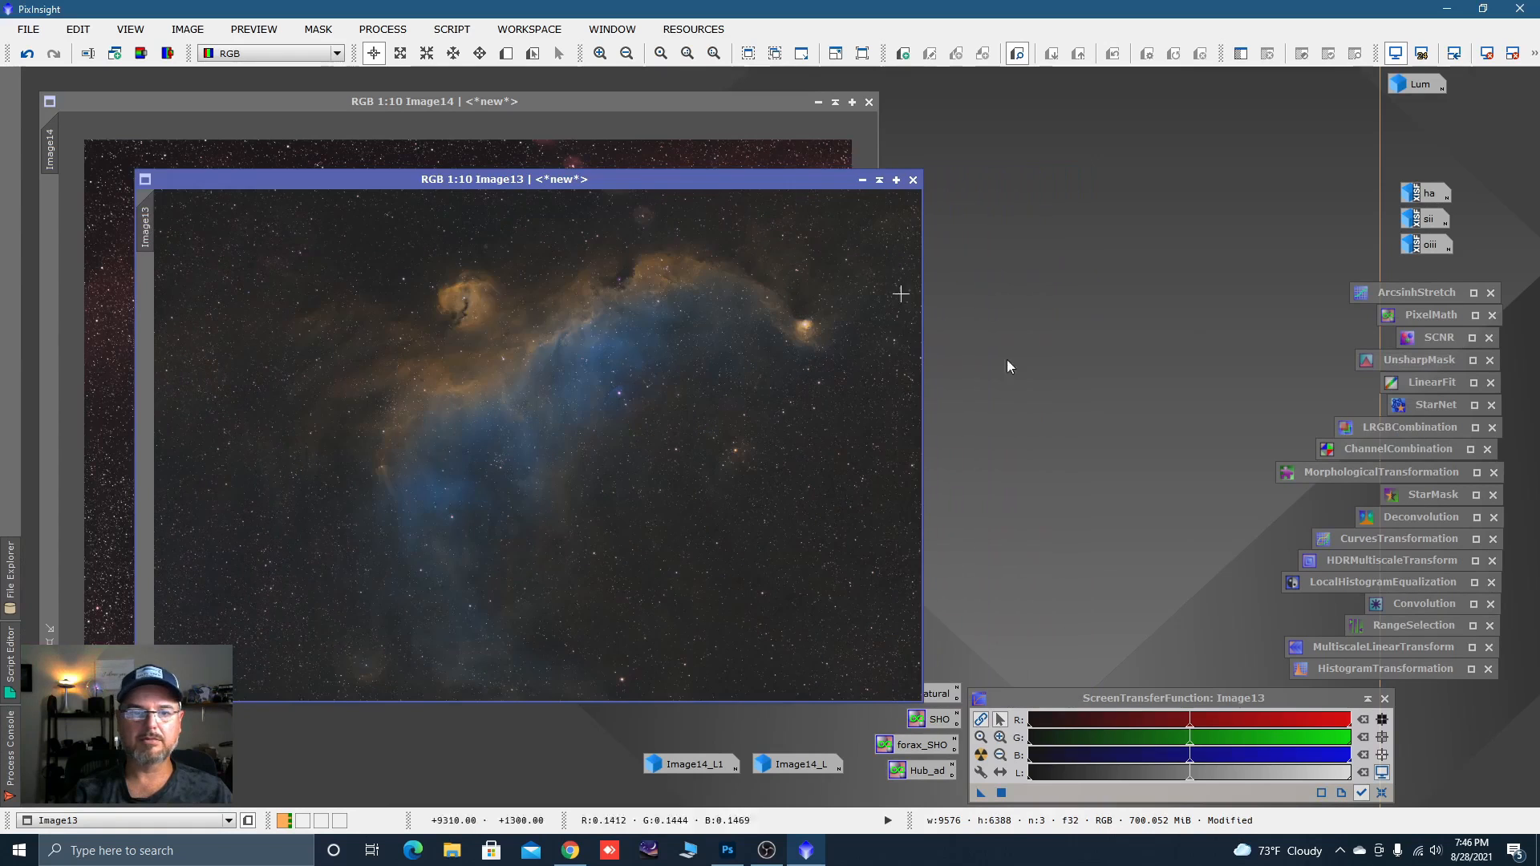
# Apply curves to Image13: an RGB/K S-curve through about (0.61, 0.70) and (0.194, 0.178), and saturation raised through about (0.364, 0.501).
pyautogui.doubleClick(1363, 539)
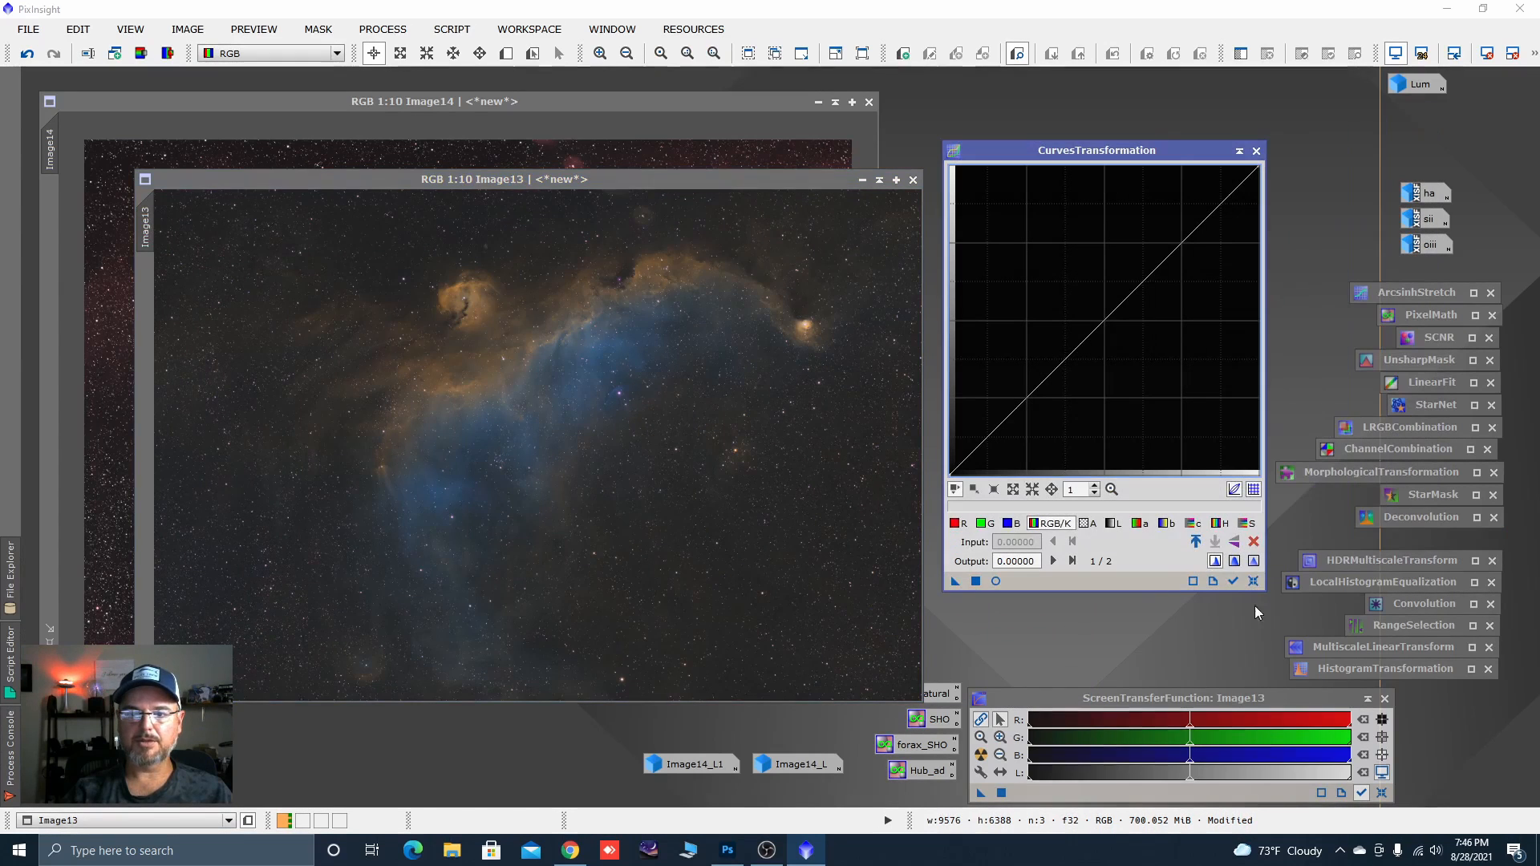
pyautogui.click(996, 582)
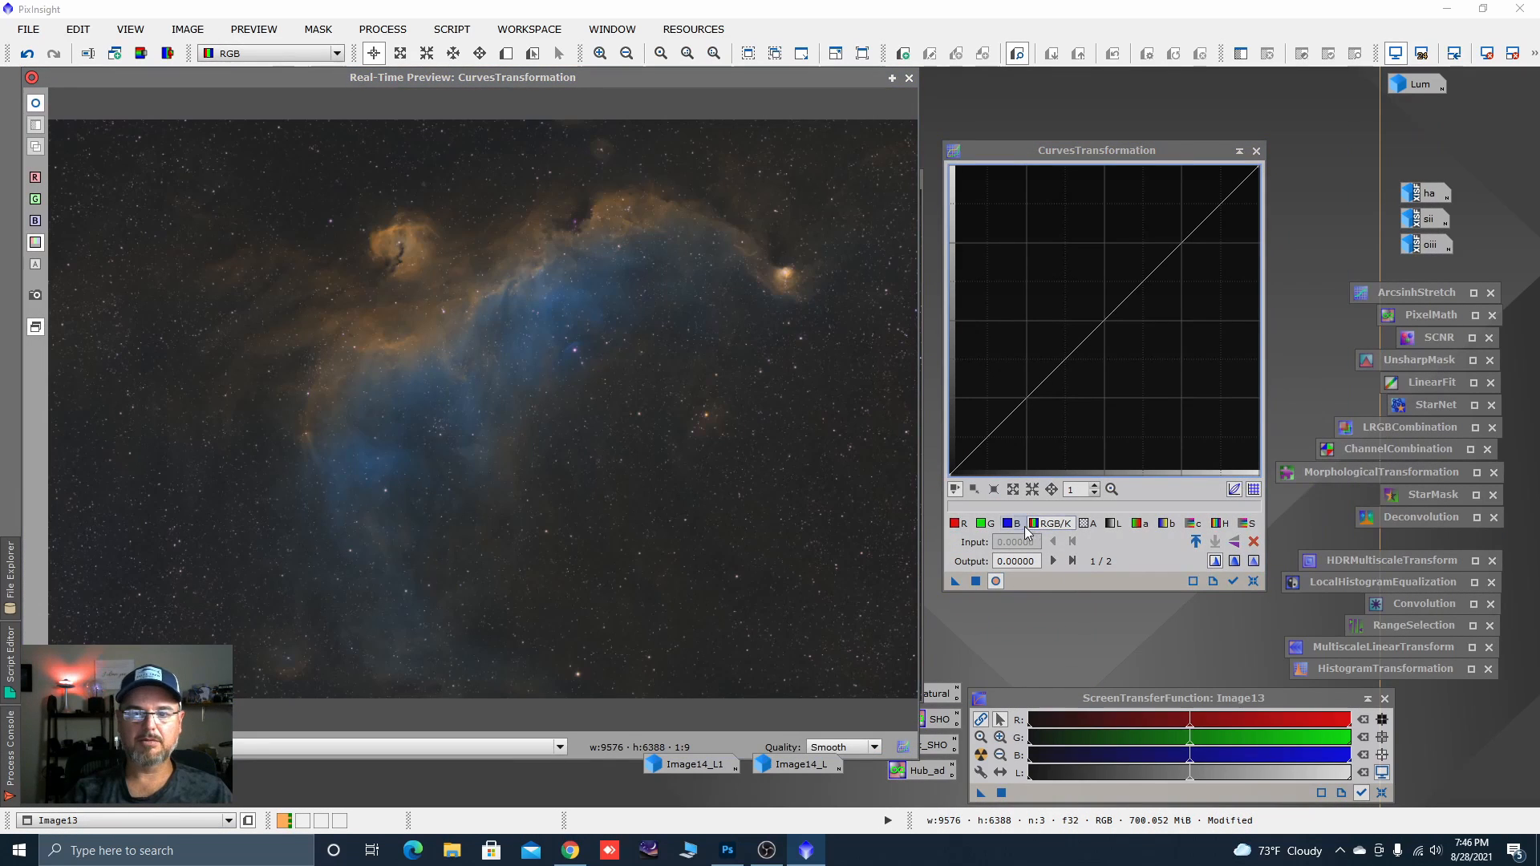
pyautogui.moveTo(1151, 272); pyautogui.dragTo(1137, 256)
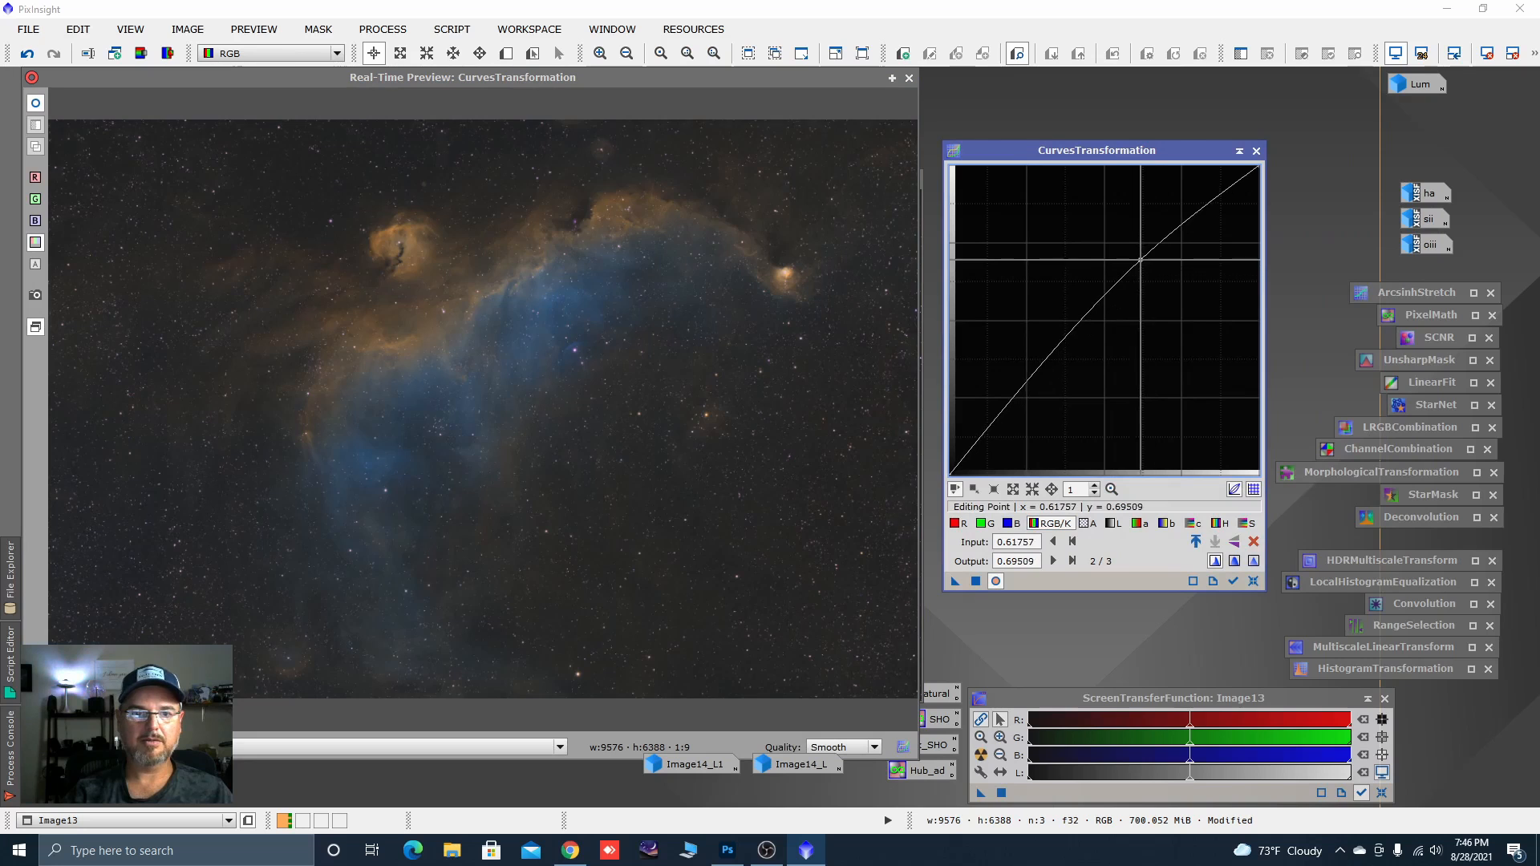
pyautogui.moveTo(1010, 404); pyautogui.dragTo(1009, 420)
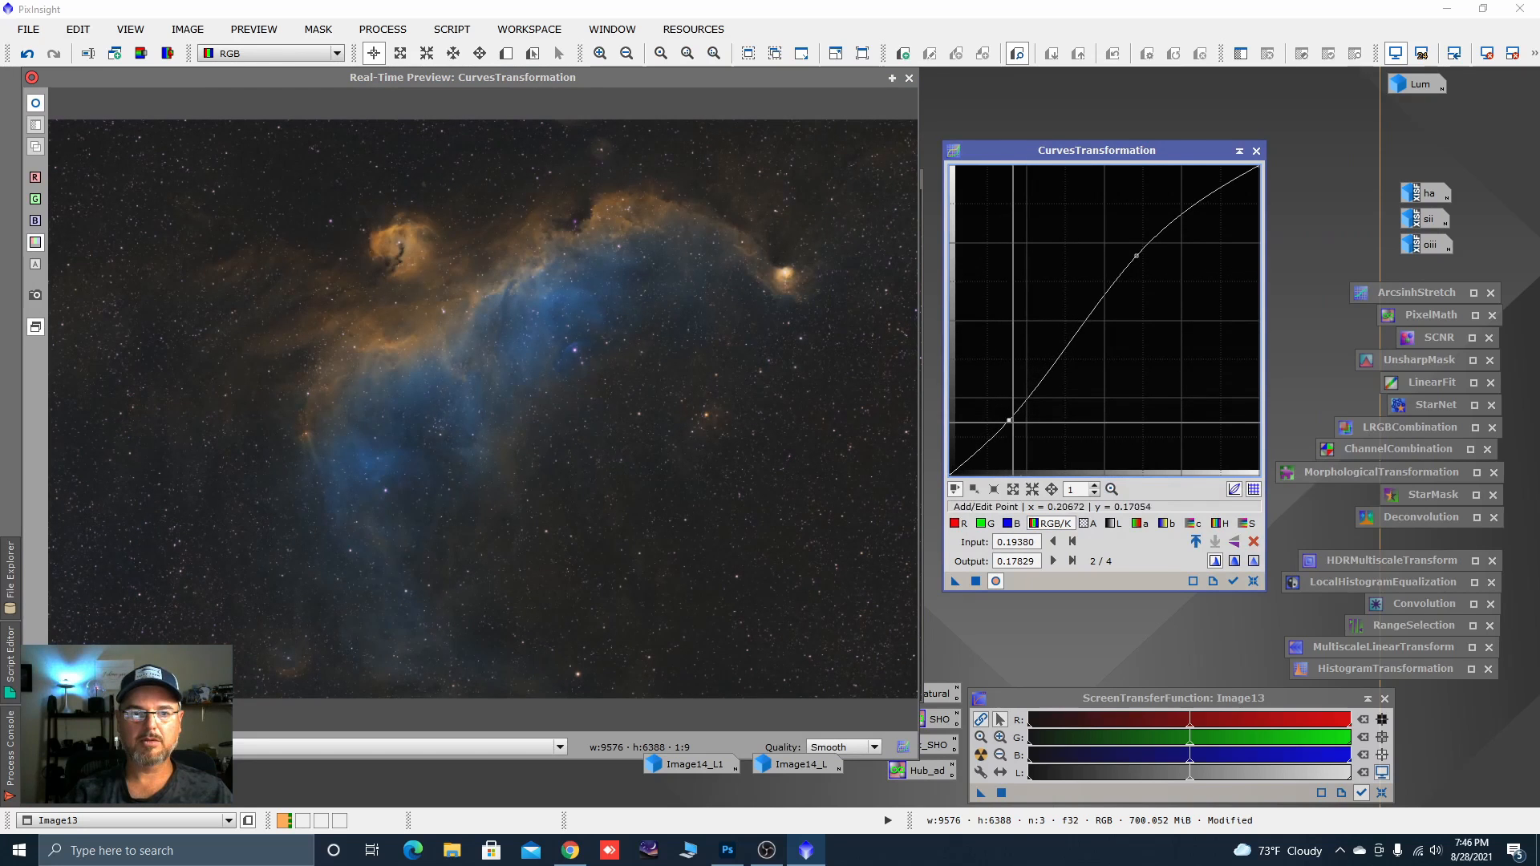
pyautogui.click(1246, 523)
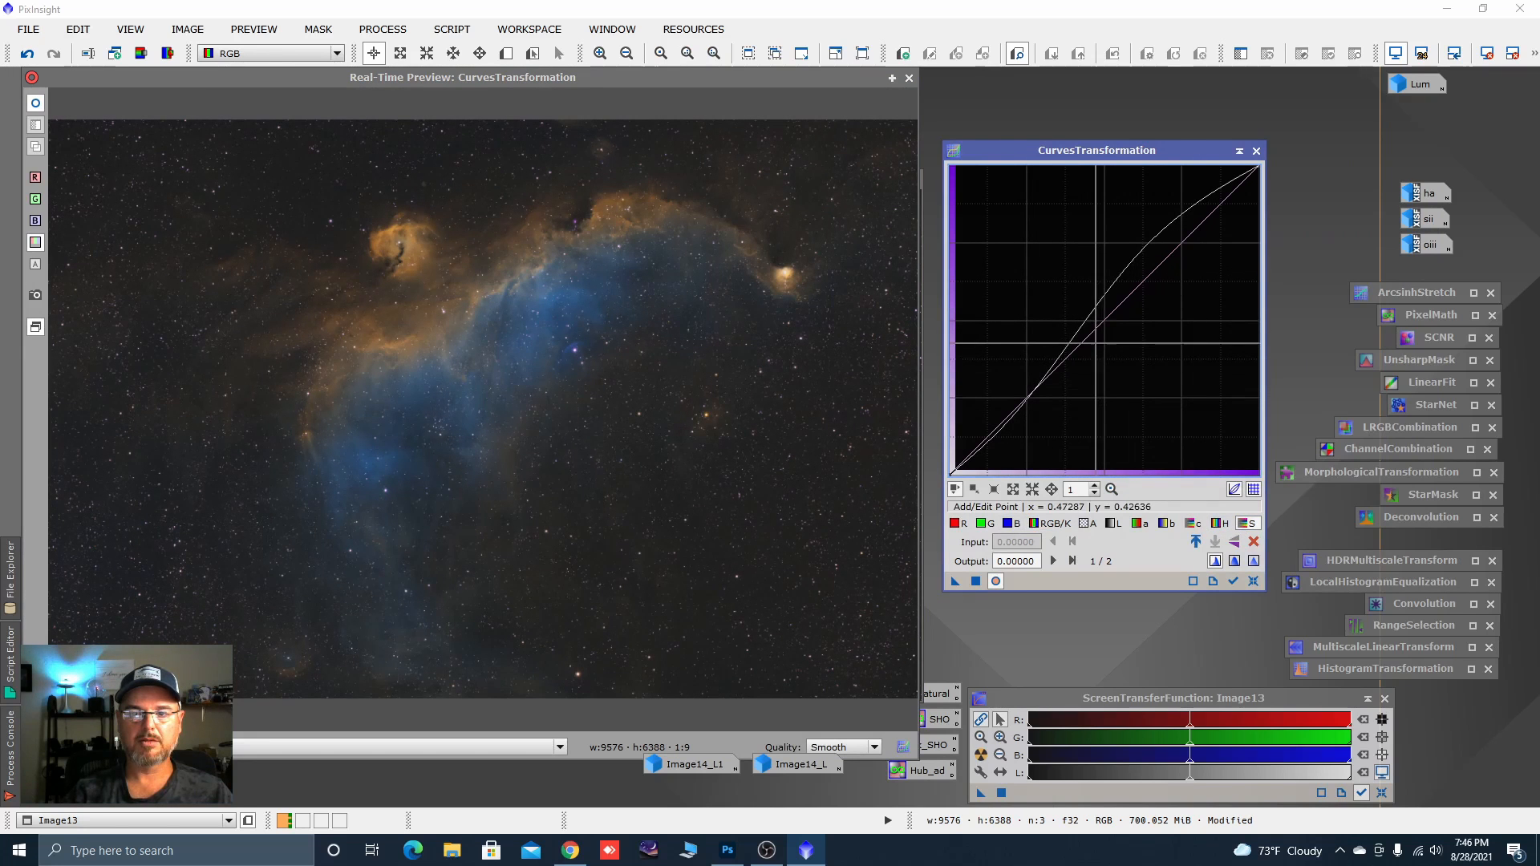
pyautogui.moveTo(1089, 338); pyautogui.dragTo(1062, 320)
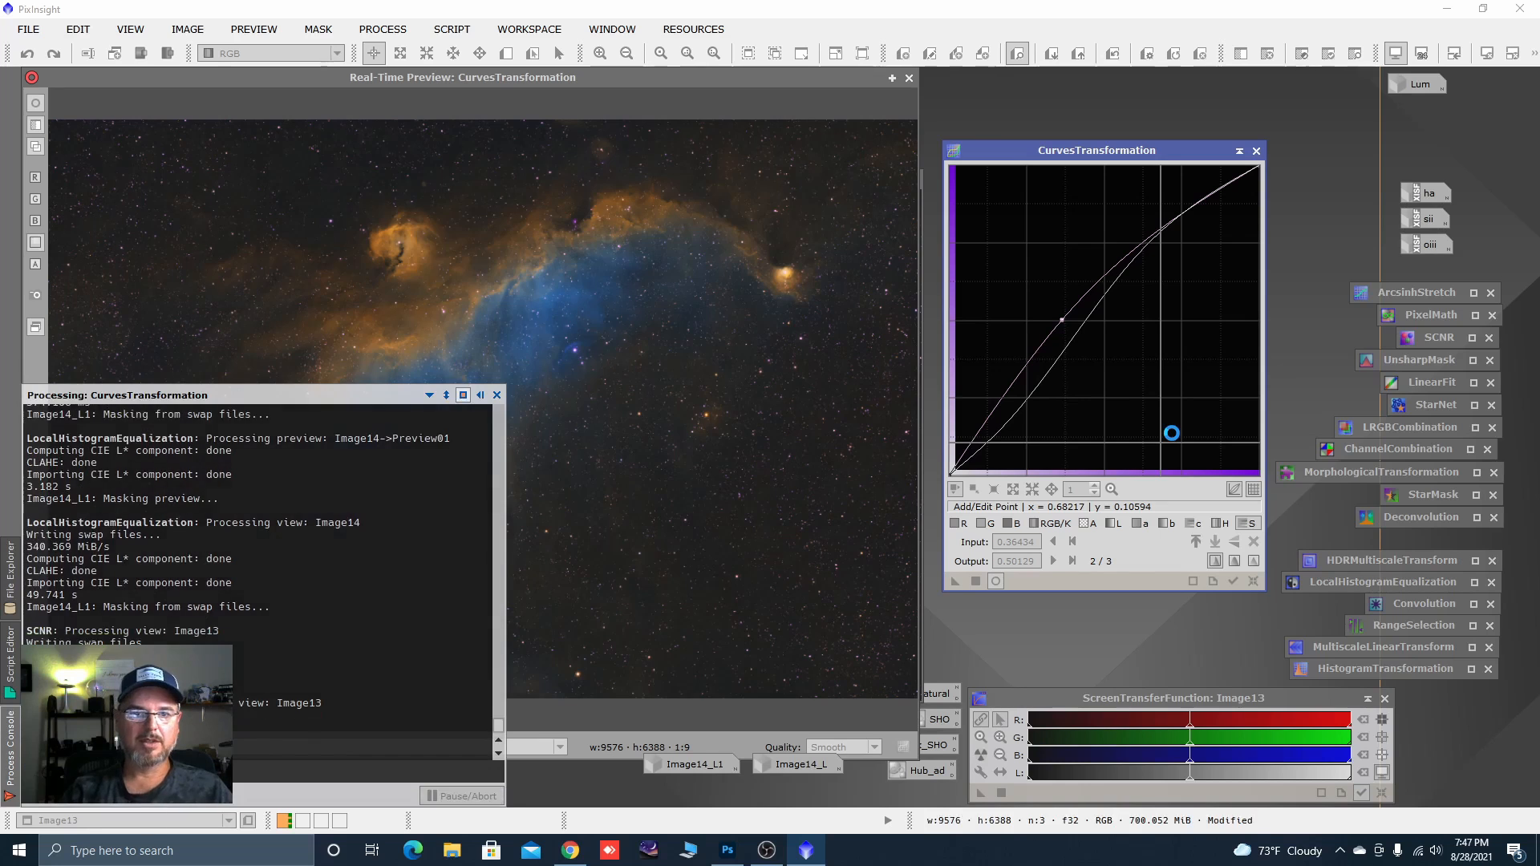
# Reset the curves to their default straight line, collapse CurvesTransformation and close Image13's real-time preview.
pyautogui.click(1253, 581)
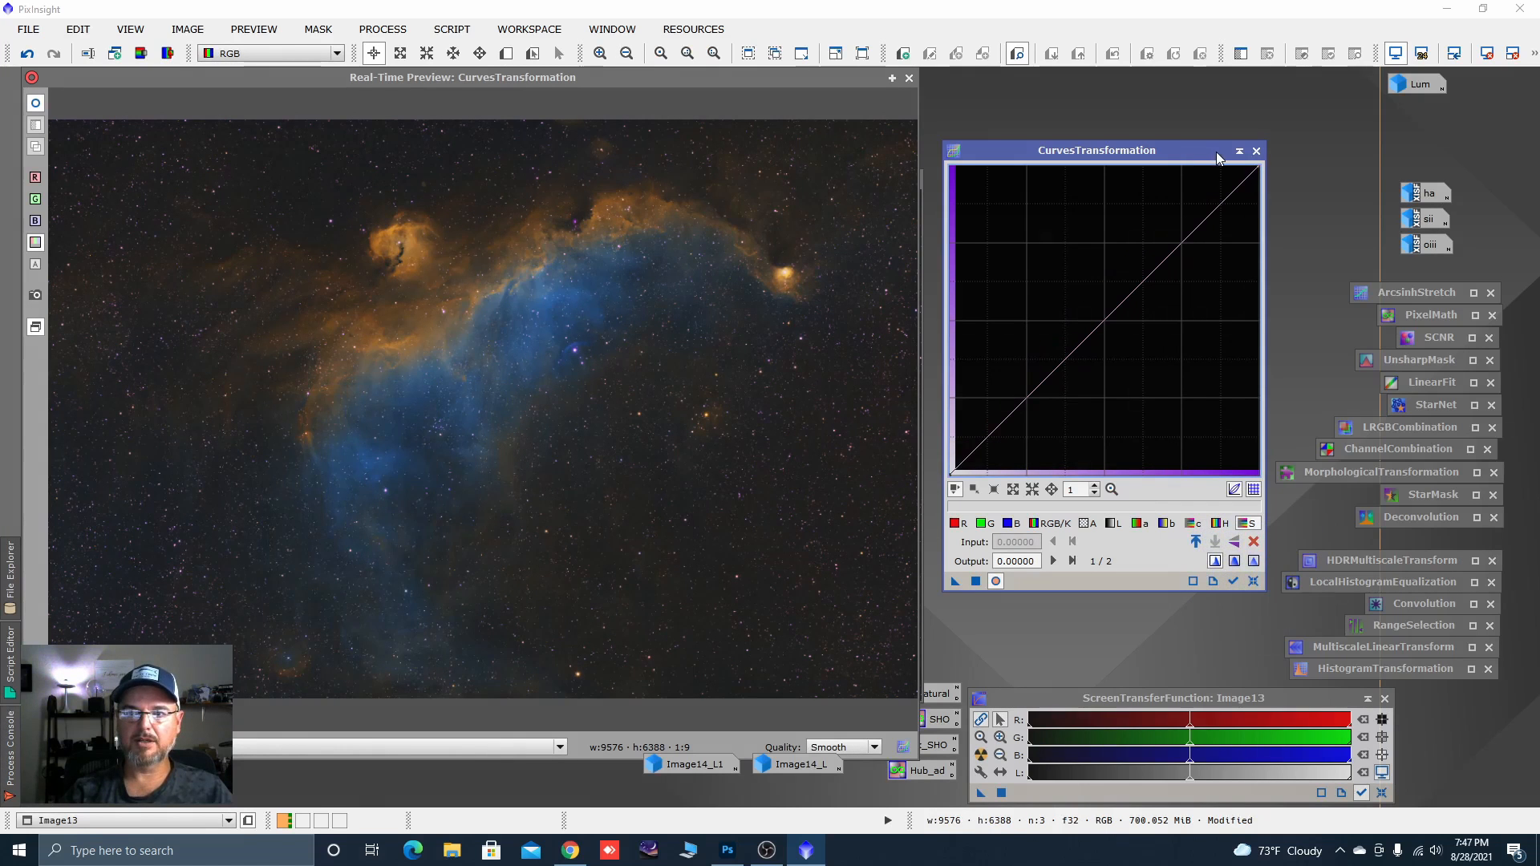
pyautogui.click(1240, 152)
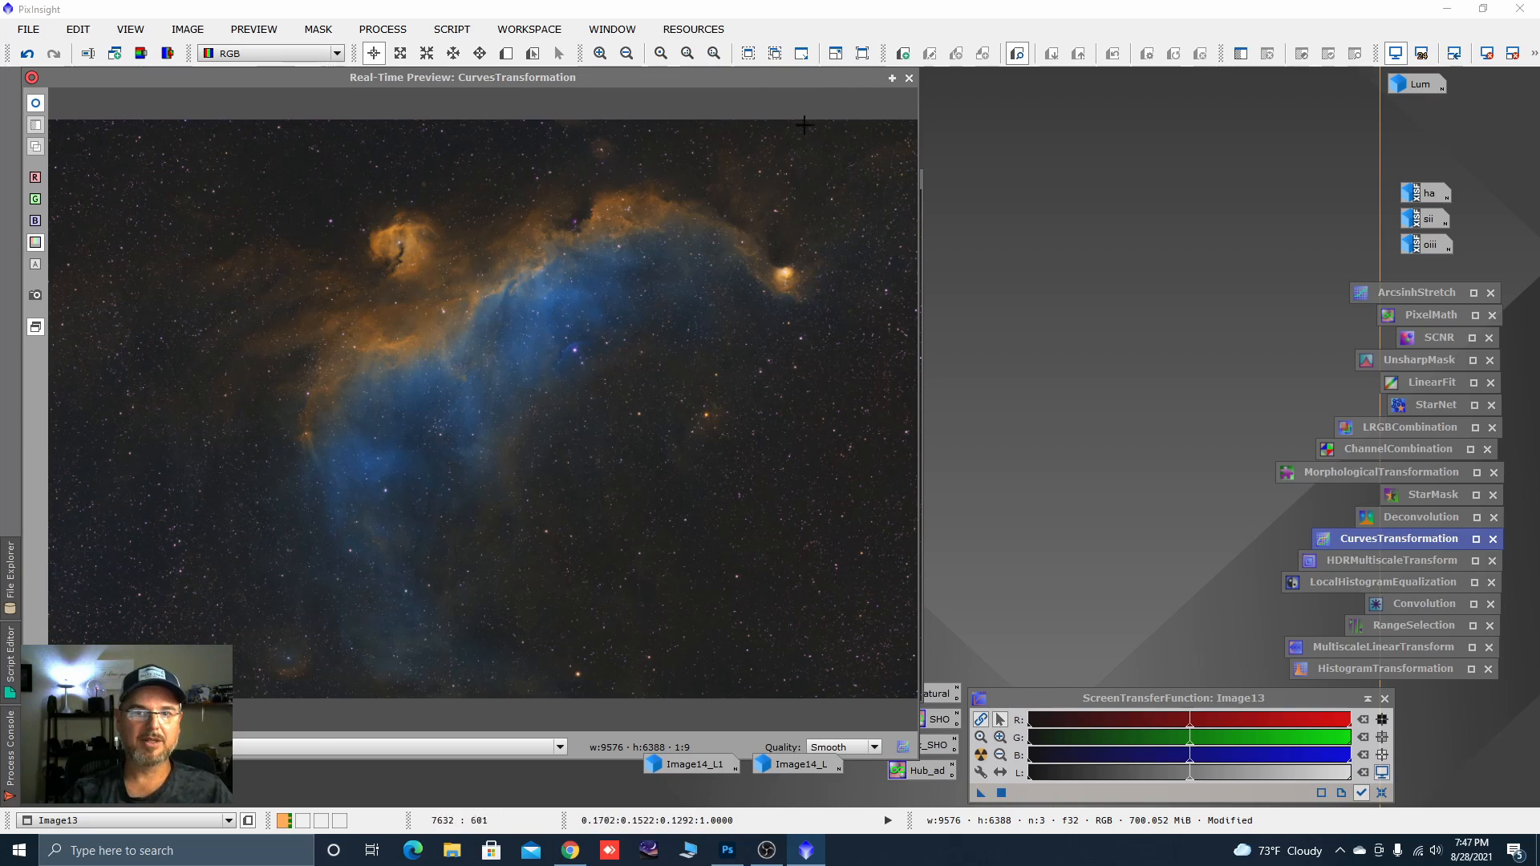
pyautogui.moveTo(872, 77); pyautogui.dragTo(890, 90)
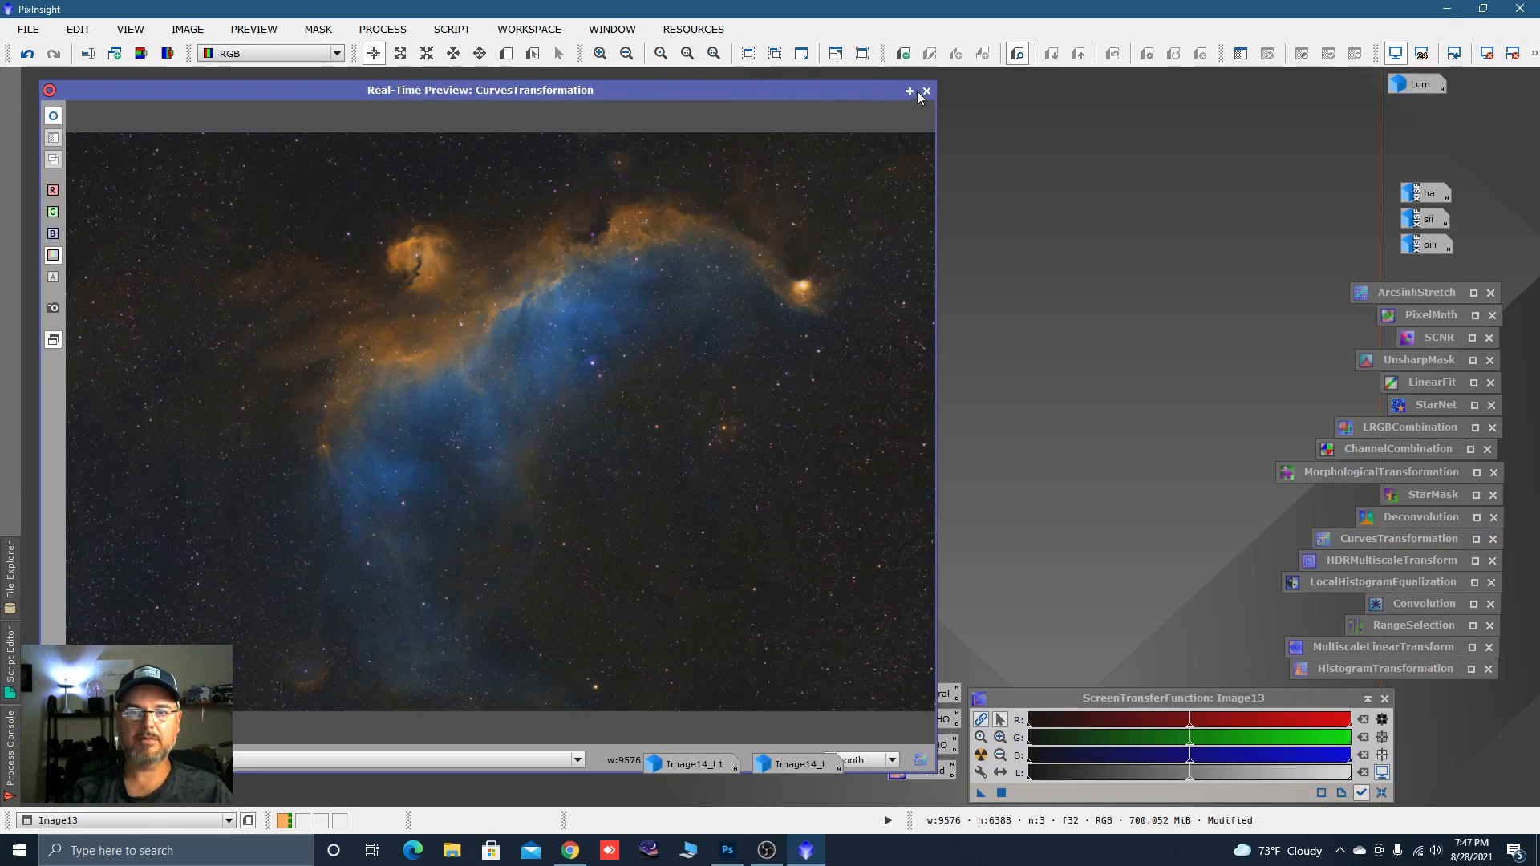
pyautogui.click(927, 91)
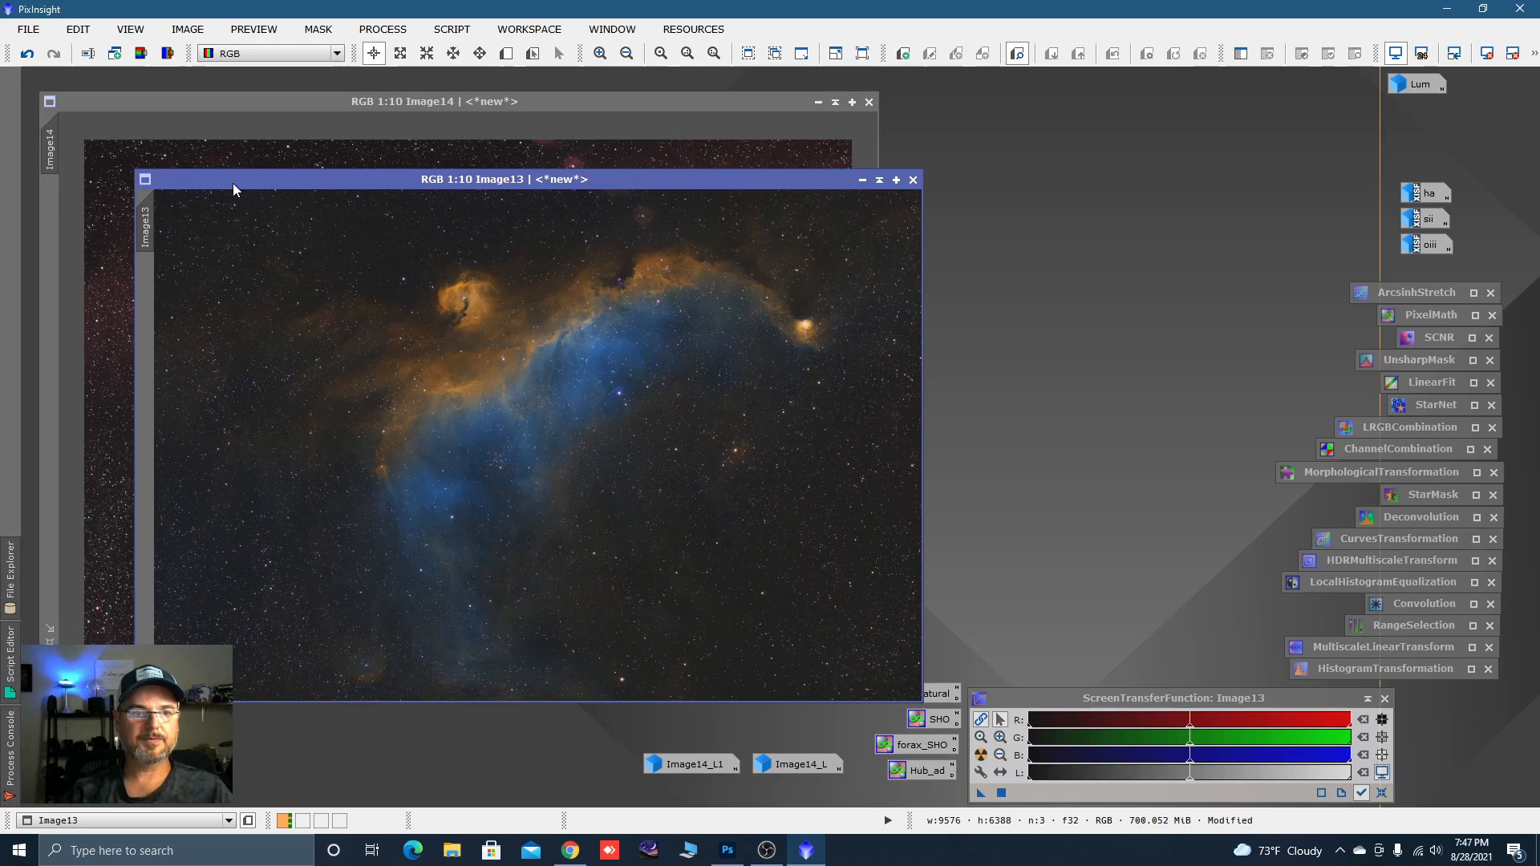
# Place Image13 beside Image14, fit Image14's window to its image and zoom it out to 1:11.
pyautogui.moveTo(233, 180); pyautogui.dragTo(980, 114)
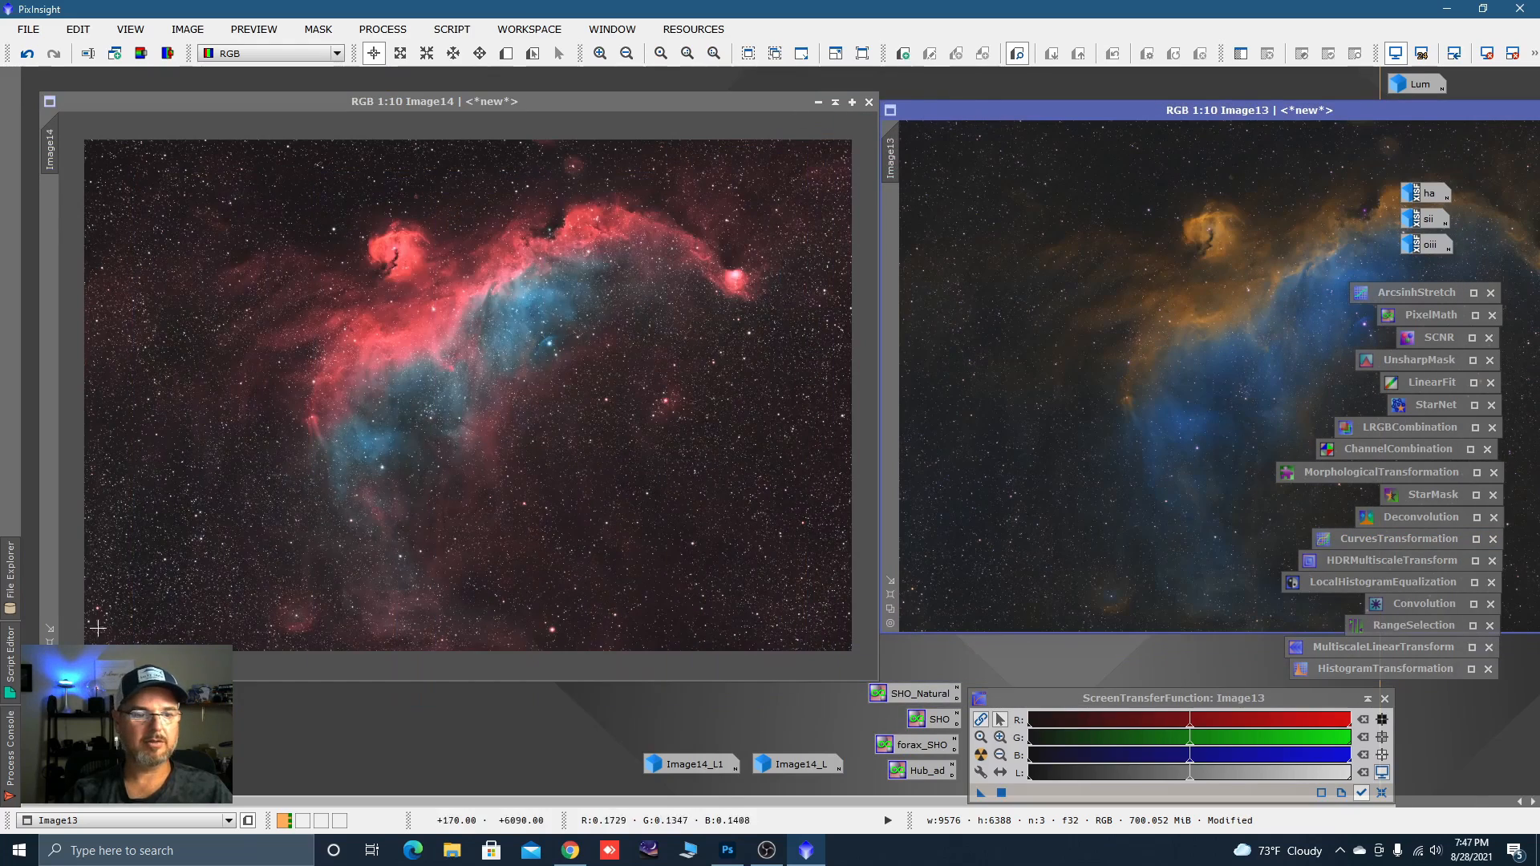
pyautogui.click(705, 102)
pyautogui.hotkey('ctrl', 'f')
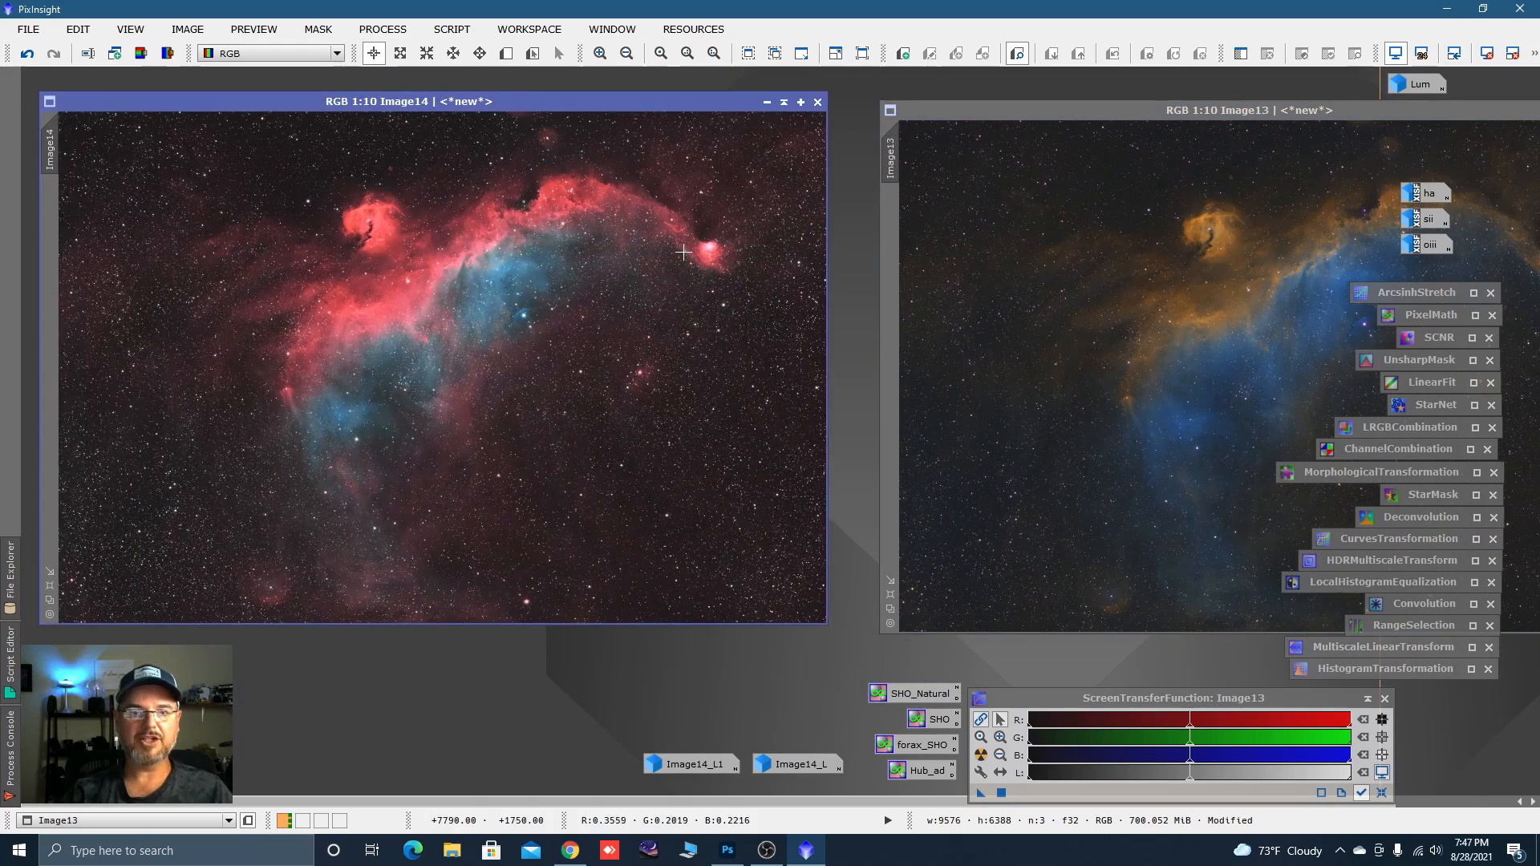
pyautogui.scroll(-1, 477, 343)
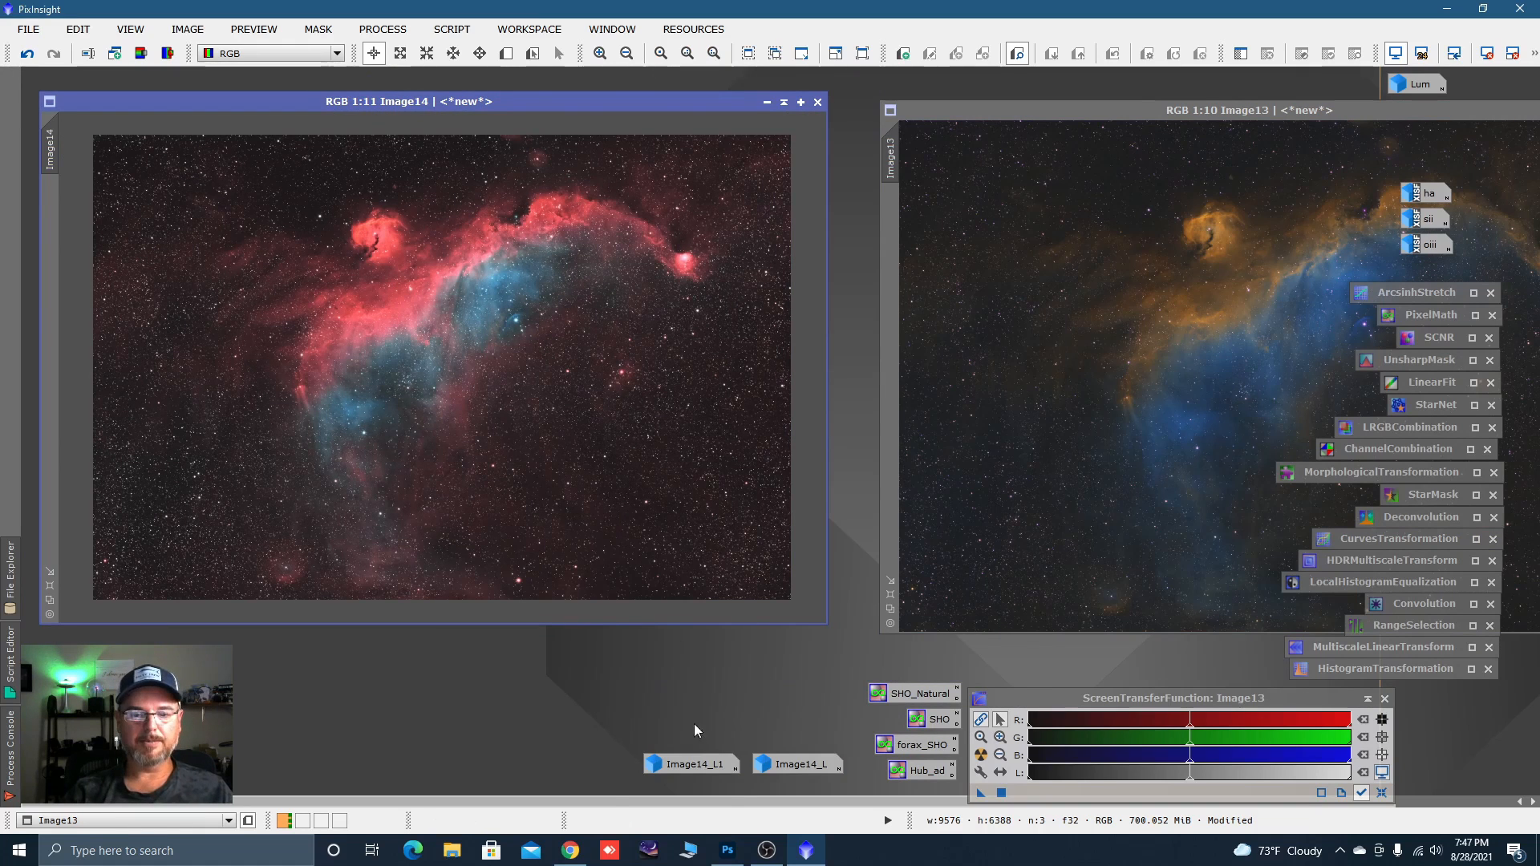
# Apply Image14_L1 as a mask to Image14, put the mask window away and invert the mask.
pyautogui.doubleClick(684, 763)
pyautogui.moveTo(447, 245); pyautogui.dragTo(57, 238)
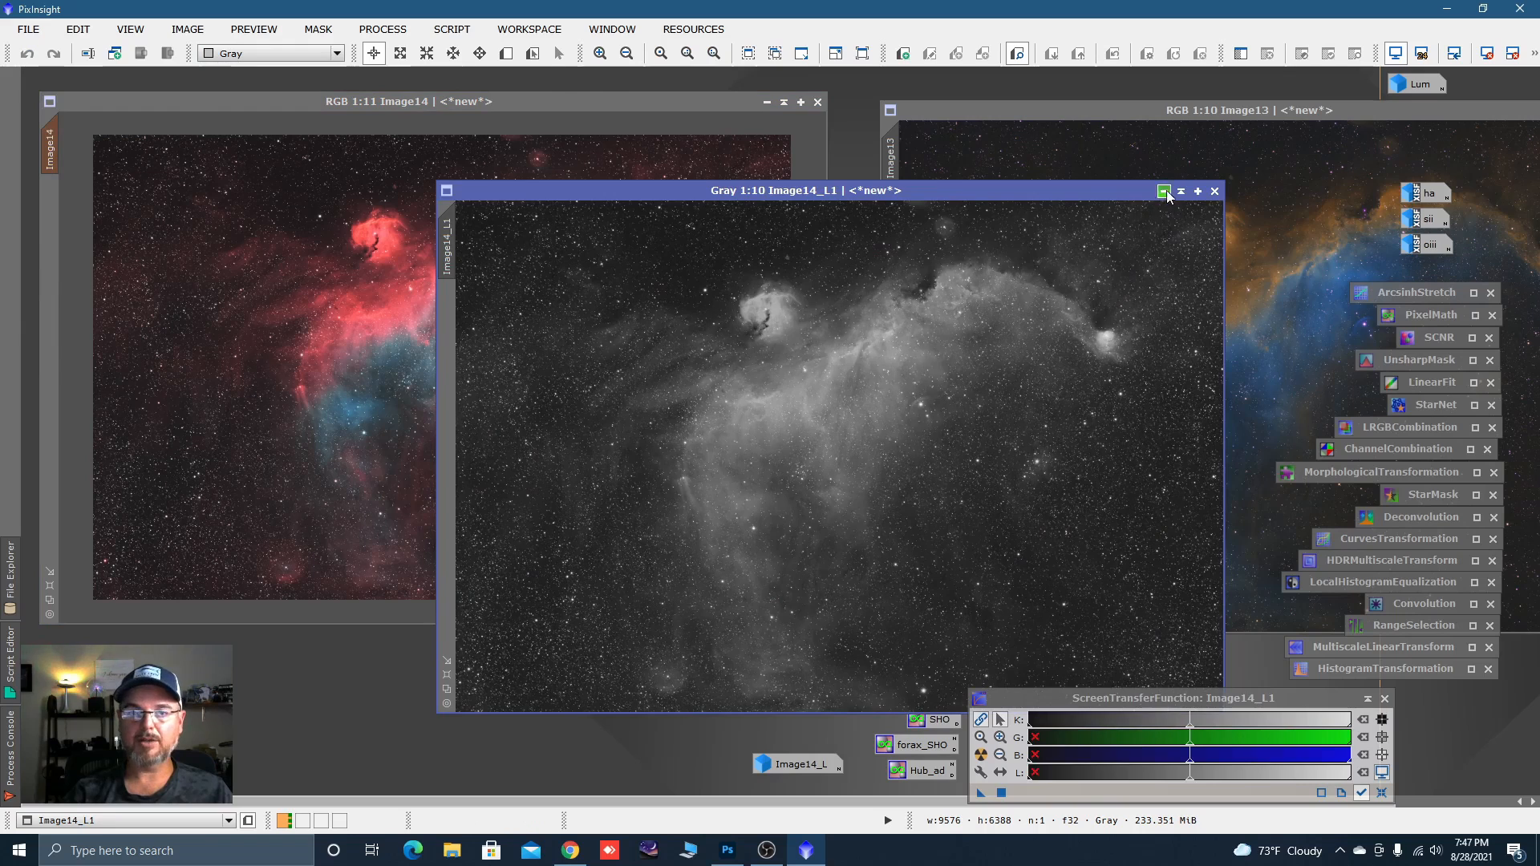
pyautogui.click(1164, 191)
pyautogui.rightClick(386, 296)
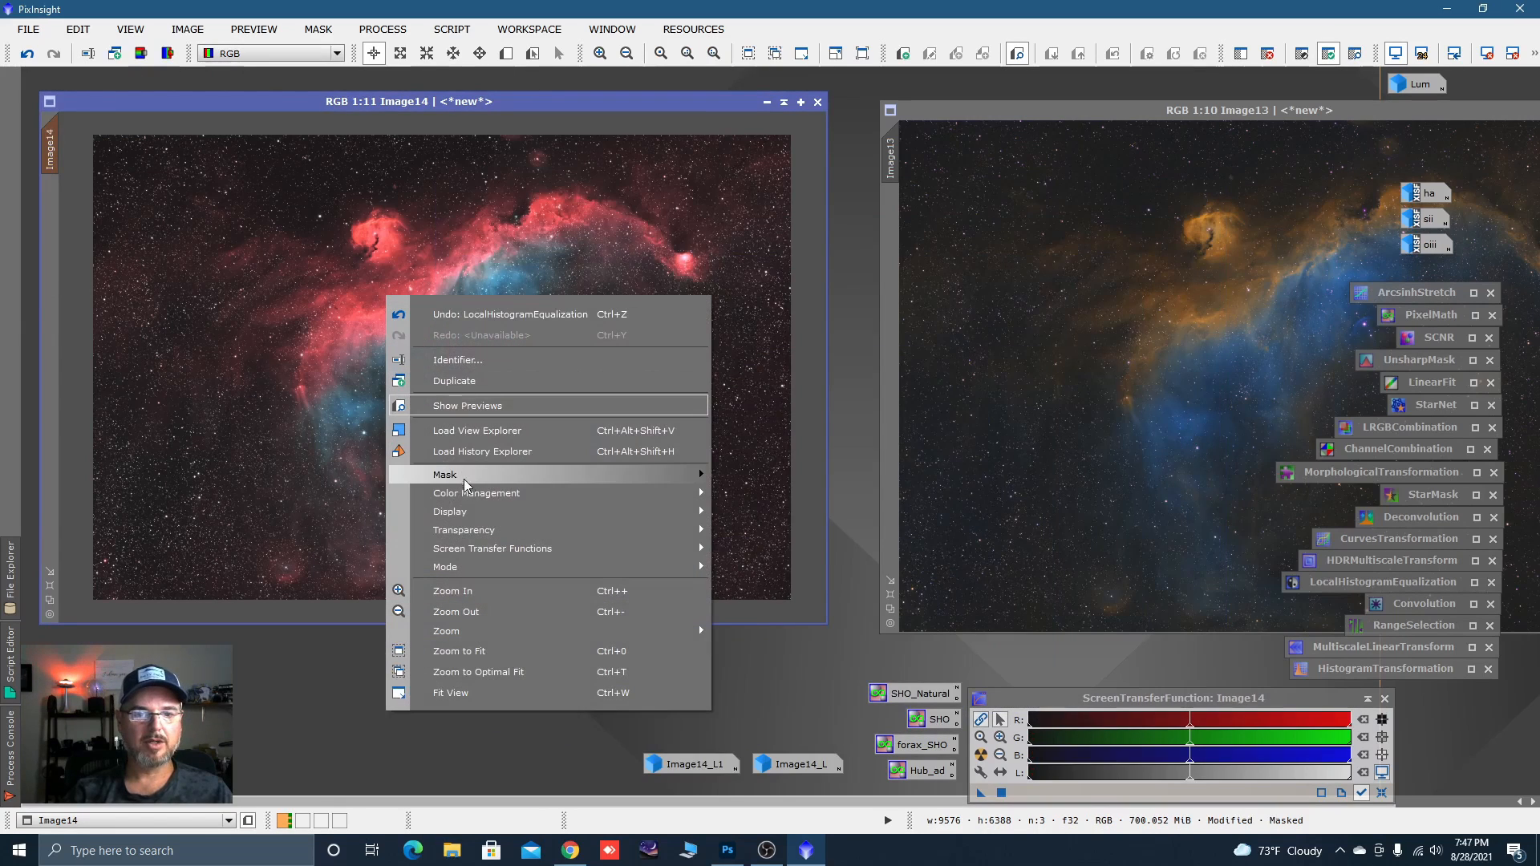
pyautogui.moveTo(658, 475)
pyautogui.click(767, 525)
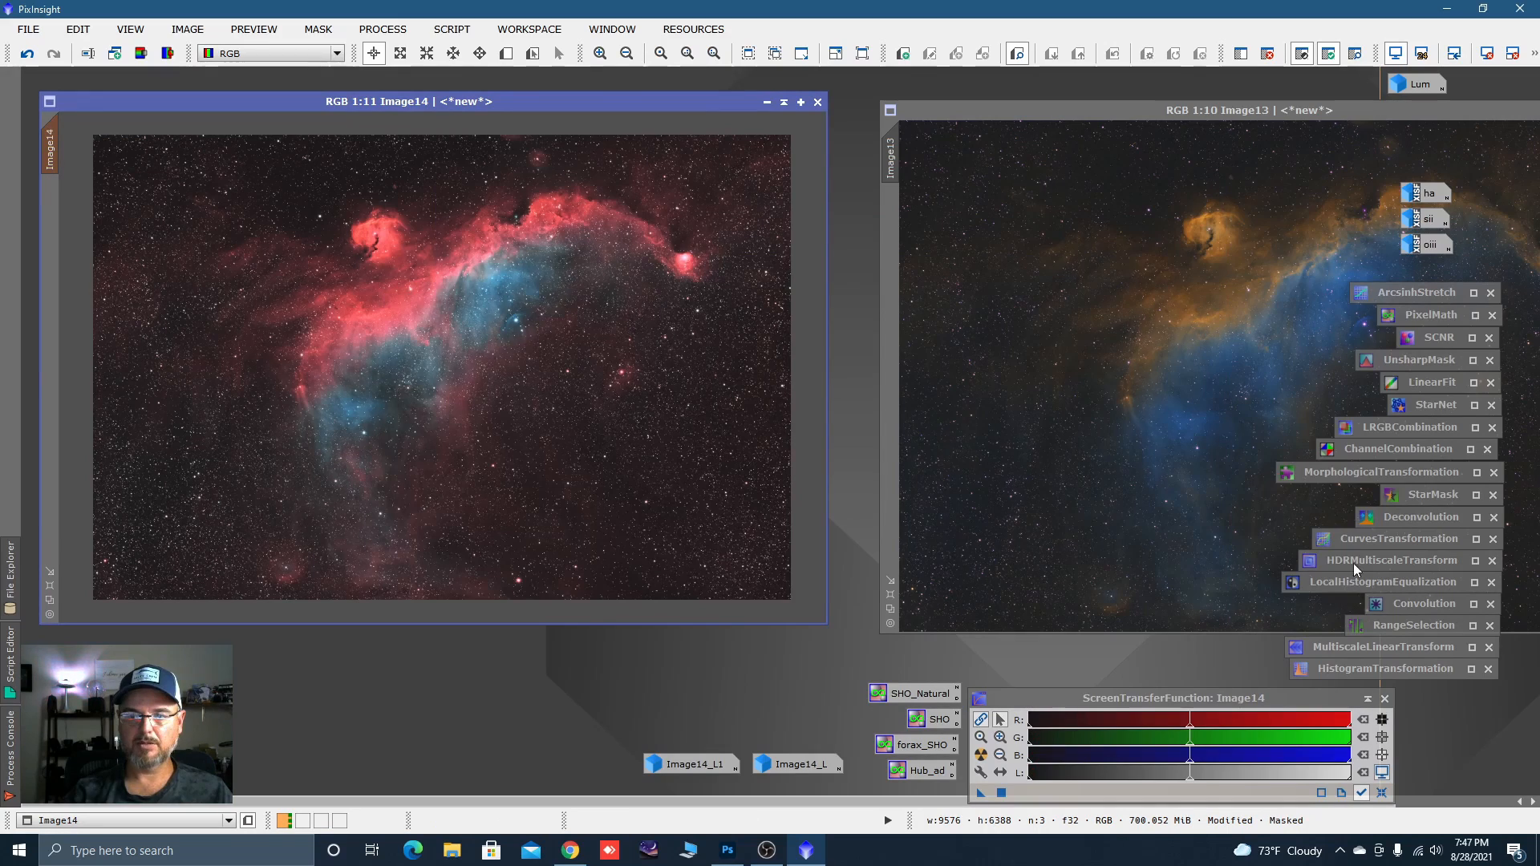
# Lower the red channel in Image14's masked background with a curve point at about (0.168, 0.132), using a real-time preview, and reset the curves.
pyautogui.doubleClick(1355, 540)
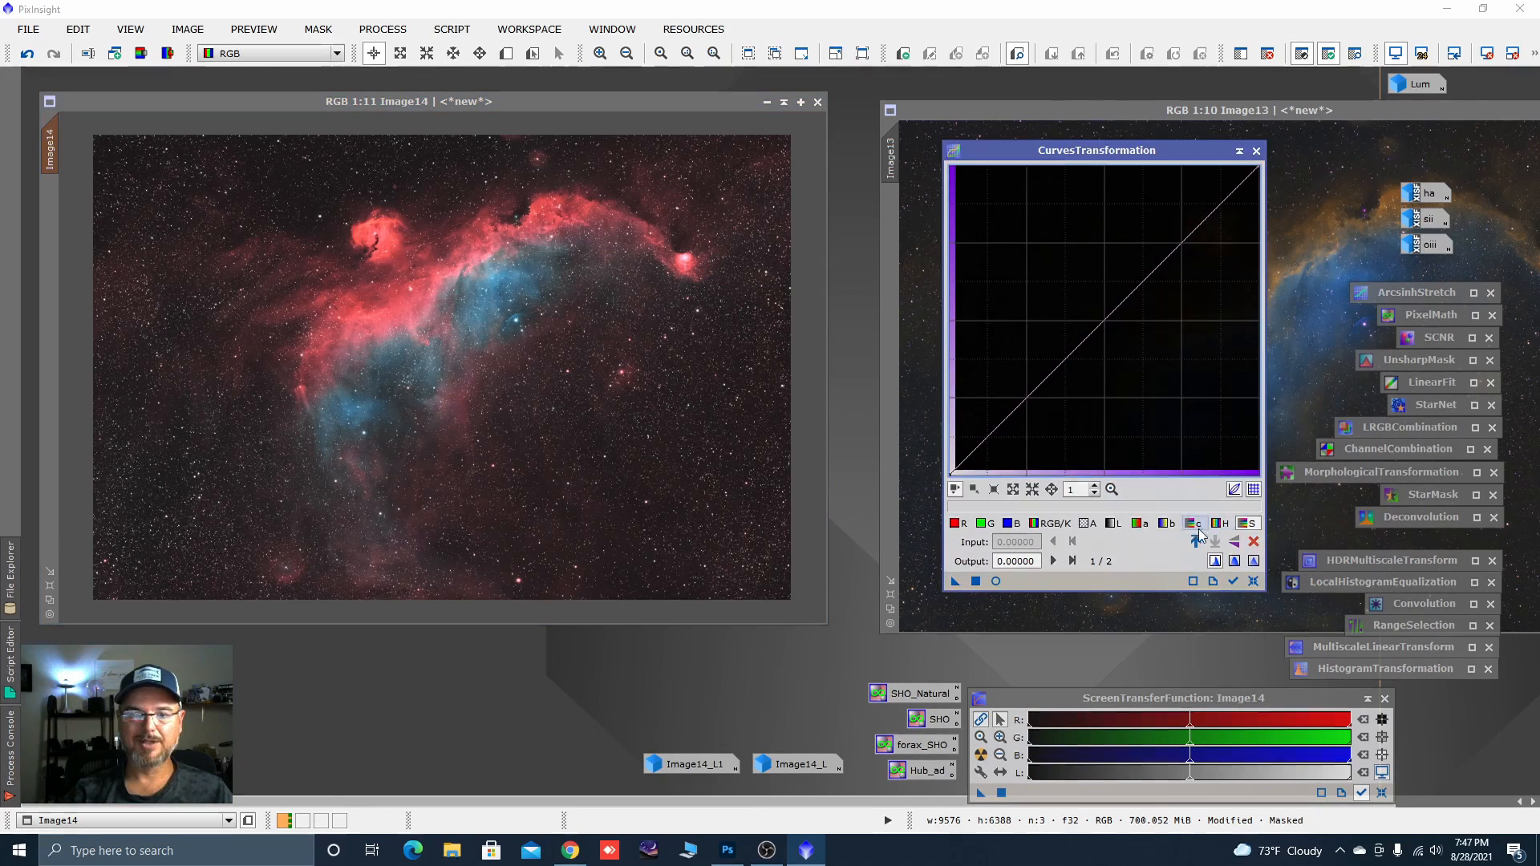
pyautogui.click(995, 581)
pyautogui.click(955, 523)
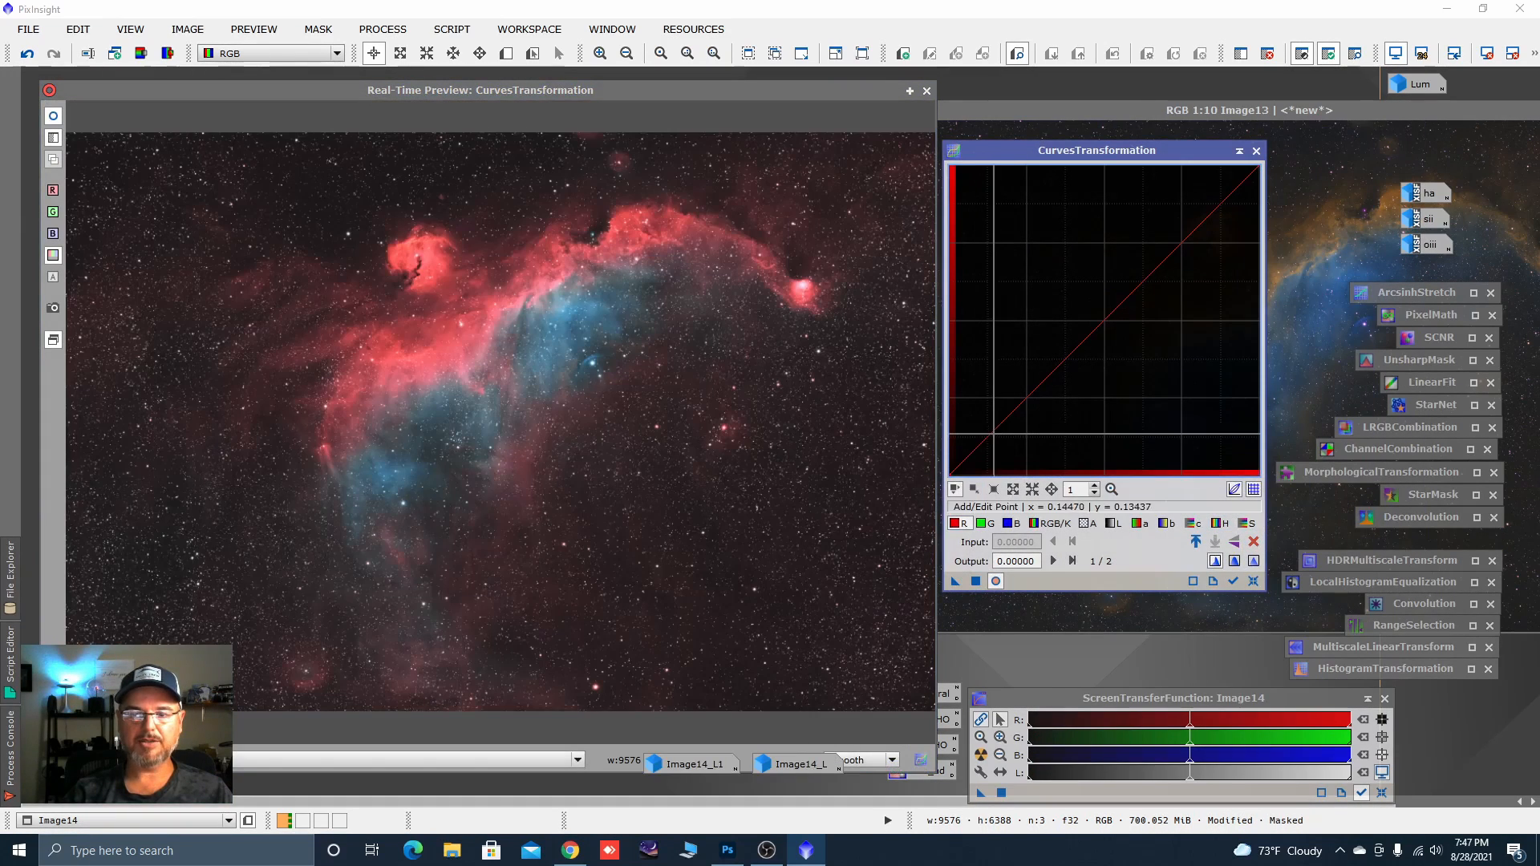
pyautogui.moveTo(994, 434); pyautogui.dragTo(1001, 434)
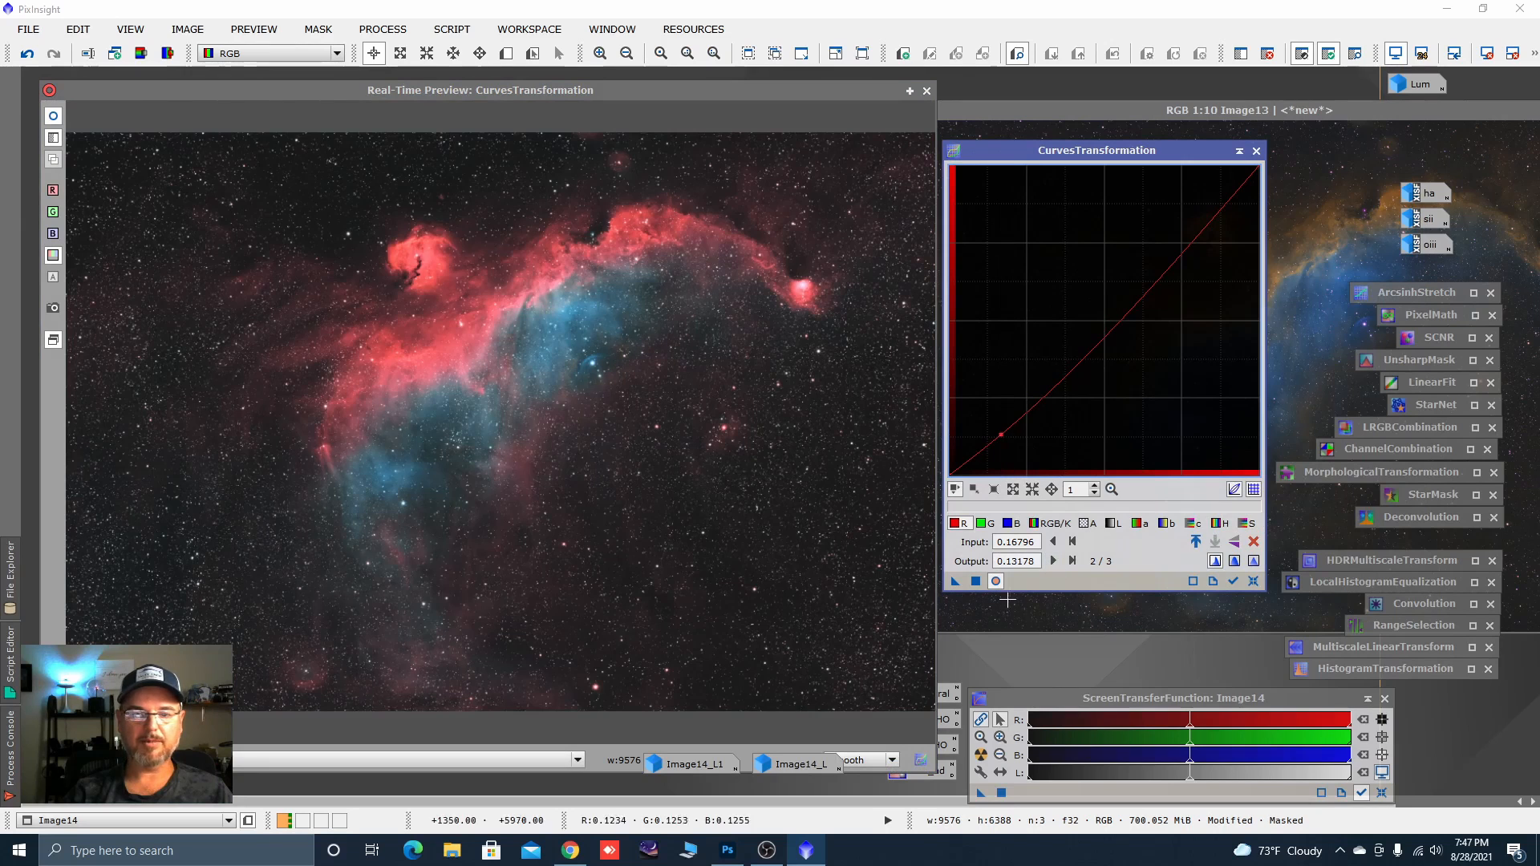
pyautogui.click(976, 581)
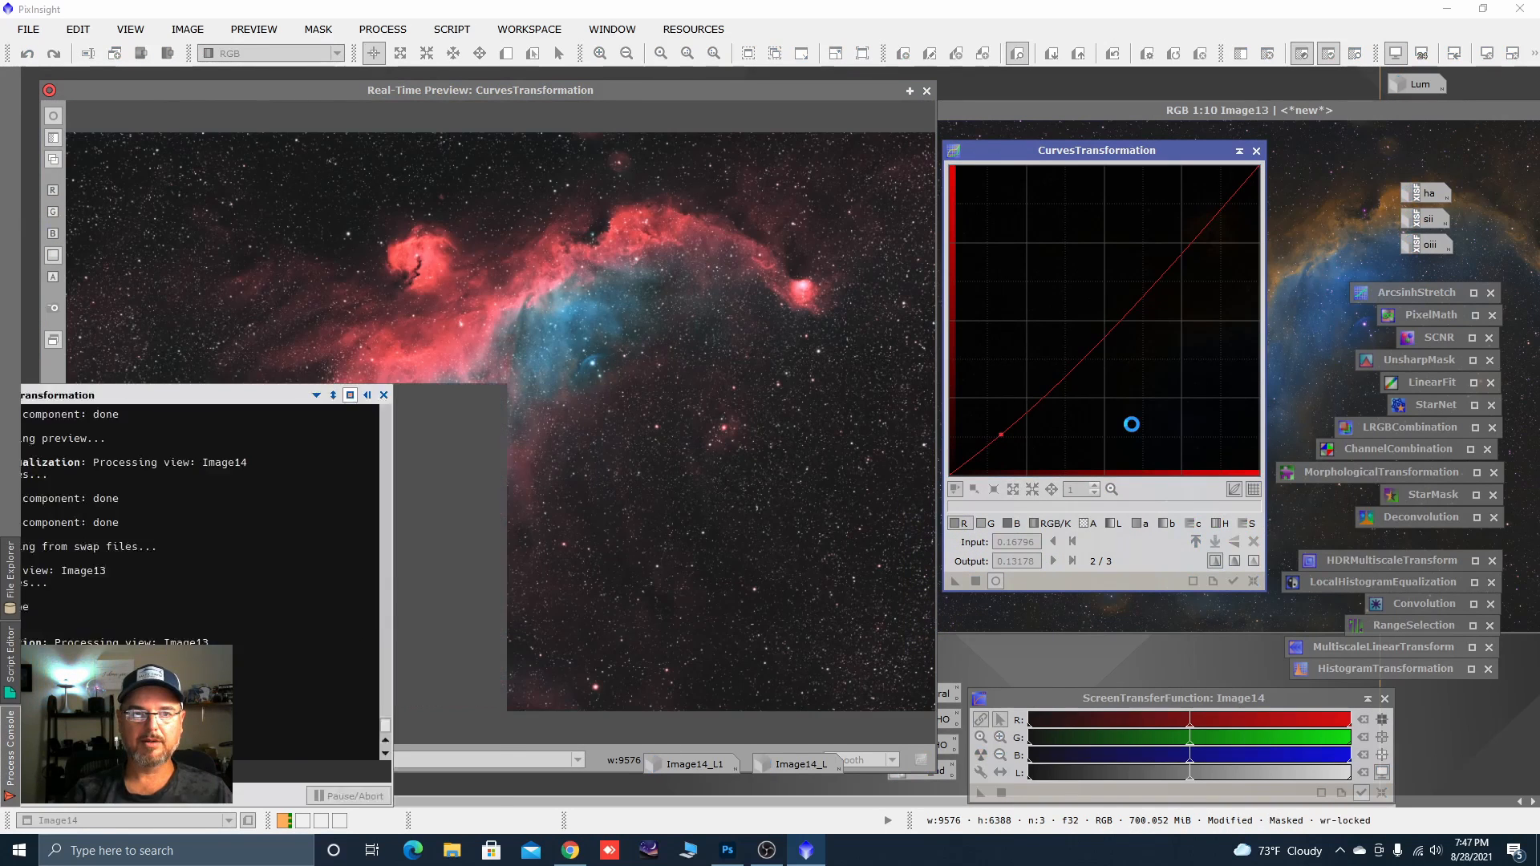
pyautogui.click(1254, 582)
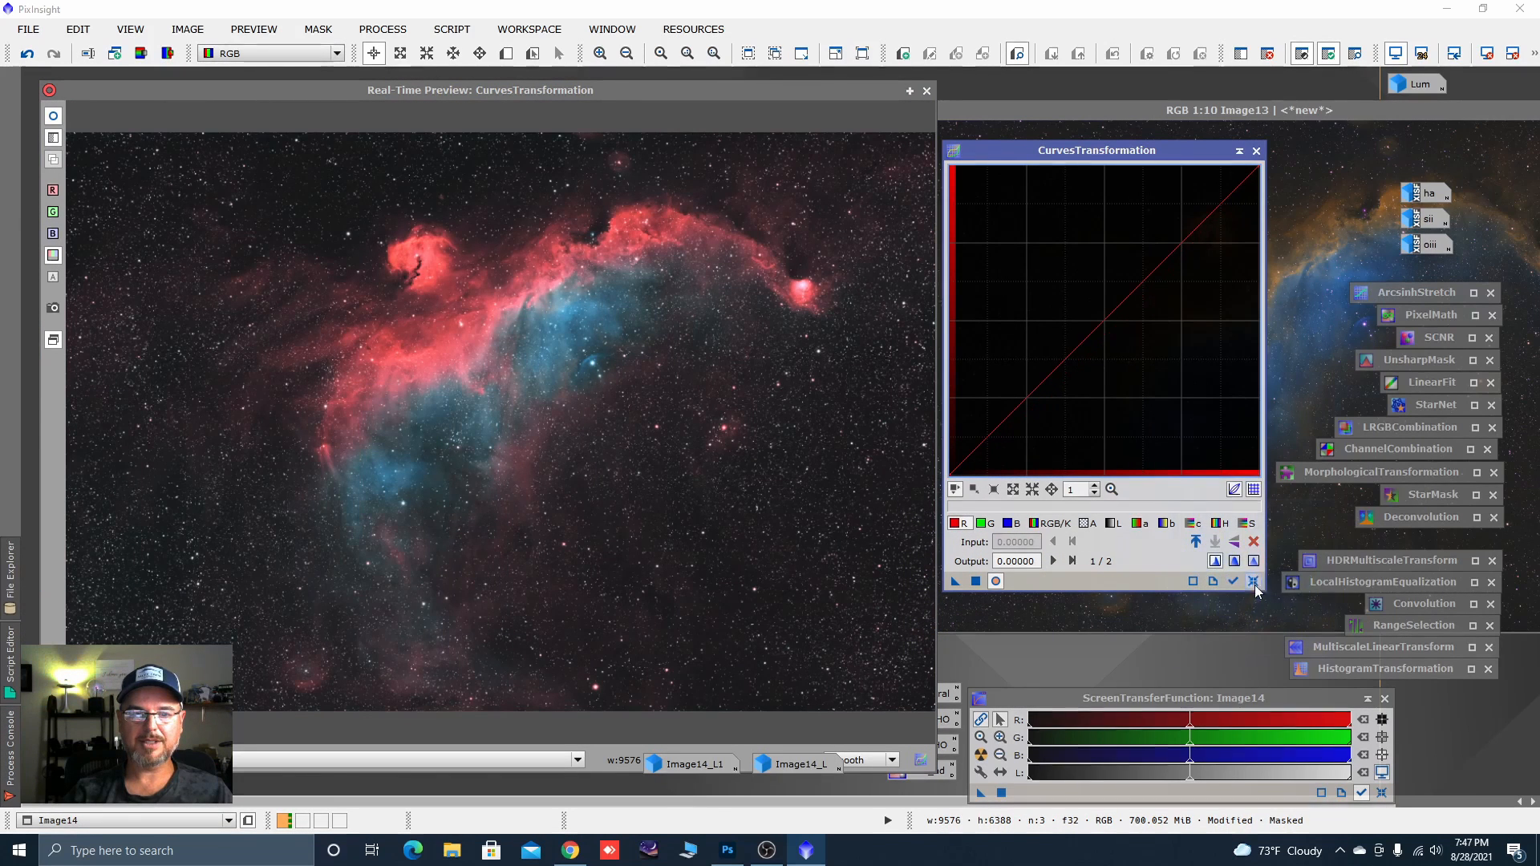
# Raise Image14's blue channel slightly with a curve point at about (0.522, 0.558), apply it and put the curves tool and preview away.
pyautogui.click(1013, 523)
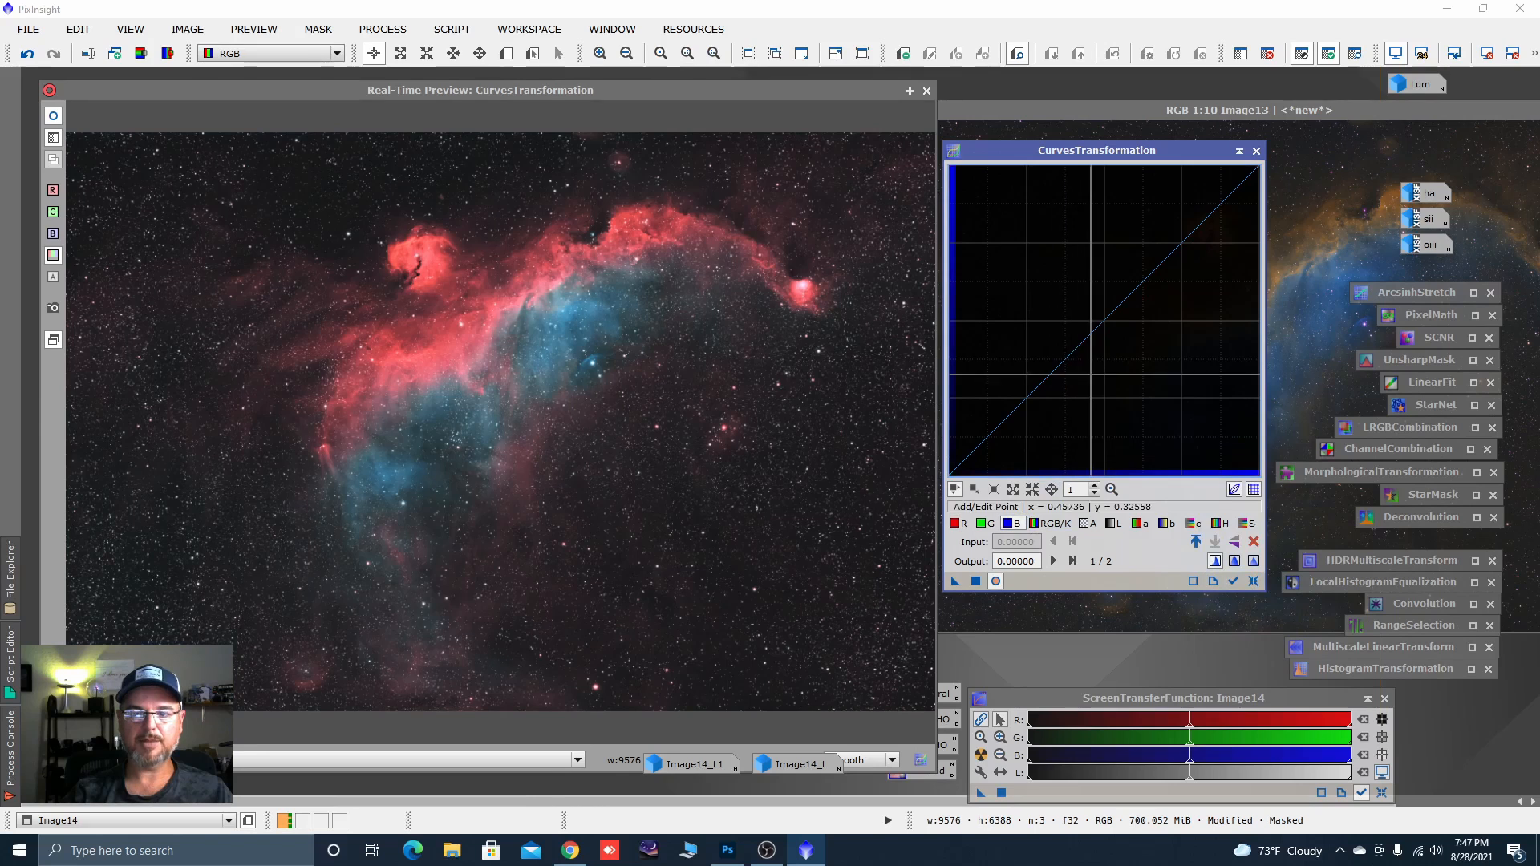
pyautogui.click(1114, 306)
pyautogui.moveTo(1114, 306); pyautogui.dragTo(1111, 302)
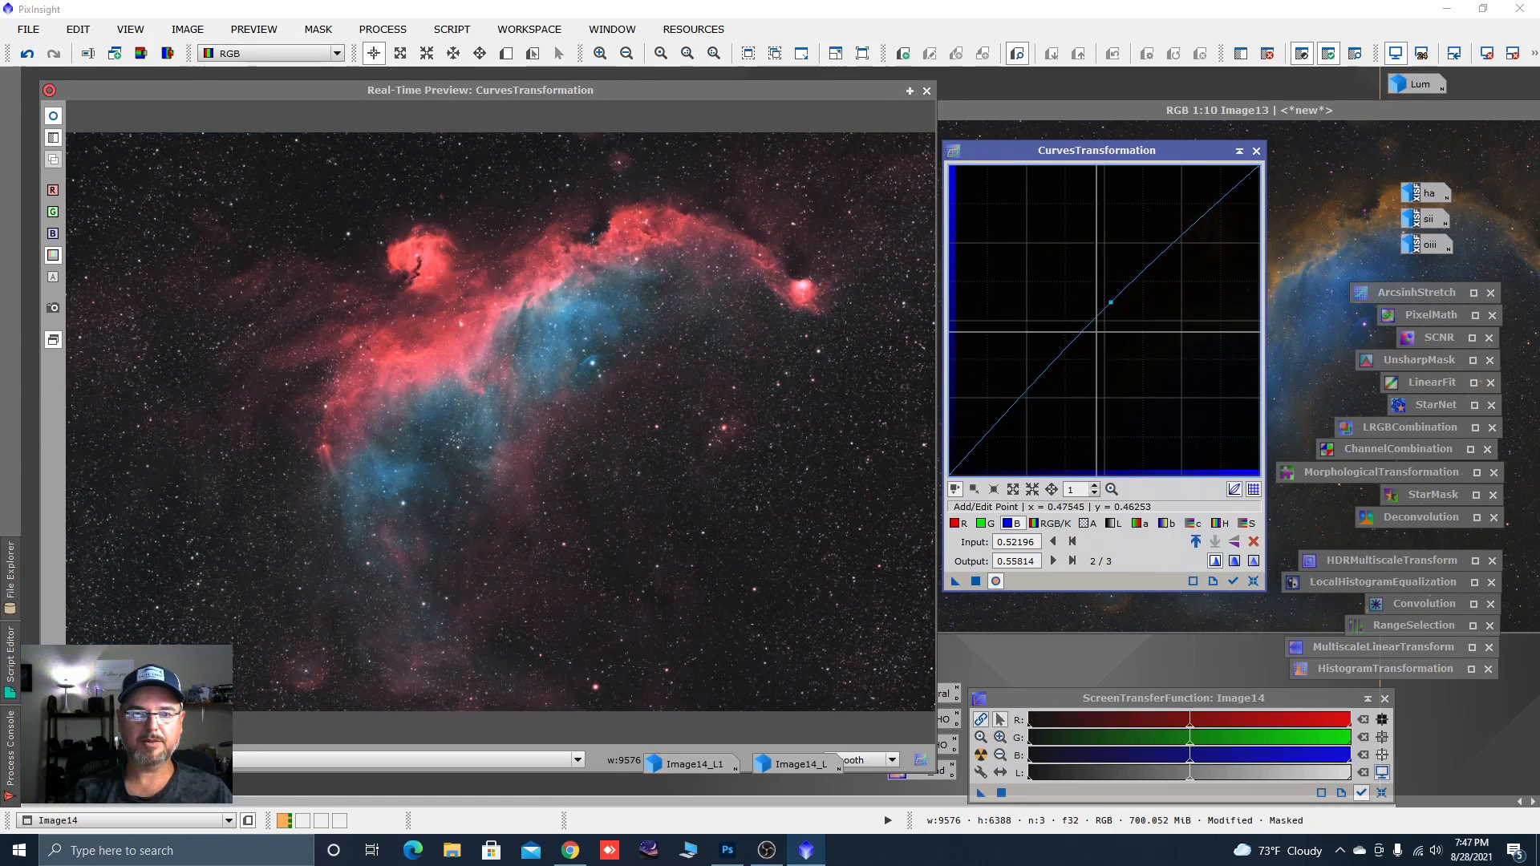
pyautogui.click(976, 582)
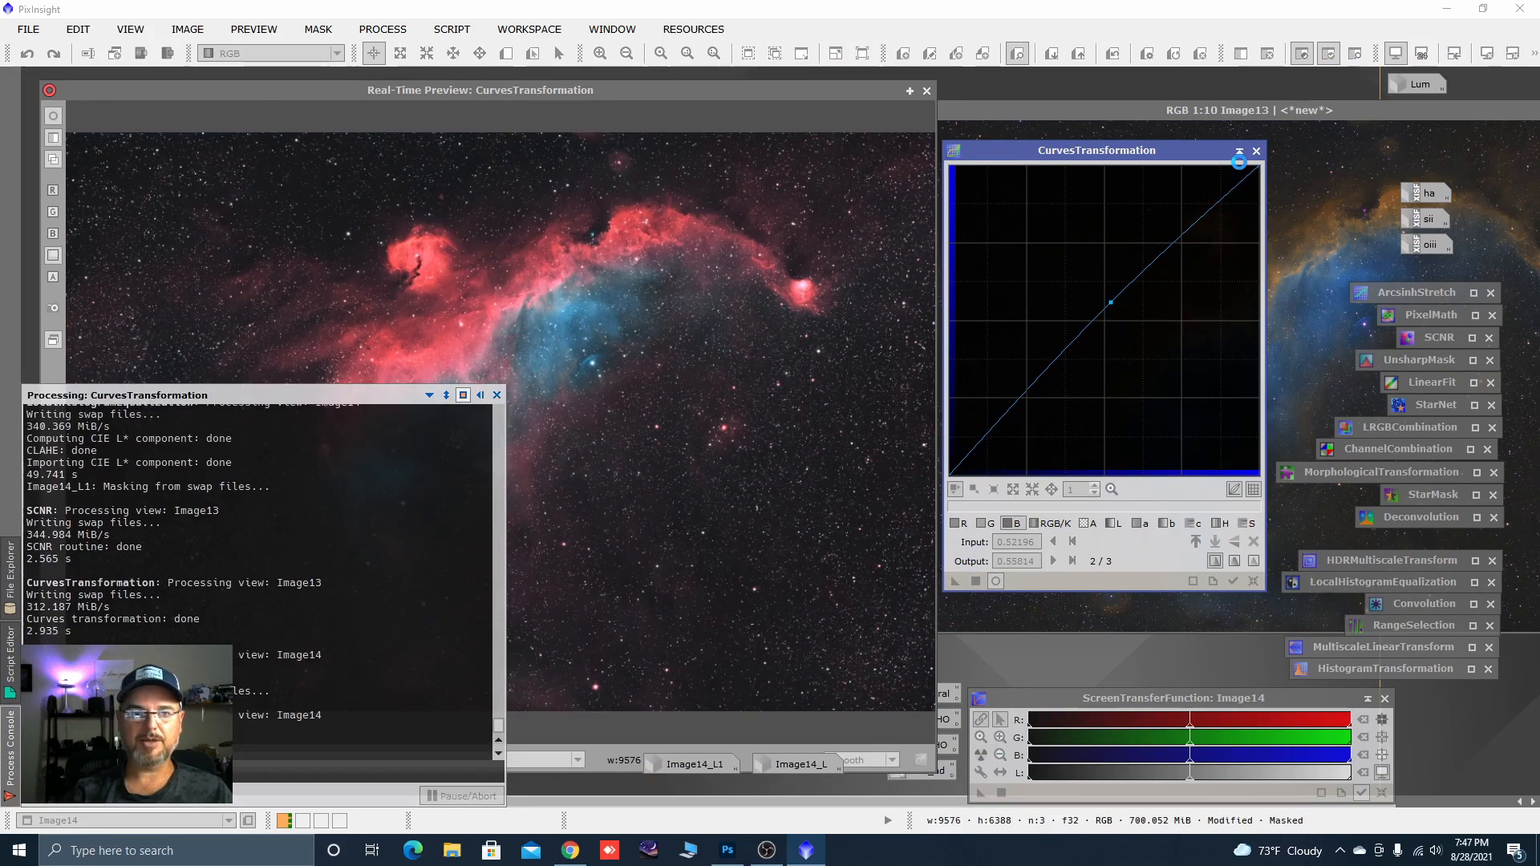
pyautogui.click(1241, 152)
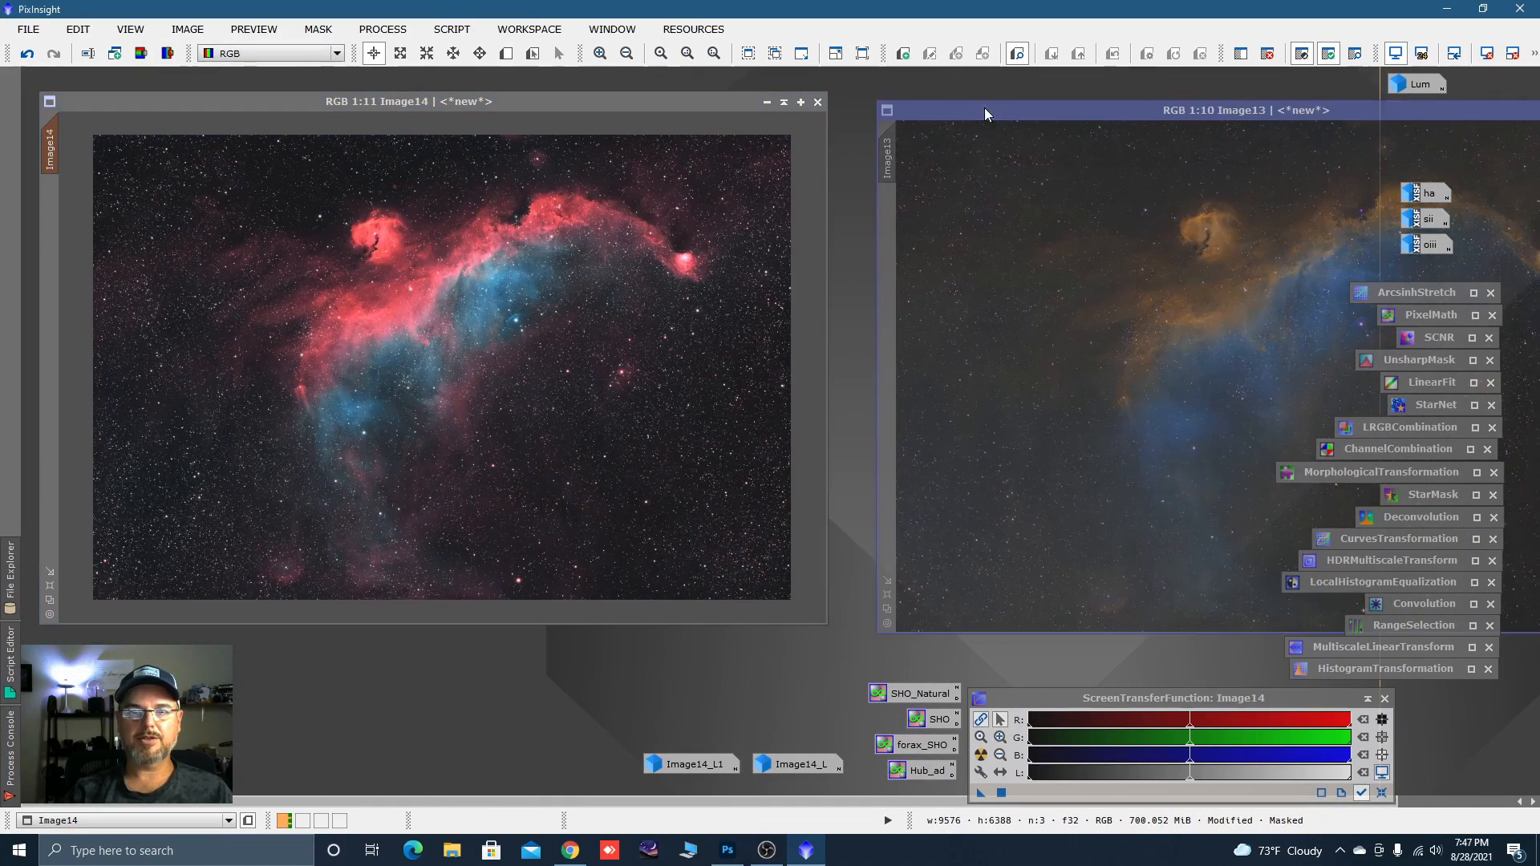
# Line up Image14 and Image13 side by side at 1:10 to compare the two colour versions.
pyautogui.moveTo(985, 108); pyautogui.dragTo(926, 104)
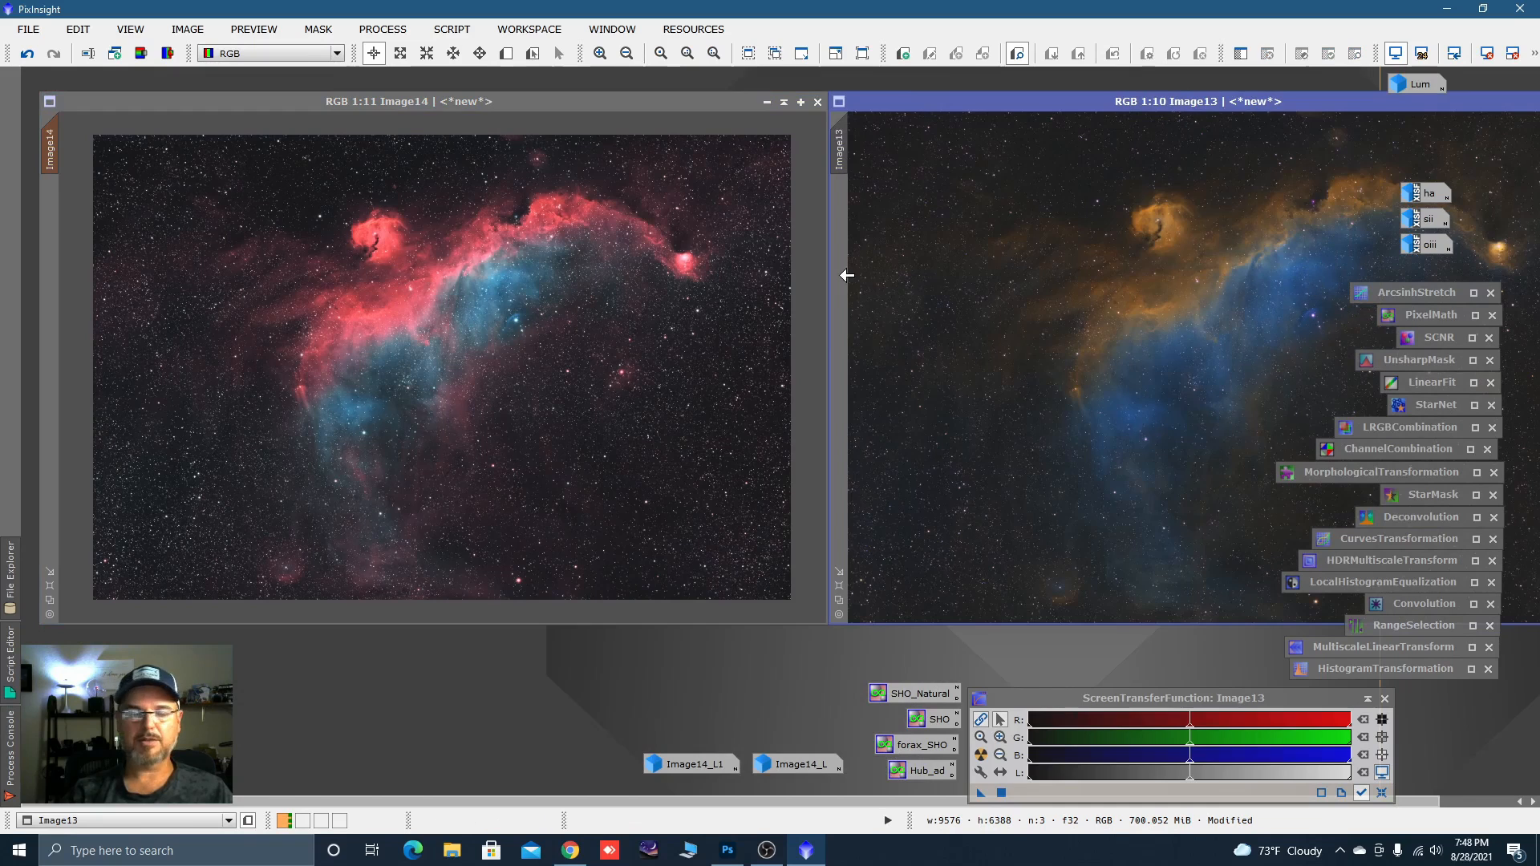
pyautogui.moveTo(578, 111); pyautogui.dragTo(560, 126)
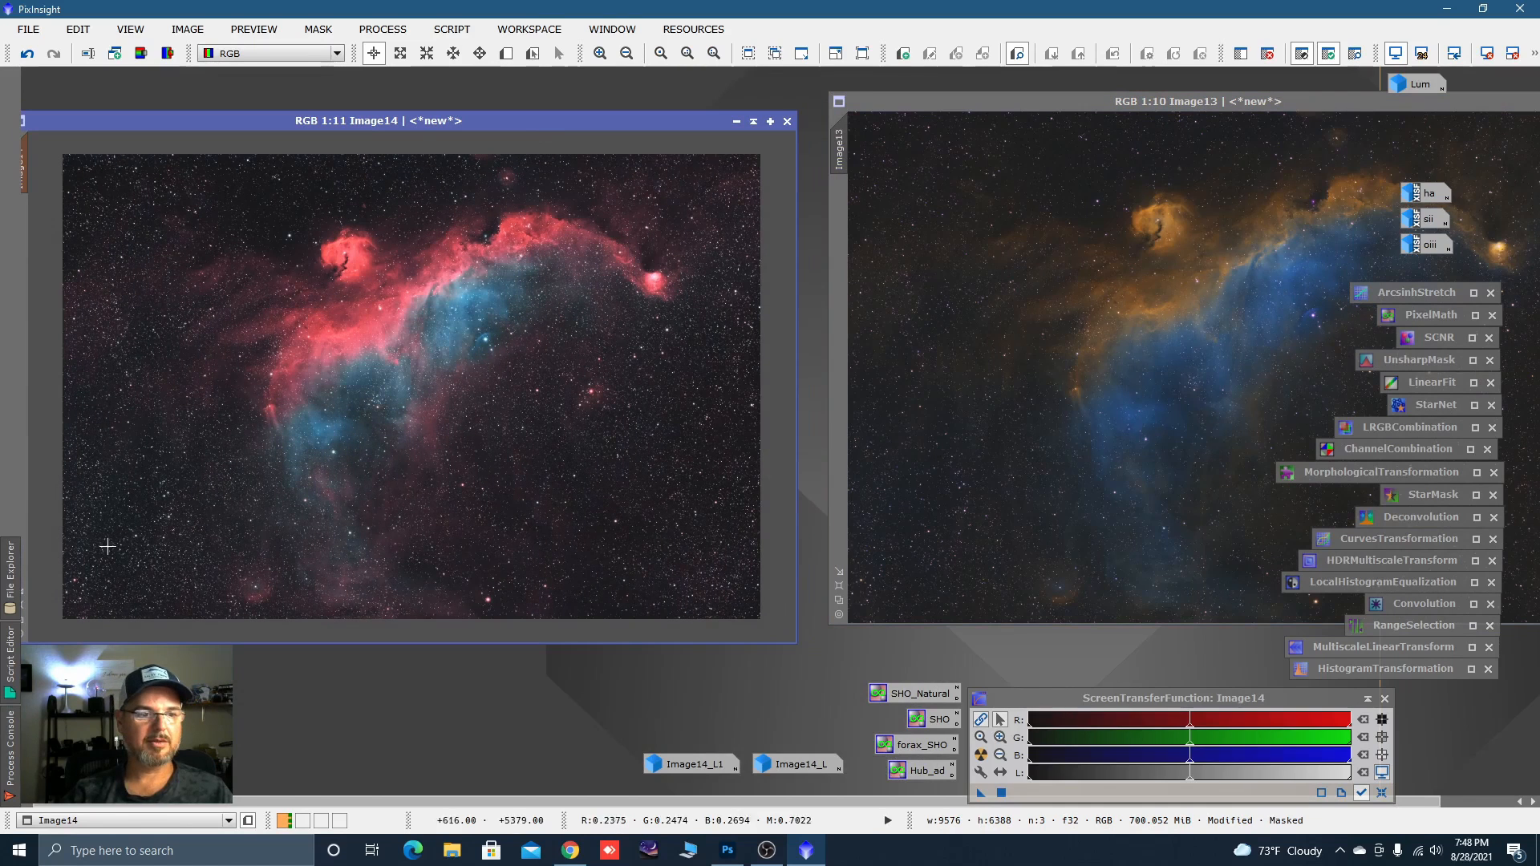
pyautogui.moveTo(186, 121); pyautogui.dragTo(212, 137)
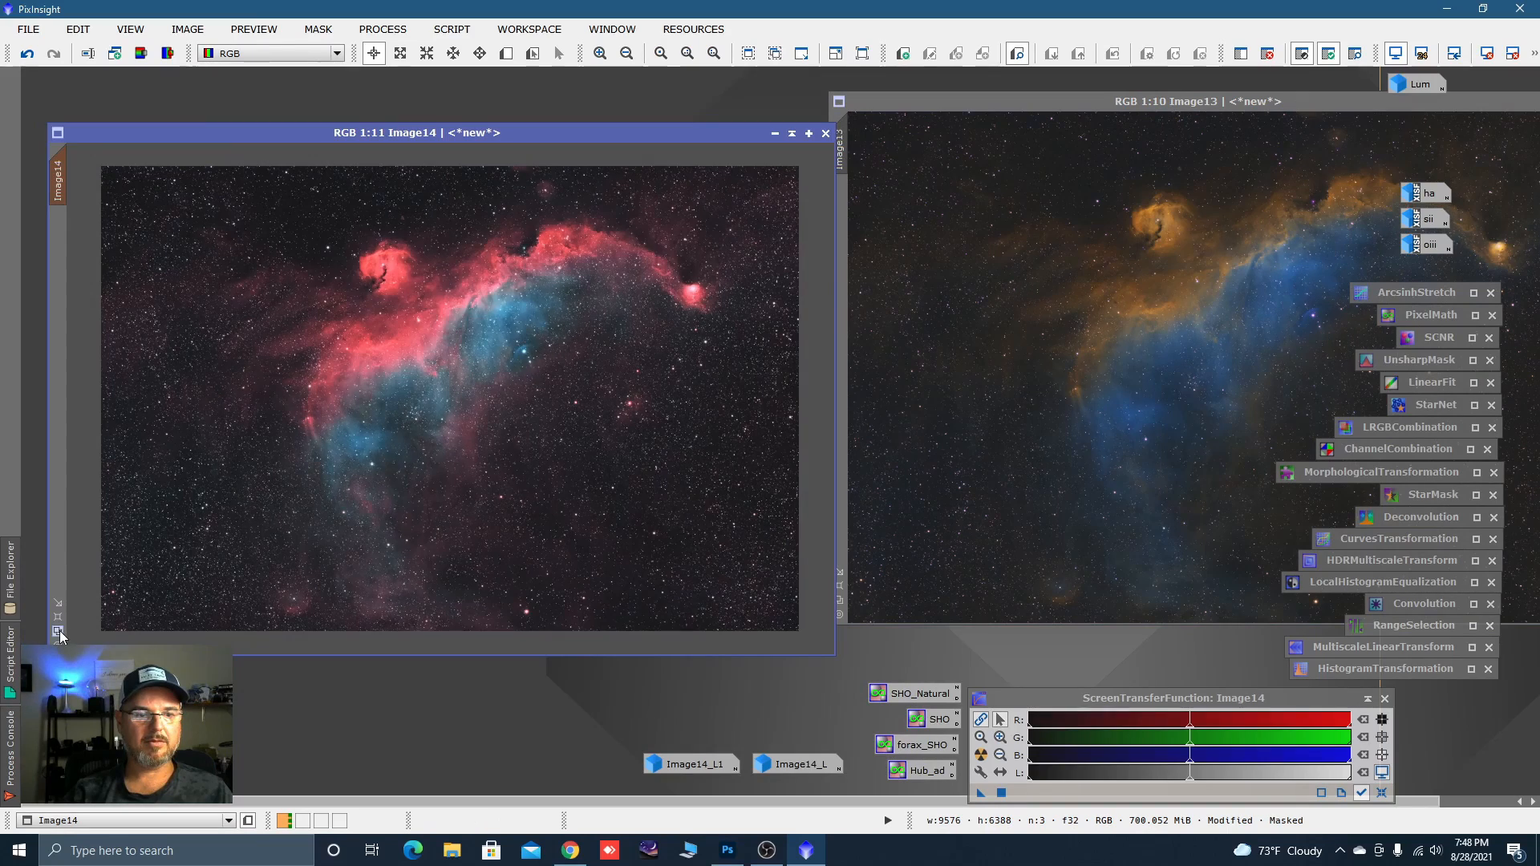
pyautogui.scroll(1, 80, 625)
pyautogui.moveTo(912, 102); pyautogui.dragTo(921, 136)
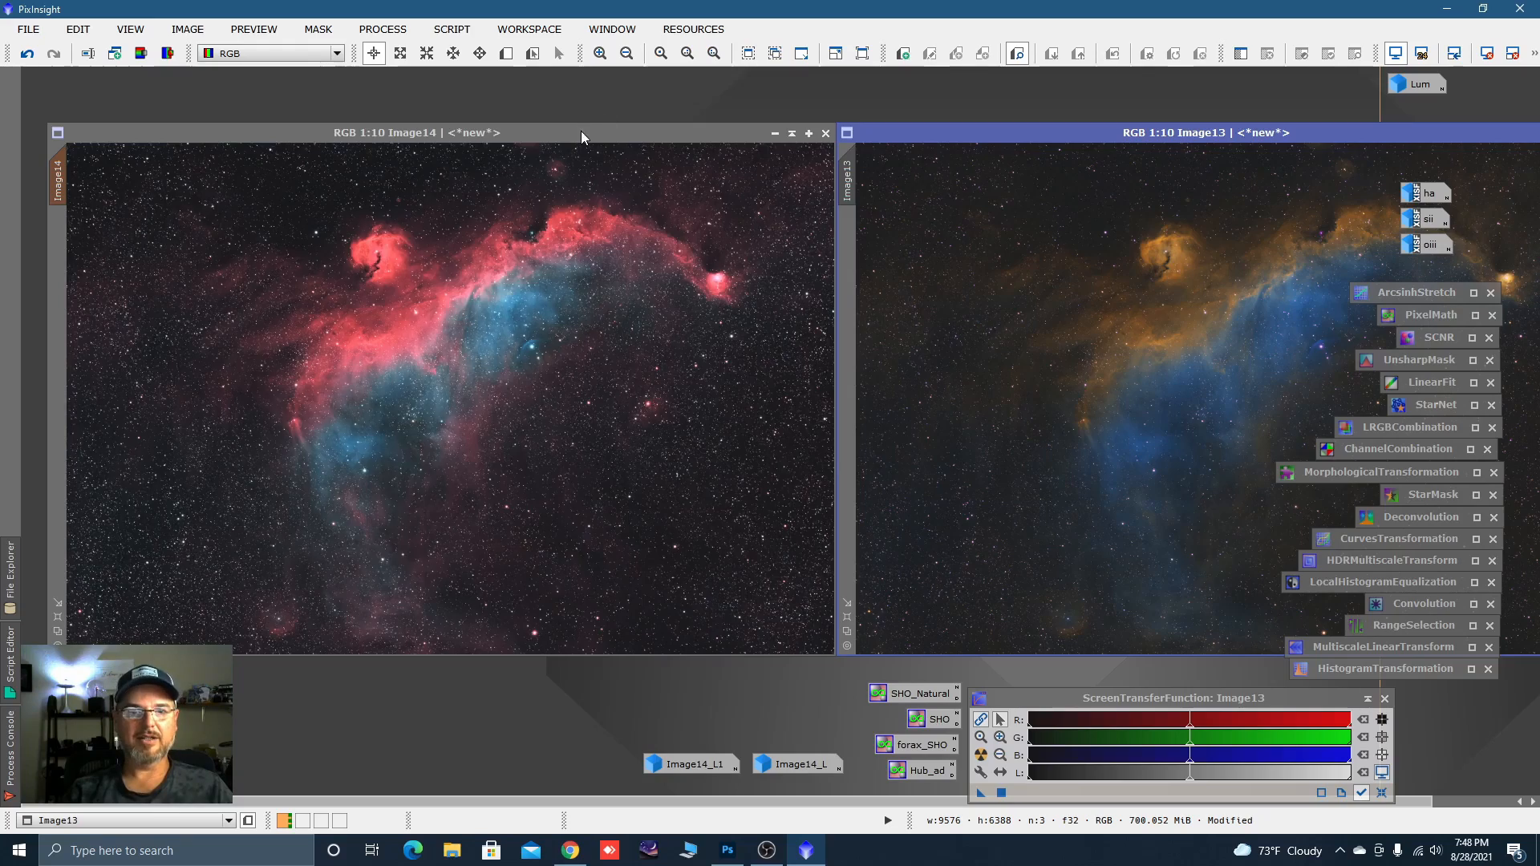
# Stack the image windows with Image14 in front of Image13, and enlarge Image14's window beyond the image edges.
pyautogui.moveTo(580, 132); pyautogui.dragTo(705, 132)
pyautogui.moveTo(989, 131); pyautogui.dragTo(321, 207)
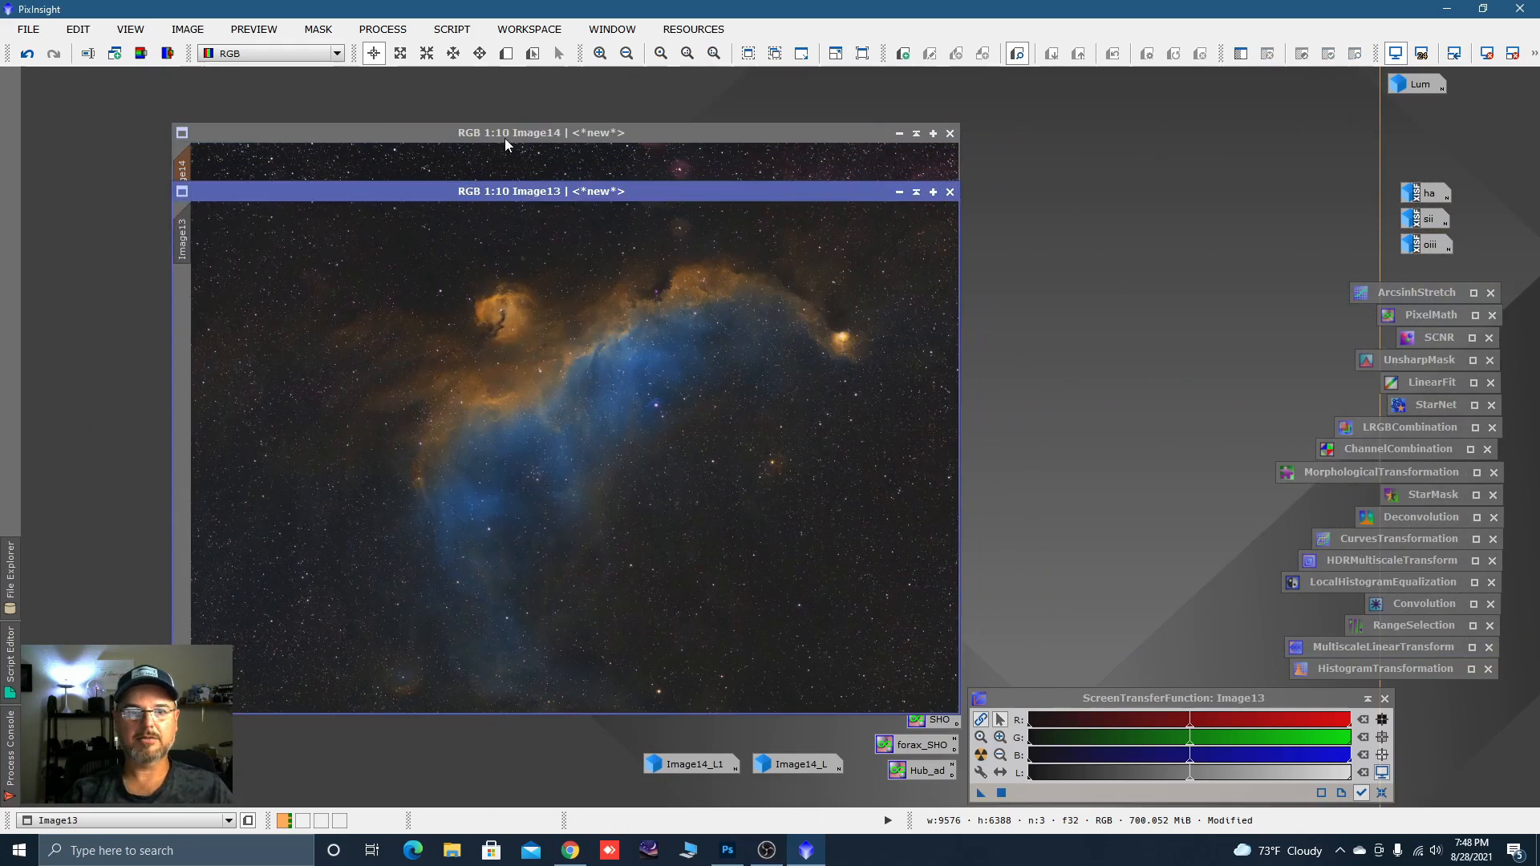
pyautogui.click(291, 142)
pyautogui.moveTo(291, 142); pyautogui.dragTo(268, 136)
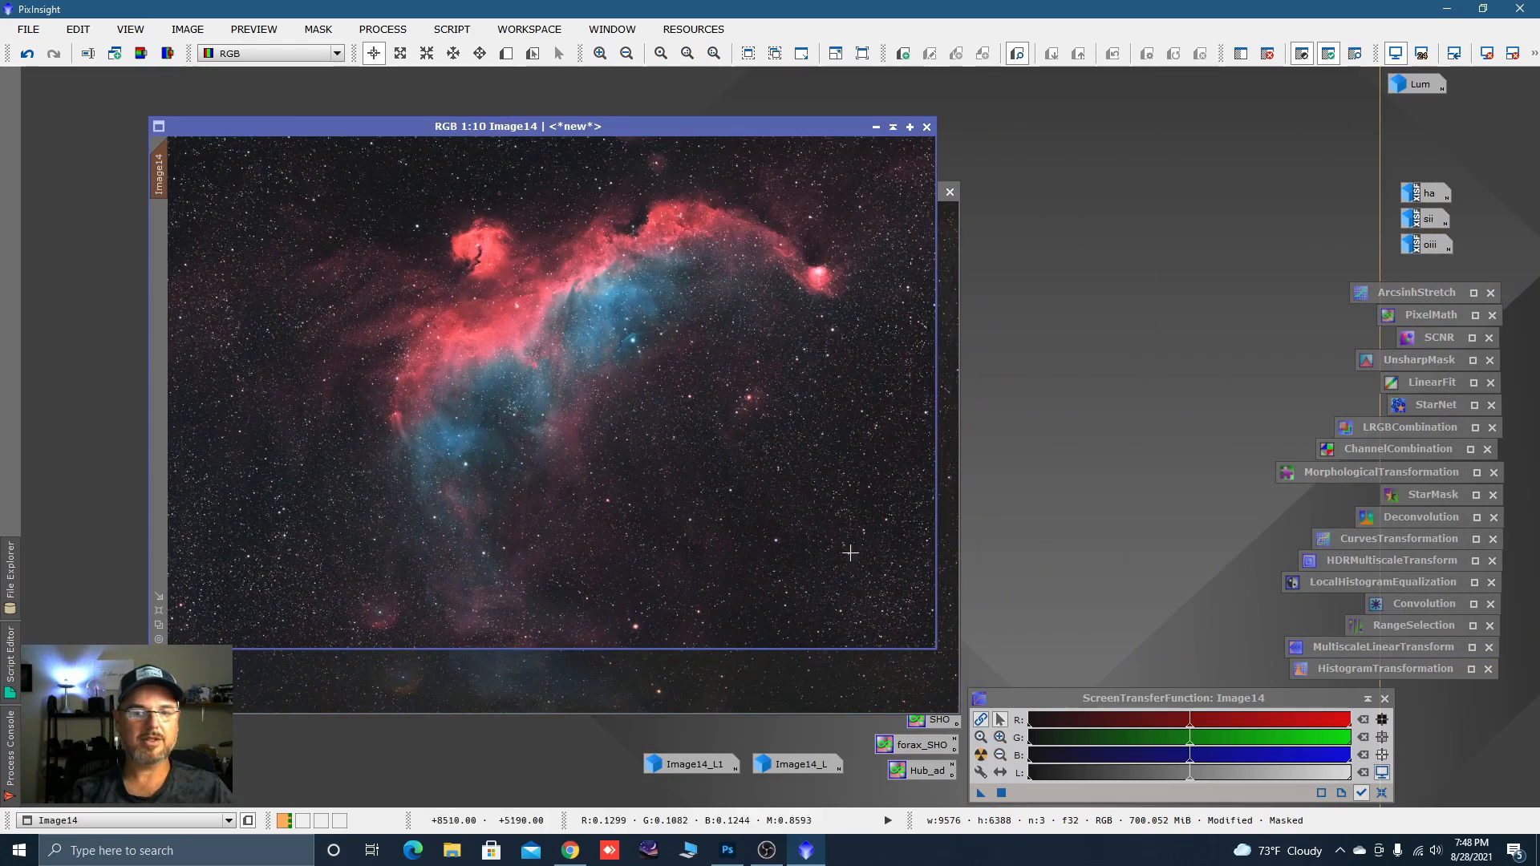
pyautogui.moveTo(936, 648); pyautogui.dragTo(1038, 736)
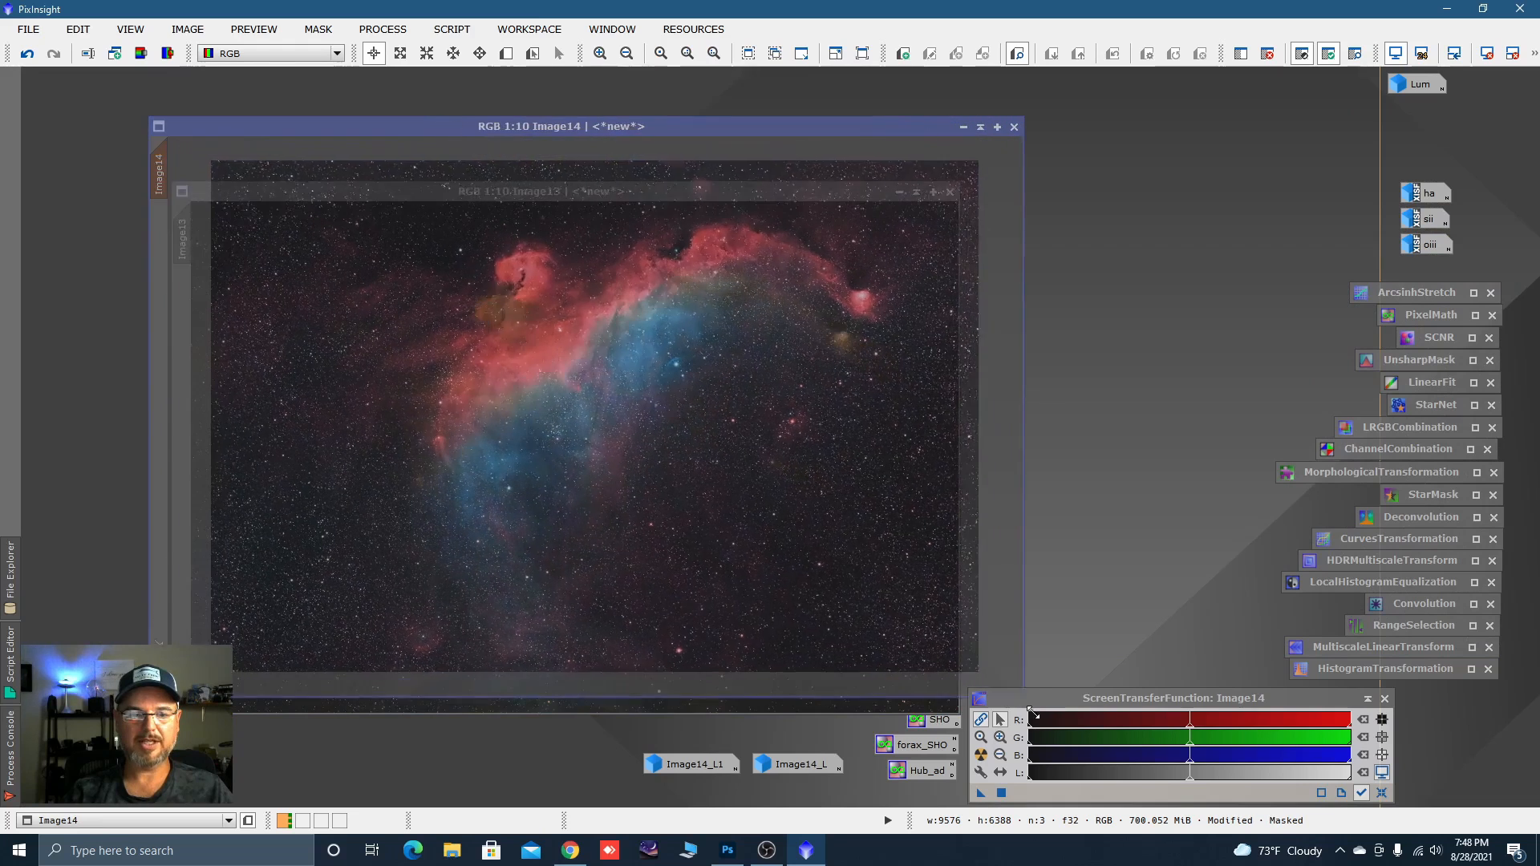